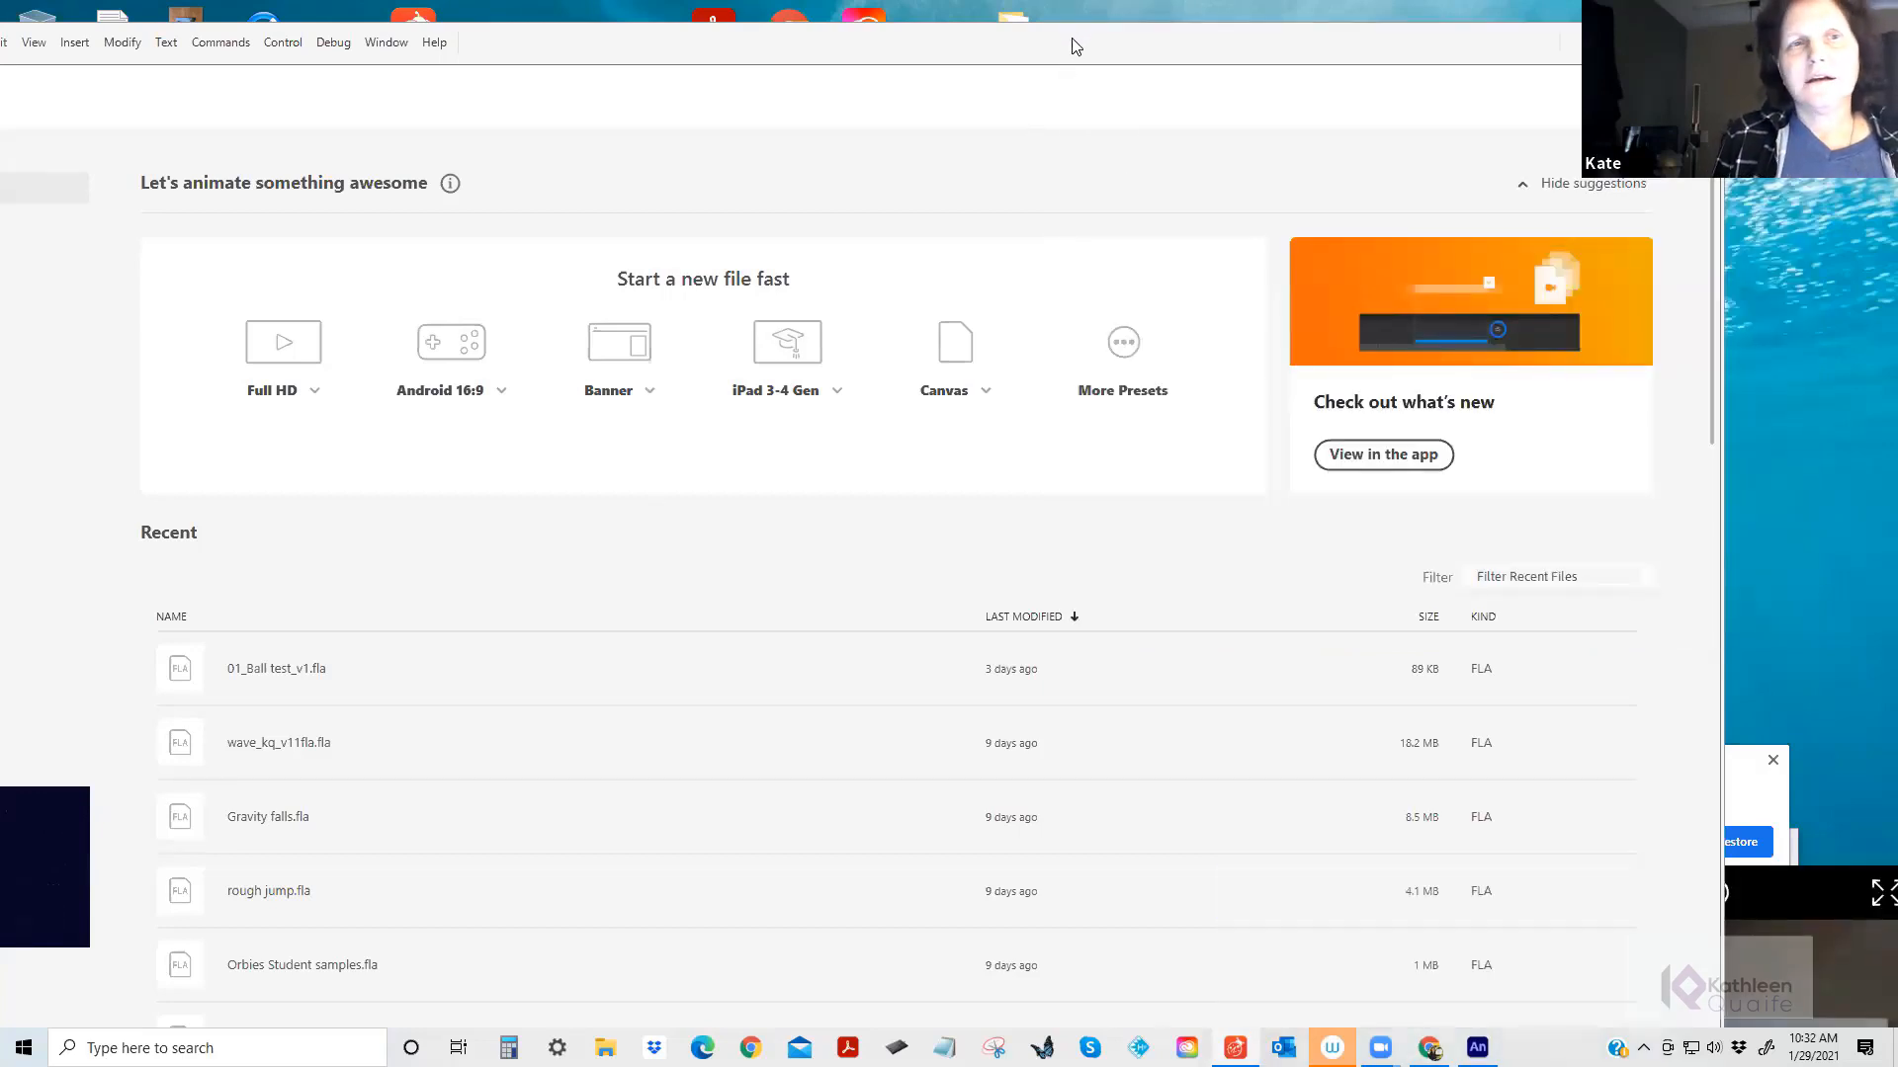
Move the application window so its whole home screen, including the side navigation, is in view.
left_click_drag(1076, 47, 1257, 75)
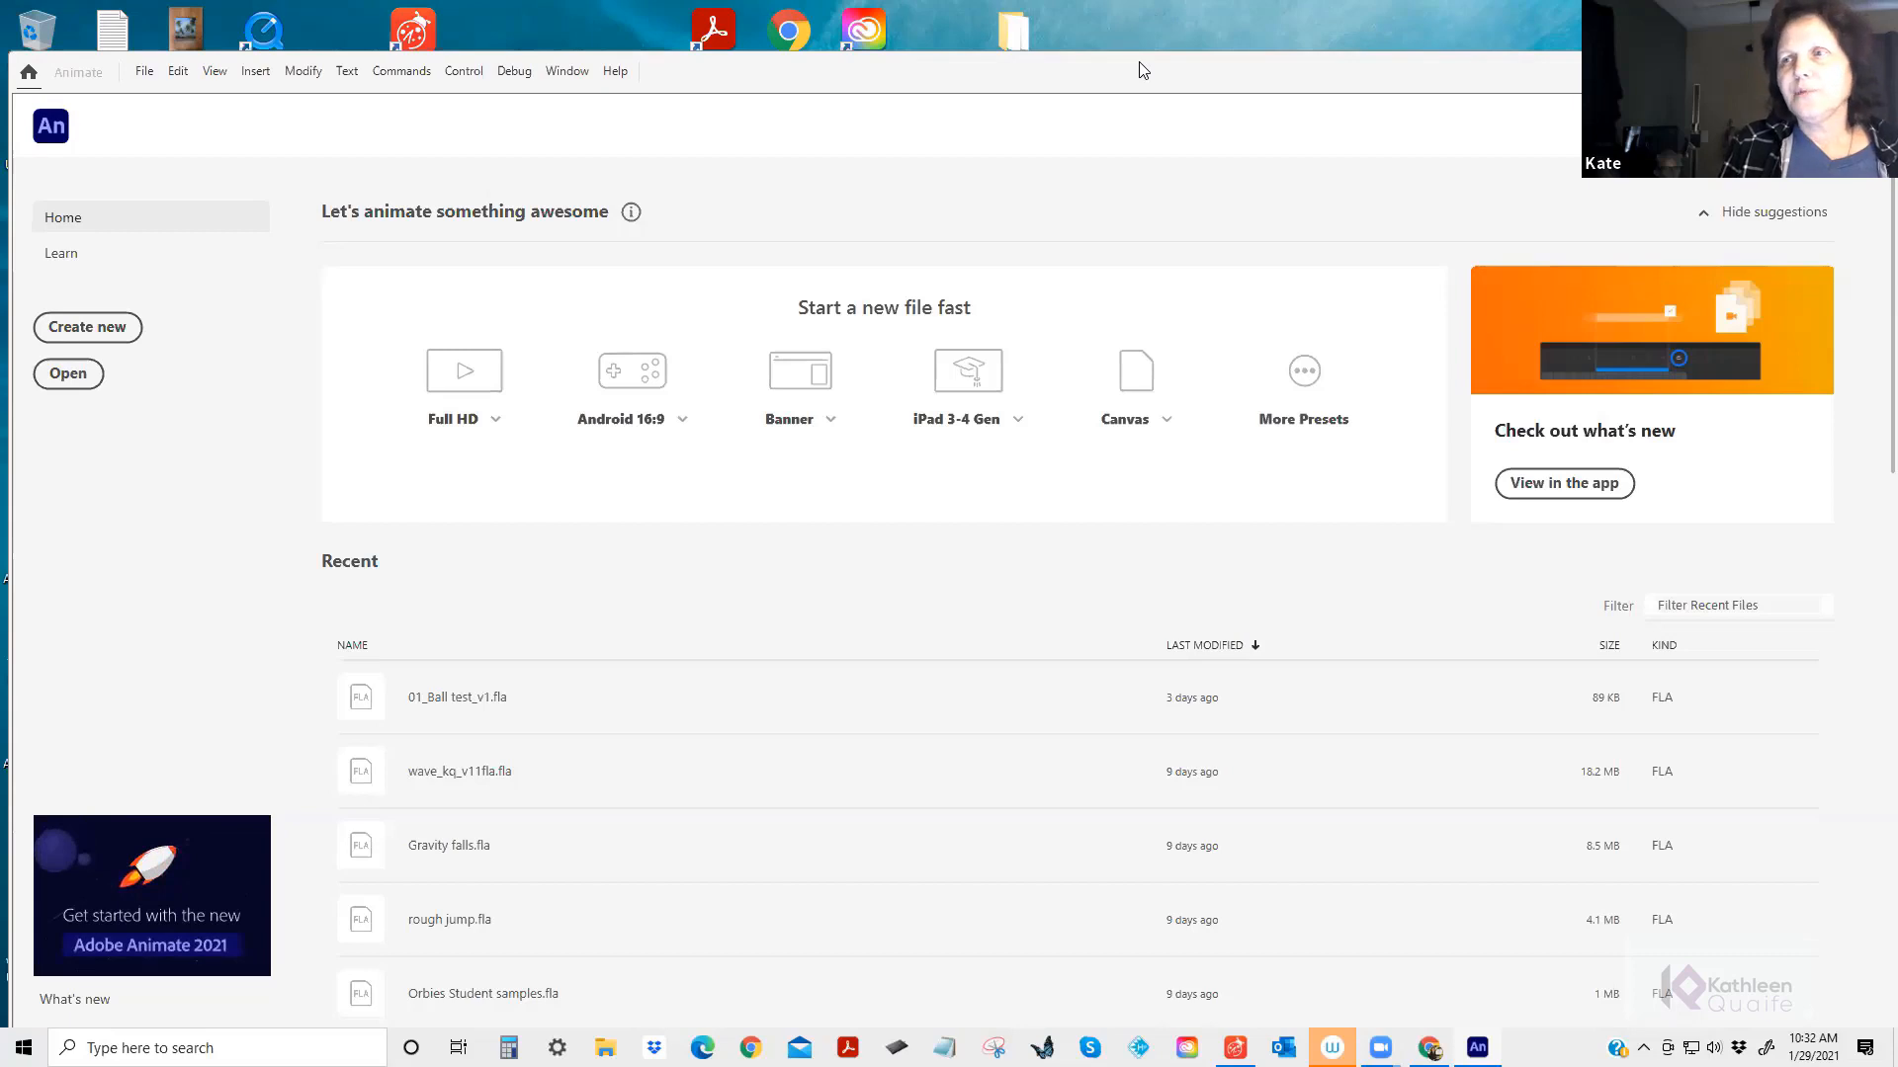
left_click_drag(1142, 69, 1117, 38)
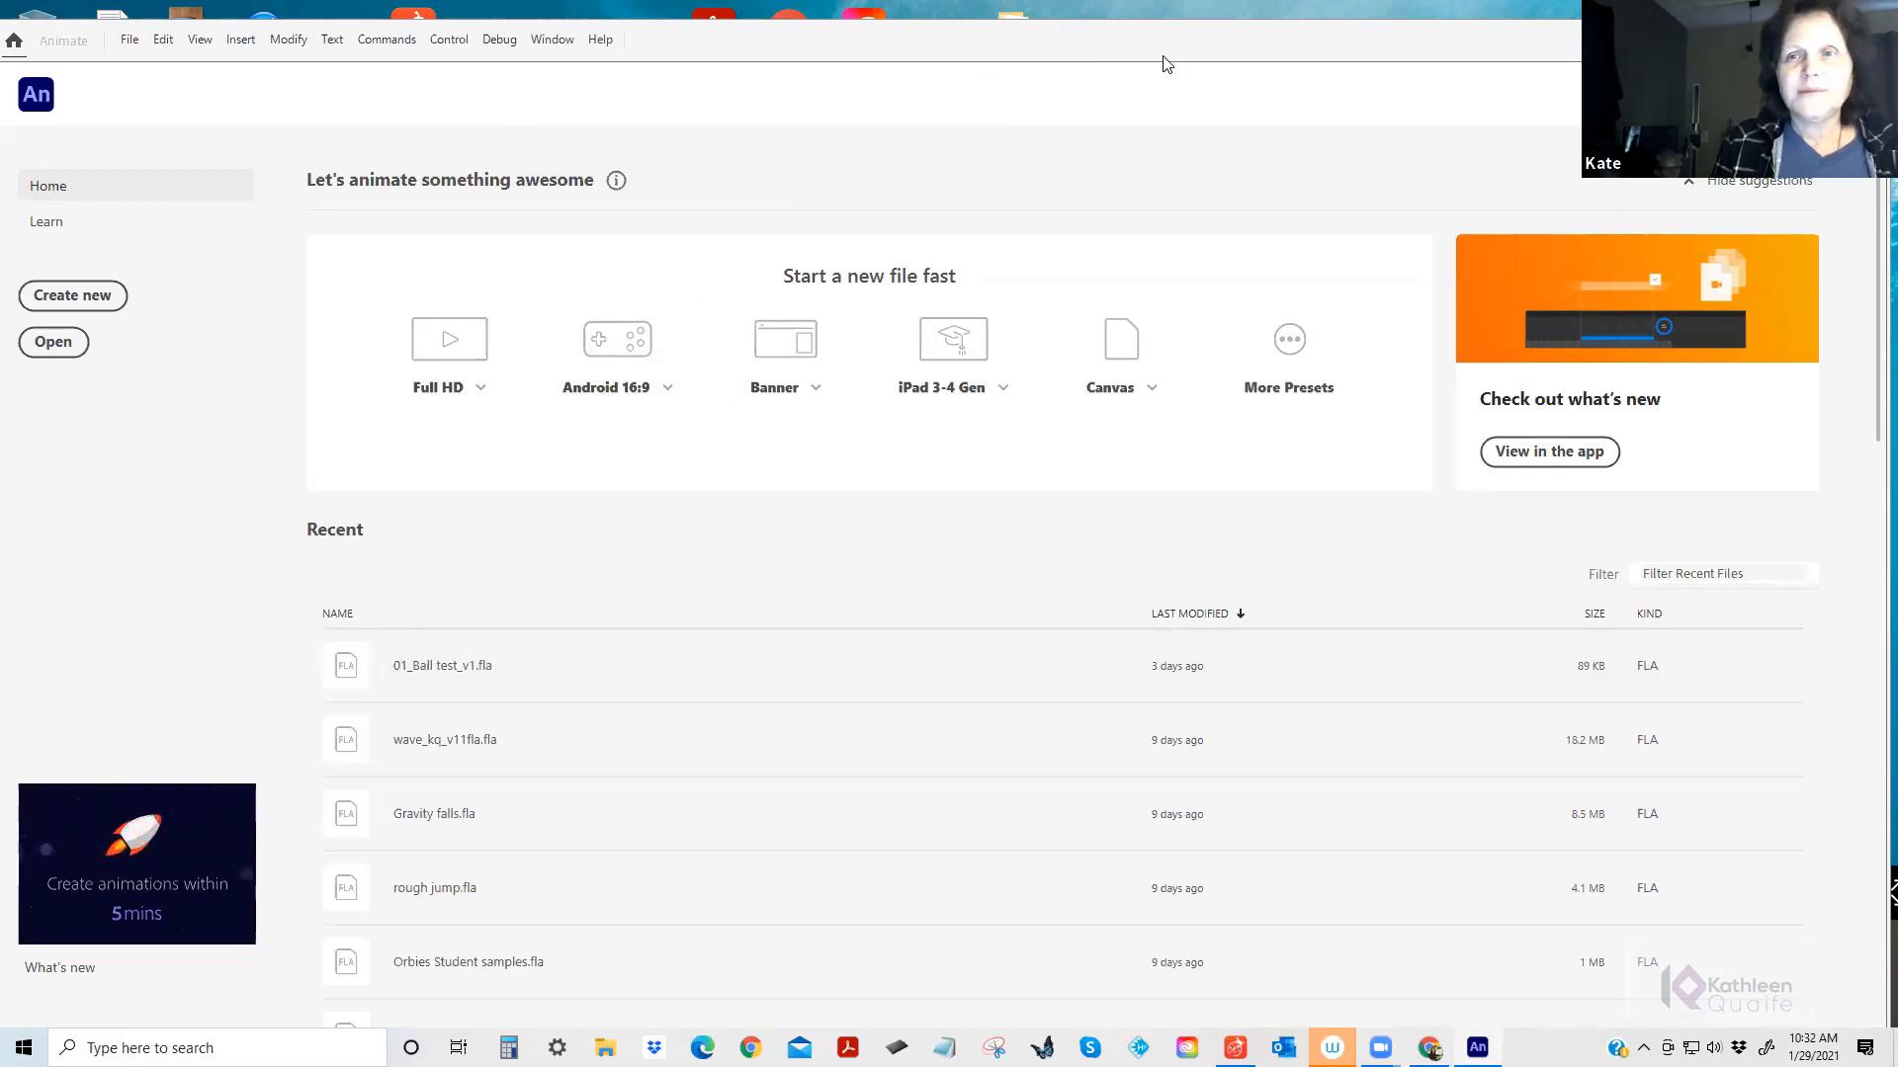
left_click_drag(1171, 59, 1189, 77)
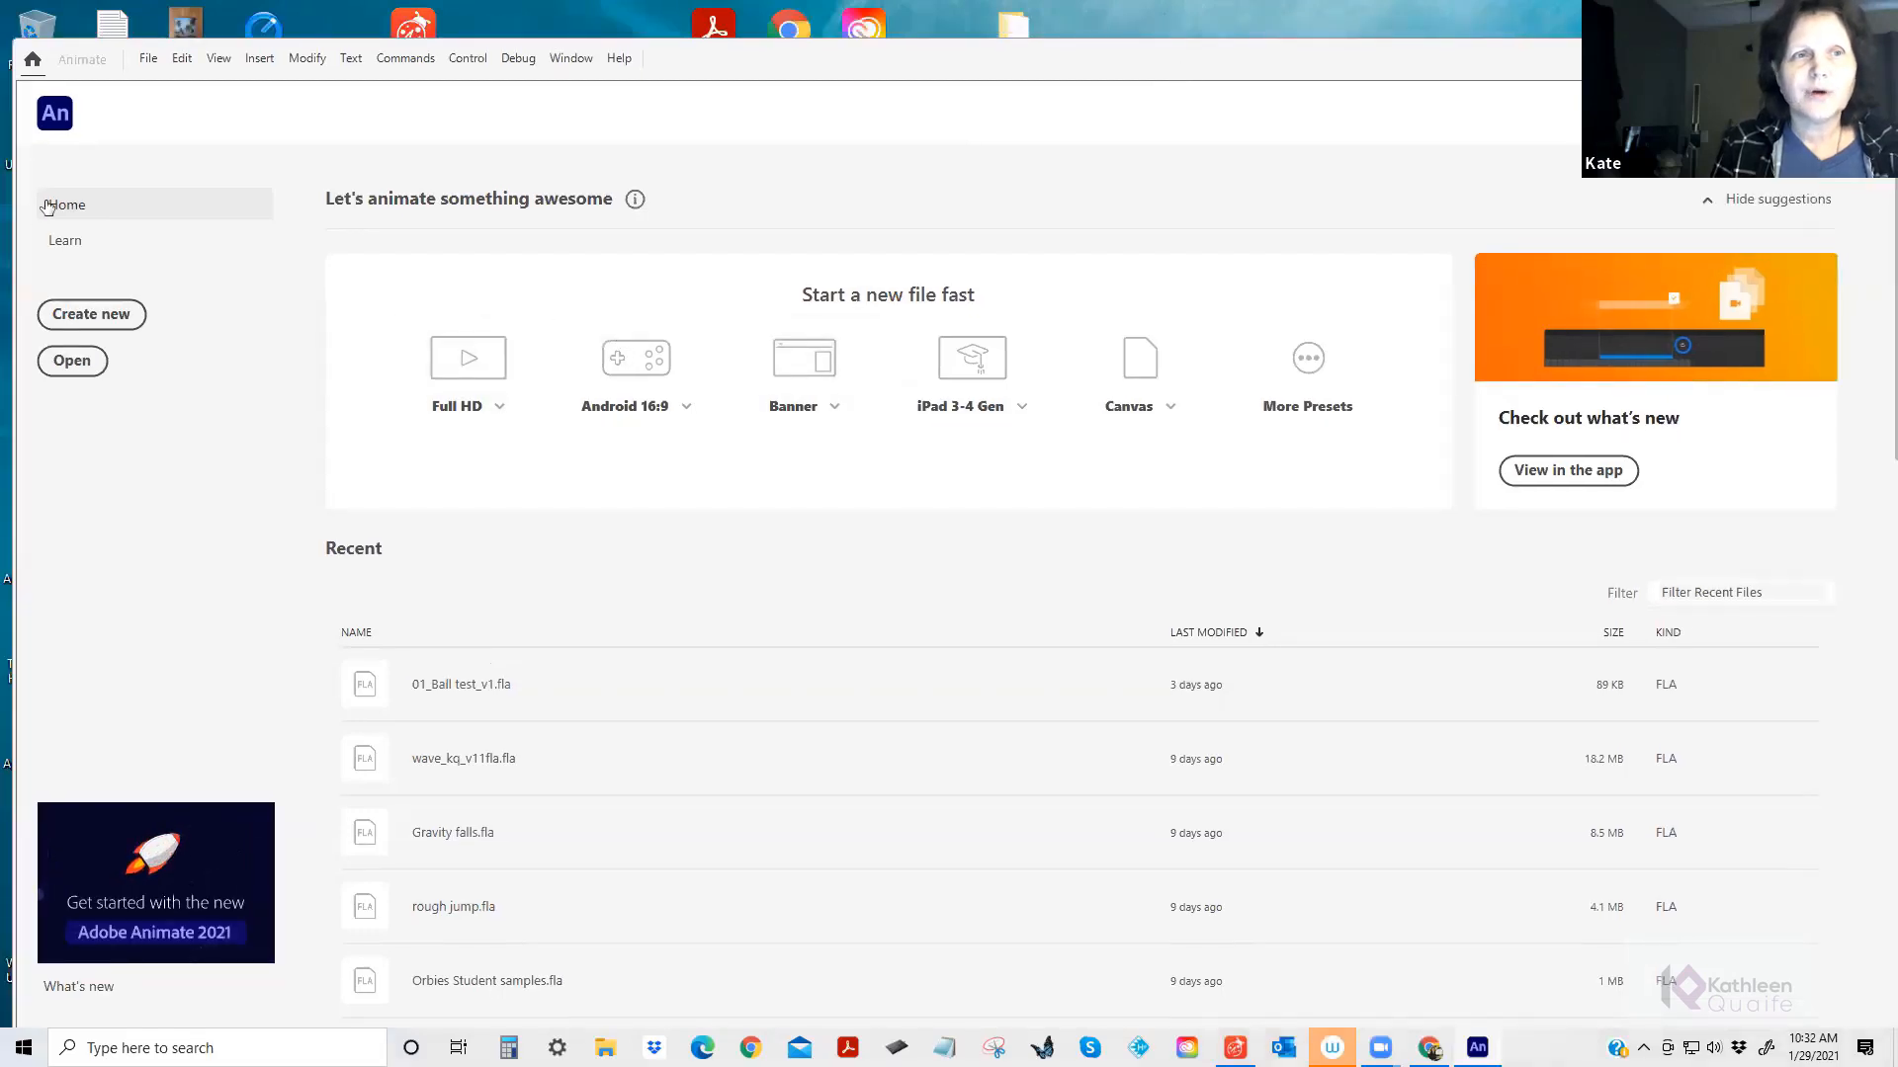
Create a new HD character animation document, 1280 x 720 pixels, at 24 fps with the ActionScript 3.0 platform type.
left_click(107, 317)
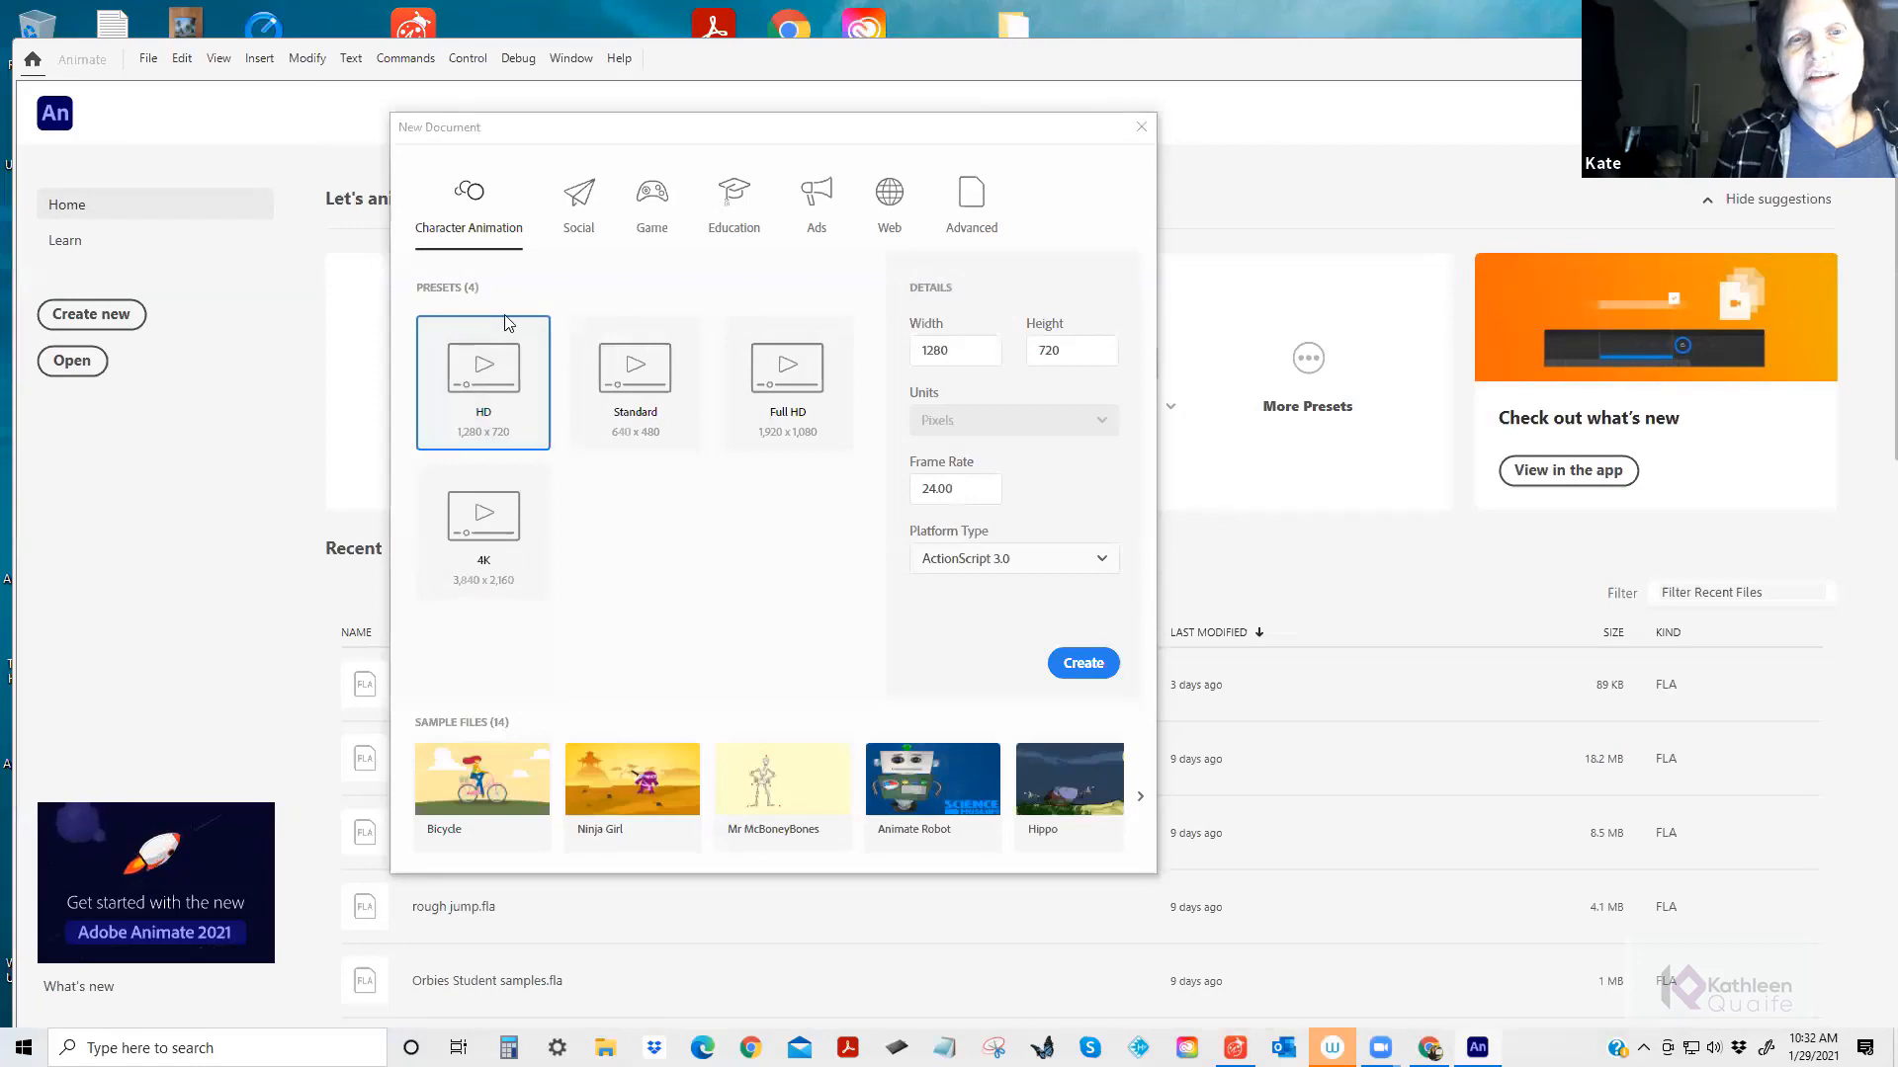
left_click_drag(576, 139, 1074, 126)
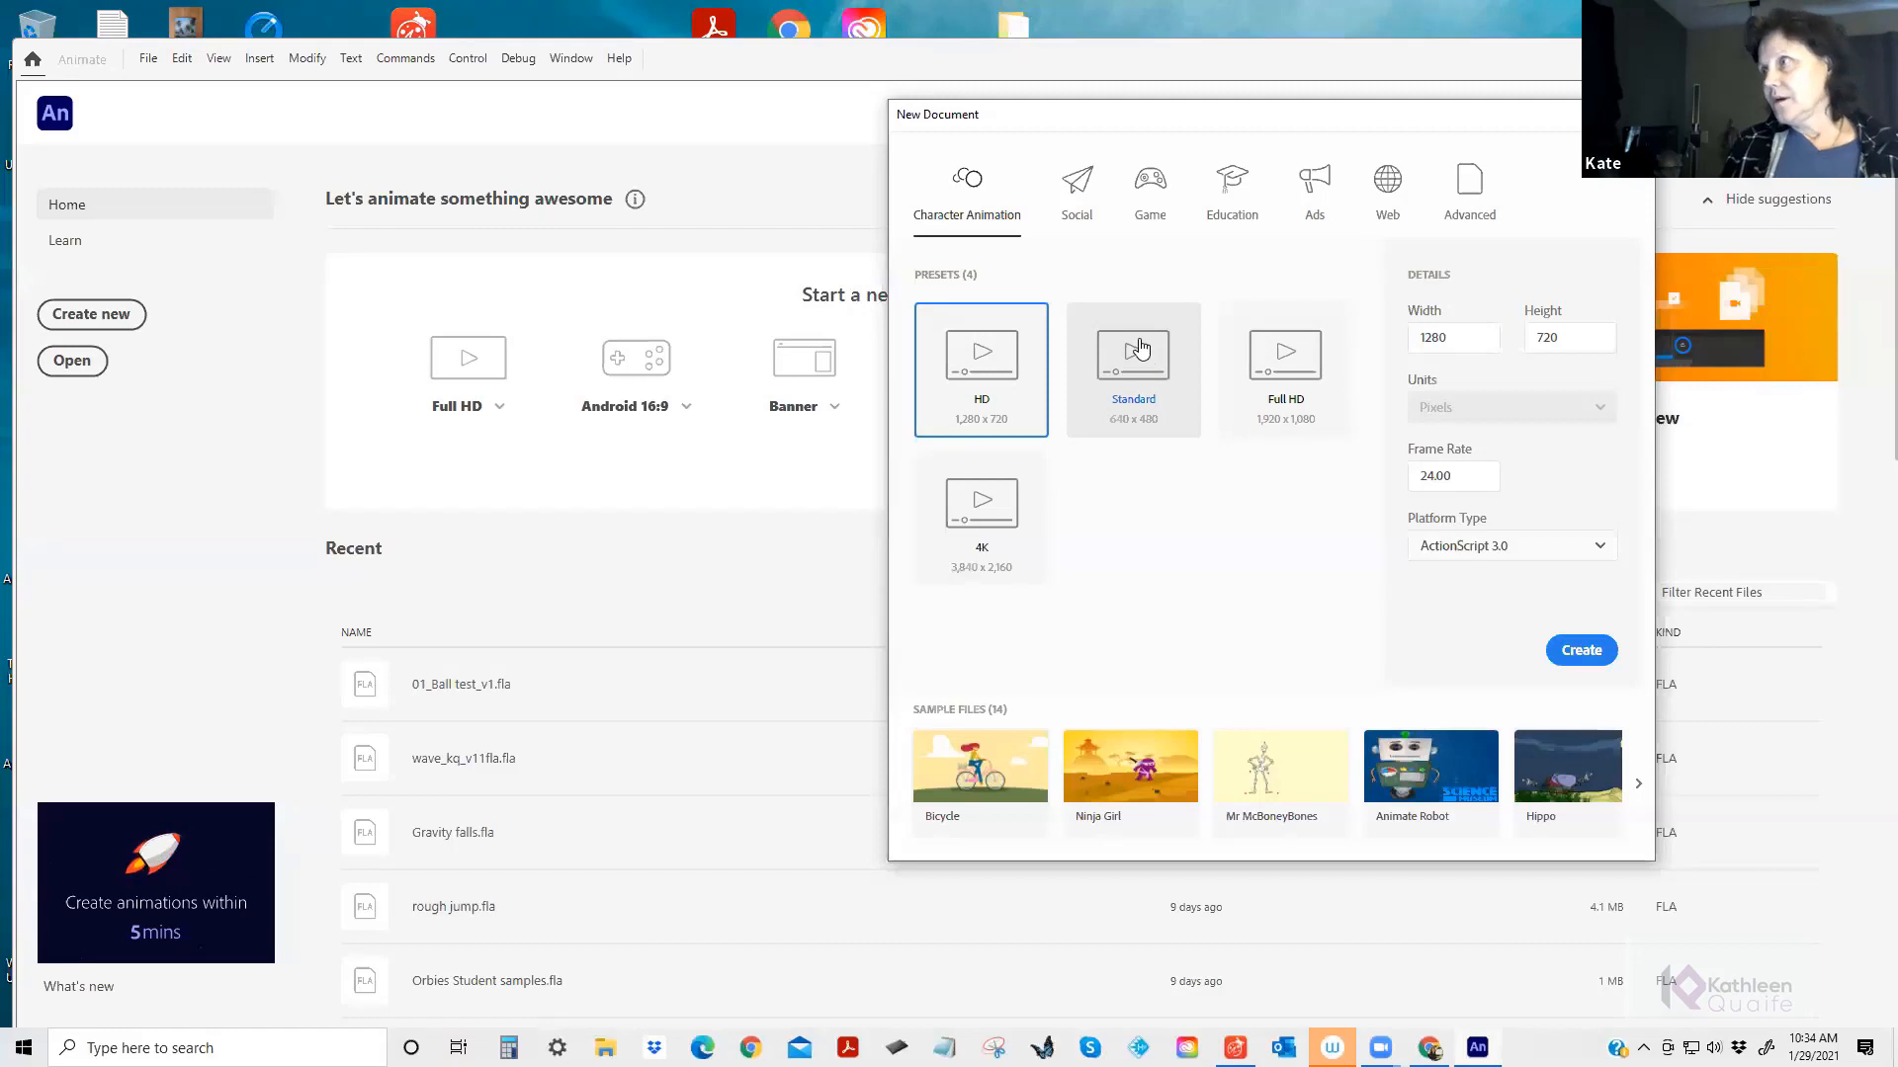
left_click(1455, 476)
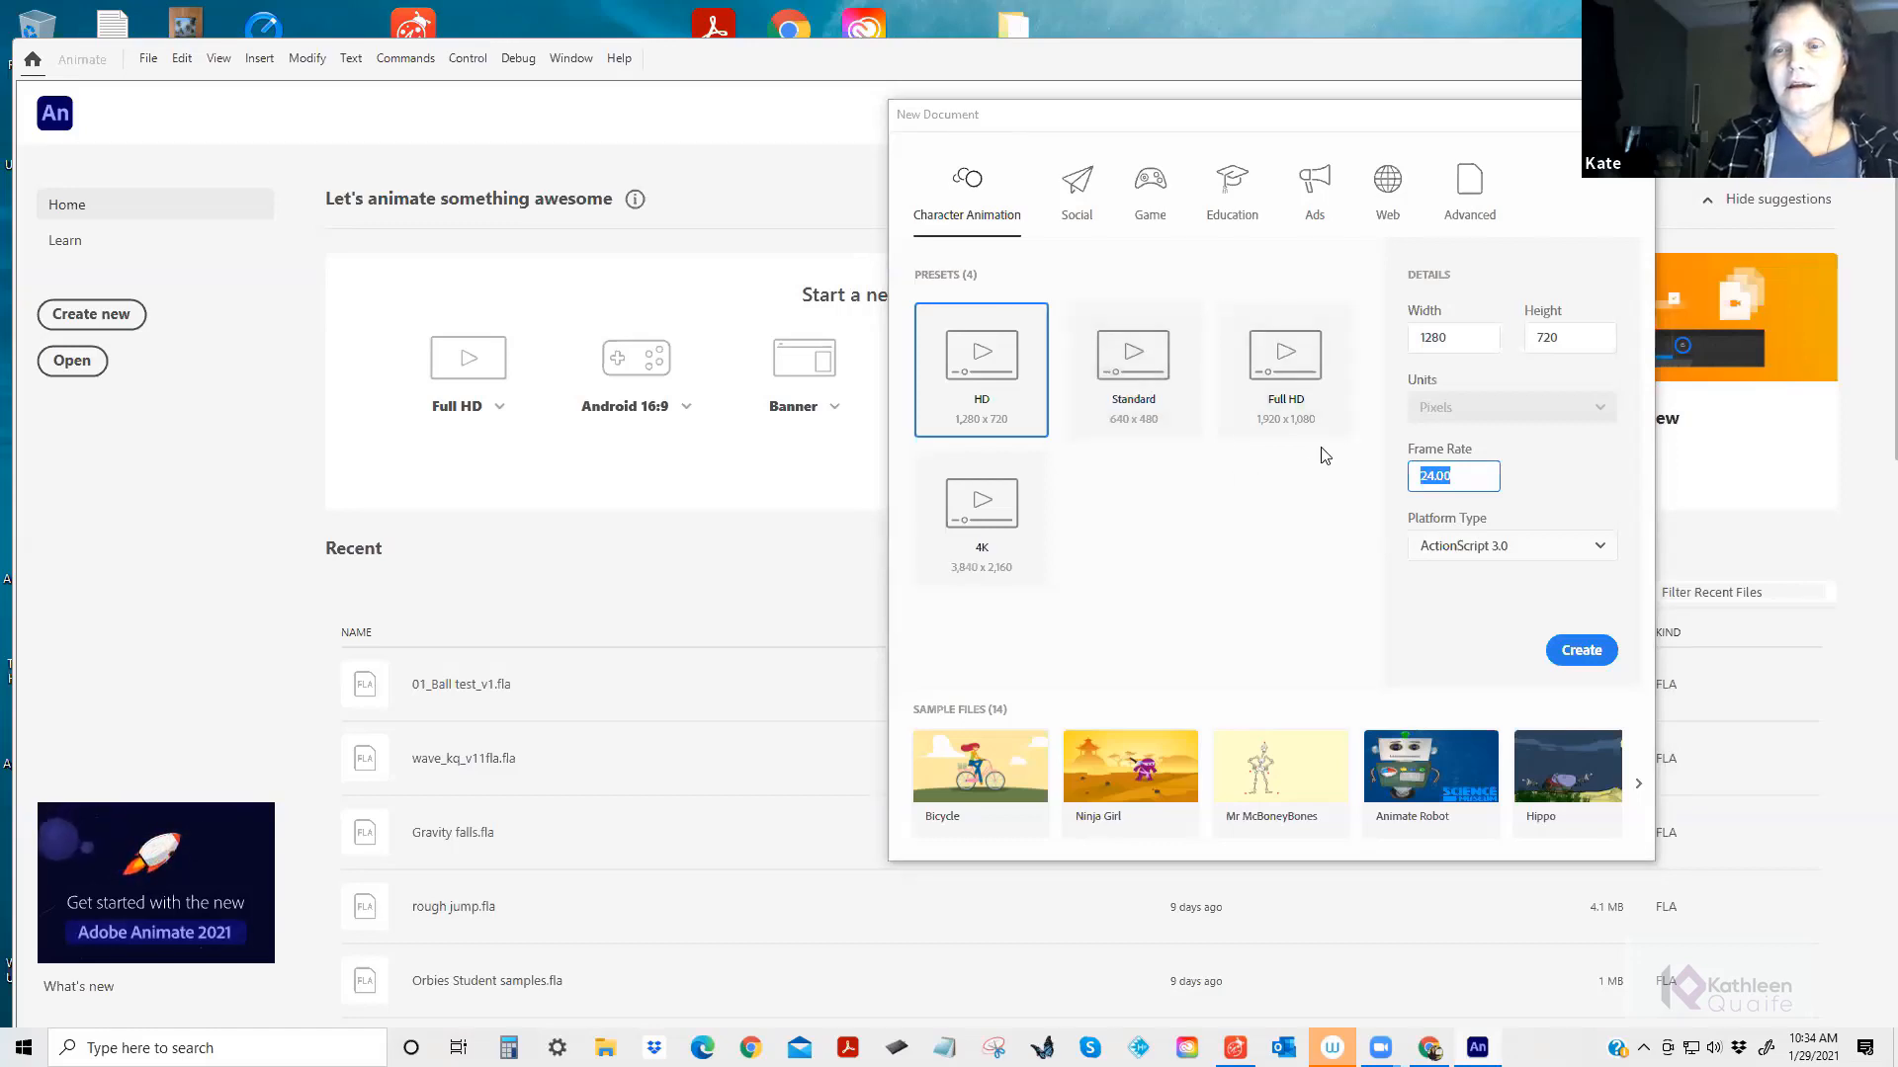
left_click(1484, 467)
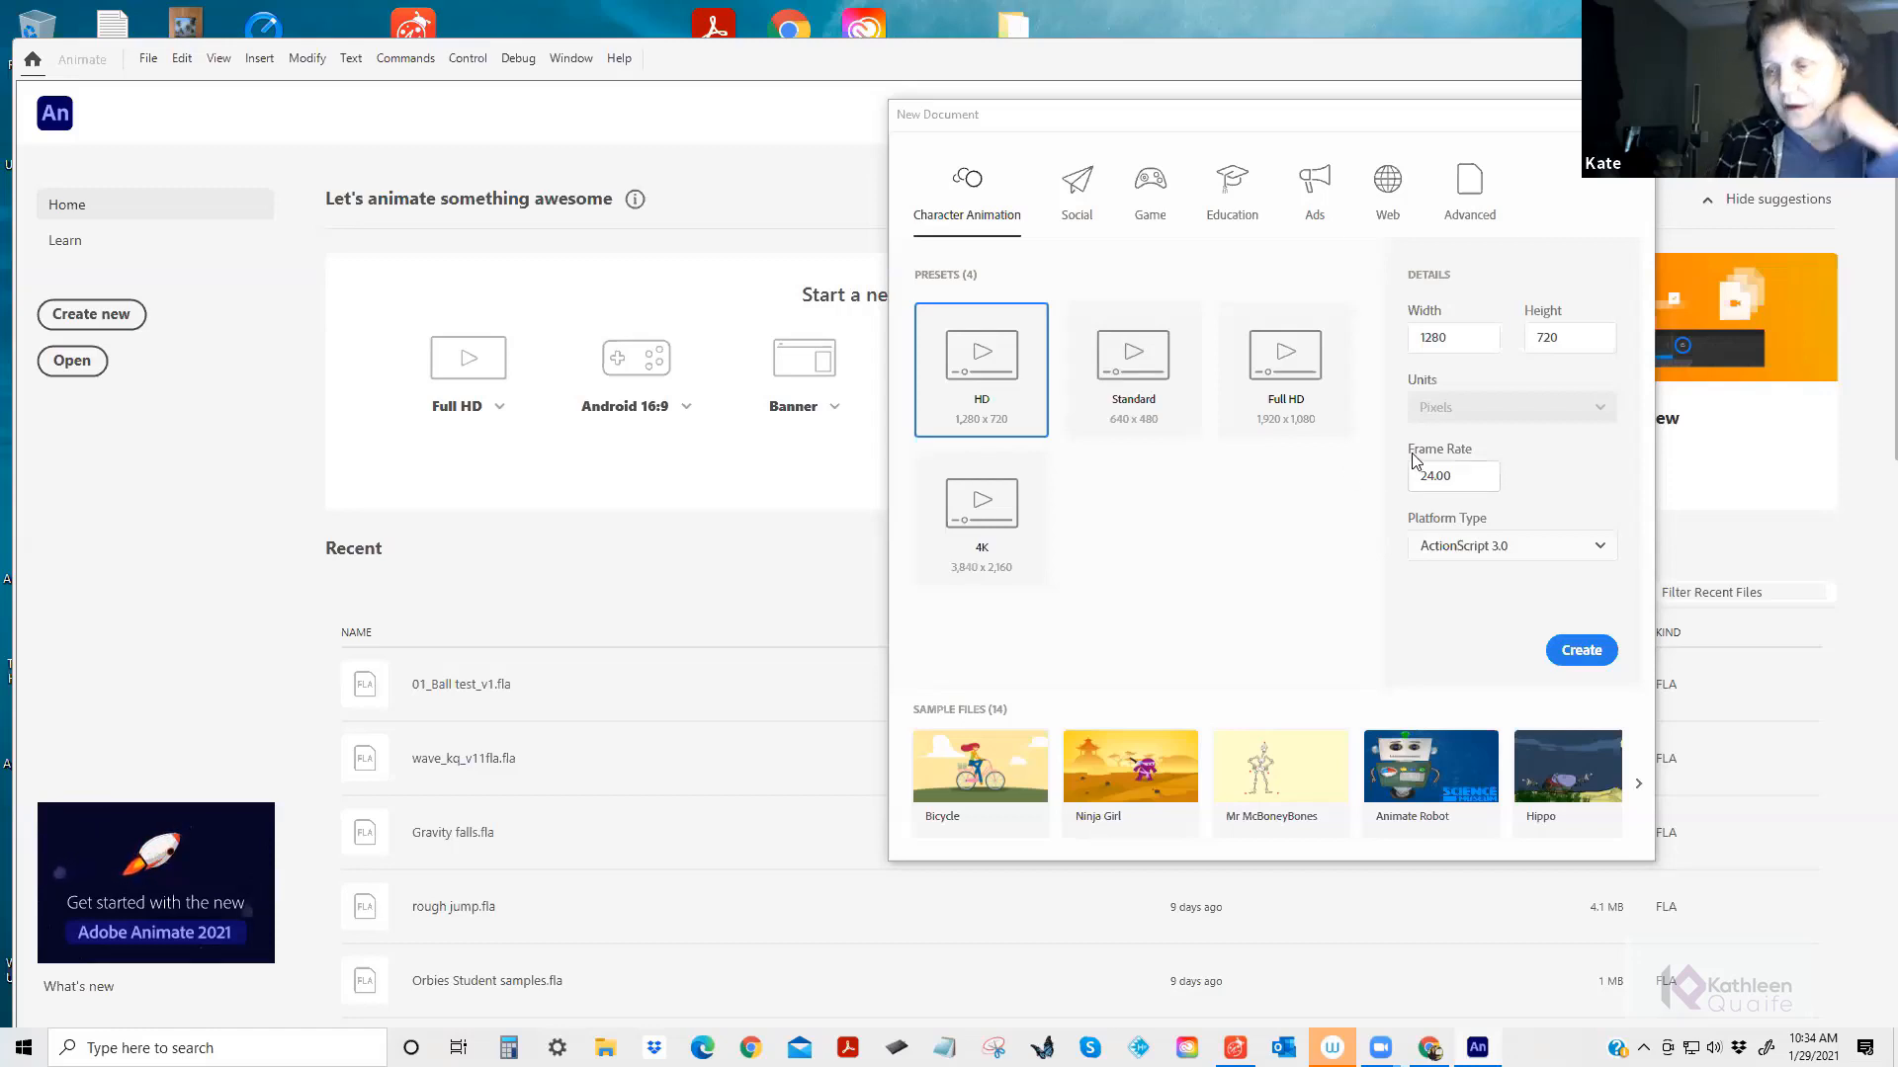
left_click(1484, 553)
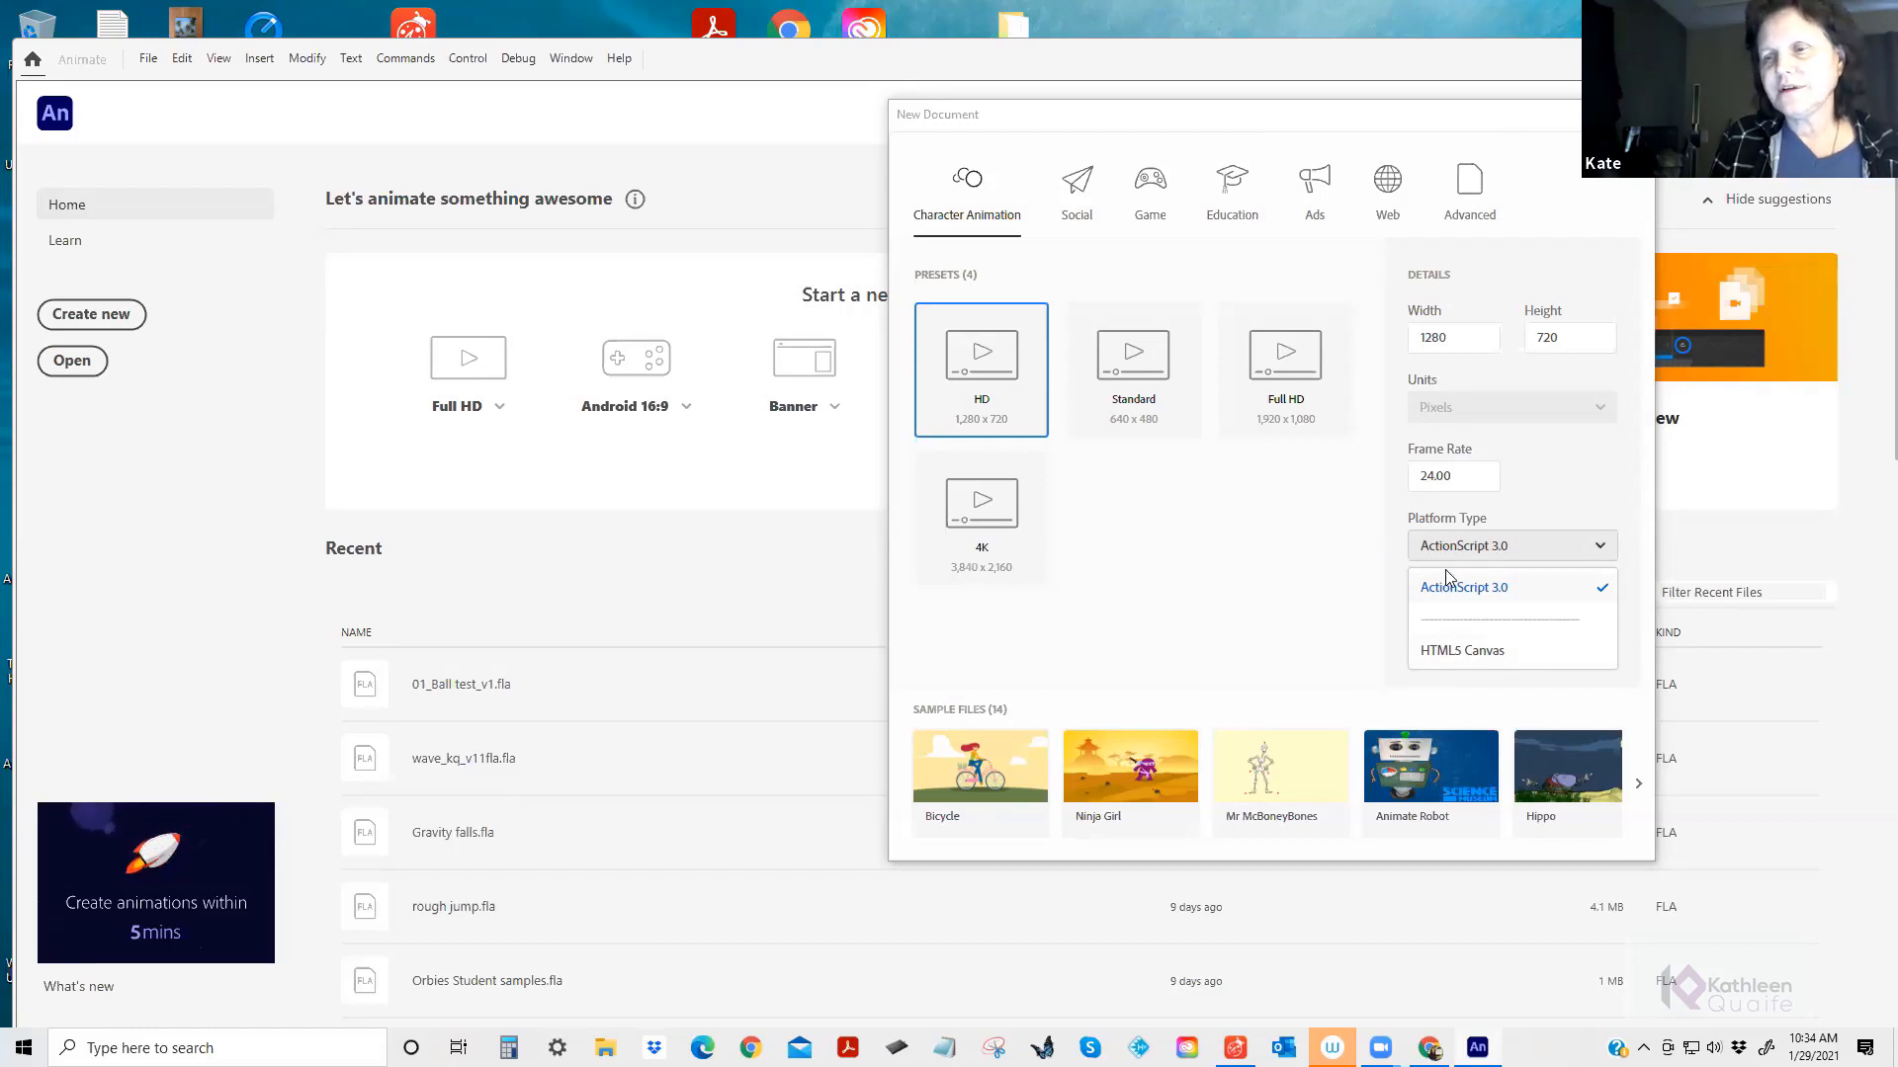
left_click(1473, 588)
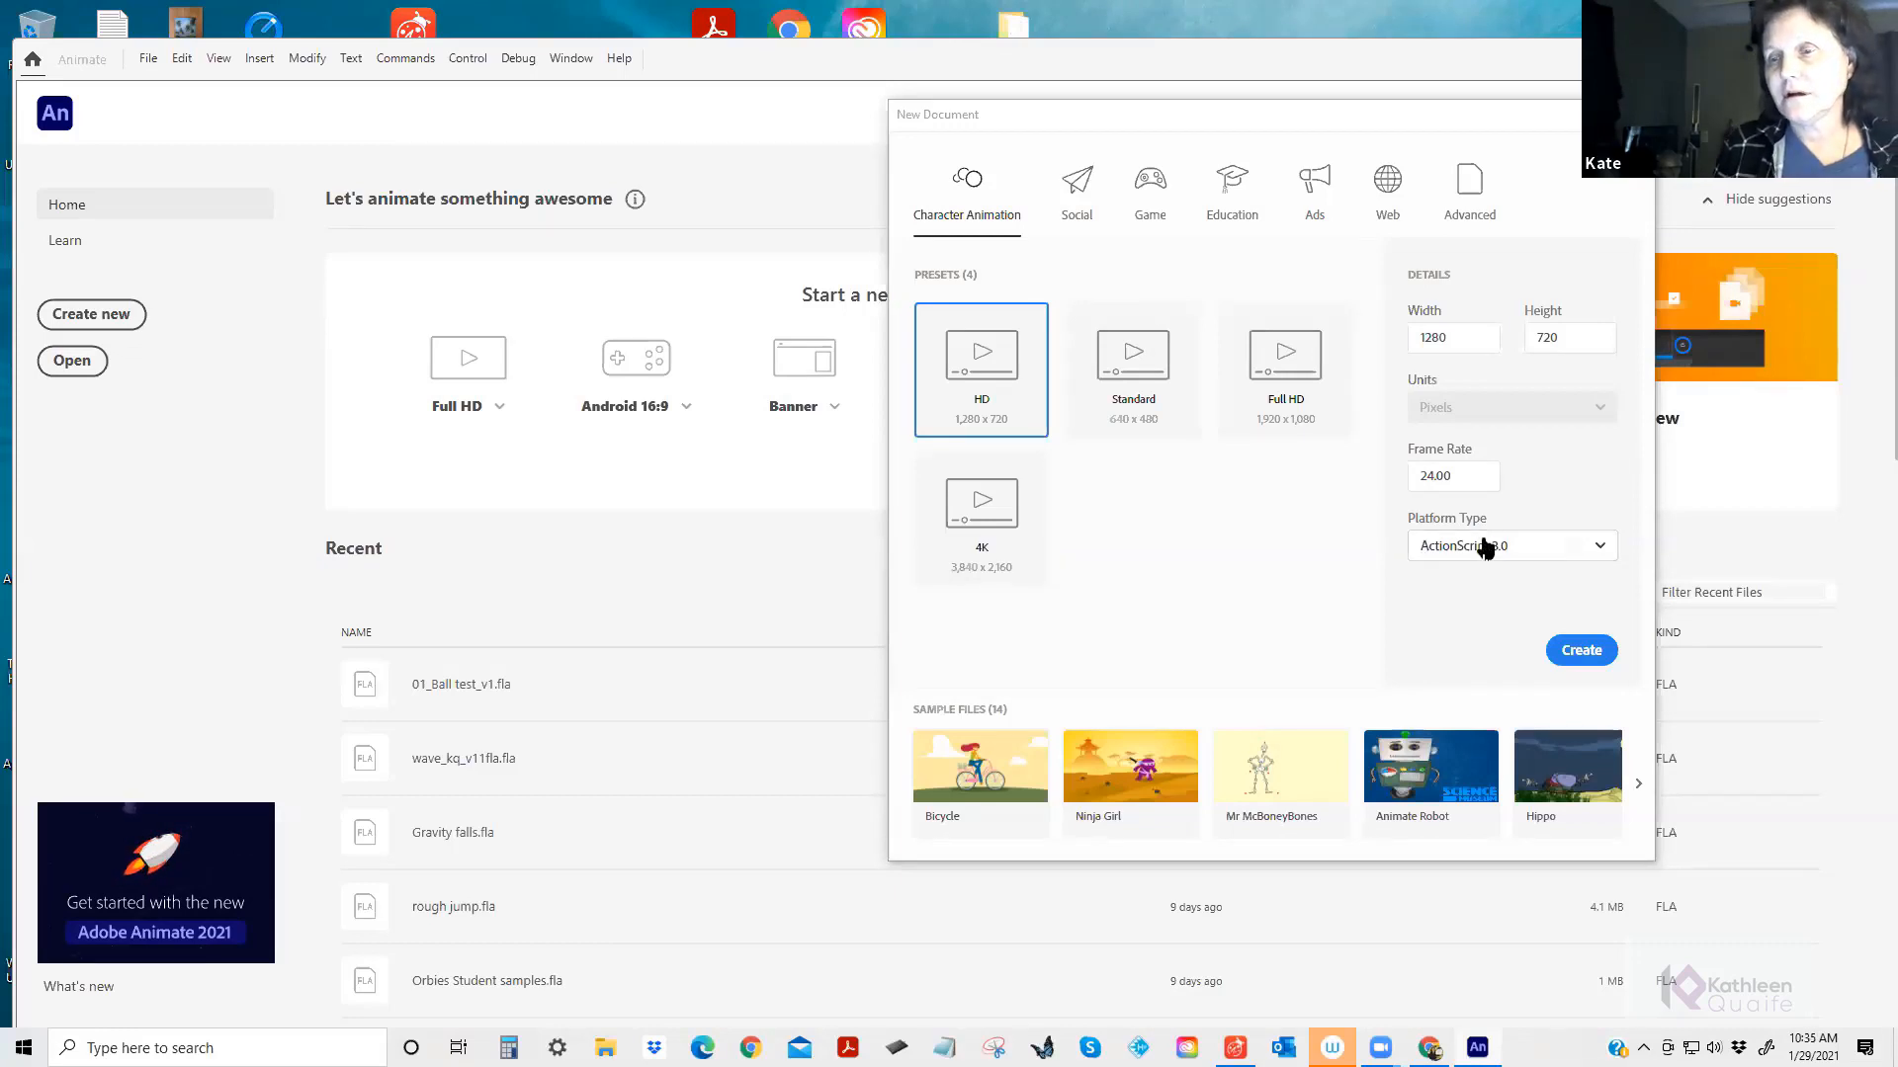
left_click(1577, 654)
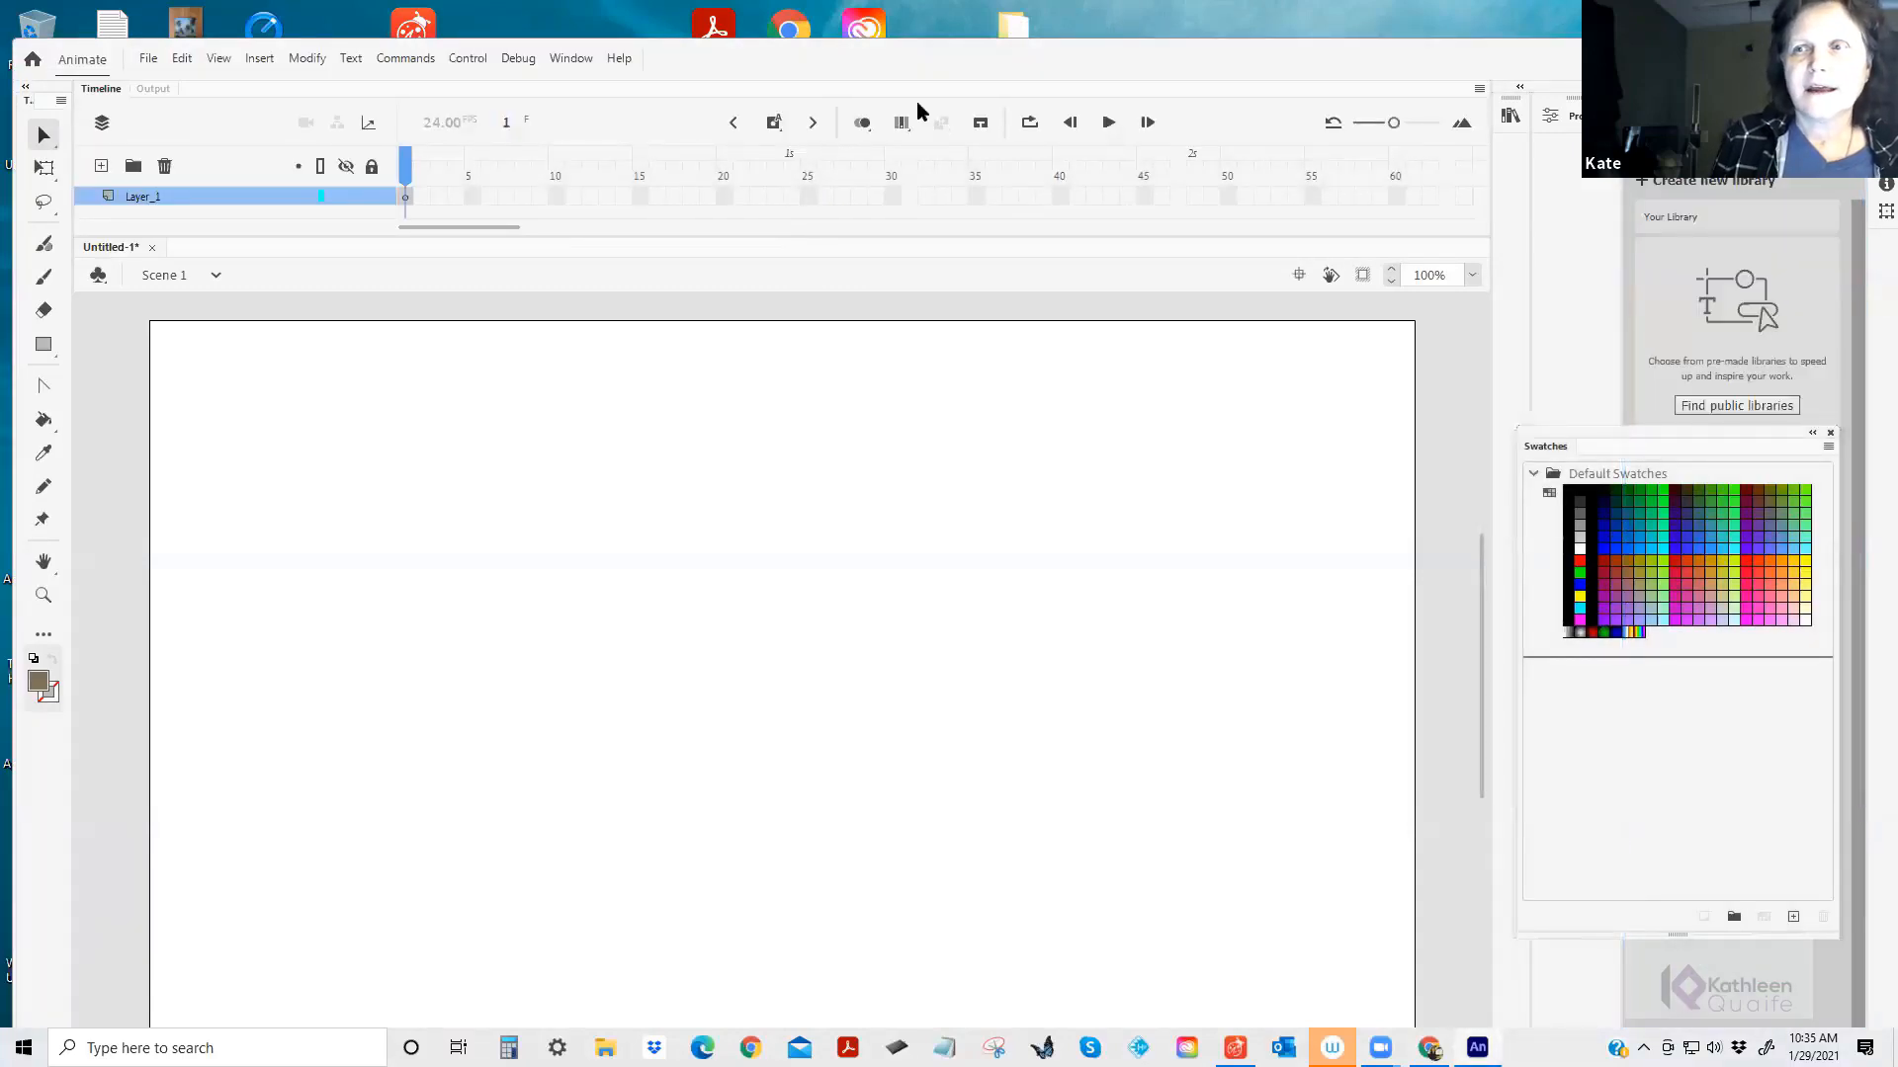
Reposition the application window so the timeline and the entire stage of the new document fit in view.
left_click_drag(1087, 66, 1129, 32)
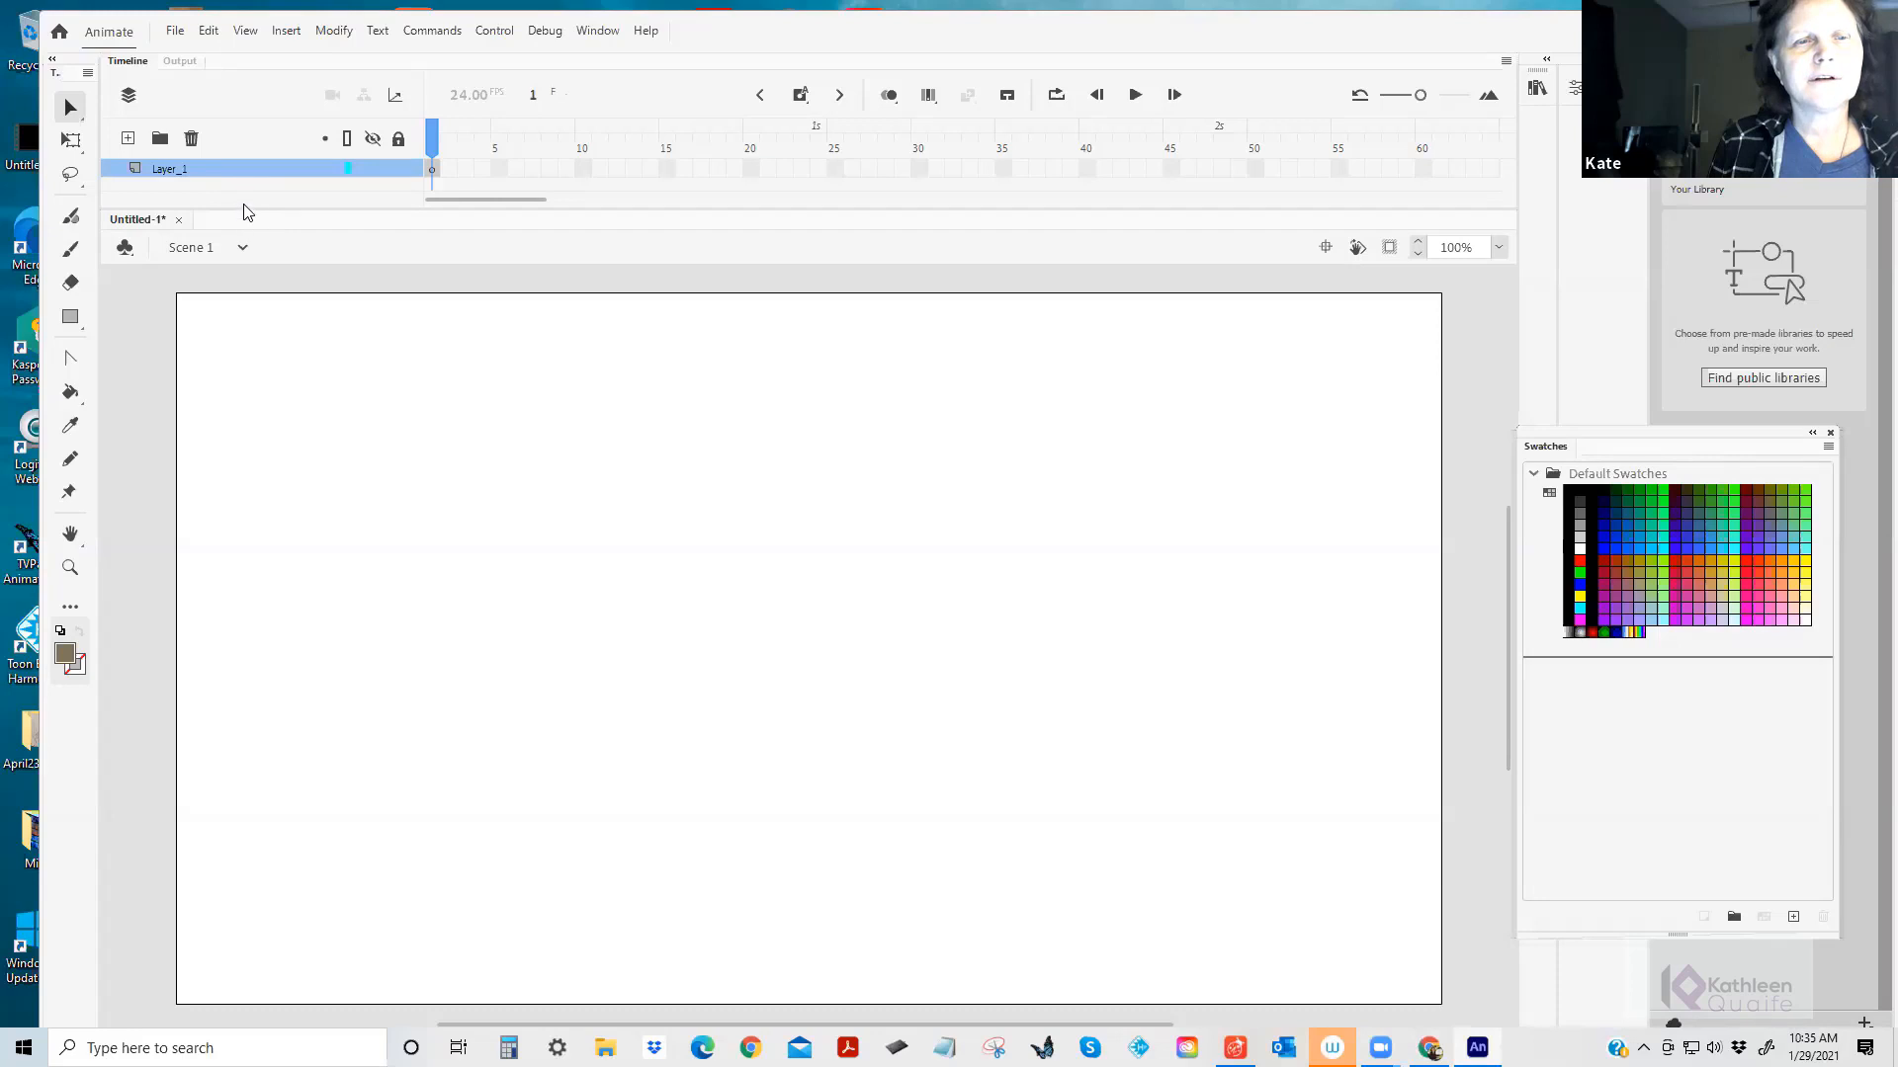
left_click_drag(244, 206, 237, 166)
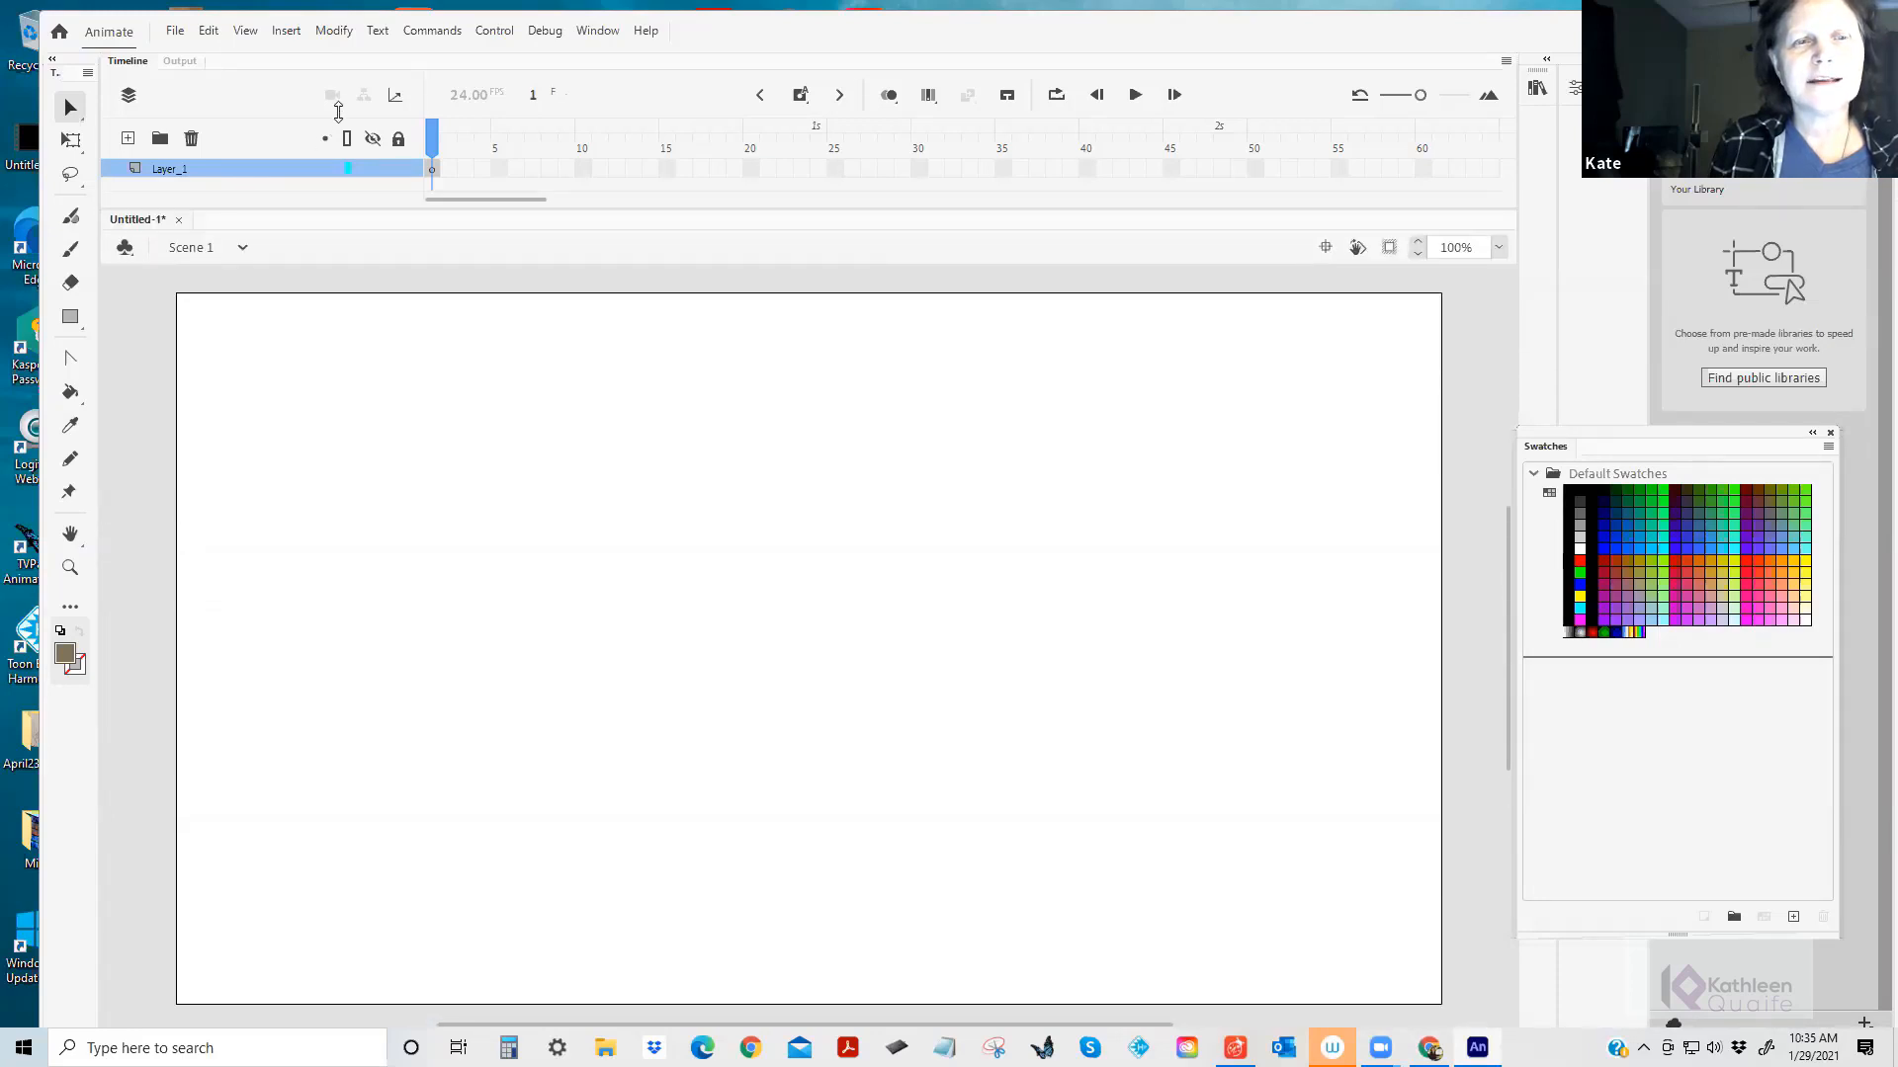
double_click(1088, 13)
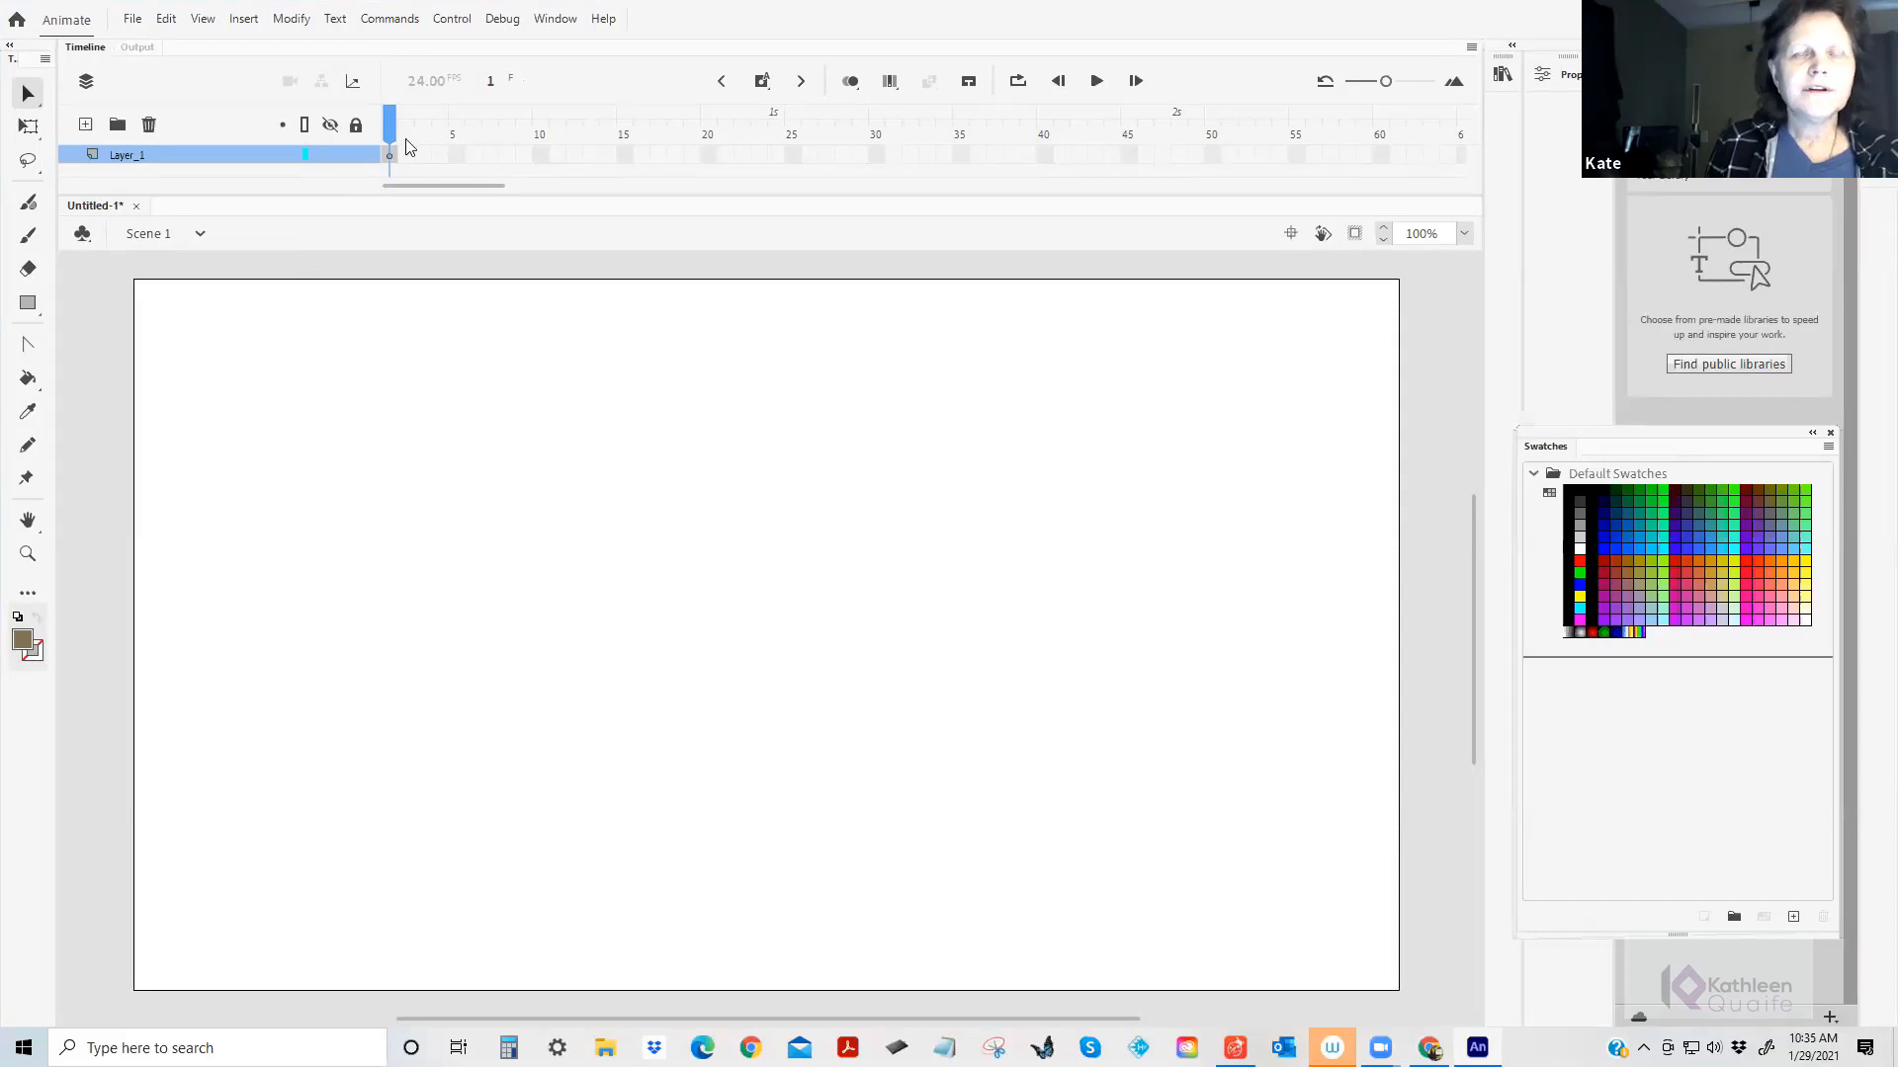
Switch back and forth between the brush and the eraser, leaving the brush active.
left_click(26, 238)
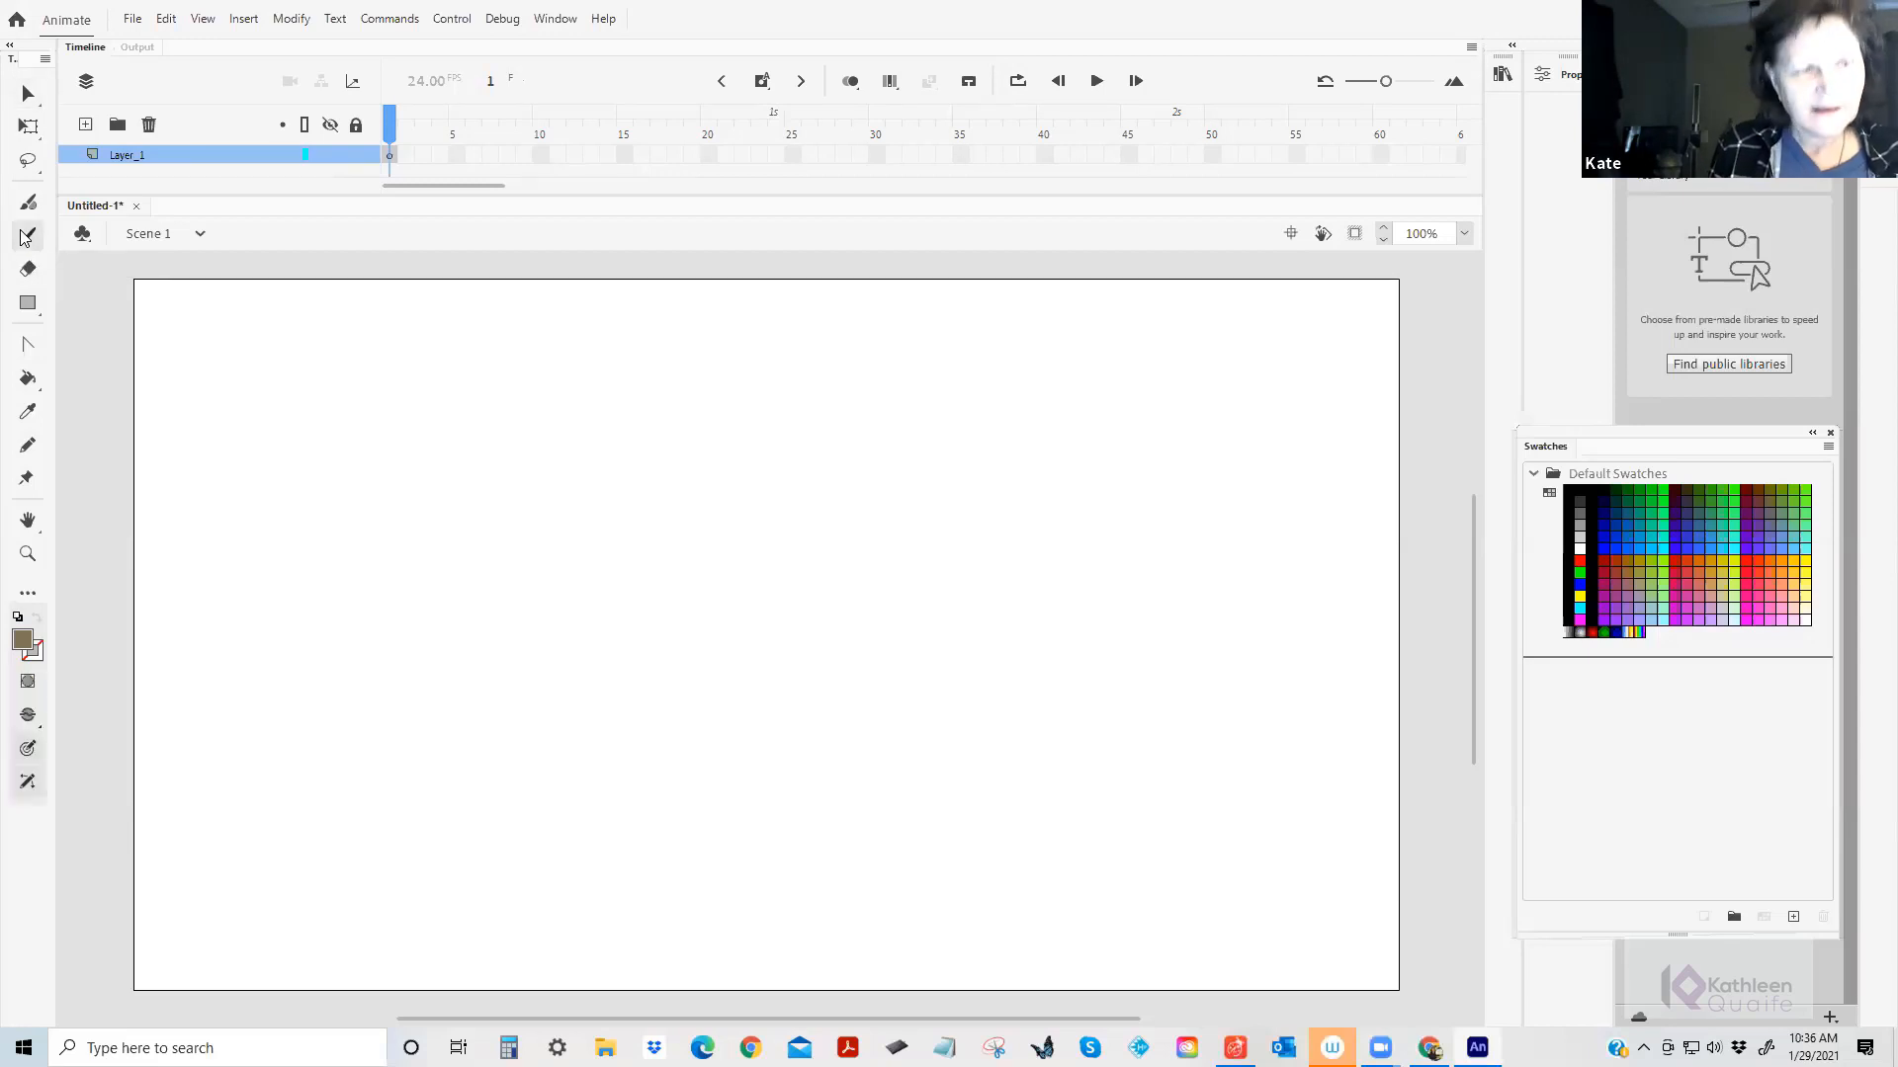
left_click(28, 268)
left_click(25, 237)
left_click(27, 268)
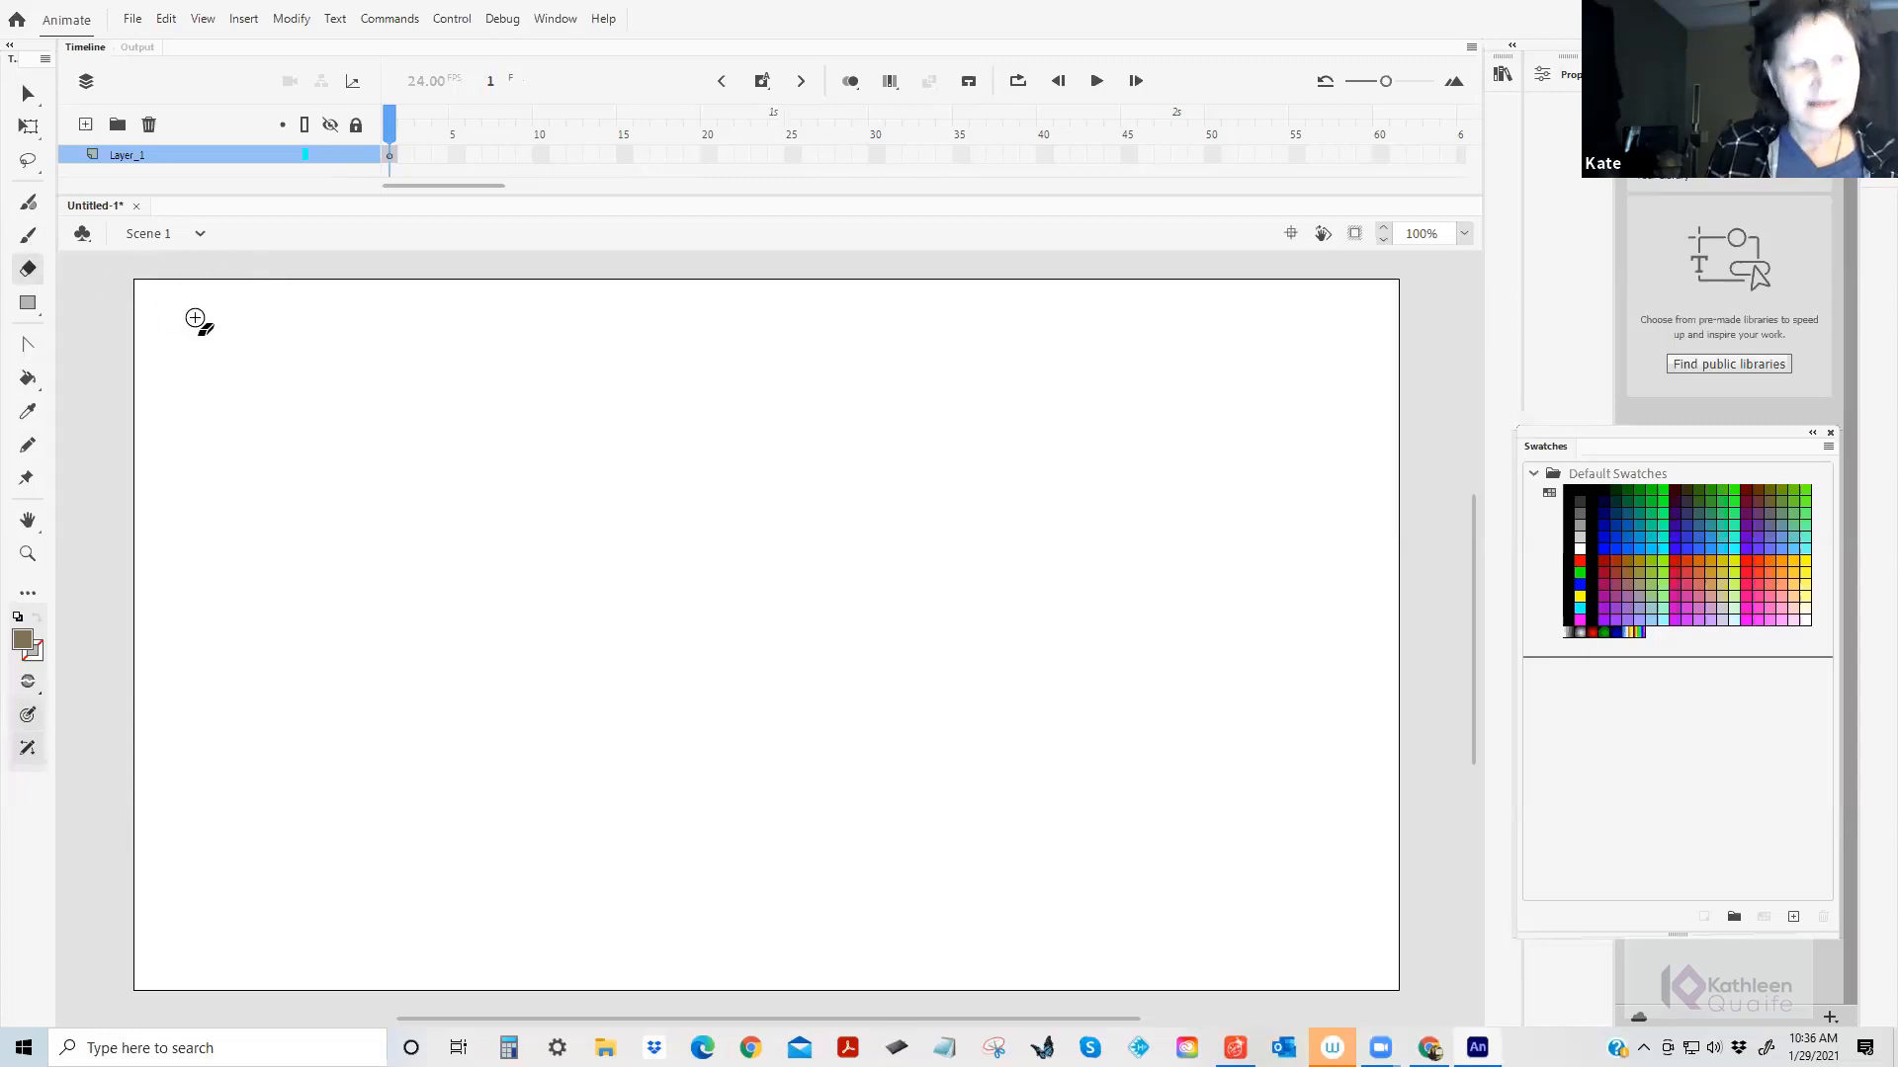
key("b")
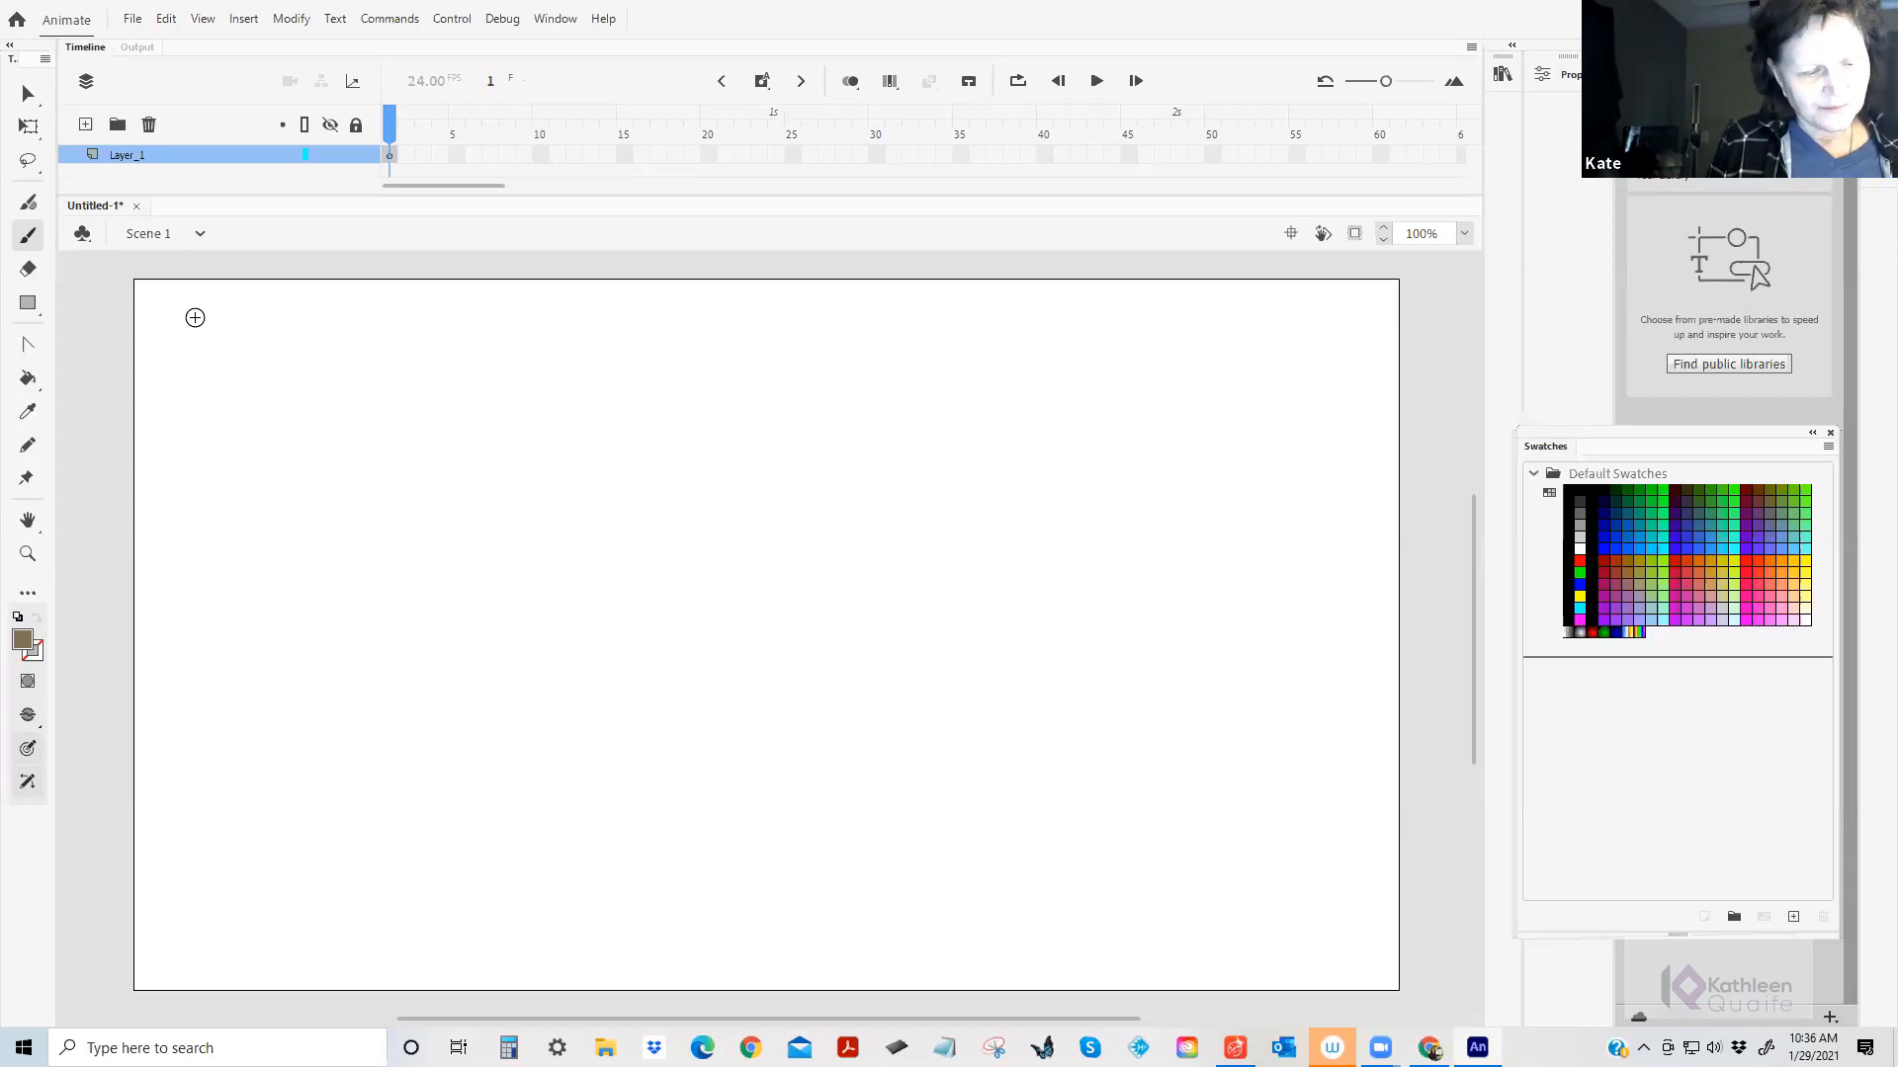
key("e")
key("b")
key("e")
key("b")
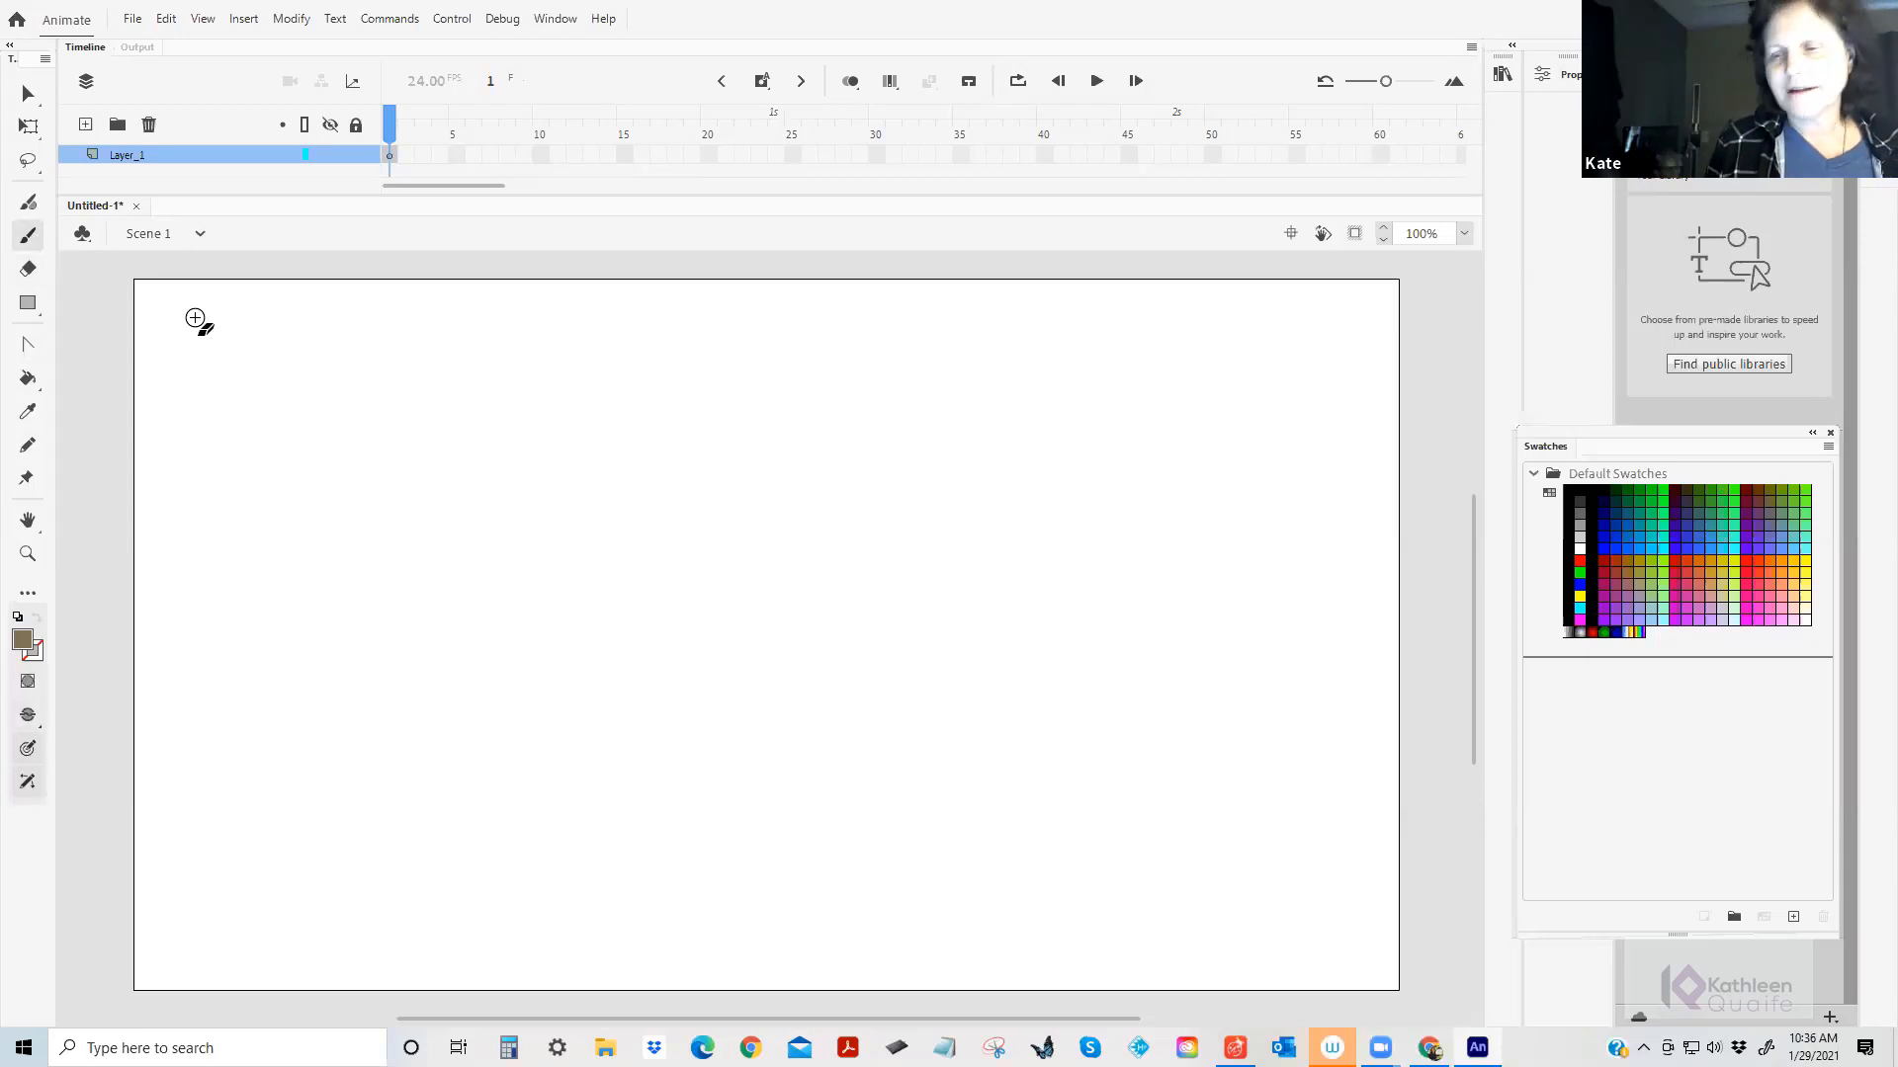
key("e")
key("b")
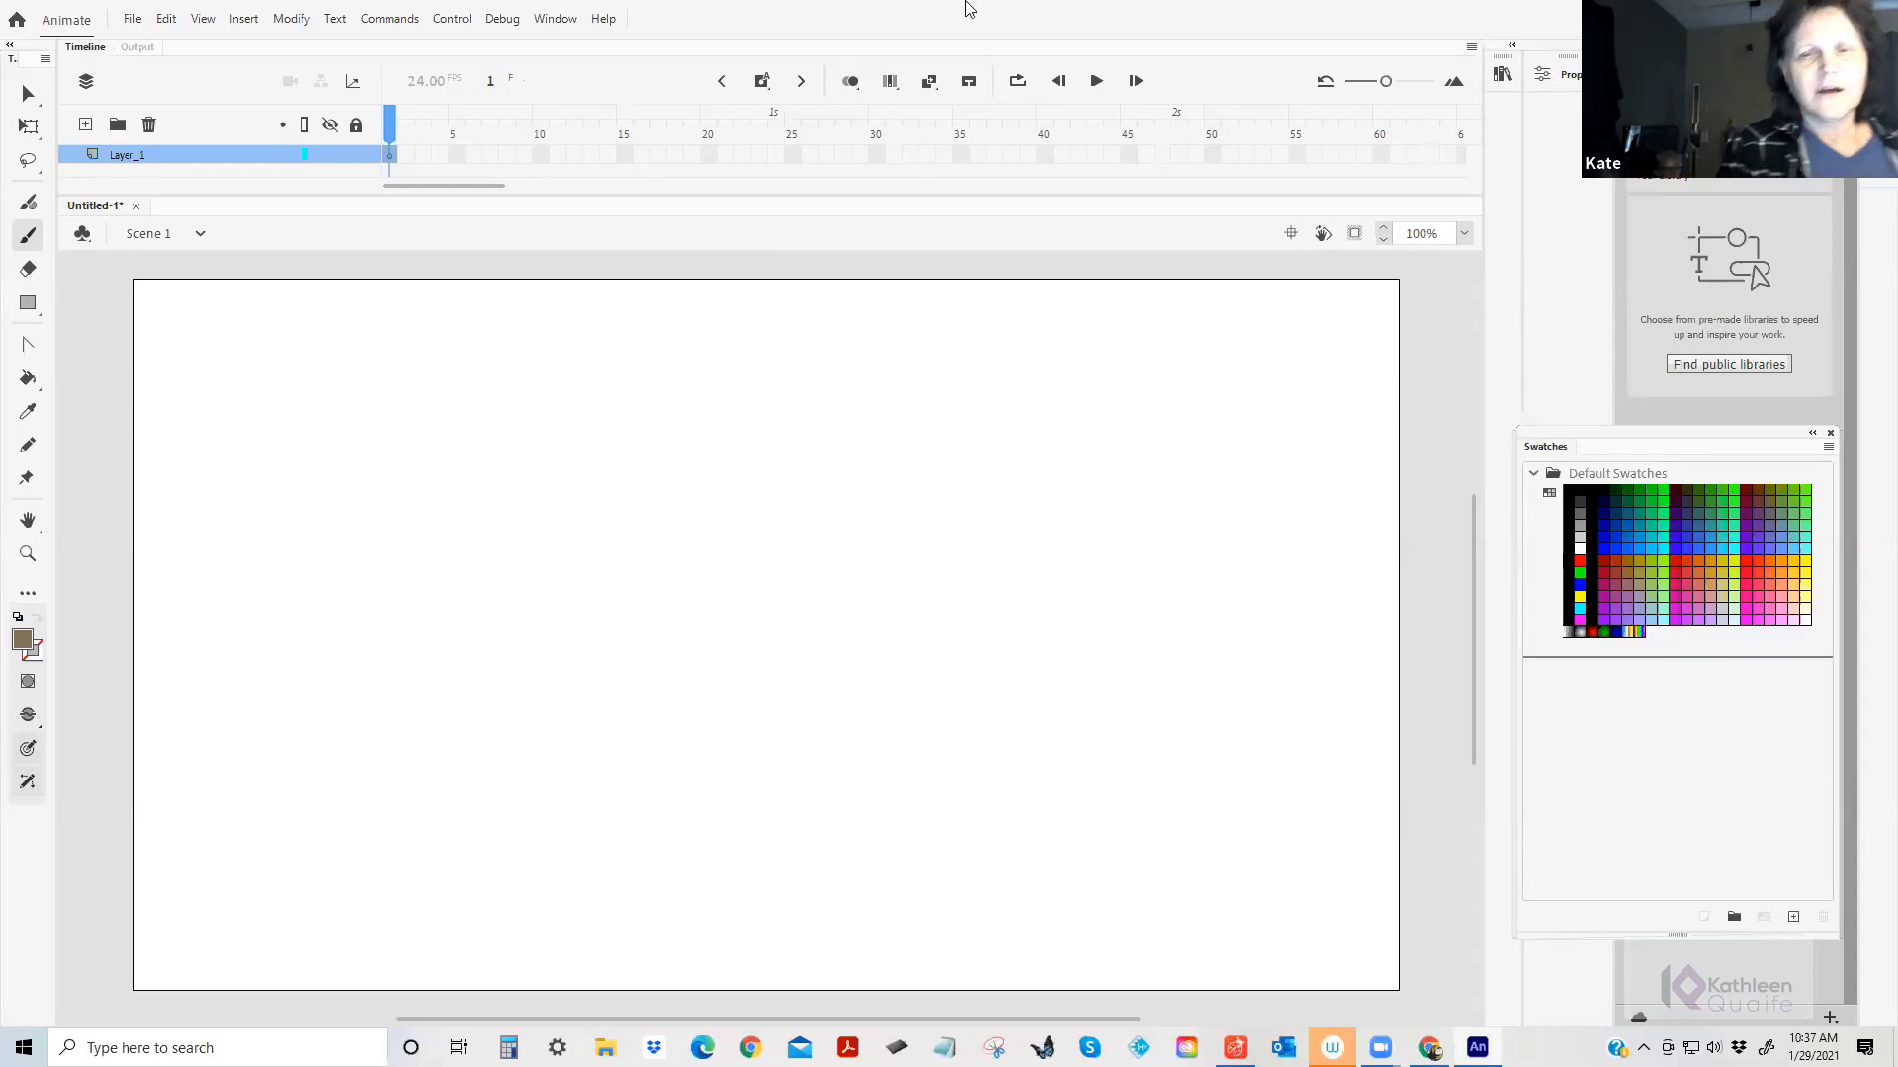
Handwrite "B", "E" and "F7" with the brush, one below another, along the stage's left side on frame 1.
mouse_move(195, 372)
left_mouse_down()
mouse_move(225, 323)
mouse_move(189, 438)
mouse_move(229, 410)
left_mouse_up()
mouse_move(199, 443)
left_mouse_down()
mouse_move(226, 436)
mouse_move(241, 472)
left_mouse_up()
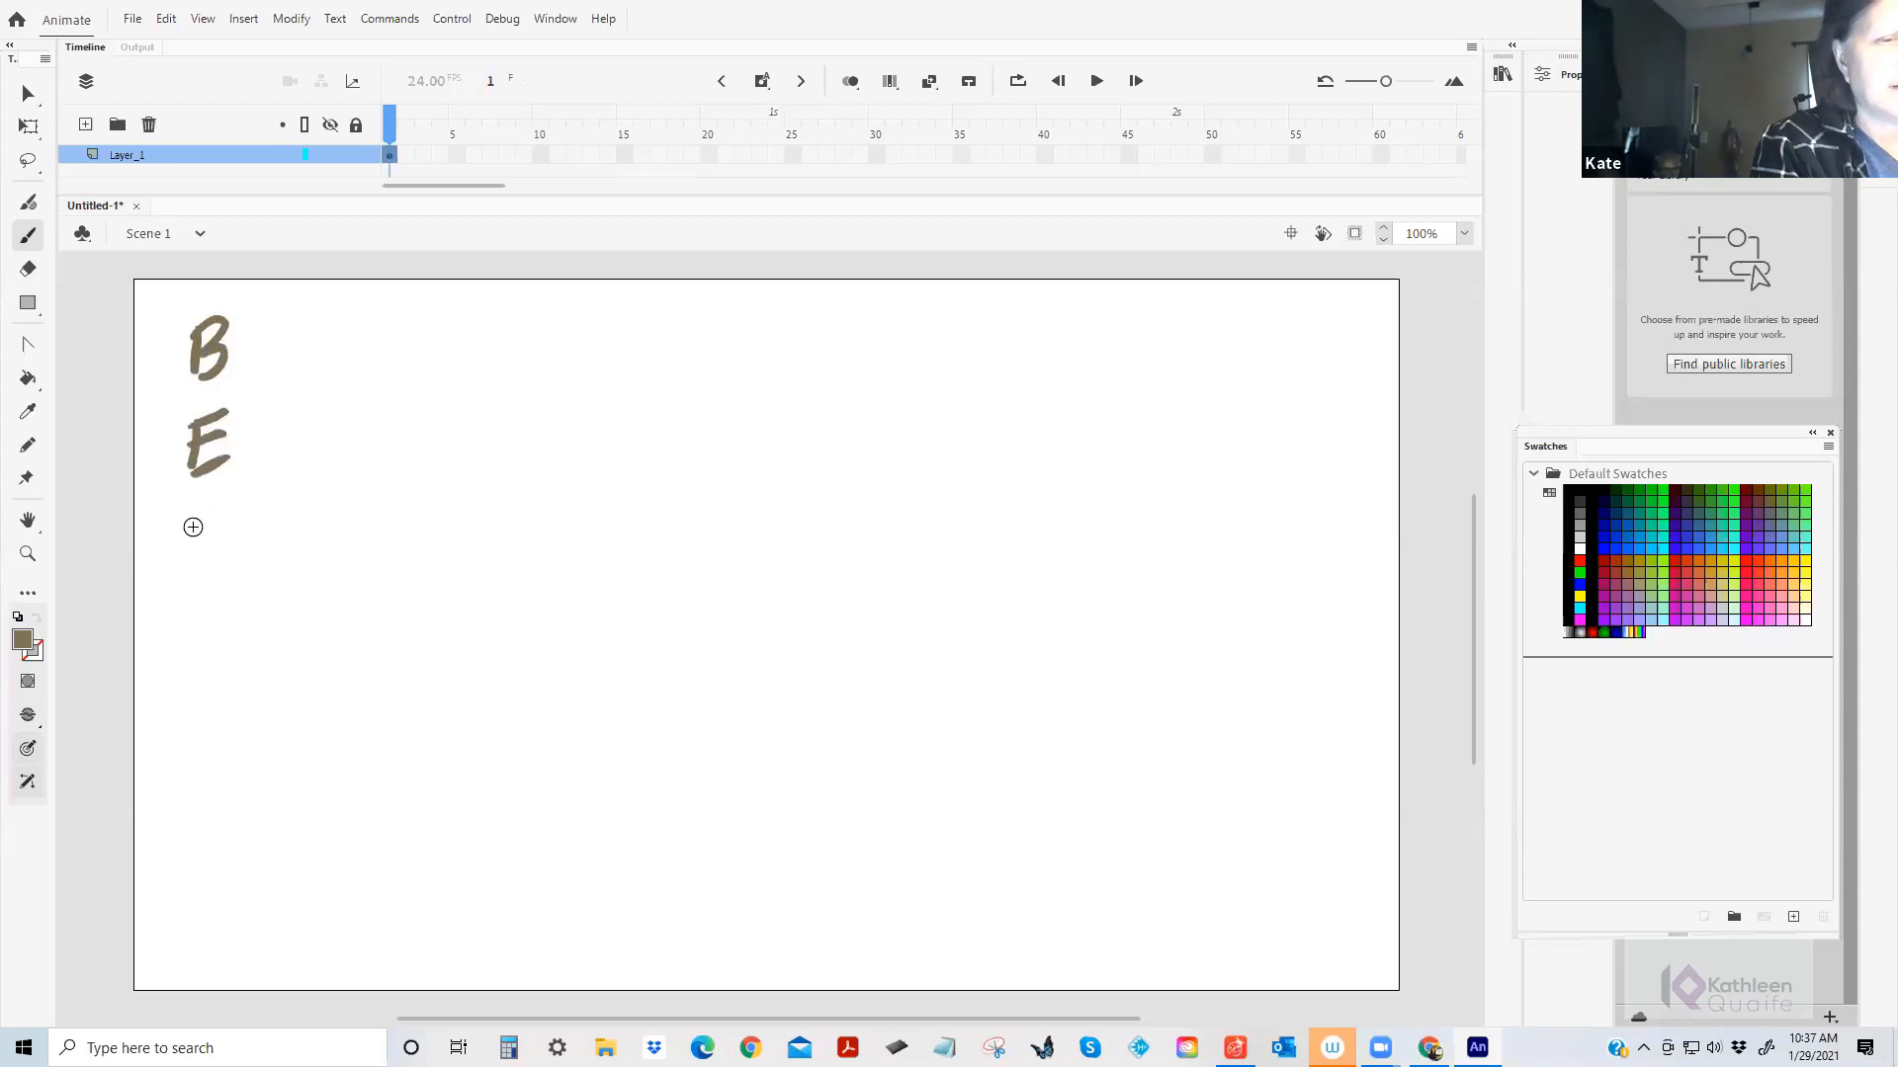
mouse_move(176, 527)
left_mouse_down()
mouse_move(215, 520)
mouse_move(176, 551)
mouse_move(263, 522)
mouse_move(255, 579)
left_mouse_up()
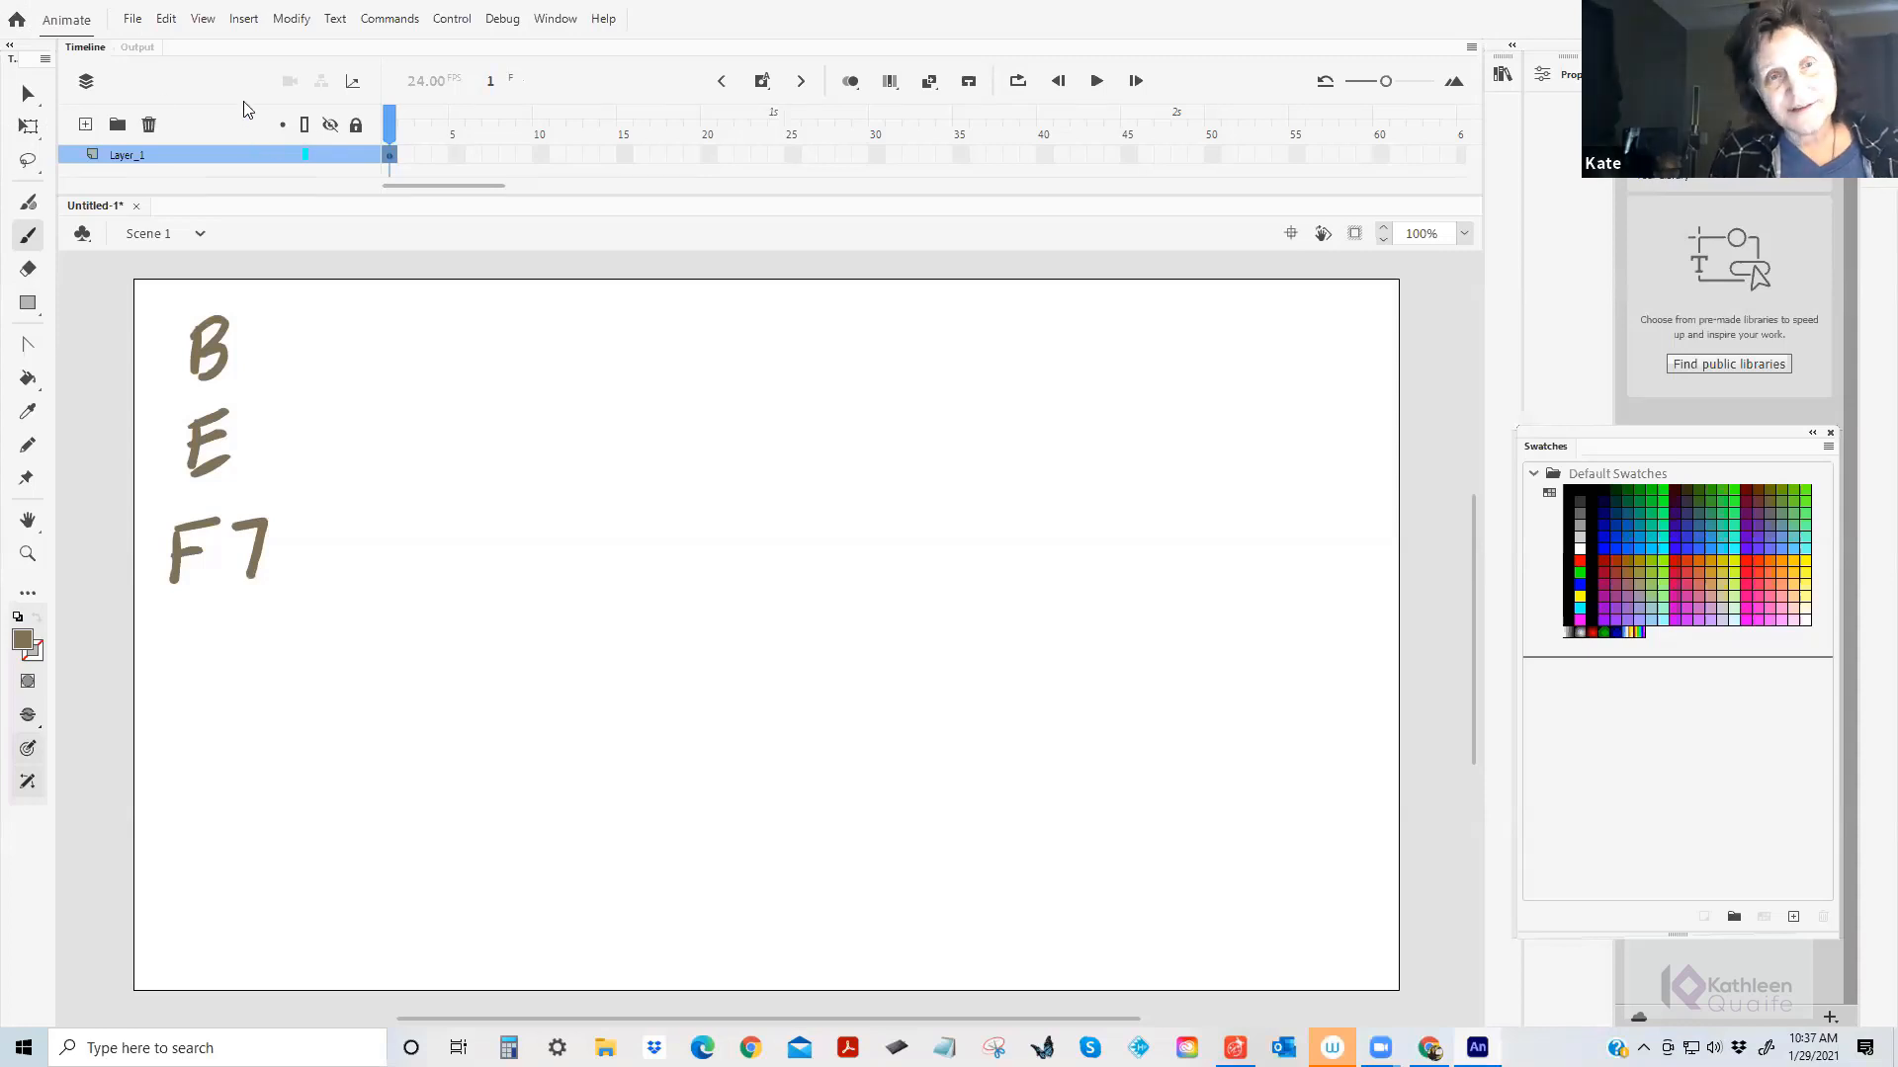
Lock Layer_1, try painting on the locked layer, and unlock it again.
left_click(357, 153)
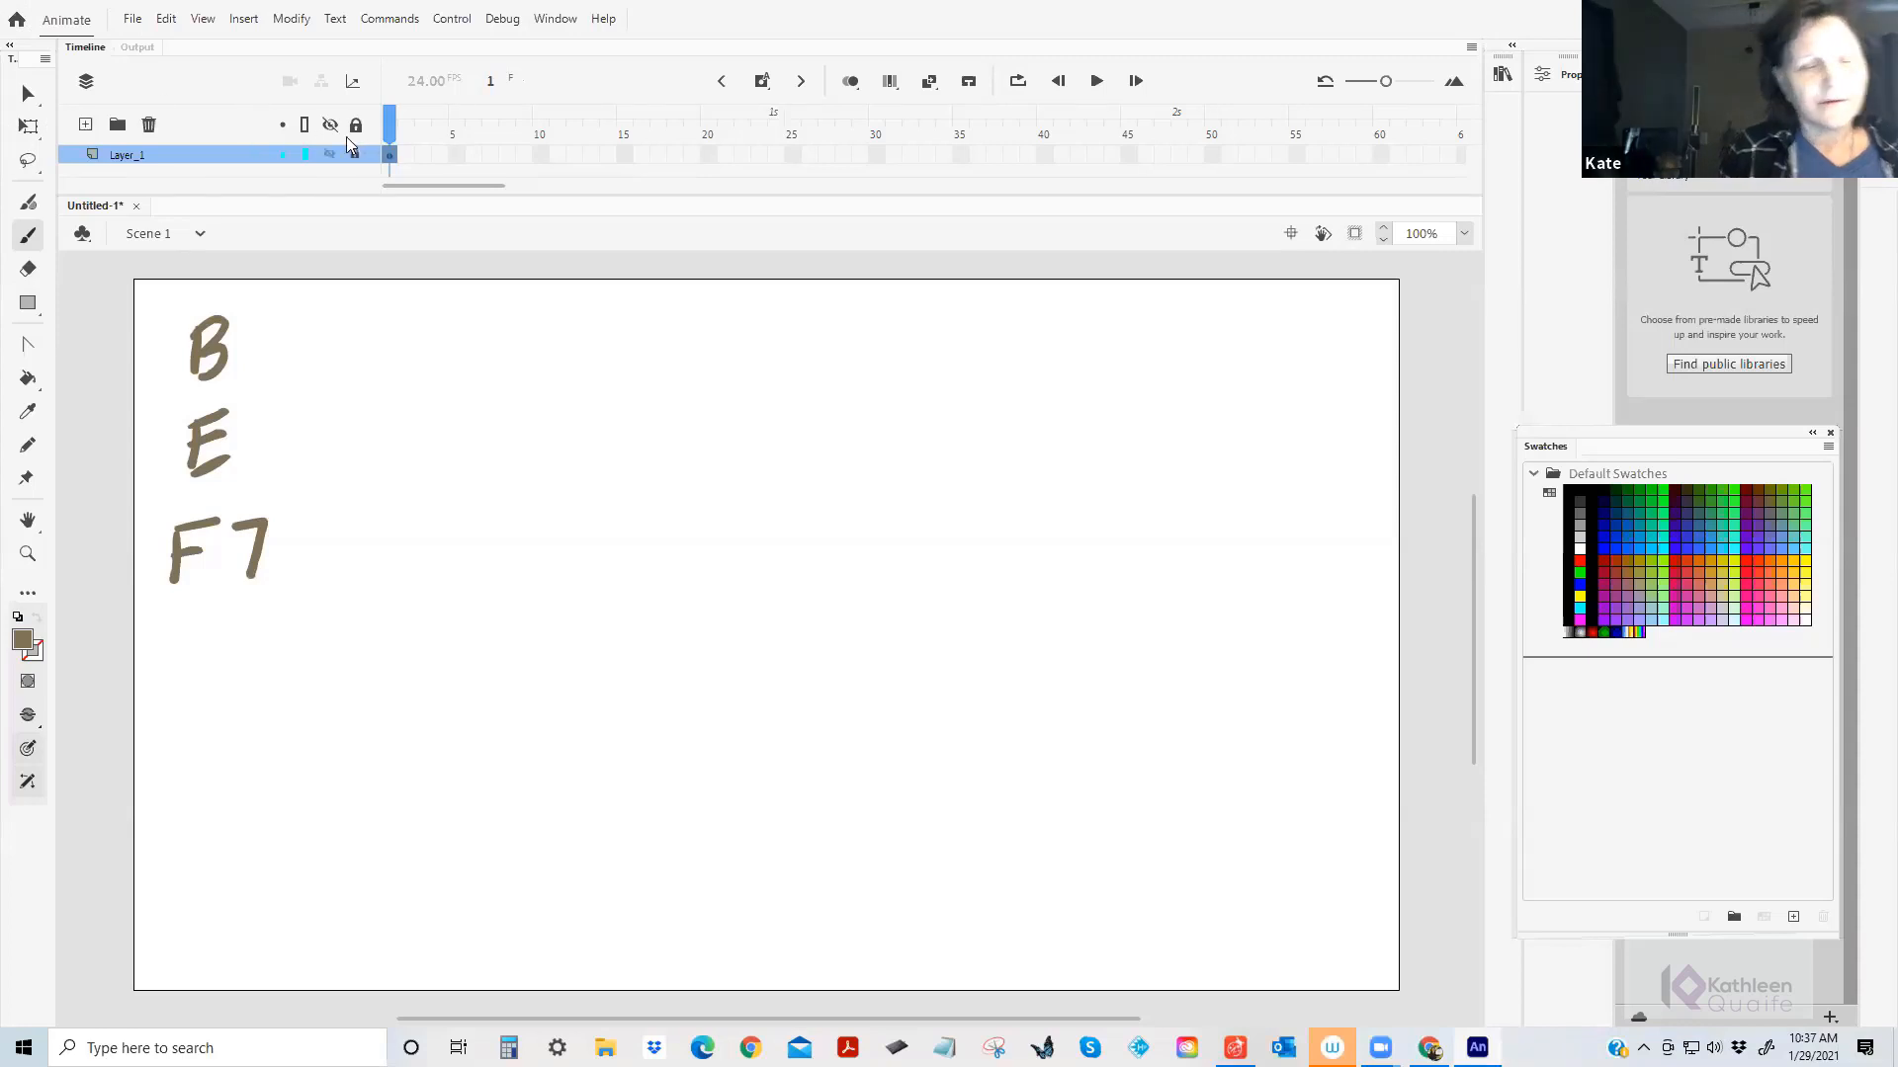
left_click(169, 644)
left_click(1138, 552)
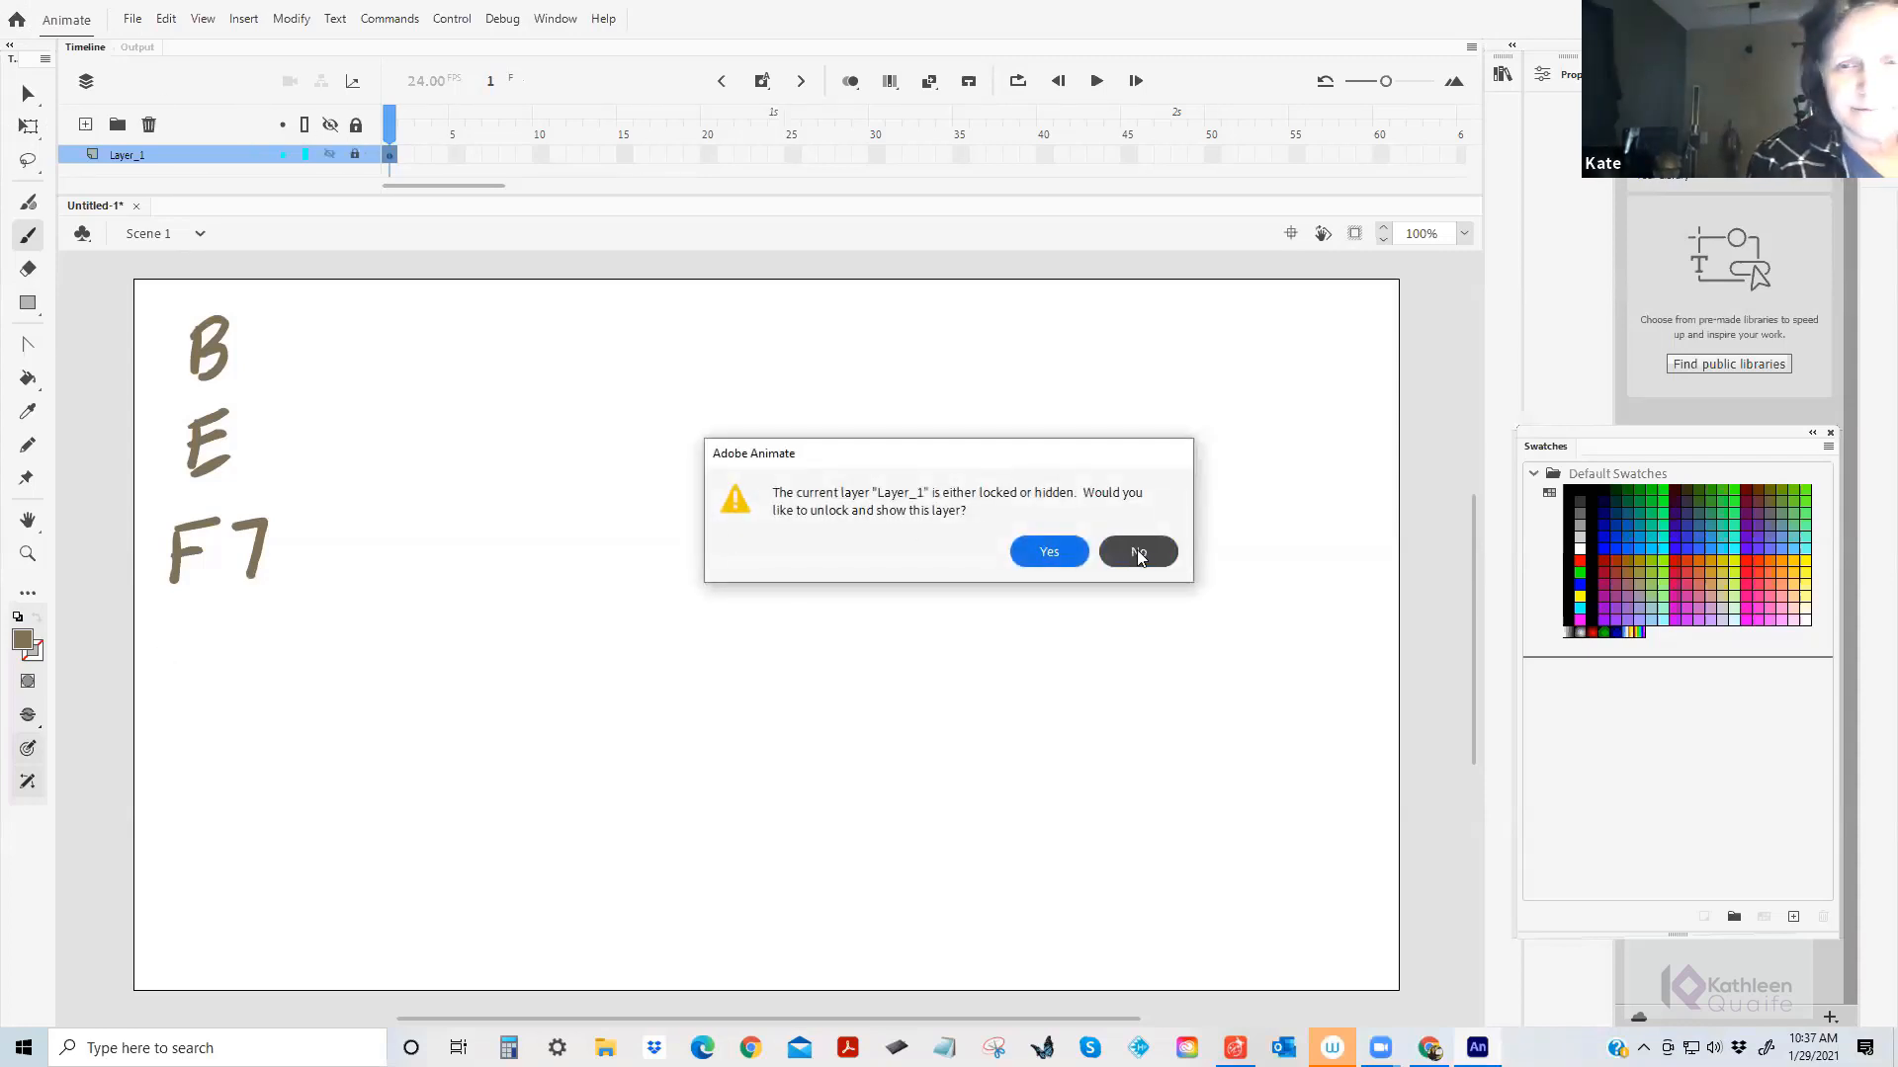
left_click(203, 652)
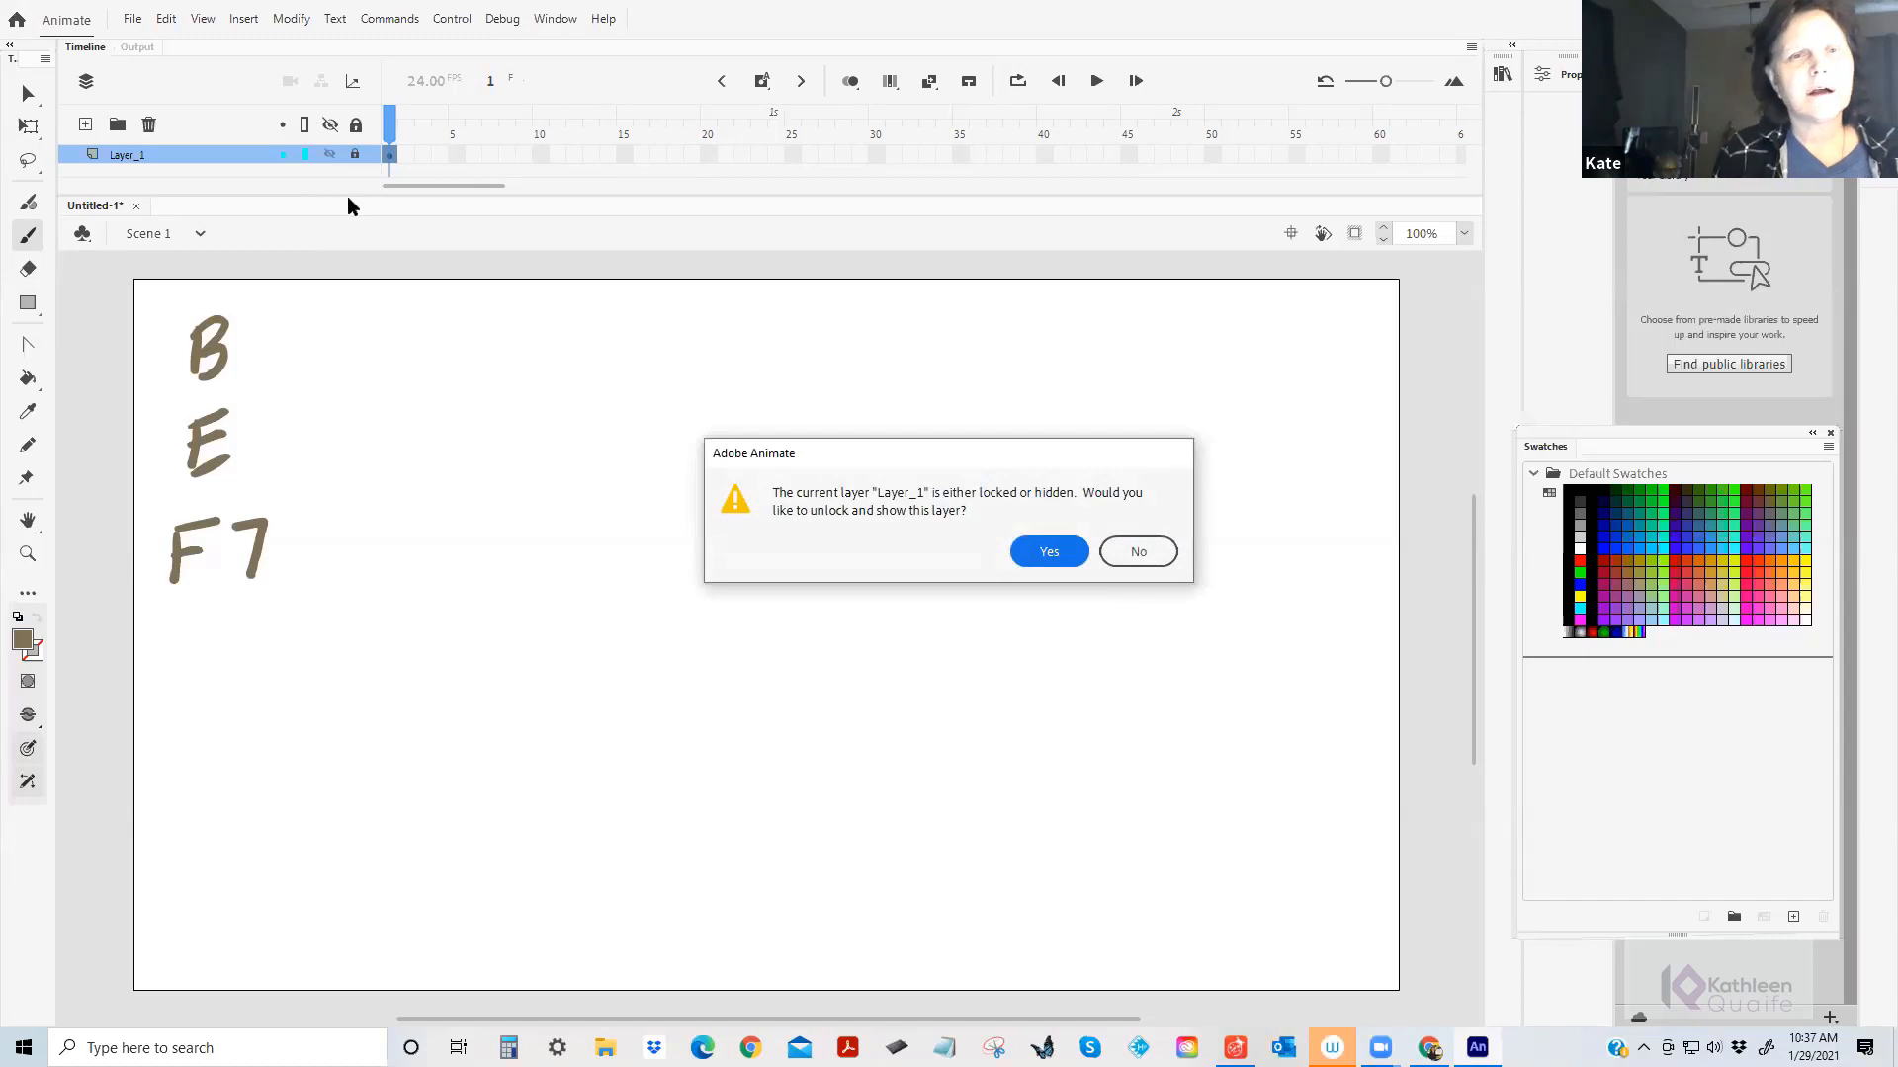
left_click(1055, 552)
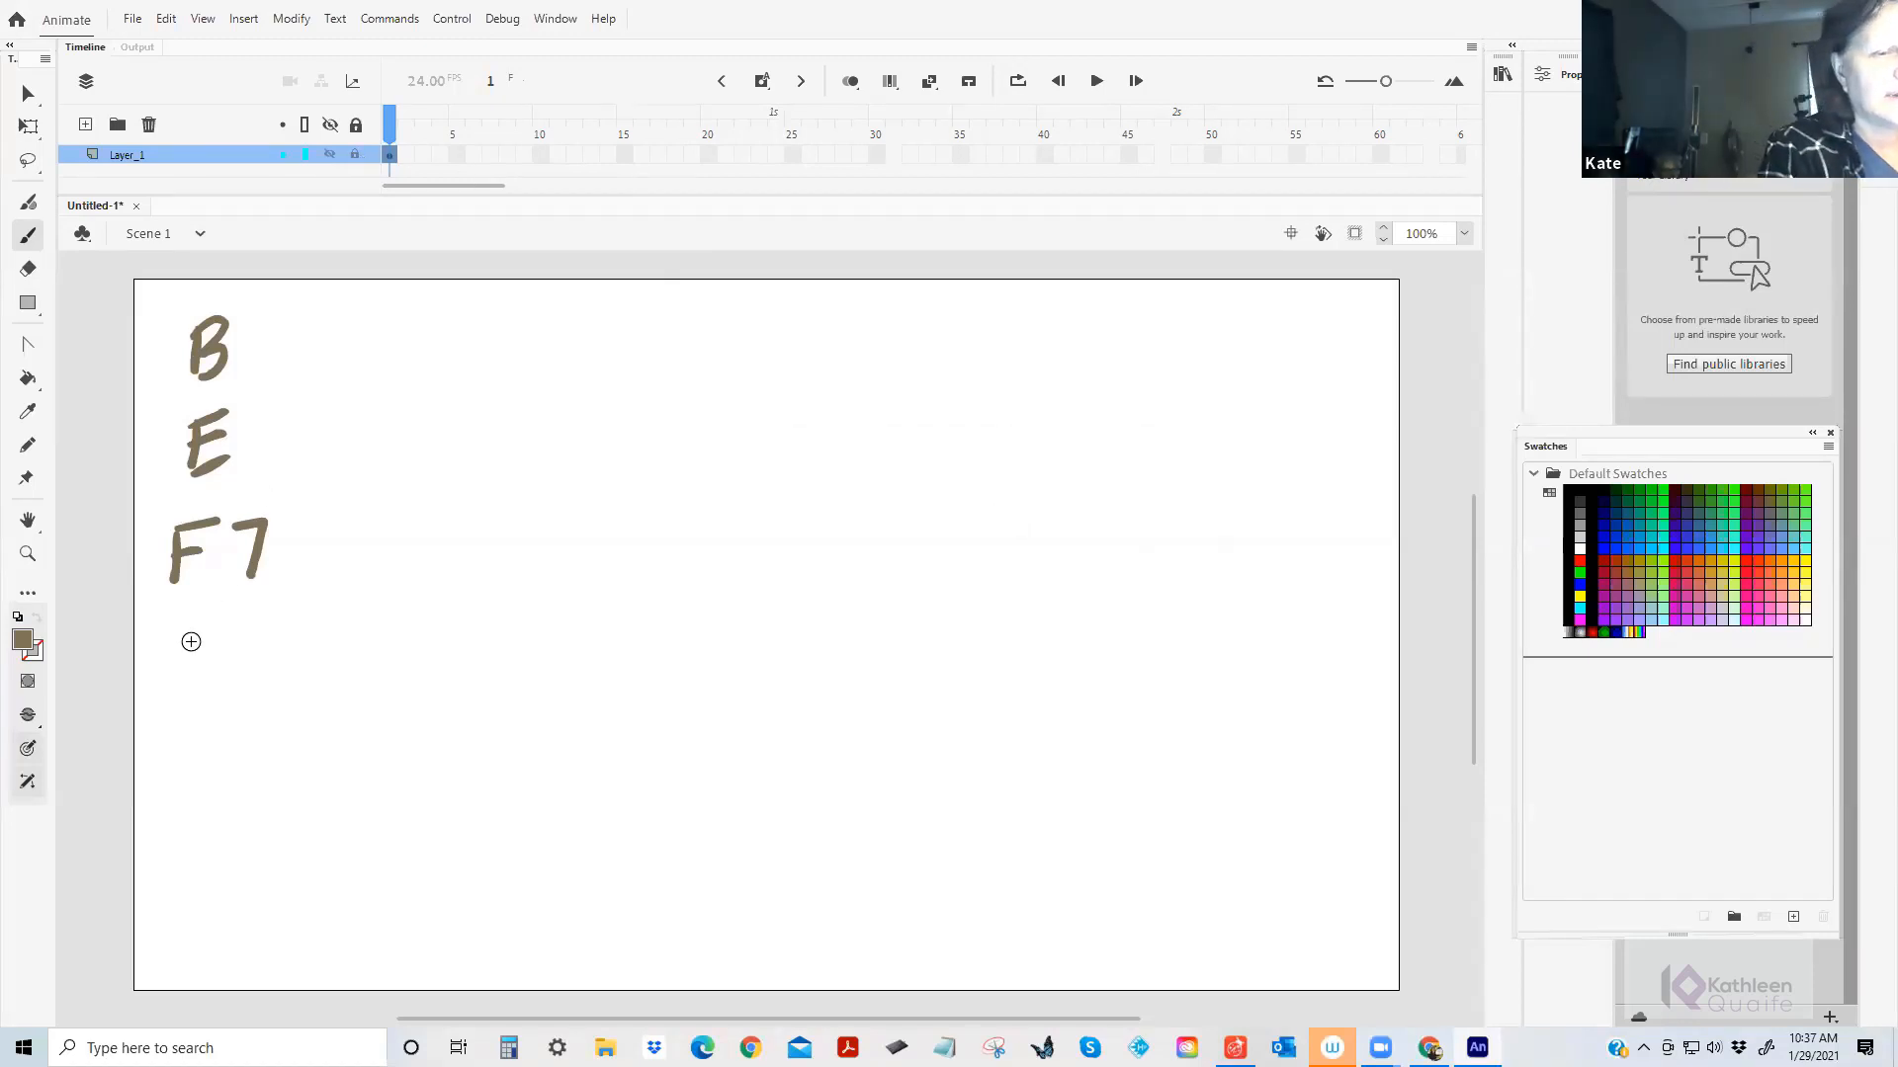
Handwrite "fnF7mac" with the brush below the "F7" note on frame 1.
left_click_drag(201, 624, 174, 709)
mouse_move(155, 684)
left_mouse_down()
mouse_move(233, 676)
mouse_move(240, 700)
left_mouse_up()
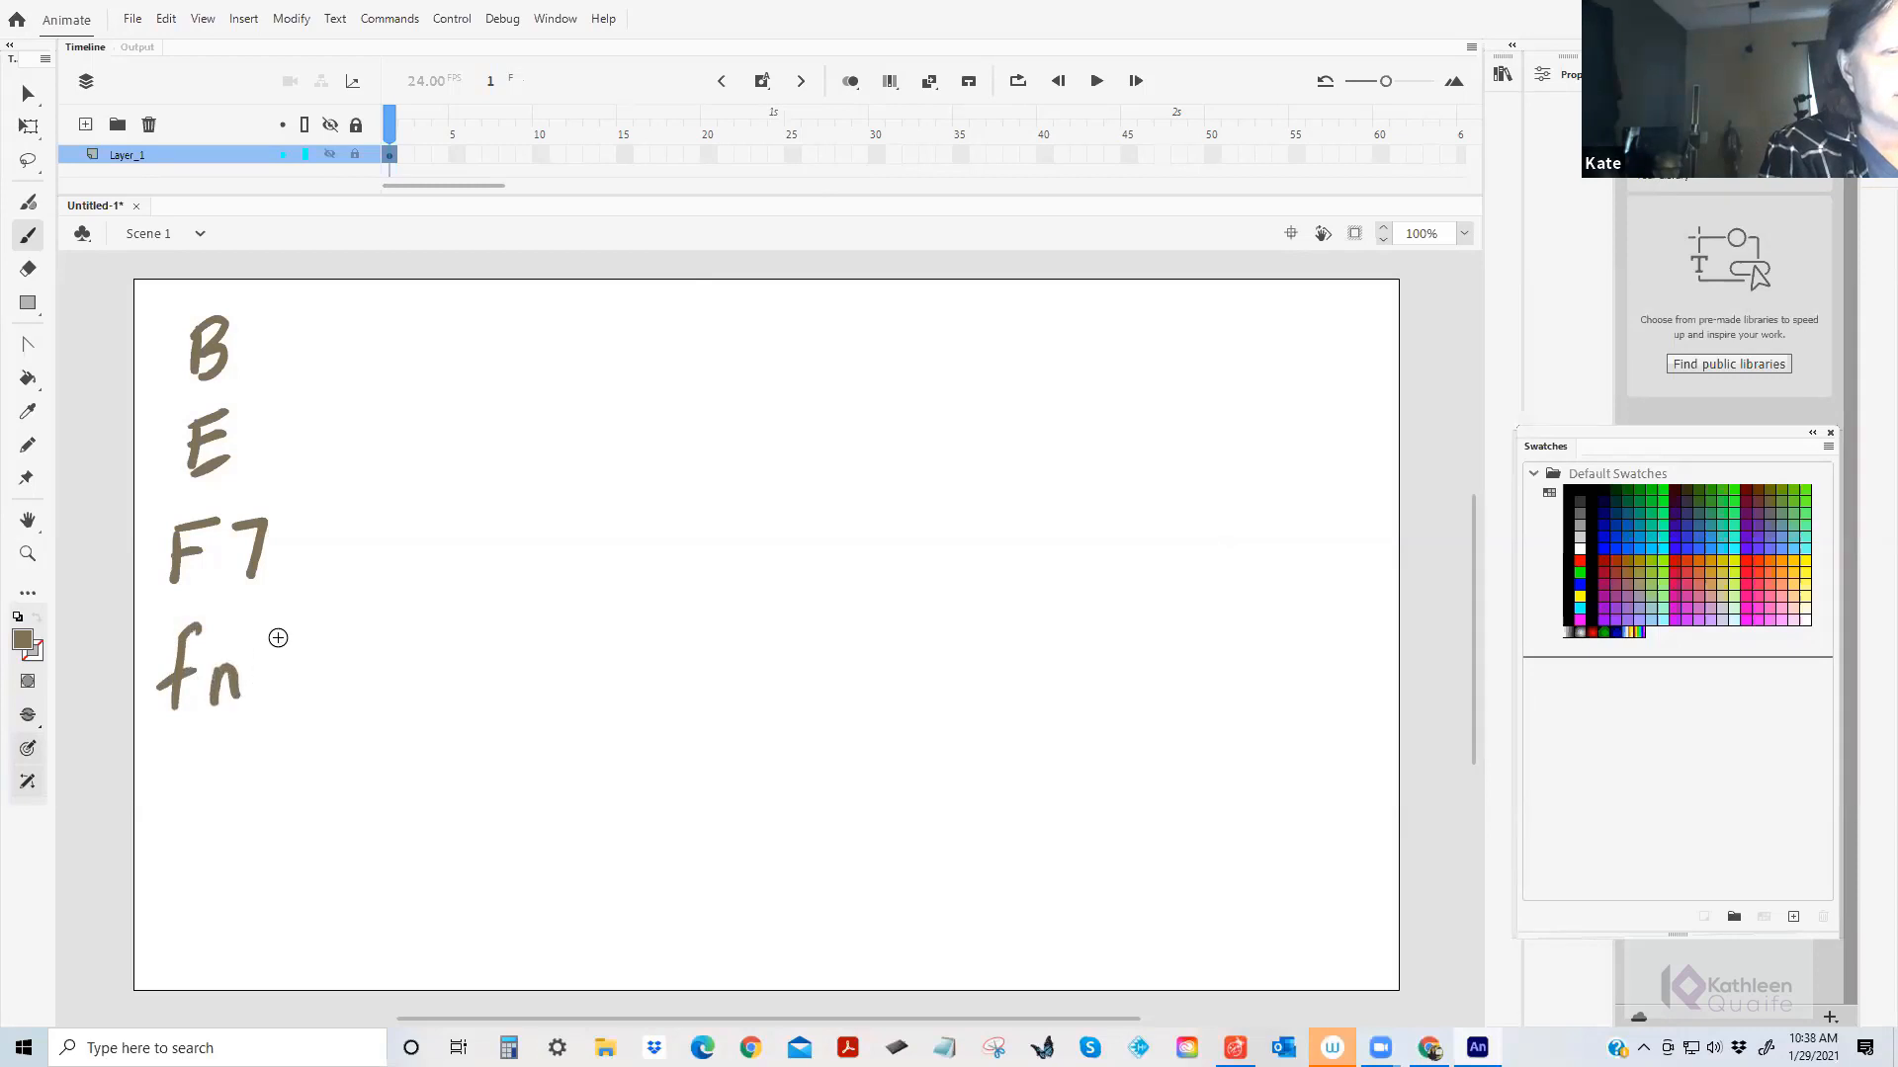
mouse_move(273, 635)
left_mouse_down()
mouse_move(264, 698)
mouse_move(302, 628)
mouse_move(288, 662)
left_mouse_up()
mouse_move(303, 644)
left_mouse_down()
mouse_move(343, 642)
mouse_move(398, 690)
mouse_move(406, 662)
mouse_move(462, 693)
left_mouse_up()
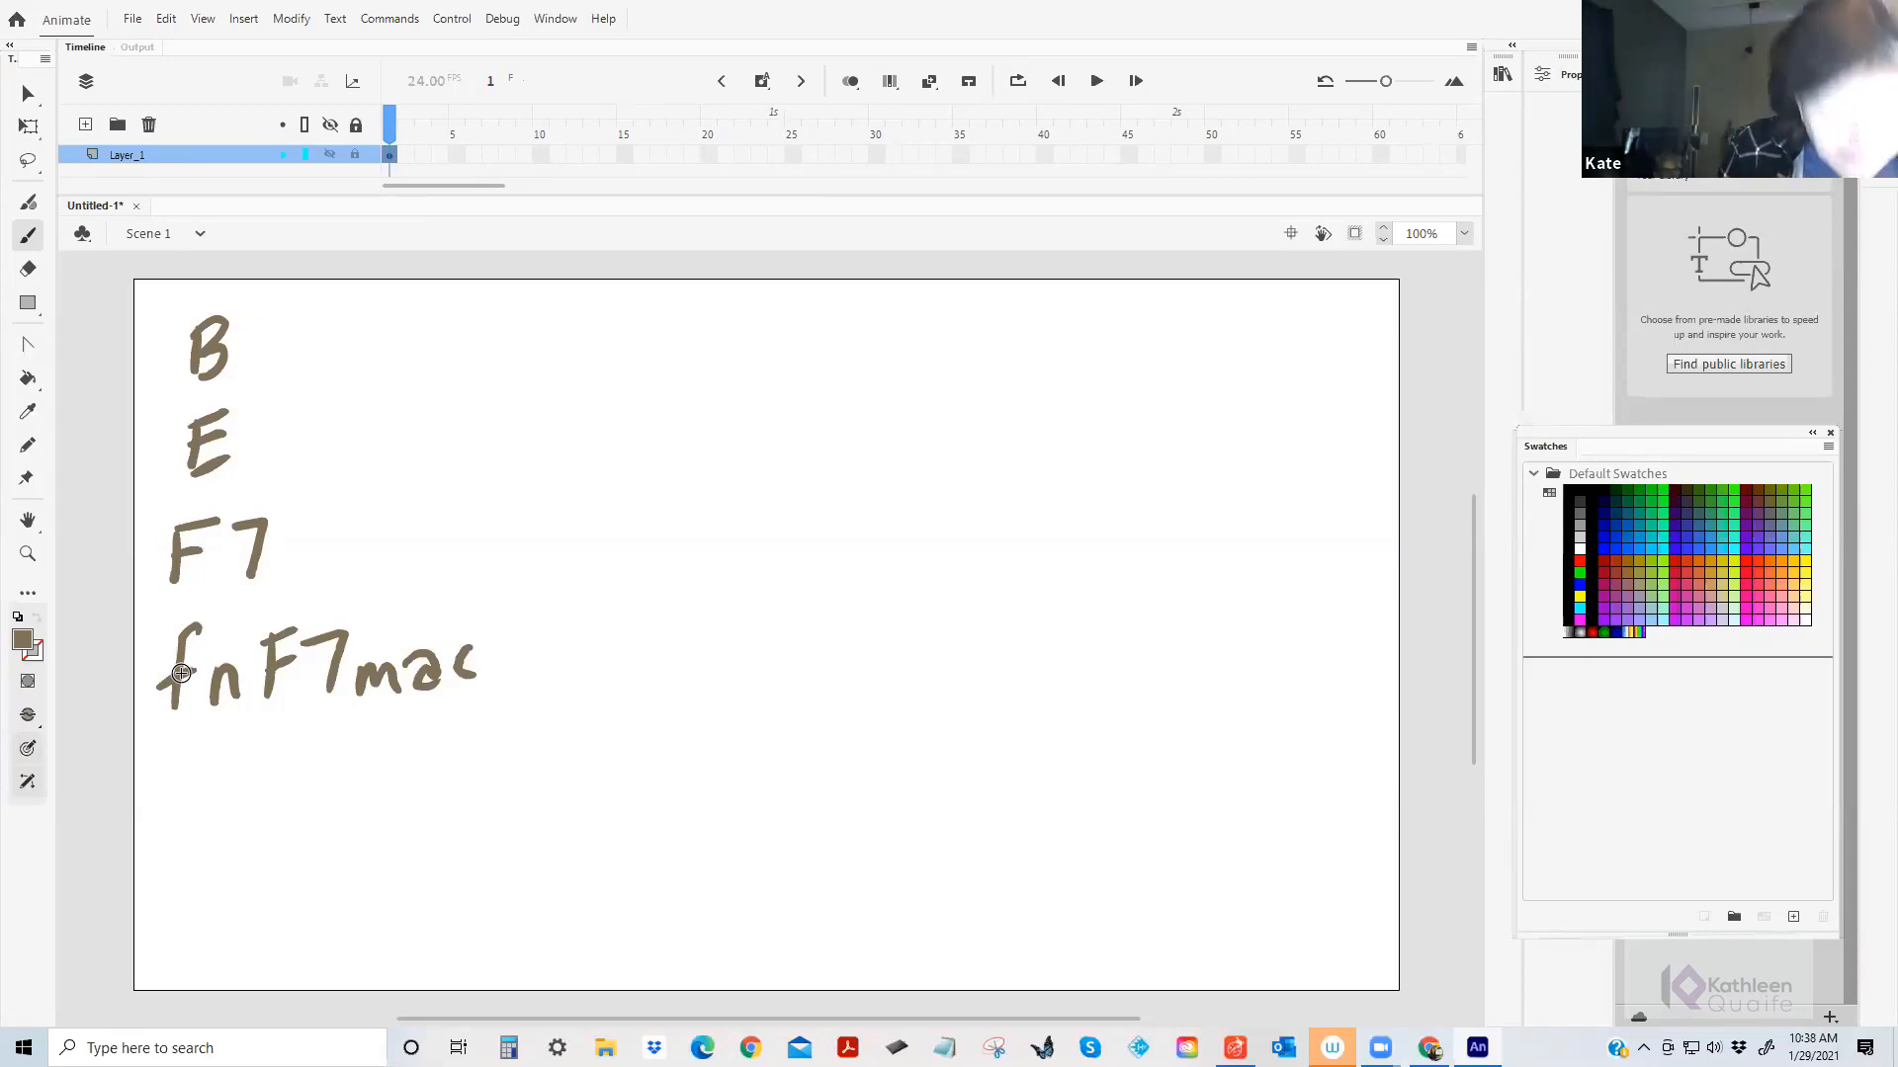
Insert blank keyframes on Layer_1 from frame 2 through frame 29 and return the playhead to frame 1.
key("F7")
key("F7")
key("F7")
key("F7")
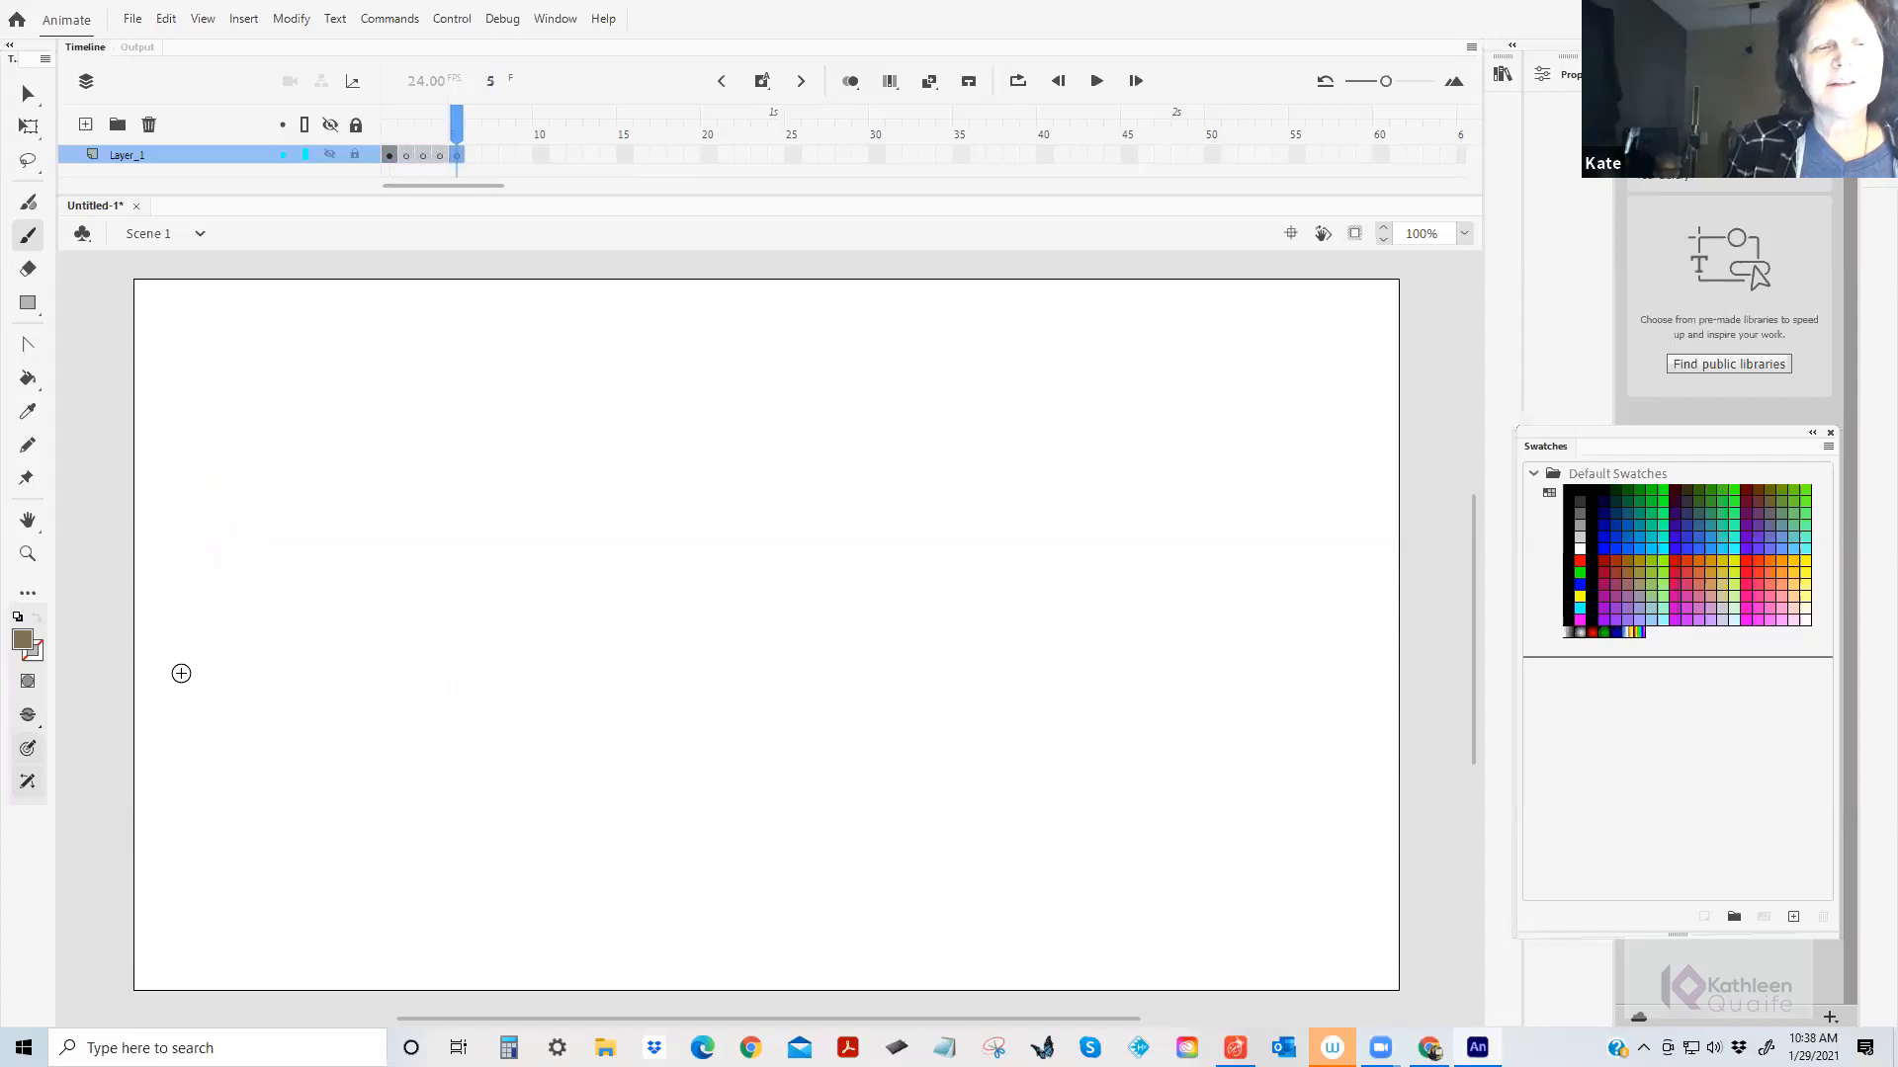
key("F7")
key("F7")
key("F7")
key("F7")
key("F7")
key("F7")
key("F7")
key("F7")
key("F7")
key("F7")
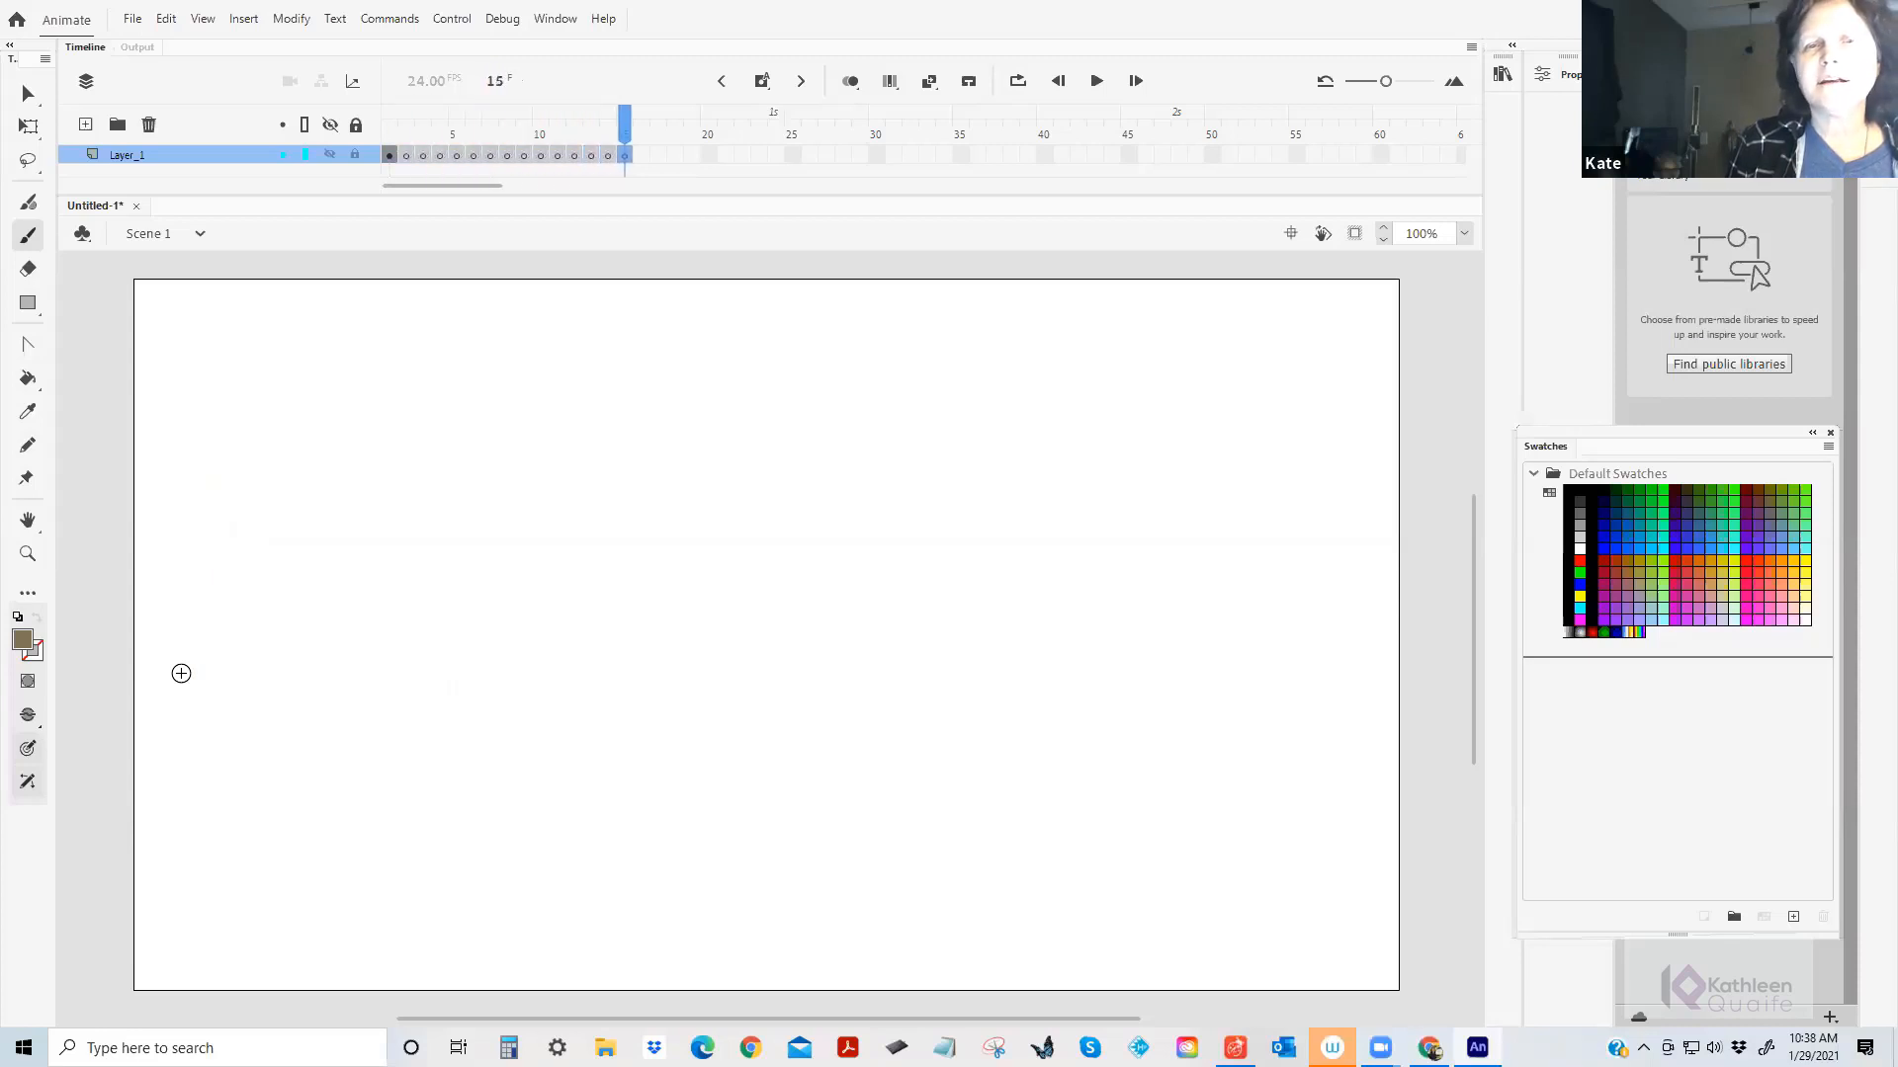
key("F7")
key("F7")
key("F7")
key("F7")
key("F7")
key("F7")
key("F7")
key("F7")
key("F7")
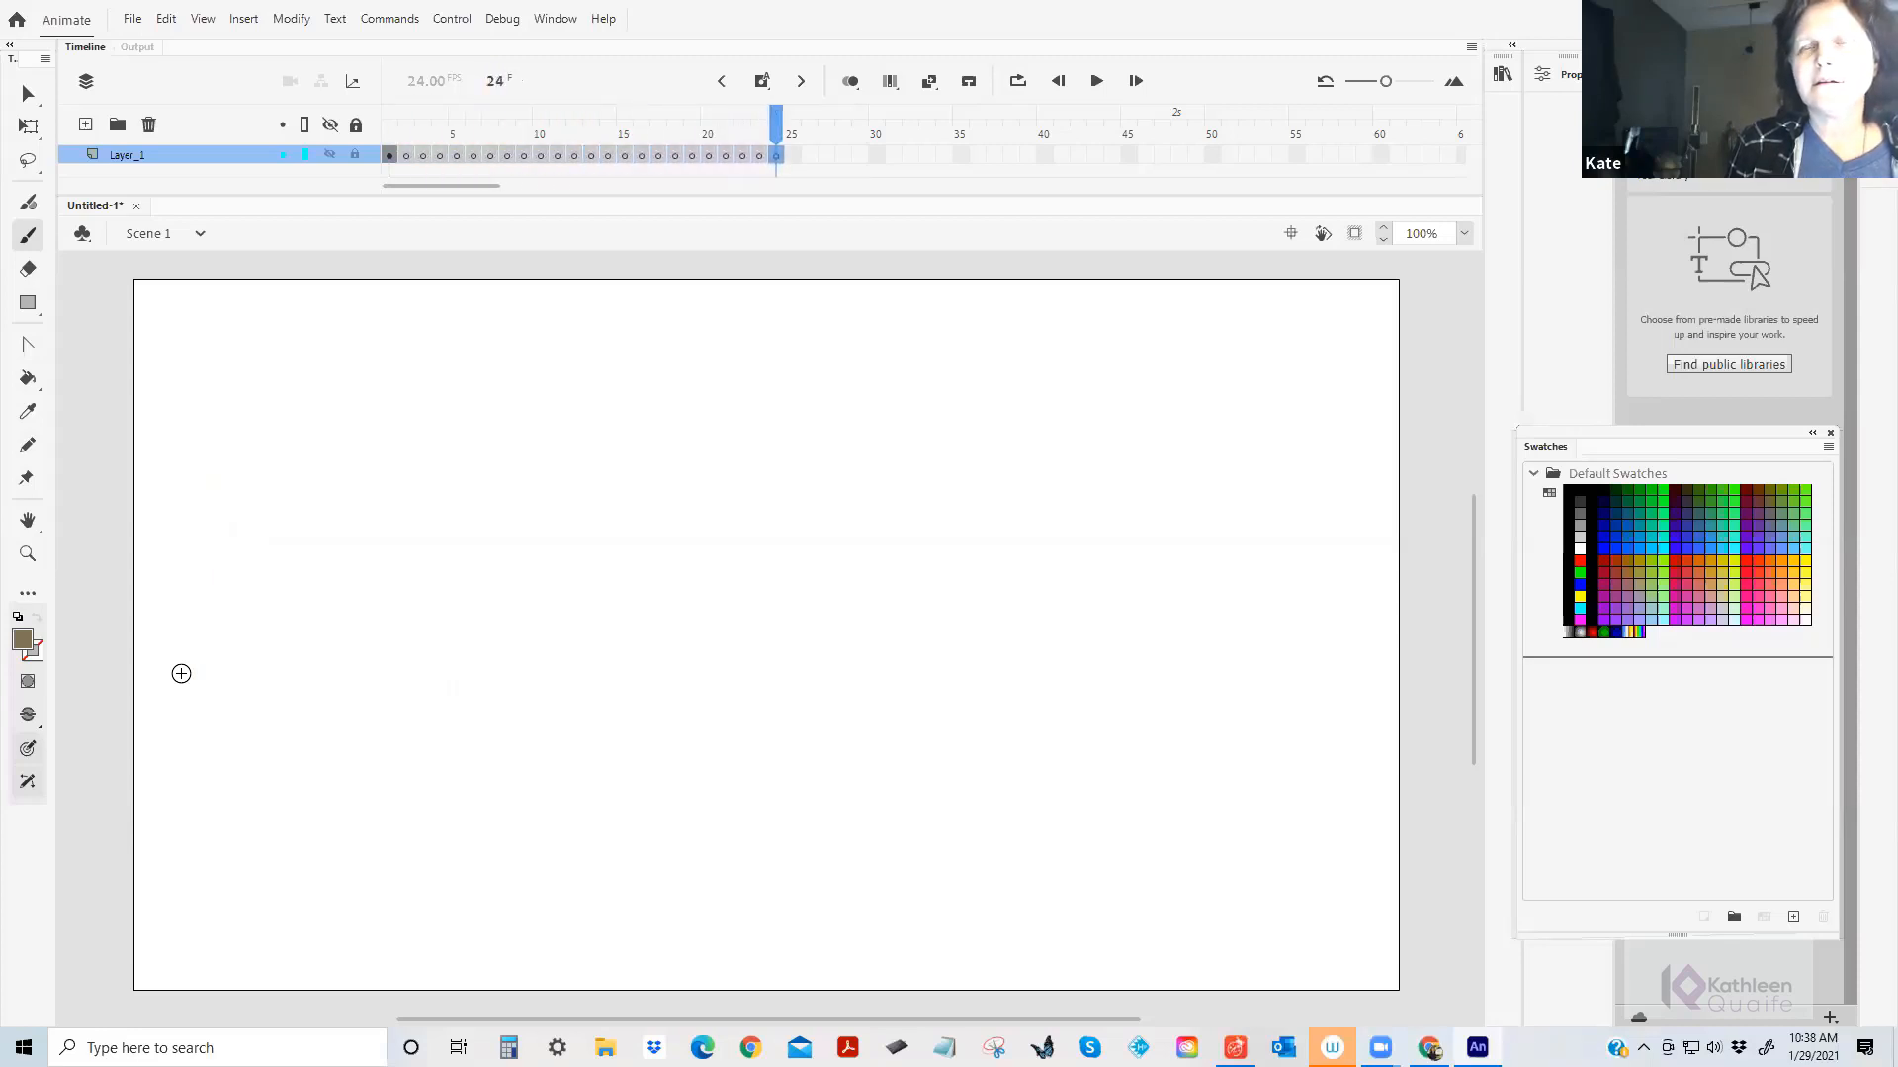
key("F7")
key("F7")
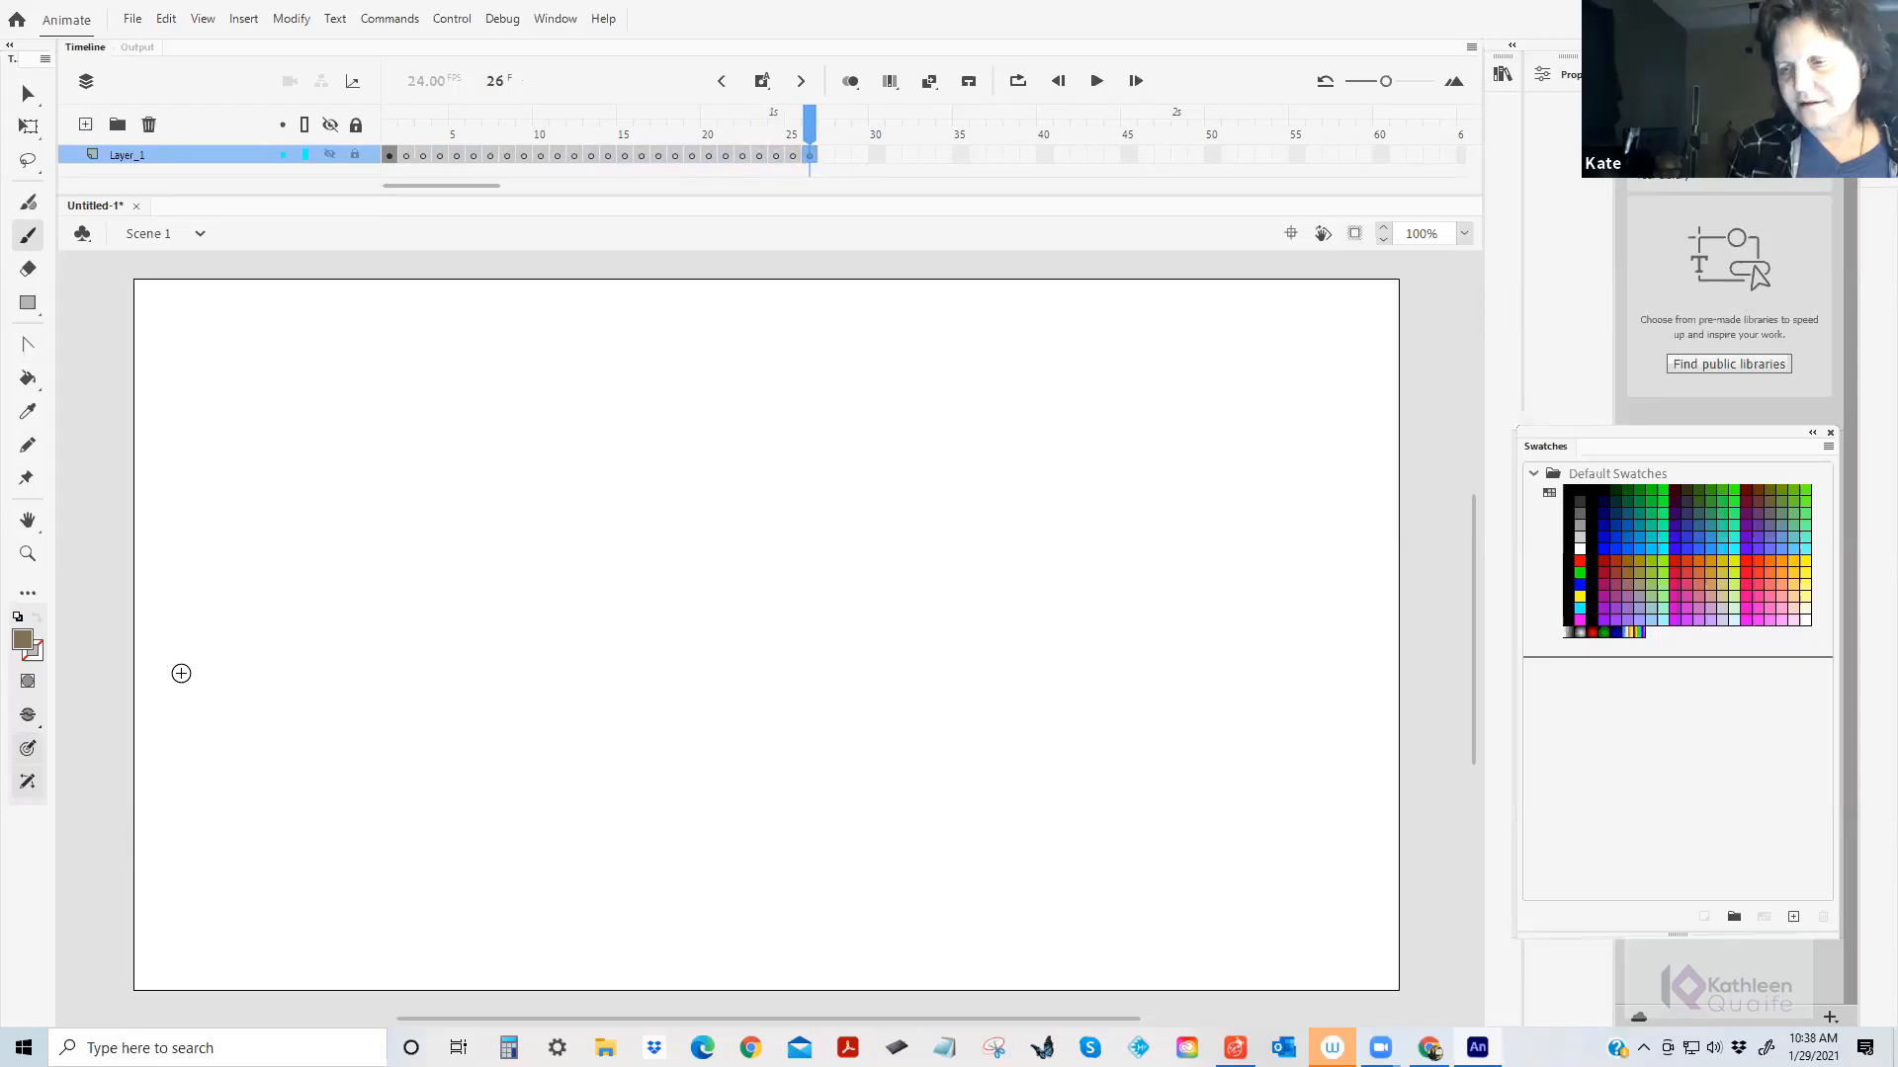
key("F5")
key("F5")
key("F5")
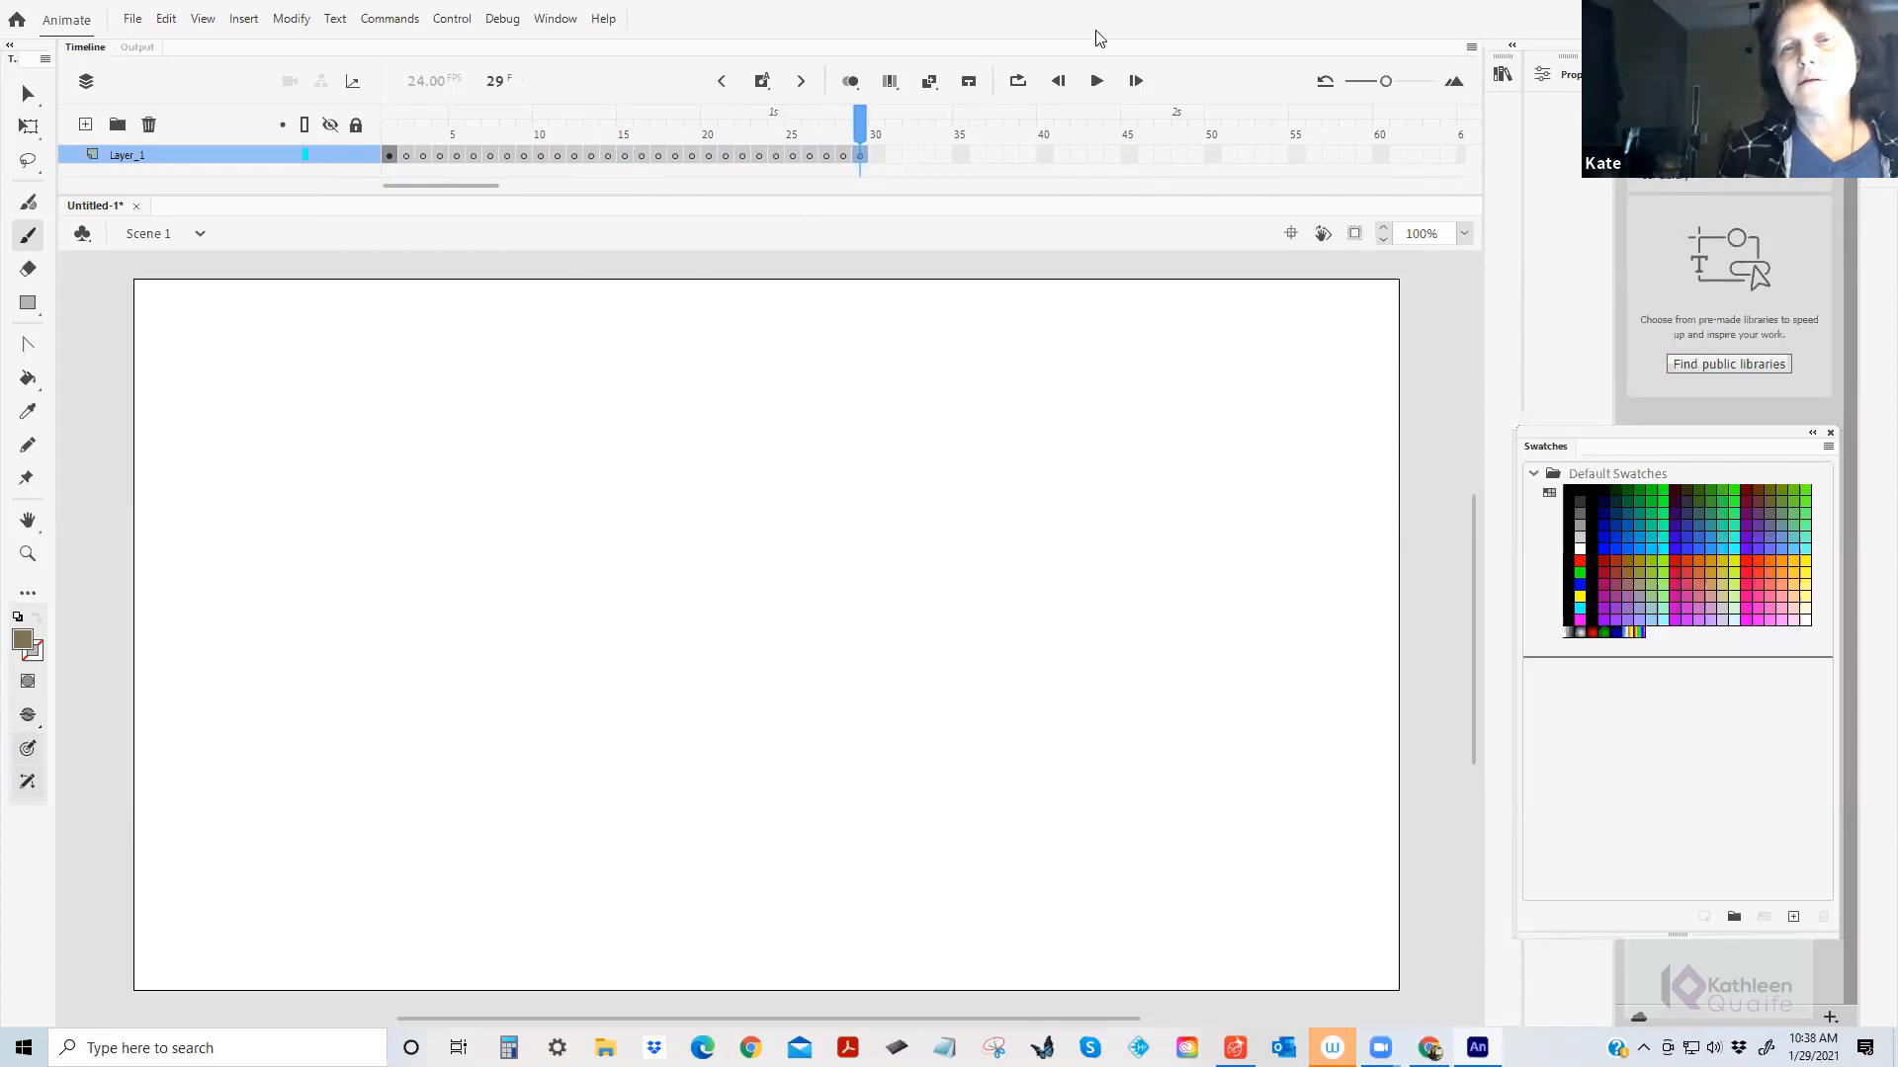
left_click_drag(859, 123, 374, 130)
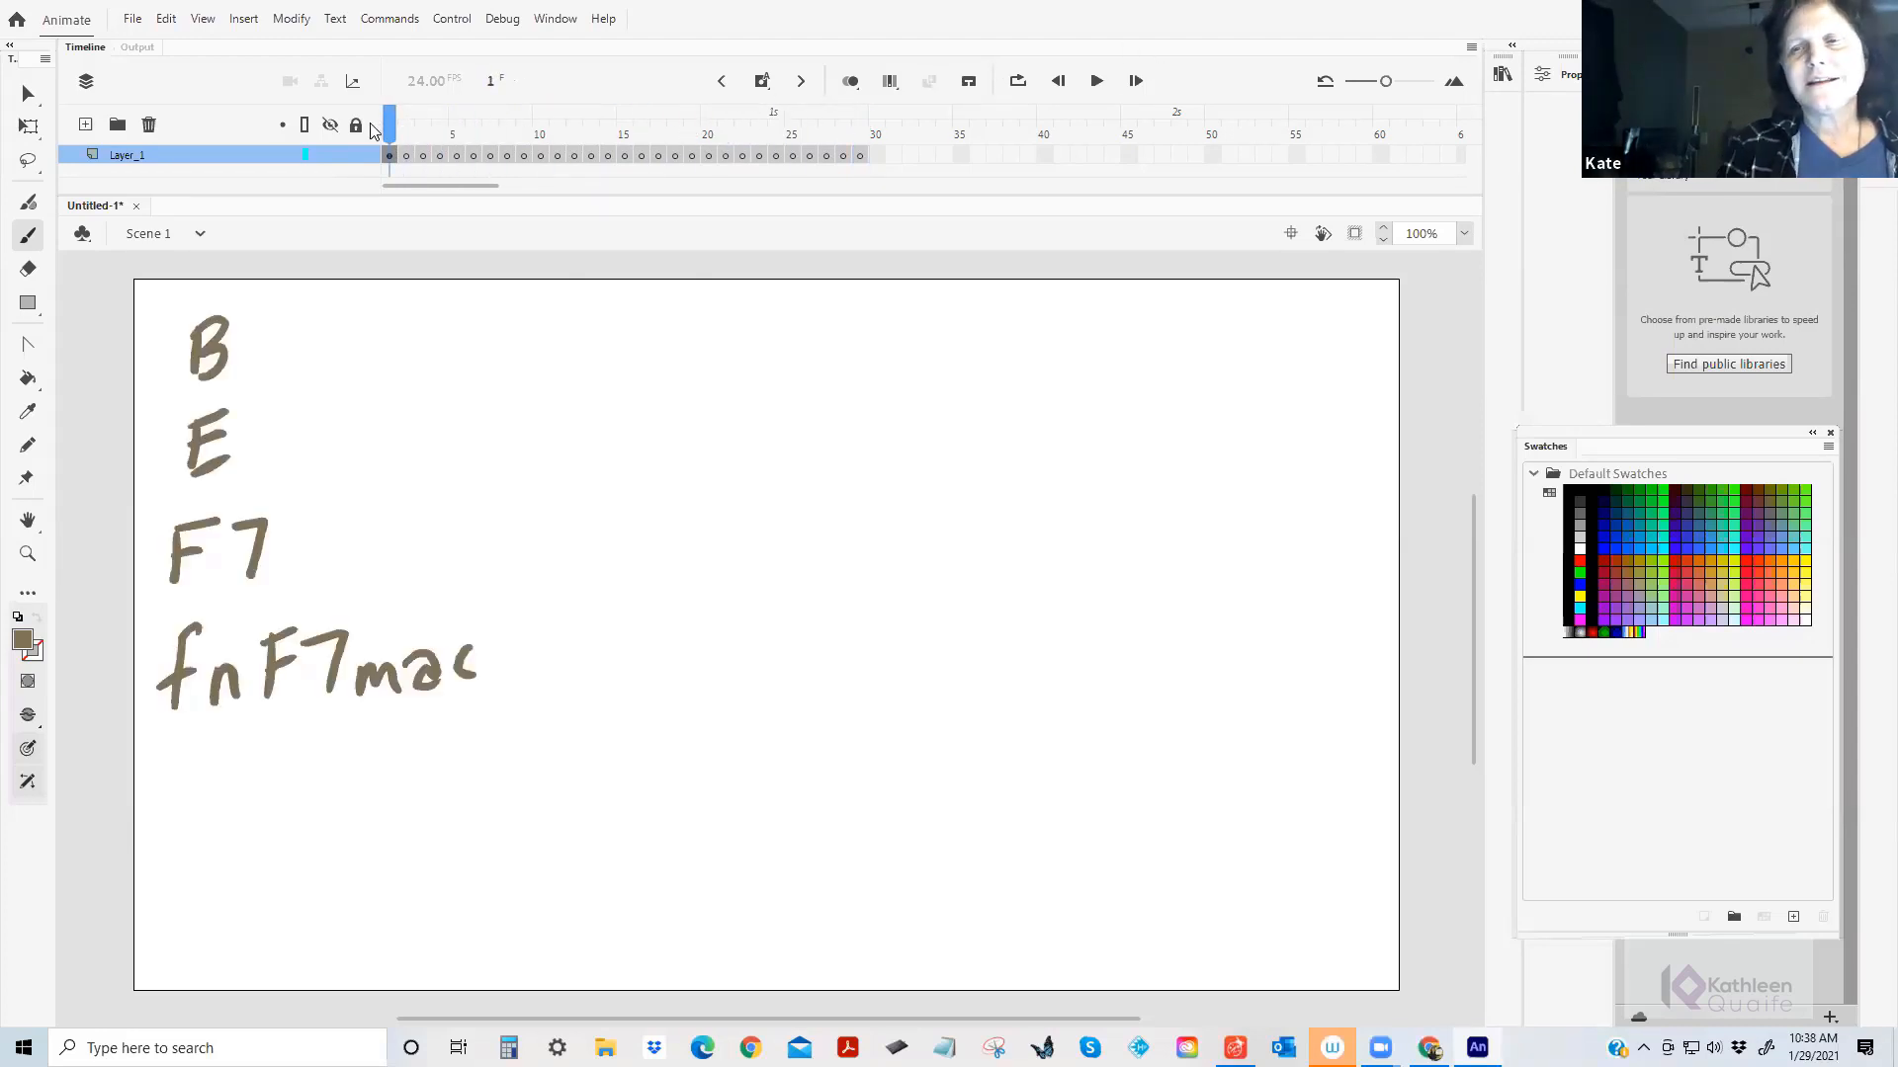
Draw a corner bracket with an "F" inside it in the stage's upper-right corner, and undo those strokes.
mouse_move(1255, 301)
left_mouse_down()
mouse_move(1347, 289)
mouse_move(1380, 317)
mouse_move(1381, 508)
left_mouse_up()
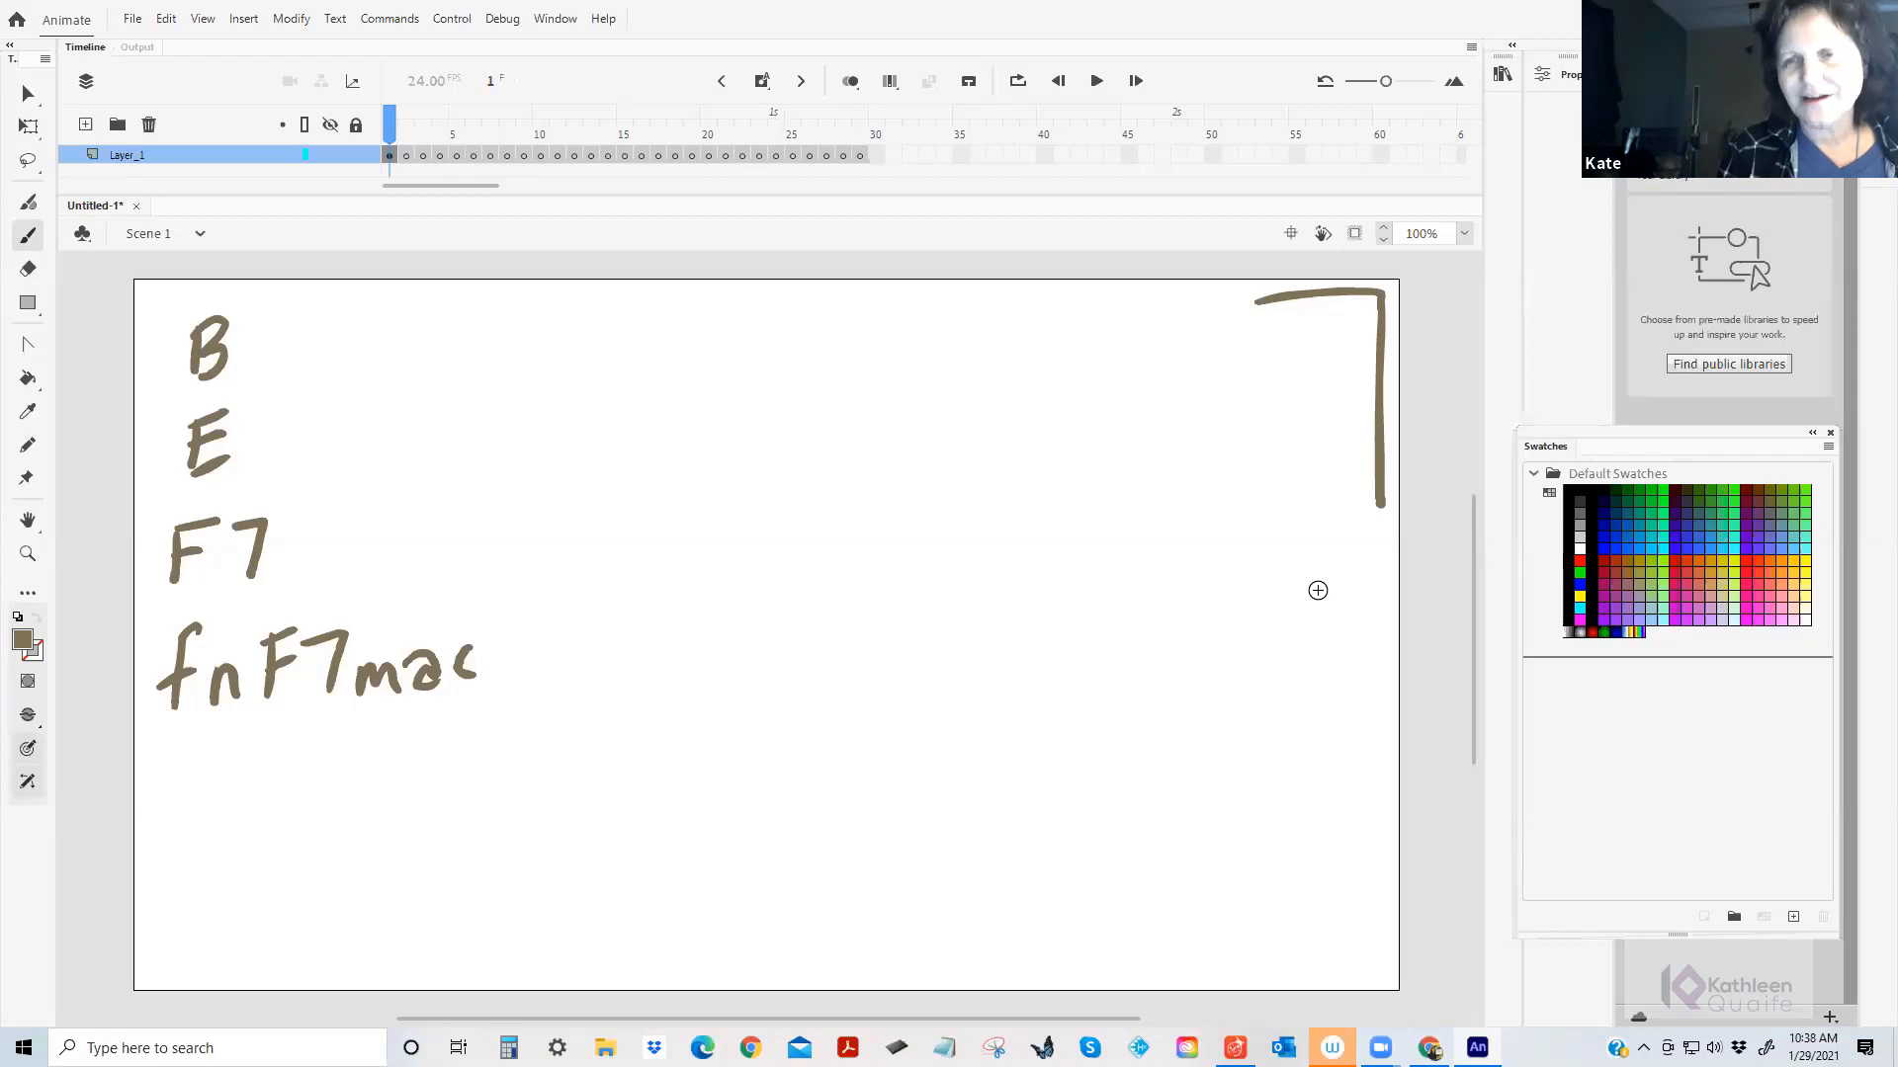
mouse_move(1321, 315)
left_mouse_down()
mouse_move(1314, 357)
mouse_move(1352, 312)
left_mouse_up()
left_click_drag(1312, 336, 1345, 331)
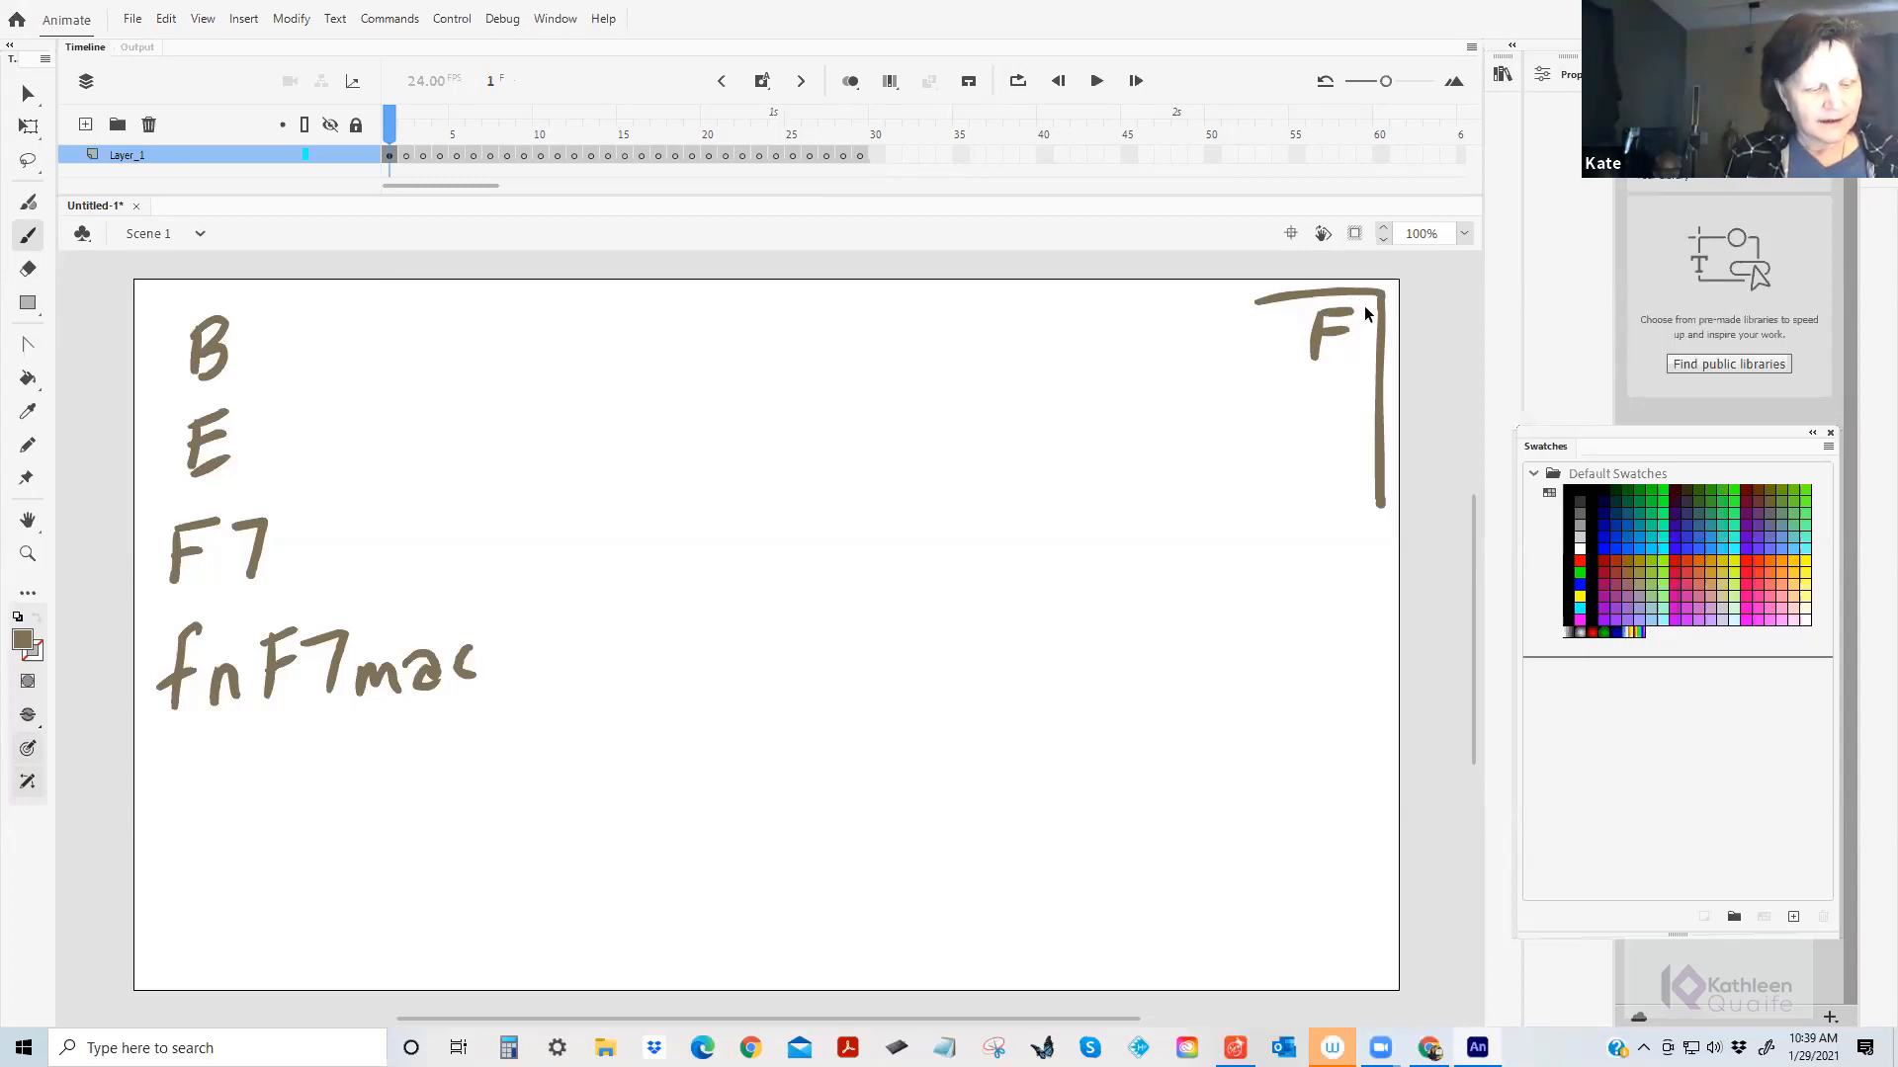
key("ctrl+z")
key("ctrl+z")
key("ctrl+z")
key("ctrl+z")
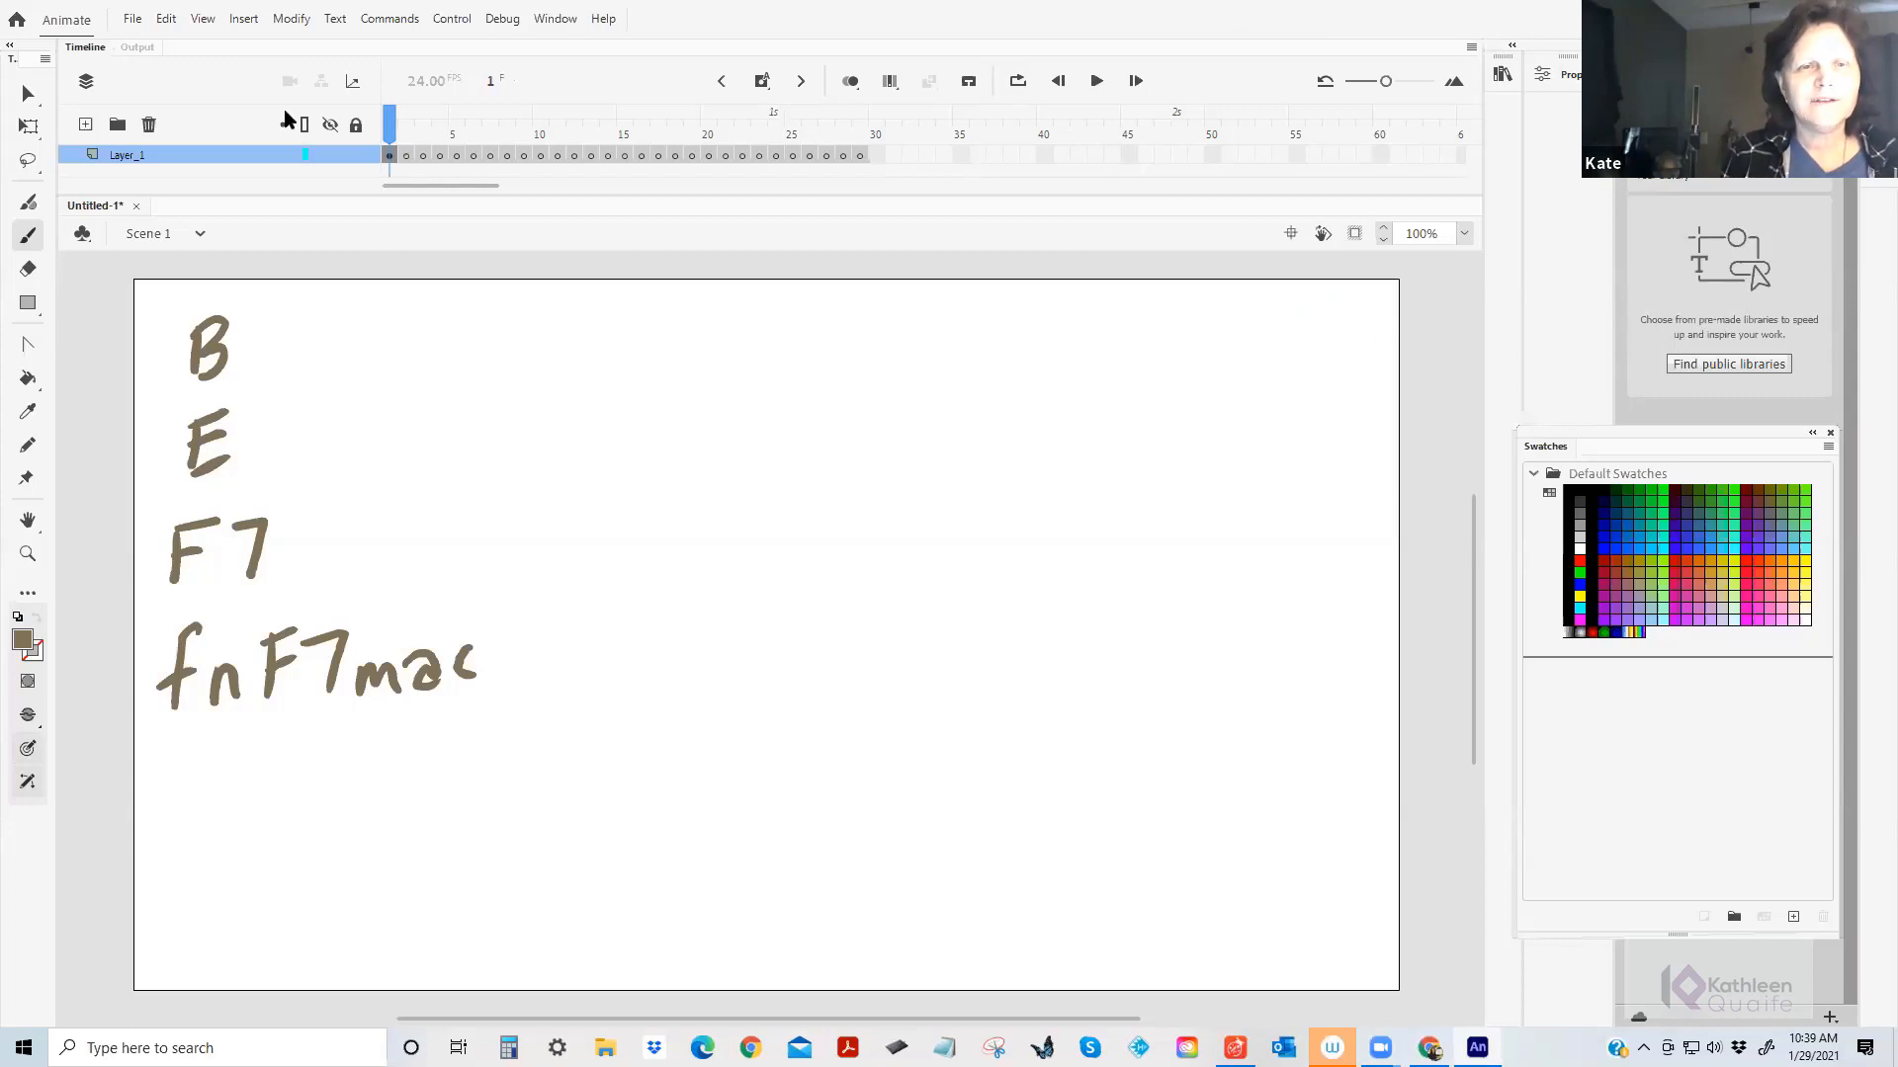
Erase all the handwritten notes on frame 1 at once, leaving the stage blank.
left_click(392, 156)
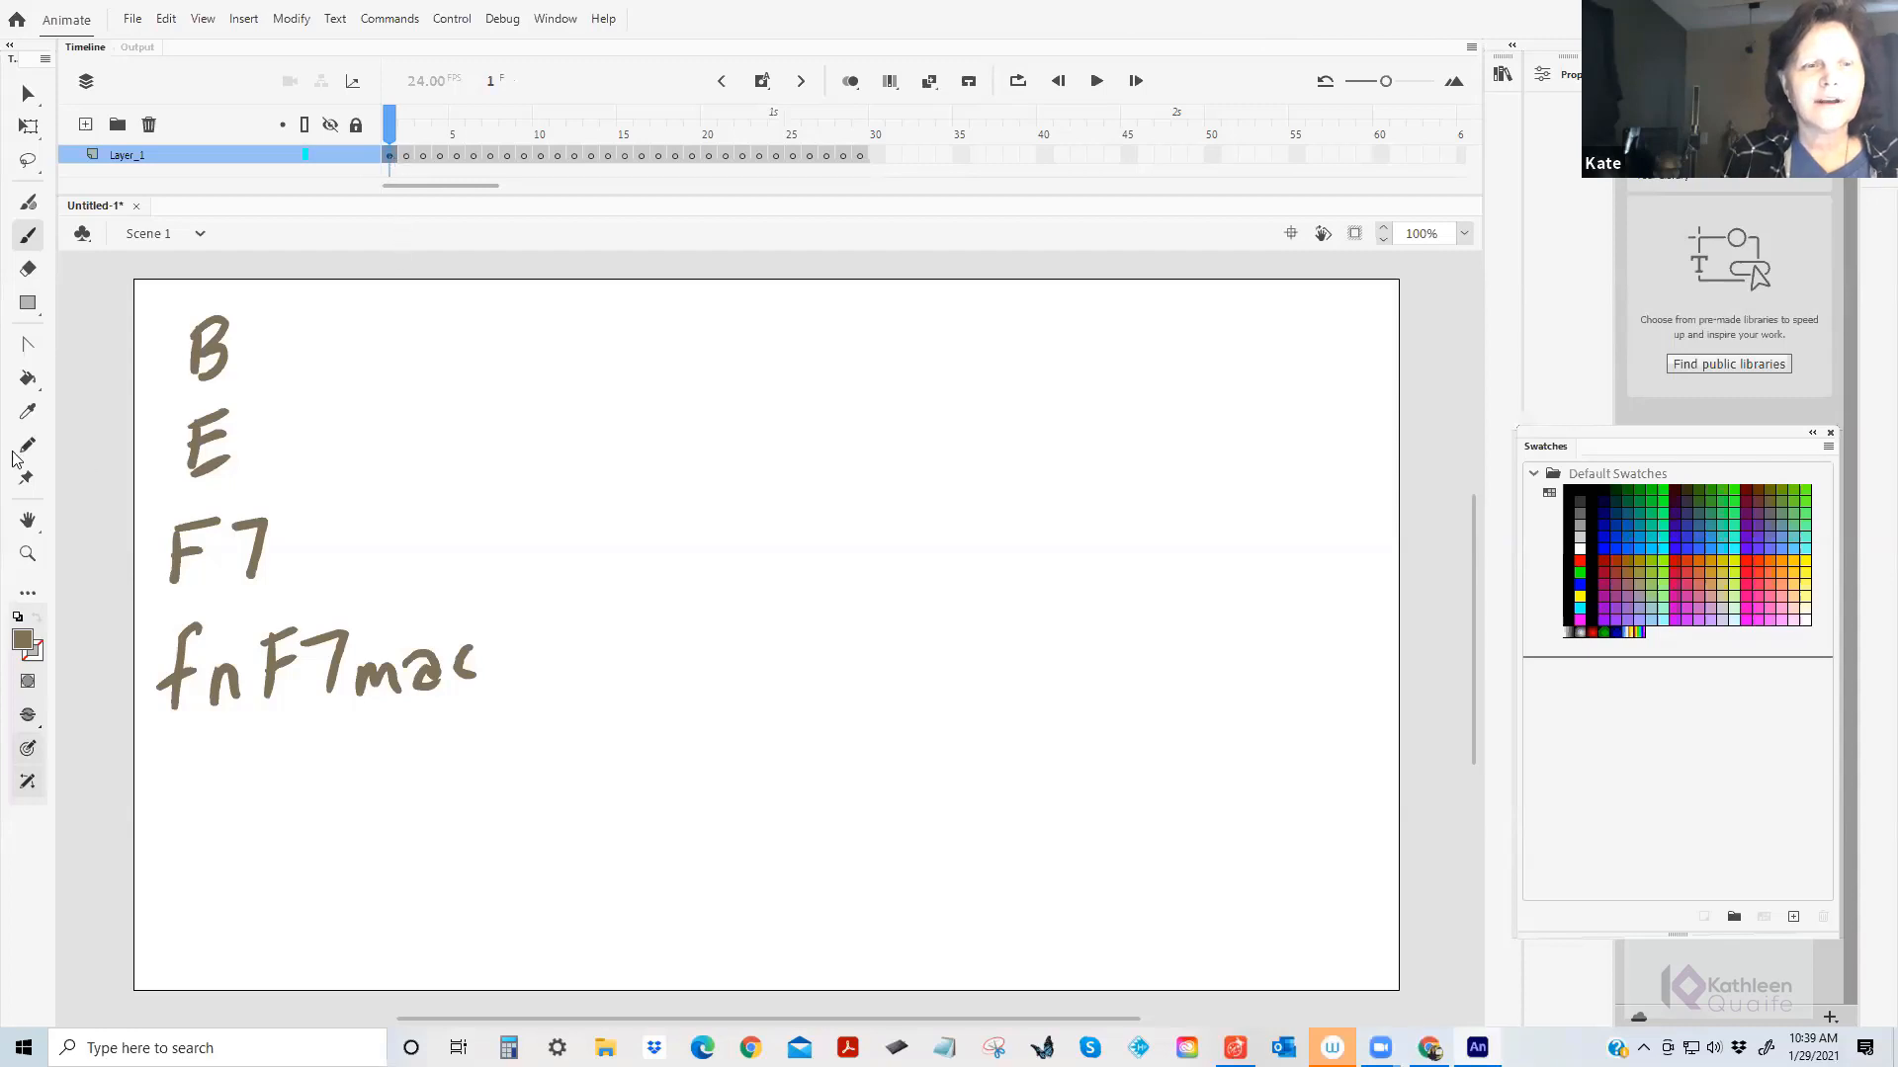
double_click(28, 272)
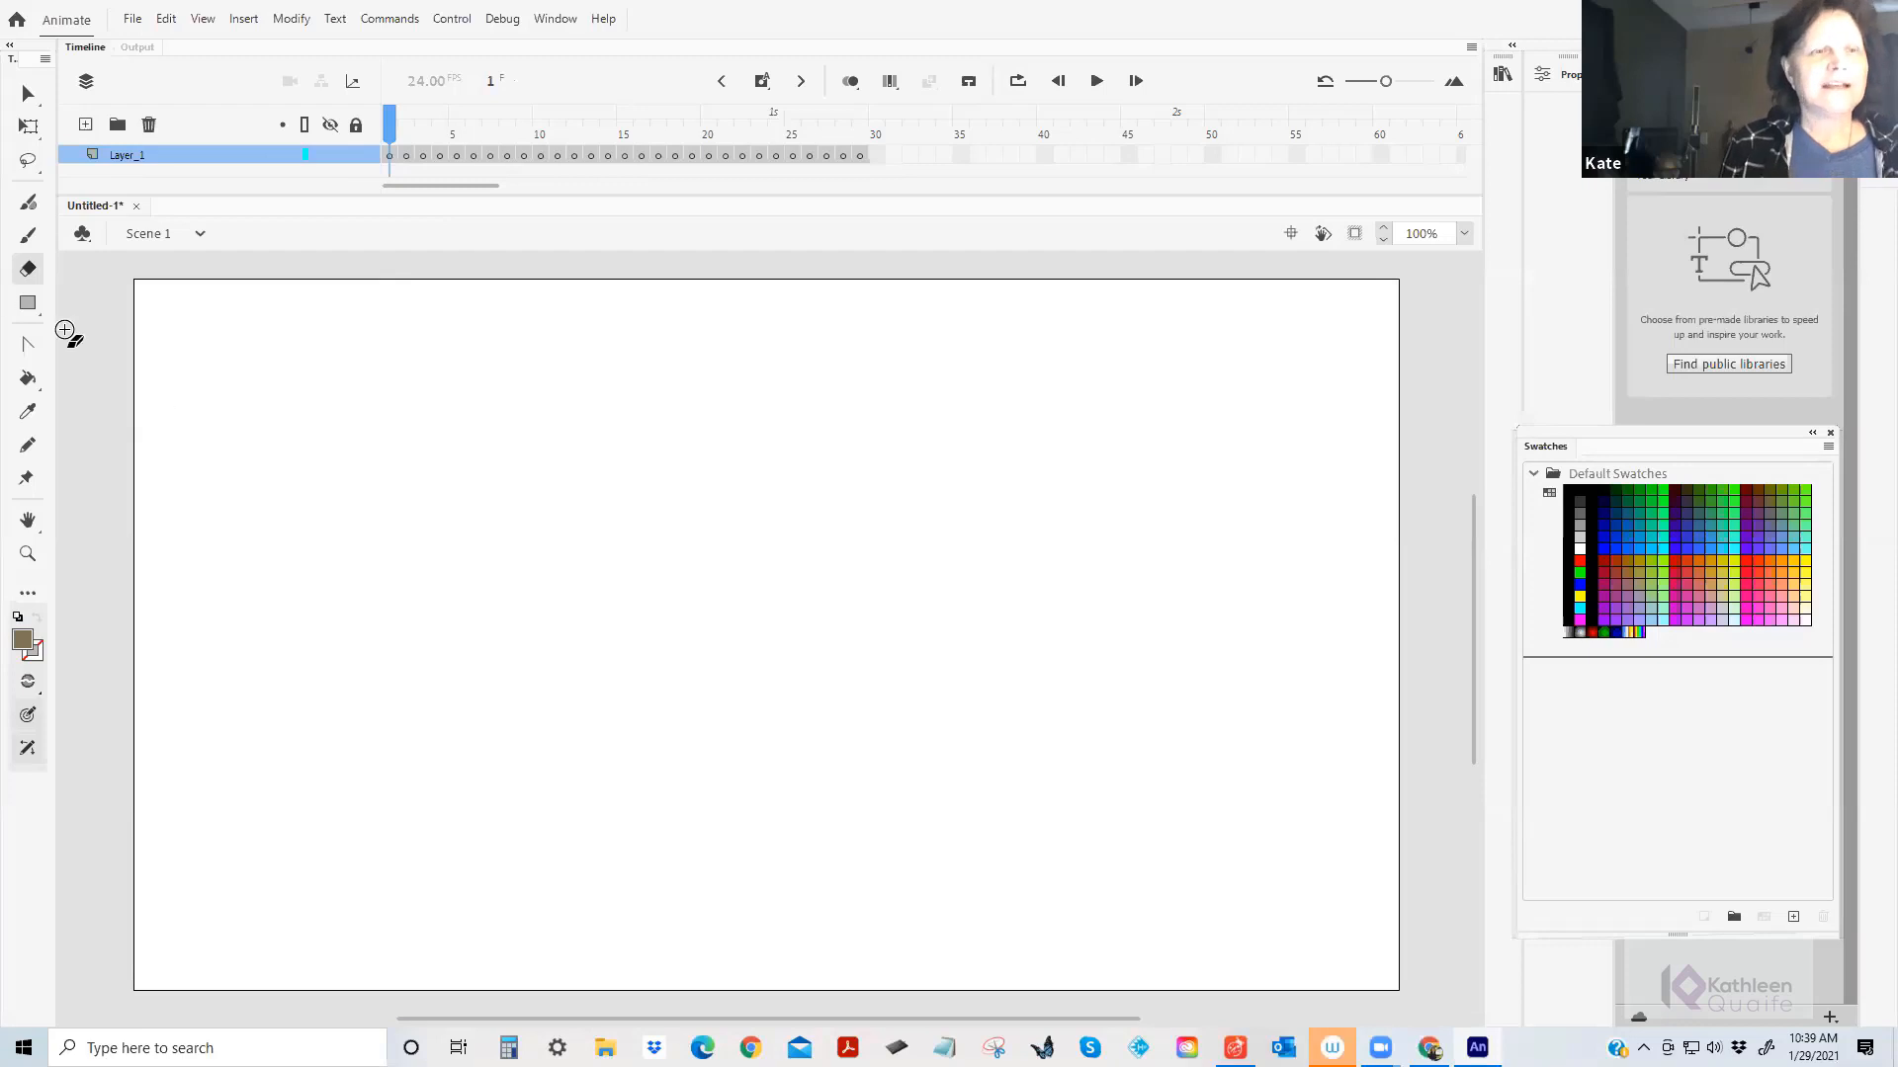
Zoom the view out to 50%, reposition the stage, and magnify its upper-right corner up to 2000%.
key("z")
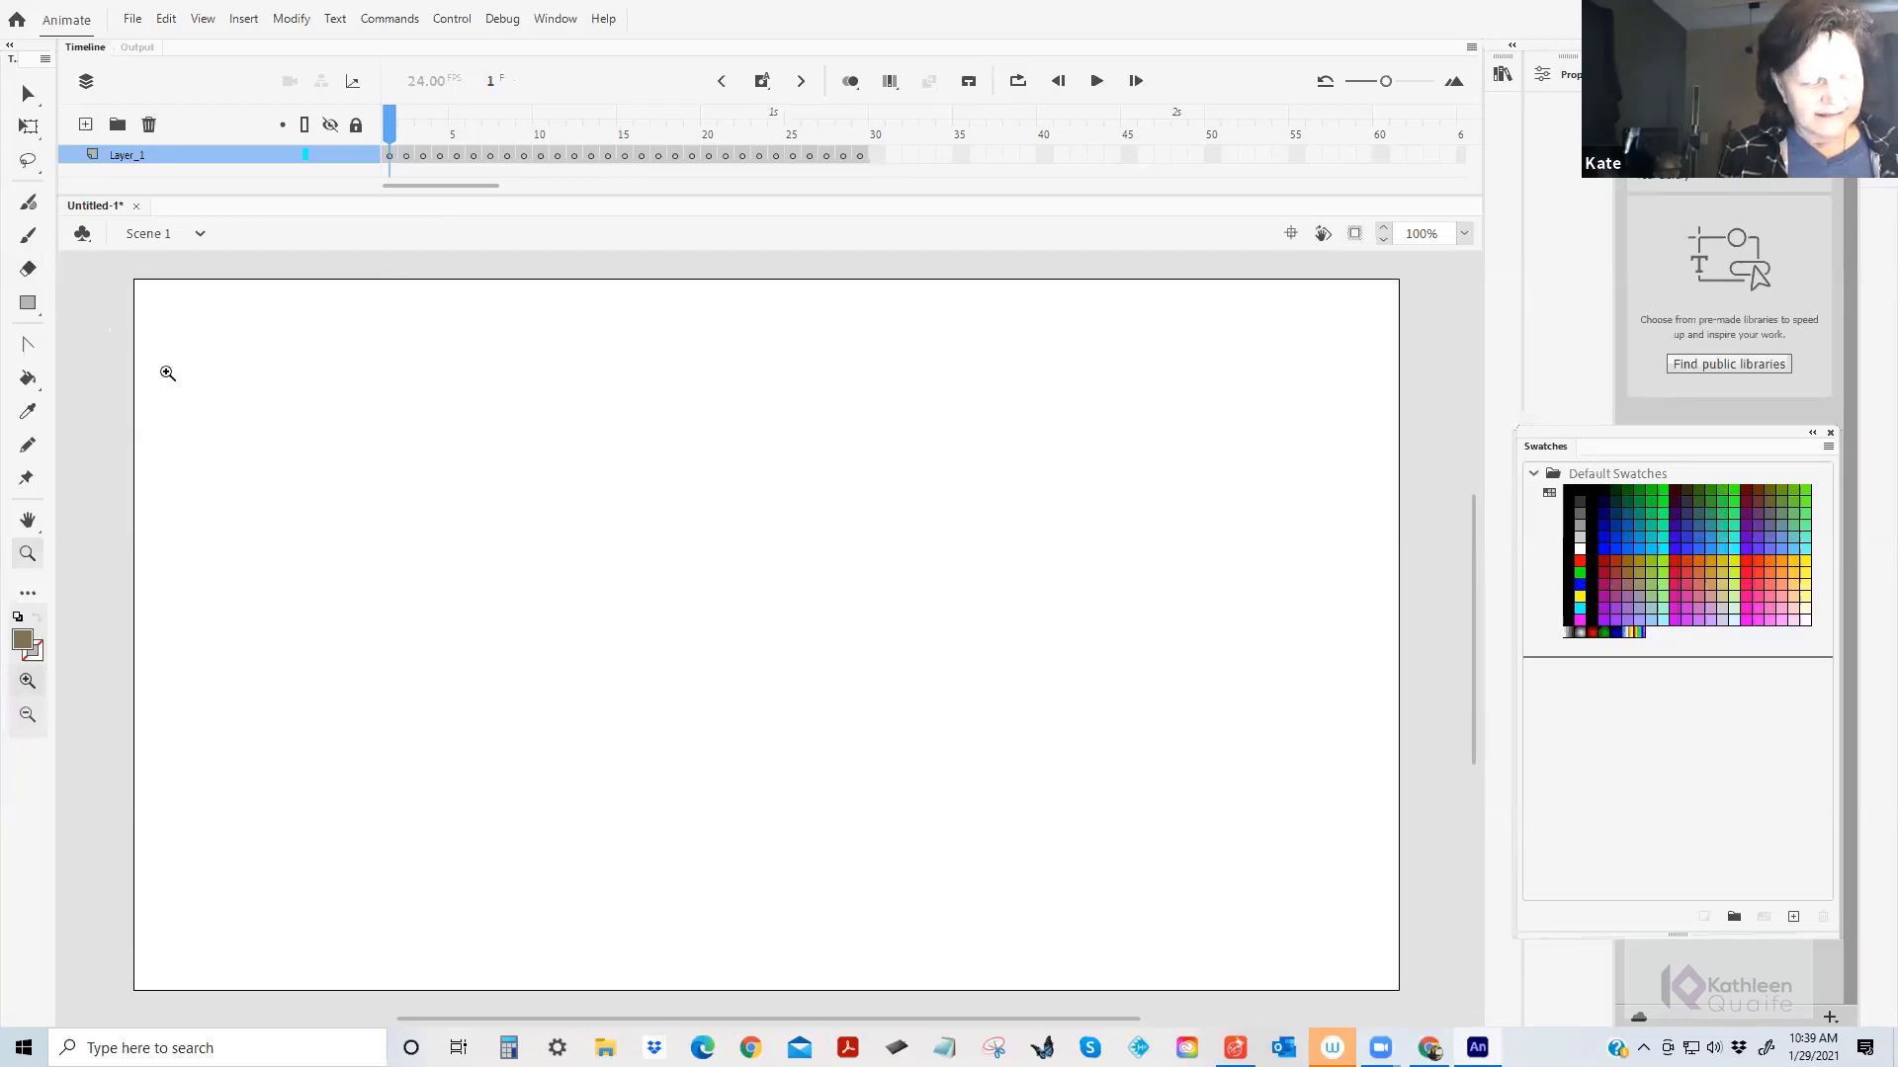
left_click(187, 366, "alt")
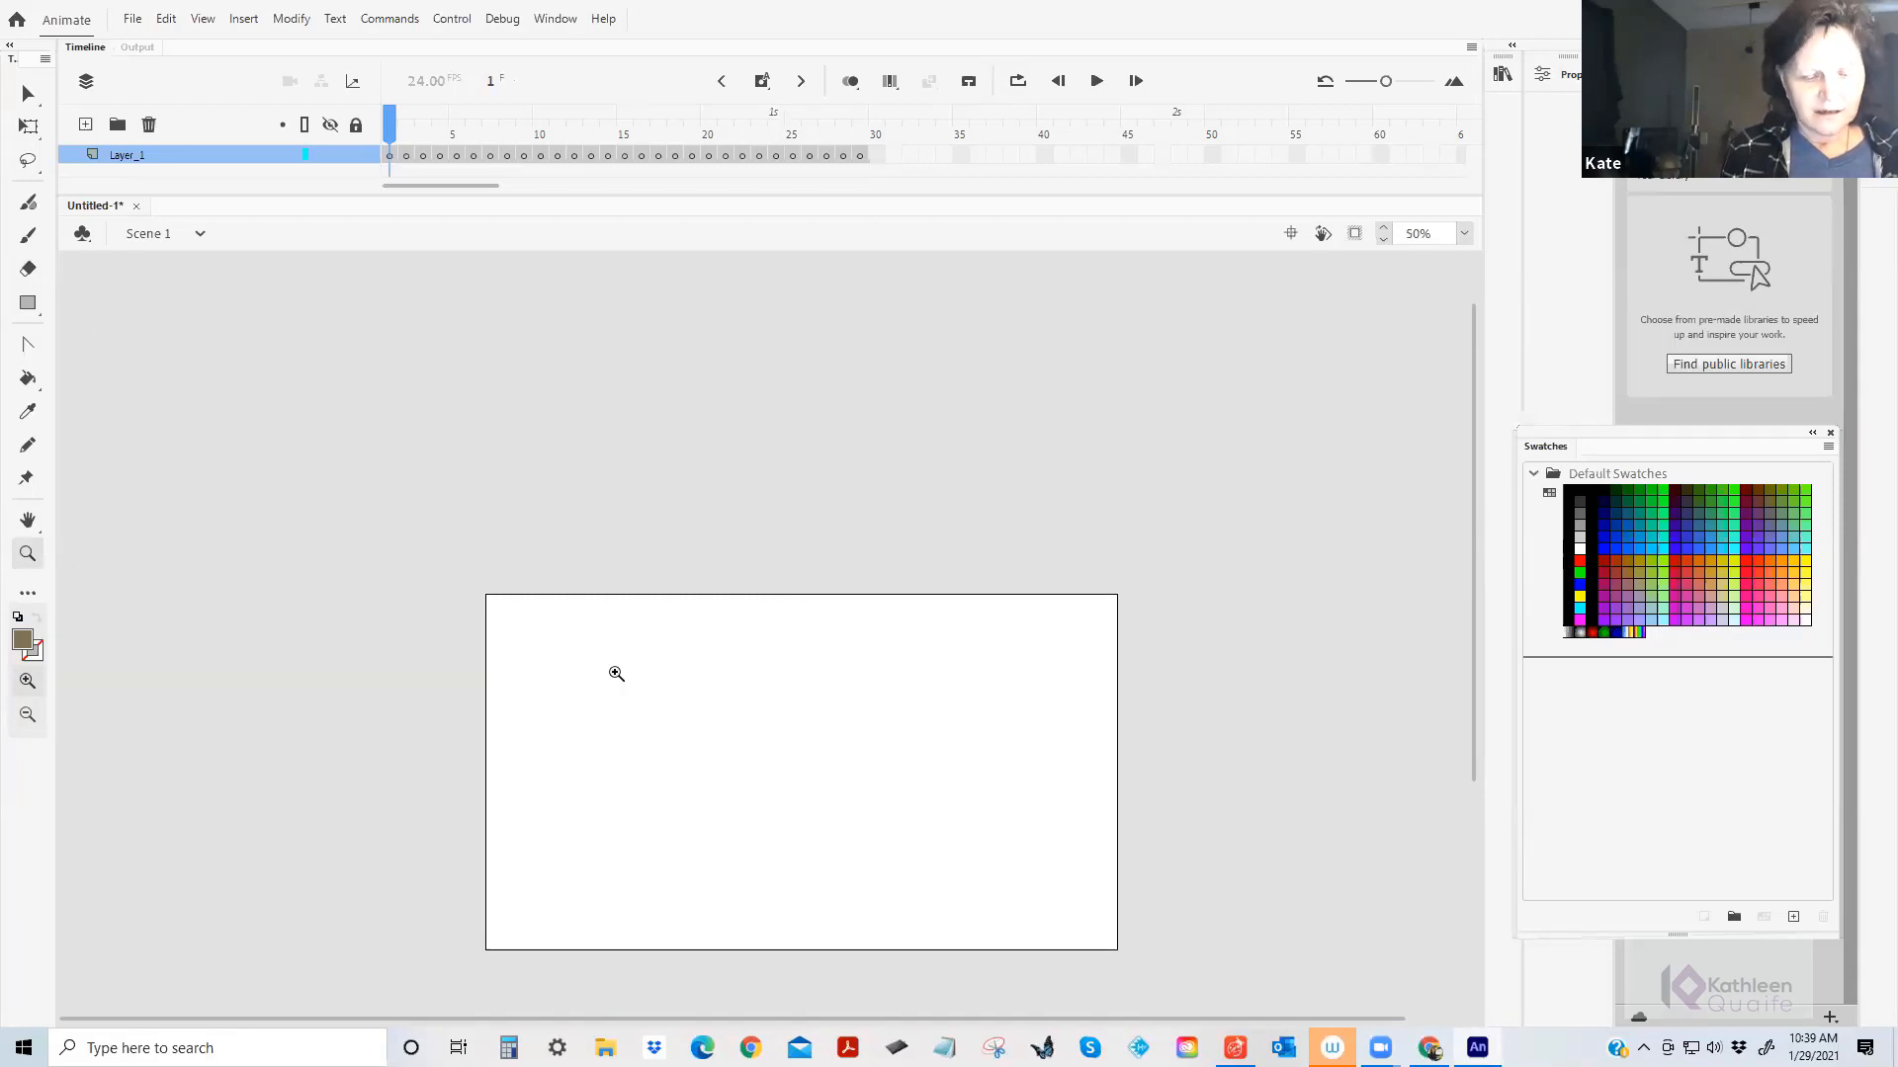
scroll(360, 395, "down", 3)
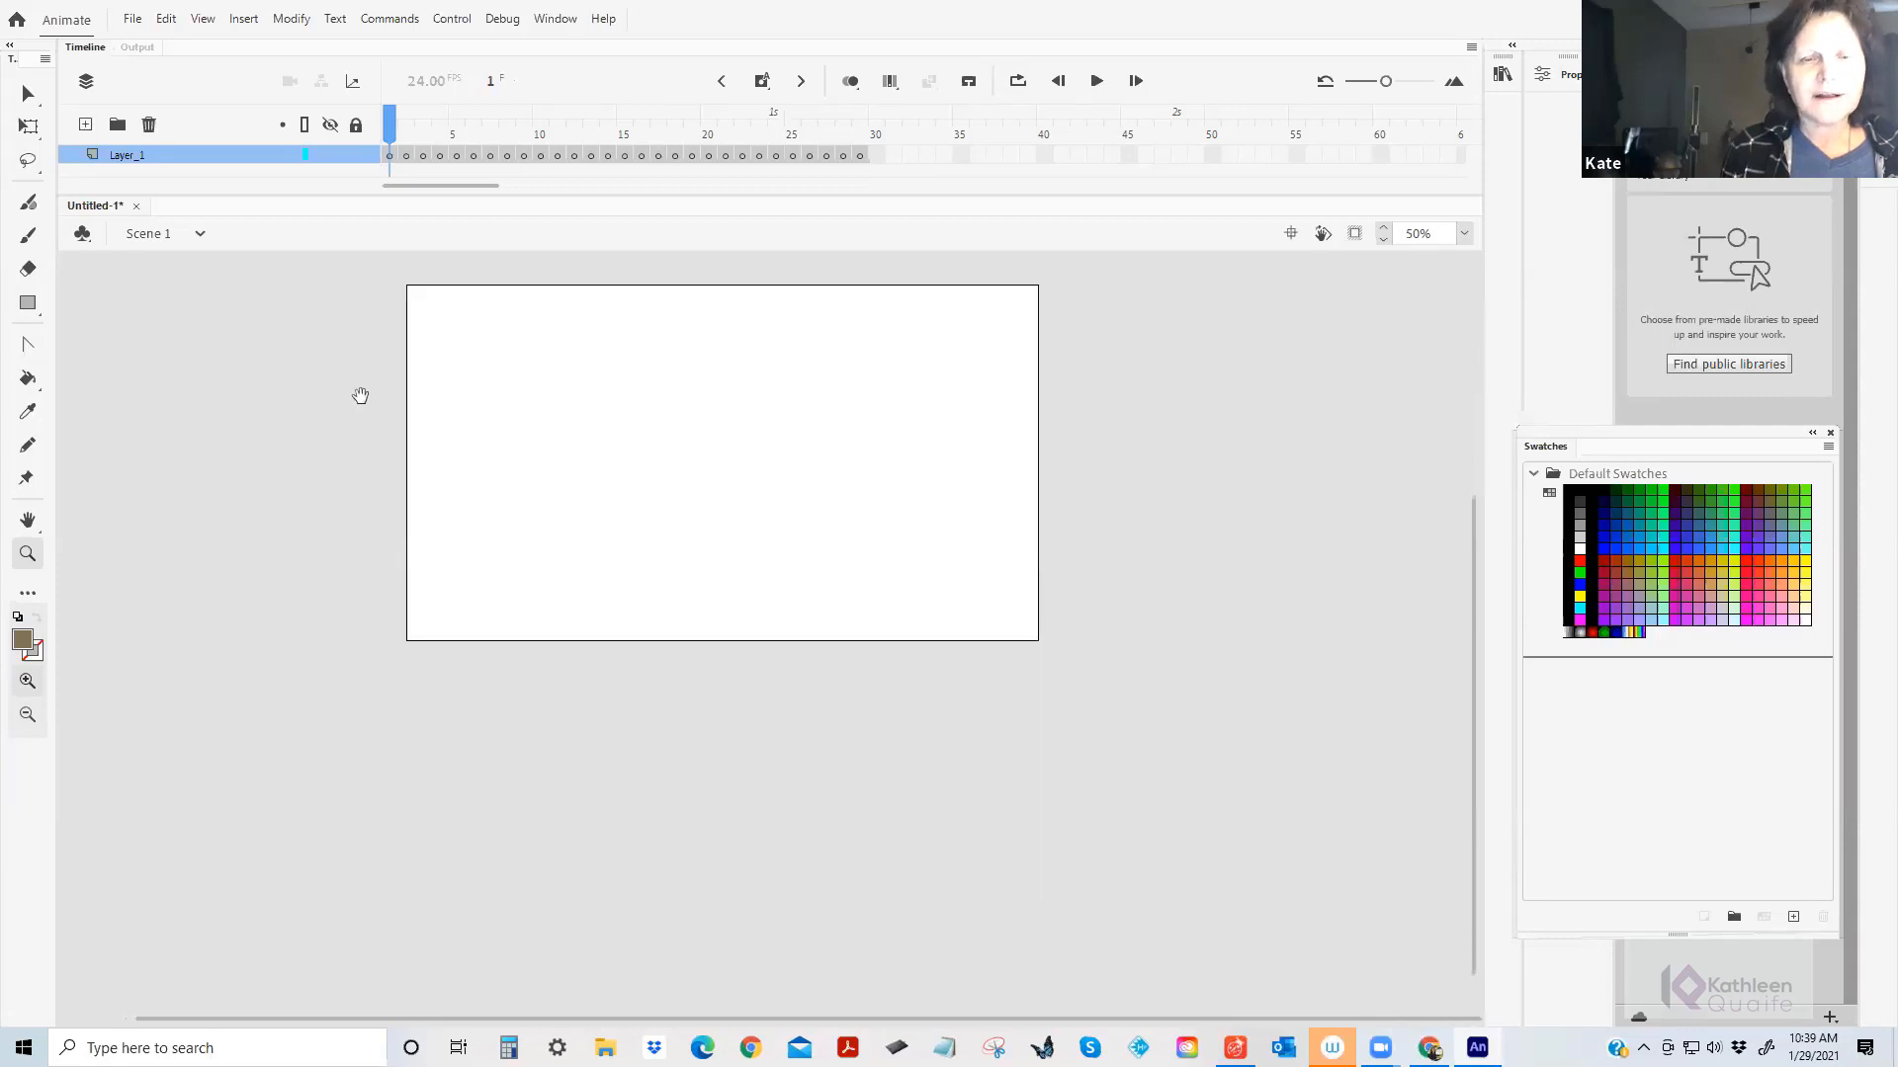
scroll(432, 389, "up", 2)
left_click_drag(782, 567, 996, 522)
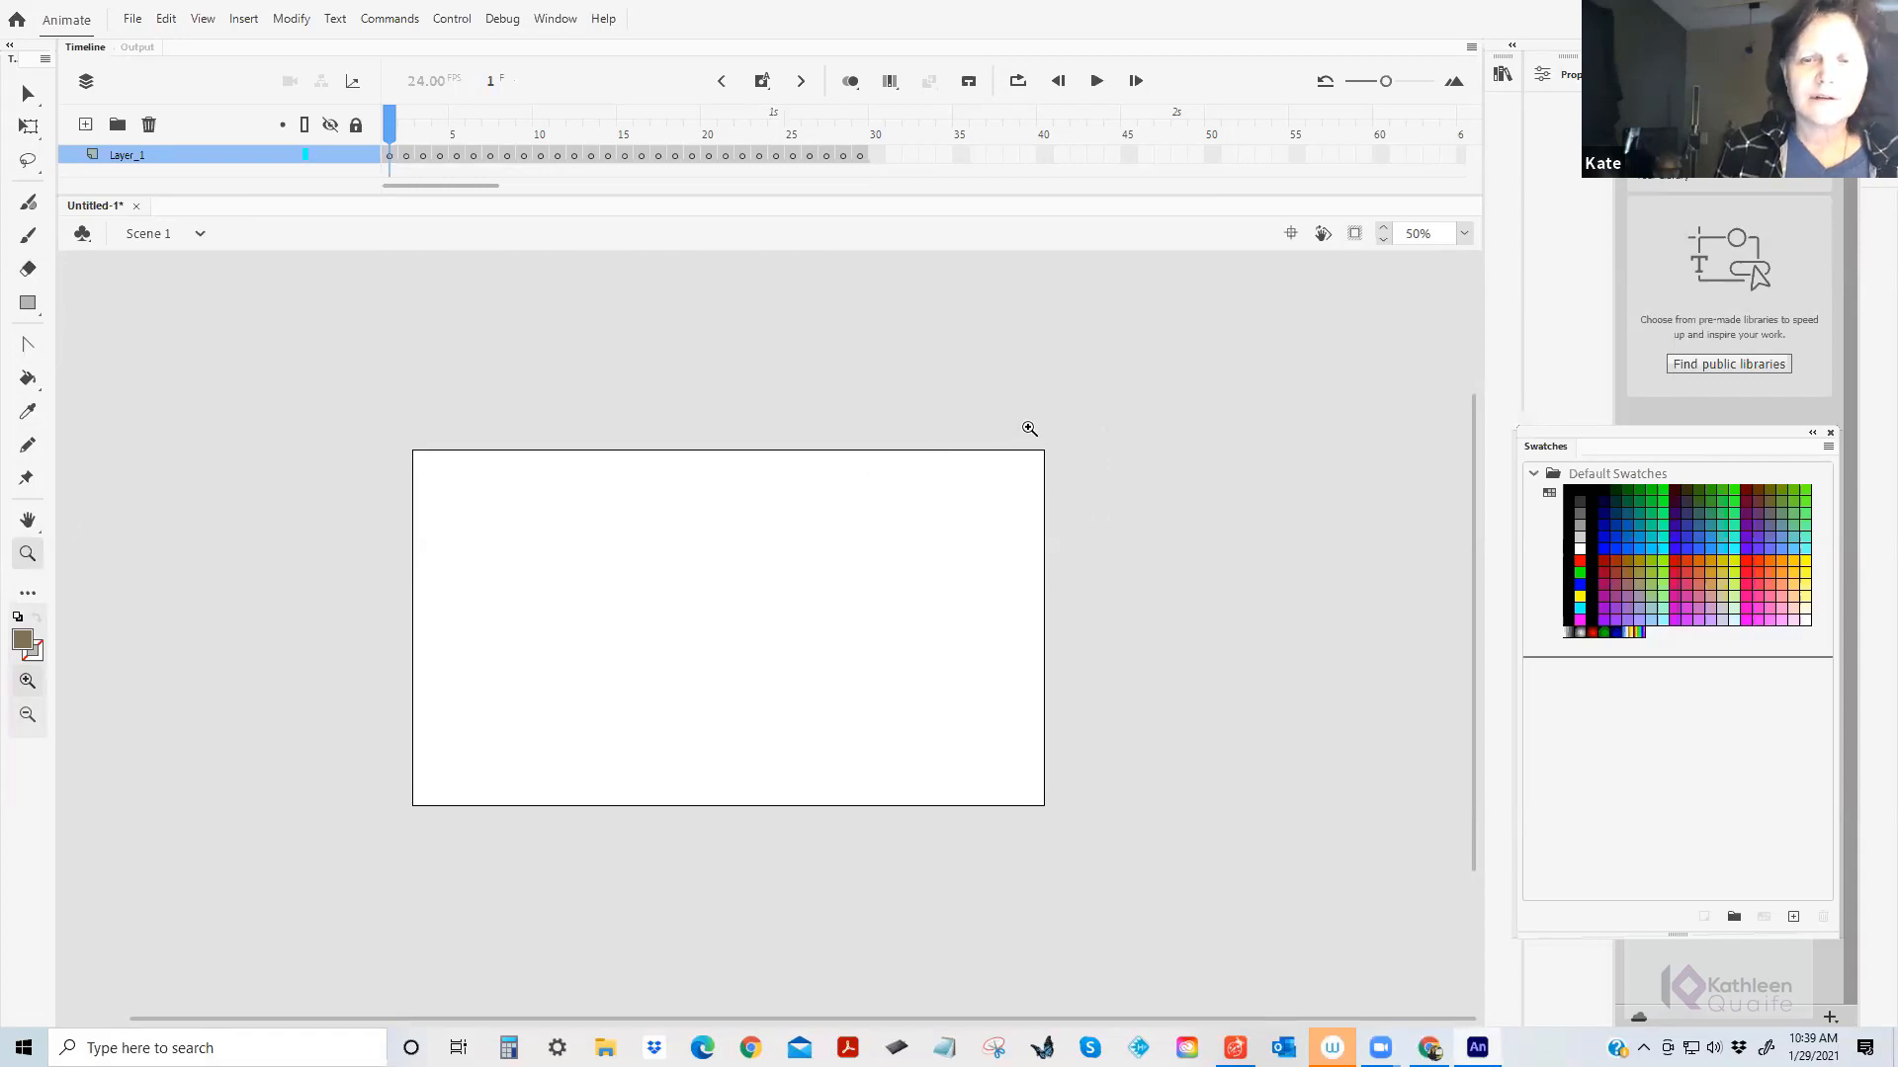
left_click_drag(1018, 432, 1082, 496)
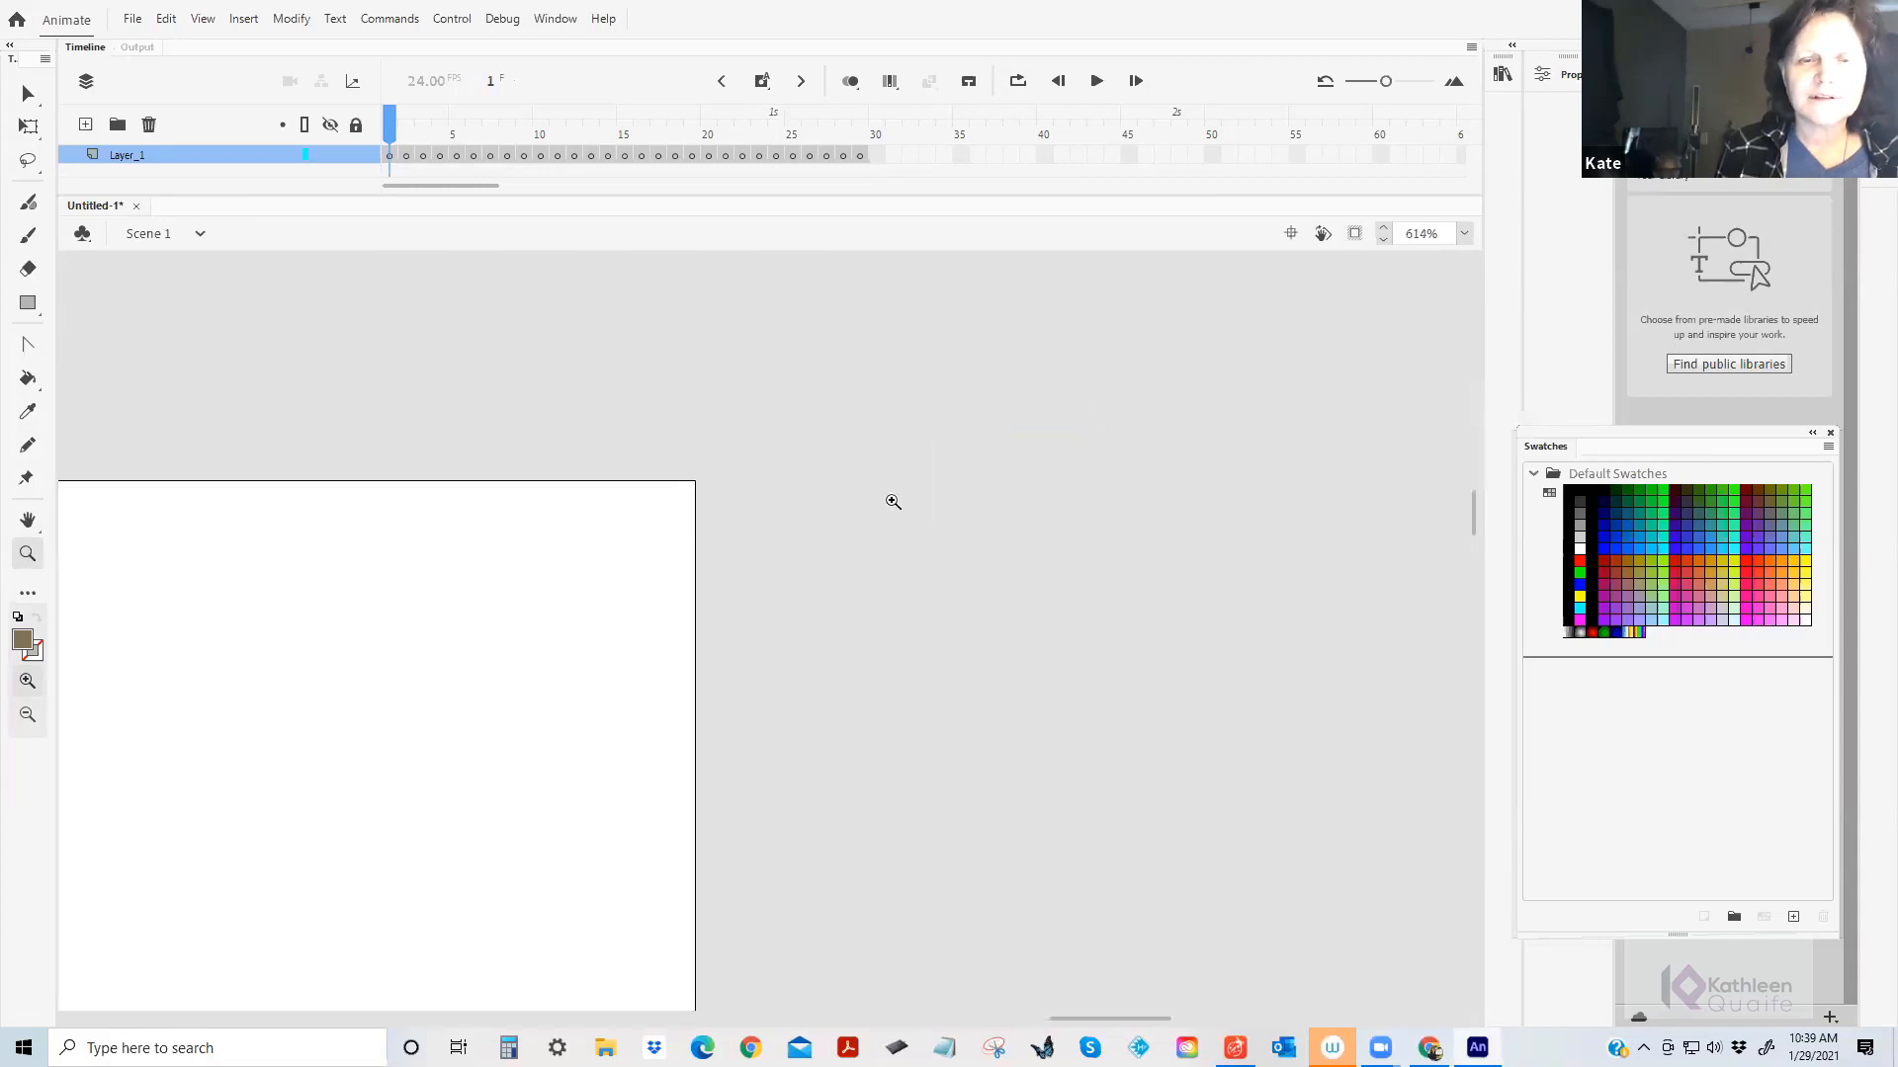
left_click_drag(707, 527, 814, 623)
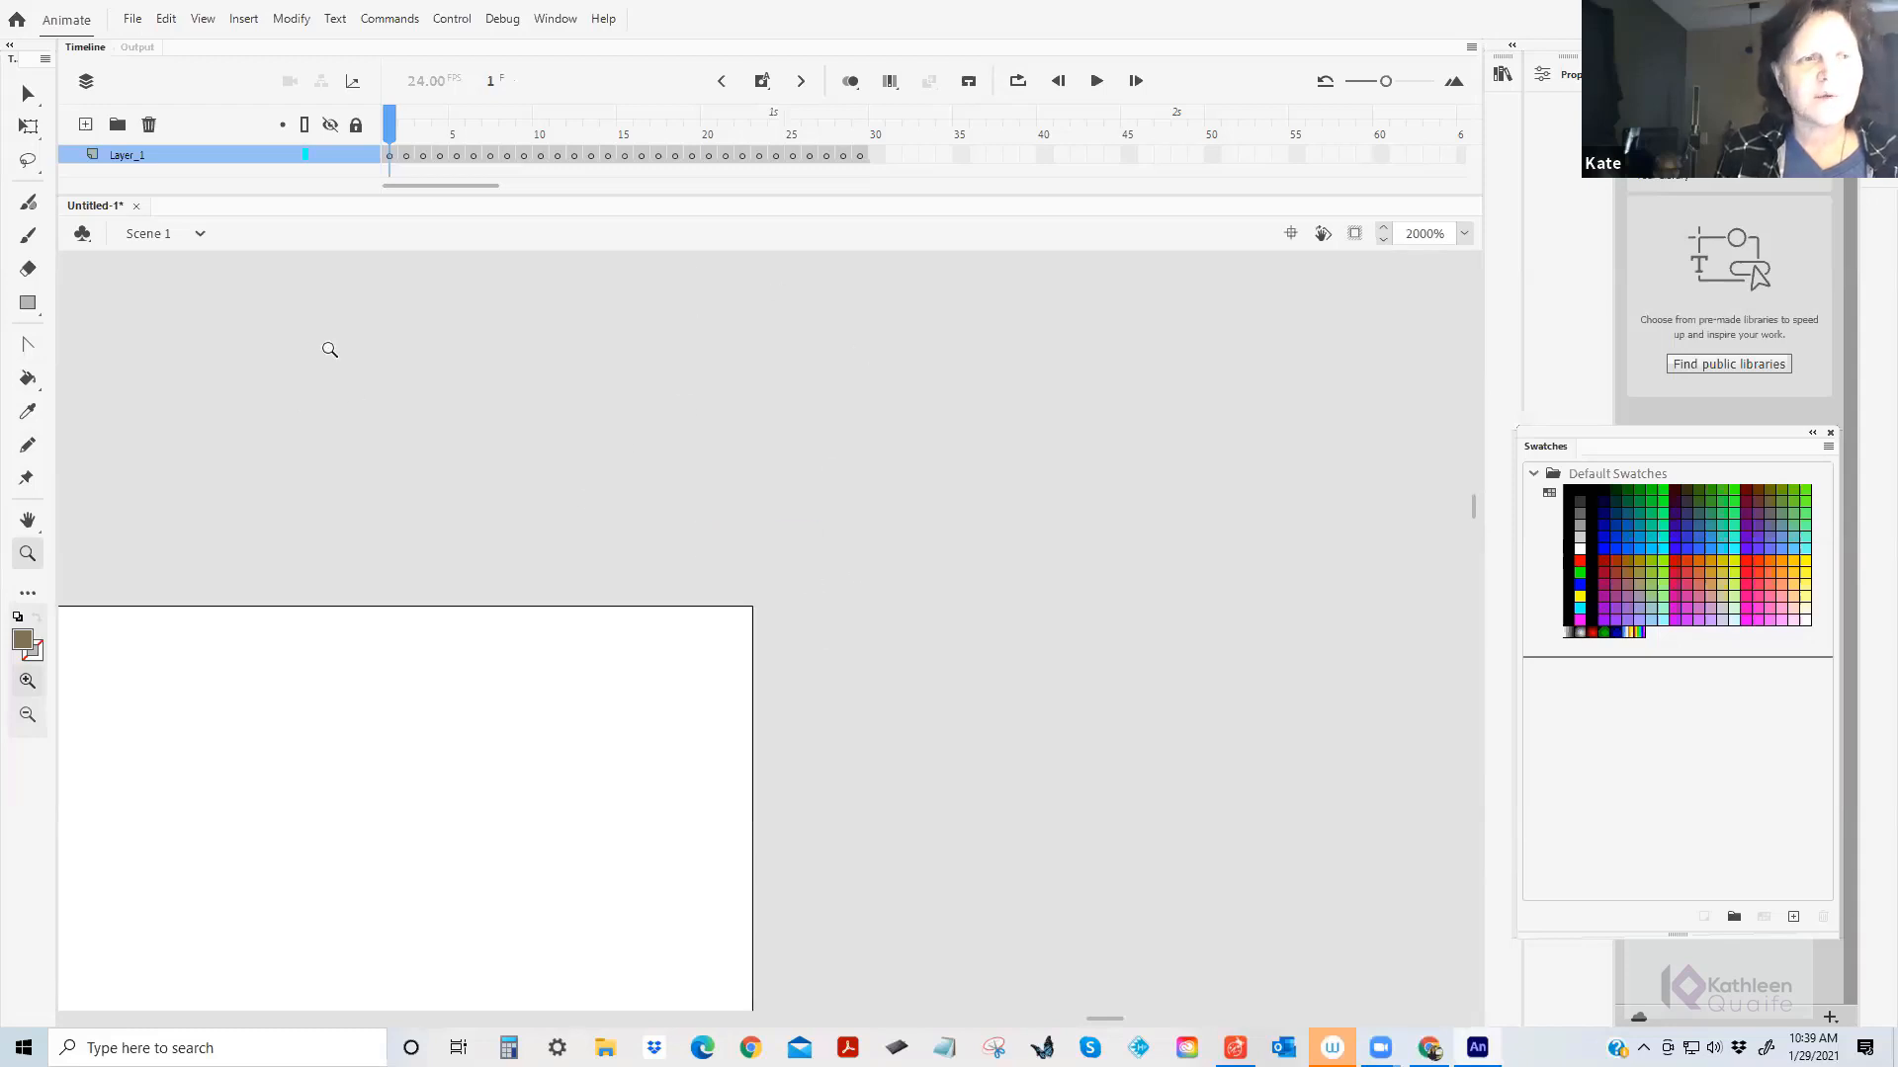
Fit the stage in the window and reduce the magnification to 100% with the whole stage in view.
double_click(28, 521)
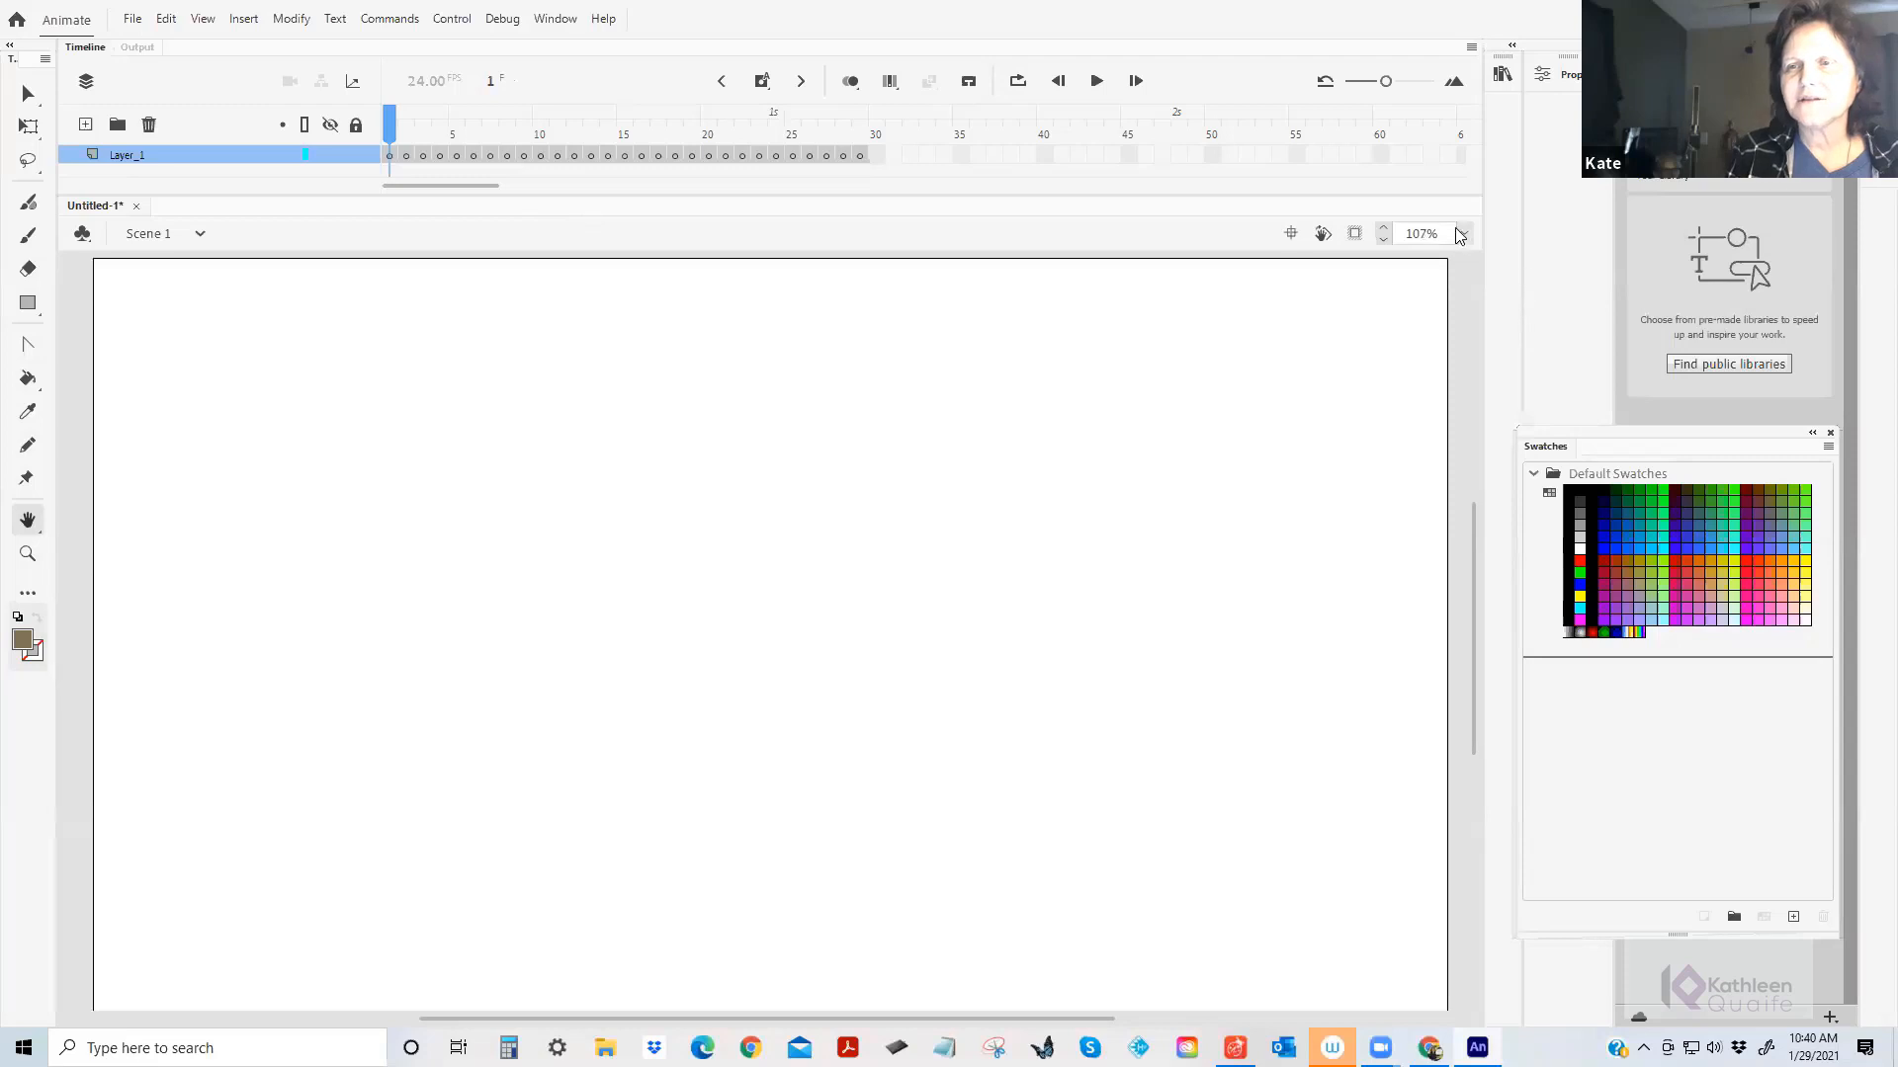
left_click(1385, 241)
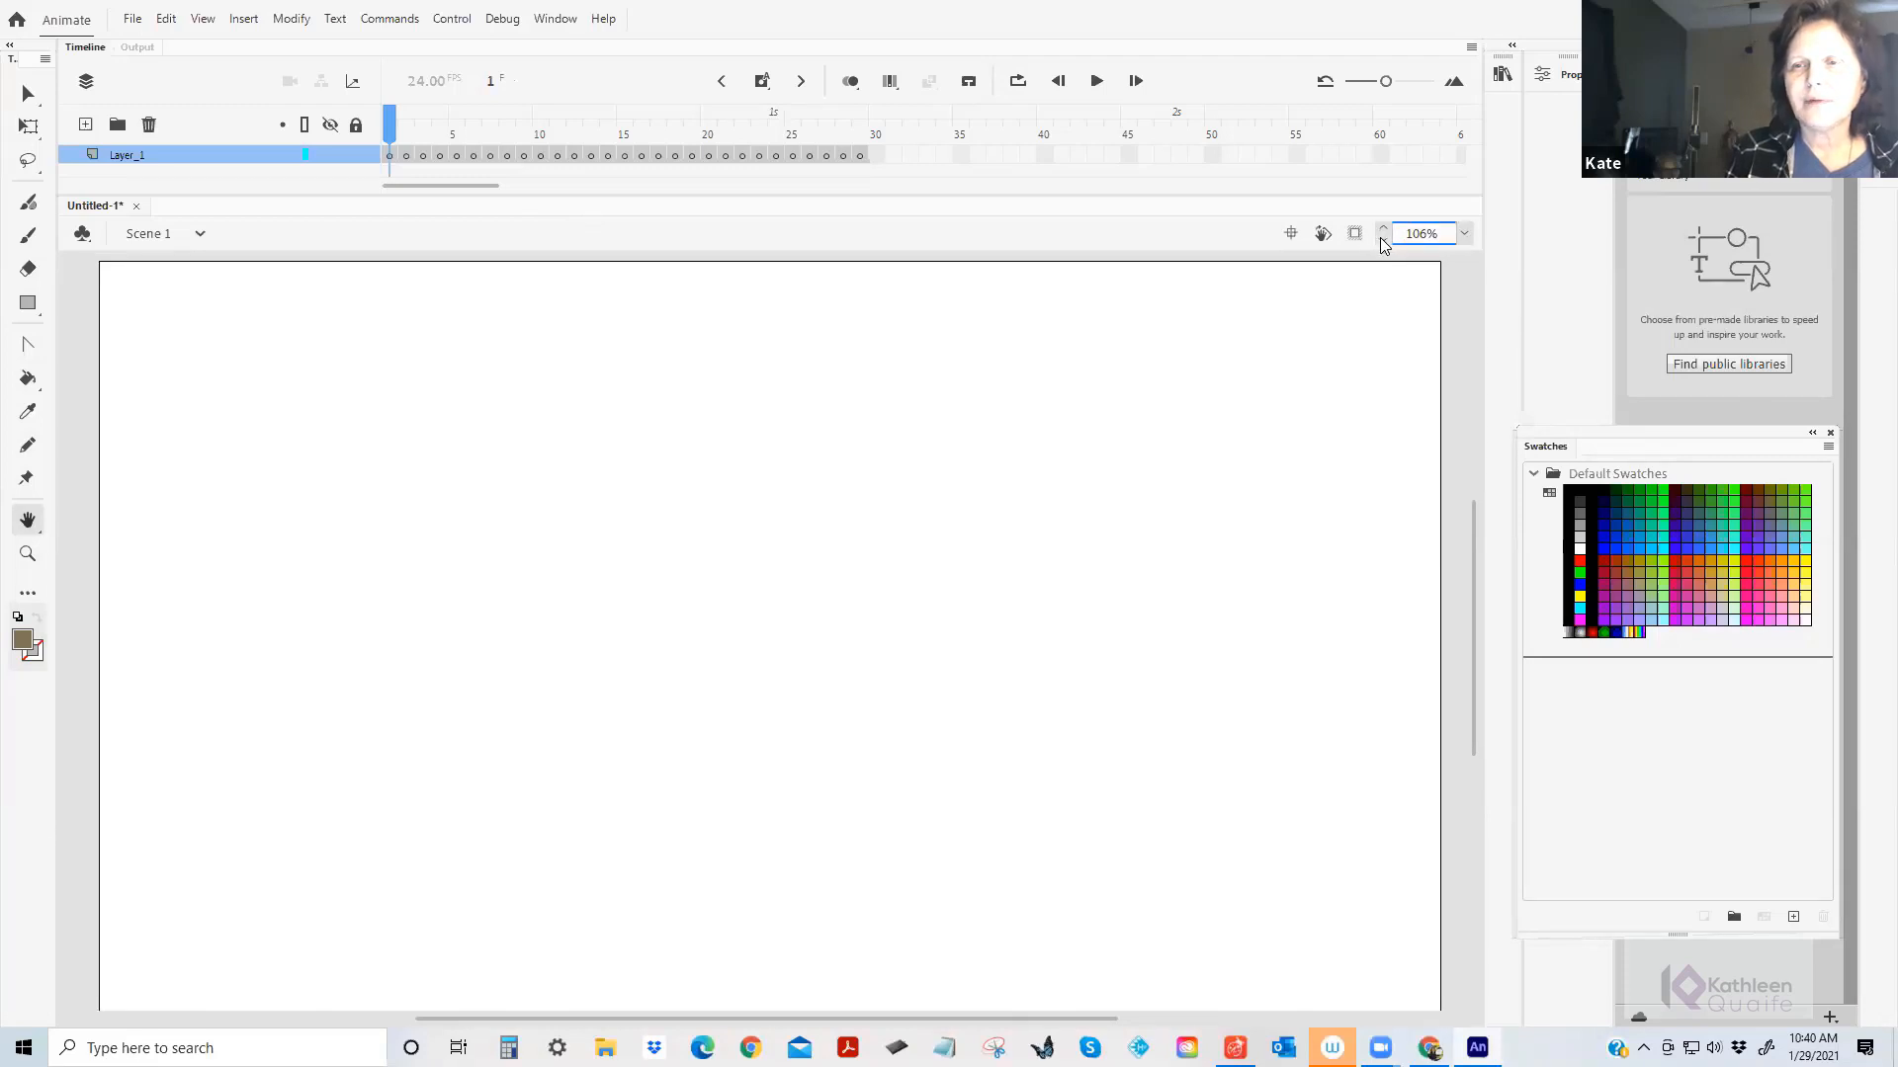
left_click(1383, 240)
left_click(1383, 240)
left_click(1382, 240)
left_click(1382, 240)
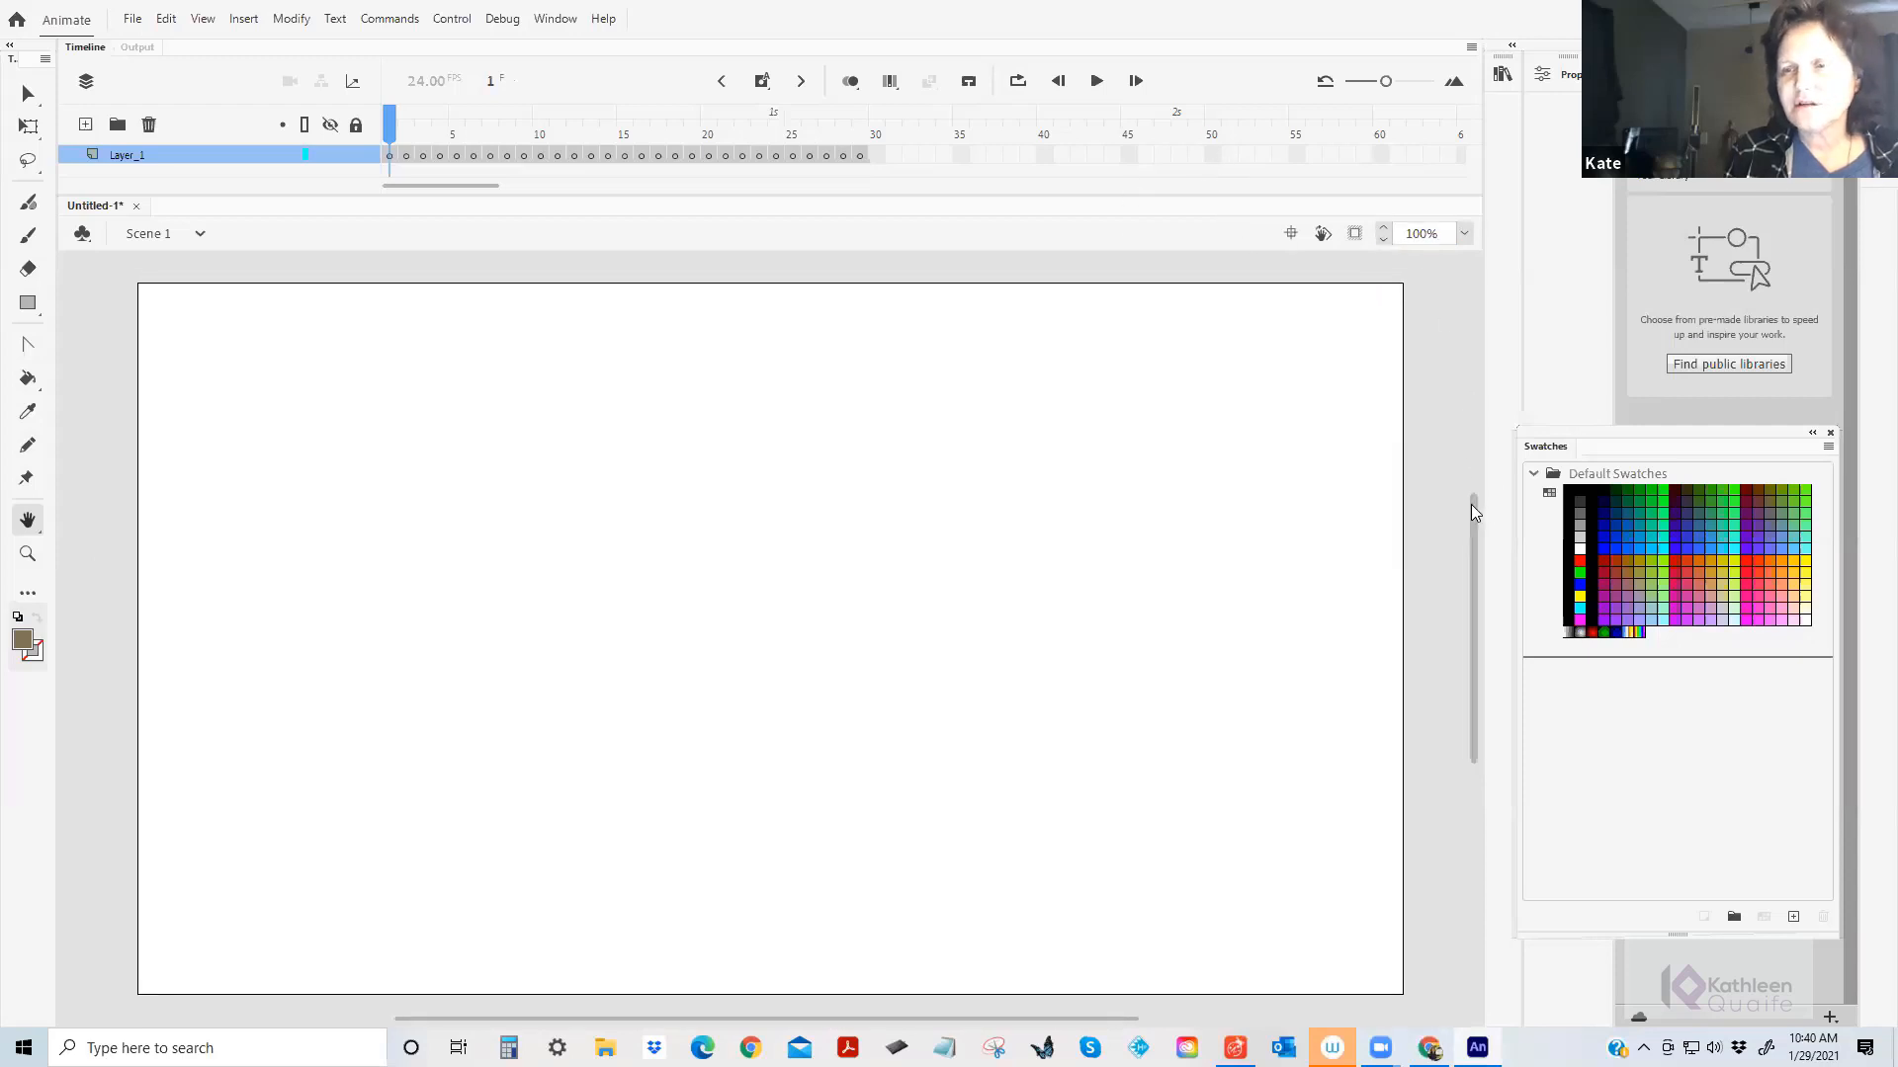
mouse_move(1470, 504)
left_mouse_down()
mouse_move(1474, 541)
mouse_move(1458, 500)
left_mouse_up()
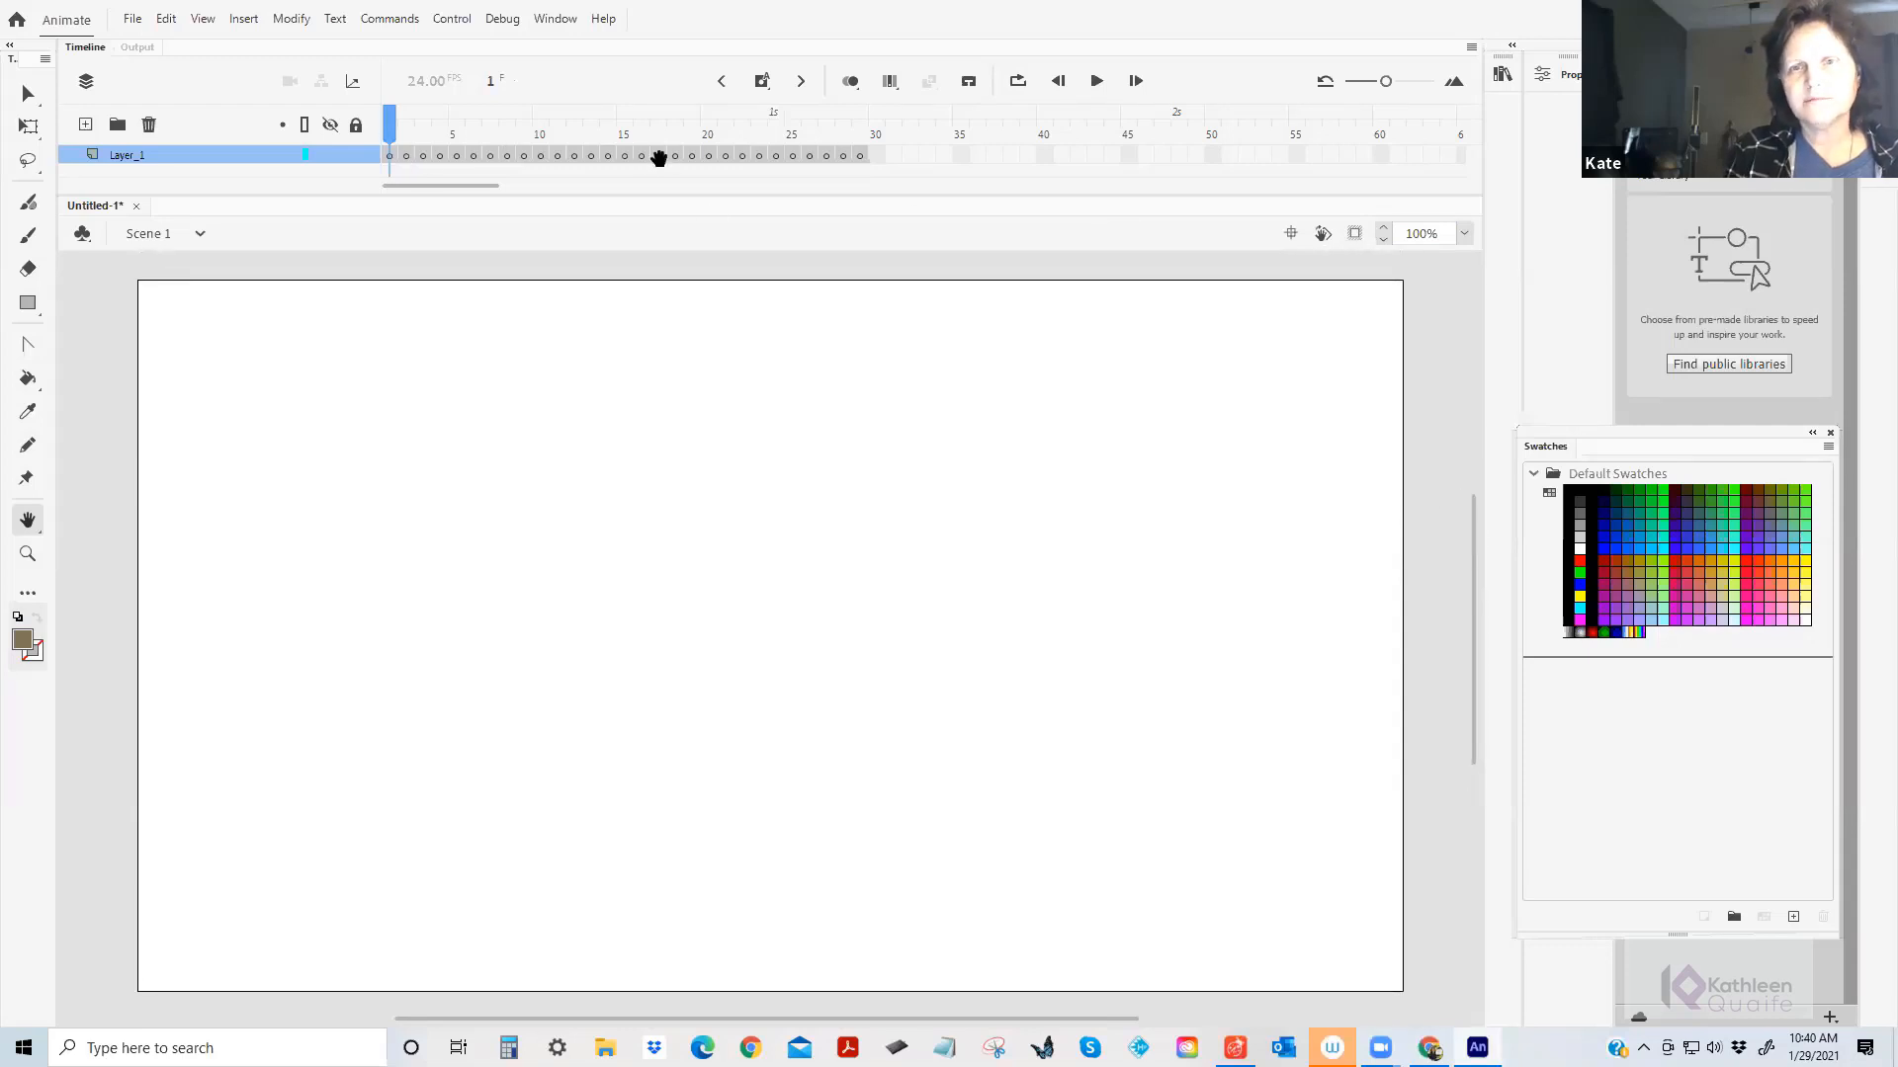
Rename Layer_1 as "ball".
left_click(145, 156)
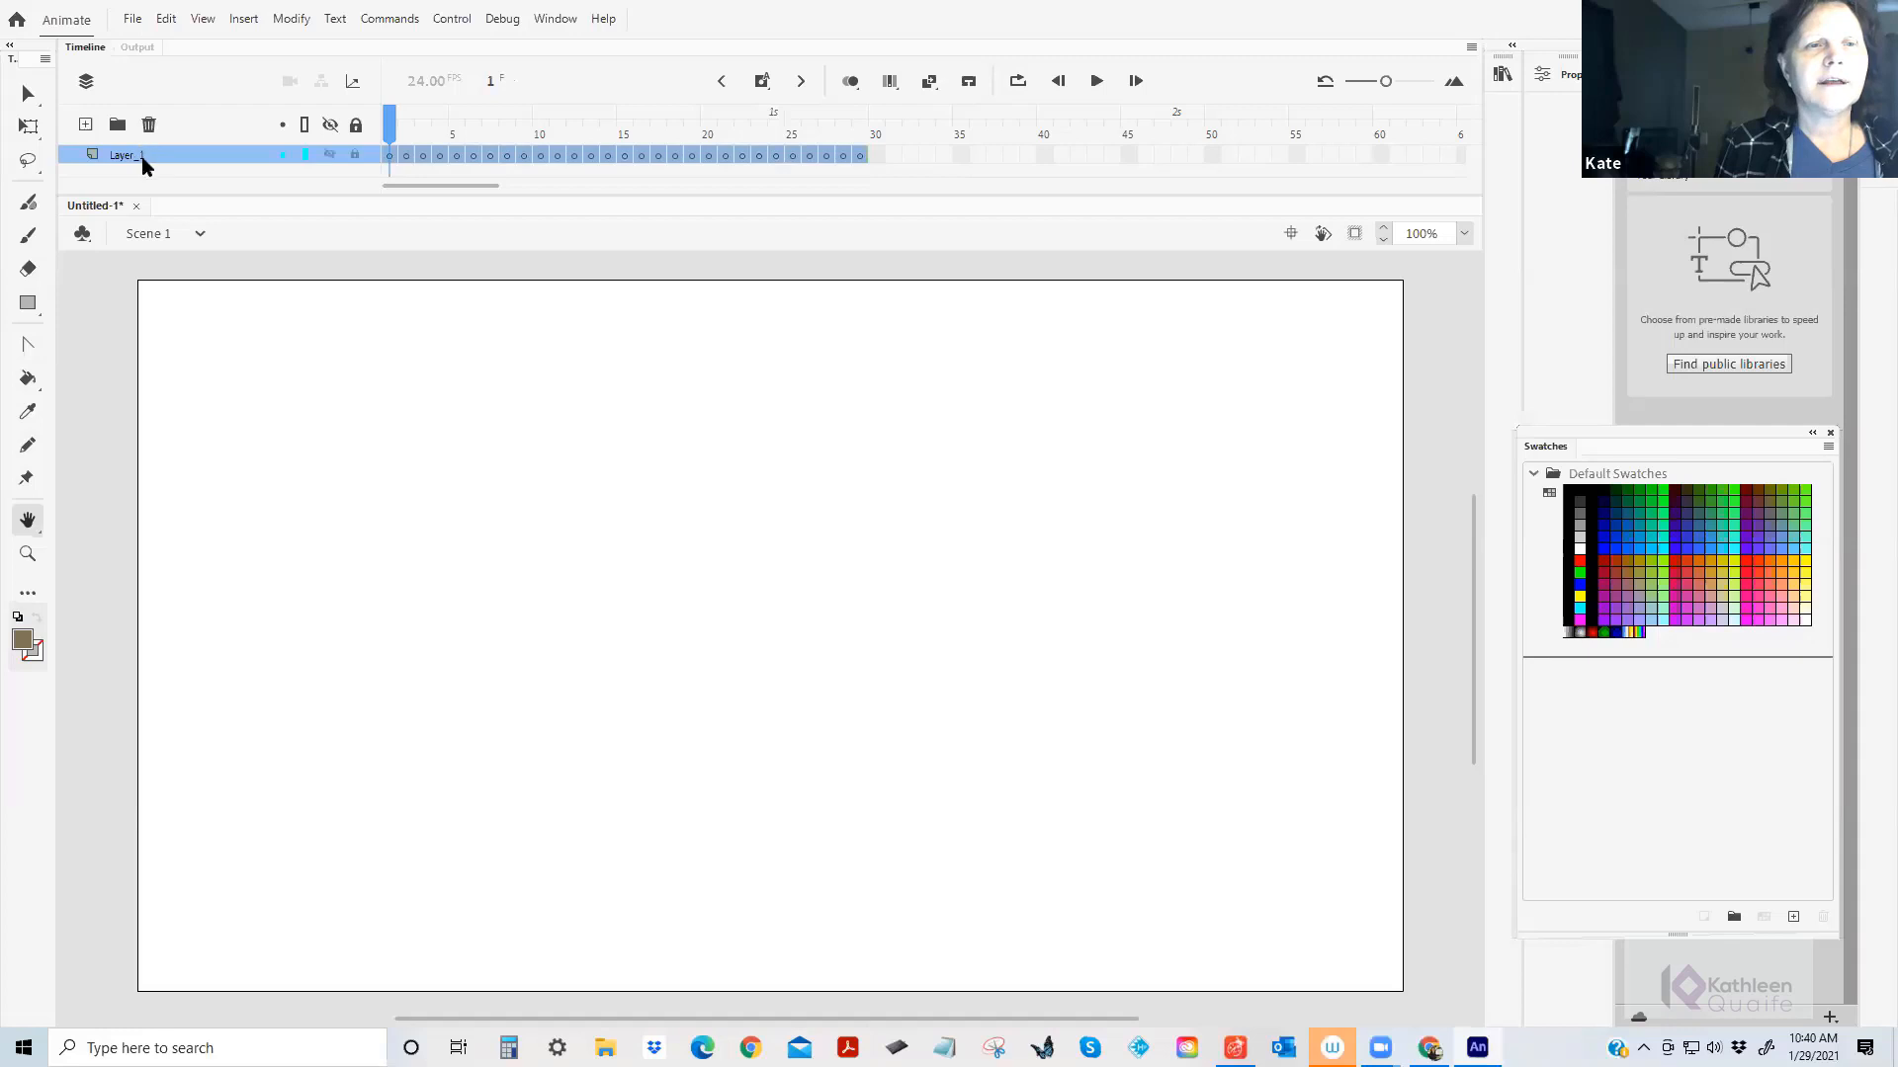
double_click(142, 156)
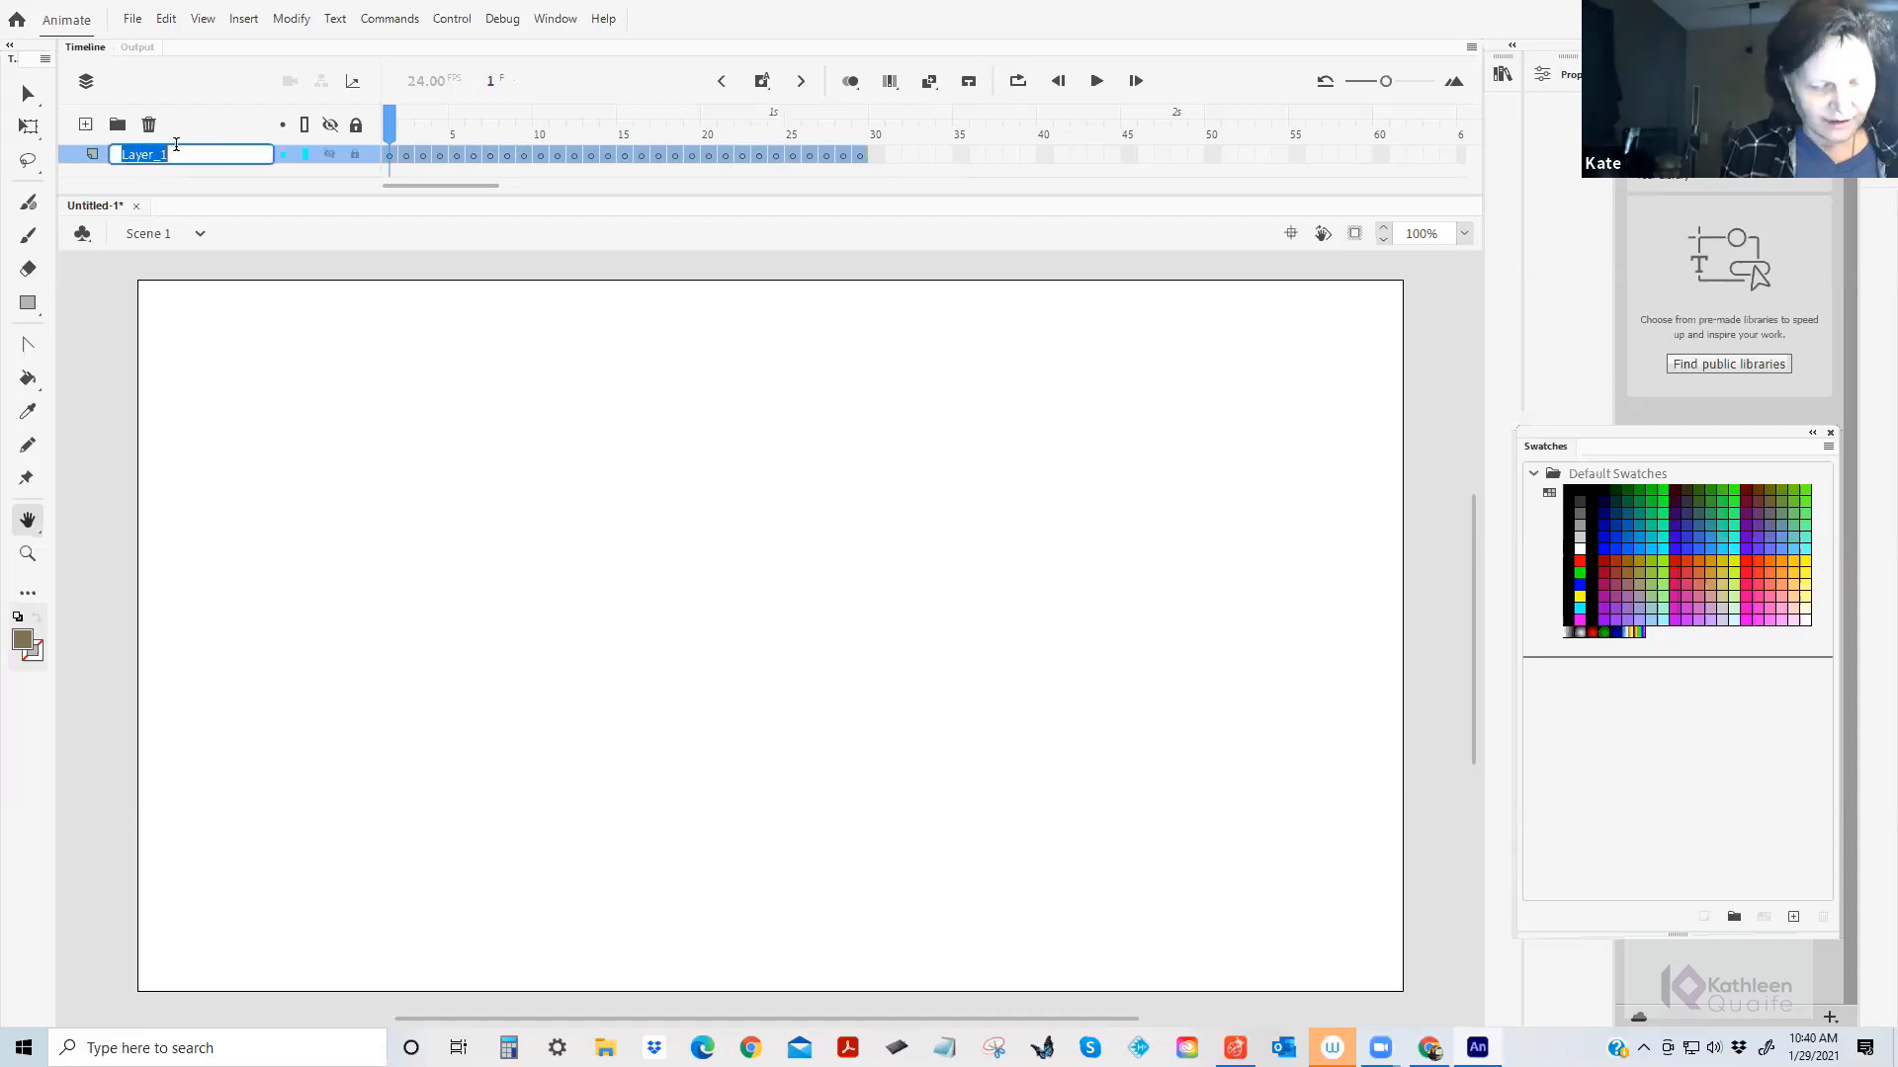
type("ball")
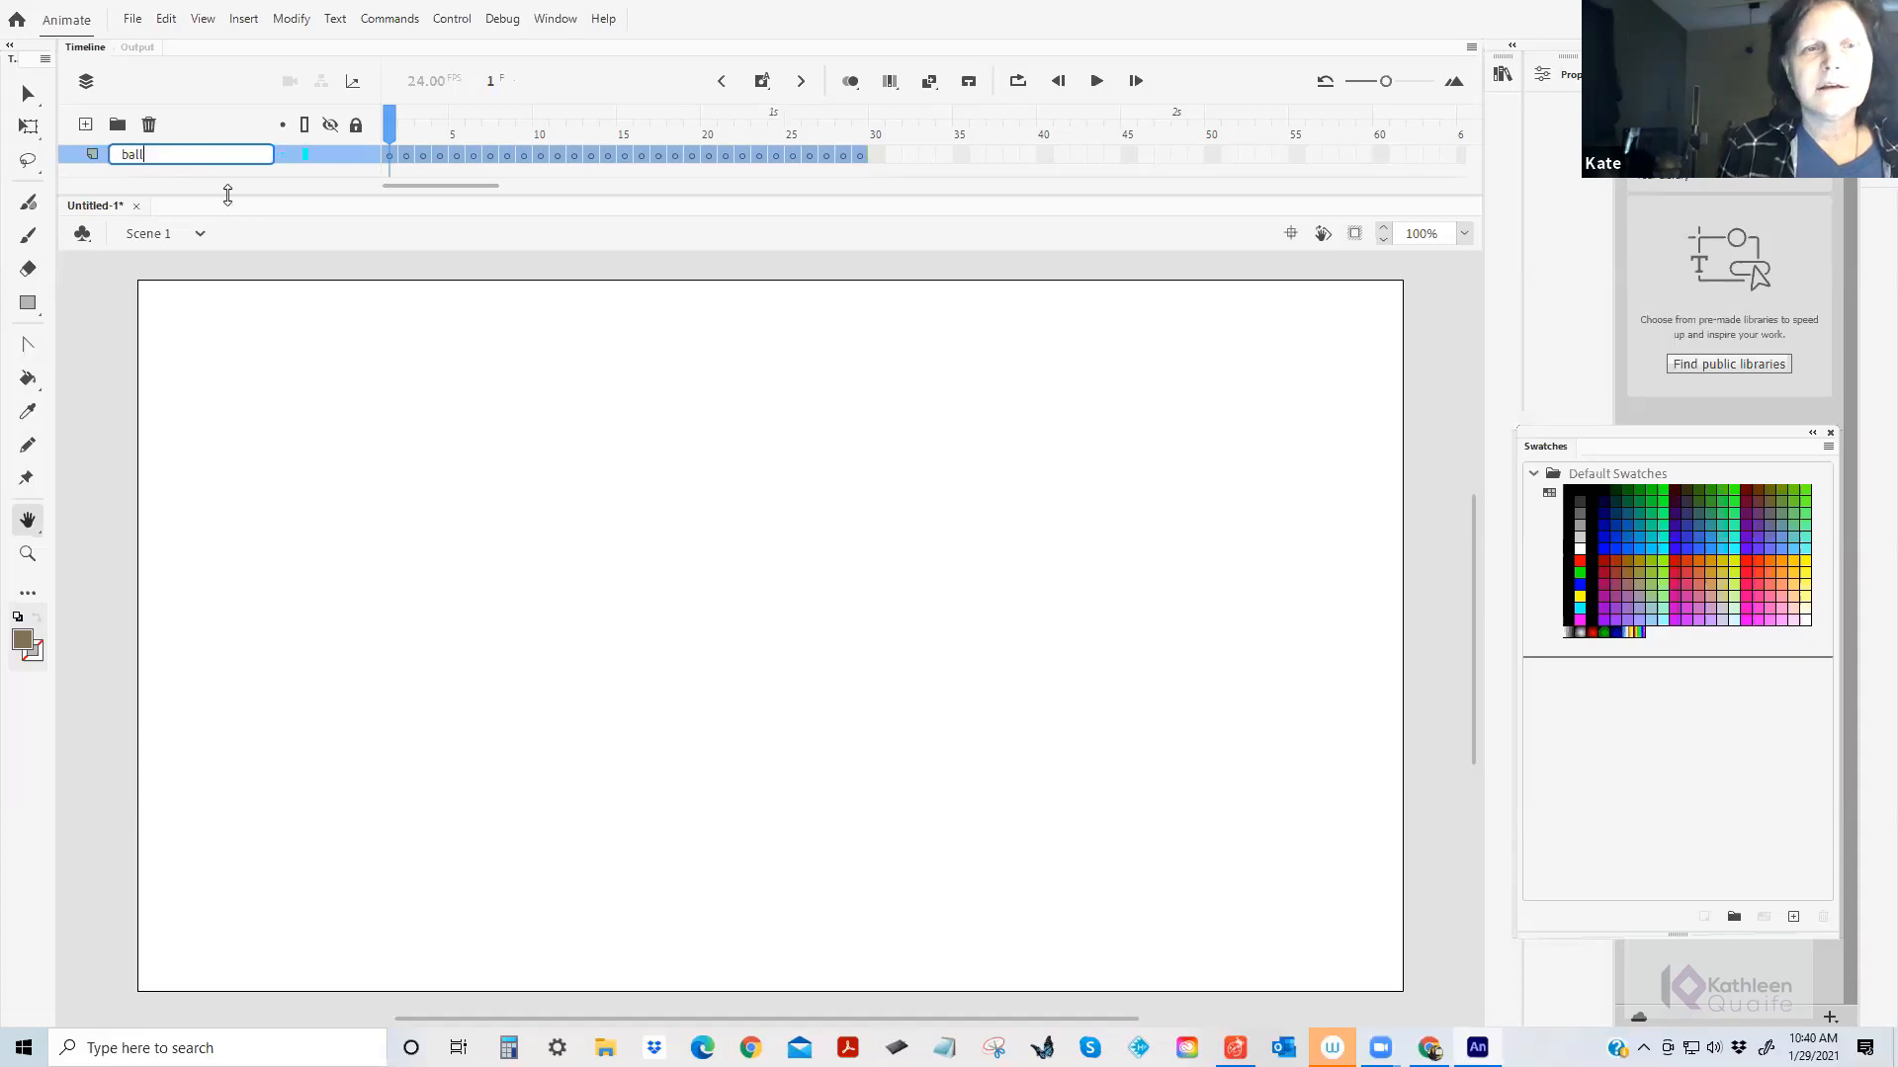
key("Return")
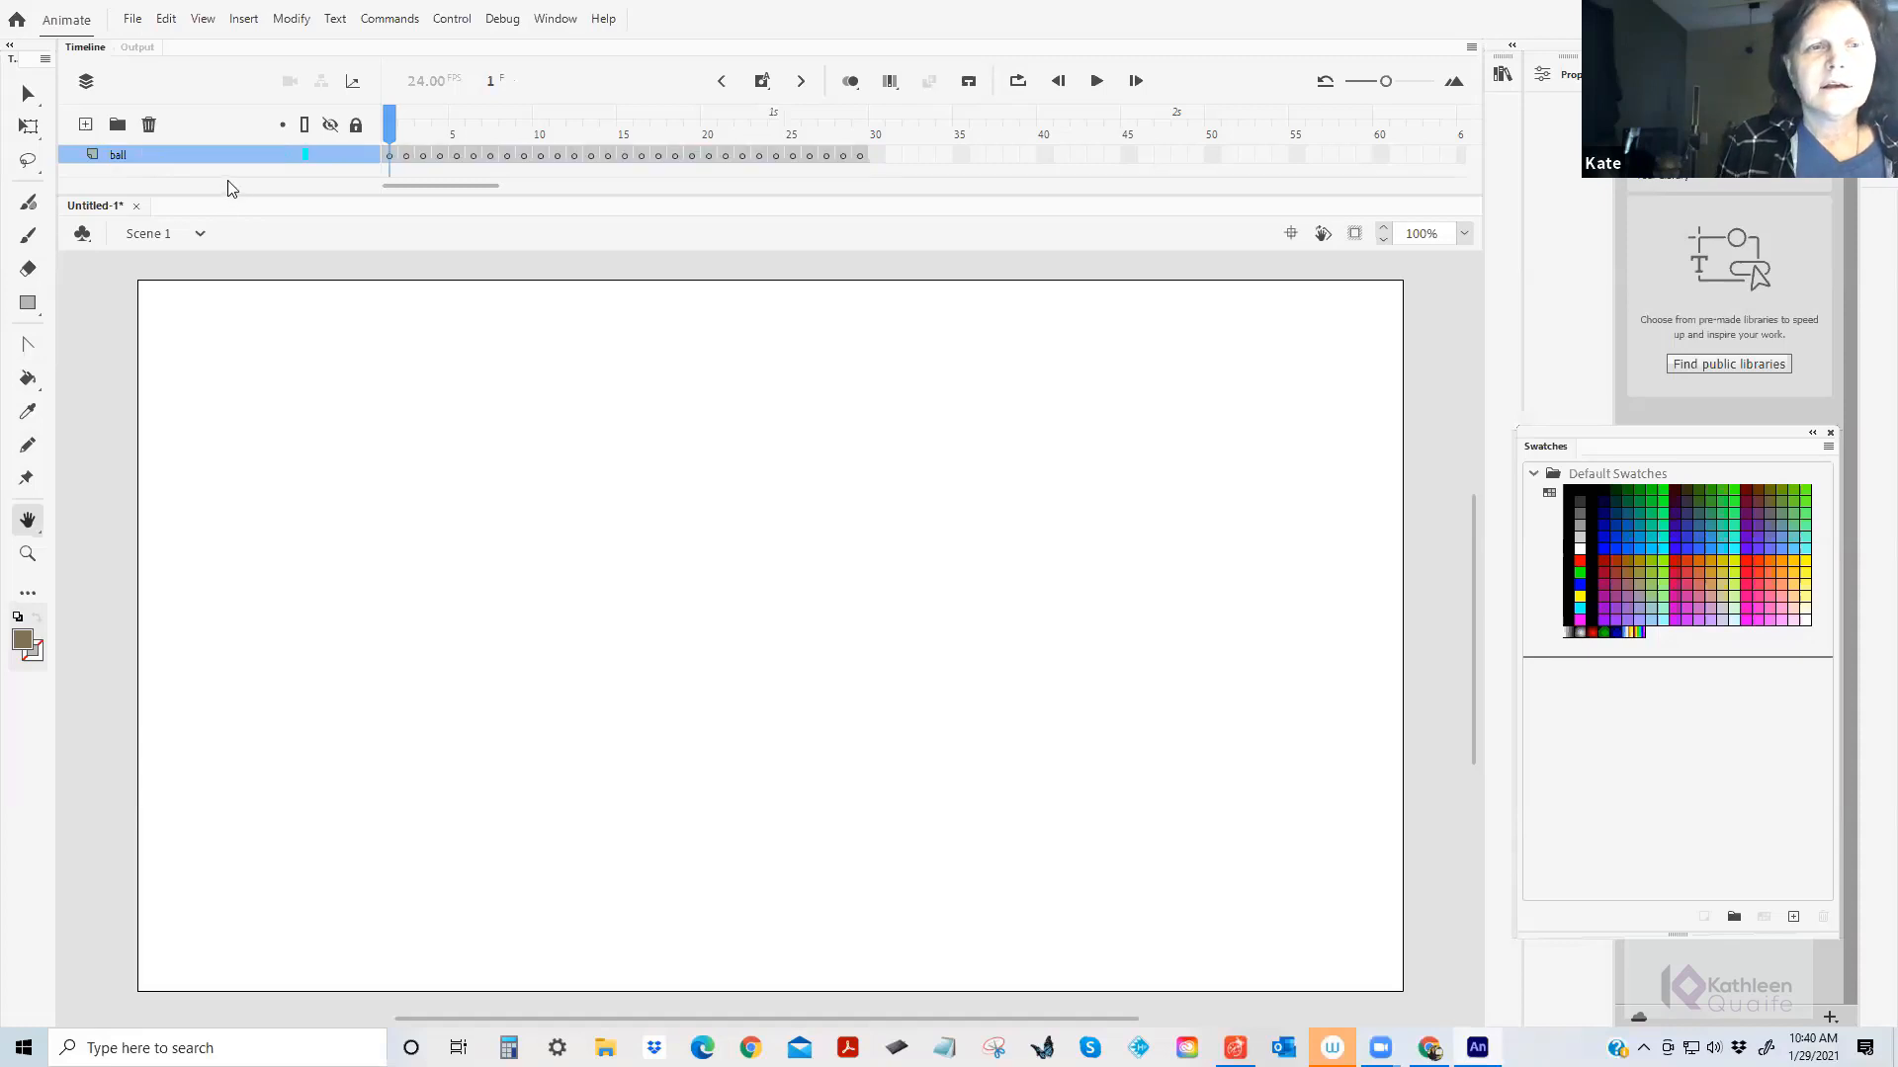
Add a new layer above the ball layer and name it "bg".
left_click(85, 124)
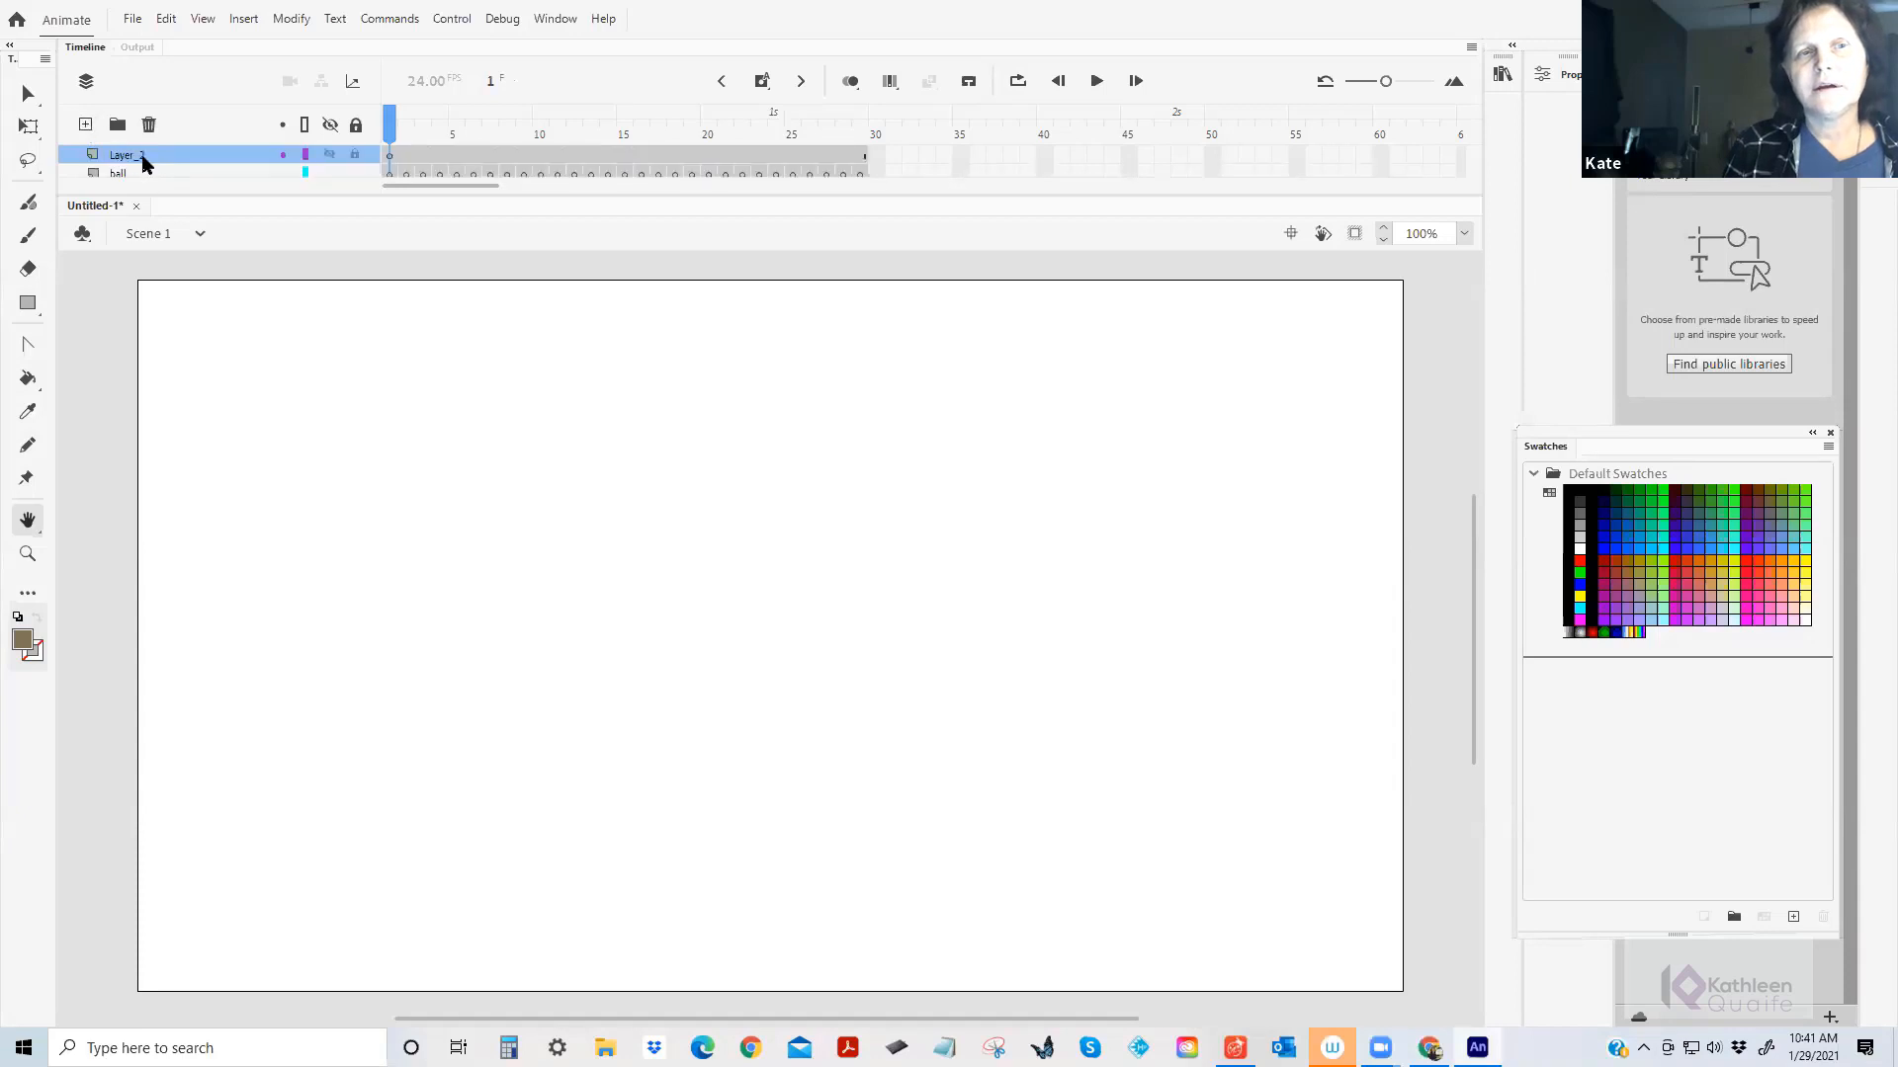
left_click(145, 149)
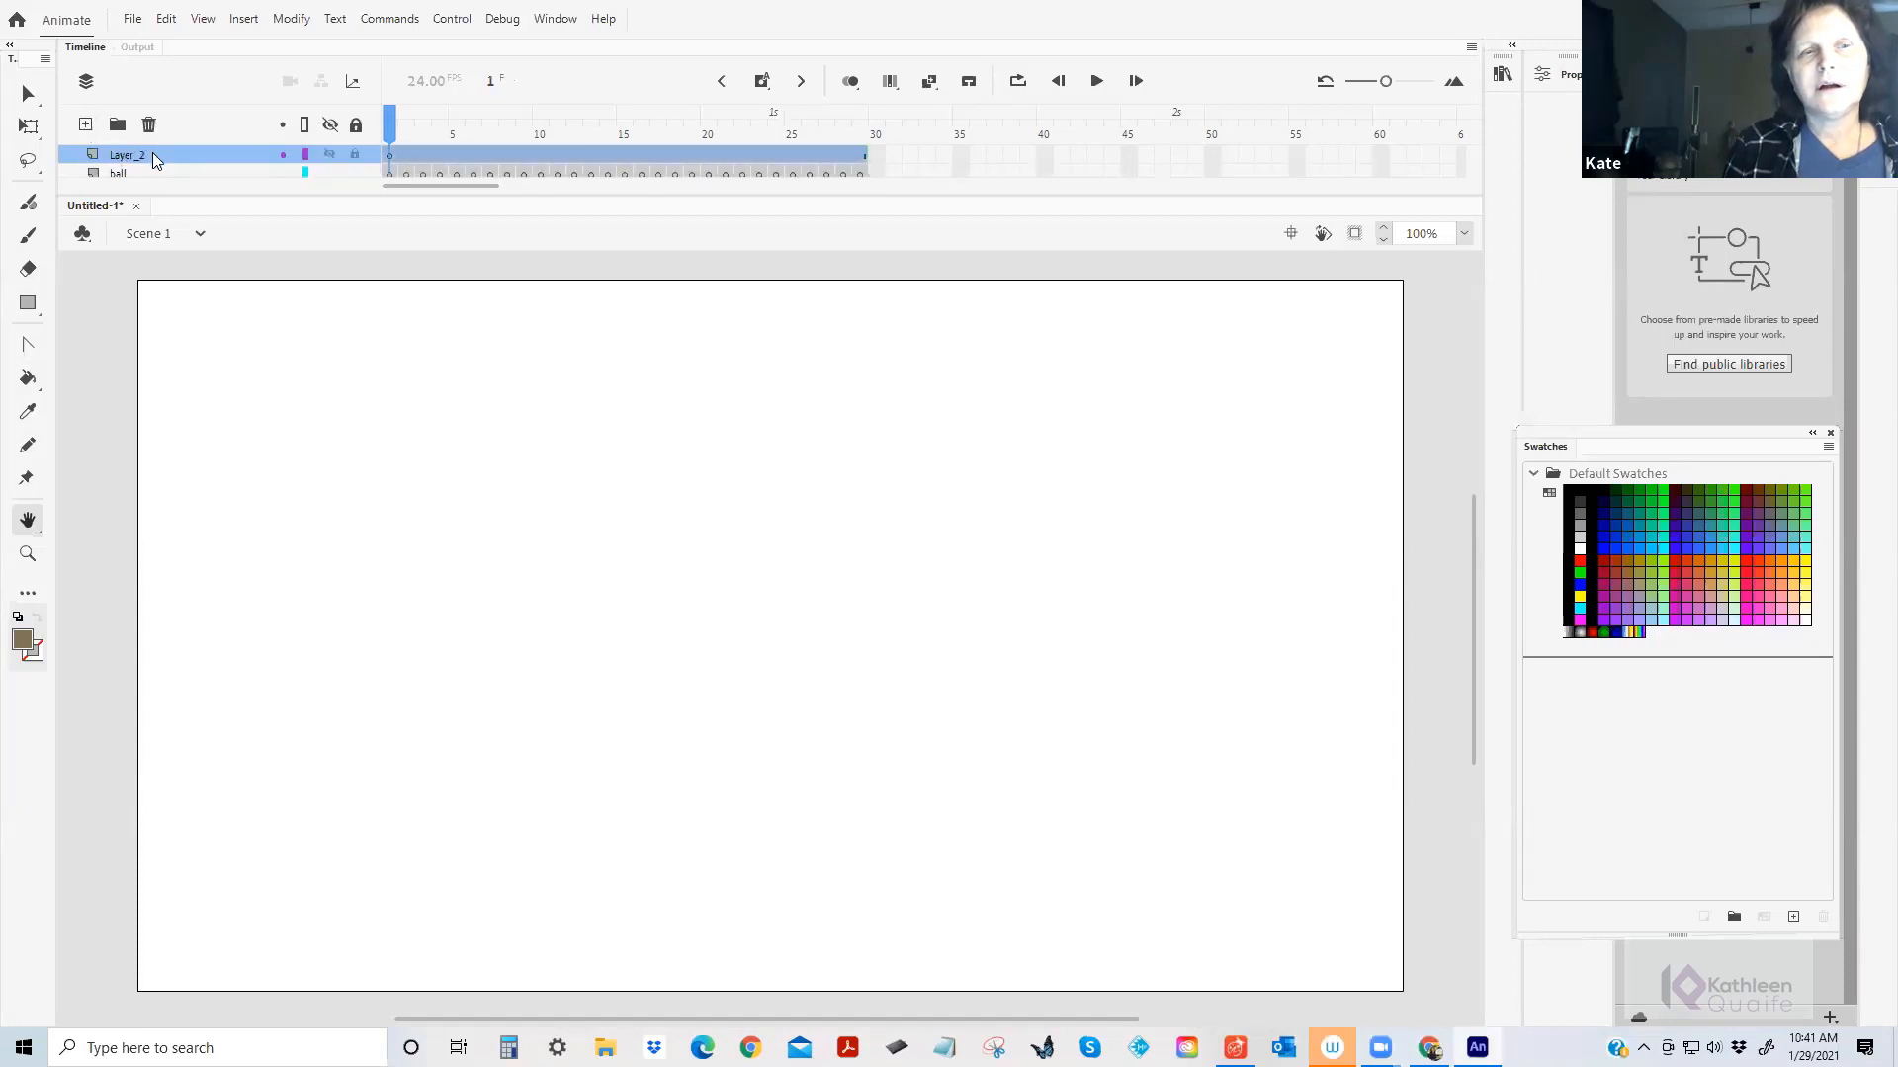
double_click(152, 152)
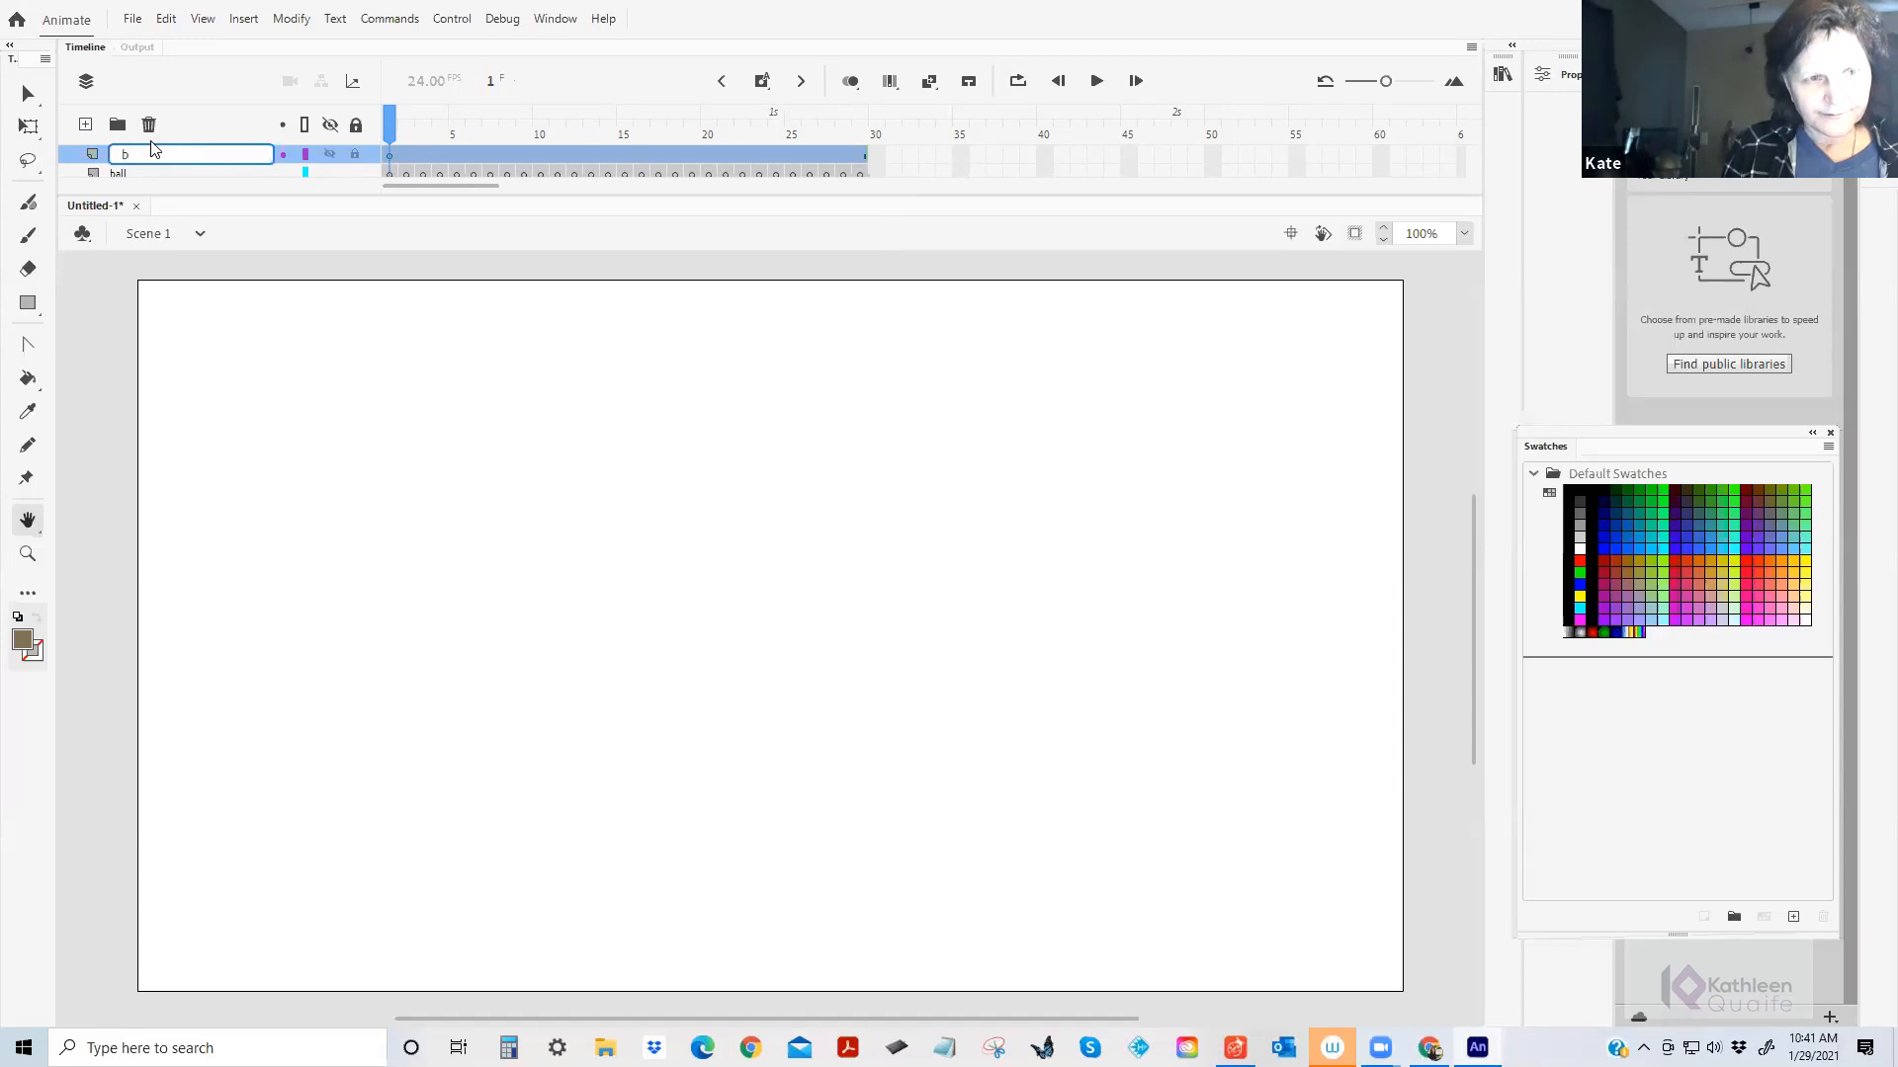
type("bg")
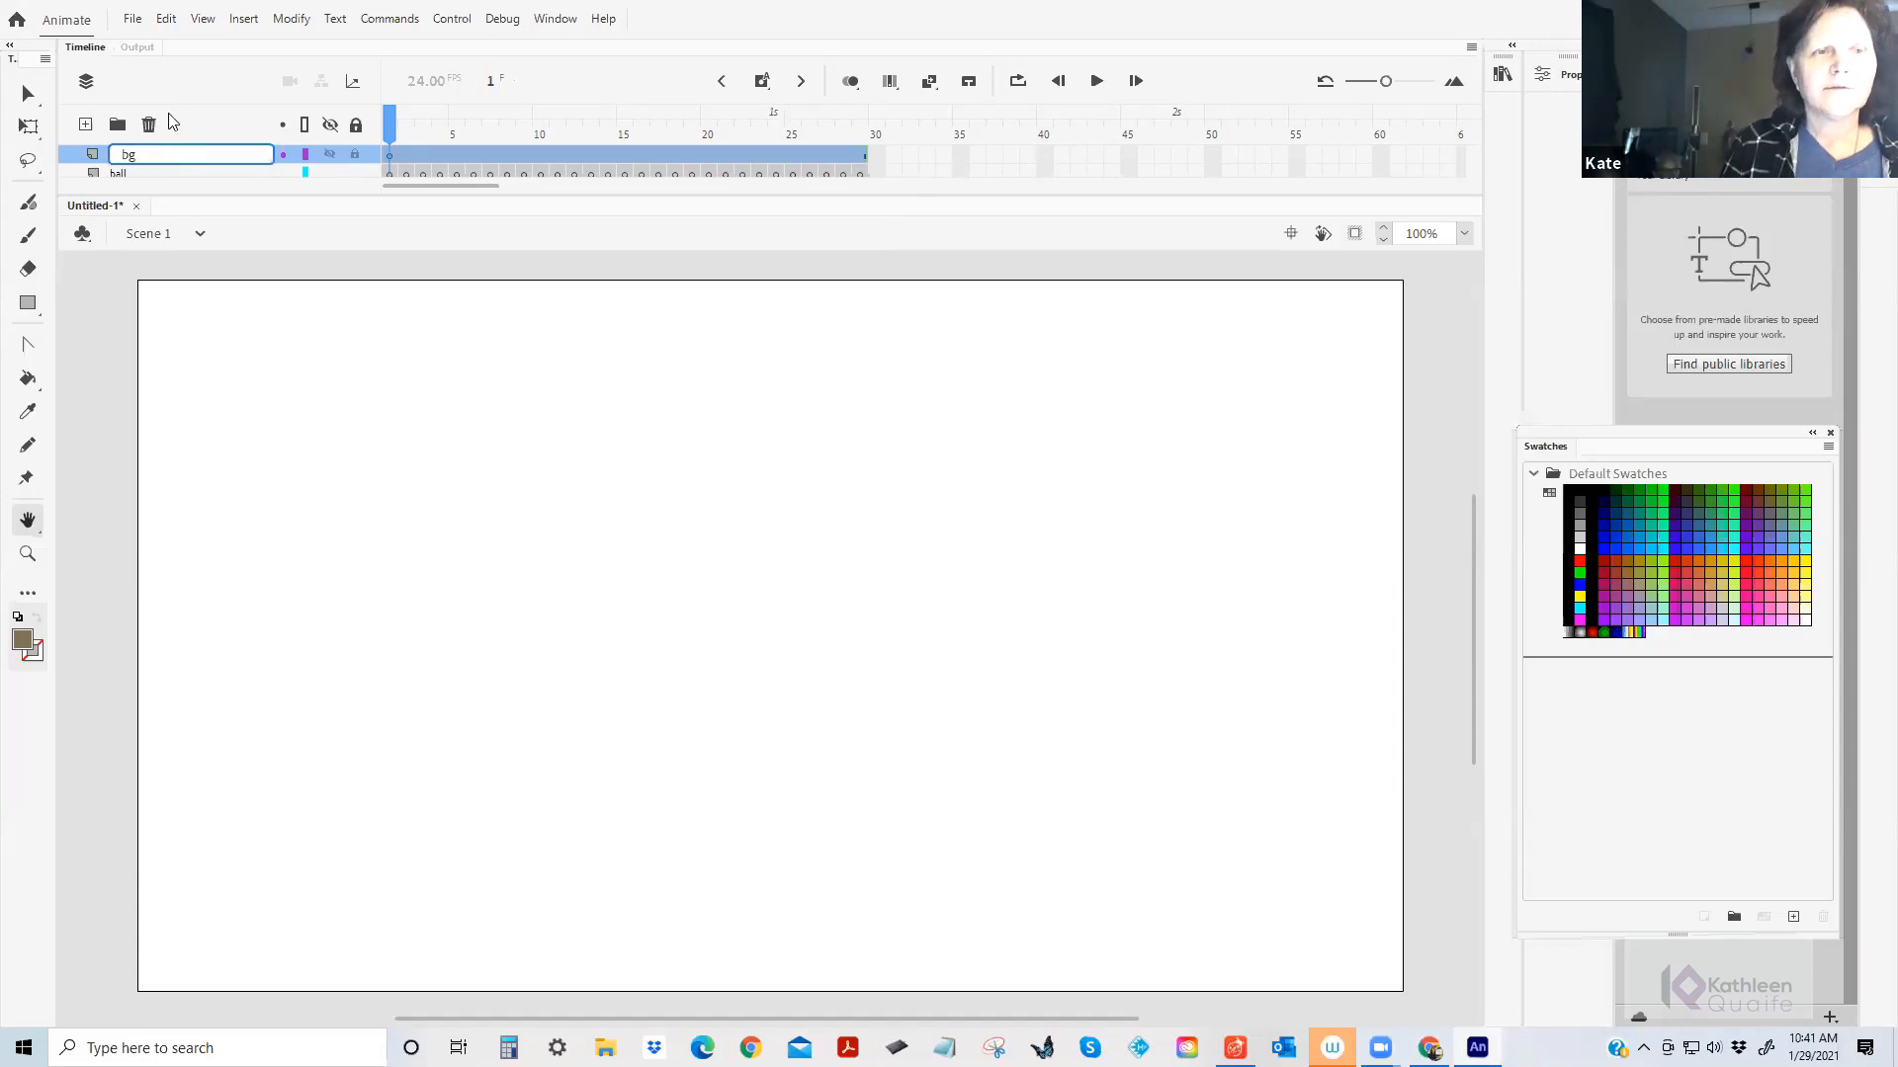
left_click(212, 121)
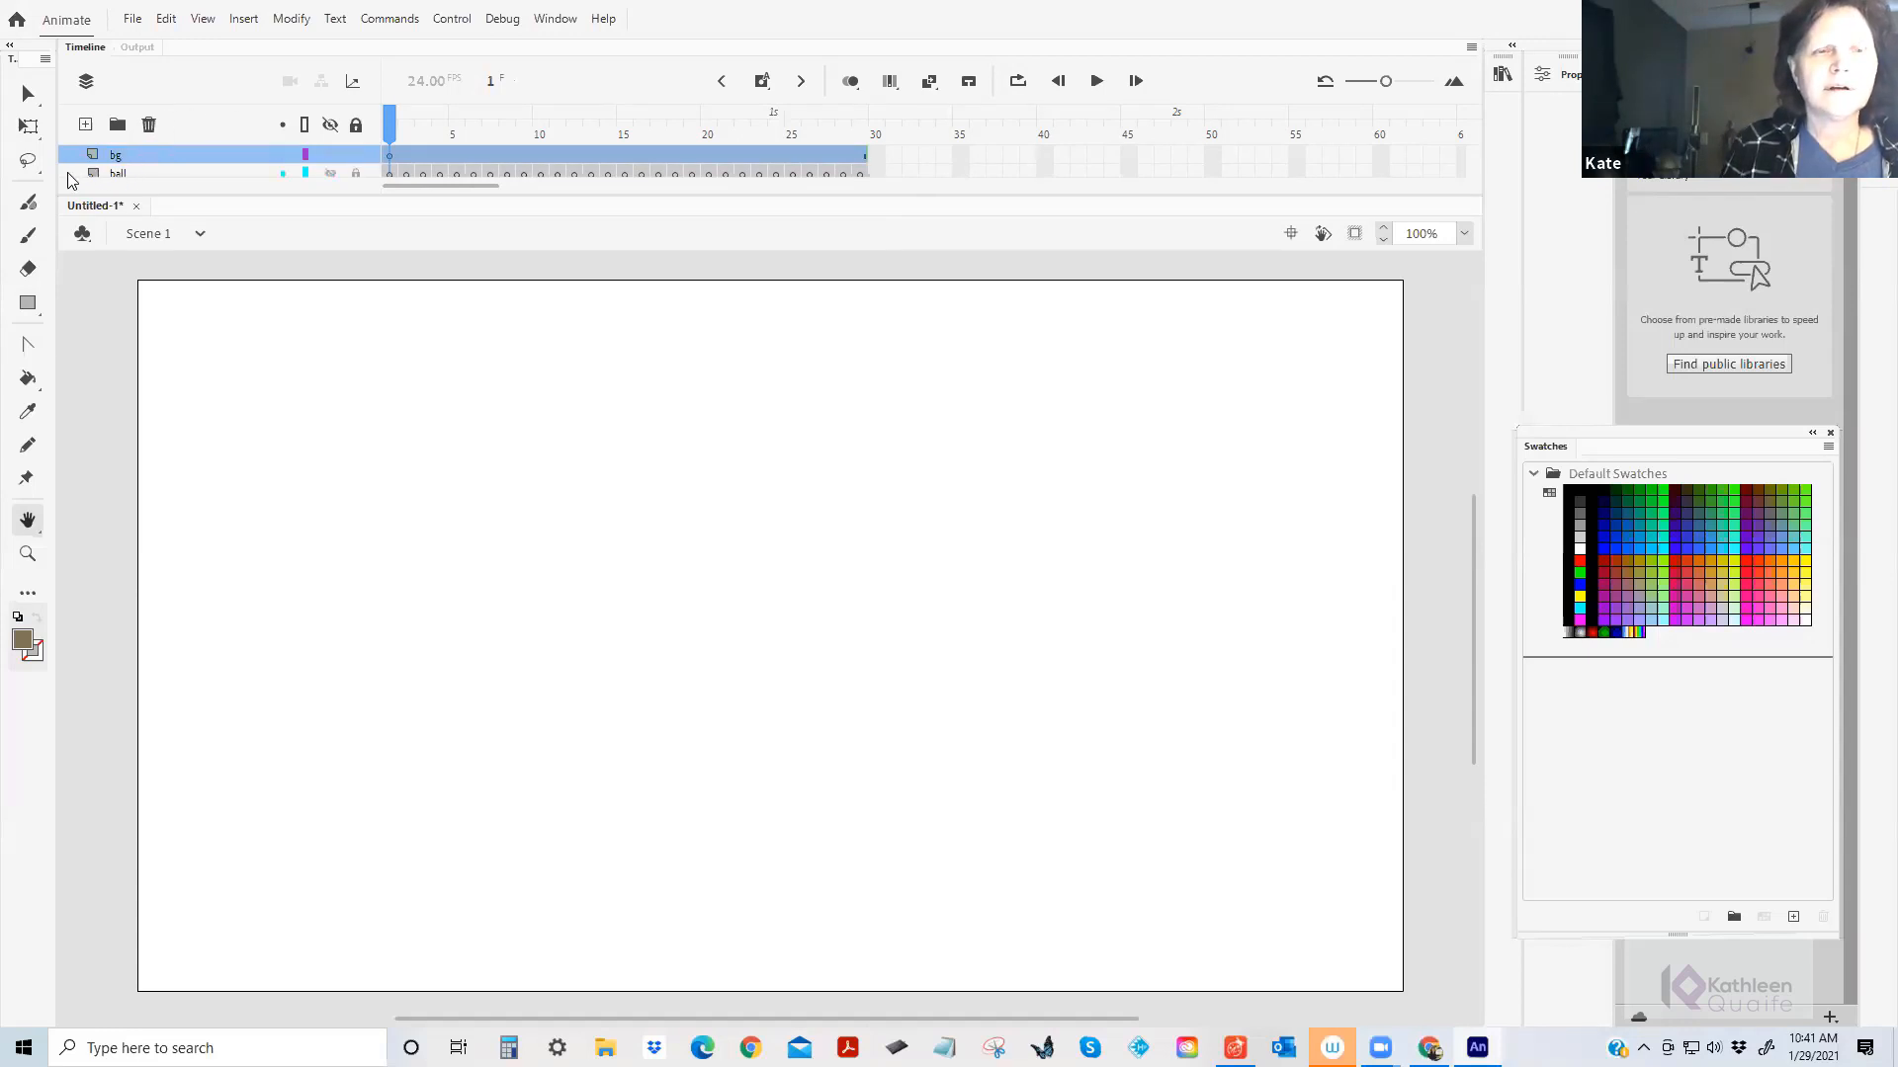
Enlarge the timeline area to show both layers and move the bg layer beneath ball.
left_click_drag(69, 178, 67, 158)
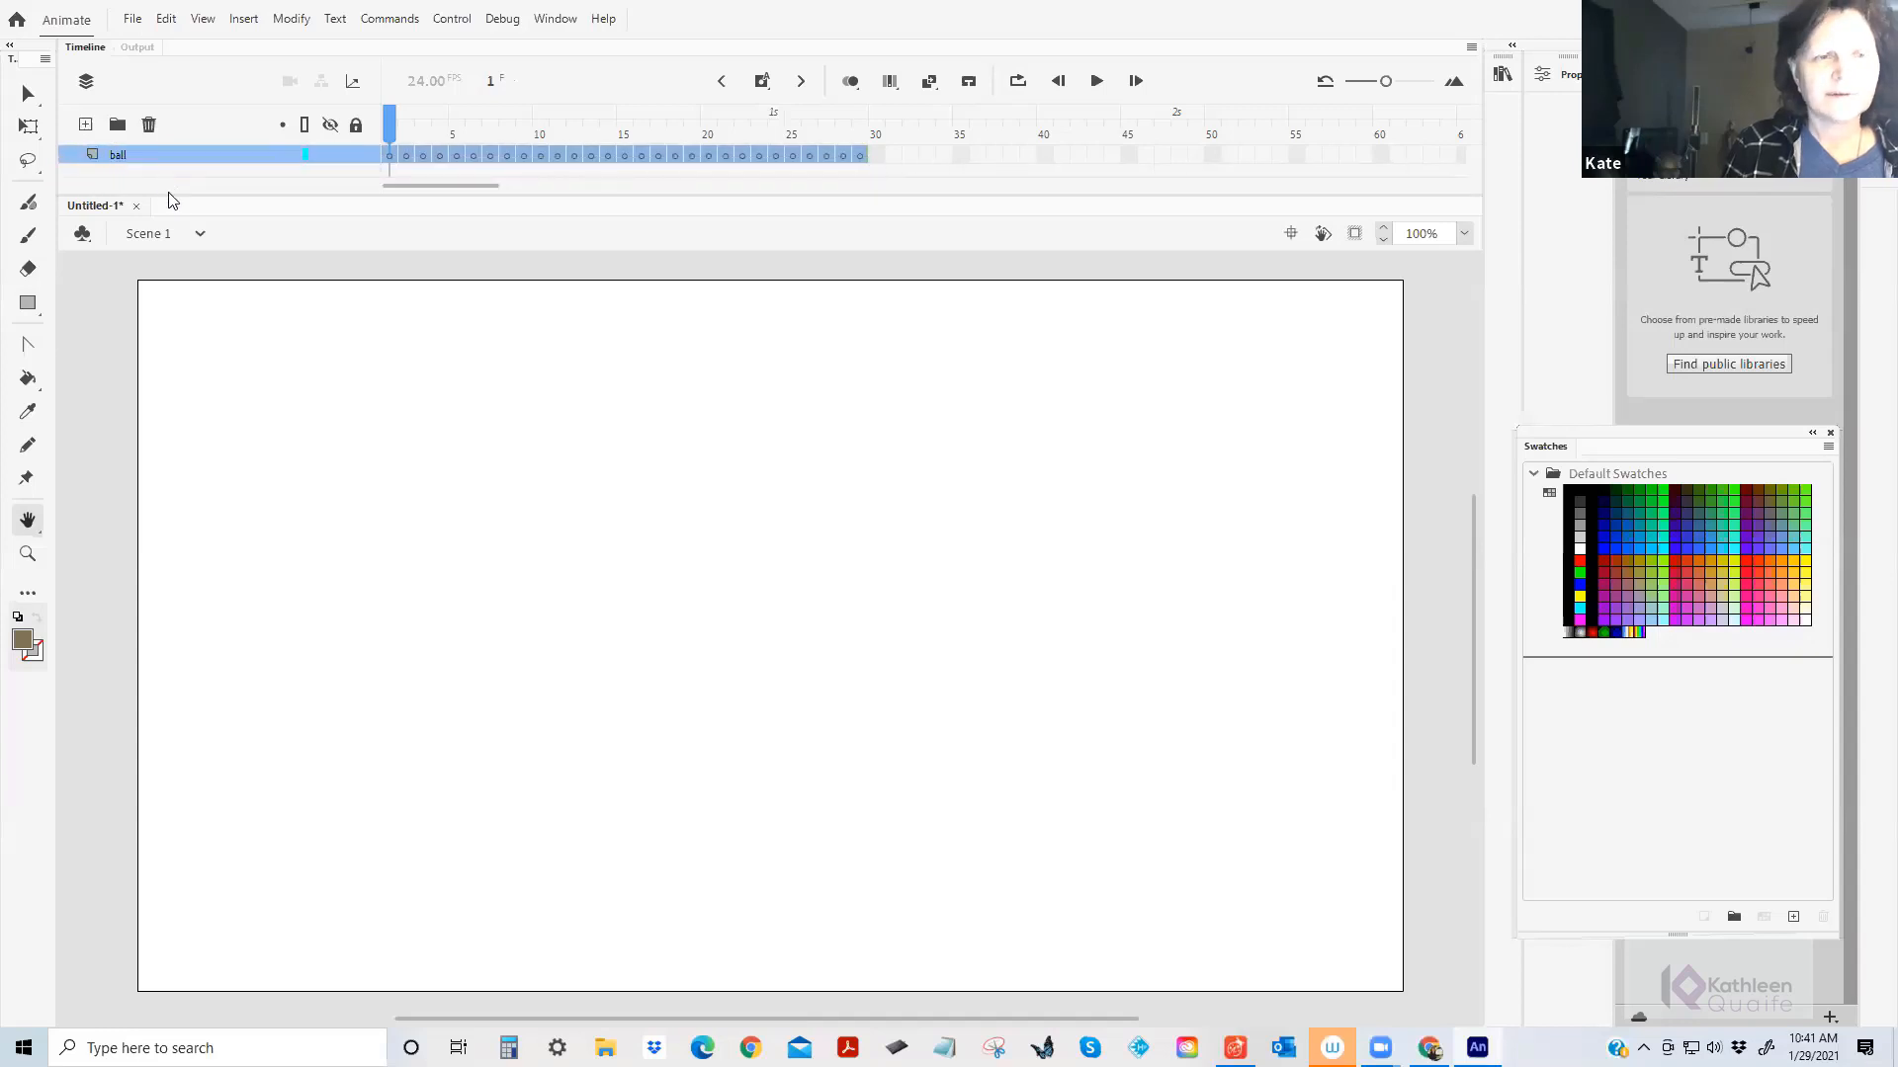
left_click_drag(168, 196, 182, 247)
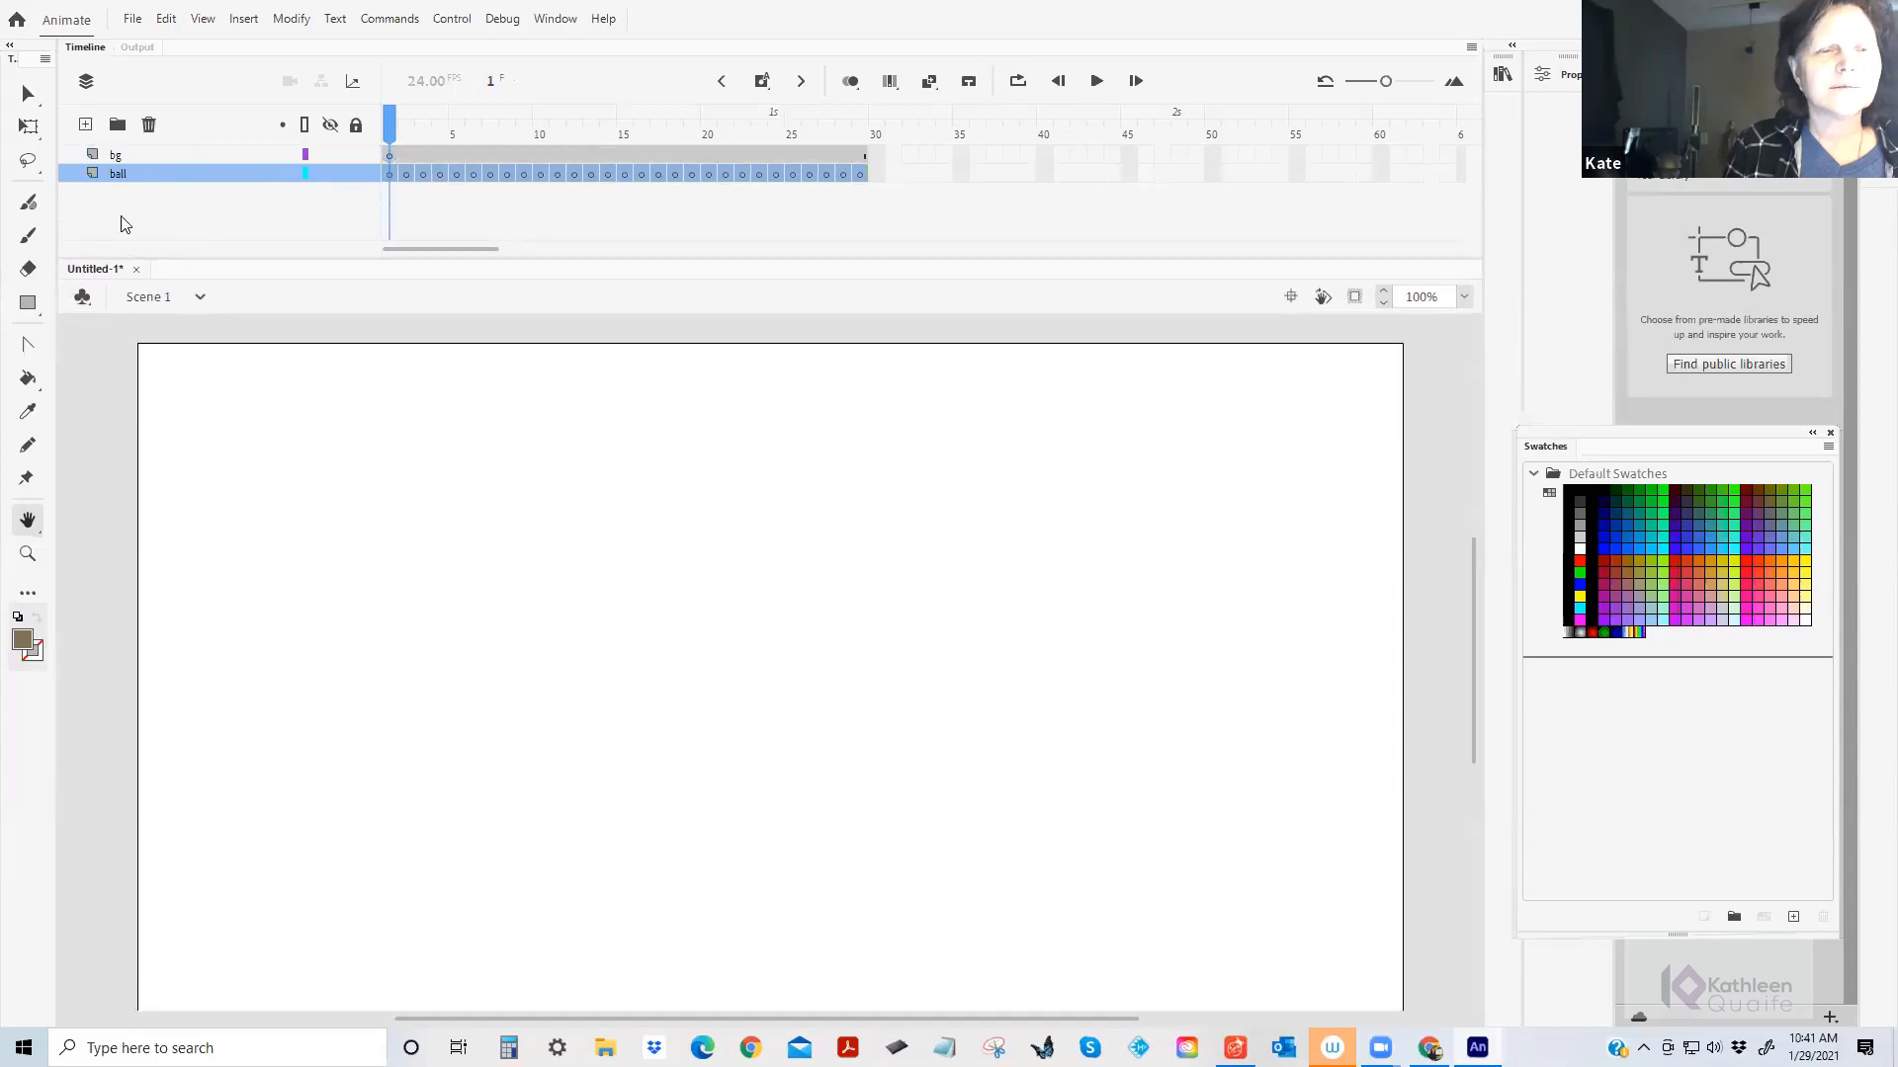
left_click_drag(74, 154, 52, 192)
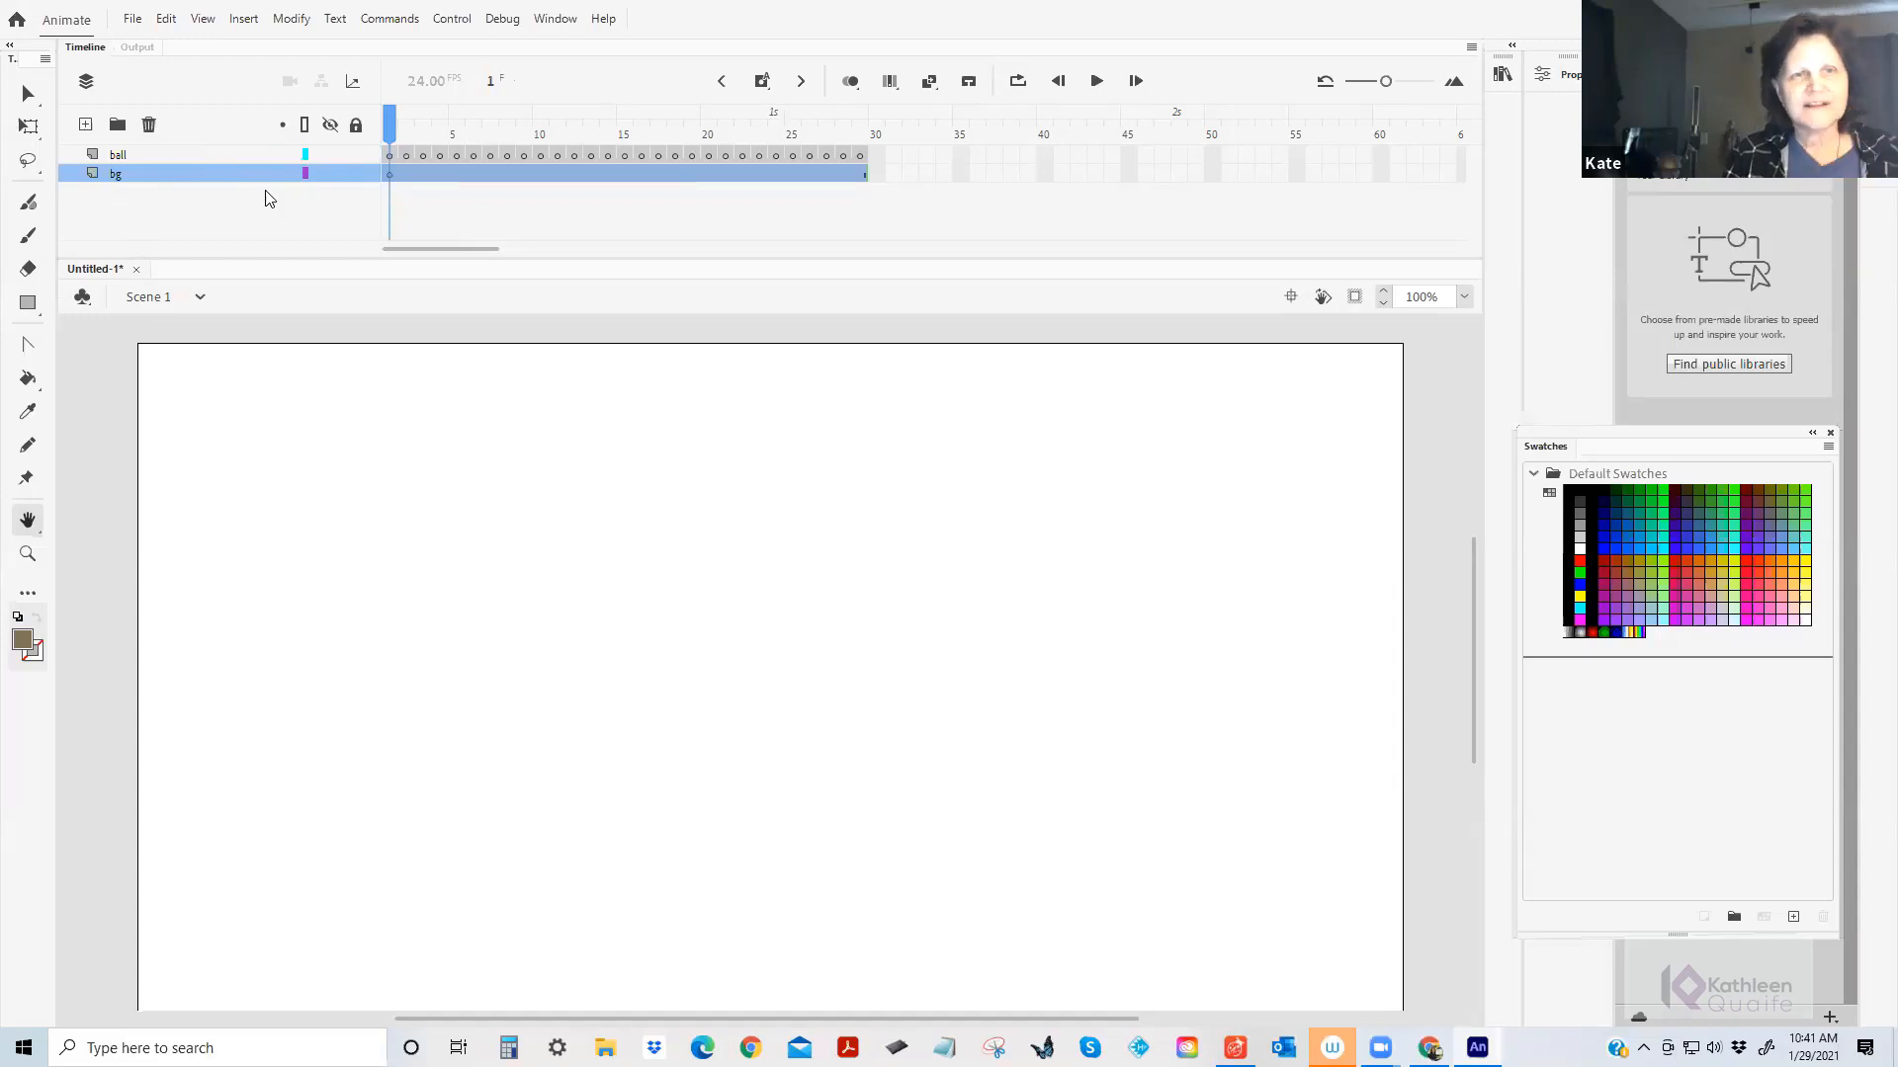
Move the playhead to frame 2 to check both layers and return it to frame 1.
left_click_drag(400, 127, 276, 220)
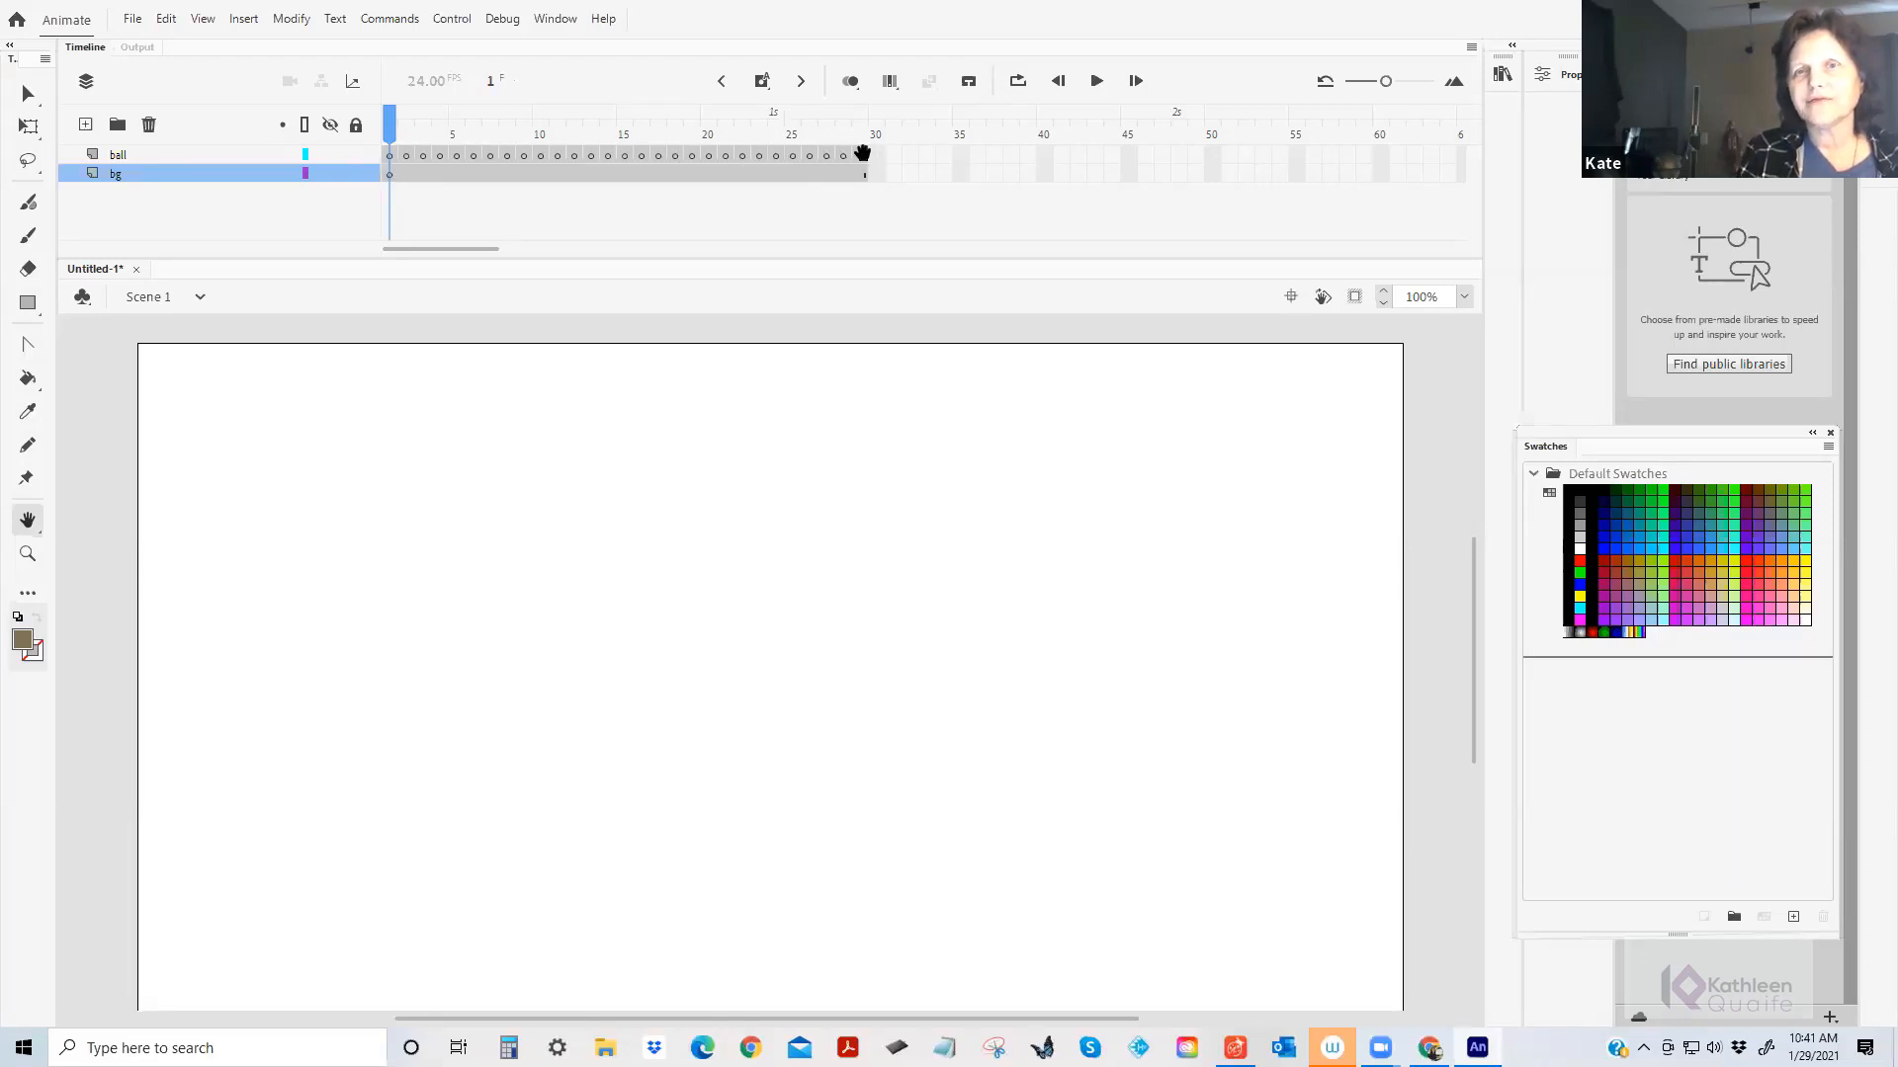
left_click(406, 110)
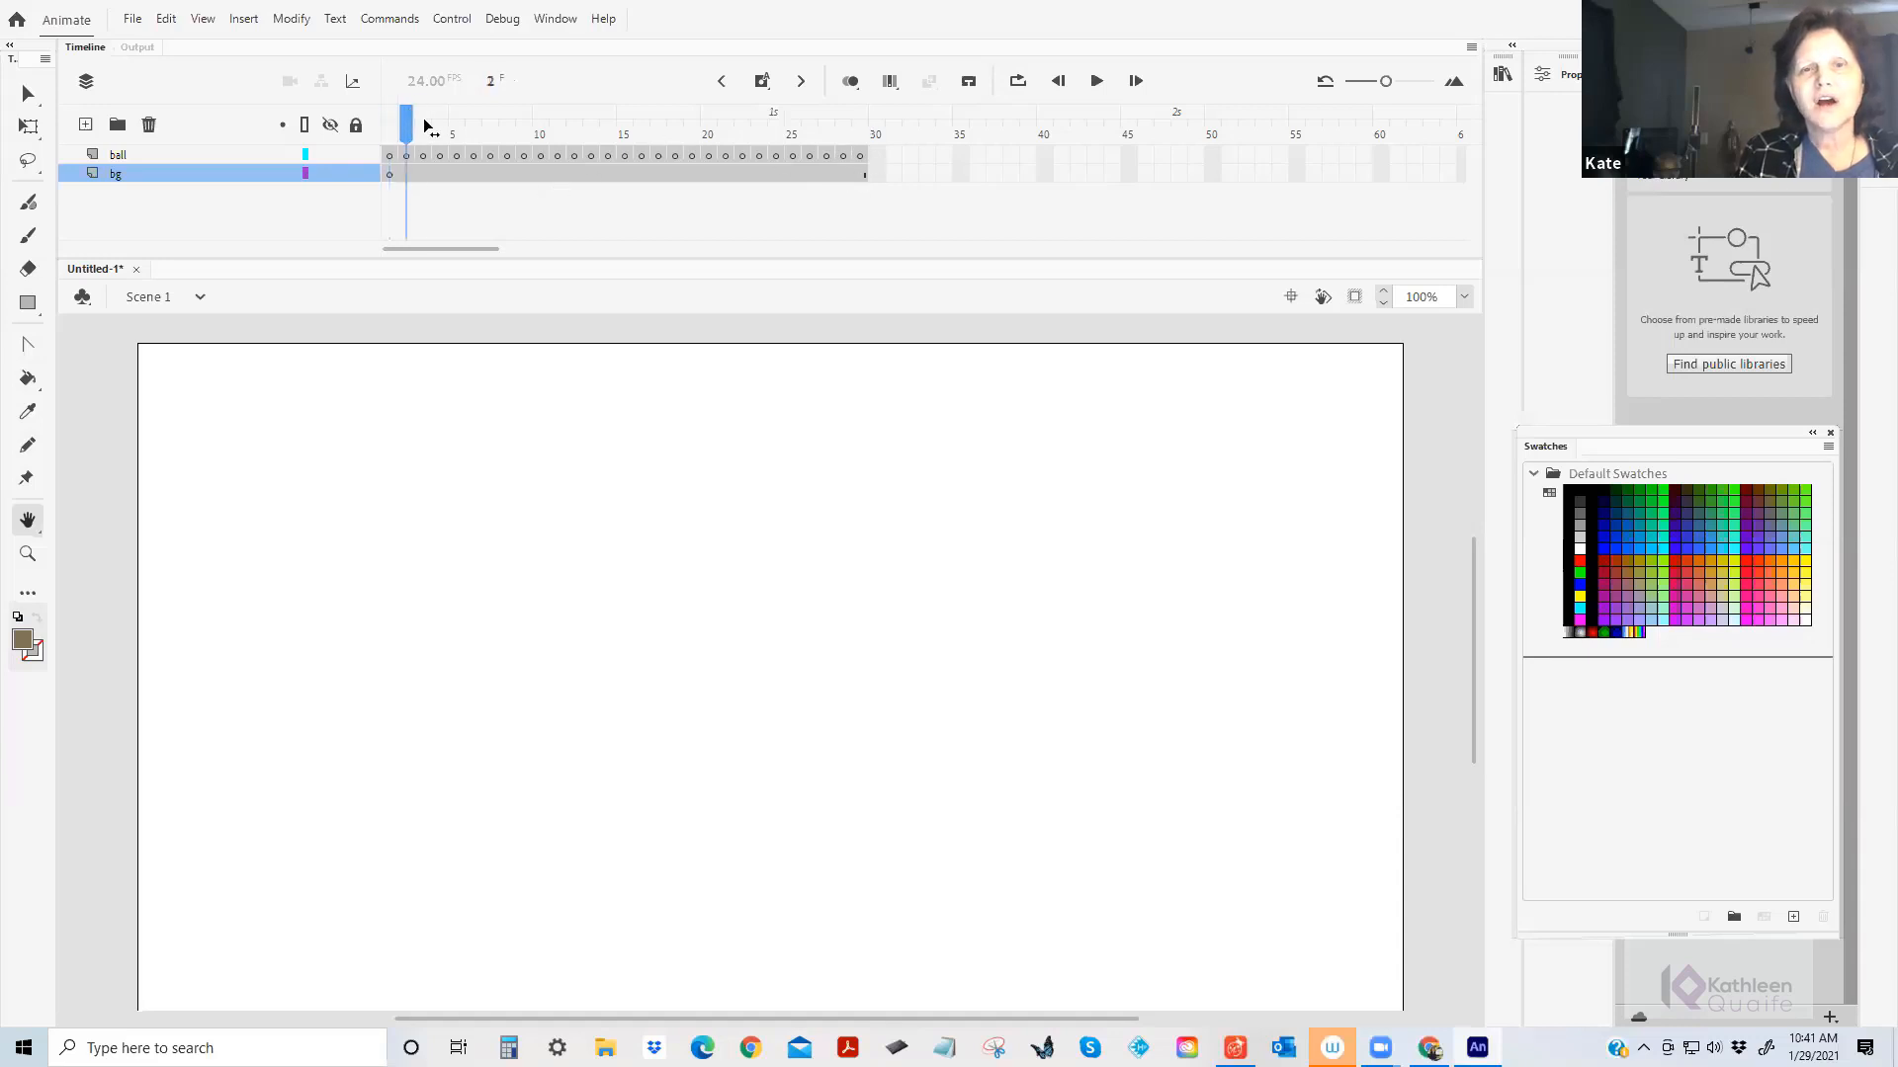
left_click_drag(428, 125, 341, 220)
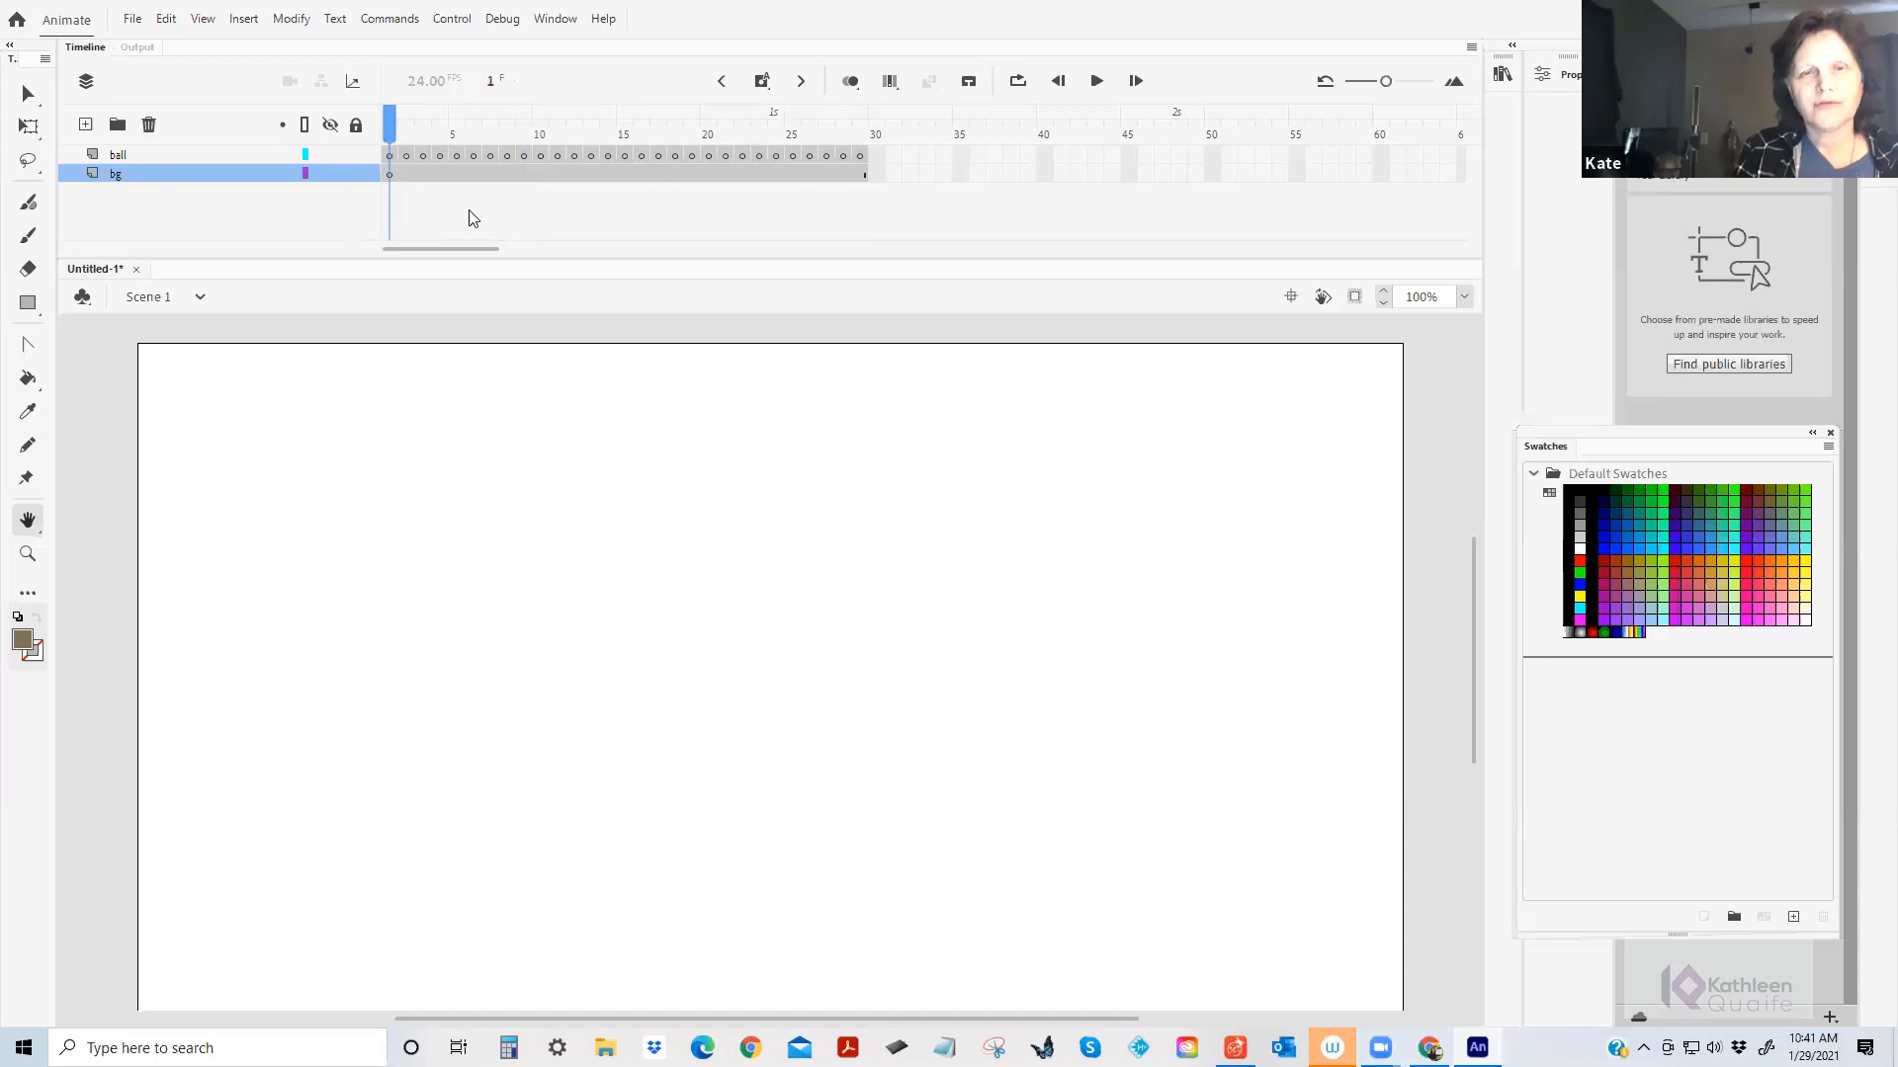
Activate the brush for painting on the bg layer and lock the ball layer.
left_click(28, 553)
left_click(235, 547)
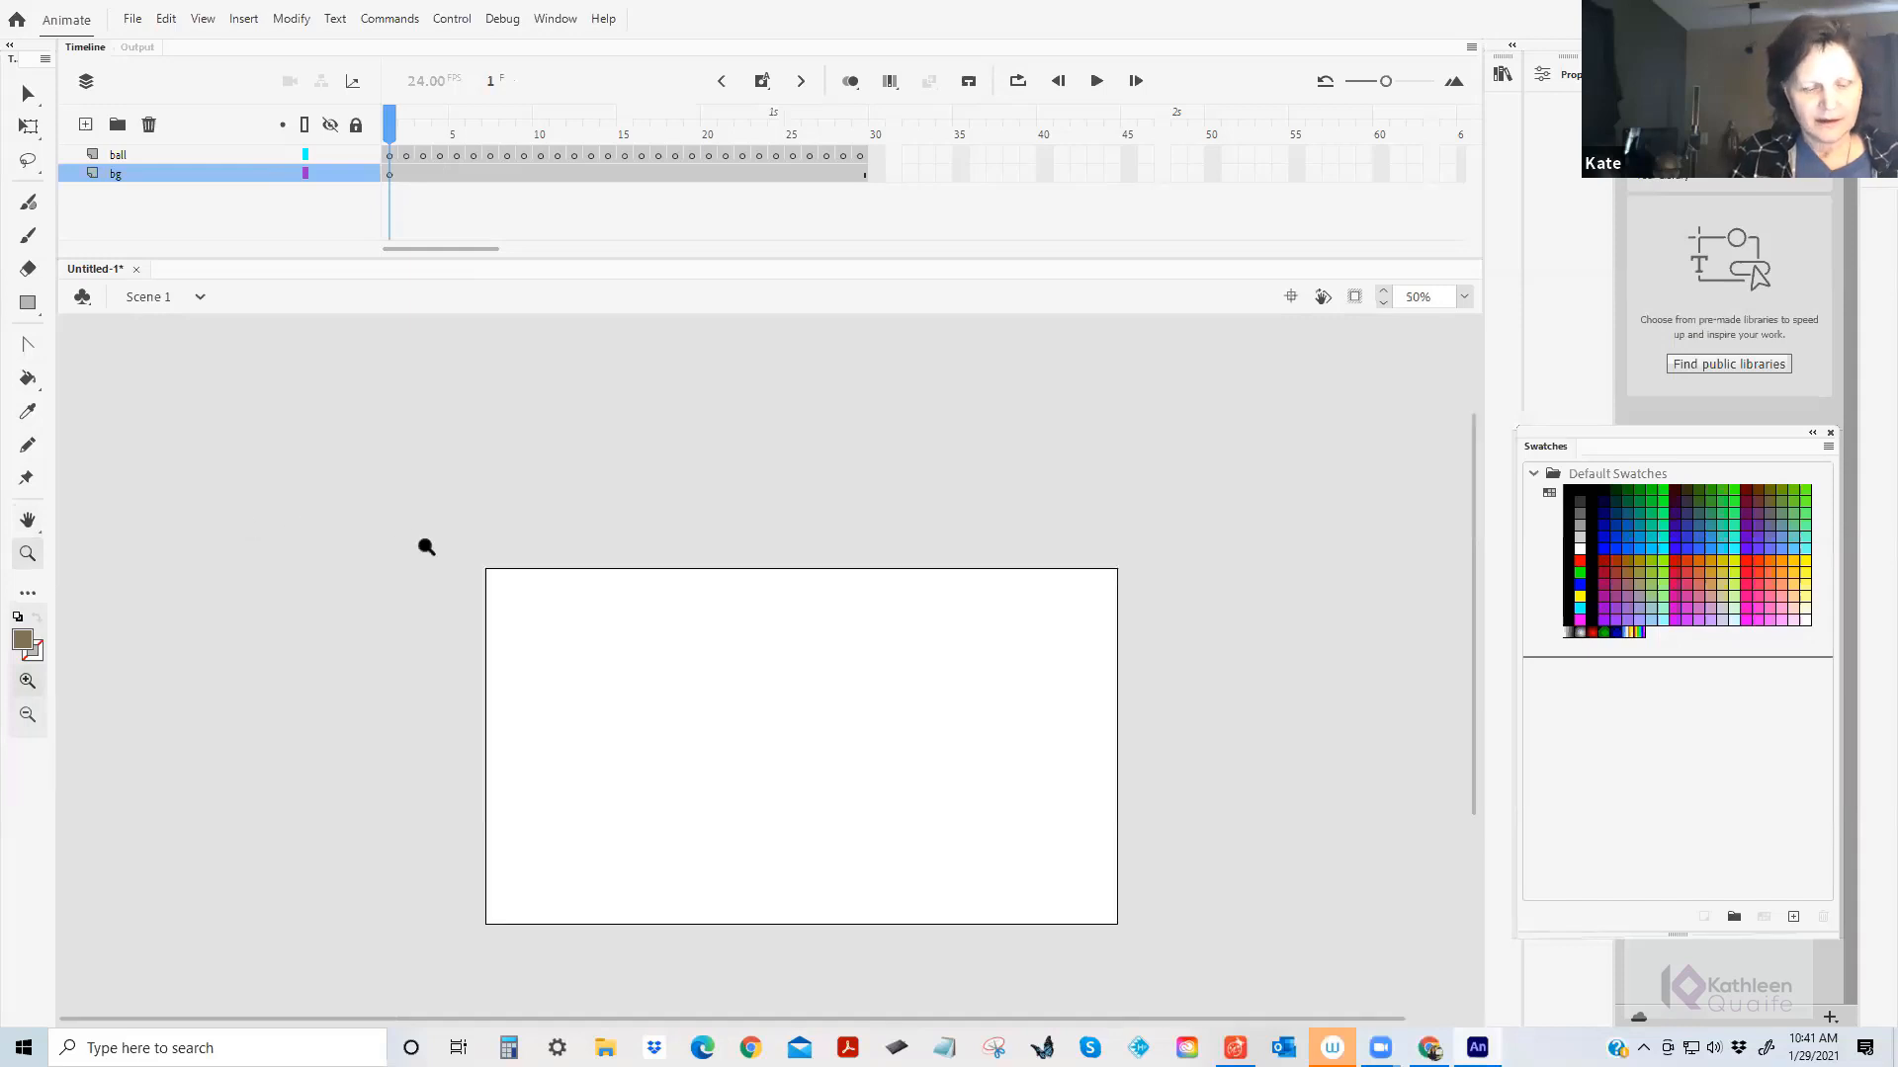
left_click_drag(442, 555, 46, 395)
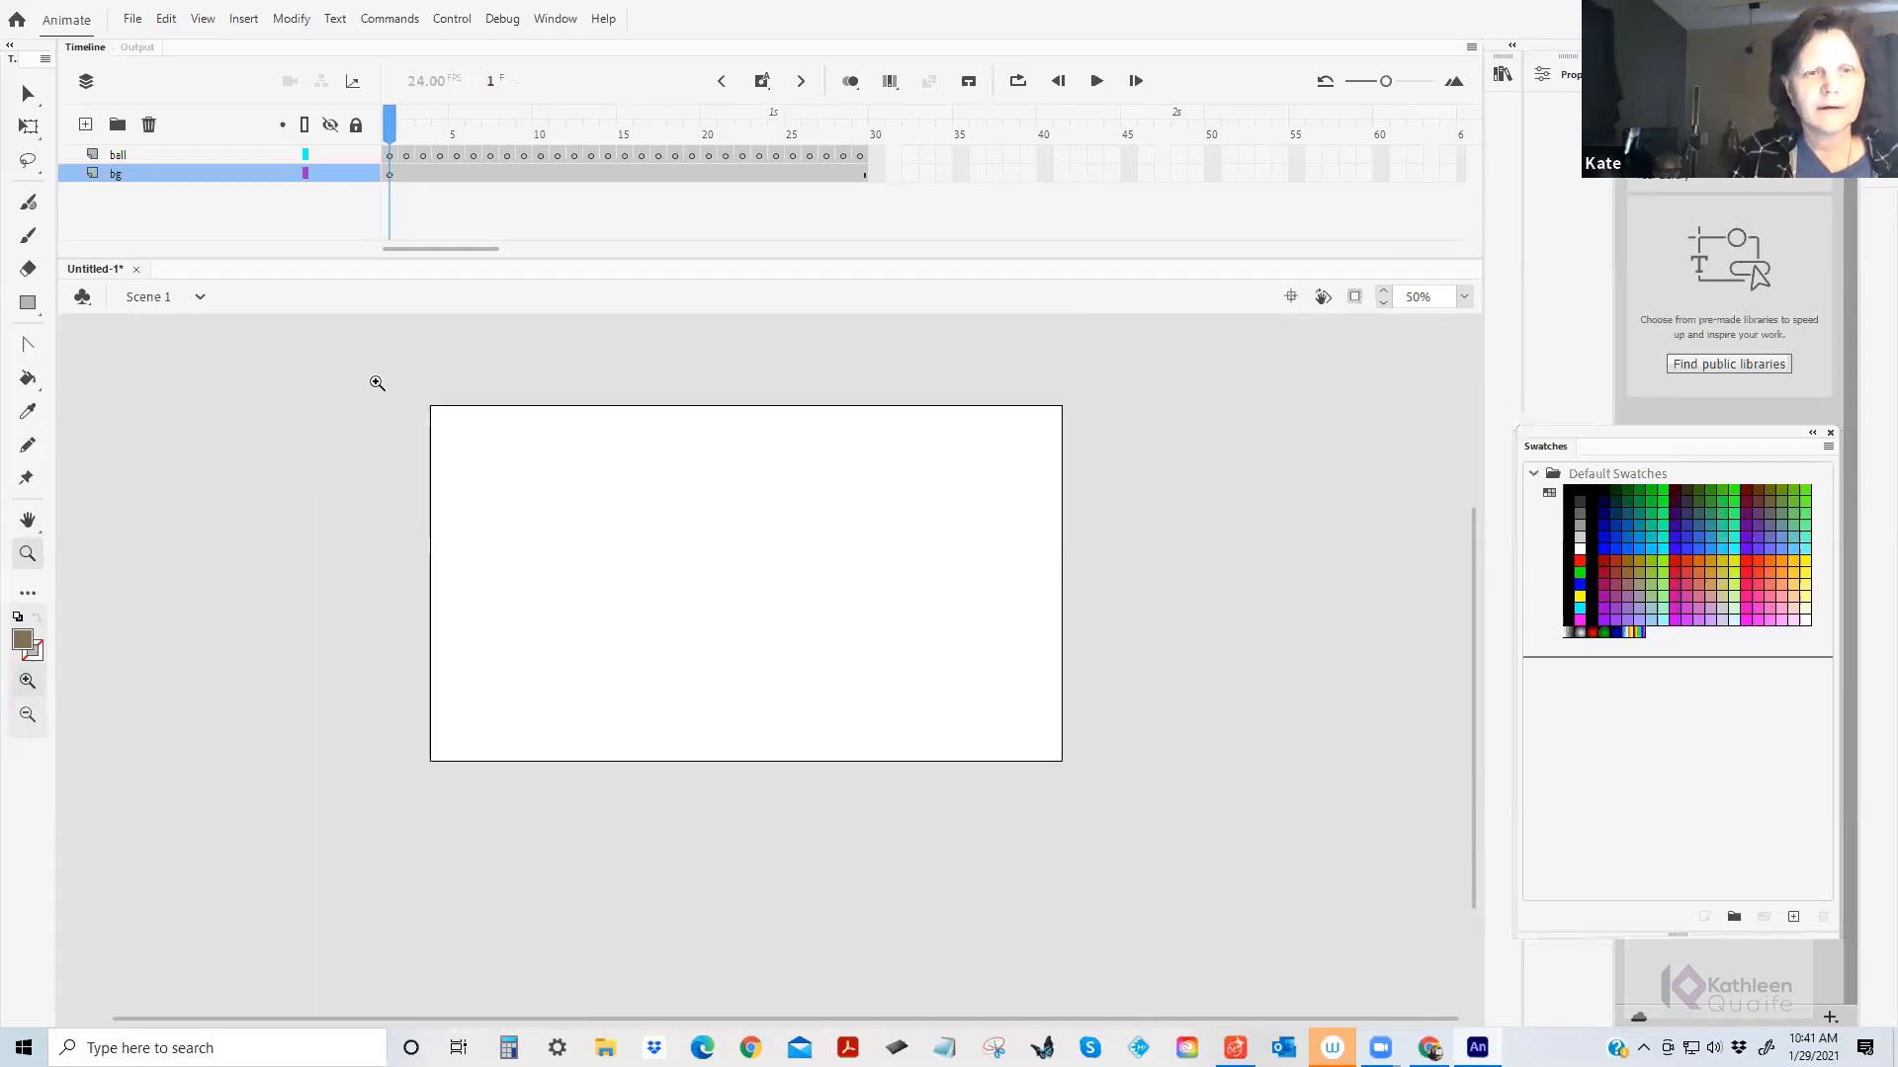
left_click_drag(387, 377, 1127, 813)
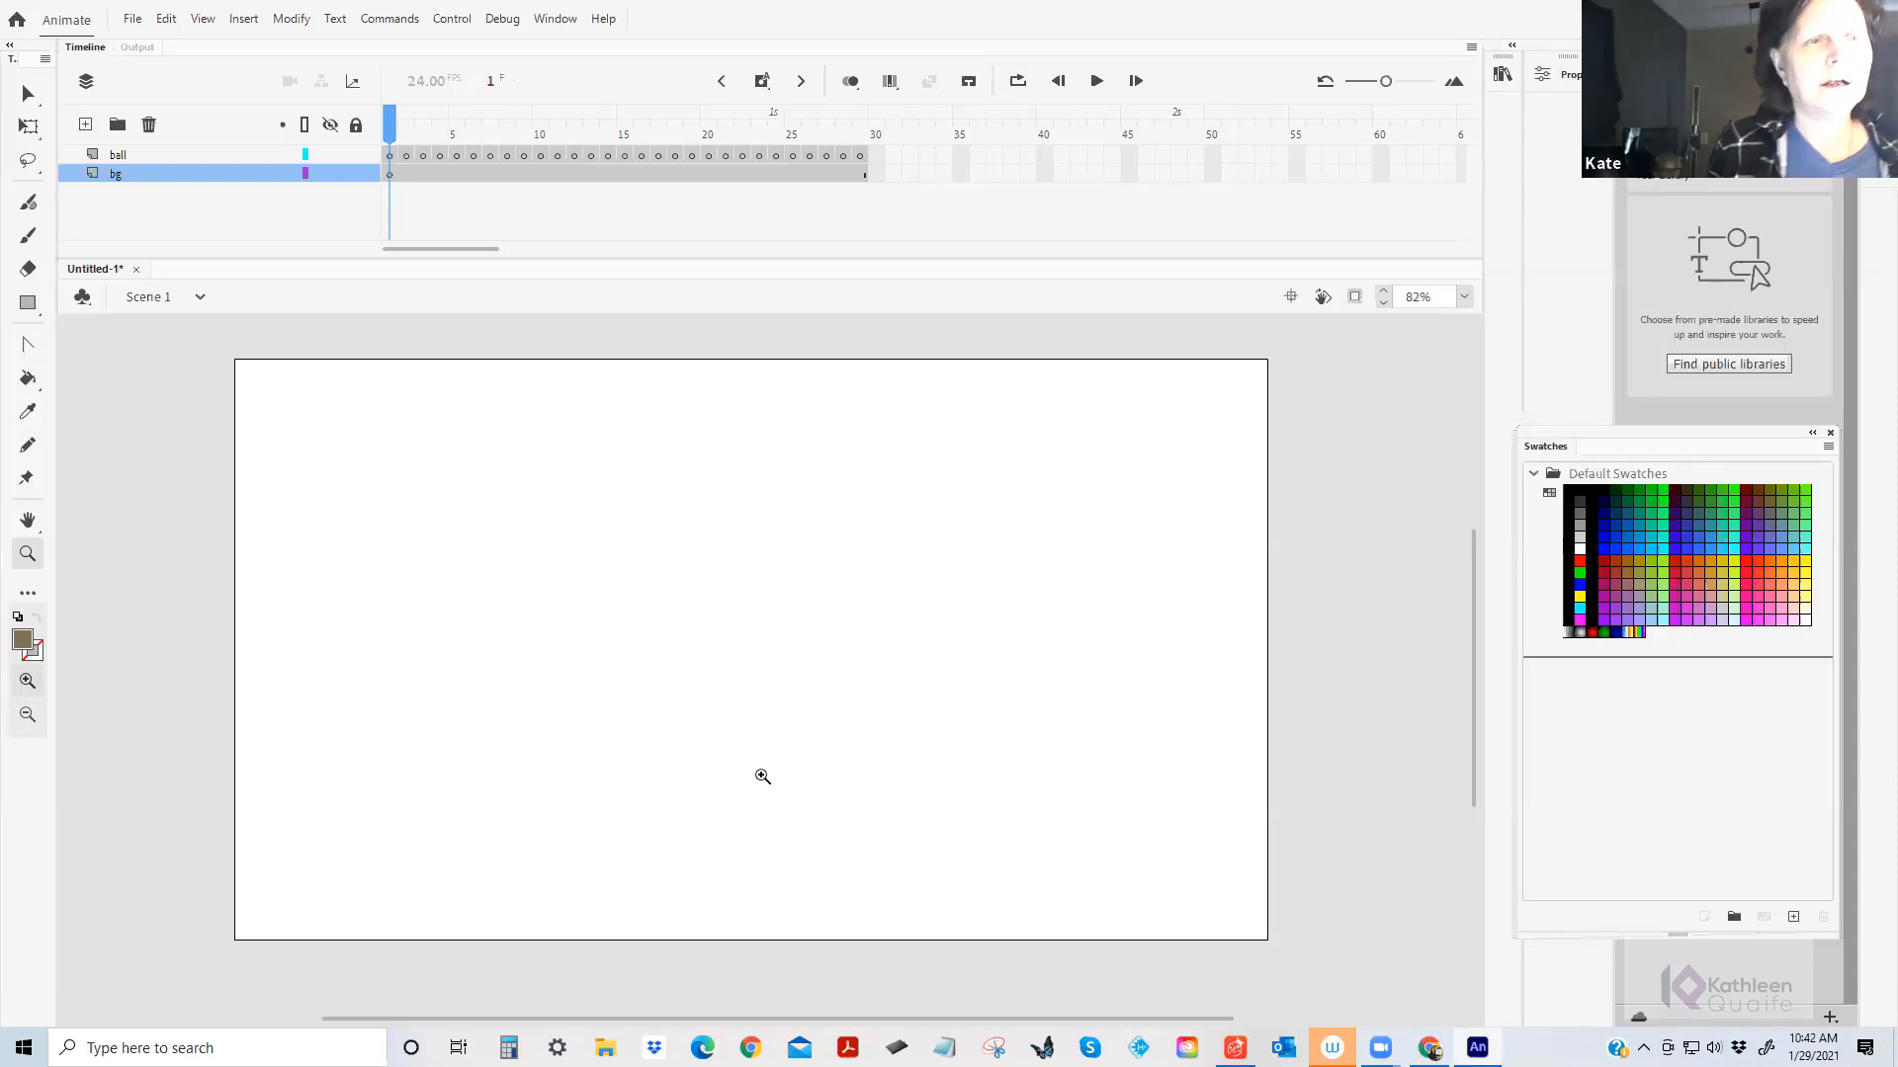
left_click(30, 238)
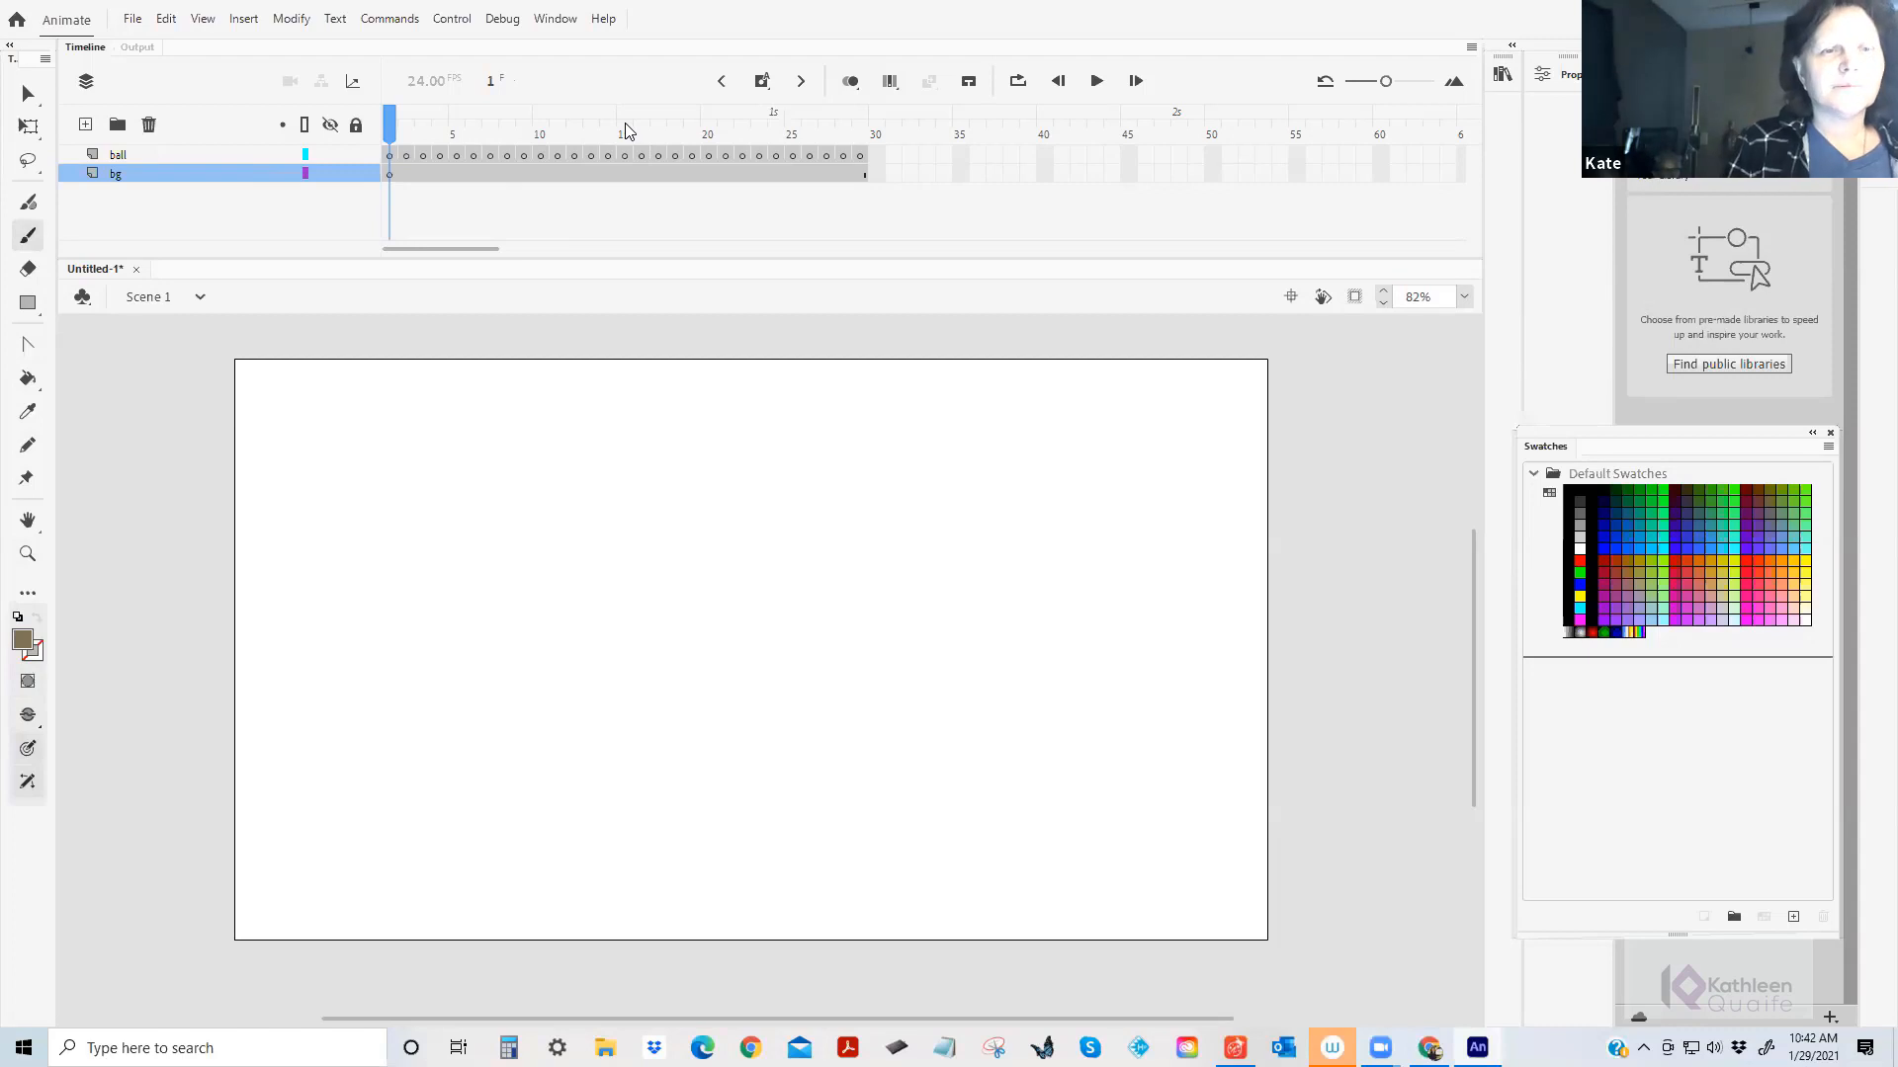
left_click(354, 154)
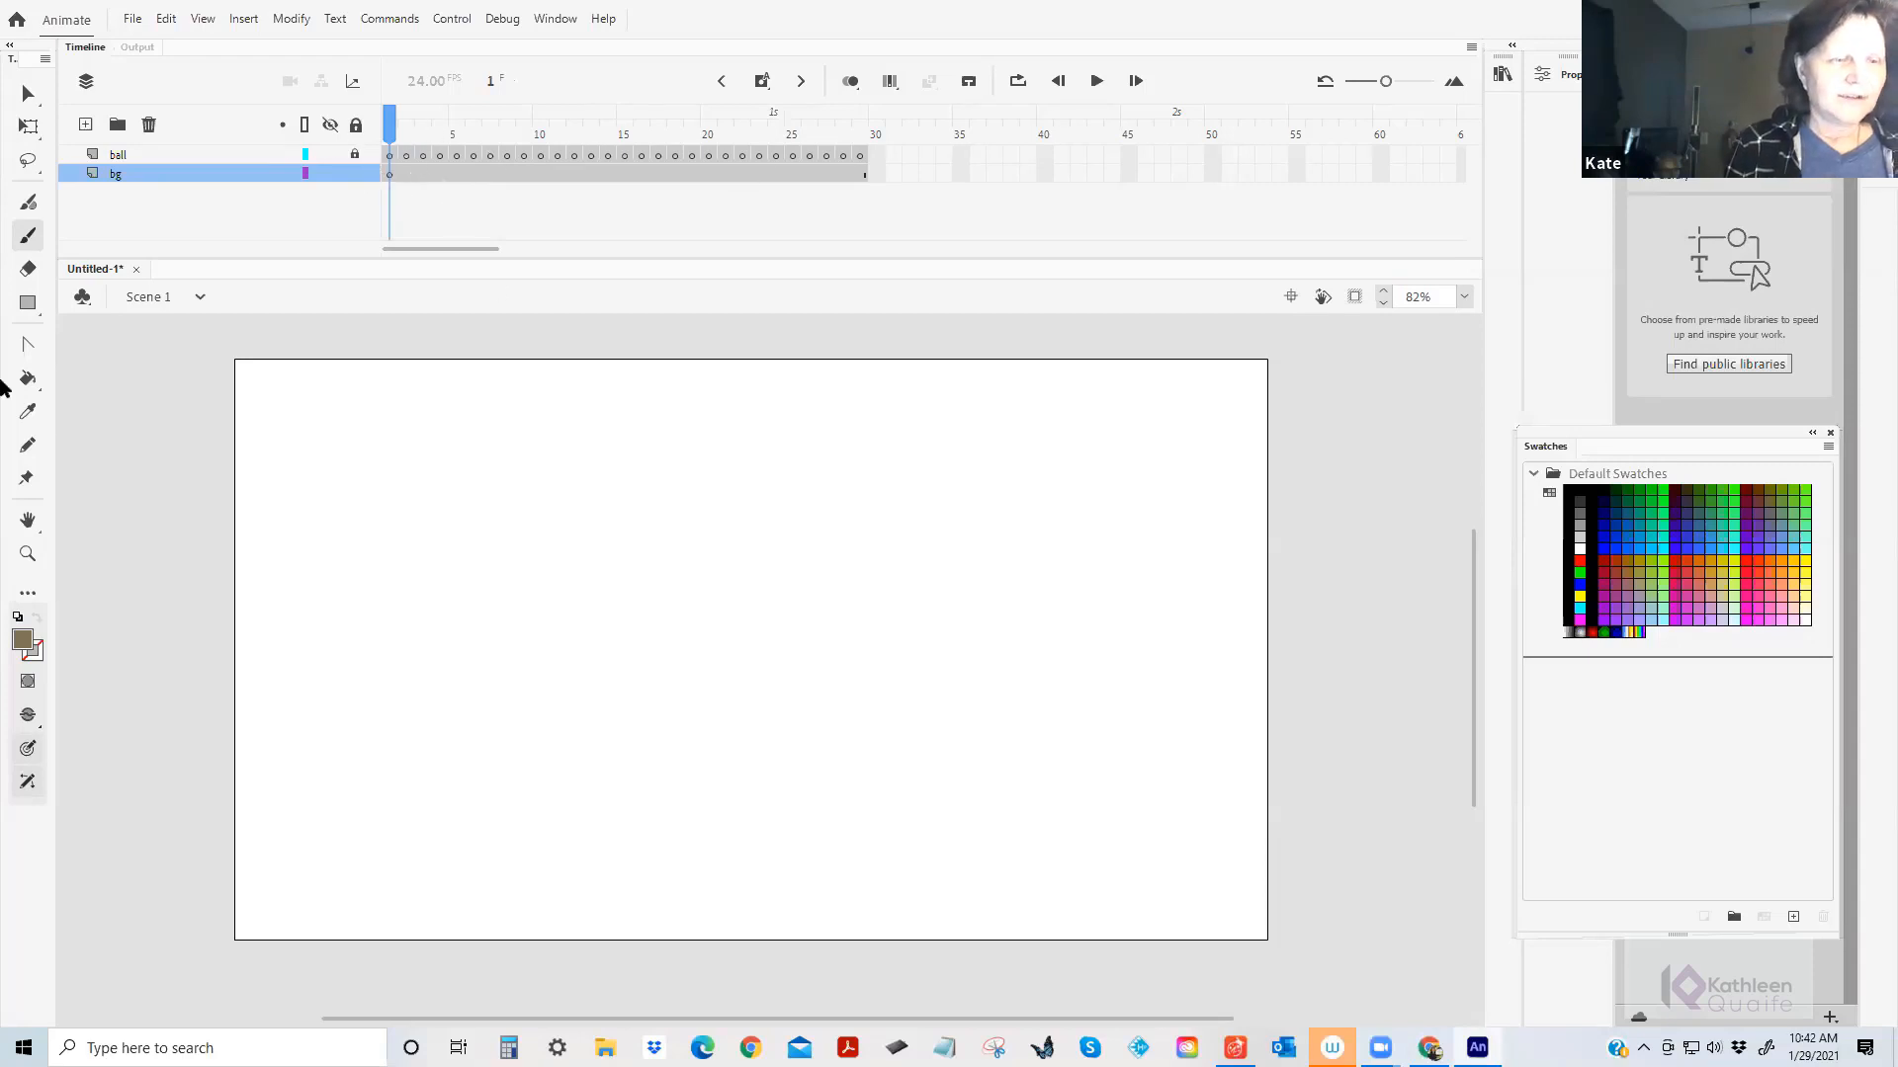
Examine the brush's paint mode options, keeping Paint Normal.
left_click(35, 652)
left_click(37, 657)
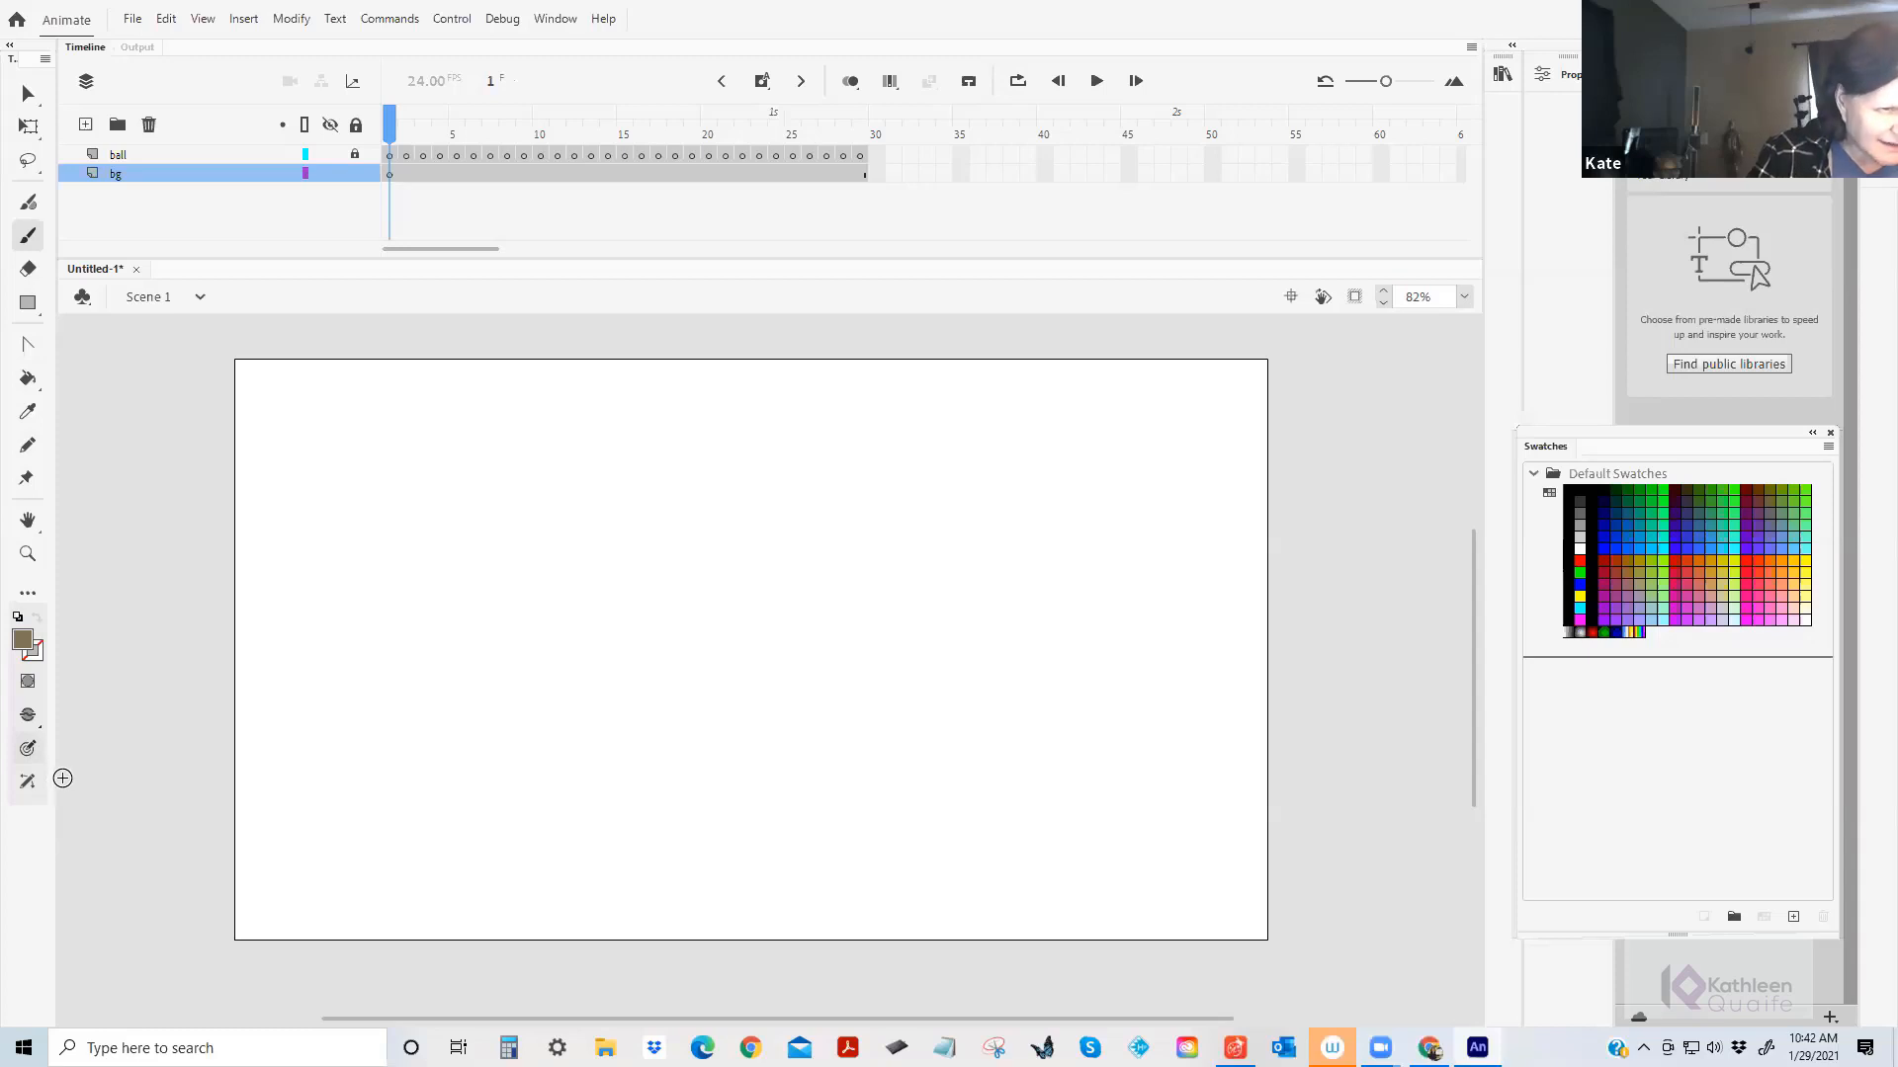
left_click(36, 720)
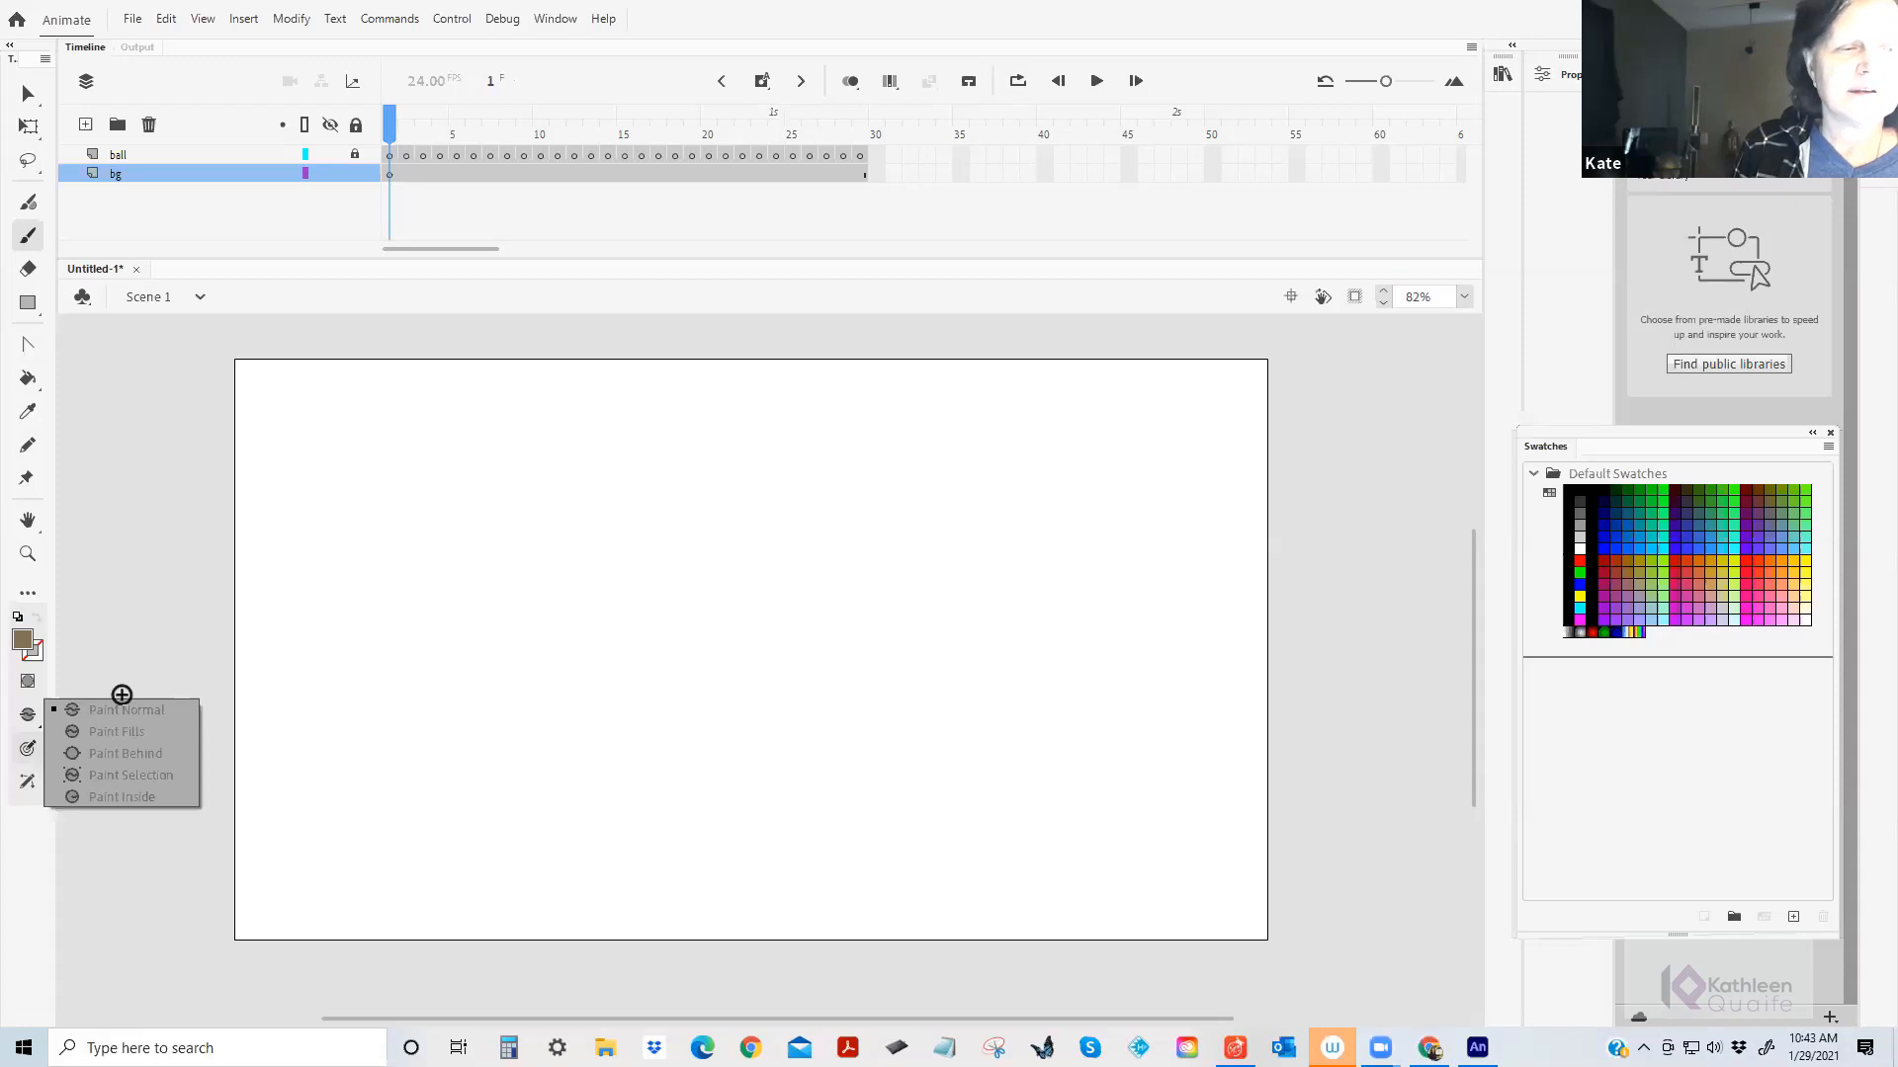
left_click(125, 640)
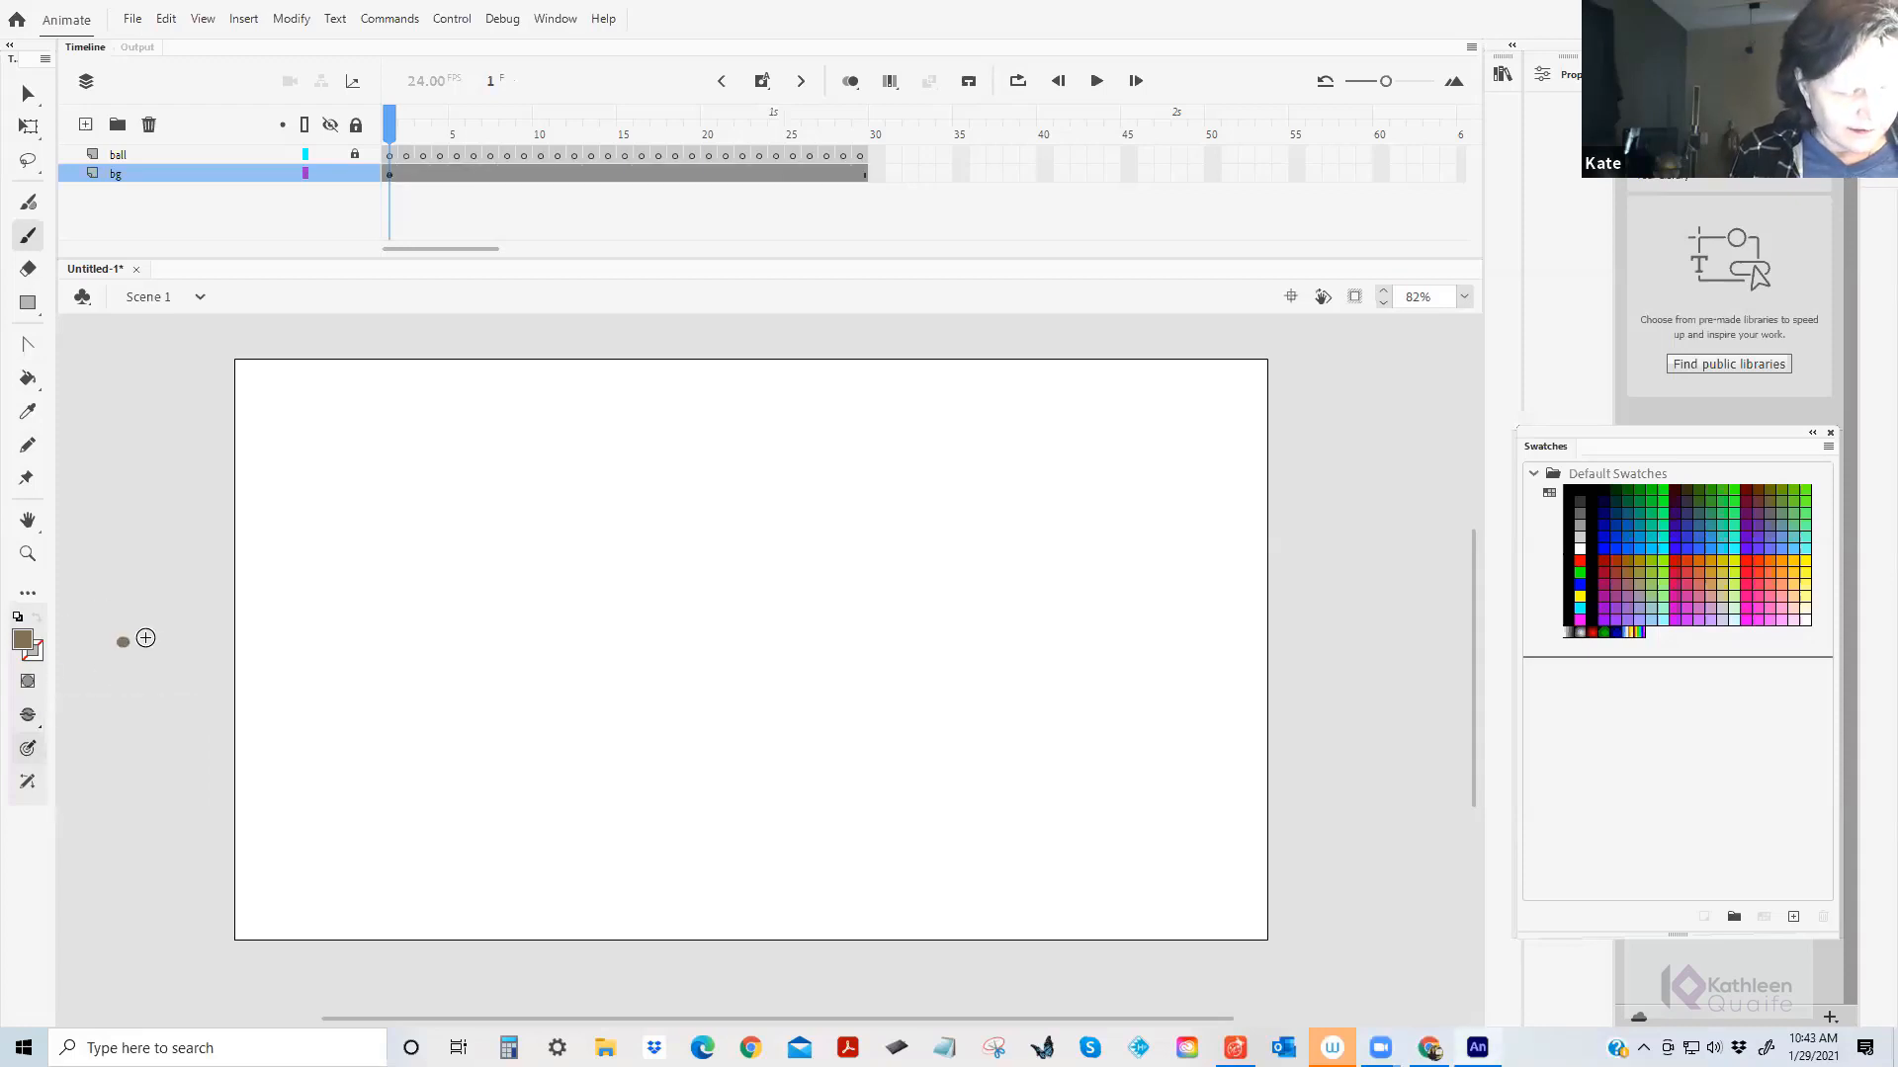
Undo the test brush mark on the bg layer and set the fill color to dark navy.
key("ctrl+z")
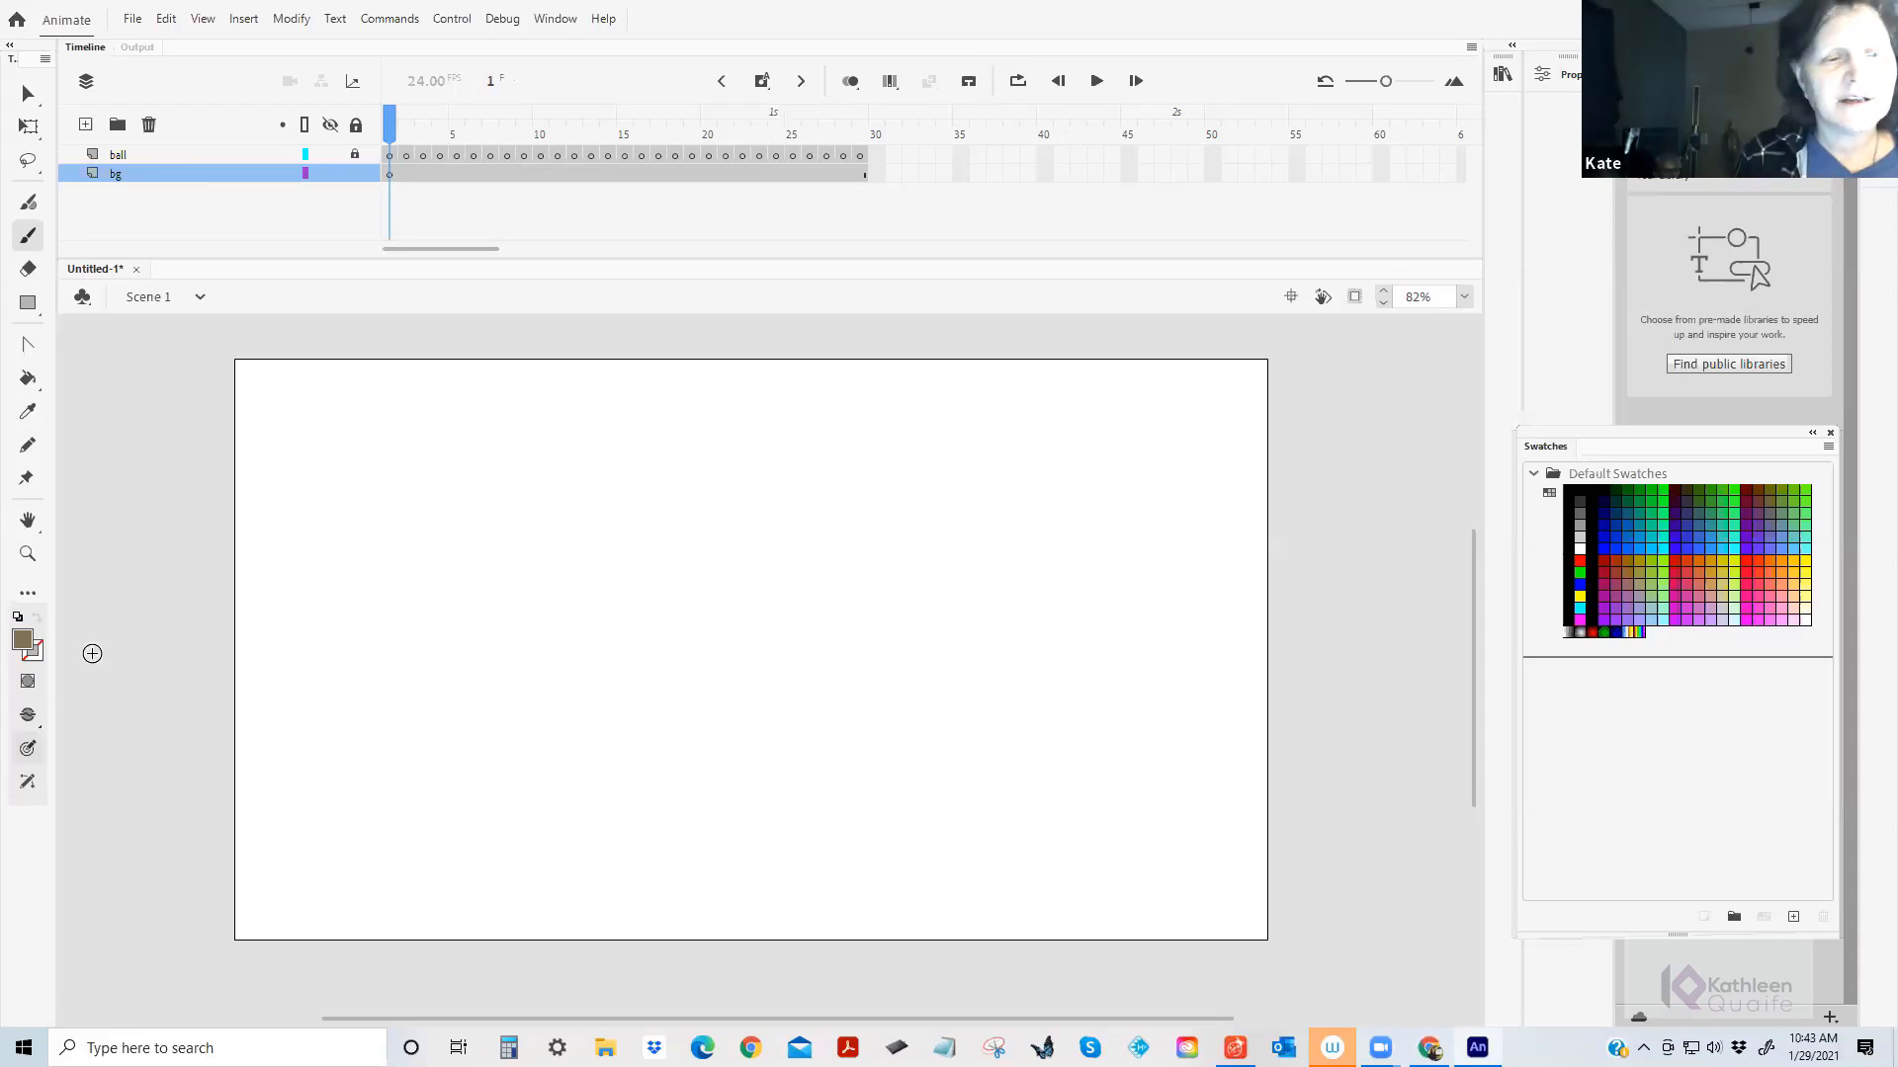
left_click(28, 644)
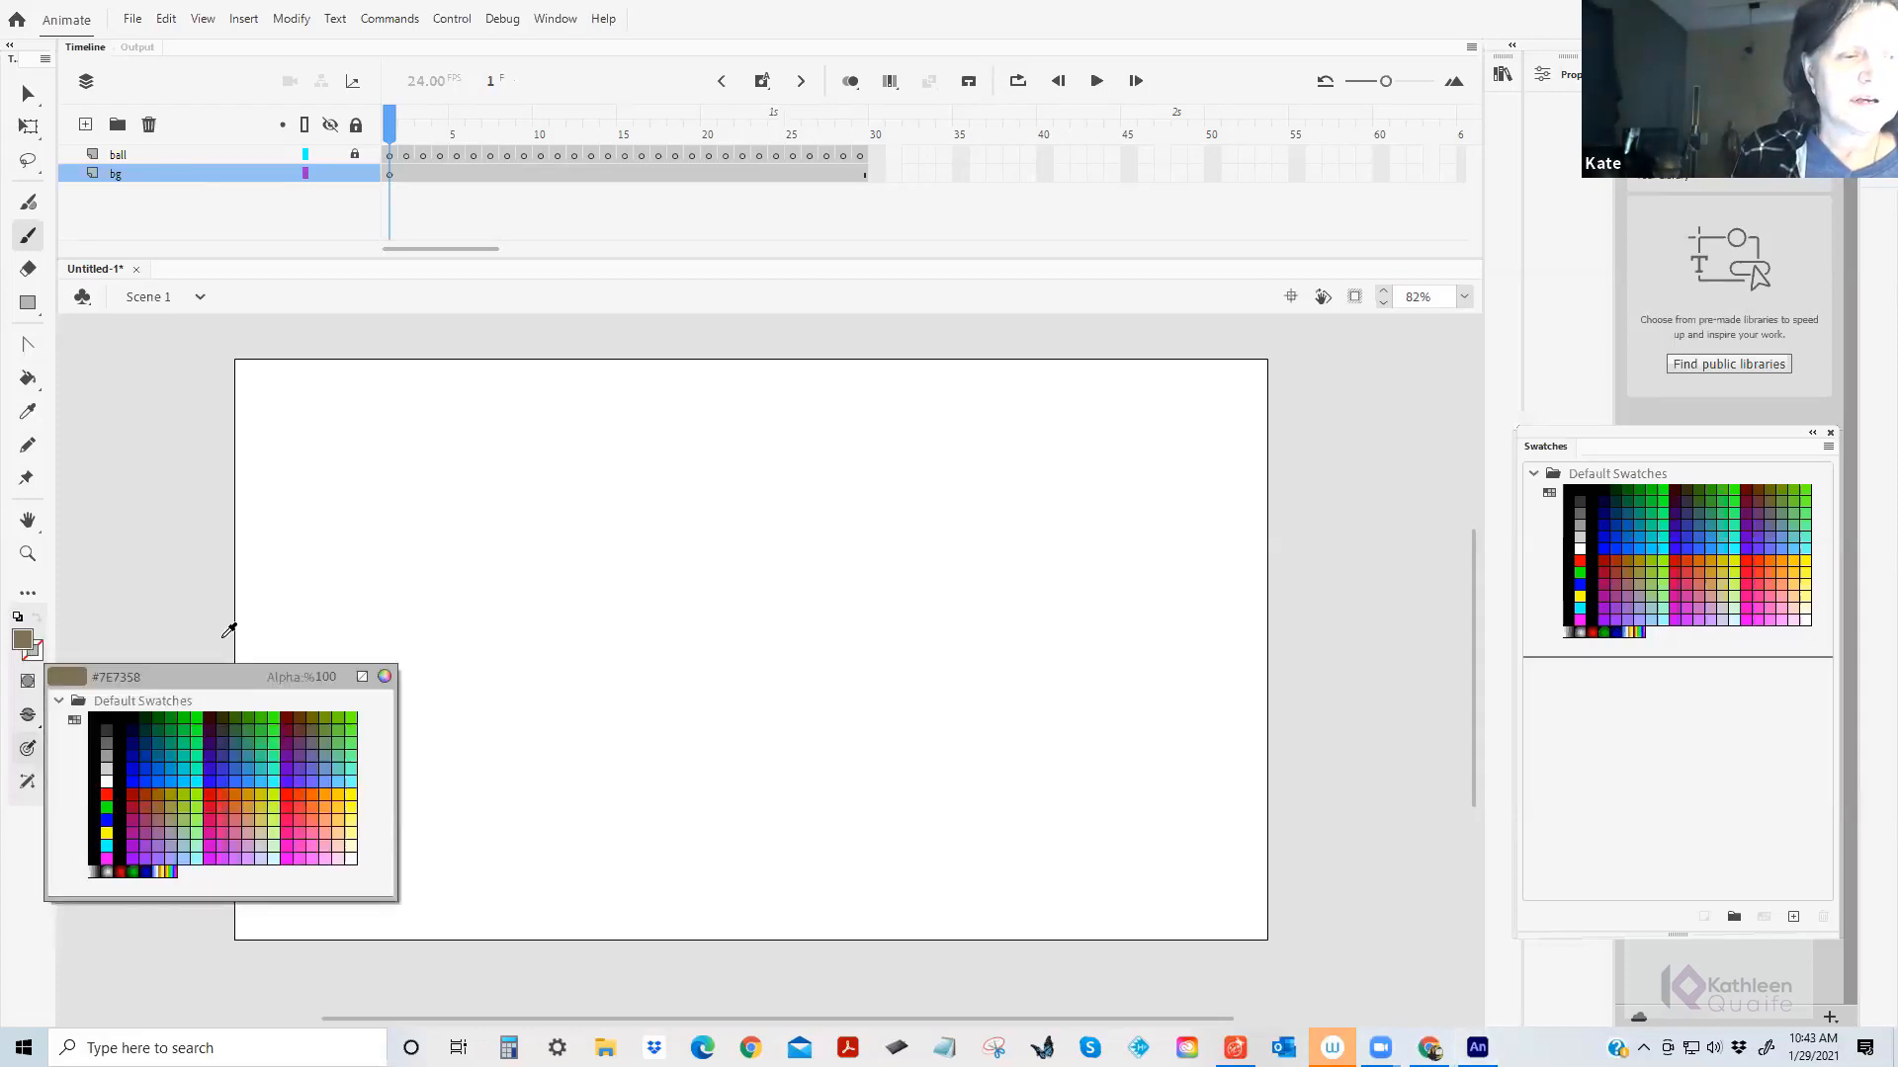
left_click(132, 728)
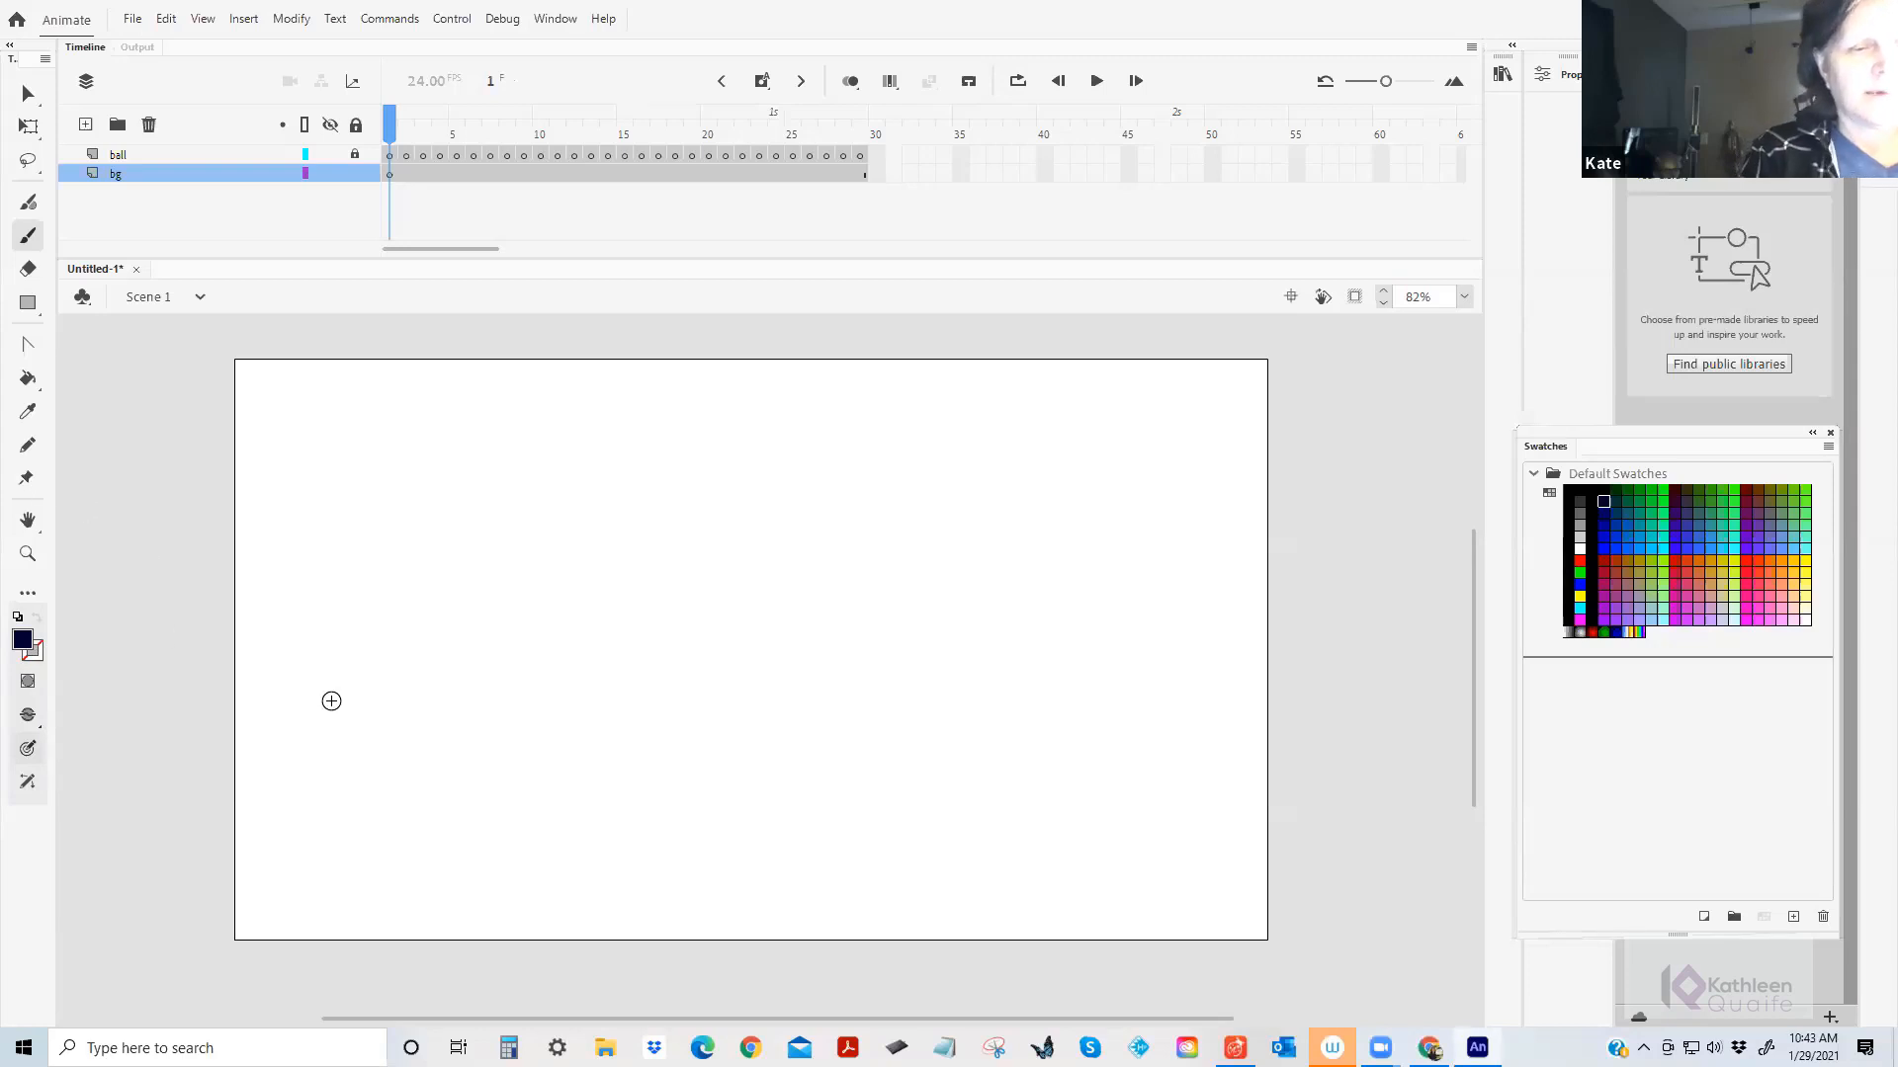
Paint long wavy hill lines across the middle of the stage on the bg layer.
mouse_move(249, 692)
left_mouse_down()
mouse_move(419, 639)
mouse_move(551, 653)
left_mouse_up()
mouse_move(299, 664)
left_mouse_down()
mouse_move(373, 629)
mouse_move(770, 707)
mouse_move(687, 709)
mouse_move(868, 712)
left_mouse_up()
left_click_drag(781, 724, 976, 712)
mouse_move(598, 762)
left_mouse_down()
mouse_move(1070, 719)
mouse_move(1227, 745)
left_mouse_up()
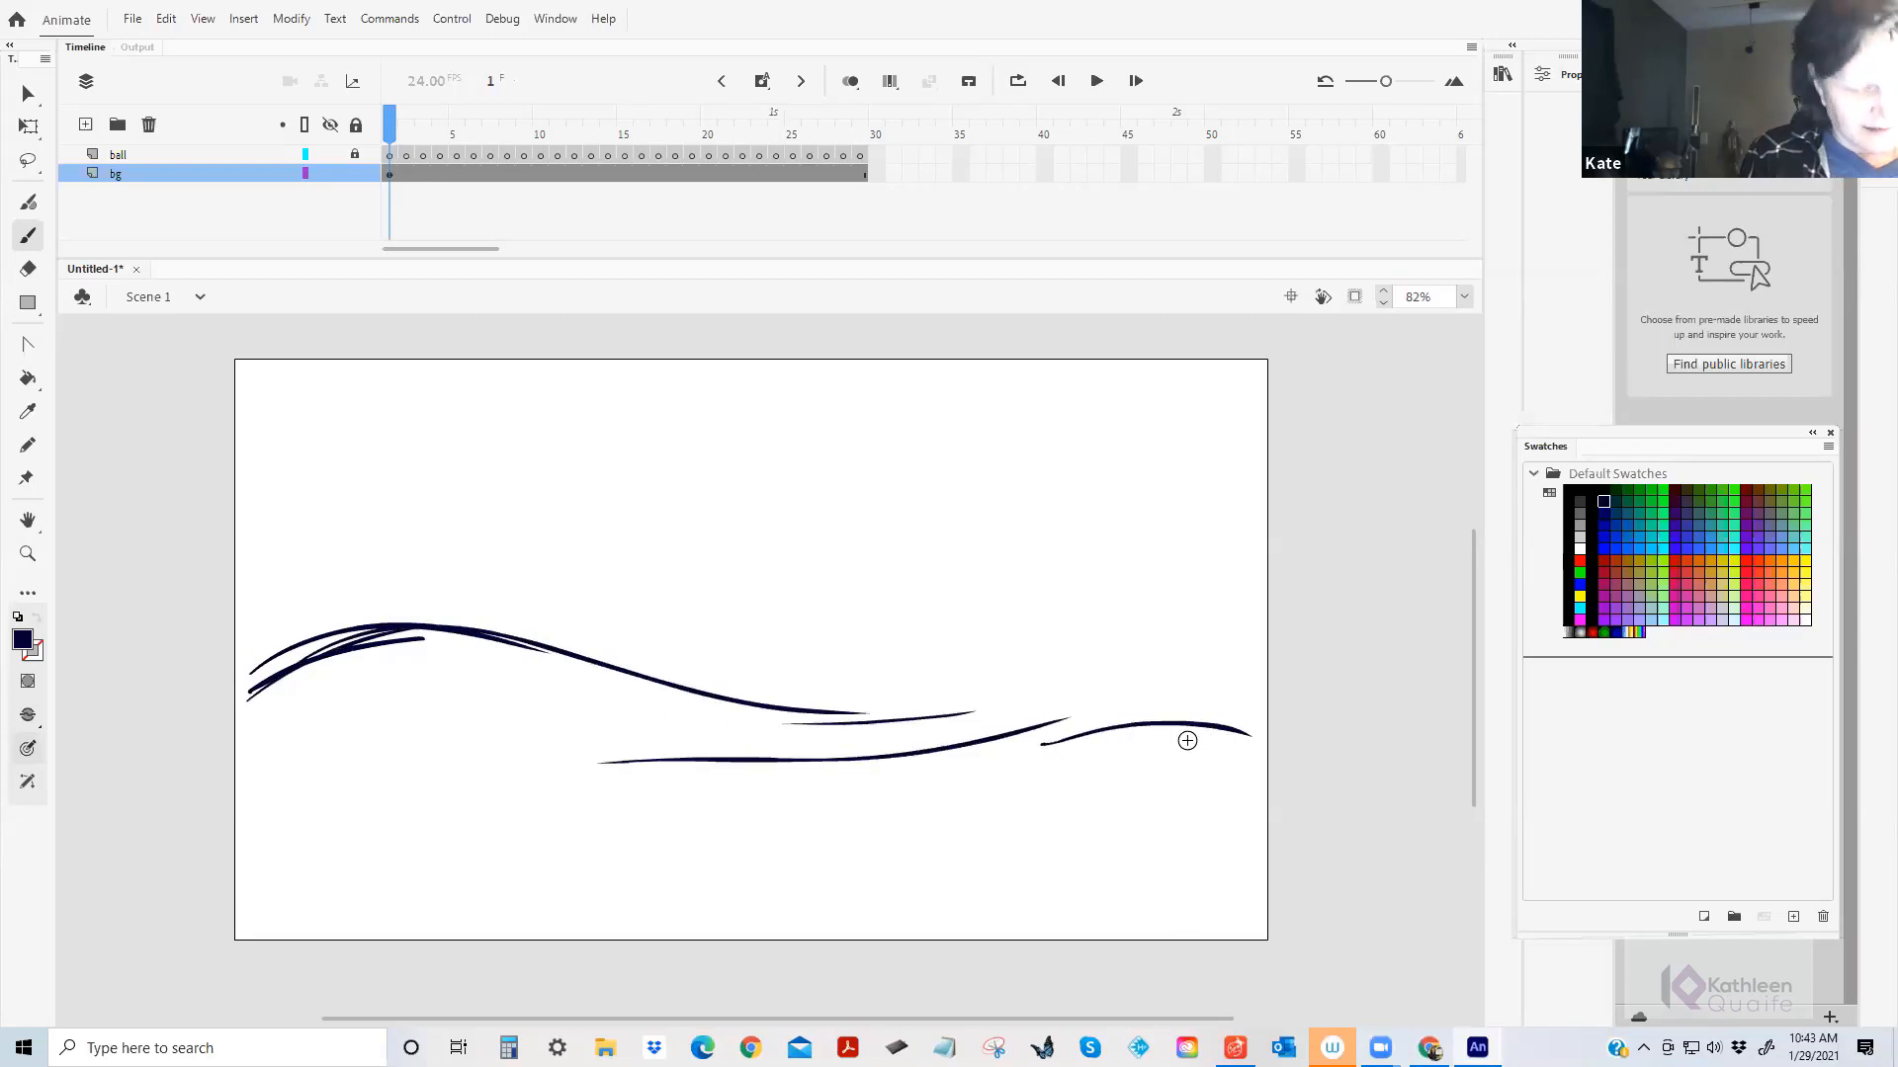
Undo the wavy hill brush strokes one after another.
key("ctrl+z")
key("ctrl+z")
key("ctrl+z")
key("ctrl+z")
key("ctrl+z")
key("ctrl+z")
key("ctrl+z")
key("ctrl+z")
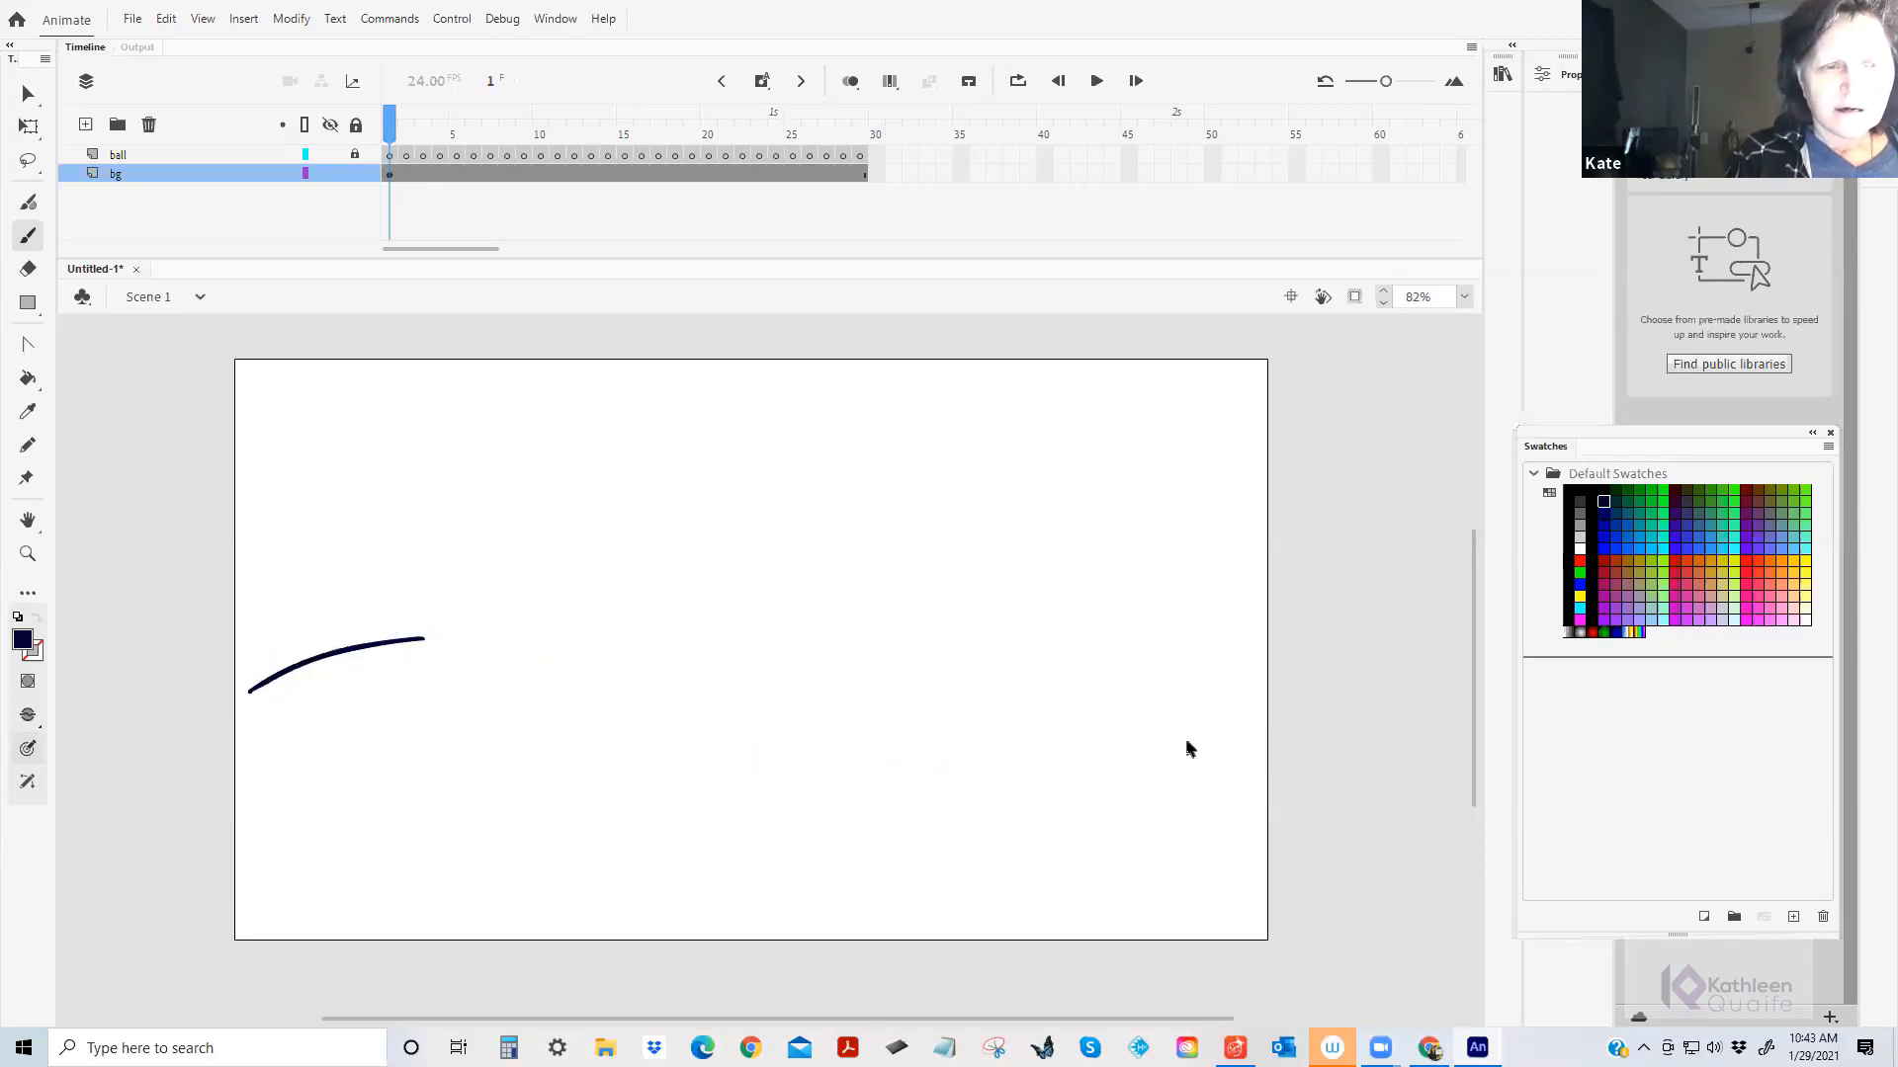
Test the brush's pressure response with short thick scribbles, a vertical line and light diagonal hatching on the stage.
mouse_move(683, 732)
left_mouse_down()
mouse_move(824, 676)
mouse_move(831, 727)
mouse_move(906, 750)
left_mouse_up()
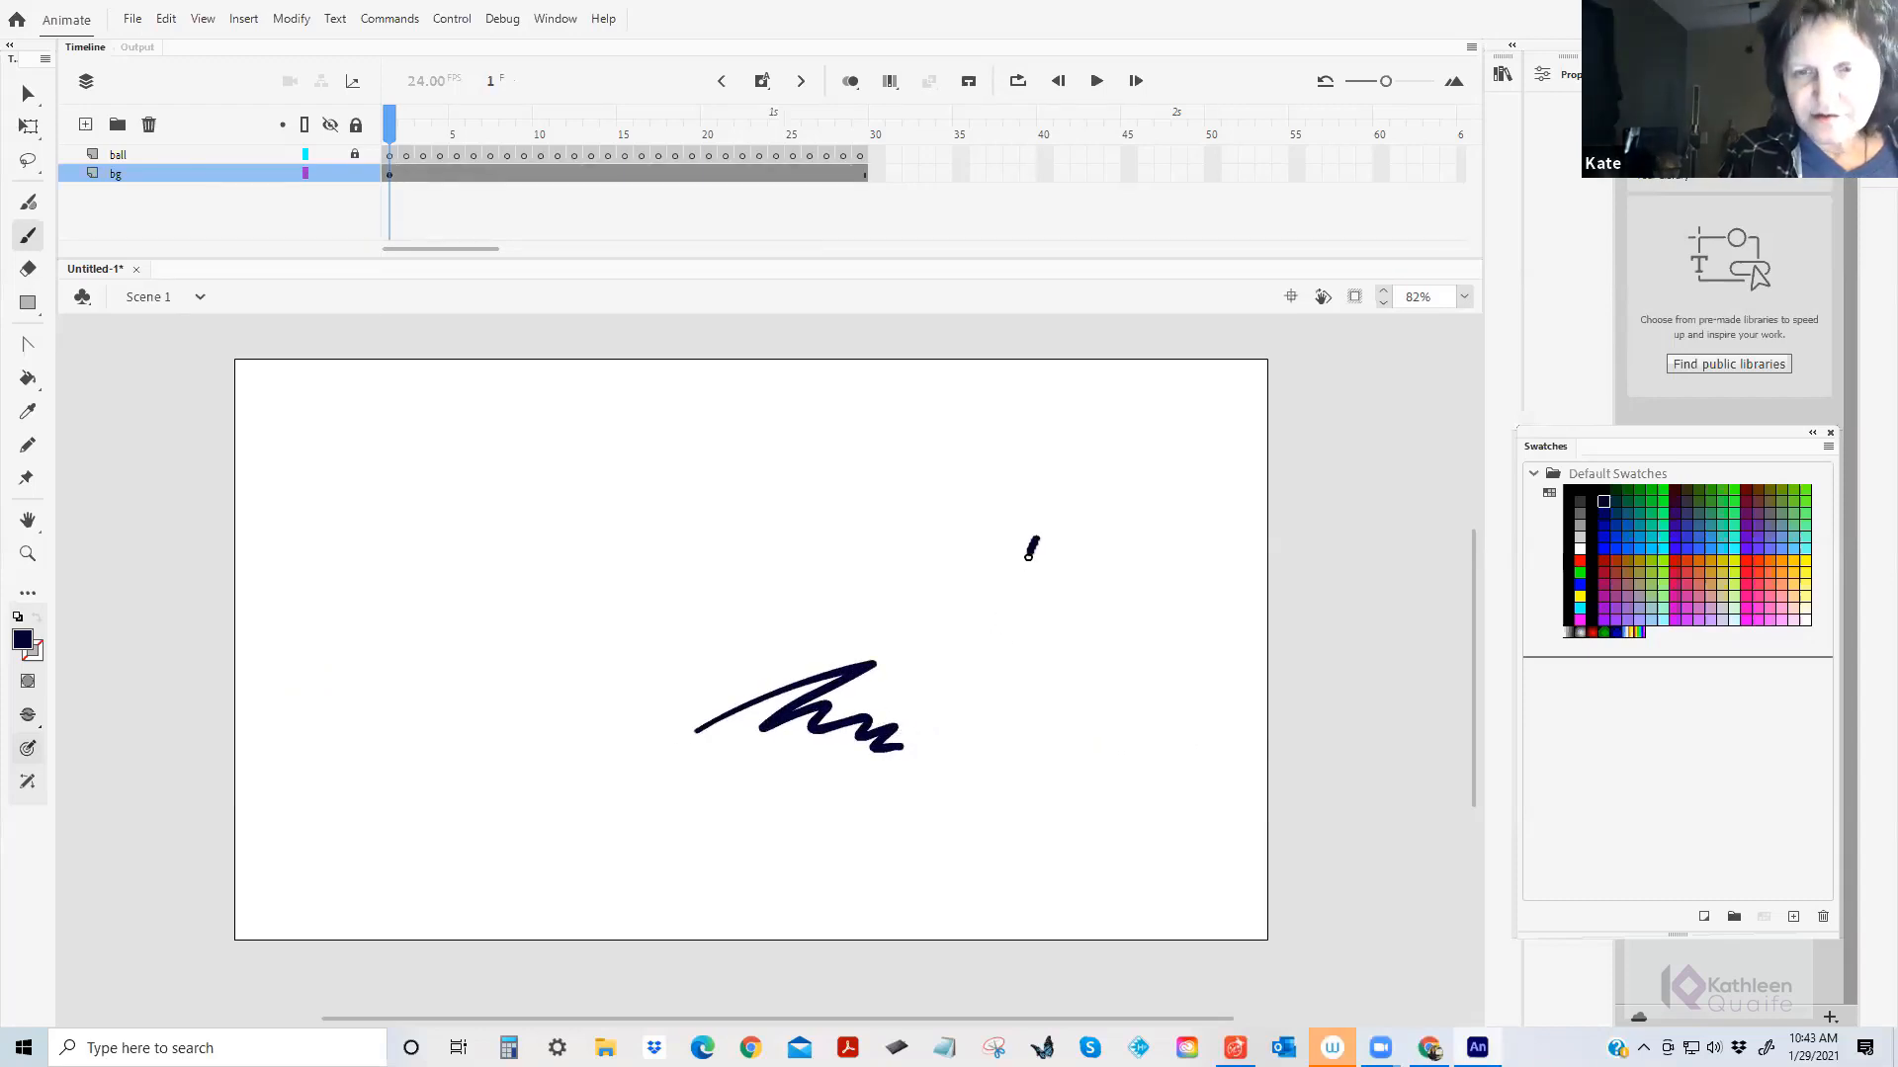
left_click_drag(1031, 549, 1048, 634)
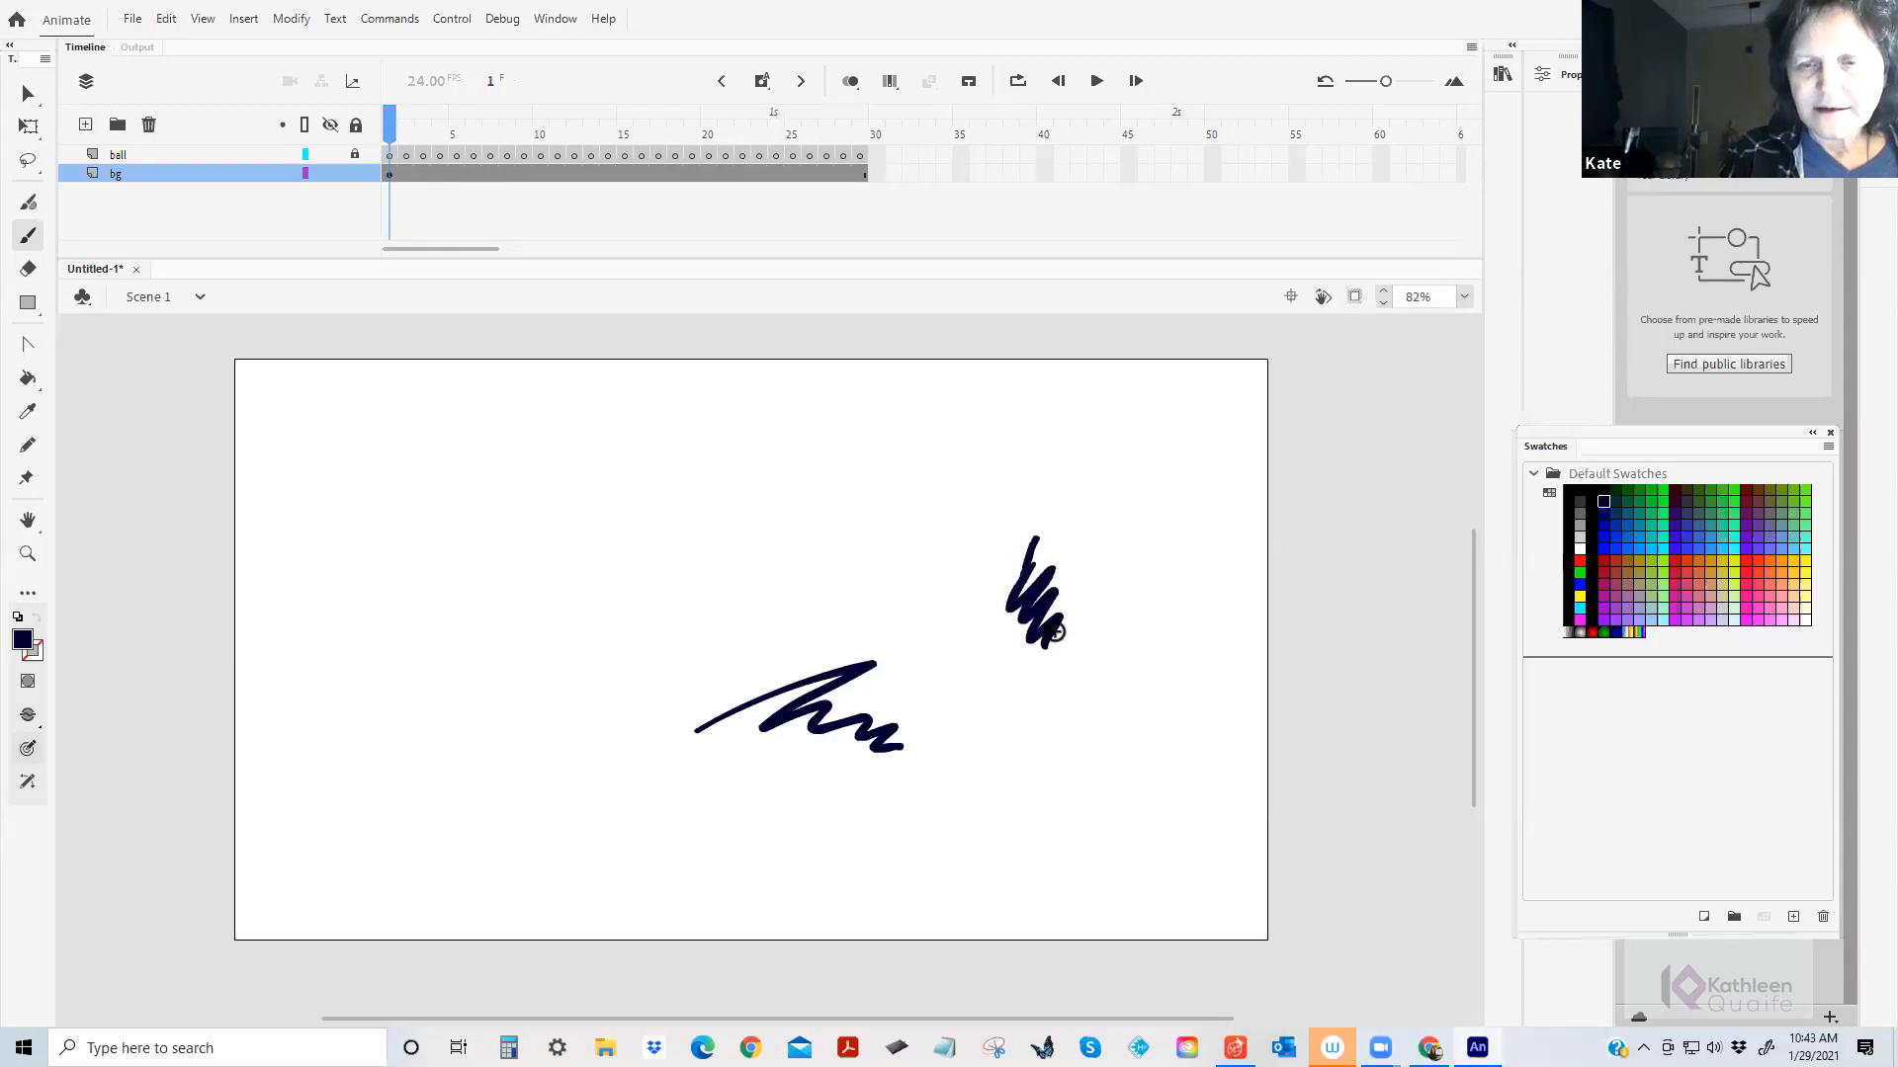
left_click_drag(974, 542, 951, 709)
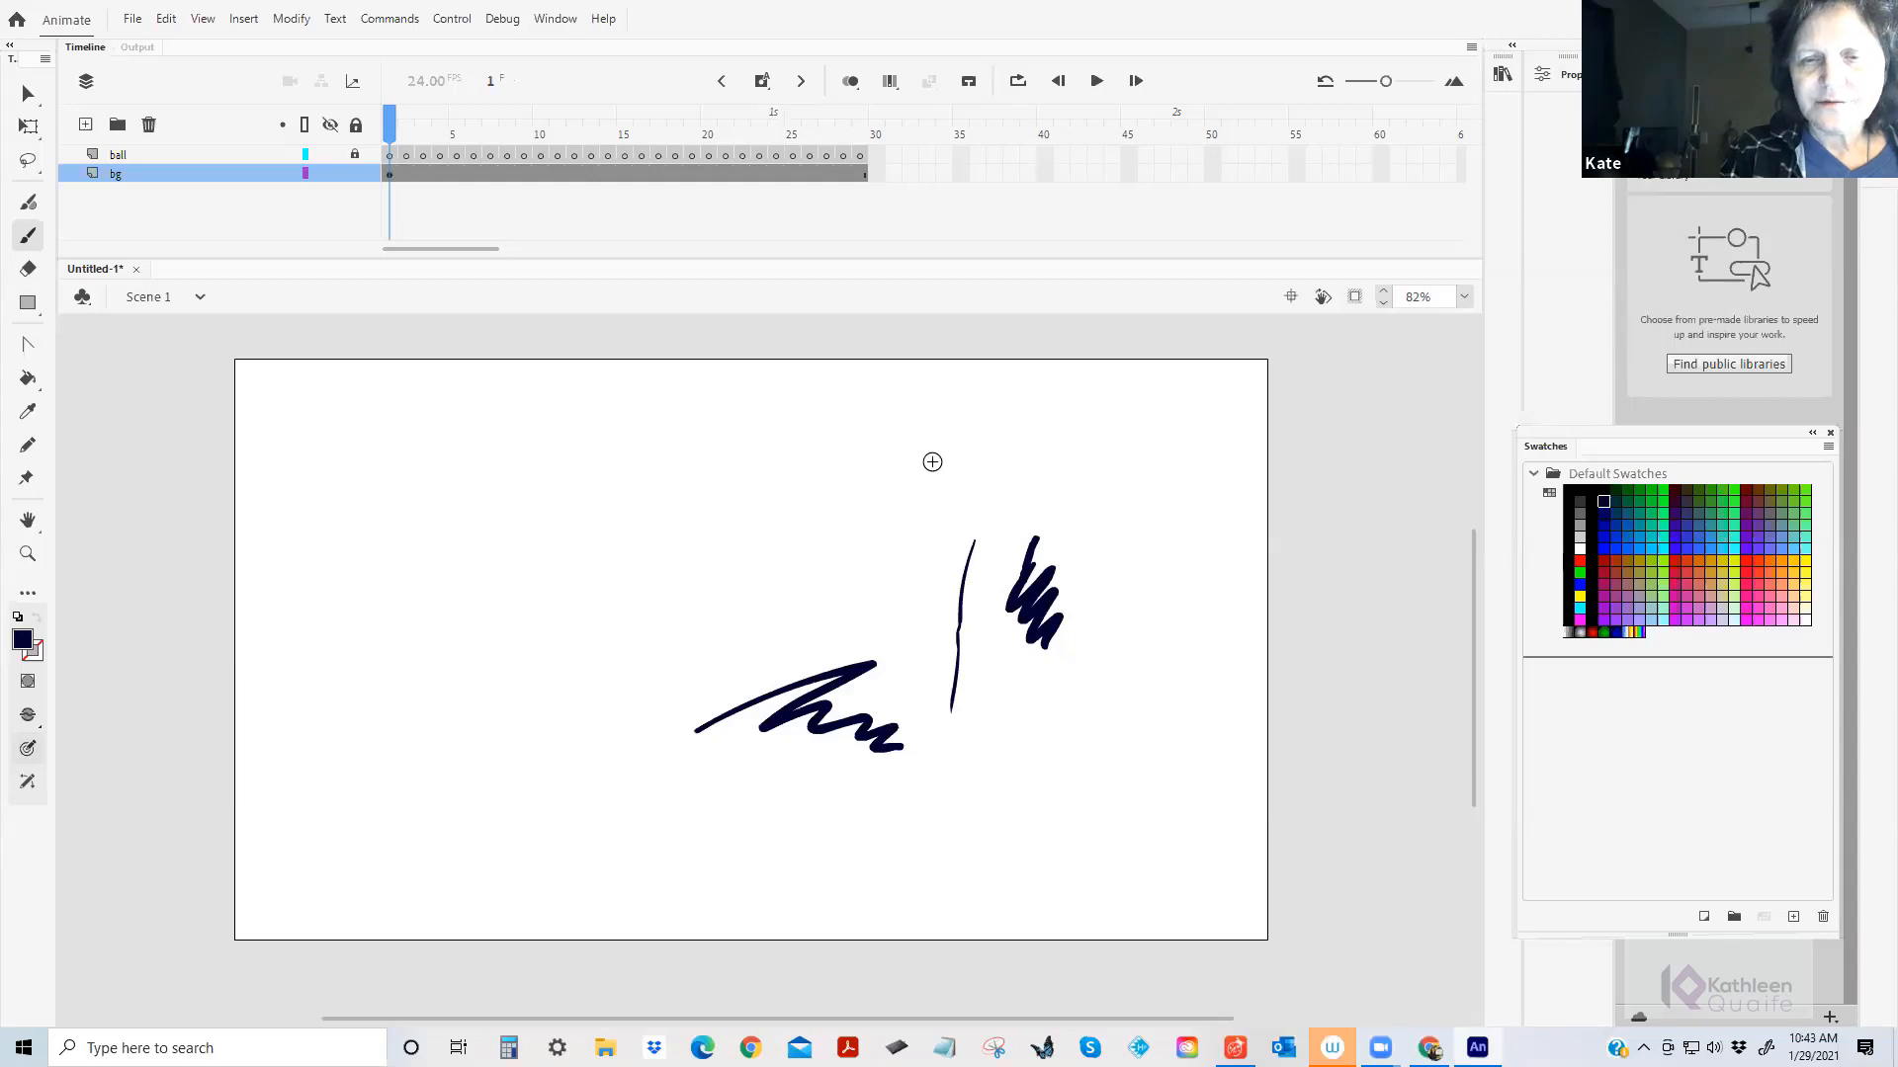
mouse_move(932, 462)
left_mouse_down()
mouse_move(816, 585)
mouse_move(874, 576)
left_mouse_up()
left_click_drag(974, 487, 905, 579)
left_click_drag(1047, 456, 934, 566)
left_click_drag(1076, 457, 993, 552)
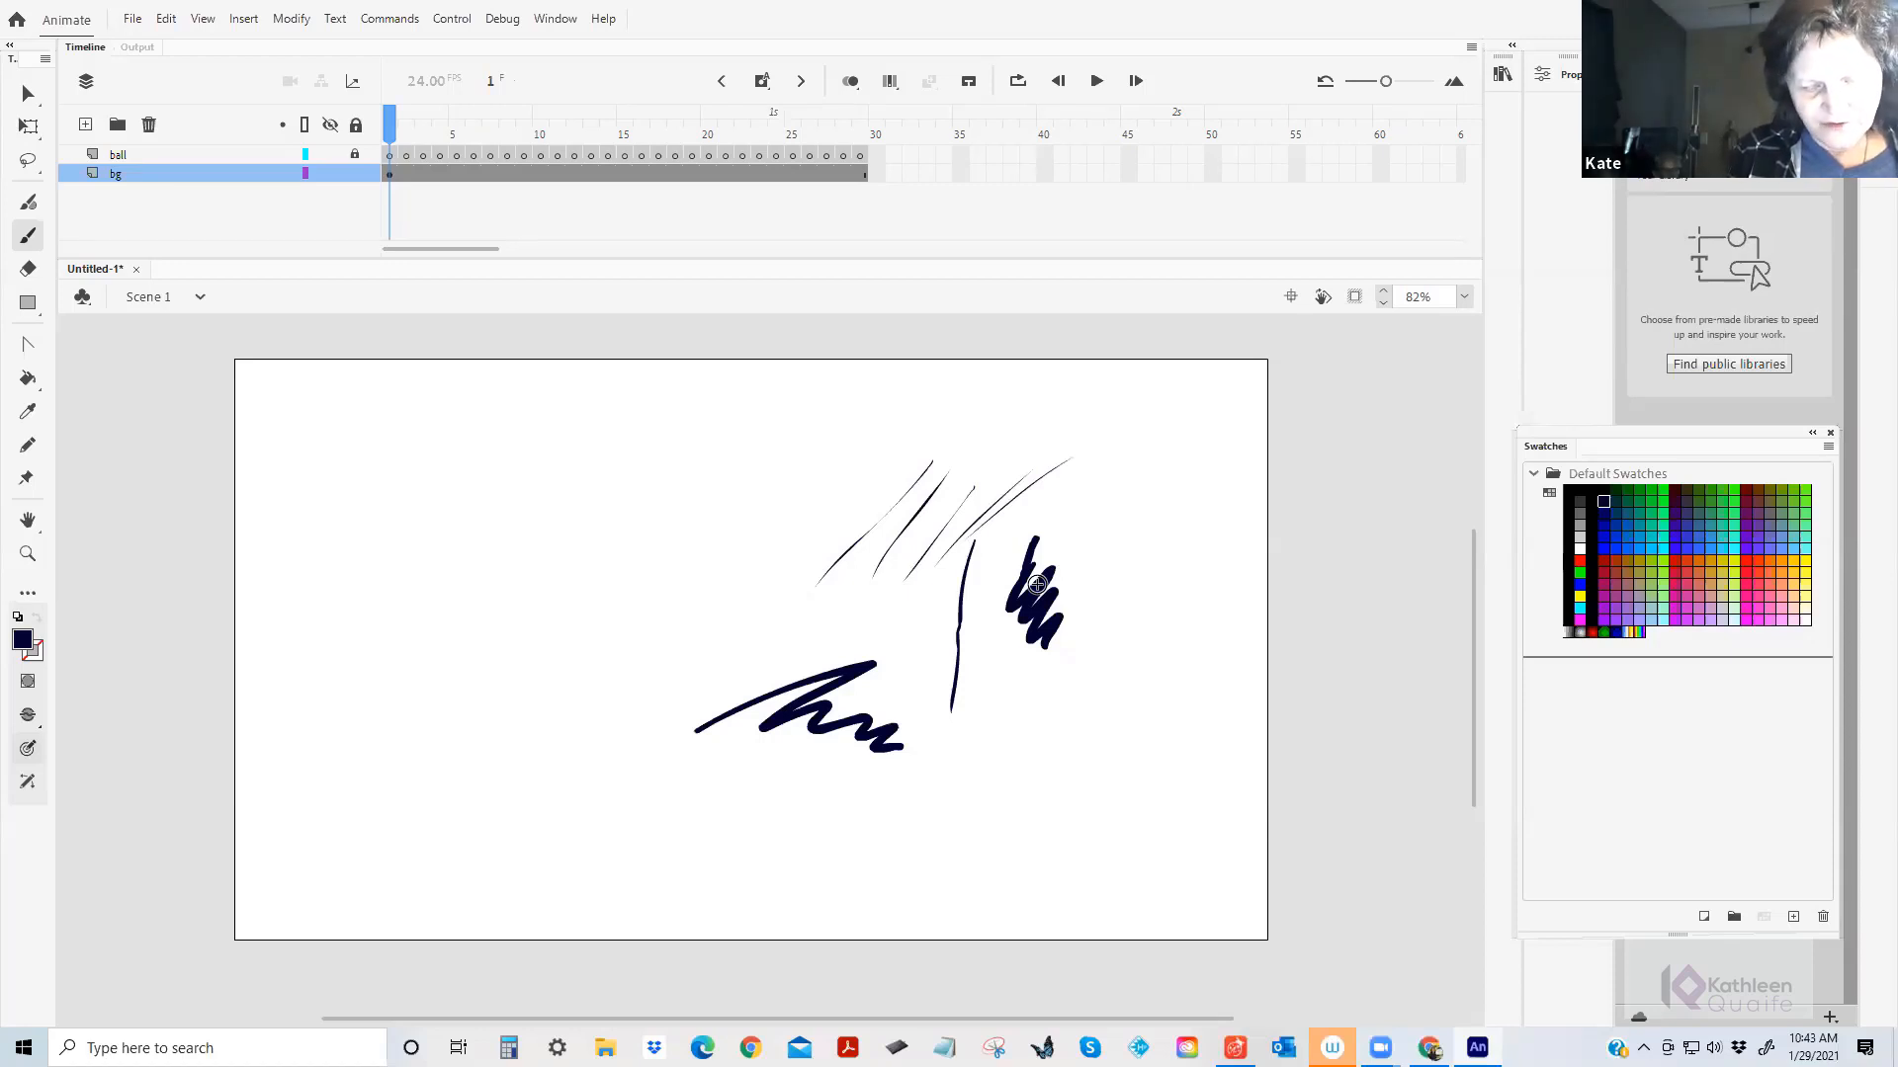
left_click_drag(833, 477, 633, 680)
left_click_drag(850, 494, 642, 684)
mouse_move(868, 512)
left_mouse_down()
mouse_move(682, 684)
mouse_move(885, 598)
left_mouse_up()
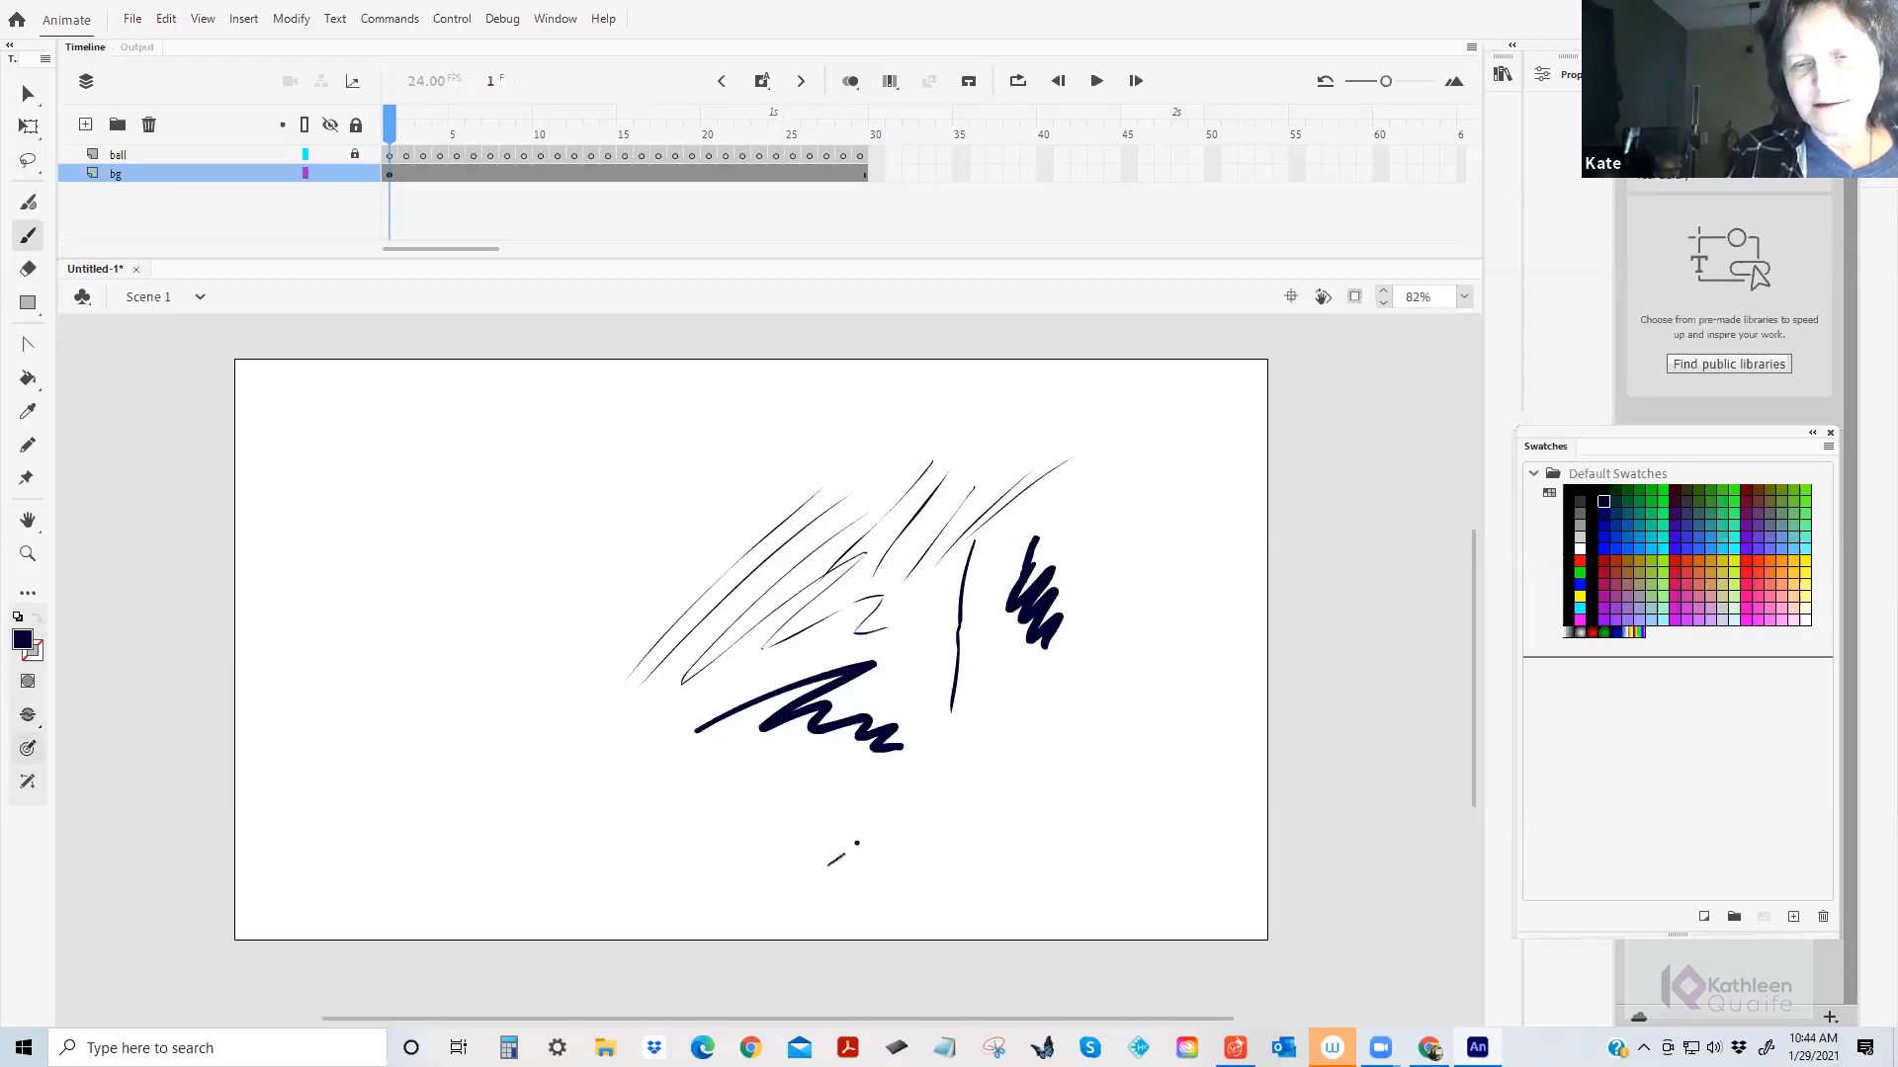
Paint rows of diagonal strokes across the stage, increasing the brush thickness from thin to very heavy.
left_click_drag(829, 864, 1001, 759)
left_click_drag(883, 865, 1065, 755)
mouse_move(991, 852)
left_mouse_down()
mouse_move(1121, 758)
mouse_move(1210, 787)
left_mouse_up()
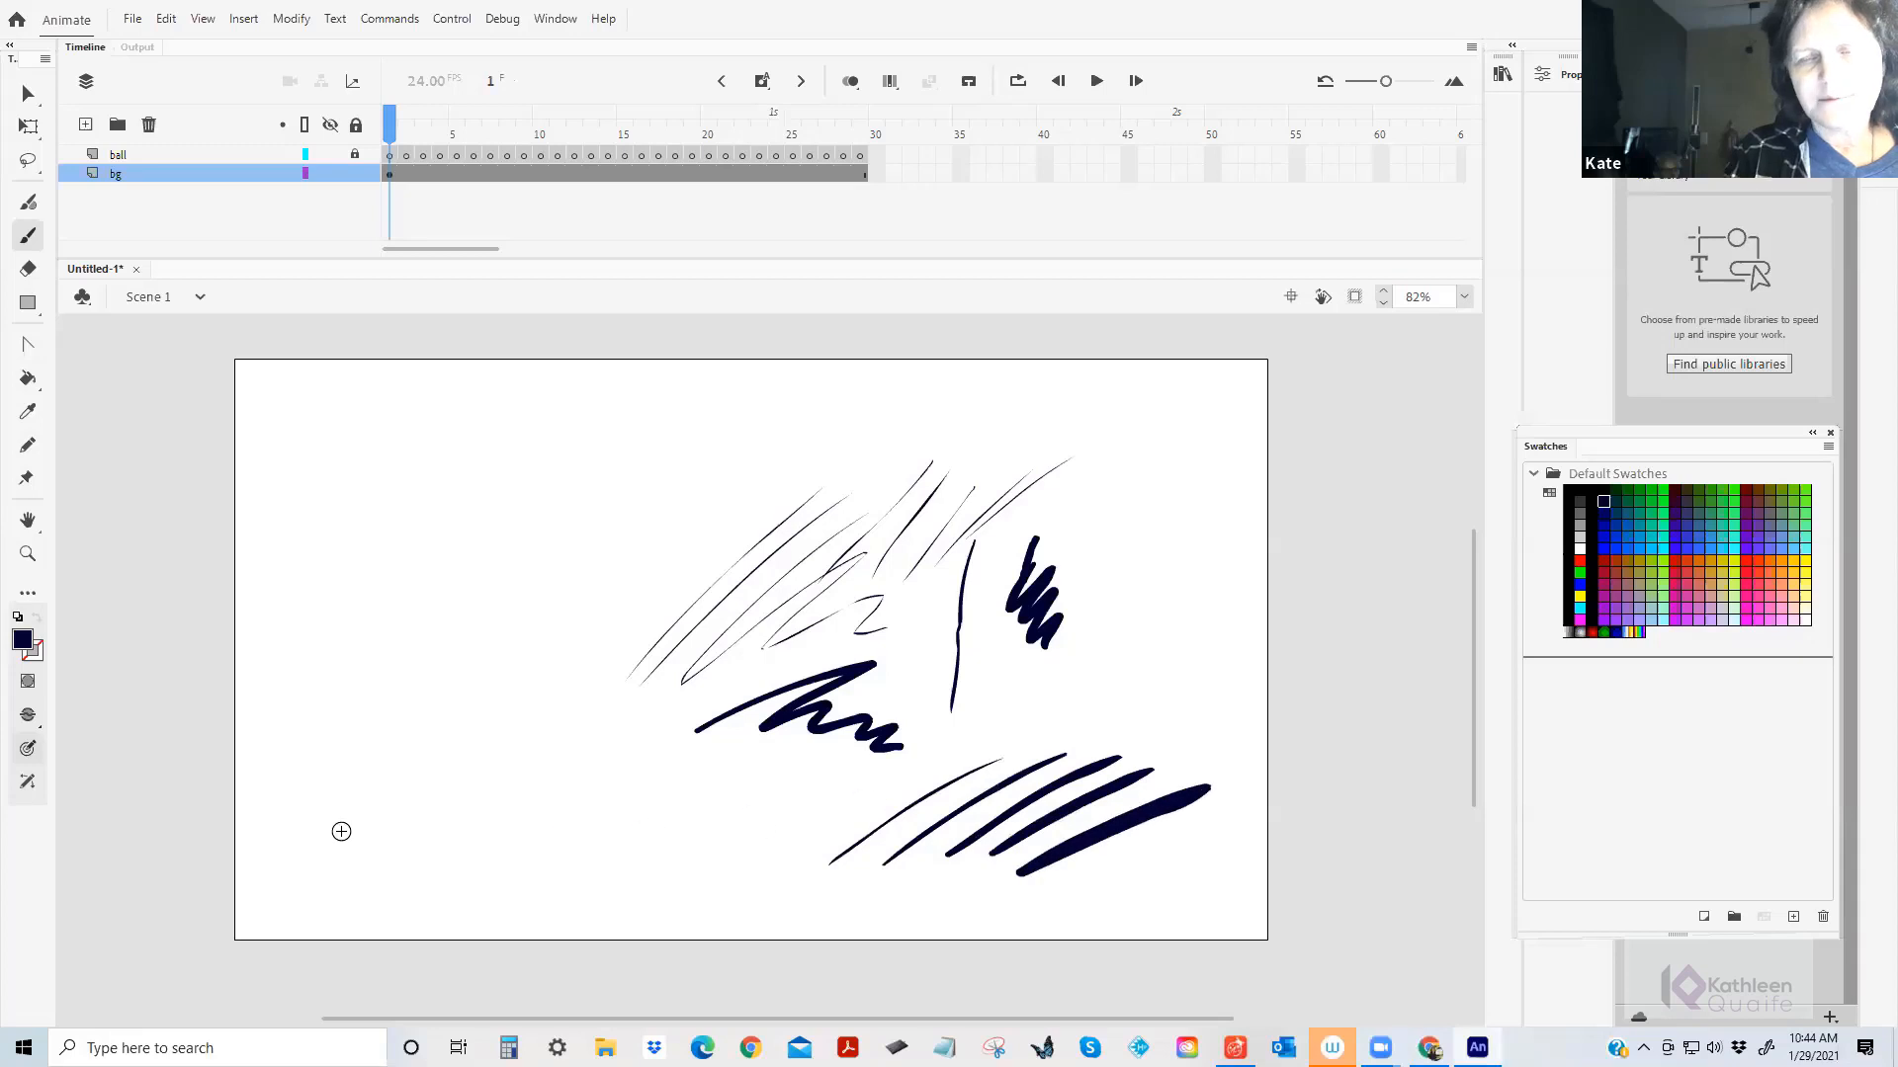
left_click_drag(338, 818, 631, 593)
left_click_drag(423, 833, 657, 651)
left_click_drag(500, 843, 766, 618)
left_click_drag(561, 840, 914, 539)
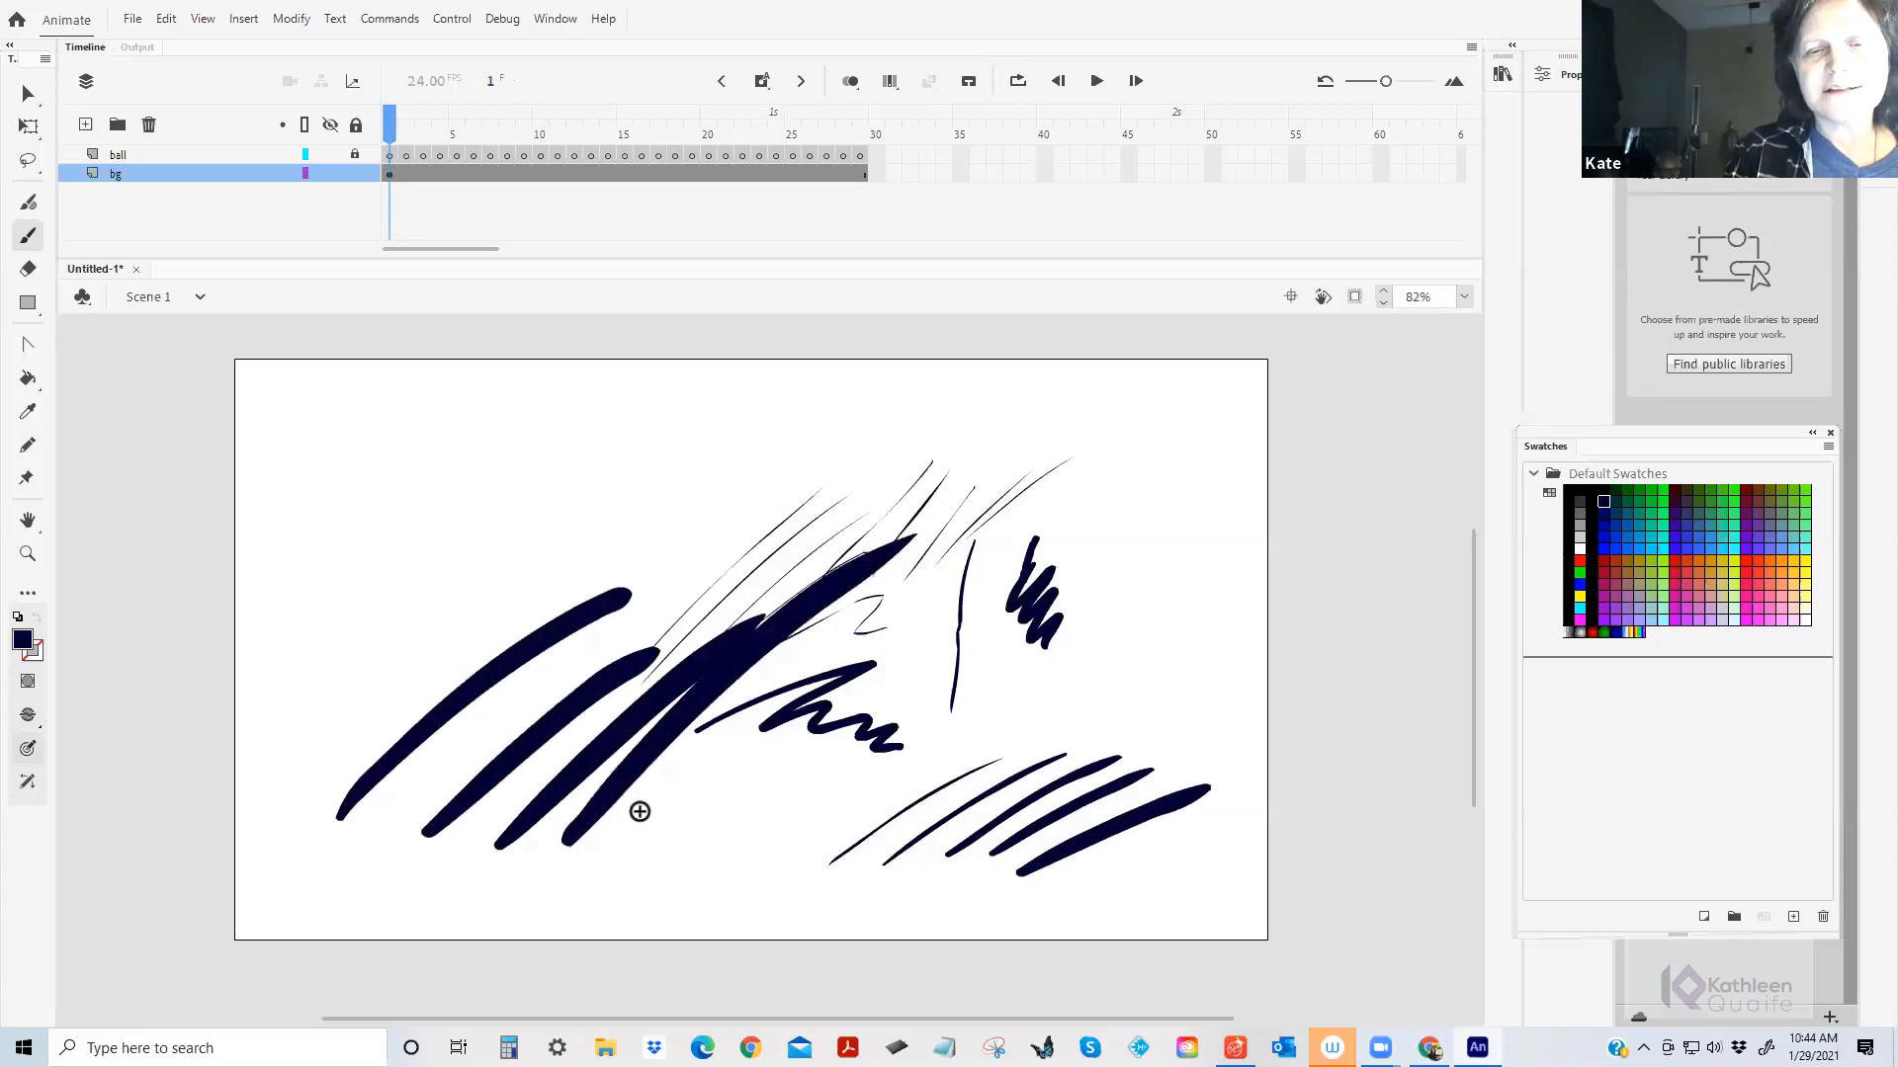
left_click_drag(614, 867, 983, 584)
left_click_drag(810, 812, 1145, 625)
left_click_drag(911, 793, 1115, 694)
mouse_move(932, 759)
left_mouse_down()
mouse_move(1188, 594)
mouse_move(892, 656)
left_mouse_up()
left_click_drag(956, 442, 621, 593)
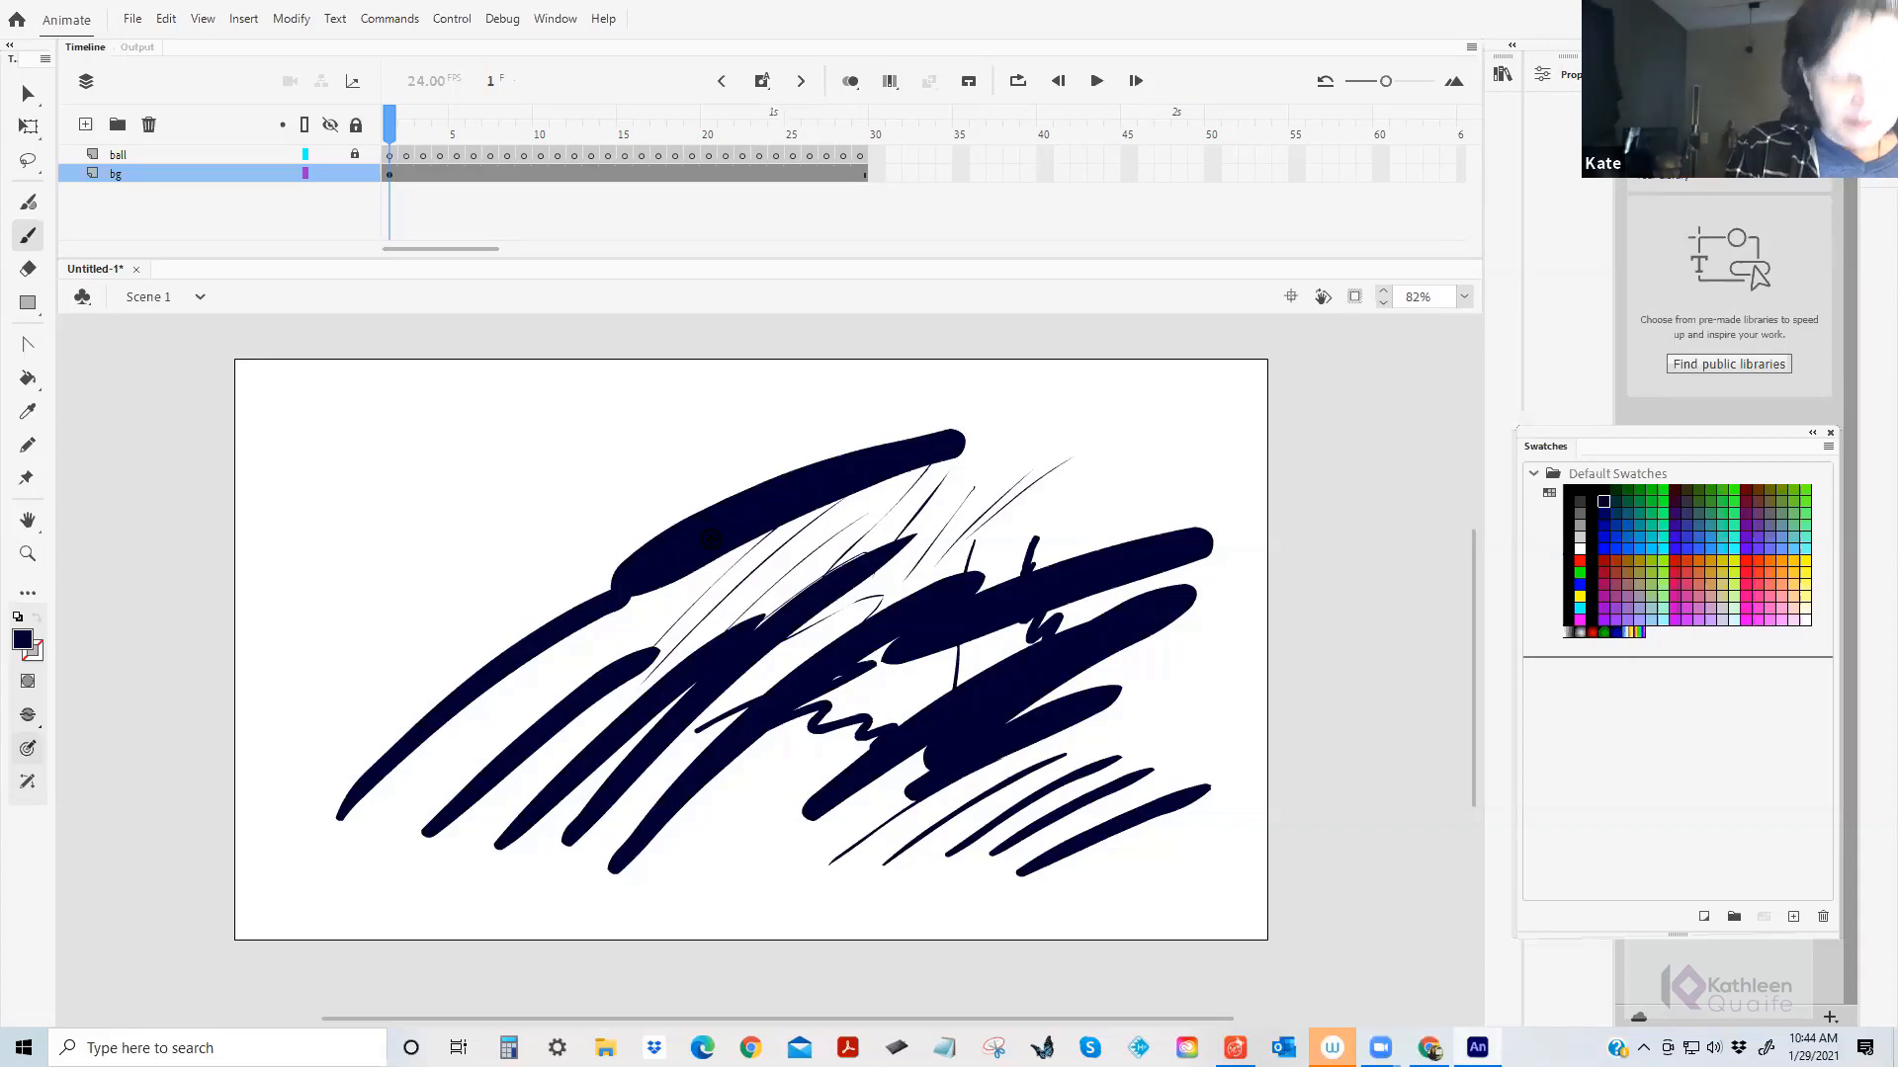
Cover the remaining stage areas with heavy scribbles and looser lines of varying thickness along the edges.
mouse_move(618, 453)
left_mouse_down()
mouse_move(573, 457)
mouse_move(644, 485)
left_mouse_up()
mouse_move(1075, 419)
left_mouse_down()
mouse_move(1097, 538)
mouse_move(1018, 820)
mouse_move(1218, 842)
left_mouse_up()
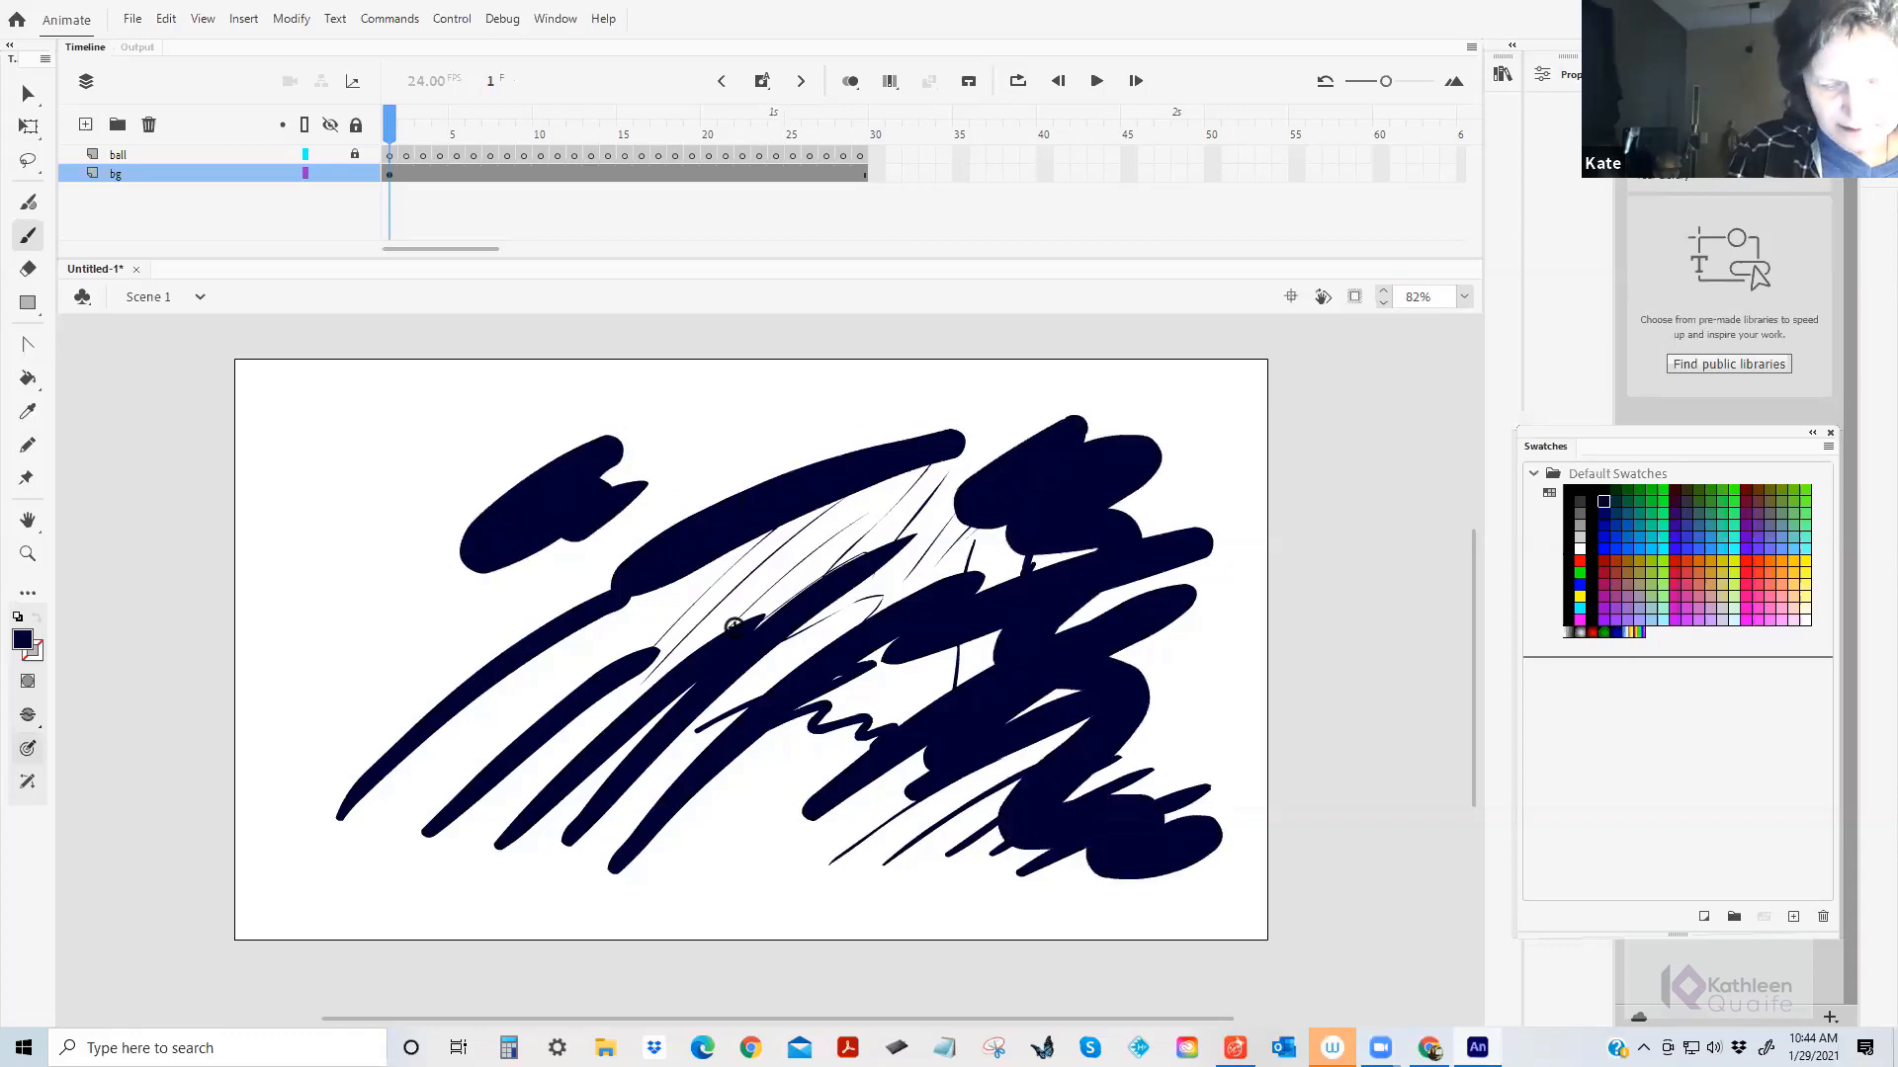
mouse_move(409, 507)
left_mouse_down()
mouse_move(359, 611)
mouse_move(368, 677)
mouse_move(450, 624)
mouse_move(668, 653)
mouse_move(799, 644)
mouse_move(739, 832)
mouse_move(889, 775)
left_mouse_up()
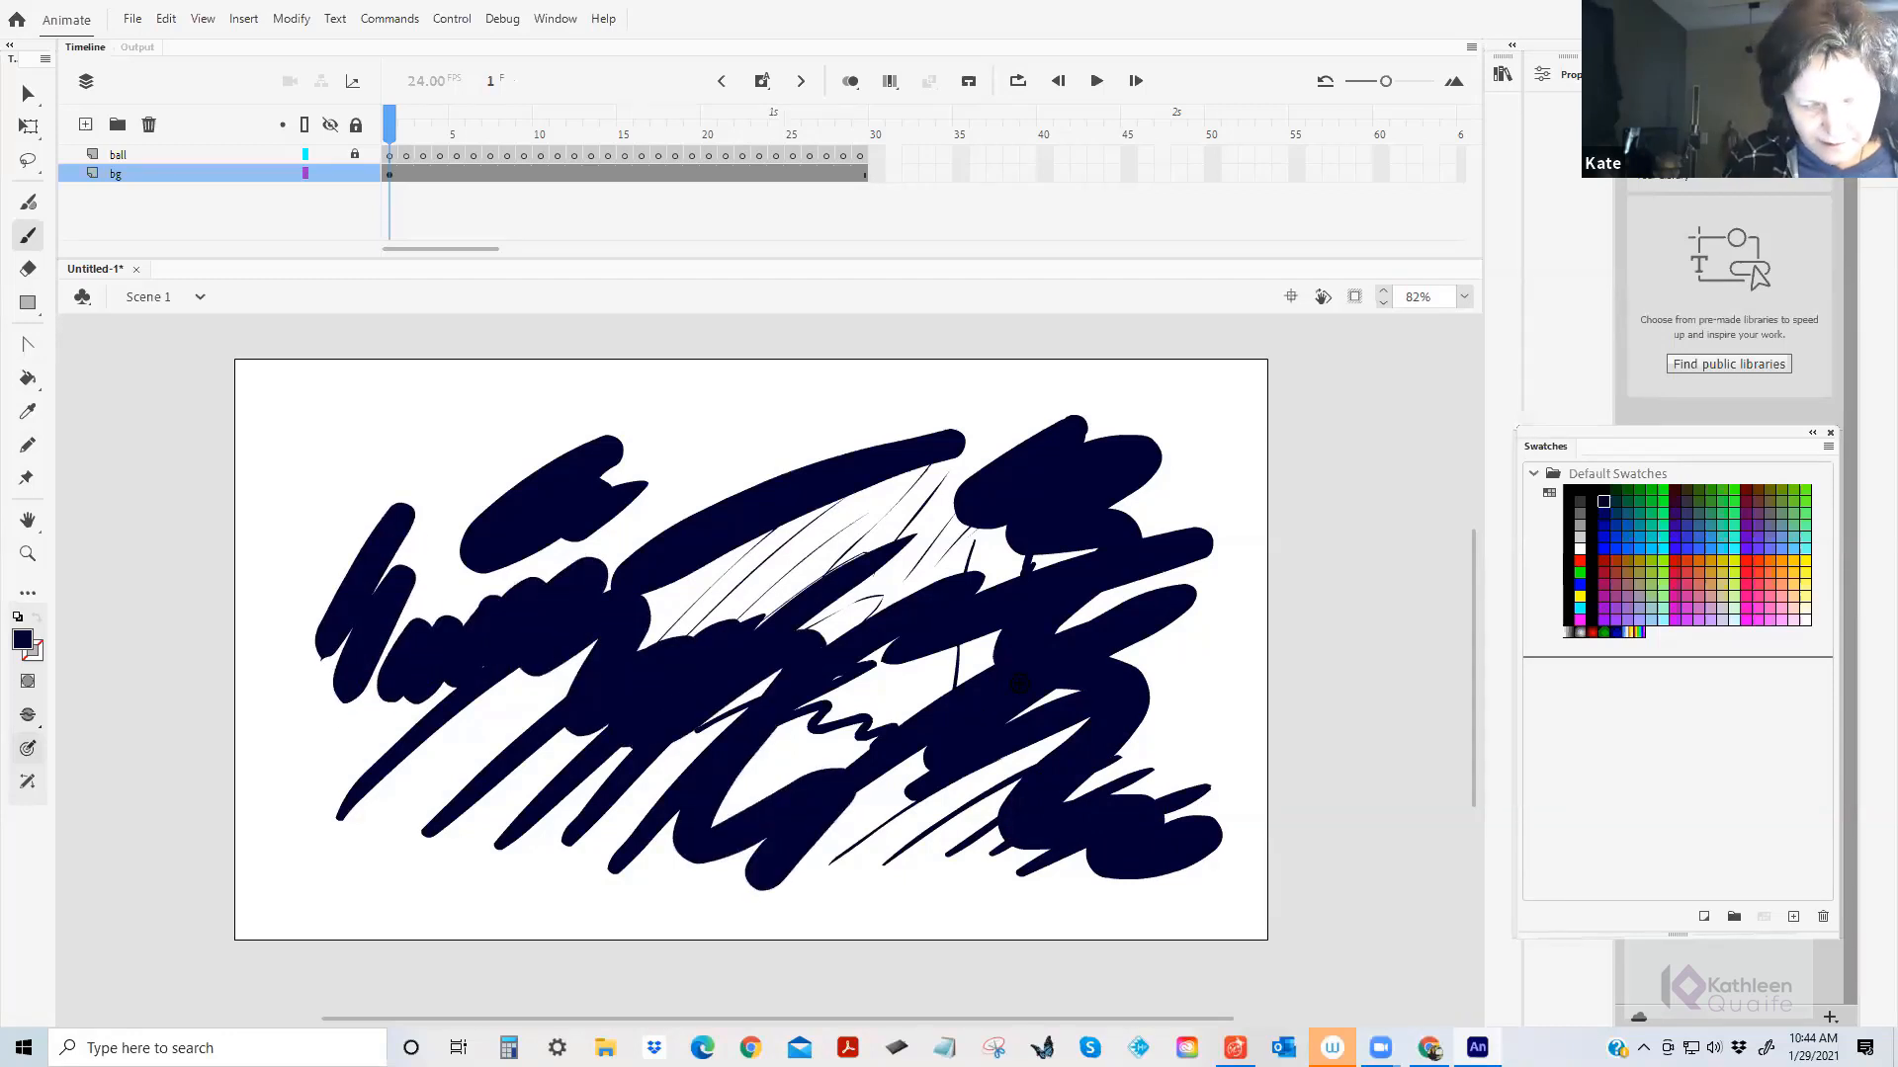
mouse_move(703, 441)
left_mouse_down()
mouse_move(835, 414)
mouse_move(1073, 410)
mouse_move(1200, 595)
mouse_move(1174, 779)
left_mouse_up()
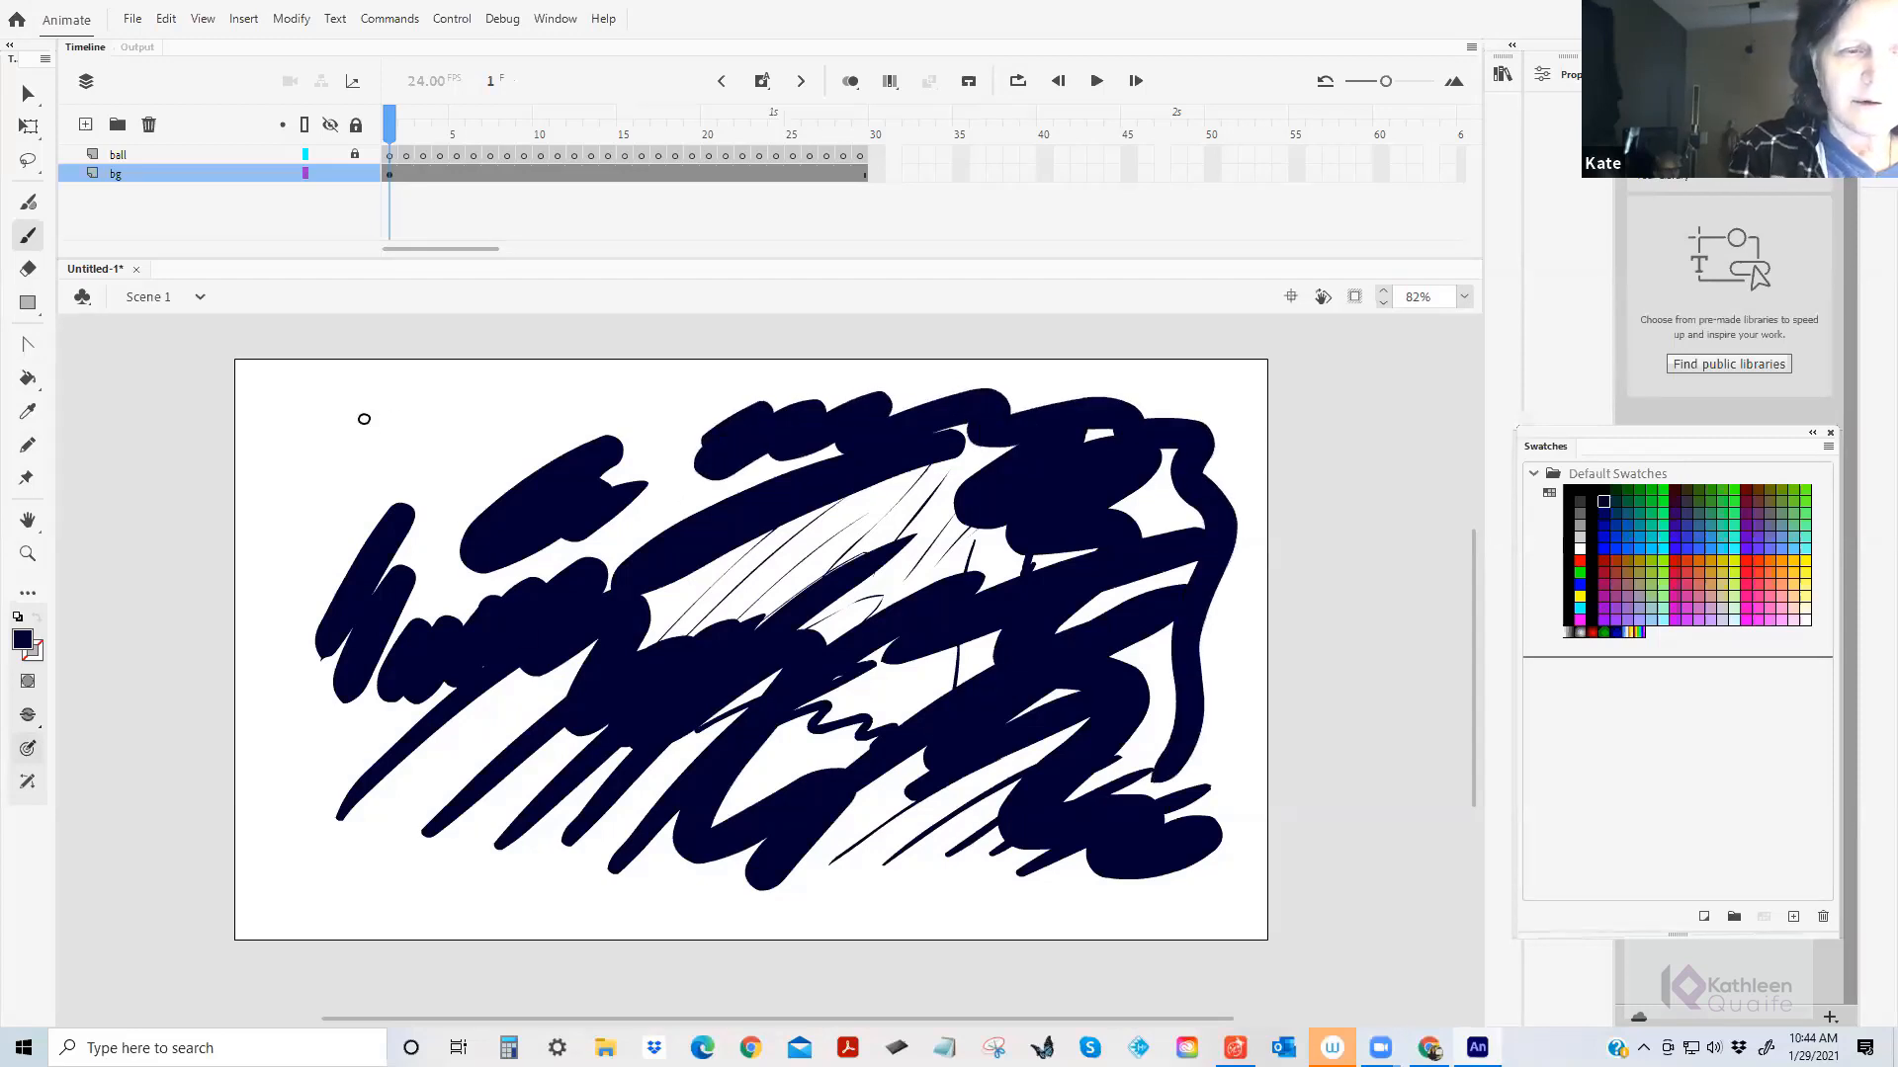
mouse_move(350, 420)
left_mouse_down()
mouse_move(300, 586)
mouse_move(395, 809)
left_mouse_up()
left_click_drag(442, 882, 538, 835)
left_click_drag(547, 883, 590, 863)
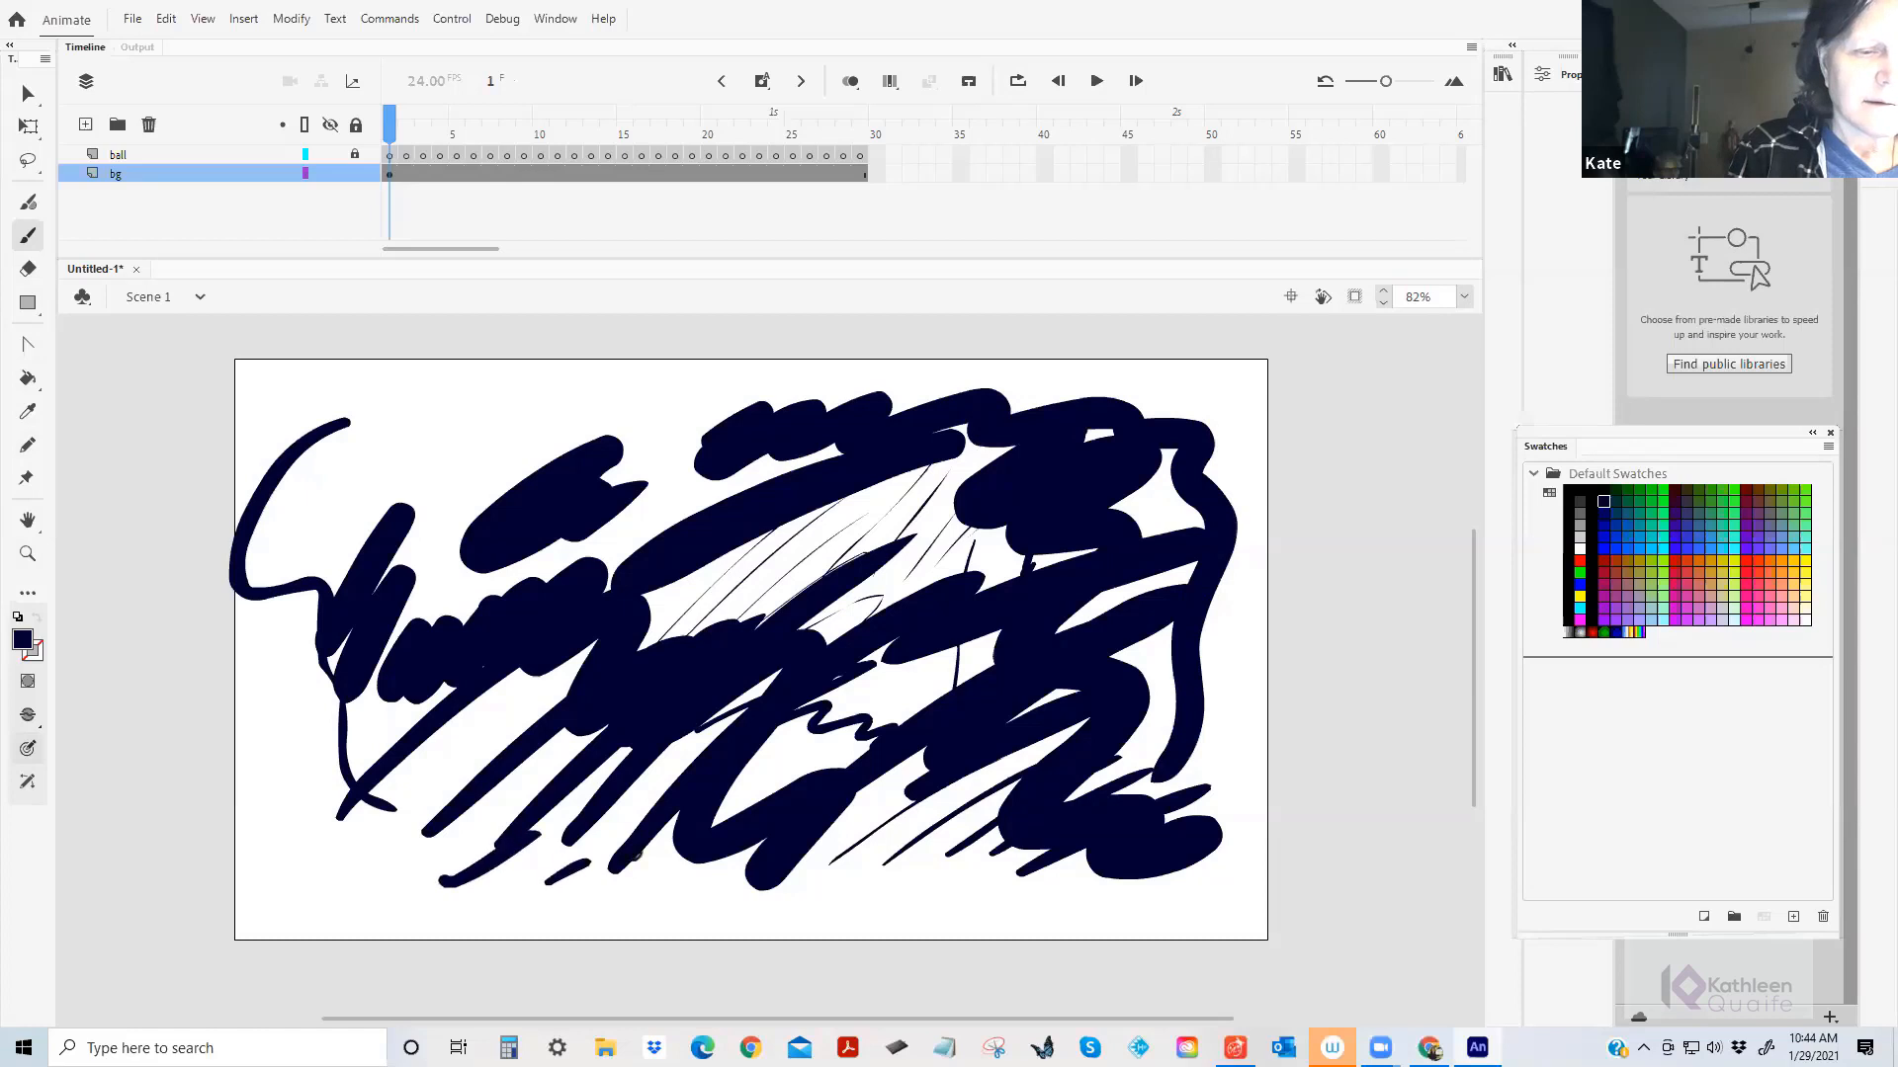
left_click_drag(436, 453, 743, 403)
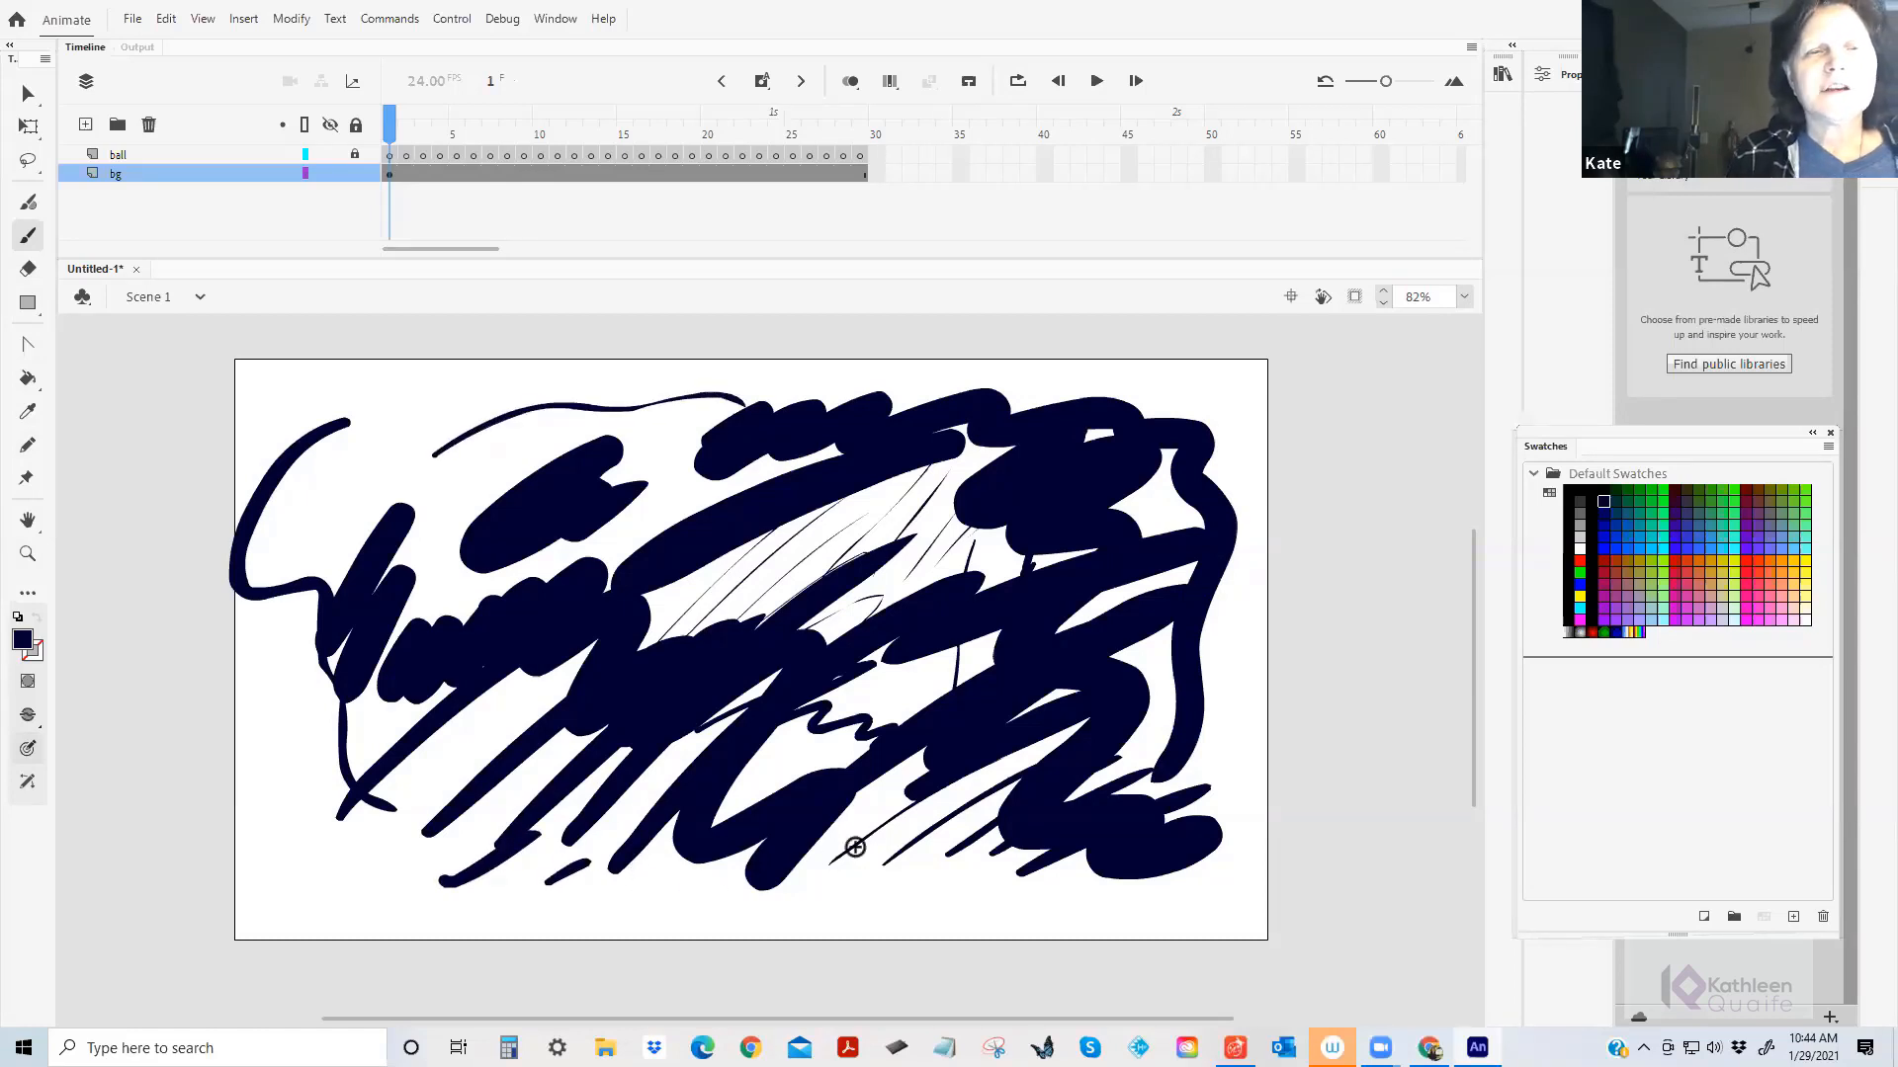
Select all test strokes on frame 1 of the bg layer and erase everything from the stage.
left_click(391, 179)
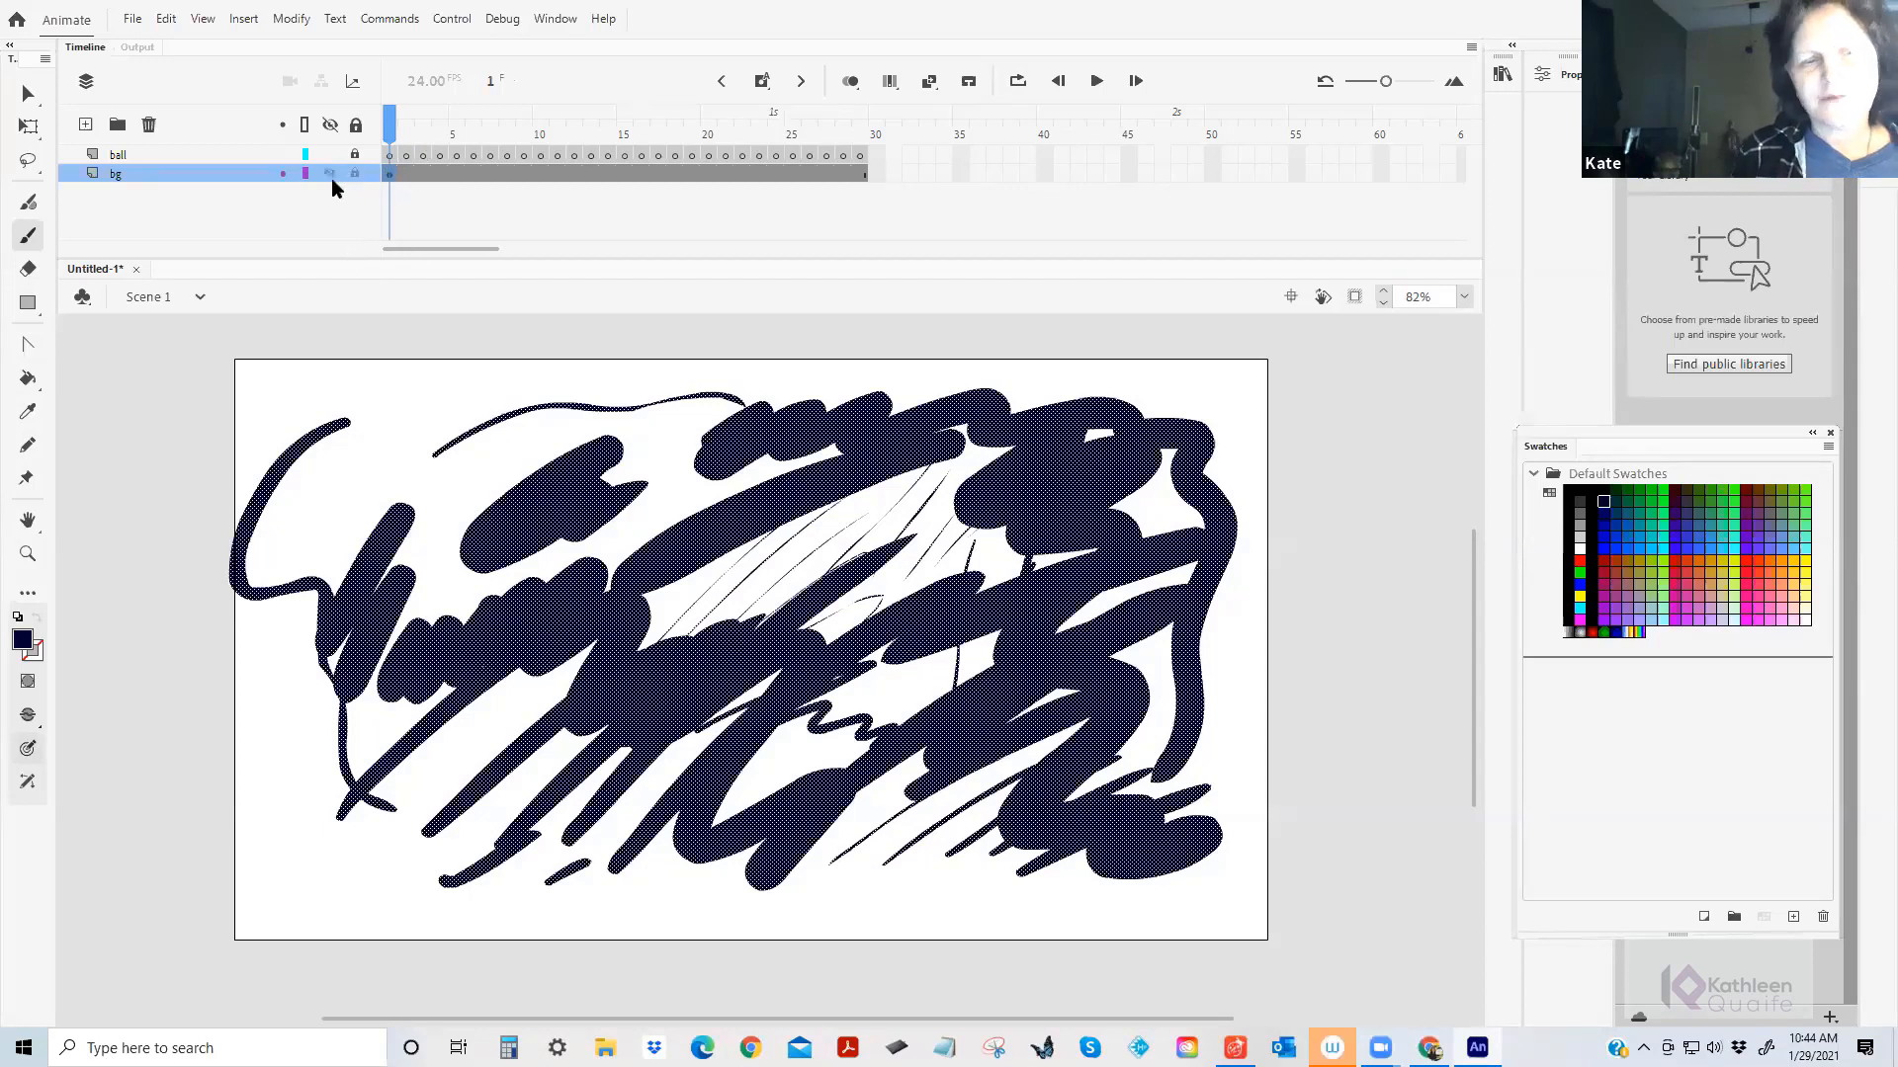
double_click(30, 272)
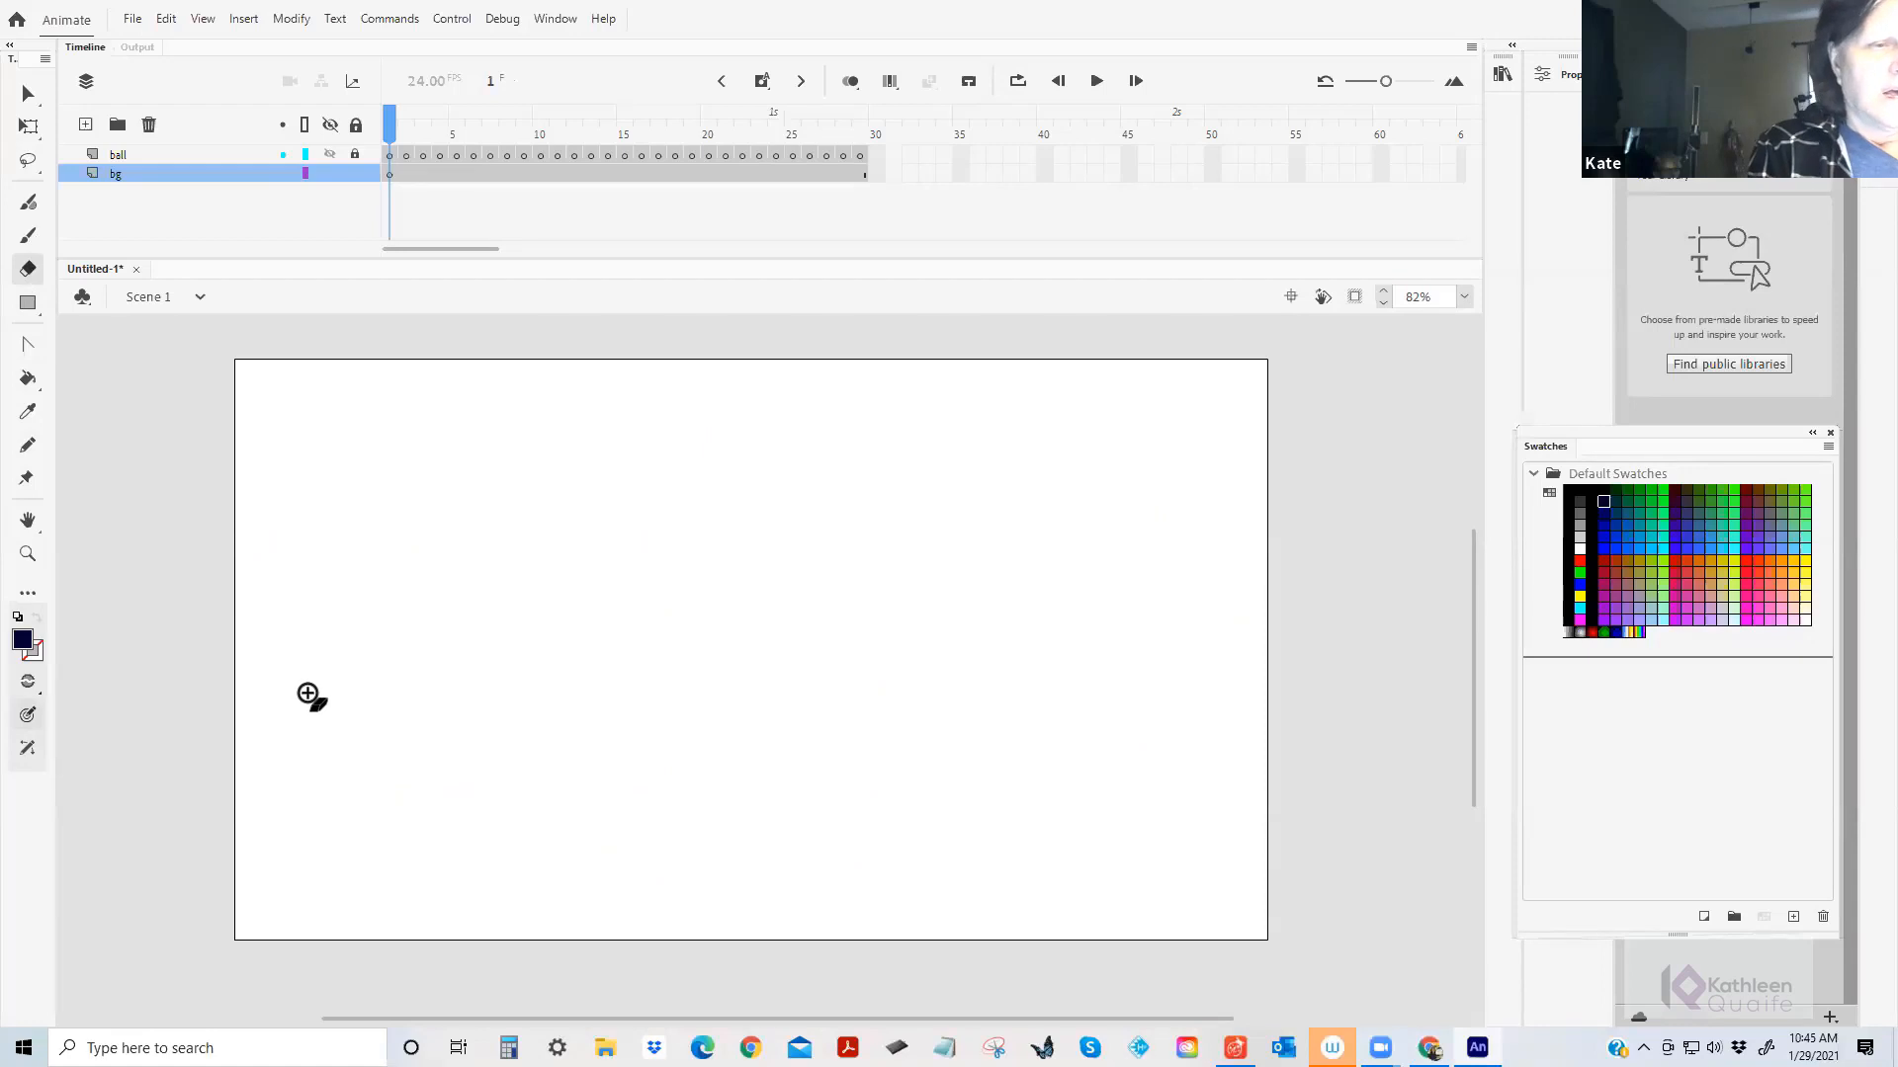
Paint a single horizontal ground line across the width of the stage with the brush on the bg layer.
key("b")
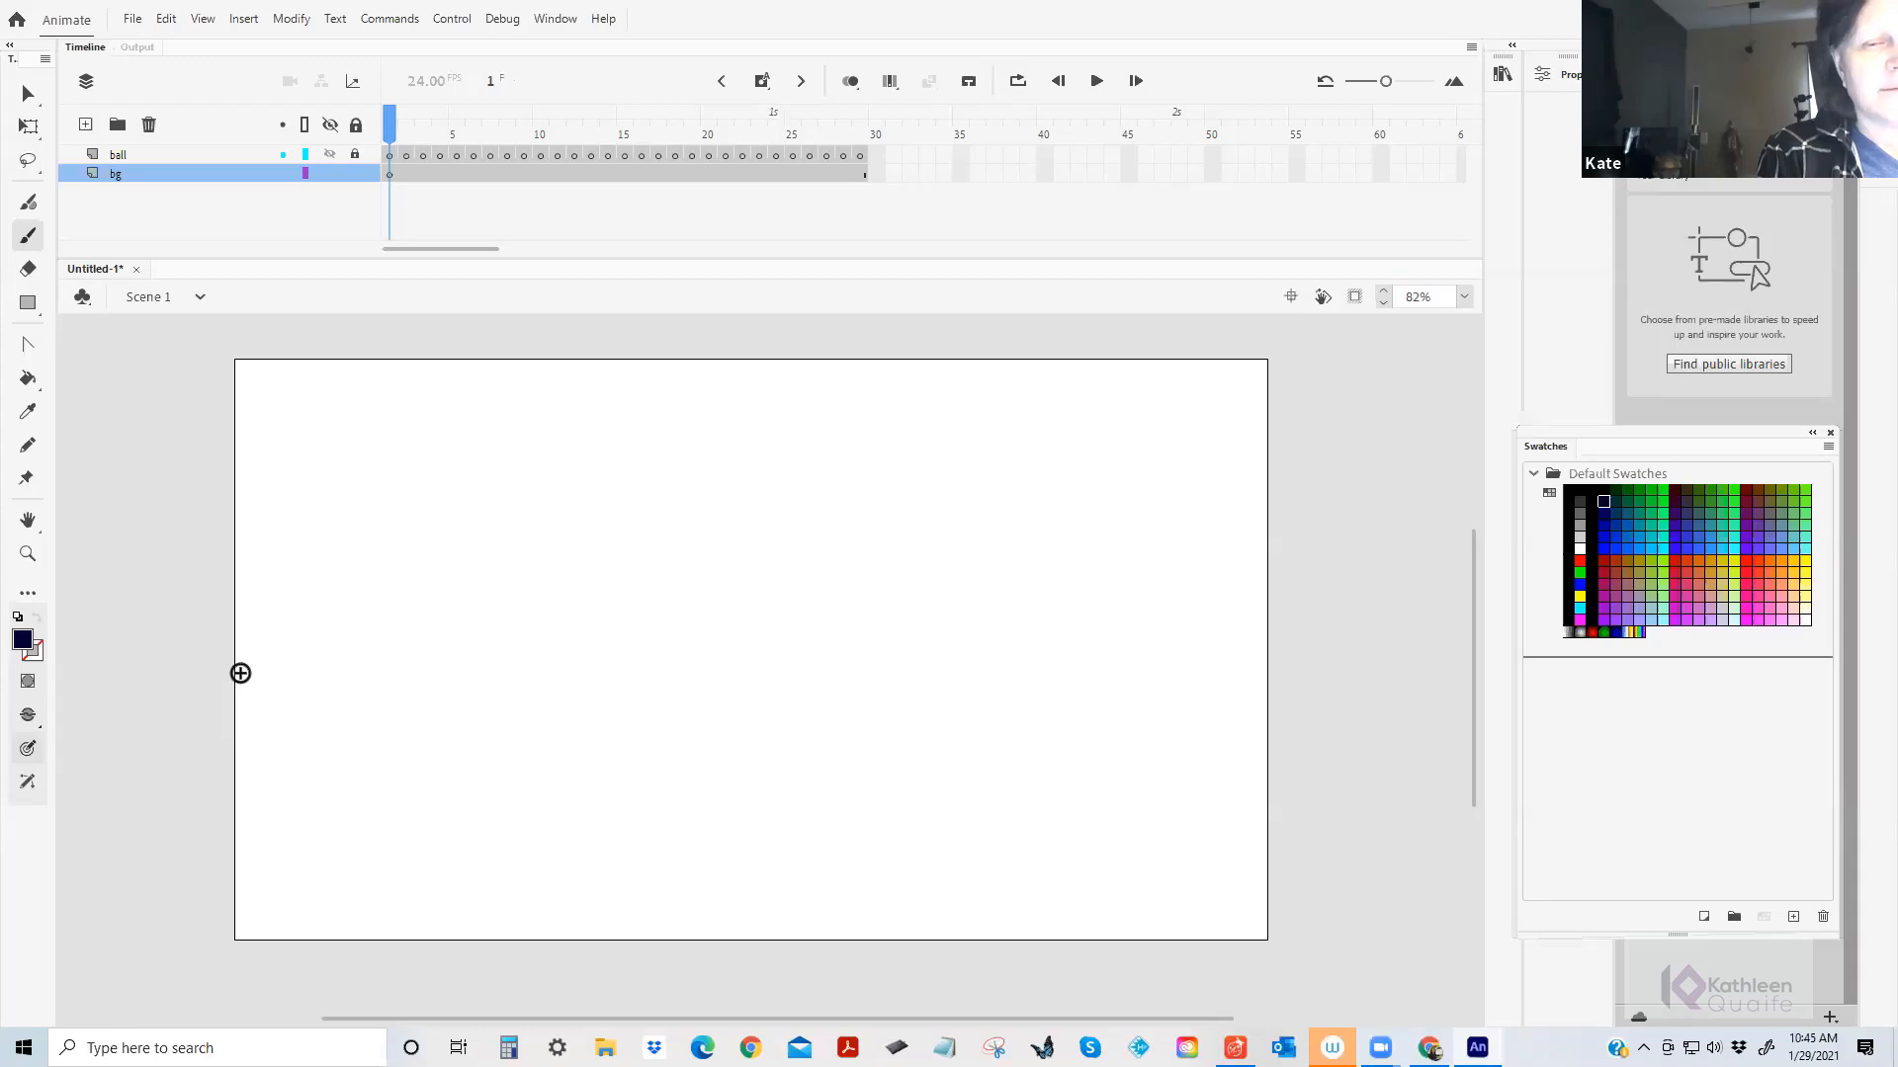
mouse_move(239, 718)
left_mouse_down()
mouse_move(866, 704)
mouse_move(1208, 721)
left_mouse_up()
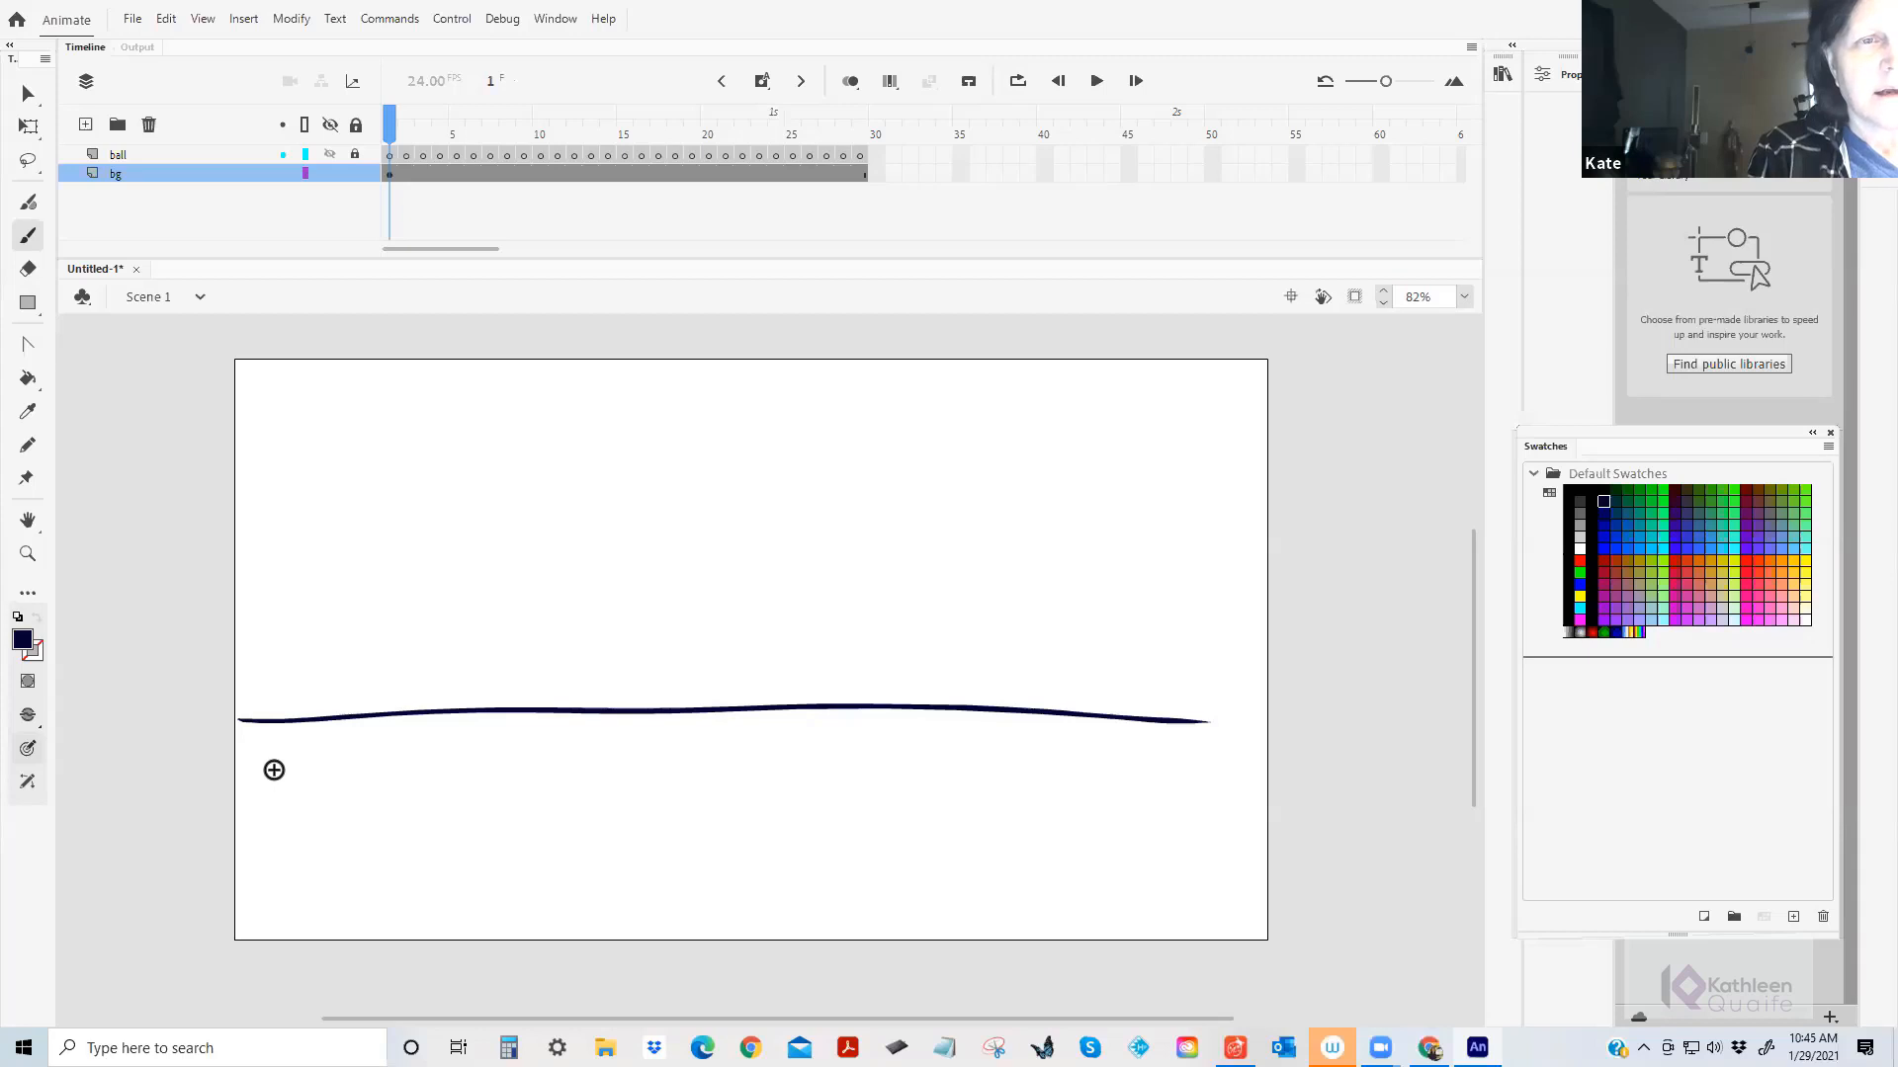
Try painting a path of shrinking bounce arcs across the ground line, undoing each attempt.
mouse_move(270, 770)
left_mouse_down()
mouse_move(353, 557)
mouse_move(450, 517)
mouse_move(508, 593)
mouse_move(548, 772)
mouse_move(592, 626)
mouse_move(677, 555)
mouse_move(777, 622)
mouse_move(800, 763)
mouse_move(874, 632)
mouse_move(950, 620)
mouse_move(1001, 678)
mouse_move(1020, 767)
mouse_move(1035, 722)
mouse_move(1119, 643)
mouse_move(1163, 701)
mouse_move(1173, 767)
left_mouse_up()
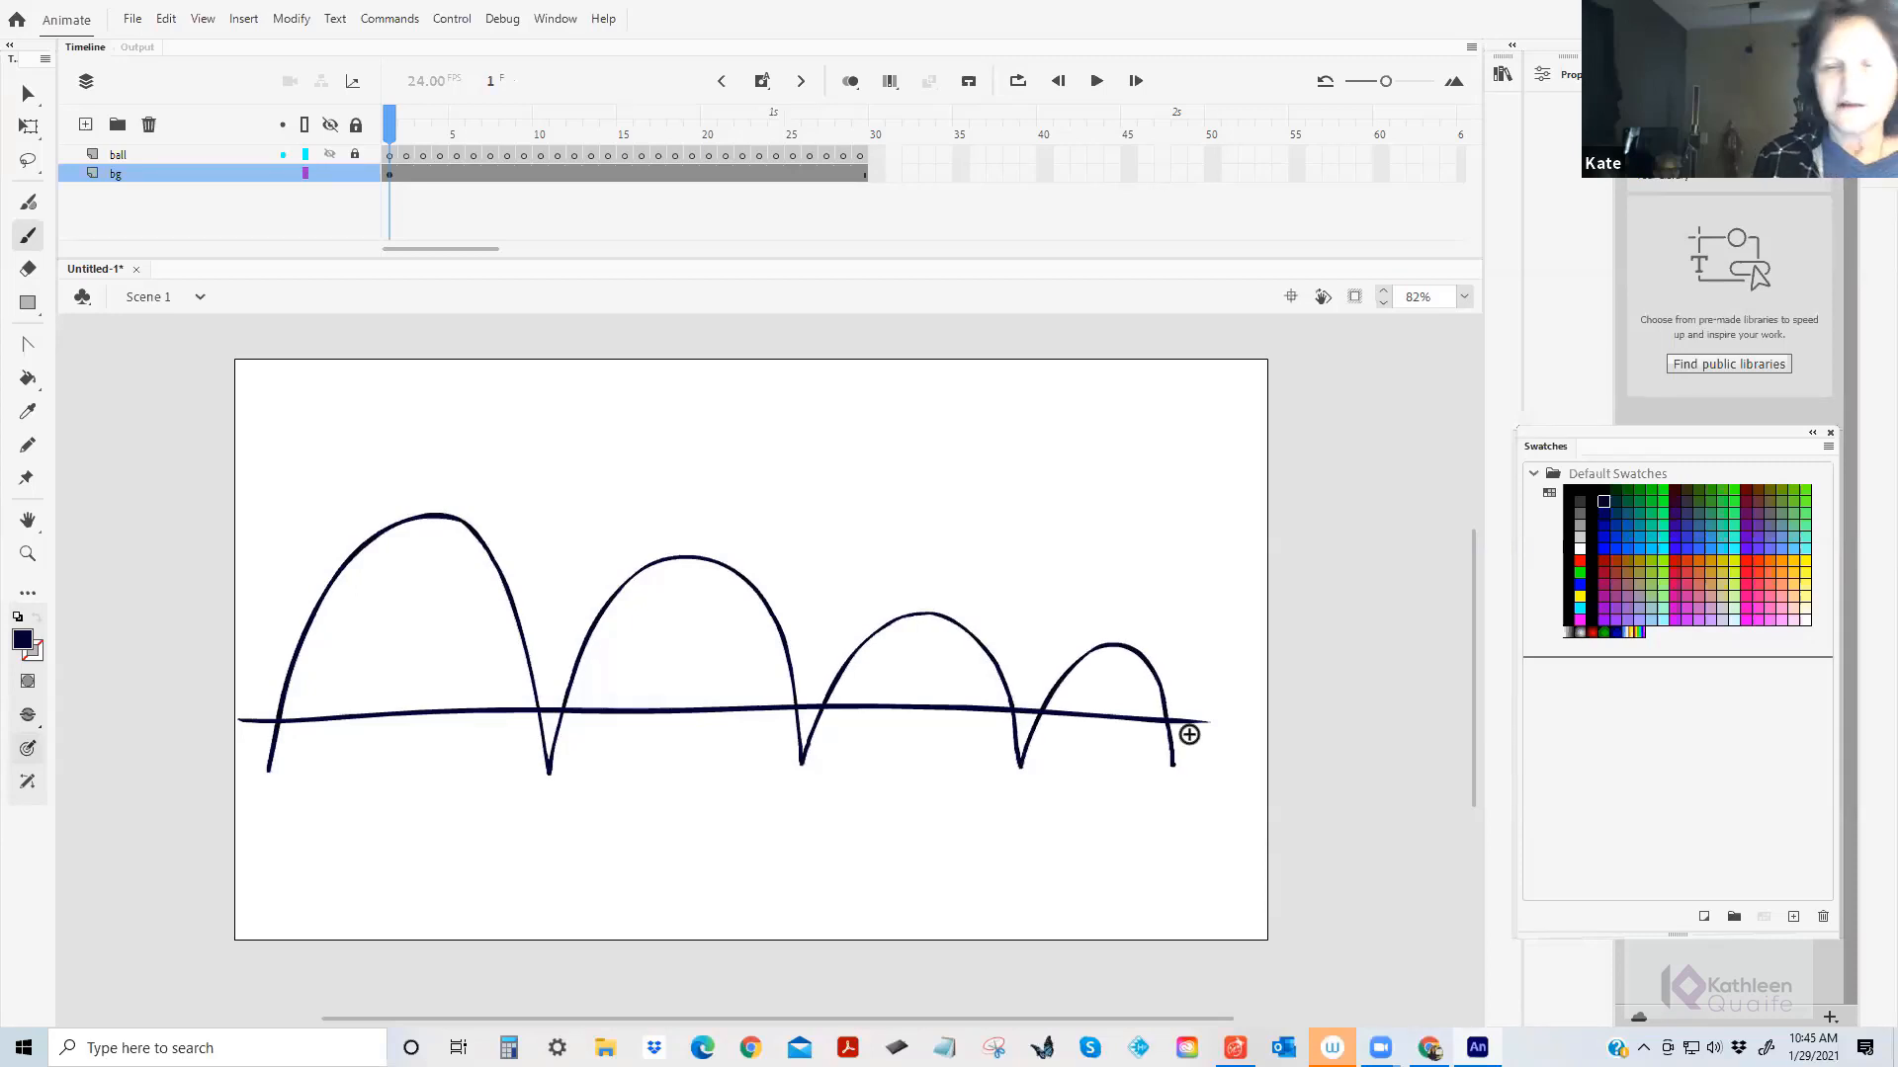
key("ctrl+z")
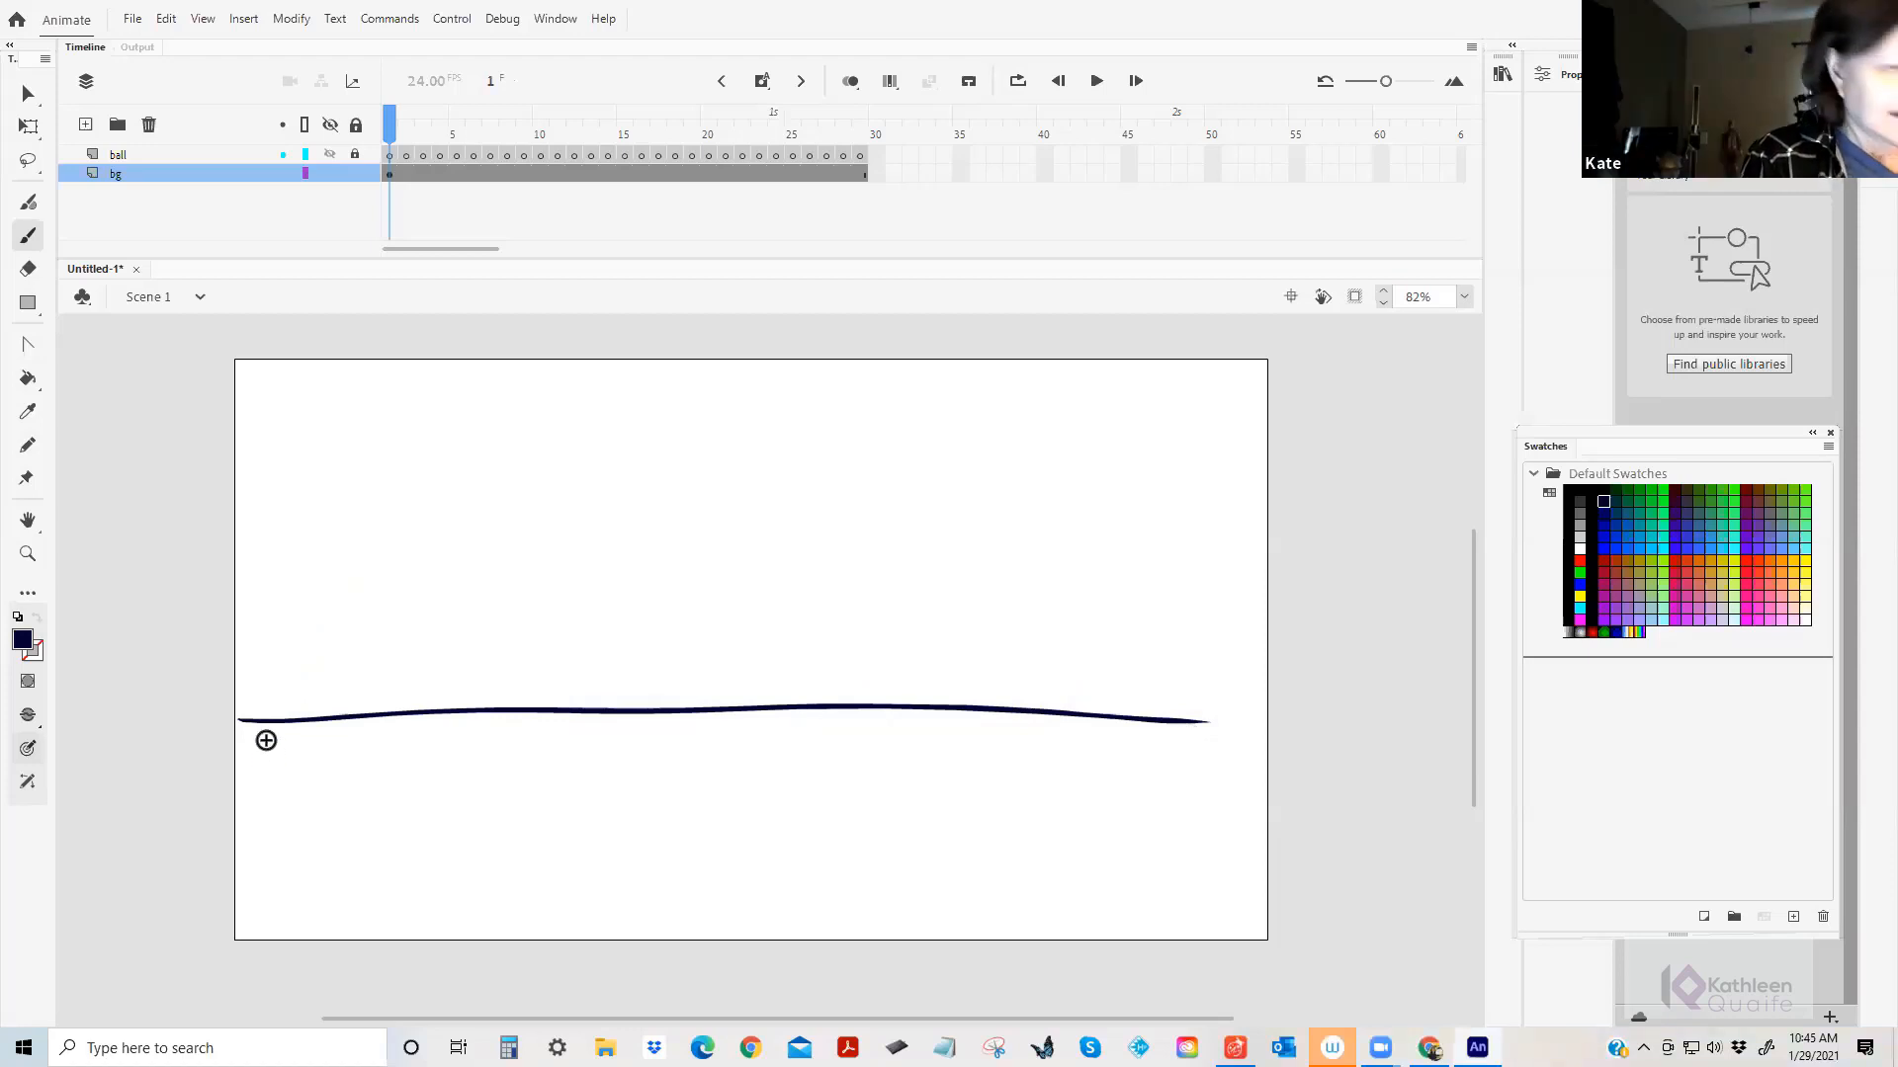
mouse_move(262, 766)
left_mouse_down()
mouse_move(283, 674)
mouse_move(386, 557)
mouse_move(464, 633)
mouse_move(495, 756)
mouse_move(524, 708)
mouse_move(622, 647)
mouse_move(661, 773)
mouse_move(723, 691)
mouse_move(804, 699)
left_mouse_up()
key("ctrl+z")
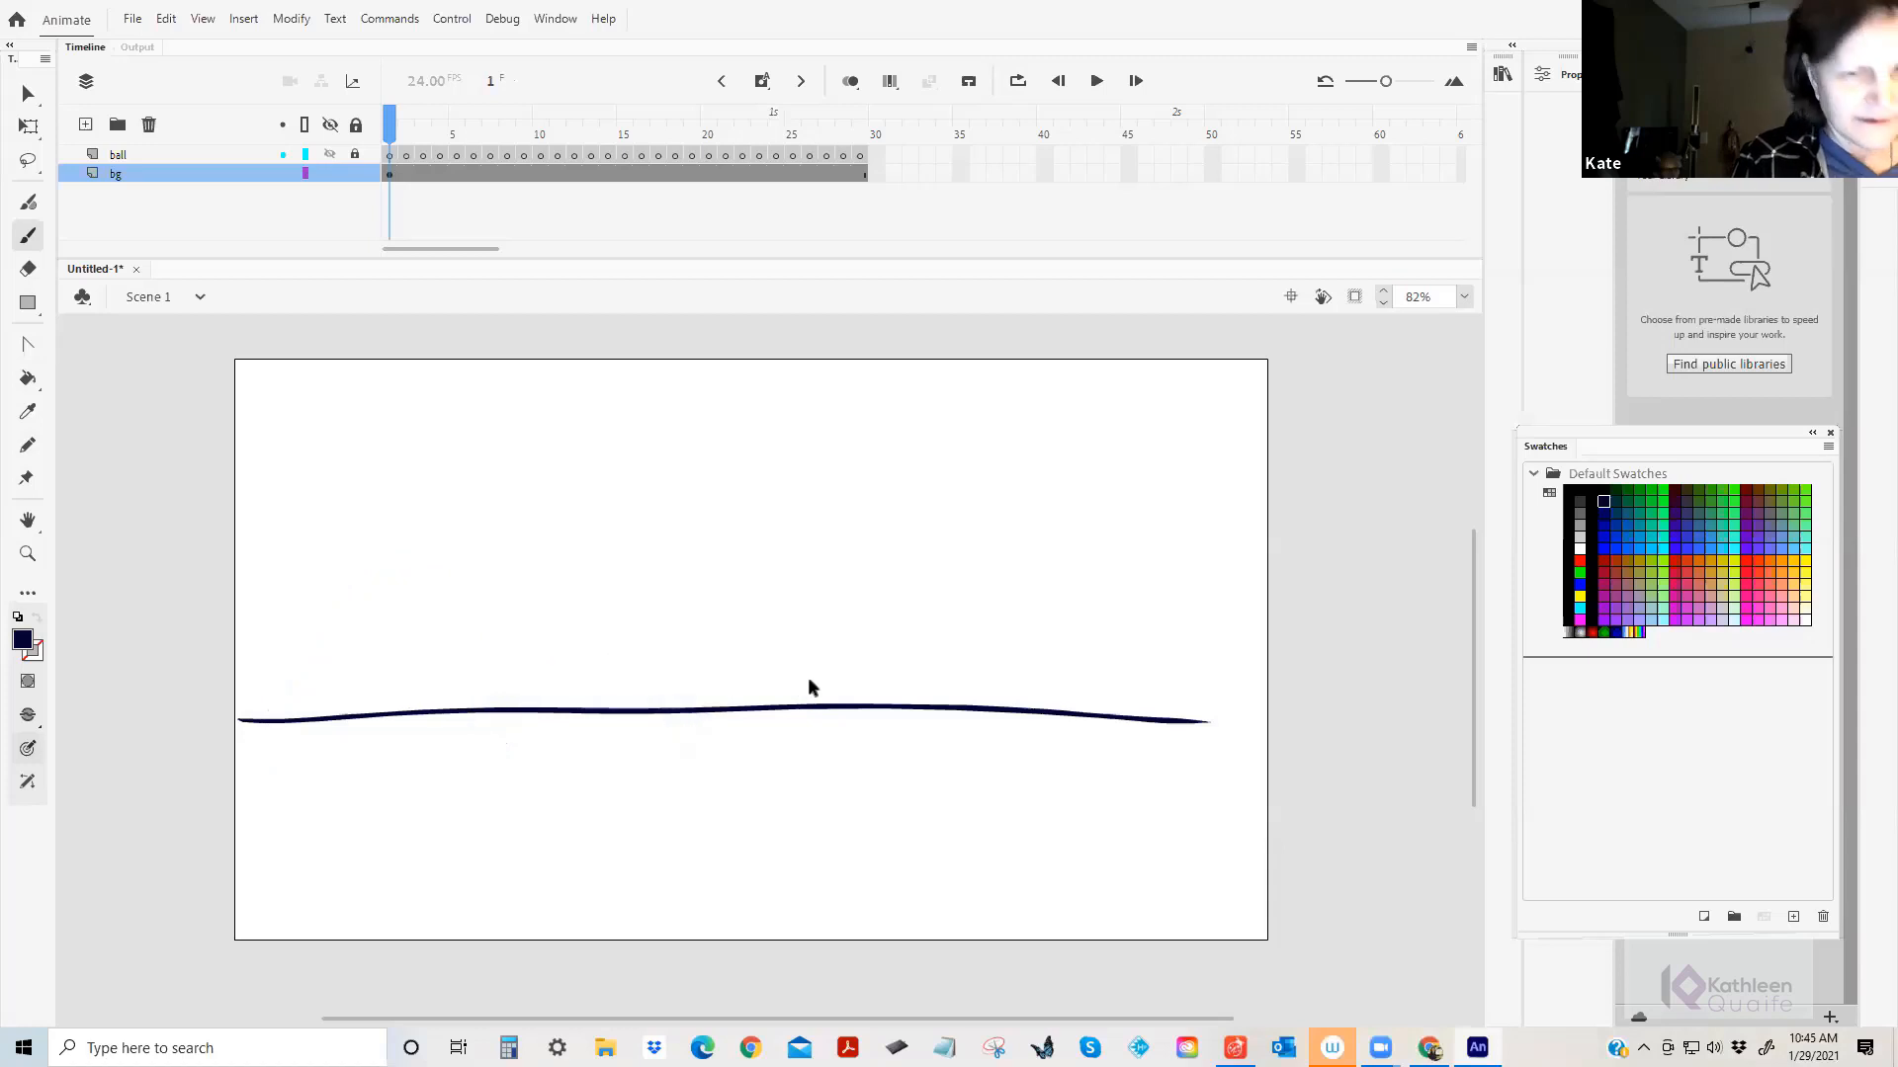
Paint a bounce path of three shrinking arcs ending in a nearly flat line, plus a solid round ball above its end.
mouse_move(281, 780)
left_mouse_down()
mouse_move(288, 681)
mouse_move(391, 516)
mouse_move(490, 518)
mouse_move(546, 641)
mouse_move(557, 770)
mouse_move(638, 618)
mouse_move(737, 599)
mouse_move(791, 778)
mouse_move(898, 654)
mouse_move(950, 677)
mouse_move(973, 774)
mouse_move(1224, 778)
left_mouse_up()
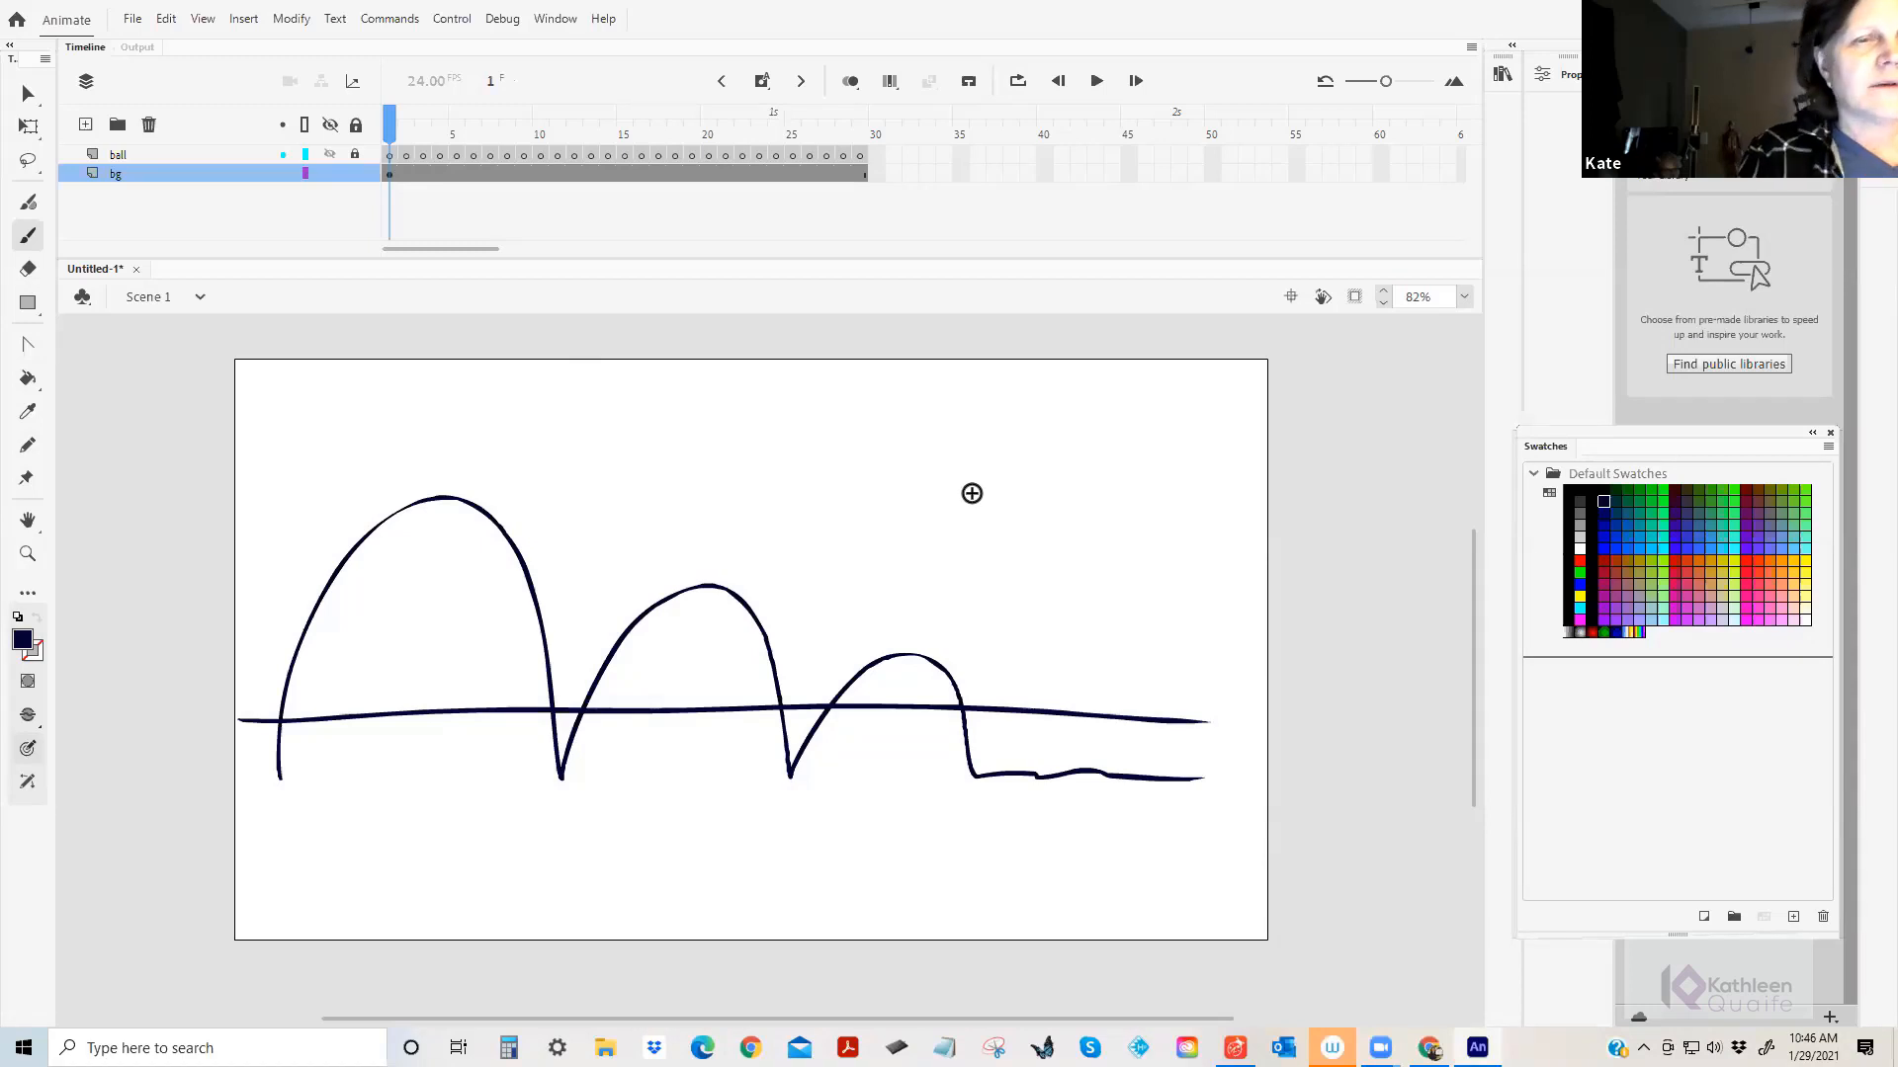
mouse_move(1029, 449)
left_mouse_down()
mouse_move(998, 464)
mouse_move(1028, 486)
mouse_move(988, 499)
mouse_move(1047, 455)
mouse_move(988, 509)
mouse_move(1057, 461)
mouse_move(991, 513)
mouse_move(1009, 468)
mouse_move(1065, 484)
mouse_move(1030, 504)
mouse_move(994, 440)
mouse_move(1052, 522)
left_mouse_up()
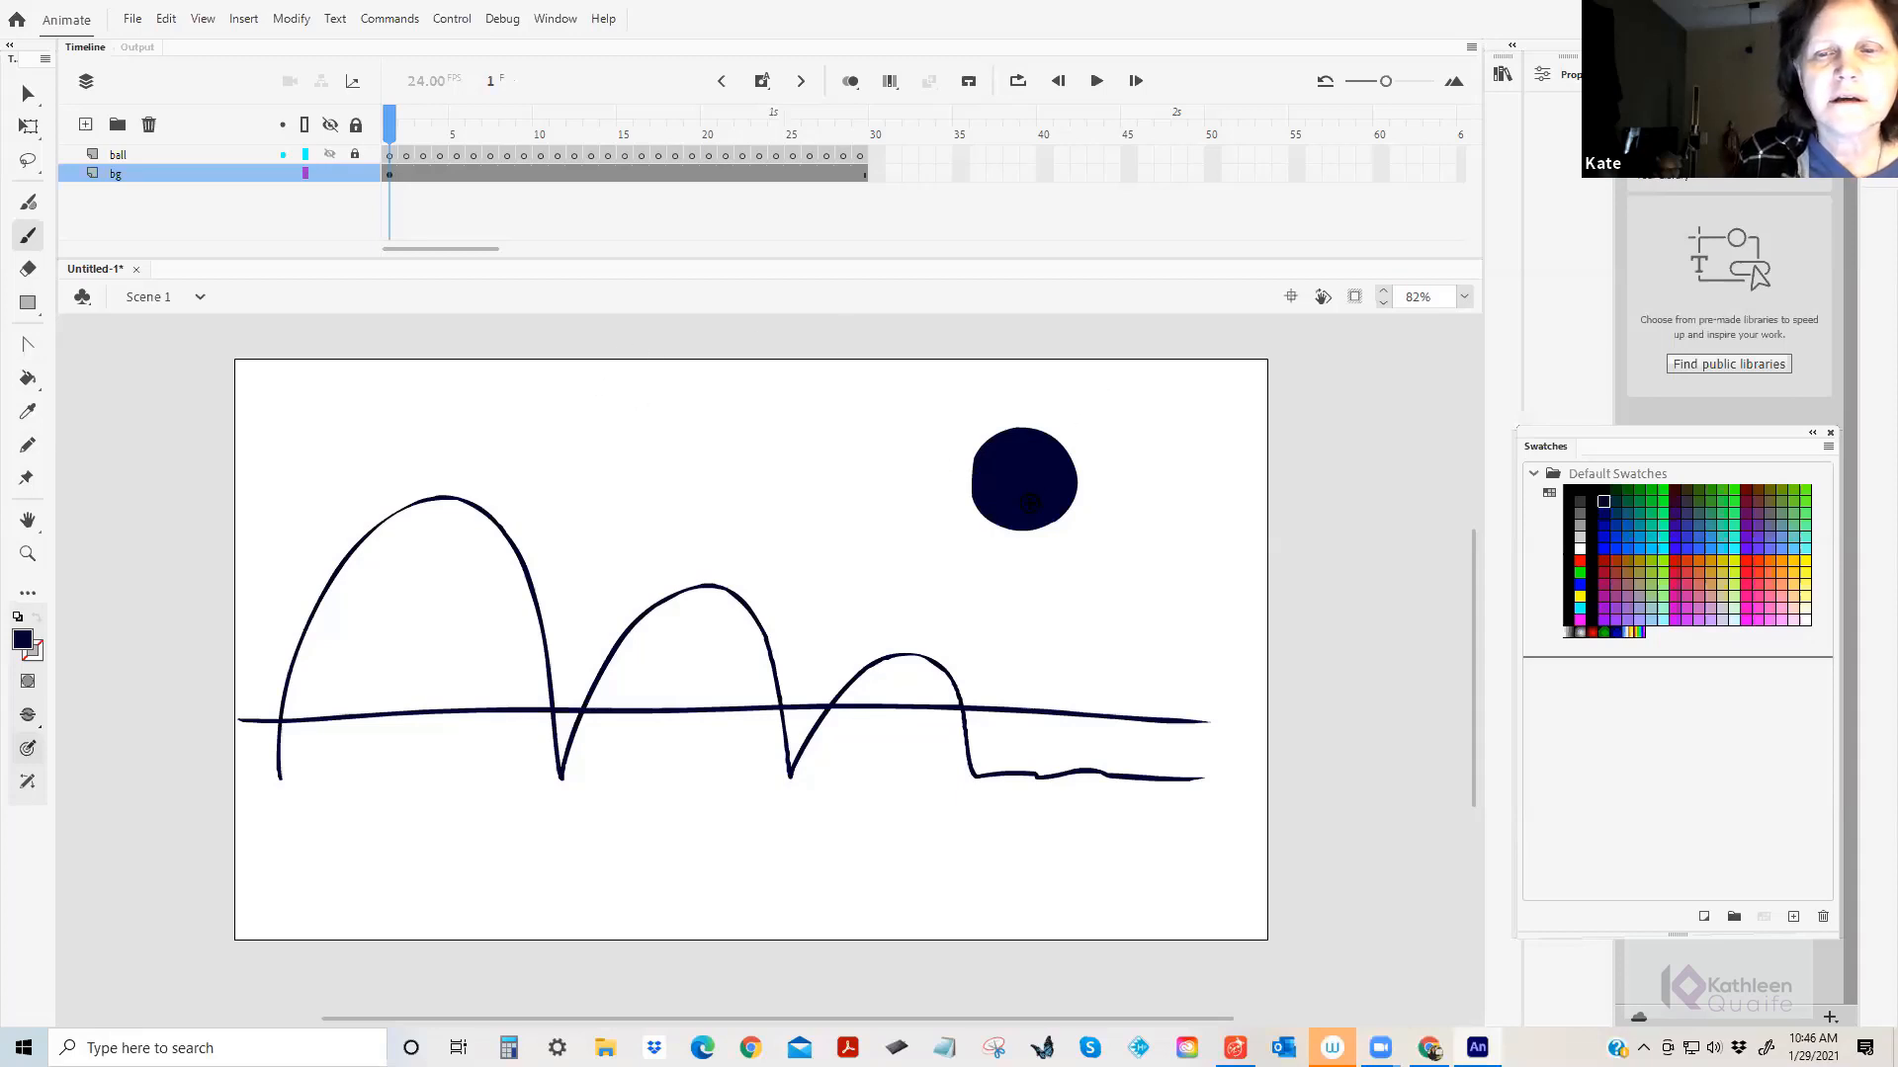
Select the solid round ball shape with the Selection Tool.
left_click(28, 93)
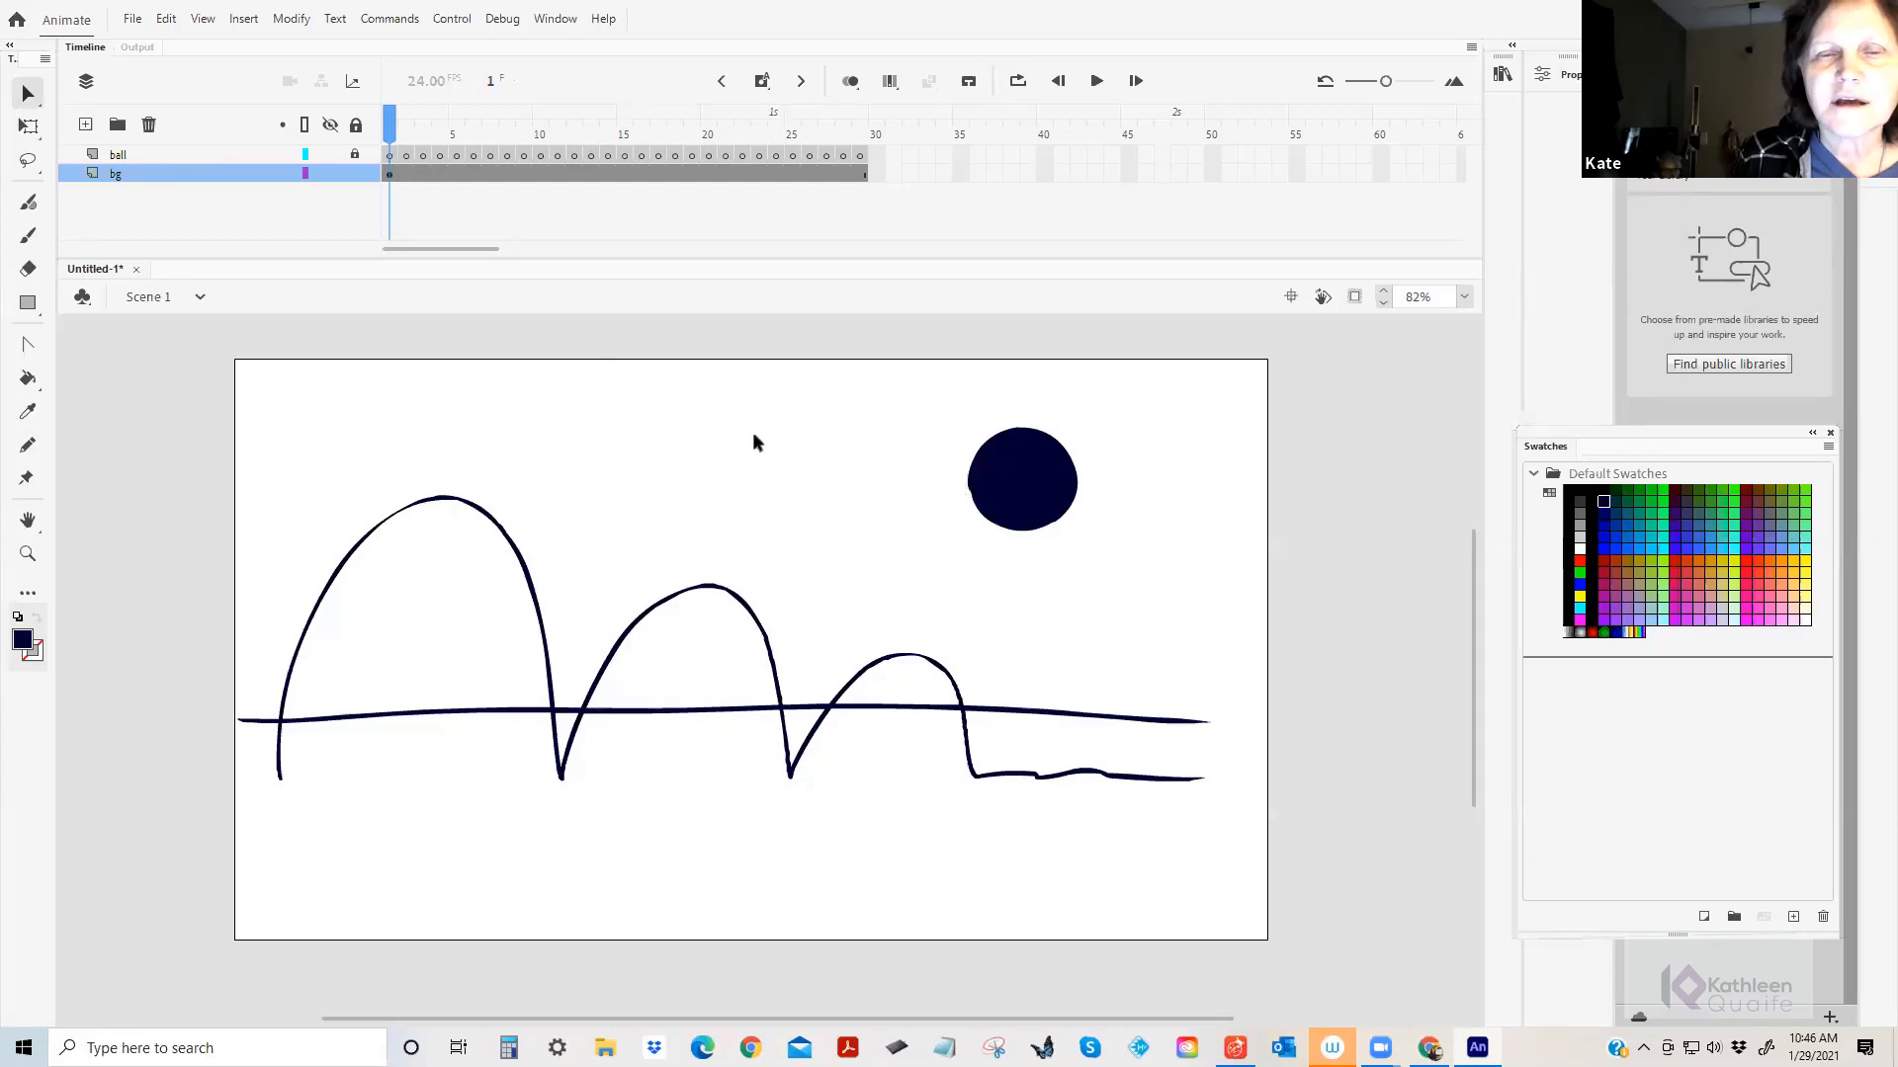
left_click(29, 97)
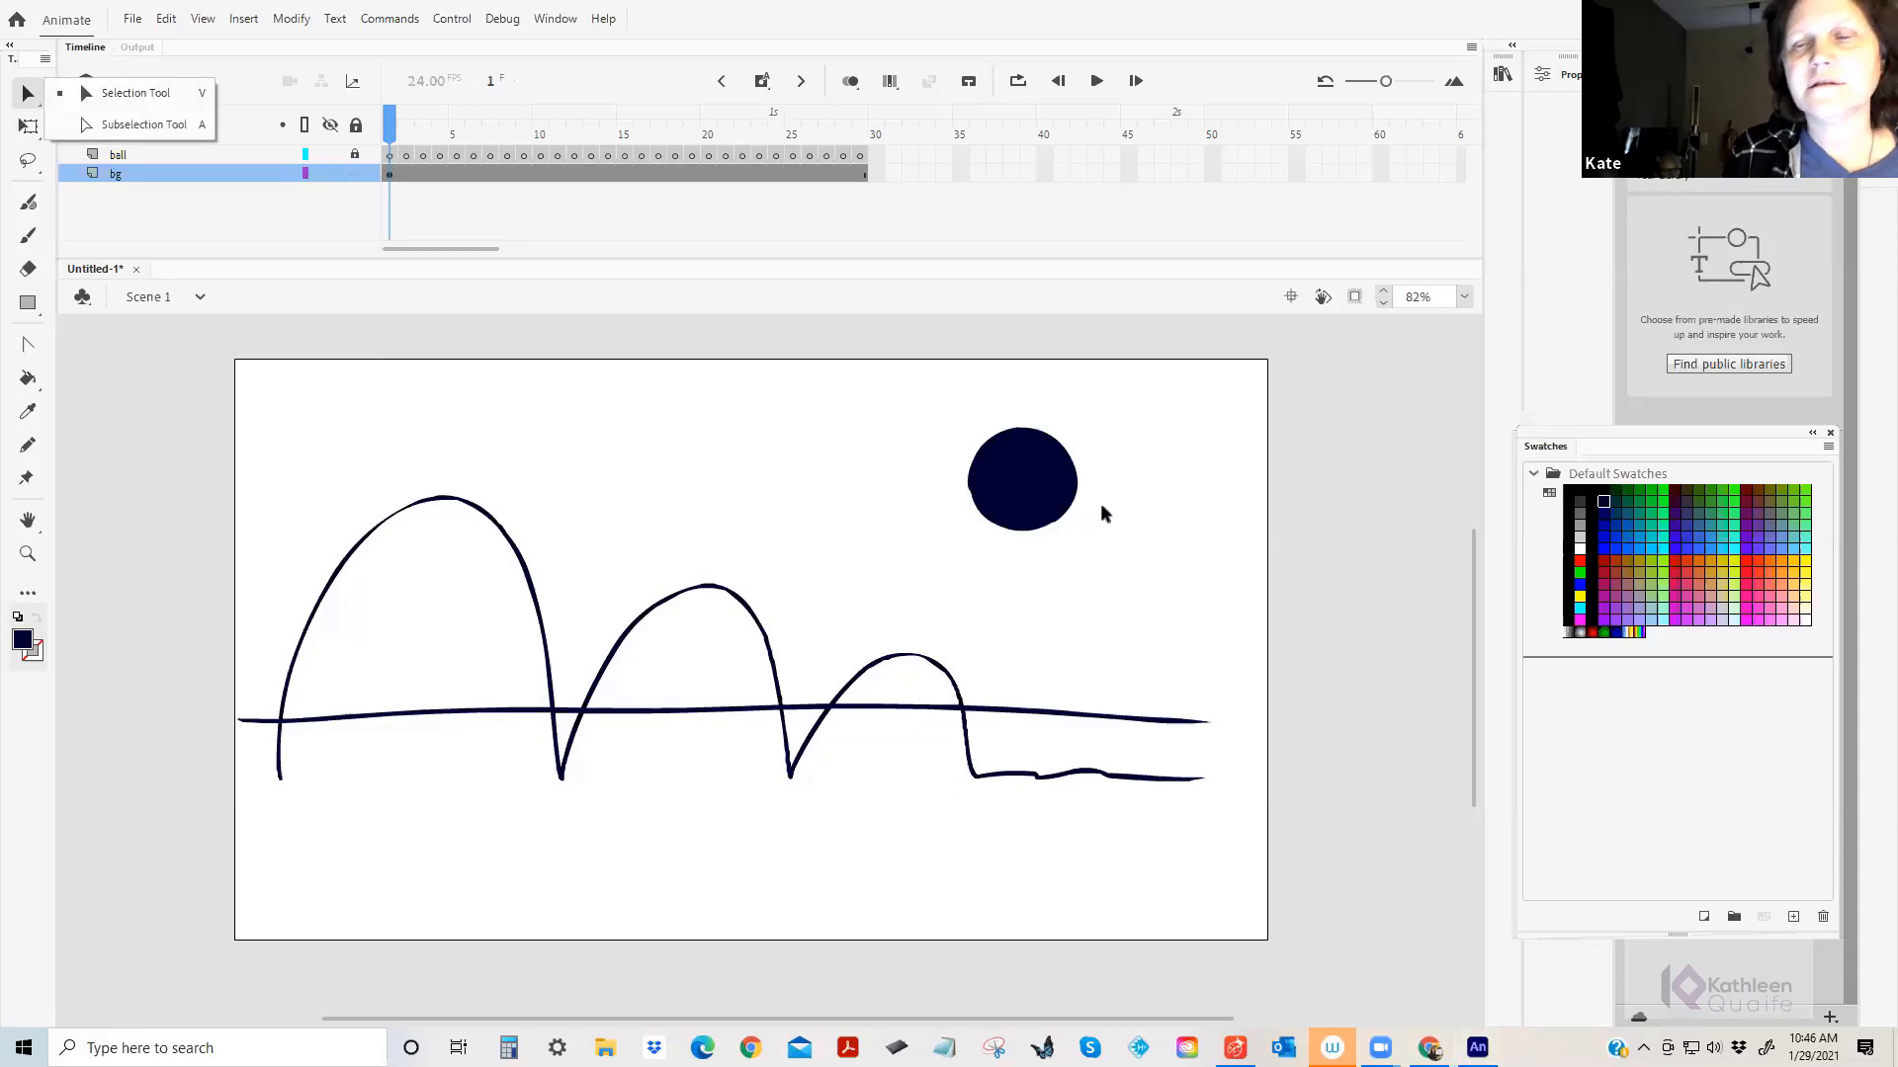
left_click(1035, 491)
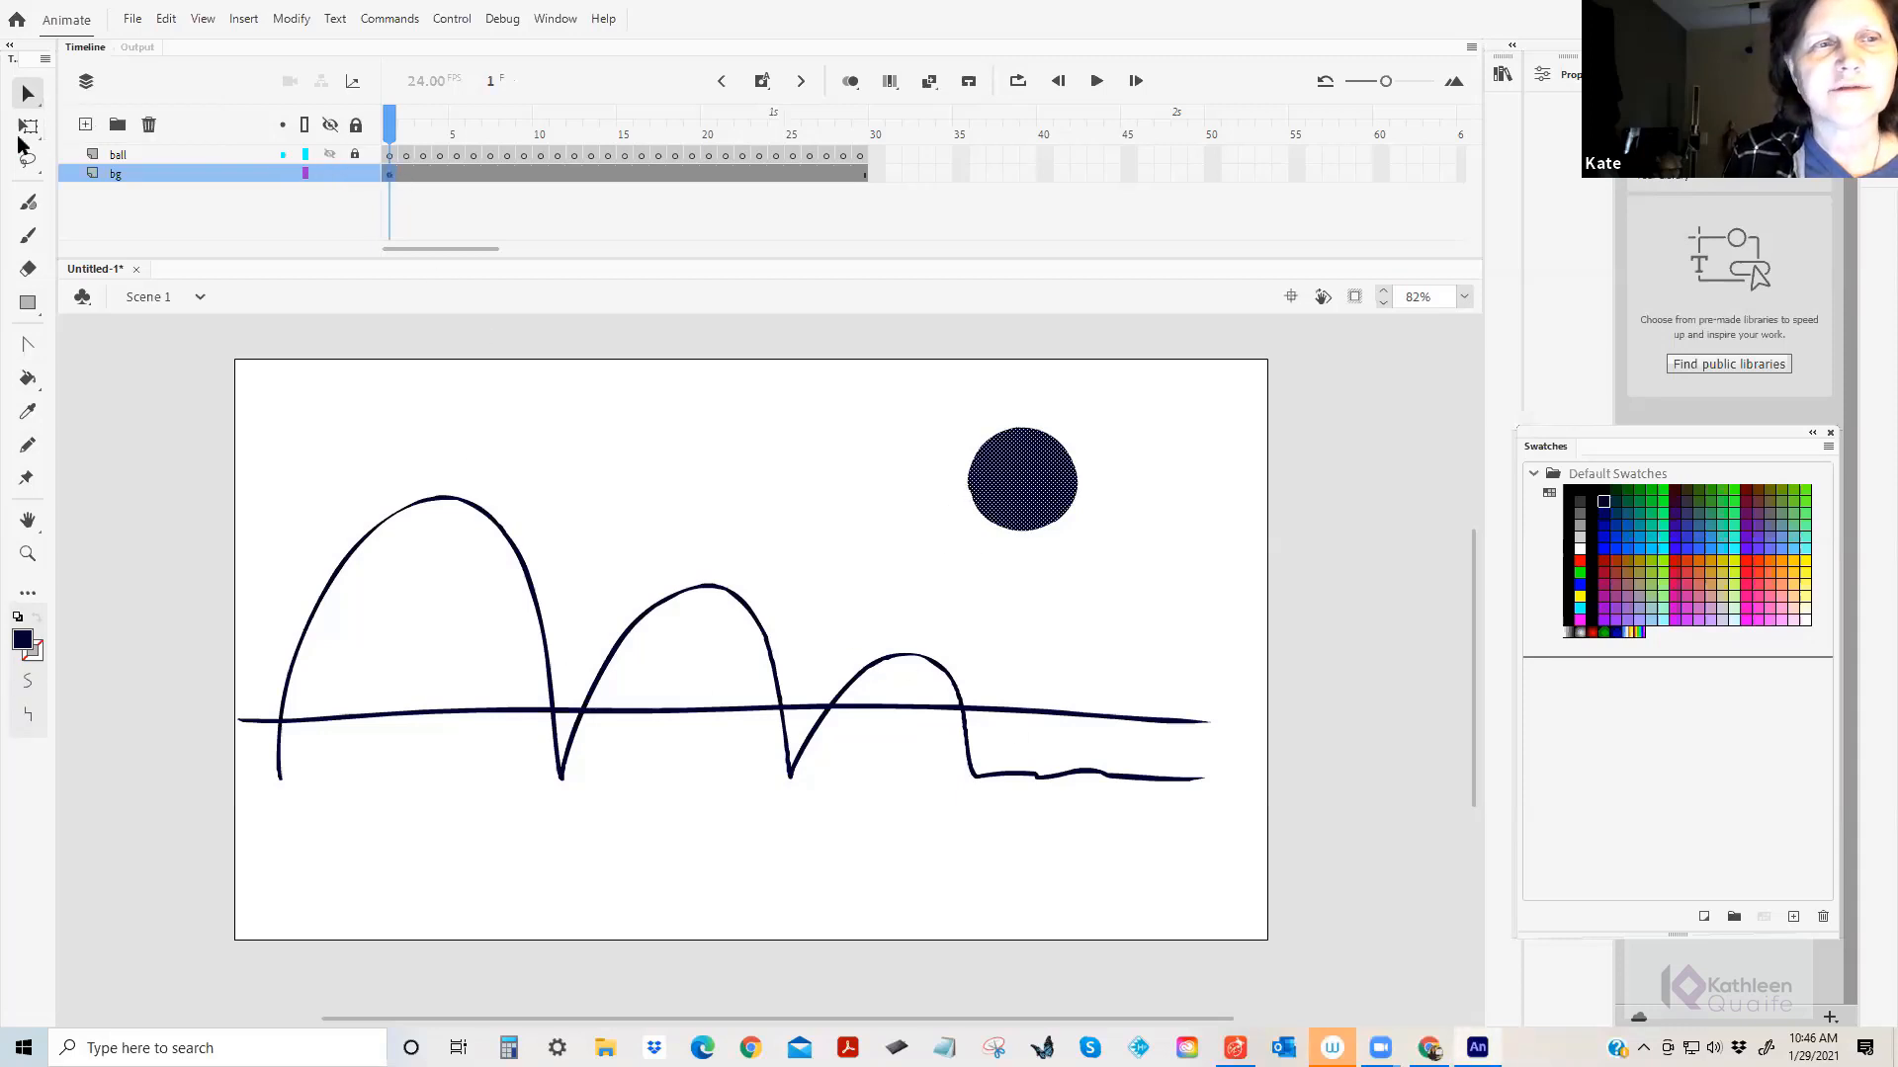
Show the painted ball's anchor points with the Subselection Tool and magnify the ball to inspect its outline.
left_click(28, 94)
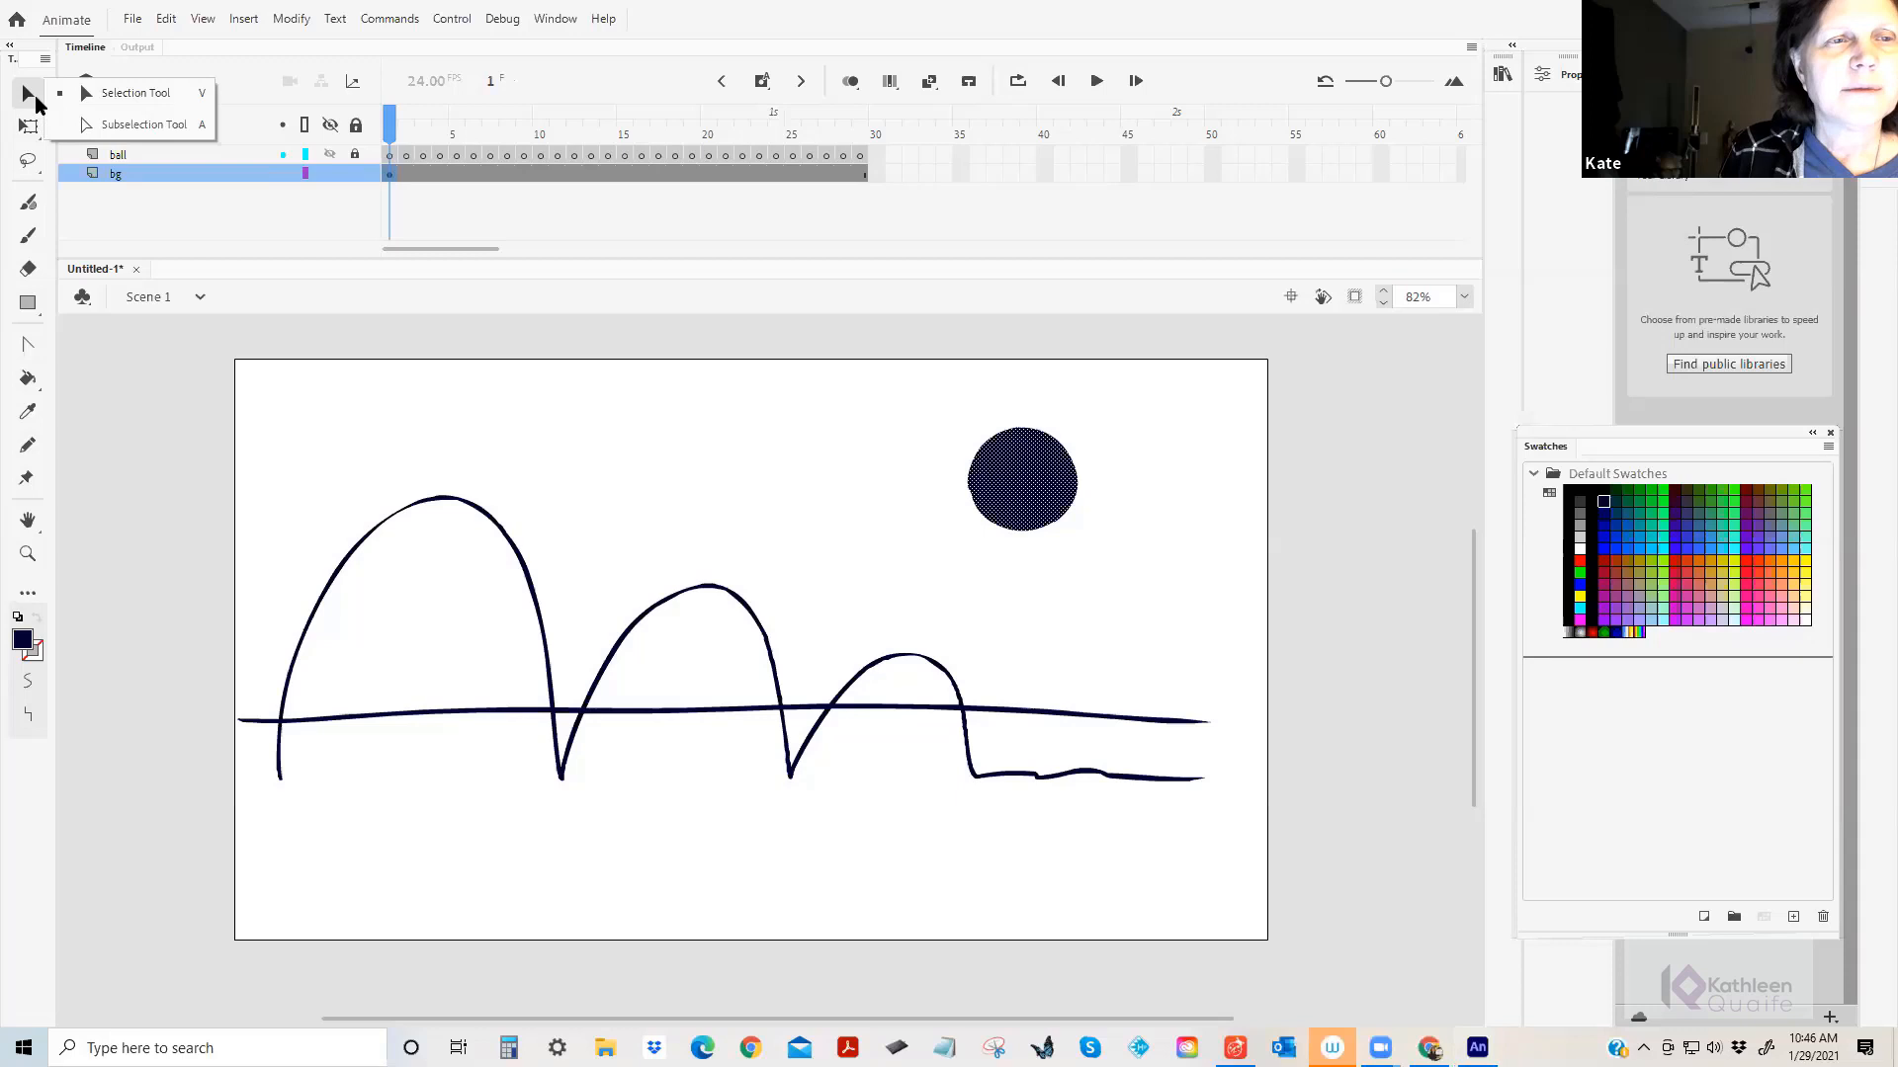
left_click(129, 125)
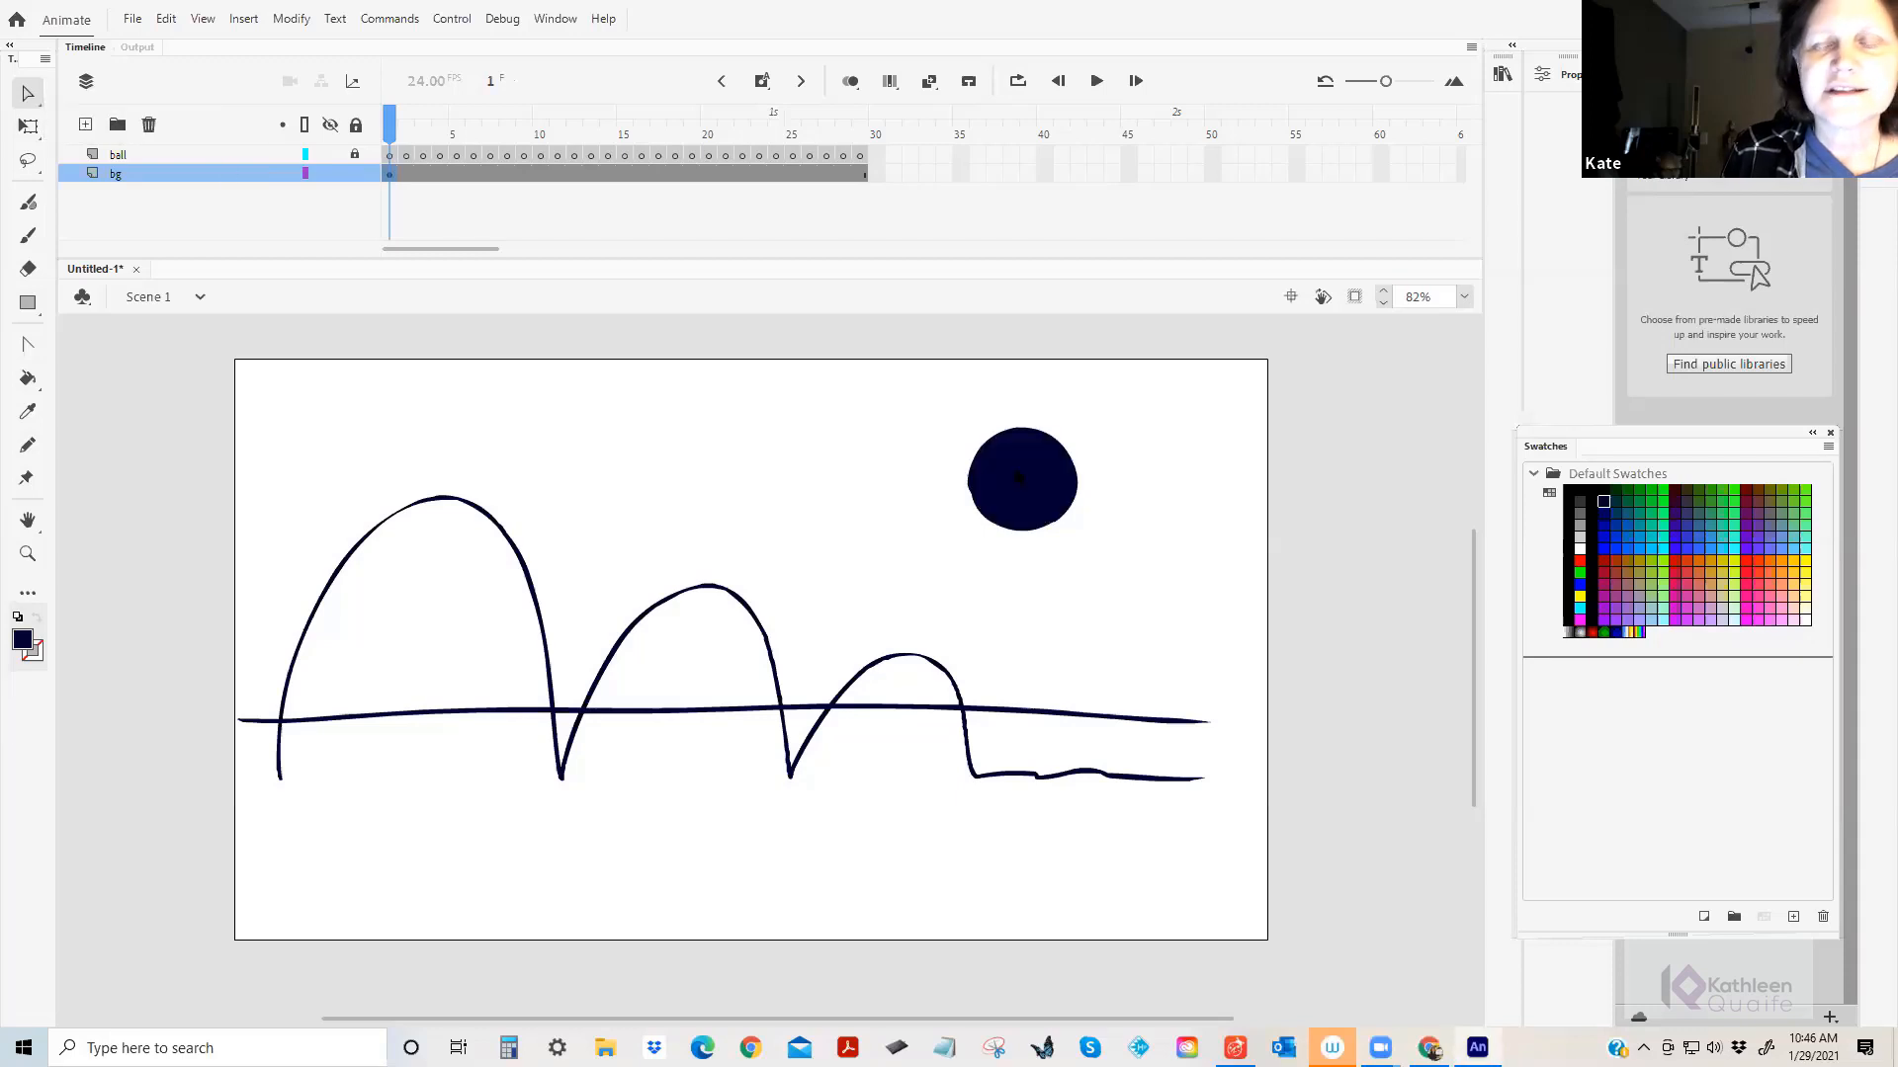
left_click(1064, 451)
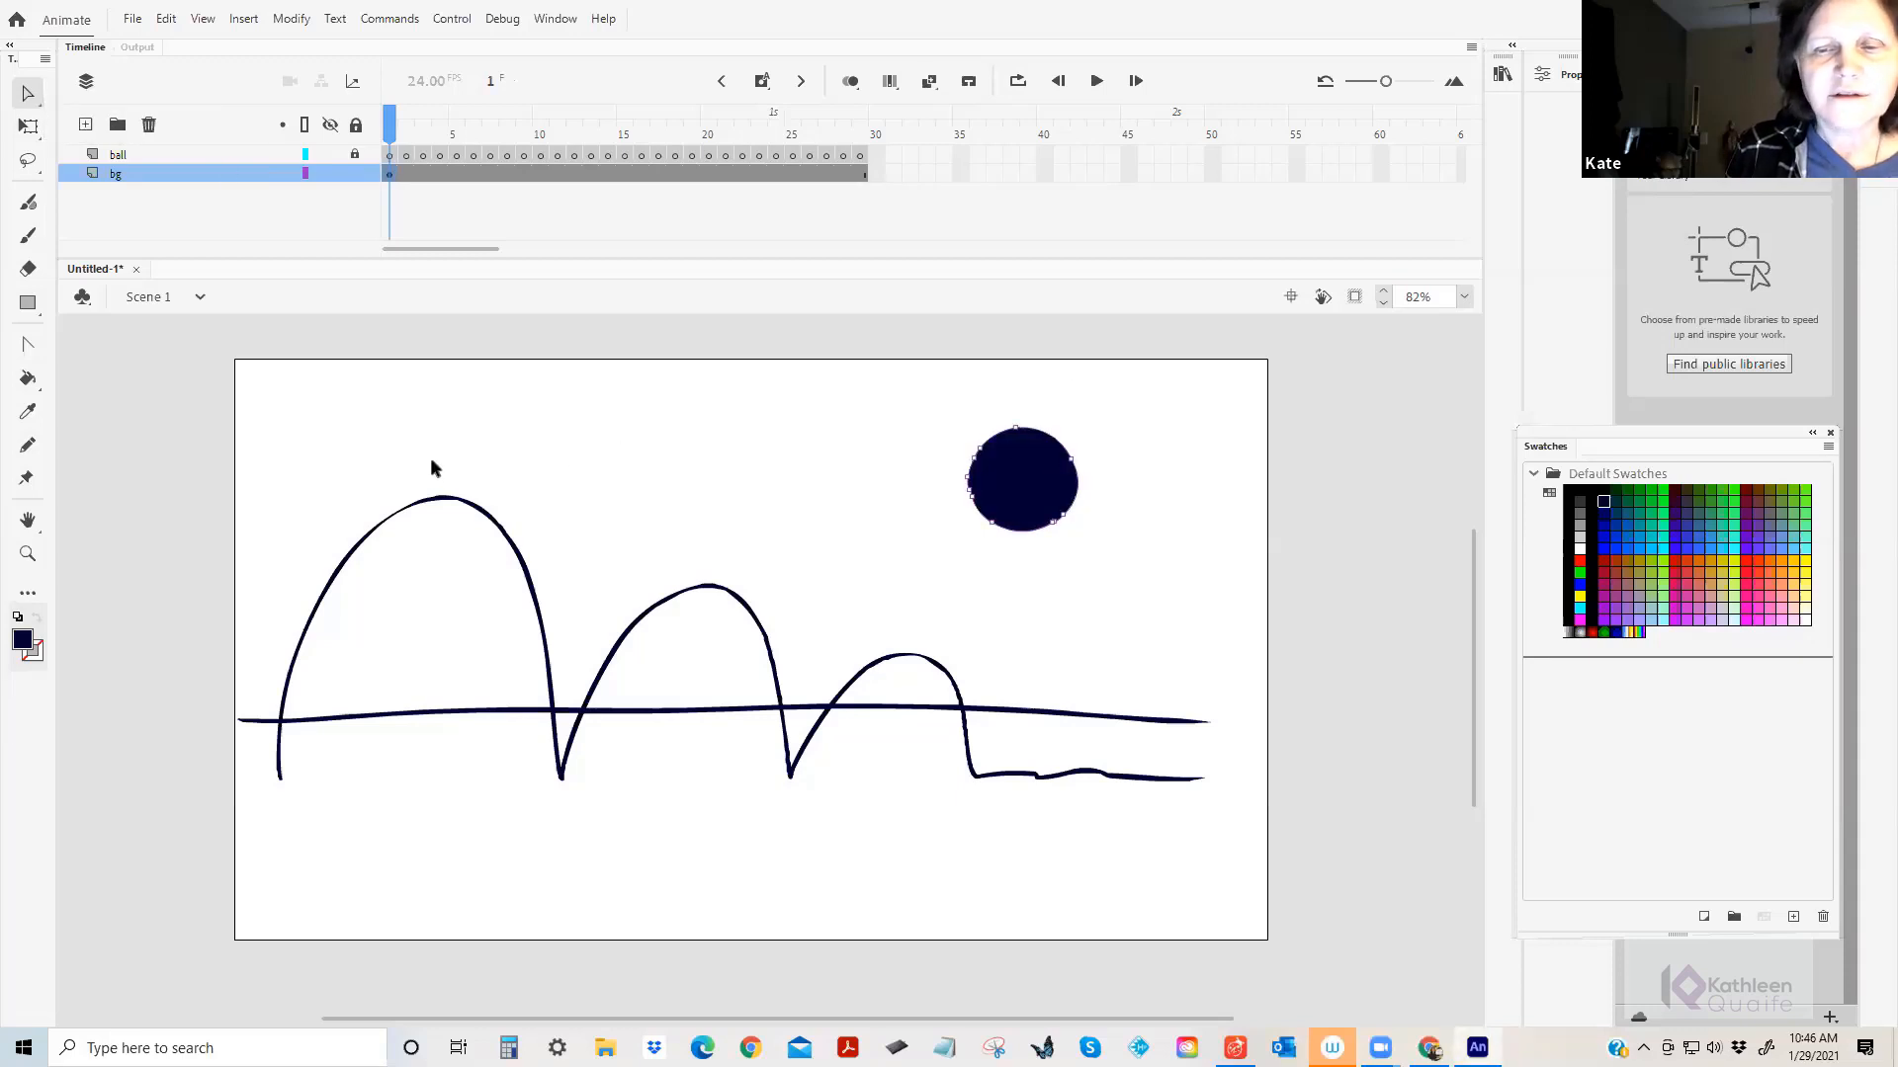
left_click(26, 554)
left_click_drag(982, 424, 1099, 583)
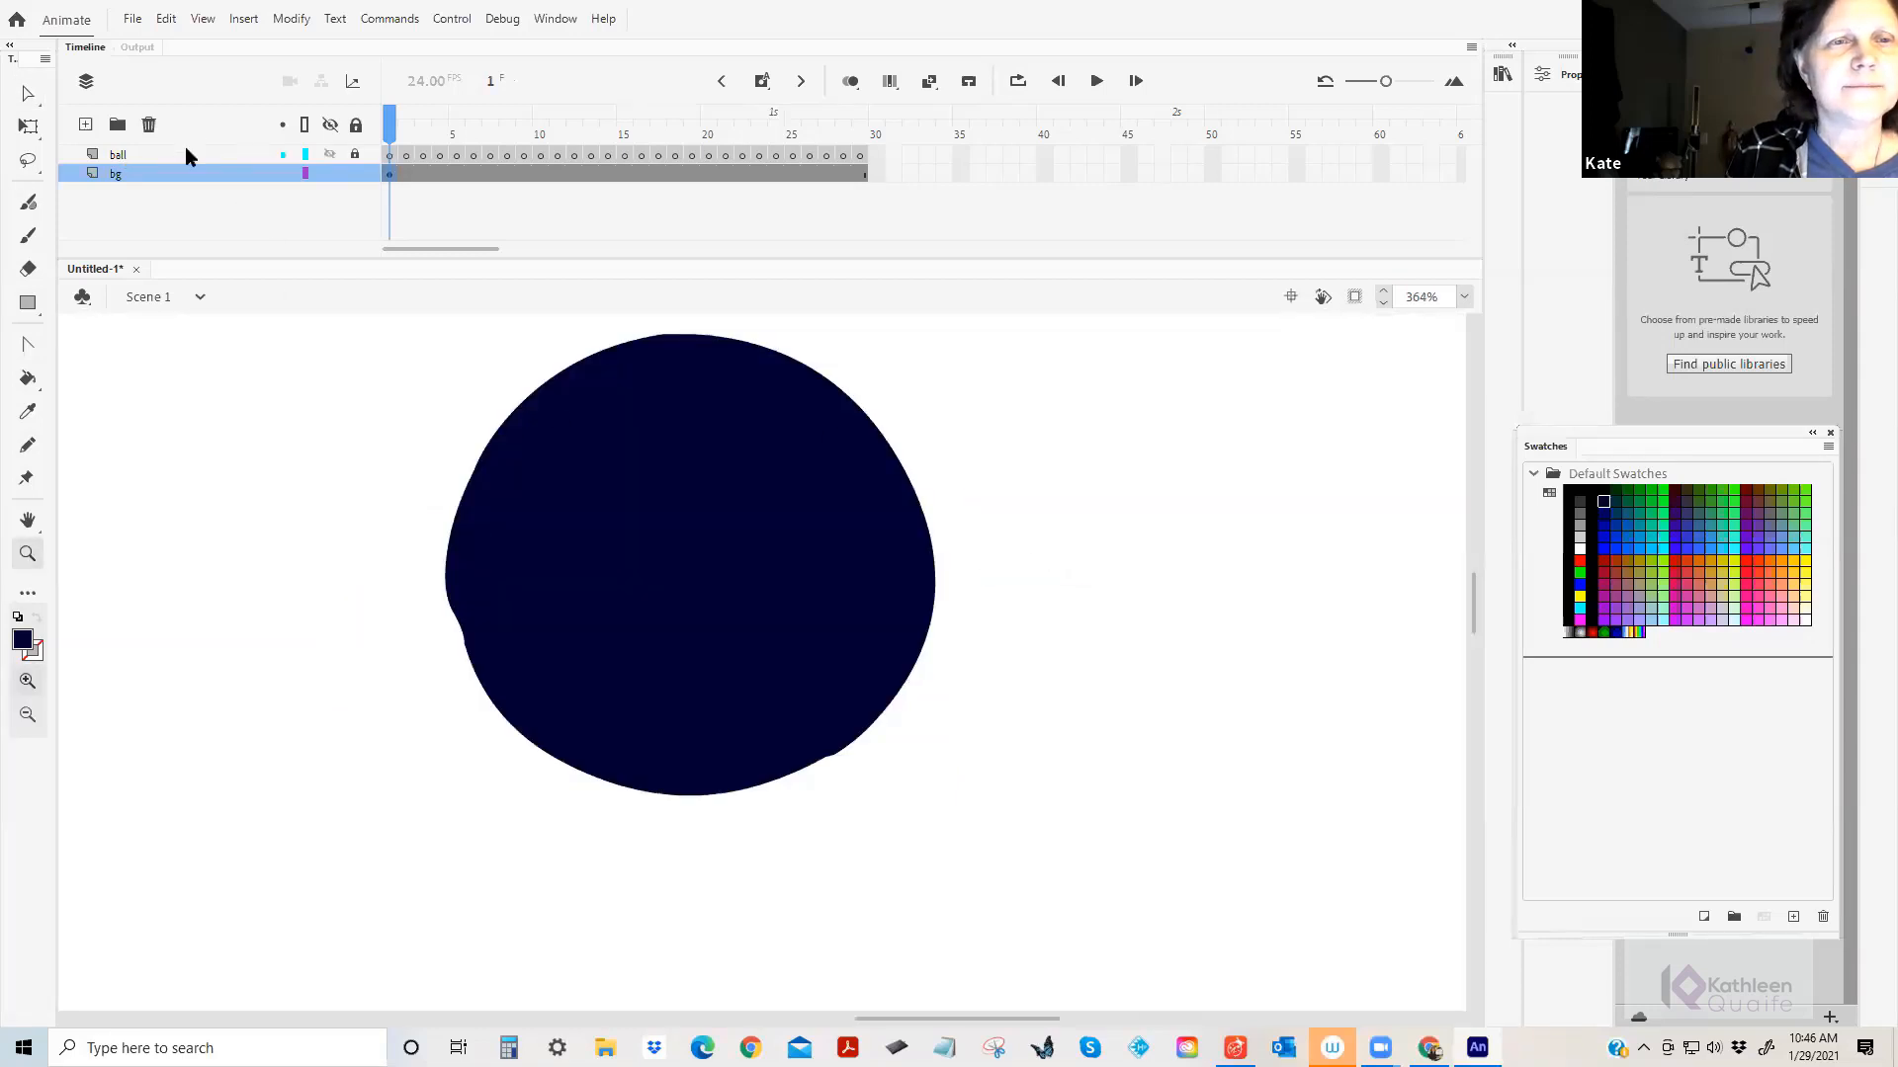
left_click(34, 99)
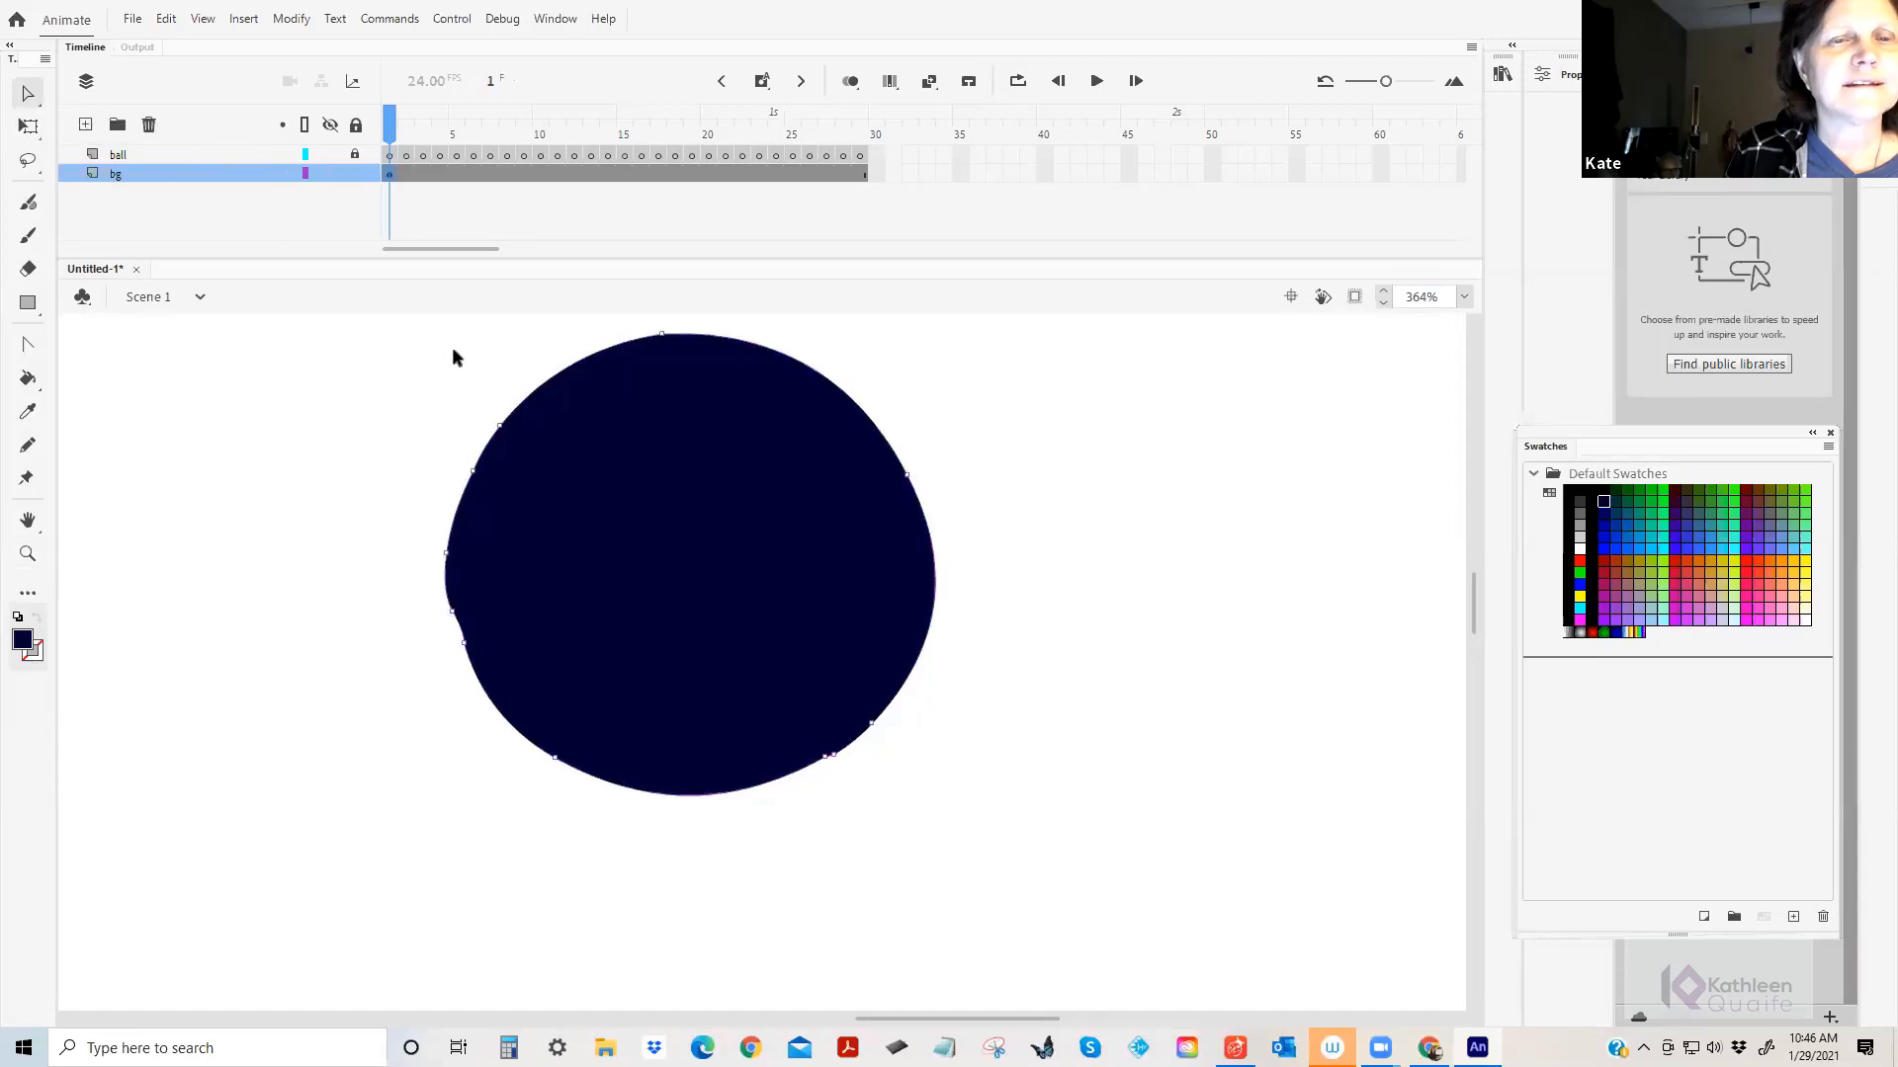
Examine the anchor points and curve handles along the ball's upper-left and lower-left edges with the Subselection Tool.
left_click(499, 425)
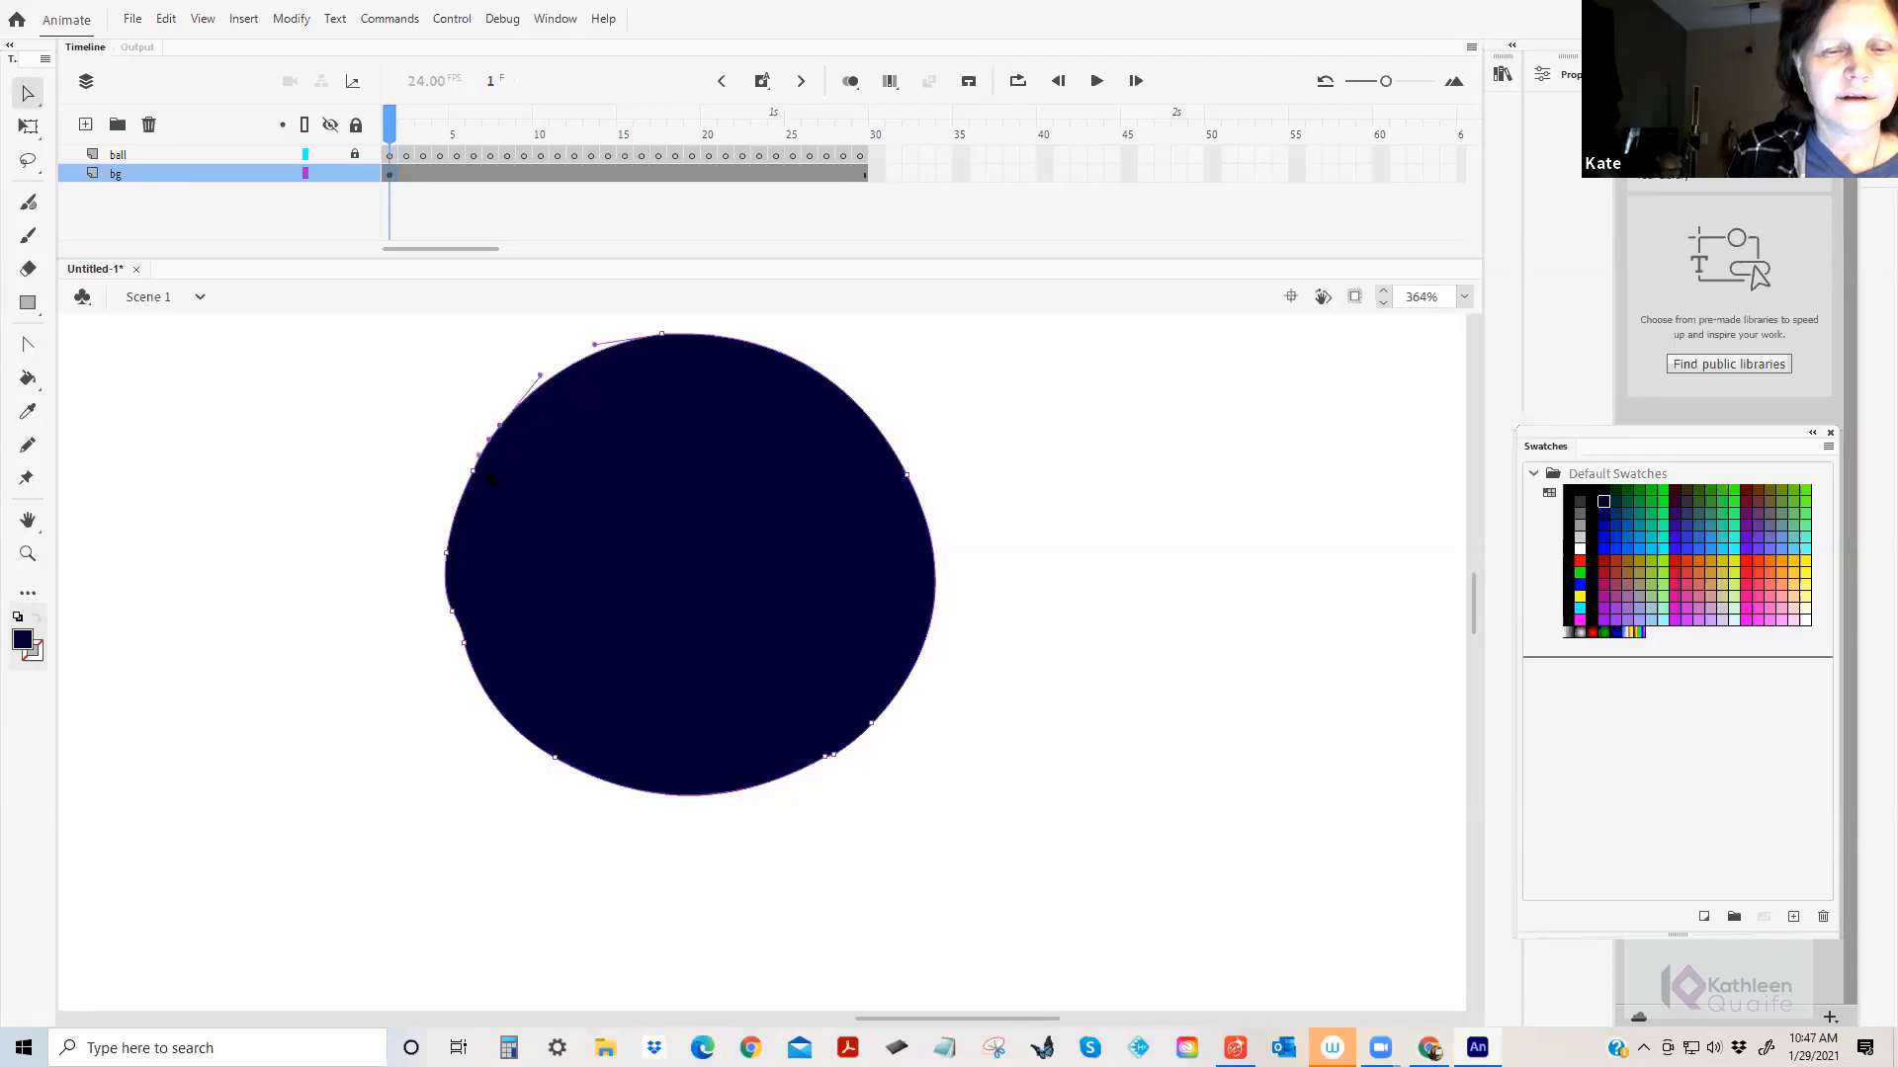
left_click_drag(425, 599, 528, 696)
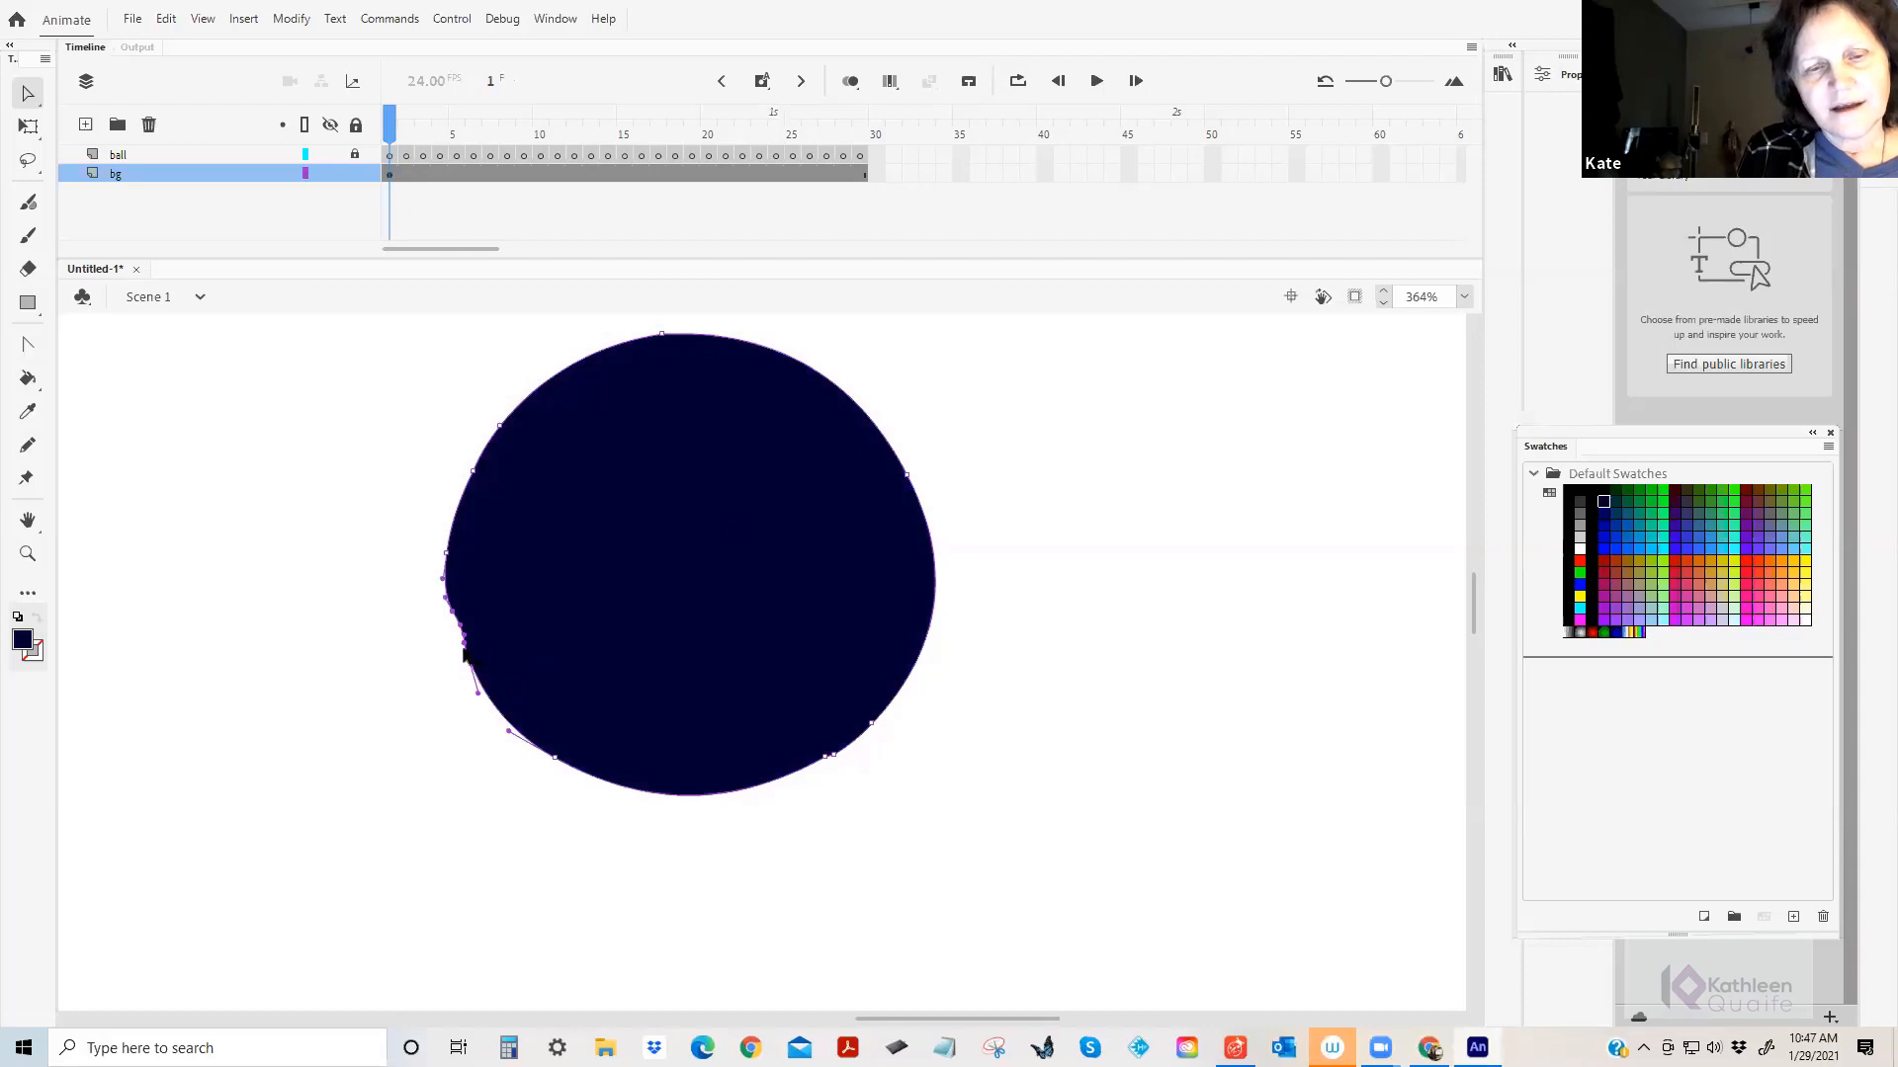
left_click(424, 608)
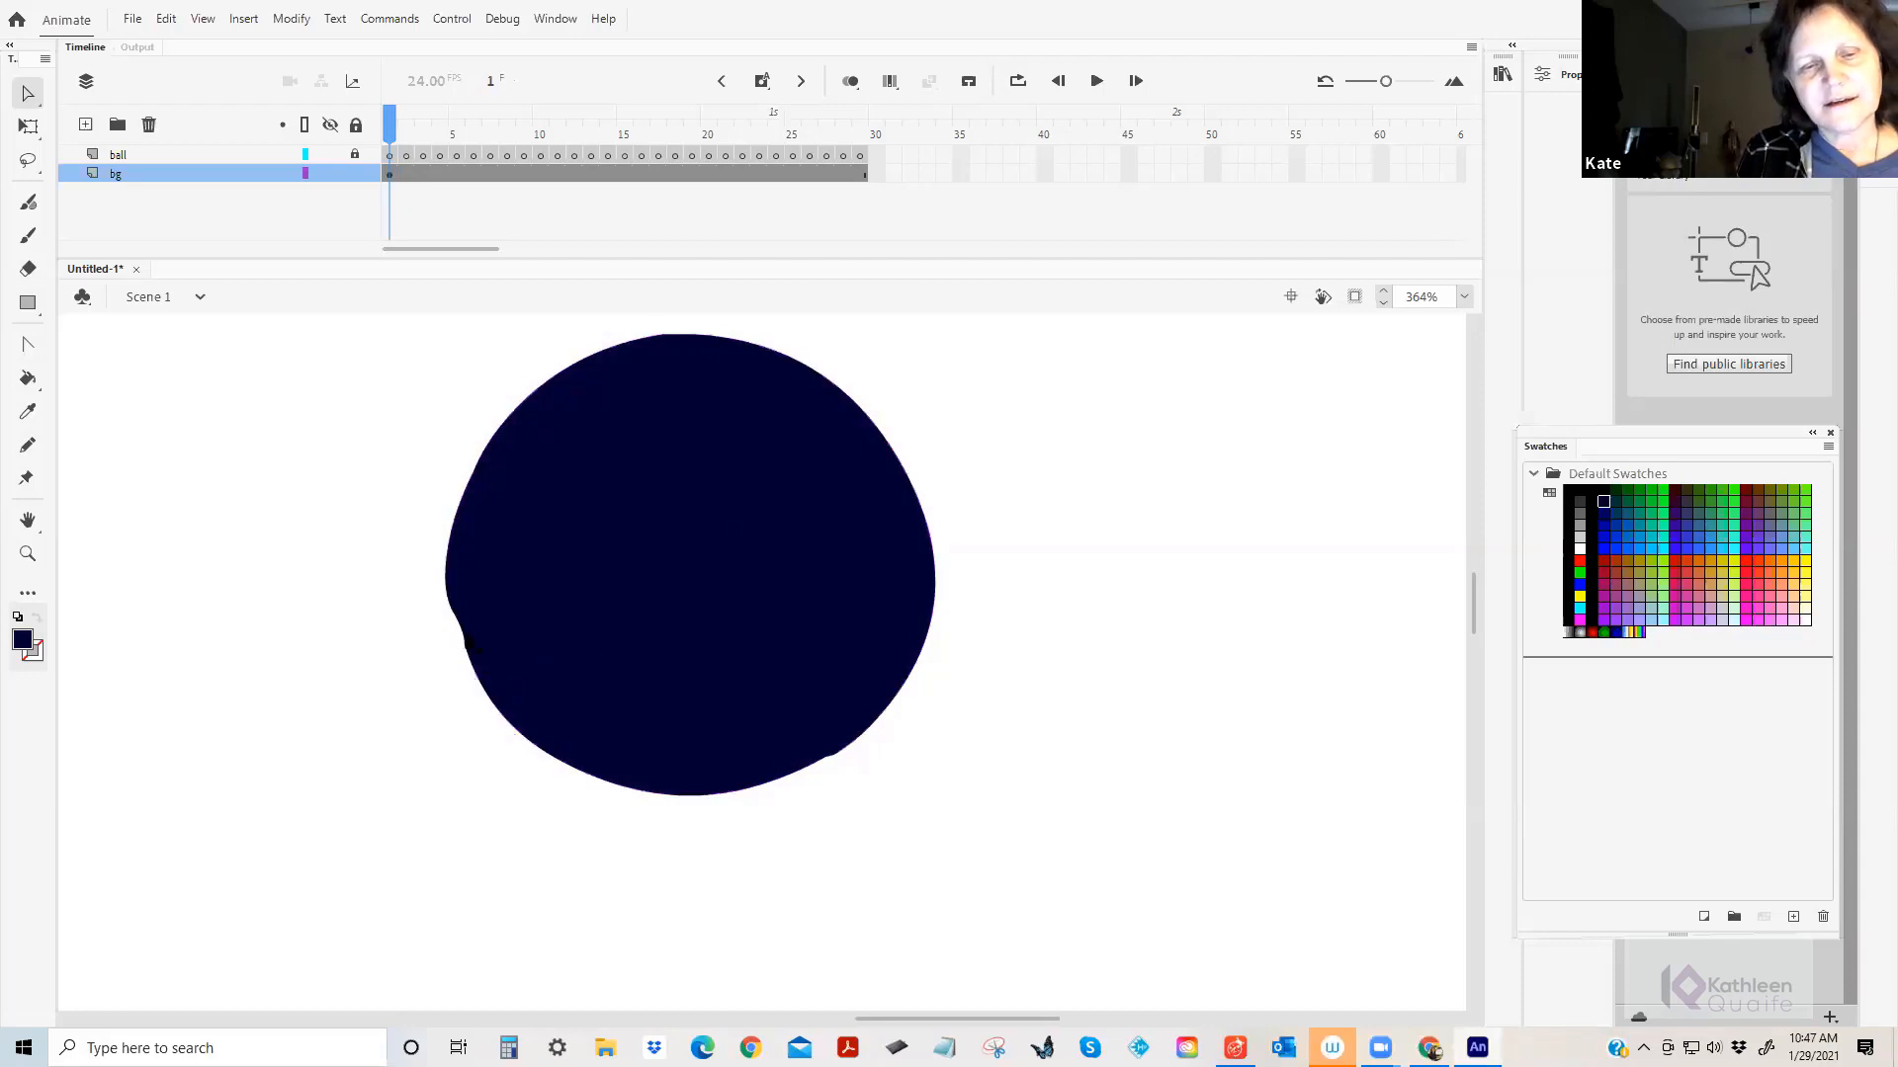
left_click(465, 640)
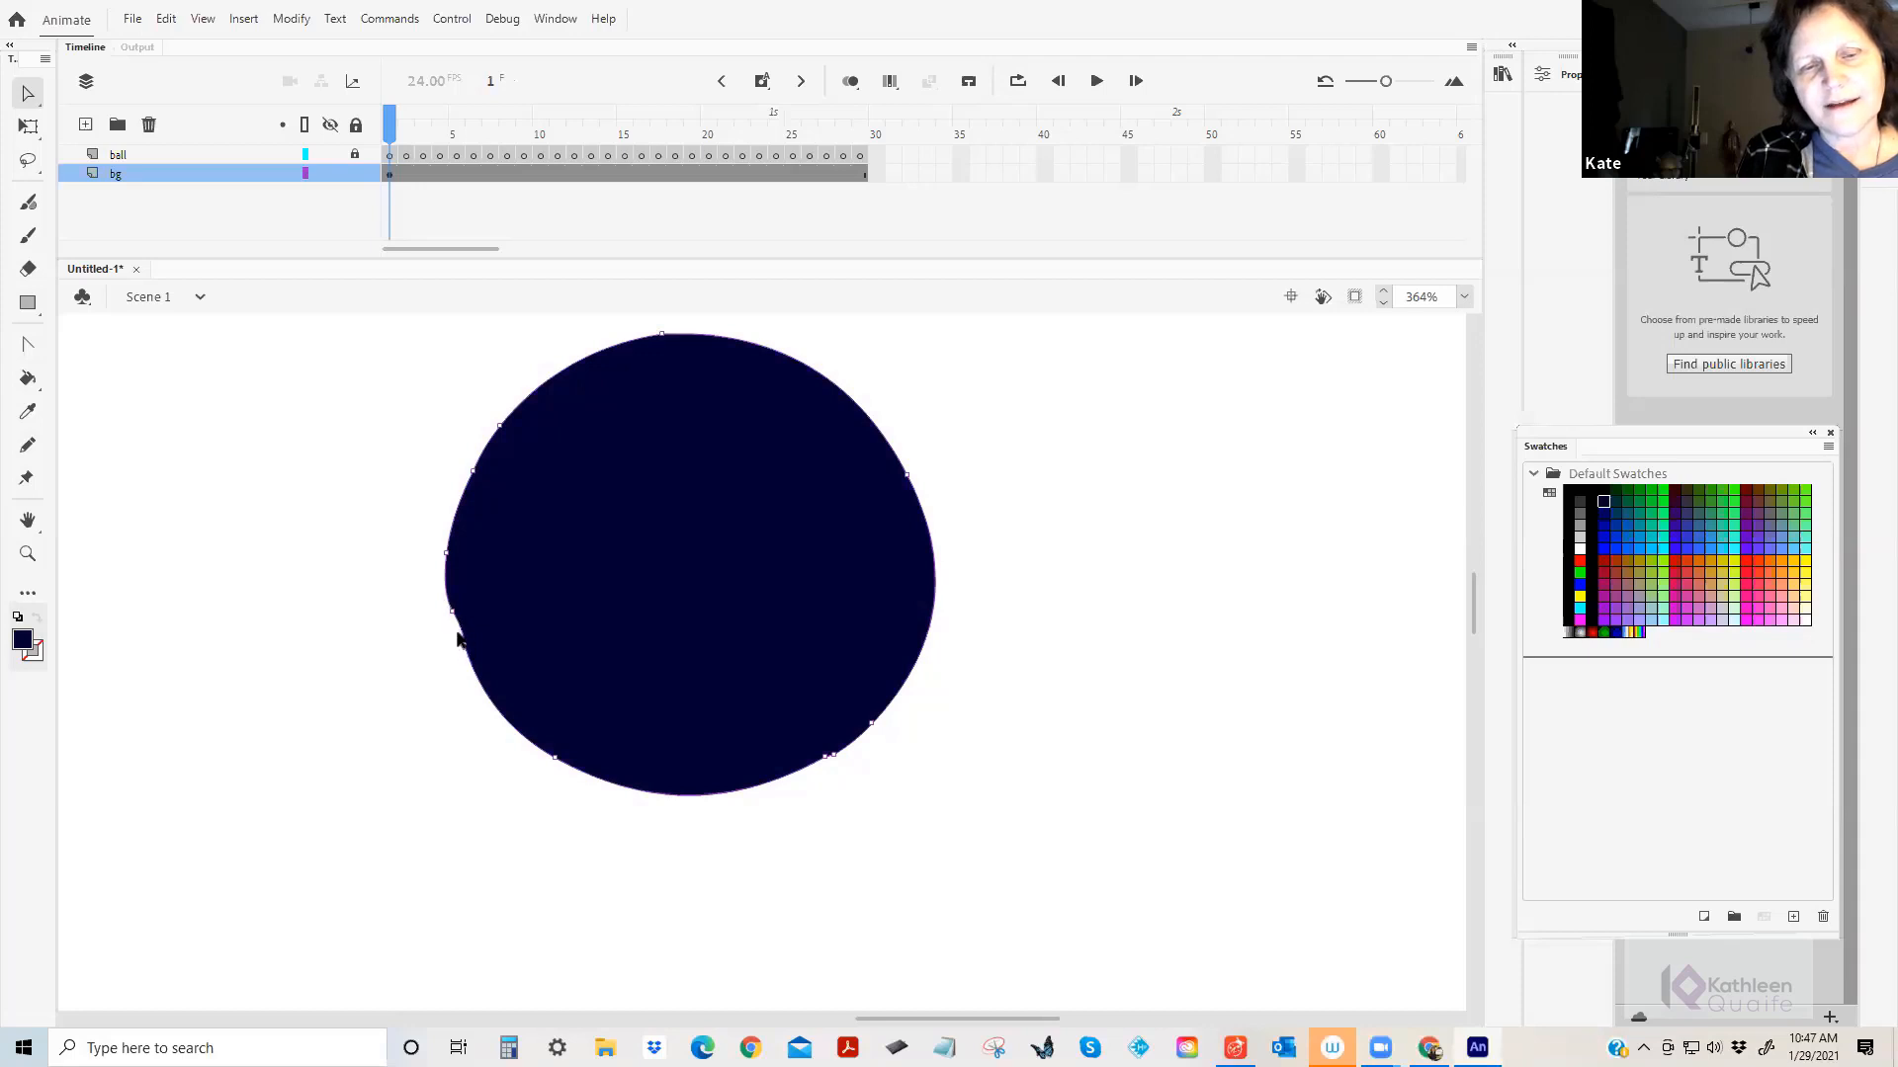
left_click(464, 644)
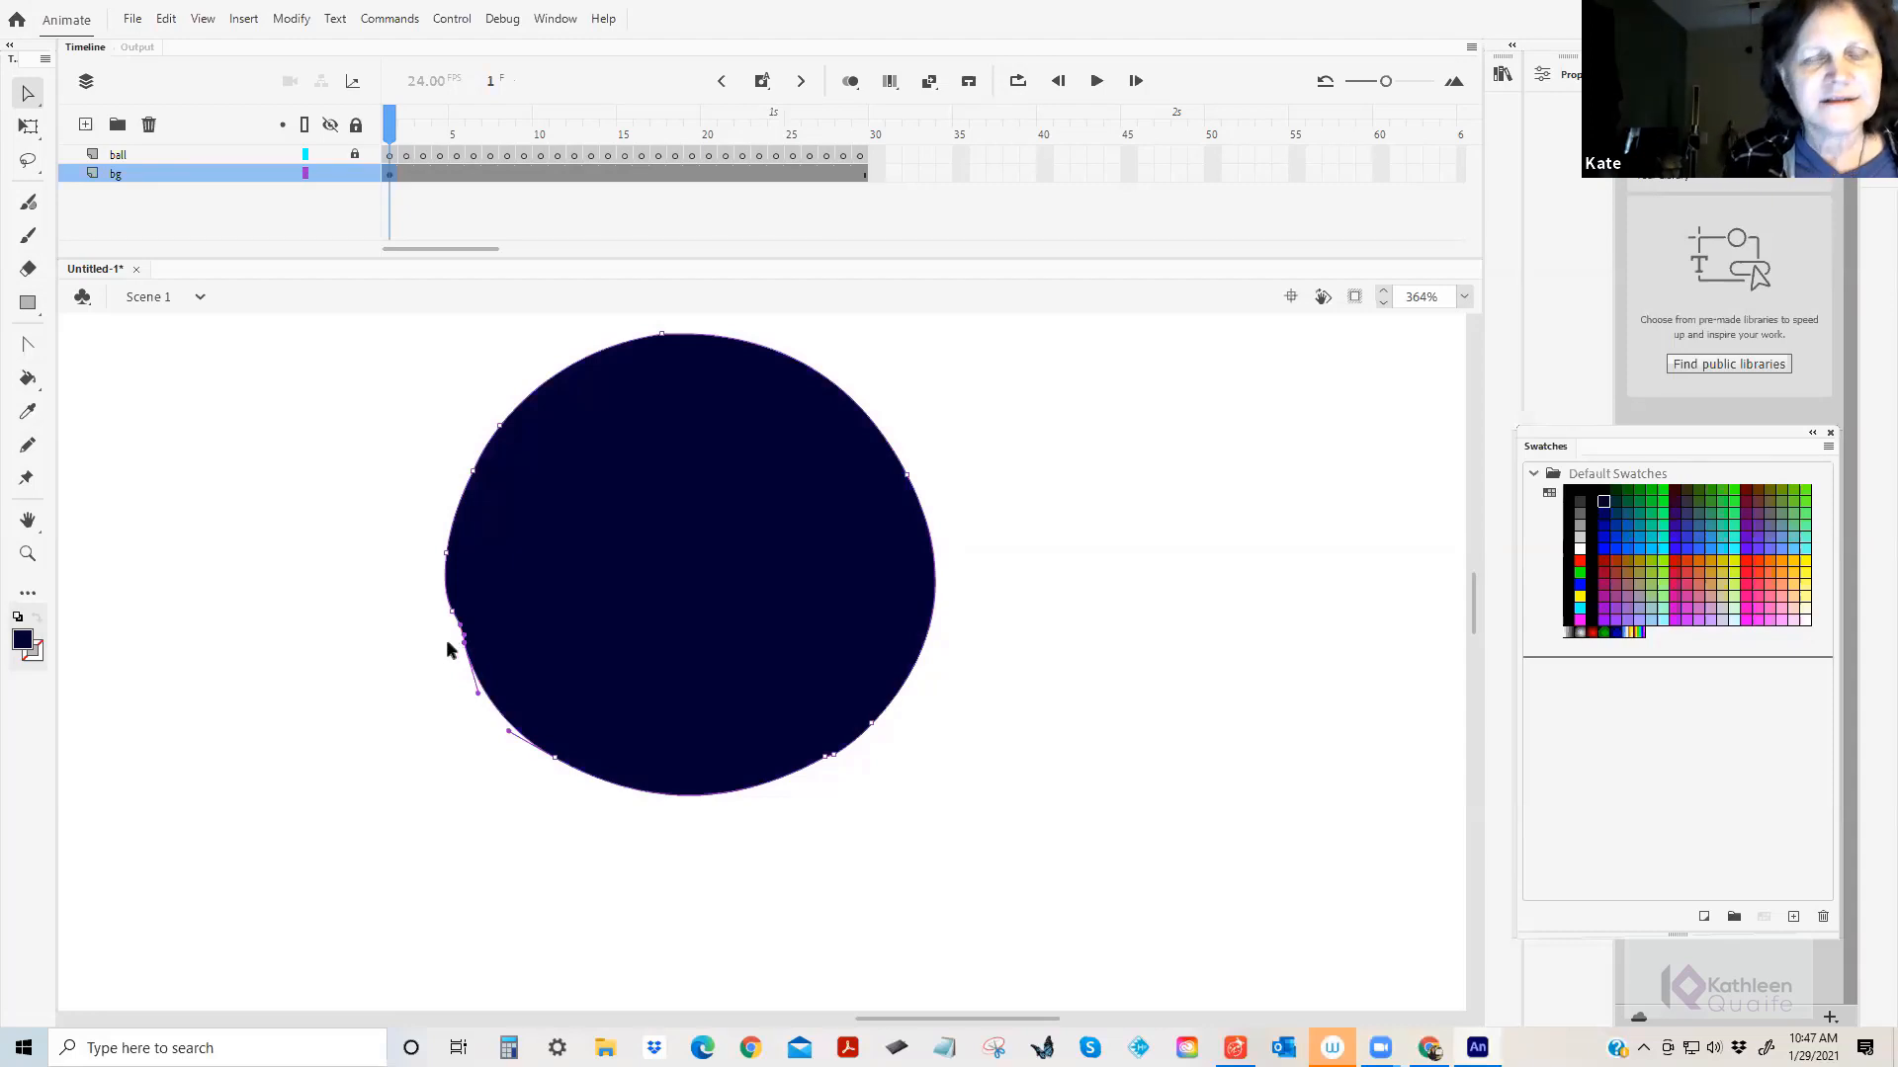
left_click(413, 598)
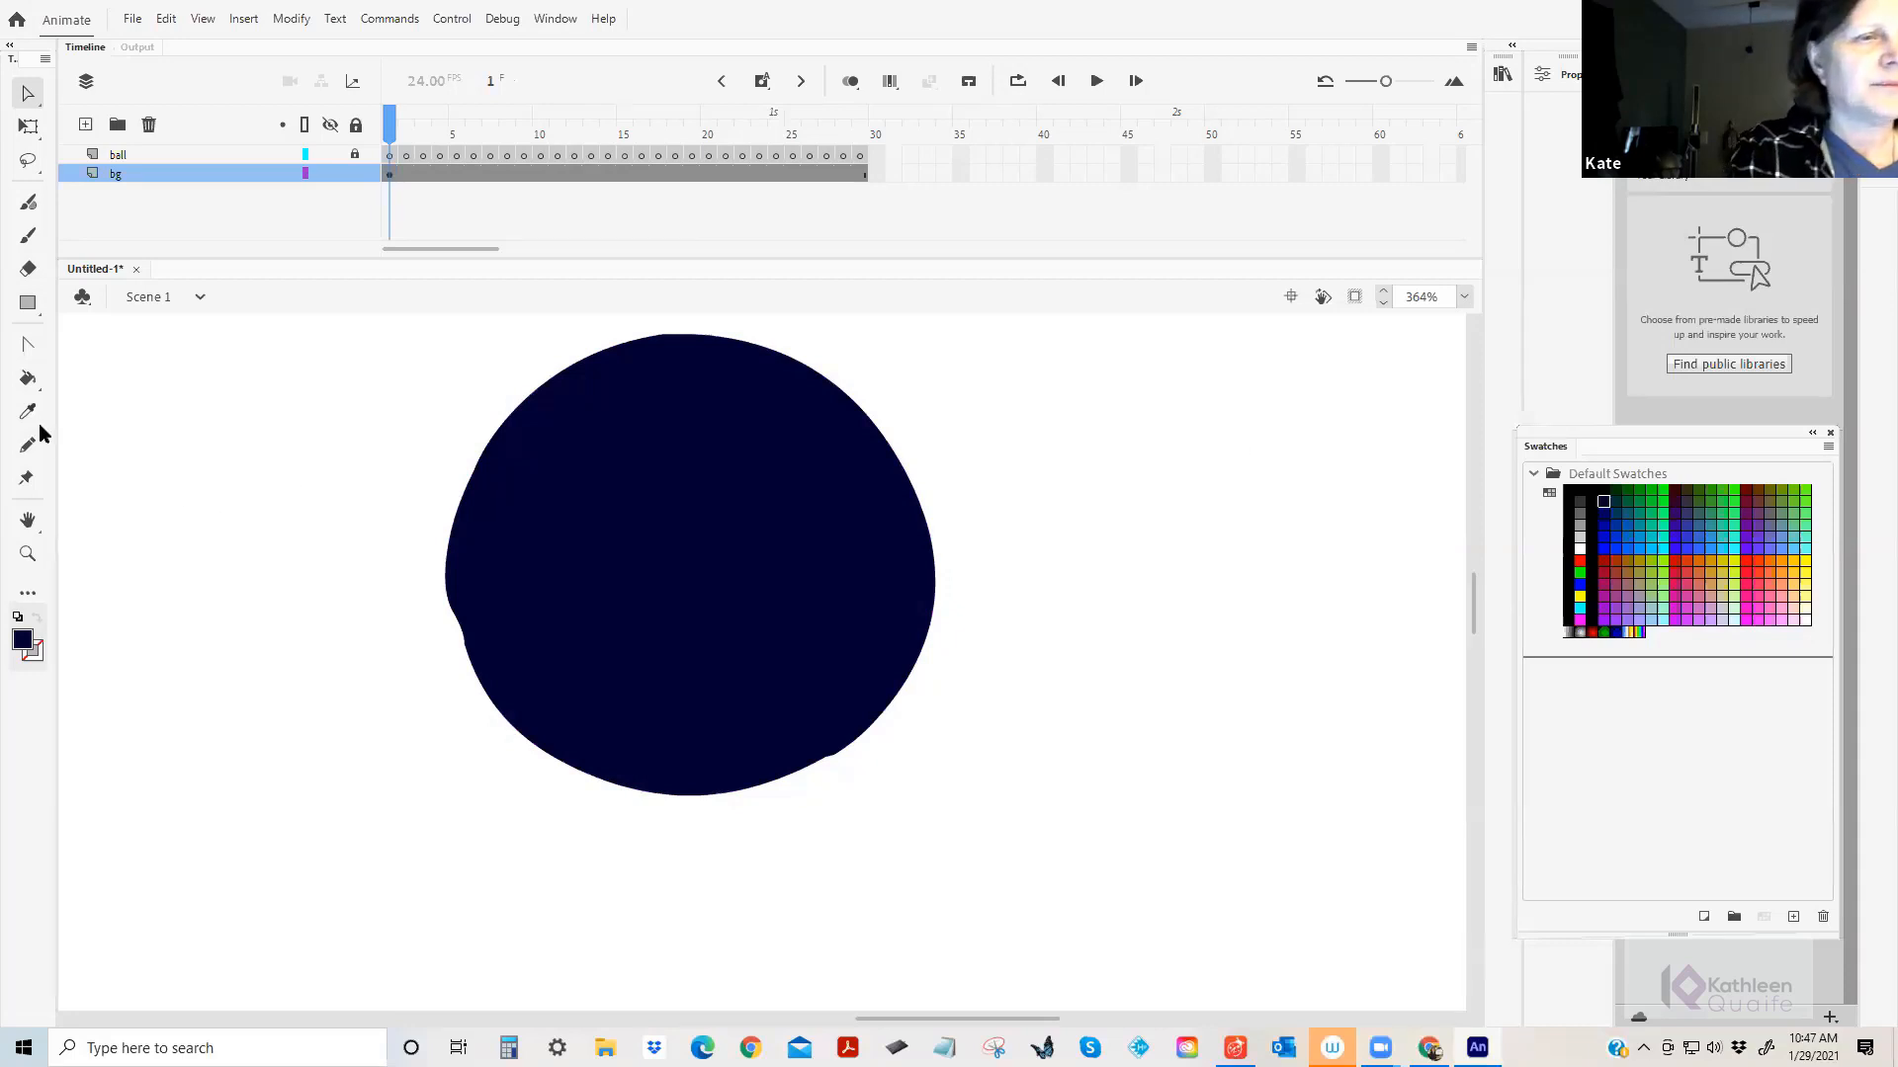
Paint a slanted, slightly curved brush stroke beside the ball on the bg layer and show its anchor points.
left_click(27, 235)
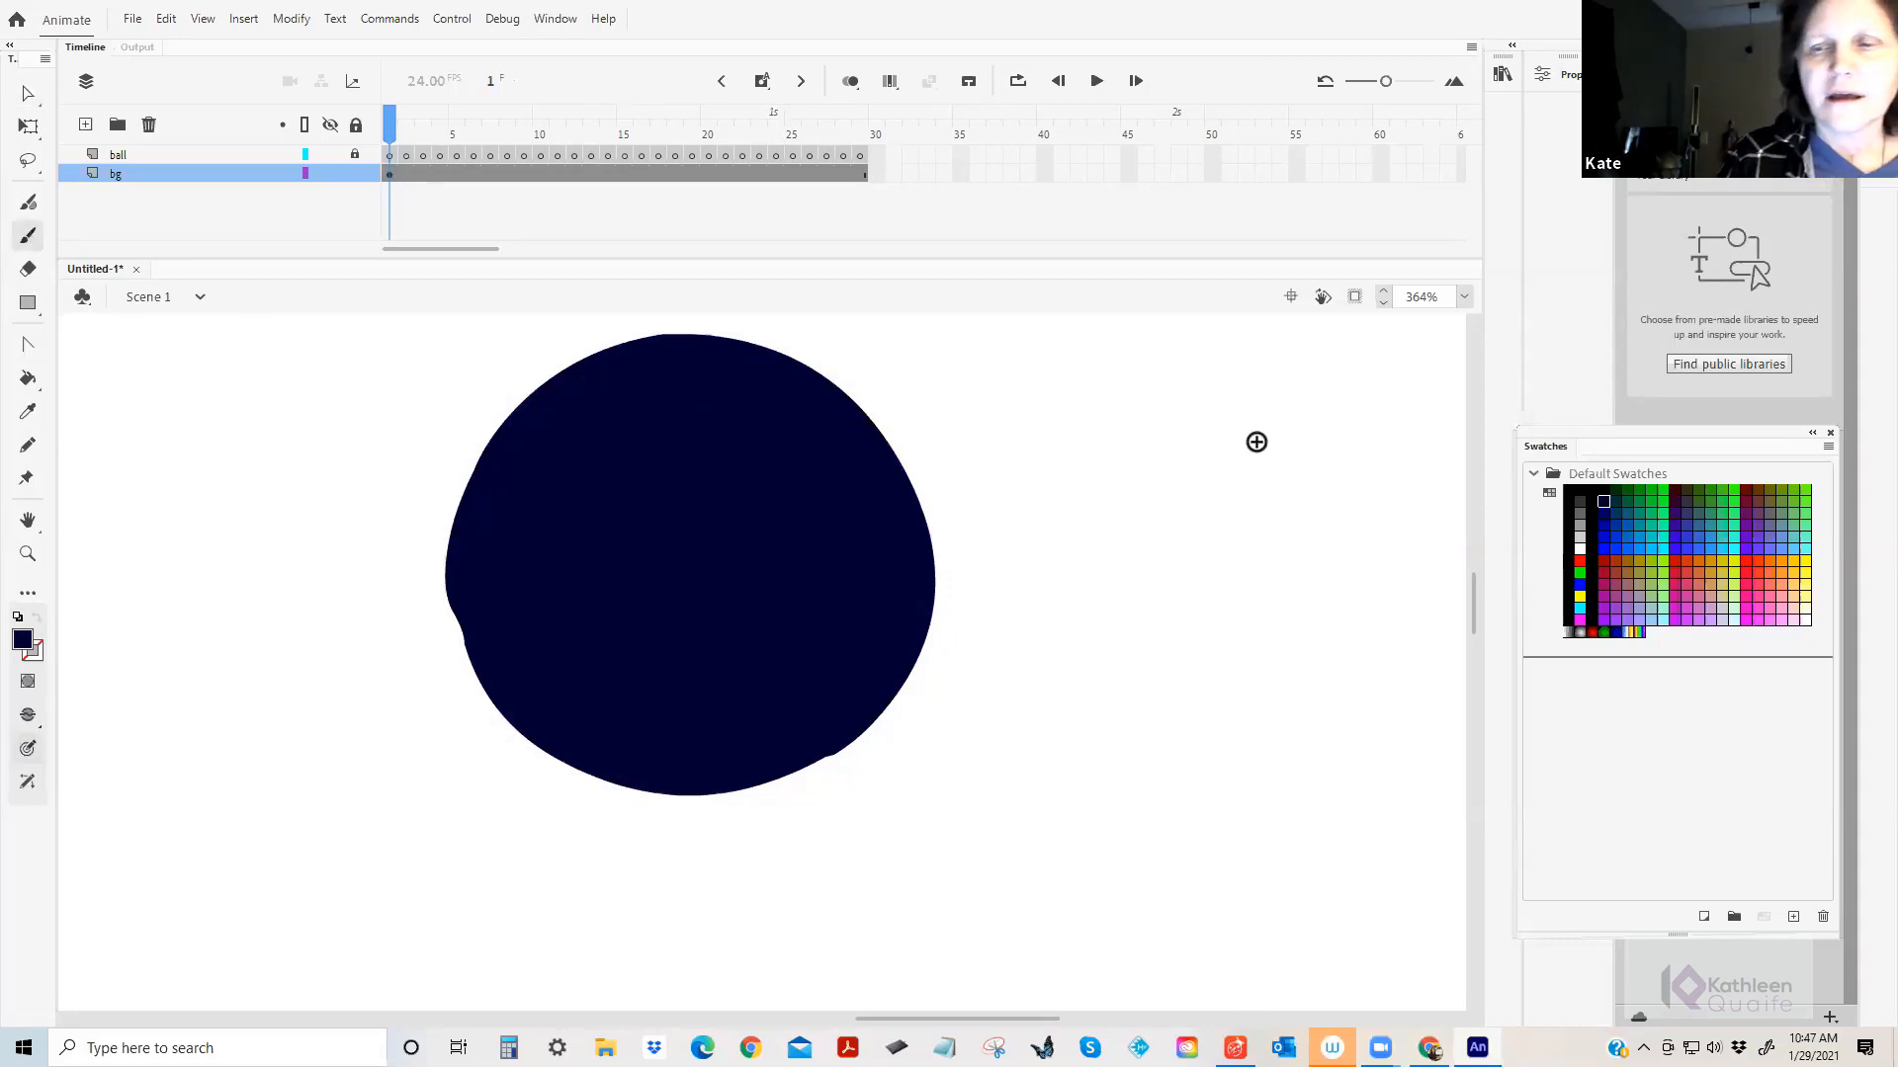
mouse_move(1276, 435)
left_mouse_down()
mouse_move(1169, 589)
mouse_move(1047, 840)
left_mouse_up()
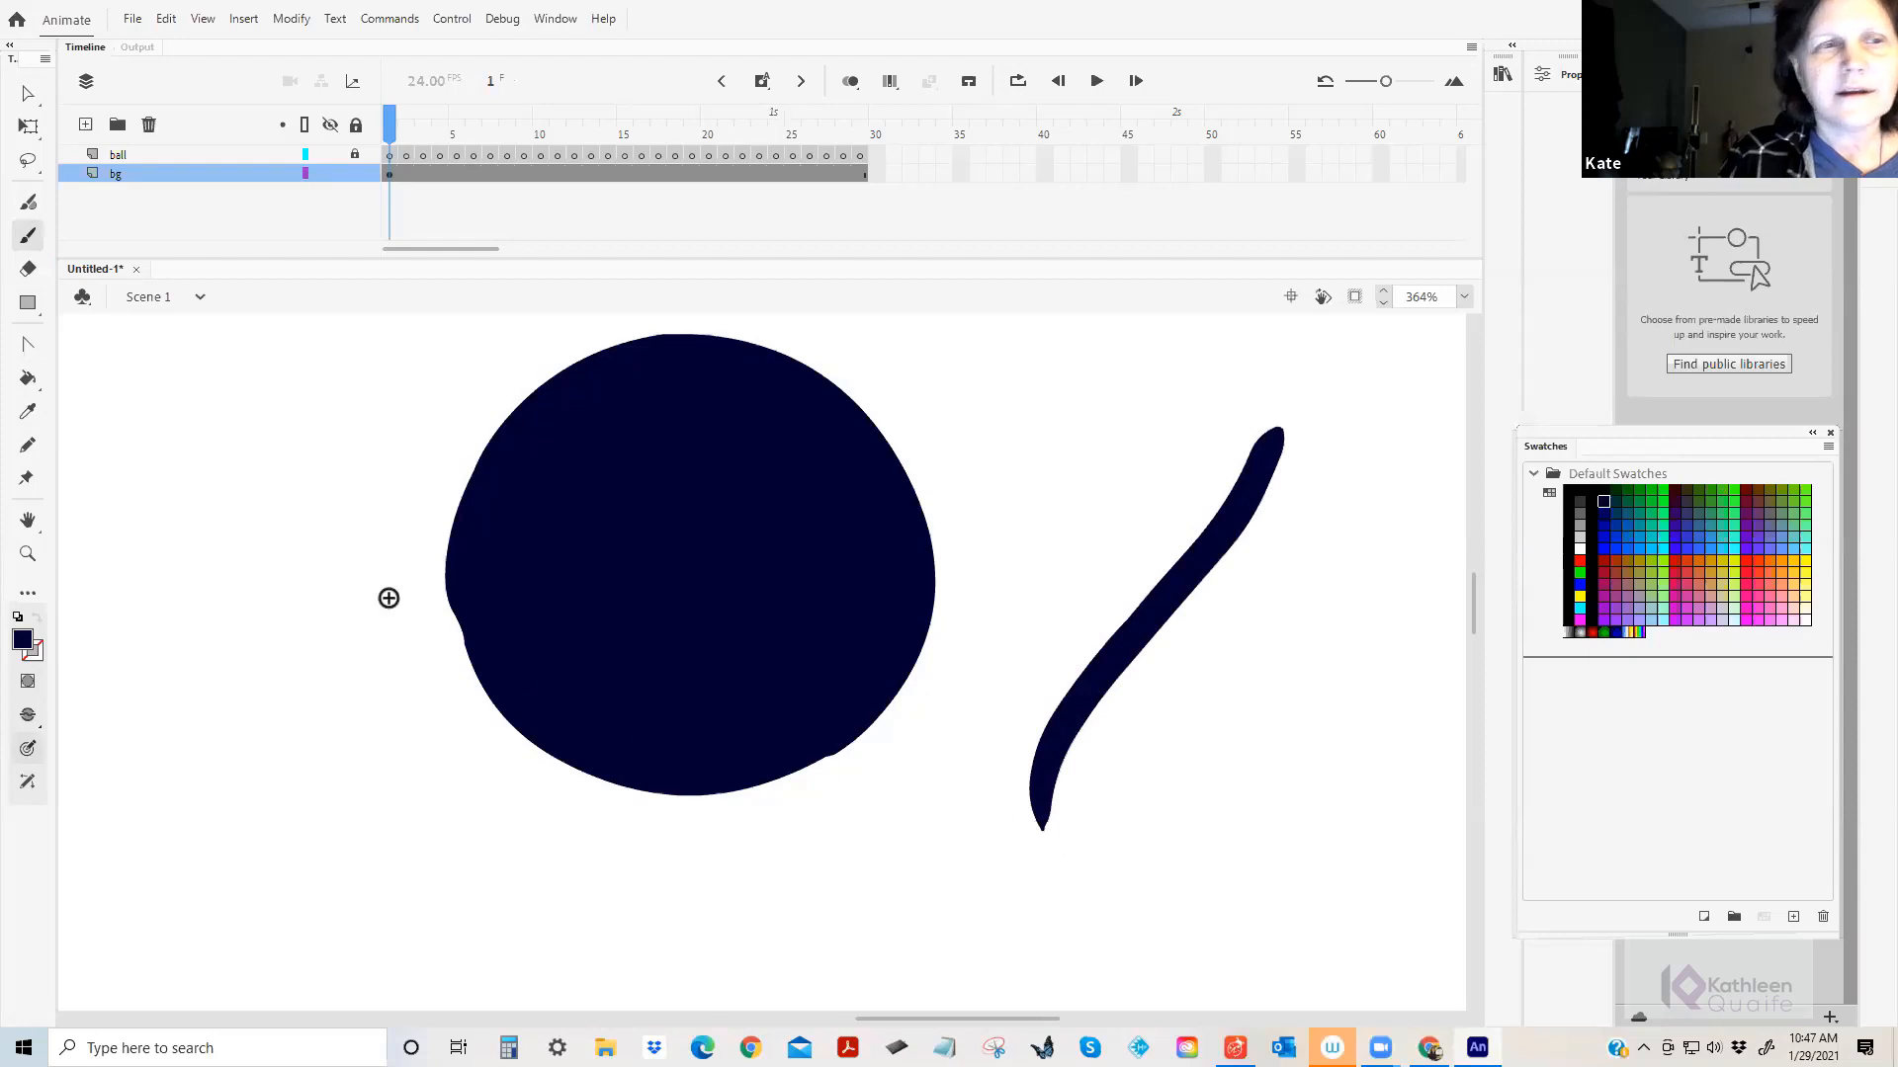
left_click(28, 93)
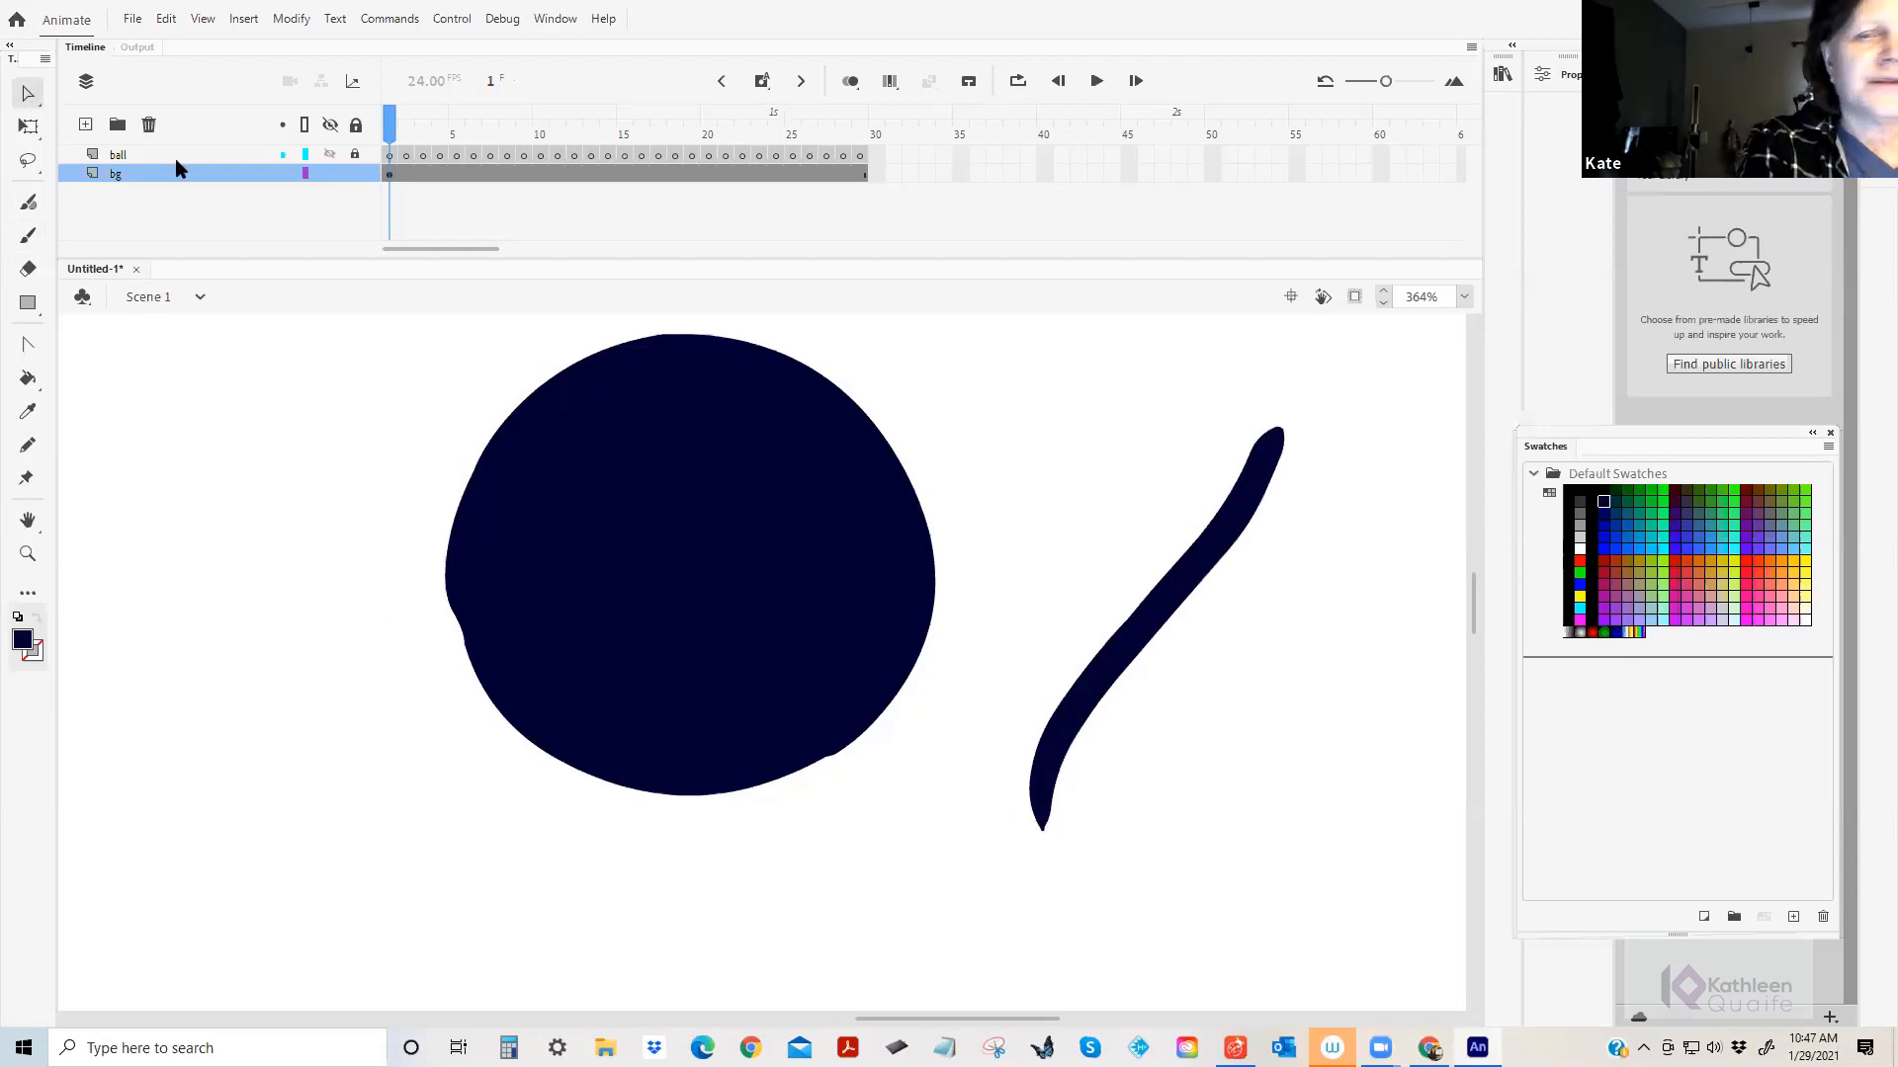
left_click(1242, 537)
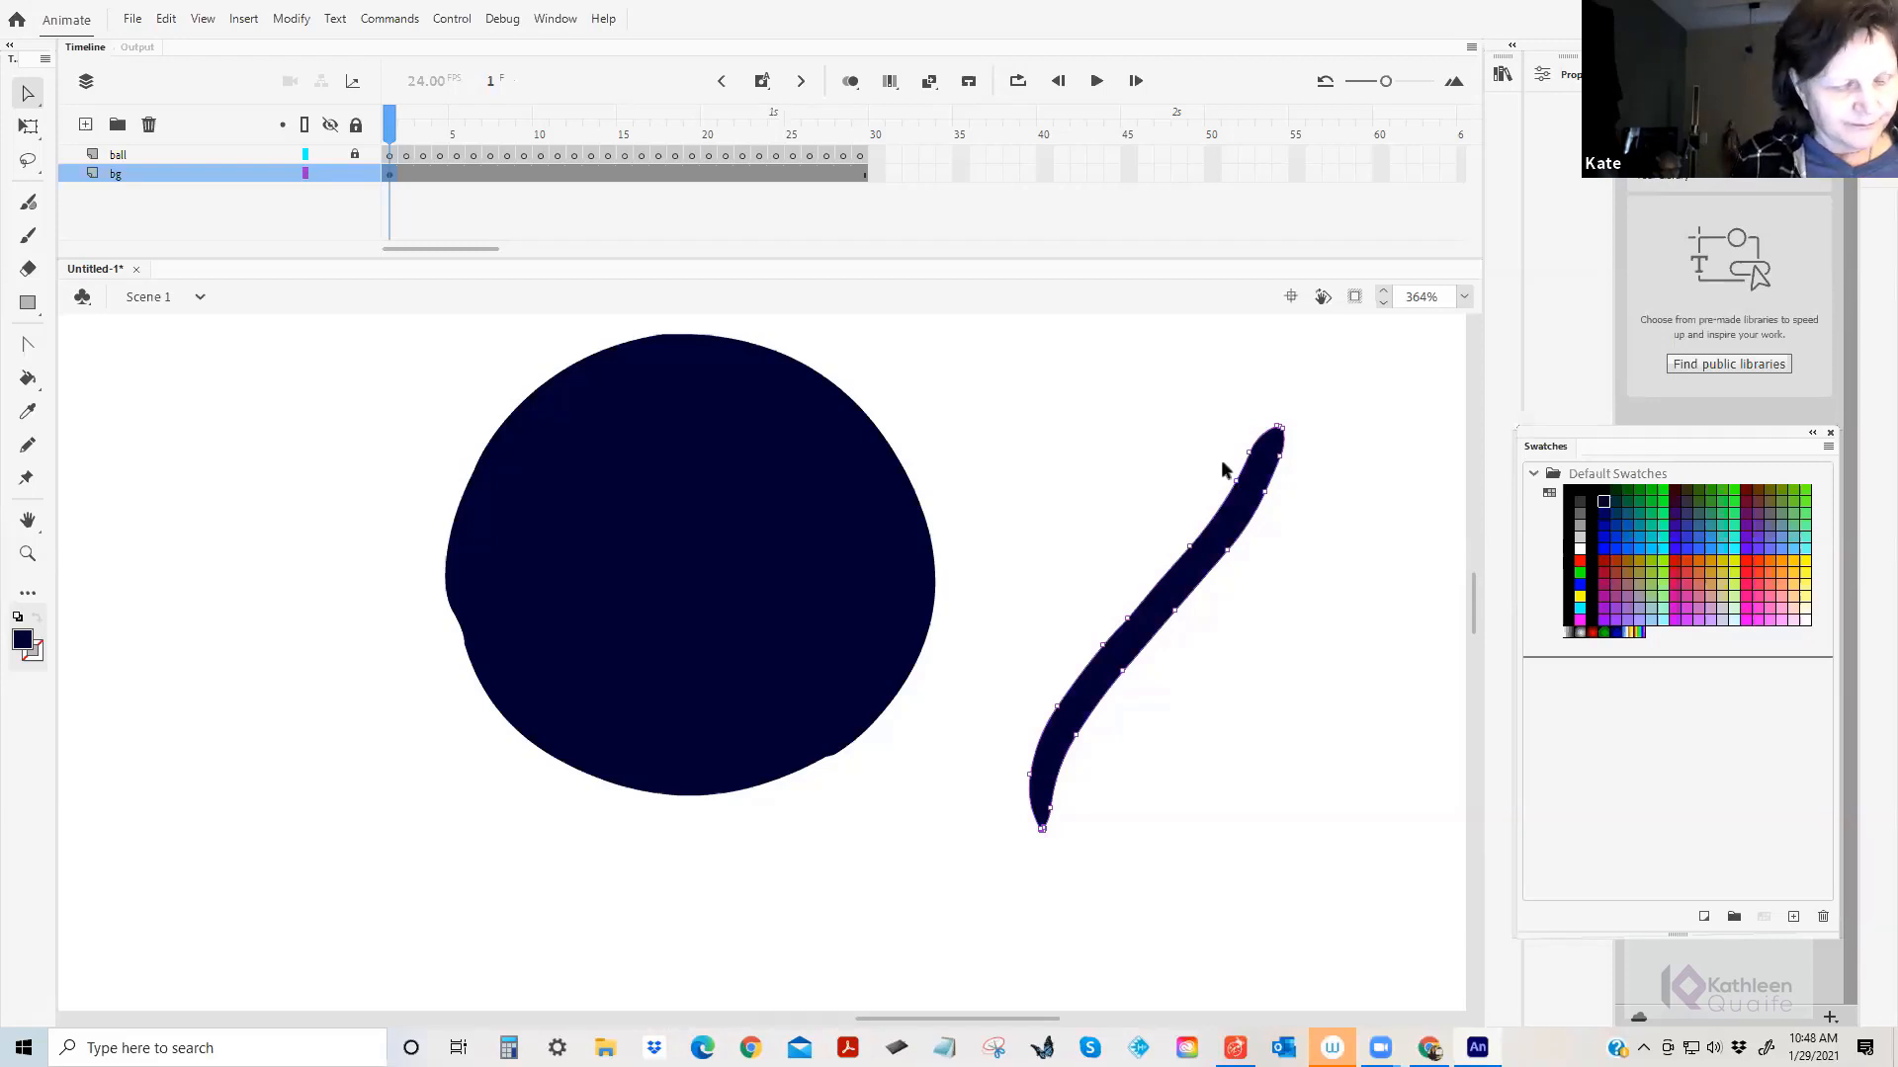
Fit the whole stage in the window and close the floating Swatches panel.
key("z")
key("alt")
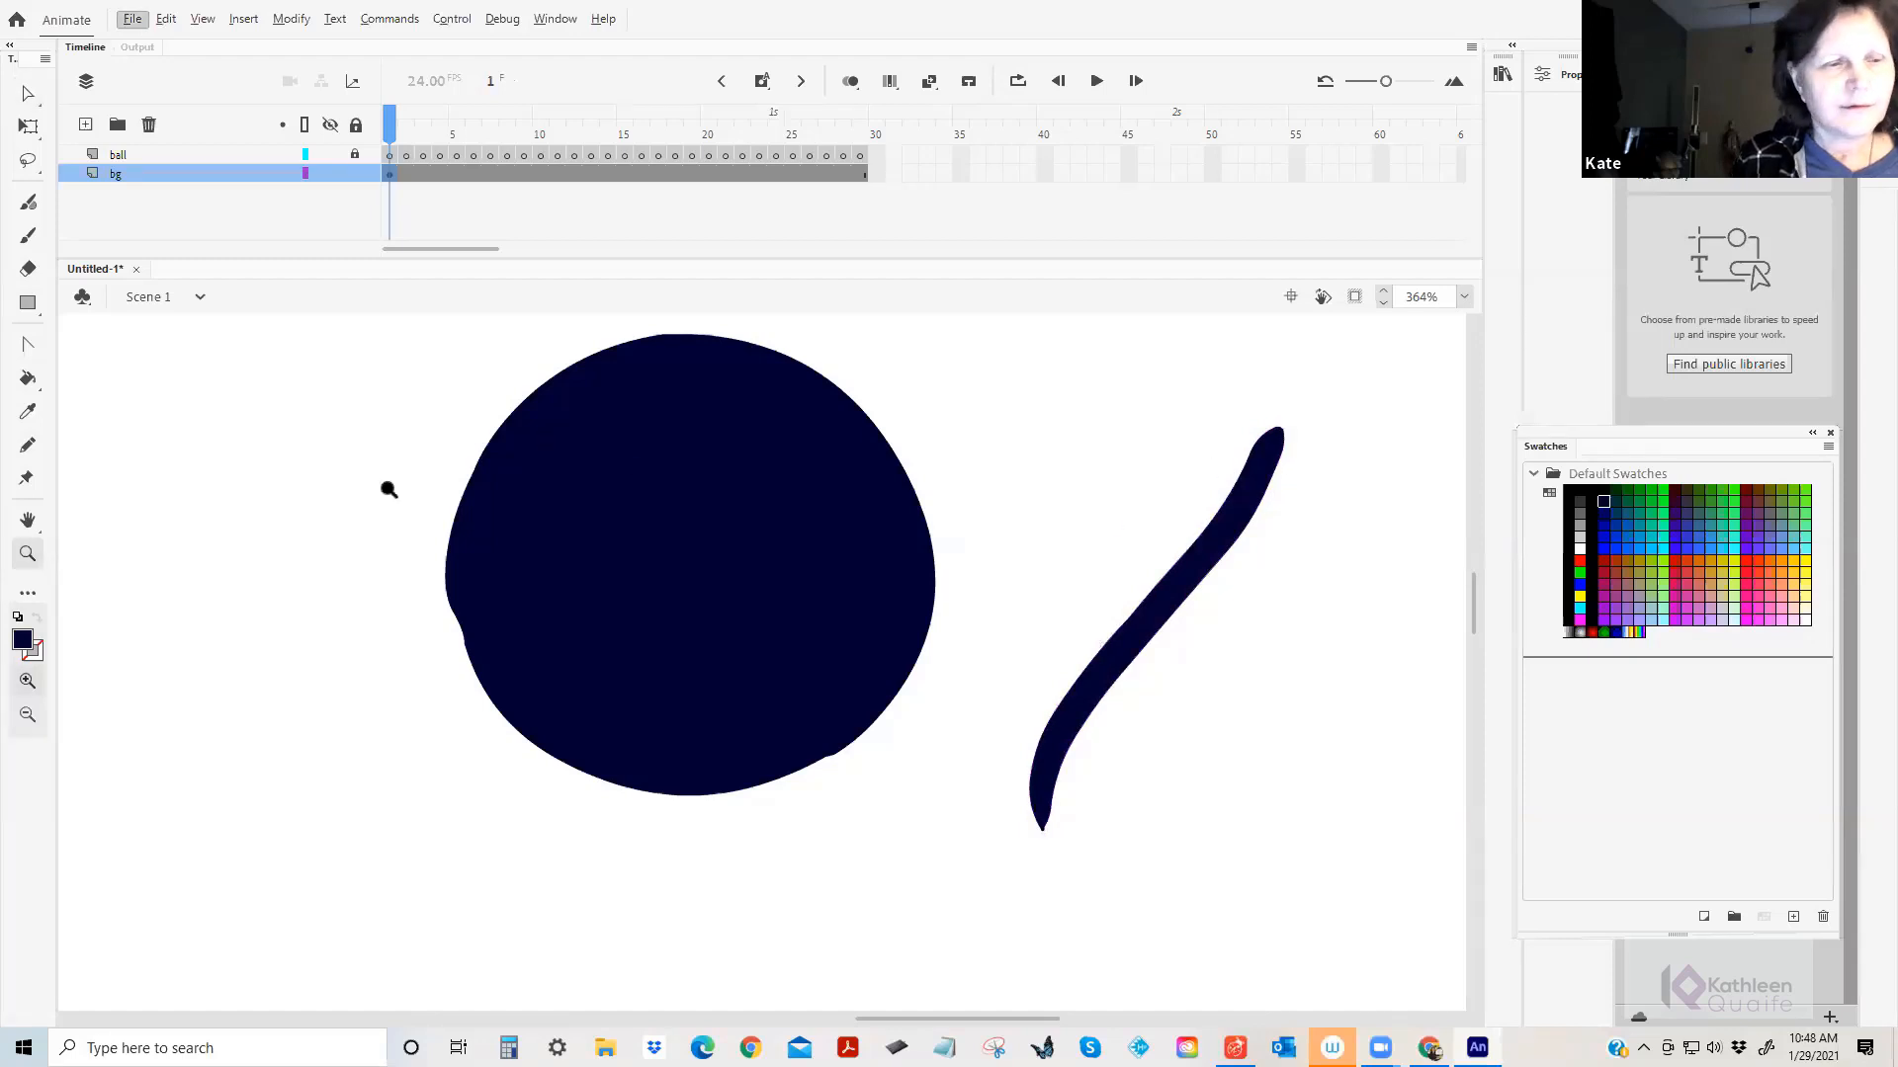
double_click(26, 521)
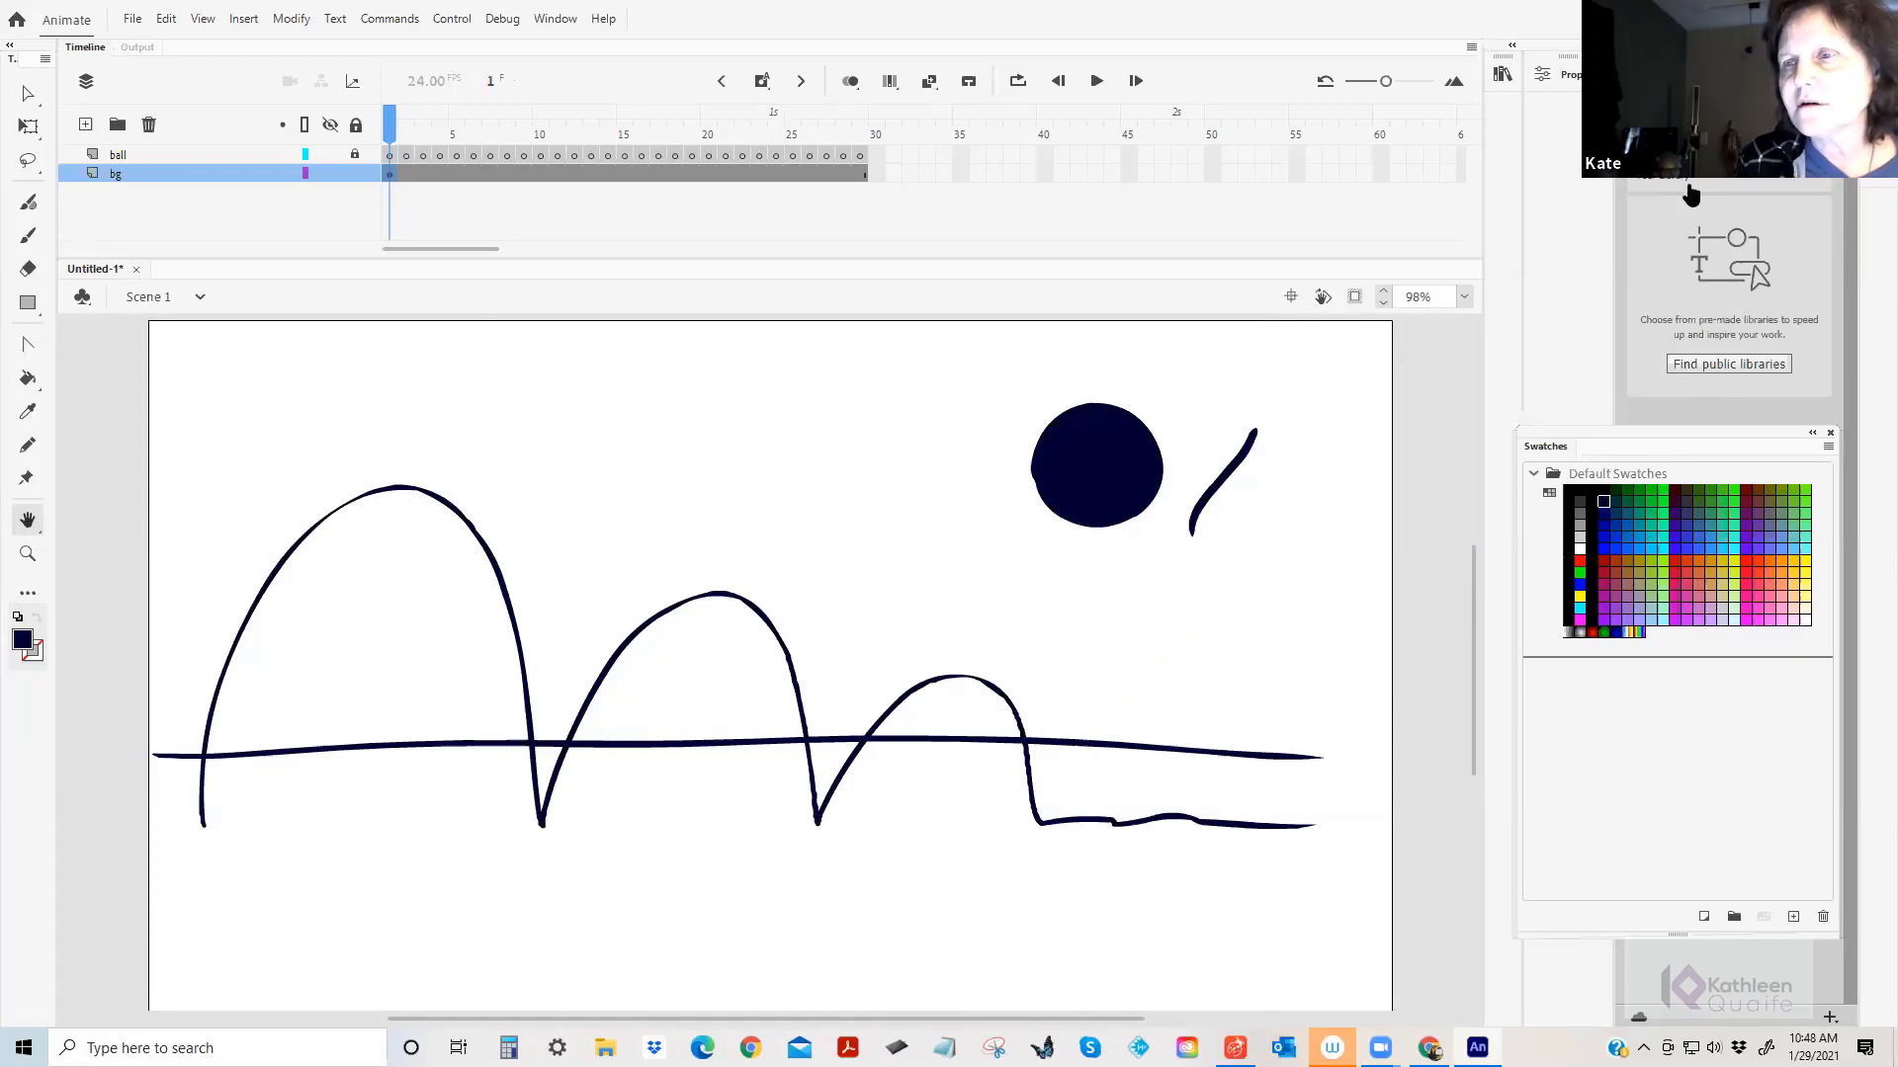
left_click(1828, 432)
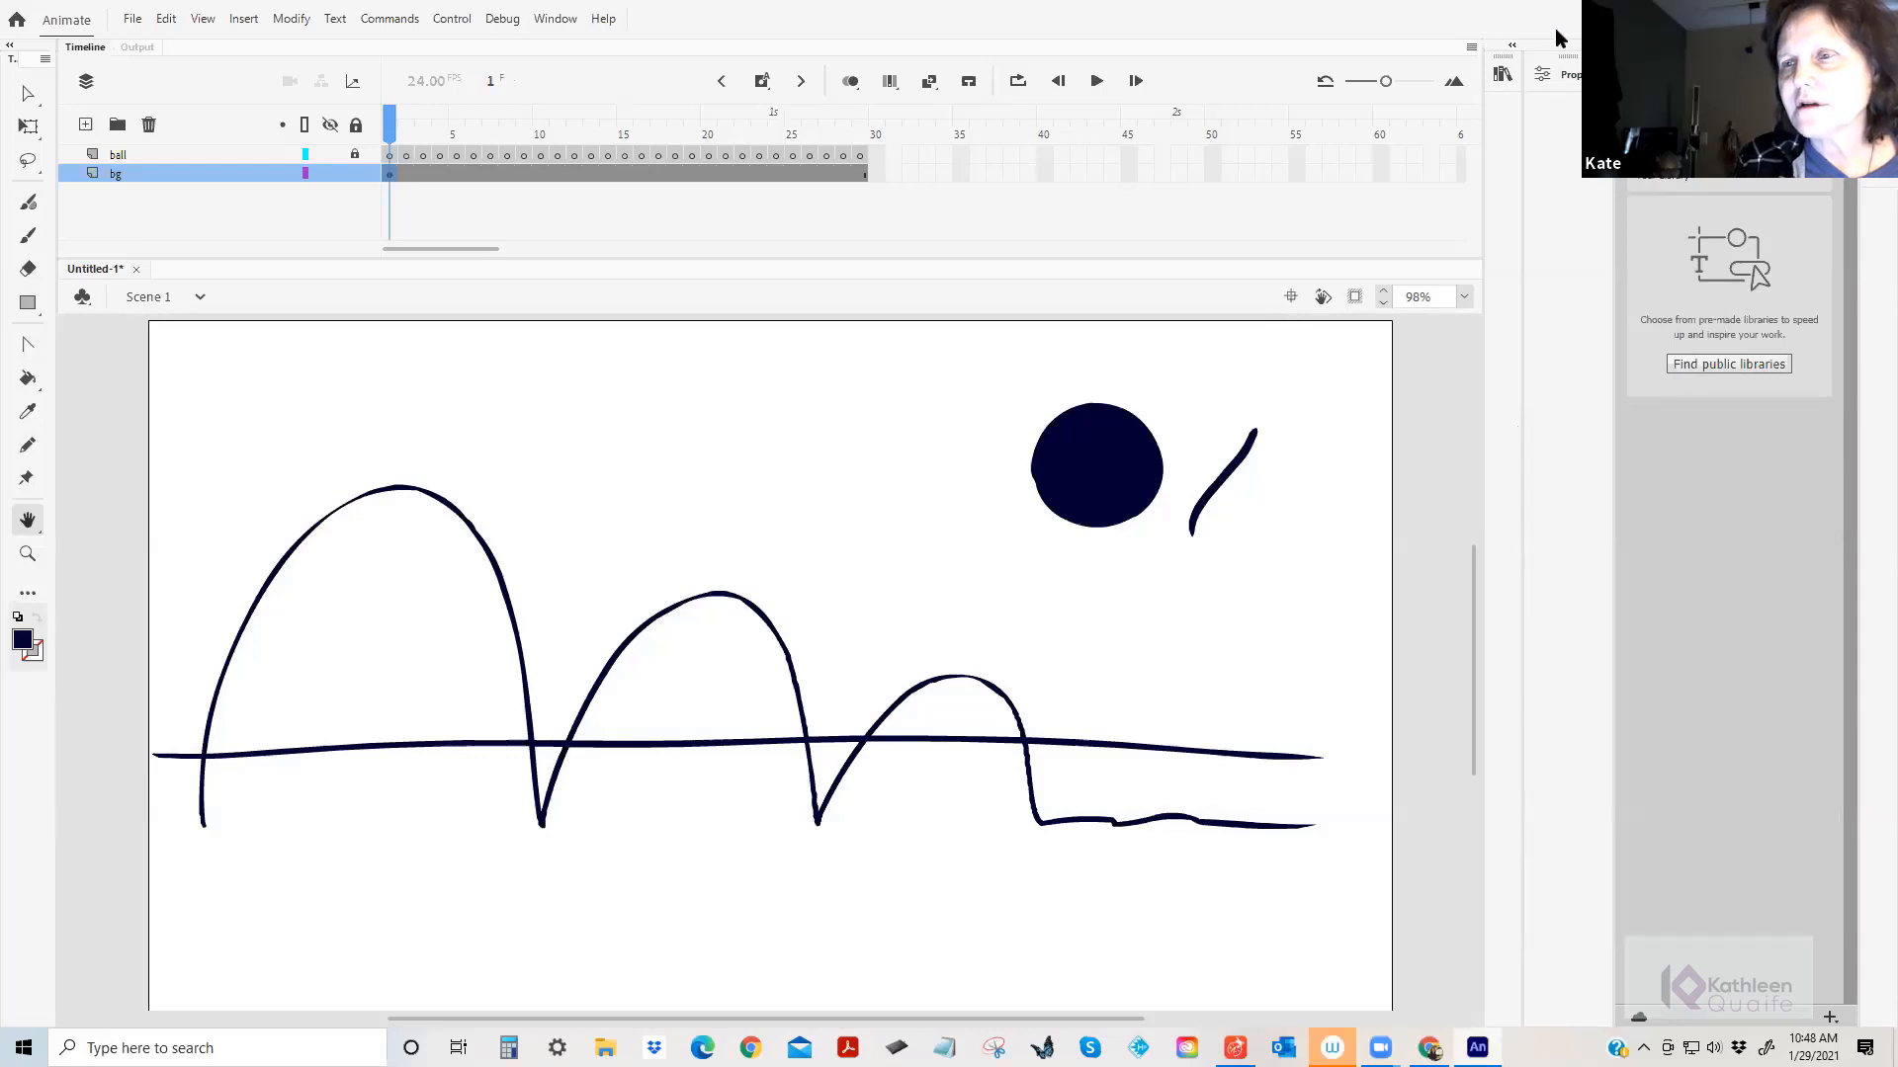
Select the solid round ball with the Selection Tool and show its shape properties.
left_click(1575, 77)
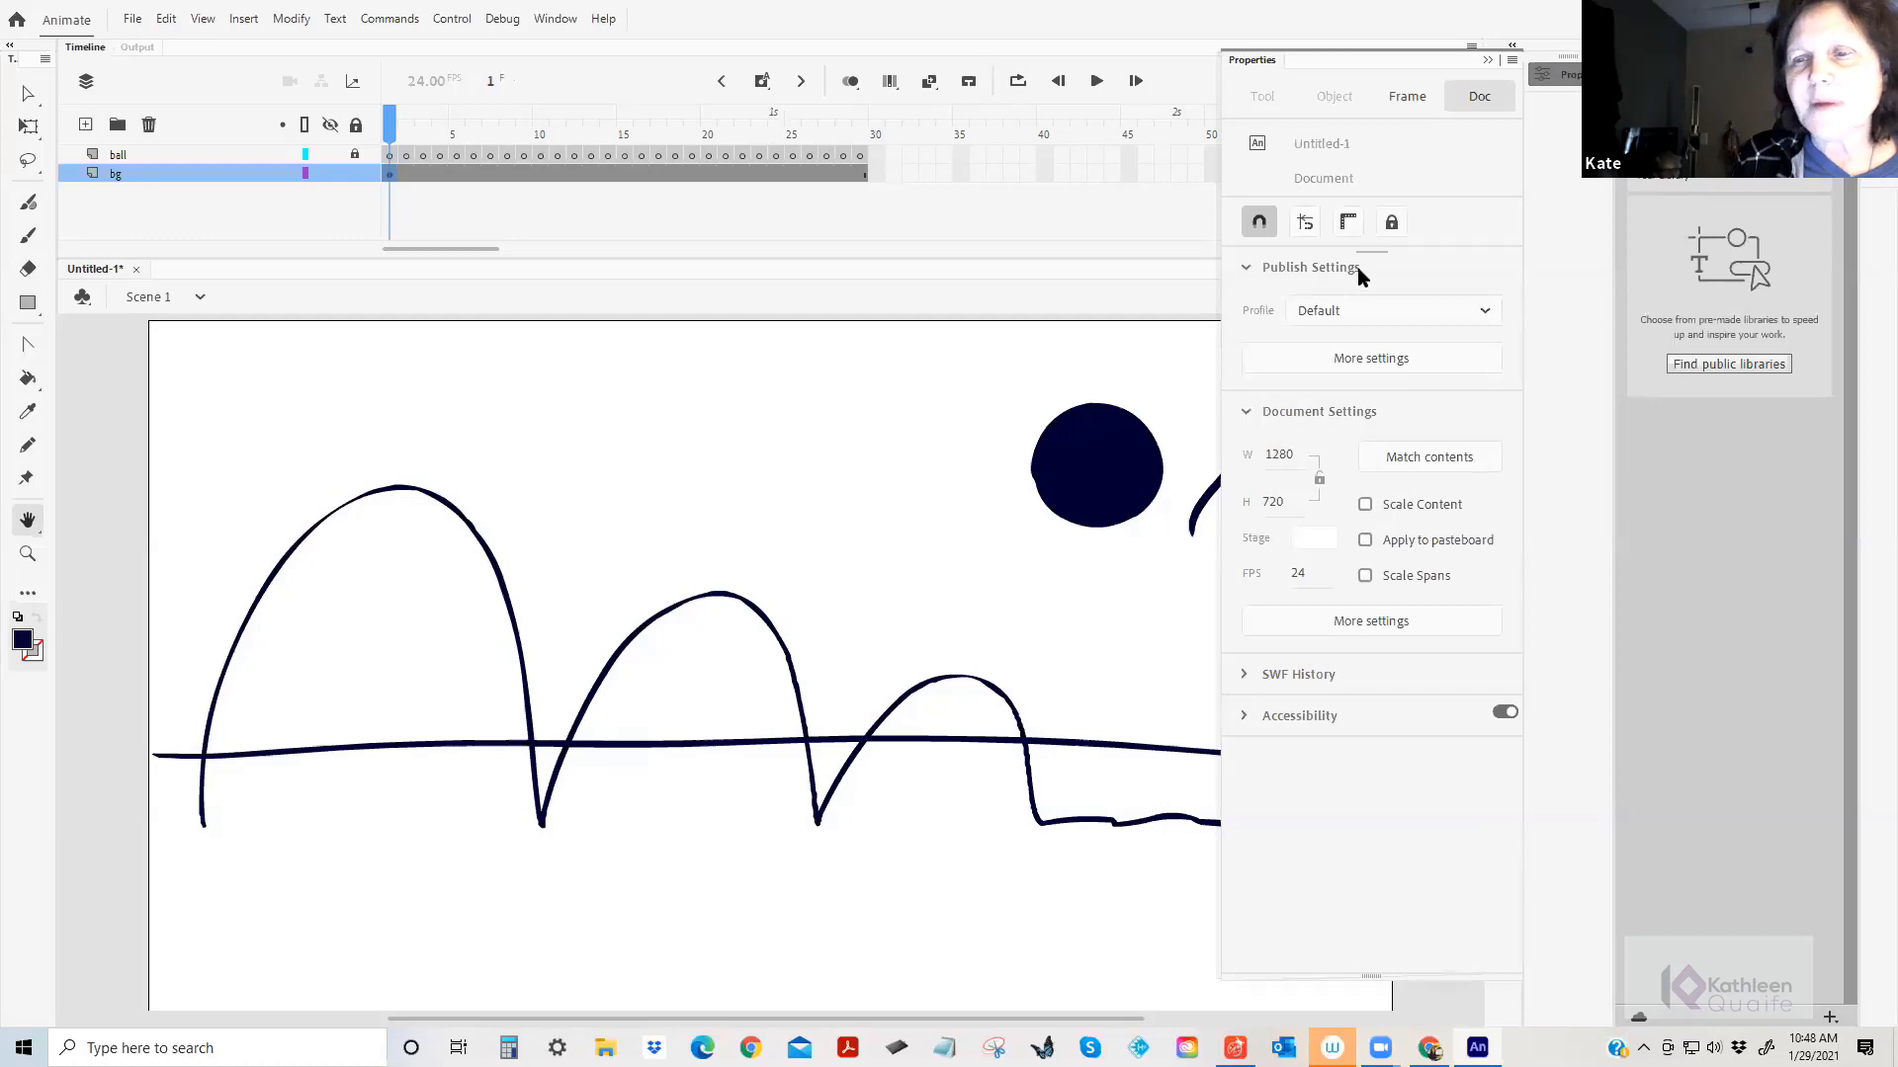
left_click(27, 95)
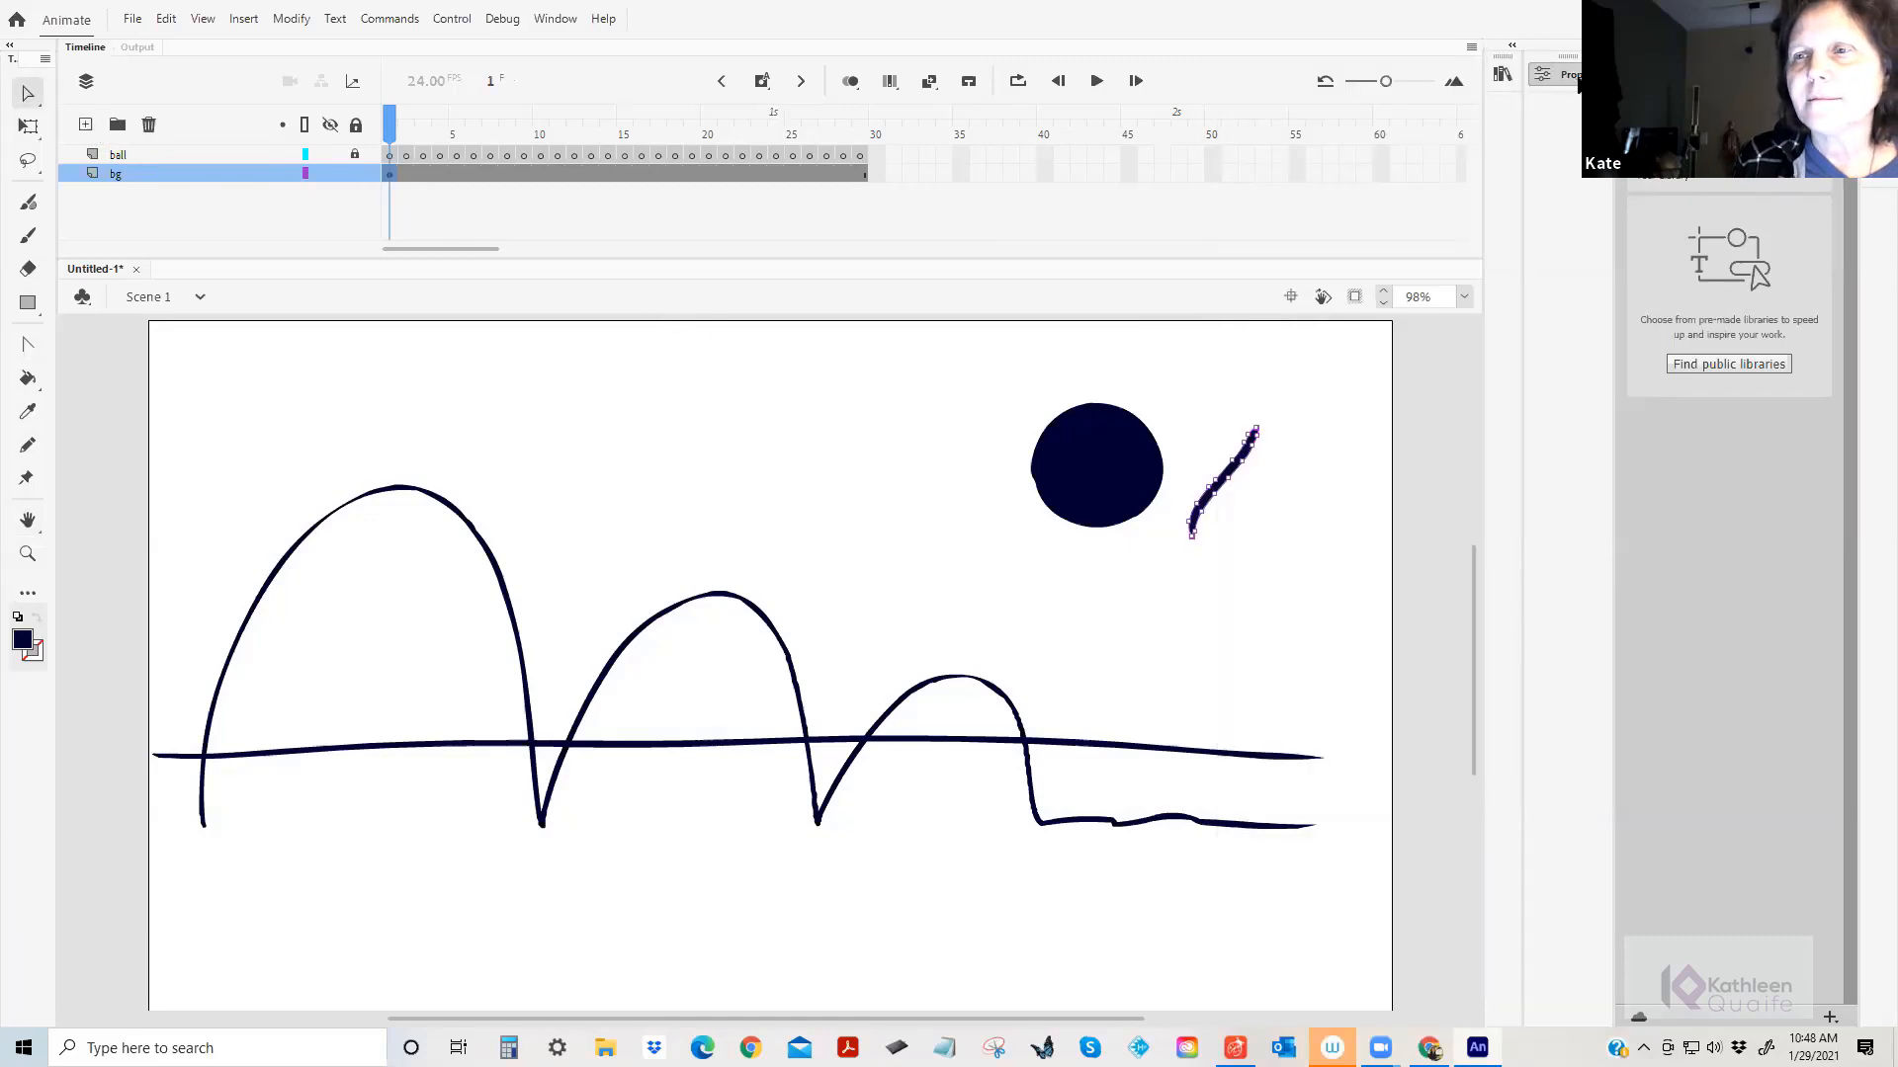
left_click(1572, 81)
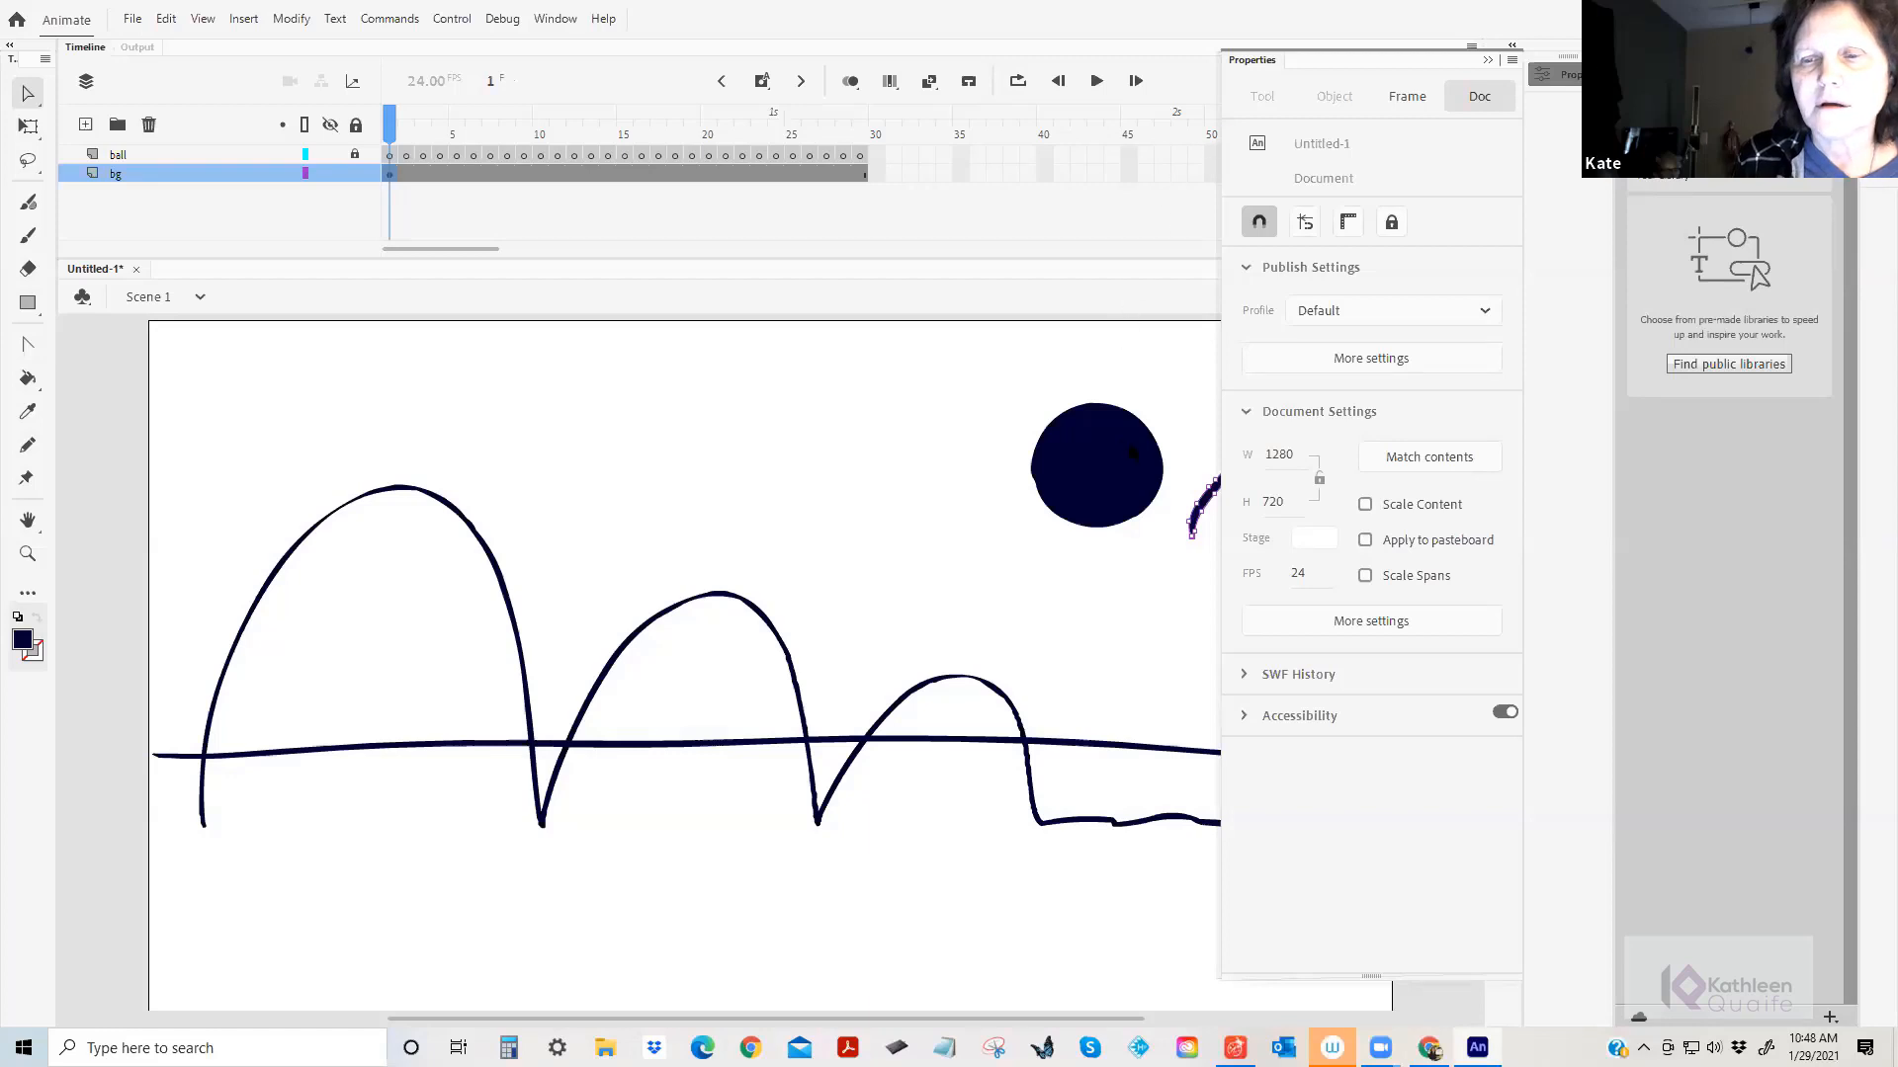
left_click(27, 94)
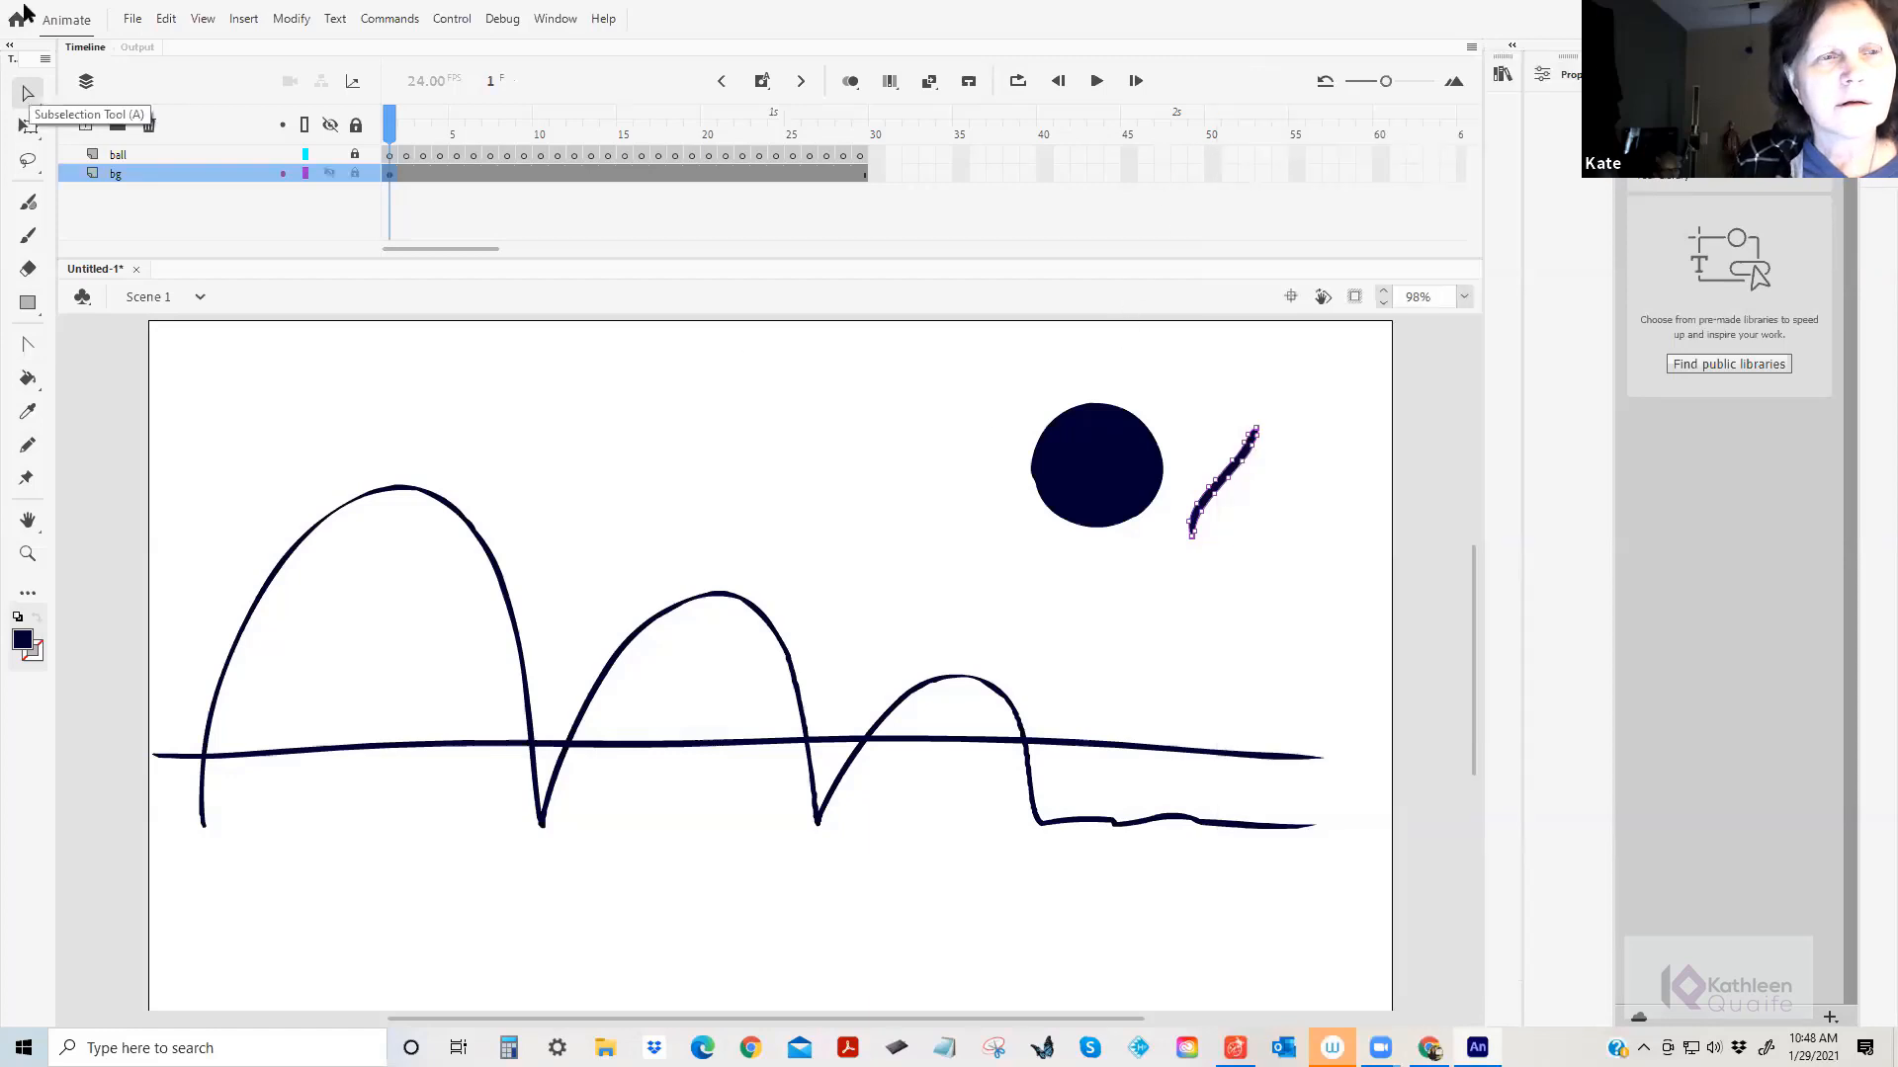
left_click(91, 93)
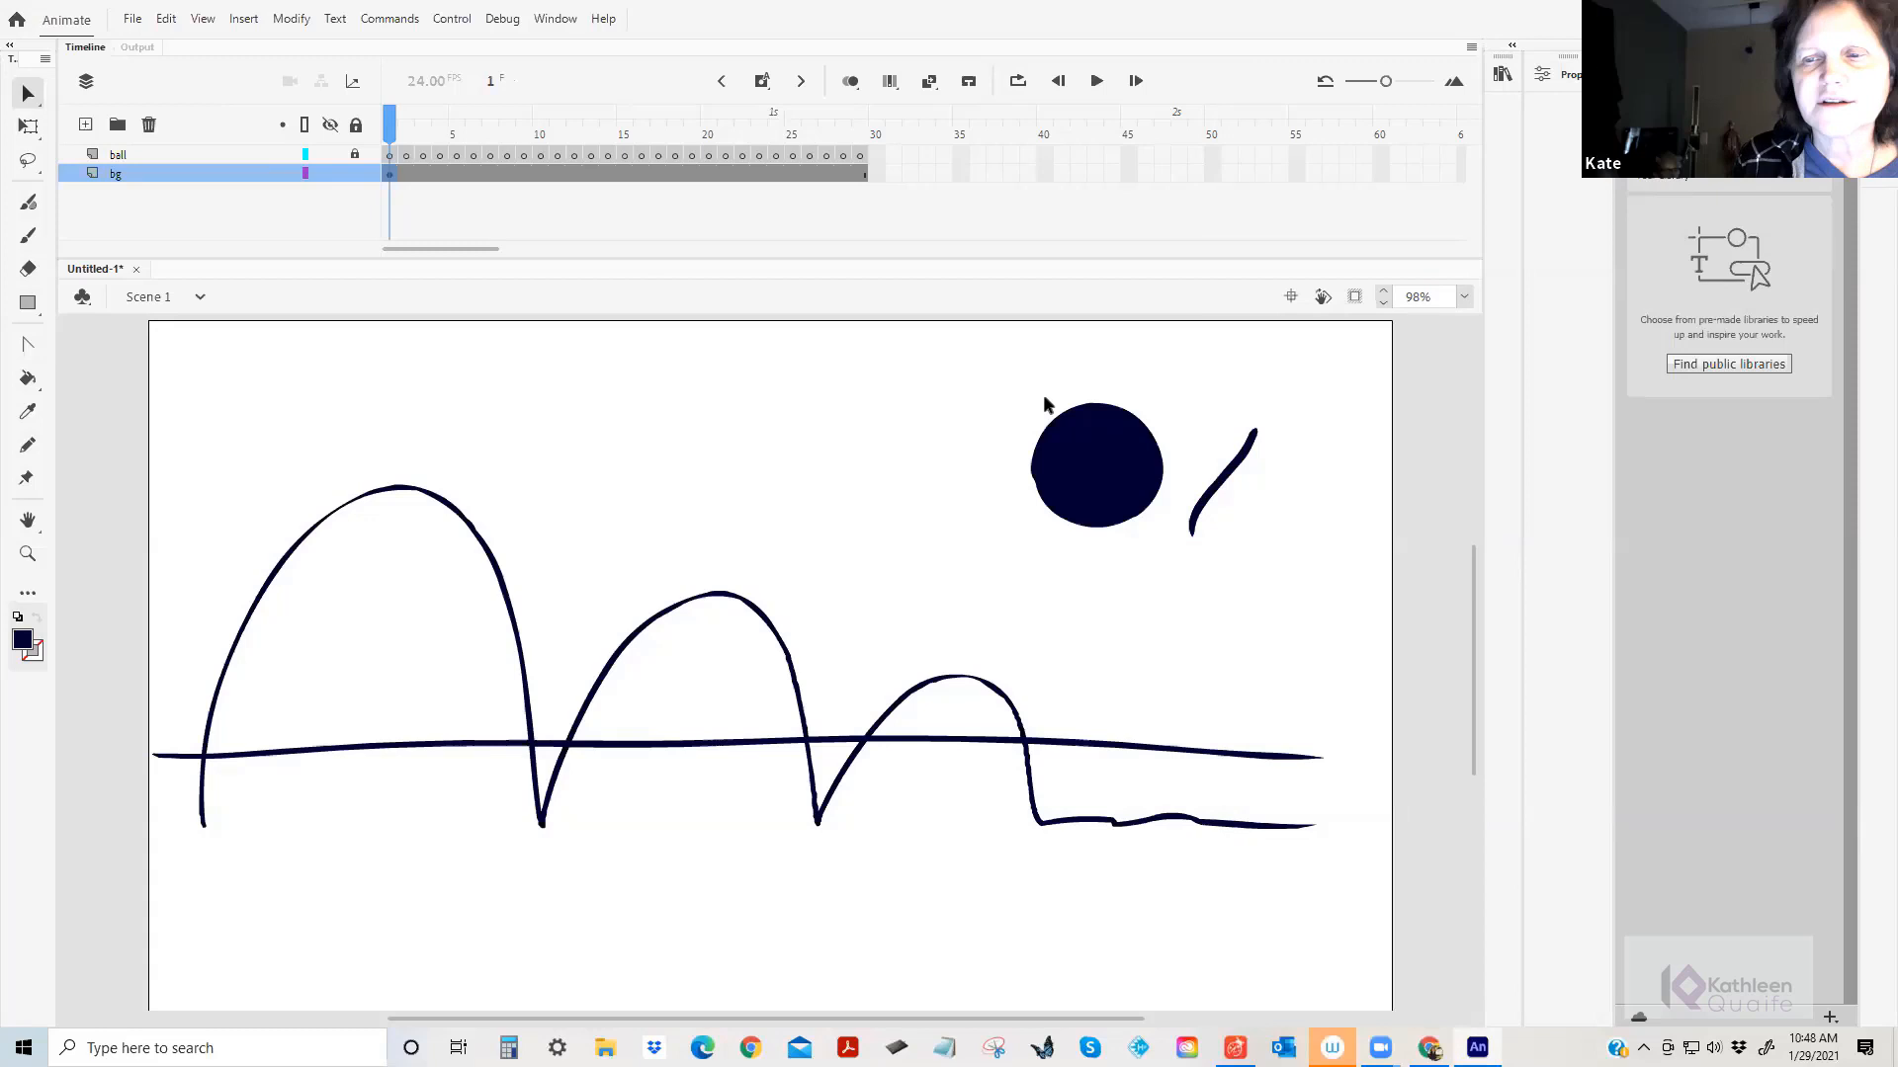
left_click(1095, 432)
left_click(1568, 79)
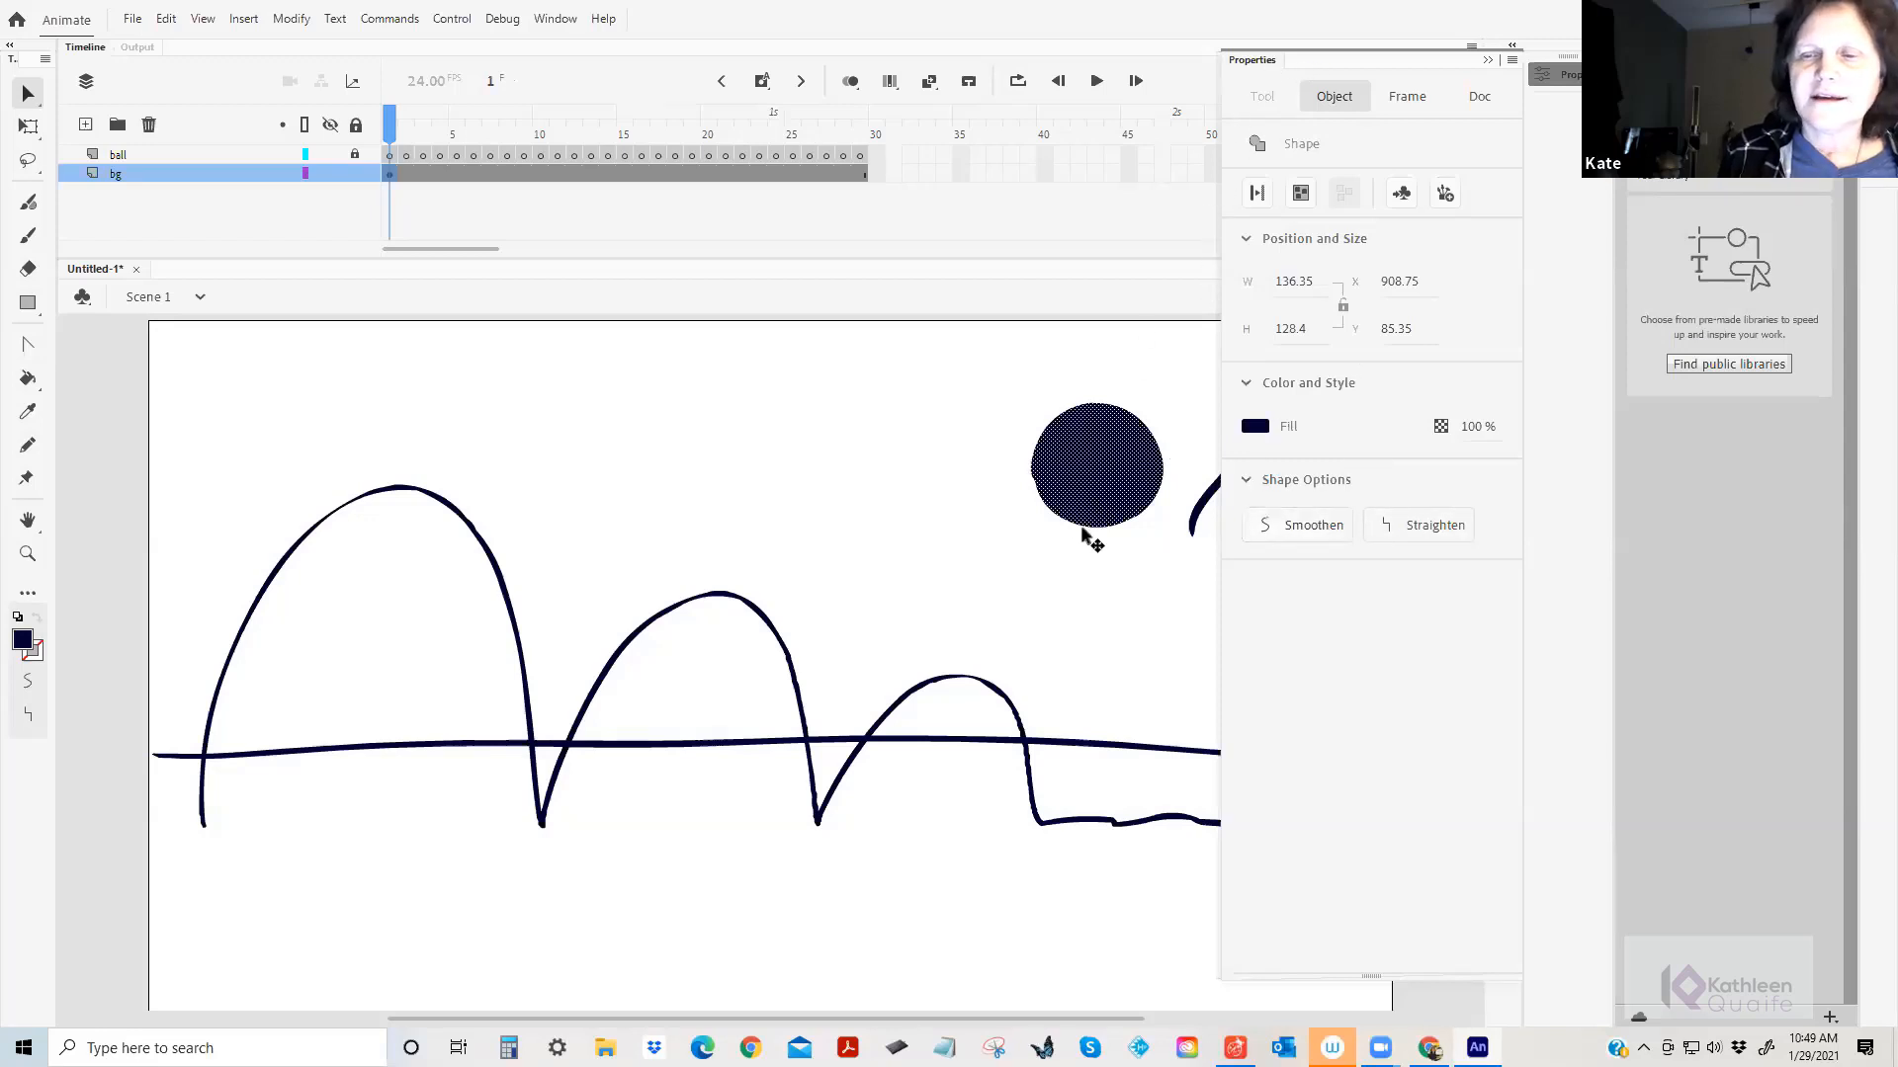
Apply Smoothen to the selected ball repeatedly until it is reduced to a small leaf-like shape.
left_click(1315, 532)
left_click(1314, 530)
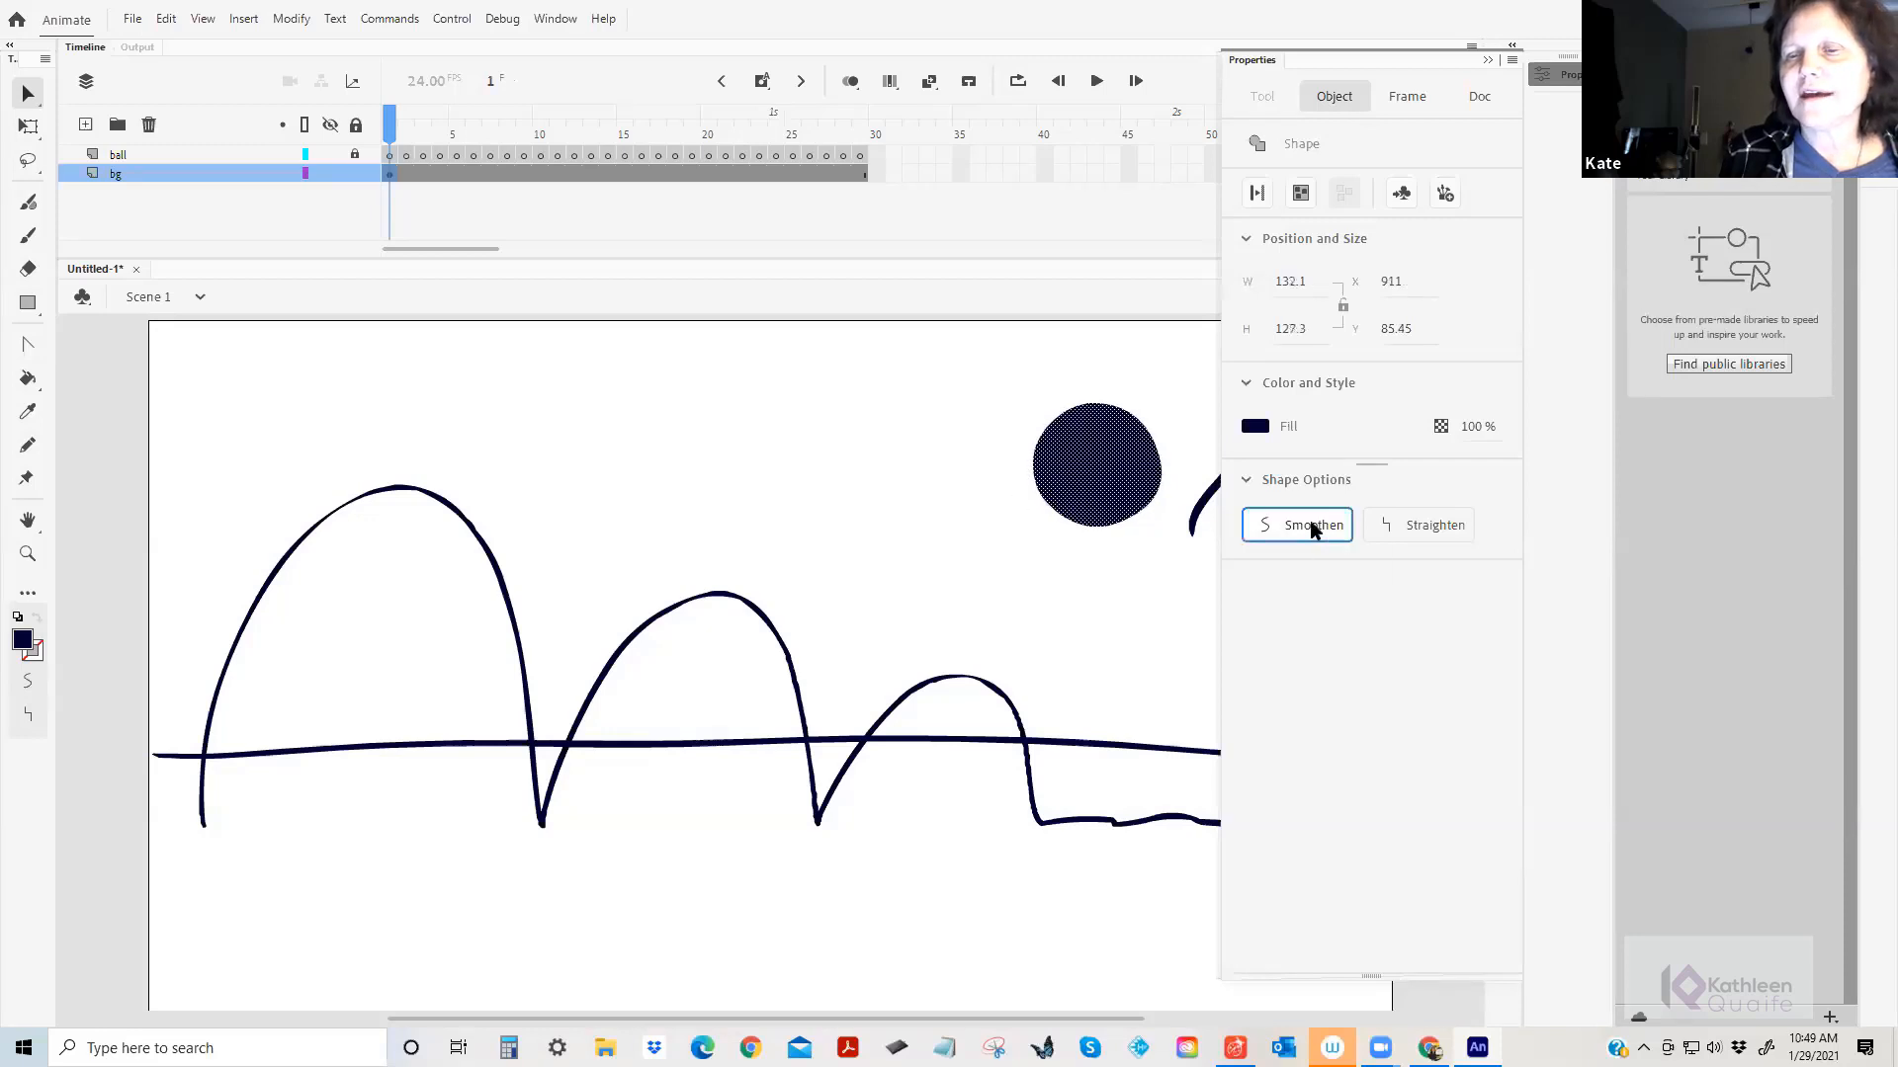
left_click(1313, 530)
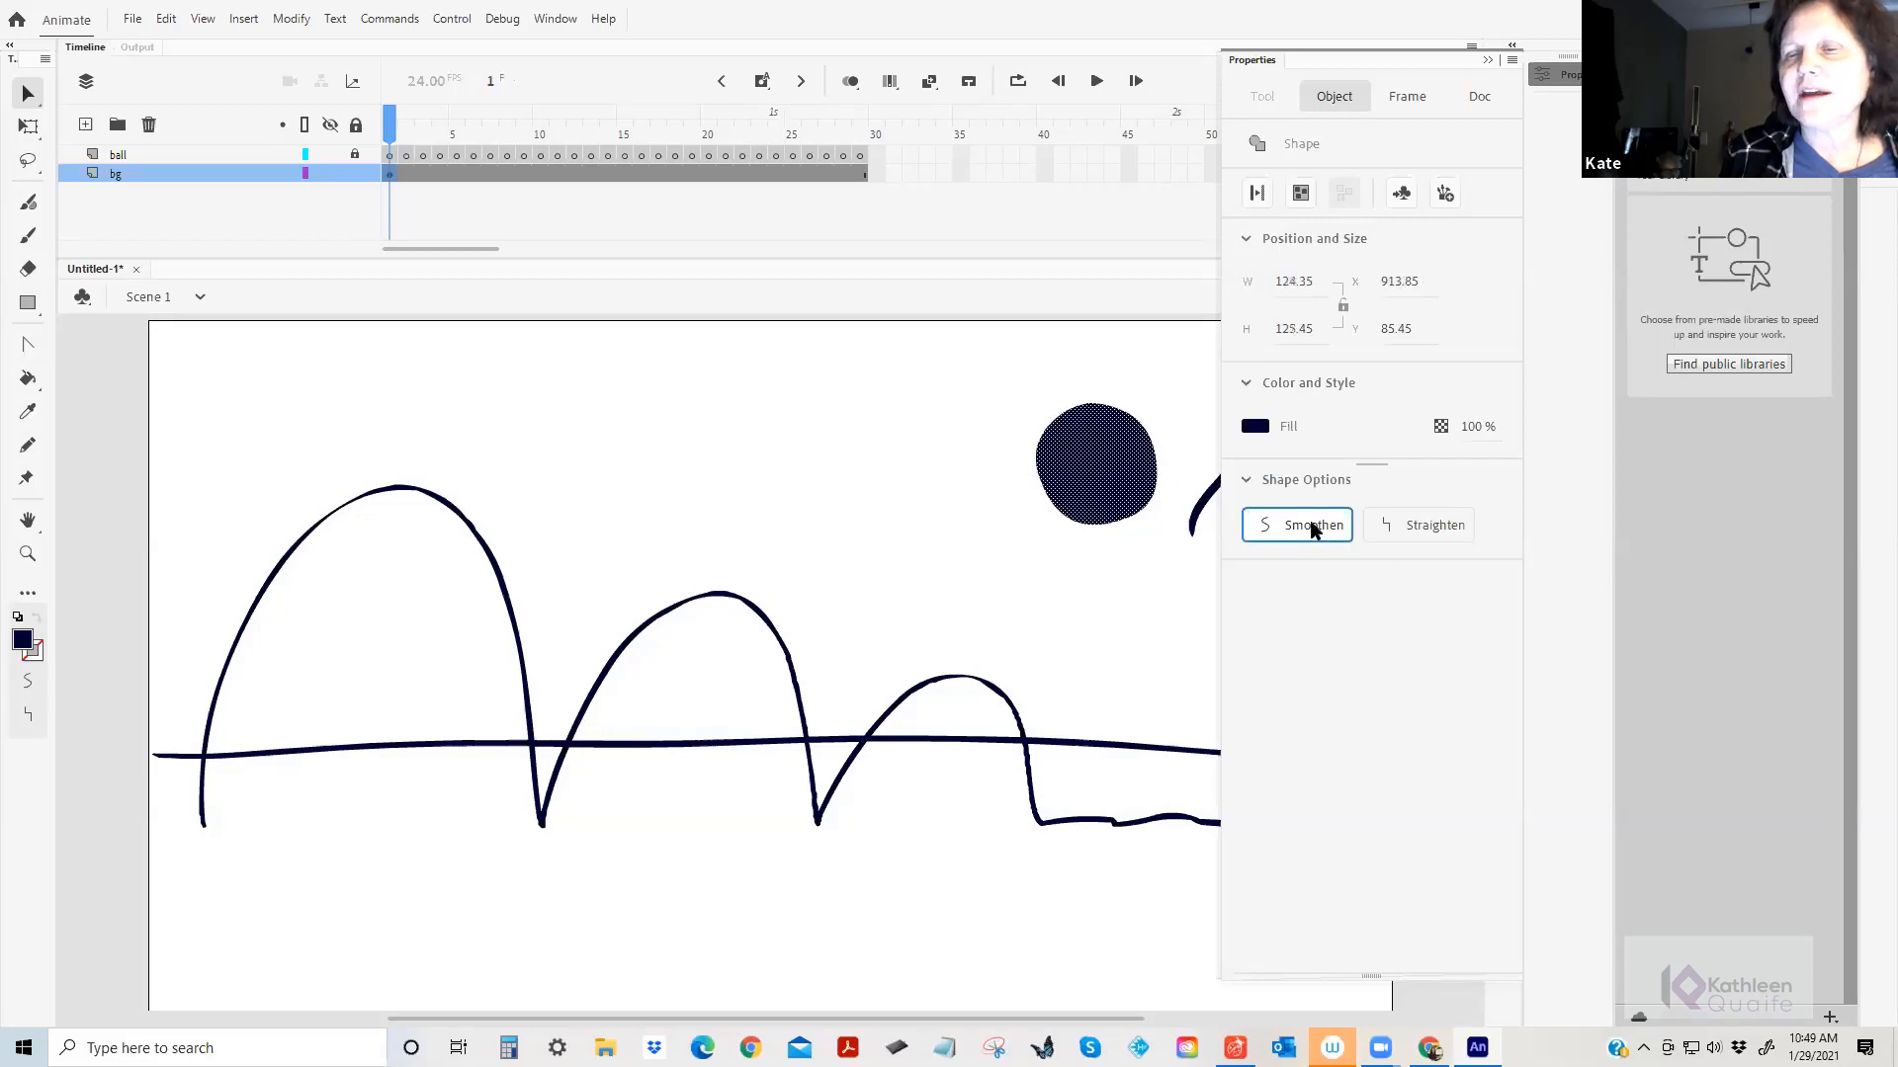
left_click(1314, 530)
left_click(1314, 530)
left_click(1312, 528)
left_click(1312, 529)
left_click(1312, 527)
left_click(1312, 526)
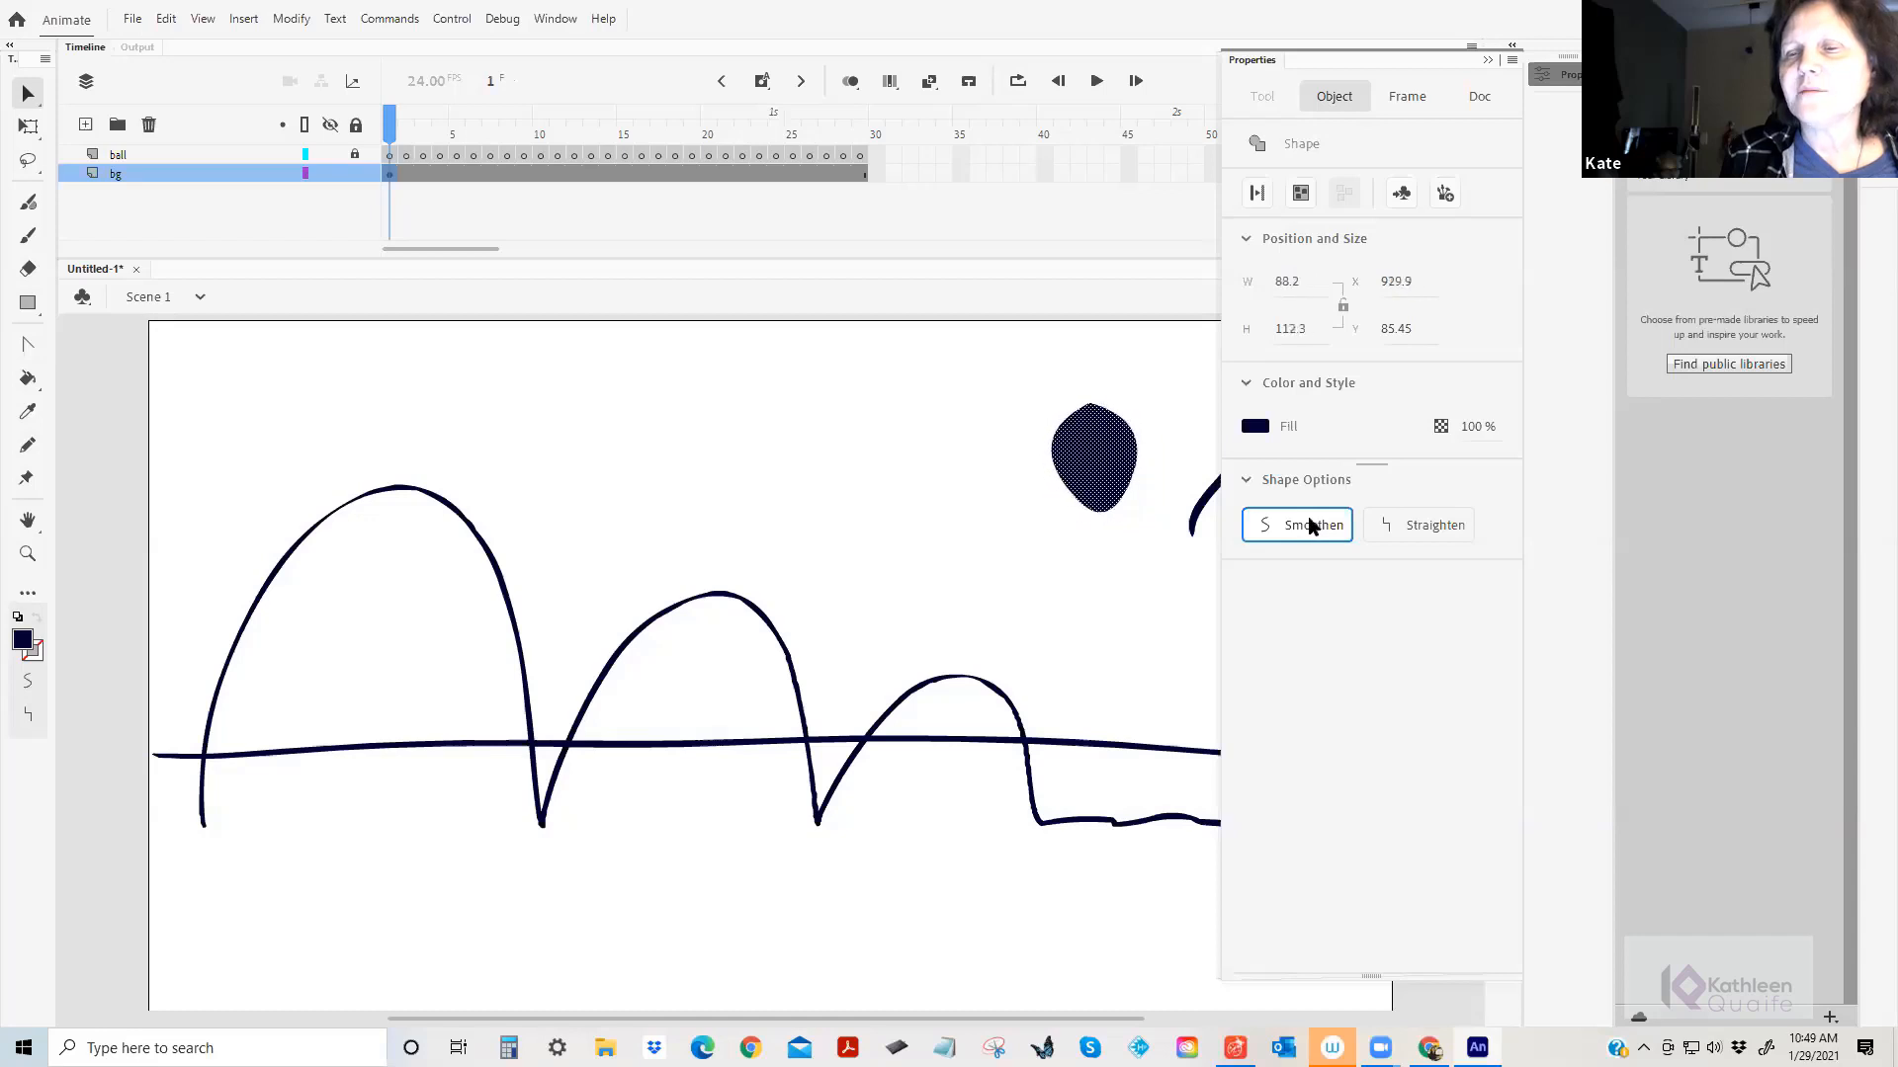
left_click(1311, 527)
left_click(1311, 527)
left_click(1312, 526)
left_click(1311, 527)
left_click(1311, 527)
left_click(1311, 527)
left_click(1311, 527)
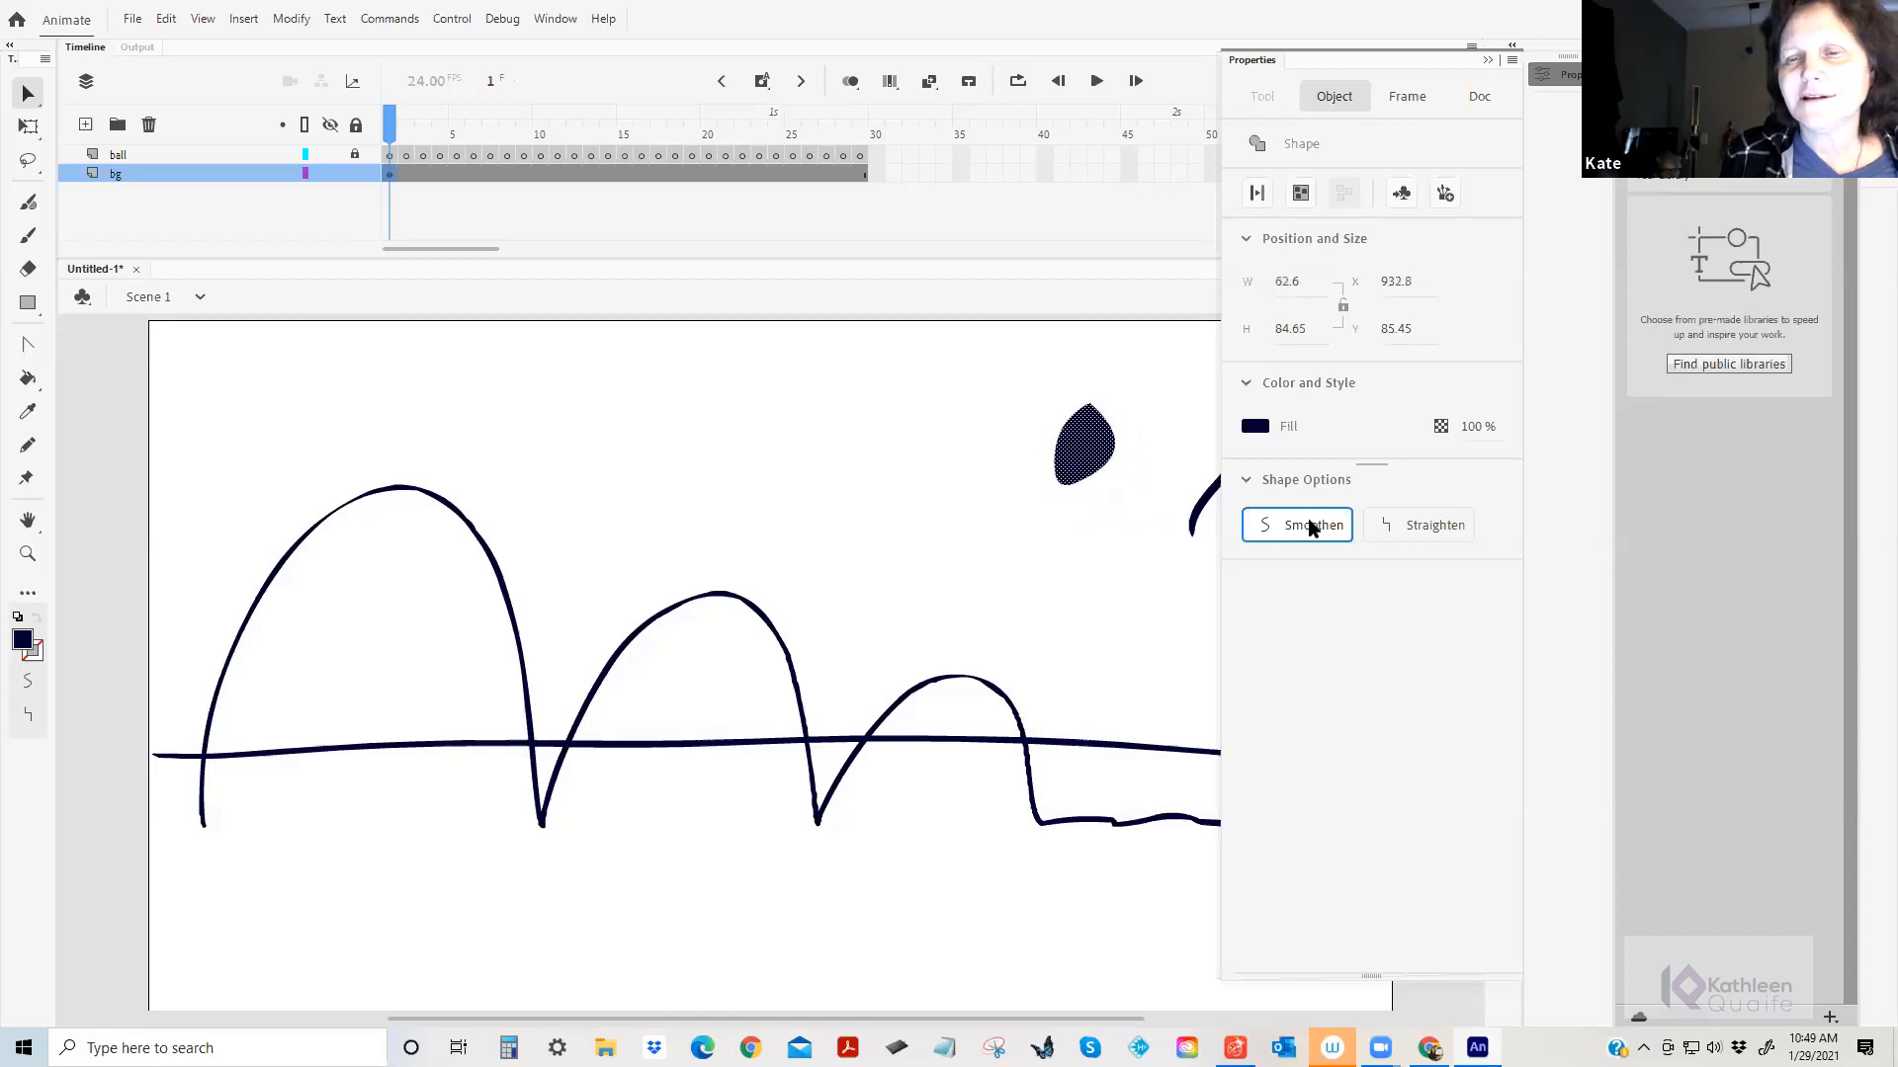
left_click(1312, 527)
left_click(1311, 526)
left_click(1312, 527)
left_click(1310, 526)
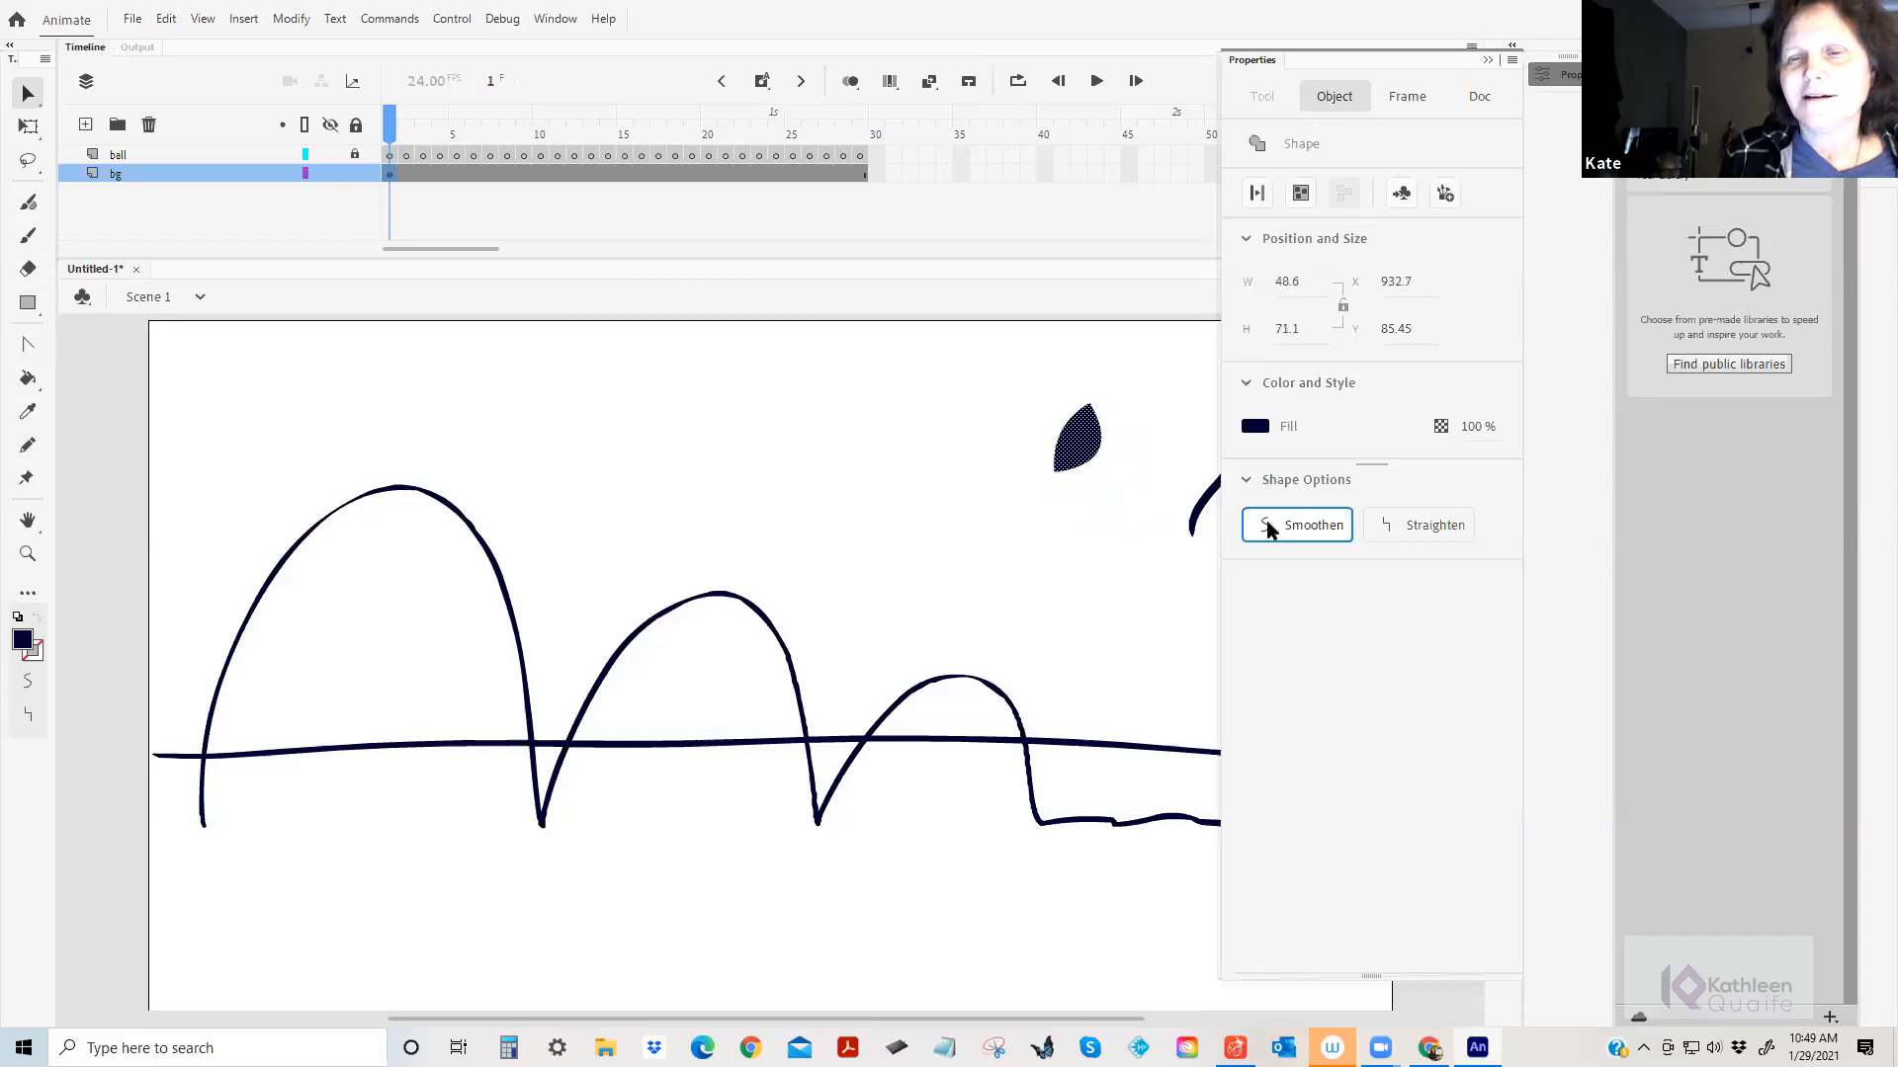
Show the anchor points and handles of the leaf-like shape and the slanted stroke with the Subselection Tool, and magnify both shapes.
left_click(1204, 513)
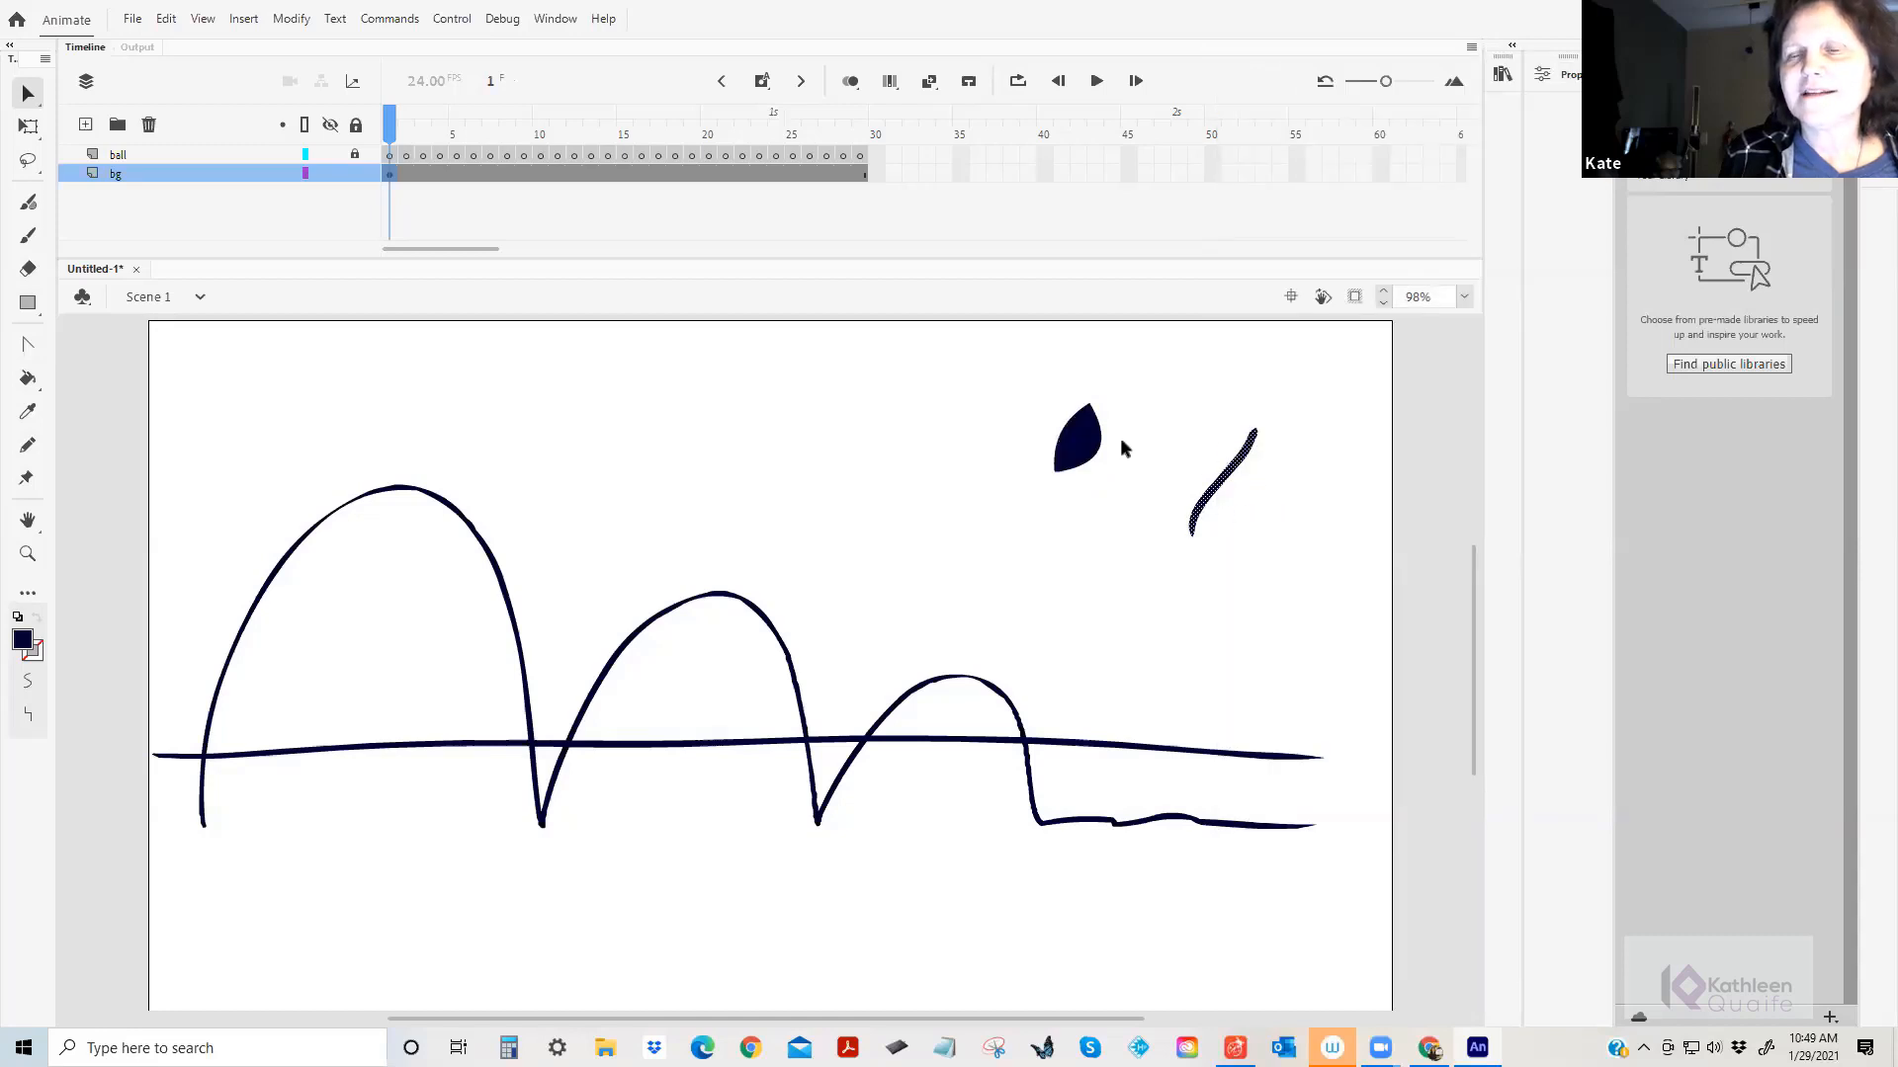
left_click(40, 104)
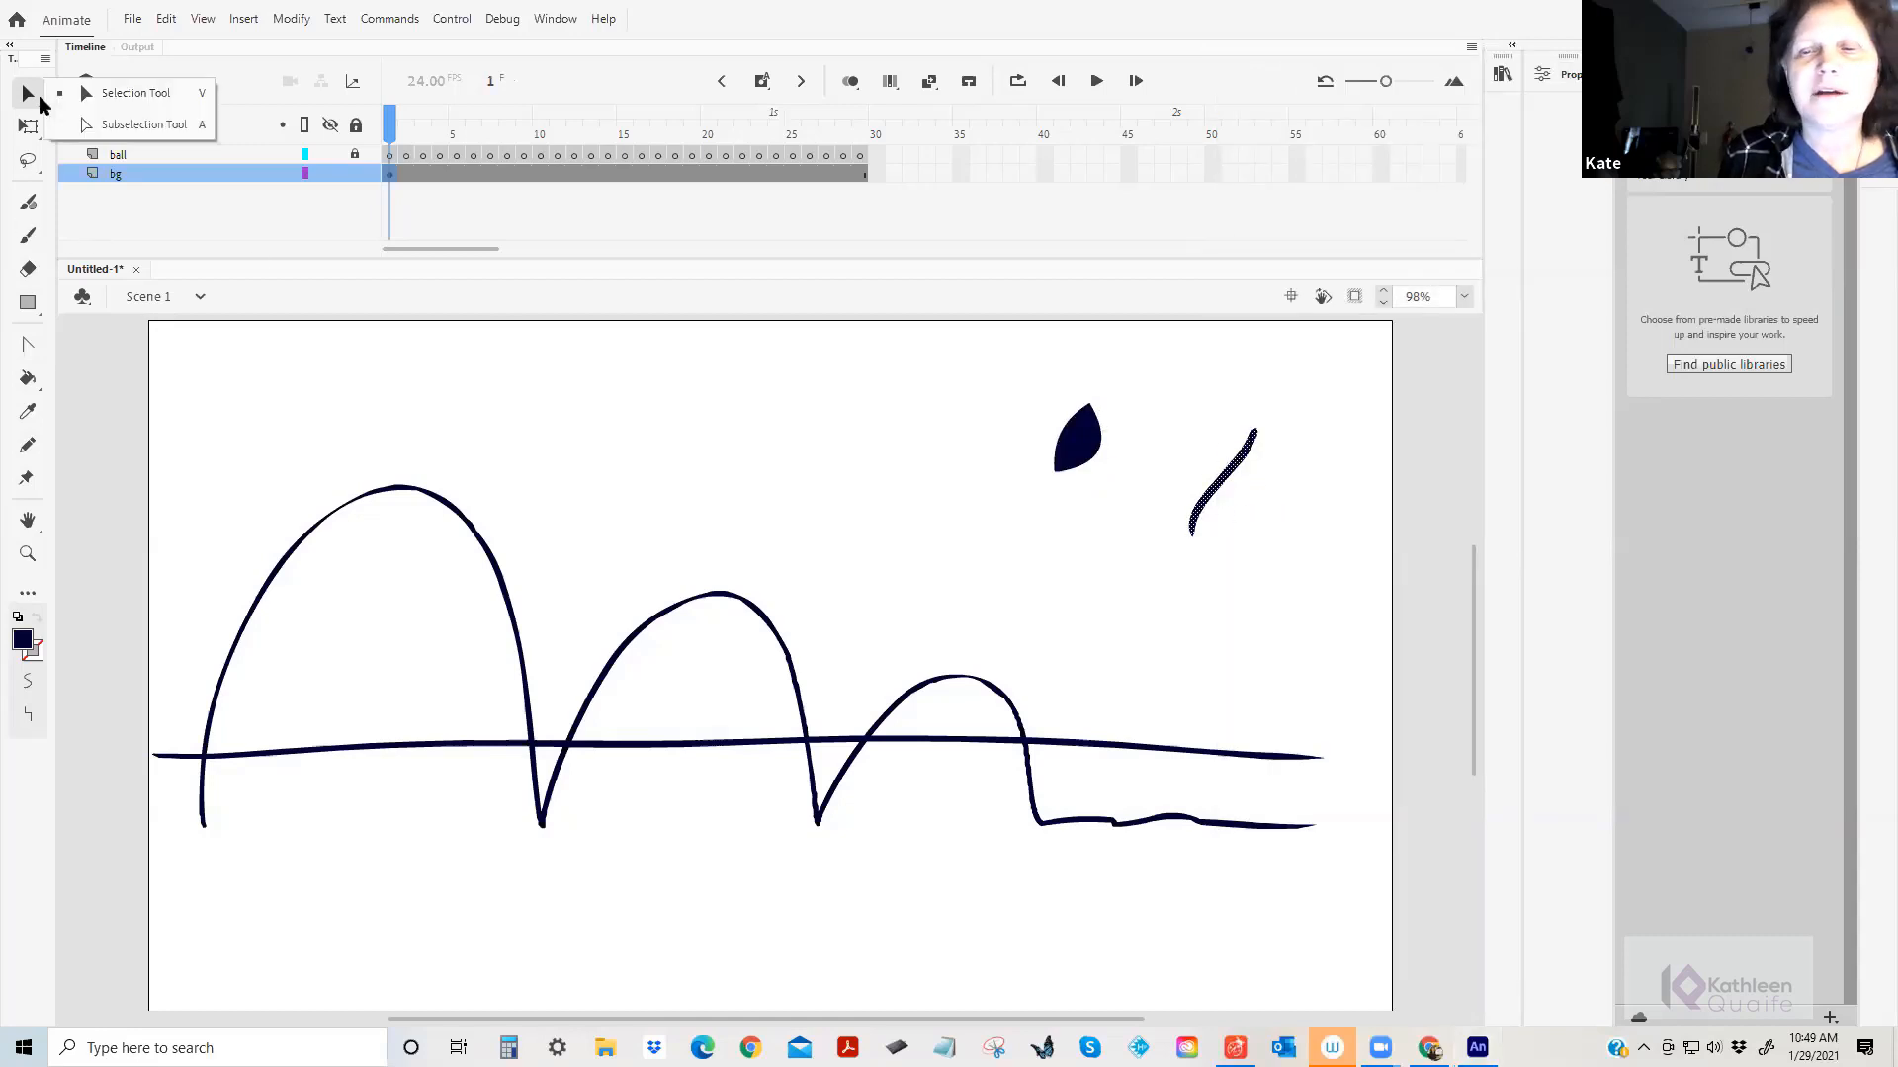
left_click(111, 125)
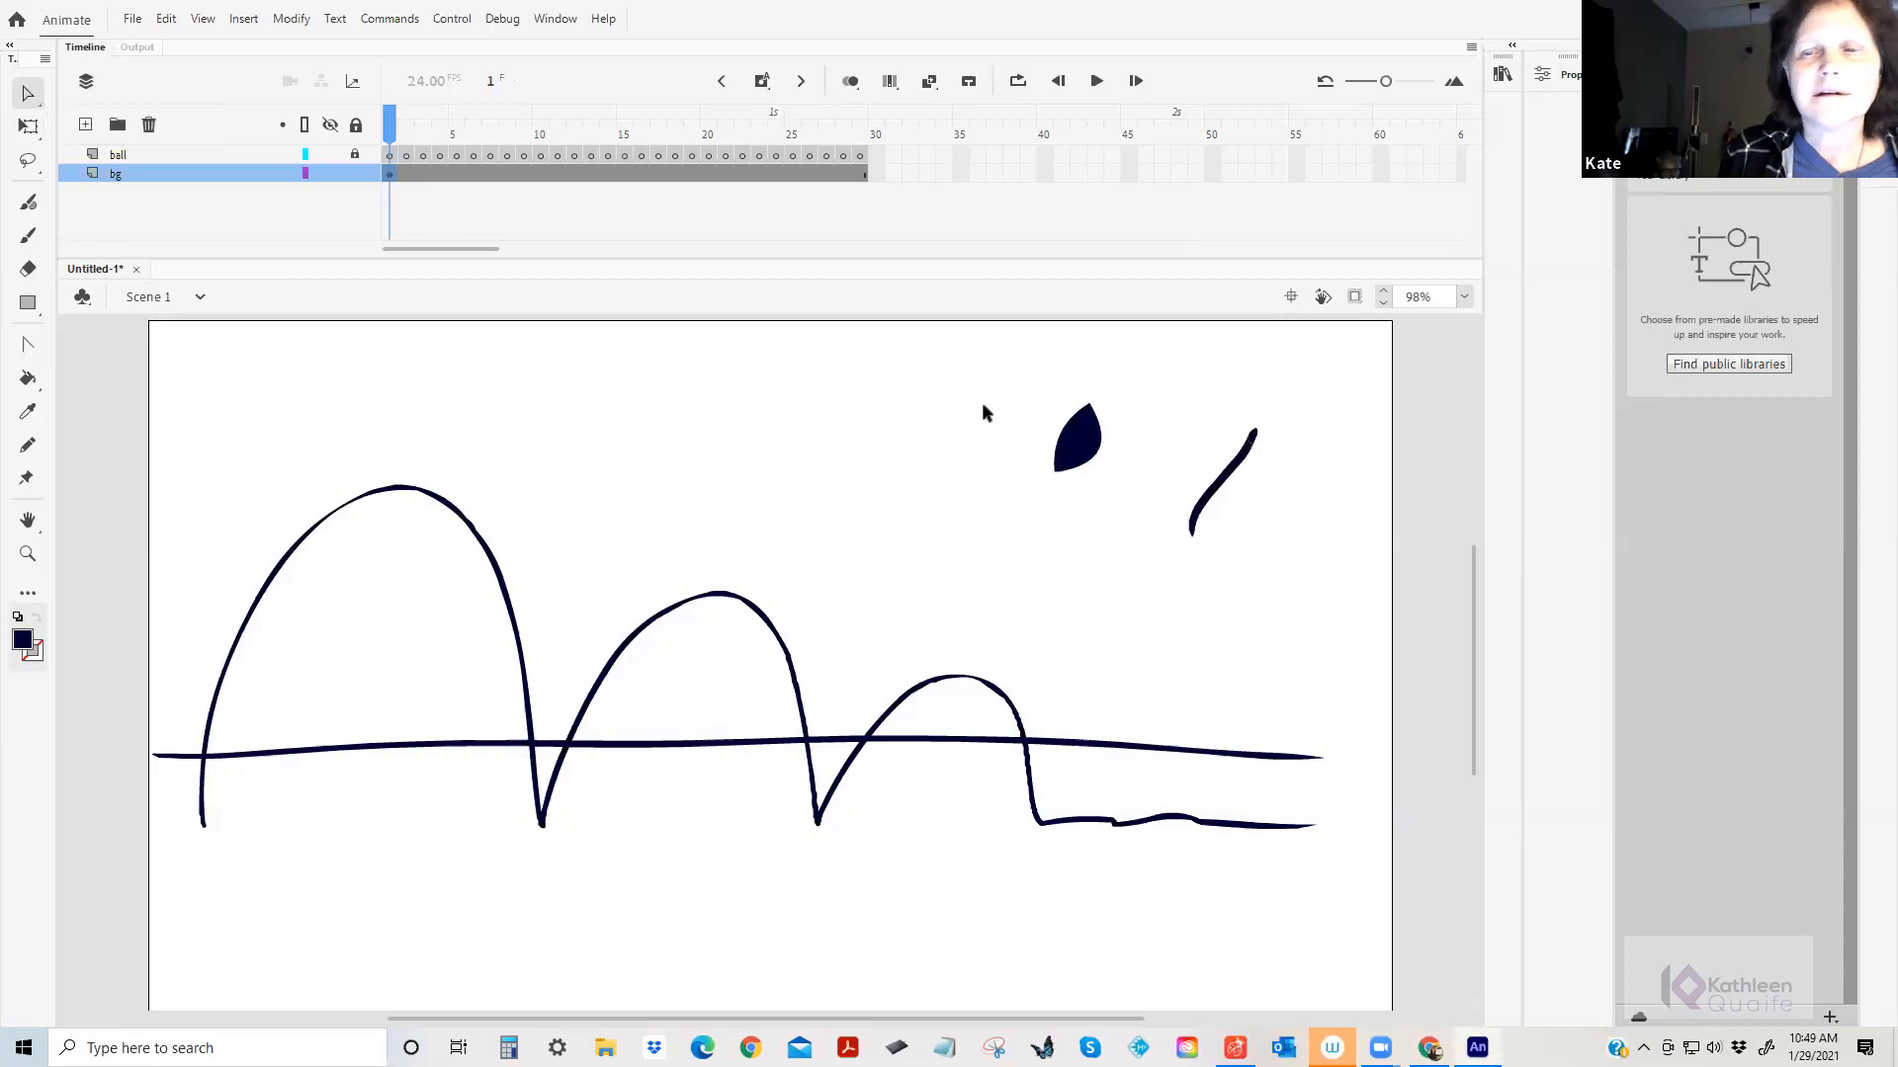
left_click(1100, 452)
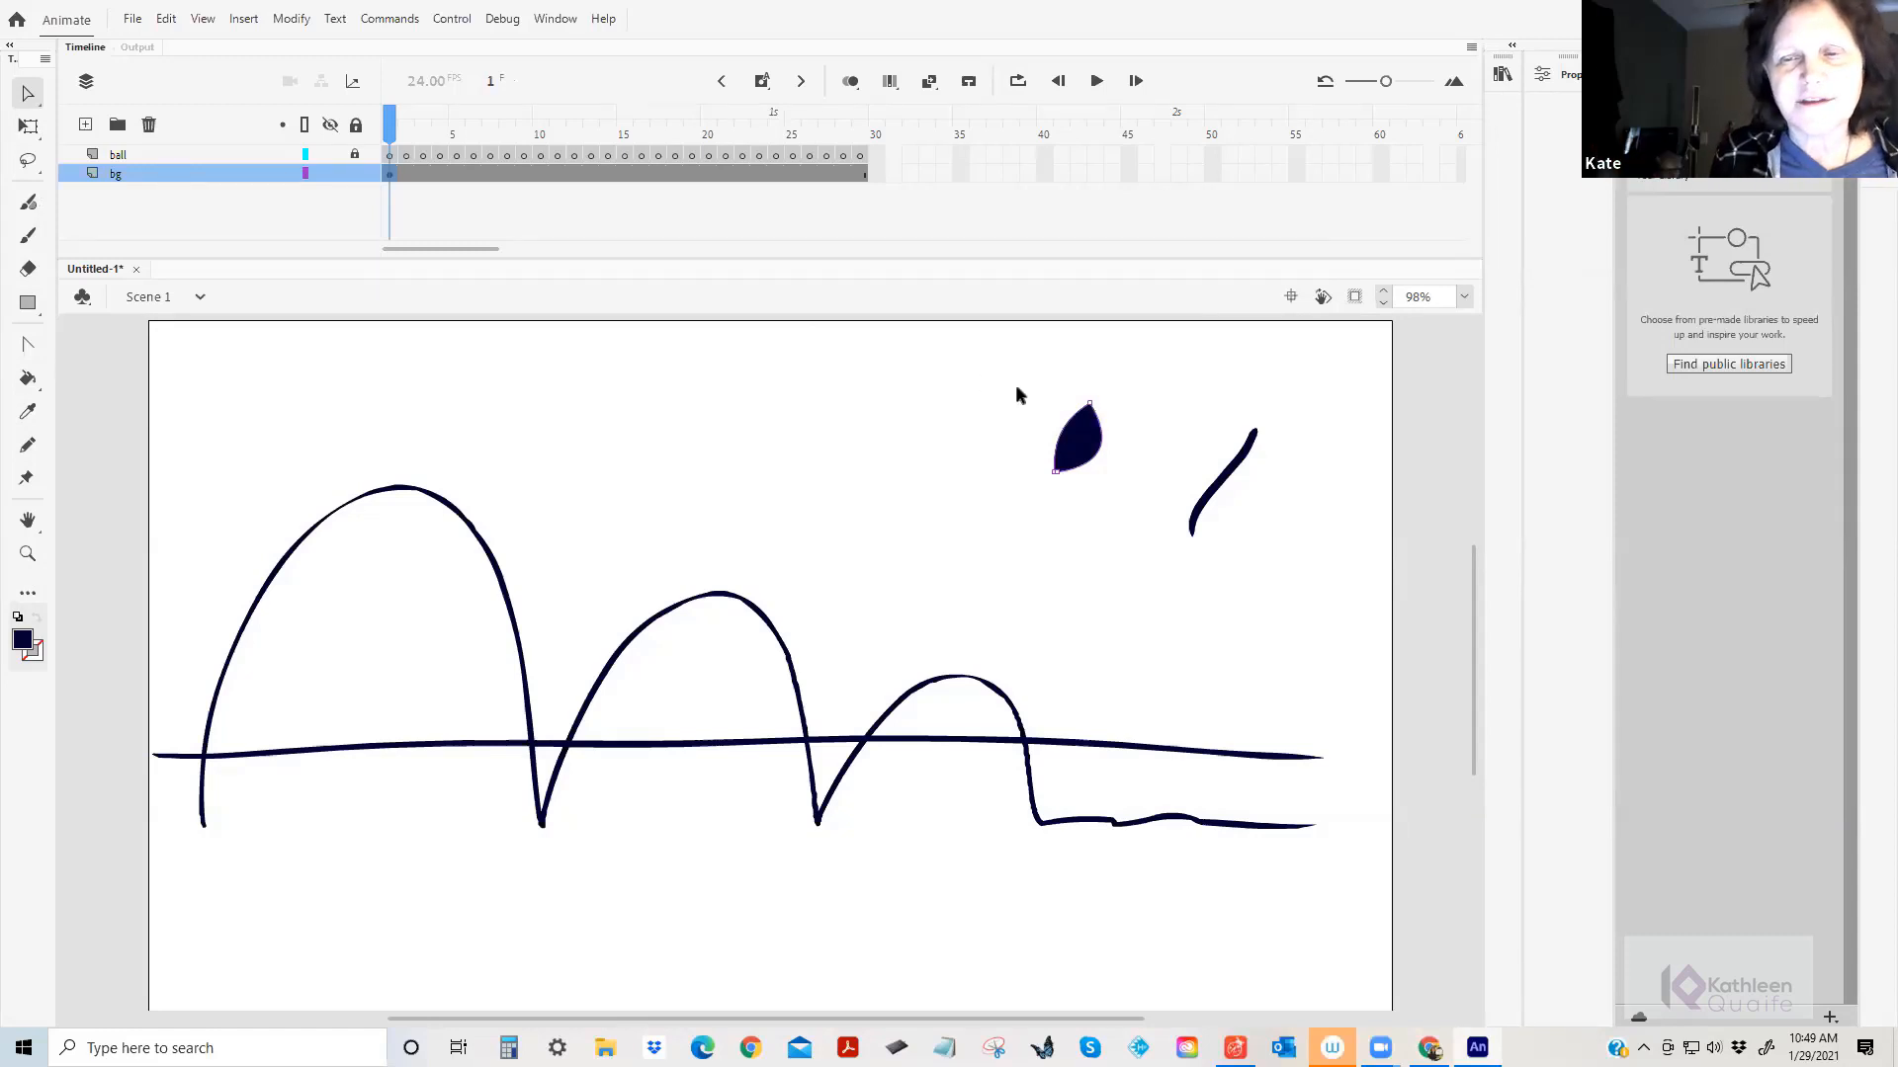
left_click_drag(1017, 364, 1324, 573)
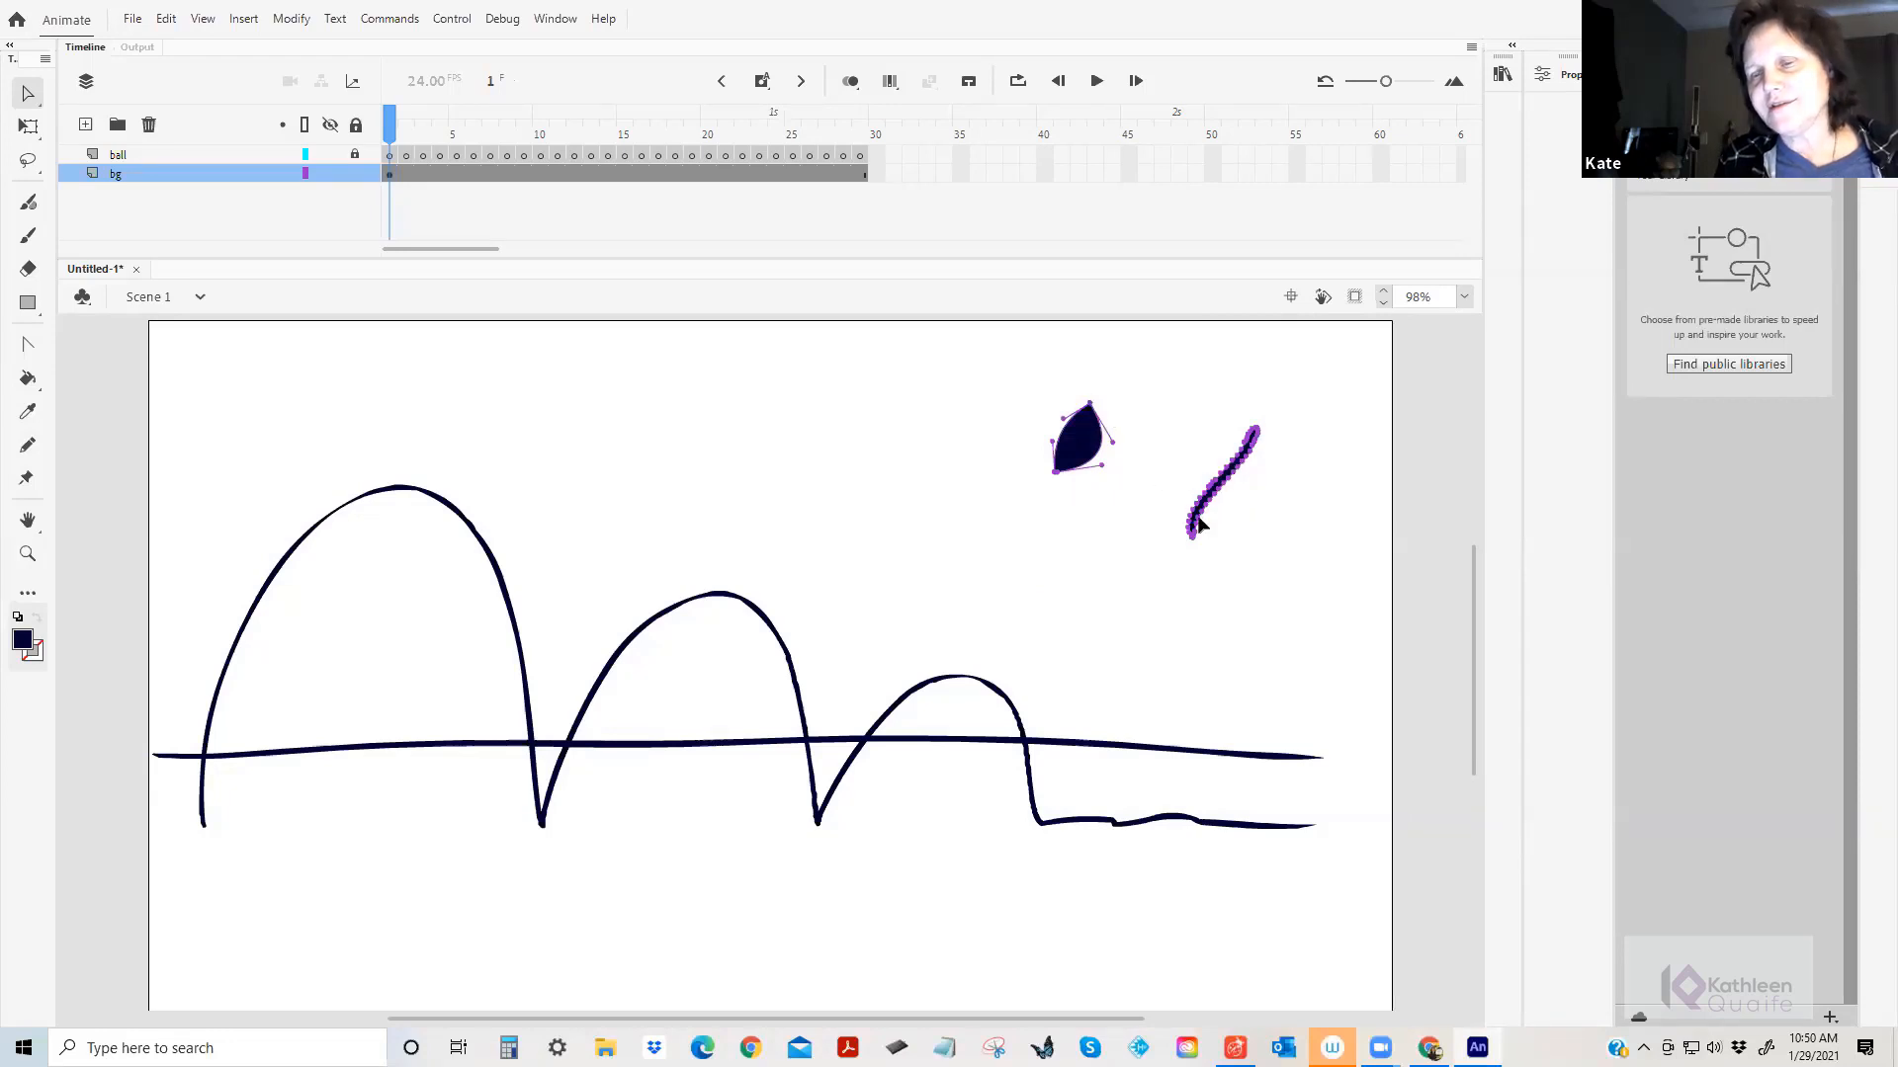
left_click(28, 554)
mouse_move(992, 358)
left_mouse_down()
mouse_move(1226, 491)
mouse_move(1314, 593)
left_mouse_up()
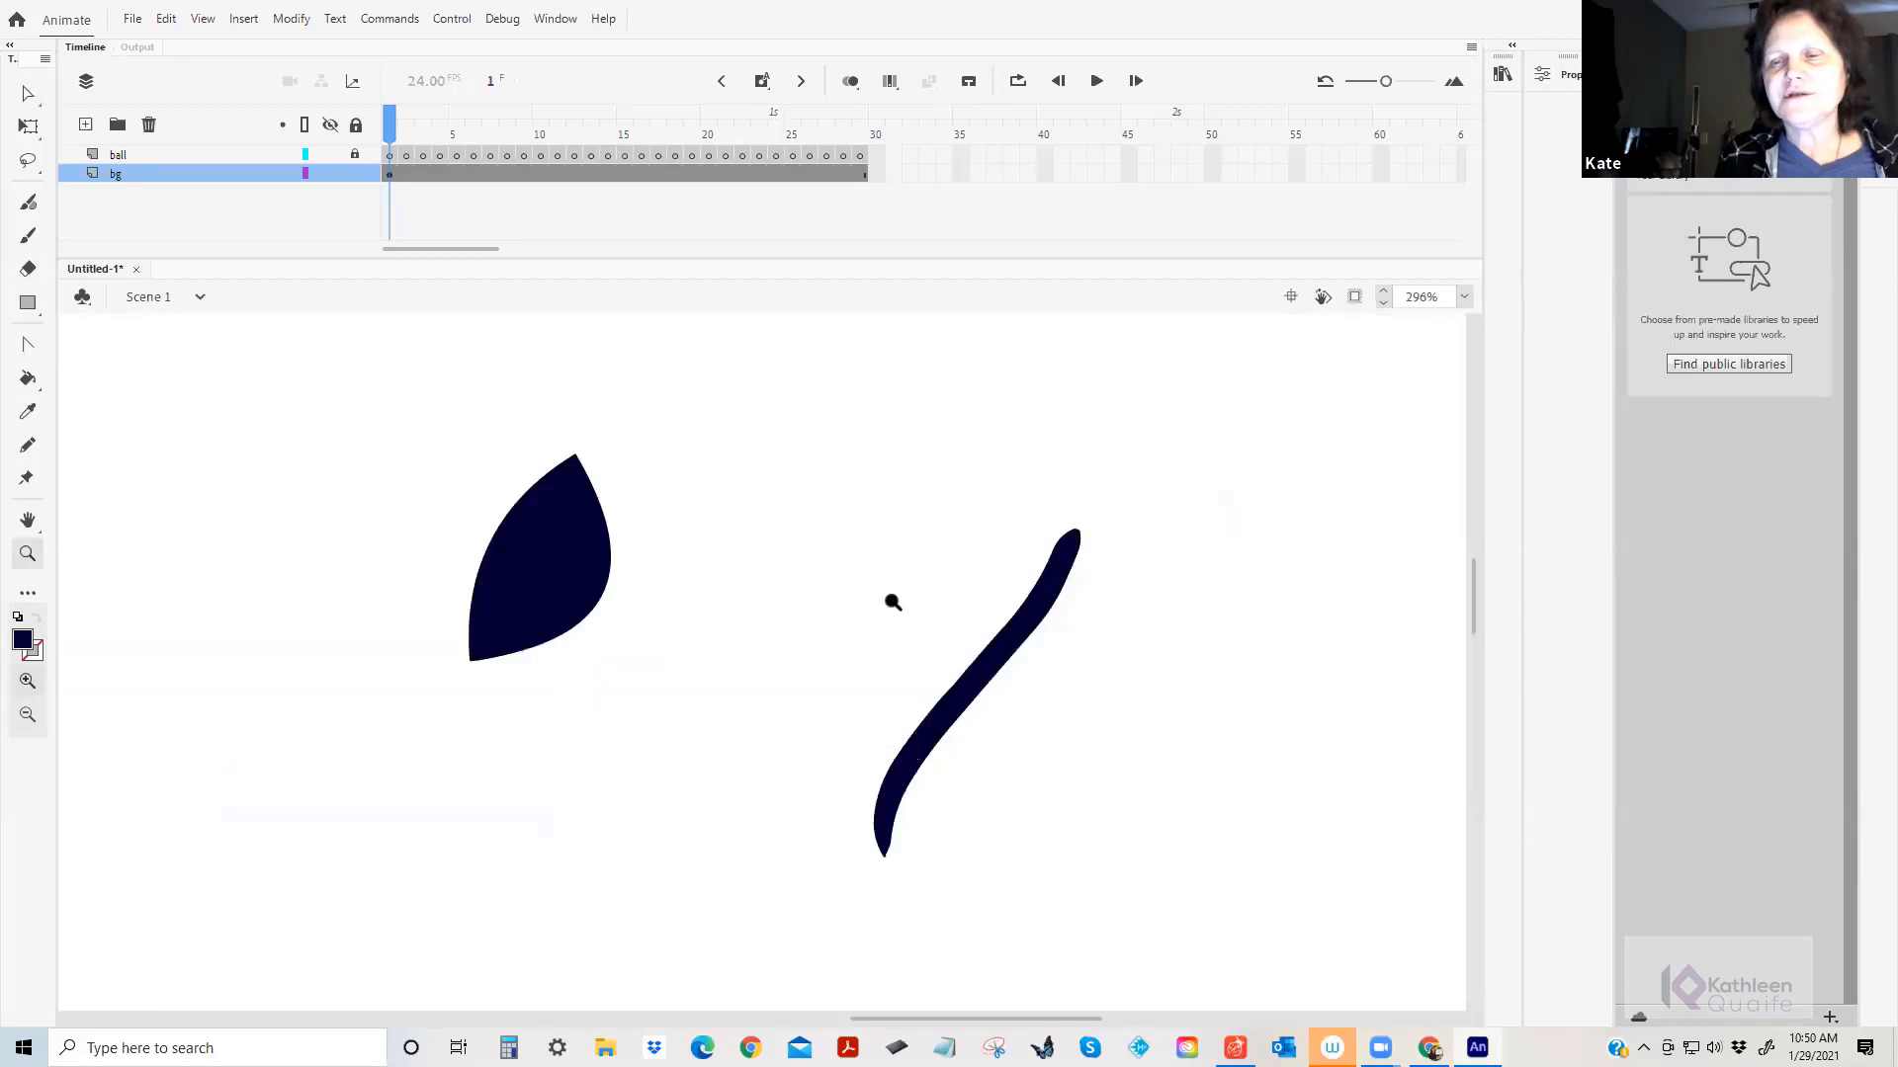
left_click(28, 99)
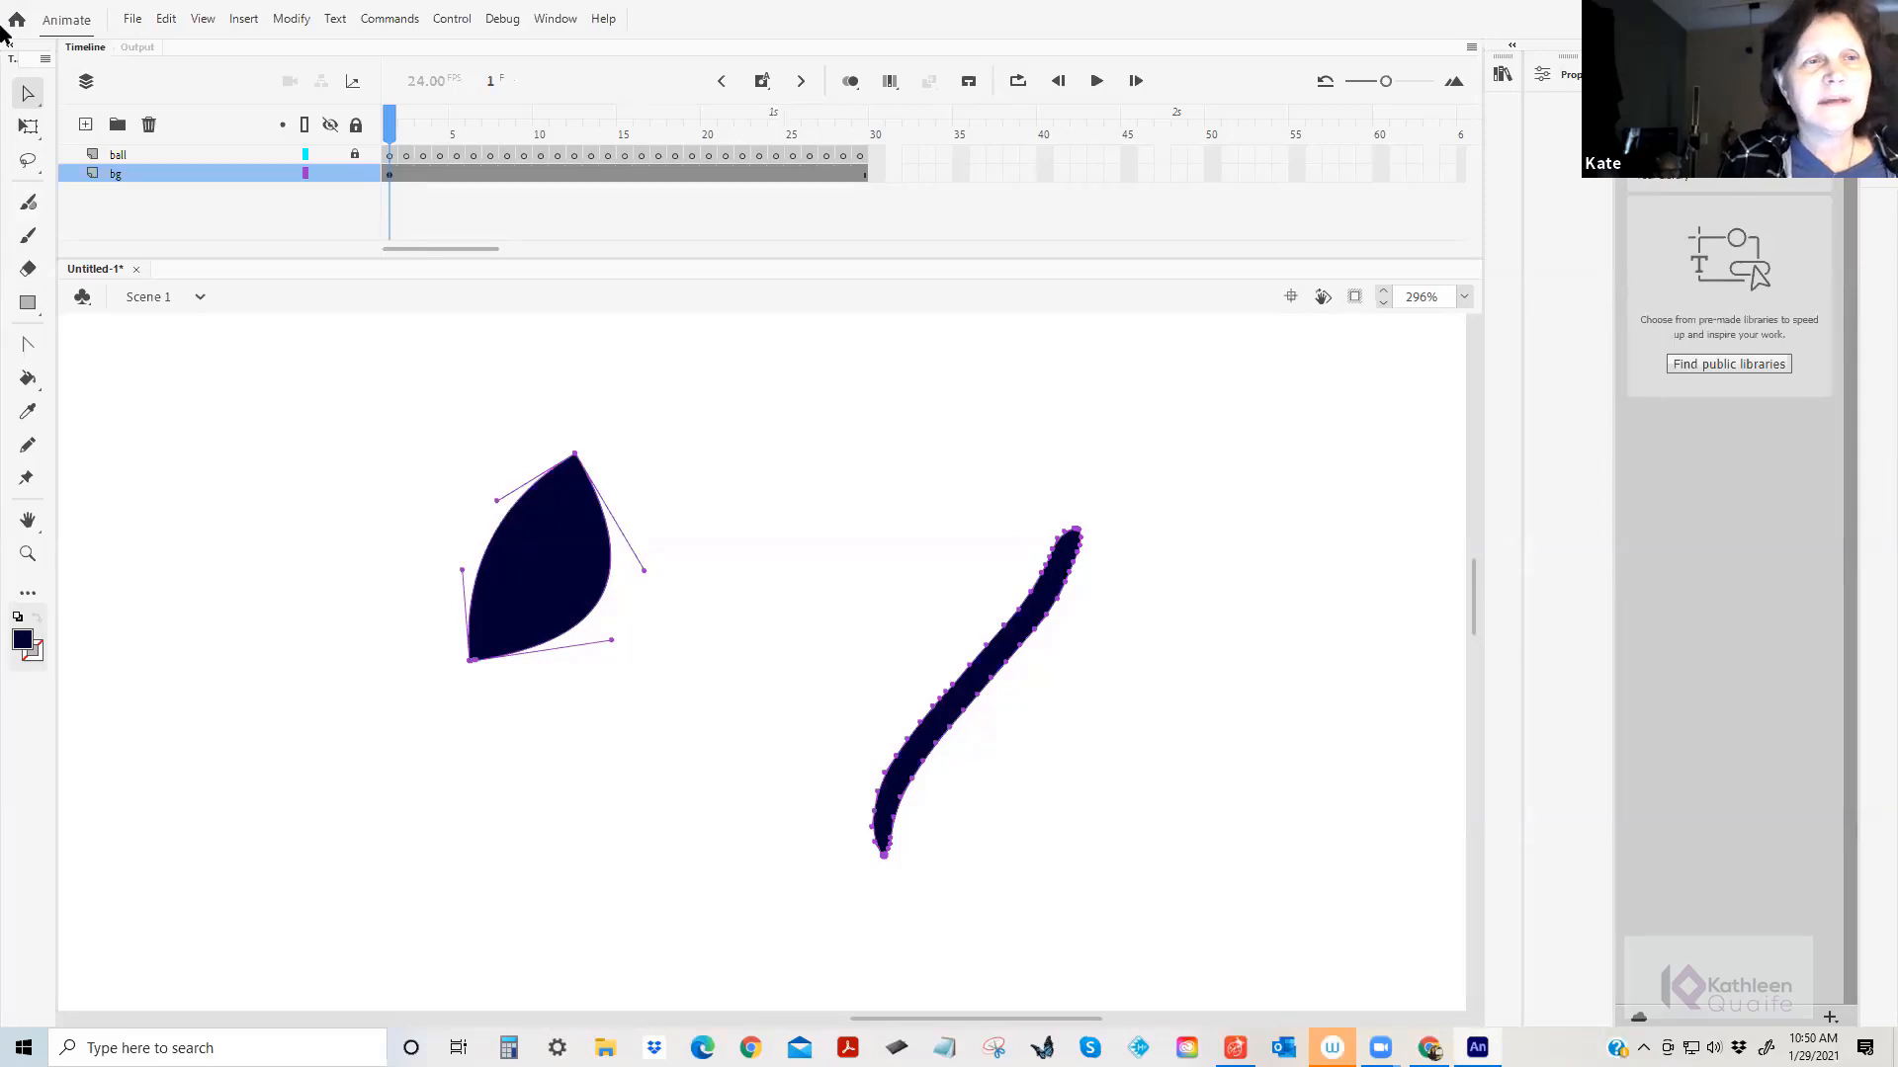
Clear the anchor point display, fit the whole stage in view again and activate the Selection Tool.
left_click(28, 94)
left_click(79, 93)
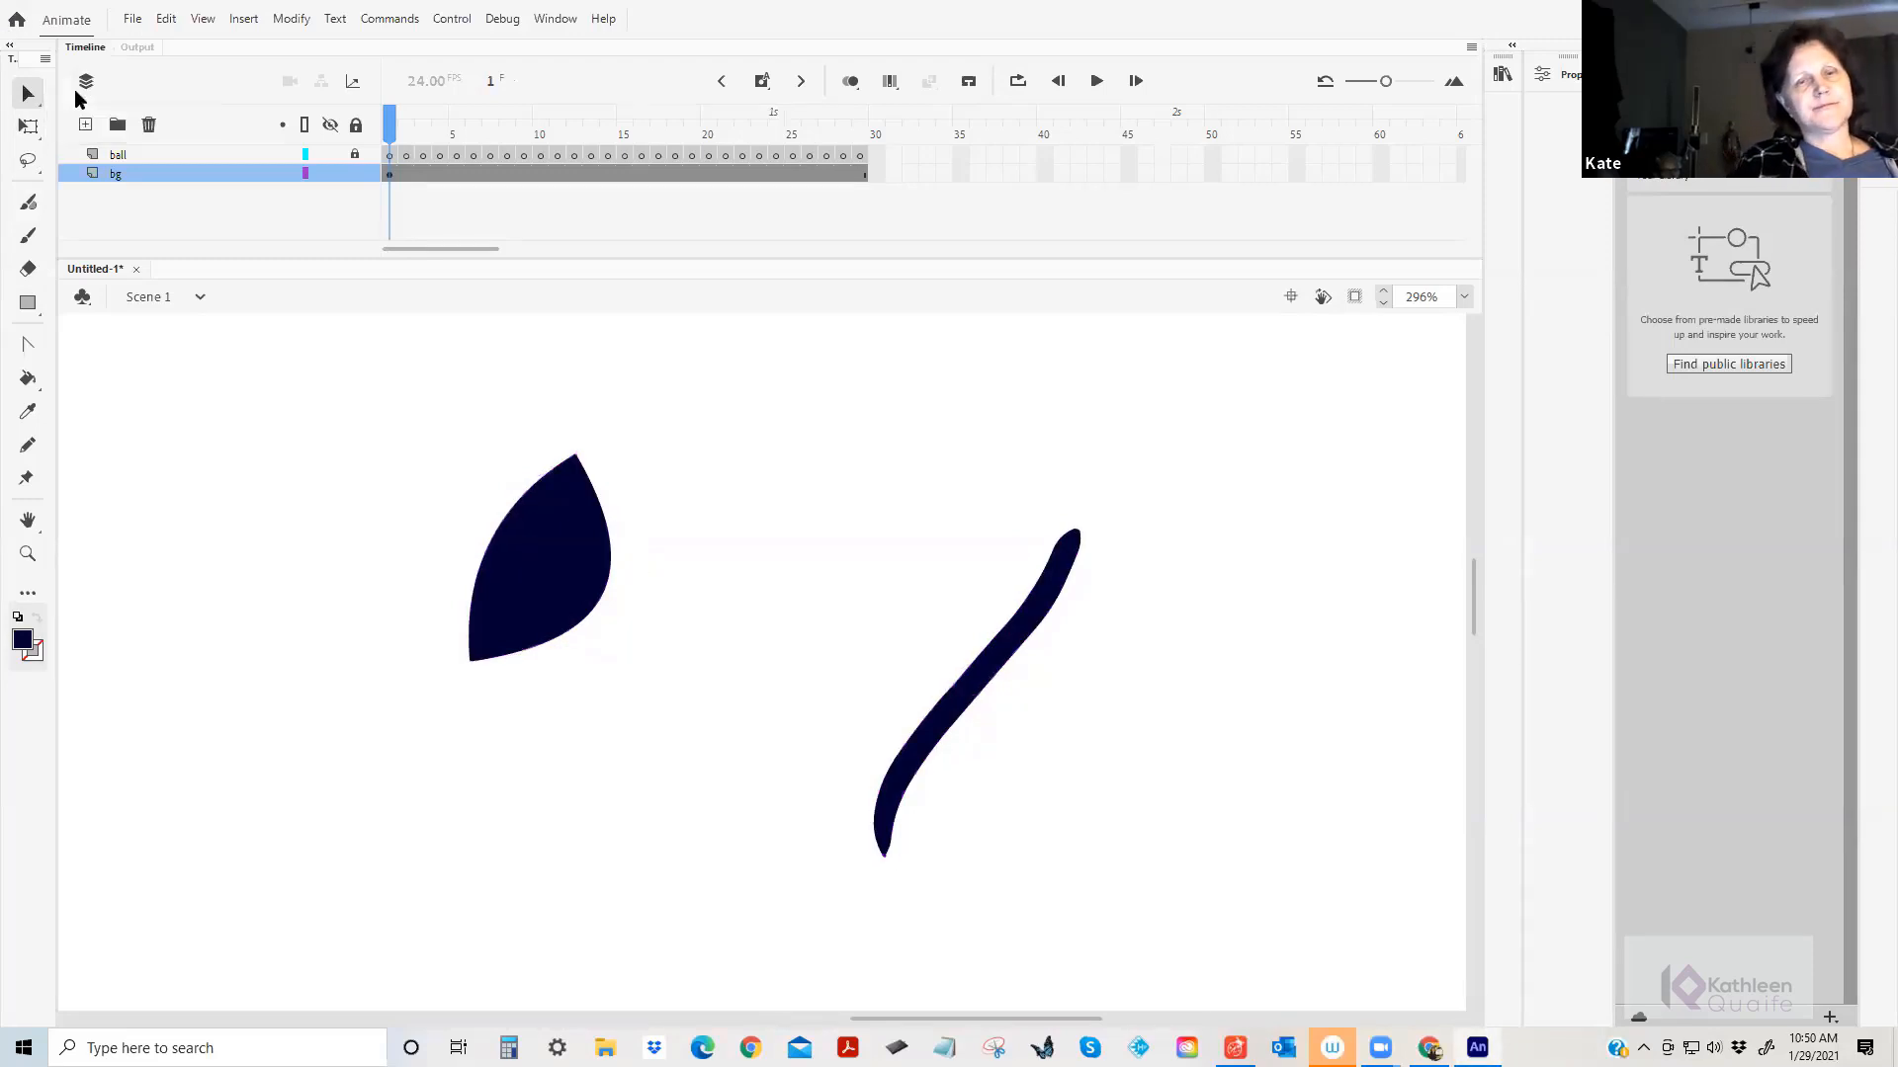
left_click(28, 521)
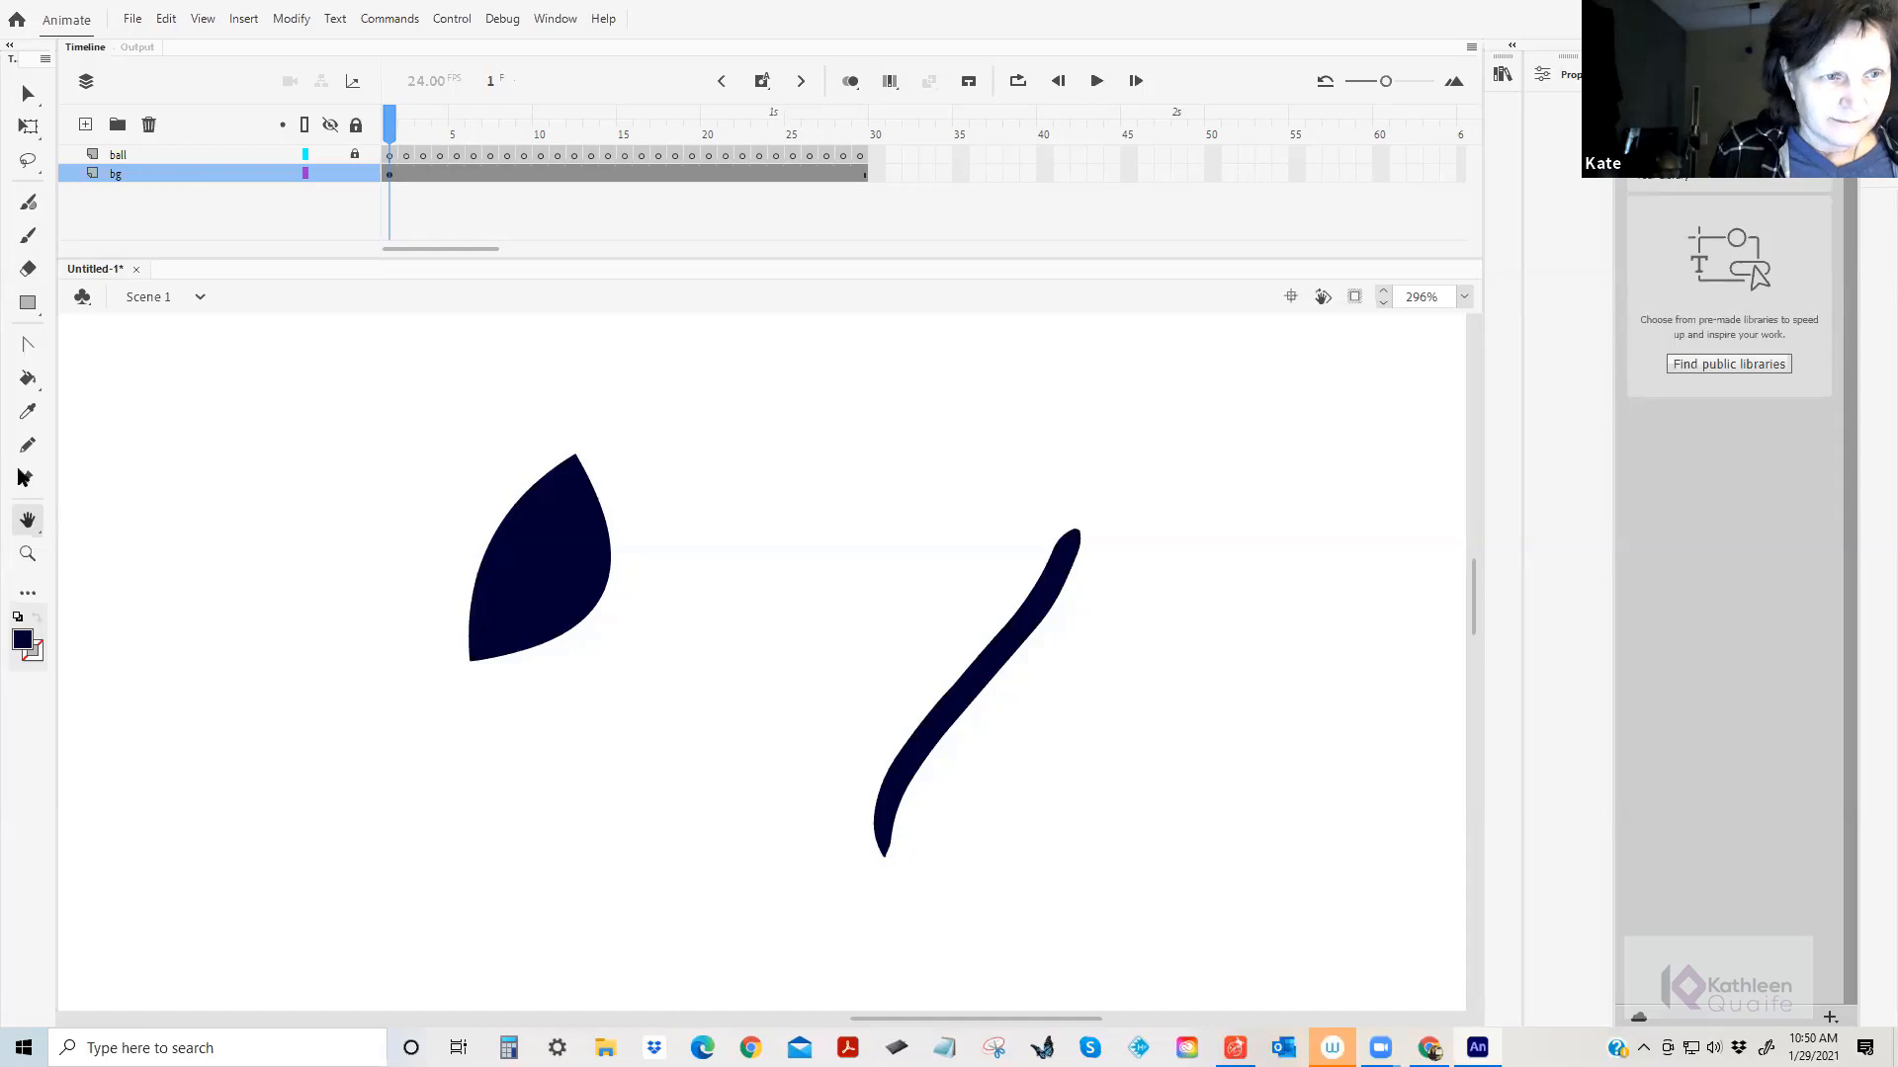
double_click(28, 517)
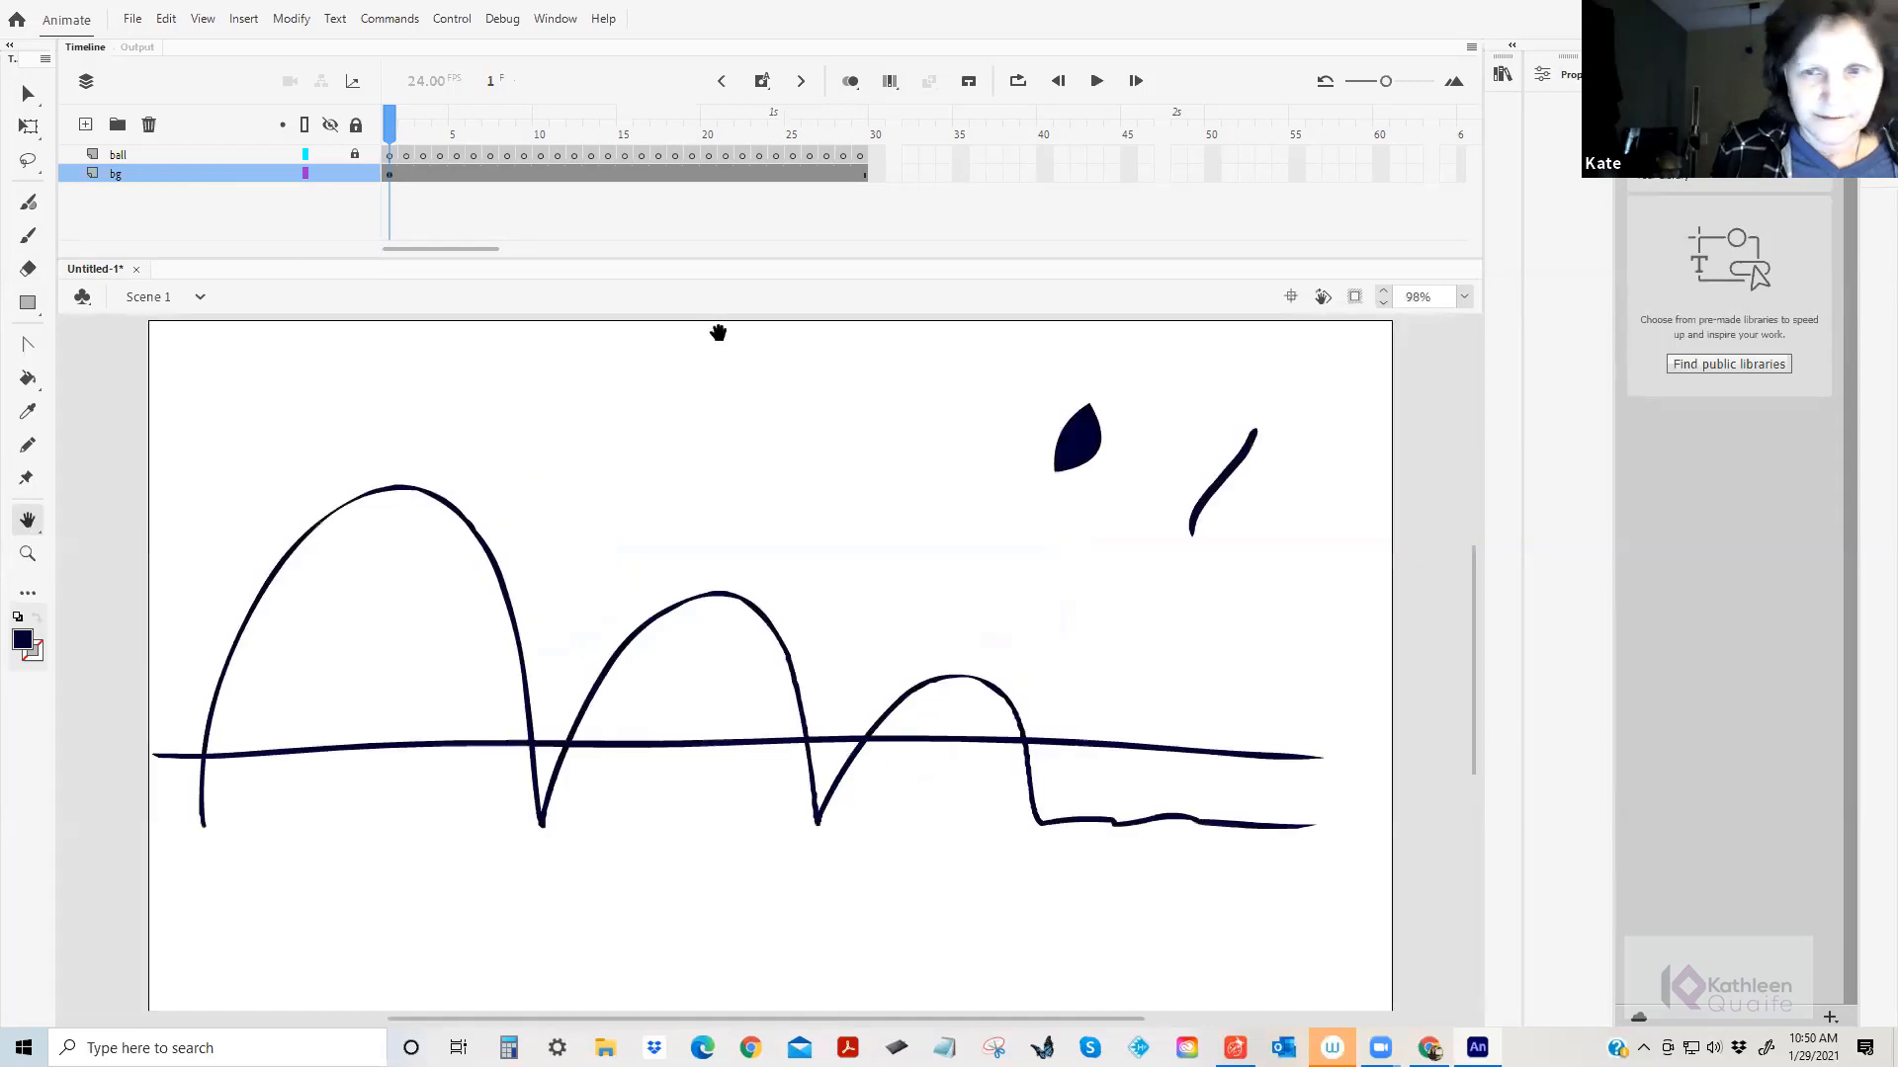
left_click(24, 95)
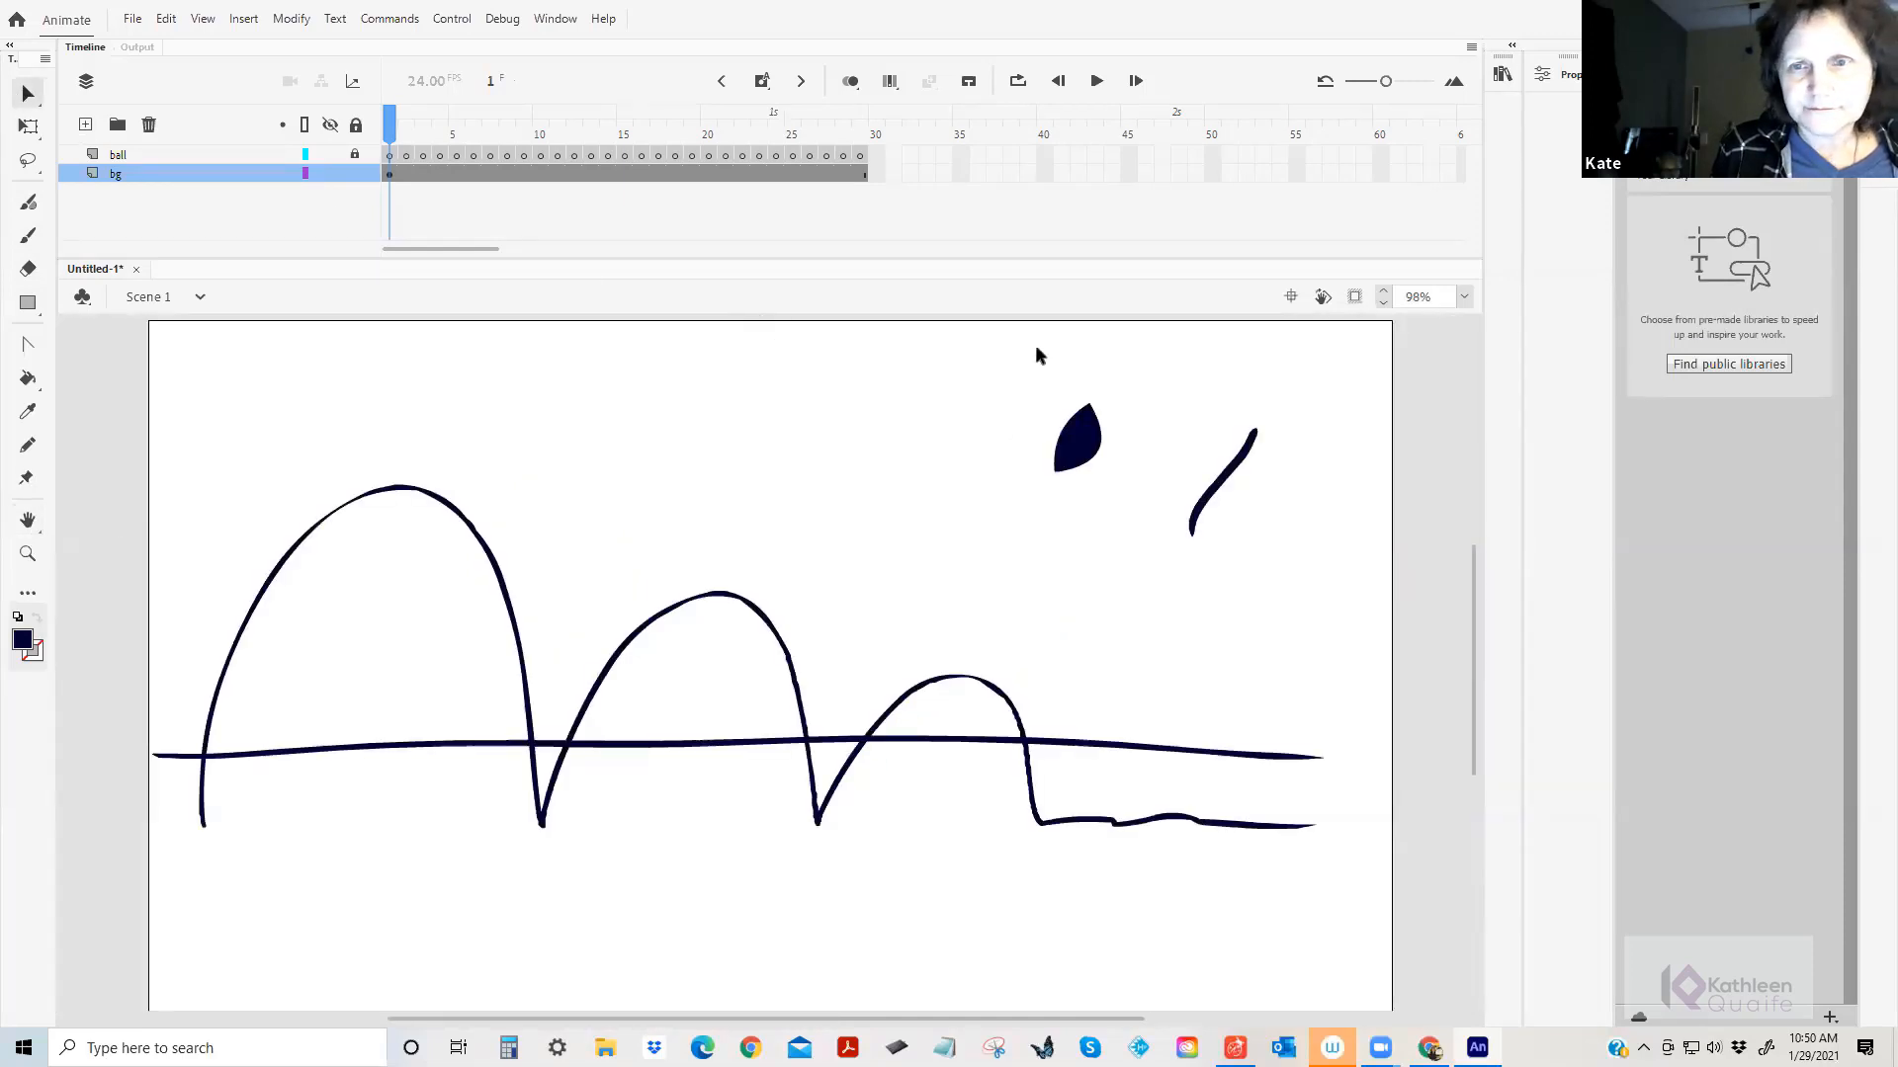
Delete the leaf-like shape and the slanted stroke, keeping the bounce path and ground line on the bg layer.
left_click_drag(1034, 352, 1335, 547)
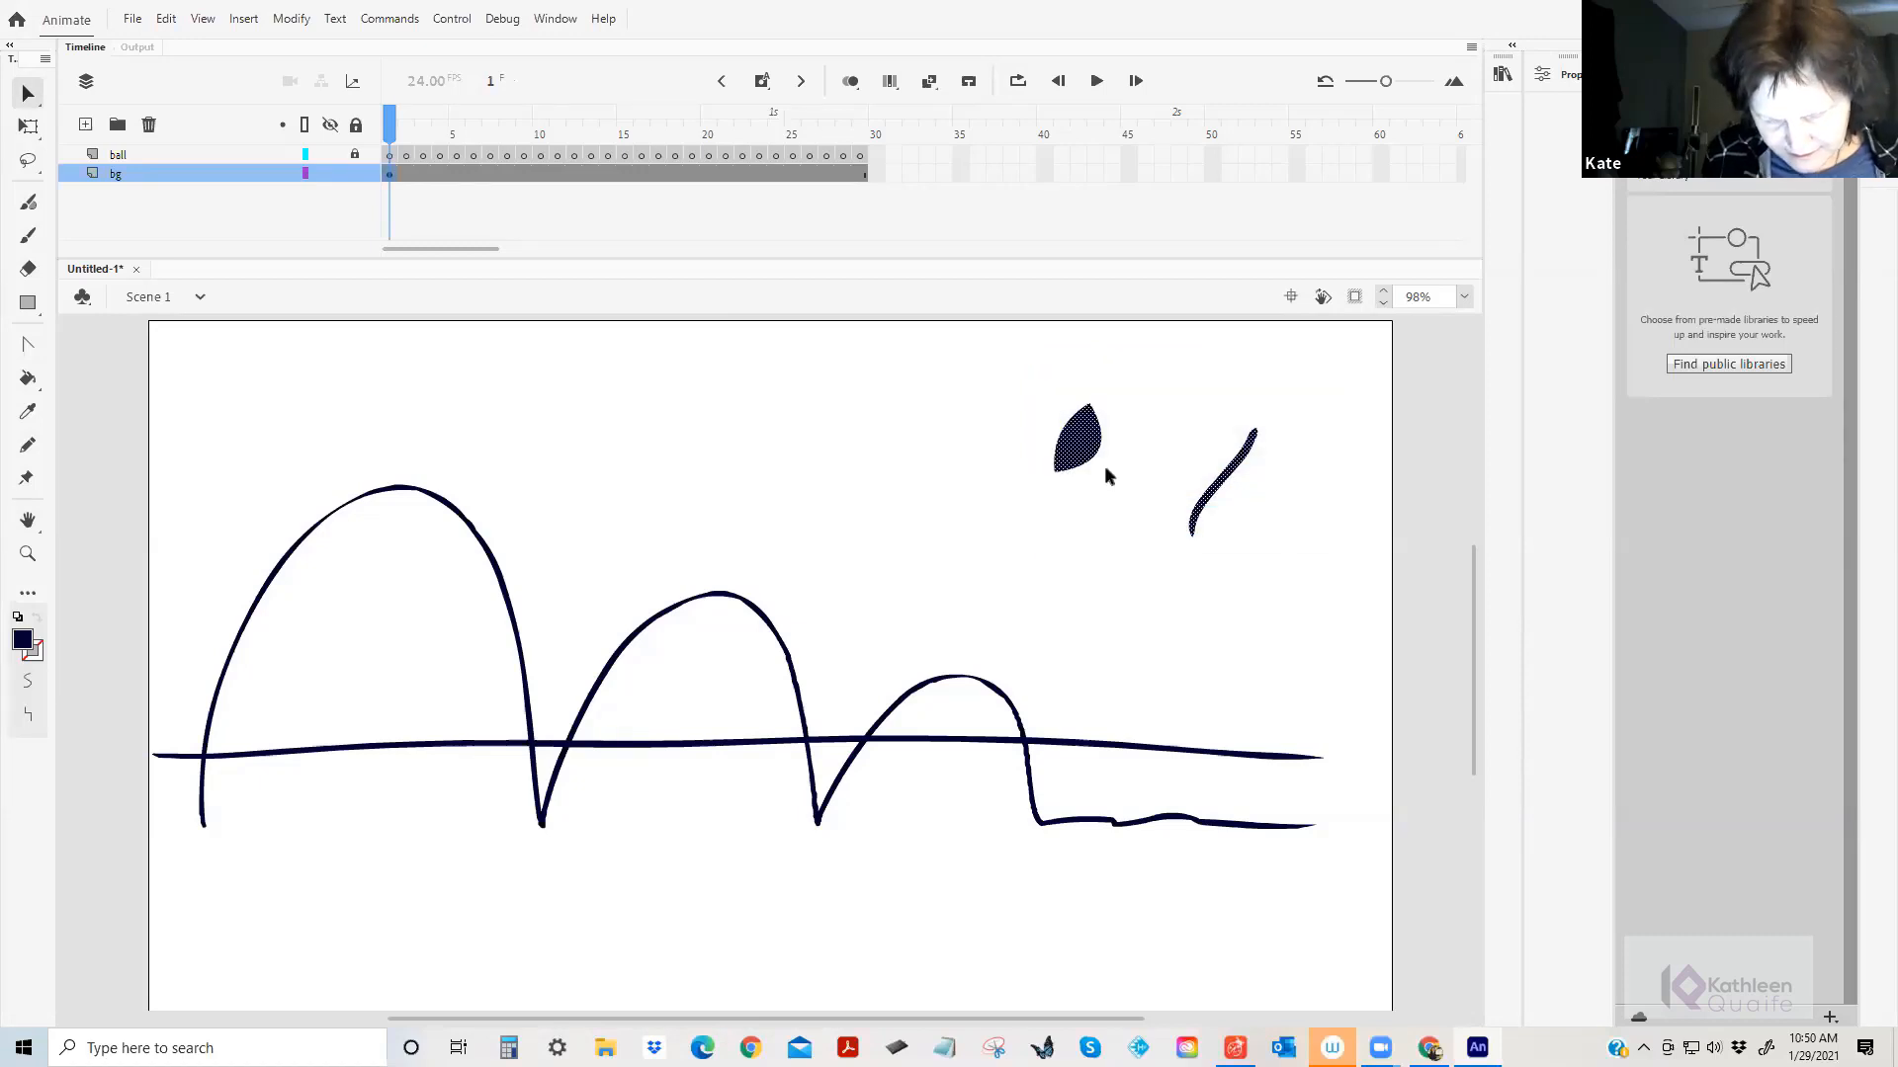
key("Delete")
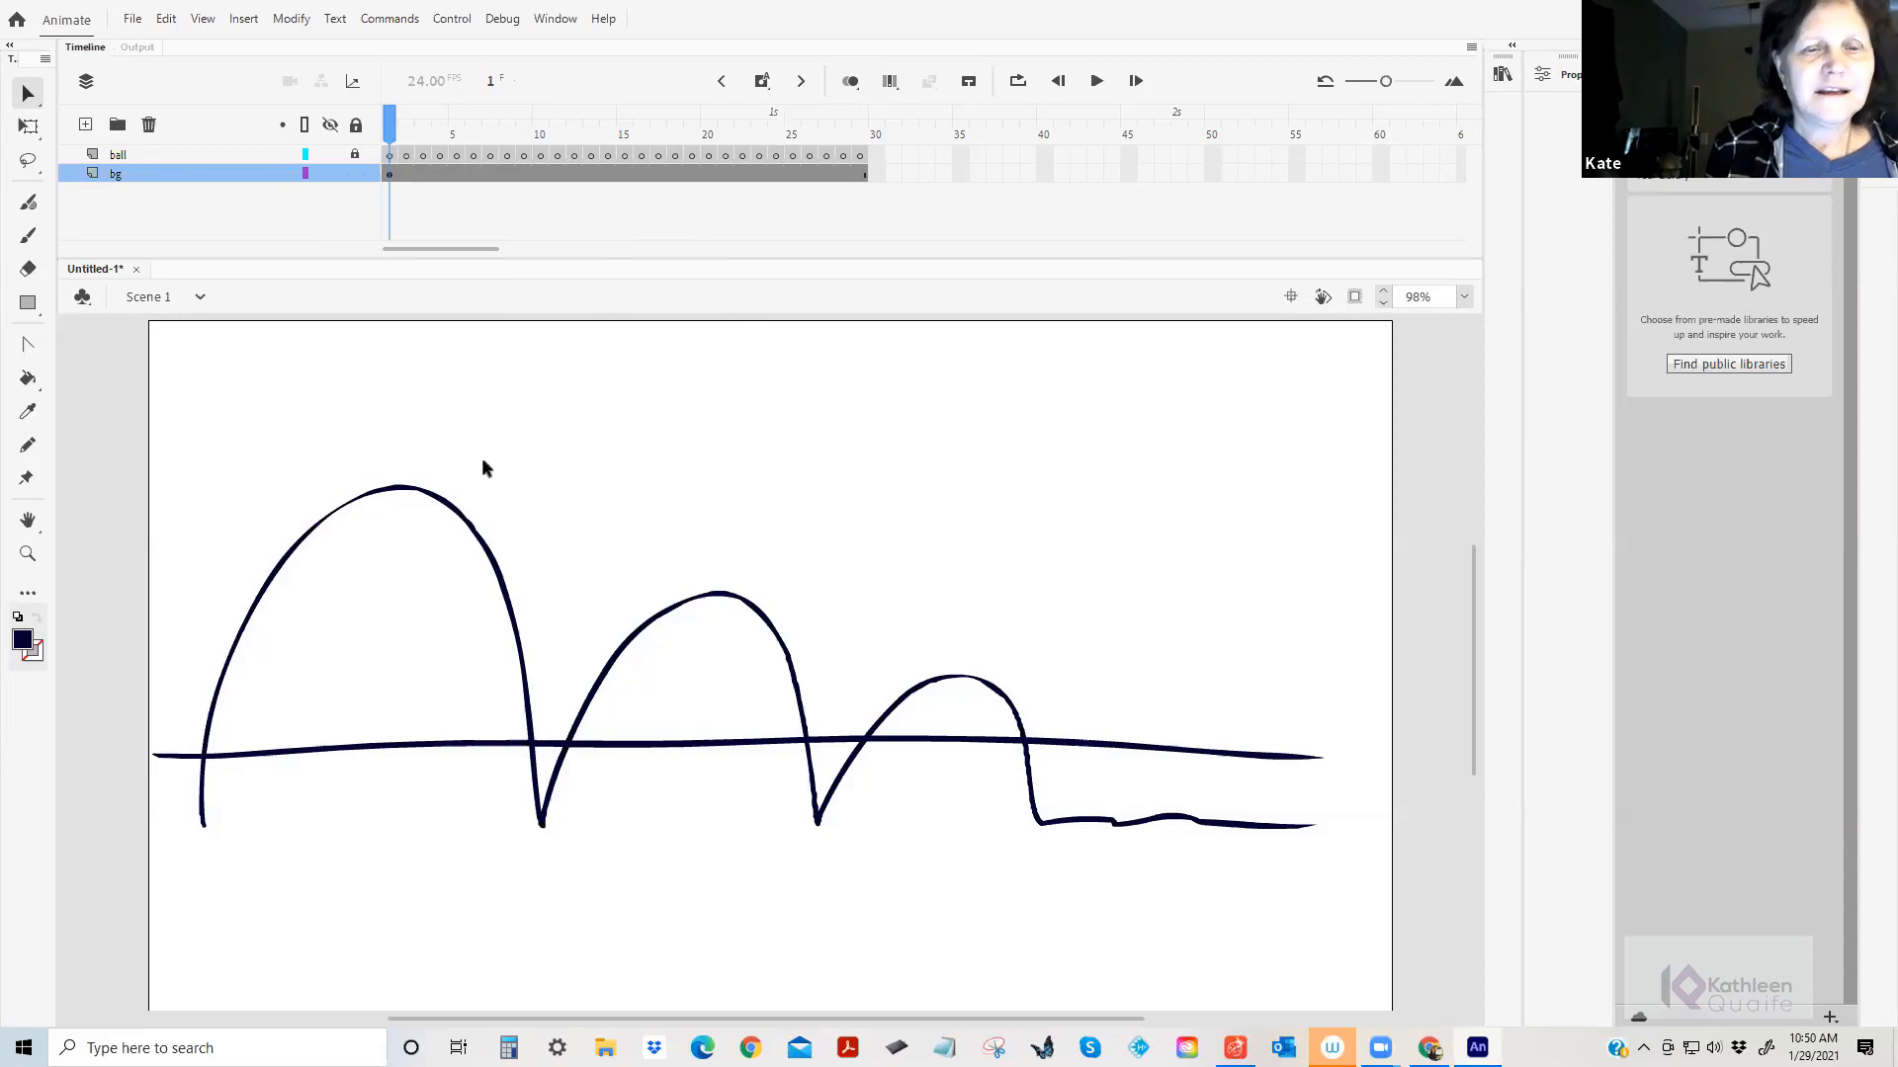
double_click(820, 828)
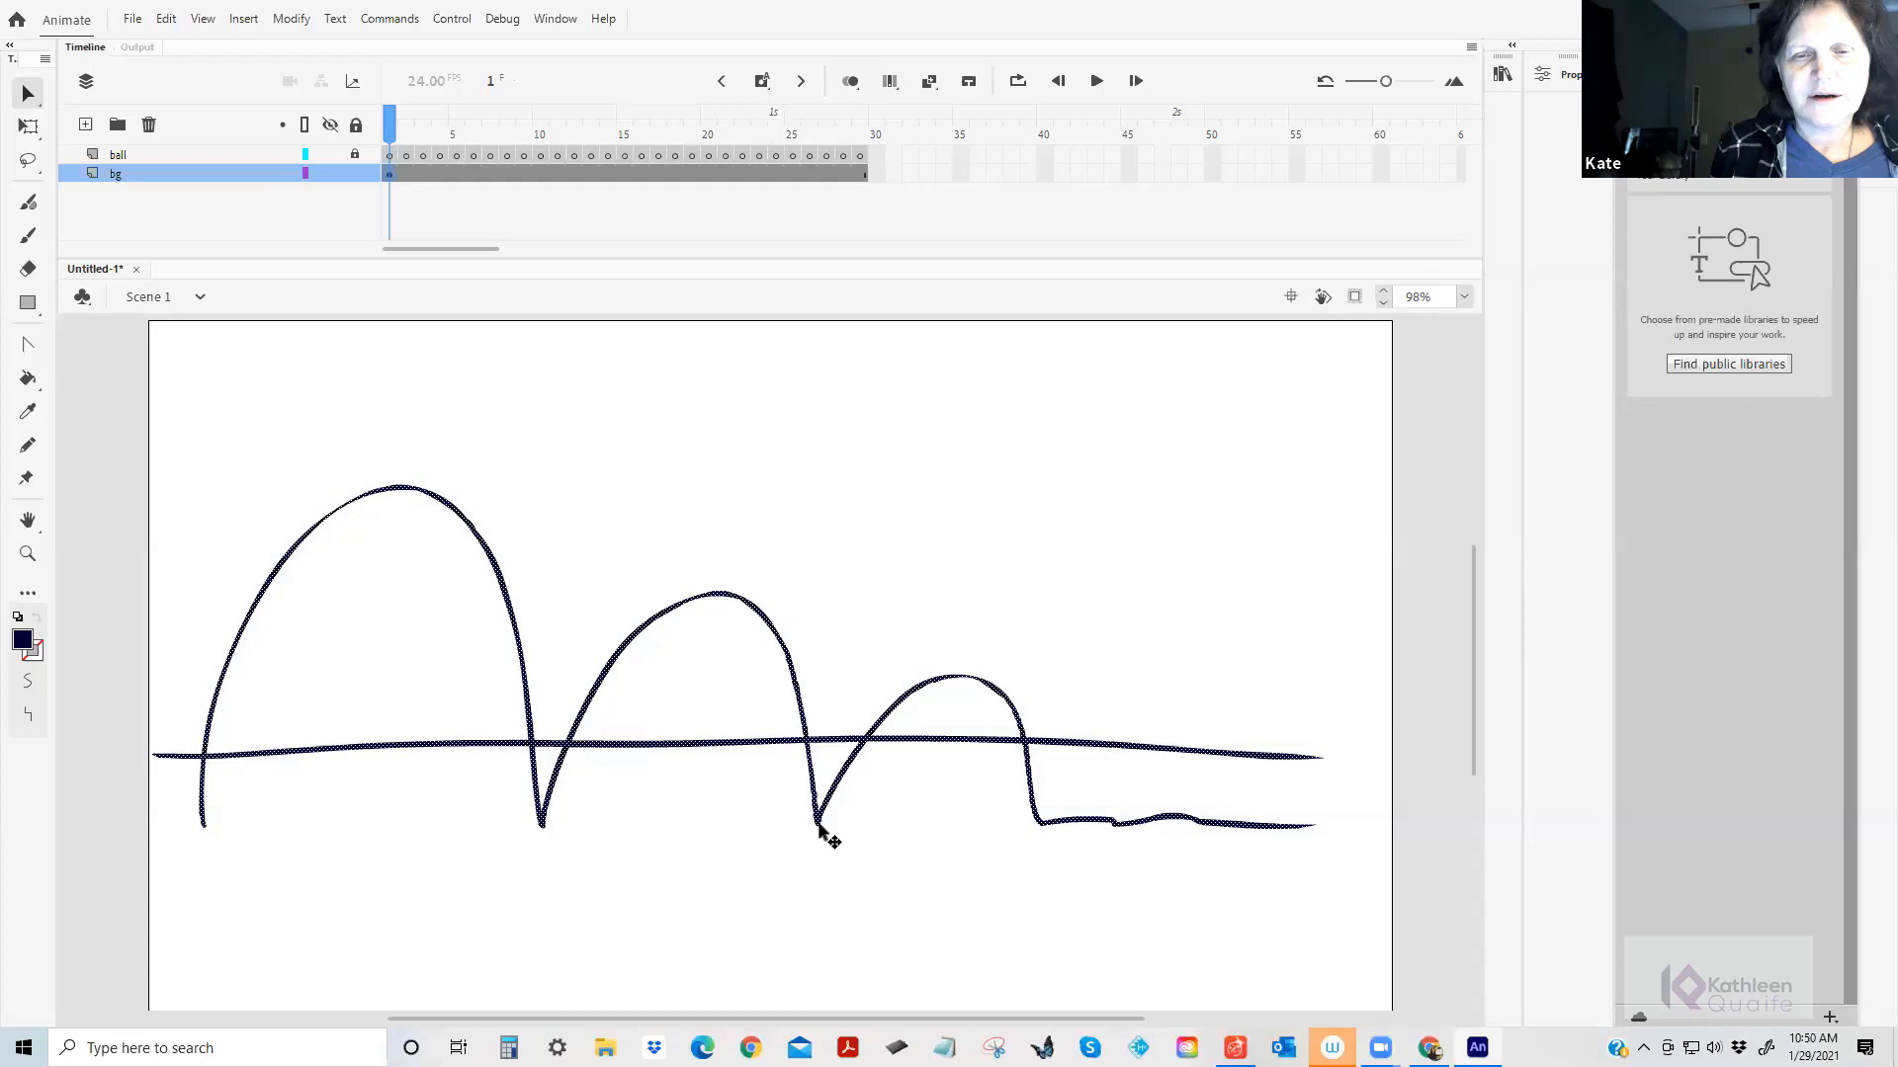
left_click(536, 352)
Lock the bg layer and set its visibility to 50% opacity in the layer properties.
left_click(356, 174)
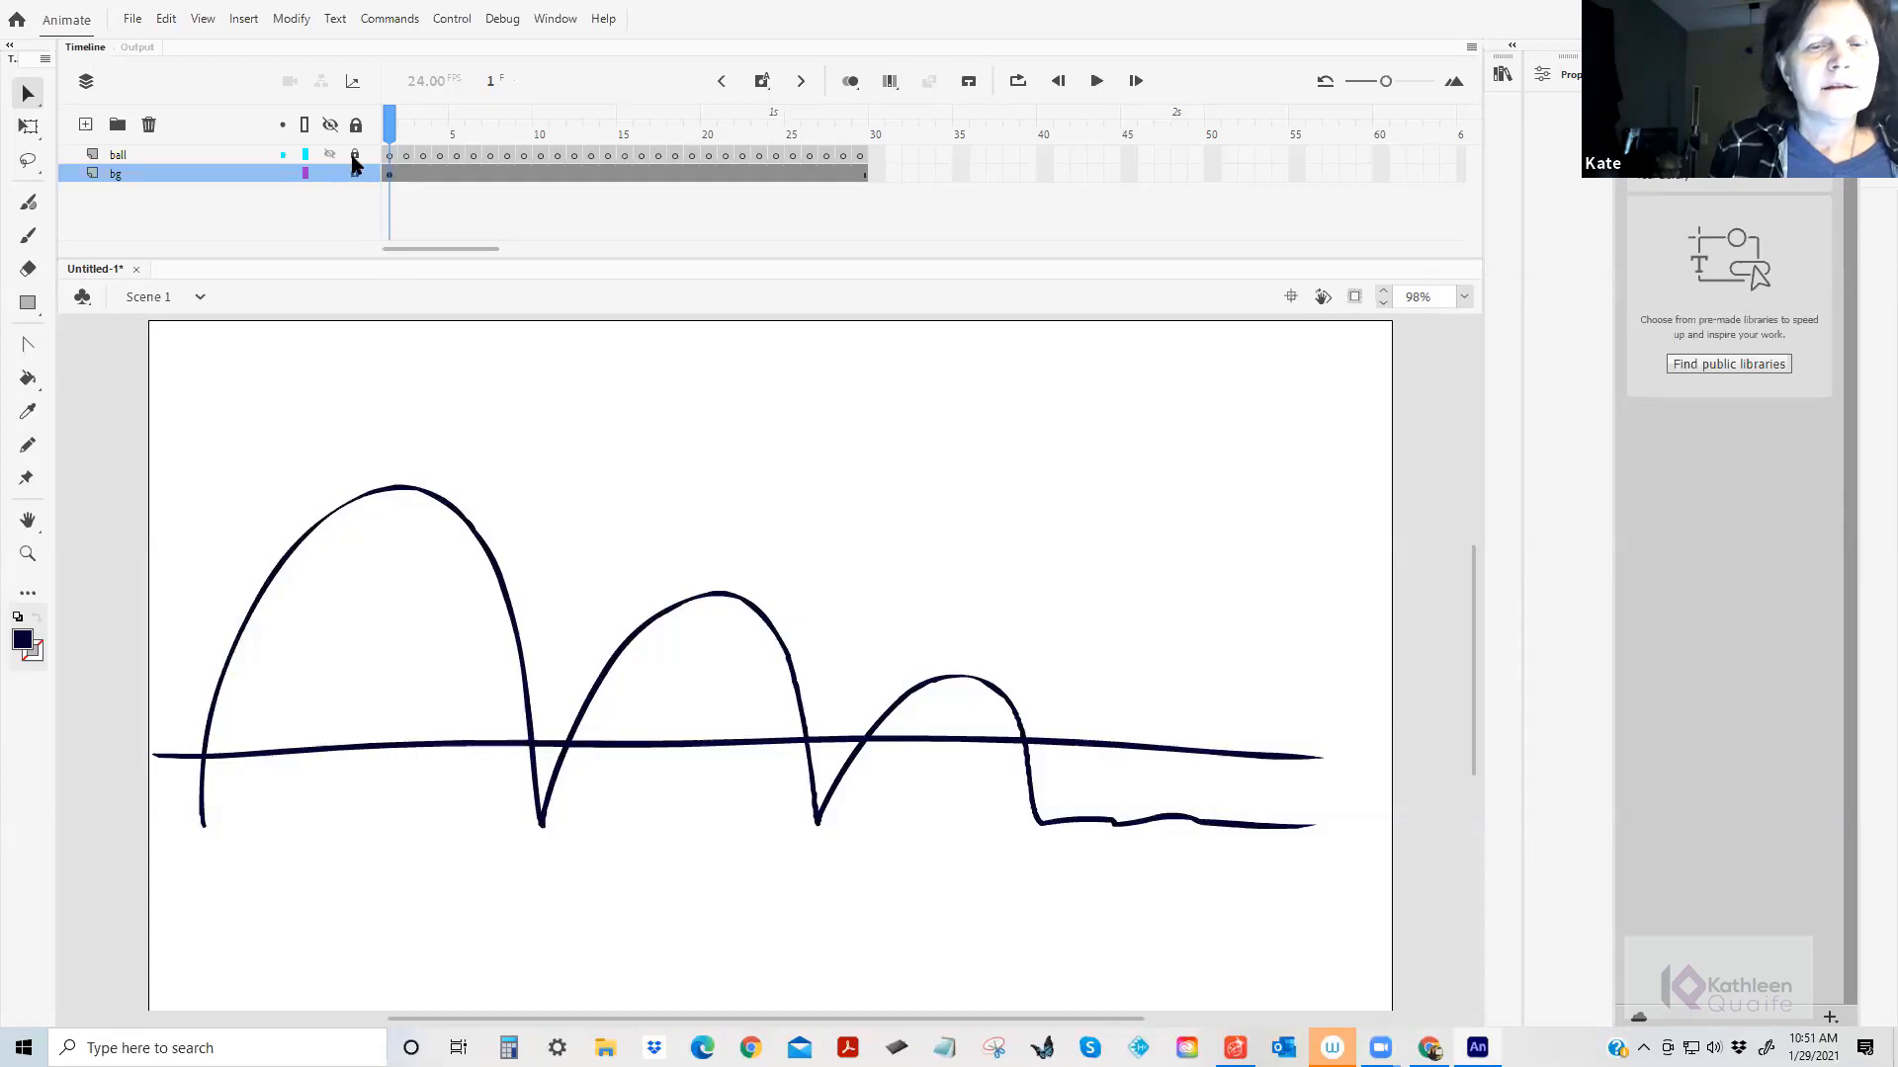
left_click(355, 156)
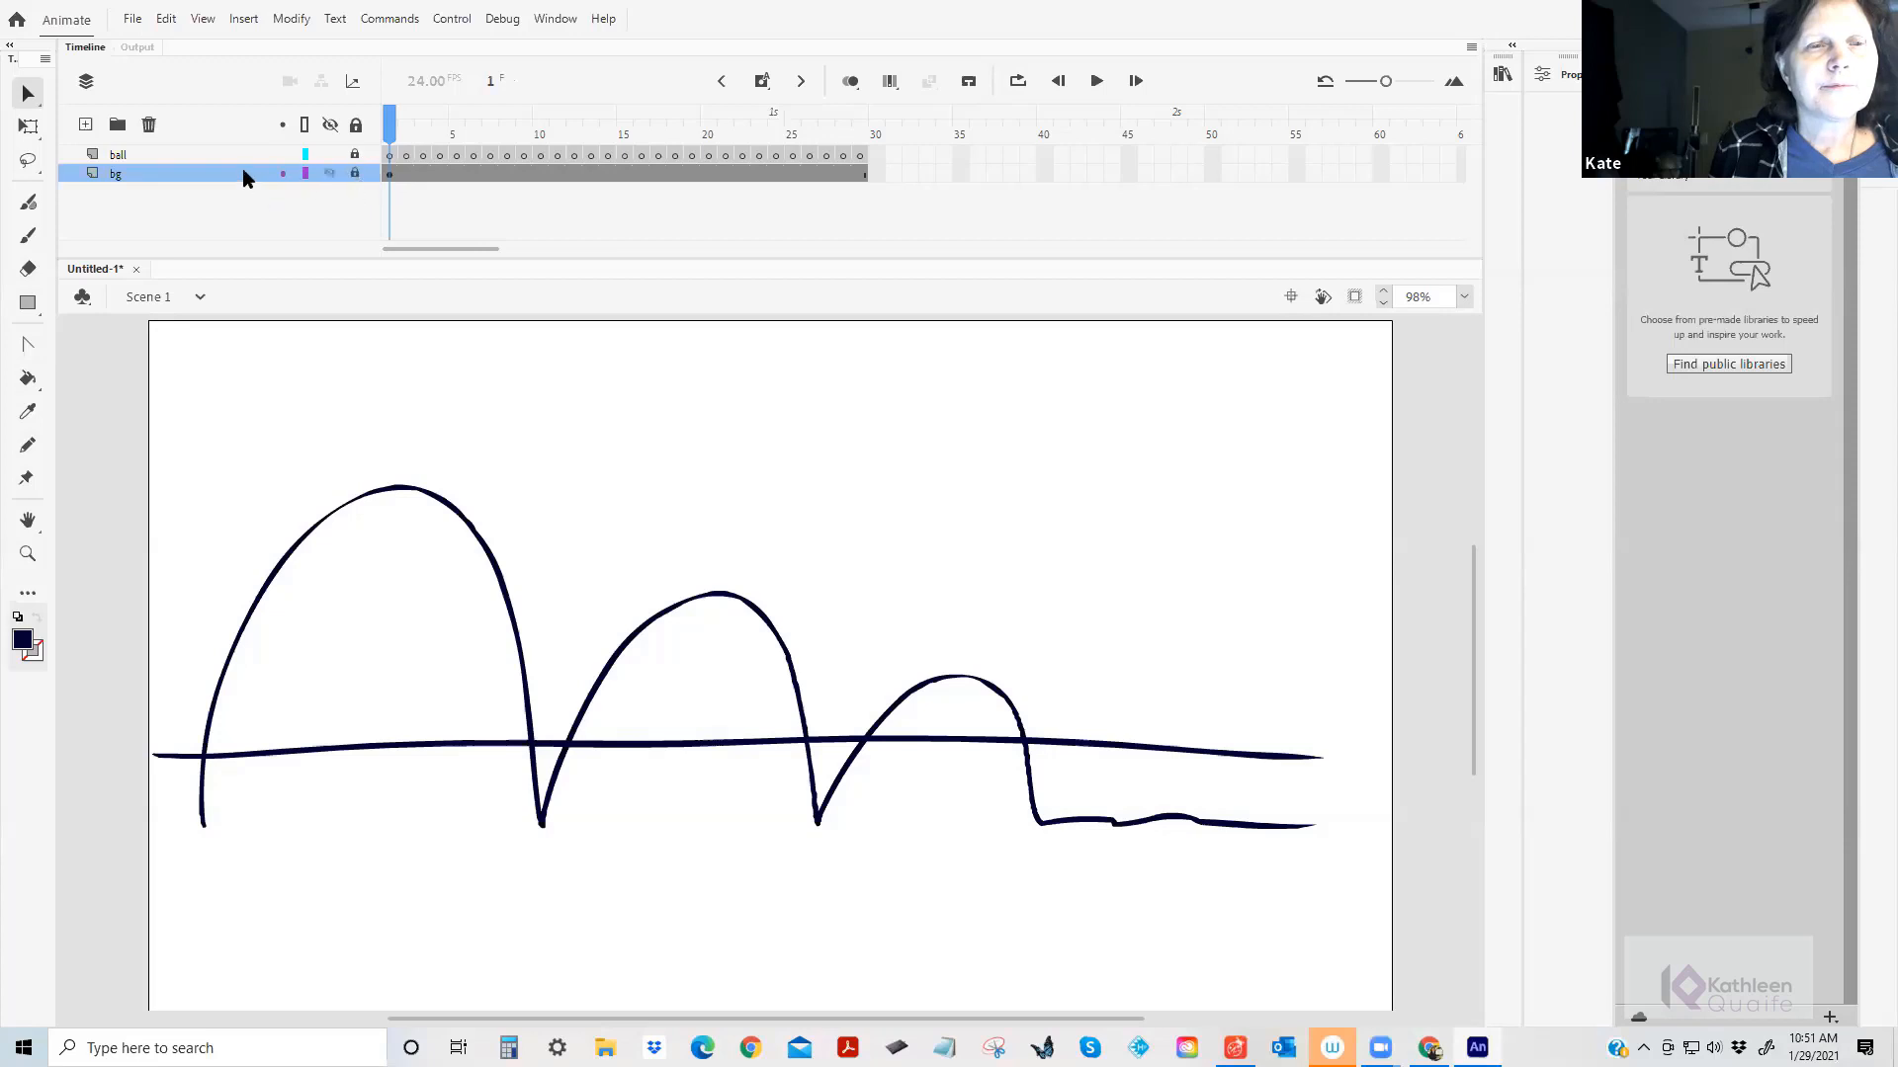
right_click(246, 174)
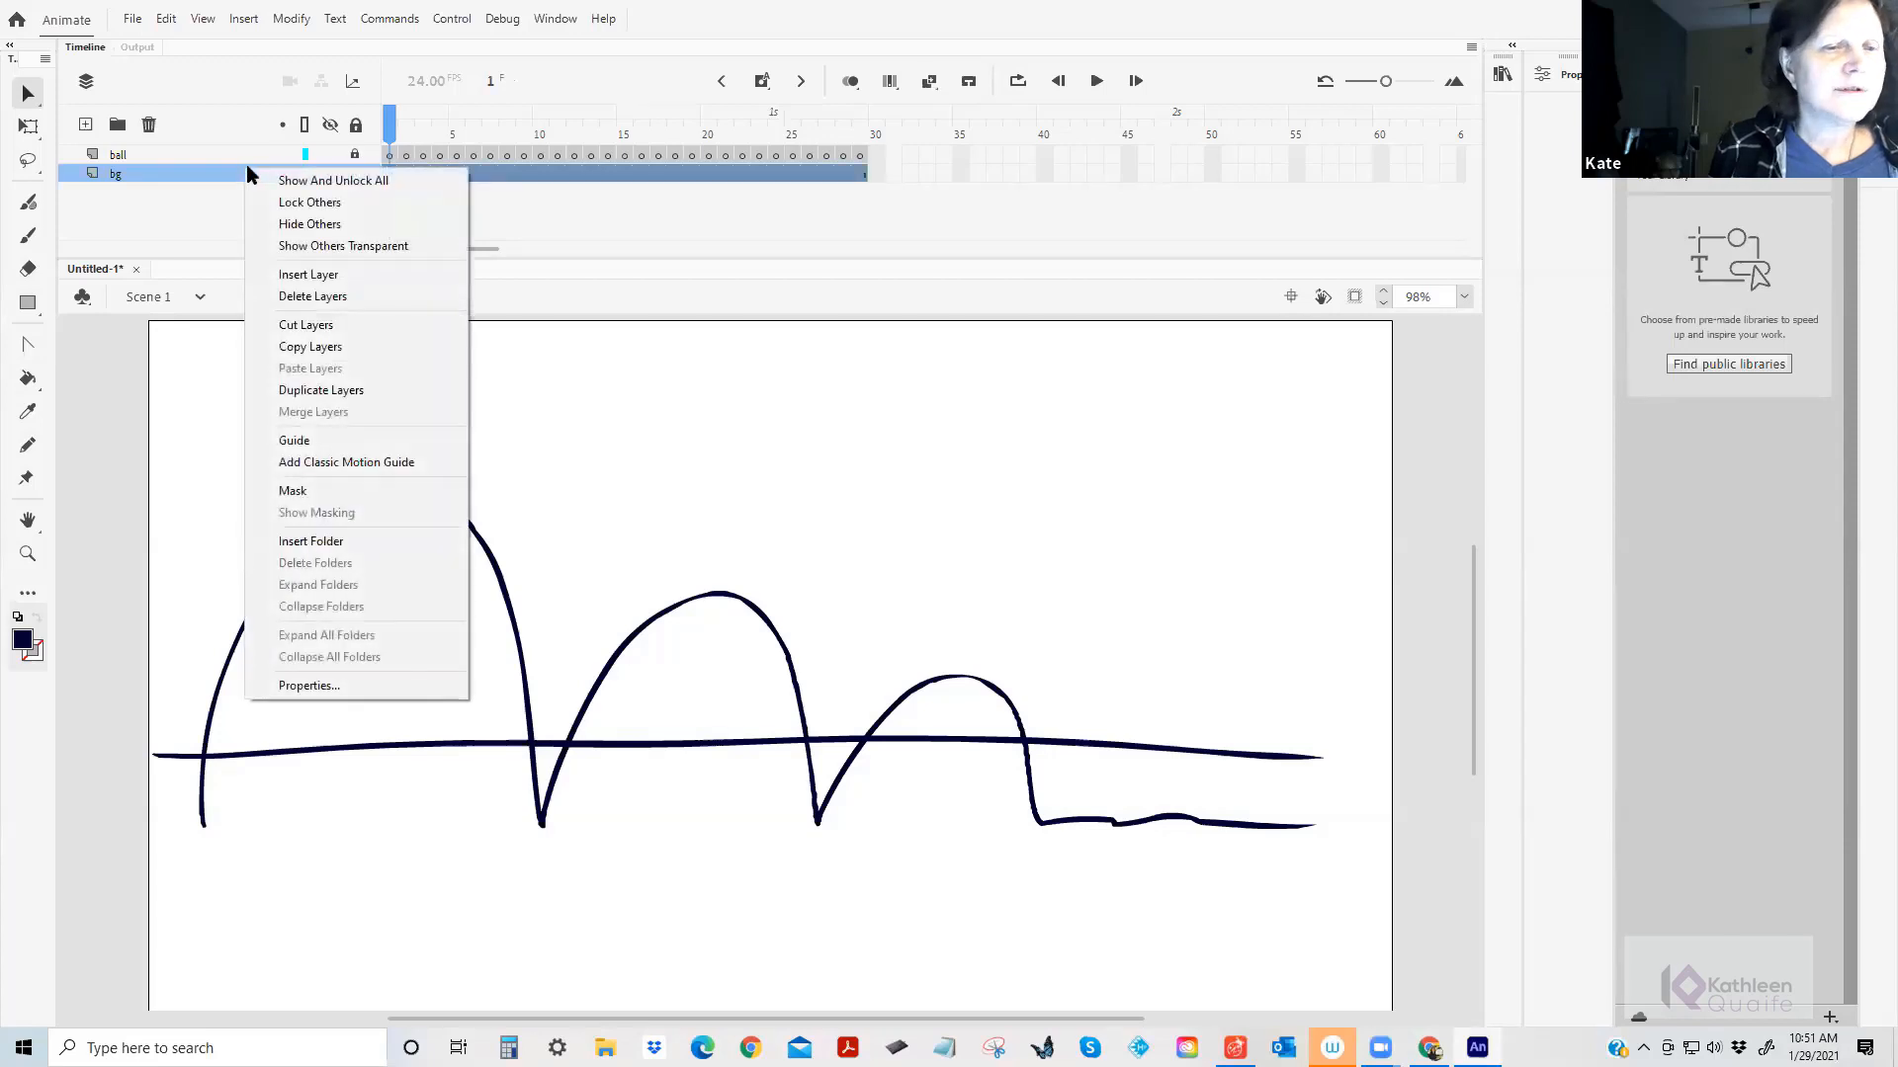
left_click(329, 687)
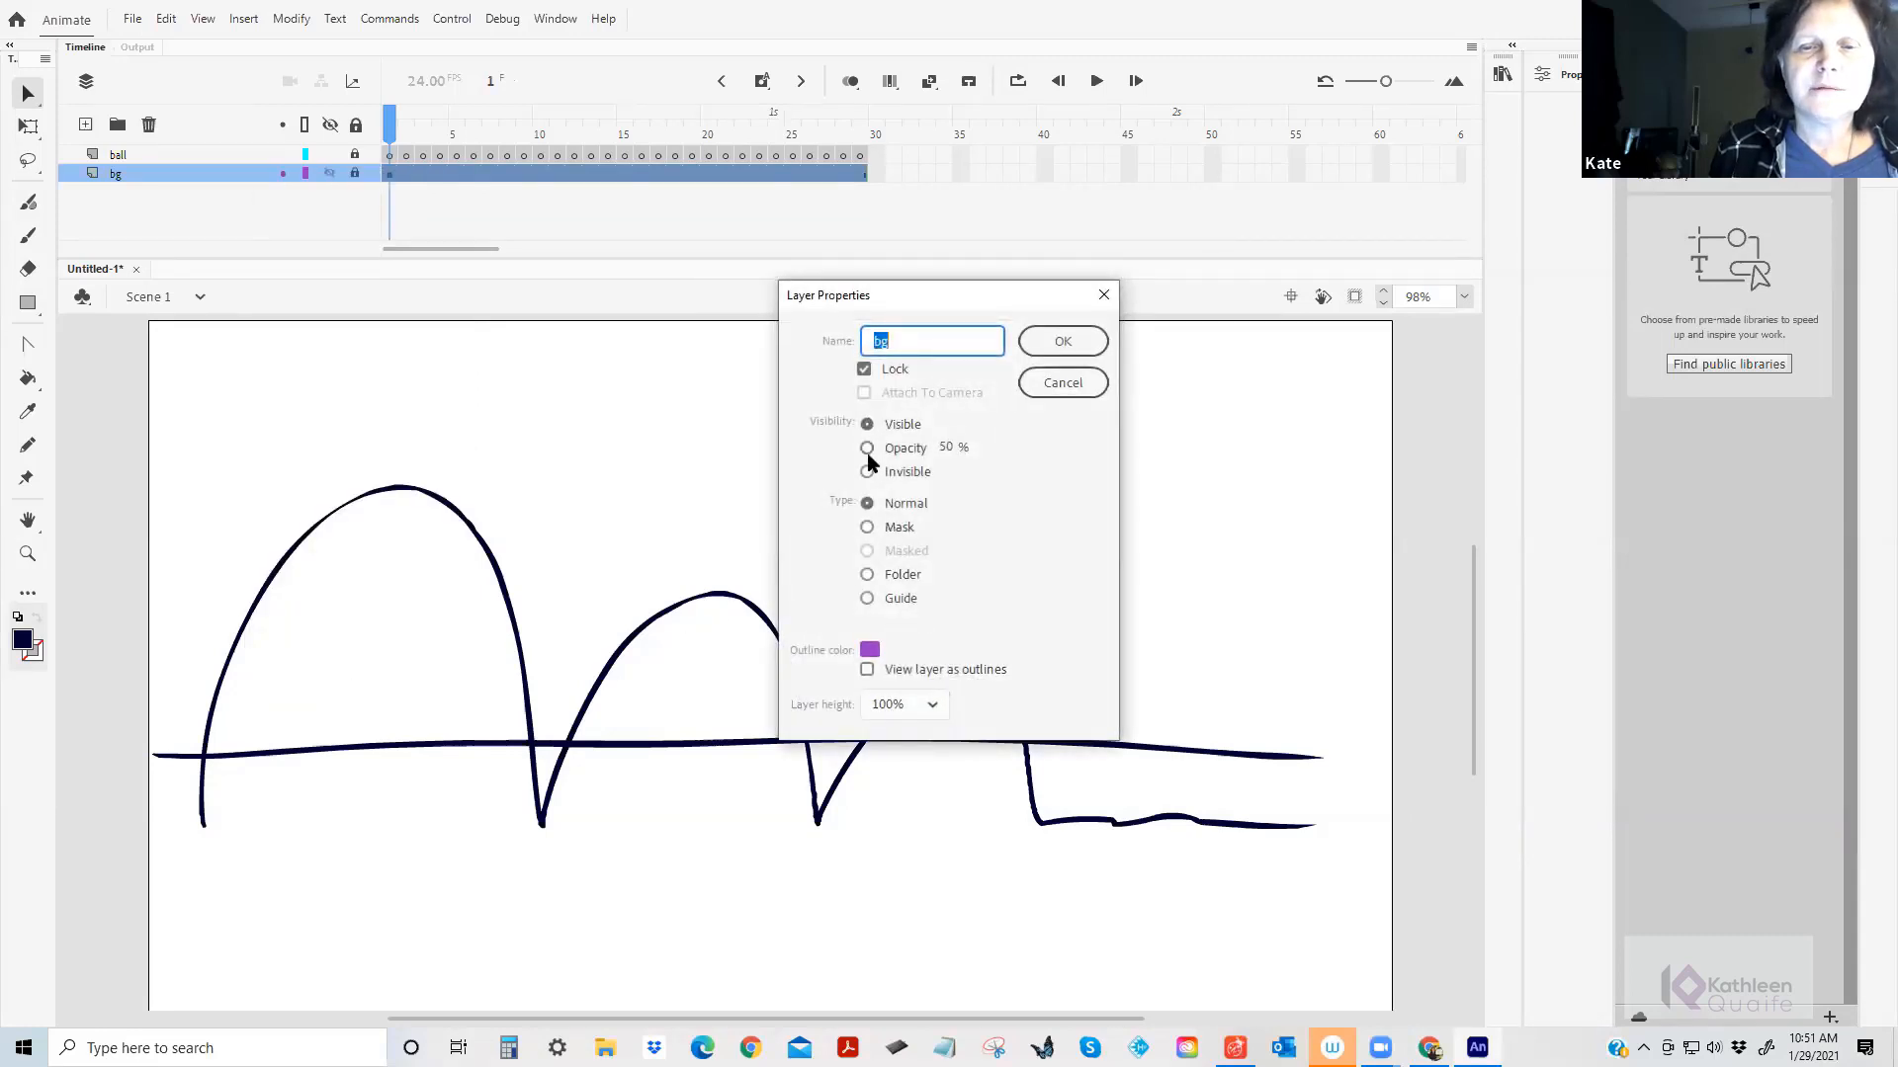
left_click(867, 449)
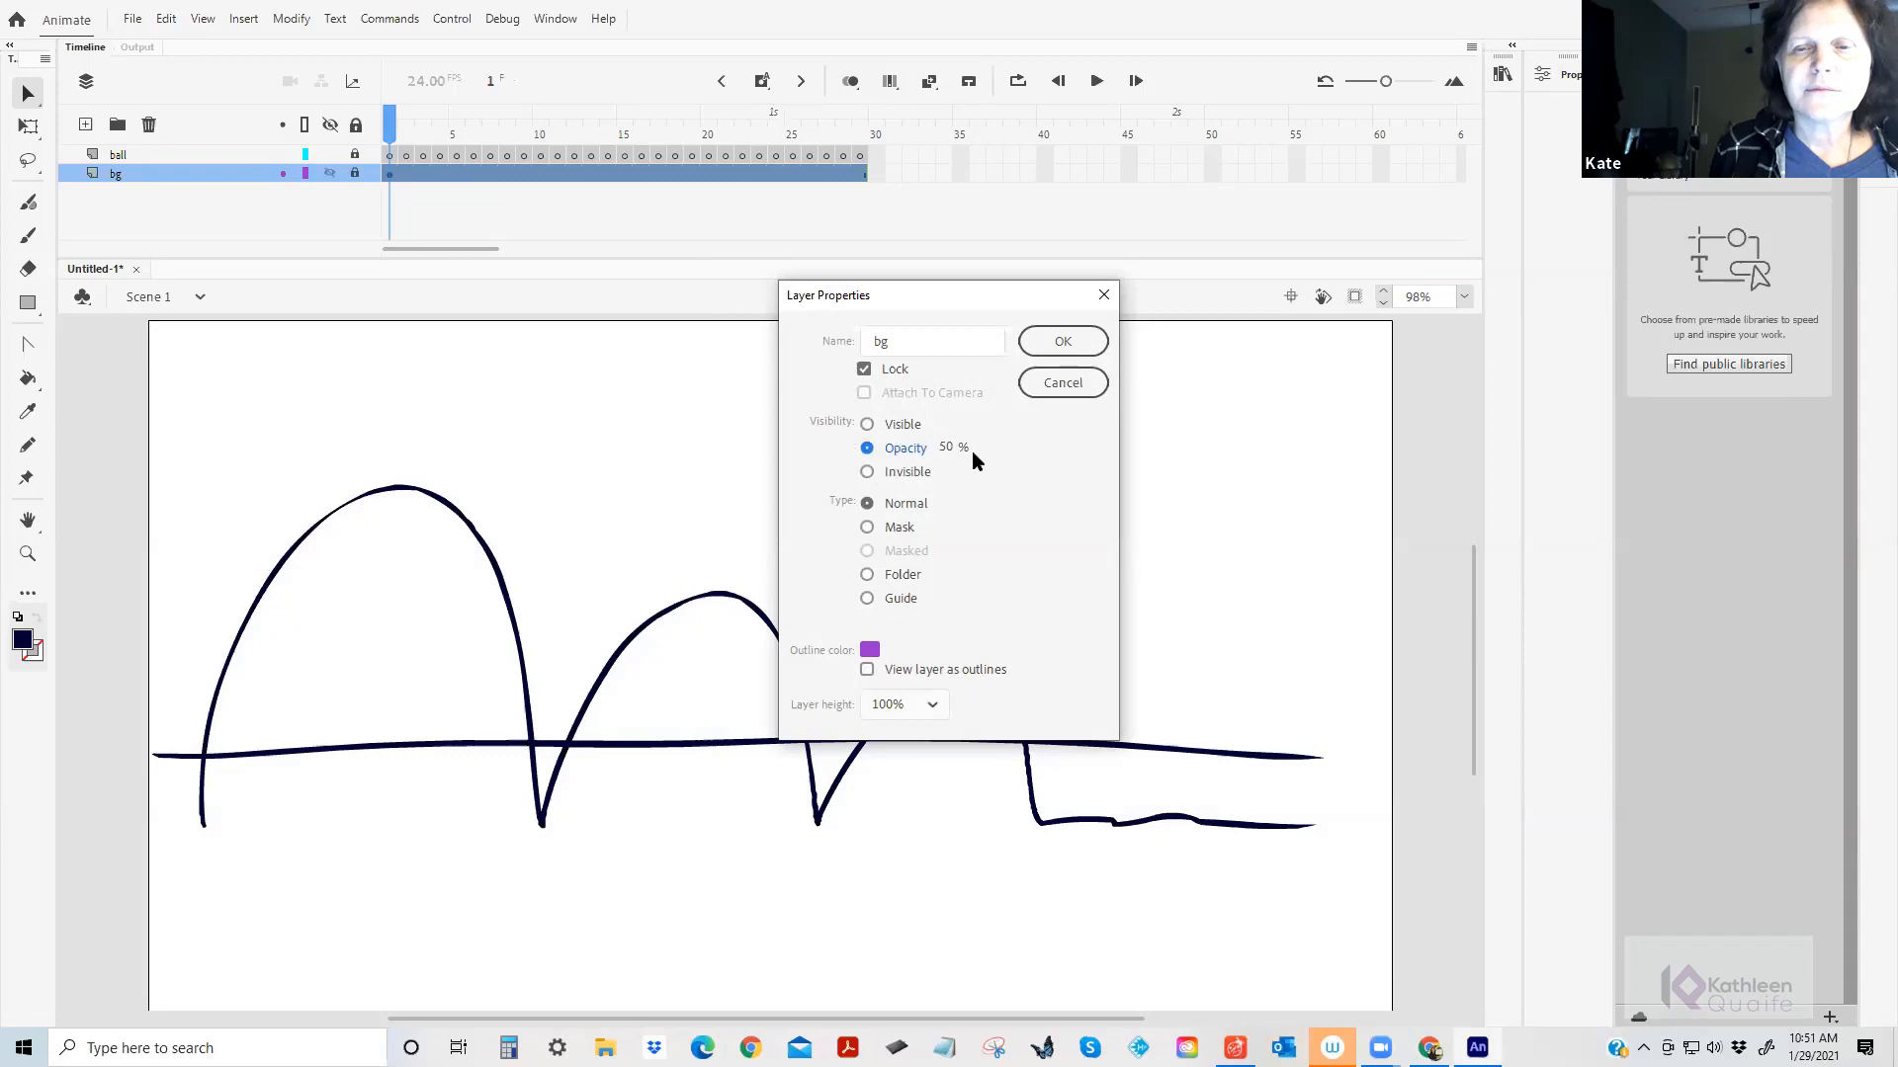
left_click(1066, 341)
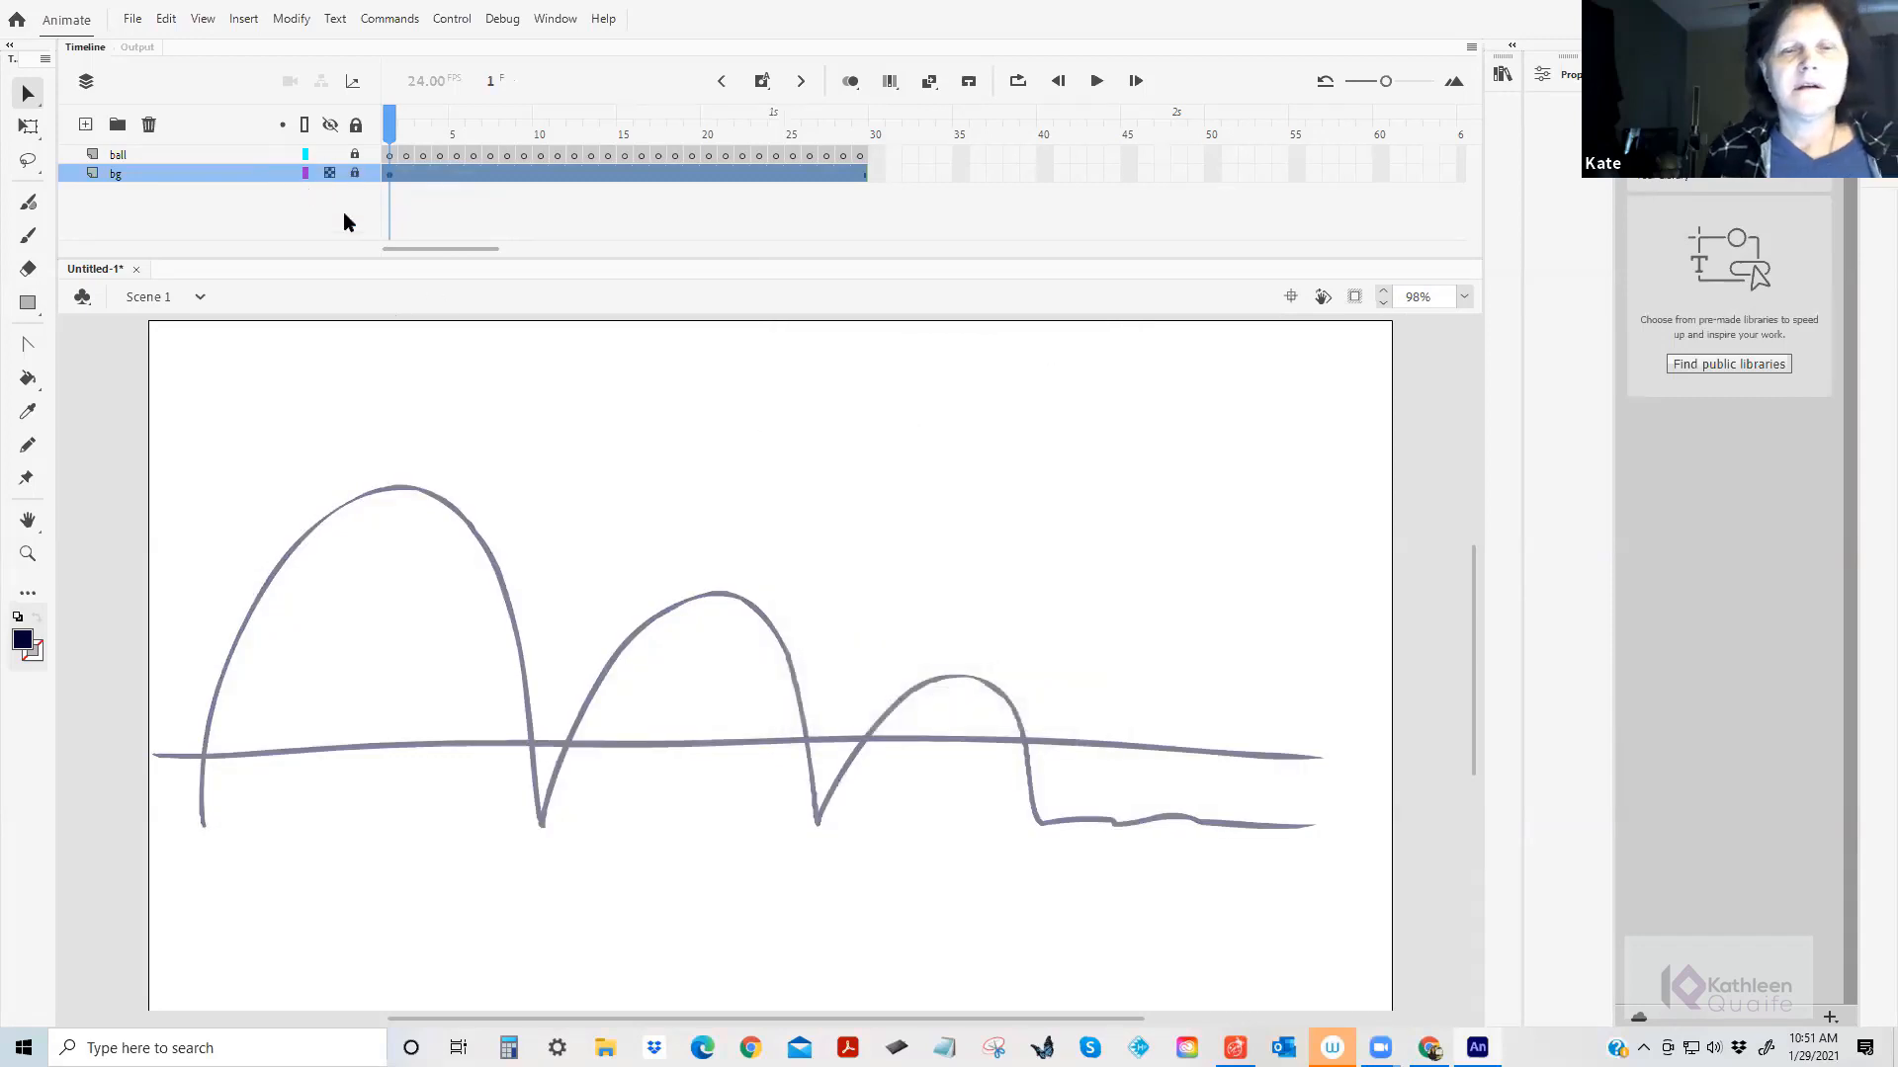
Reduce the bg layer's opacity to 23% in its layer properties.
right_click(170, 174)
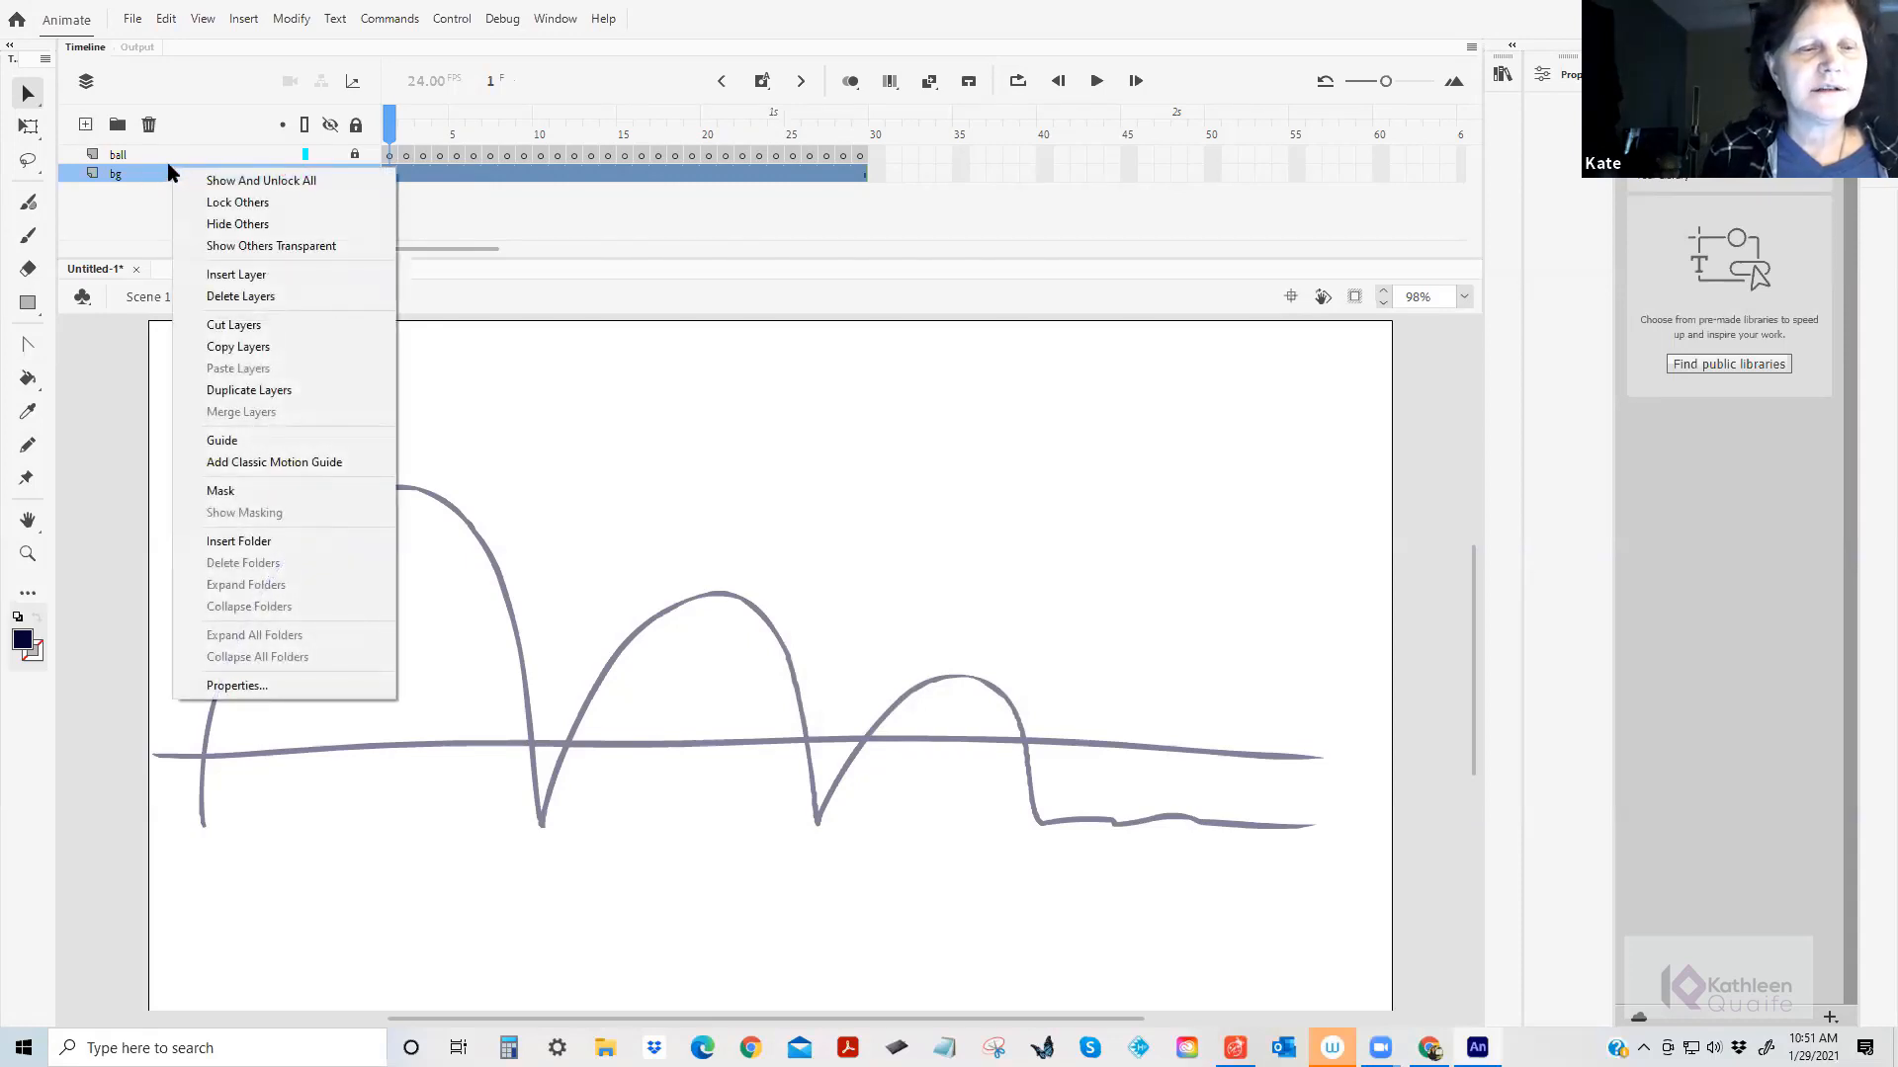
left_click(277, 687)
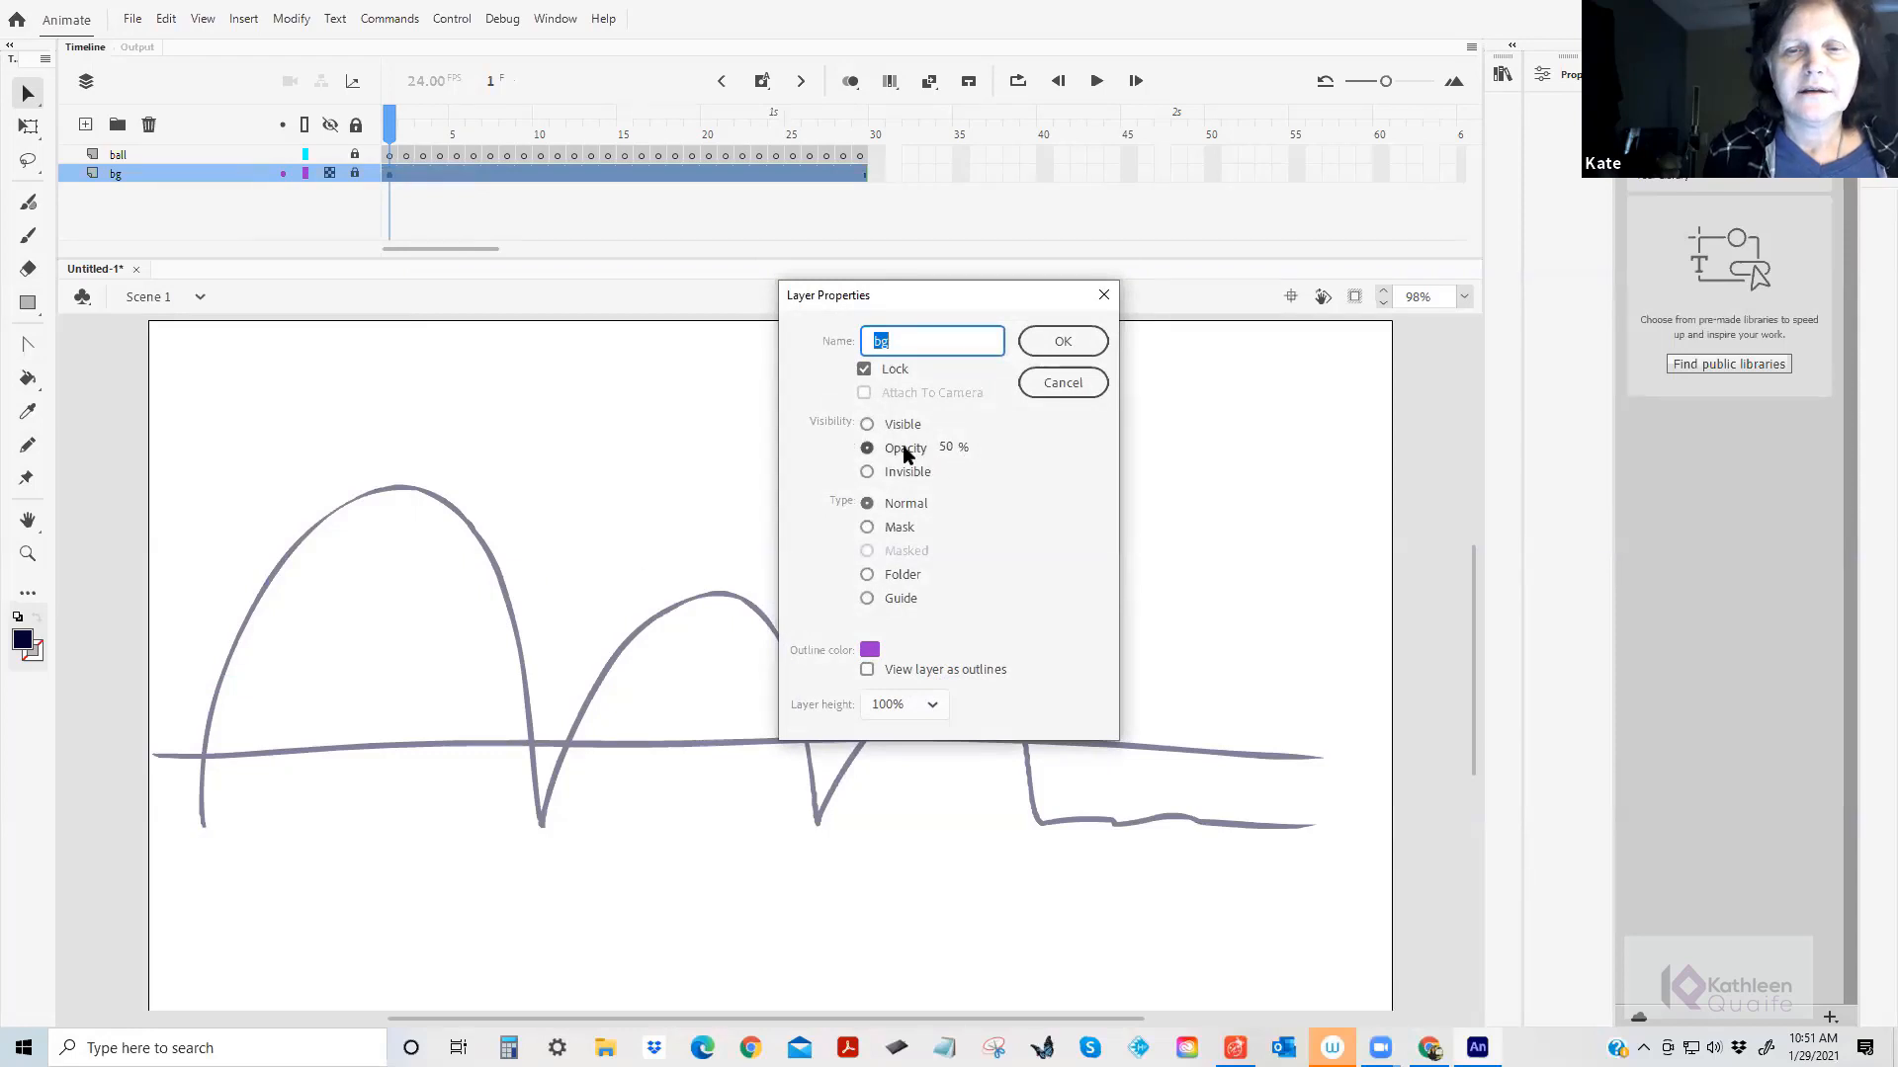
mouse_move(955, 453)
left_mouse_down()
mouse_move(983, 451)
mouse_move(936, 455)
left_mouse_up()
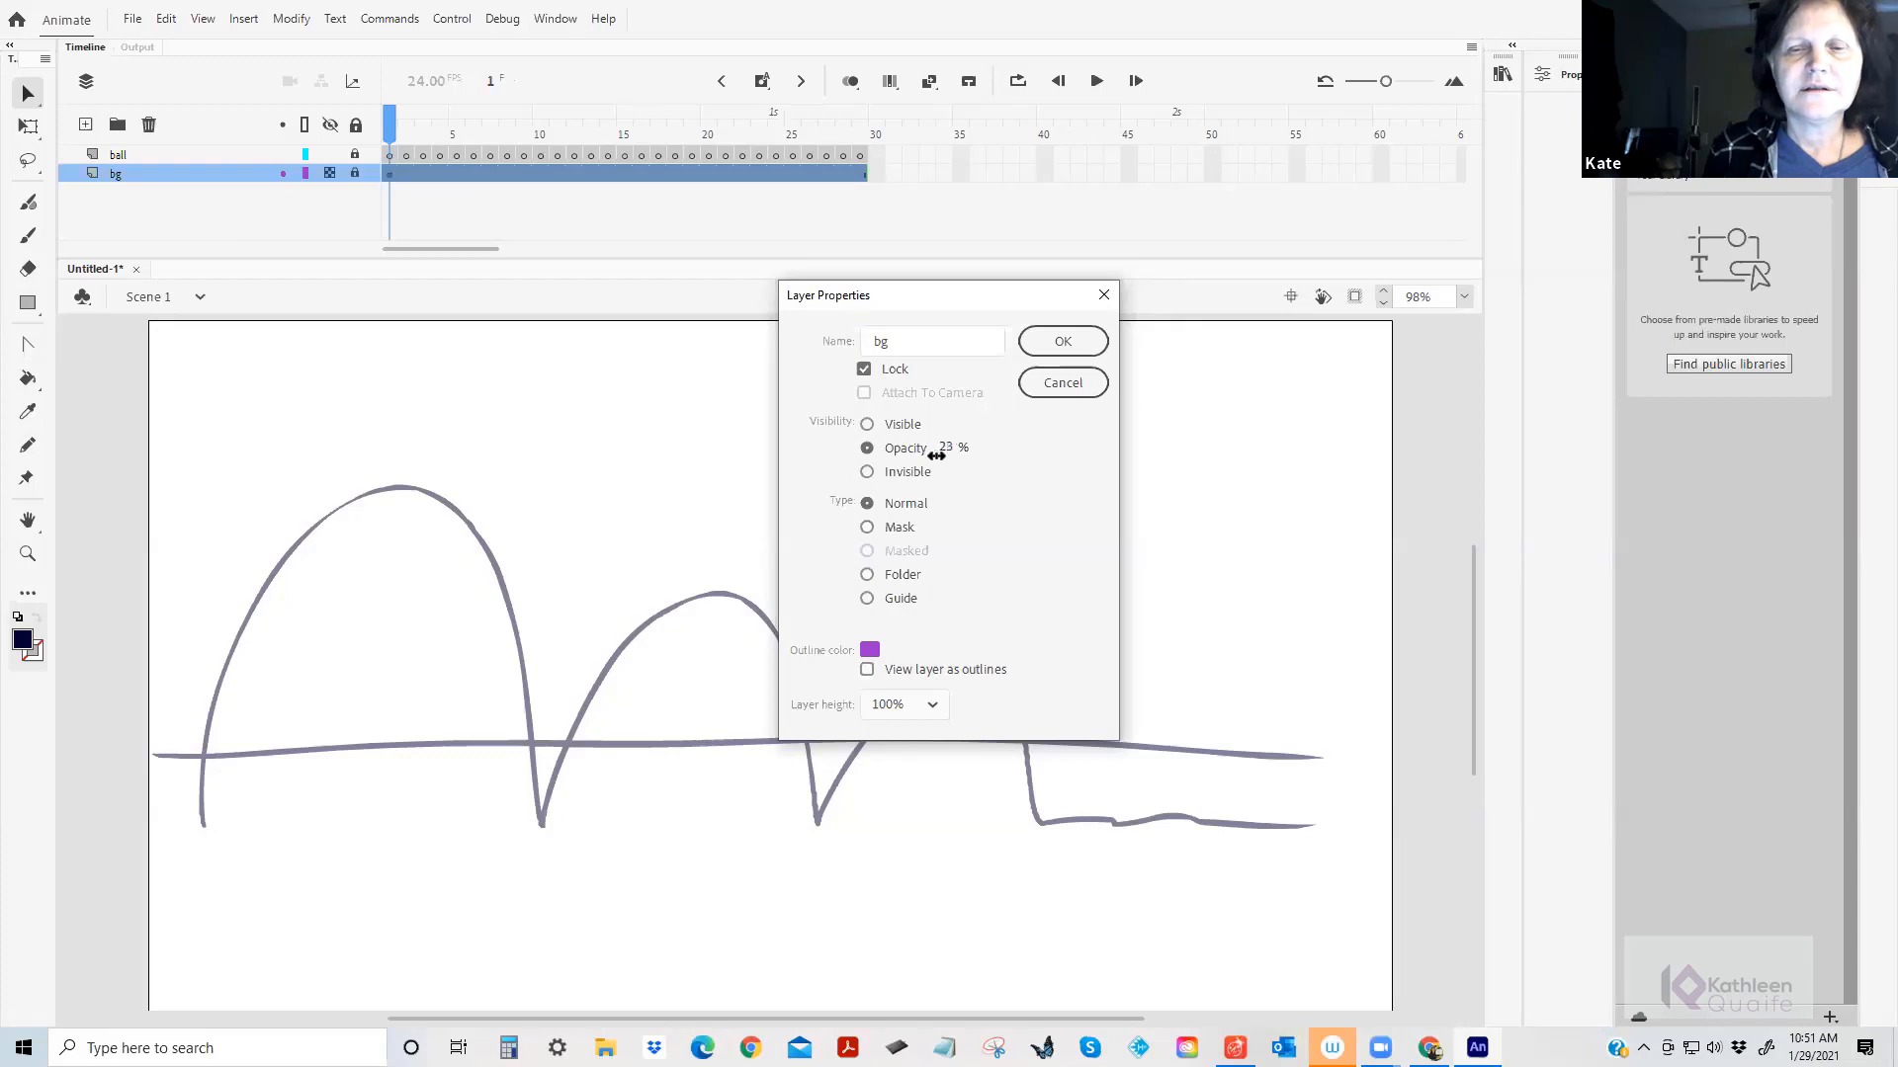
left_click(1063, 341)
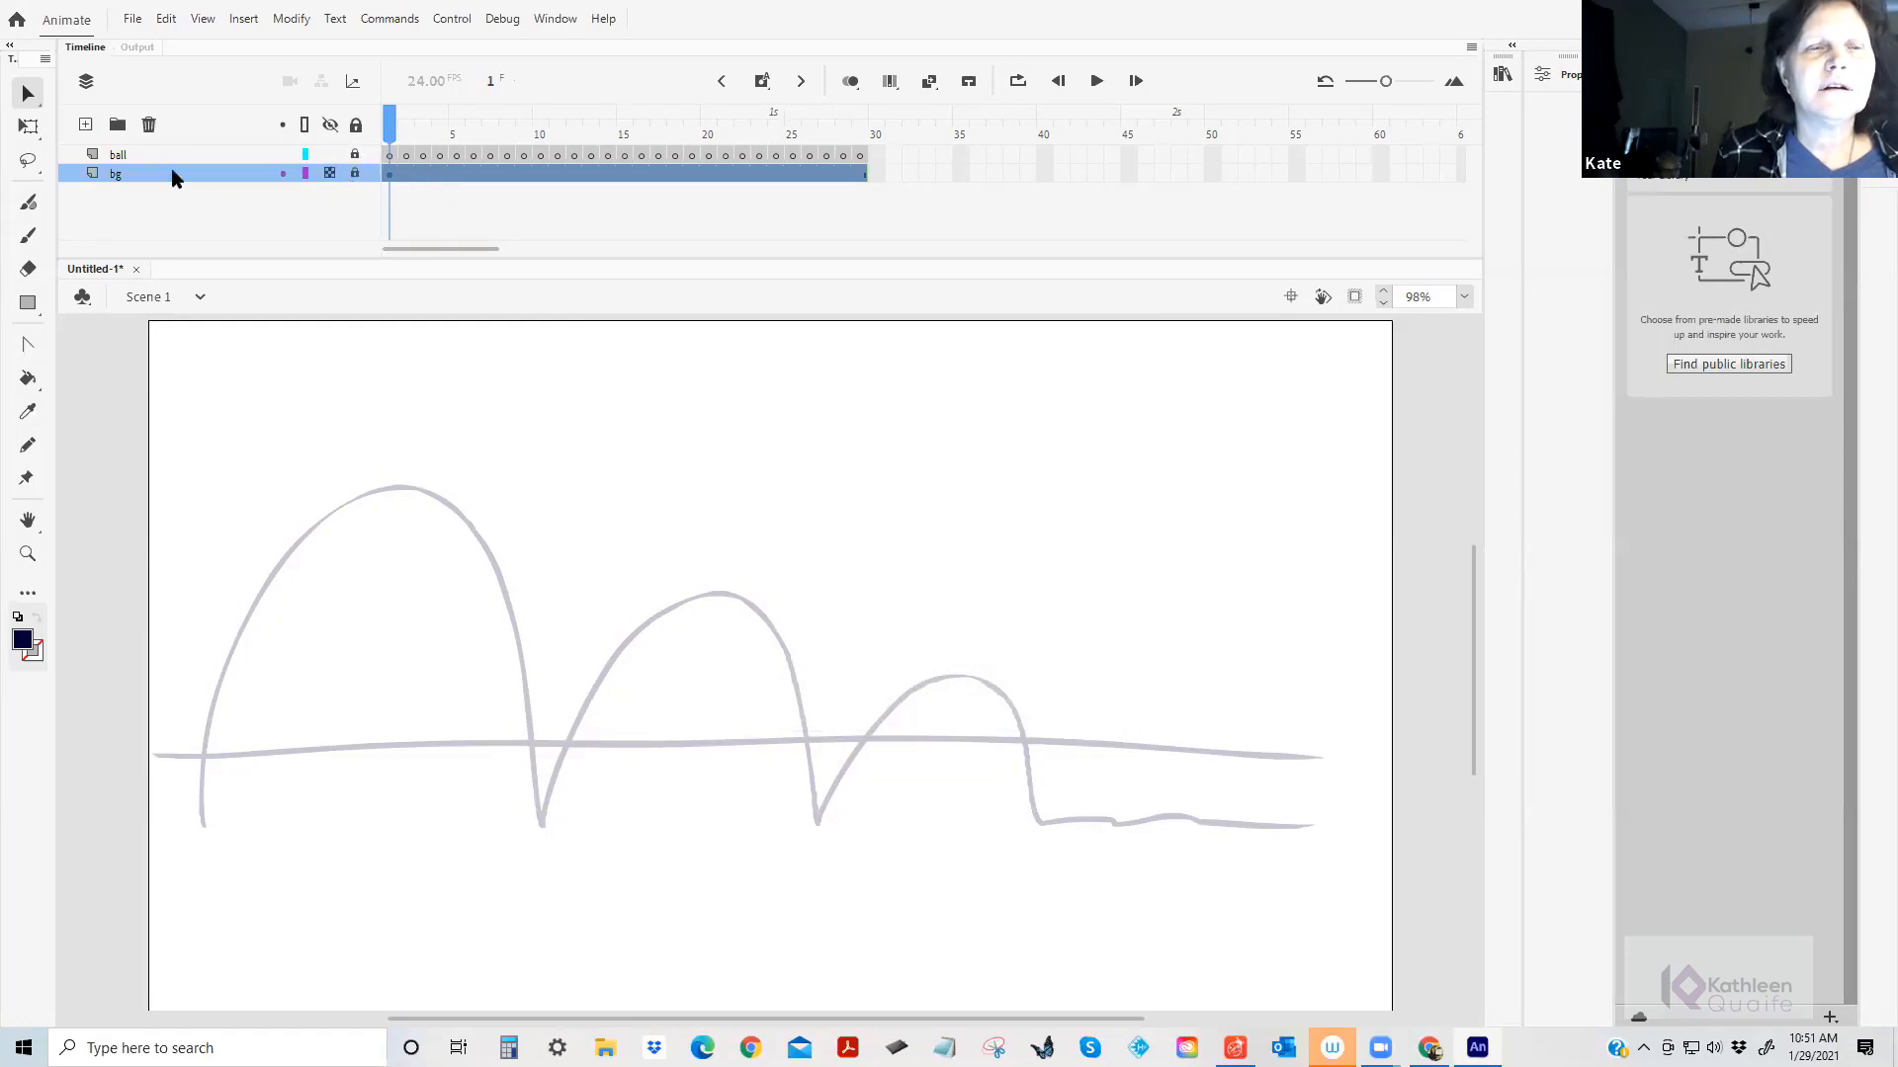
Unlock the ball layer and make its first frame active, leaving the bg layer locked.
left_click(390, 155)
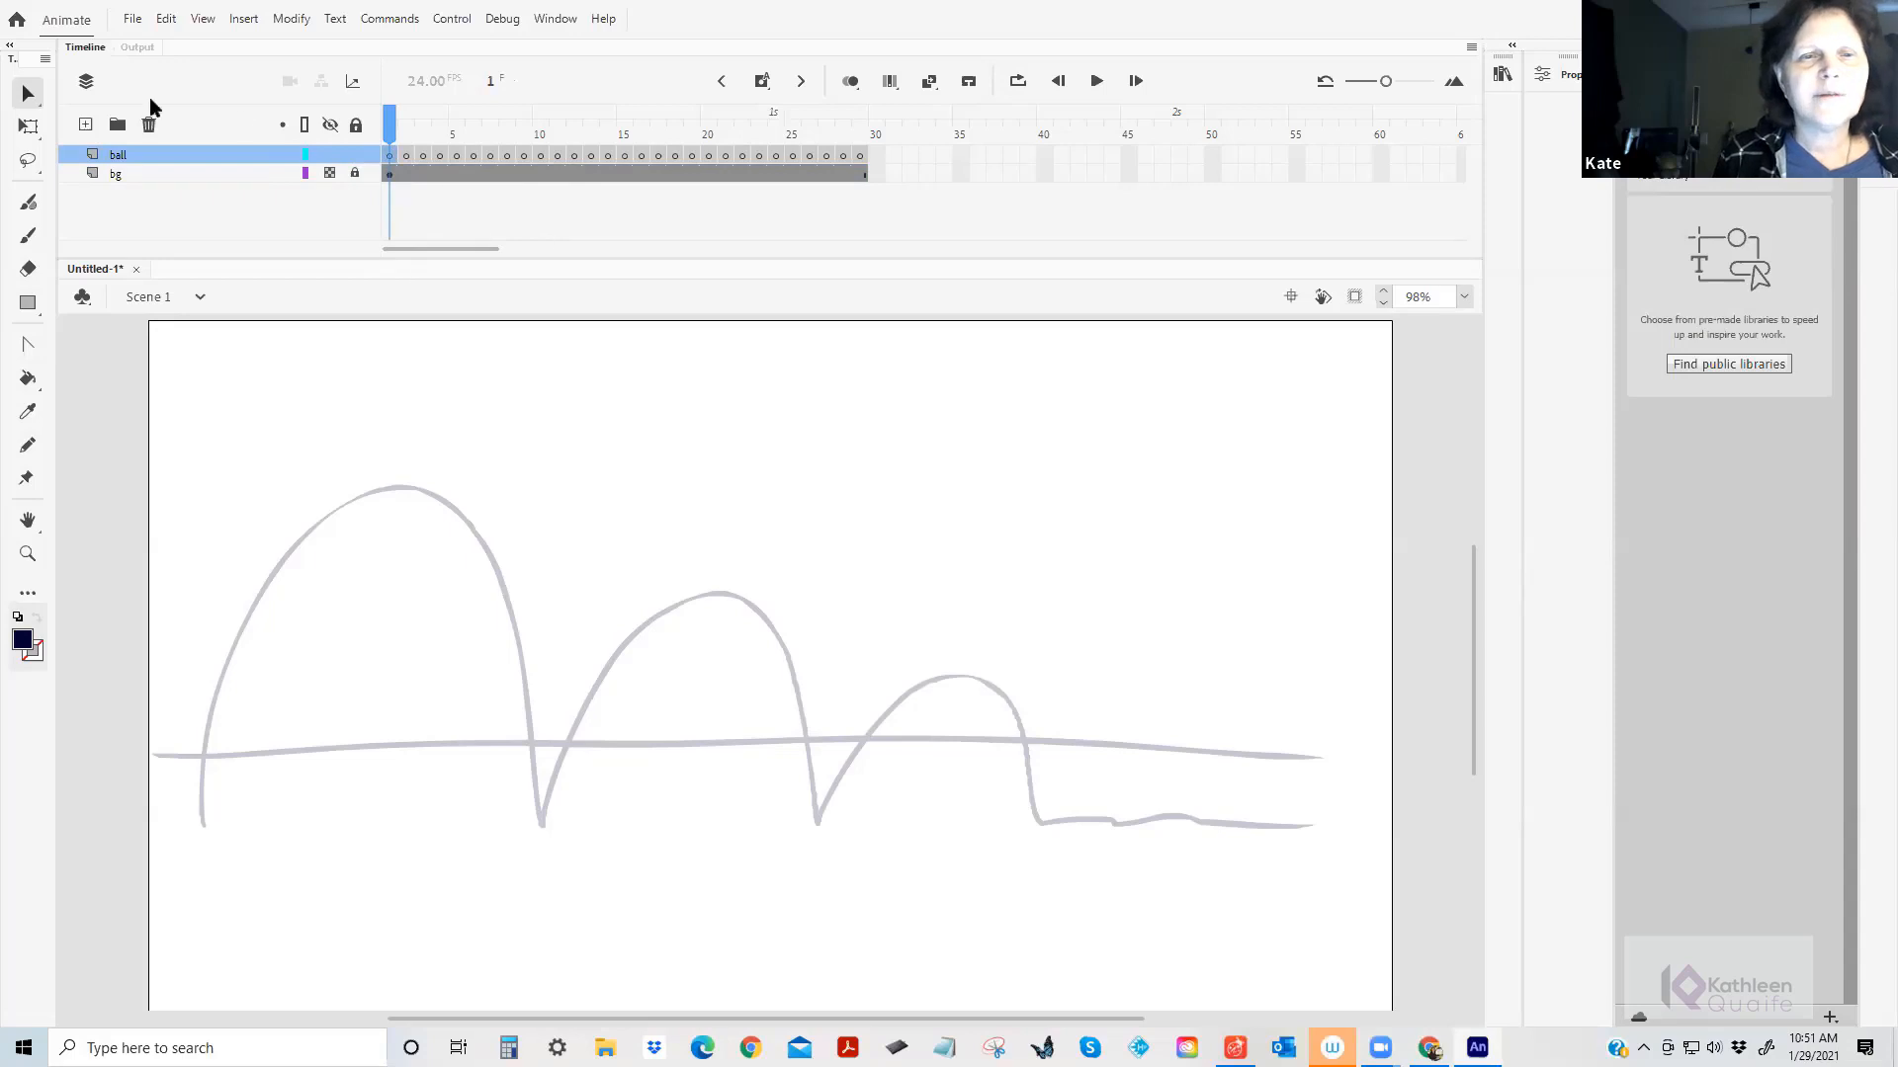
left_click(354, 173)
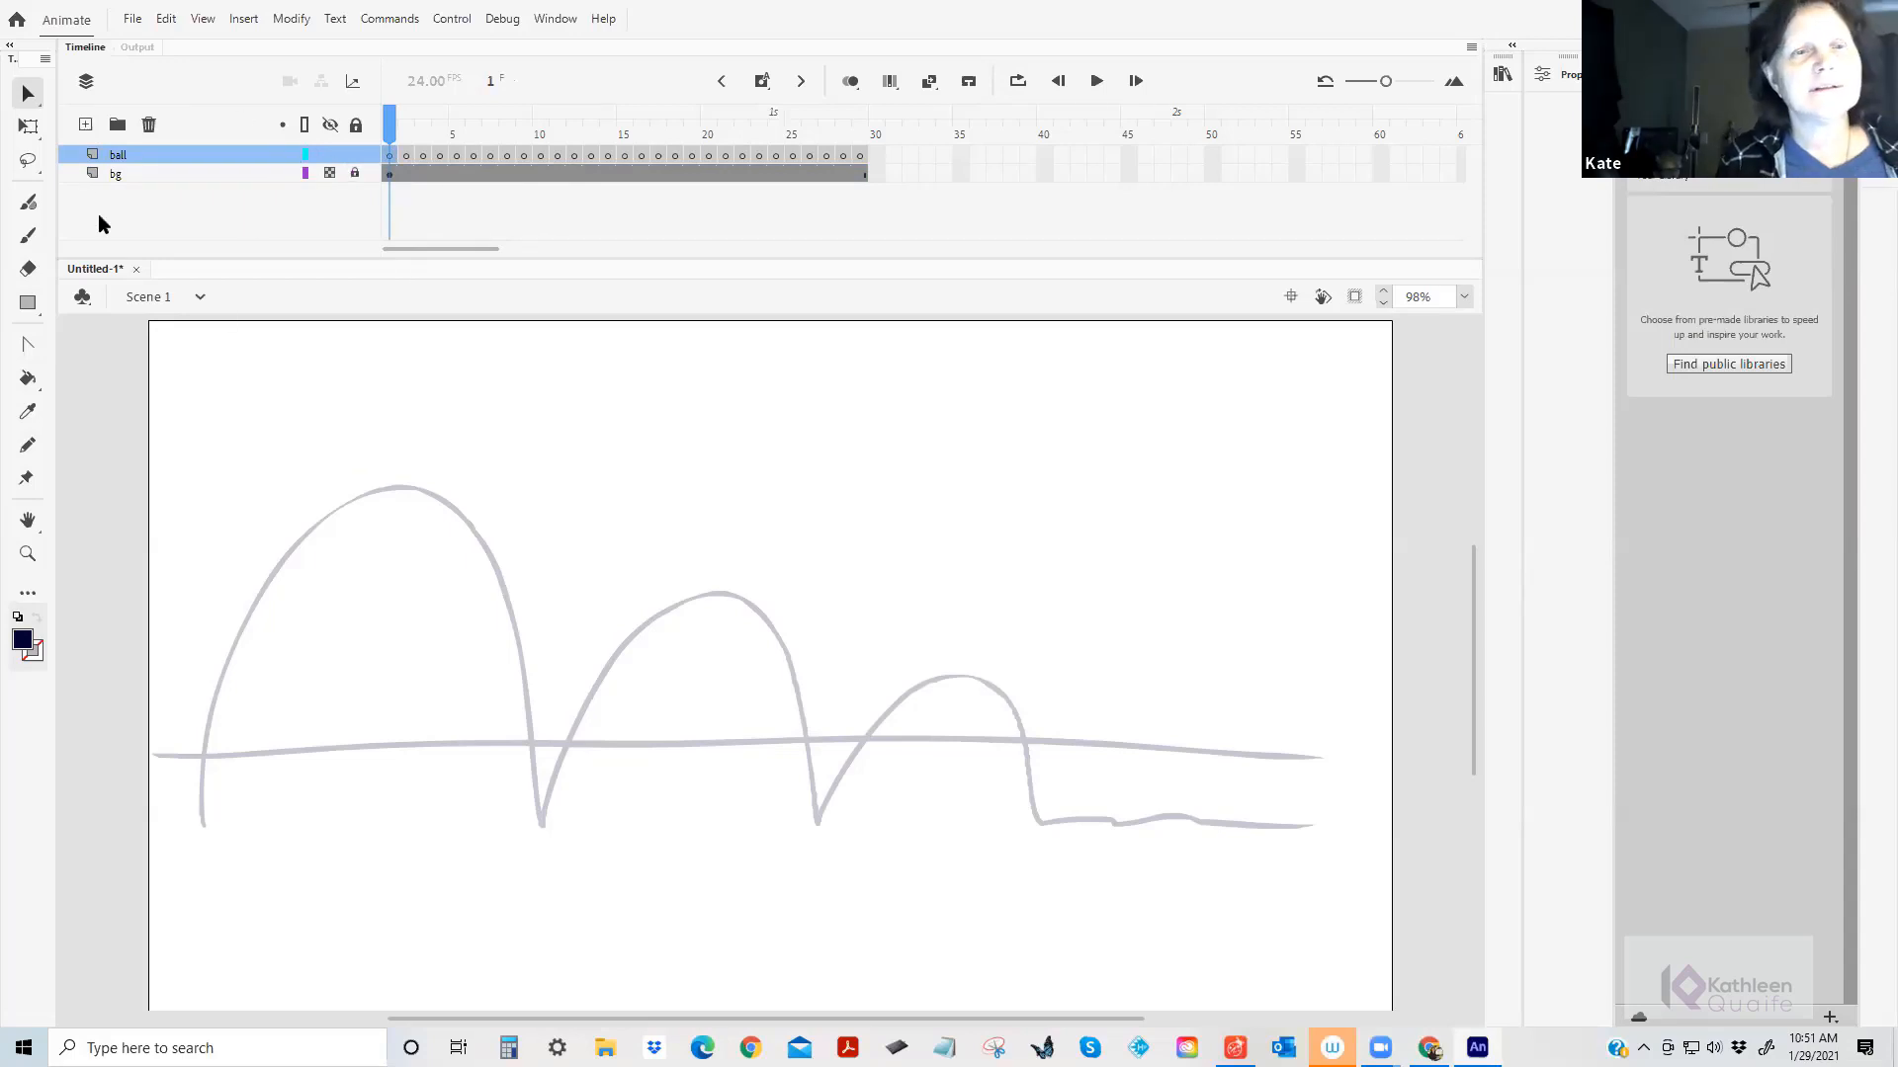
left_click(24, 239)
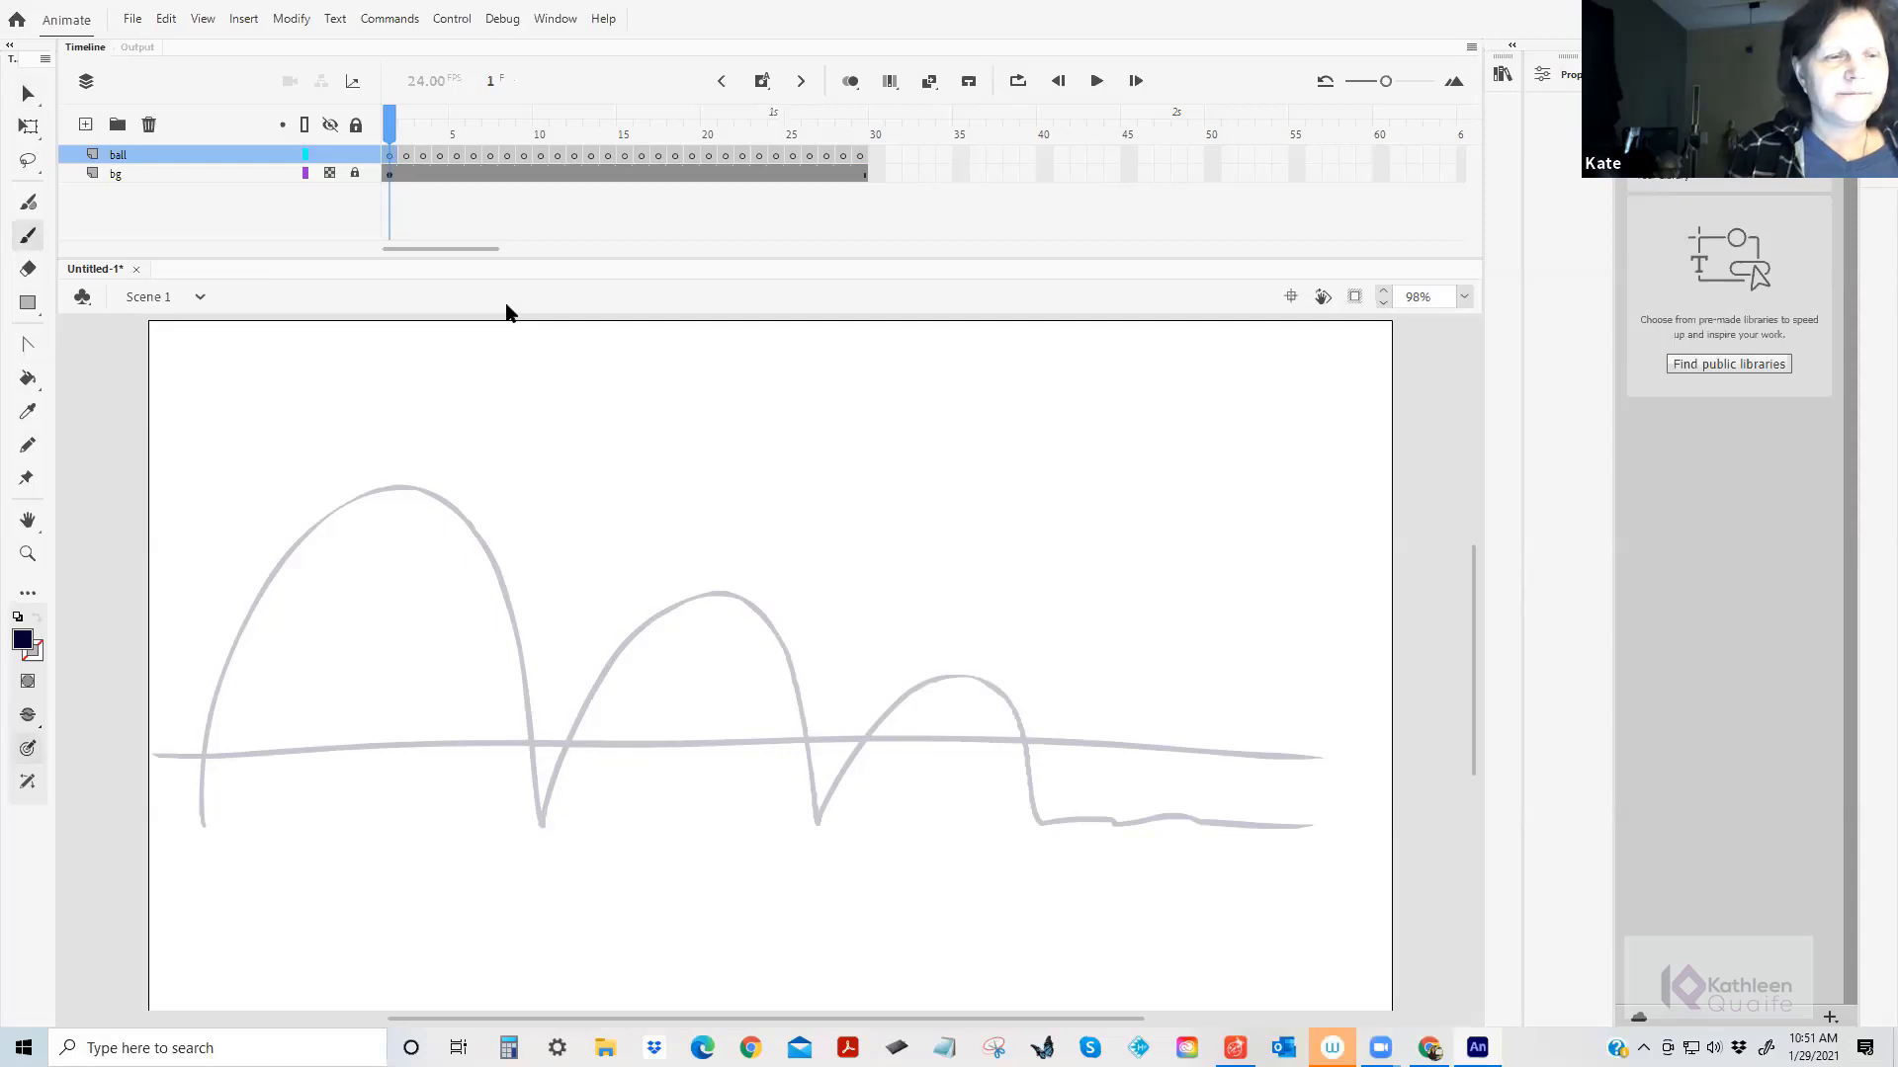
left_click(27, 554)
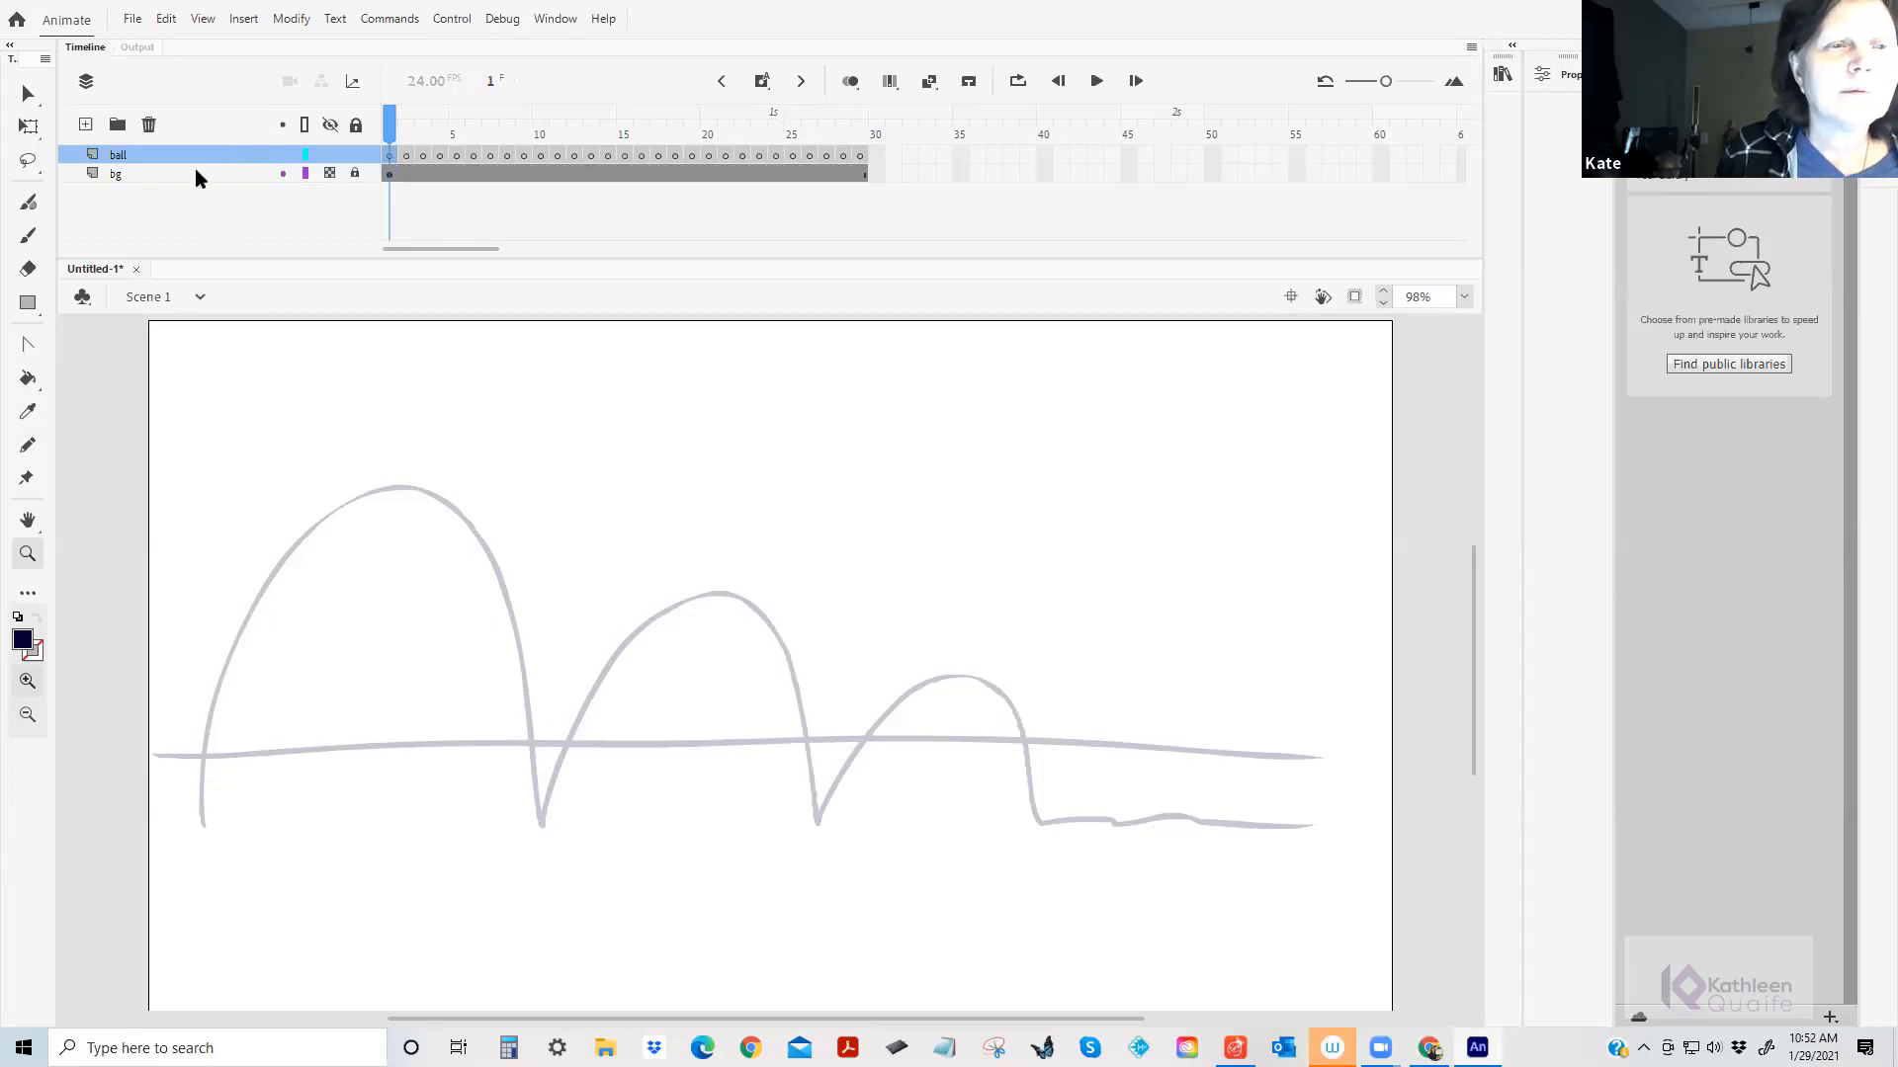
Add a new layer above the ball layer, lock the ball layer and hide both the ball and bg layers.
left_click(85, 124)
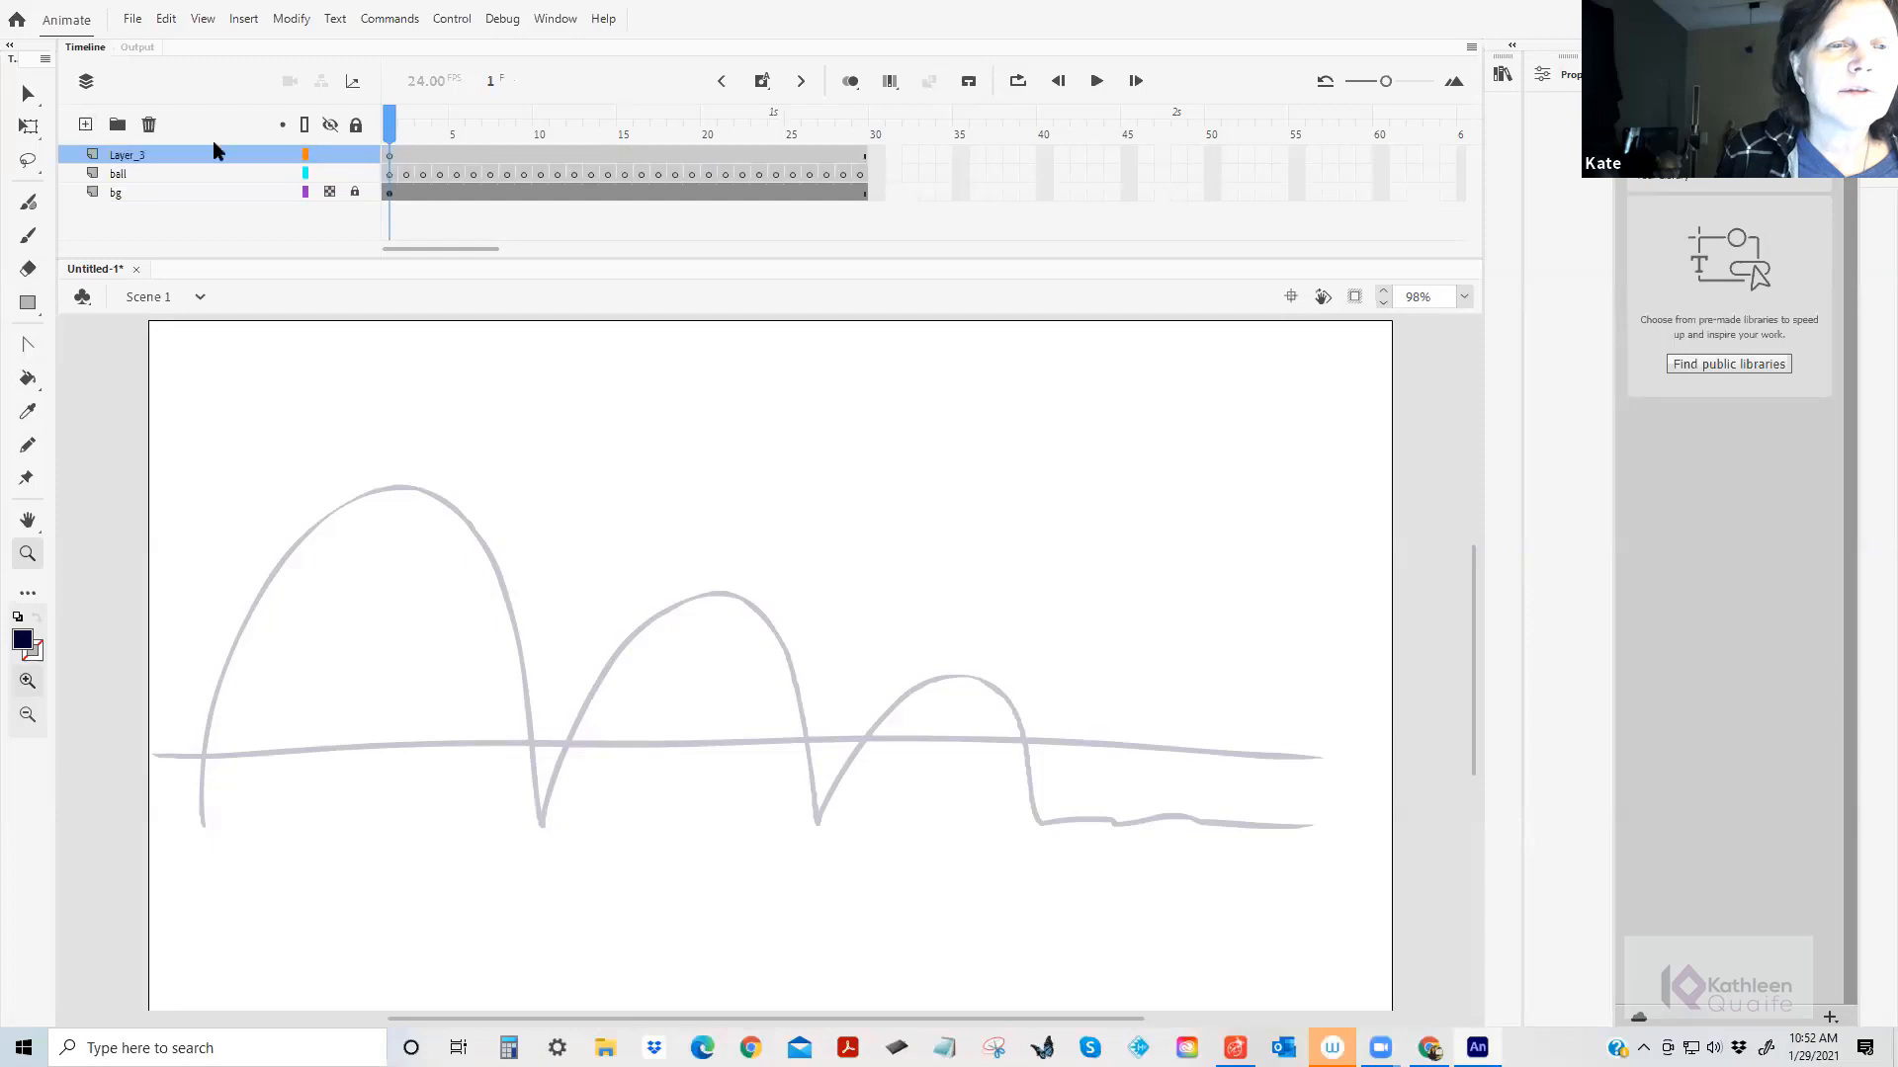
left_click(355, 173)
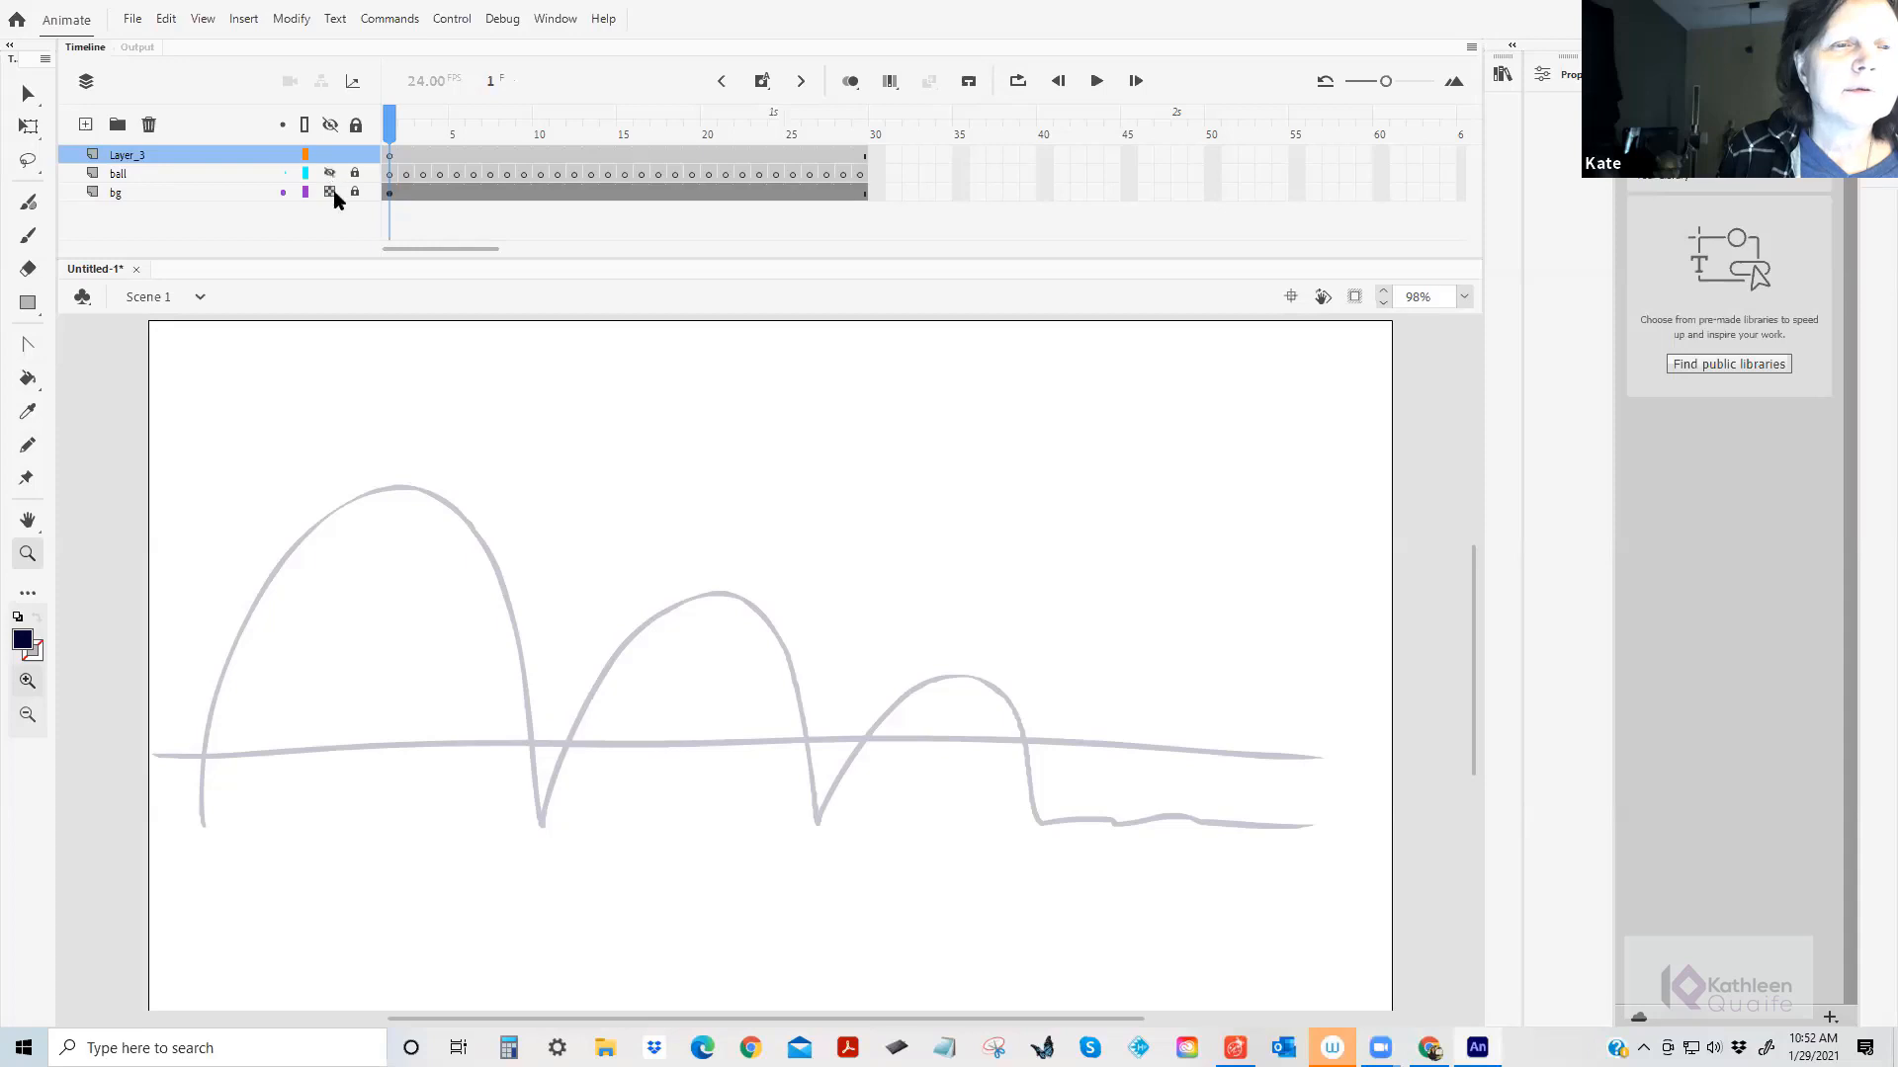
left_click(331, 193)
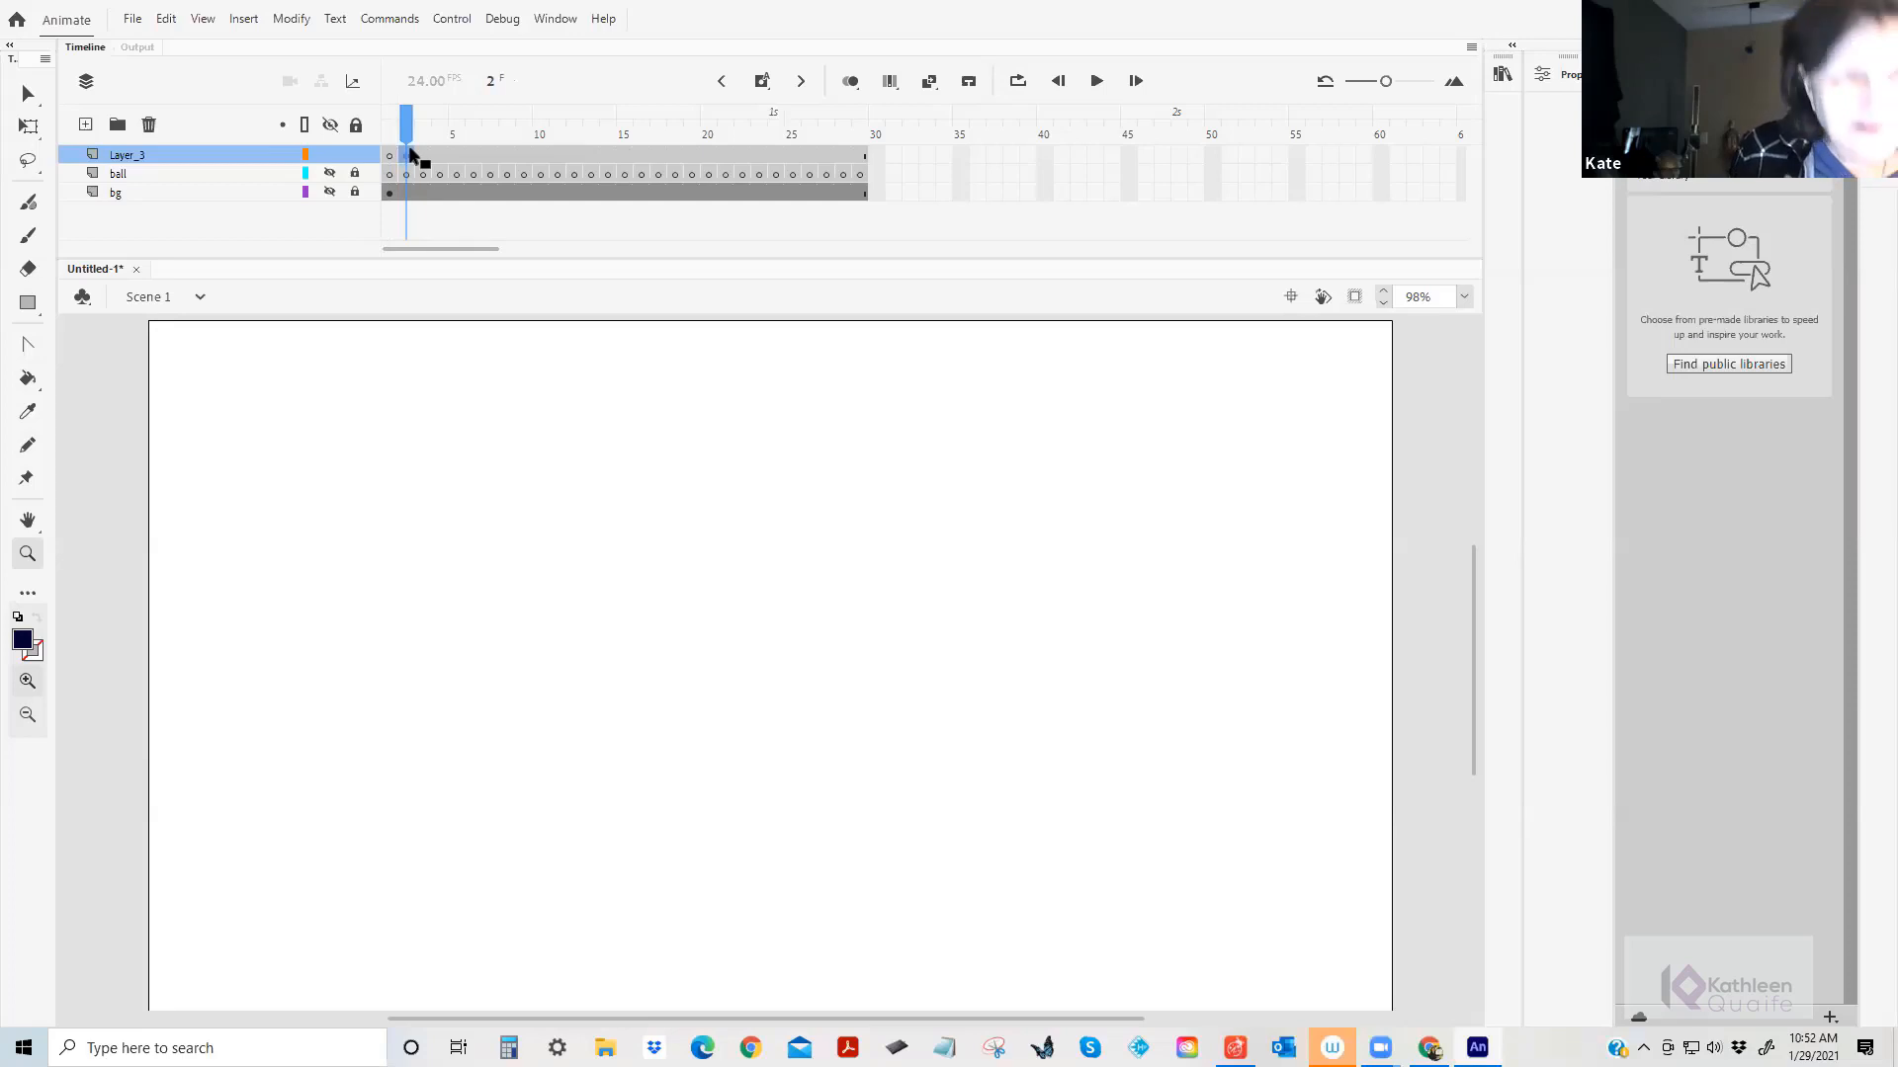
Insert keyframes on every frame of the new layer from frame 2 to frame 31, and return to frame 1.
key("F6")
key("F6")
key("F6")
key("F6")
key("F6")
key("F6")
key("F6")
key("F6")
key("F6")
key("F6")
key("F6")
key("F6")
key("F6")
key("F6")
key("F6")
key("F6")
key("F6")
key("F6")
key("F6")
key("F6")
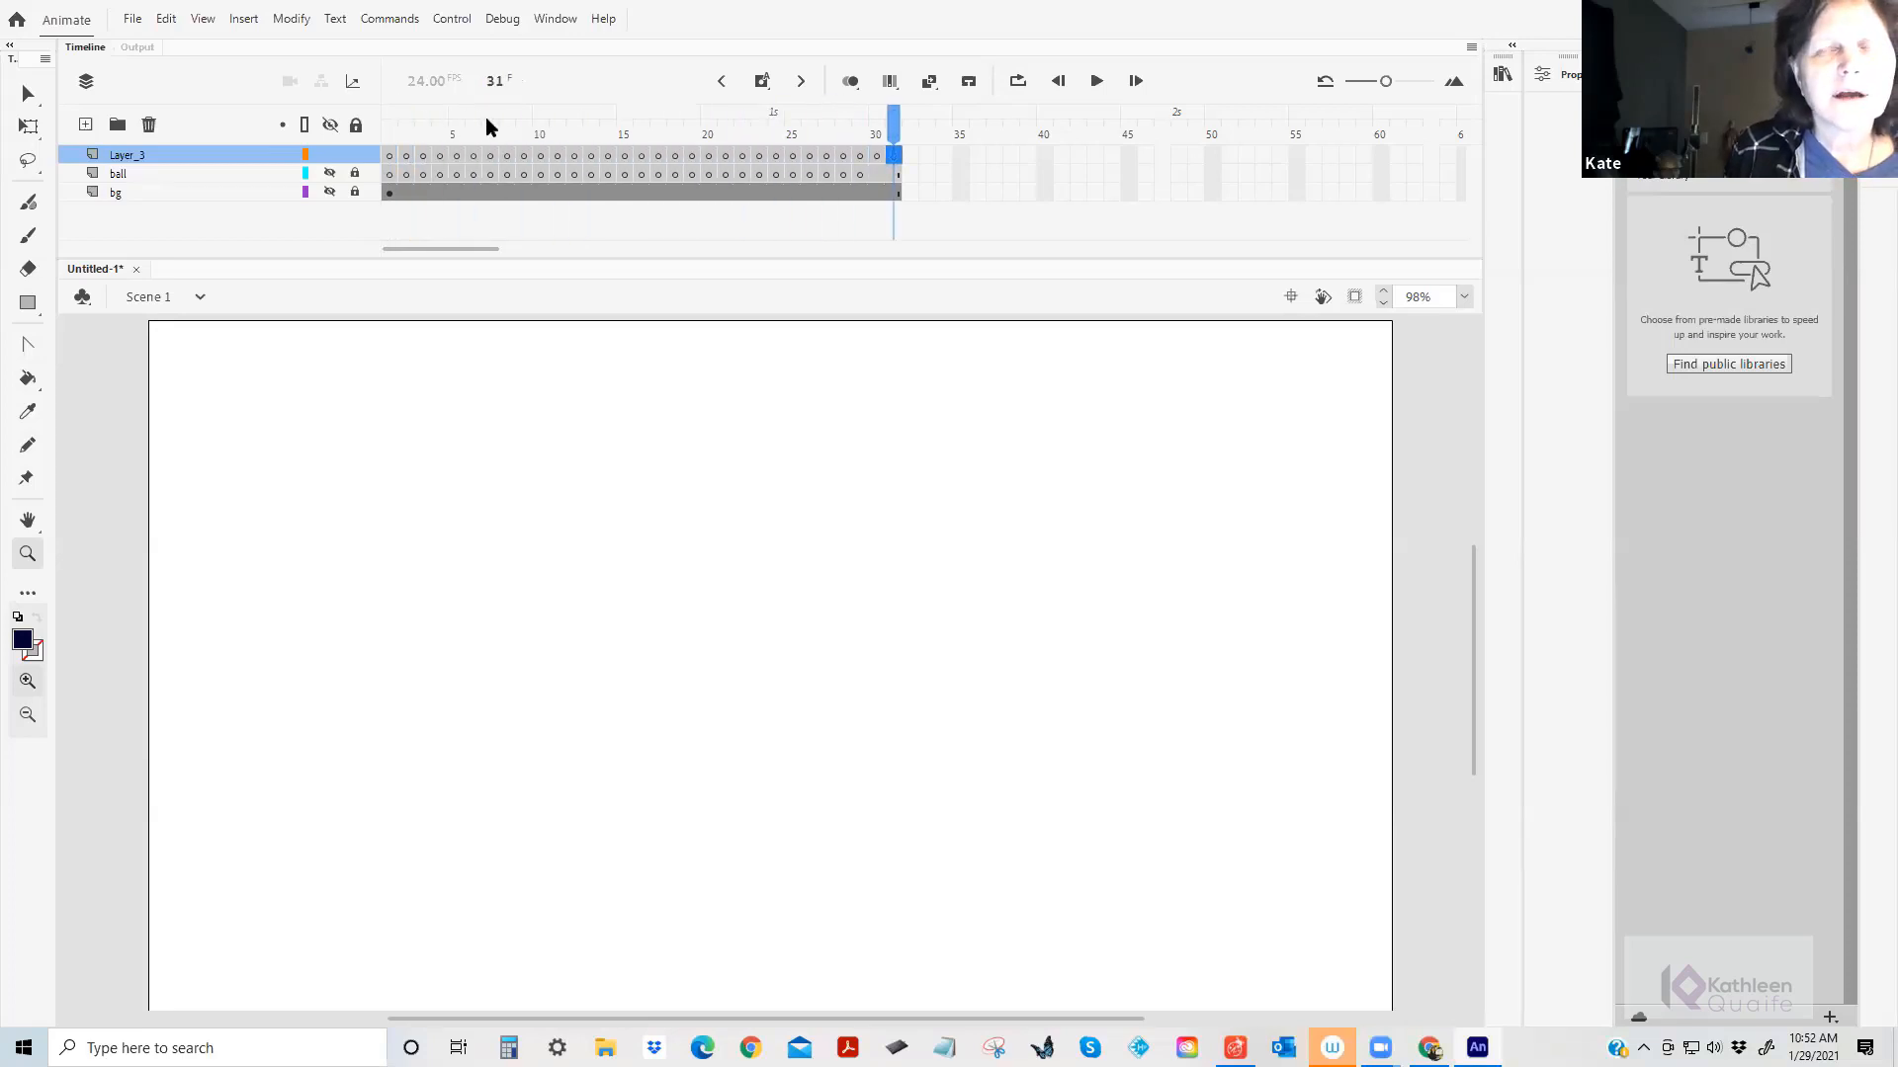
left_click(383, 154)
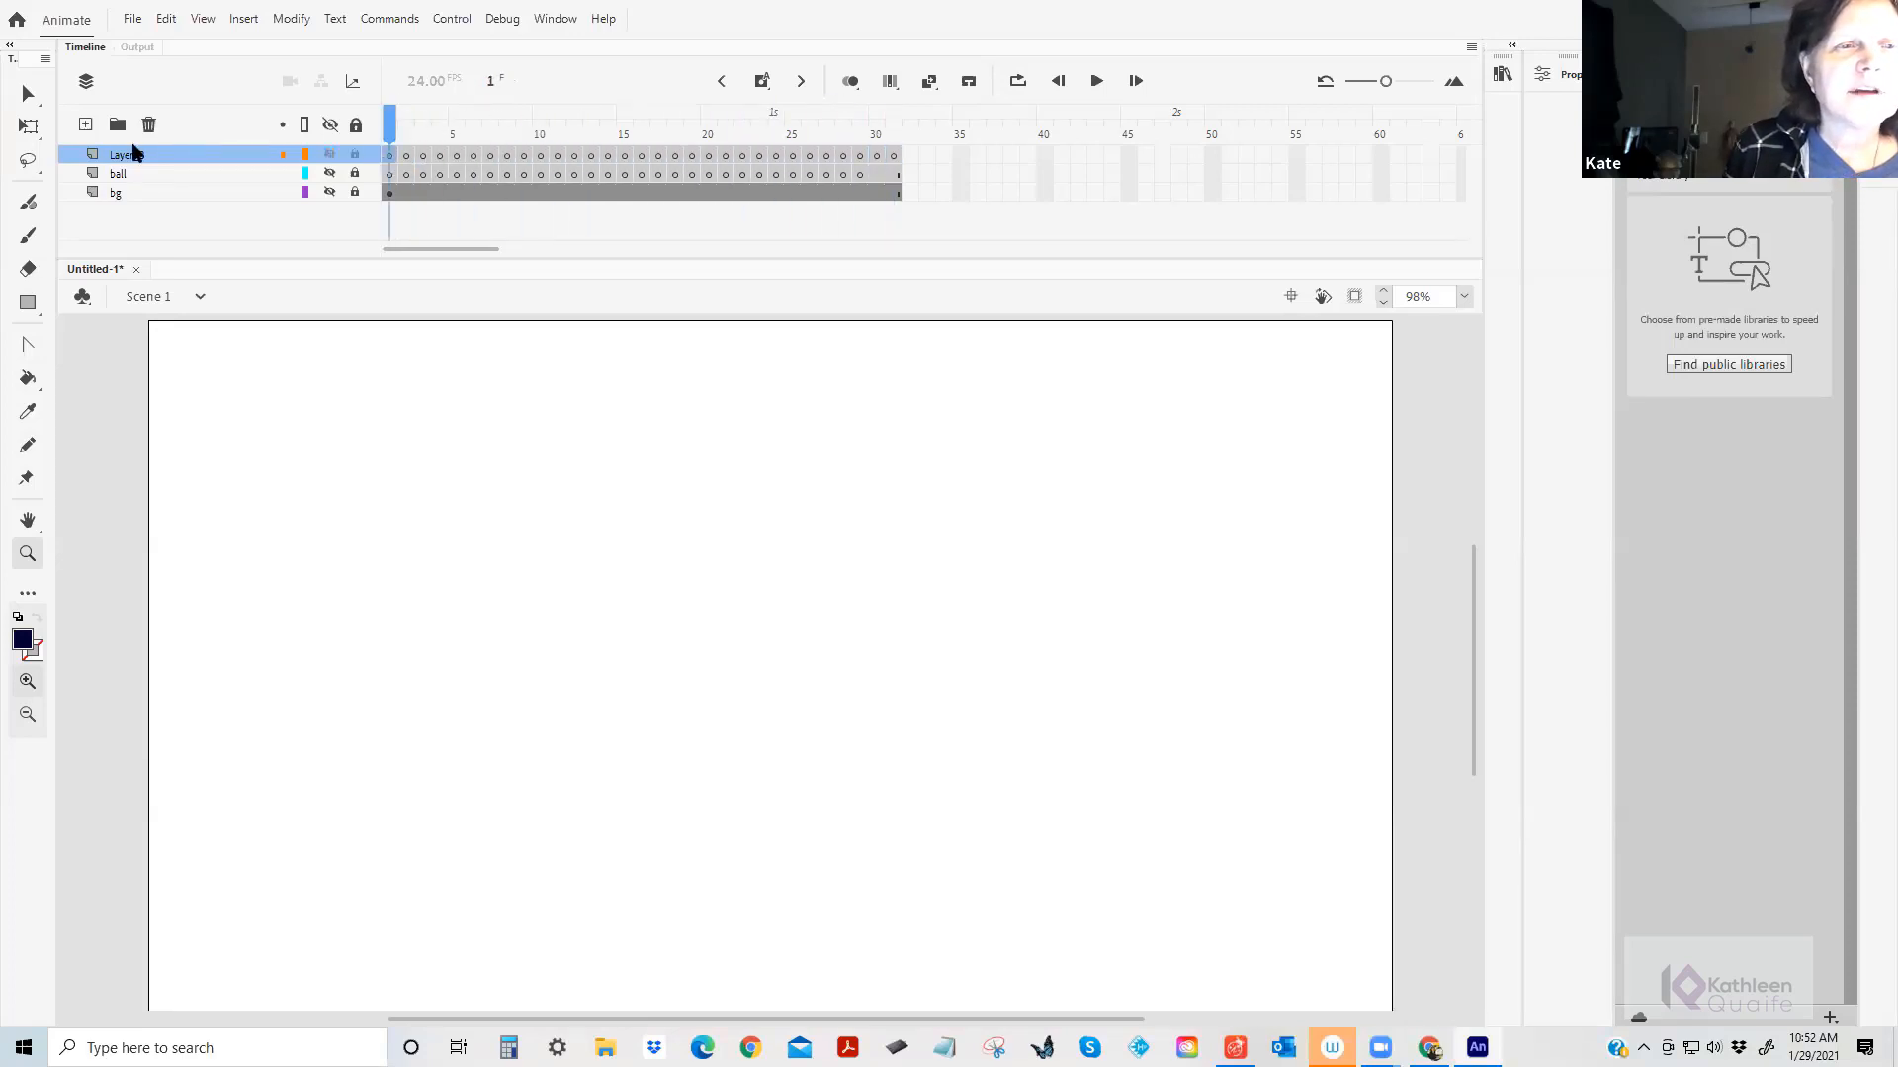
Rename the new top layer as test.
double_click(140, 153)
type("t")
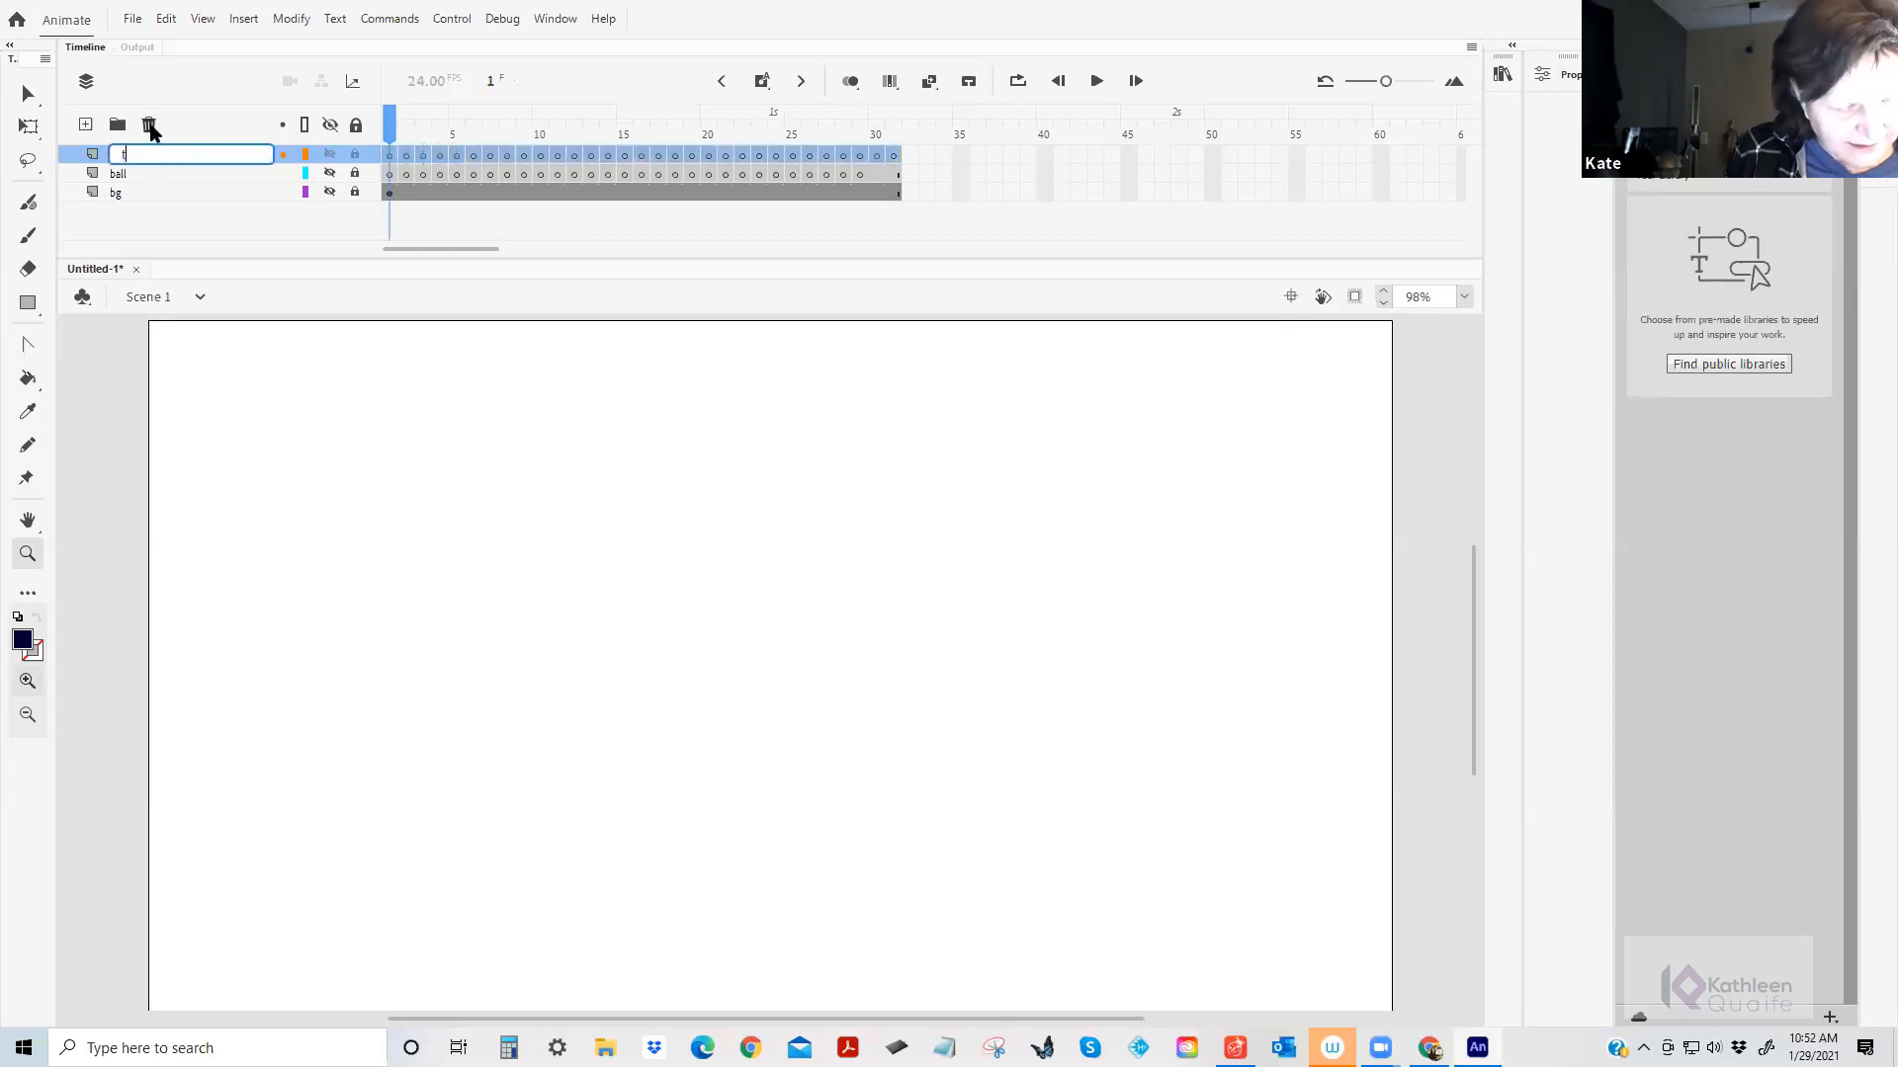
type("est")
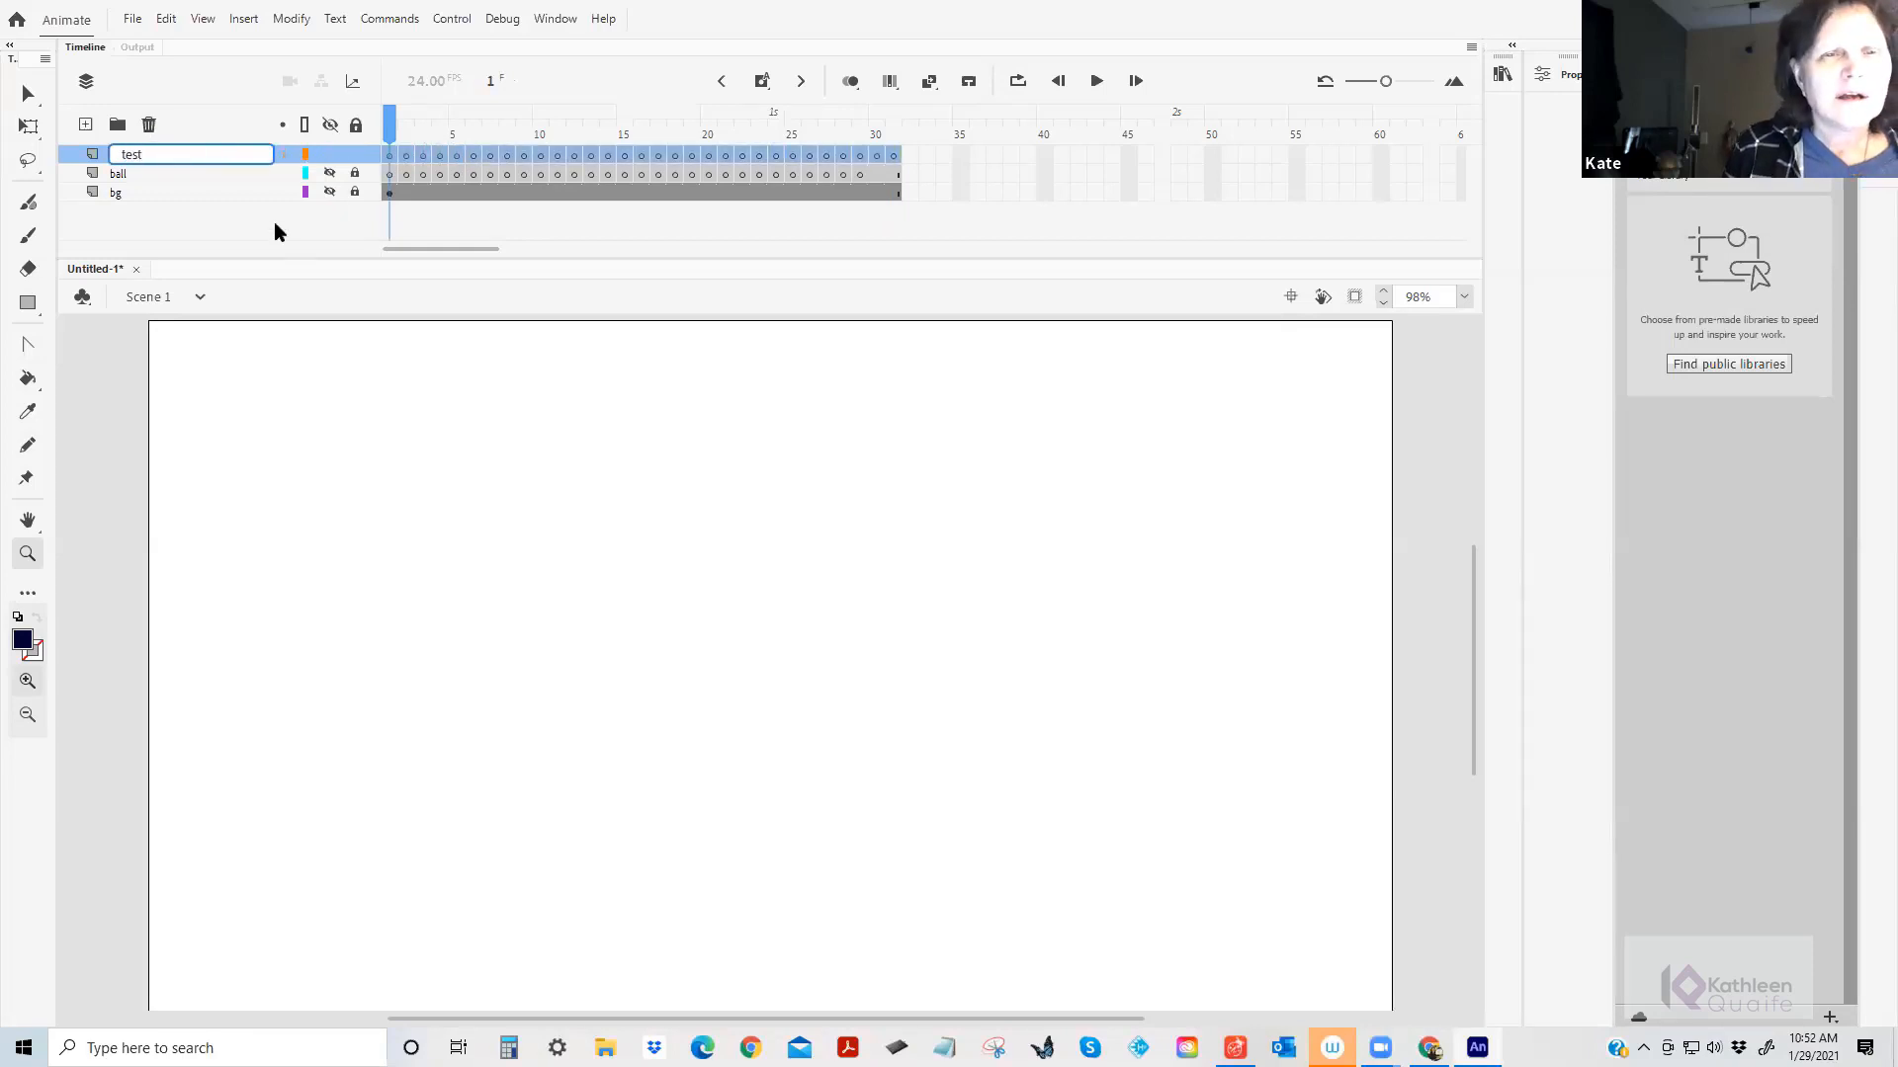
key("Return")
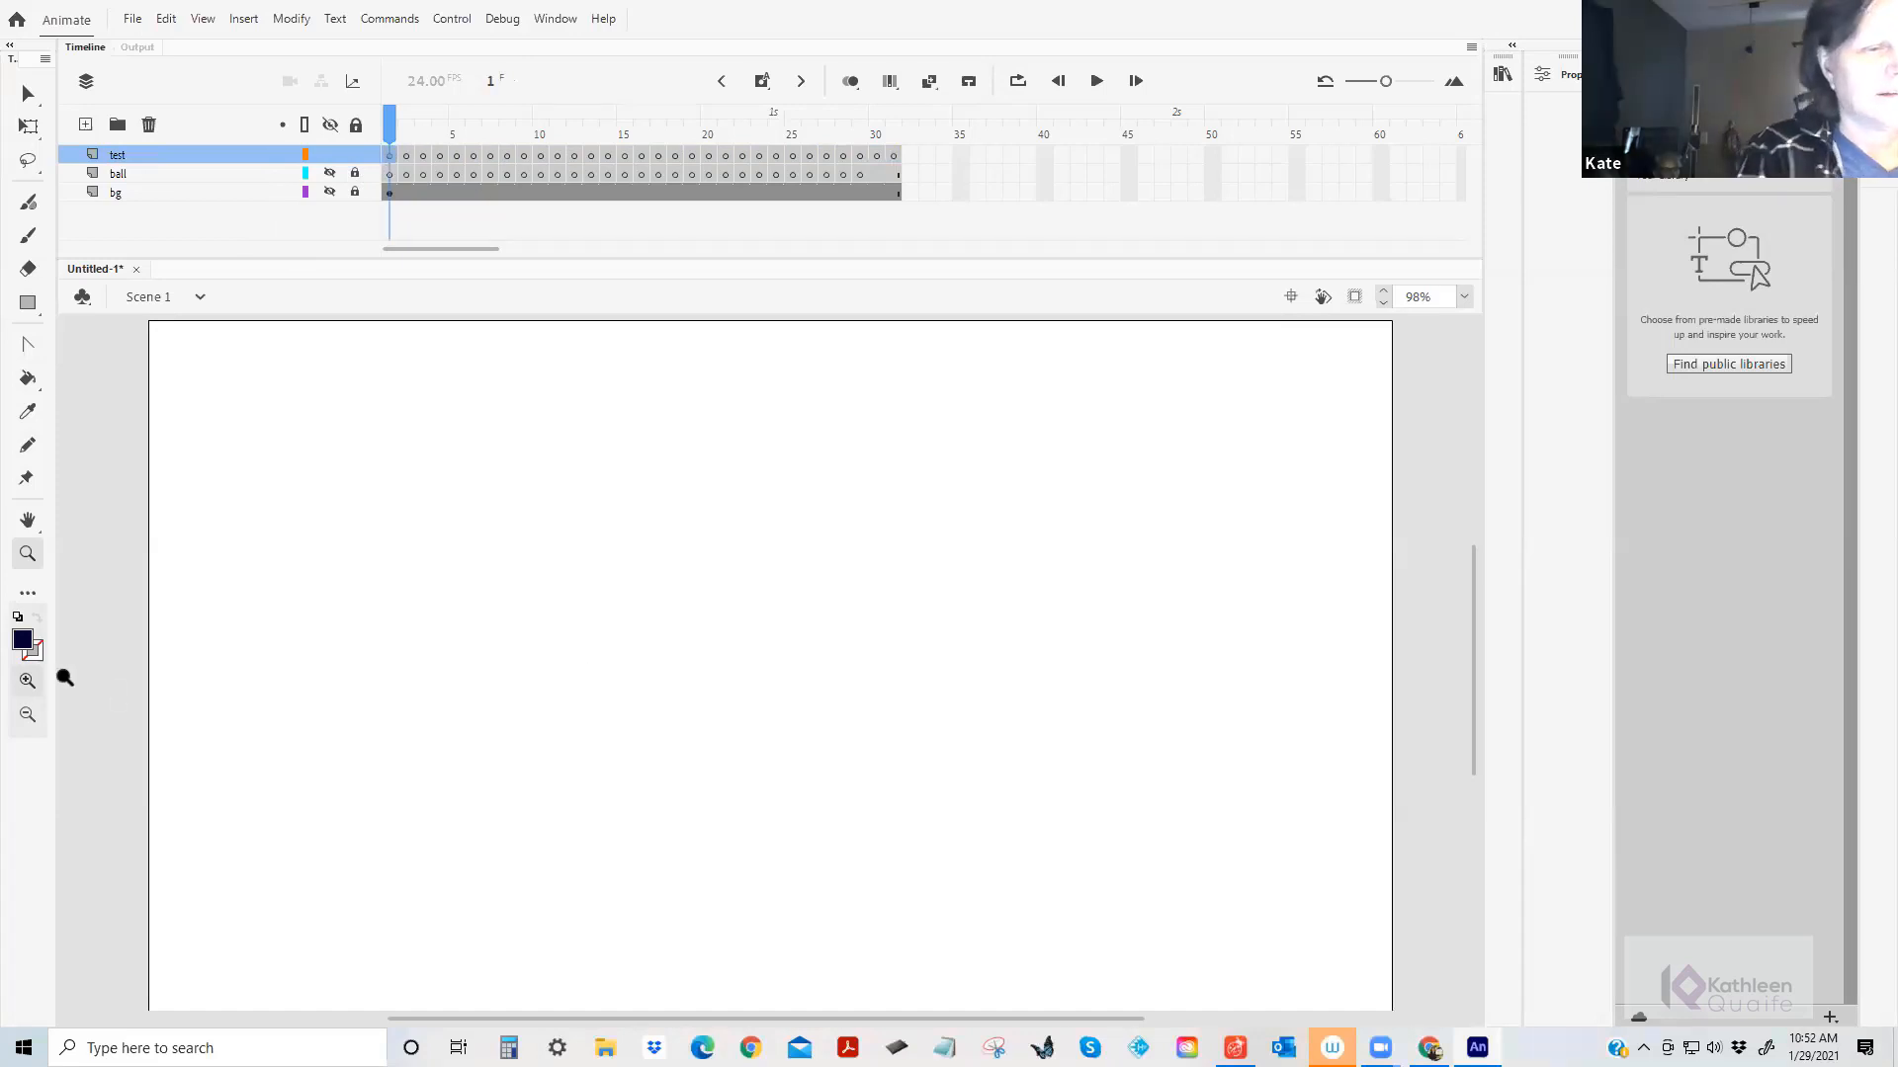
Set the fill color to dark blue #000066 and brush a round ball outline low on the stage in frame 1.
left_click(26, 643)
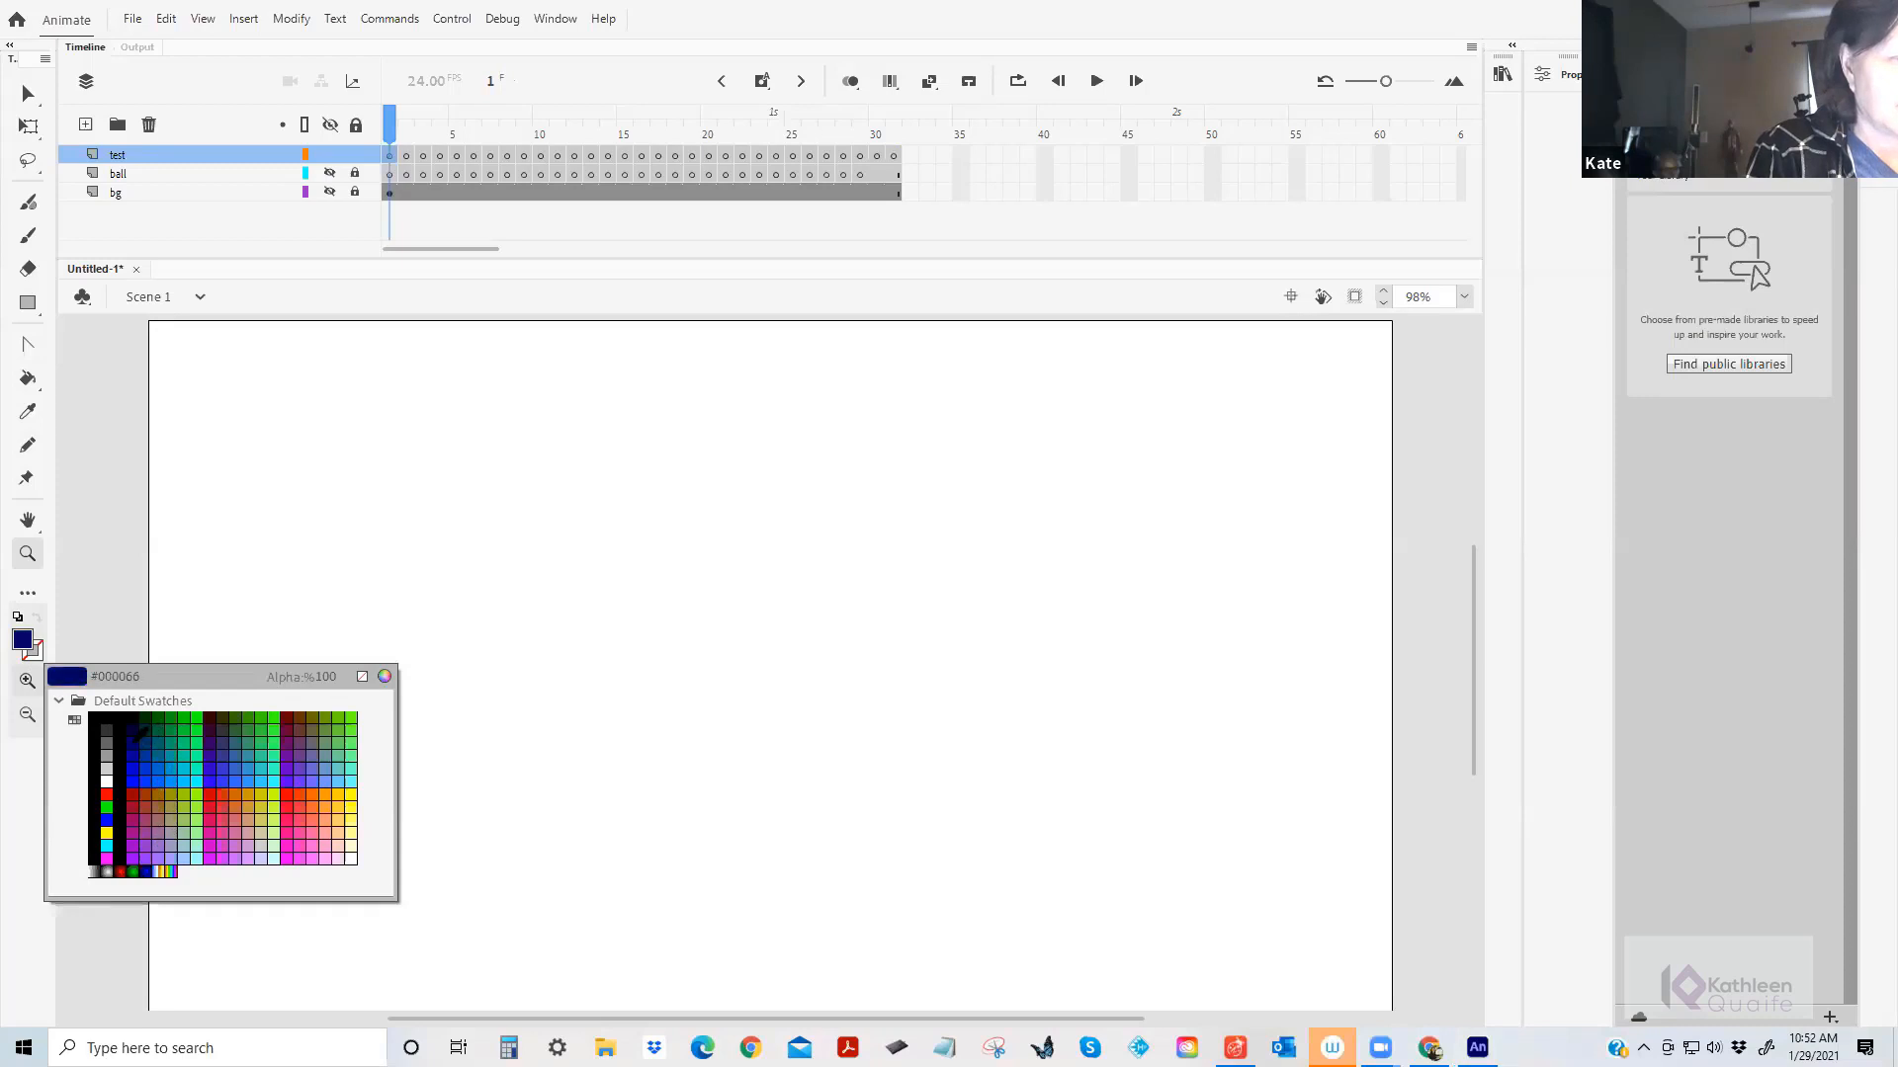
left_click(146, 743)
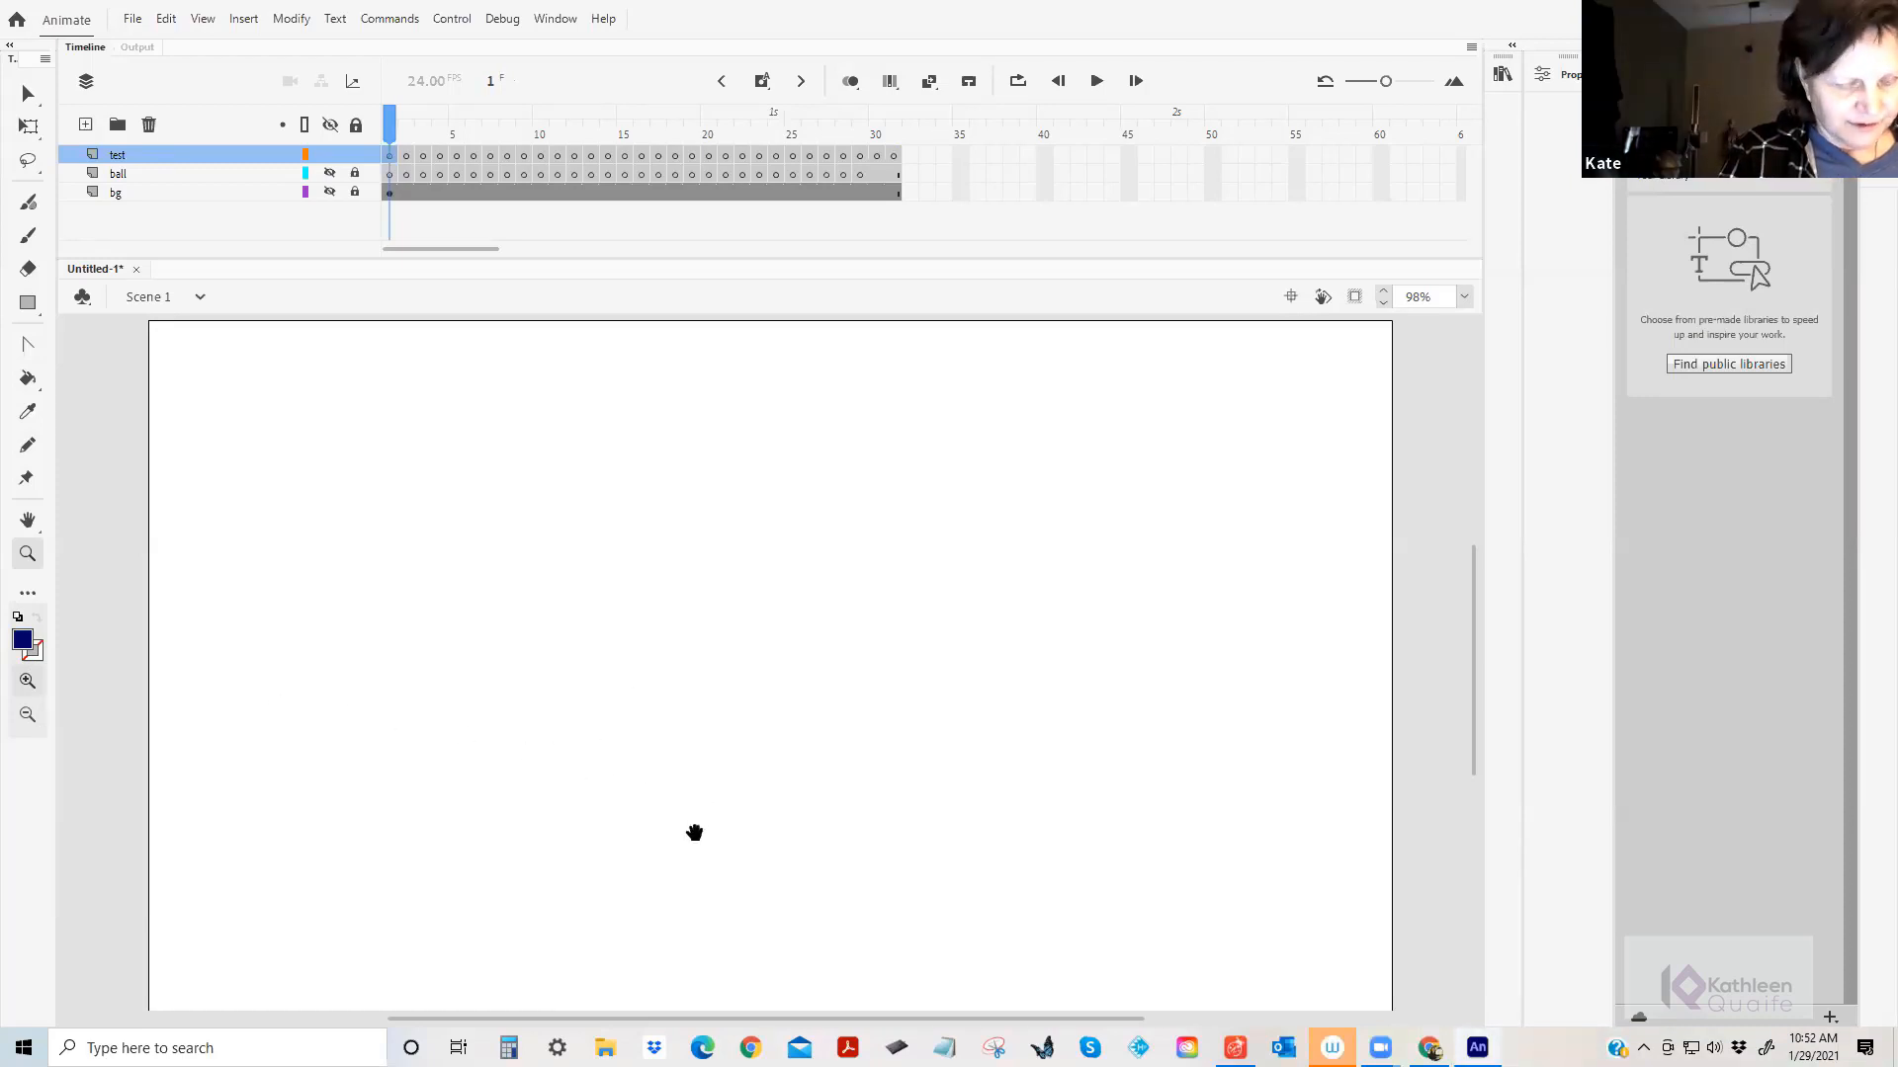
mouse_move(694, 834)
left_mouse_down()
mouse_move(715, 636)
mouse_move(709, 826)
left_mouse_up()
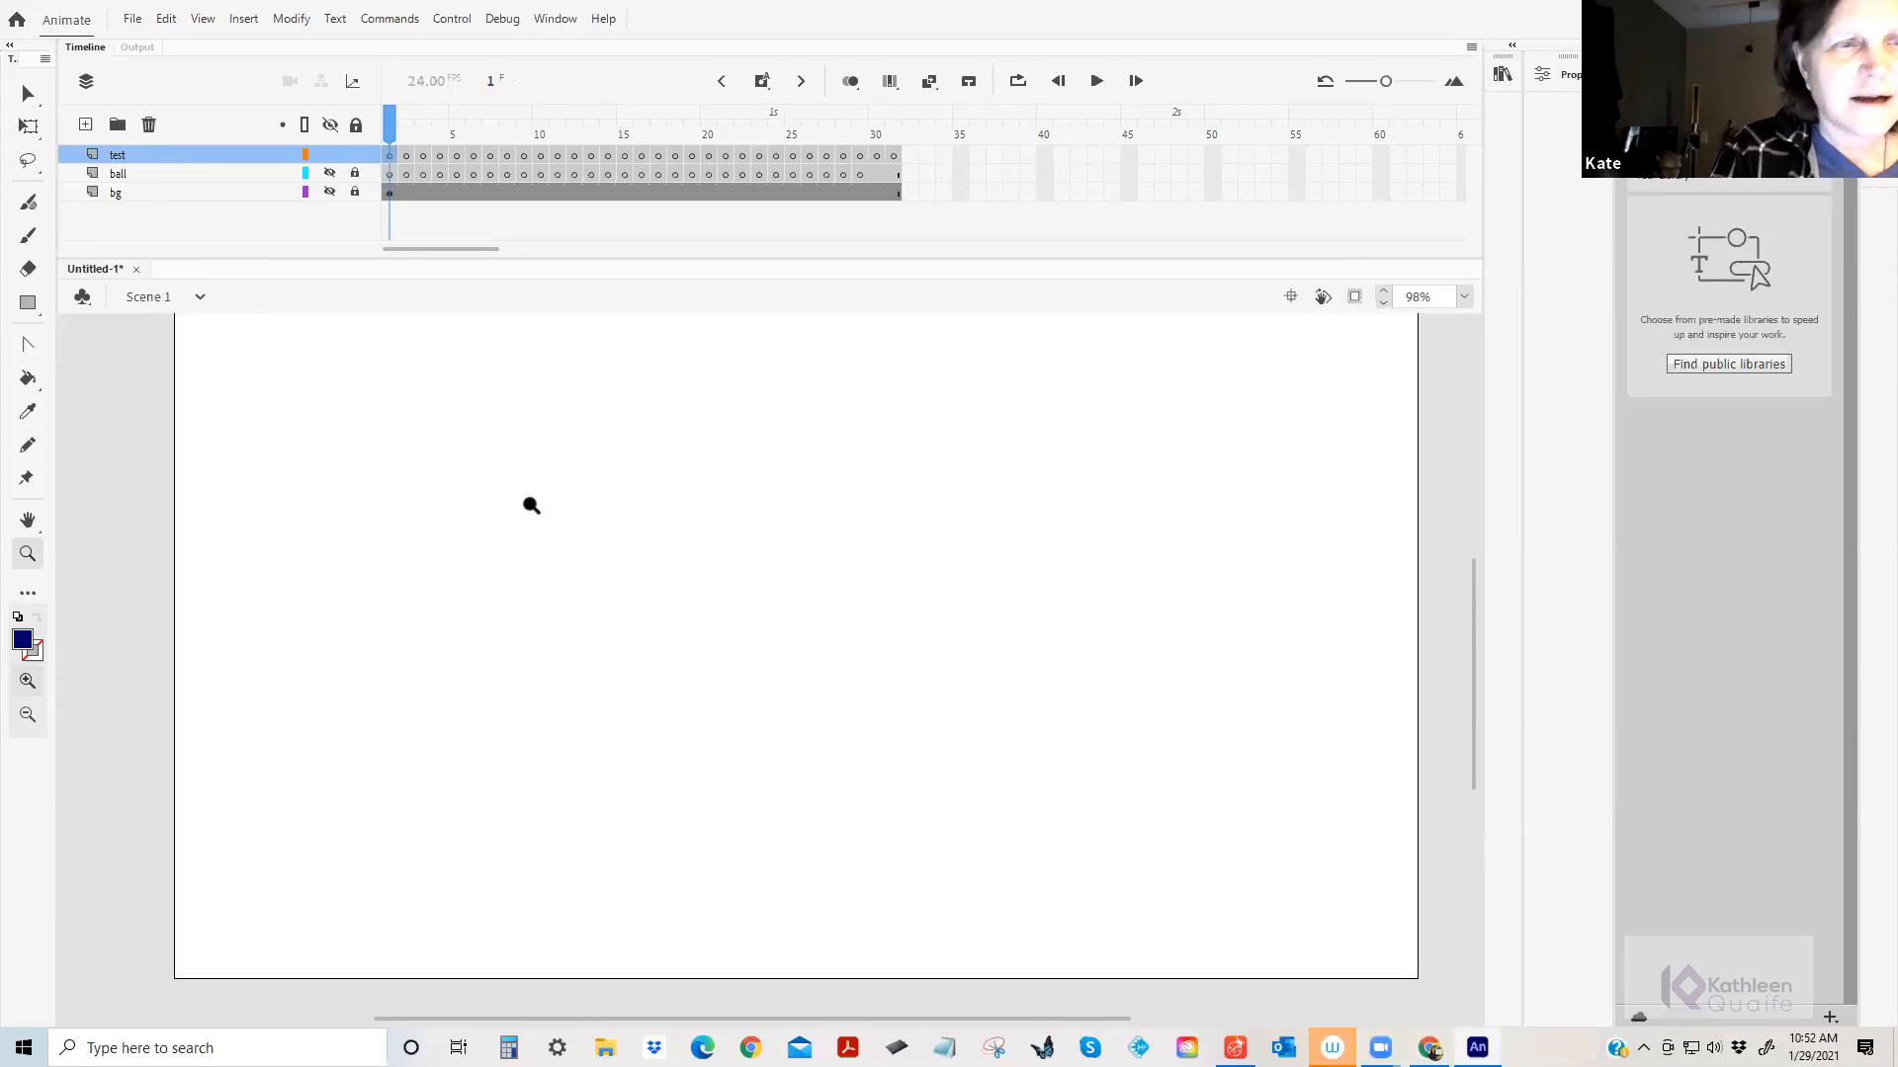
key("b")
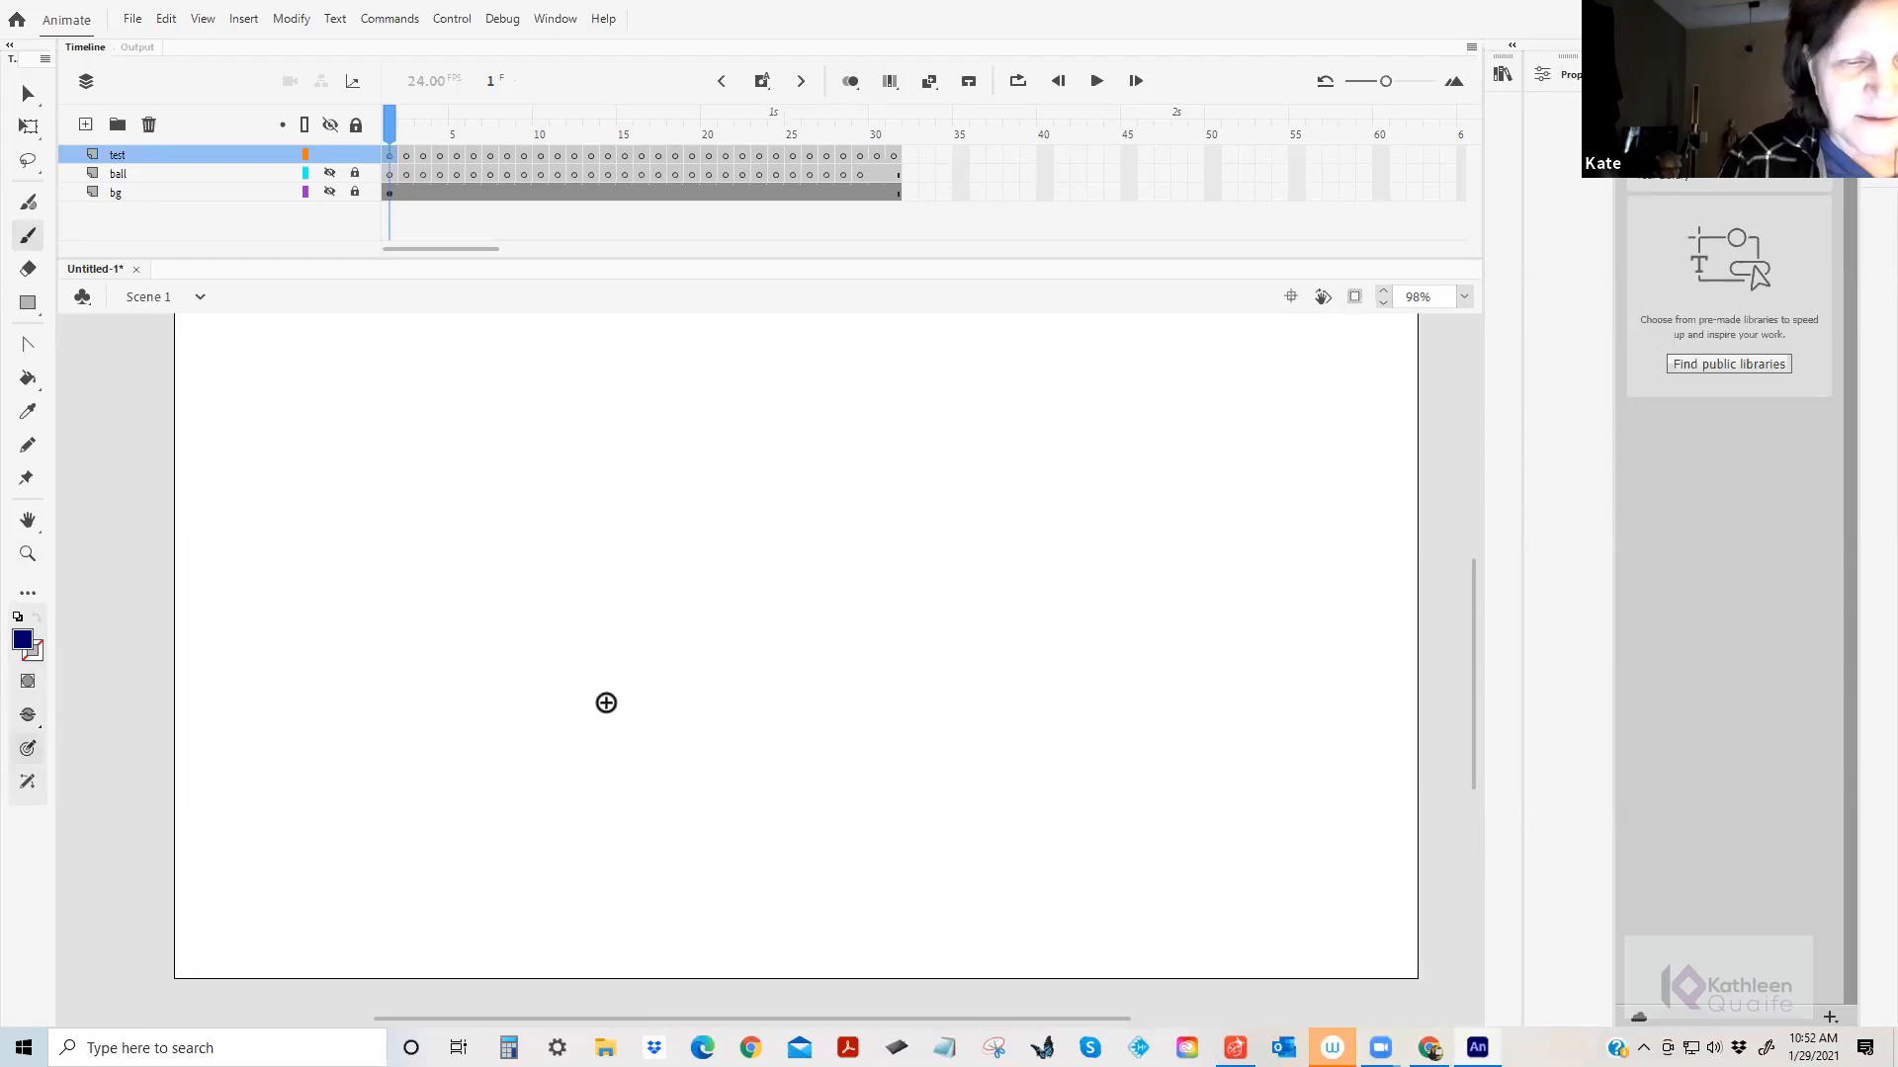
mouse_move(576, 692)
left_mouse_down()
mouse_move(591, 786)
mouse_move(579, 702)
mouse_move(617, 707)
mouse_move(626, 743)
mouse_move(581, 789)
left_mouse_up()
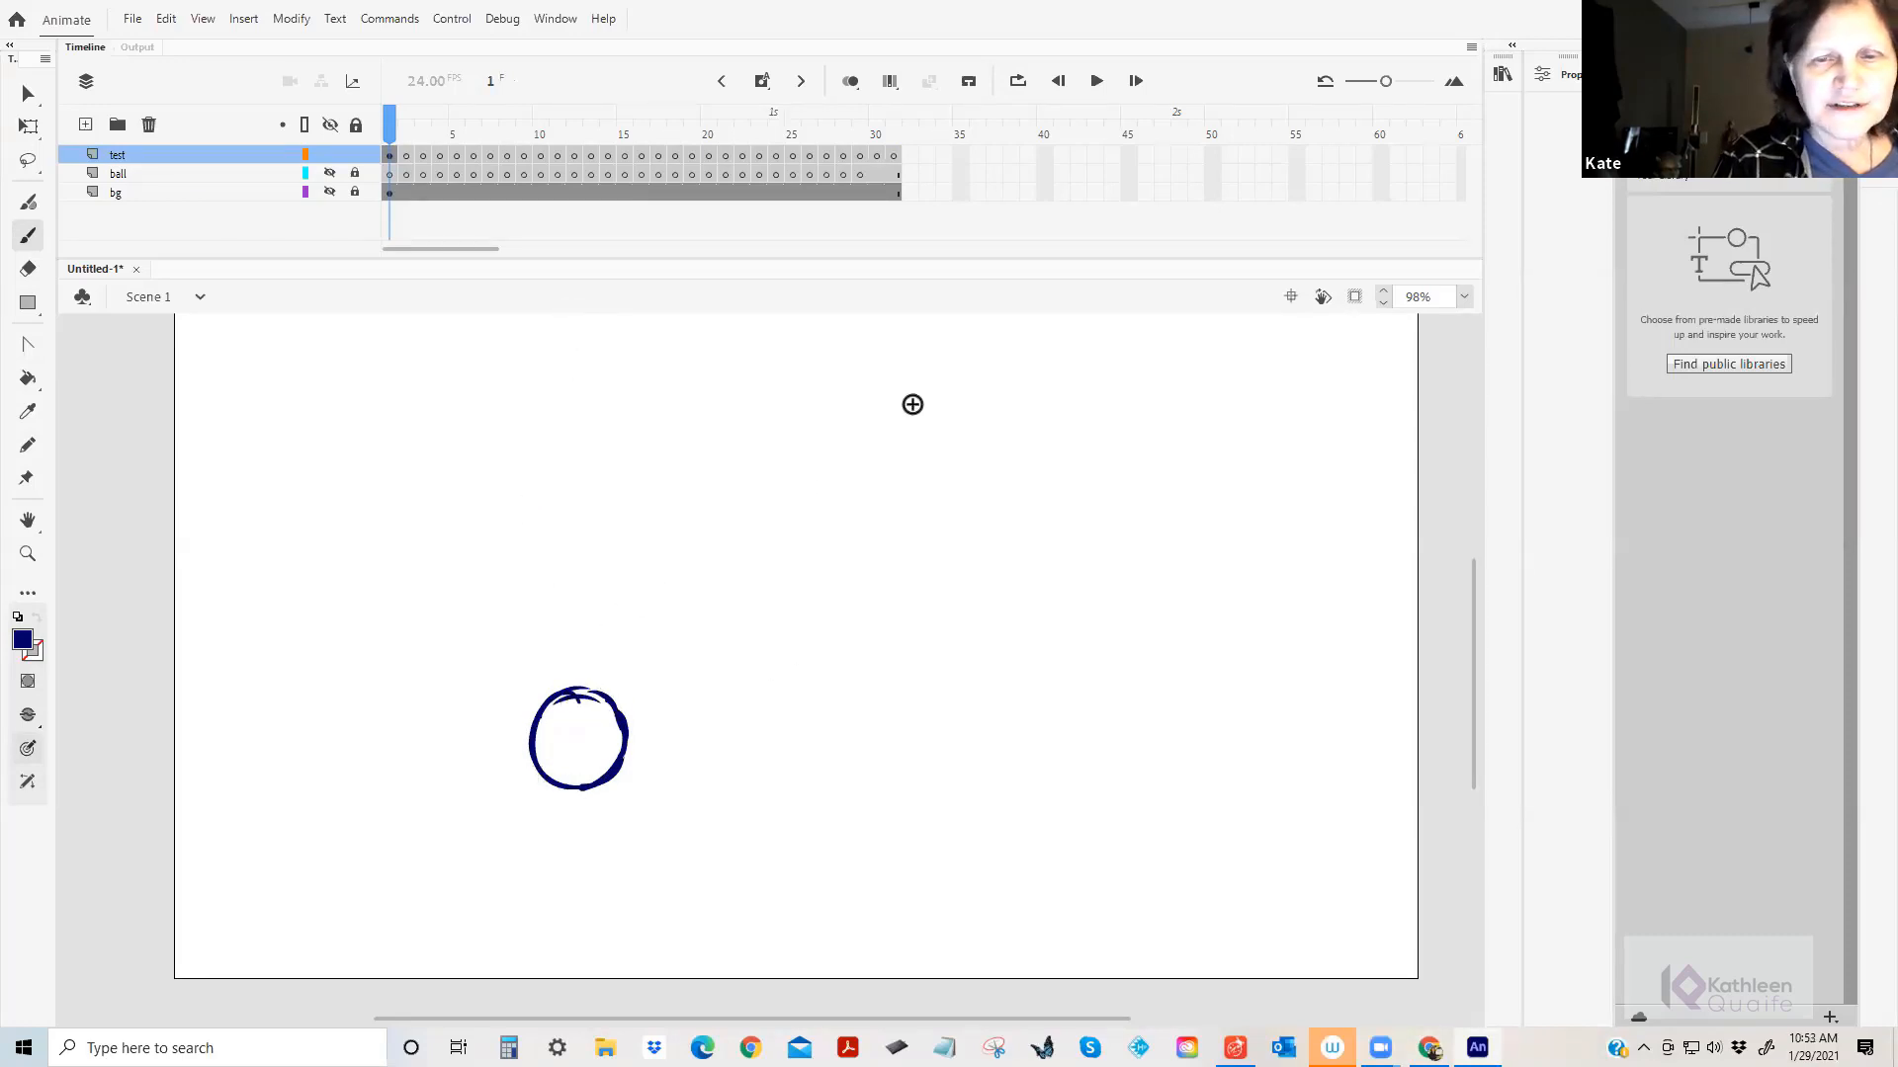
Brush three slanted strokes, a pair of curved arcs and two rough double circles above the ball outline.
left_click_drag(805, 529, 877, 444)
left_click_drag(845, 535, 872, 485)
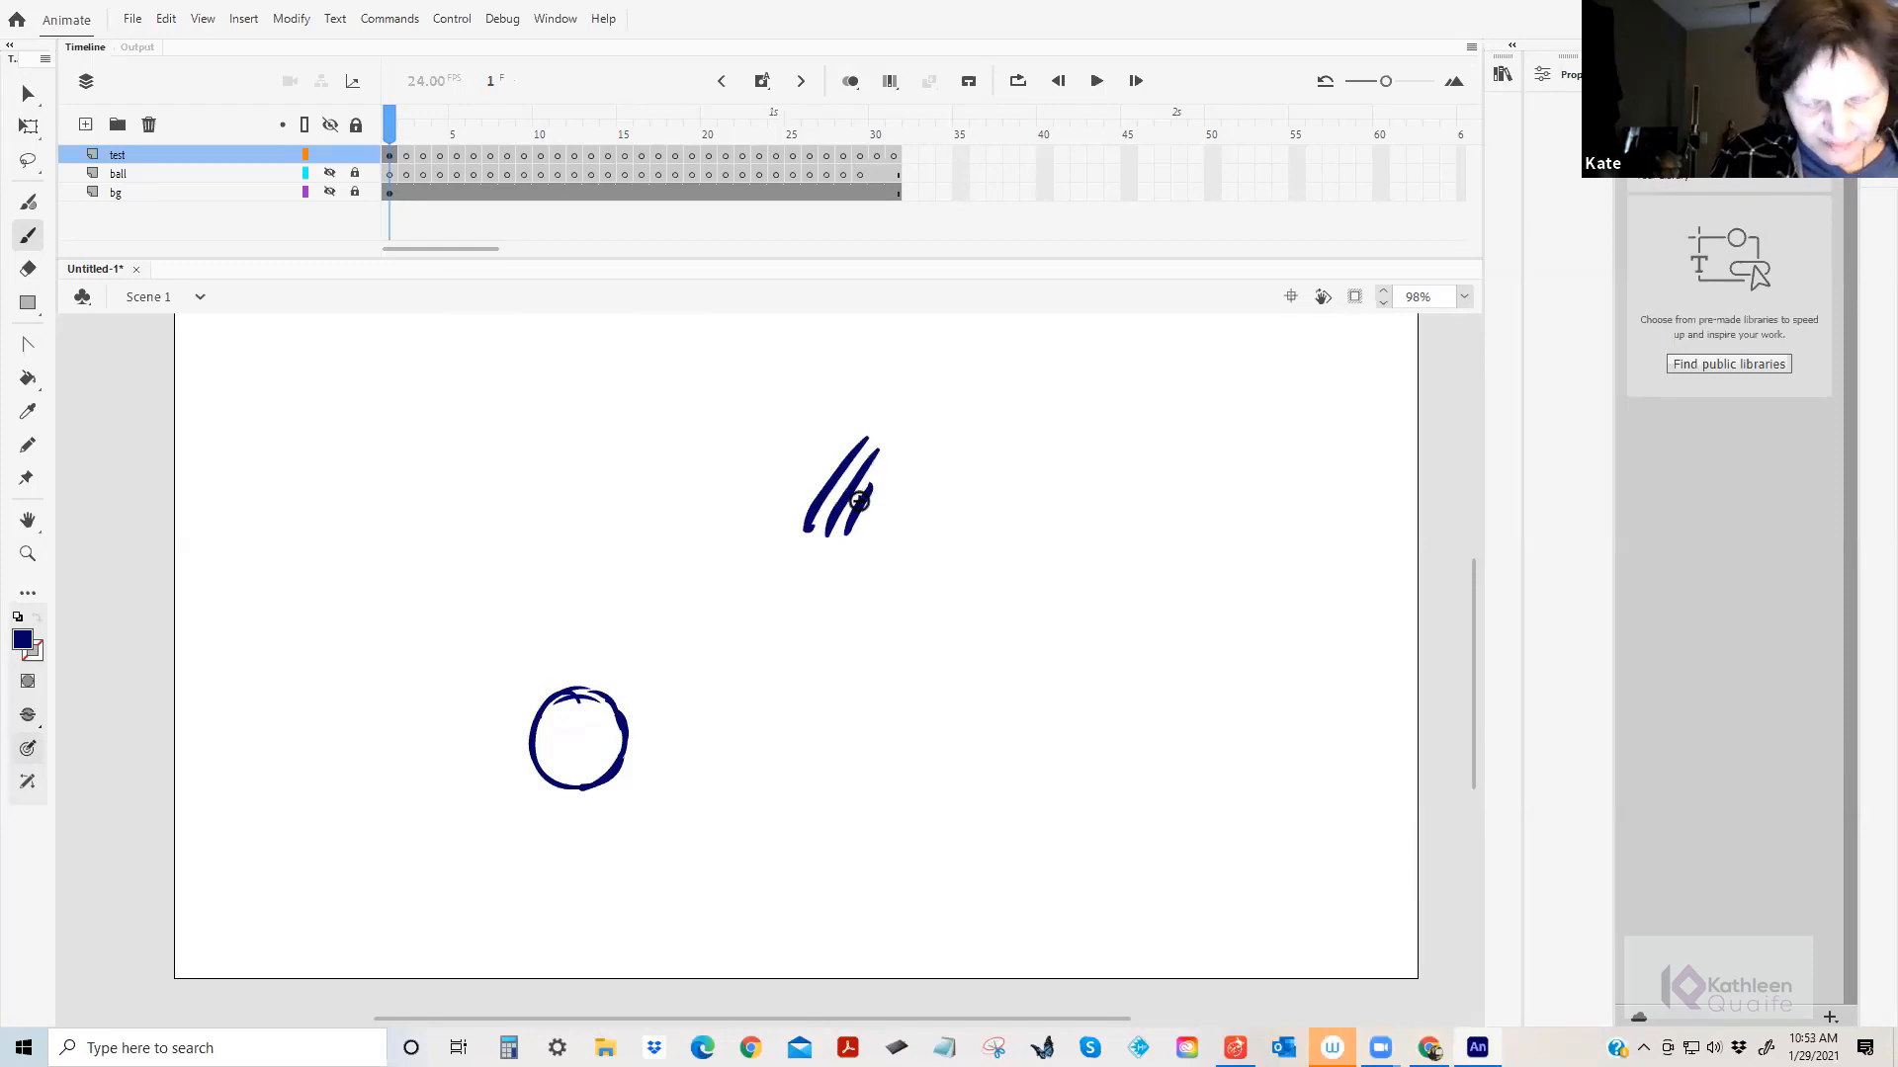
mouse_move(716, 455)
left_mouse_down()
mouse_move(682, 539)
mouse_move(767, 647)
mouse_move(831, 594)
left_mouse_up()
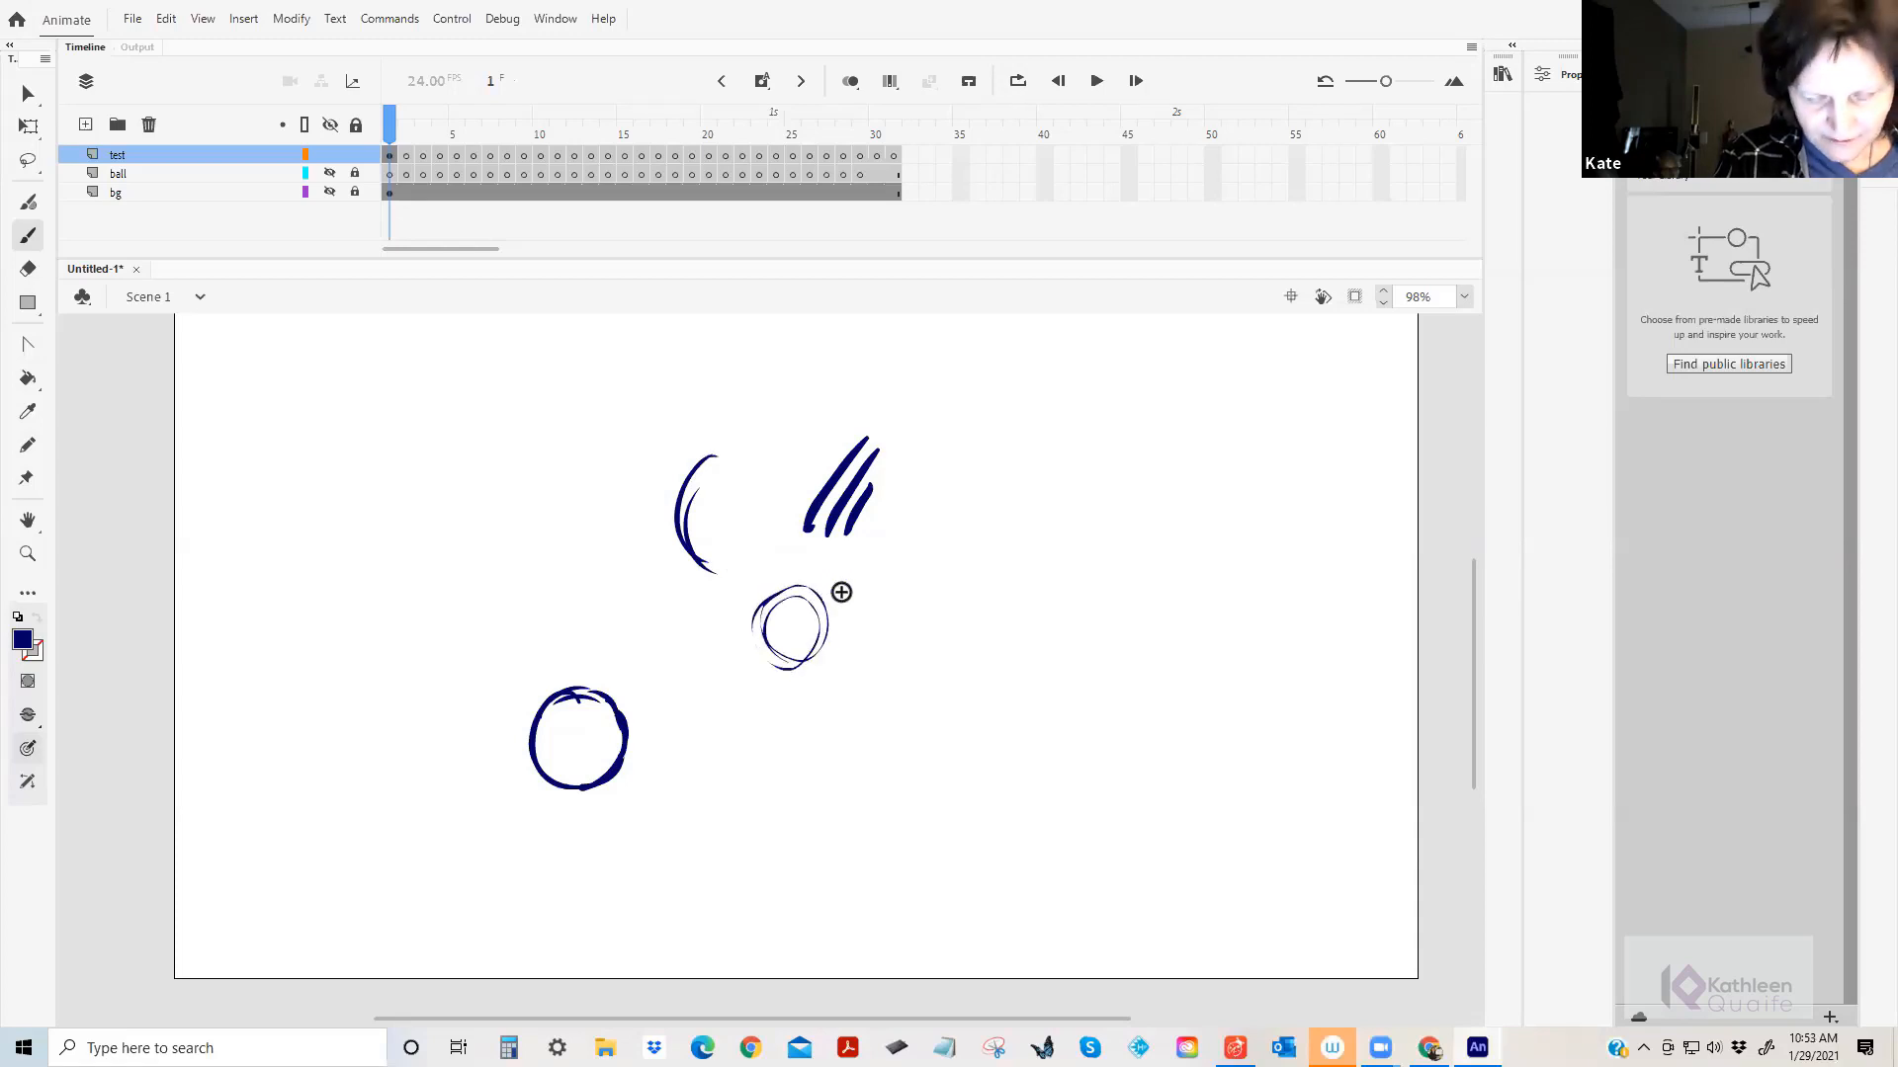
mouse_move(914, 562)
left_mouse_down()
mouse_move(894, 585)
mouse_move(957, 581)
mouse_move(926, 630)
left_mouse_up()
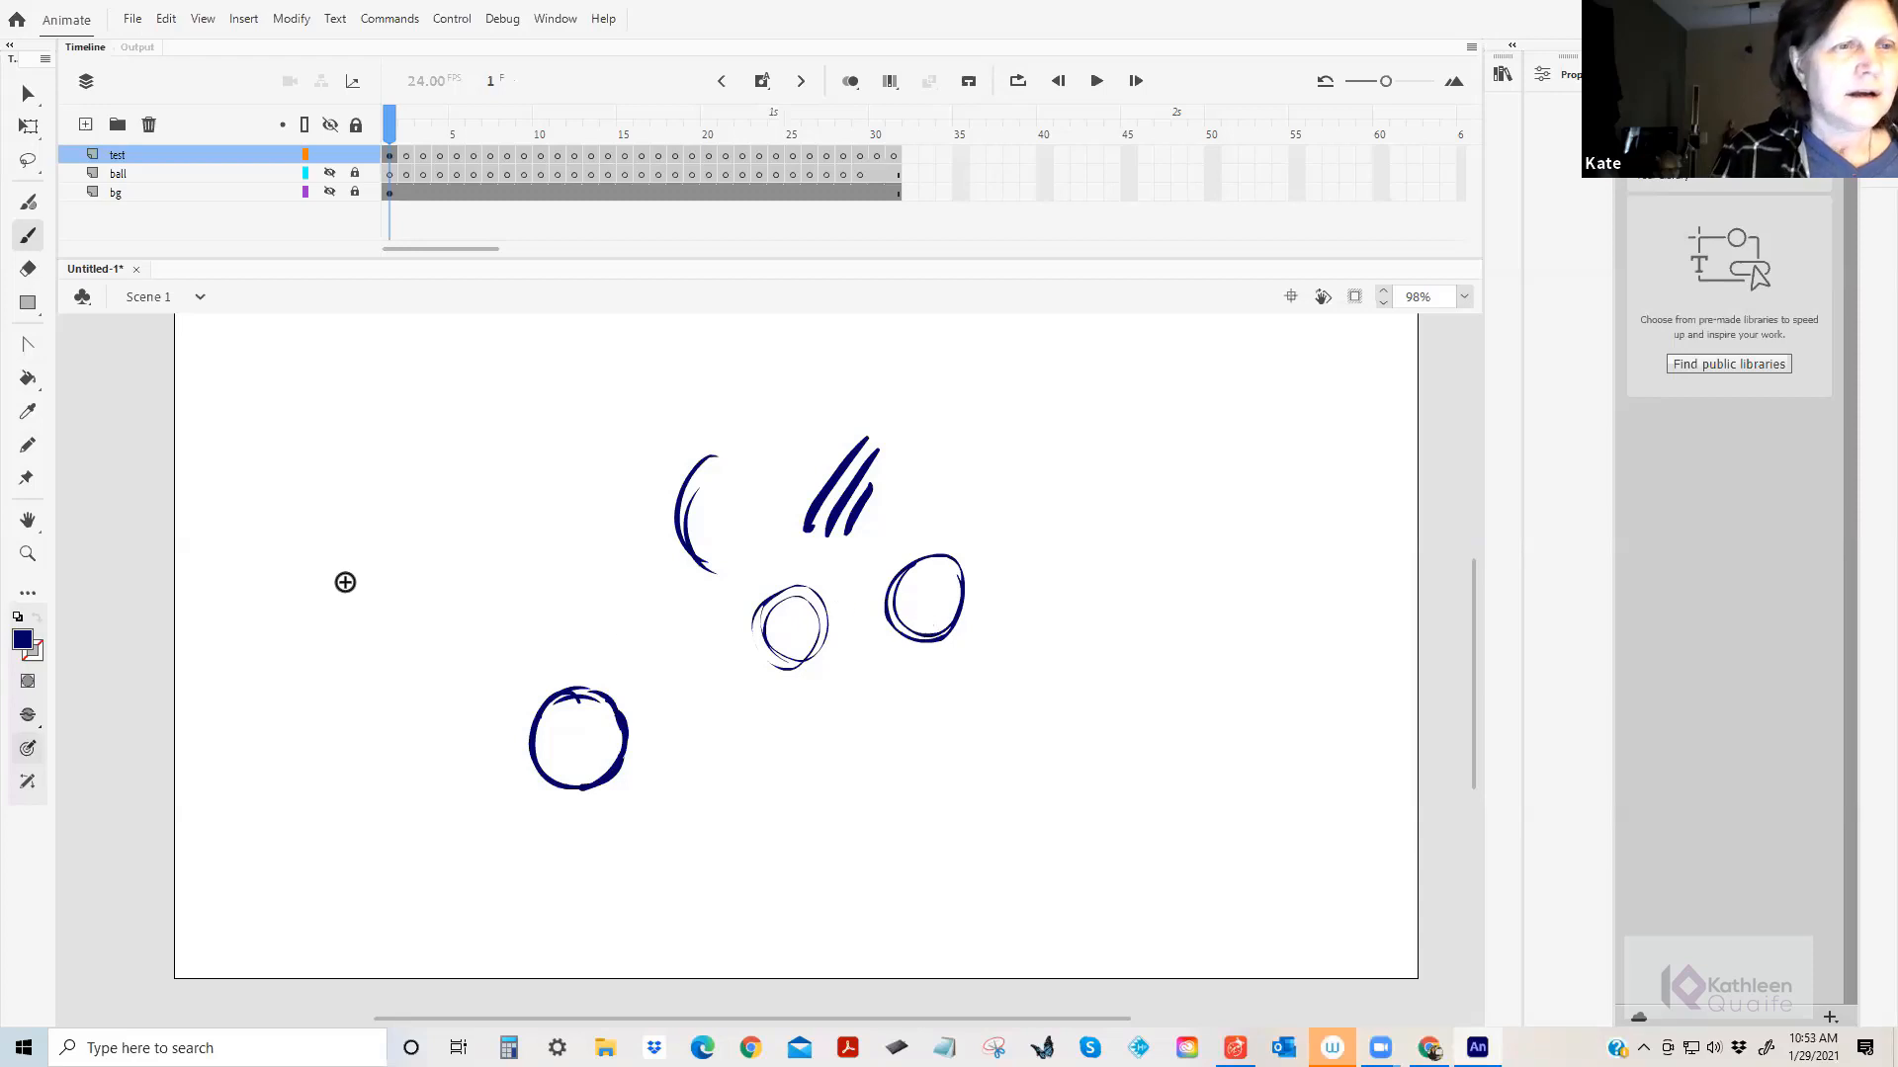
Erase the upper part of the curved arcs with the Eraser tool.
left_click(28, 268)
left_click_drag(687, 486, 711, 449)
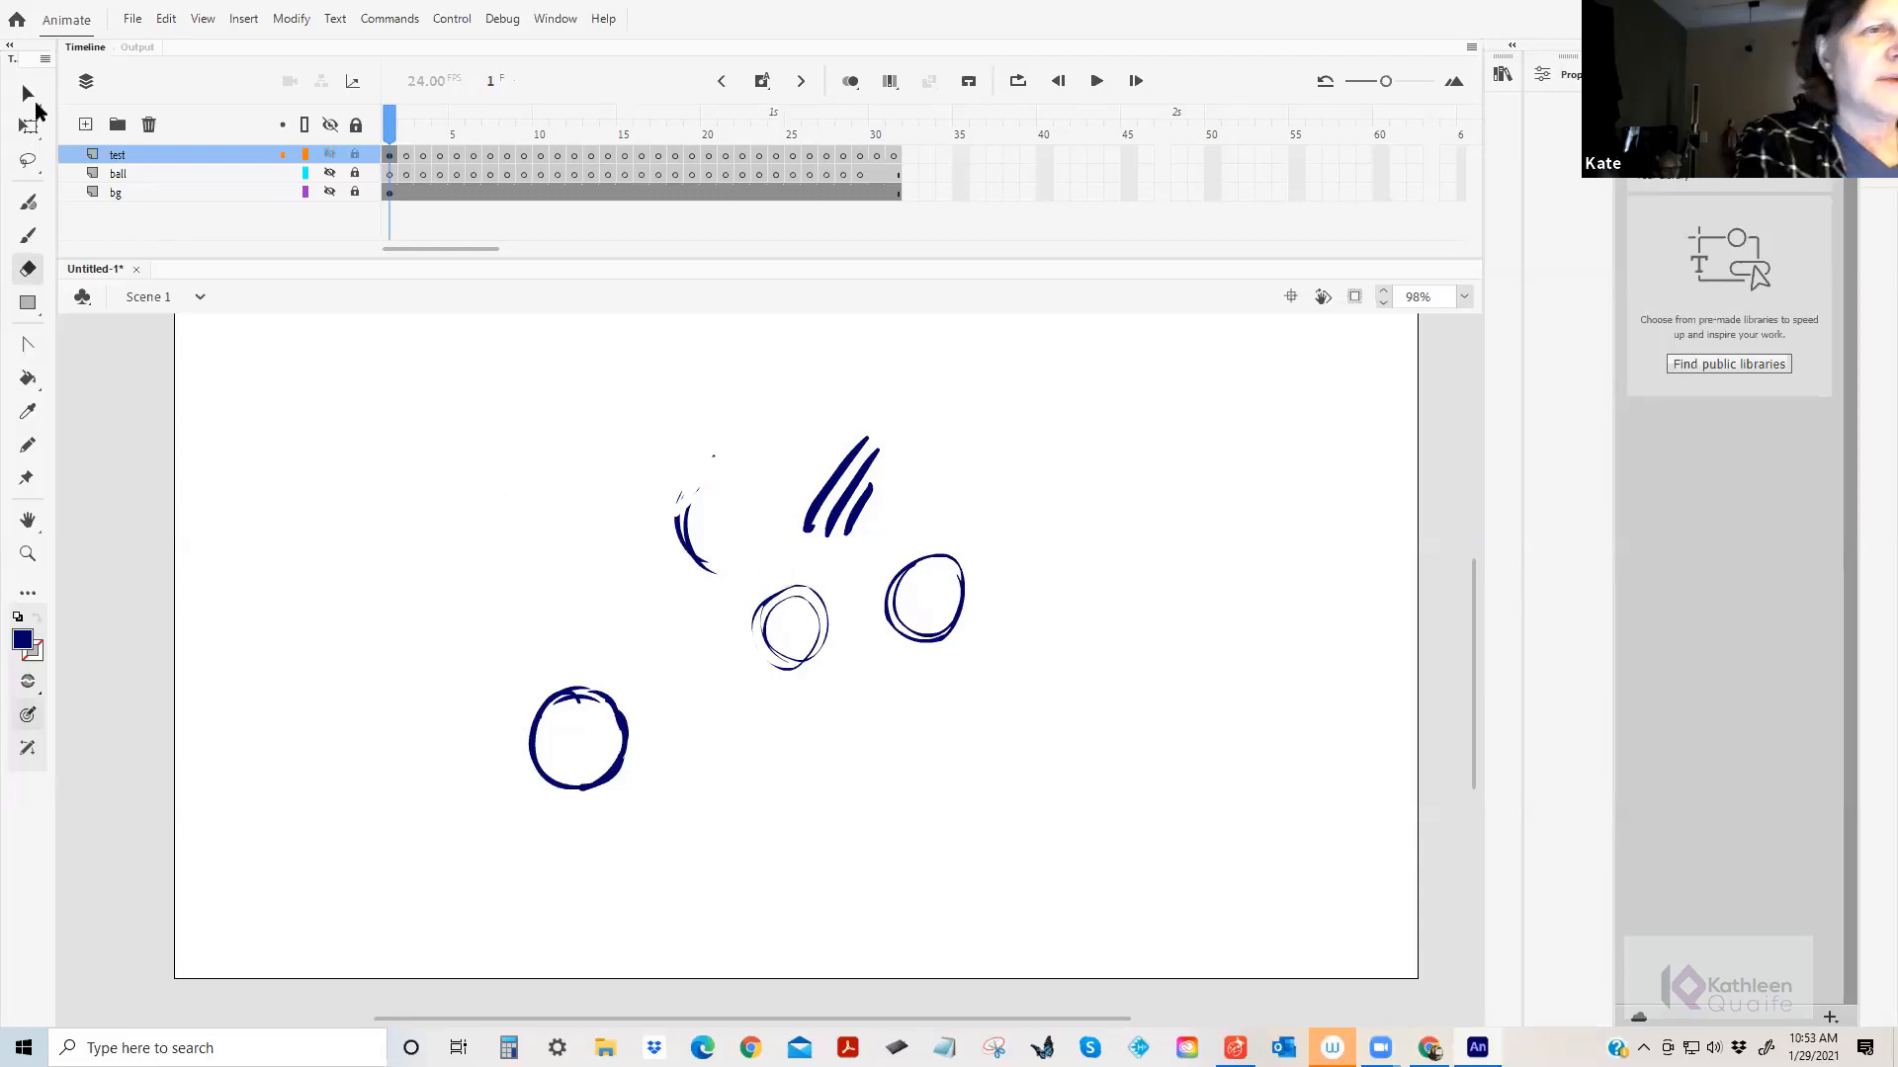
Delete the practice strokes above the ball outline and erase the stray marks inside the top of the ball.
left_click(28, 93)
mouse_move(624, 380)
left_mouse_down()
mouse_move(729, 563)
mouse_move(1016, 722)
mouse_move(1045, 709)
left_mouse_up()
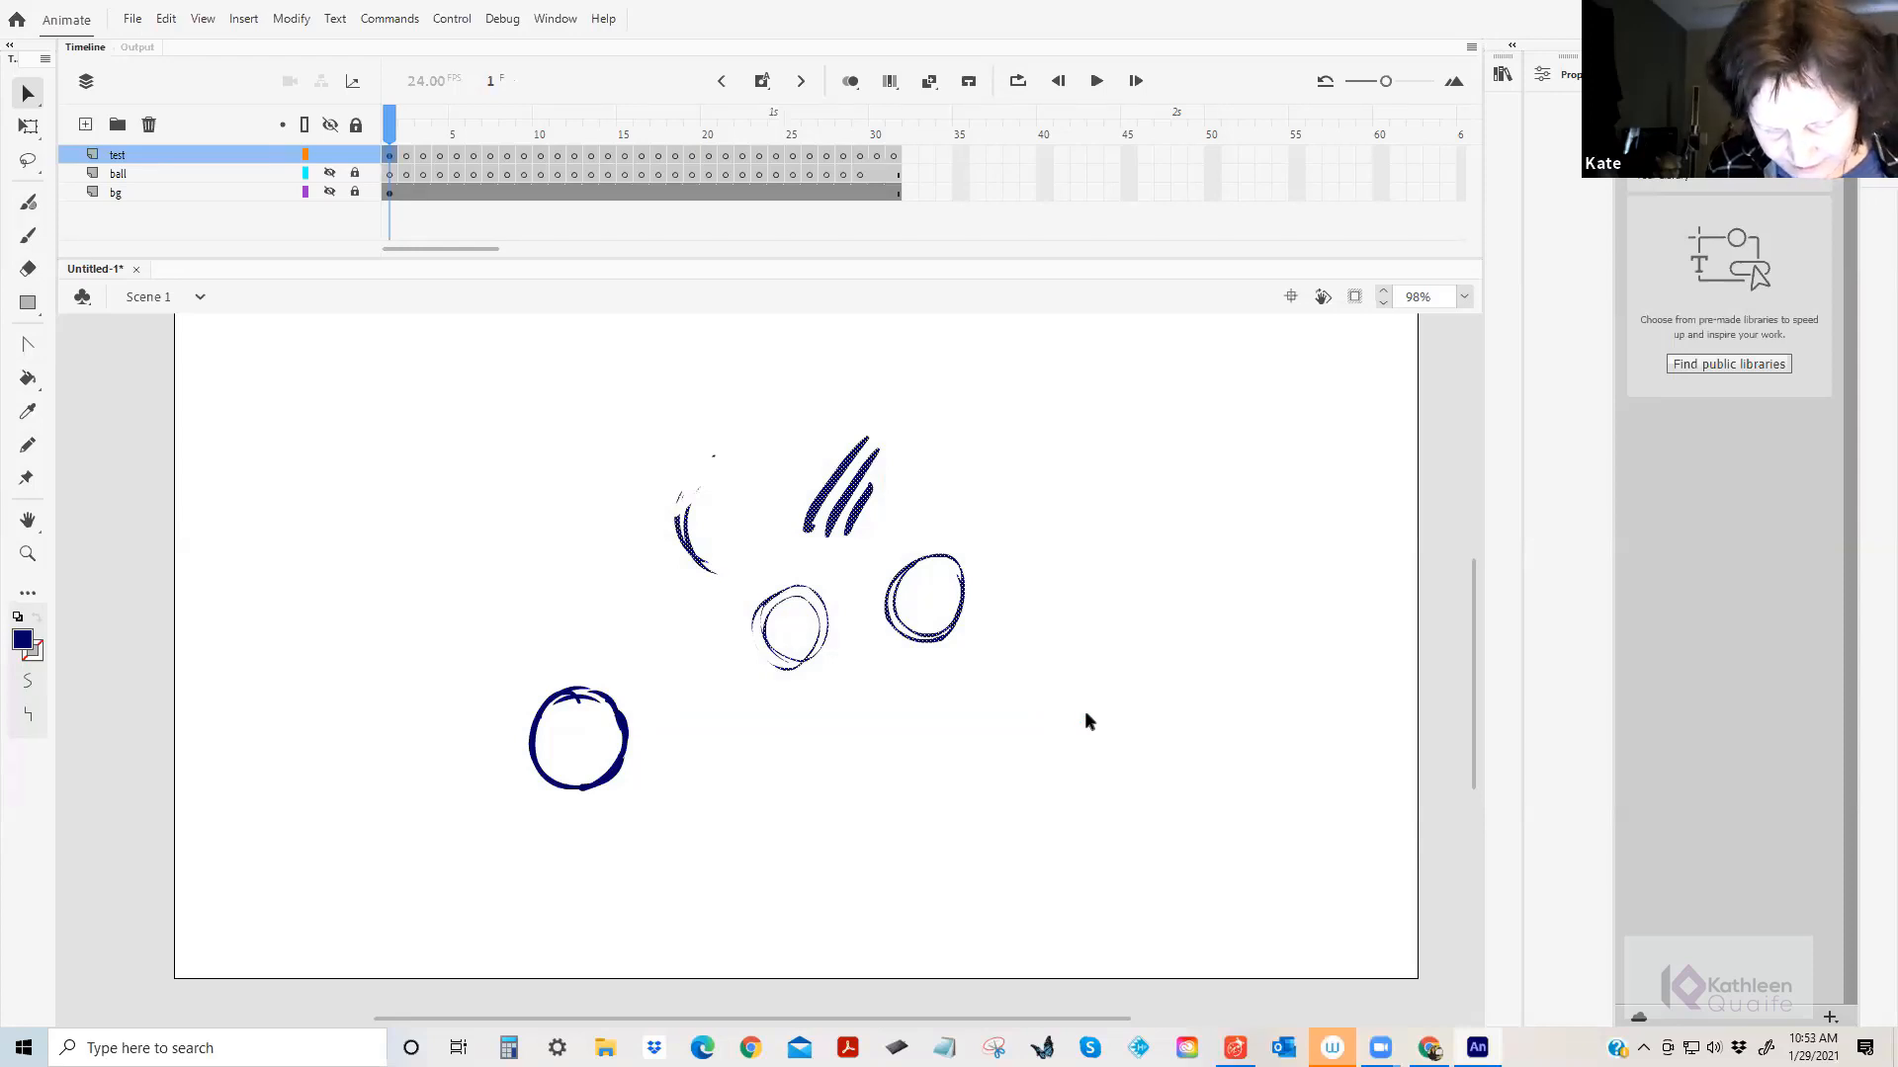
key("Delete")
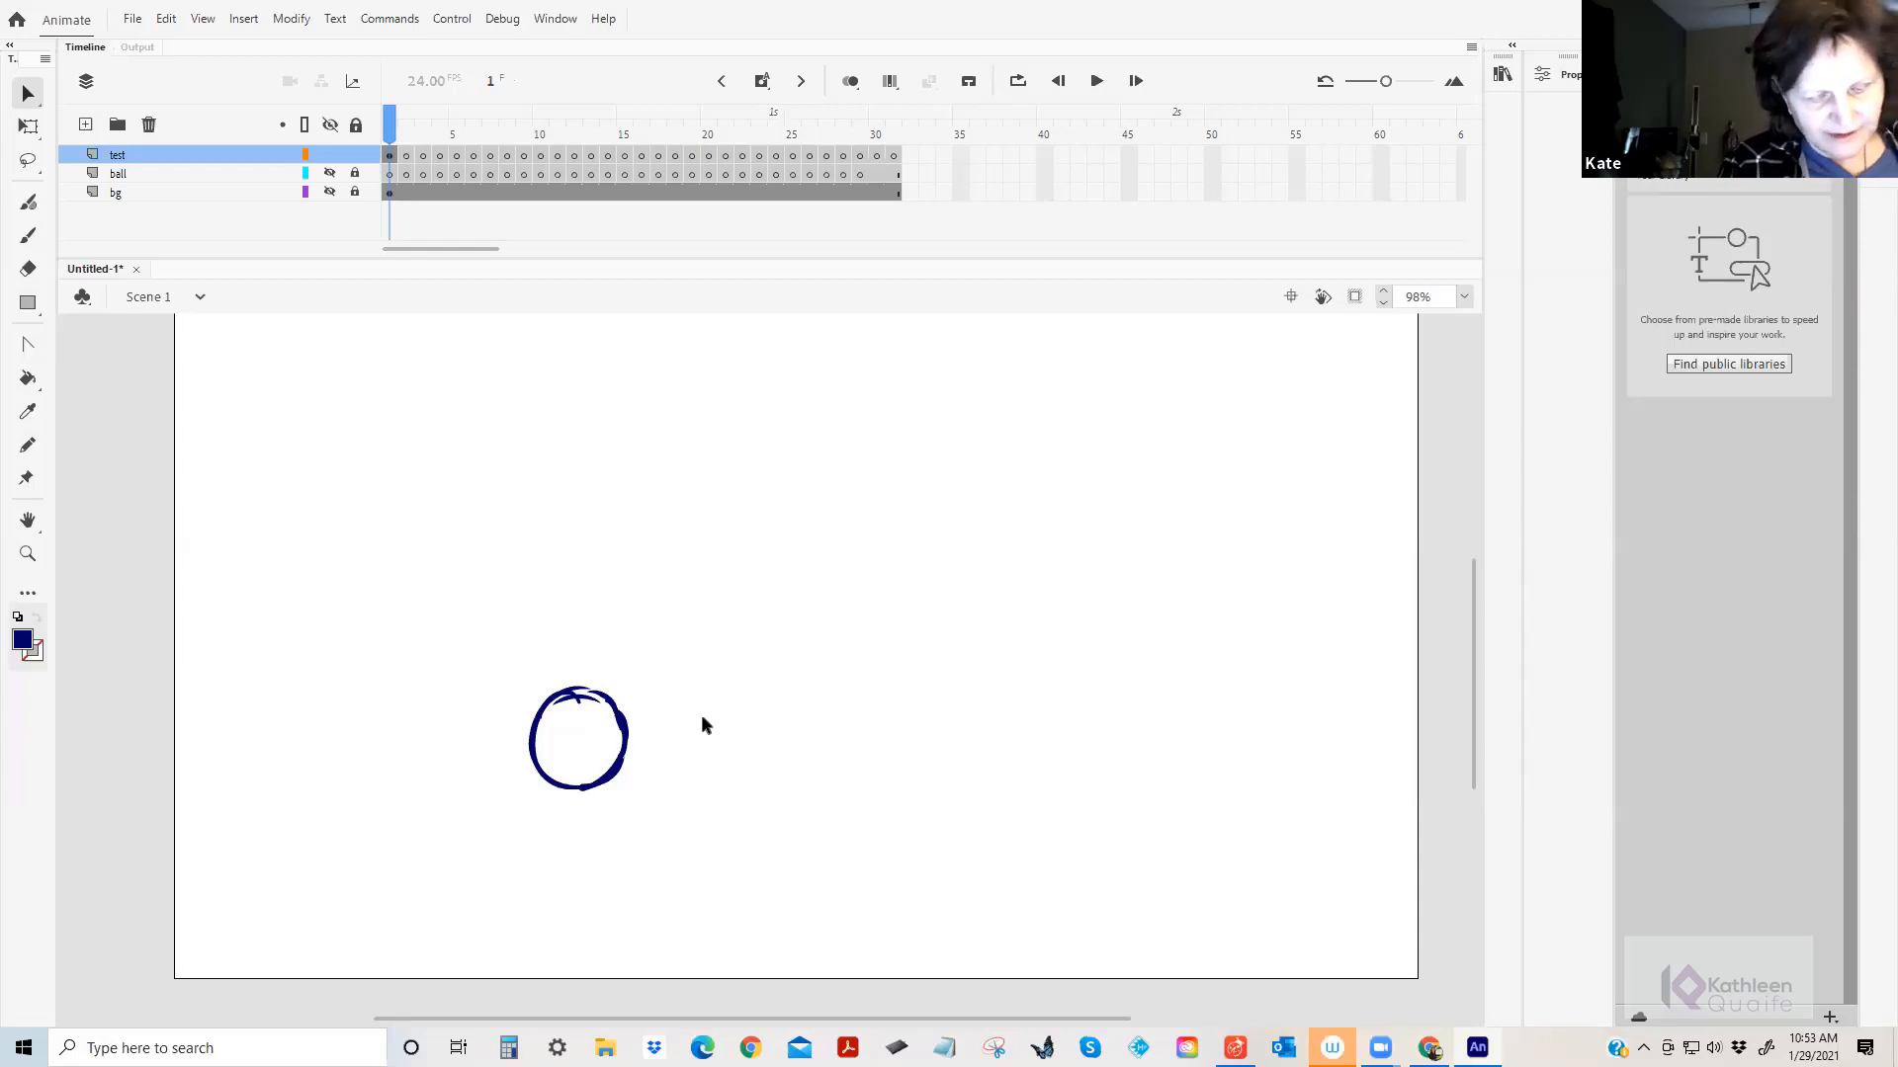
key("e")
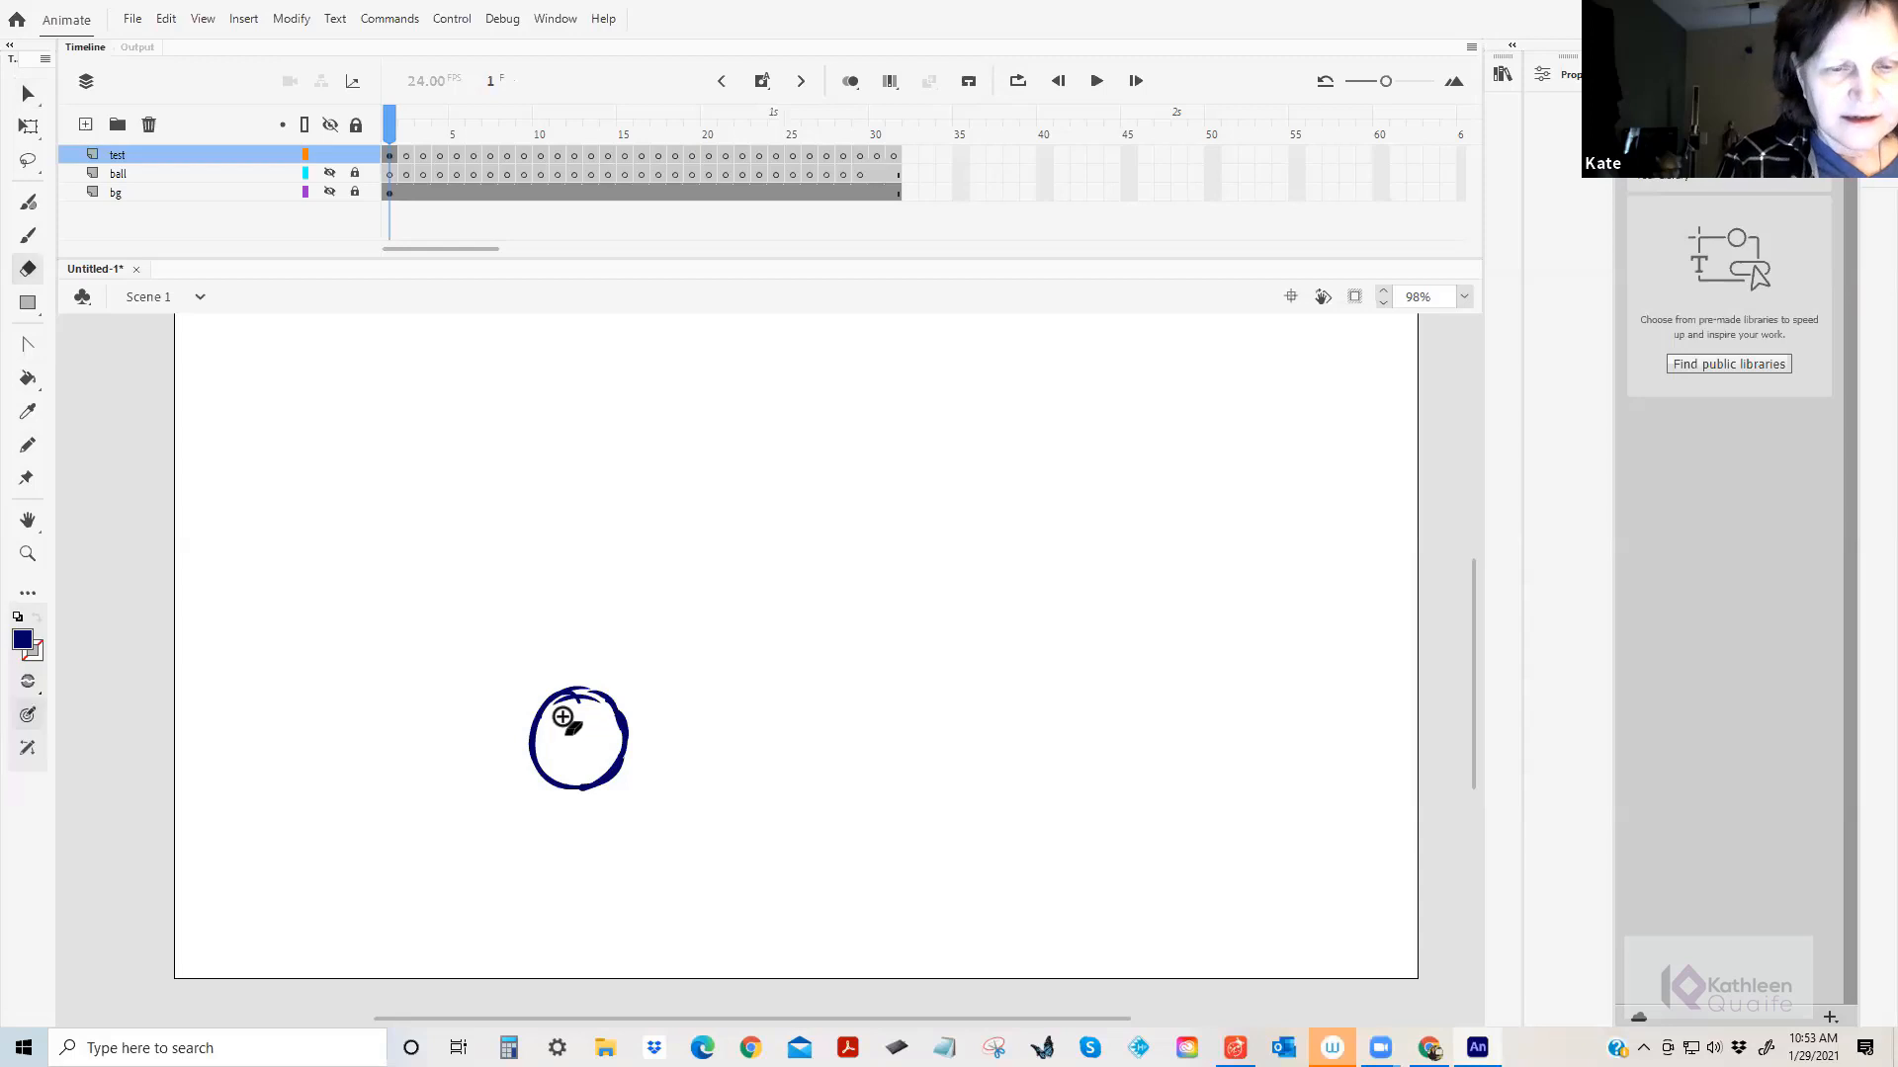
left_click_drag(577, 695, 583, 702)
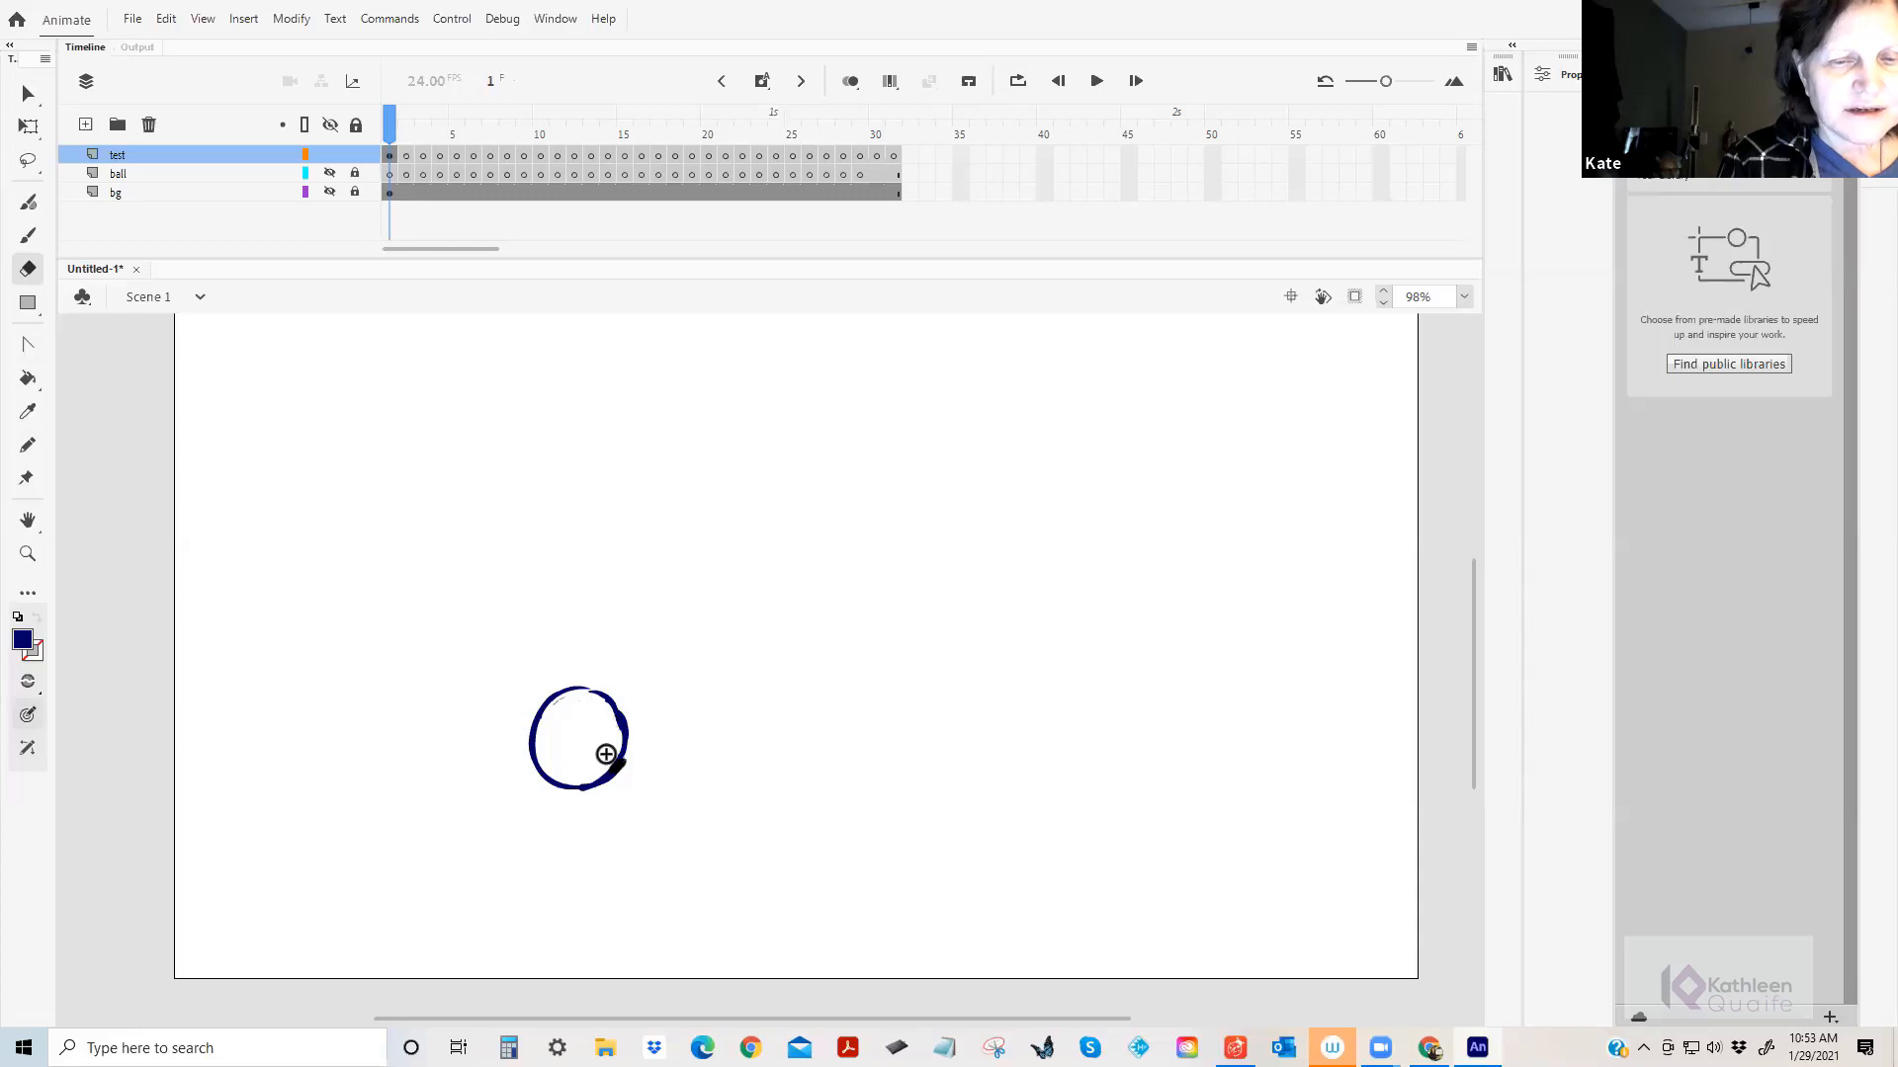
Brush a left-pointing and a right-pointing angle mark above the ball in frame 1 and undo each one.
left_click(406, 156)
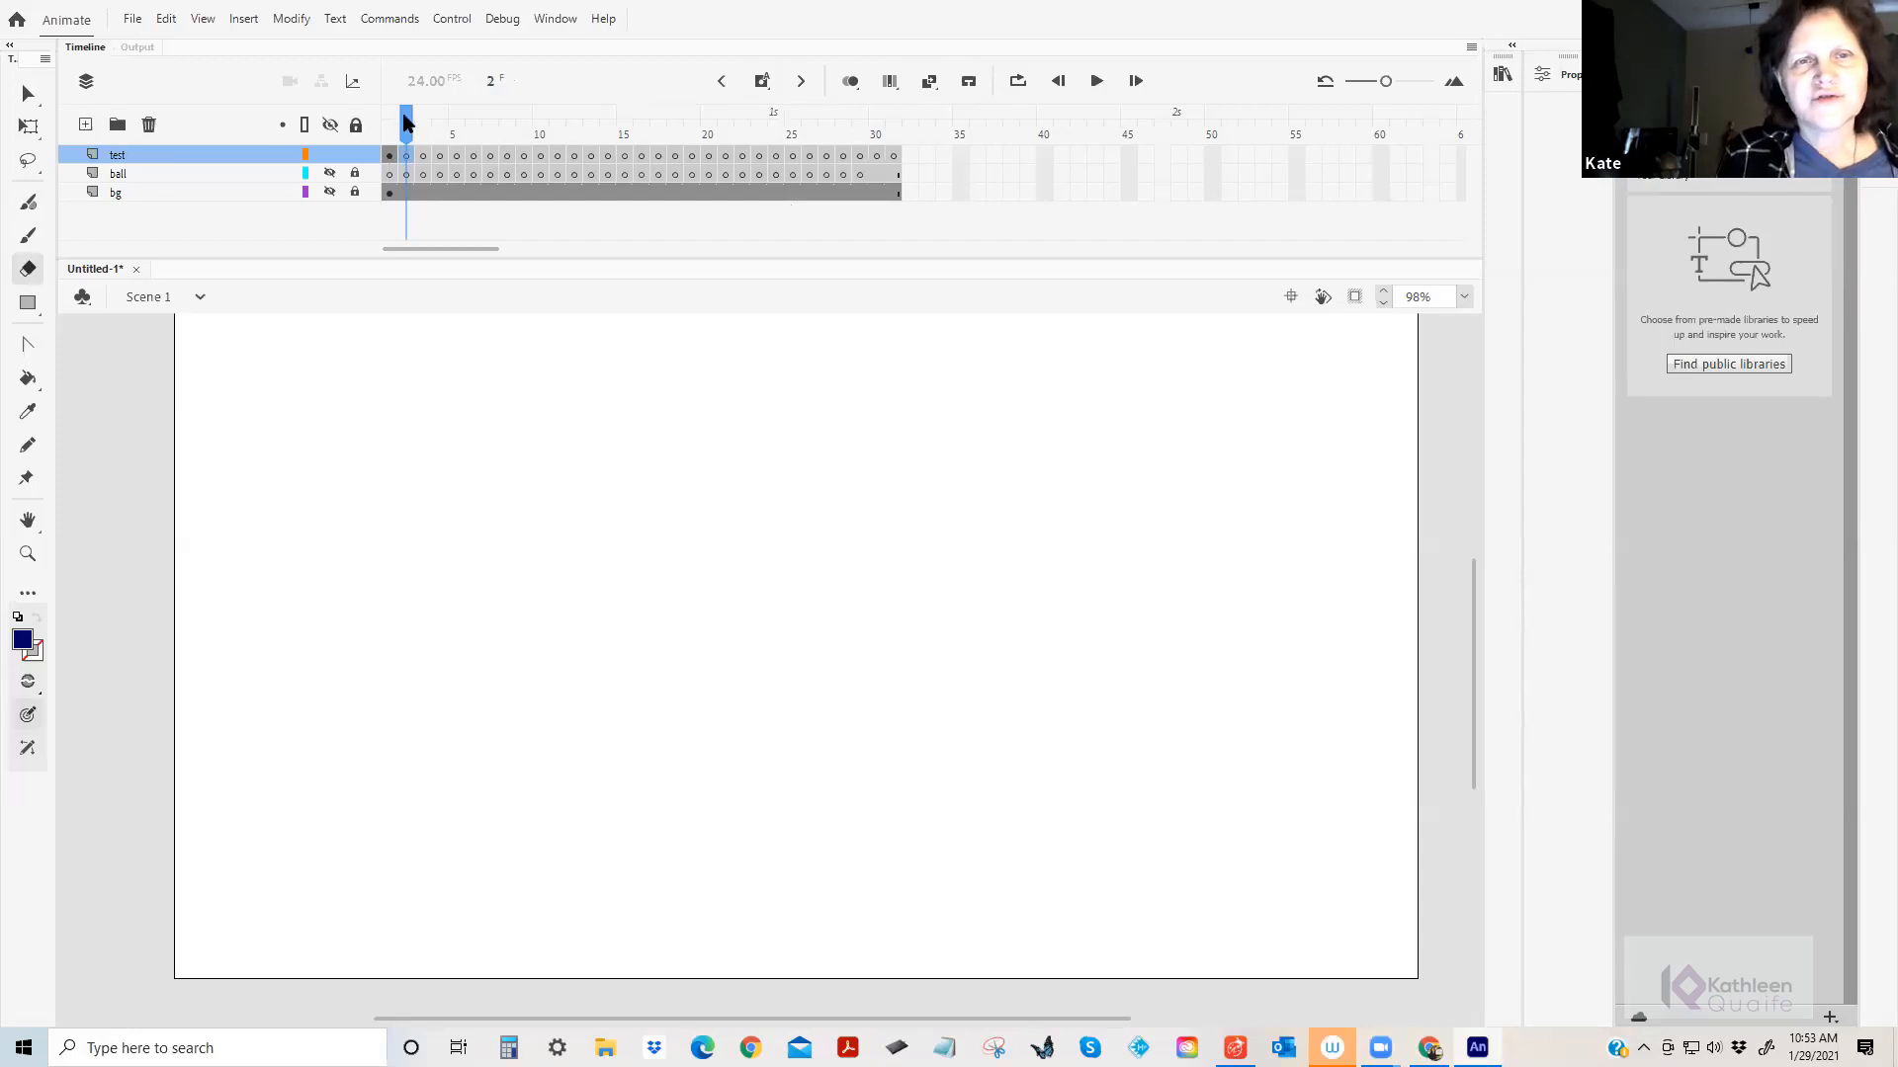
mouse_move(403, 114)
left_mouse_down()
mouse_move(387, 126)
mouse_move(405, 138)
mouse_move(377, 146)
mouse_move(406, 156)
mouse_move(416, 128)
mouse_move(369, 128)
mouse_move(373, 149)
mouse_move(395, 152)
mouse_move(394, 131)
left_mouse_up()
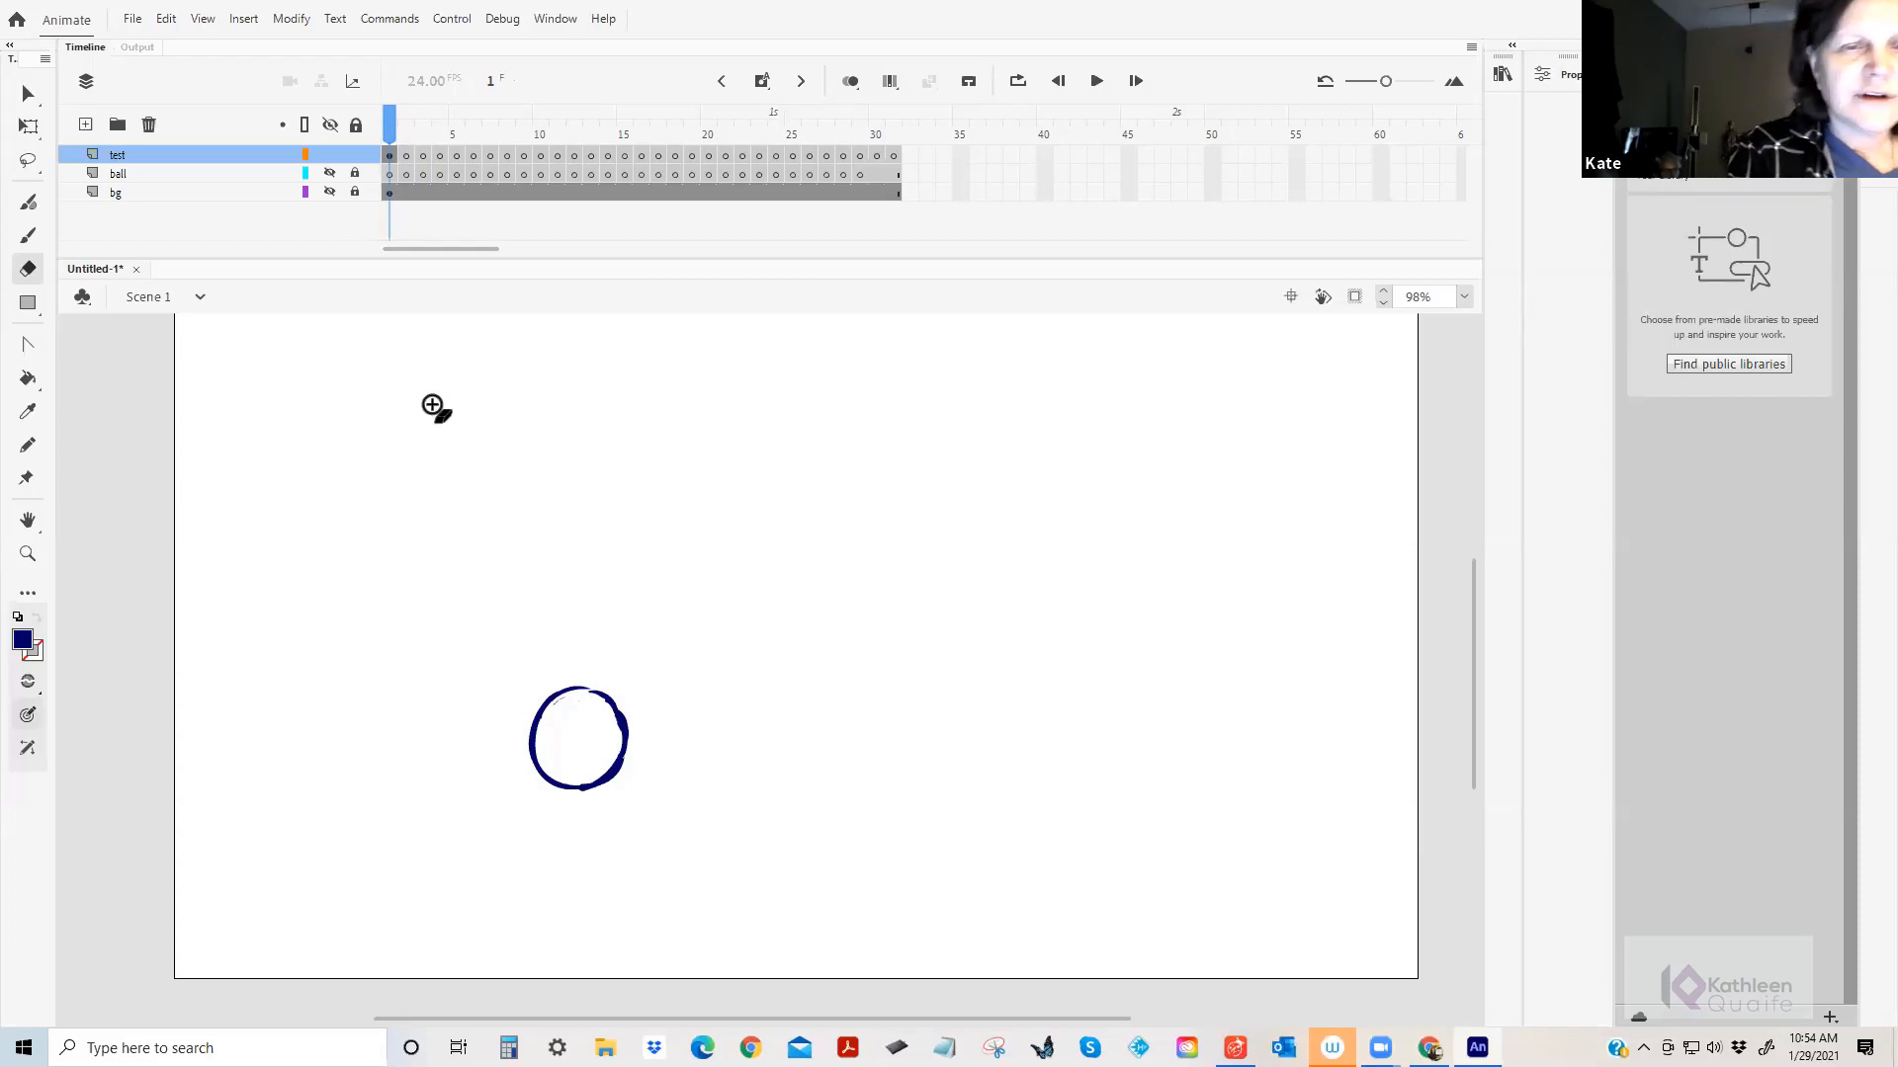
left_click(31, 238)
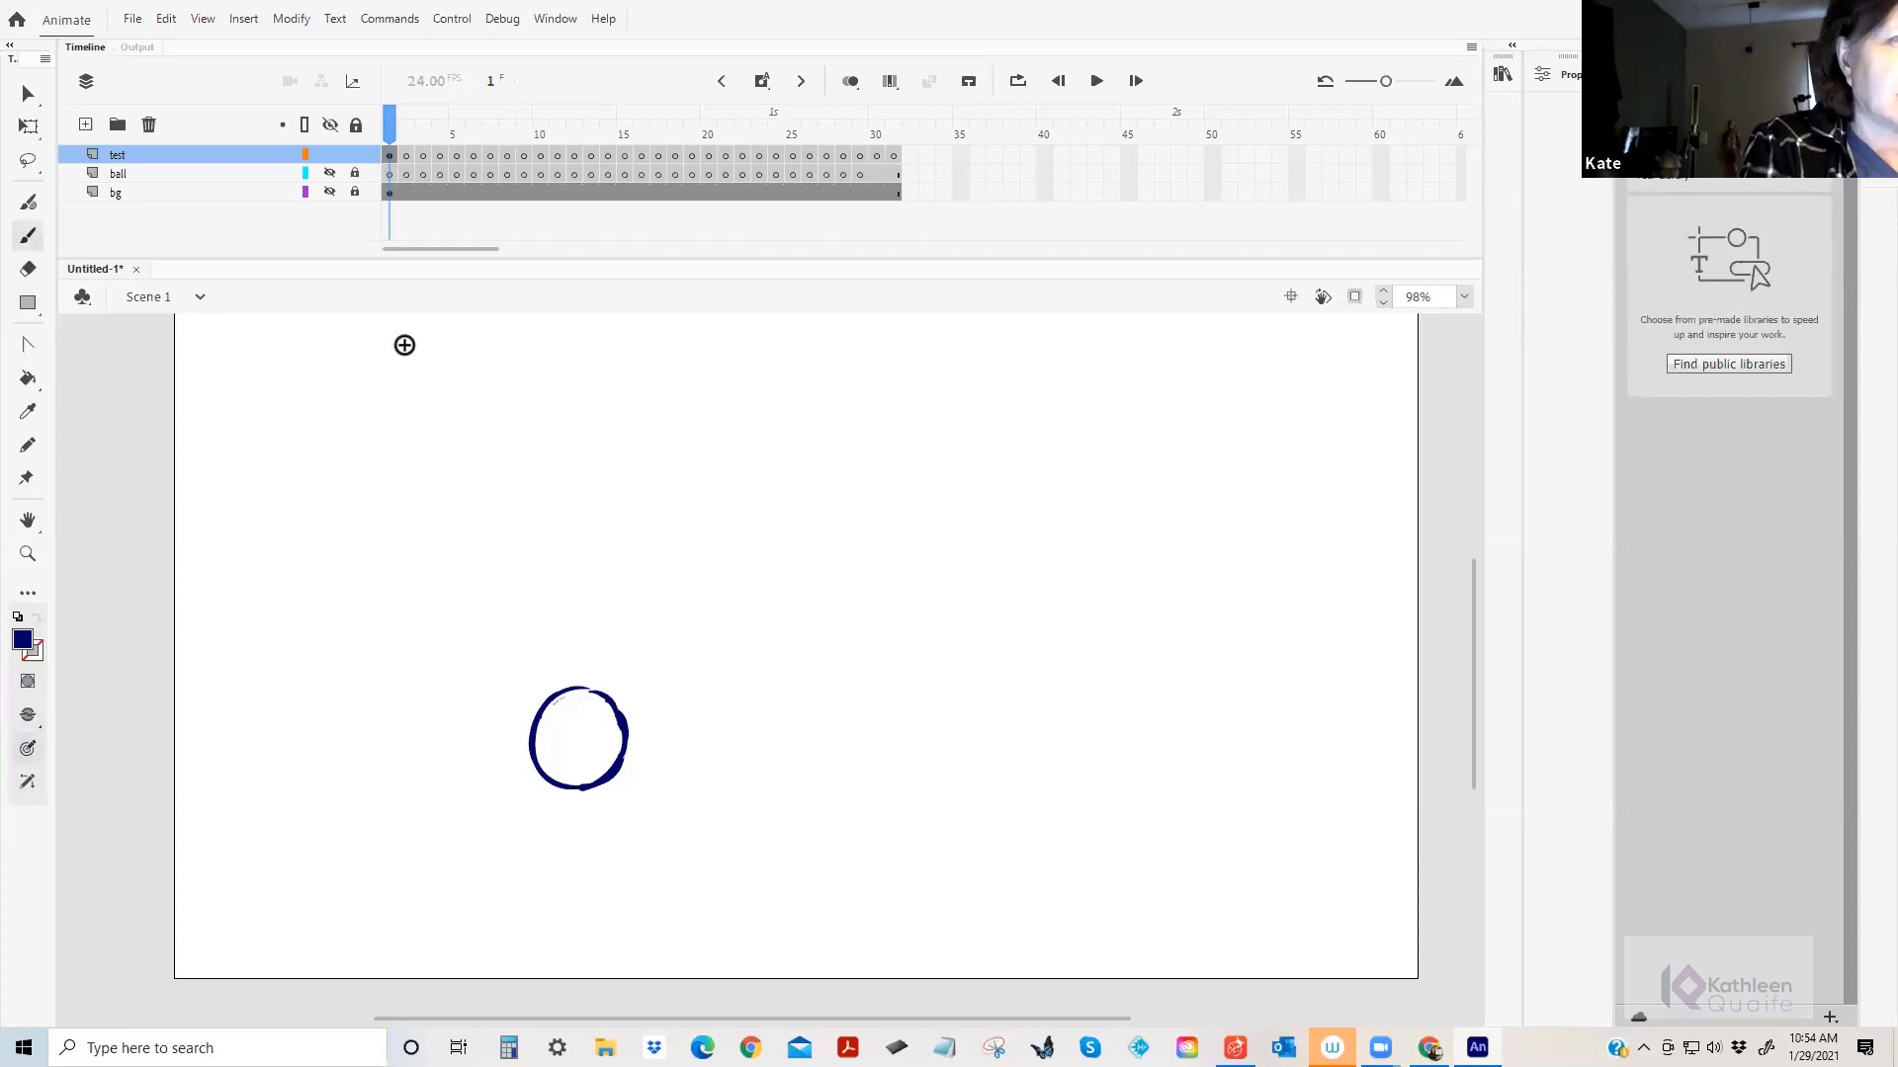
mouse_move(463, 365)
left_mouse_down()
mouse_move(384, 440)
mouse_move(456, 472)
left_mouse_up()
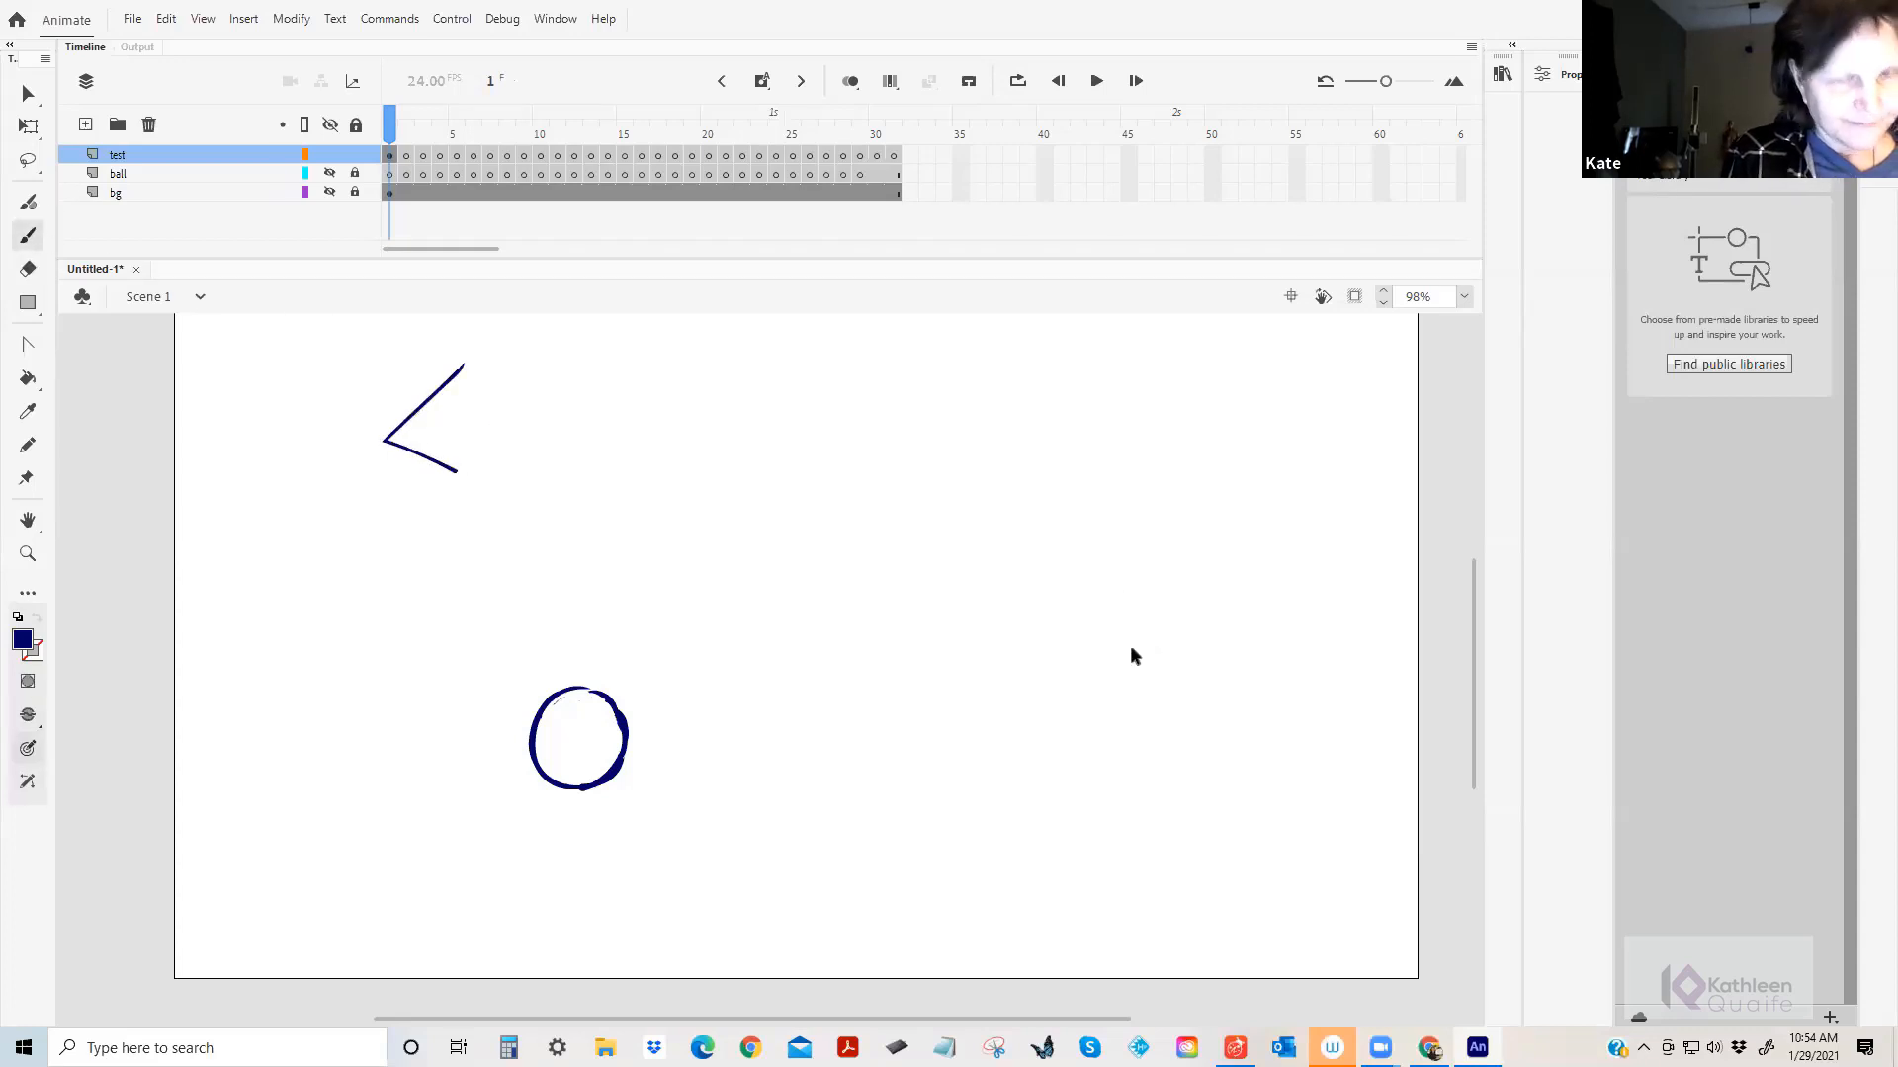
key("ctrl+z")
mouse_move(825, 359)
left_mouse_down()
mouse_move(905, 420)
mouse_move(833, 475)
left_mouse_up()
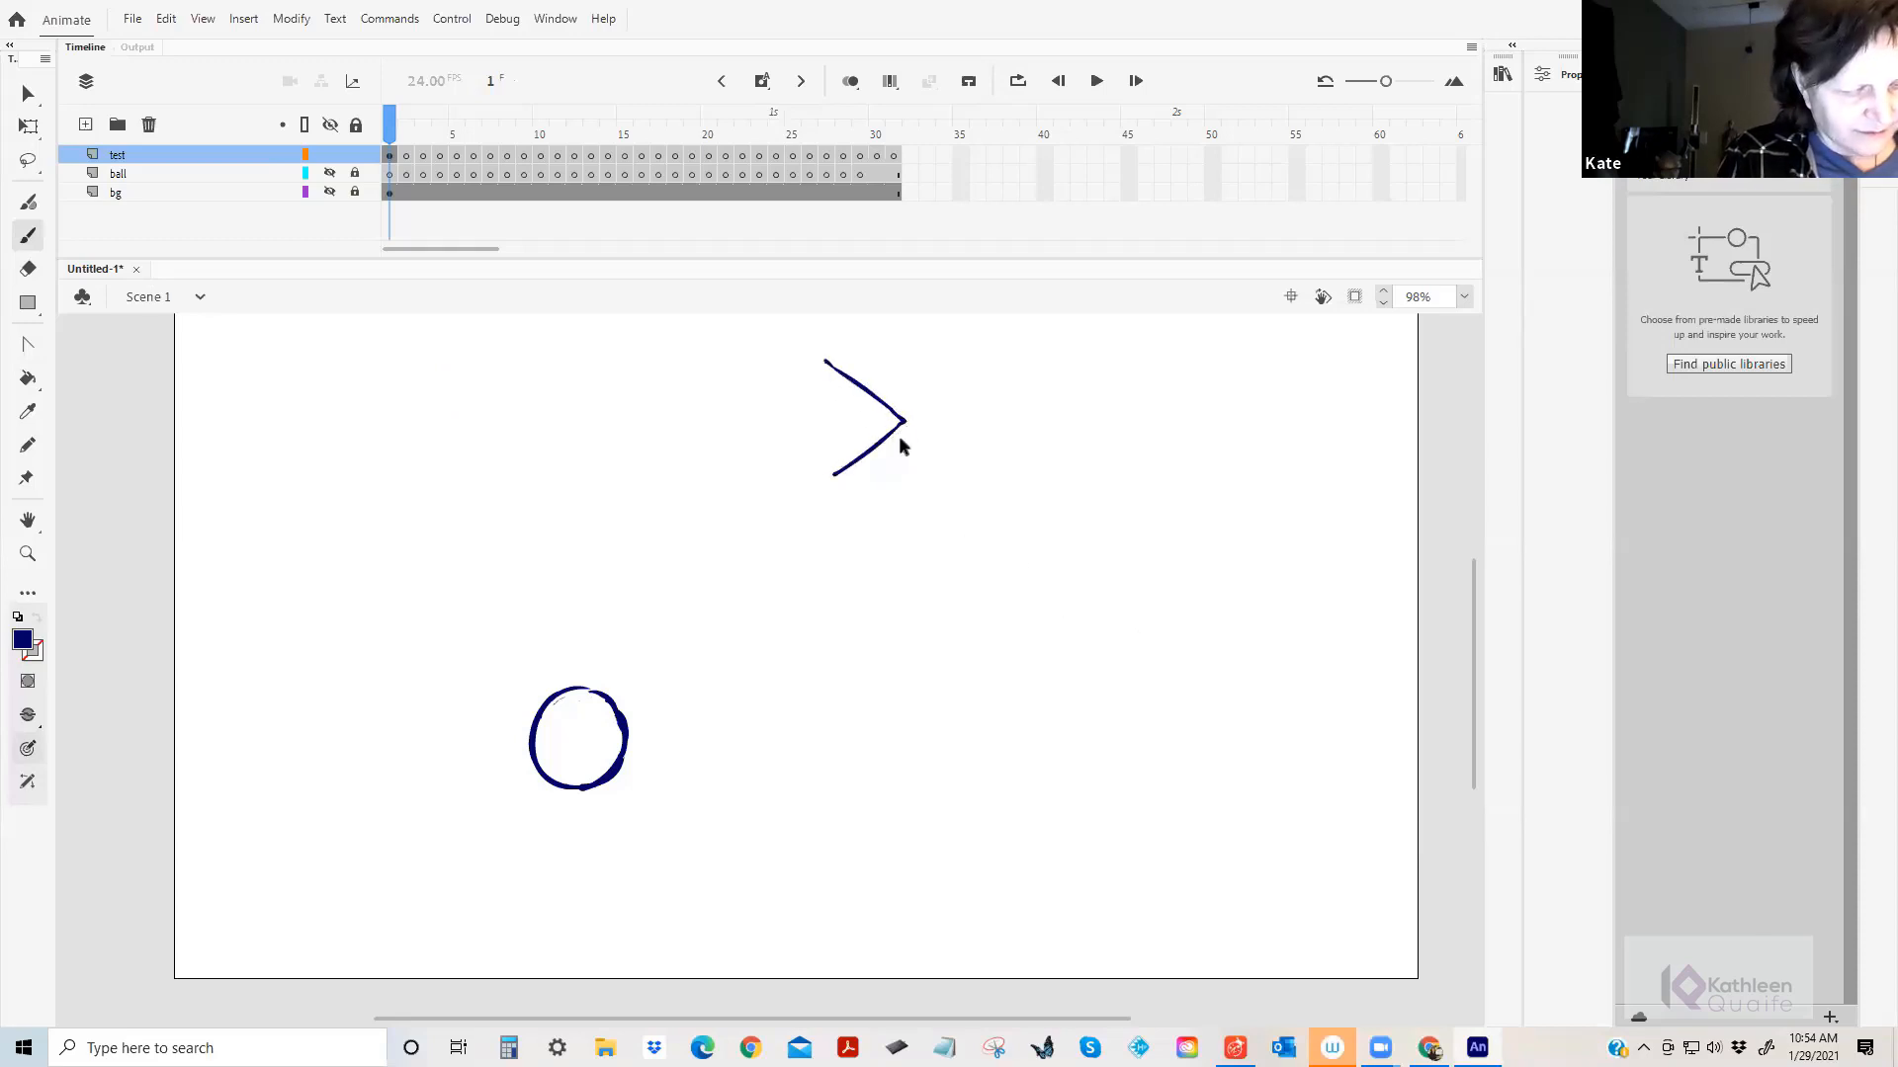
key("ctrl+z")
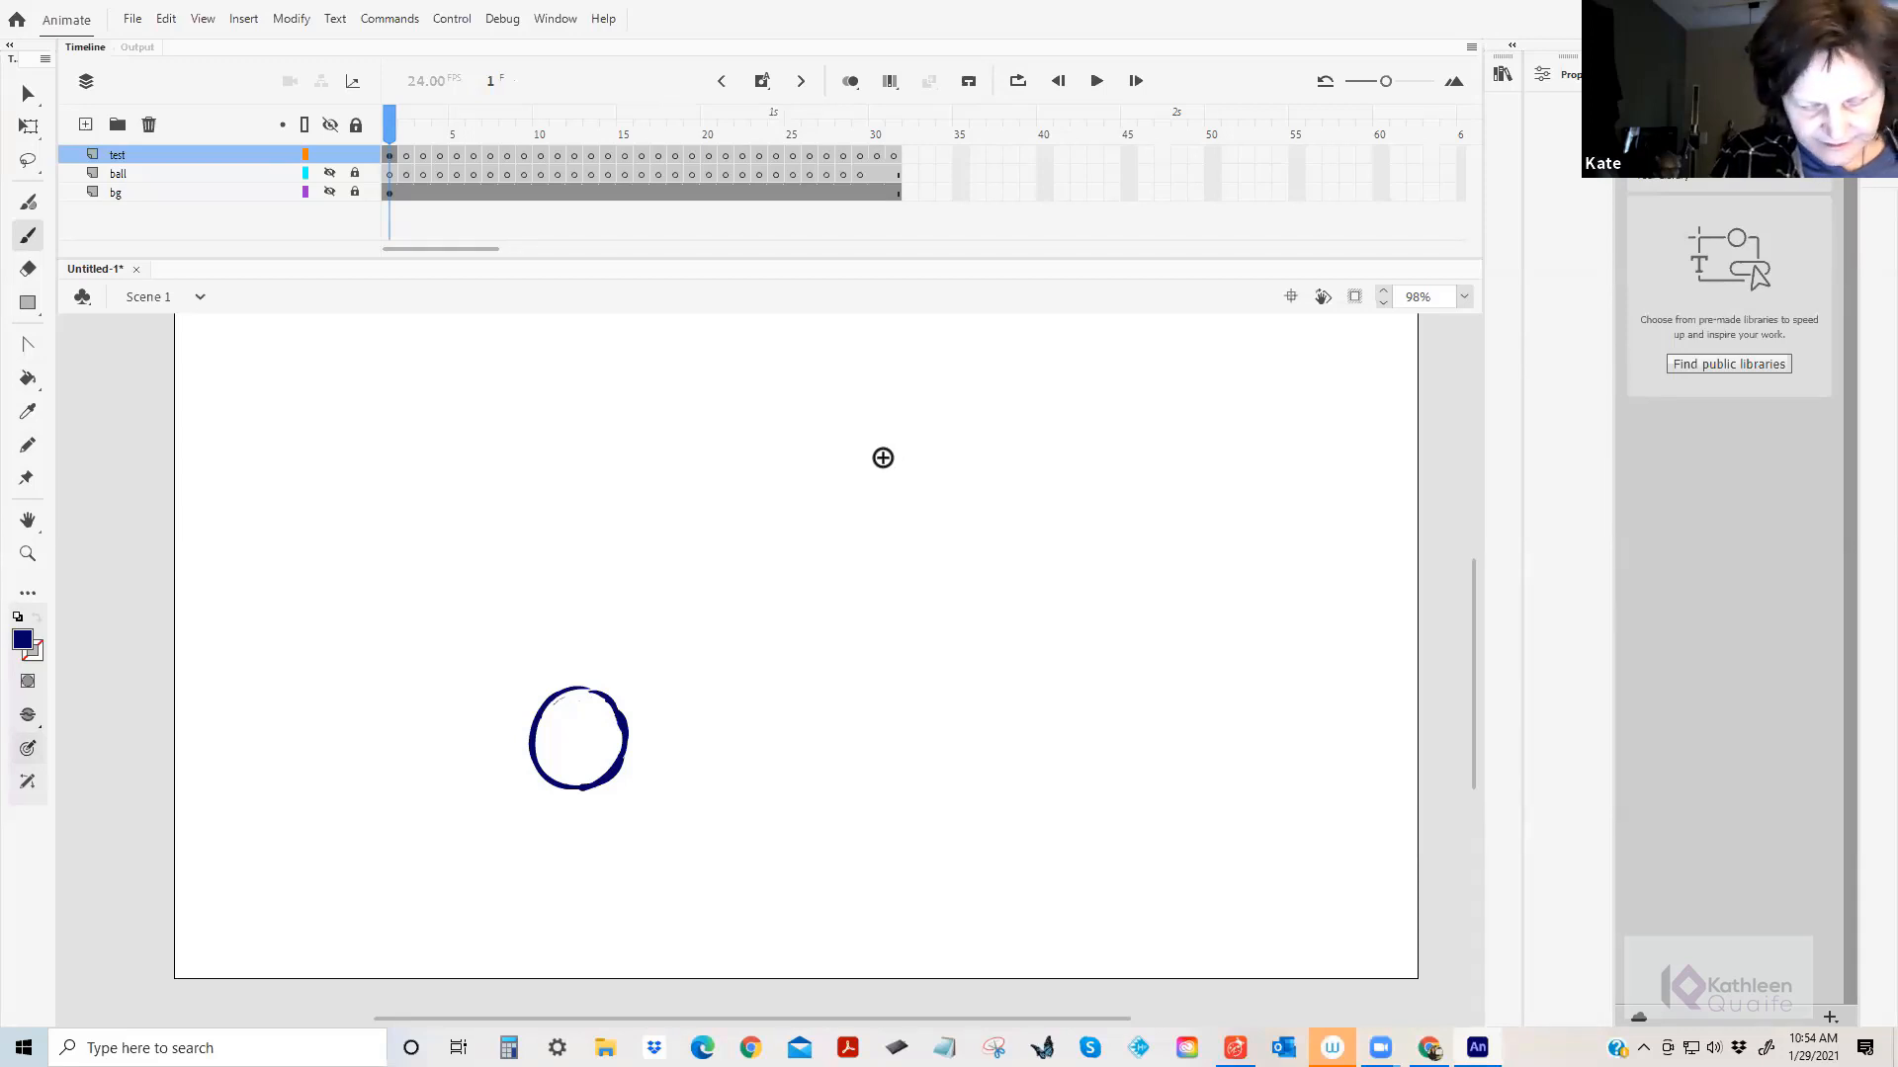
Turn on onion skinning at frame 2 and shorten its range to end at the current frame.
key(".")
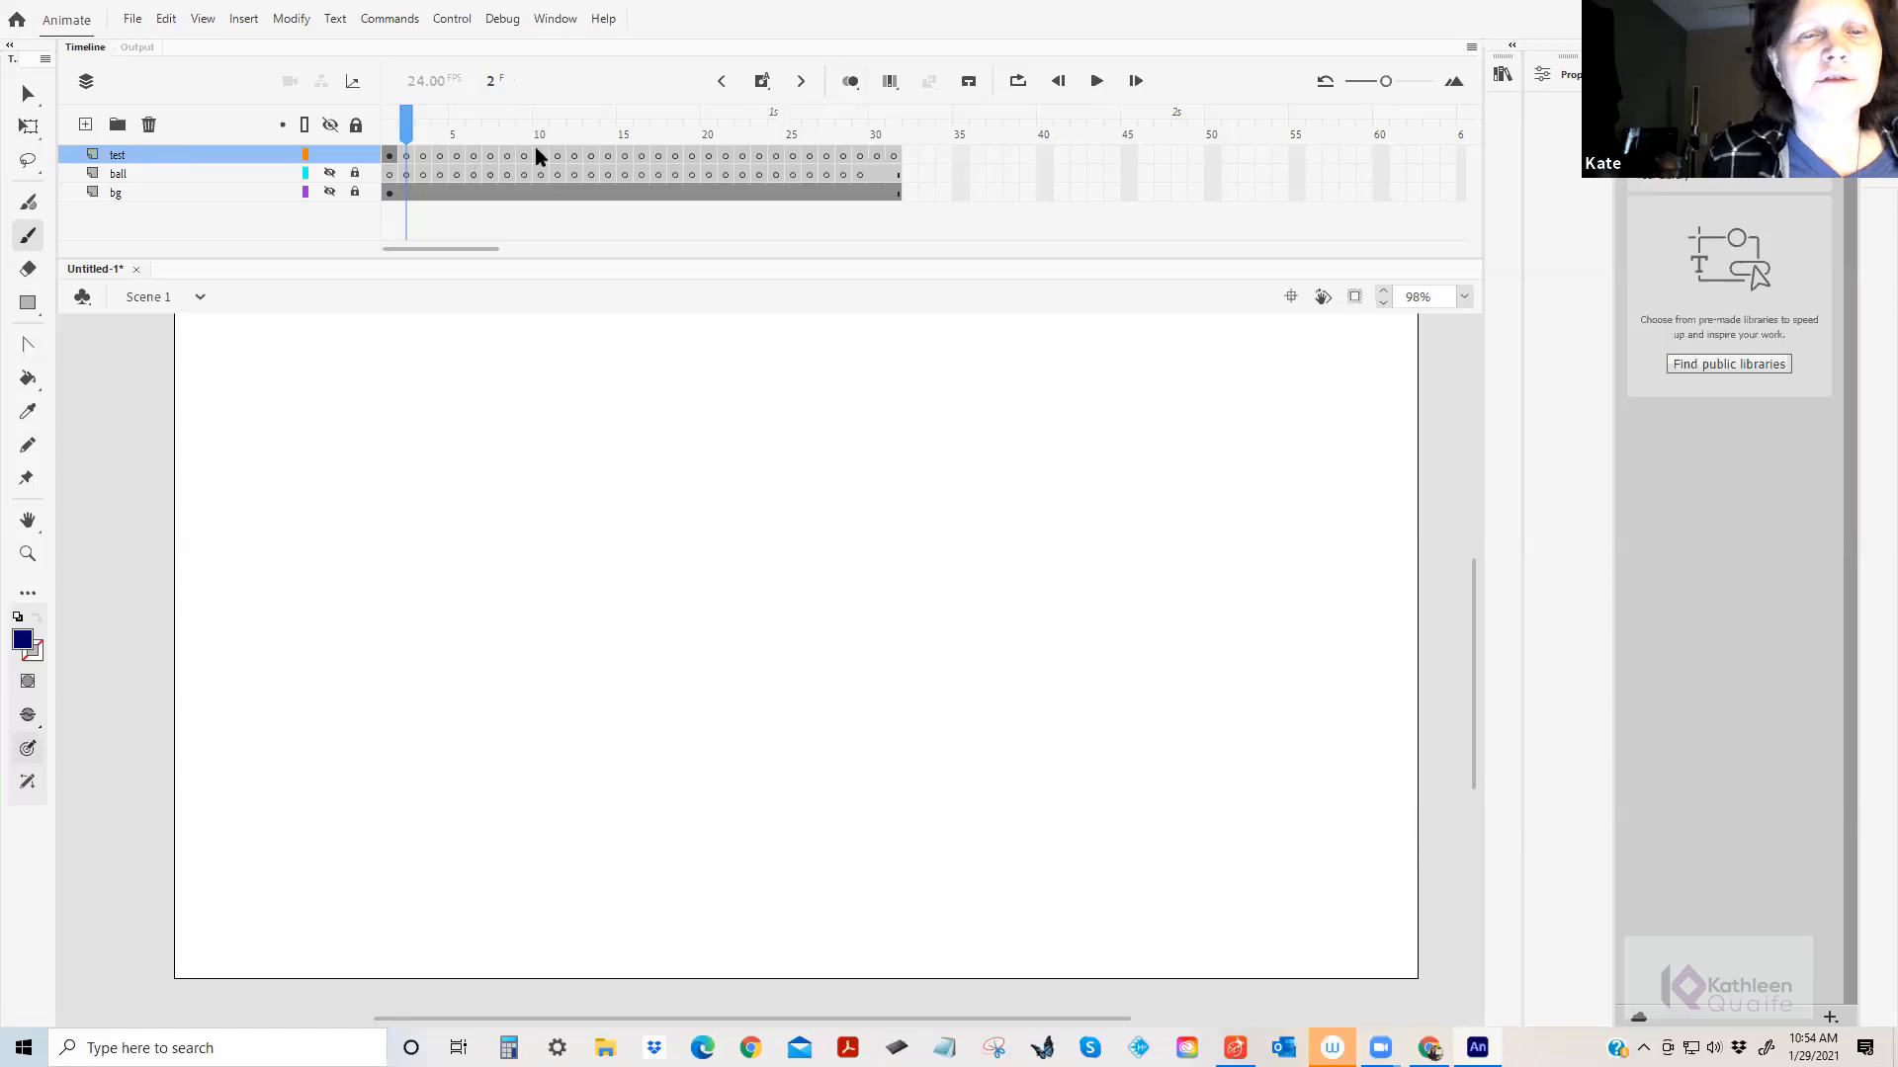
left_click(850, 83)
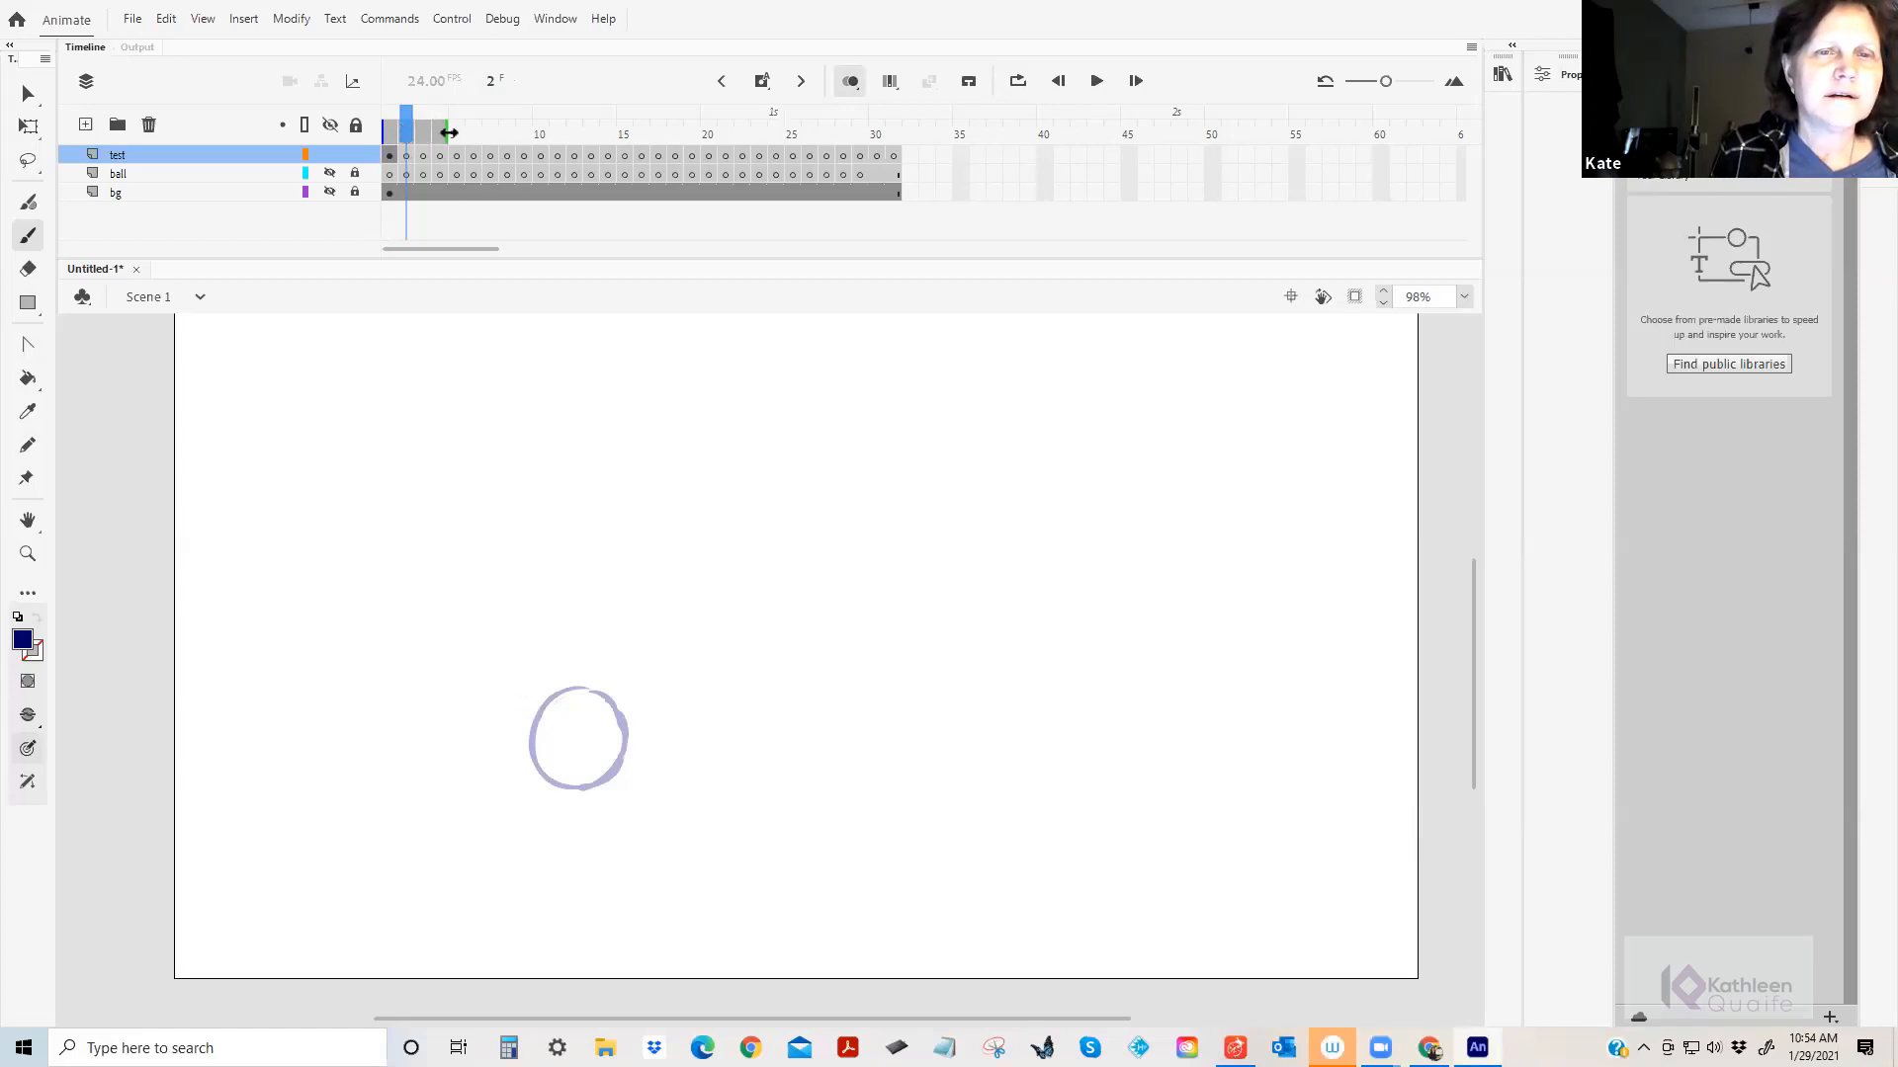
mouse_move(439, 130)
left_mouse_down()
mouse_move(629, 157)
mouse_move(478, 157)
mouse_move(914, 178)
mouse_move(406, 156)
left_mouse_up()
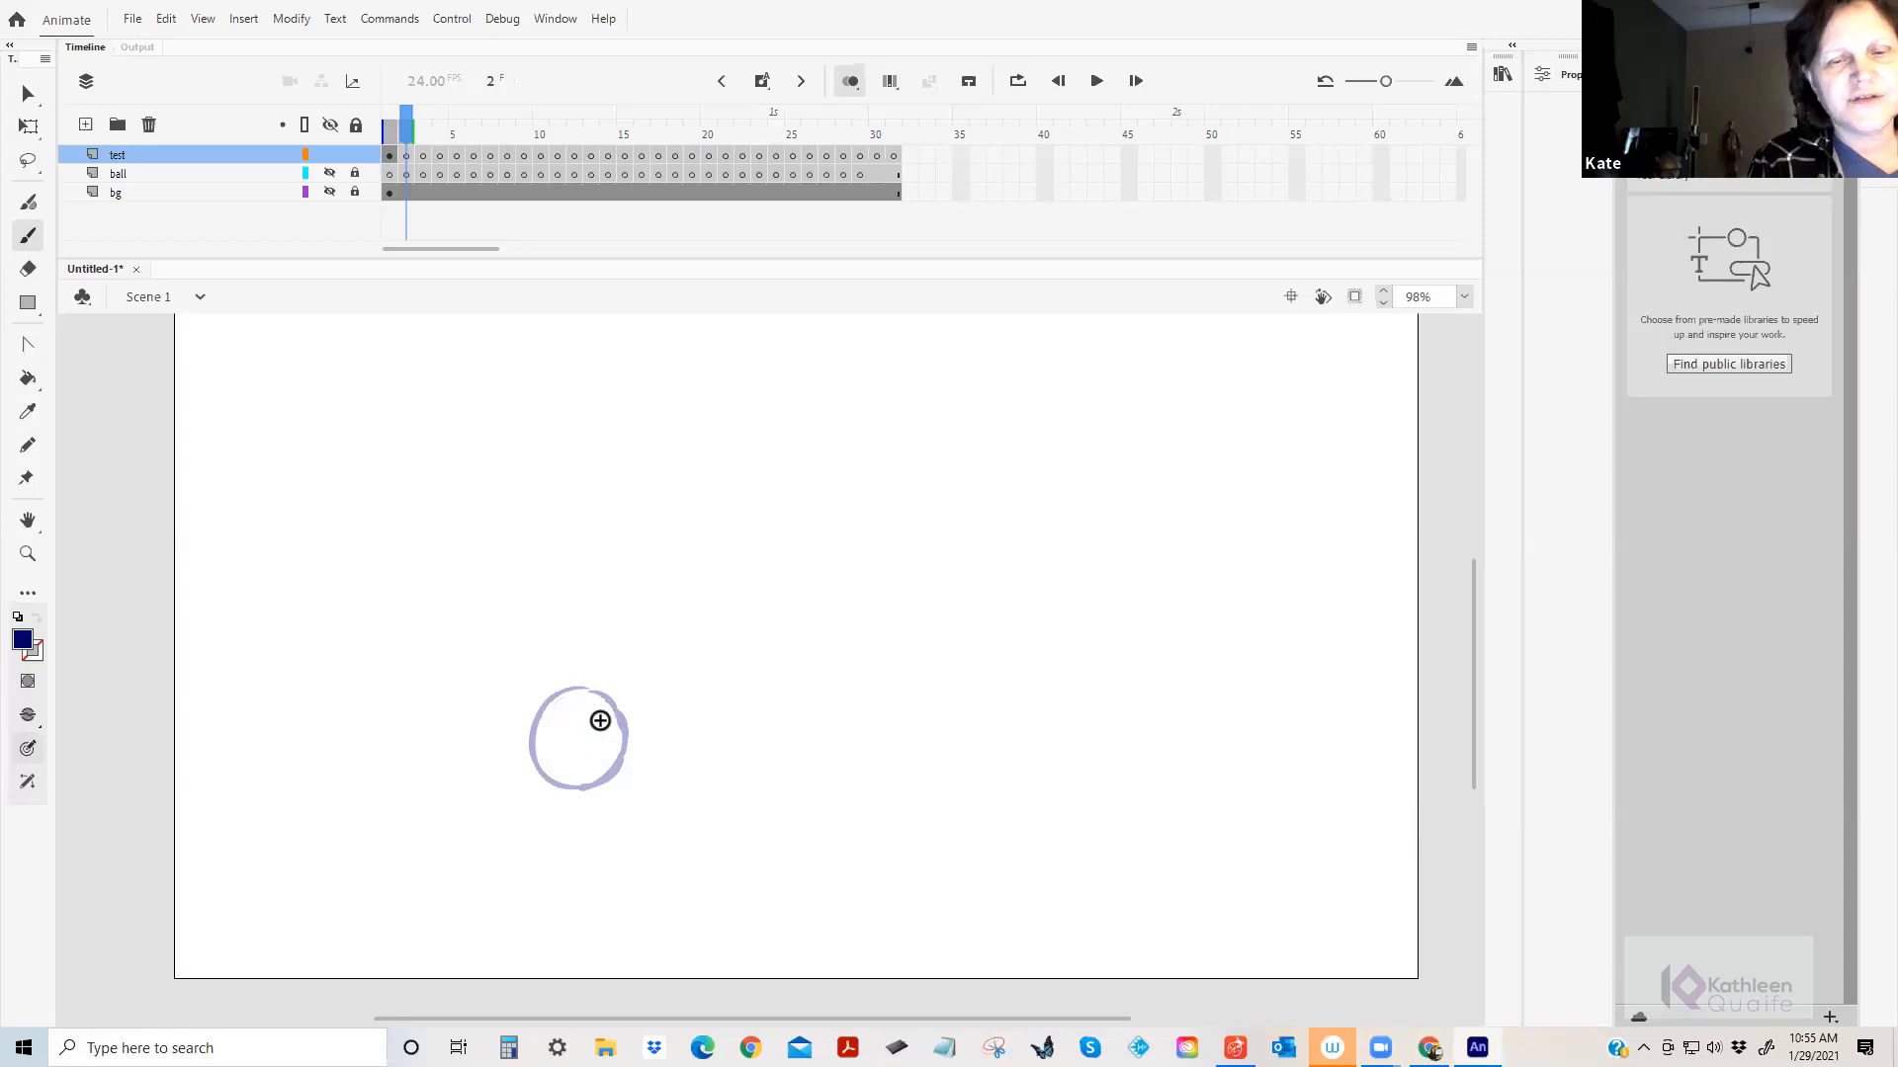
Brush a wide, squashed ball outline over the ghosted ball in frame 2 and erase its excess inner lines.
mouse_move(537, 738)
left_mouse_down()
mouse_move(551, 711)
mouse_move(524, 745)
mouse_move(602, 786)
mouse_move(579, 722)
mouse_move(614, 720)
mouse_move(639, 757)
left_mouse_up()
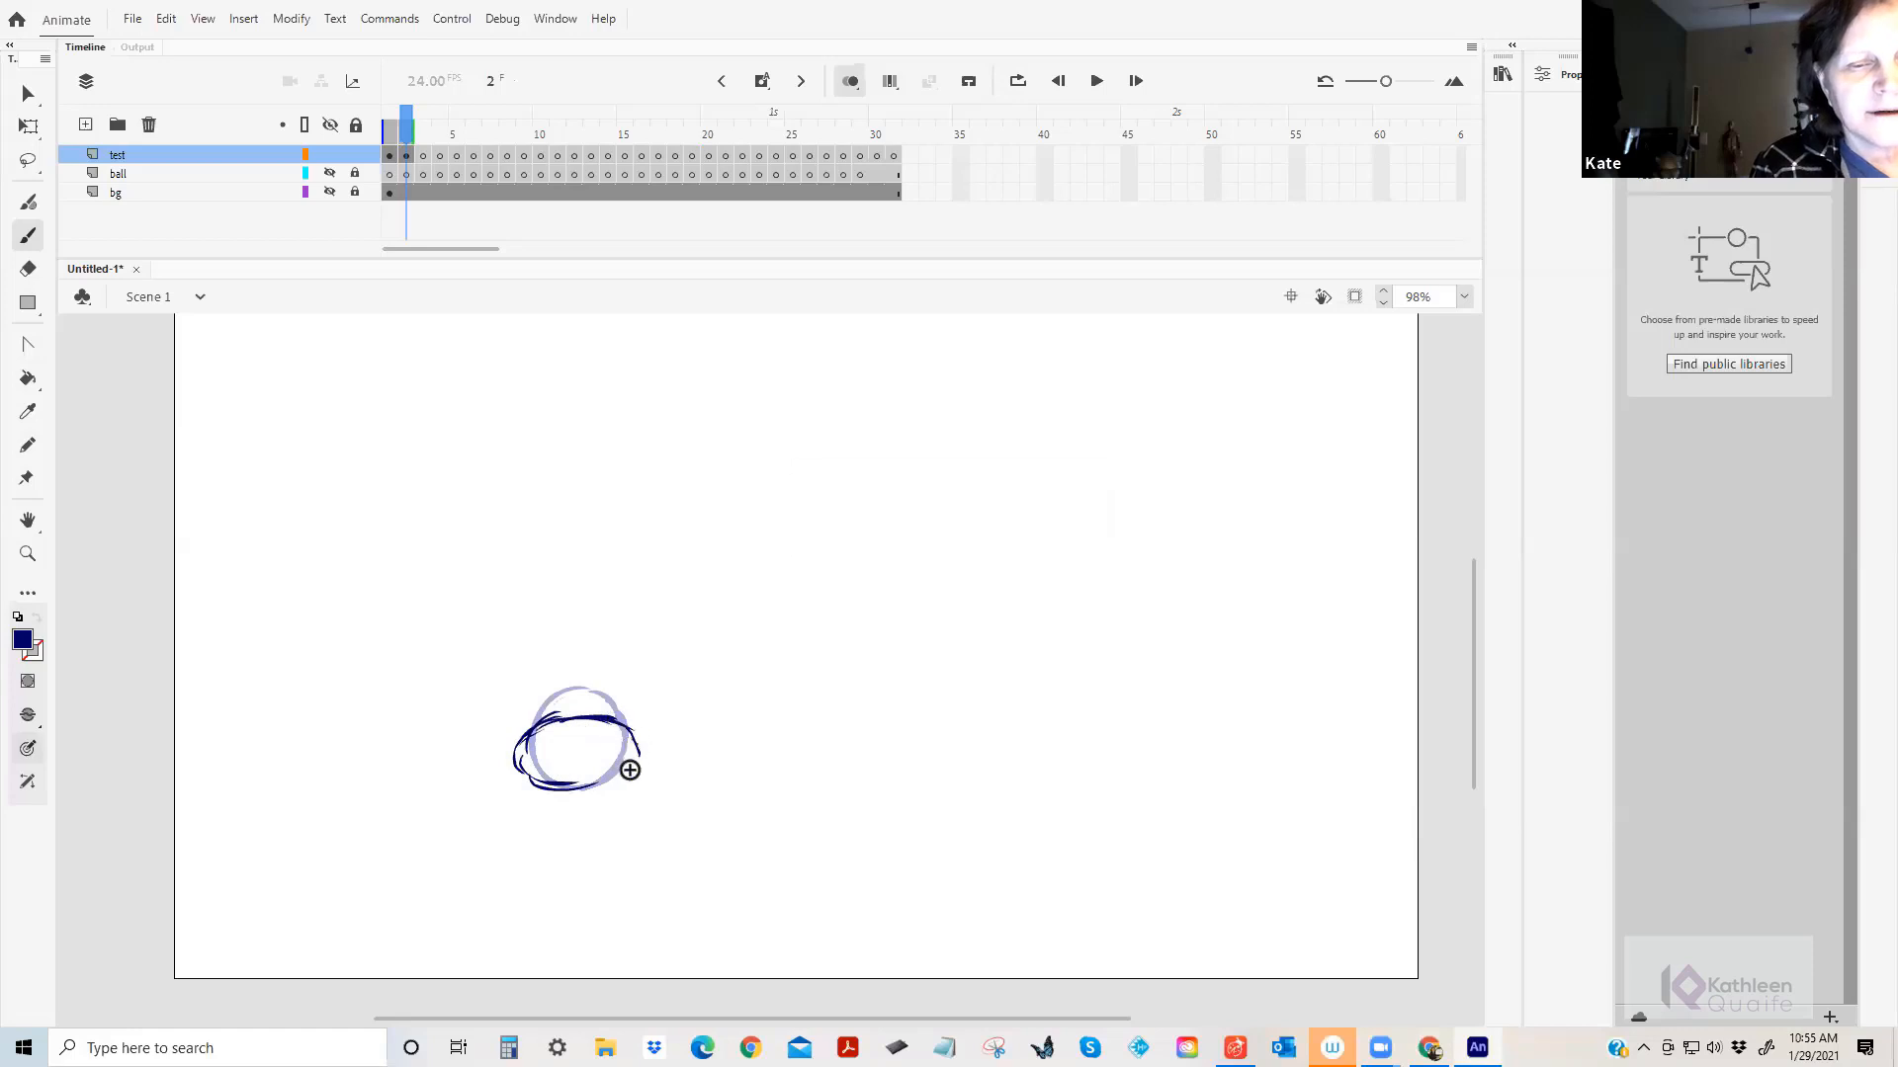
left_click_drag(612, 729, 512, 763)
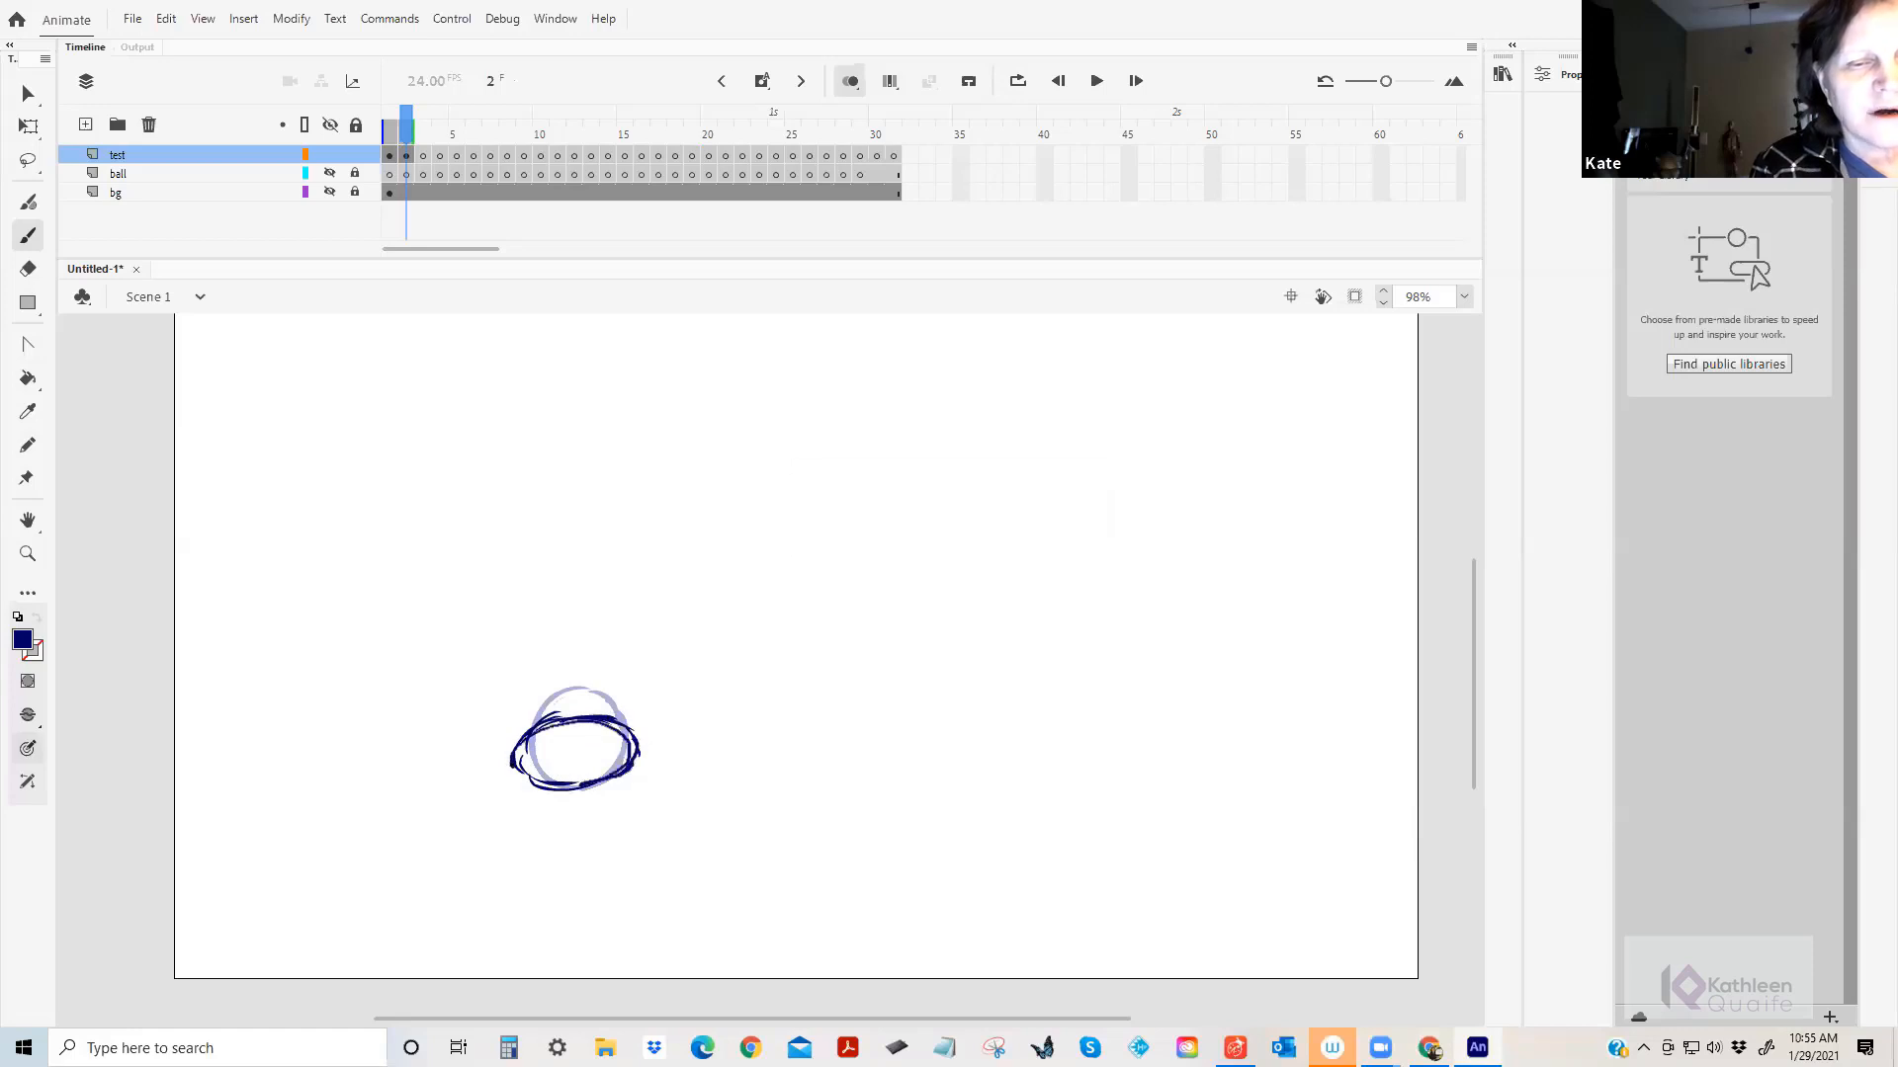
left_click_drag(628, 732, 607, 781)
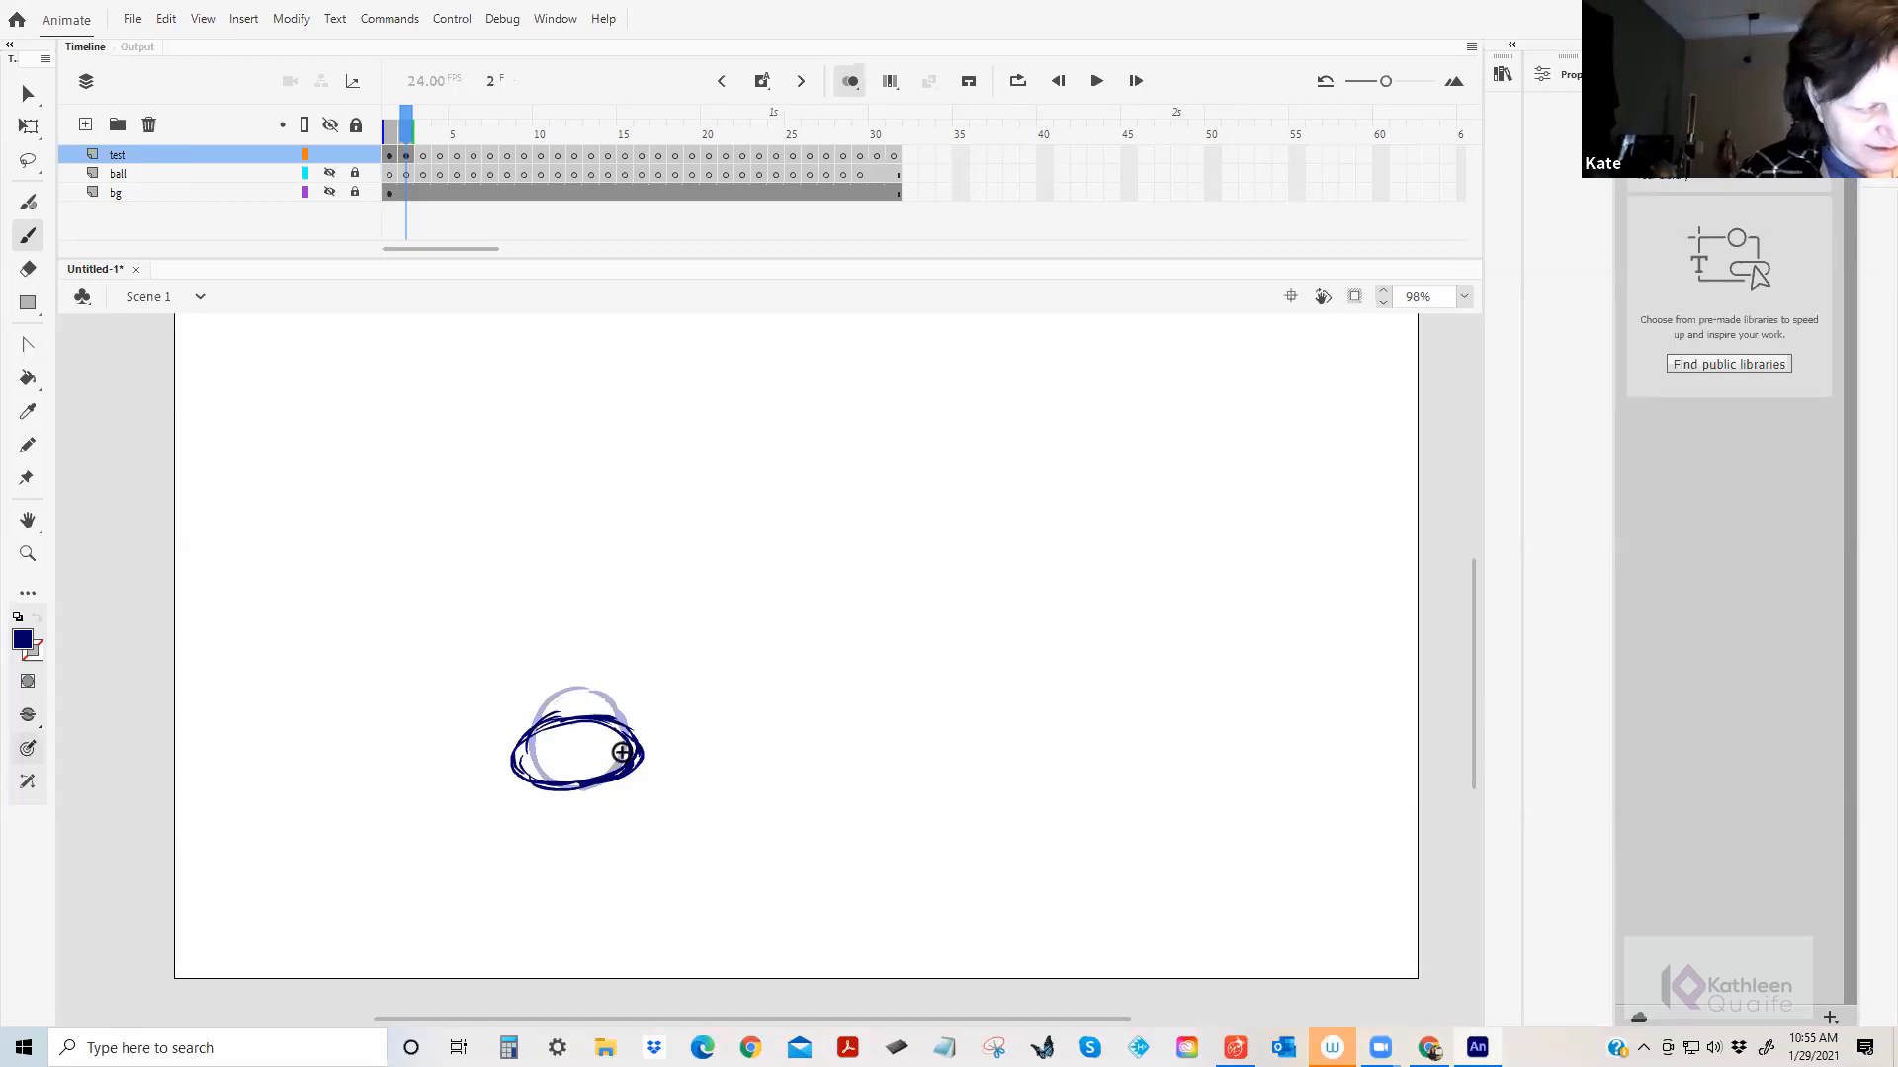
key("e")
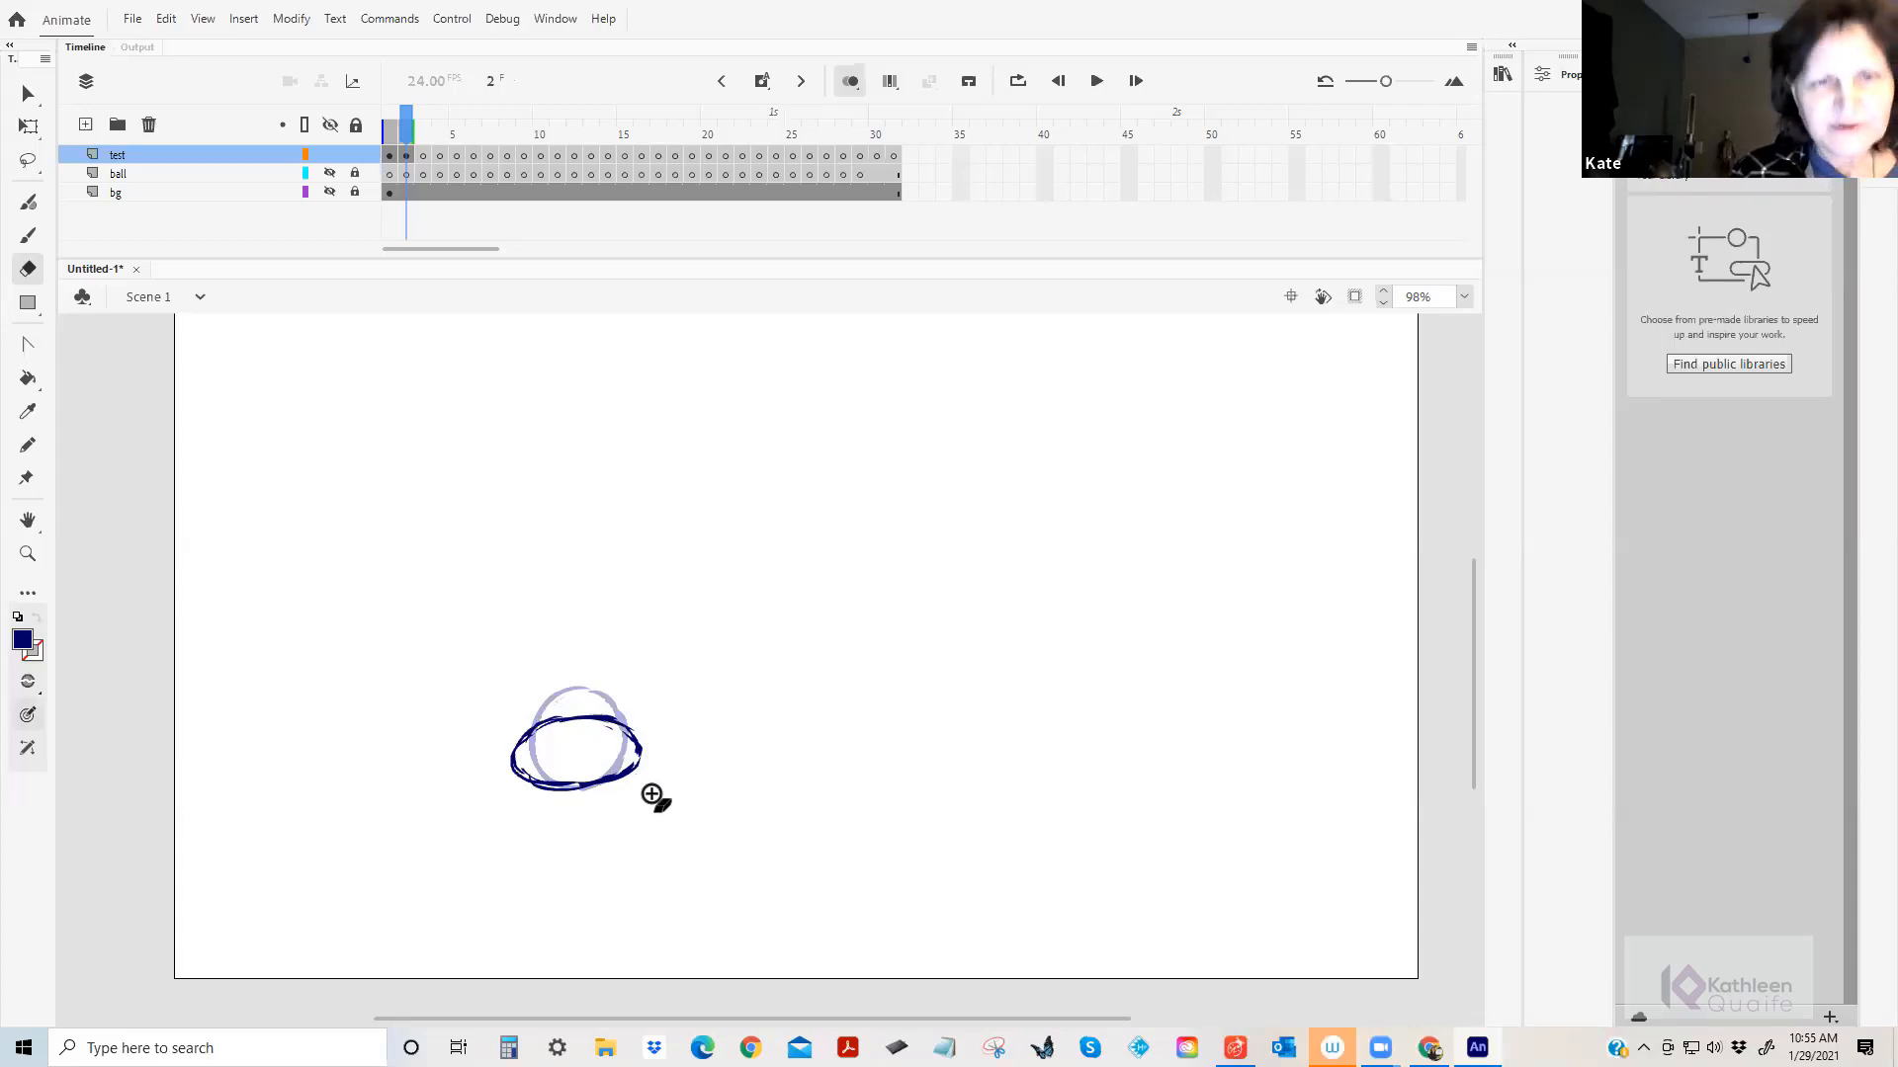
Brush a tall, stretched ball outline in frame 3, slightly above the squashed ball.
key("period")
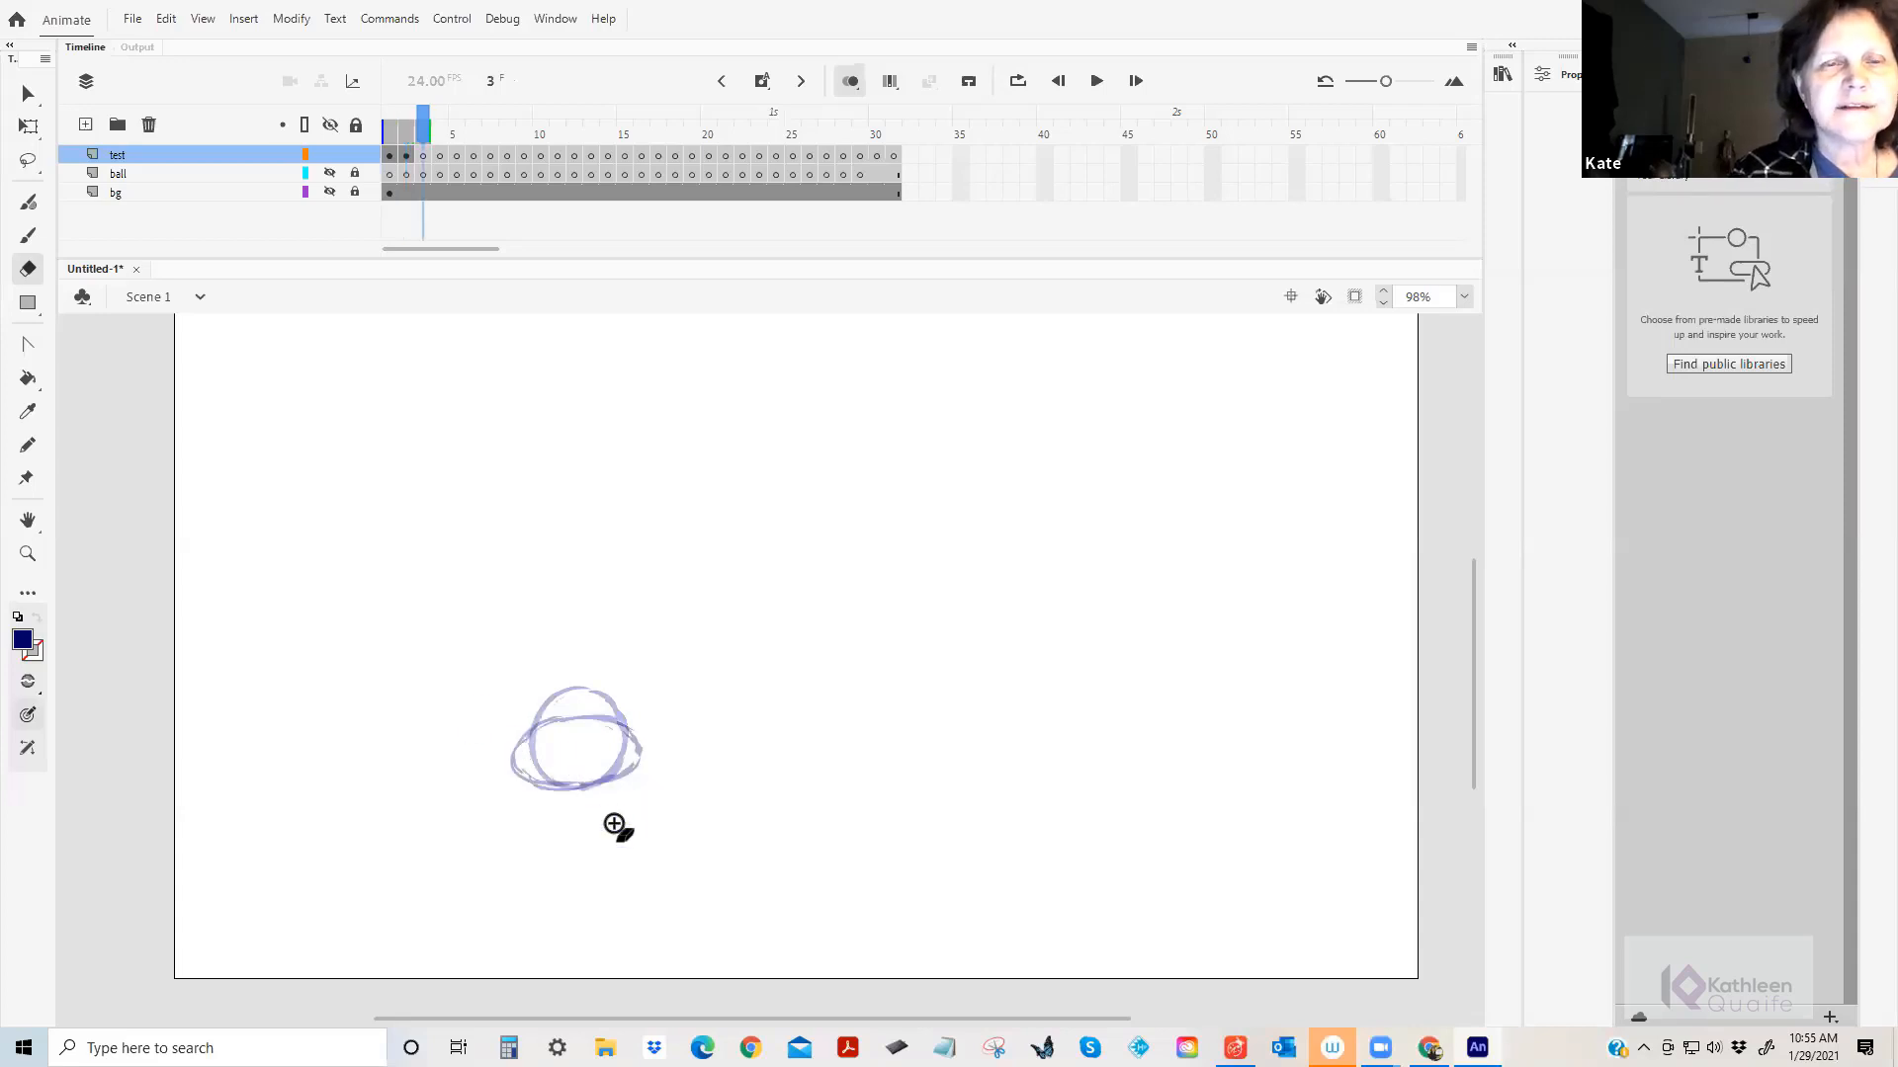
left_click(28, 235)
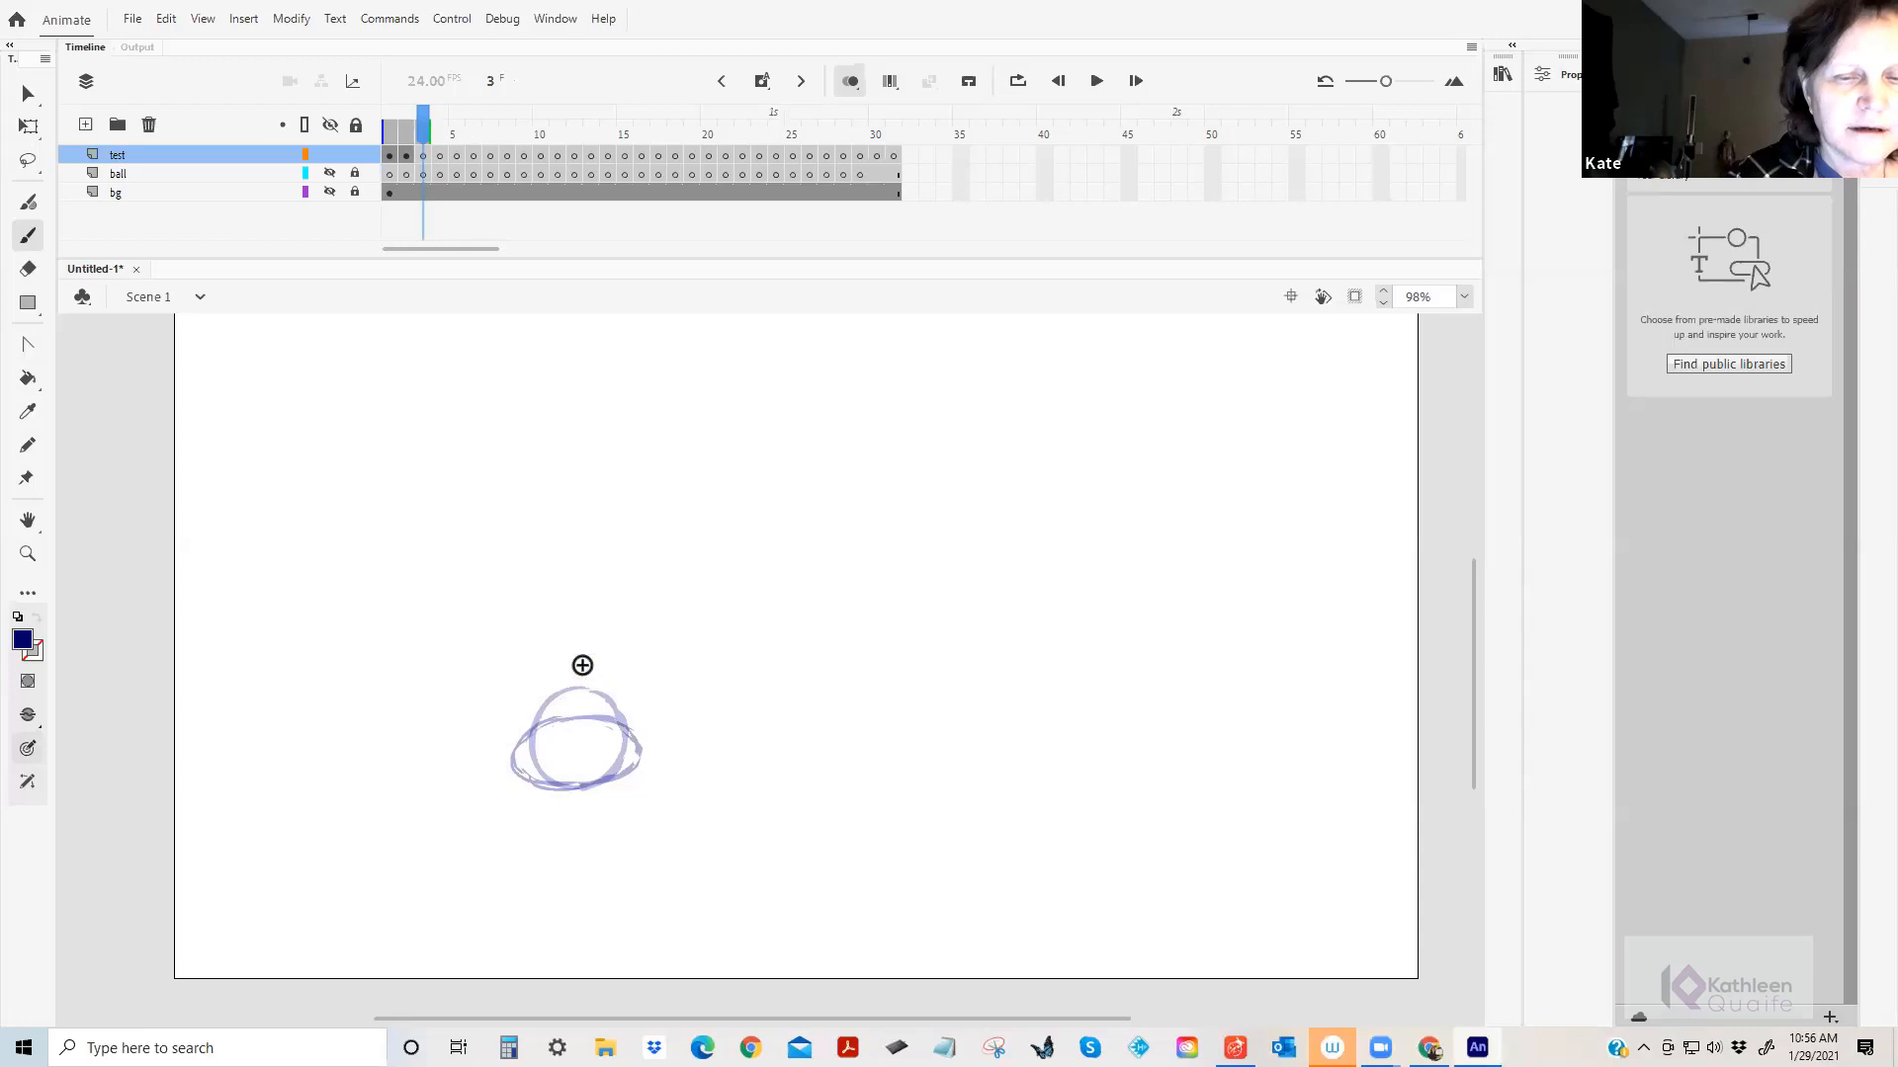
left_click_drag(560, 655, 570, 767)
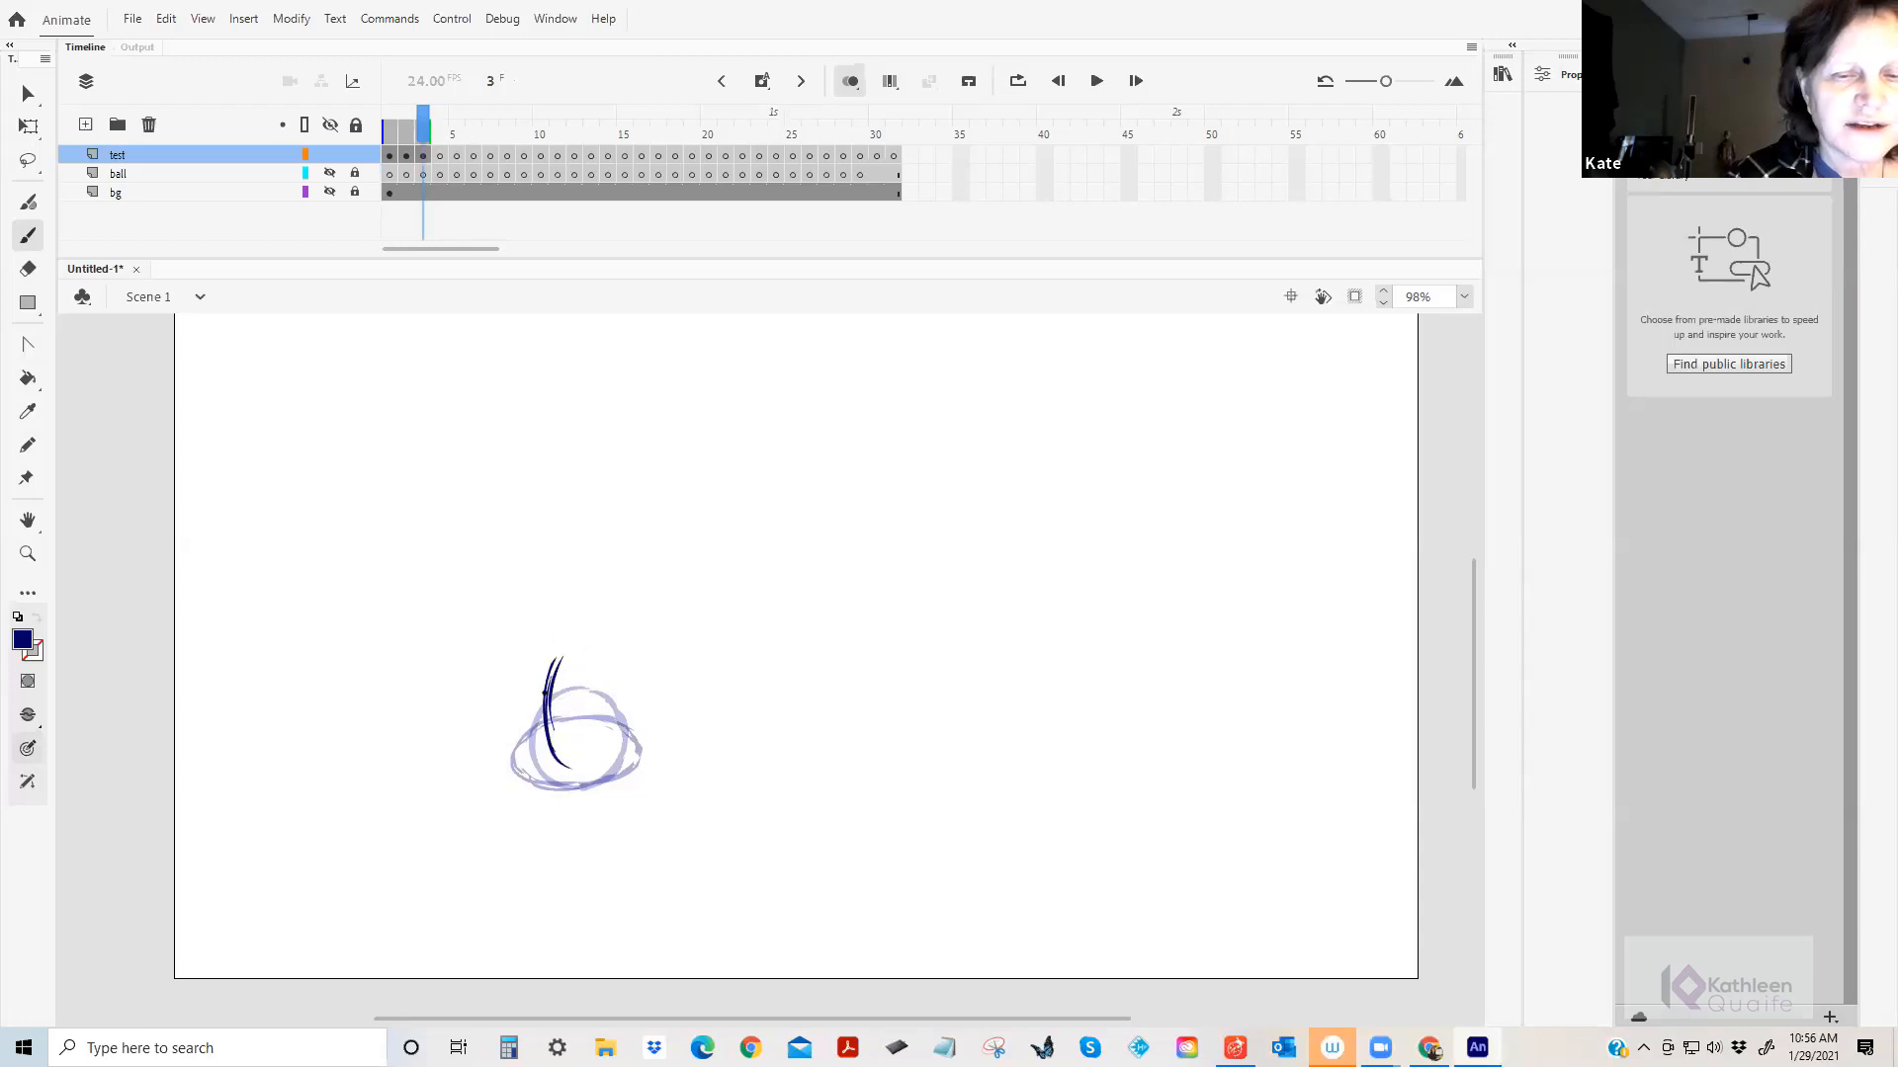
mouse_move(550, 692)
left_mouse_down()
mouse_move(583, 651)
mouse_move(557, 699)
mouse_move(614, 683)
mouse_move(612, 728)
mouse_move(562, 751)
mouse_move(552, 661)
mouse_move(541, 756)
left_mouse_up()
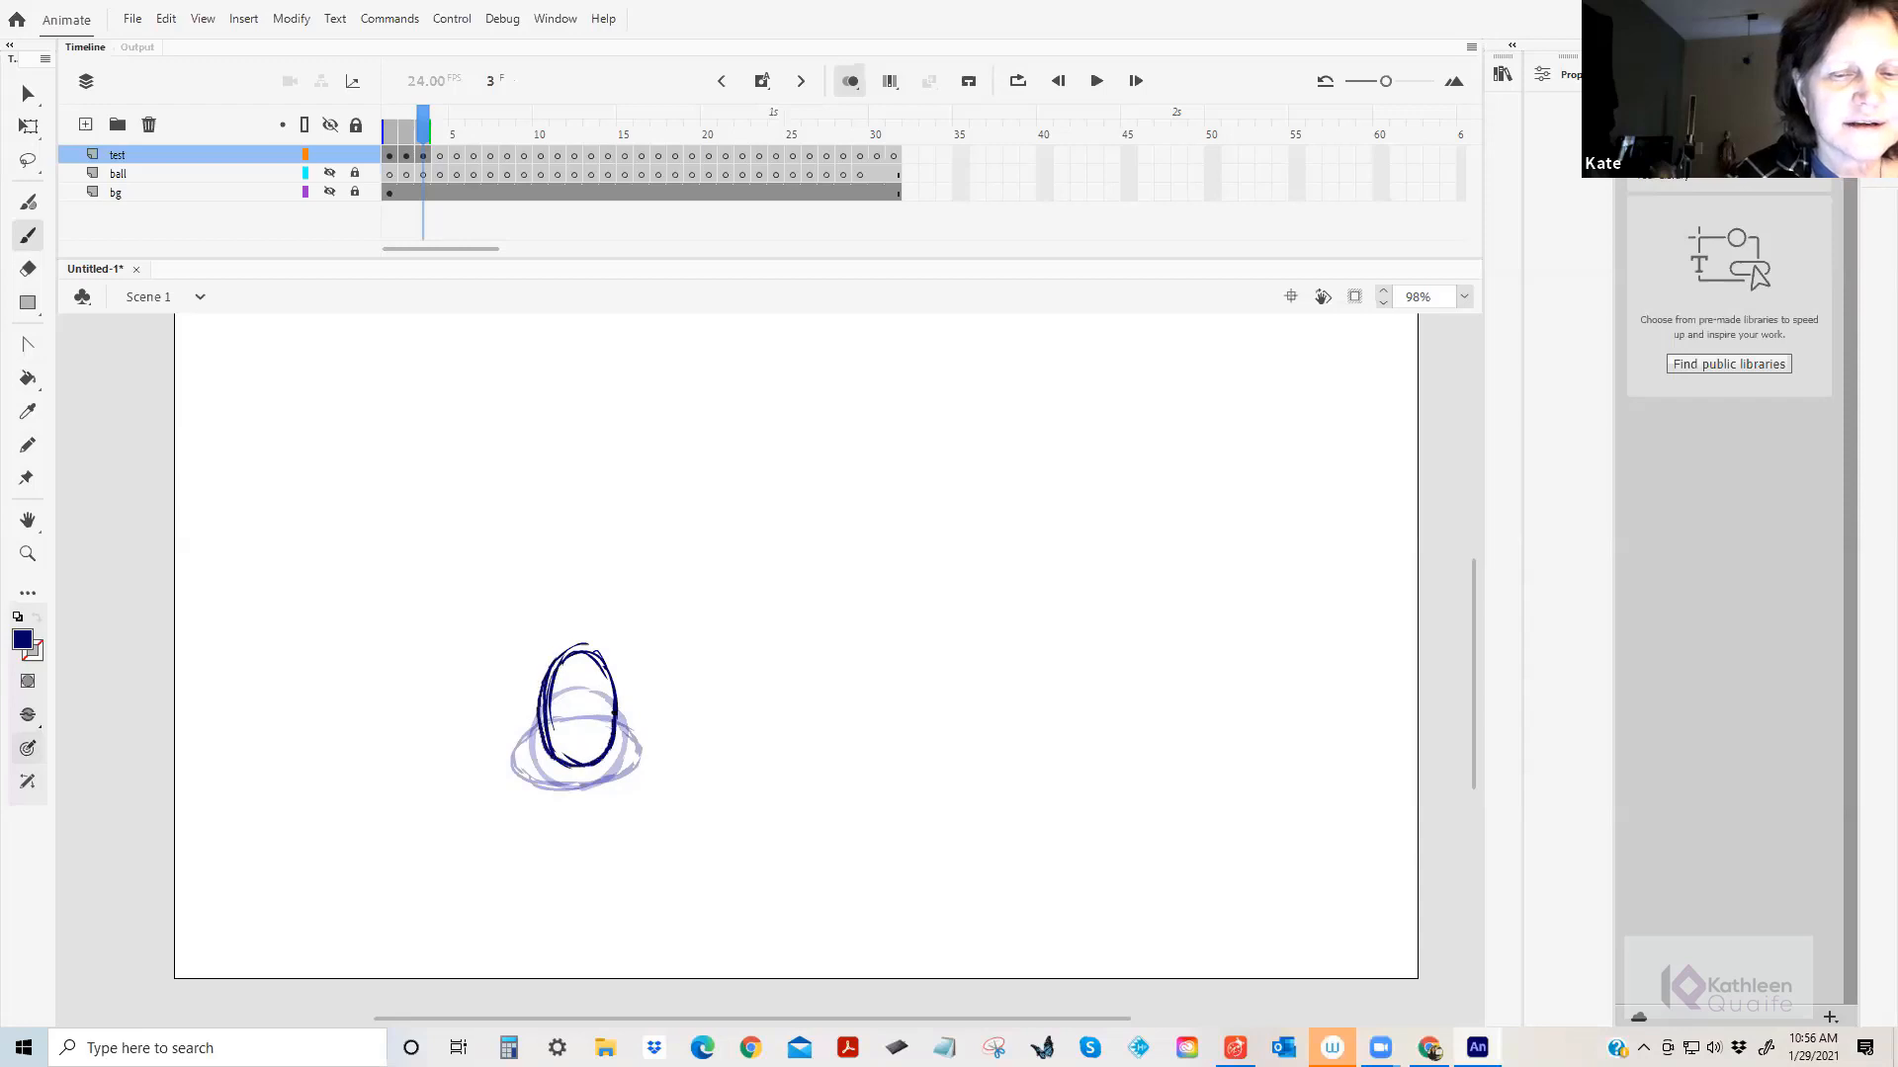
Brush stretched ball outlines in frames 4 and 5, each overlapping and higher than the previous one.
key(".")
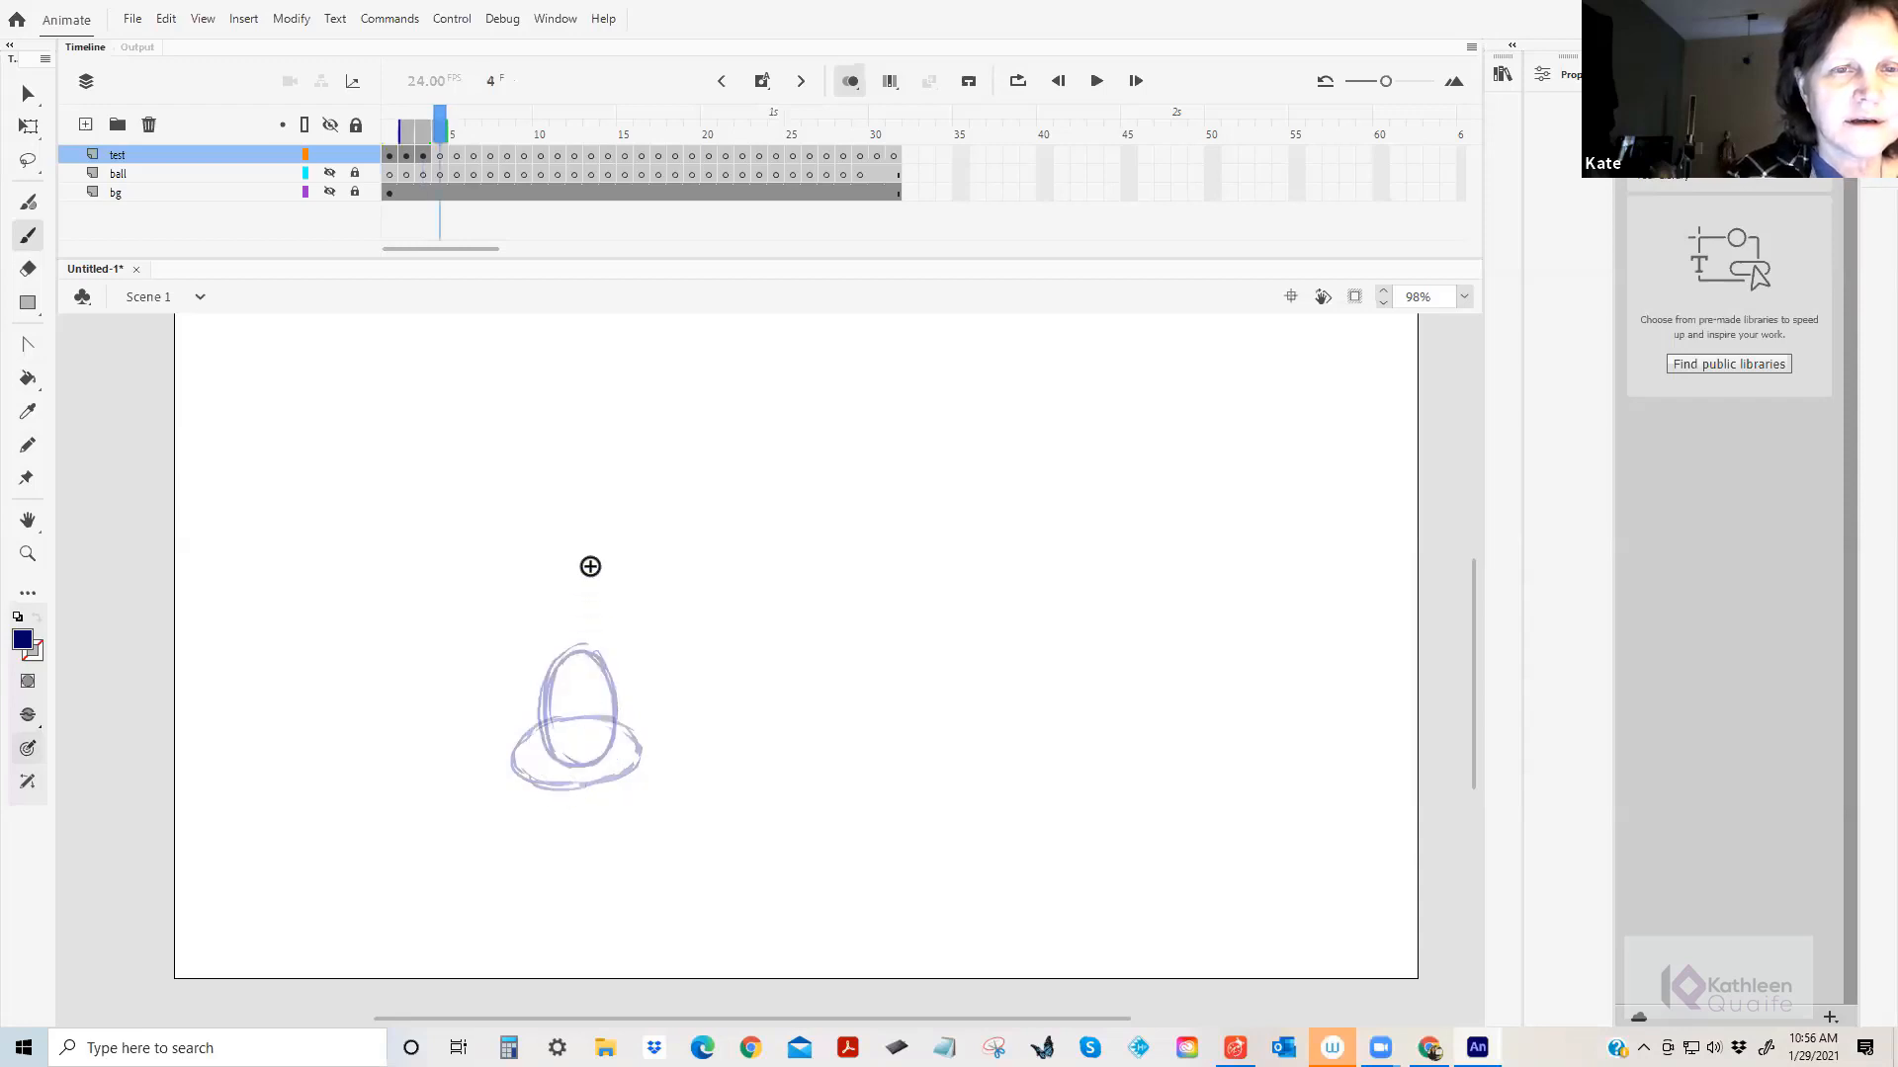
mouse_move(562, 590)
left_mouse_down()
mouse_move(557, 677)
mouse_move(550, 627)
mouse_move(589, 597)
mouse_move(609, 685)
mouse_move(611, 638)
mouse_move(593, 682)
left_mouse_up()
key(".")
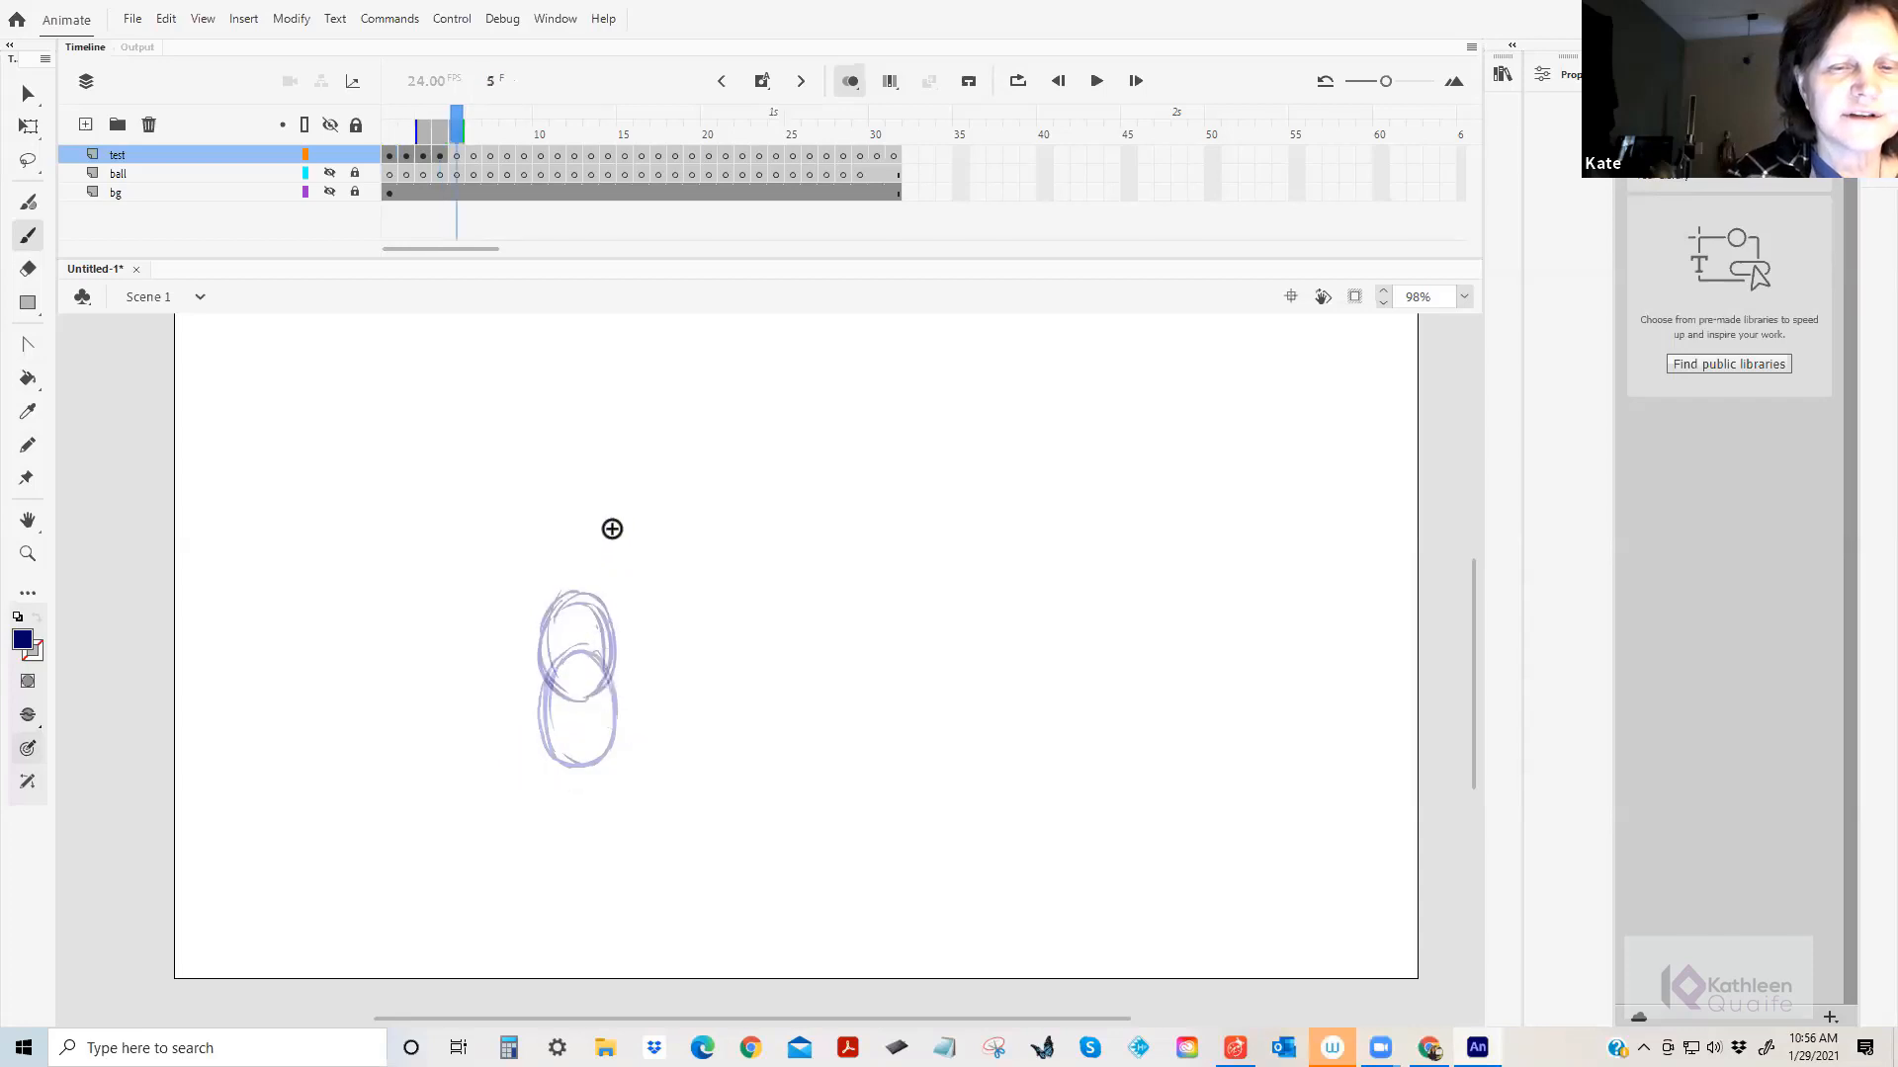
mouse_move(571, 555)
left_mouse_down()
mouse_move(600, 637)
mouse_move(603, 593)
mouse_move(541, 604)
mouse_move(599, 539)
left_mouse_up()
Extend the start of the onion skin range back to frame 1 with frame 6 as the current frame.
key(".")
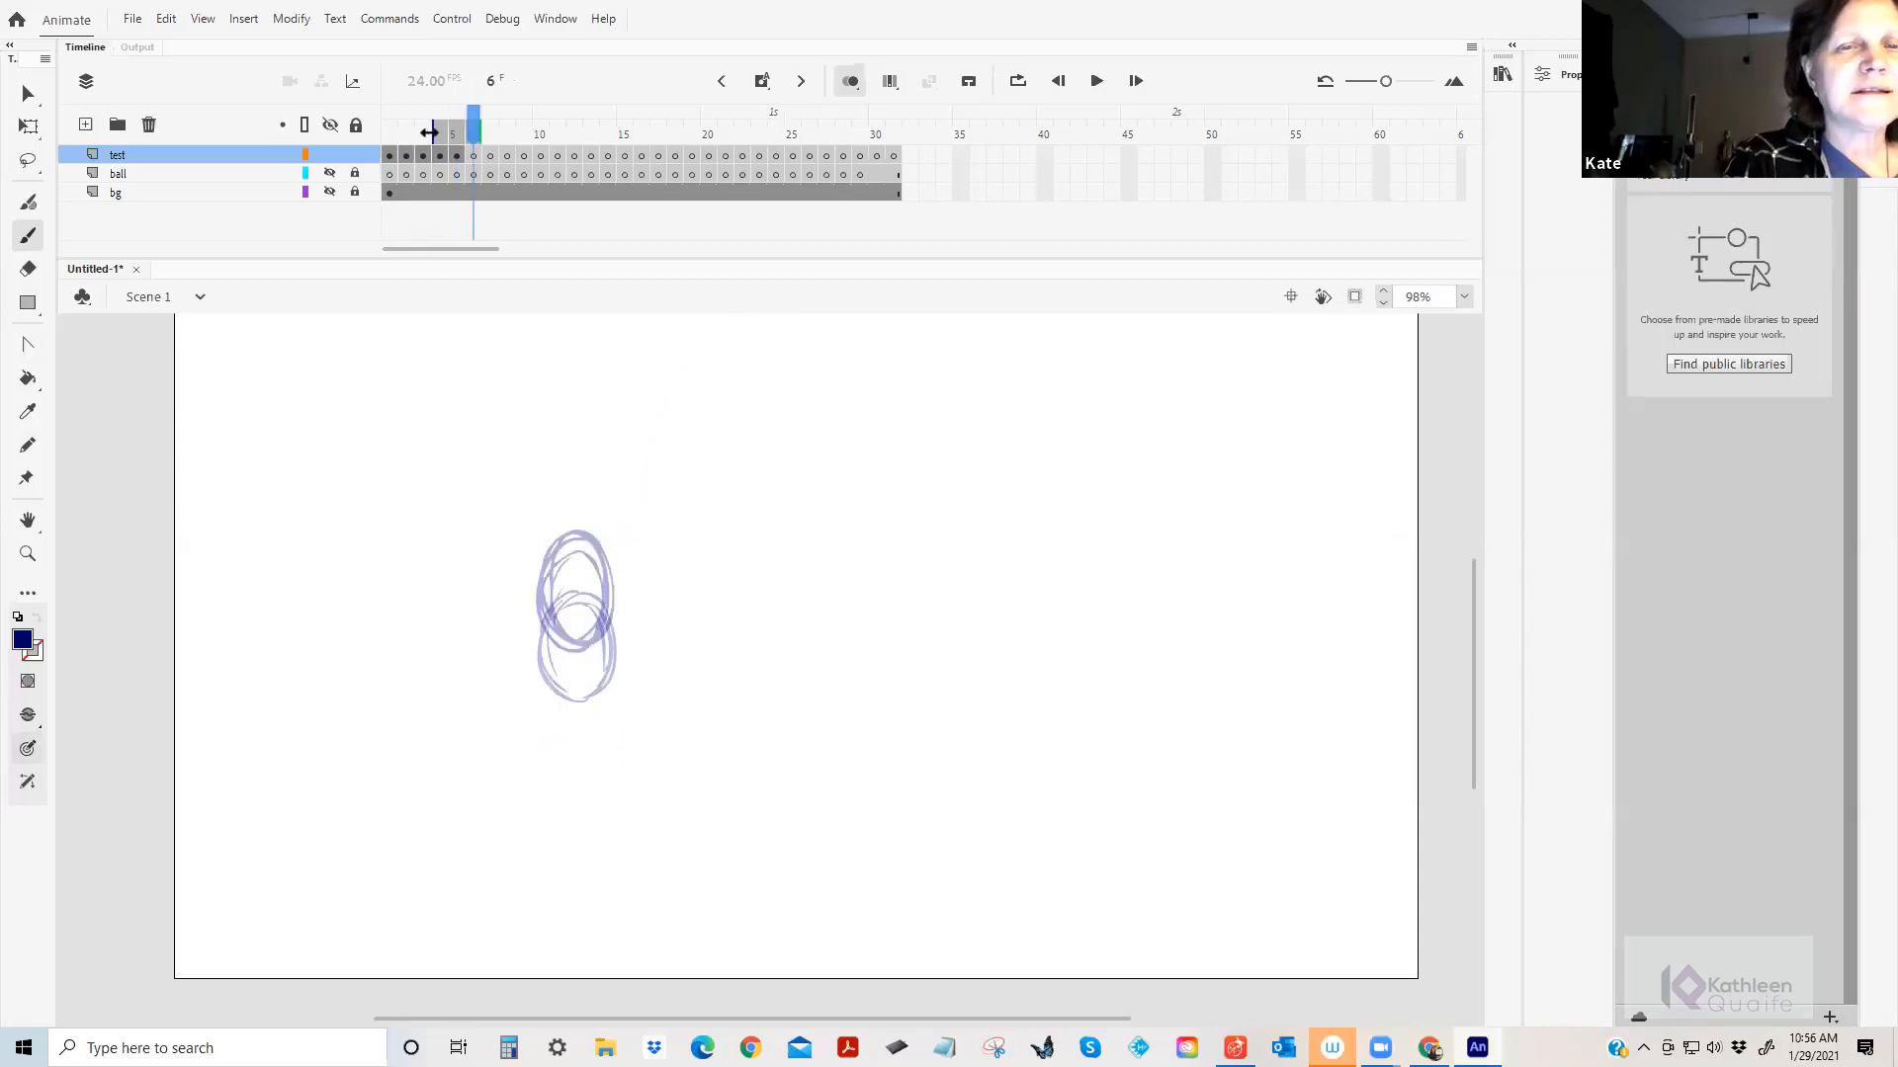
left_click_drag(427, 133, 384, 133)
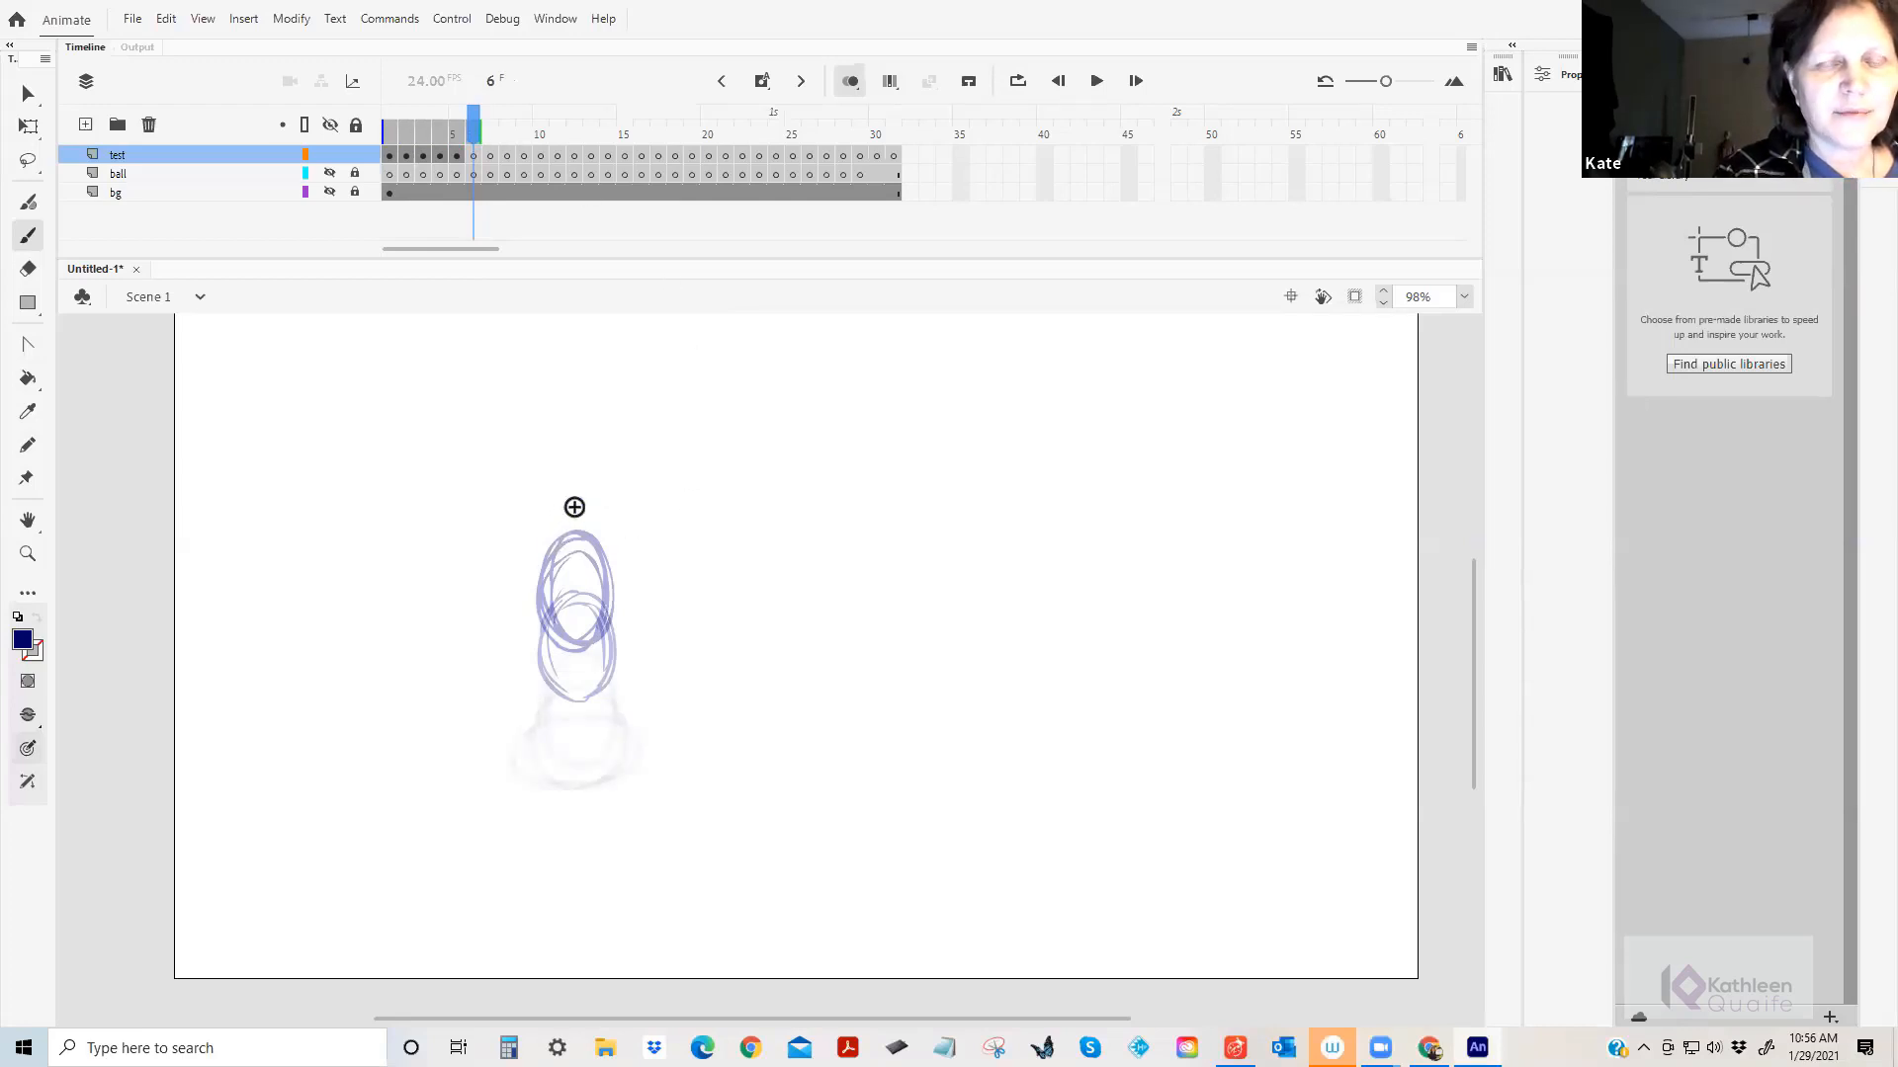
left_click(453, 155)
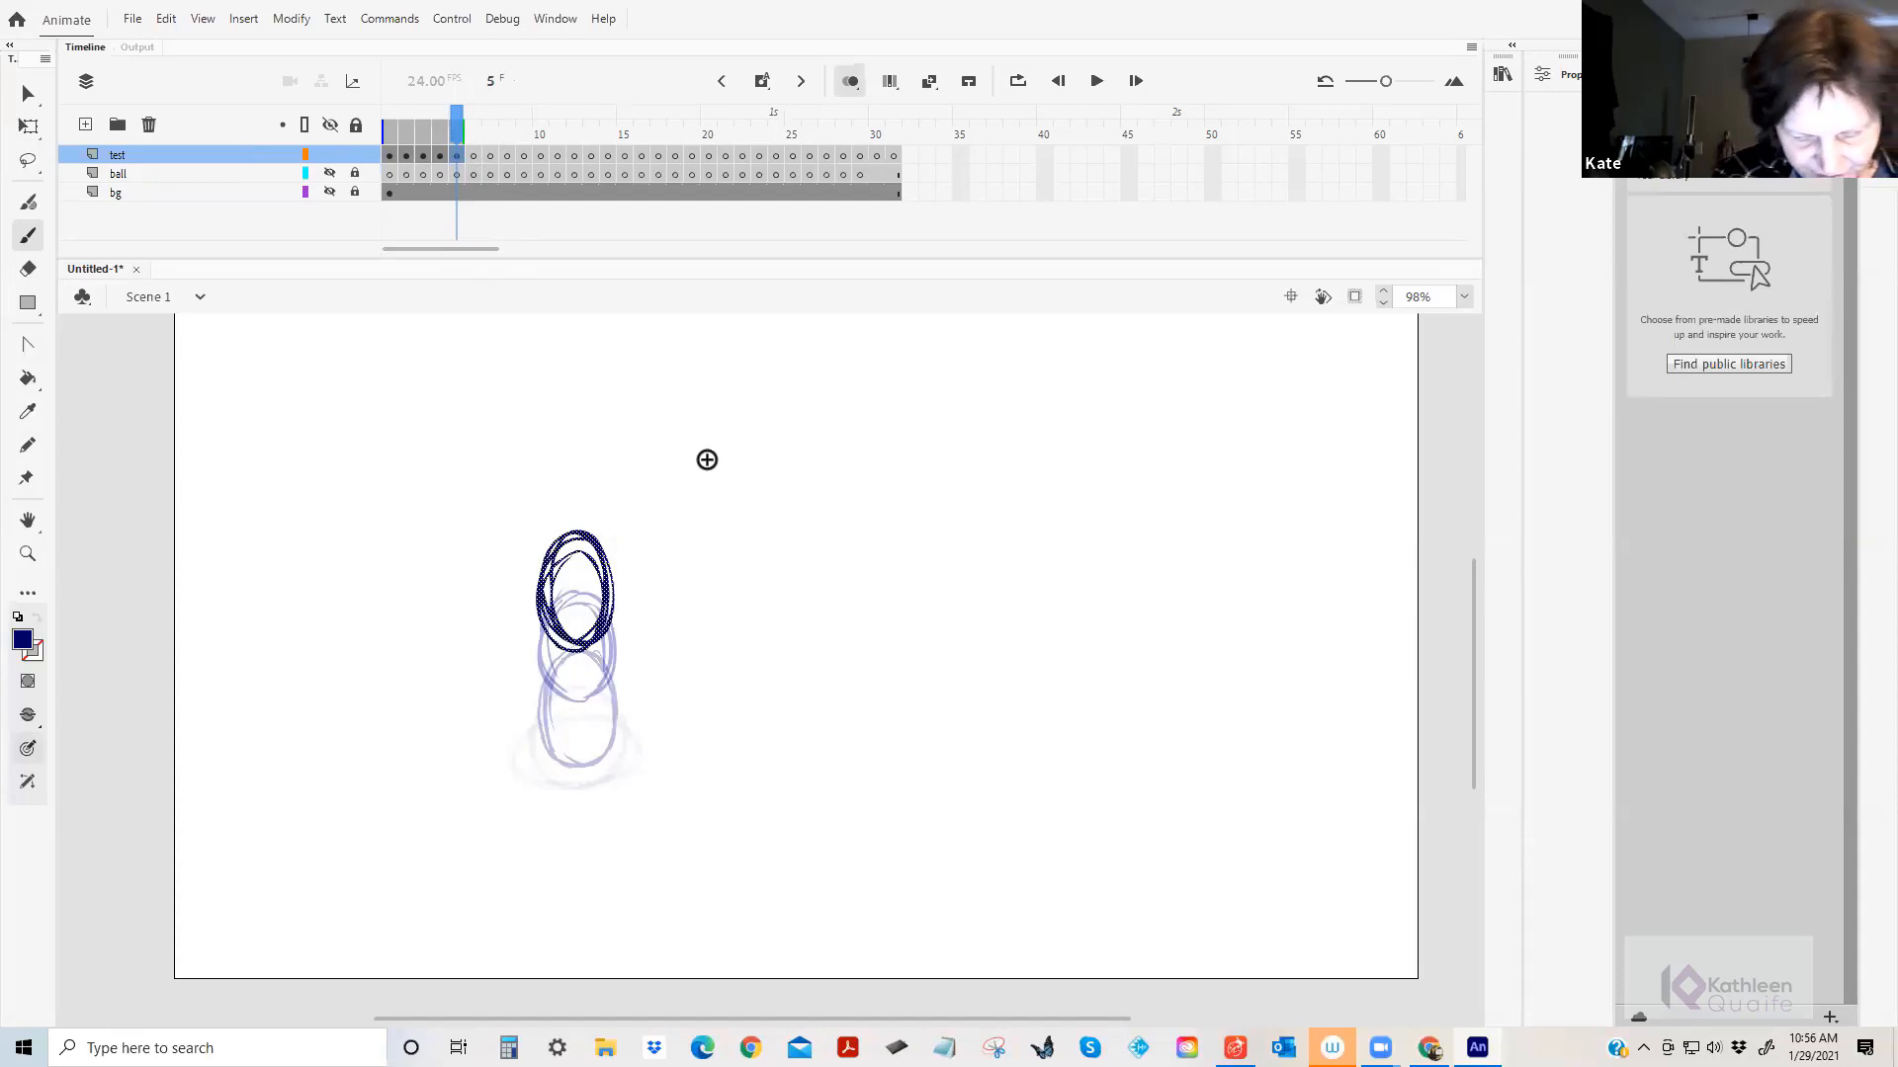
key("period")
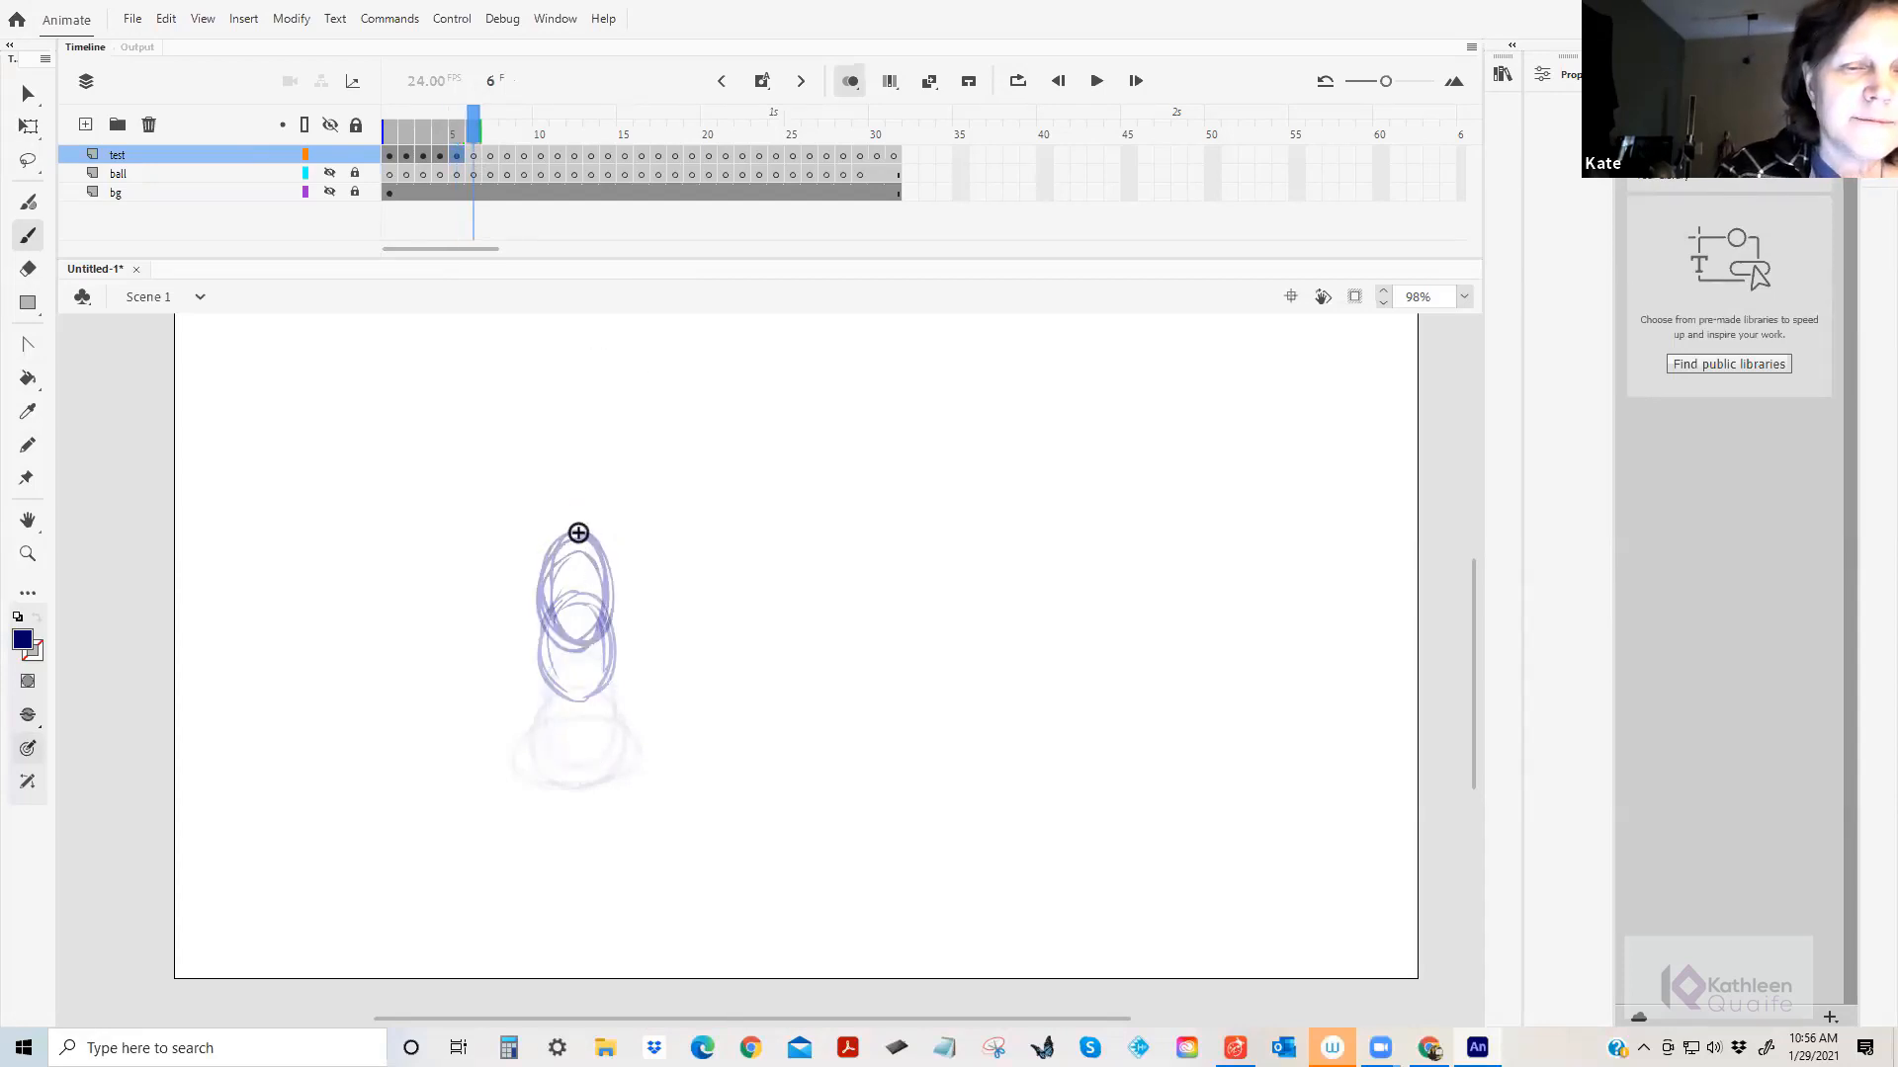
Brush one ball outline per frame in frames 6 to 11, rising in smaller increments and becoming round at the top.
mouse_move(572, 513)
left_mouse_down()
mouse_move(550, 542)
mouse_move(597, 580)
mouse_move(594, 504)
mouse_move(612, 541)
mouse_move(587, 594)
mouse_move(545, 568)
mouse_move(608, 547)
mouse_move(546, 539)
mouse_move(591, 464)
mouse_move(583, 552)
left_mouse_up()
key("period")
mouse_move(590, 459)
left_mouse_down()
mouse_move(546, 488)
mouse_move(609, 464)
mouse_move(554, 444)
mouse_move(614, 471)
mouse_move(611, 444)
mouse_move(537, 455)
mouse_move(609, 480)
mouse_move(559, 421)
mouse_move(594, 474)
mouse_move(609, 469)
mouse_move(583, 409)
mouse_move(616, 442)
mouse_move(601, 424)
mouse_move(548, 451)
mouse_move(569, 474)
mouse_move(617, 449)
mouse_move(599, 413)
mouse_move(552, 408)
mouse_move(539, 427)
mouse_move(607, 415)
left_mouse_up()
key("period")
key("period")
key("period")
key("period")
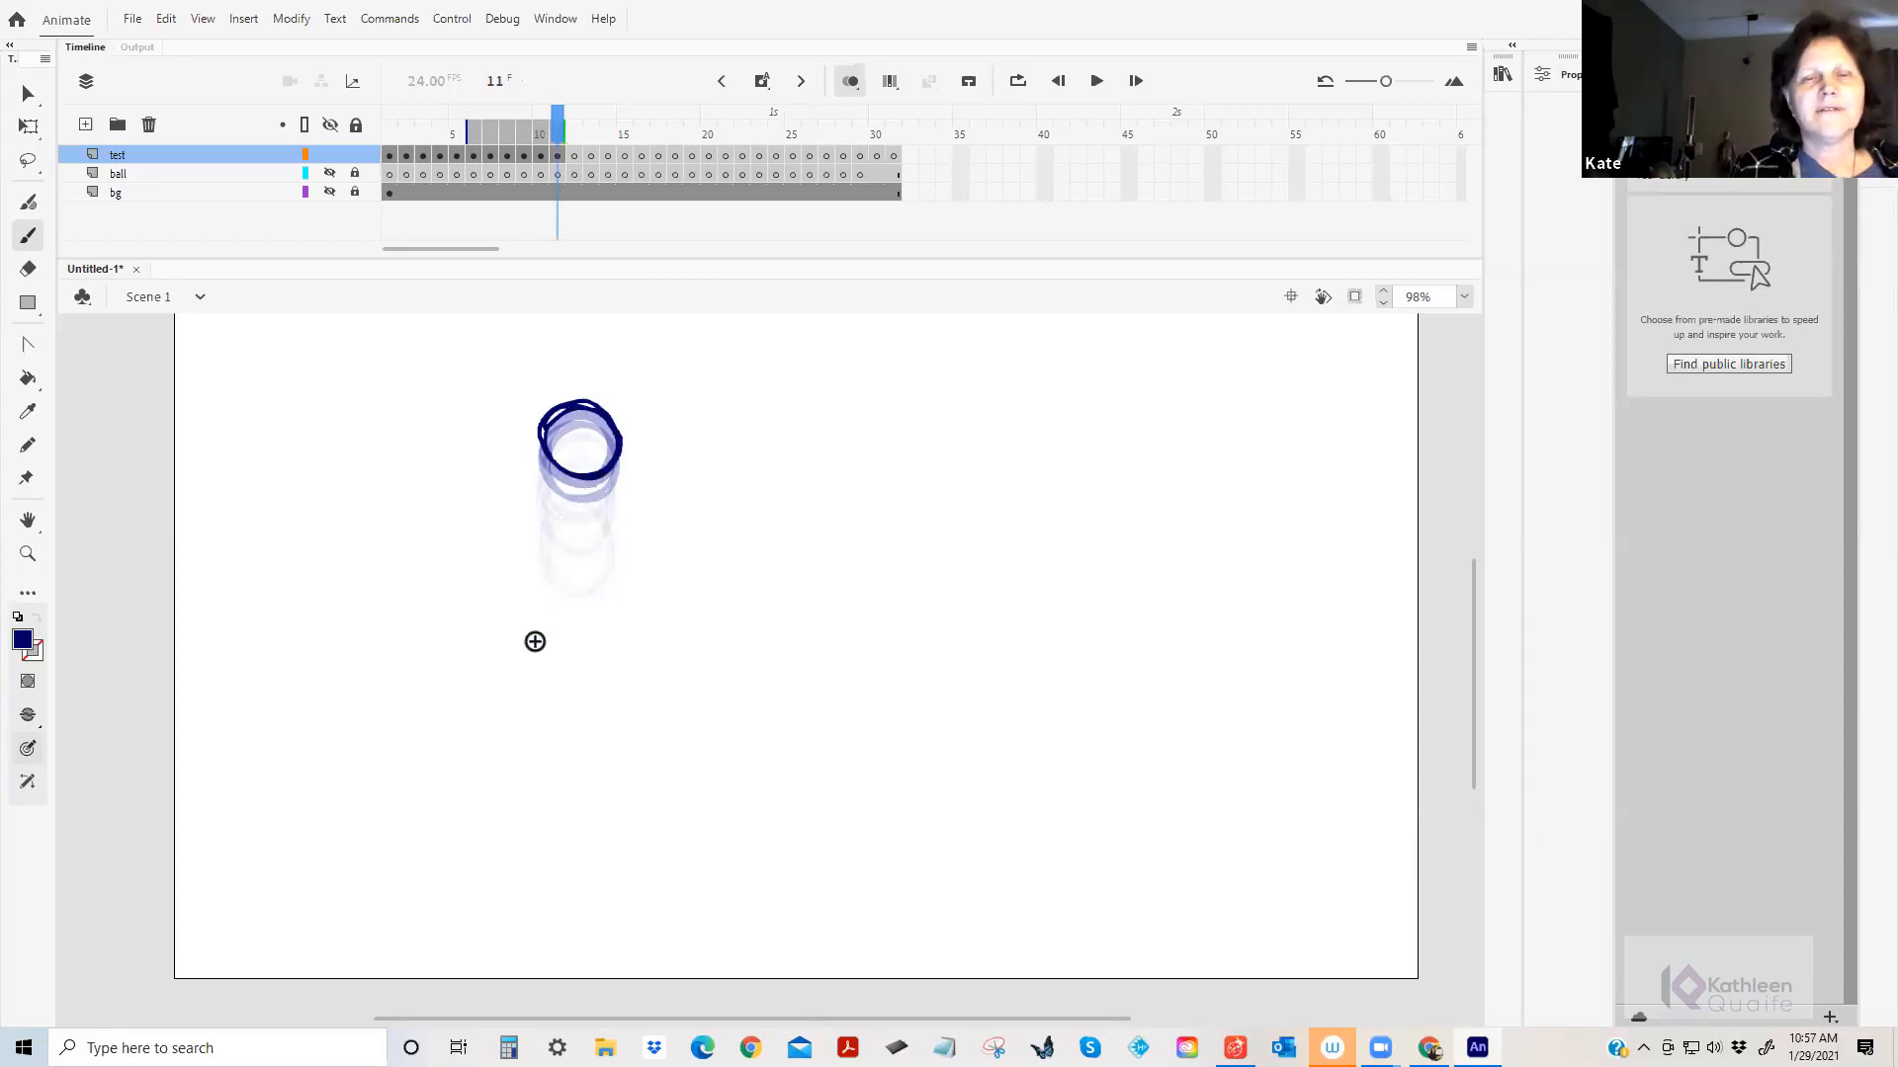
Return the playhead to frame 1 and restore the application window down from its maximized size.
left_click_drag(558, 124, 380, 163)
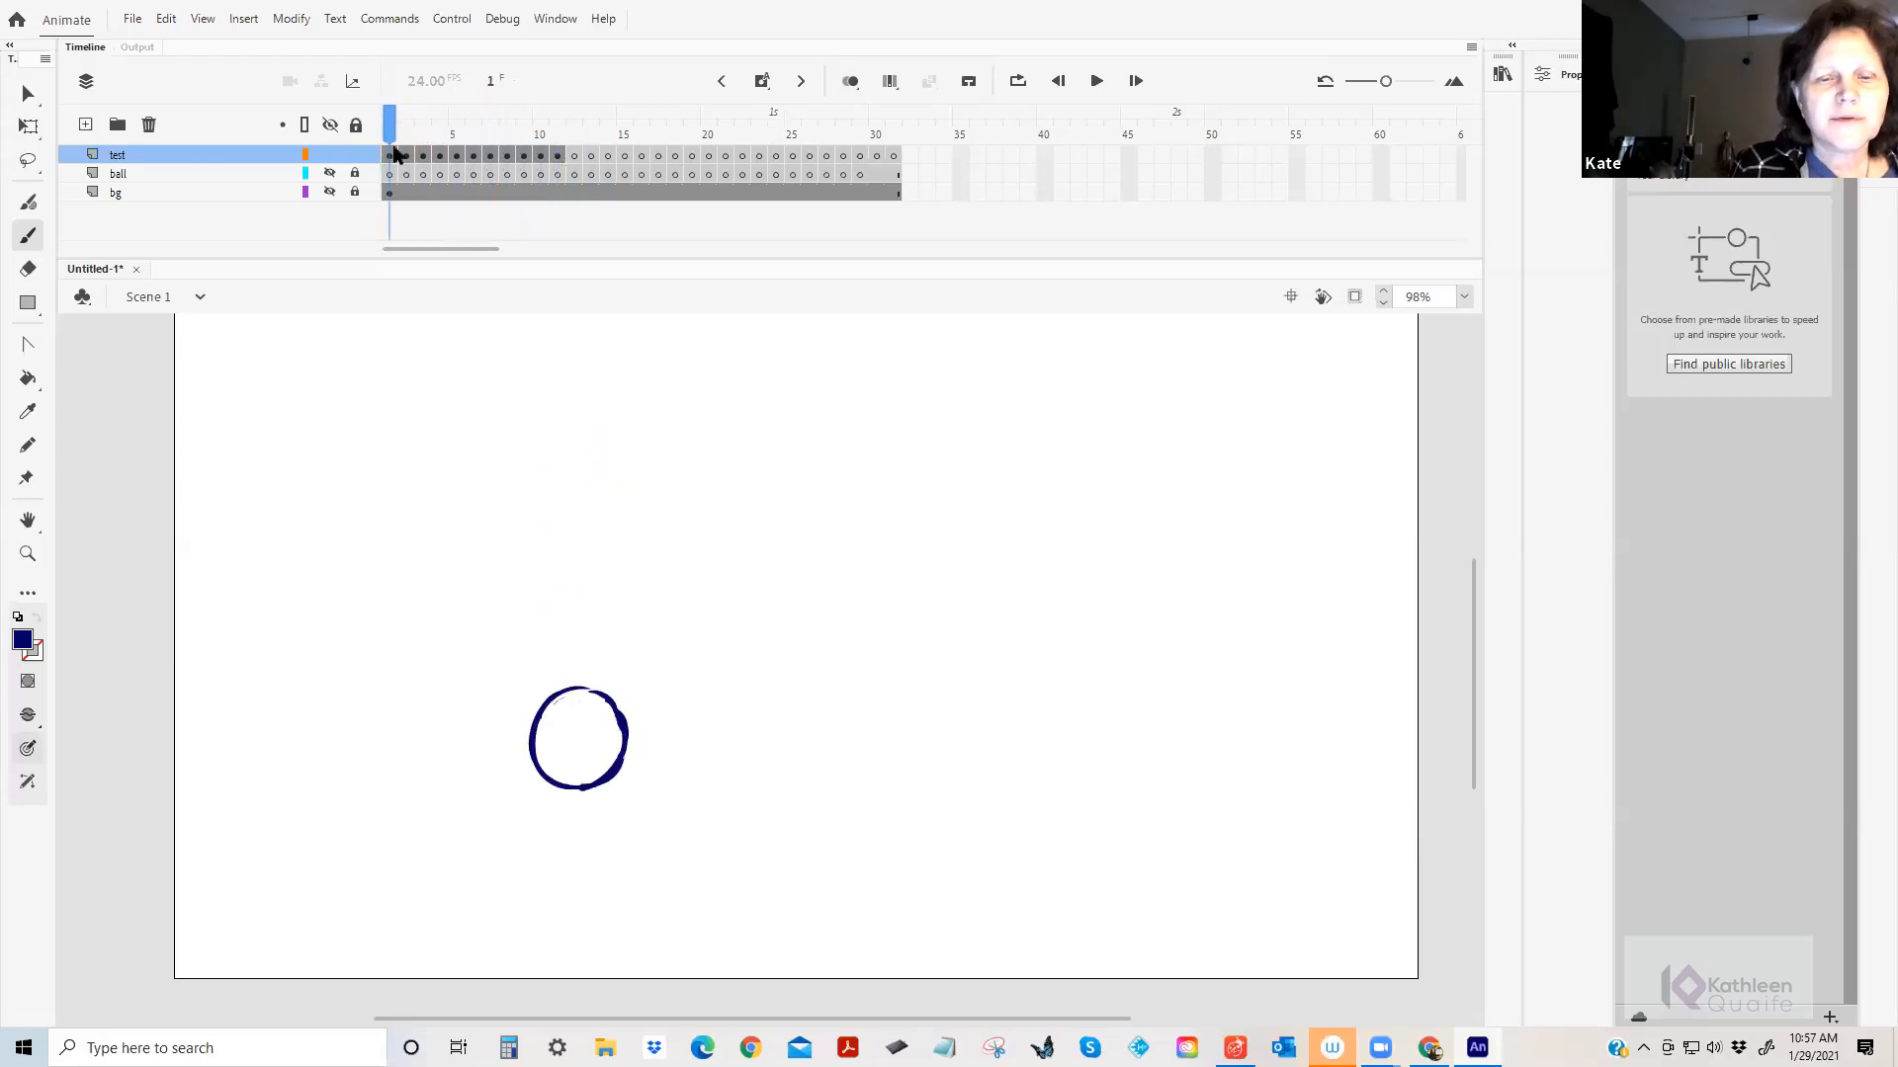
left_click_drag(390, 119, 364, 123)
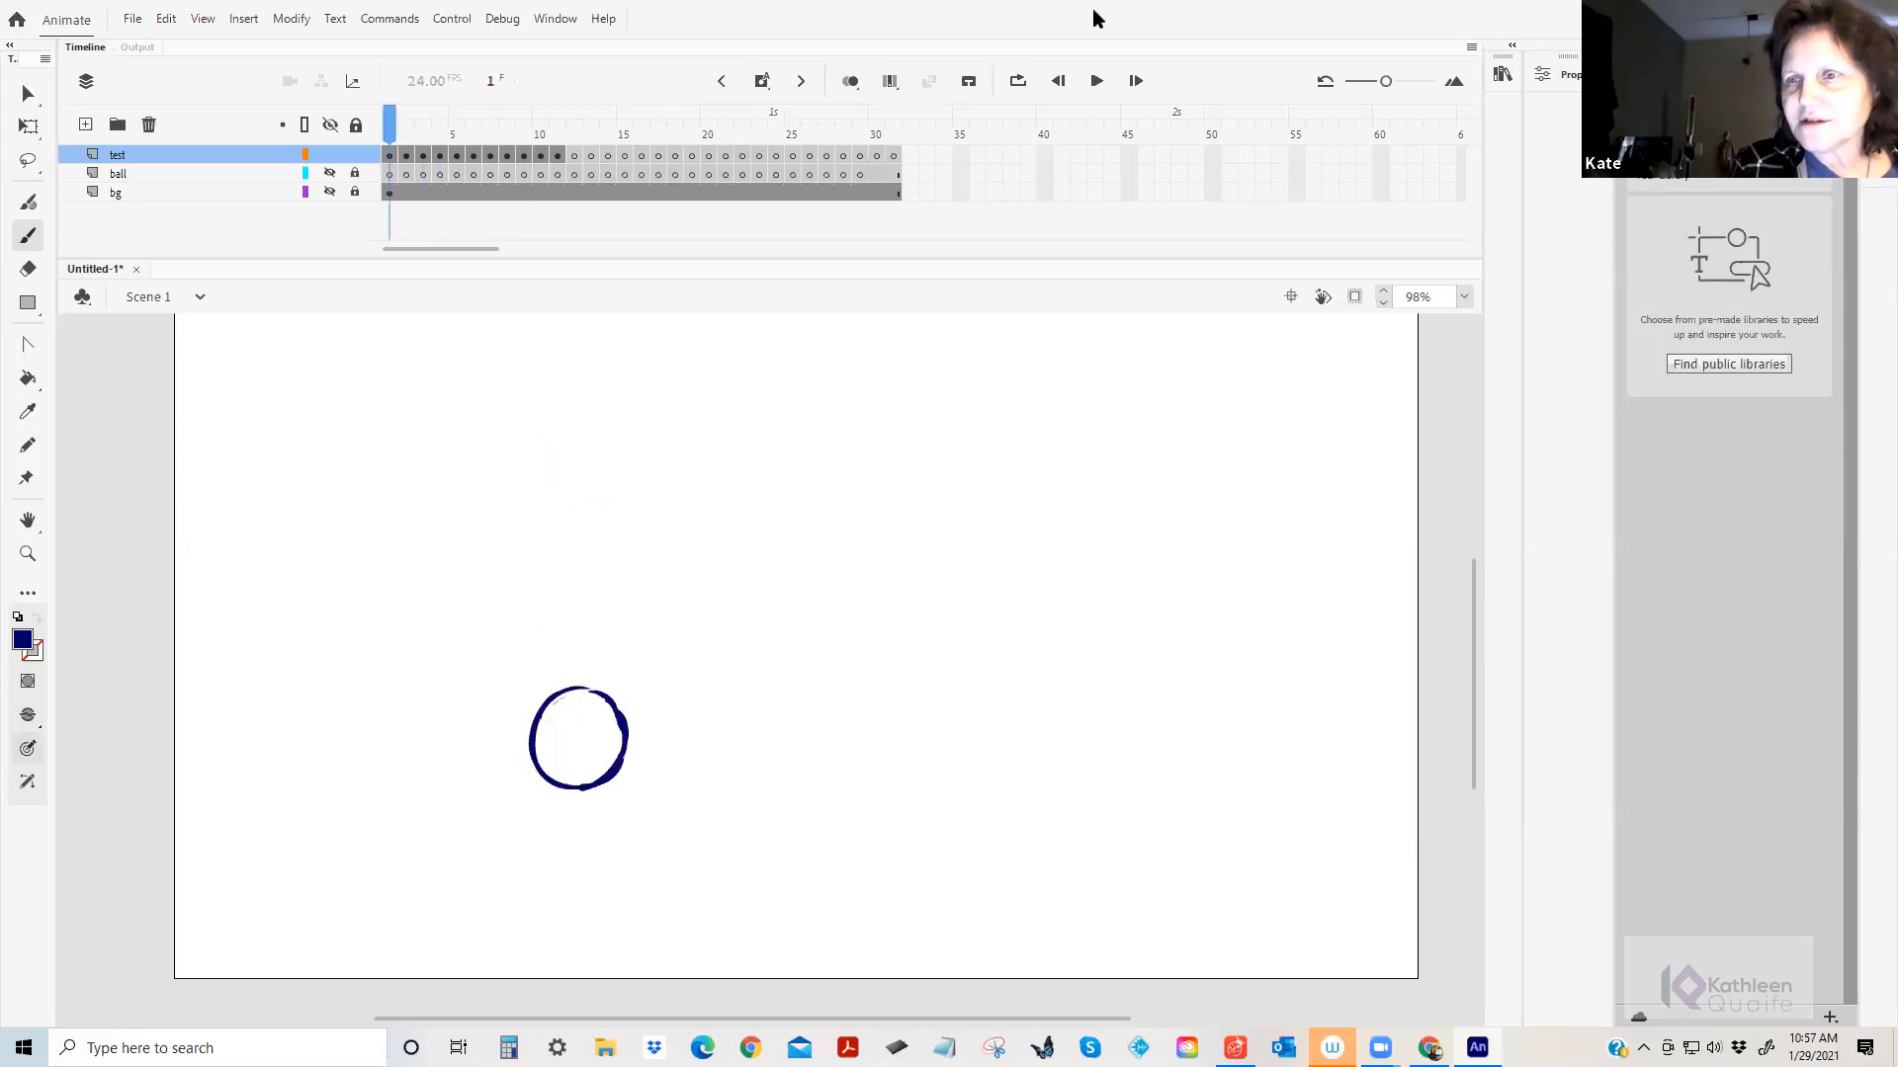
double_click(1095, 18)
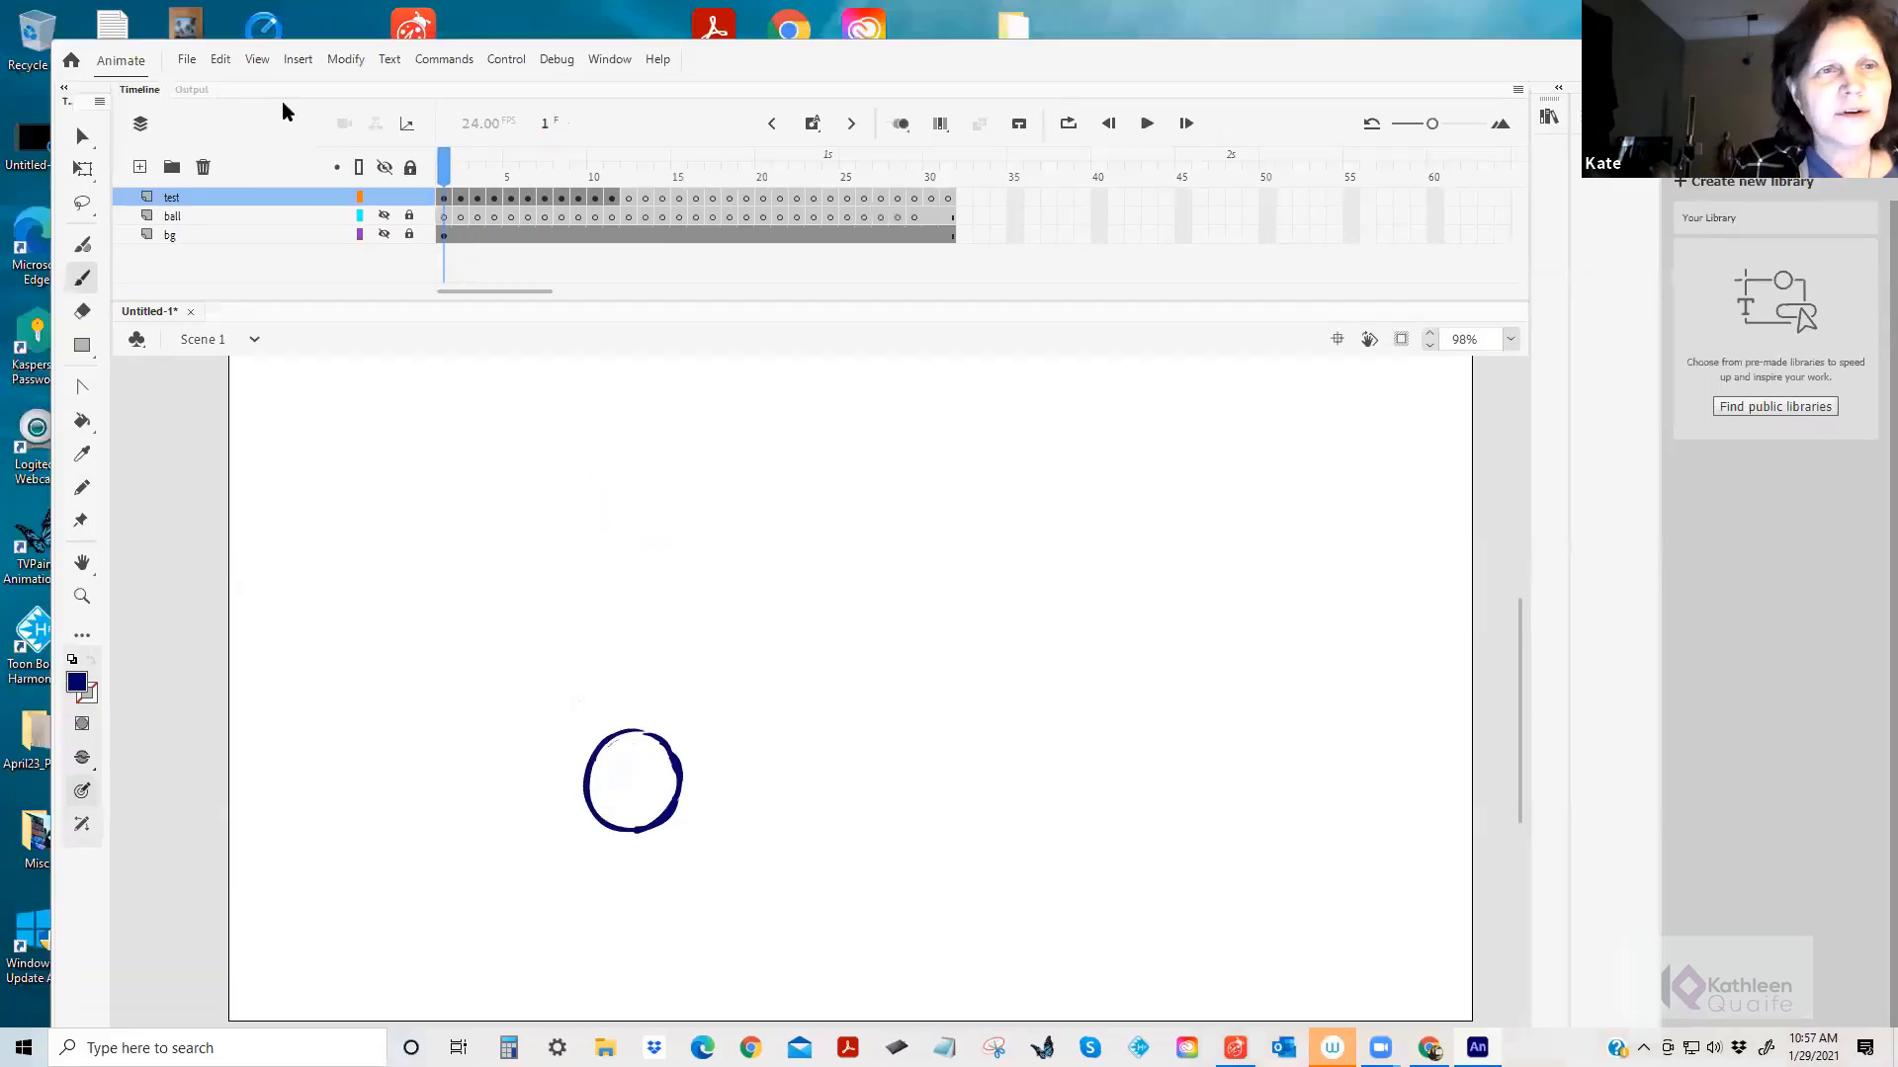
Save the animation as Untitled-1.fla on the Desktop in Animate Document format.
left_click(188, 60)
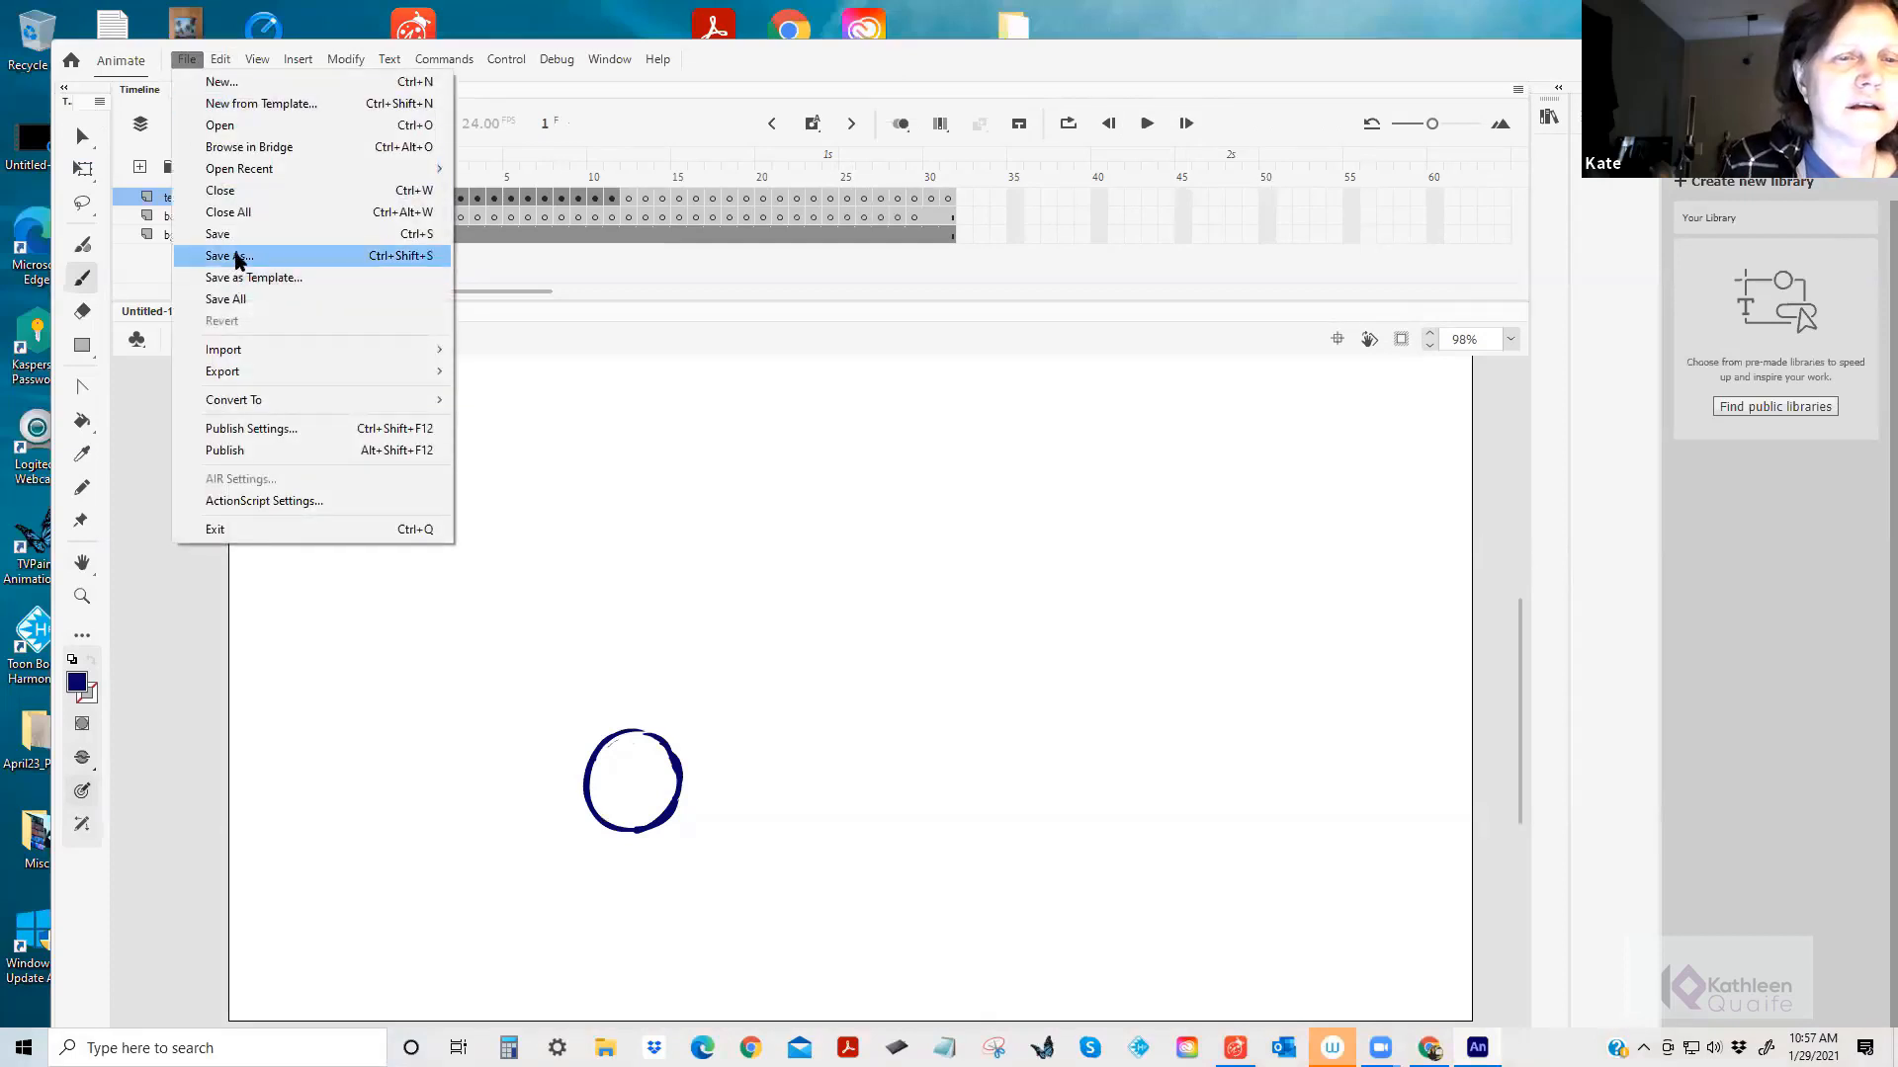
left_click(237, 256)
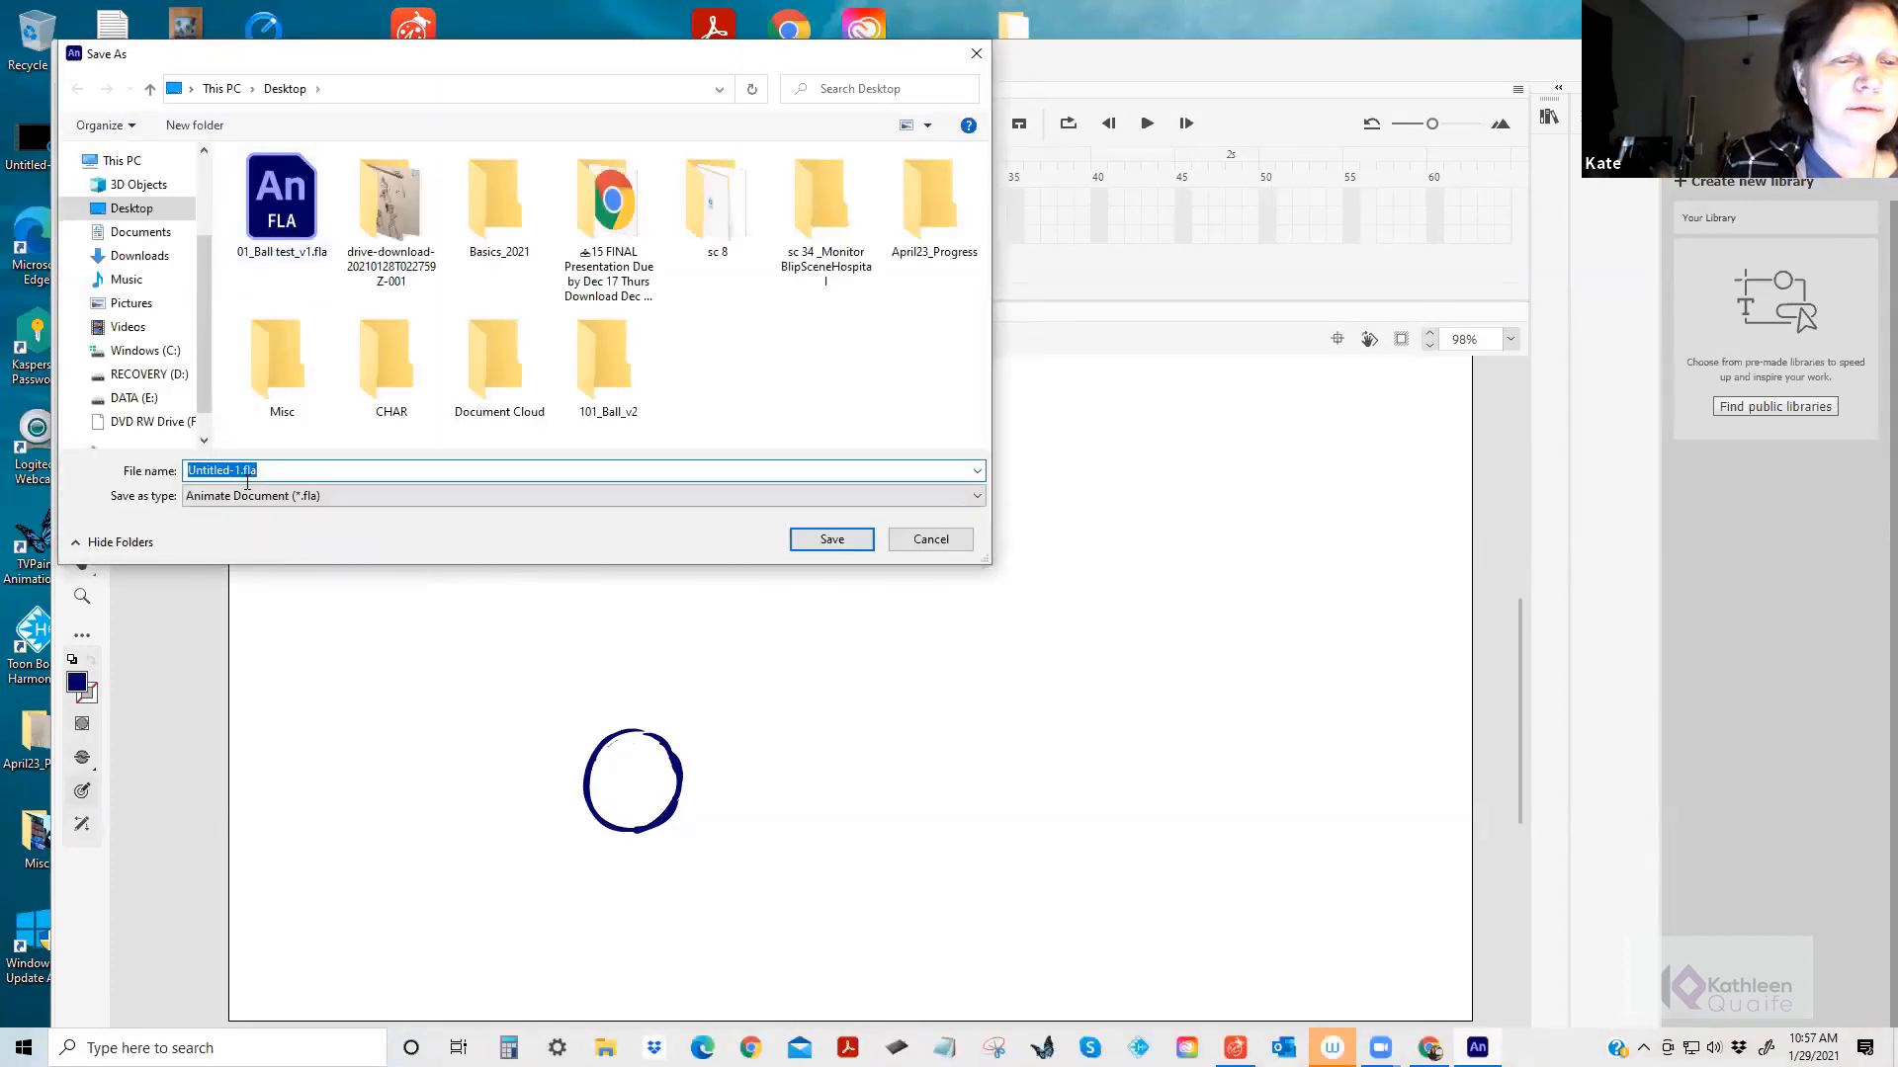
left_click(851, 546)
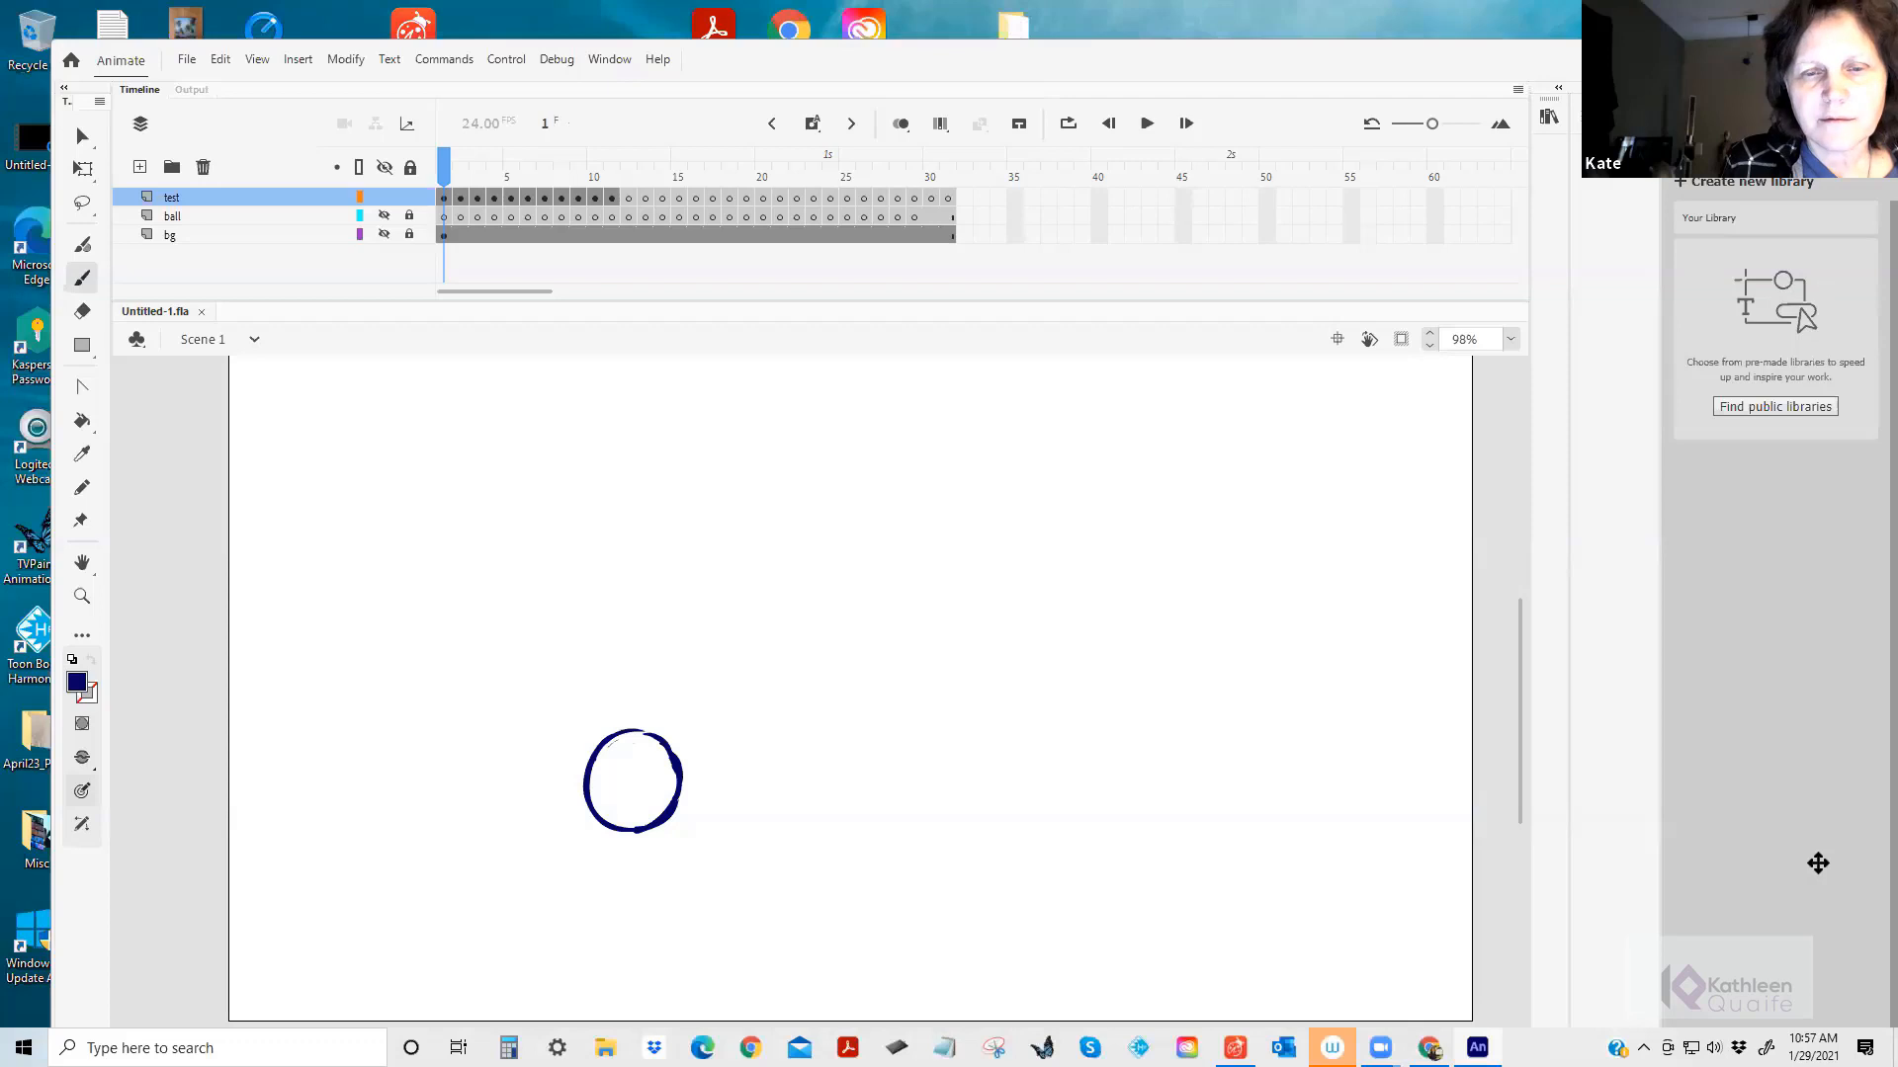
left_click_drag(716, 506, 551, 358)
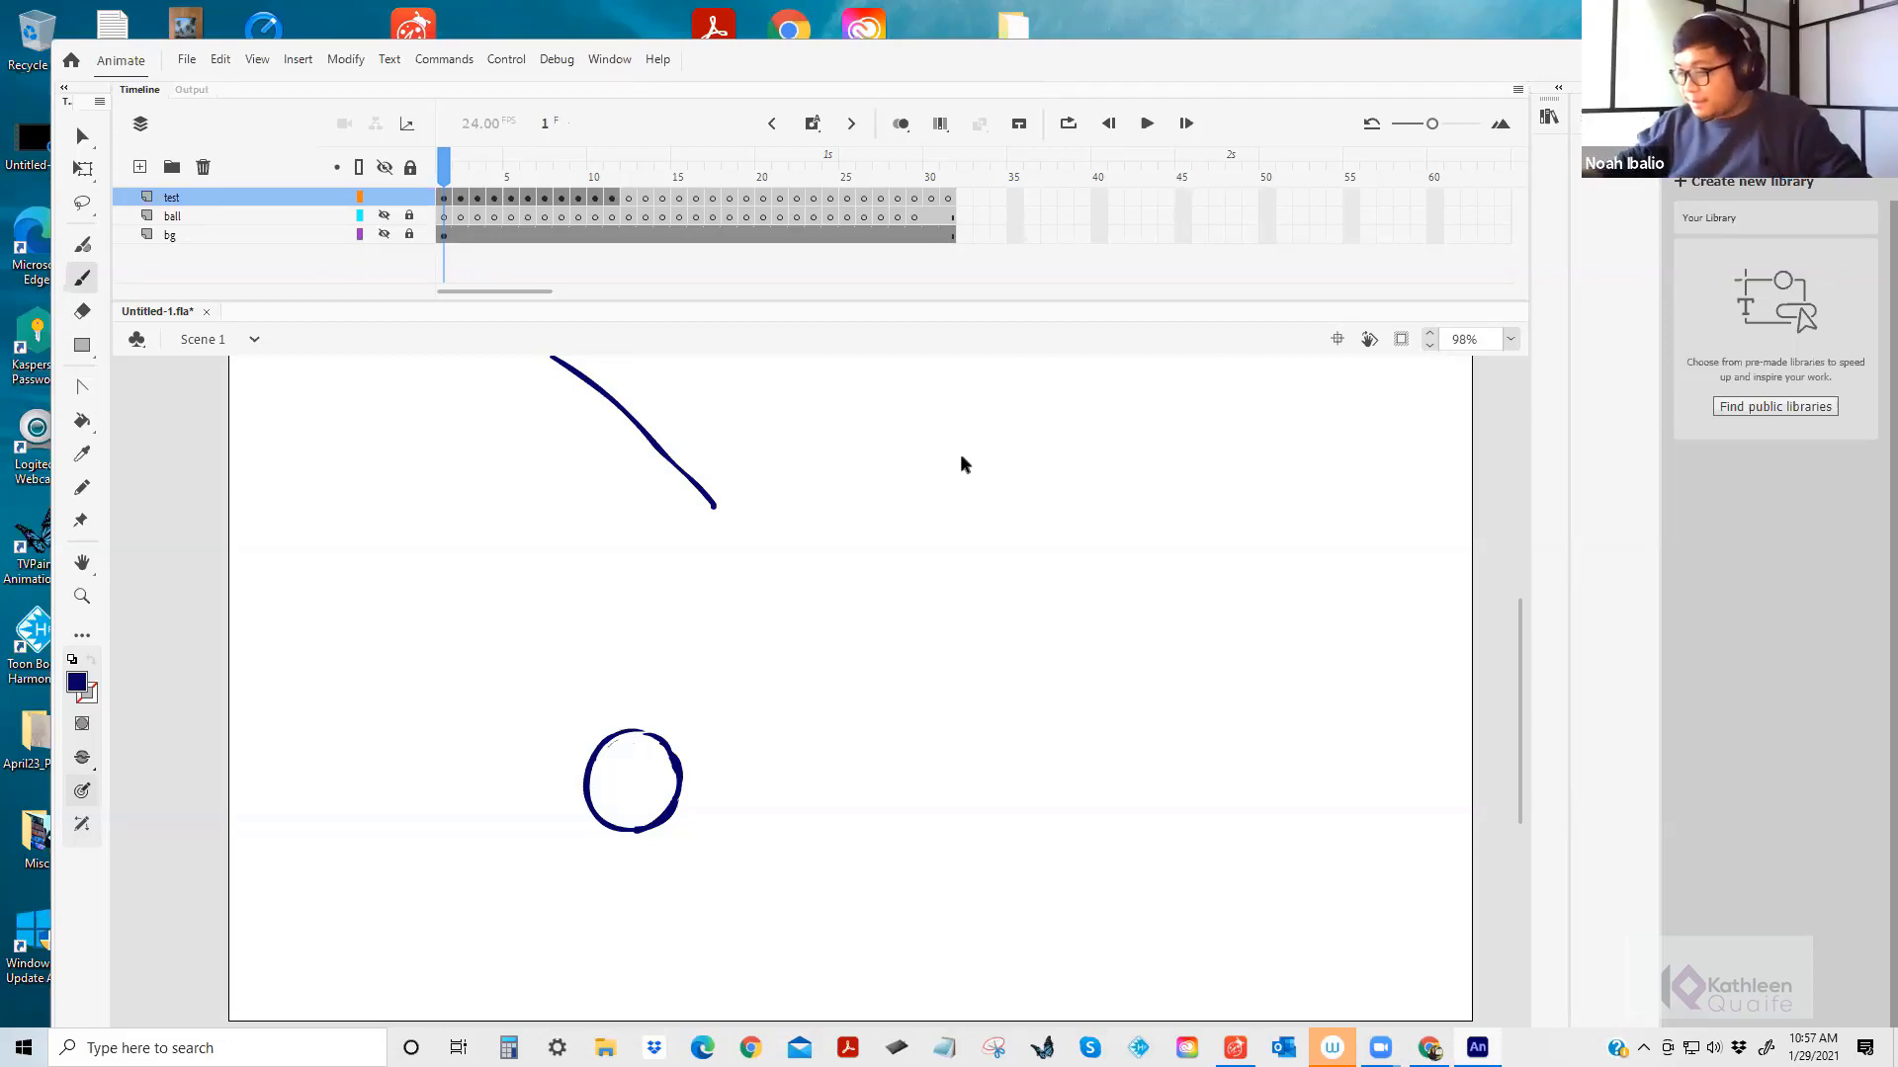
key("ctrl+z")
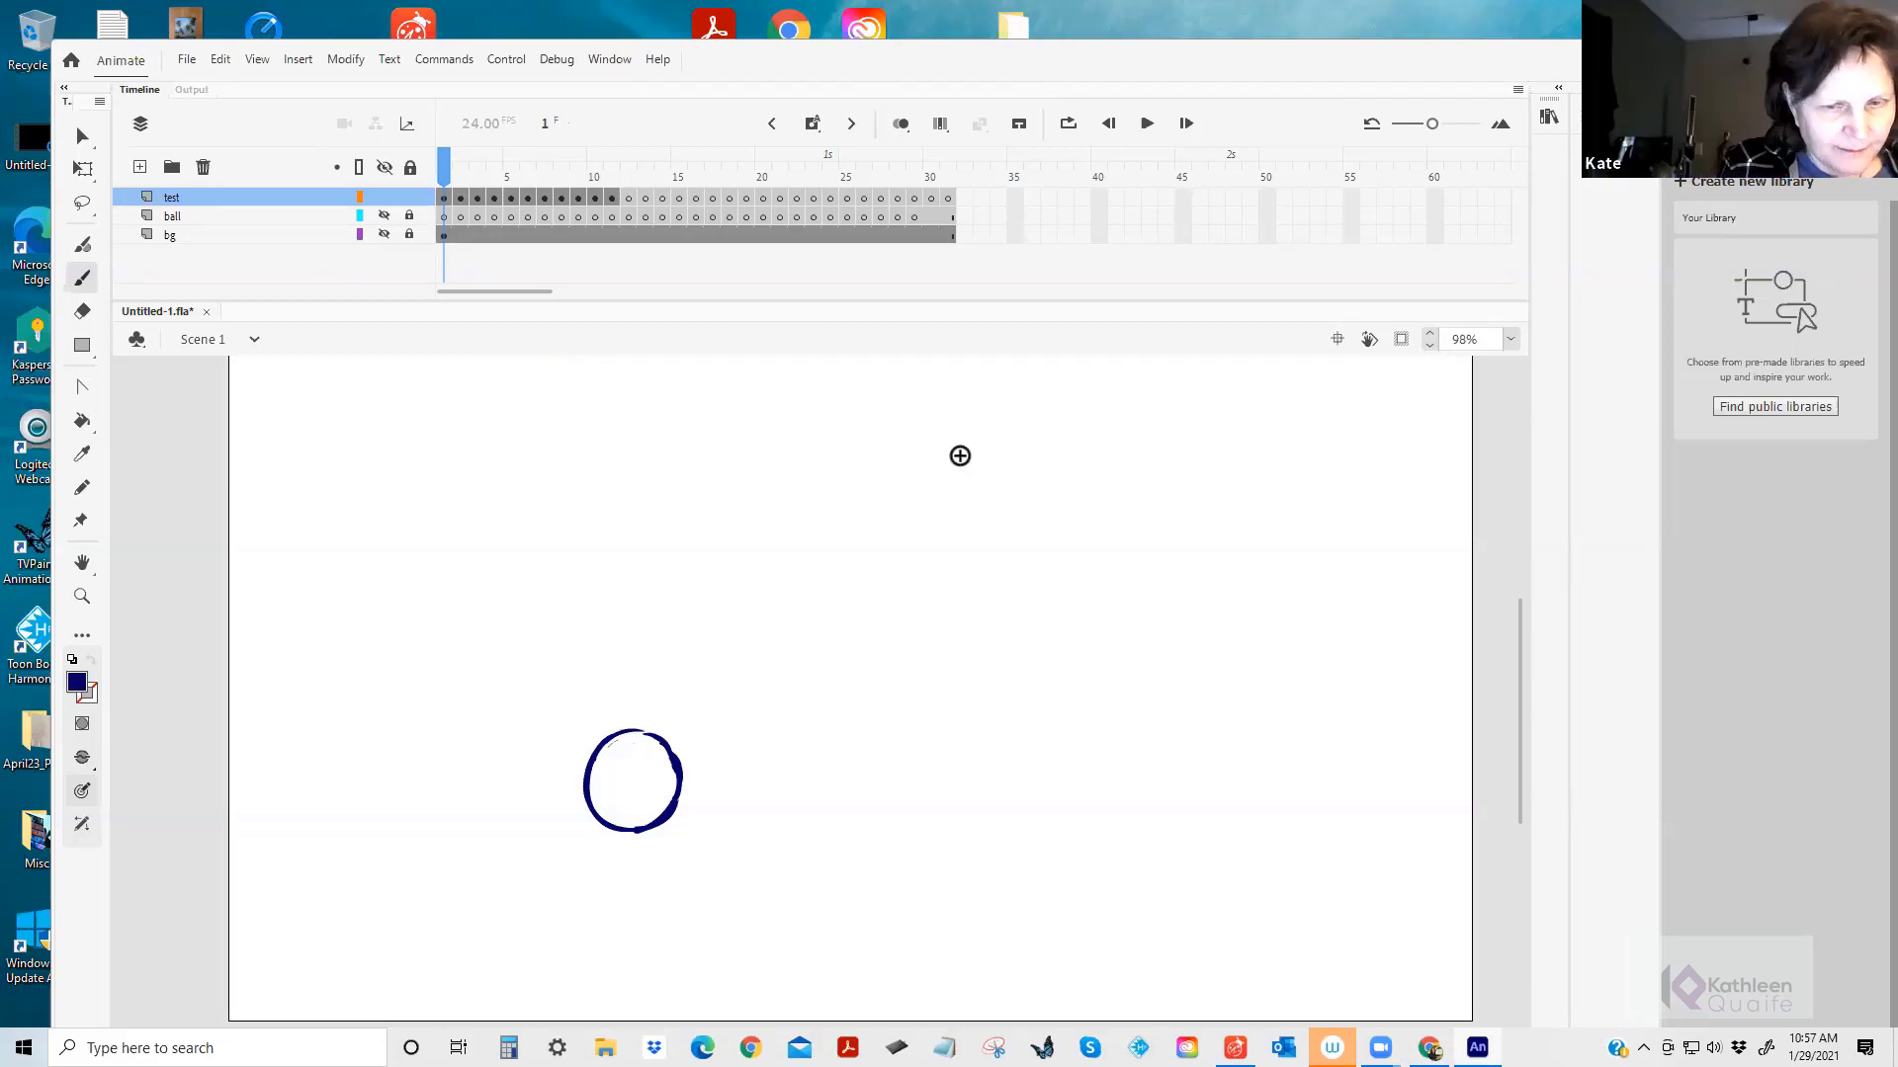
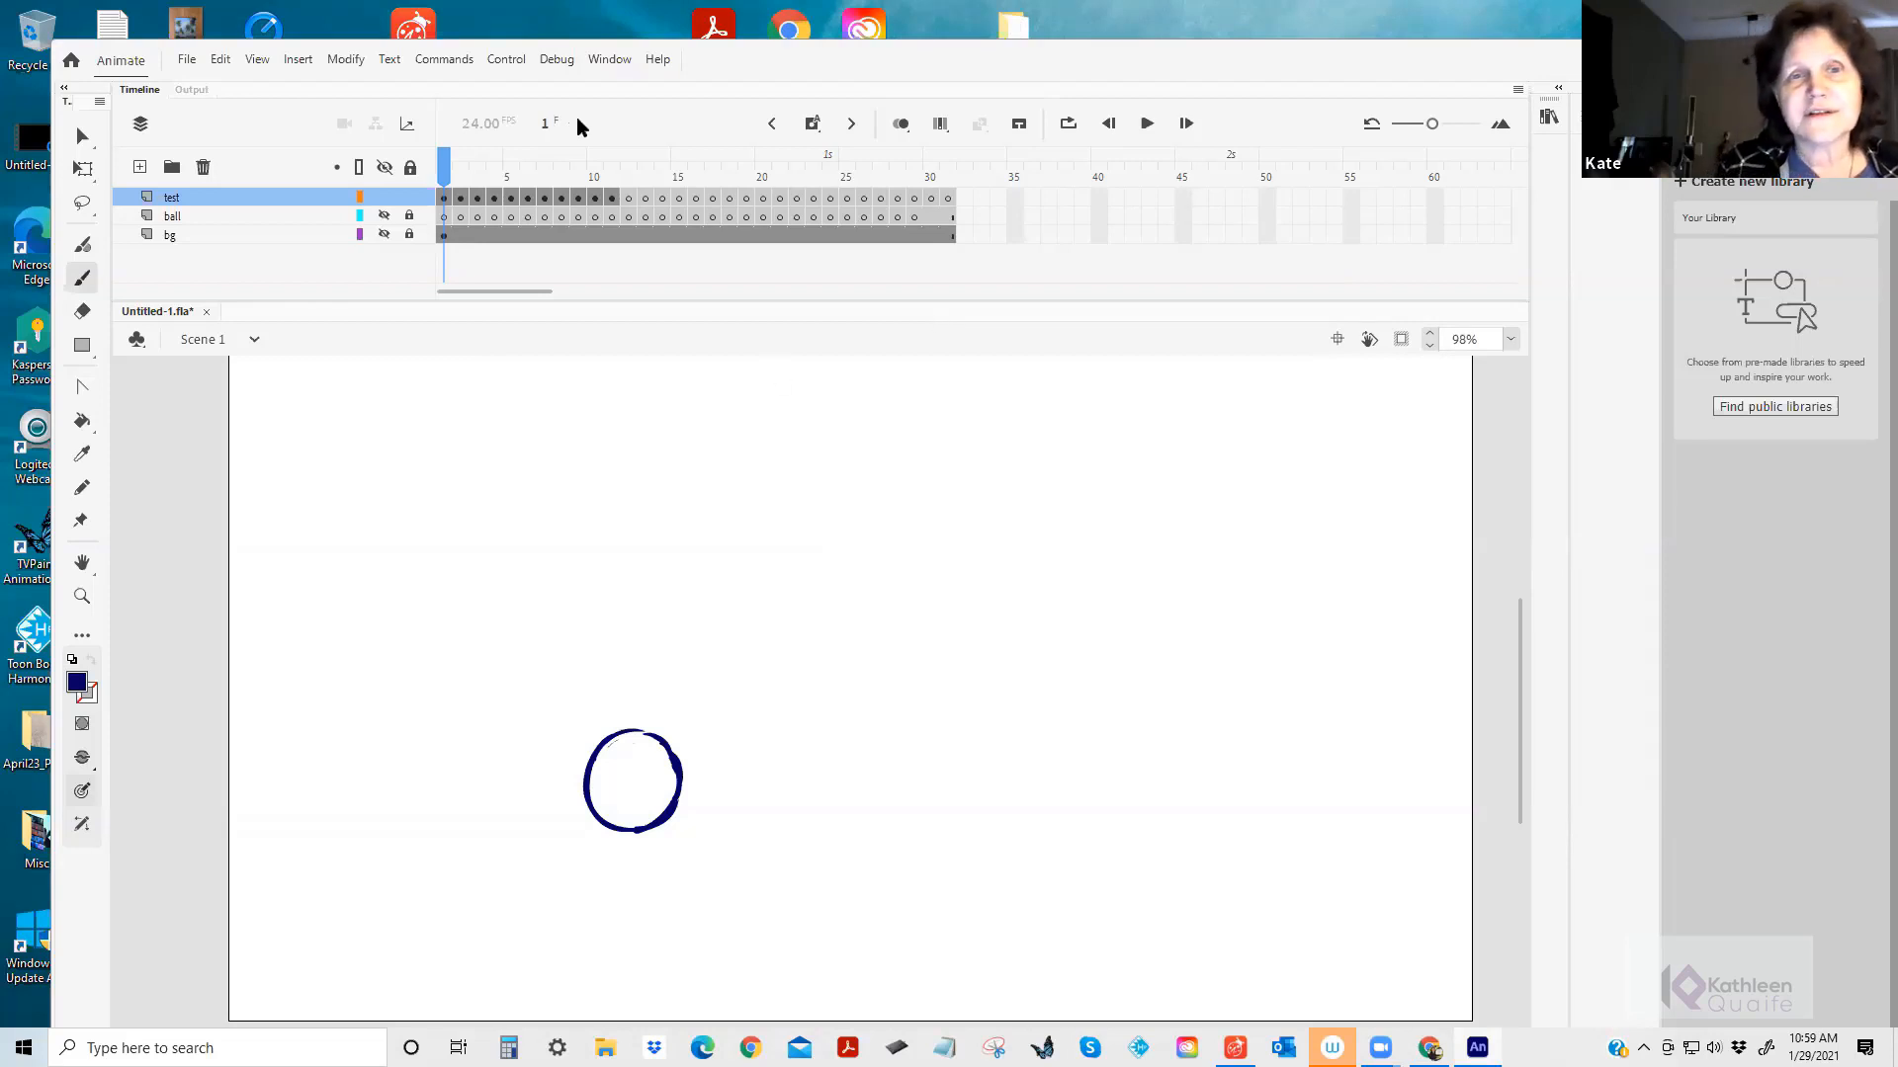
Check the ball drawings on frames 1 and 2 and test the movie in a preview window.
mouse_move(453, 175)
left_mouse_down()
mouse_move(576, 178)
mouse_move(459, 180)
left_mouse_up()
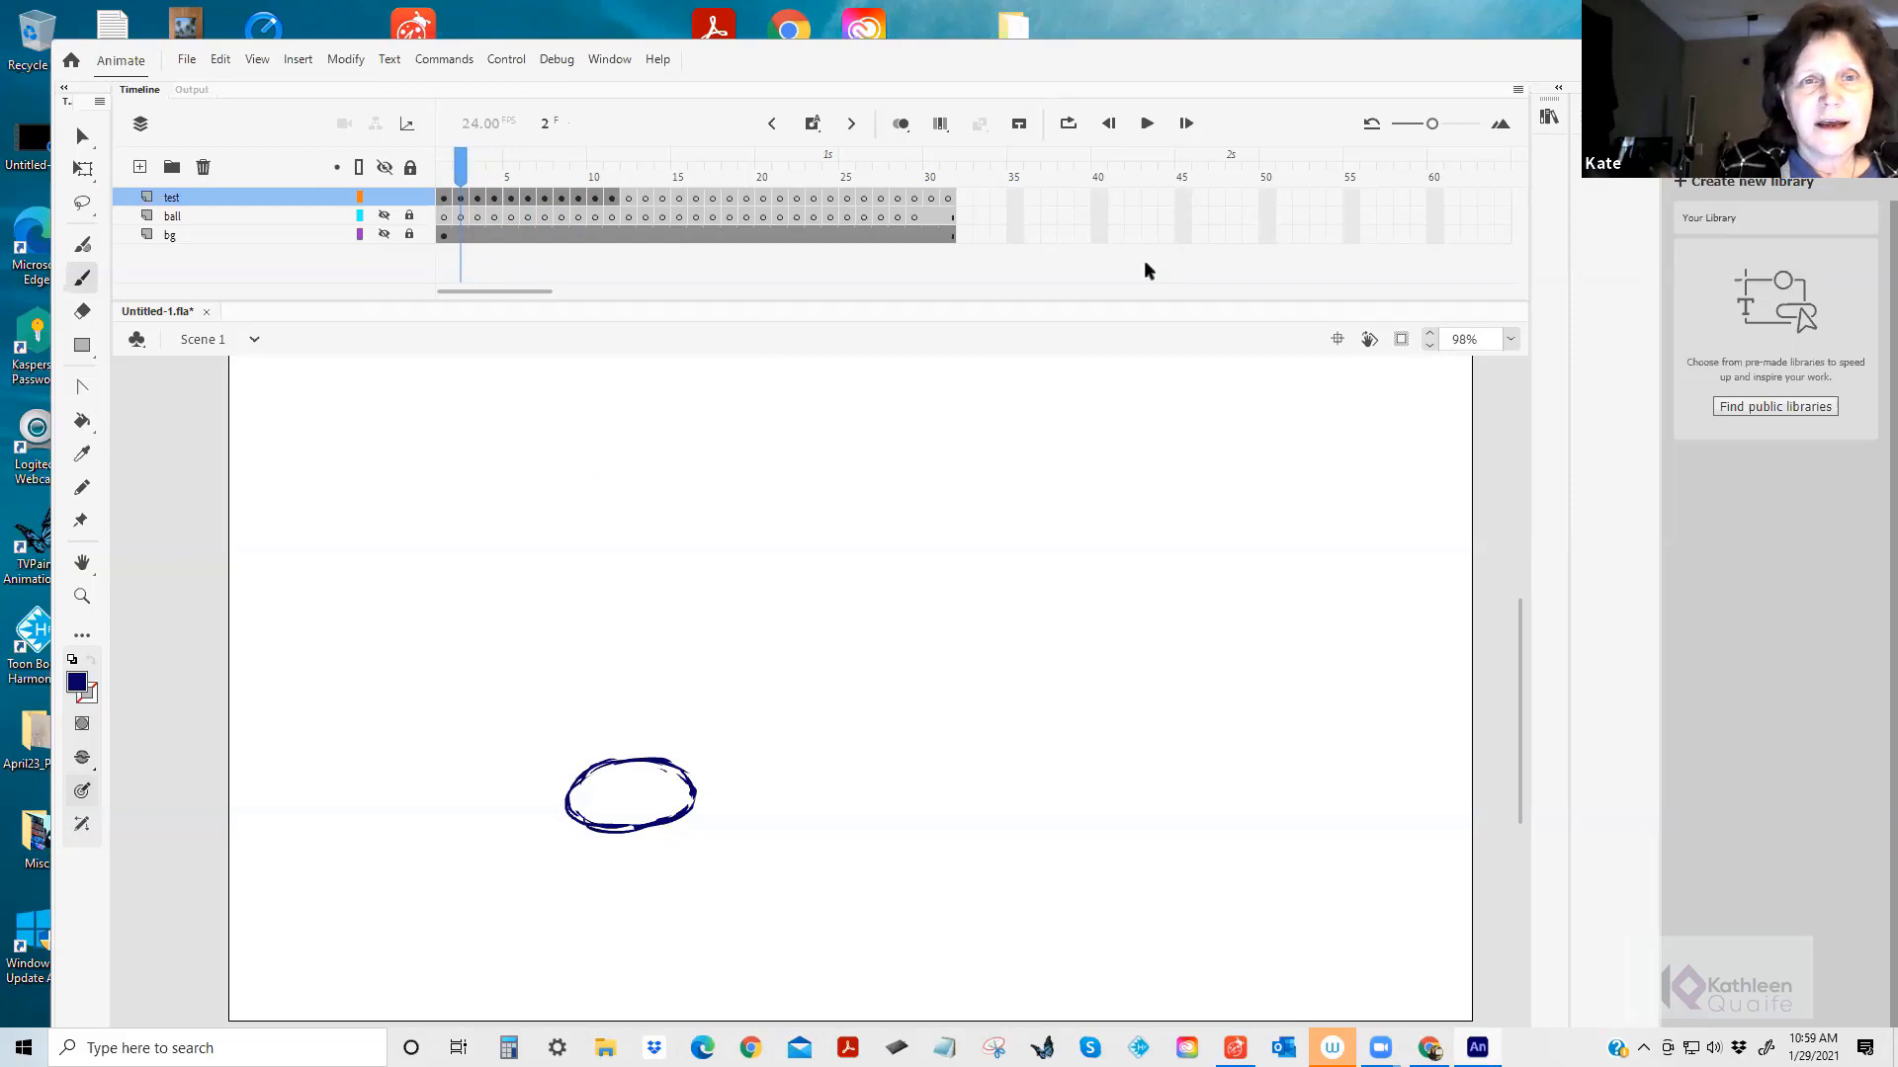
left_click_drag(460, 175, 441, 173)
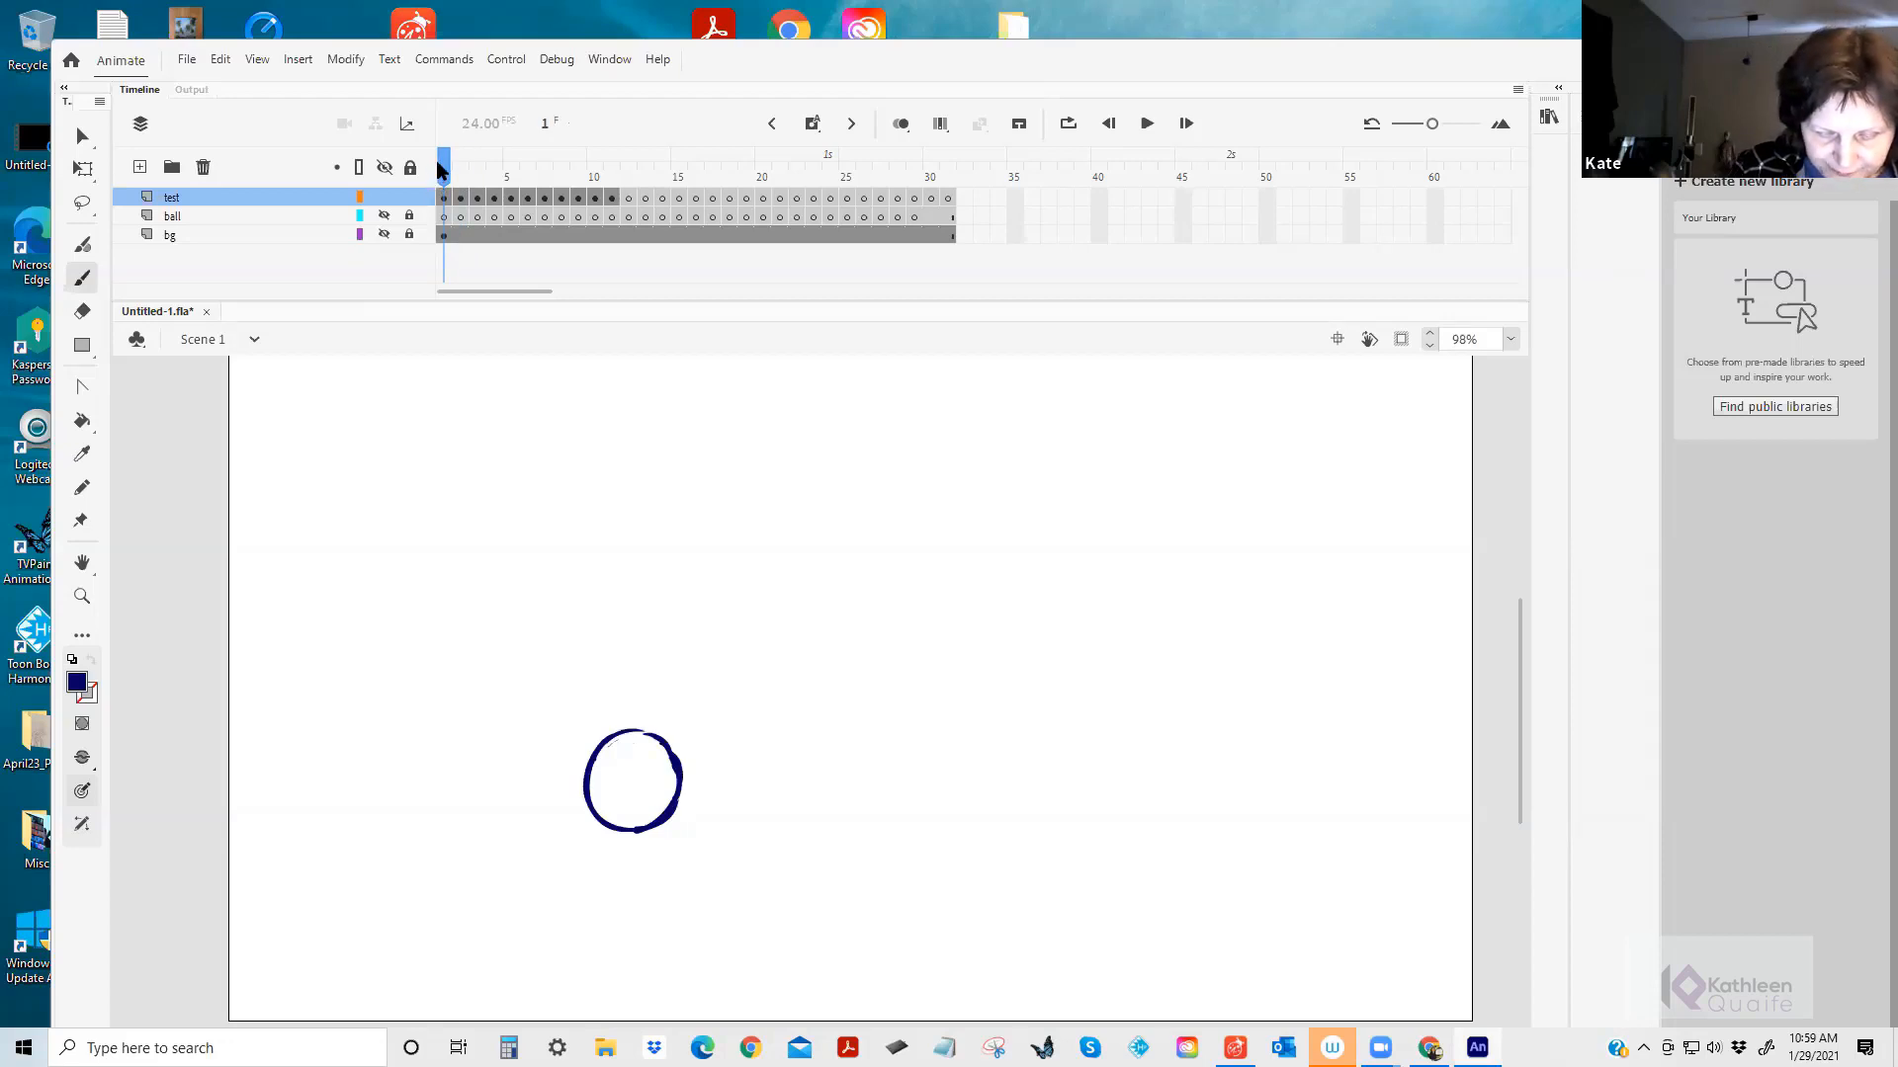
key("ctrl+Return")
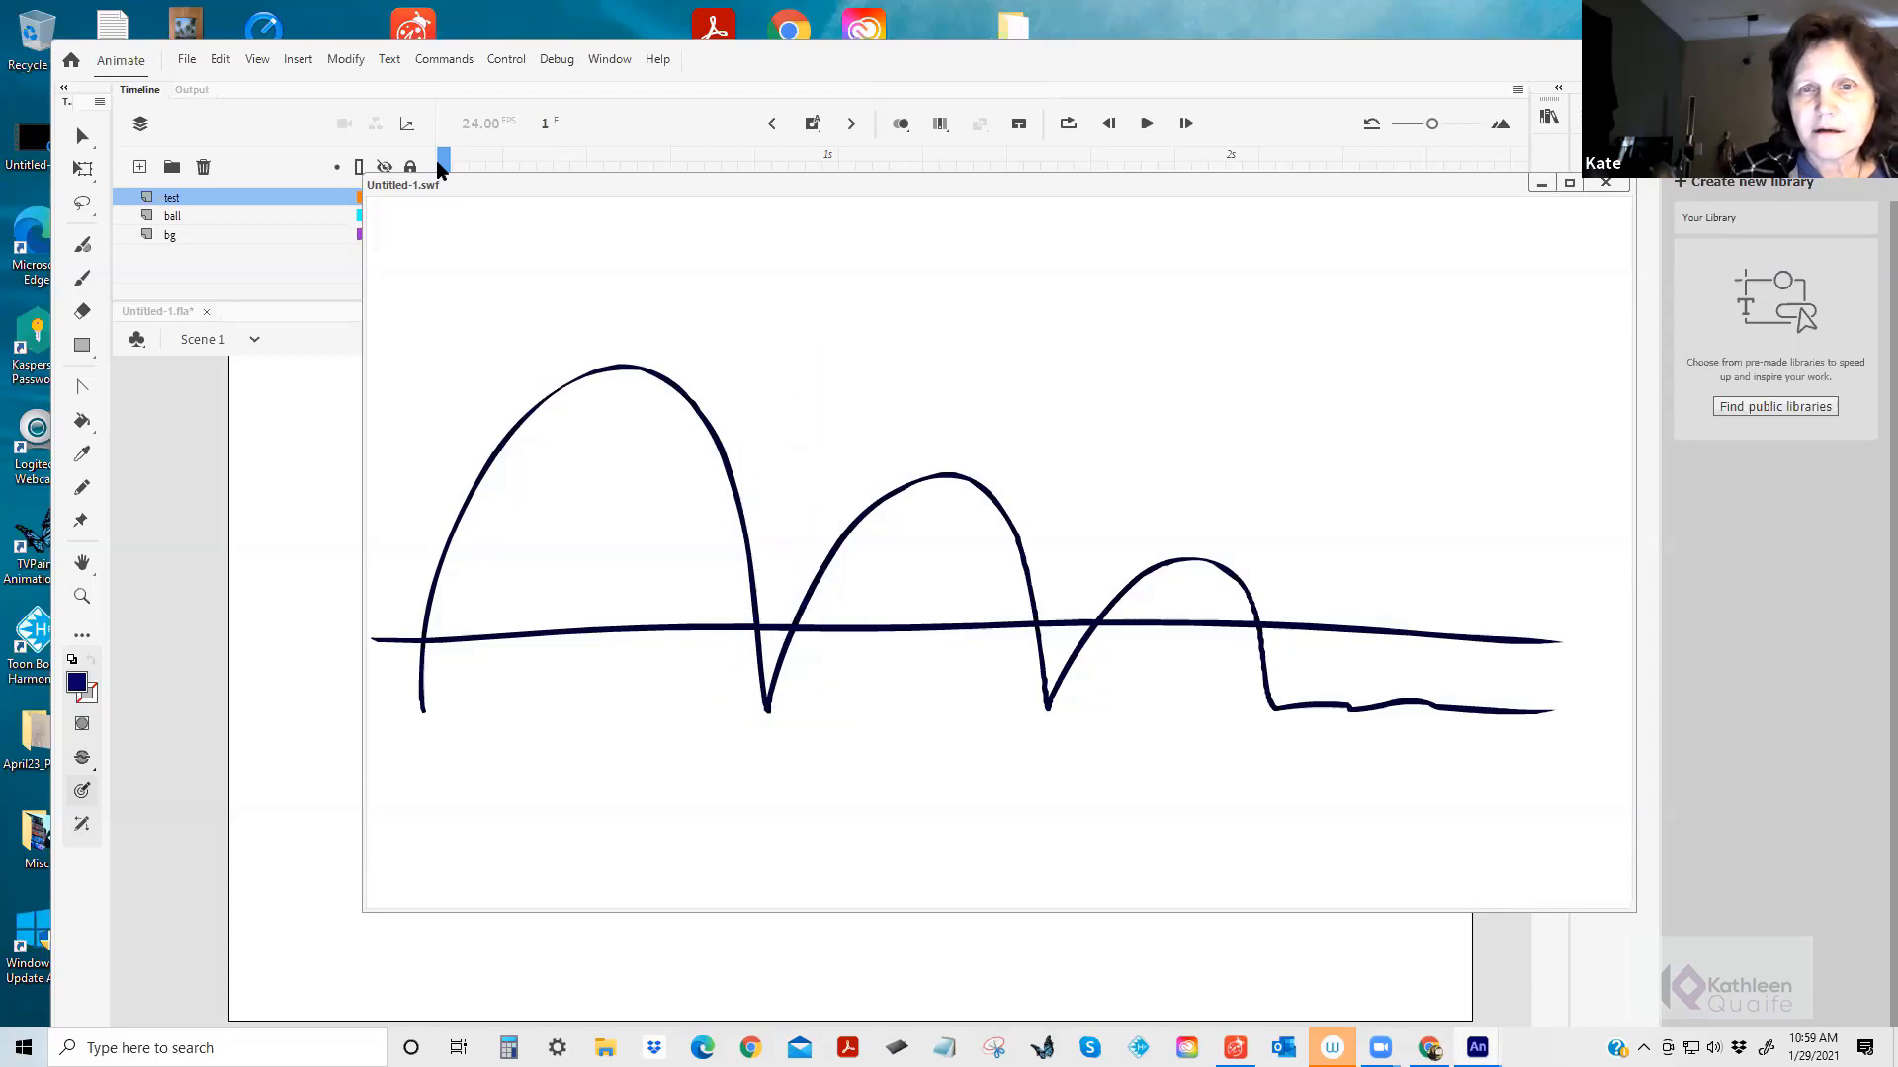
left_click_drag(448, 187, 328, 284)
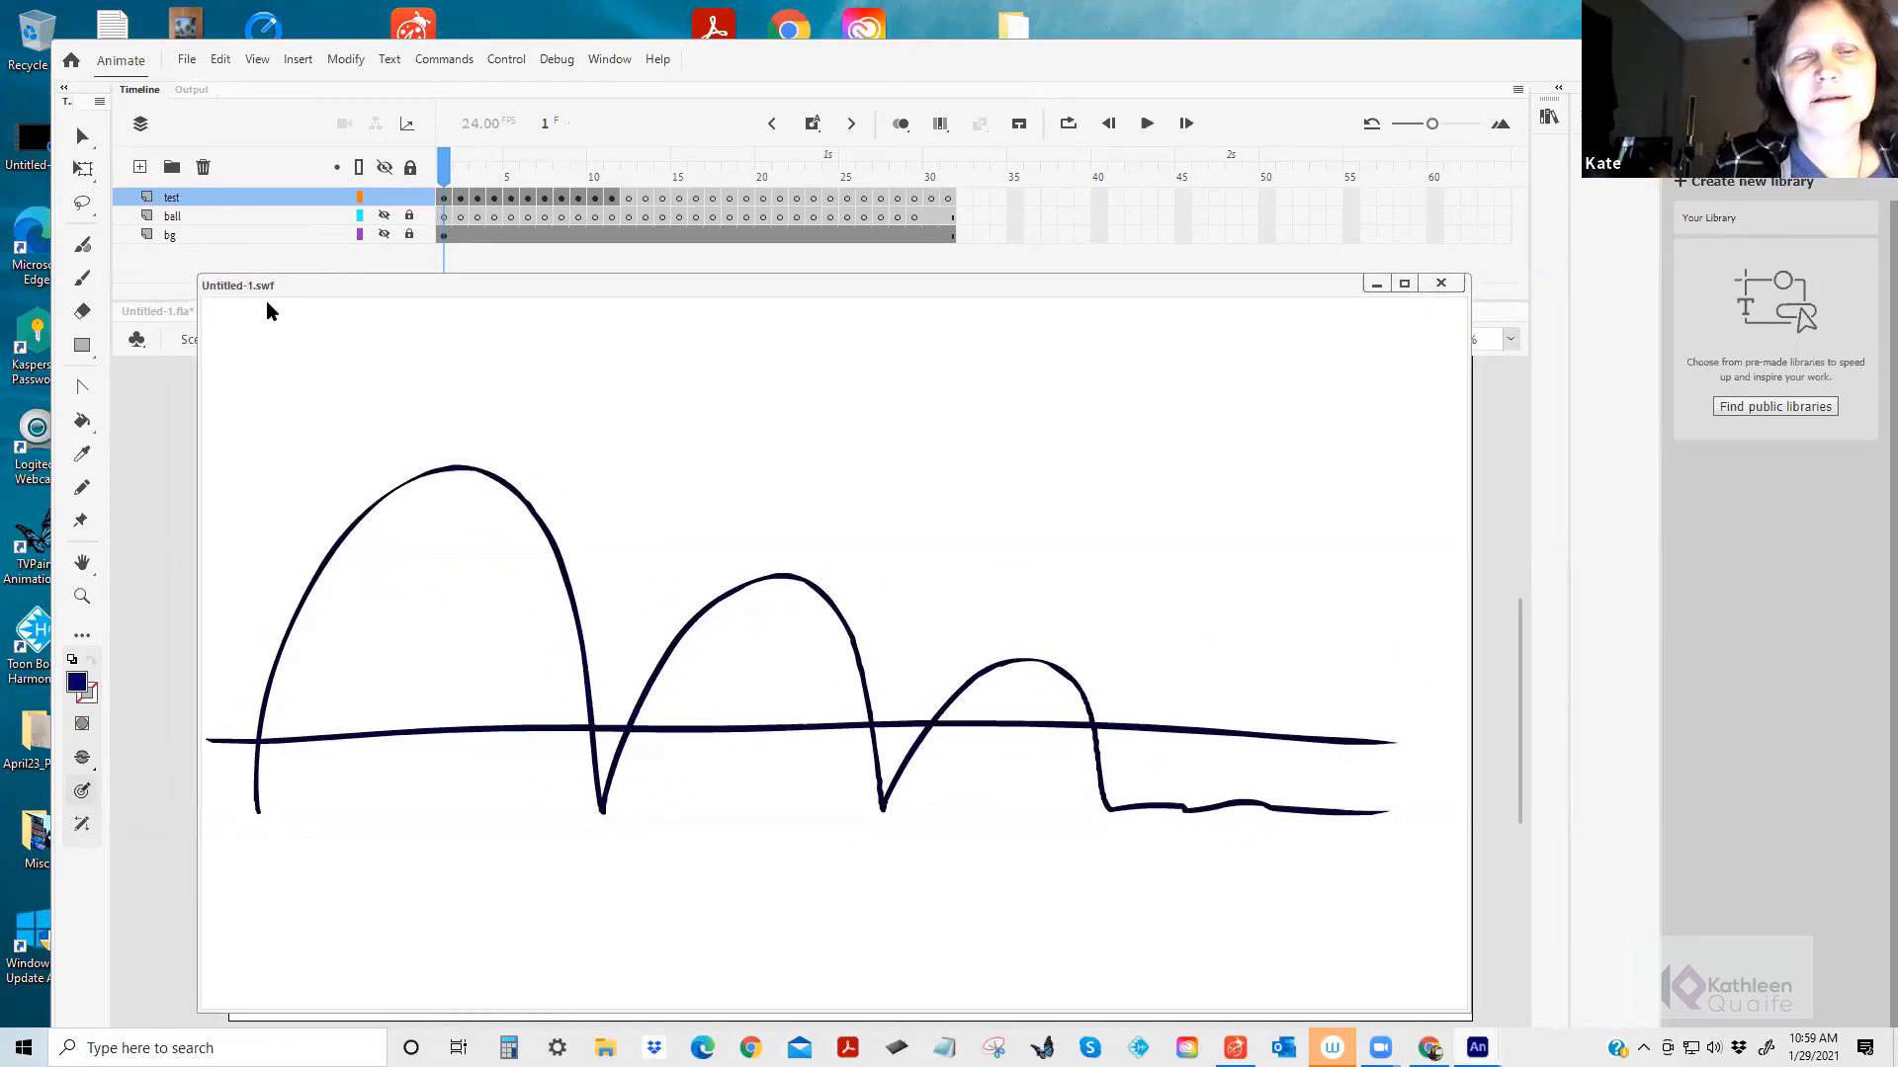
left_click(1441, 284)
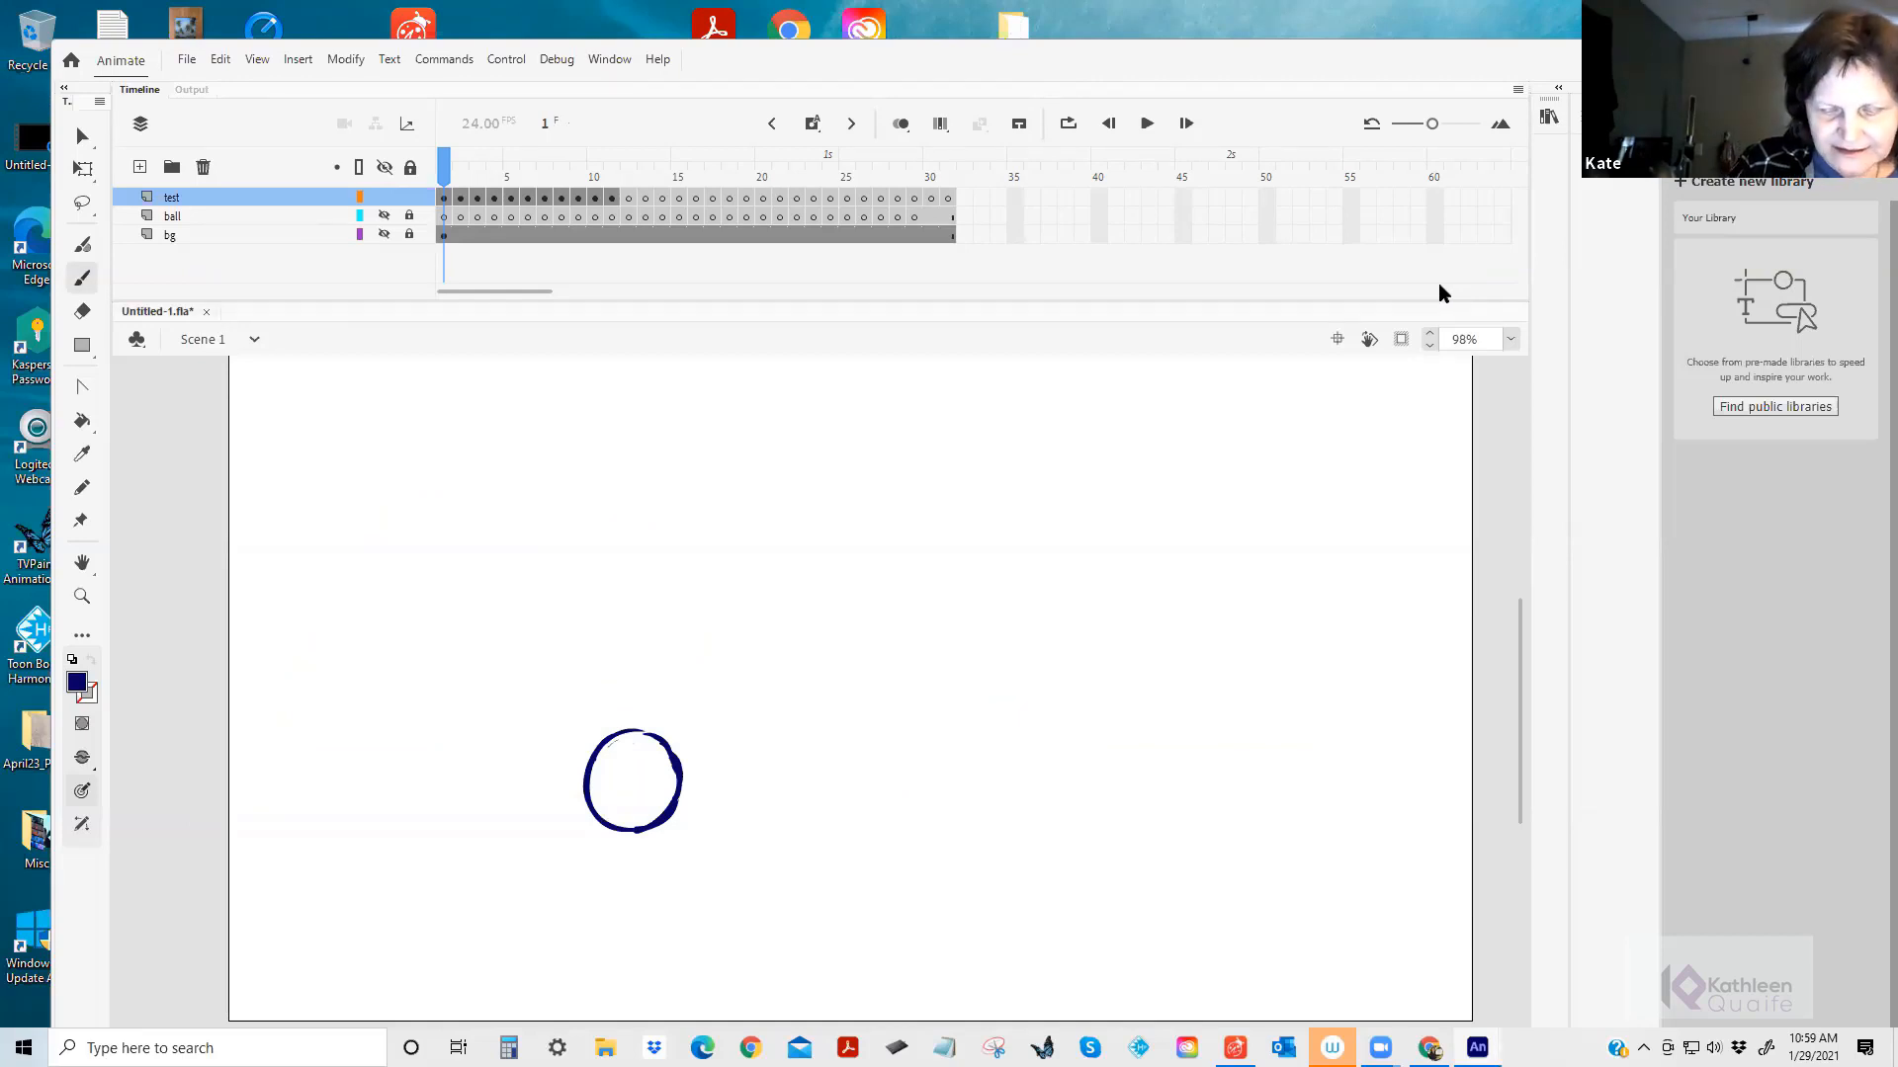
Play the animation through in the timeline and return the playhead to frame 1.
key("Return")
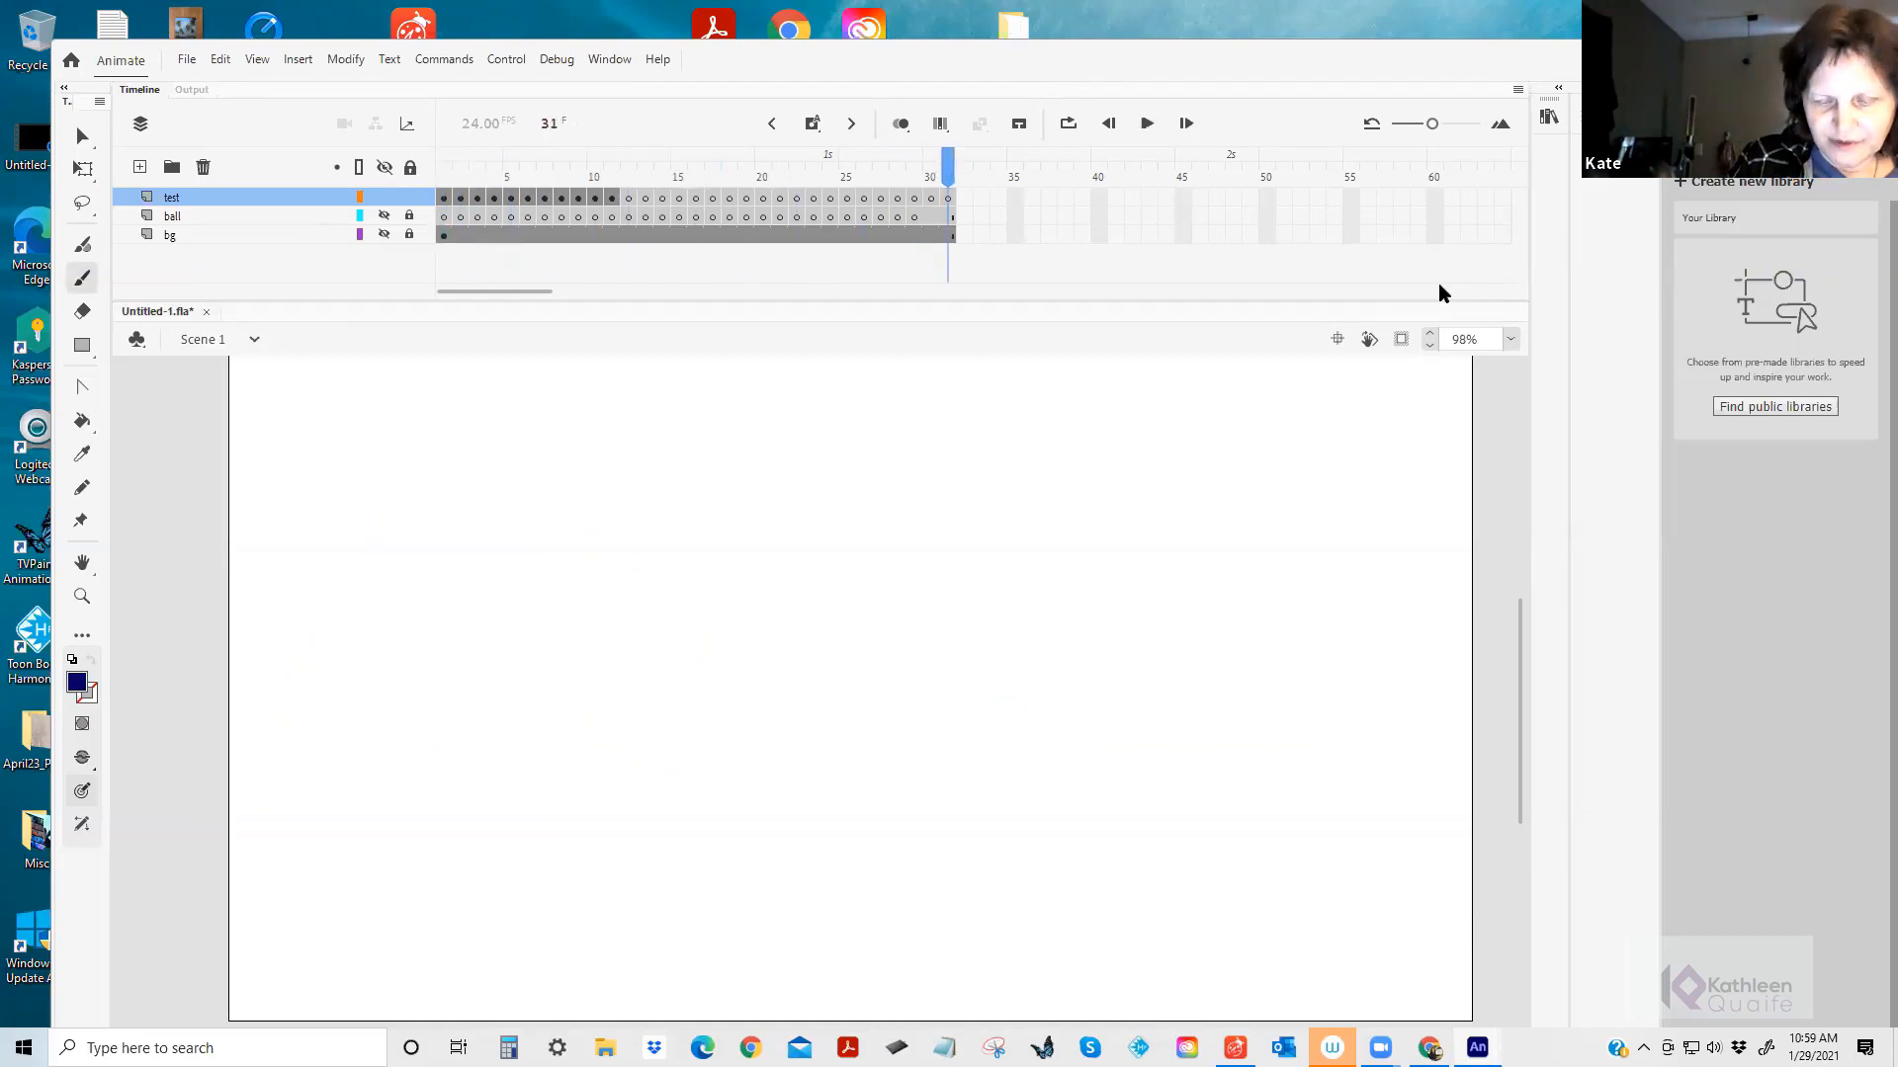
key("Return")
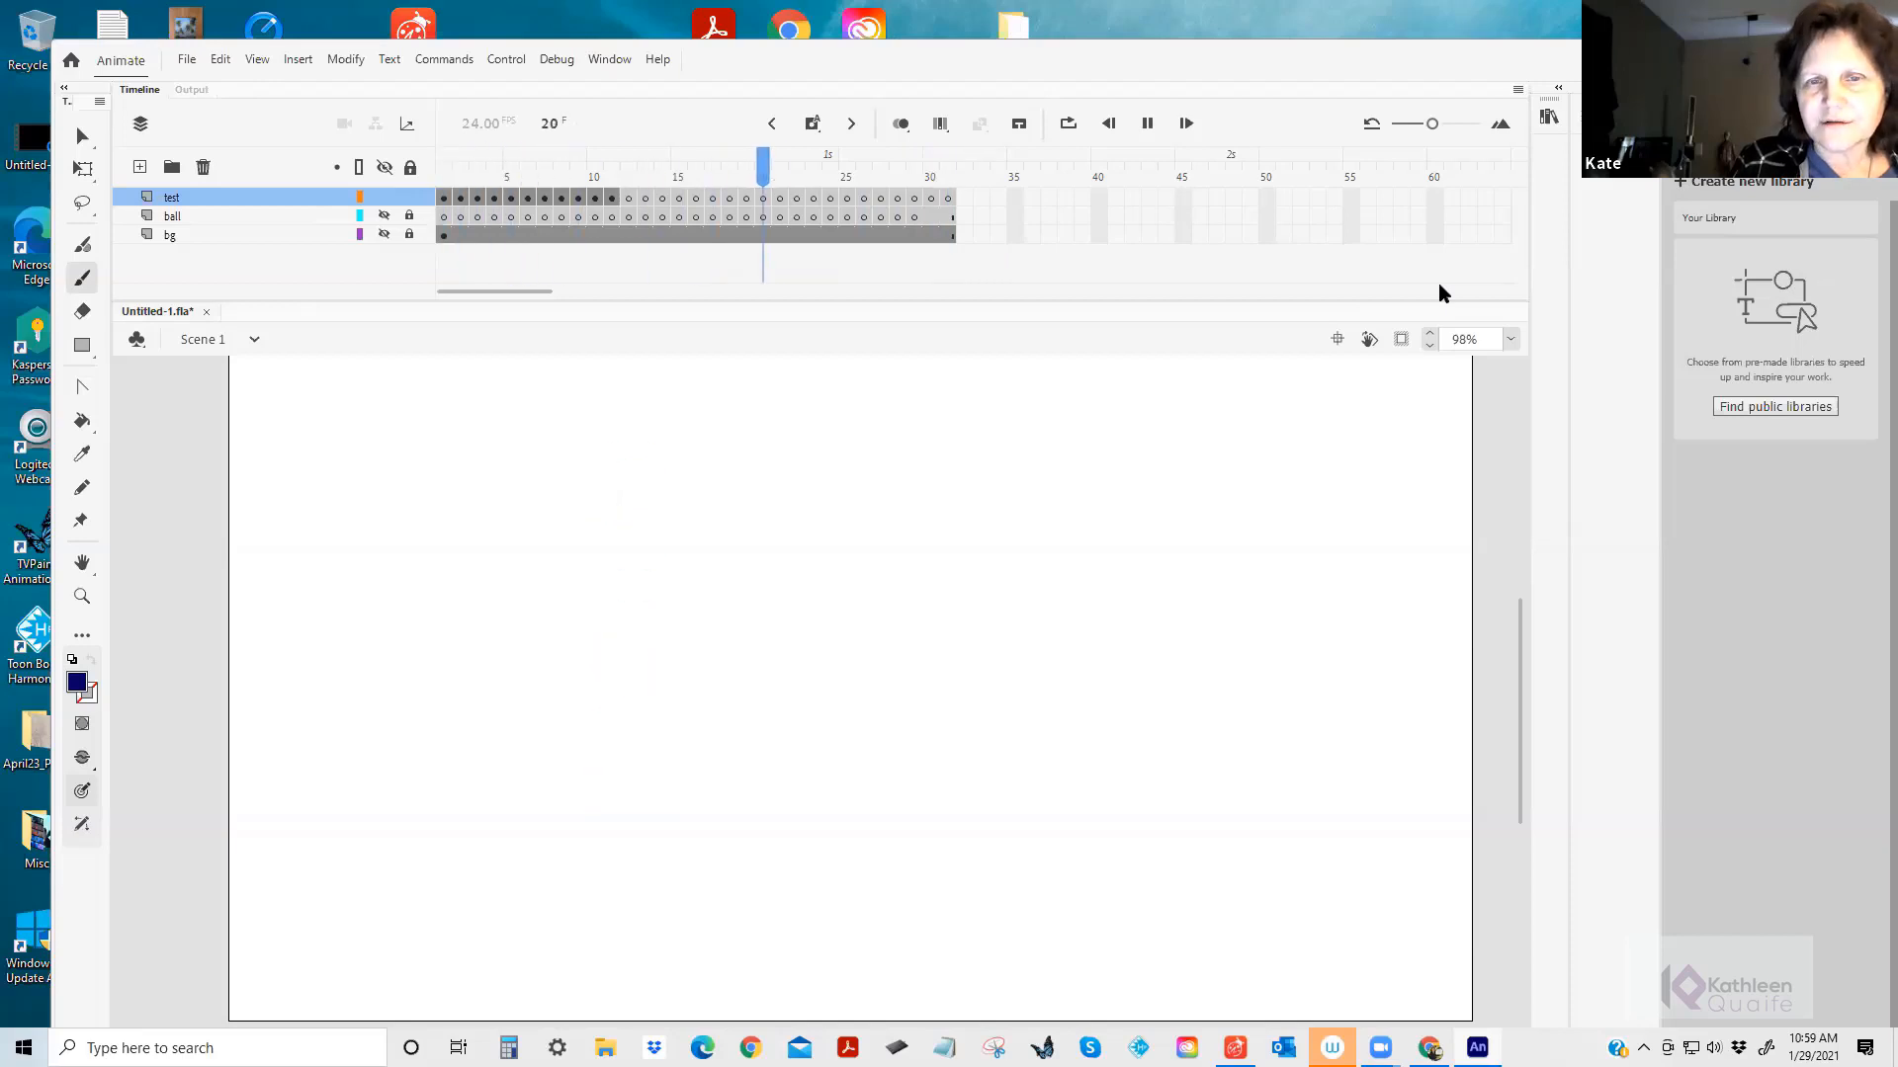
key("Return")
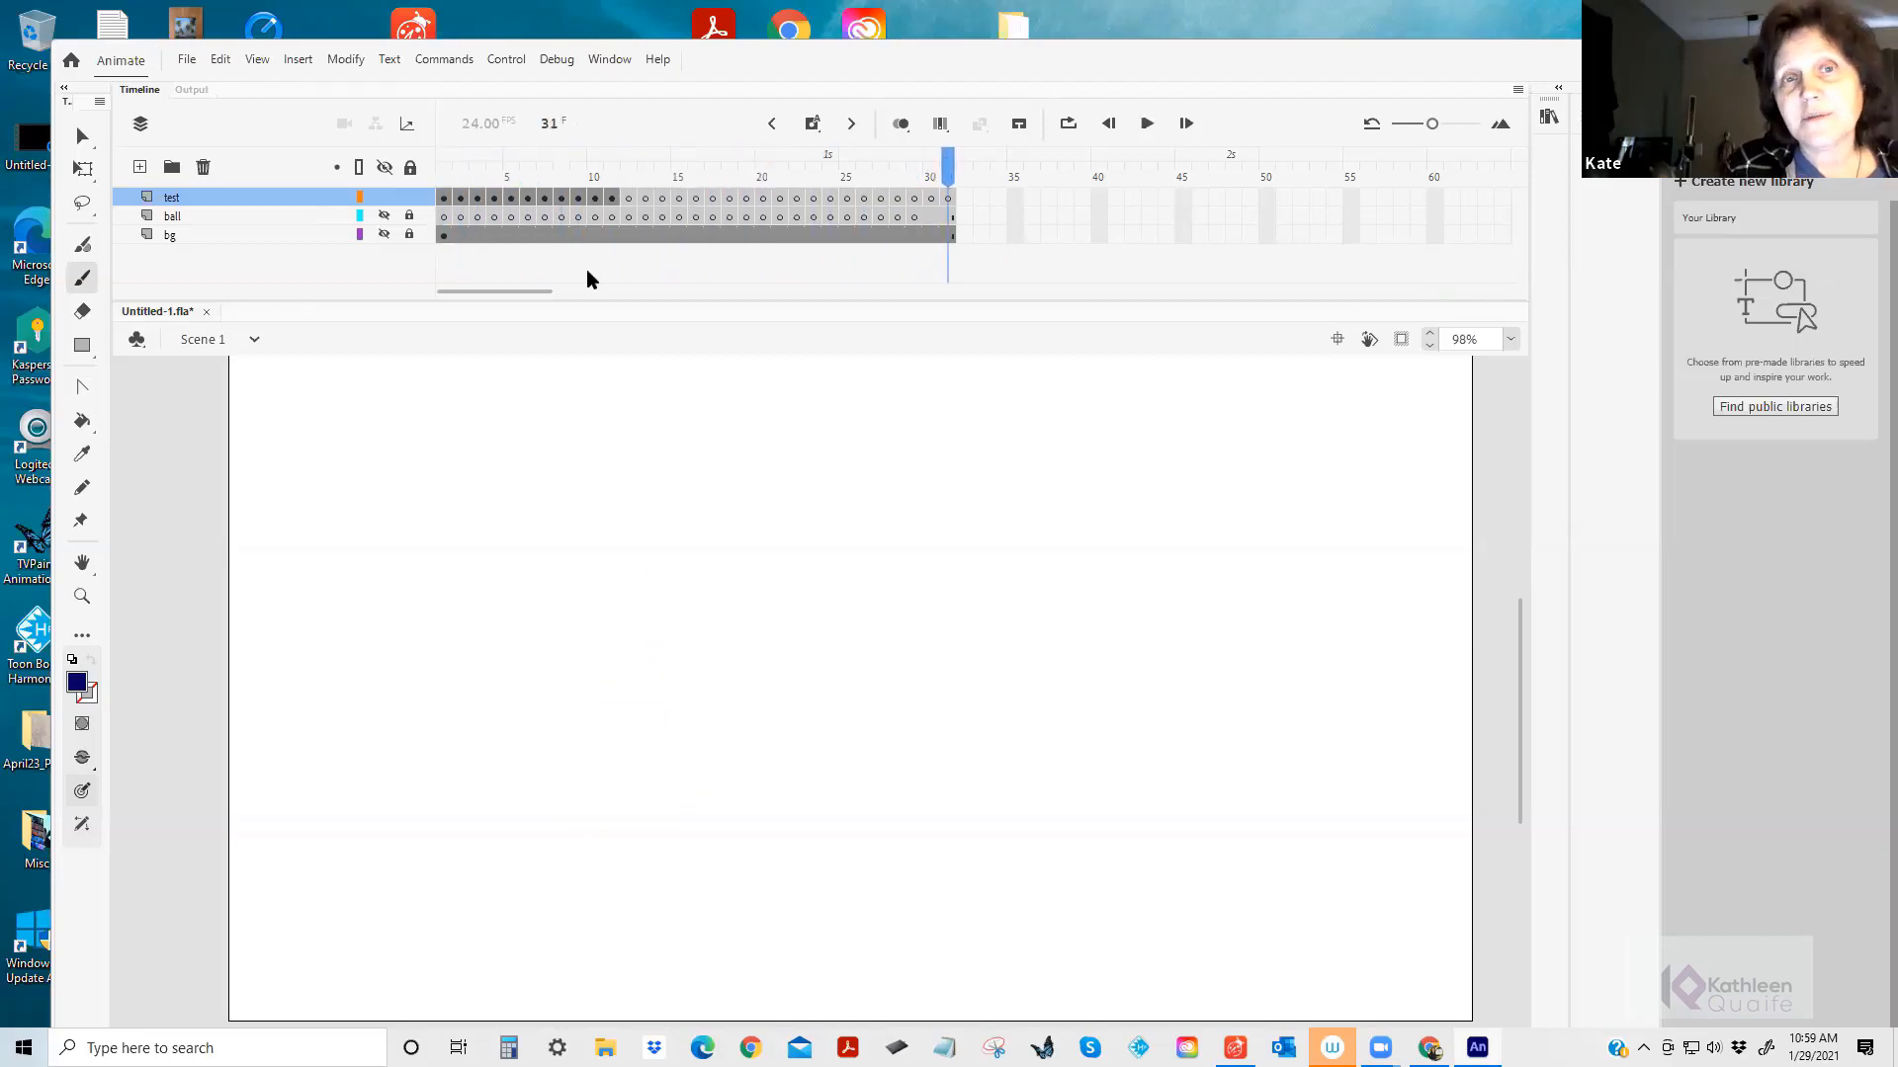
mouse_move(466, 180)
left_mouse_down()
mouse_move(398, 189)
mouse_move(625, 181)
mouse_move(442, 205)
left_mouse_up()
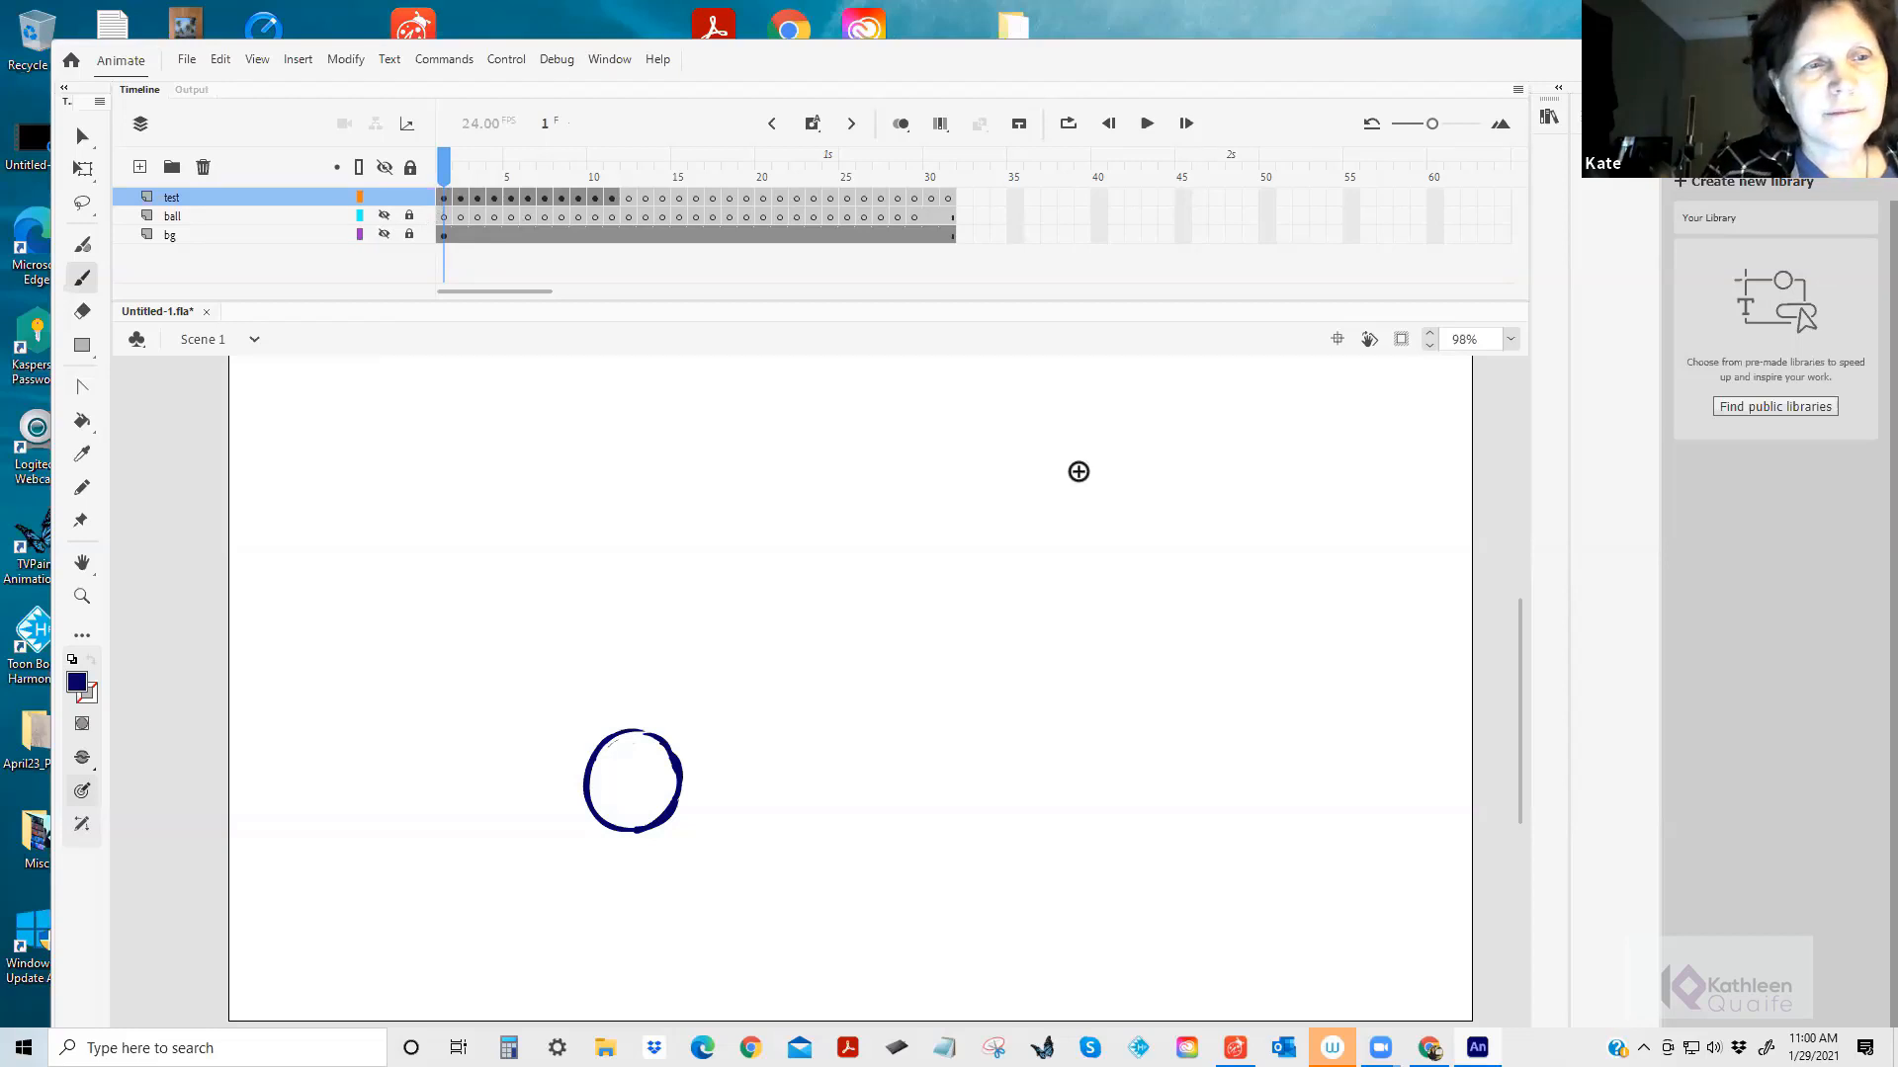
Handwrite the note "F5 HOLD" on frame 1 above a sketched boxed dot with an arrow pointing right.
mouse_move(1079, 471)
left_mouse_down()
mouse_move(1081, 545)
mouse_move(1126, 465)
mouse_move(1129, 499)
mouse_move(1158, 470)
mouse_move(1162, 542)
left_mouse_up()
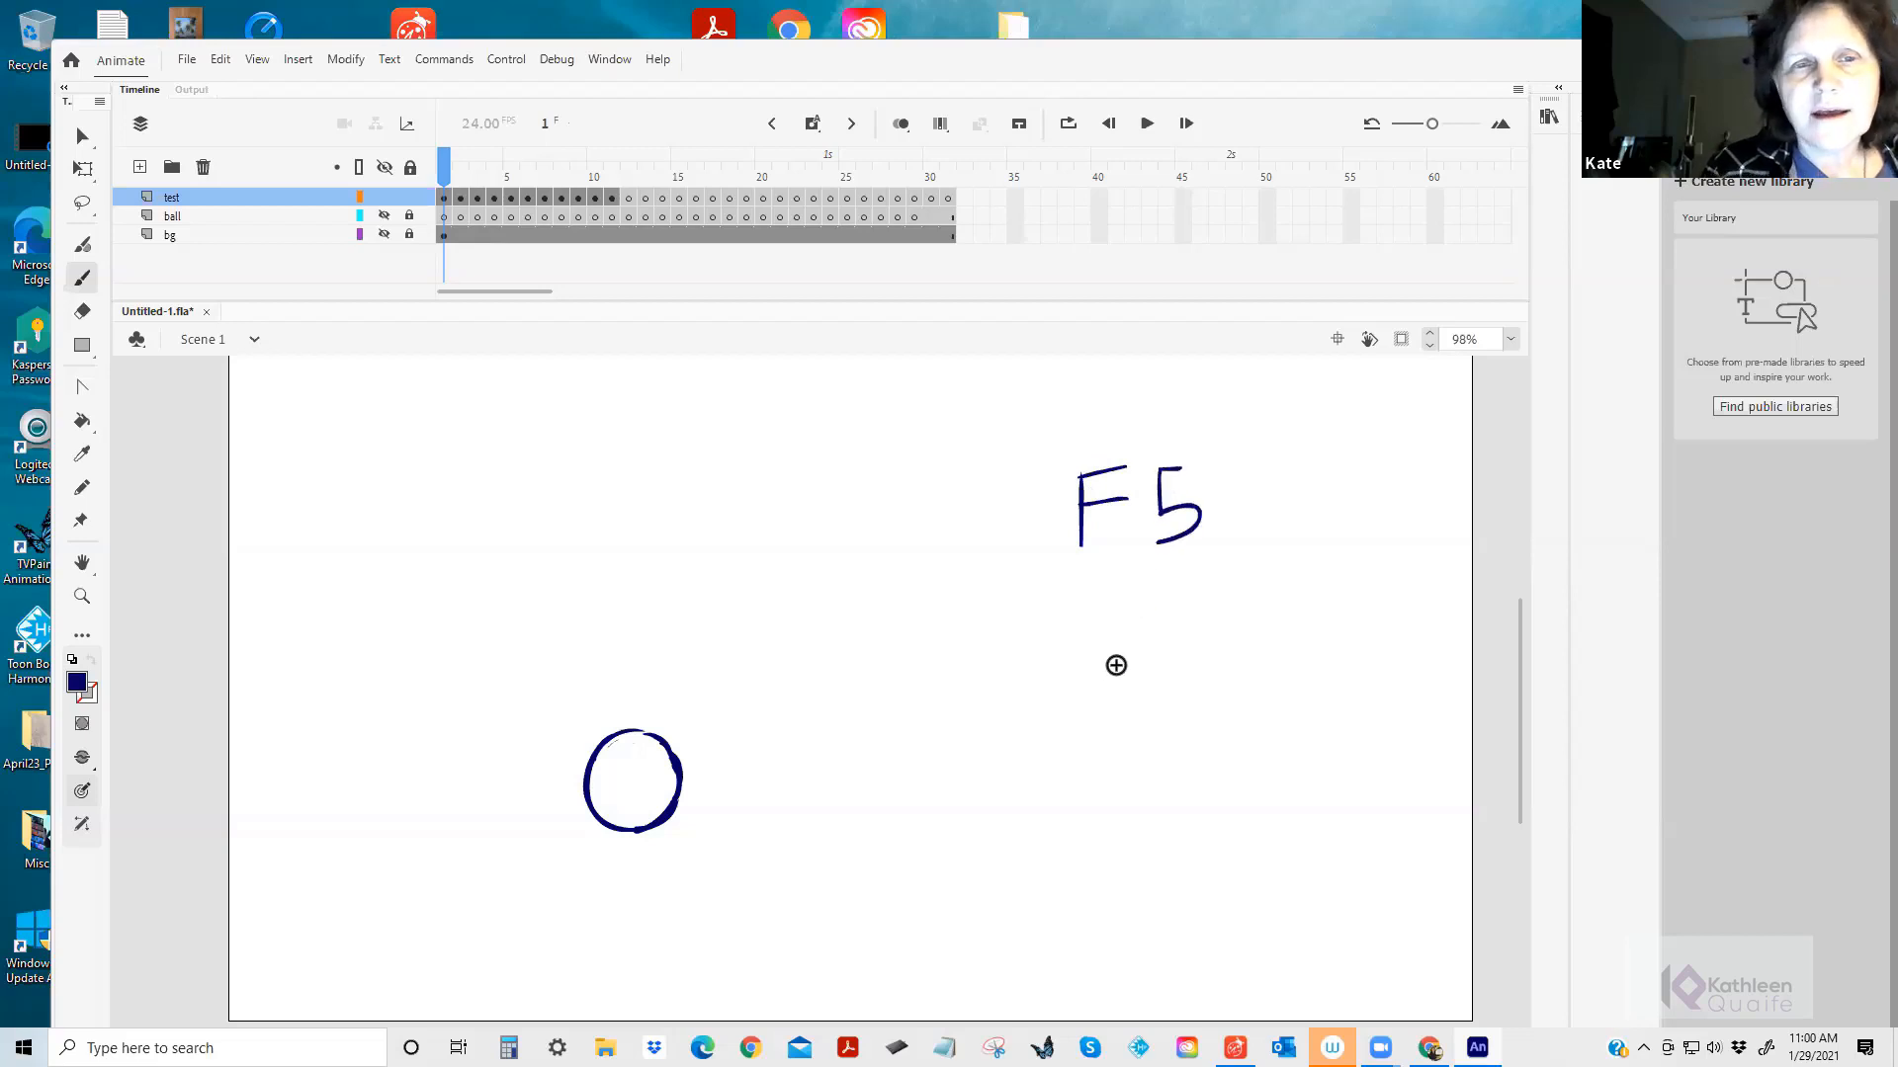
left_click_drag(1074, 600, 1081, 659)
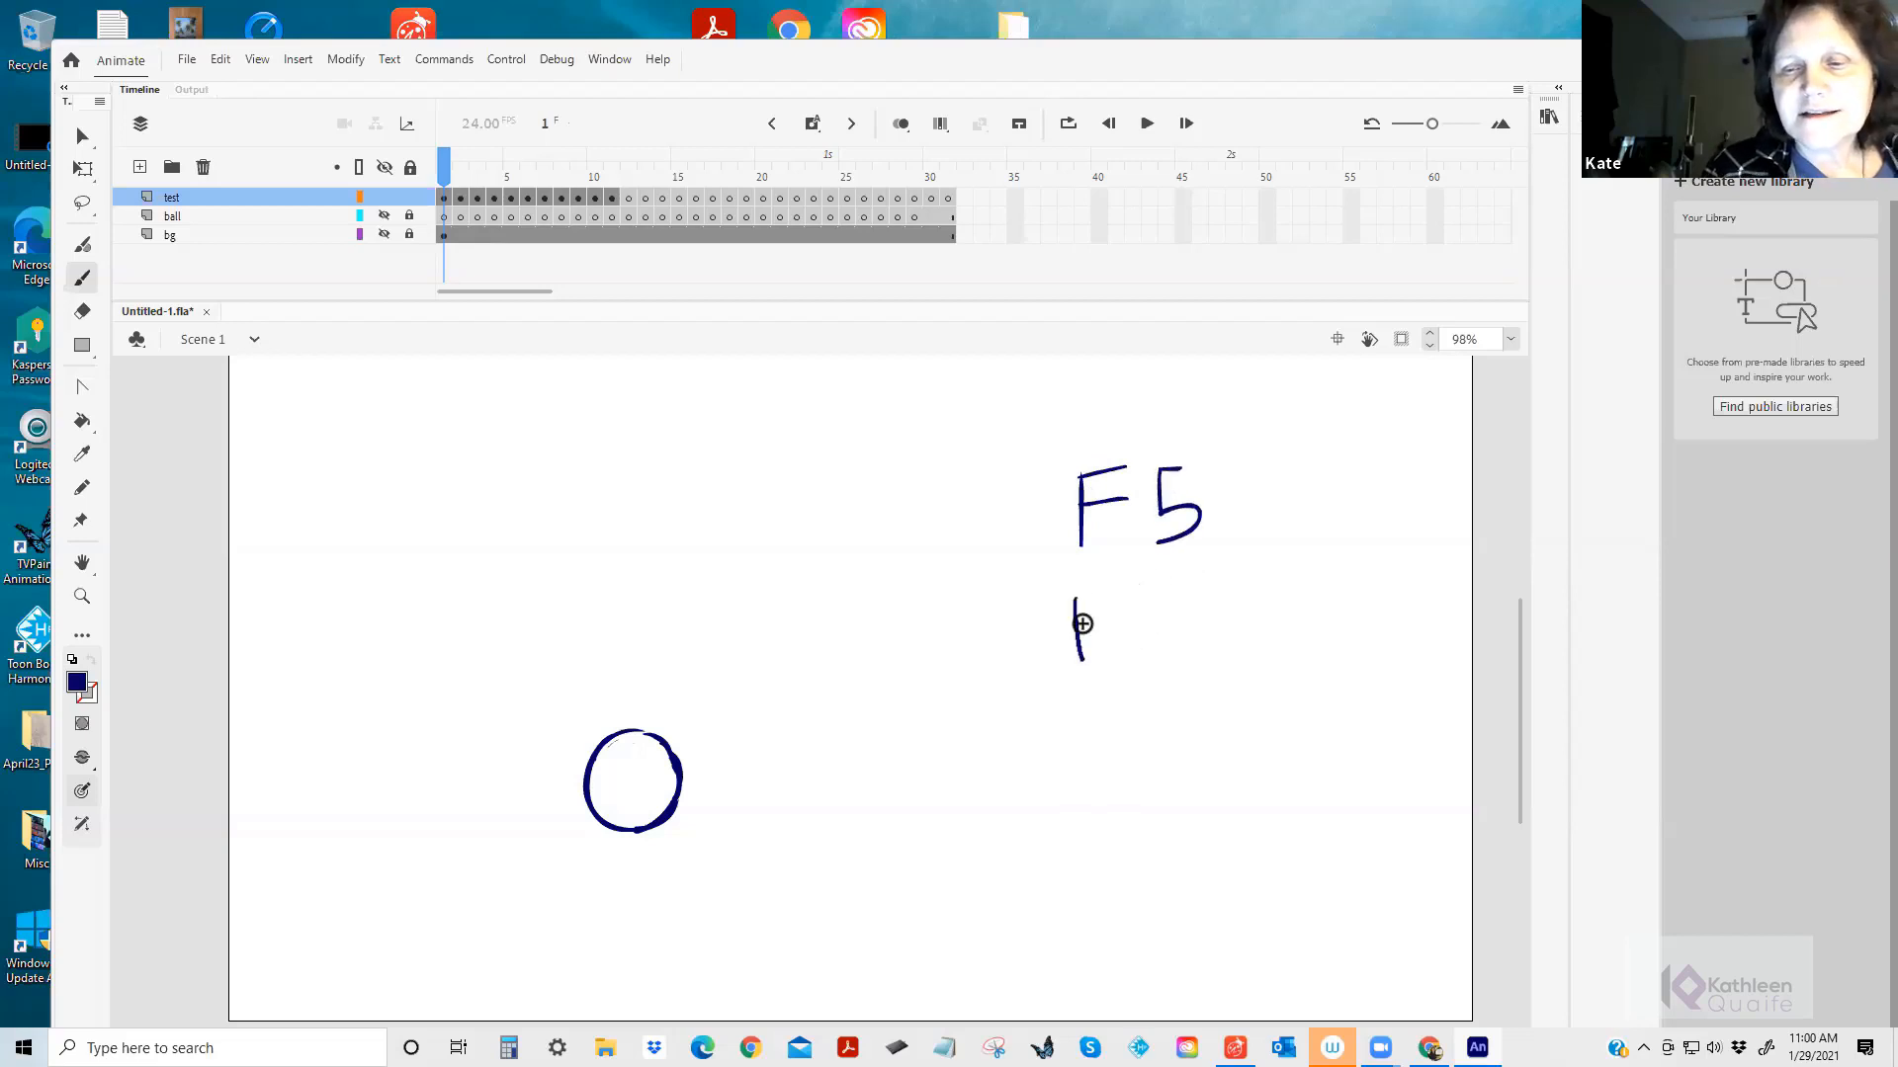
mouse_move(1079, 593)
left_mouse_down()
mouse_move(1138, 591)
mouse_move(1151, 634)
mouse_move(1093, 664)
mouse_move(1110, 621)
mouse_move(1331, 629)
left_mouse_up()
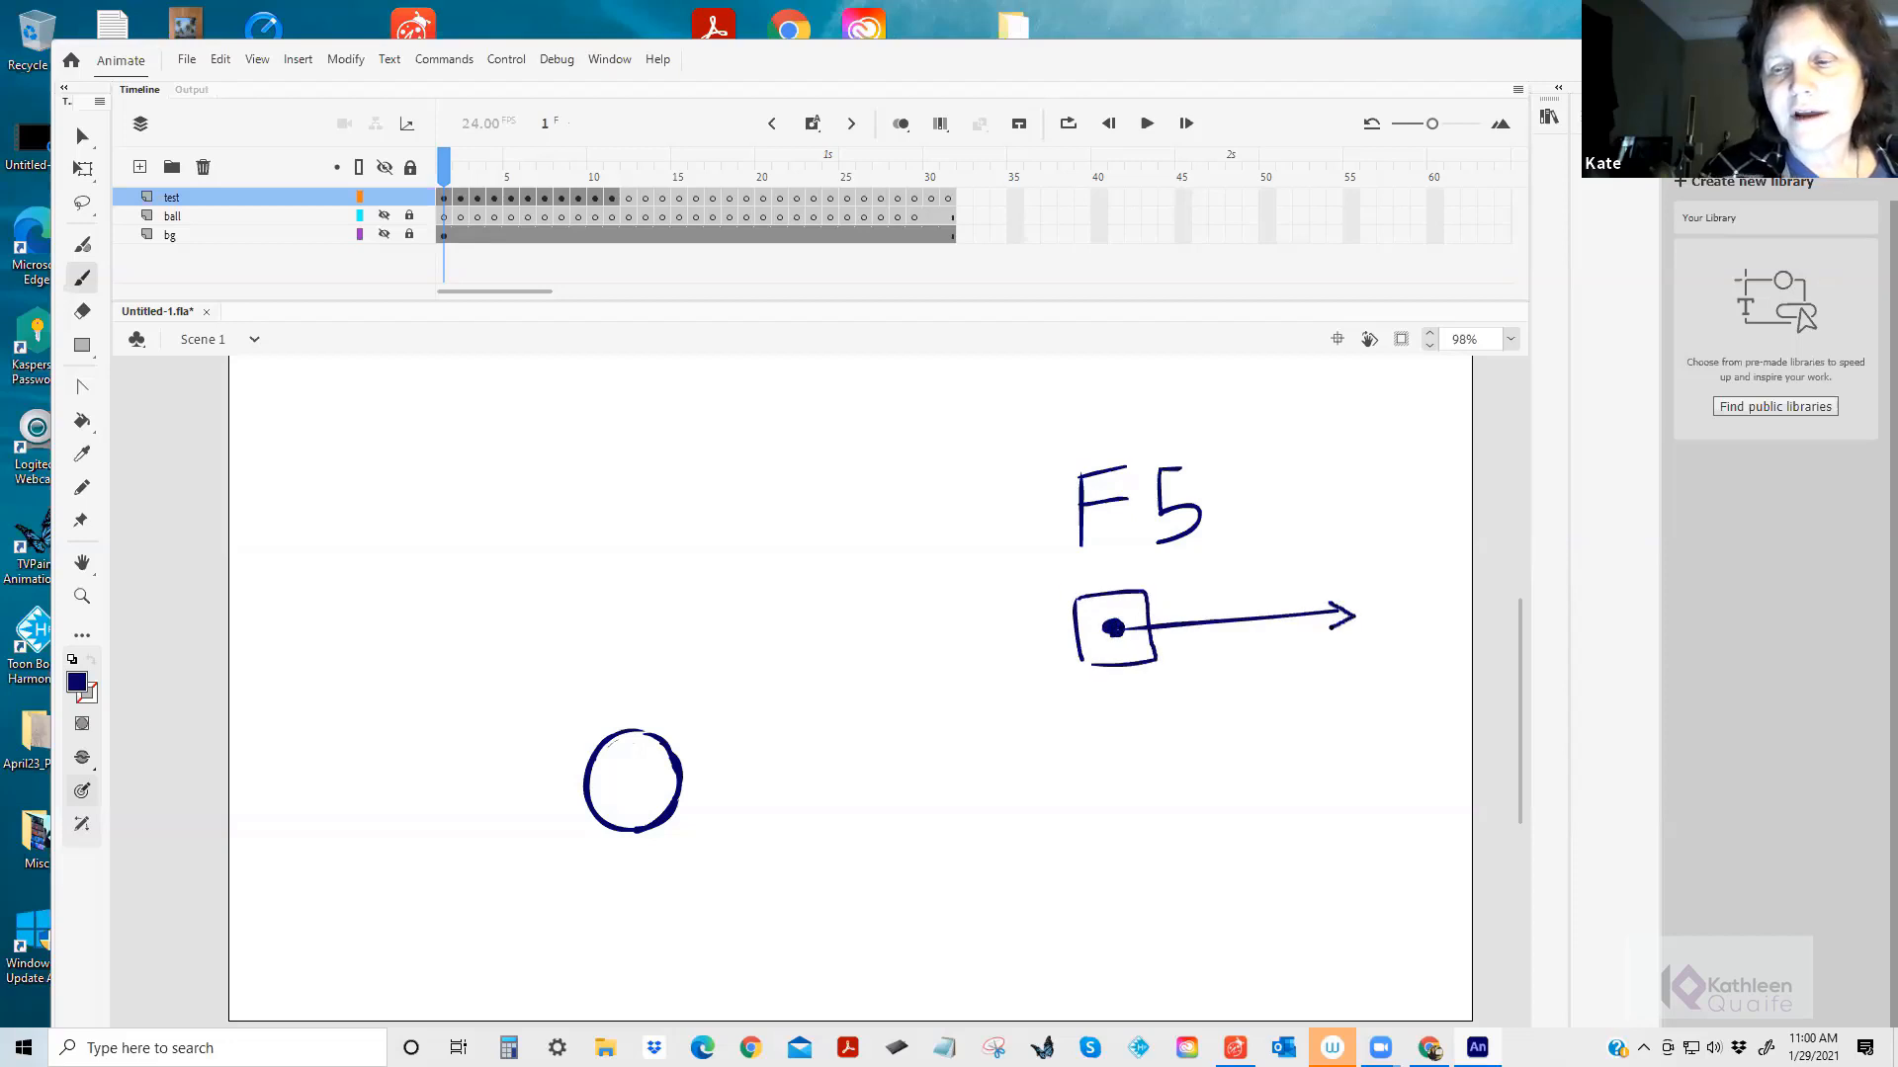
left_click_drag(1280, 481, 1282, 531)
mouse_move(1302, 482)
left_mouse_down()
mouse_move(1302, 529)
mouse_move(1323, 486)
left_mouse_up()
mouse_move(1342, 486)
left_mouse_down()
mouse_move(1344, 524)
mouse_move(1362, 520)
left_mouse_up()
left_click_drag(1368, 484, 1371, 515)
mouse_move(1323, 604)
left_mouse_down()
mouse_move(1328, 630)
mouse_move(1129, 630)
left_mouse_up()
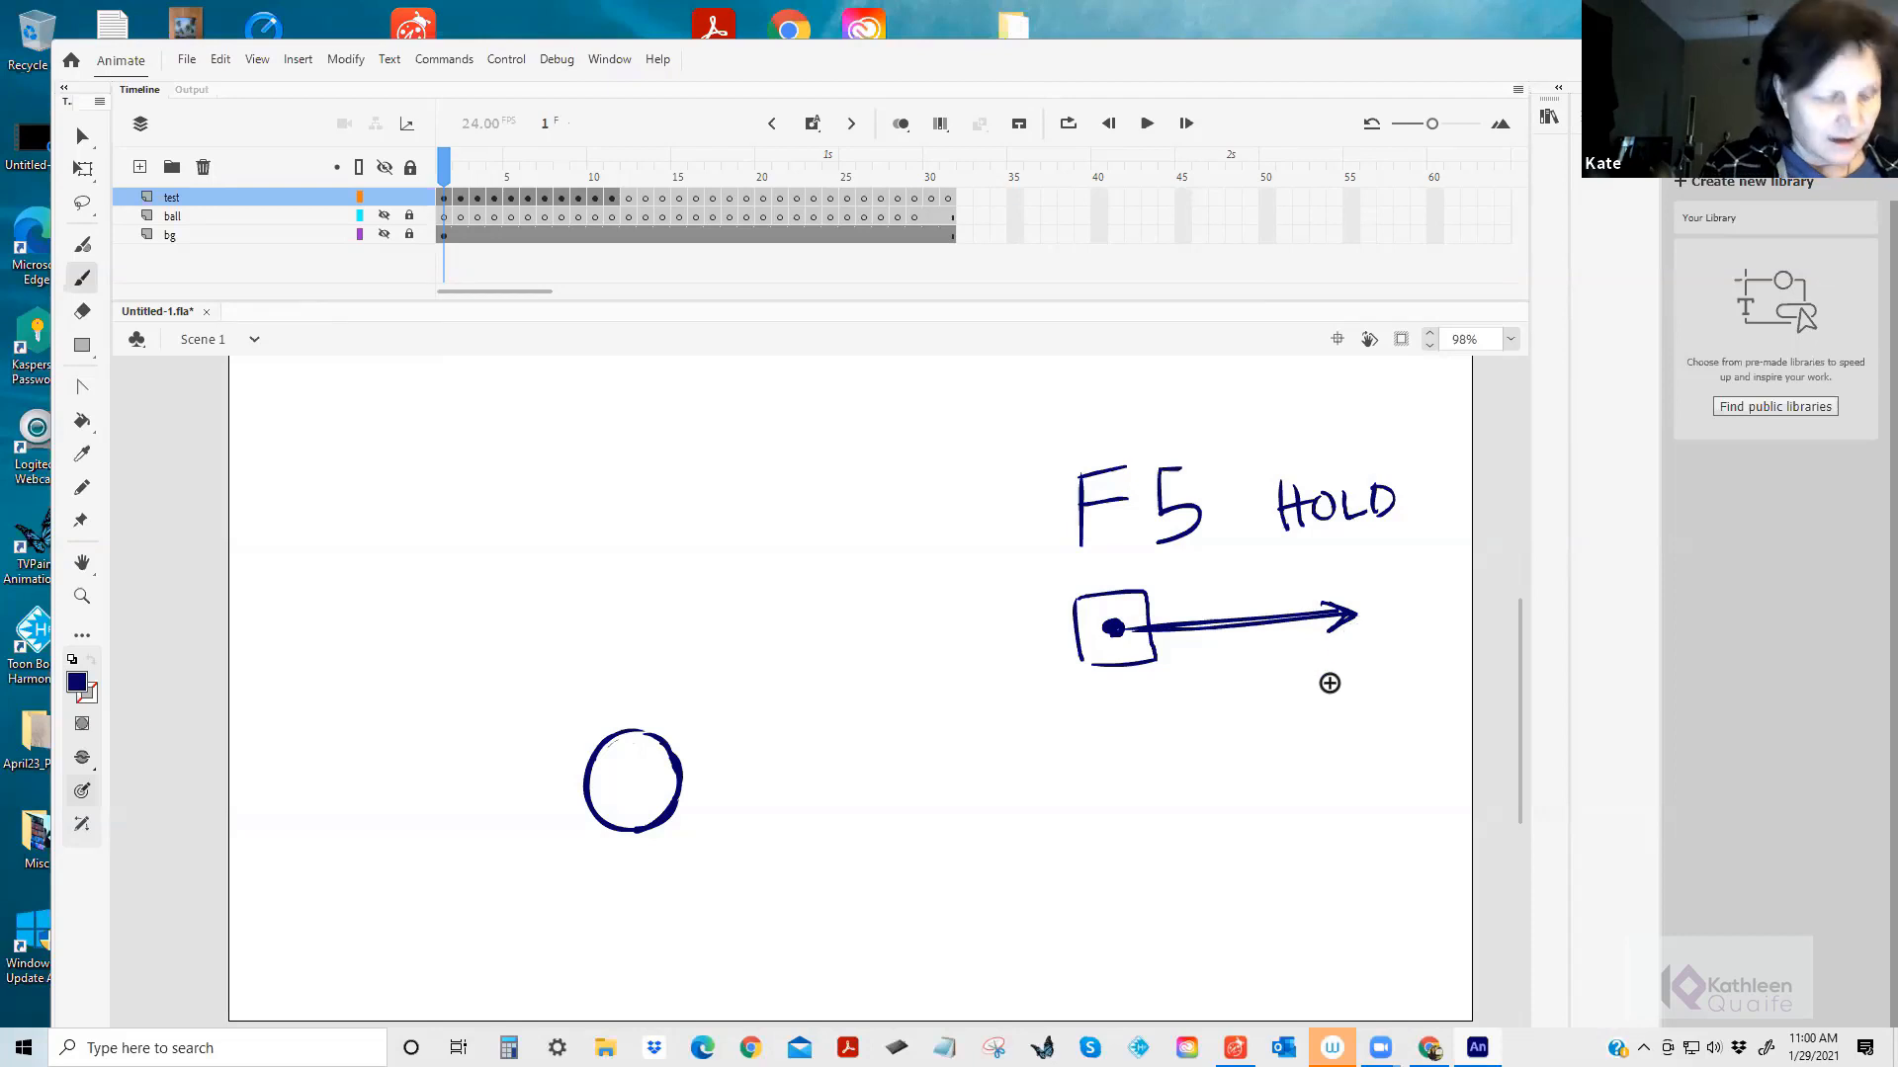
Select the handwritten F5 HOLD note with its box and arrow sketch and delete it.
key("v")
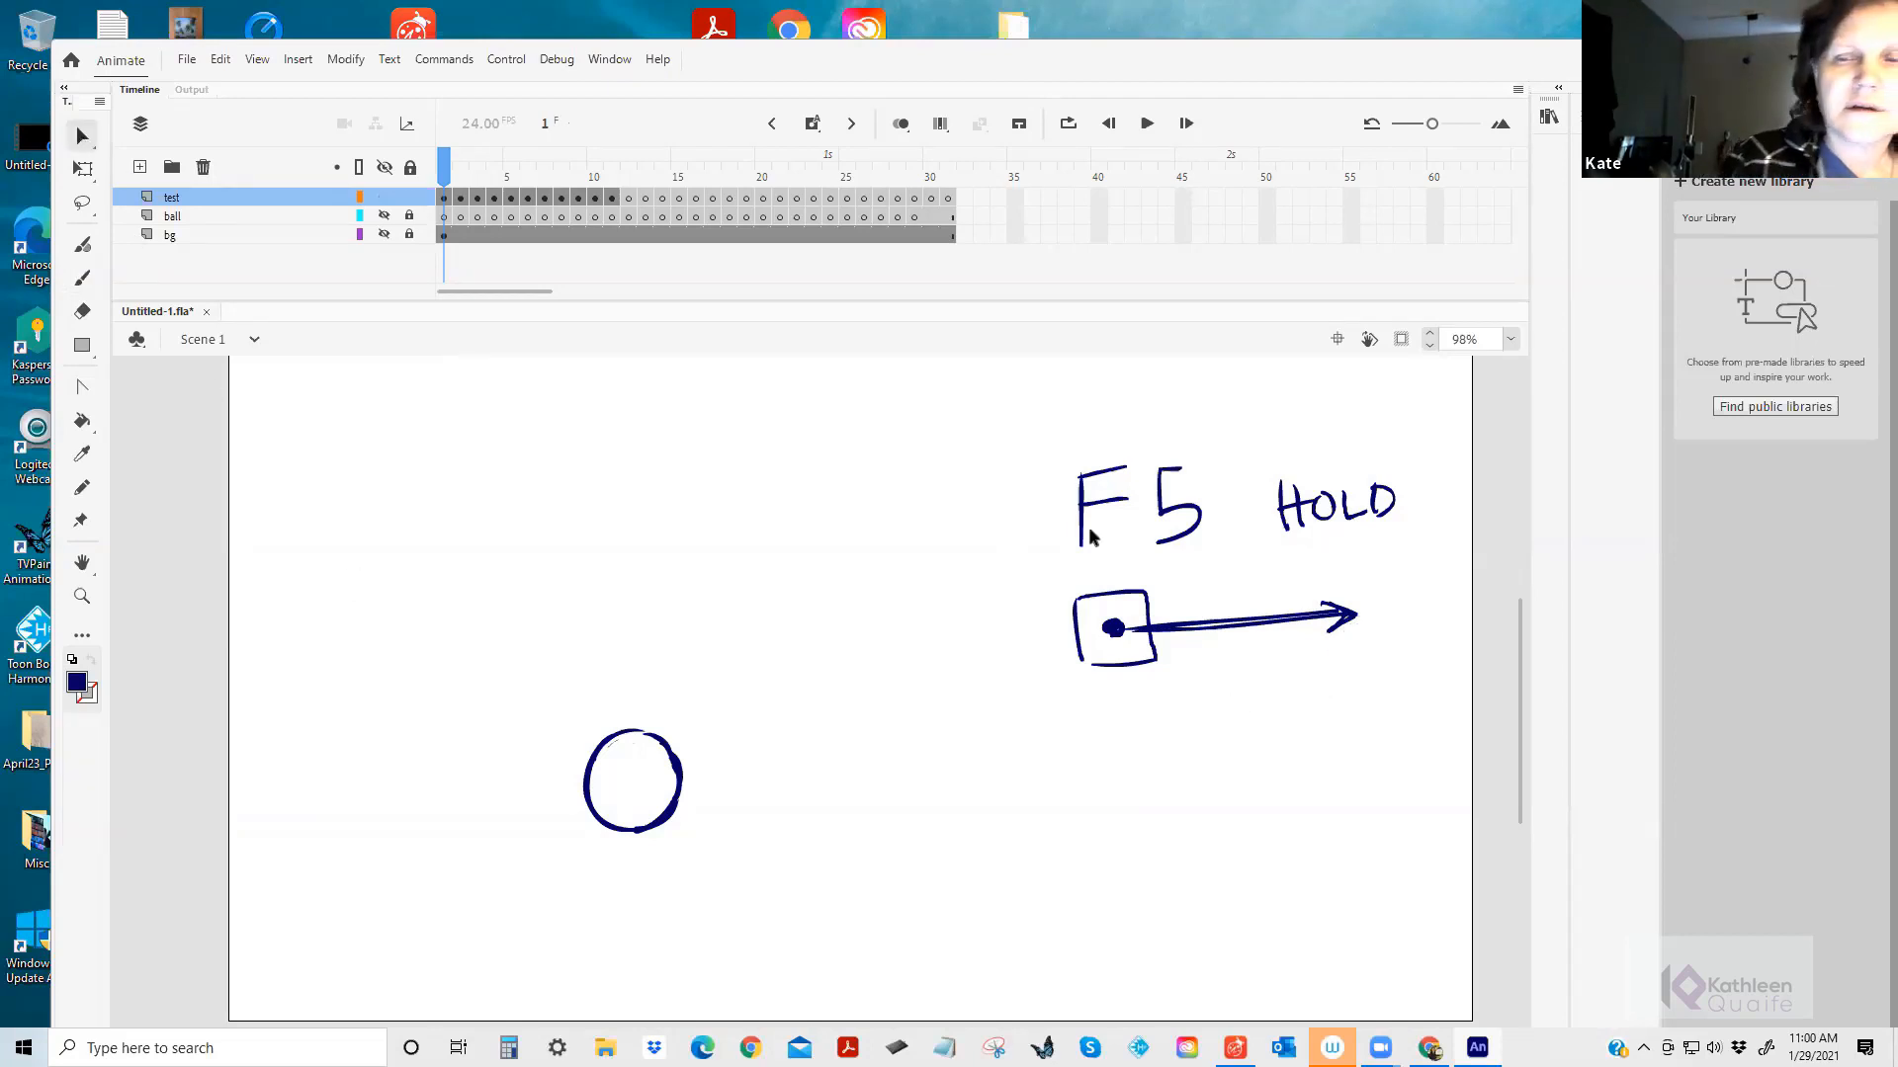
left_click_drag(1082, 633, 1430, 720)
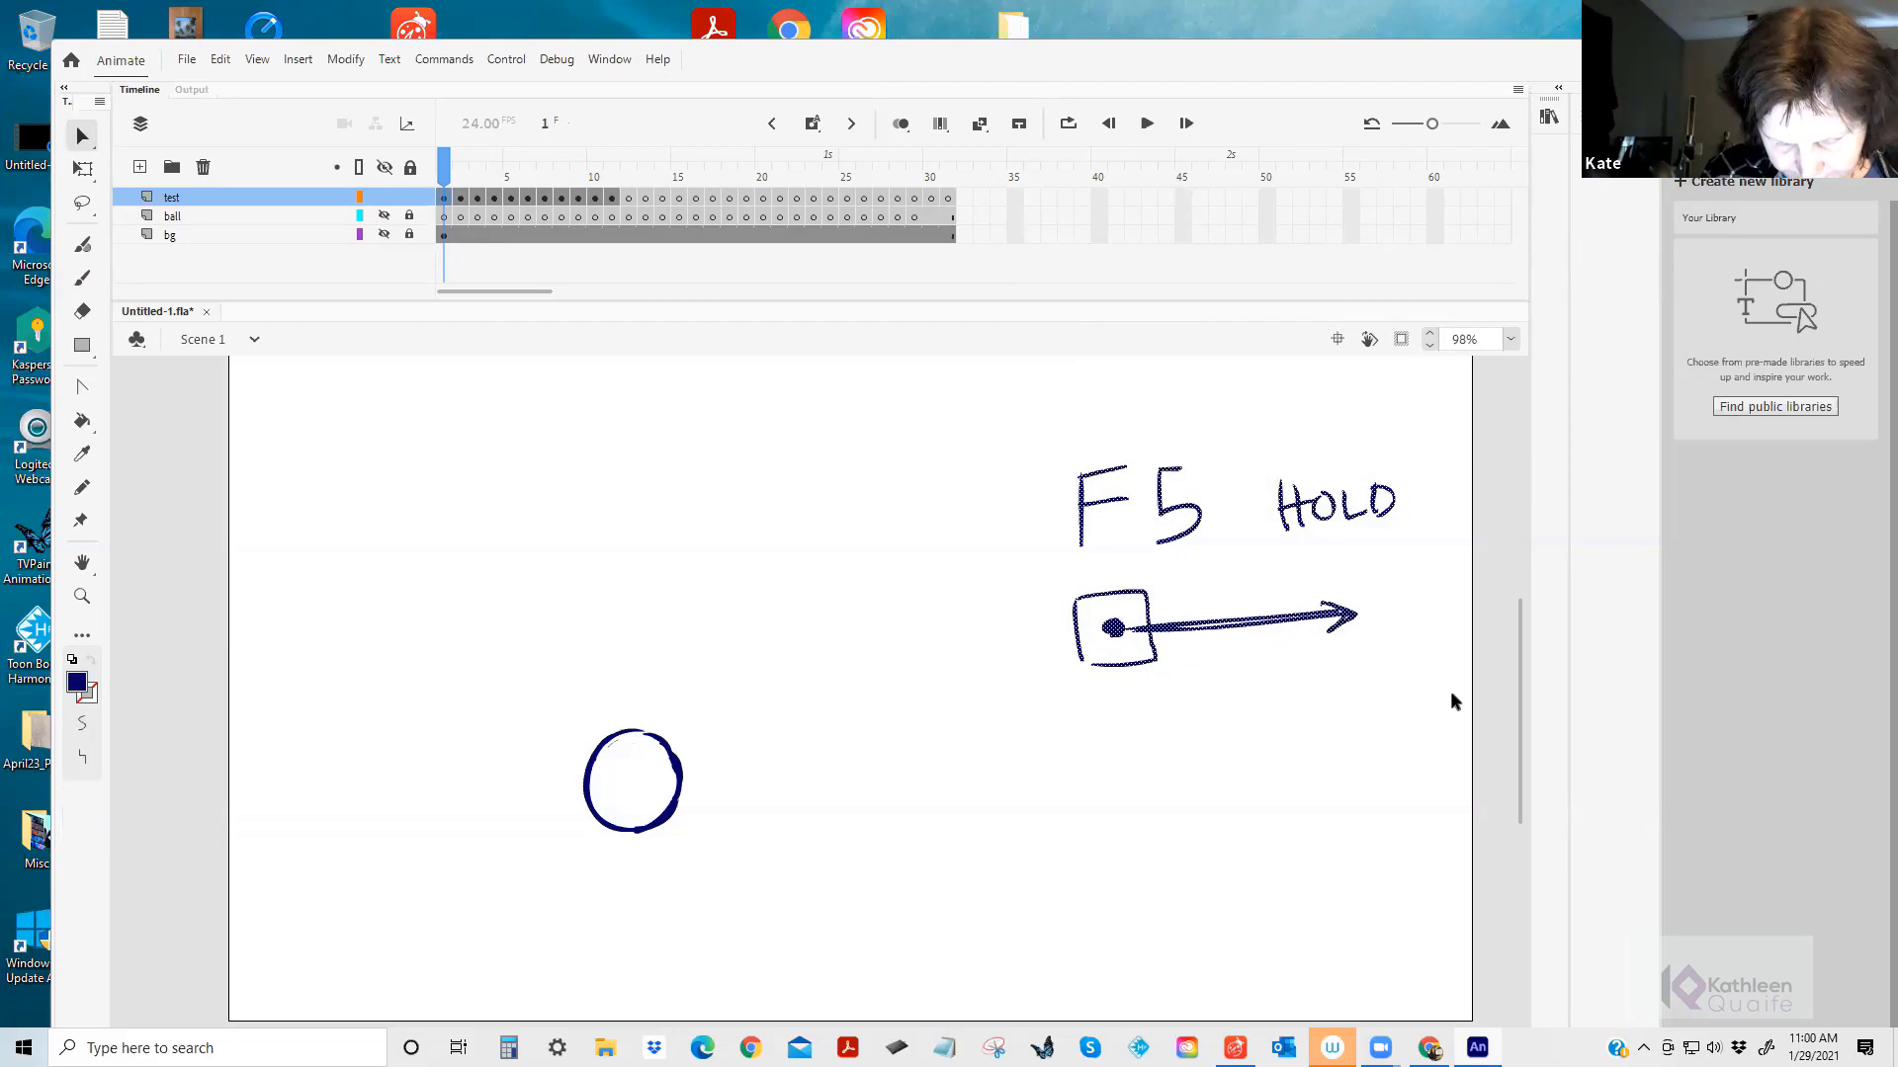
key("Delete")
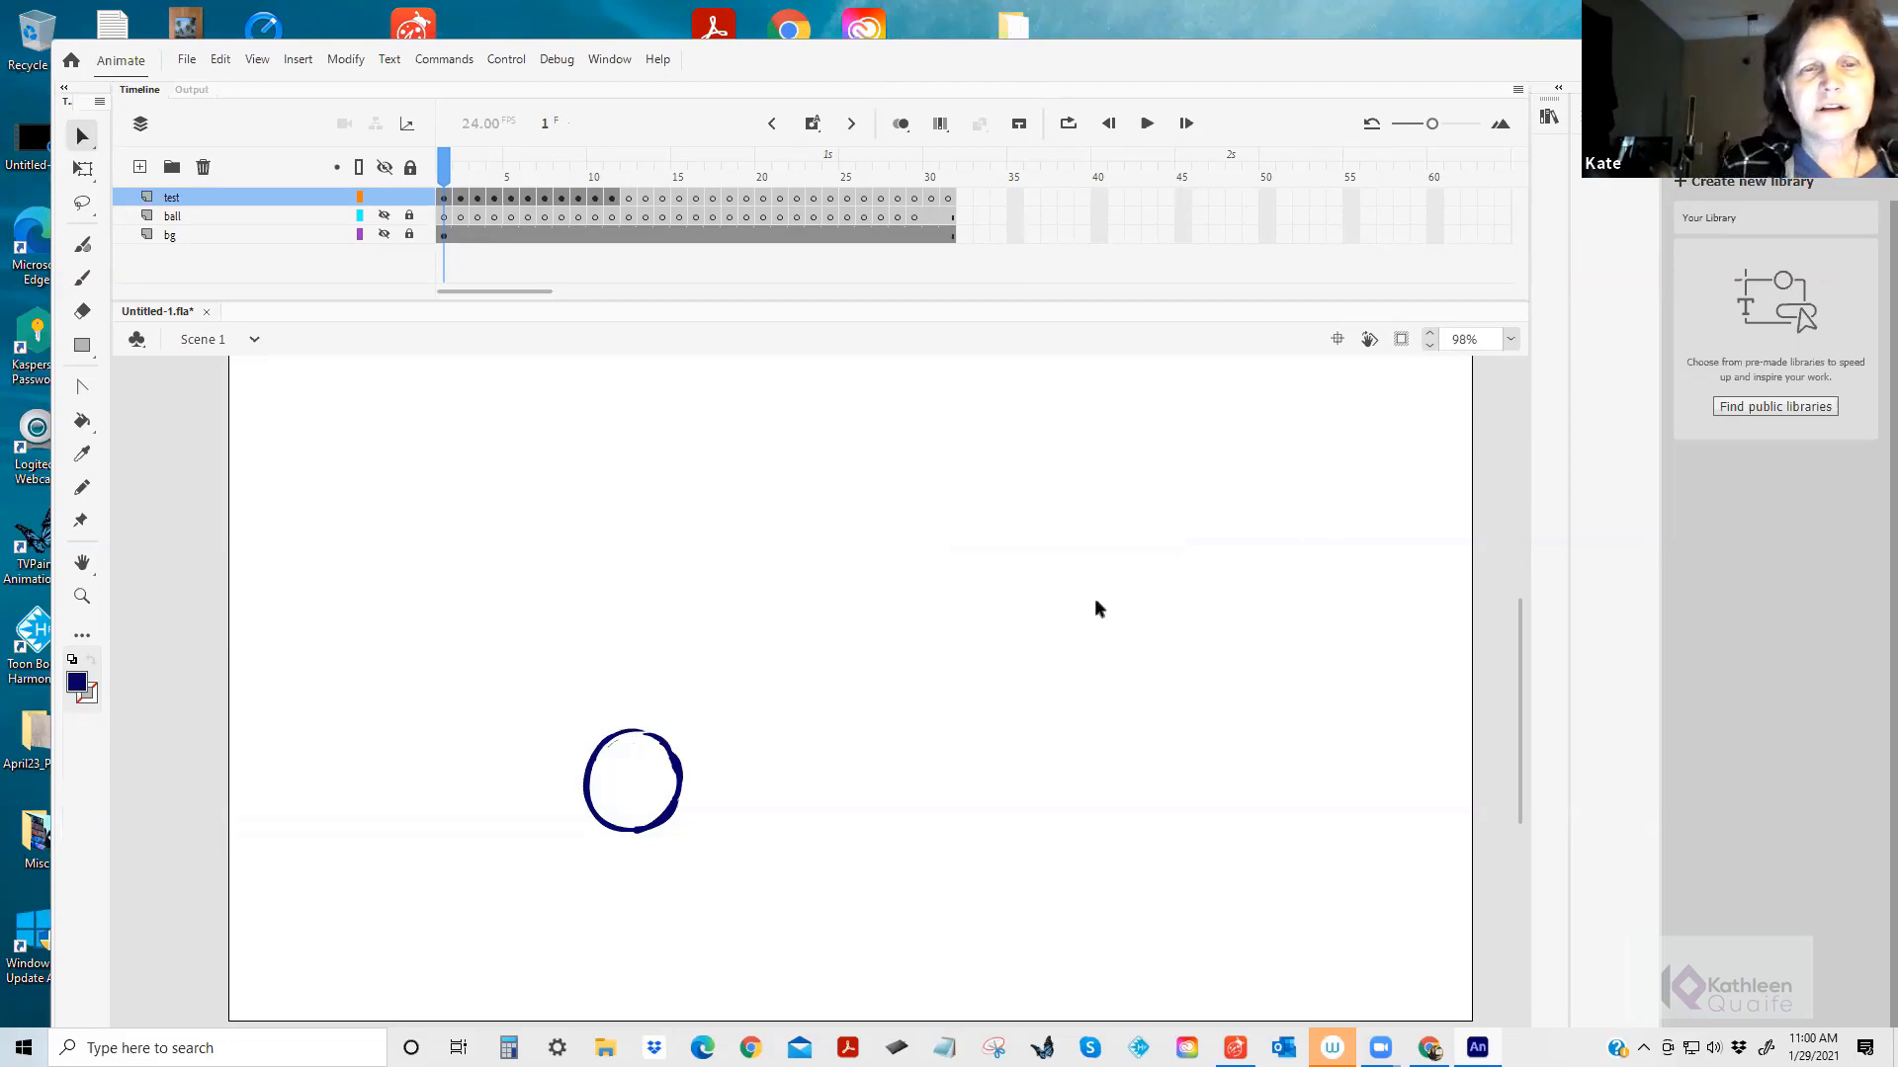
Extend the first ball drawing on the test layer by five frames so it holds through frame 6.
left_click(444, 198)
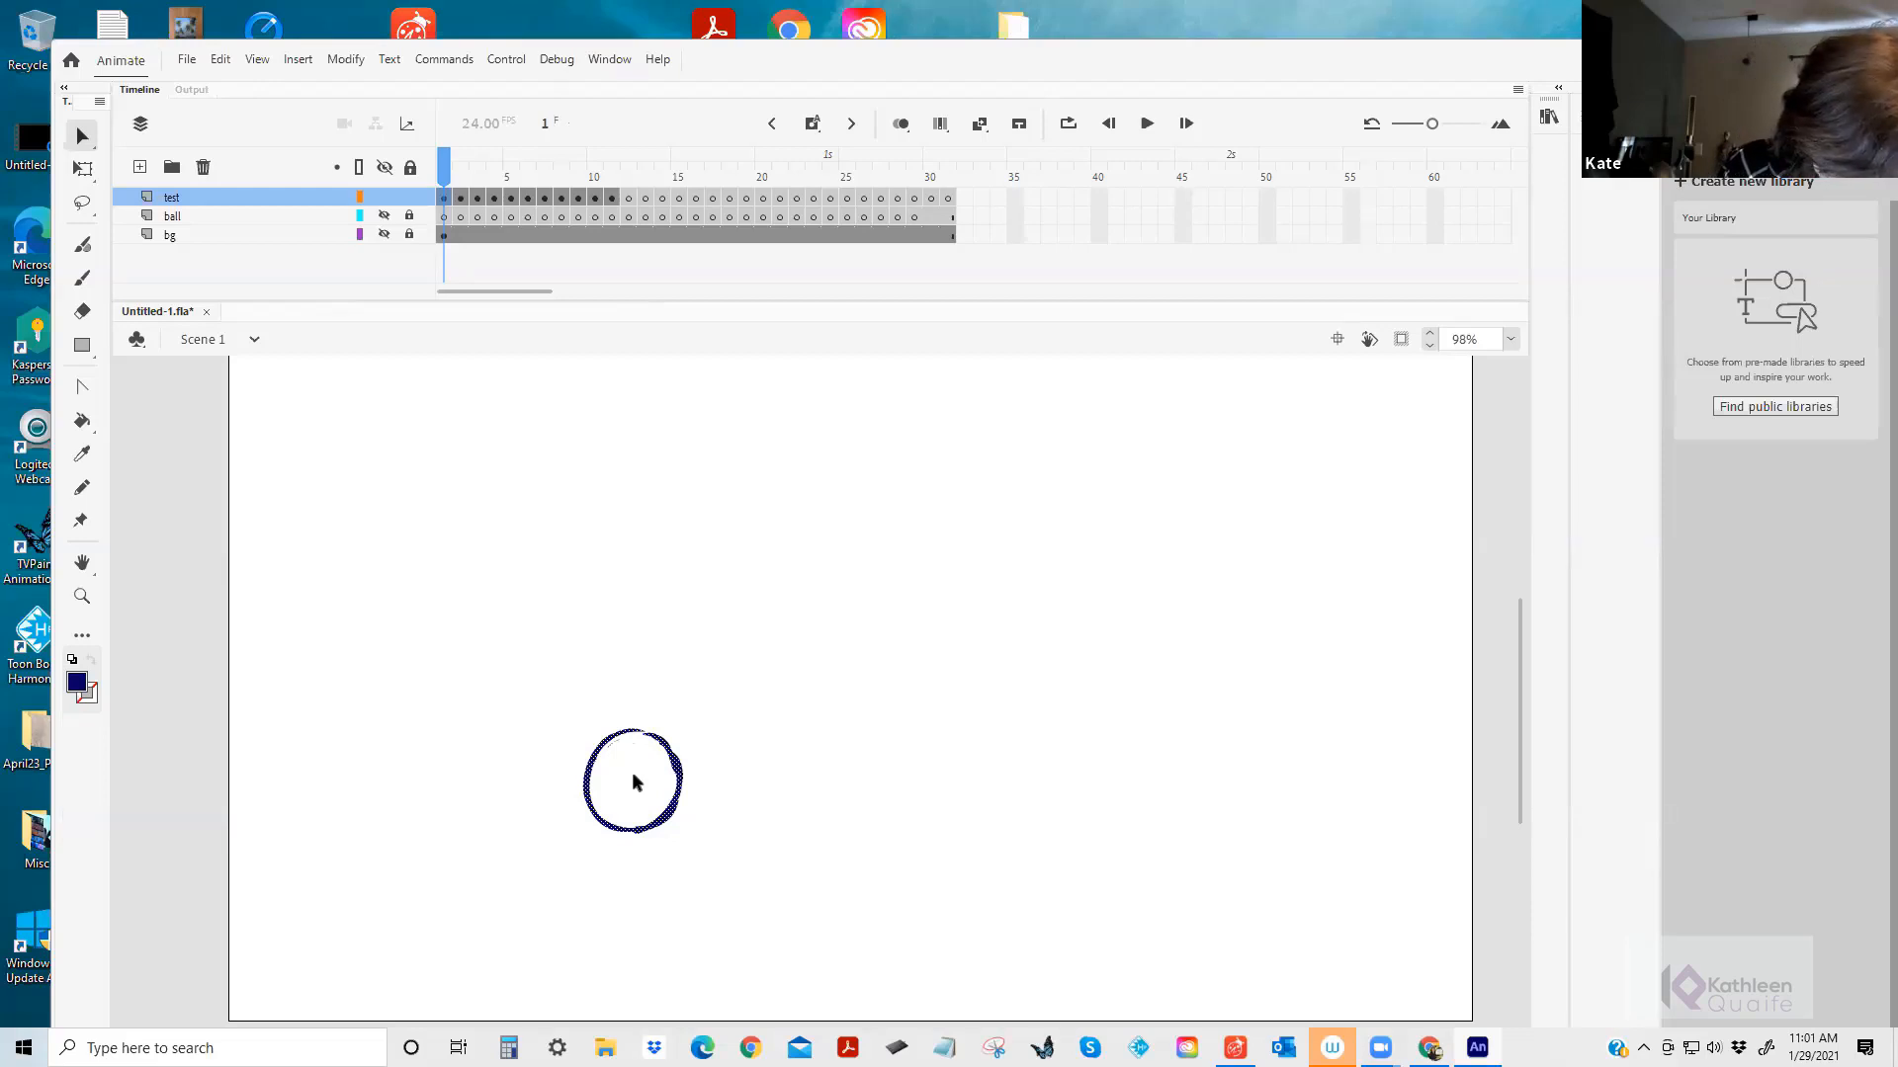
key("F5")
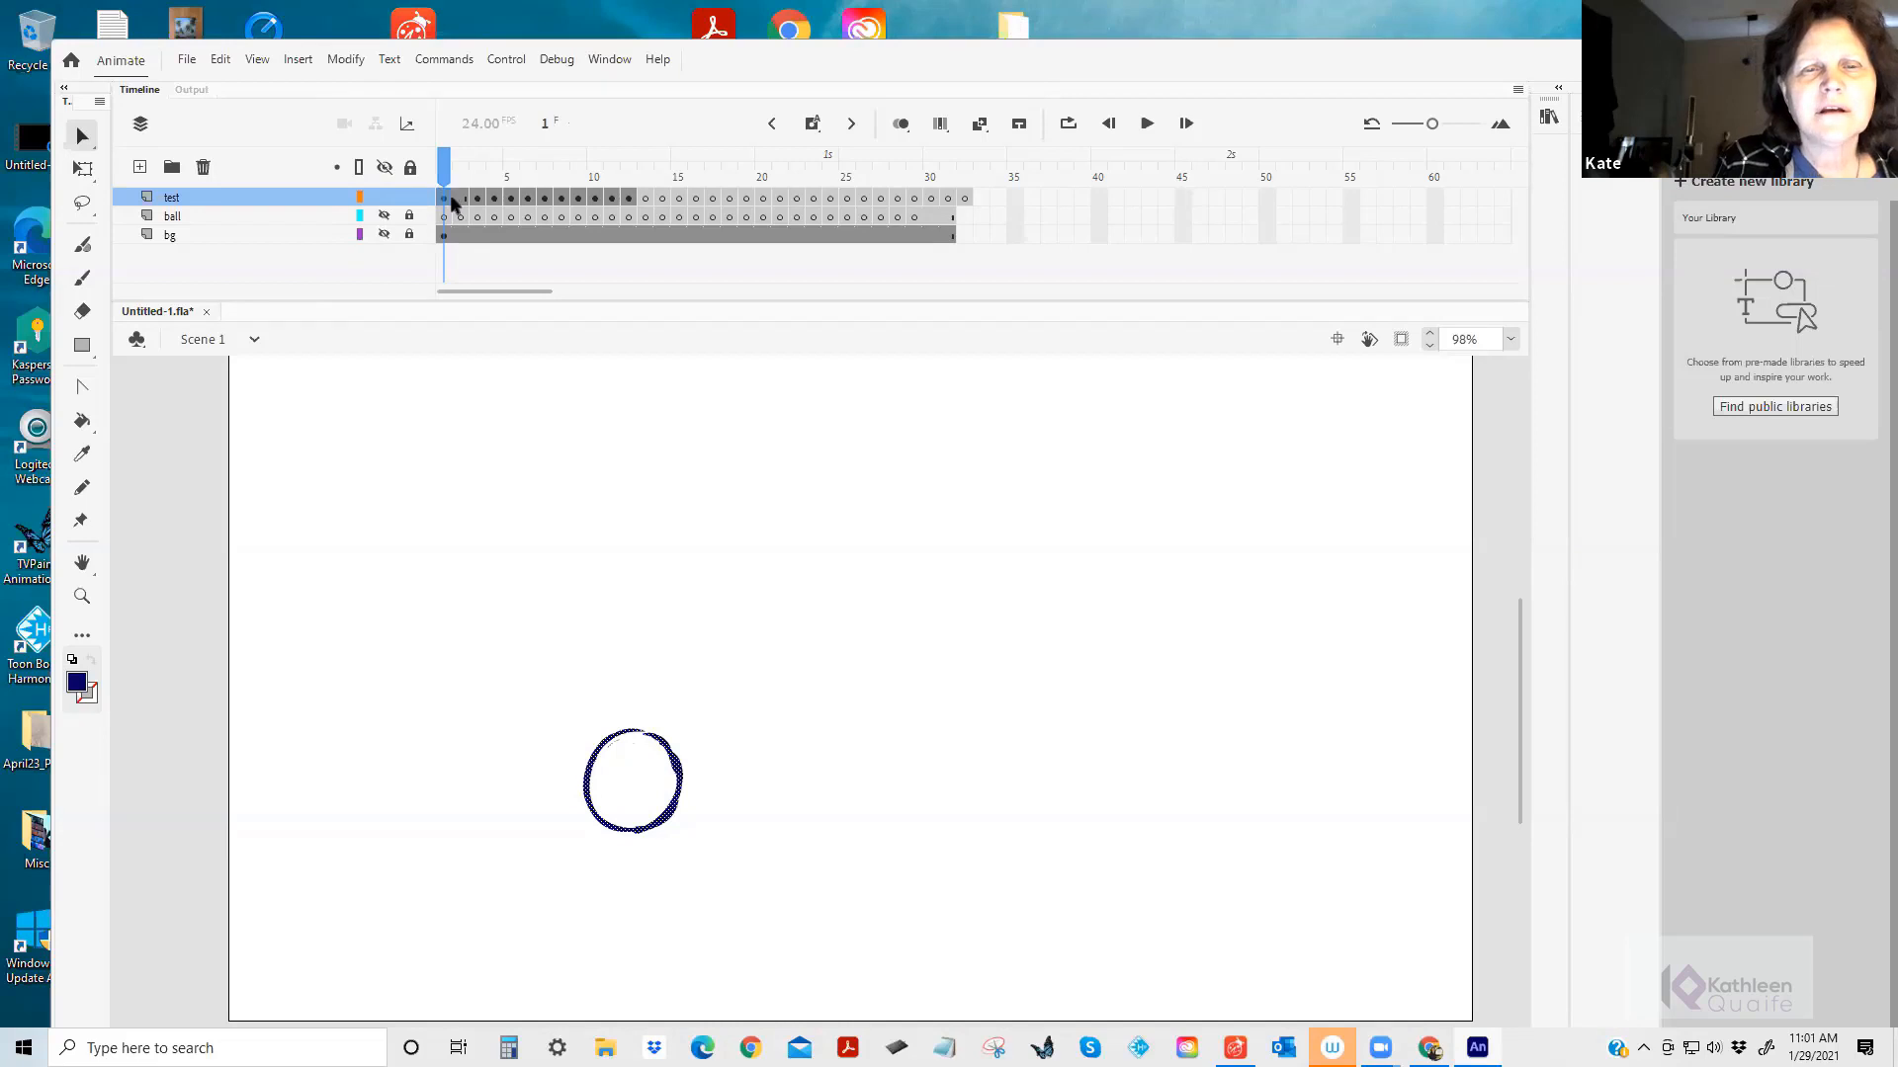
key("F5")
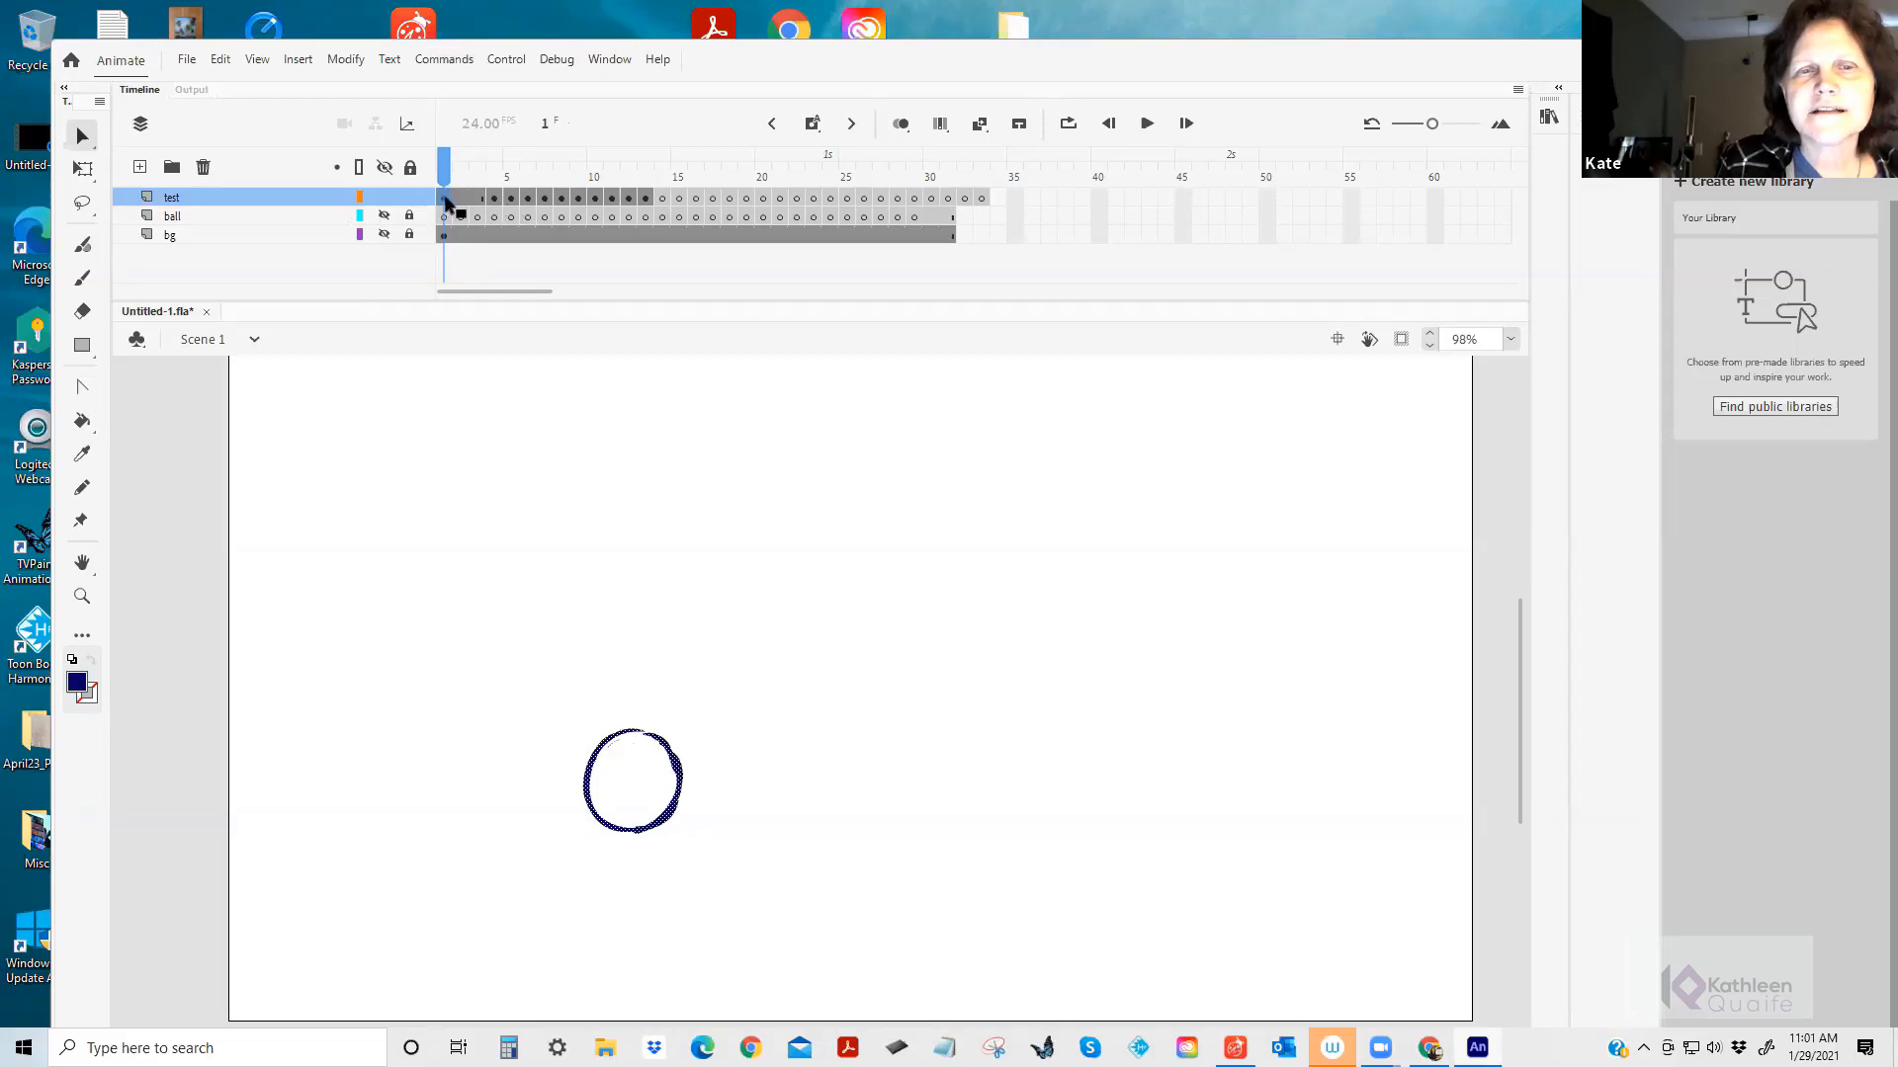
key("F5")
key("F5")
key("F5")
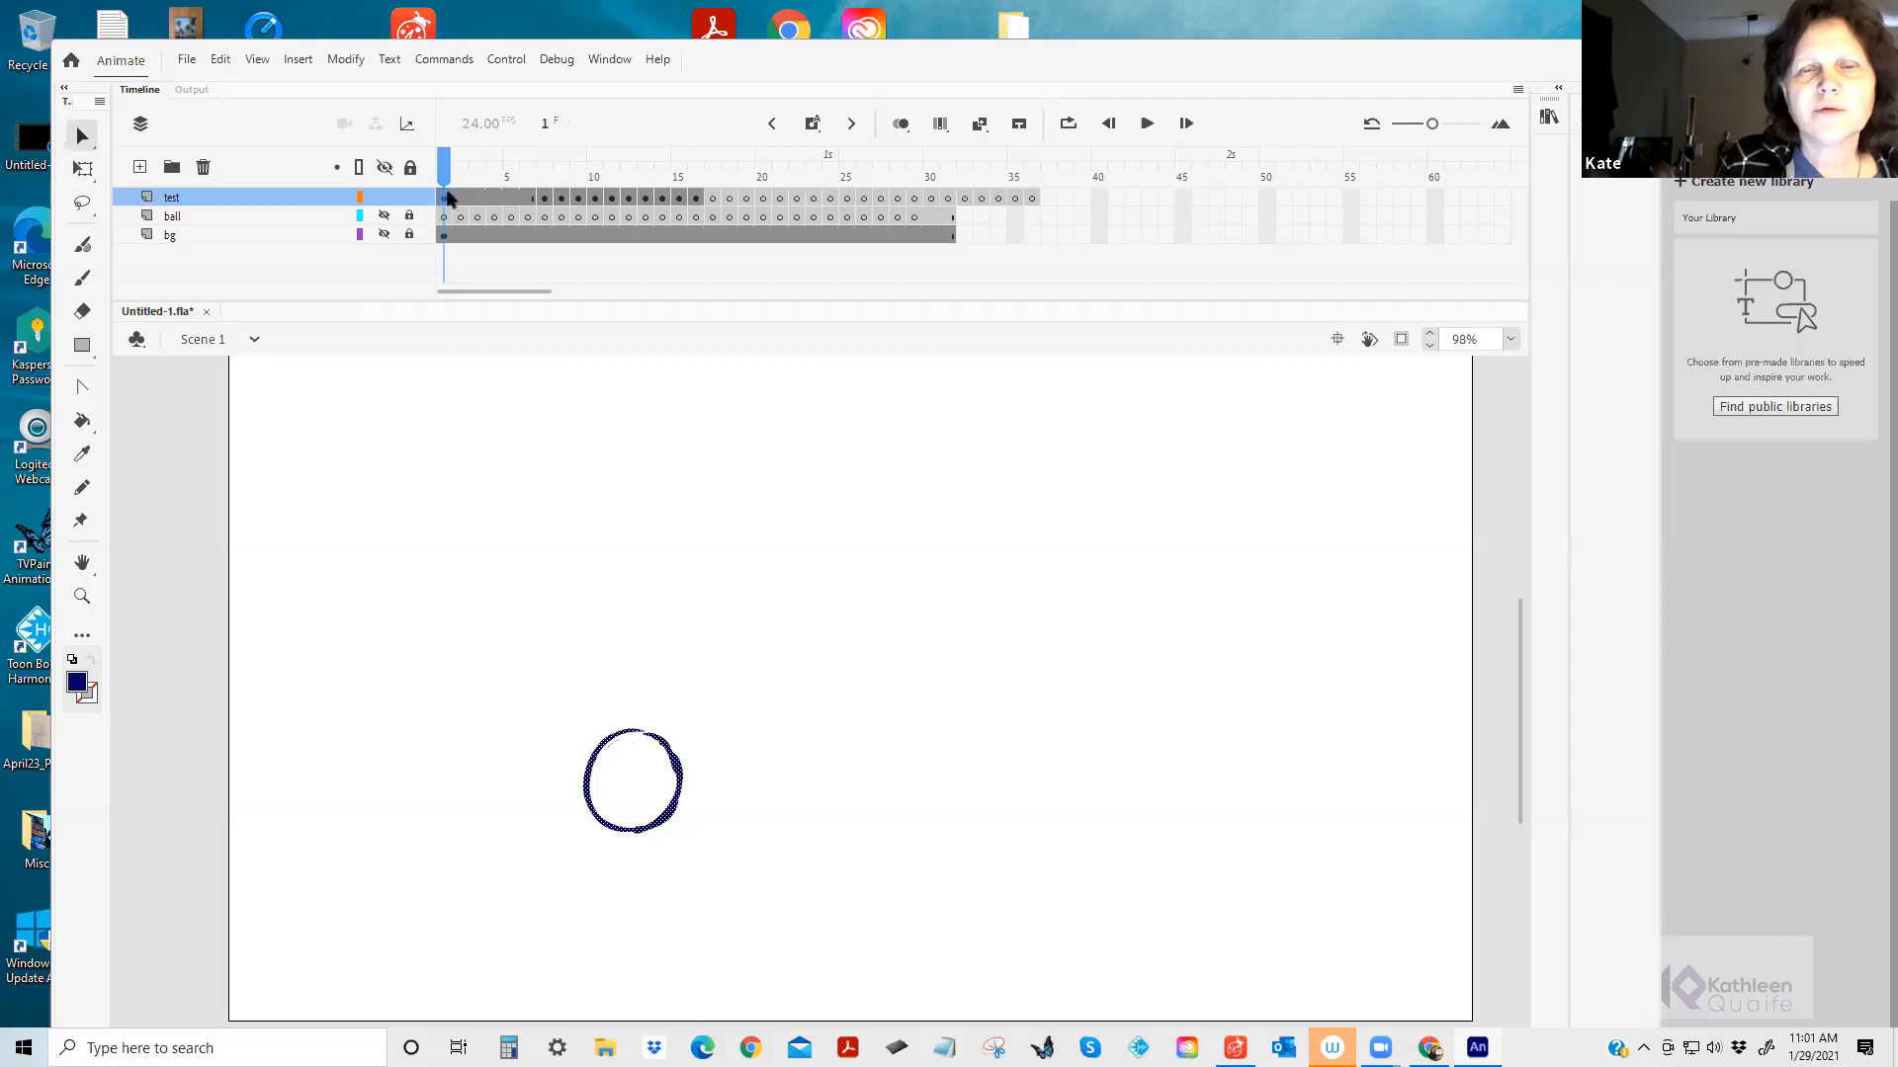
Insert two frames at frame 6 across all layers to hold the first ball drawing through frame 8.
left_click(527, 173)
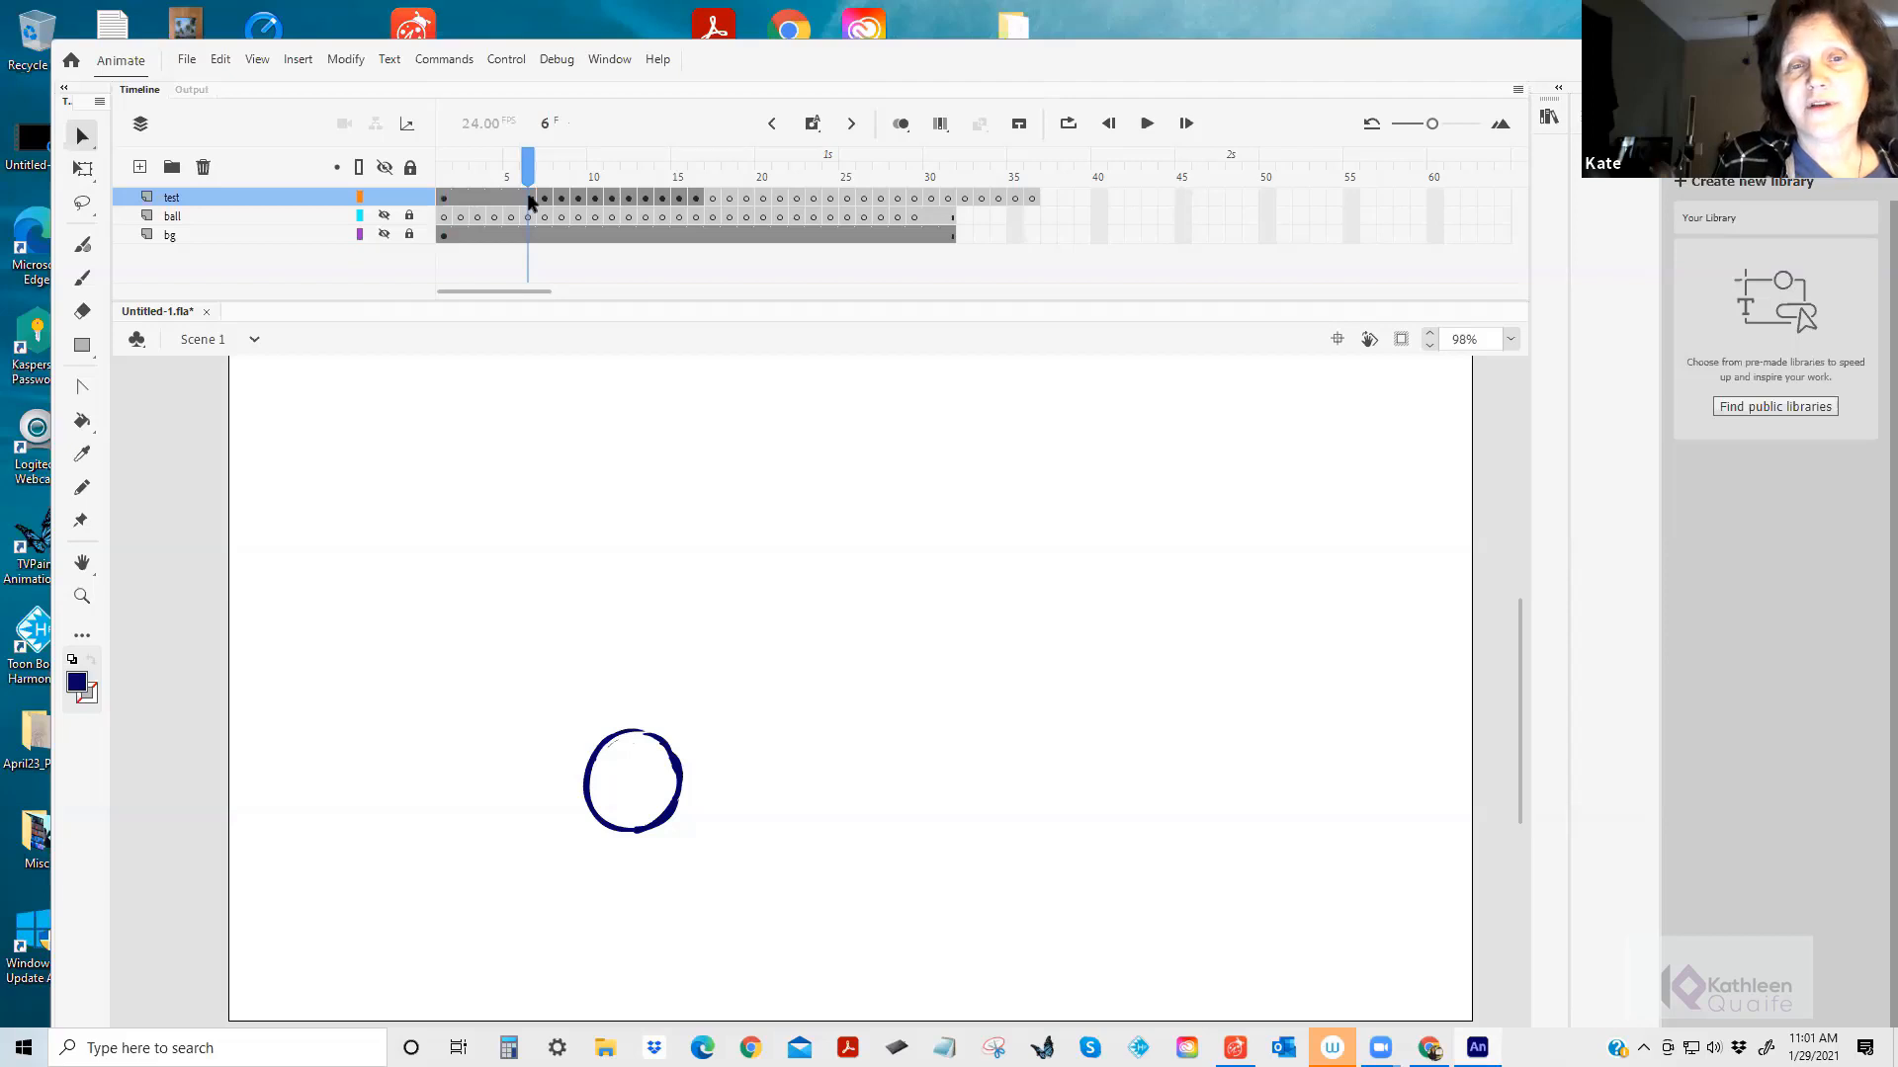
key("F5")
key("F5")
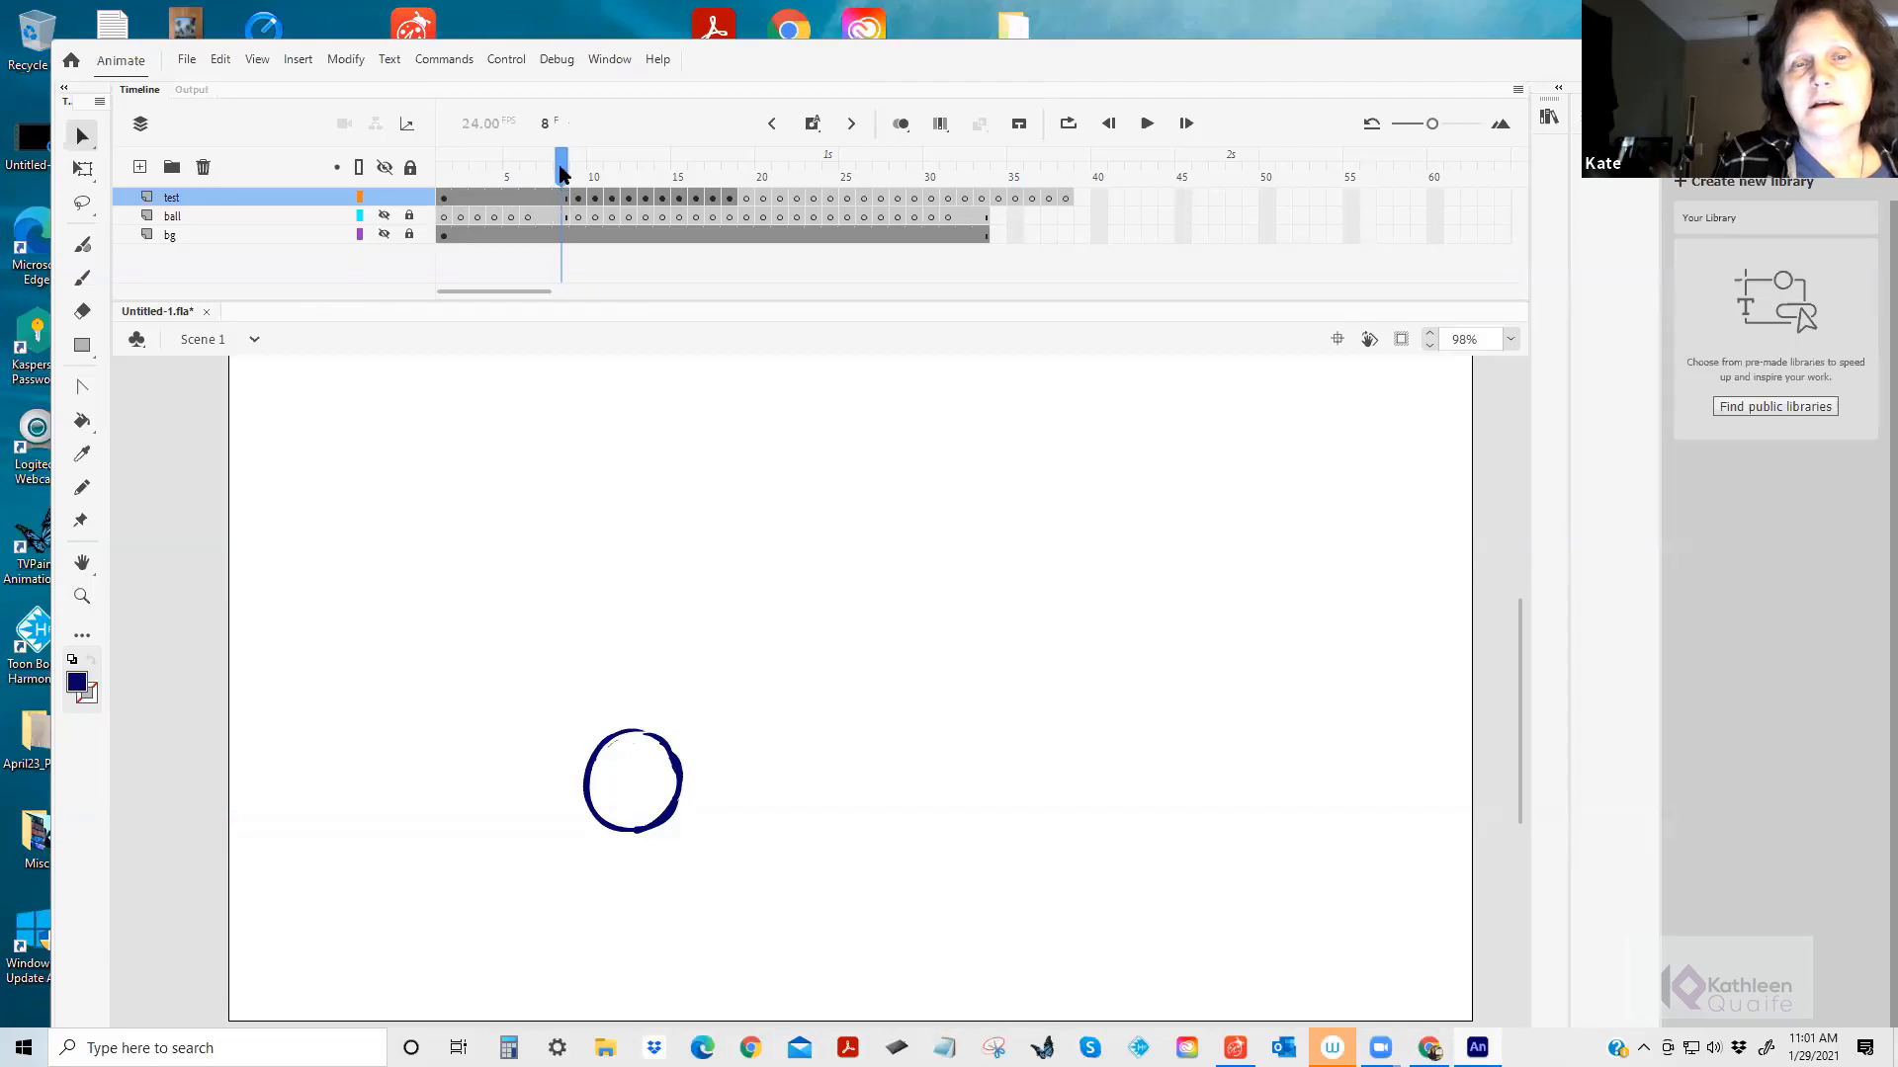
Convert frame 8 of the test layer into a keyframe that repeats the held ball drawing.
mouse_move(561, 166)
left_mouse_down()
mouse_move(436, 168)
mouse_move(585, 180)
mouse_move(525, 180)
mouse_move(580, 181)
mouse_move(556, 180)
left_mouse_up()
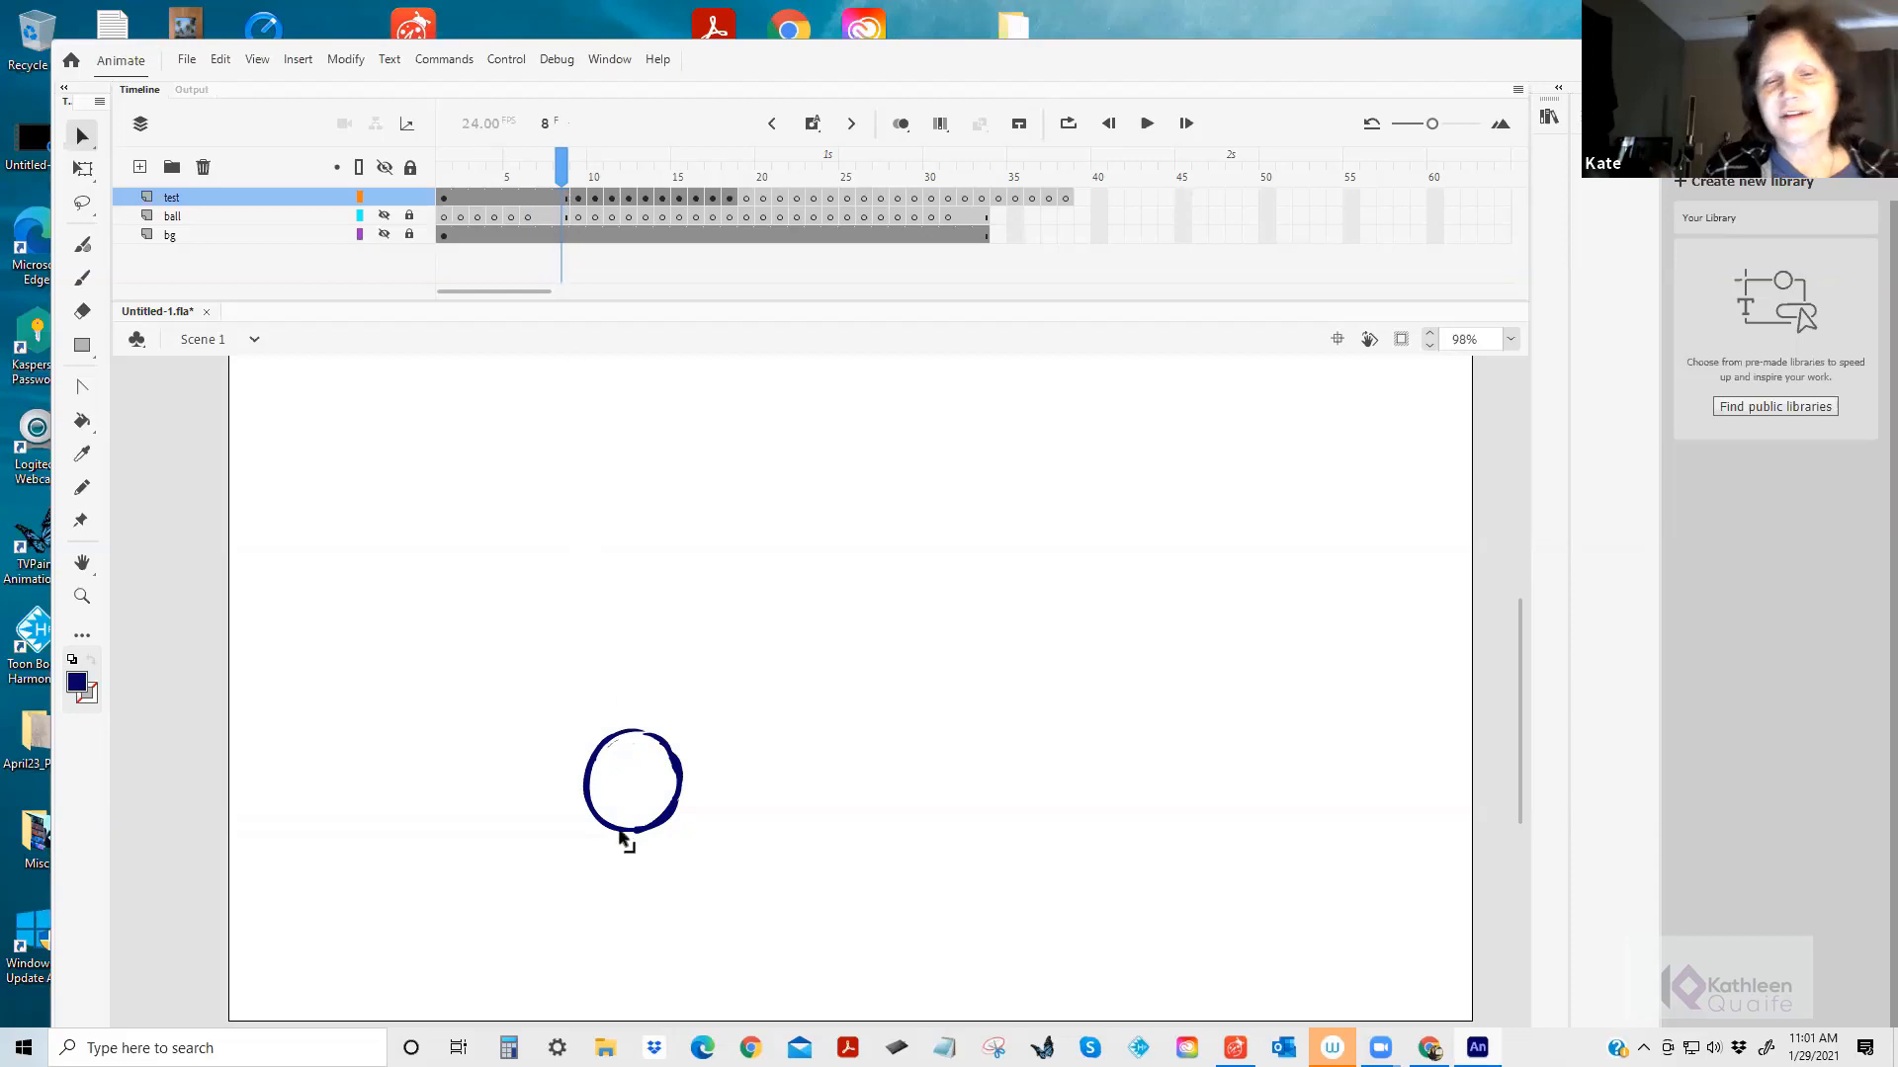
left_click(567, 198)
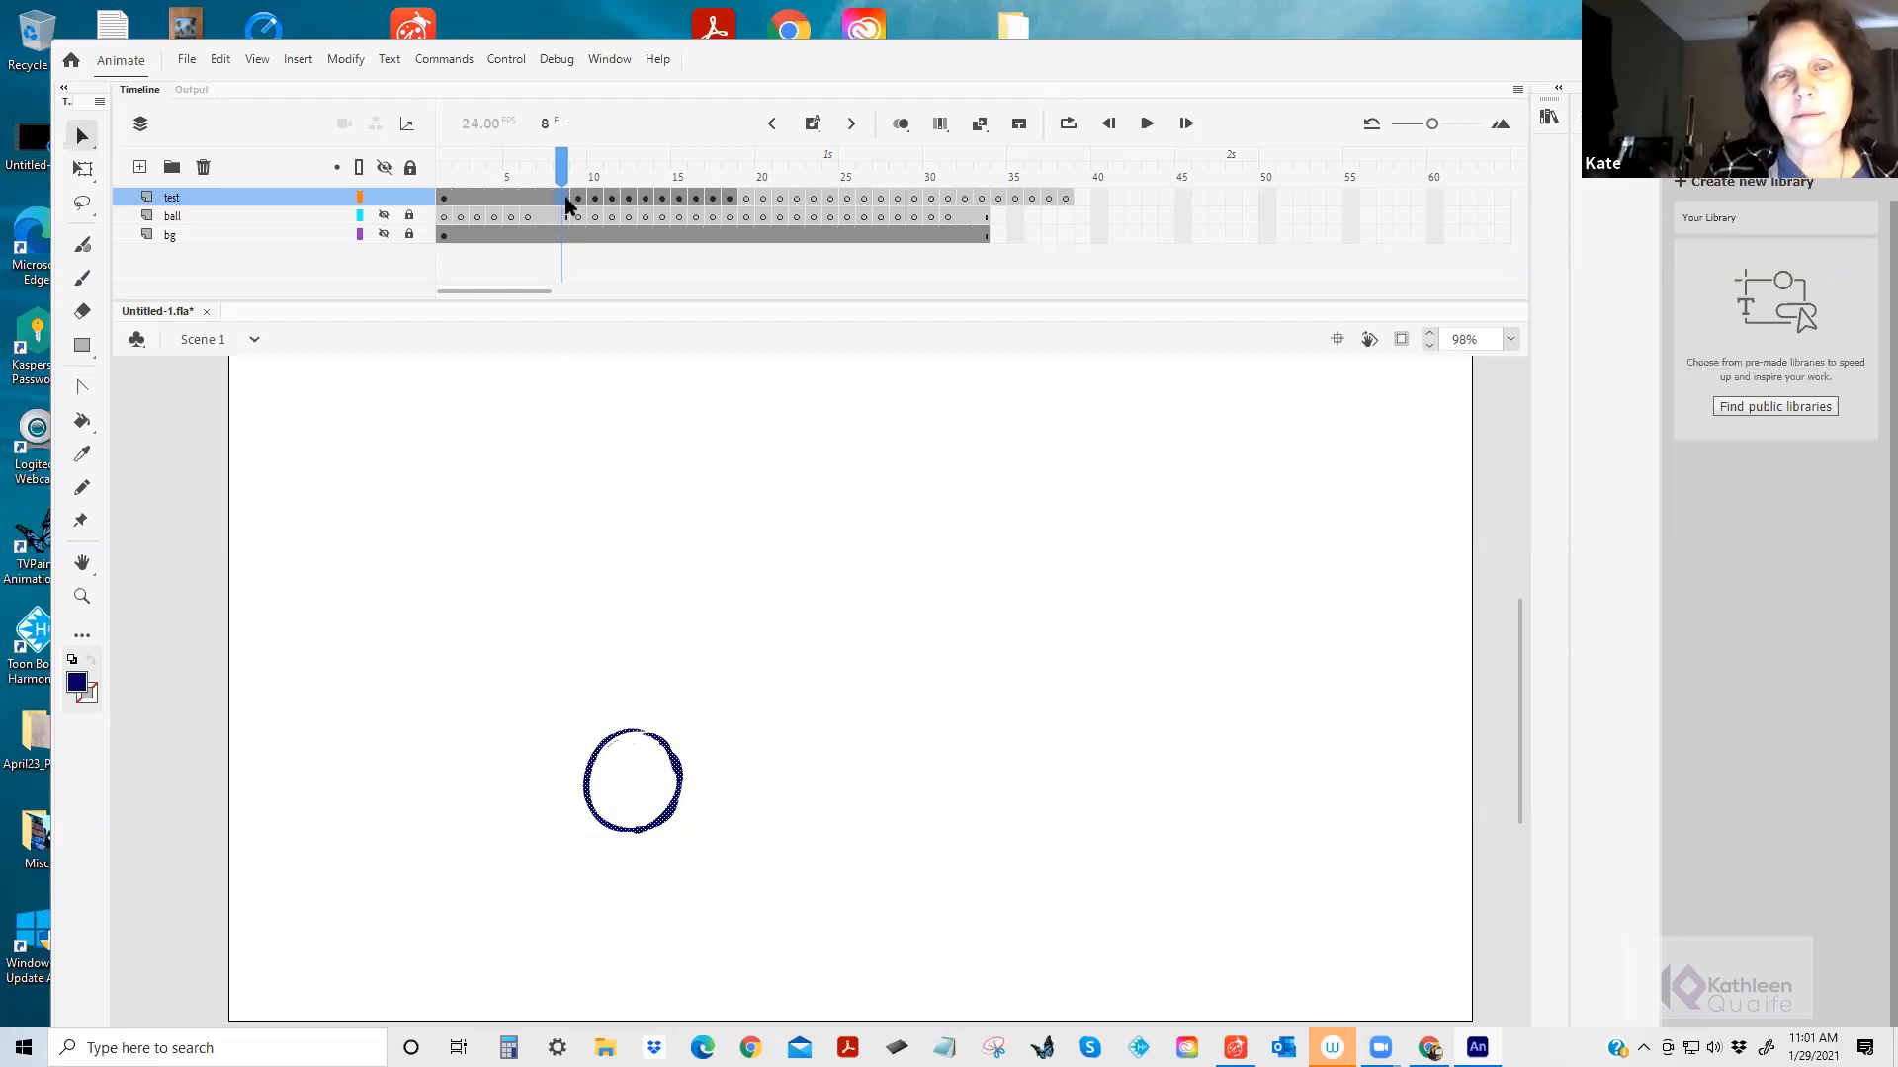
right_click(567, 200)
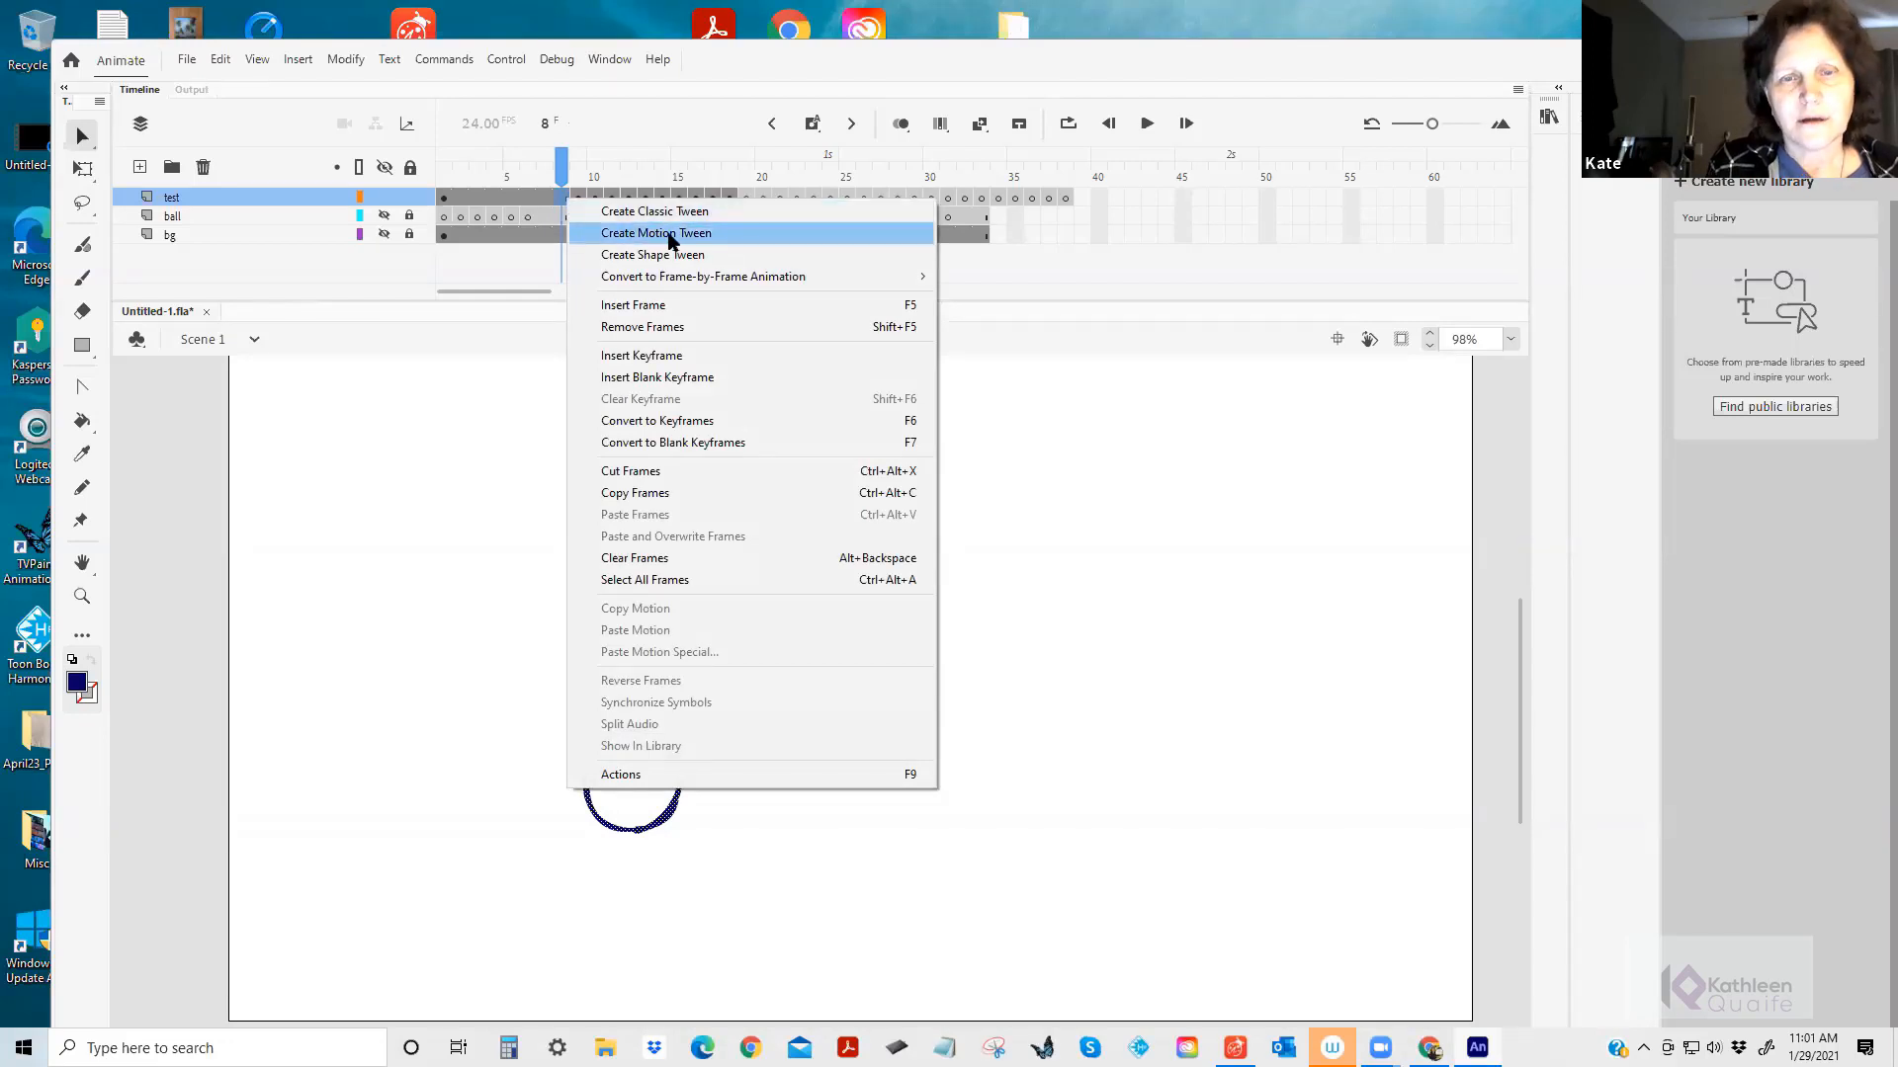
left_click(682, 422)
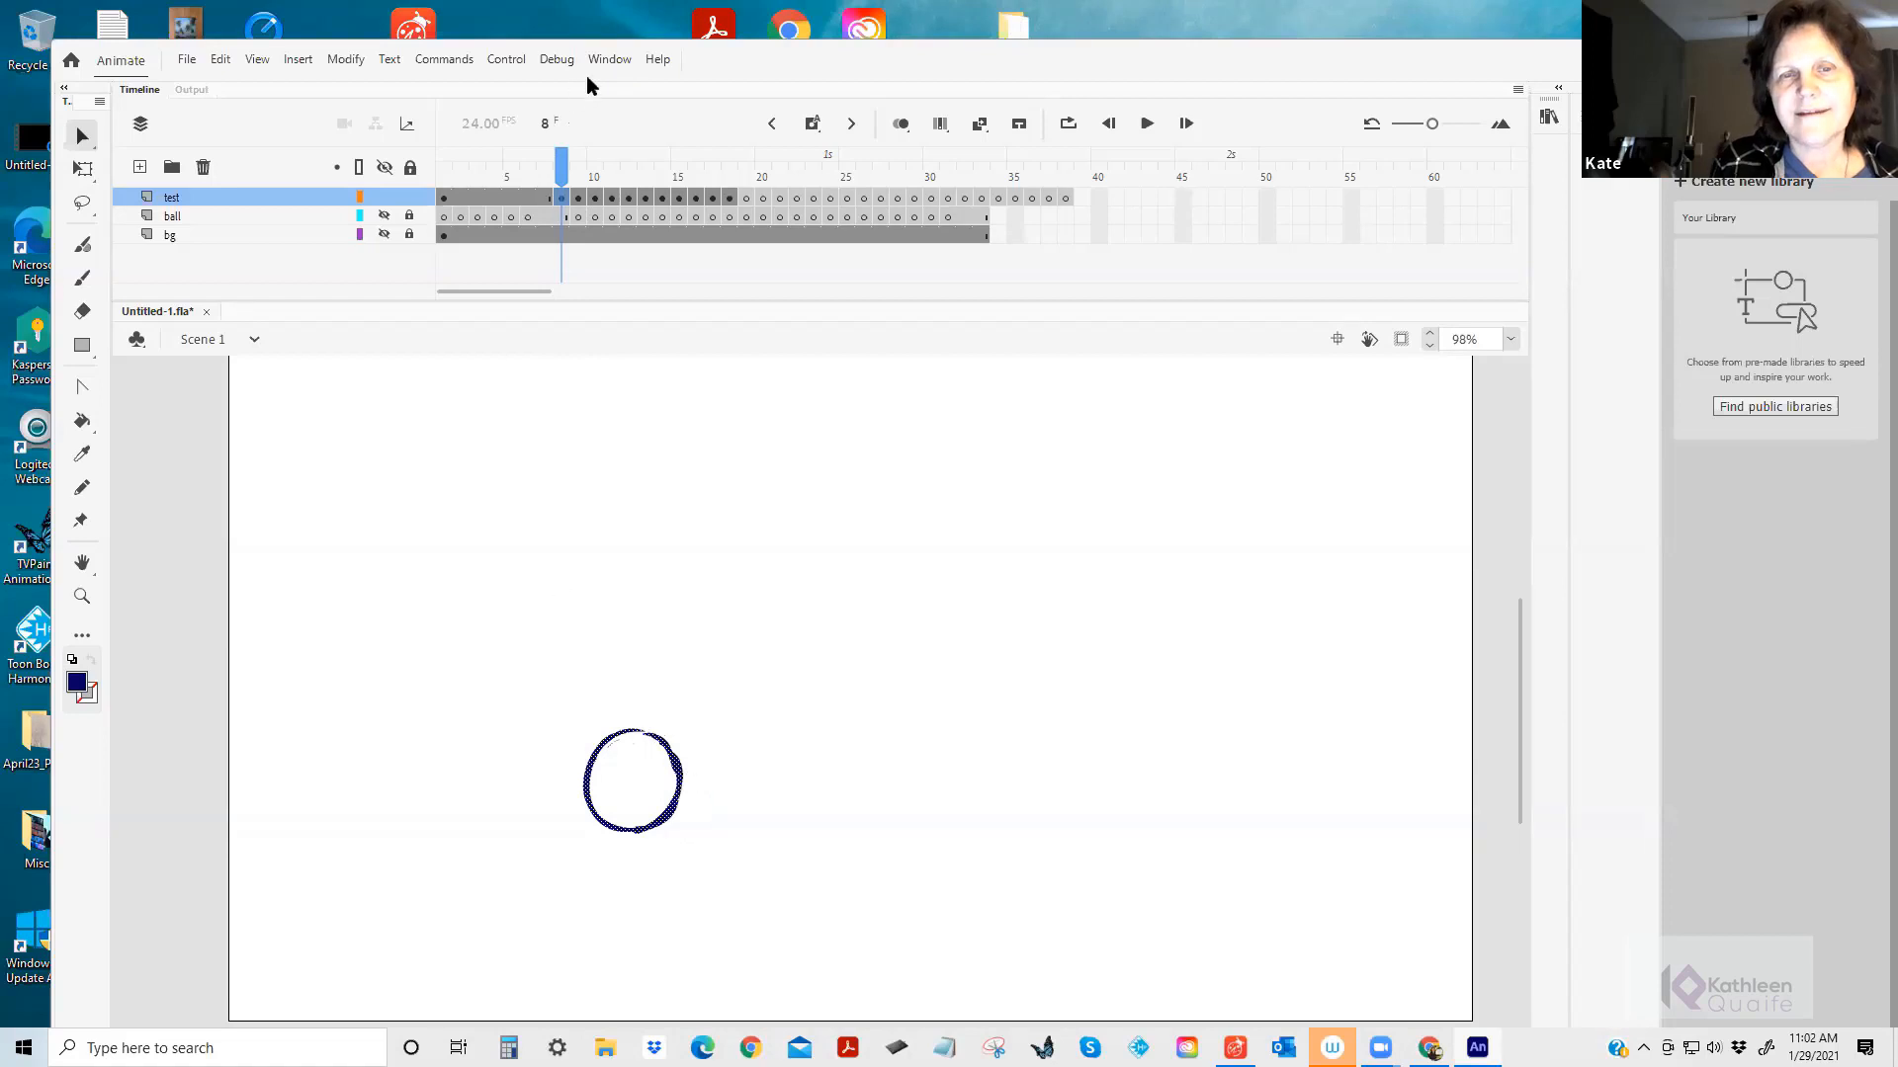
Insert one frame after frame 8 on the test layer and convert frame 9 into a blank keyframe.
left_click_drag(555, 169, 511, 168)
left_click_drag(509, 181, 565, 198)
left_click(566, 199)
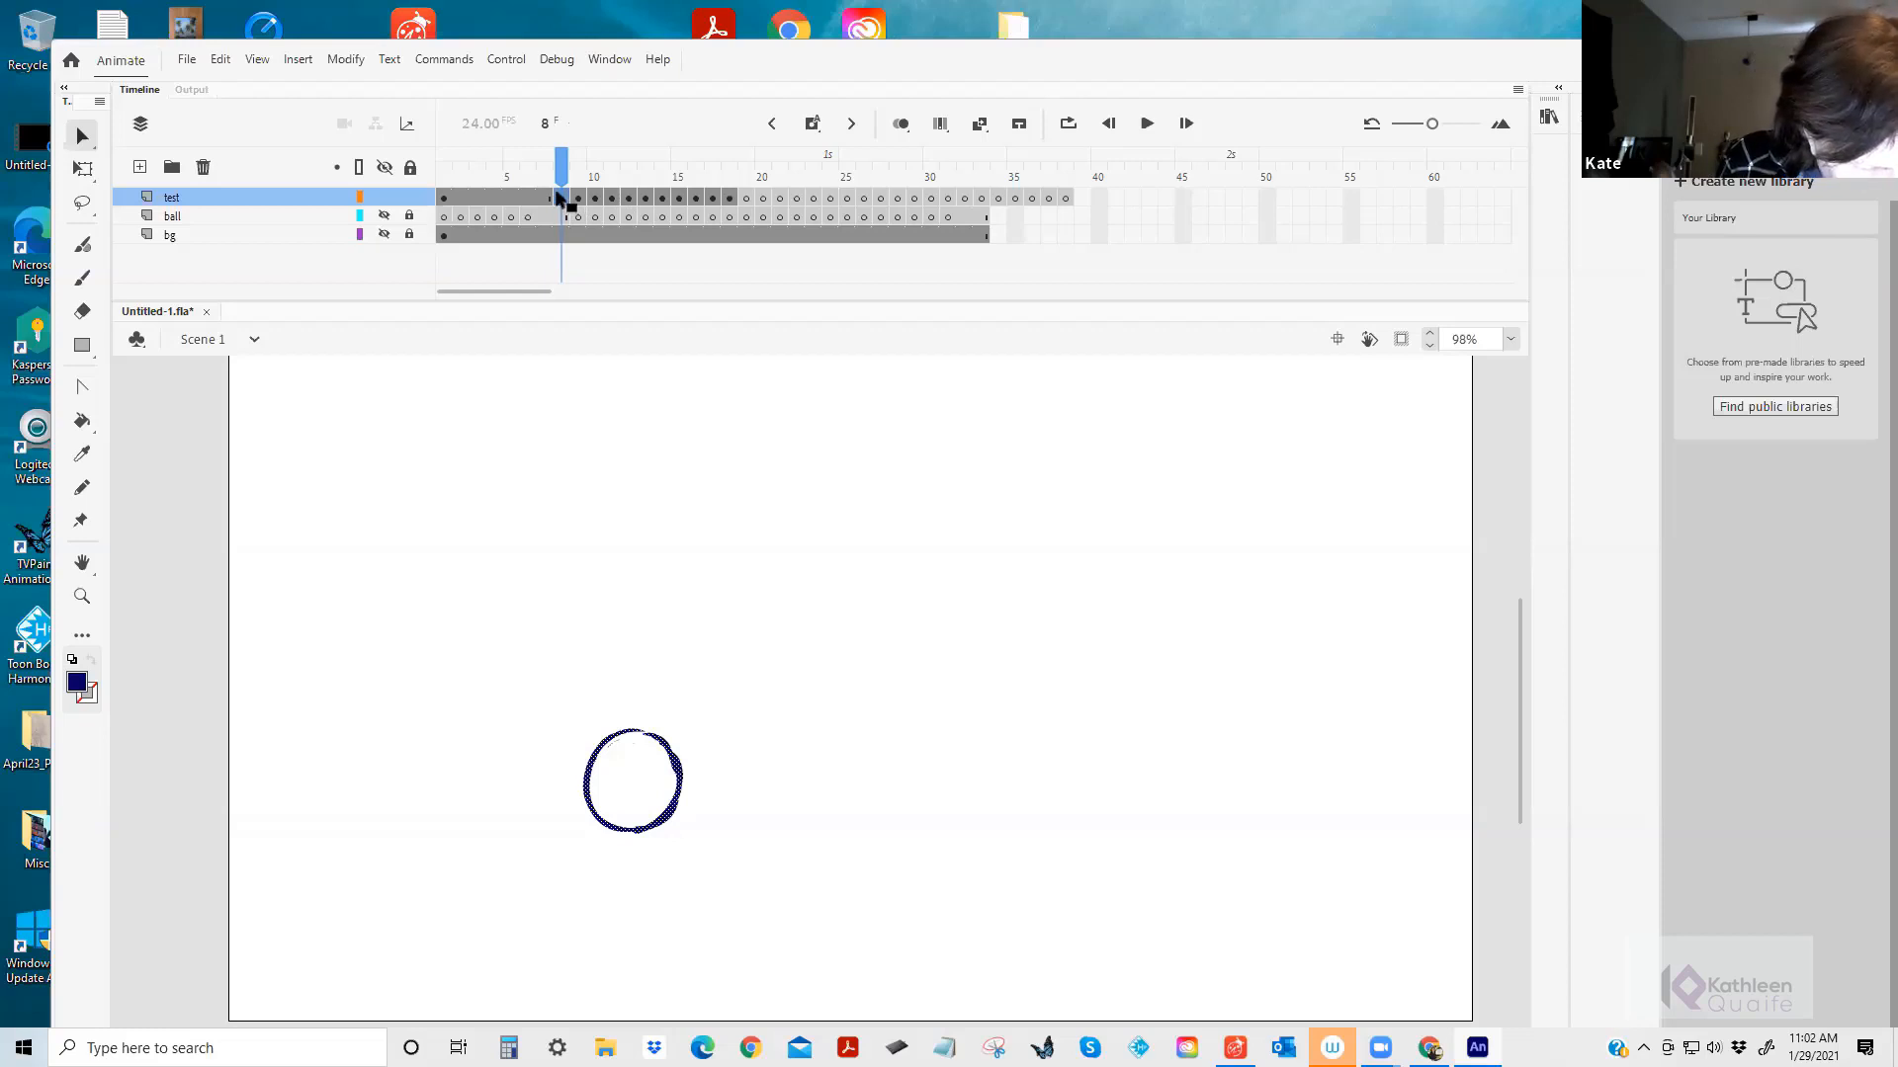
left_click_drag(560, 198, 587, 202)
left_click(578, 203)
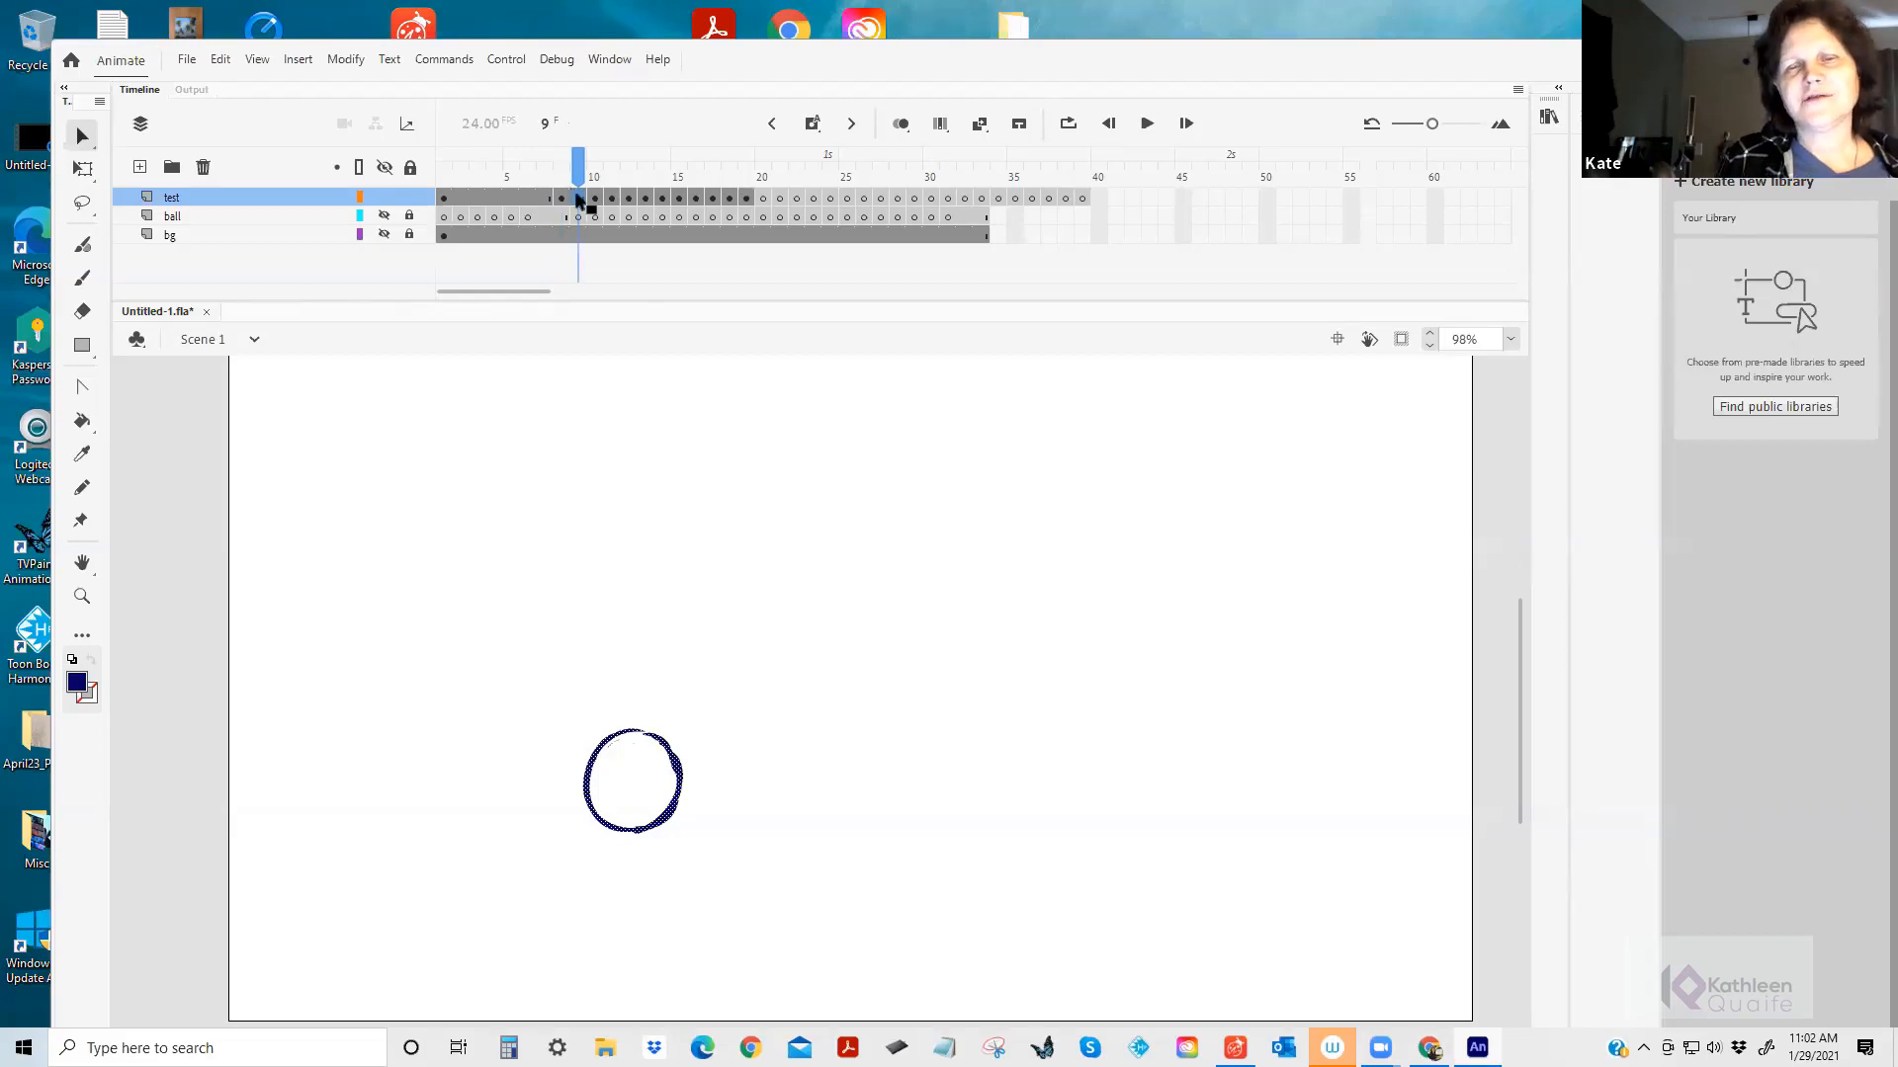
right_click(581, 206)
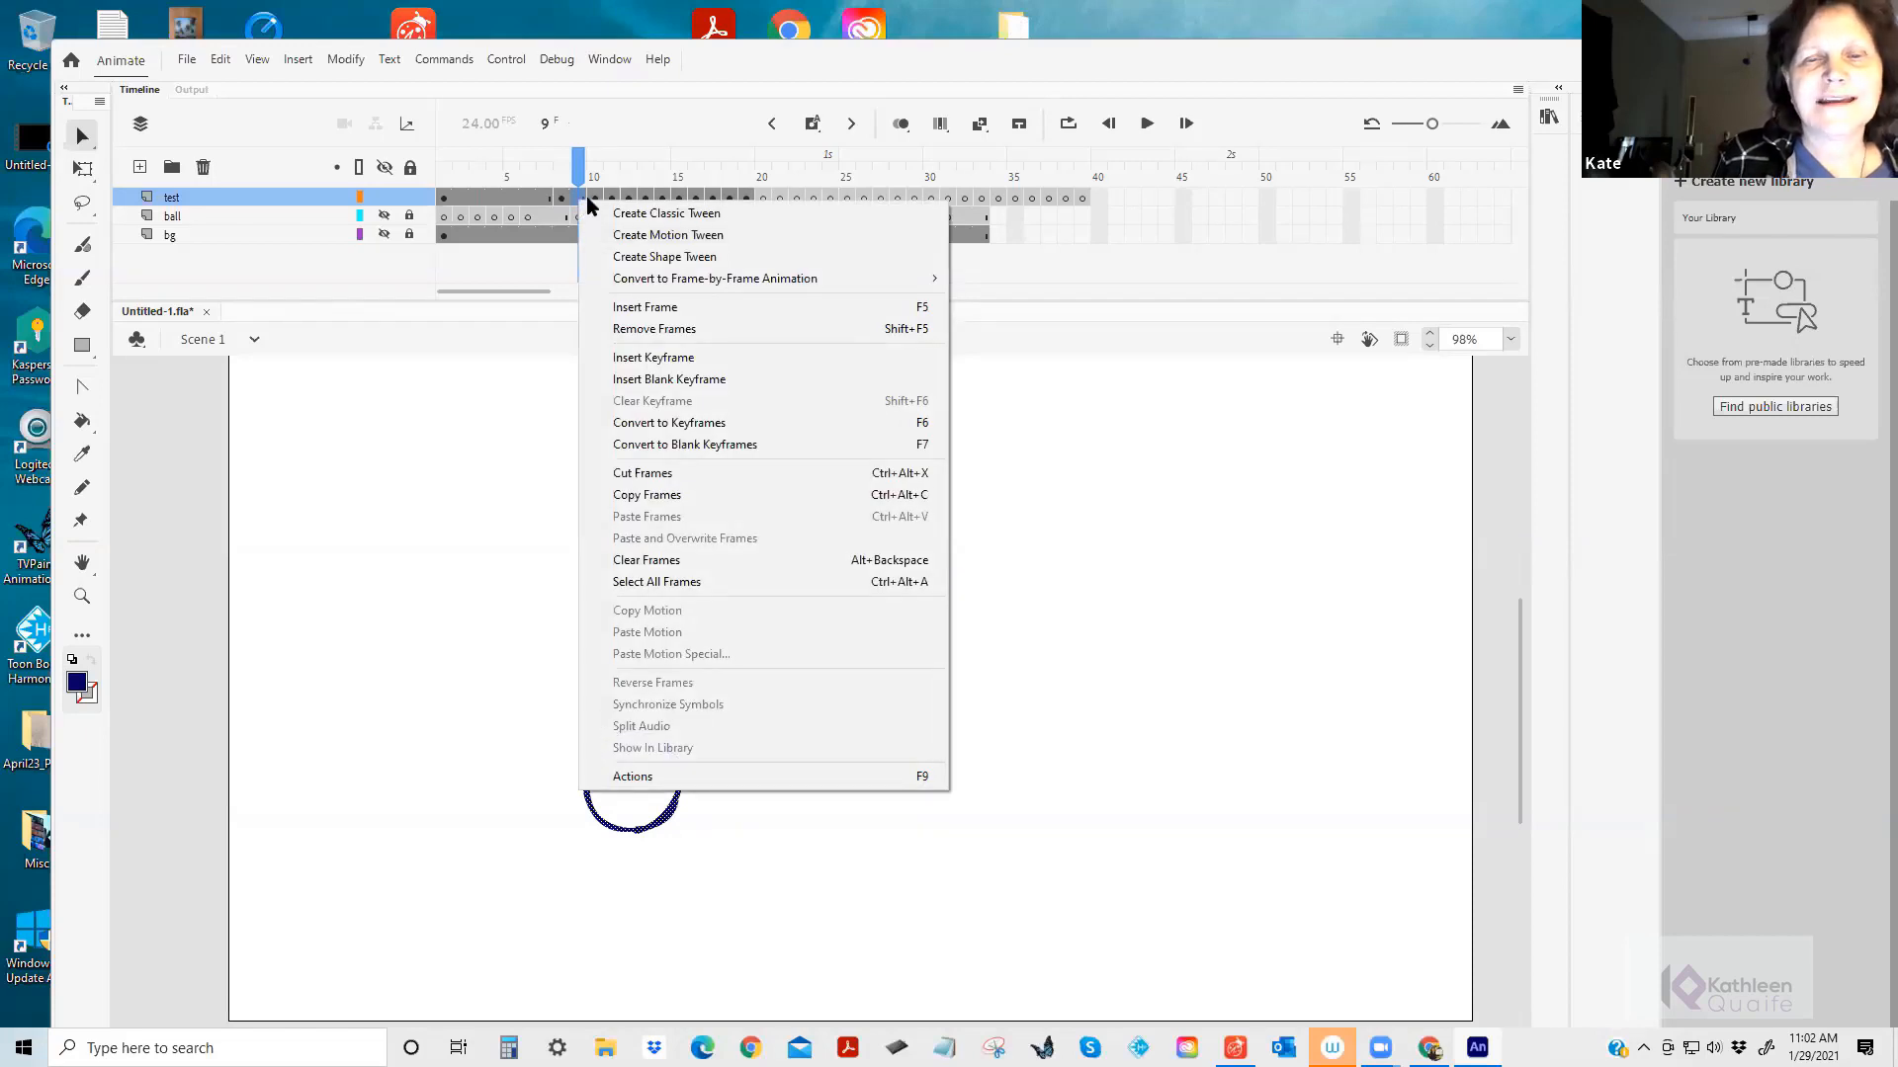
left_click(696, 445)
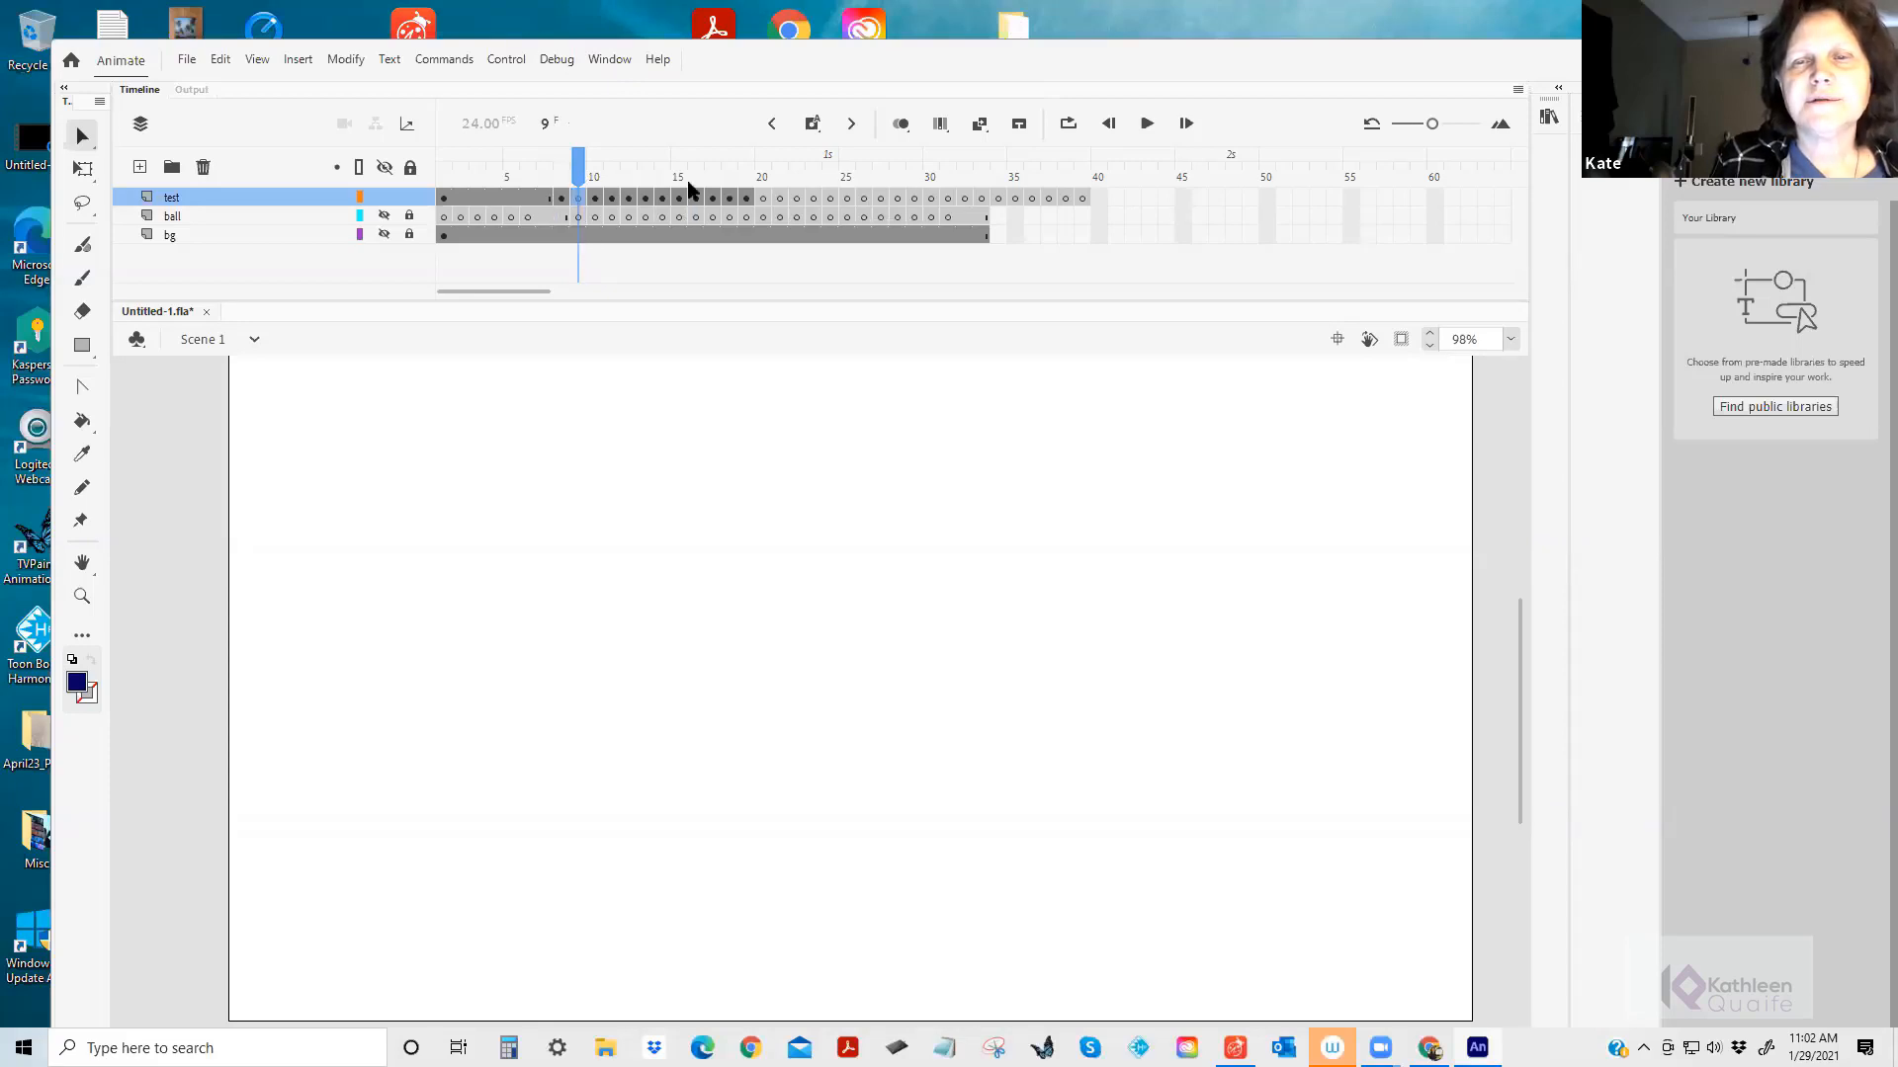
With onion skinning covering frames 8 to 10, brush an in-between ball outline on frame 9 midway between the round and squashed drawings.
left_click(901, 124)
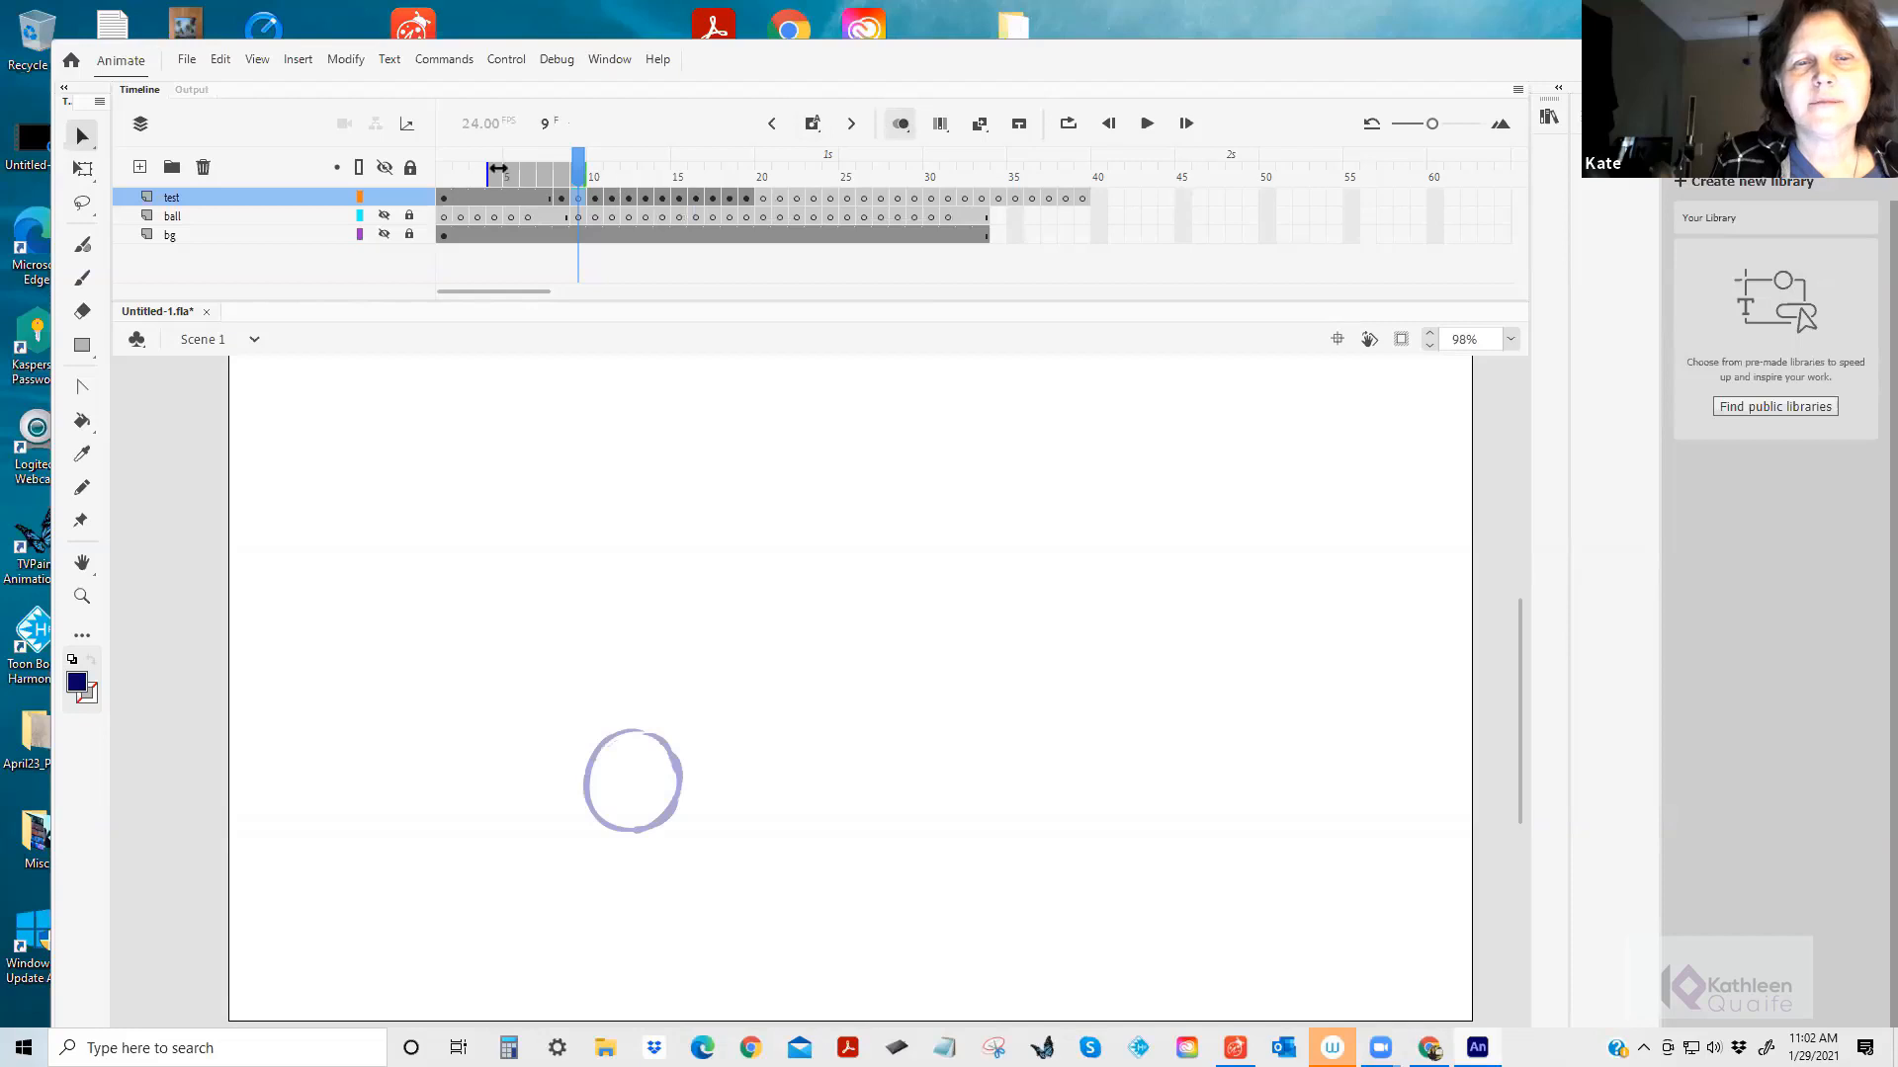
left_click_drag(526, 177, 597, 181)
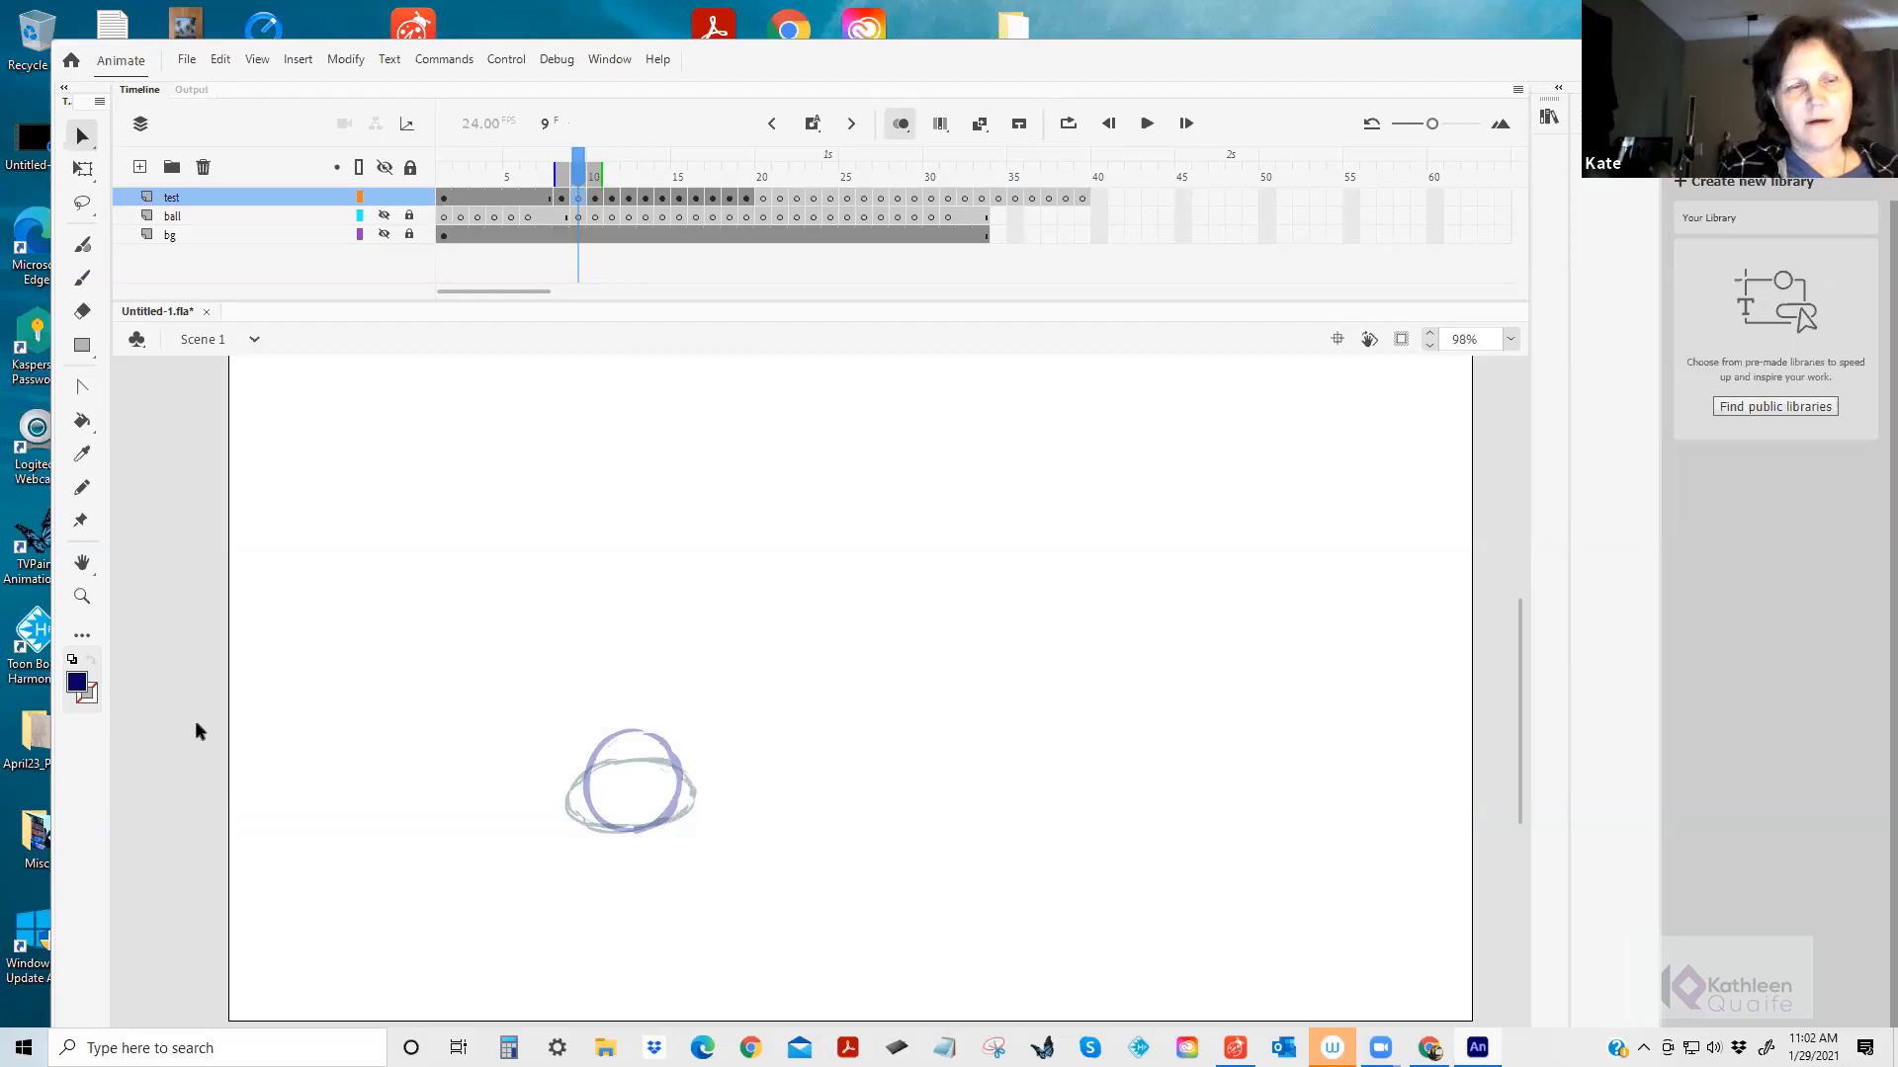
left_click(82, 596)
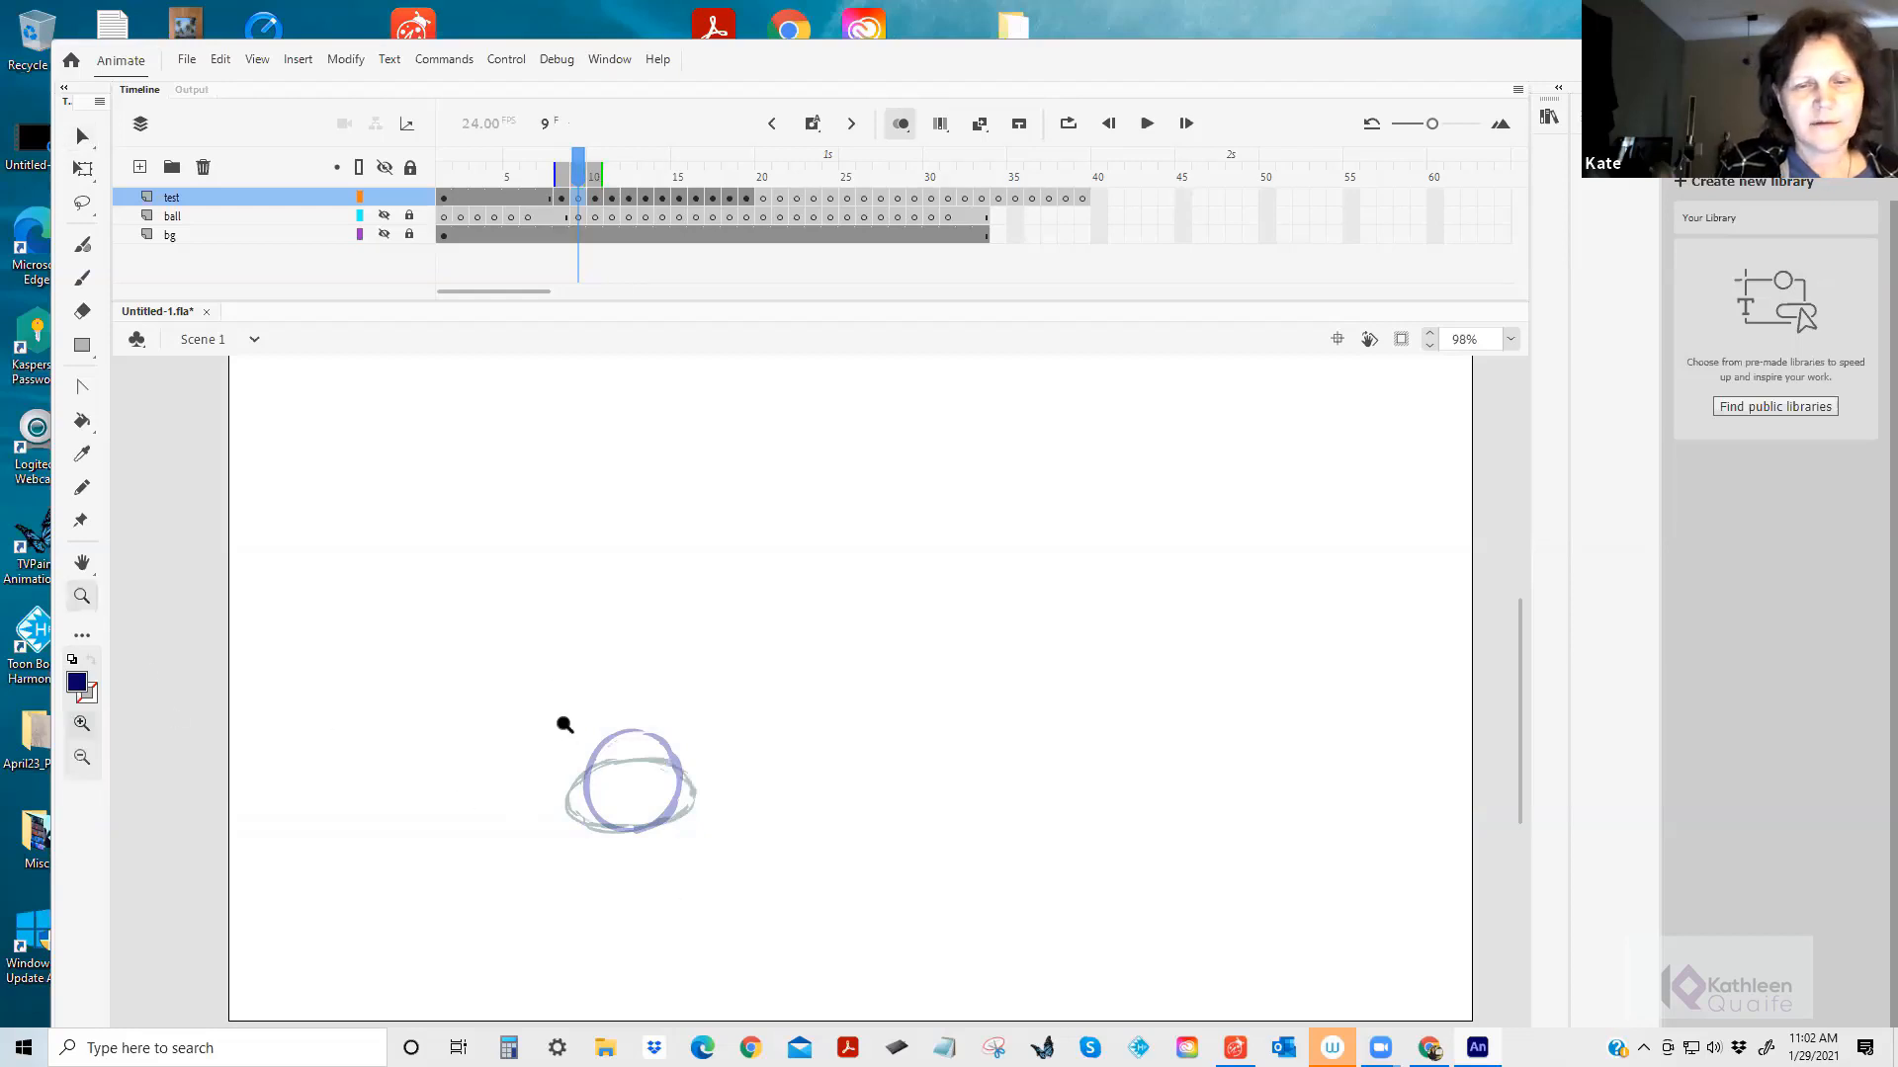
left_click_drag(566, 704, 725, 874)
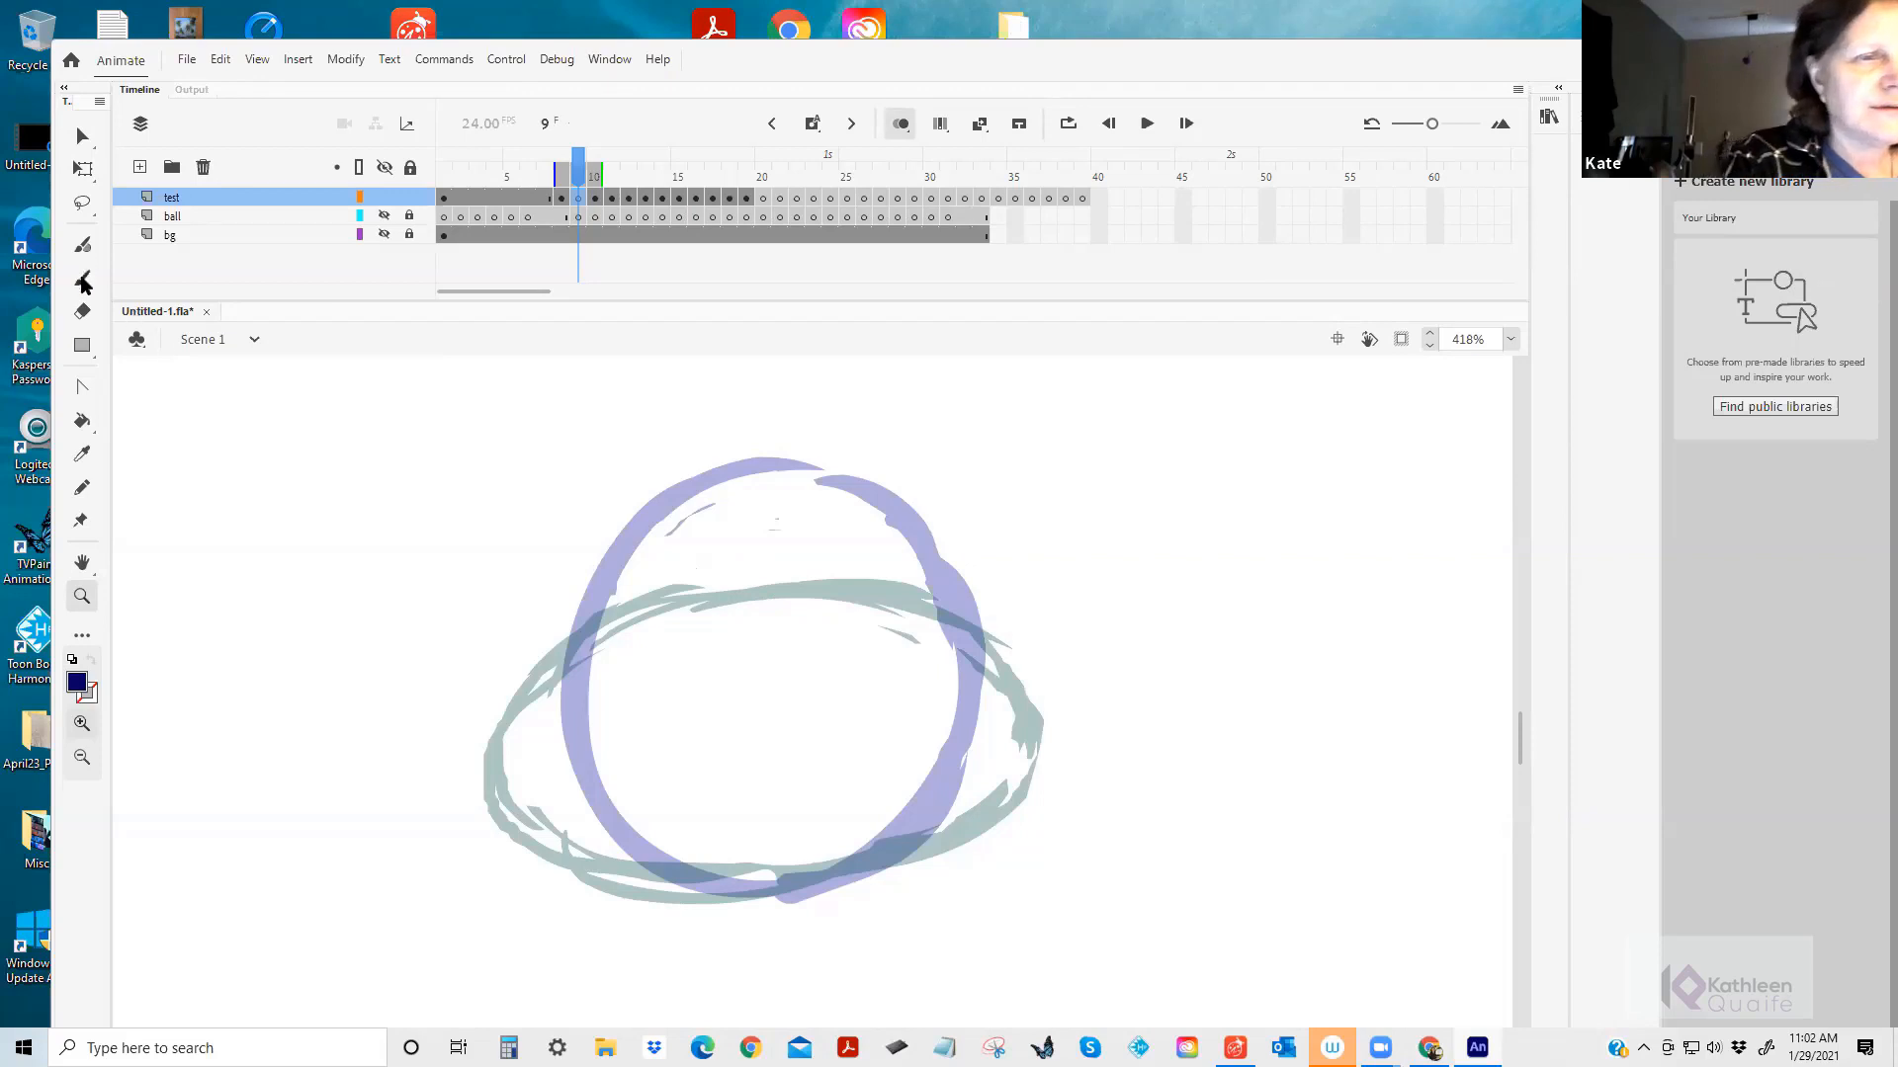
left_click(83, 279)
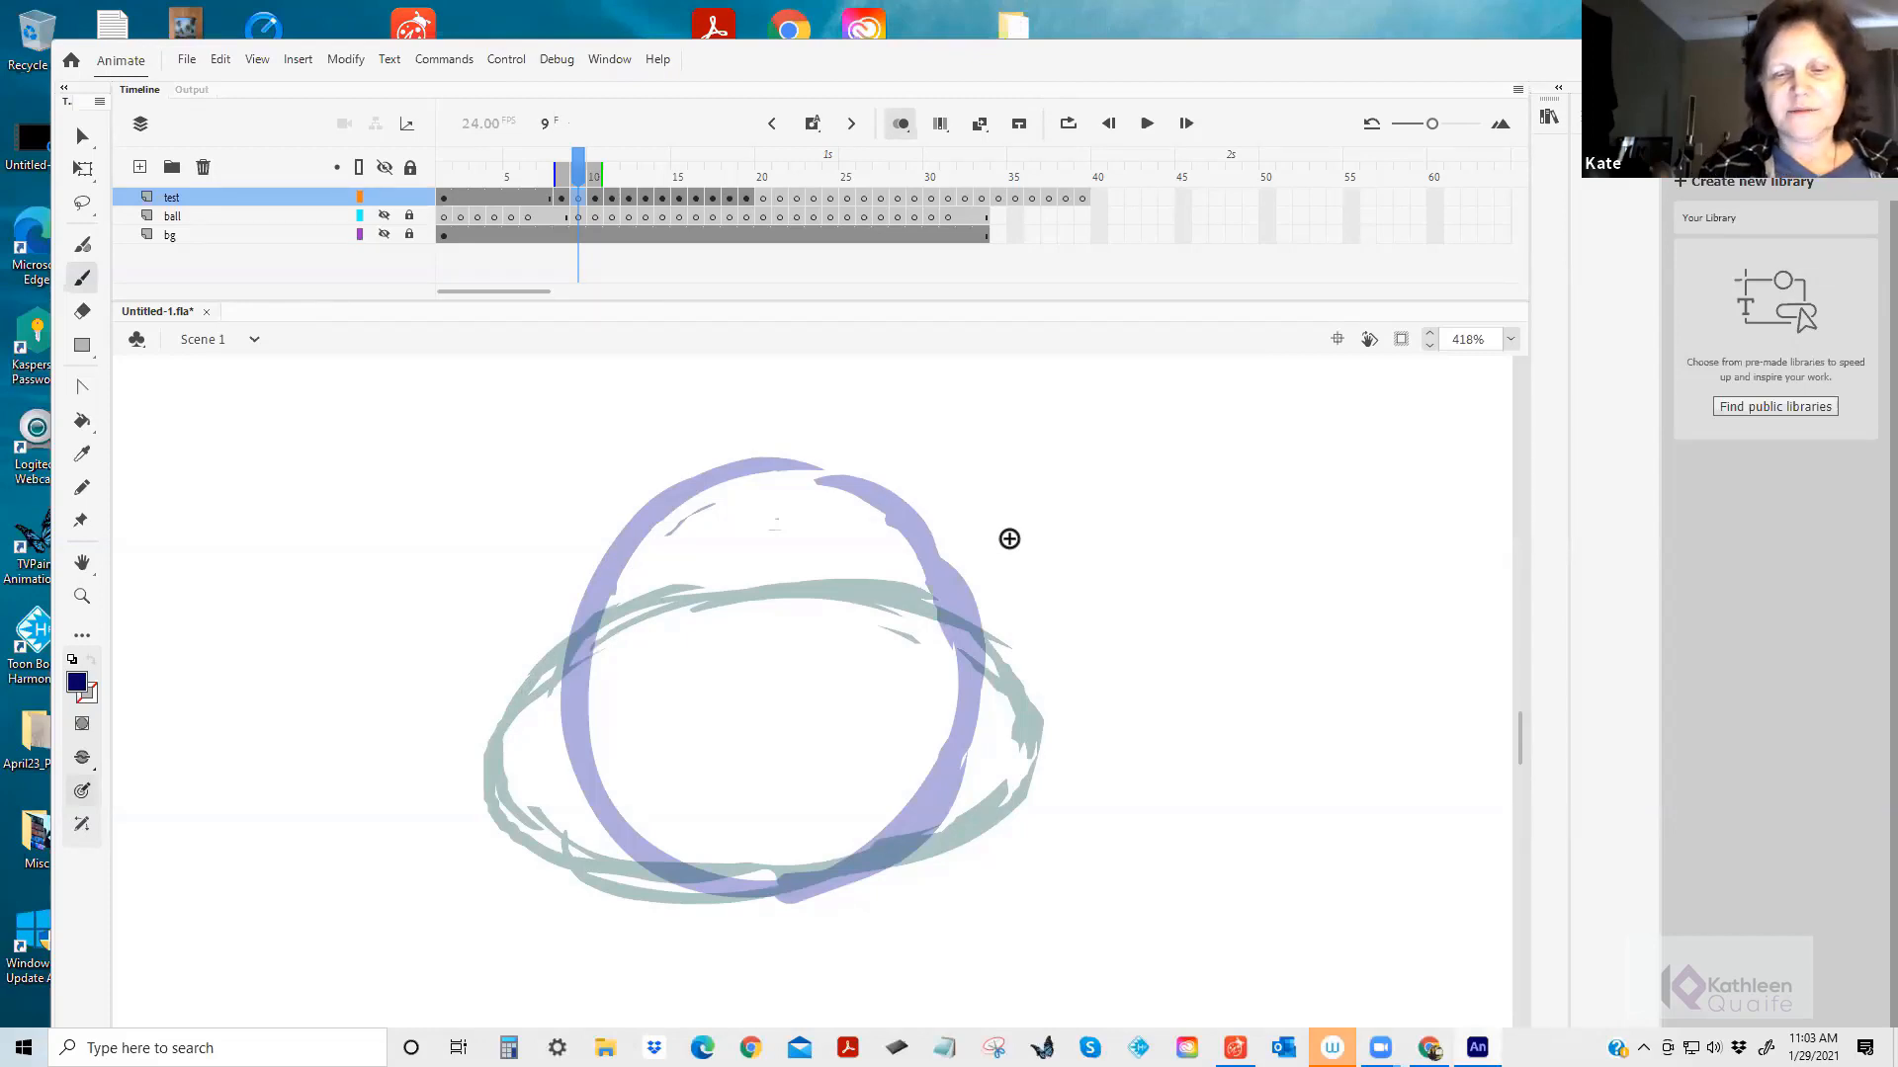
mouse_move(680, 887)
left_mouse_down()
mouse_move(865, 876)
mouse_move(779, 892)
mouse_move(902, 855)
left_mouse_up()
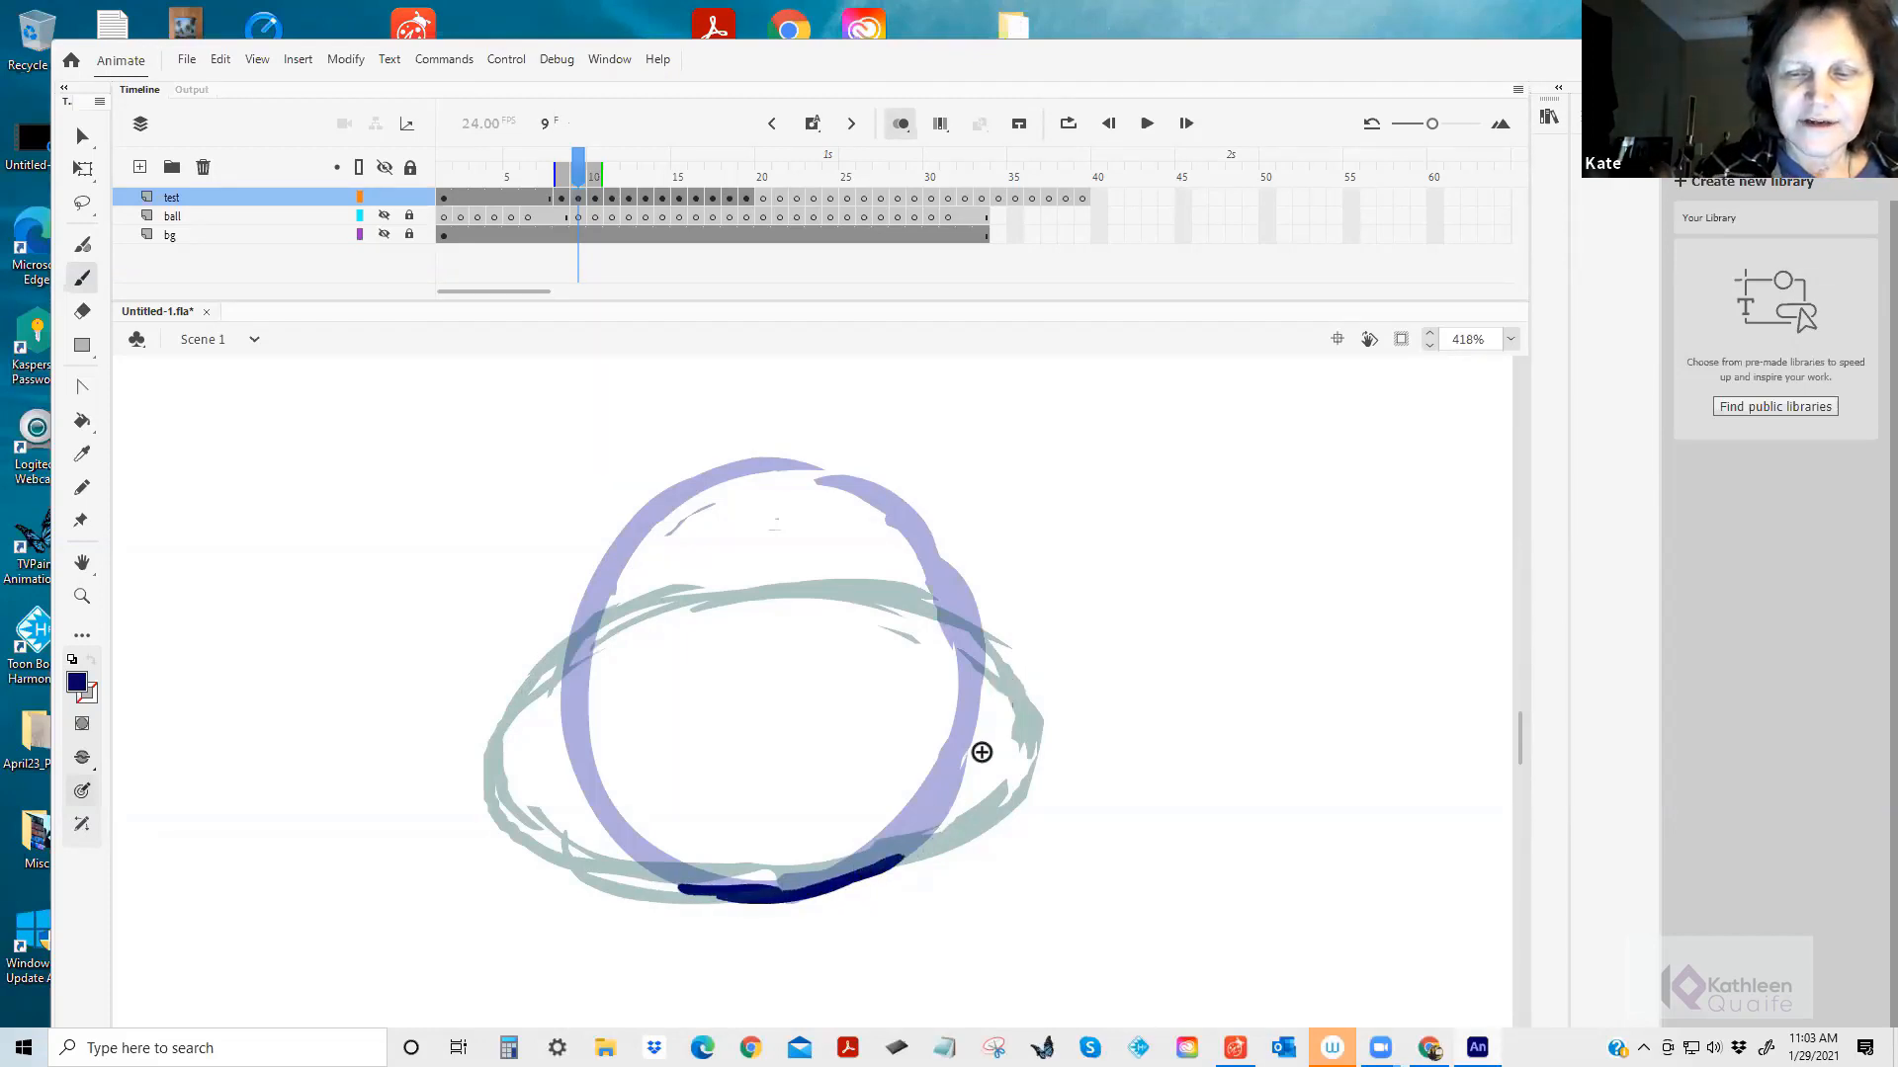
mouse_move(996, 711)
left_mouse_down()
mouse_move(970, 791)
mouse_move(902, 856)
left_mouse_up()
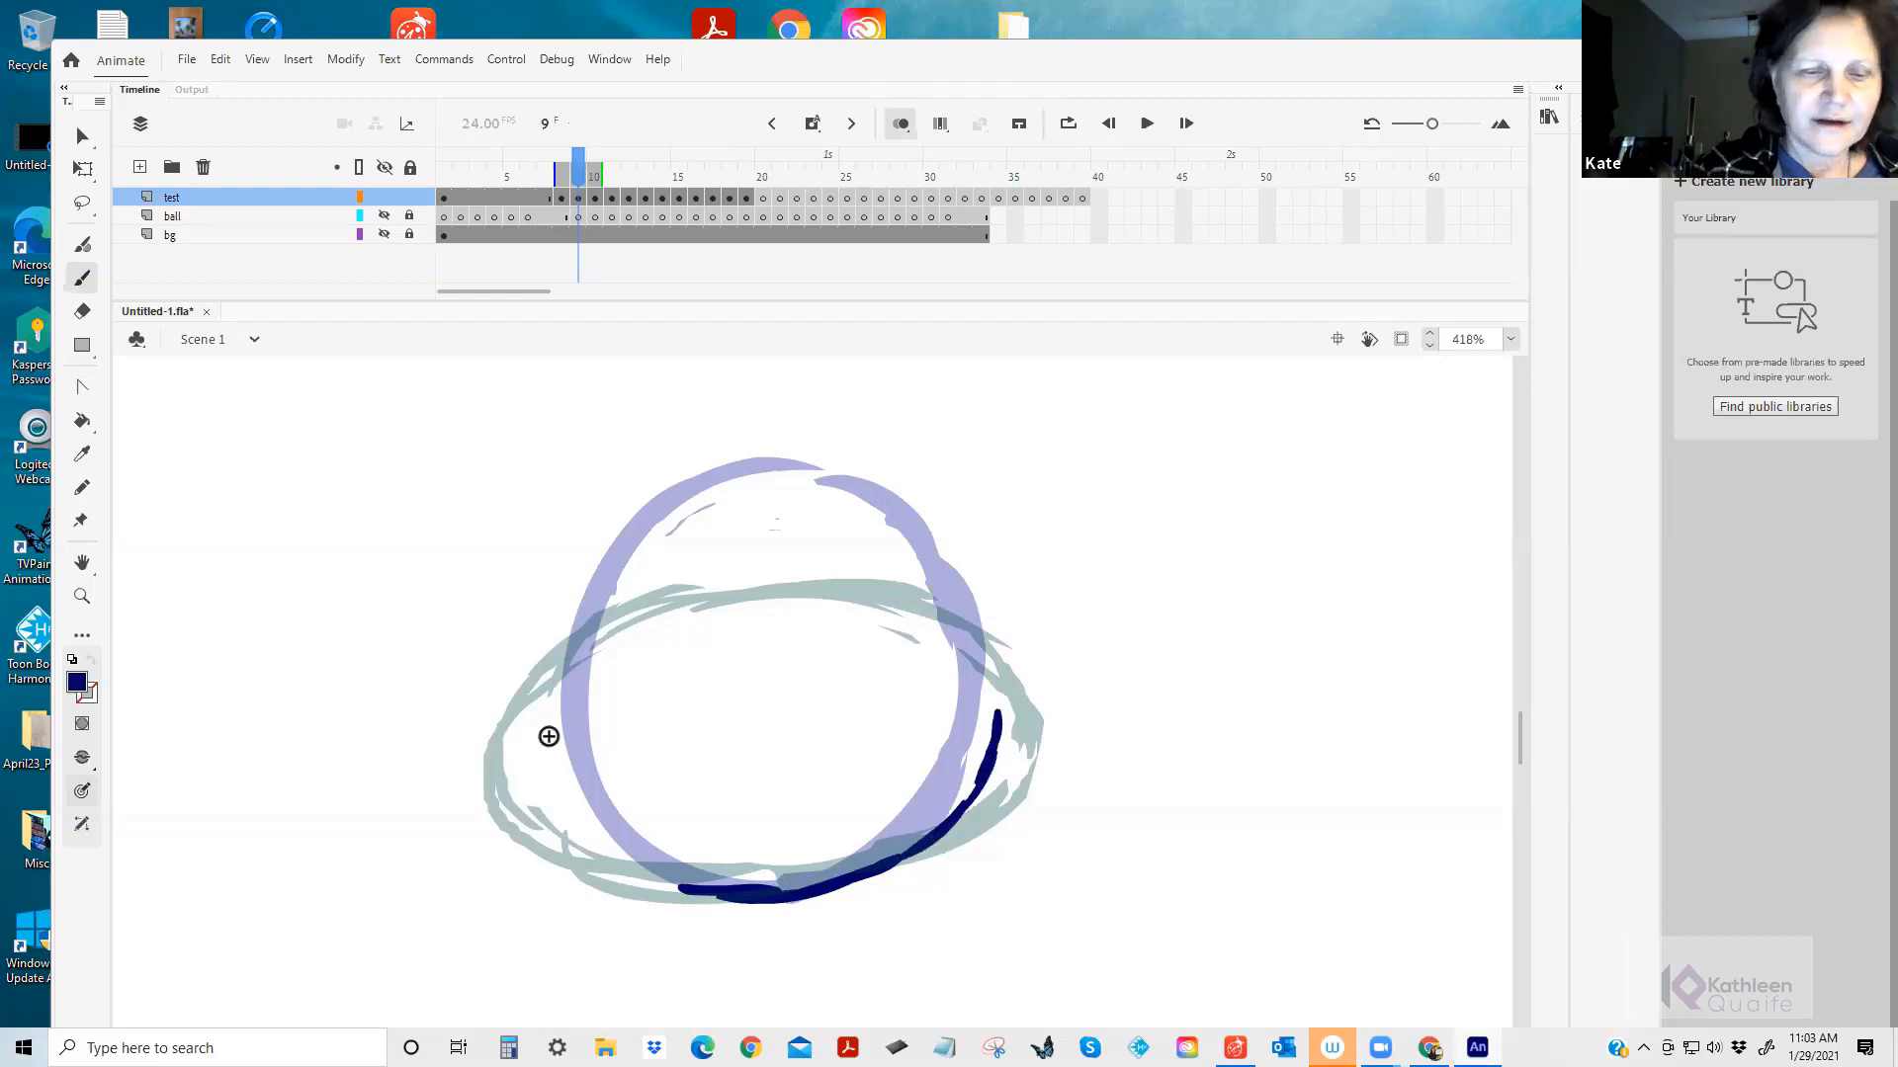
mouse_move(531, 722)
left_mouse_down()
mouse_move(557, 806)
mouse_move(560, 780)
mouse_move(539, 775)
mouse_move(697, 886)
left_mouse_up()
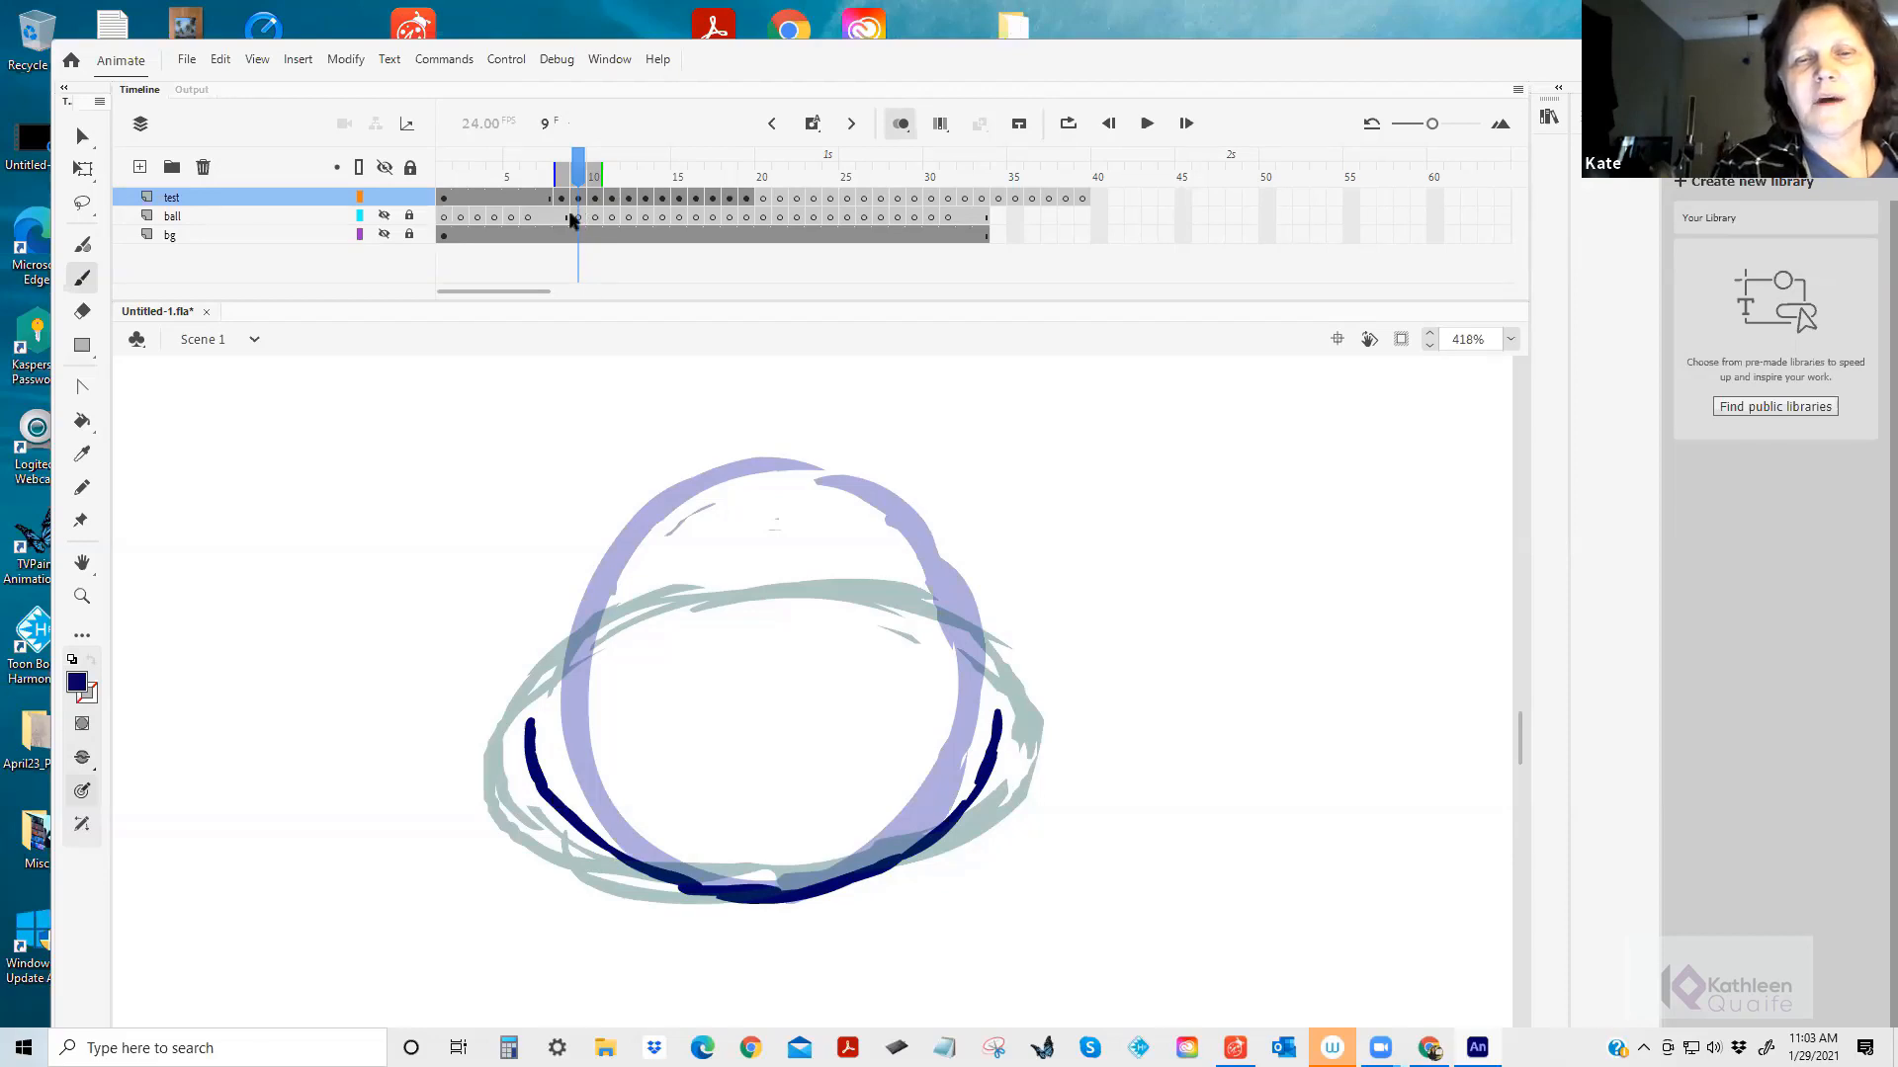
mouse_move(534, 674)
left_mouse_down()
mouse_move(530, 741)
mouse_move(570, 638)
left_mouse_up()
mouse_move(534, 682)
left_mouse_down()
mouse_move(581, 621)
mouse_move(690, 556)
mouse_move(879, 548)
mouse_move(981, 623)
mouse_move(1005, 714)
mouse_move(974, 814)
left_mouse_up()
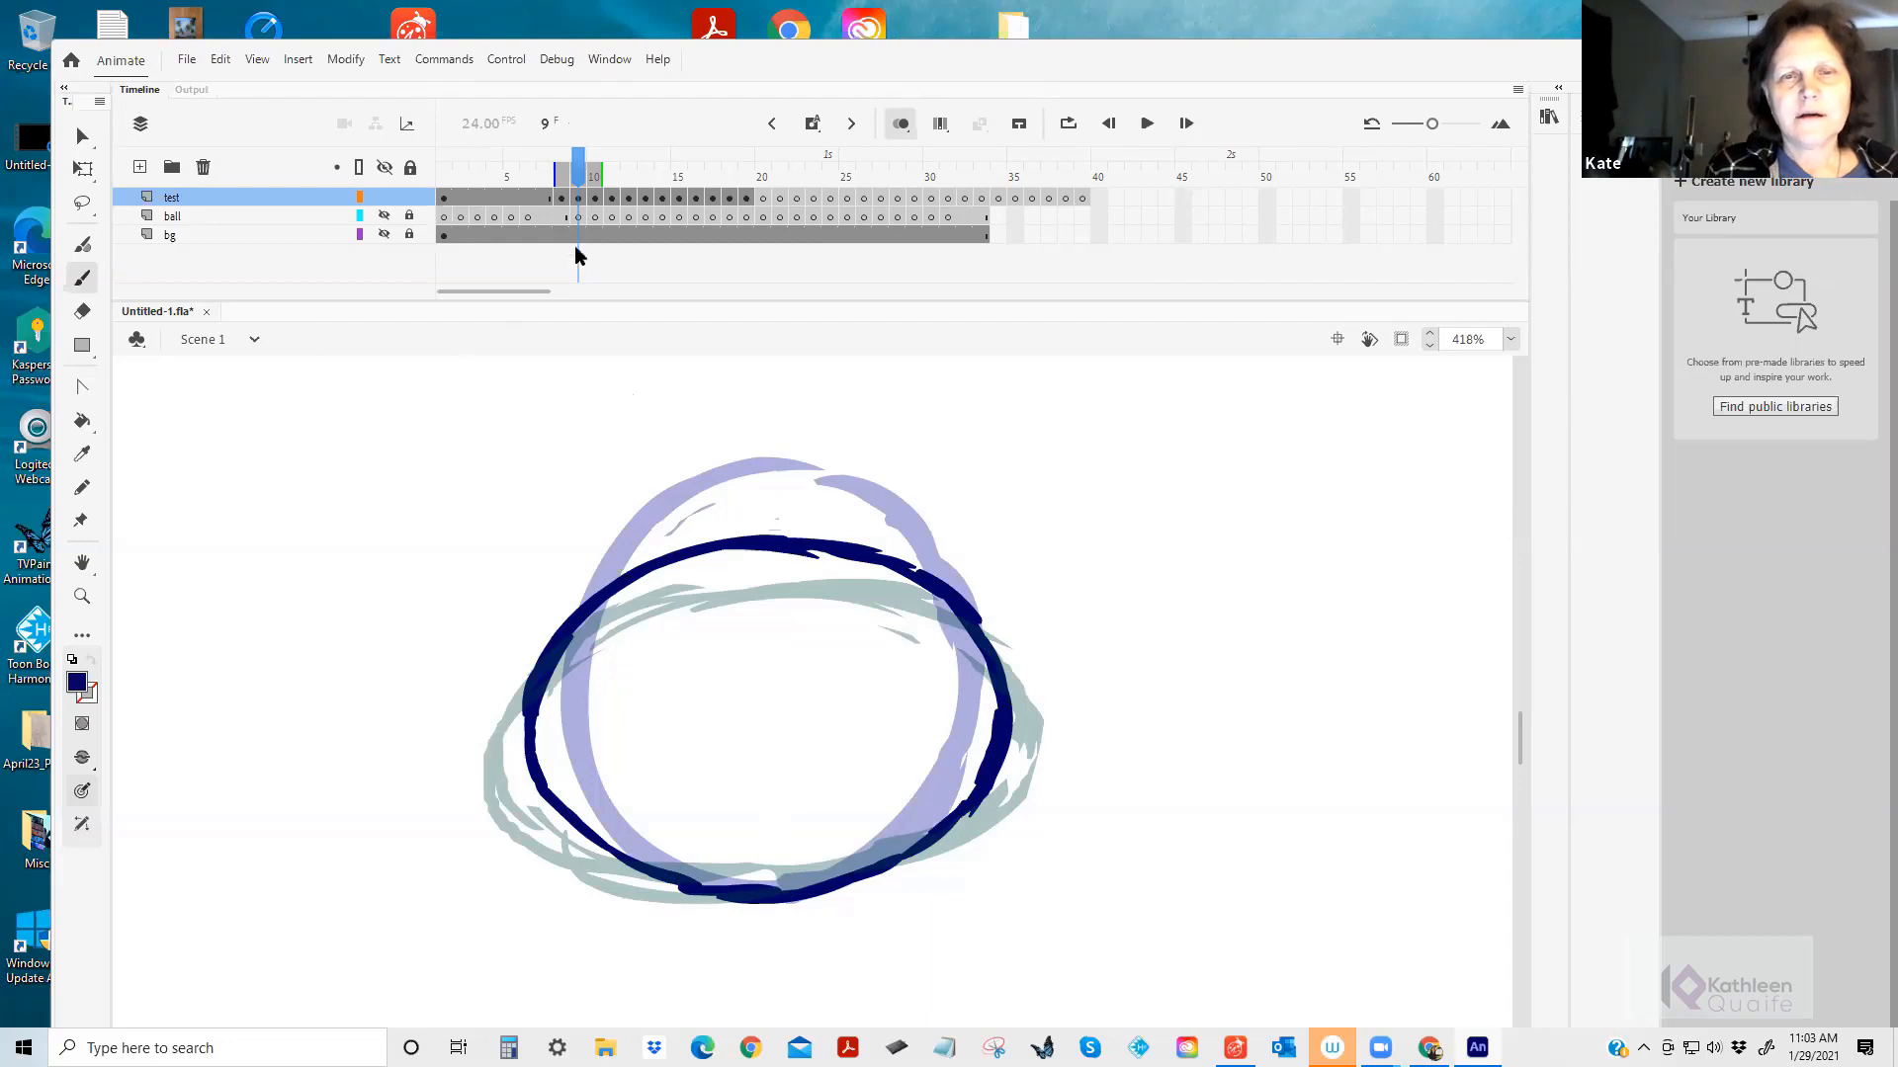
Insert one frame after frame 9 on the test layer and convert frame 10 into a blank keyframe.
mouse_move(582, 168)
left_mouse_down()
mouse_move(465, 172)
mouse_move(618, 204)
mouse_move(428, 199)
mouse_move(592, 205)
left_mouse_up()
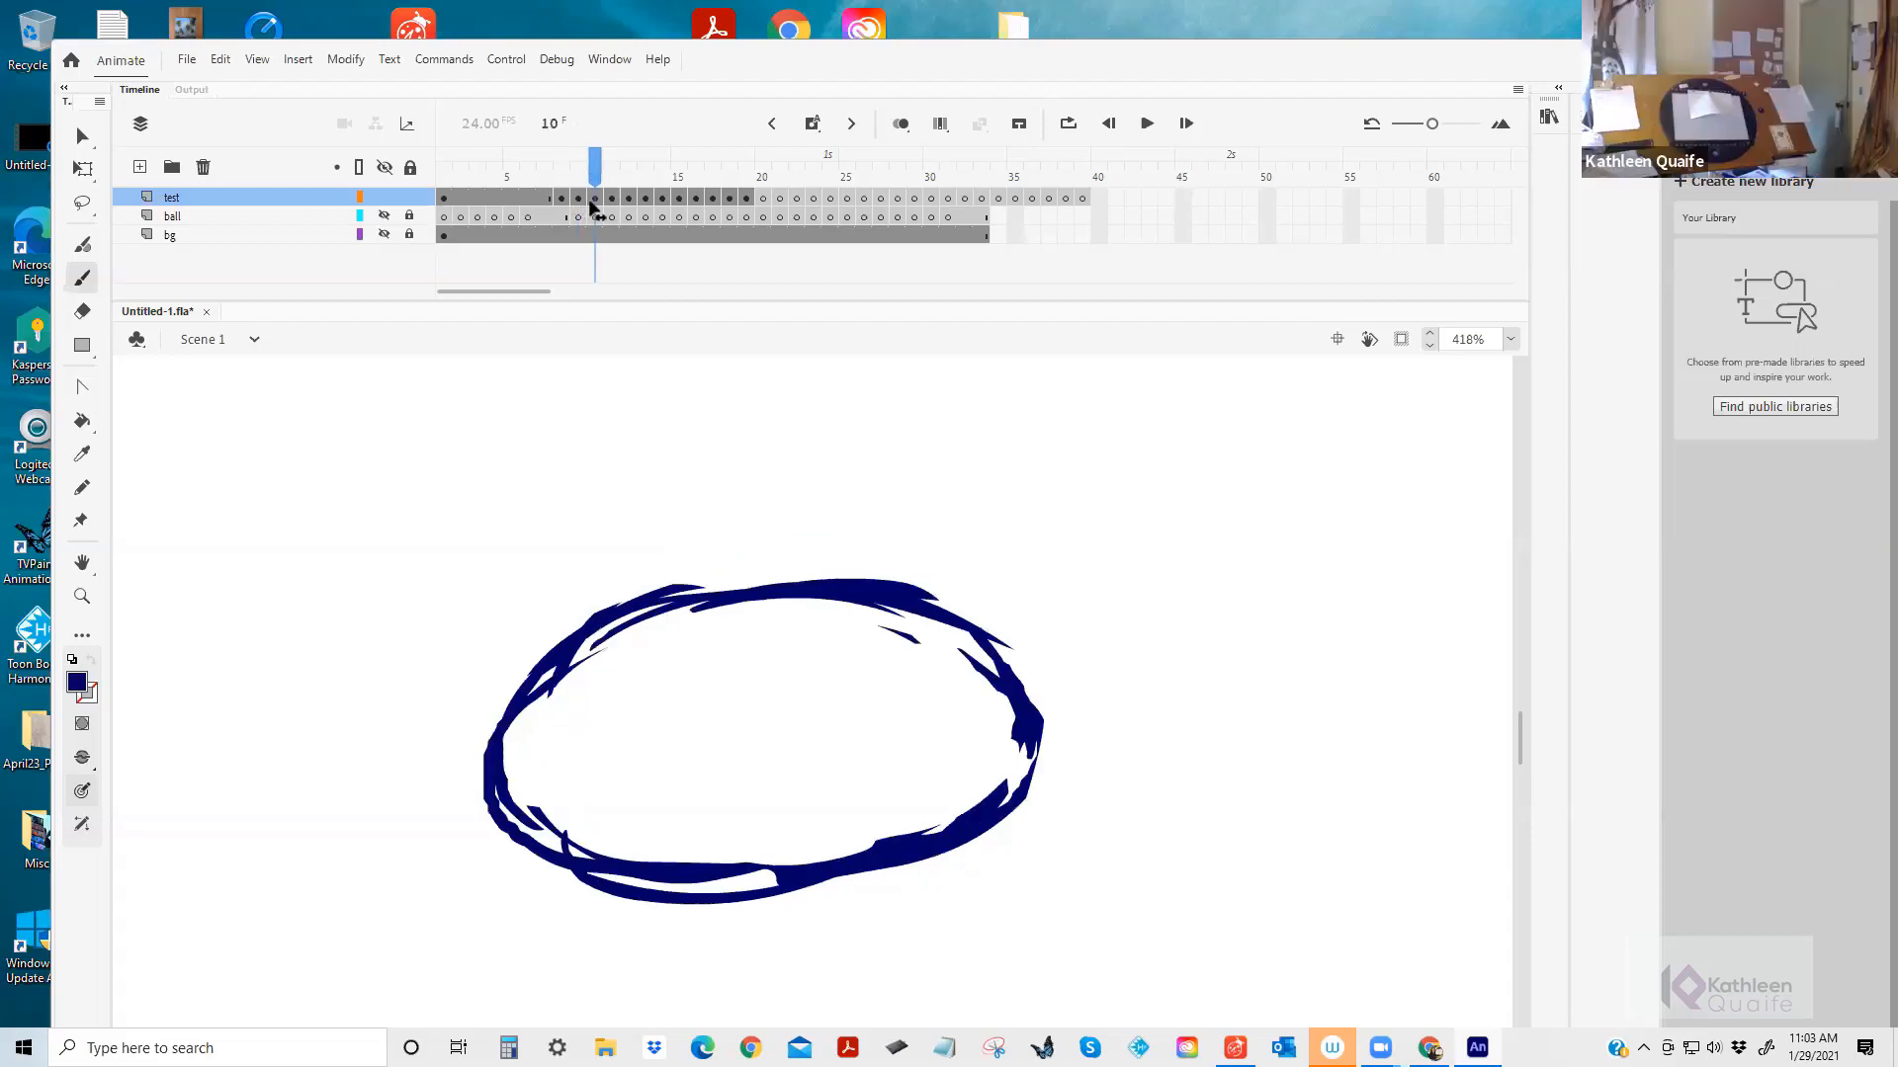
left_click(580, 201)
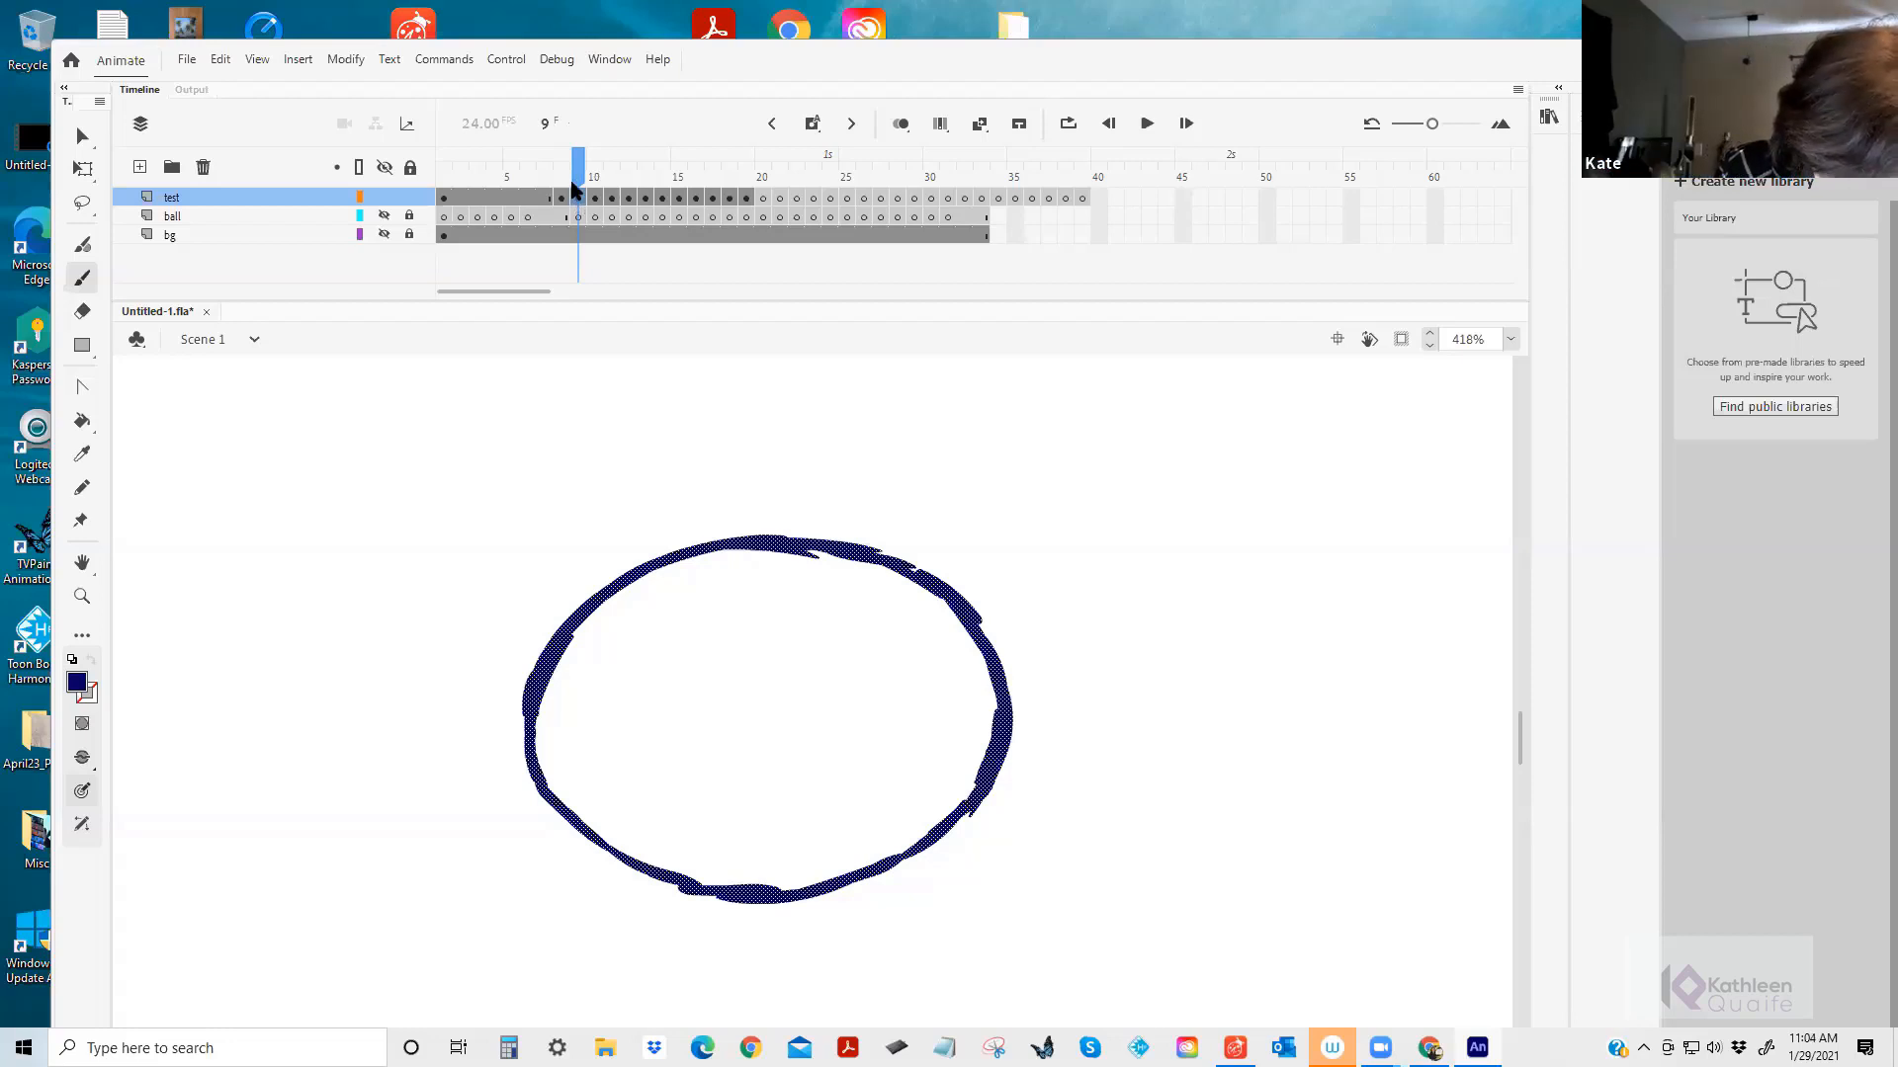
key("F5")
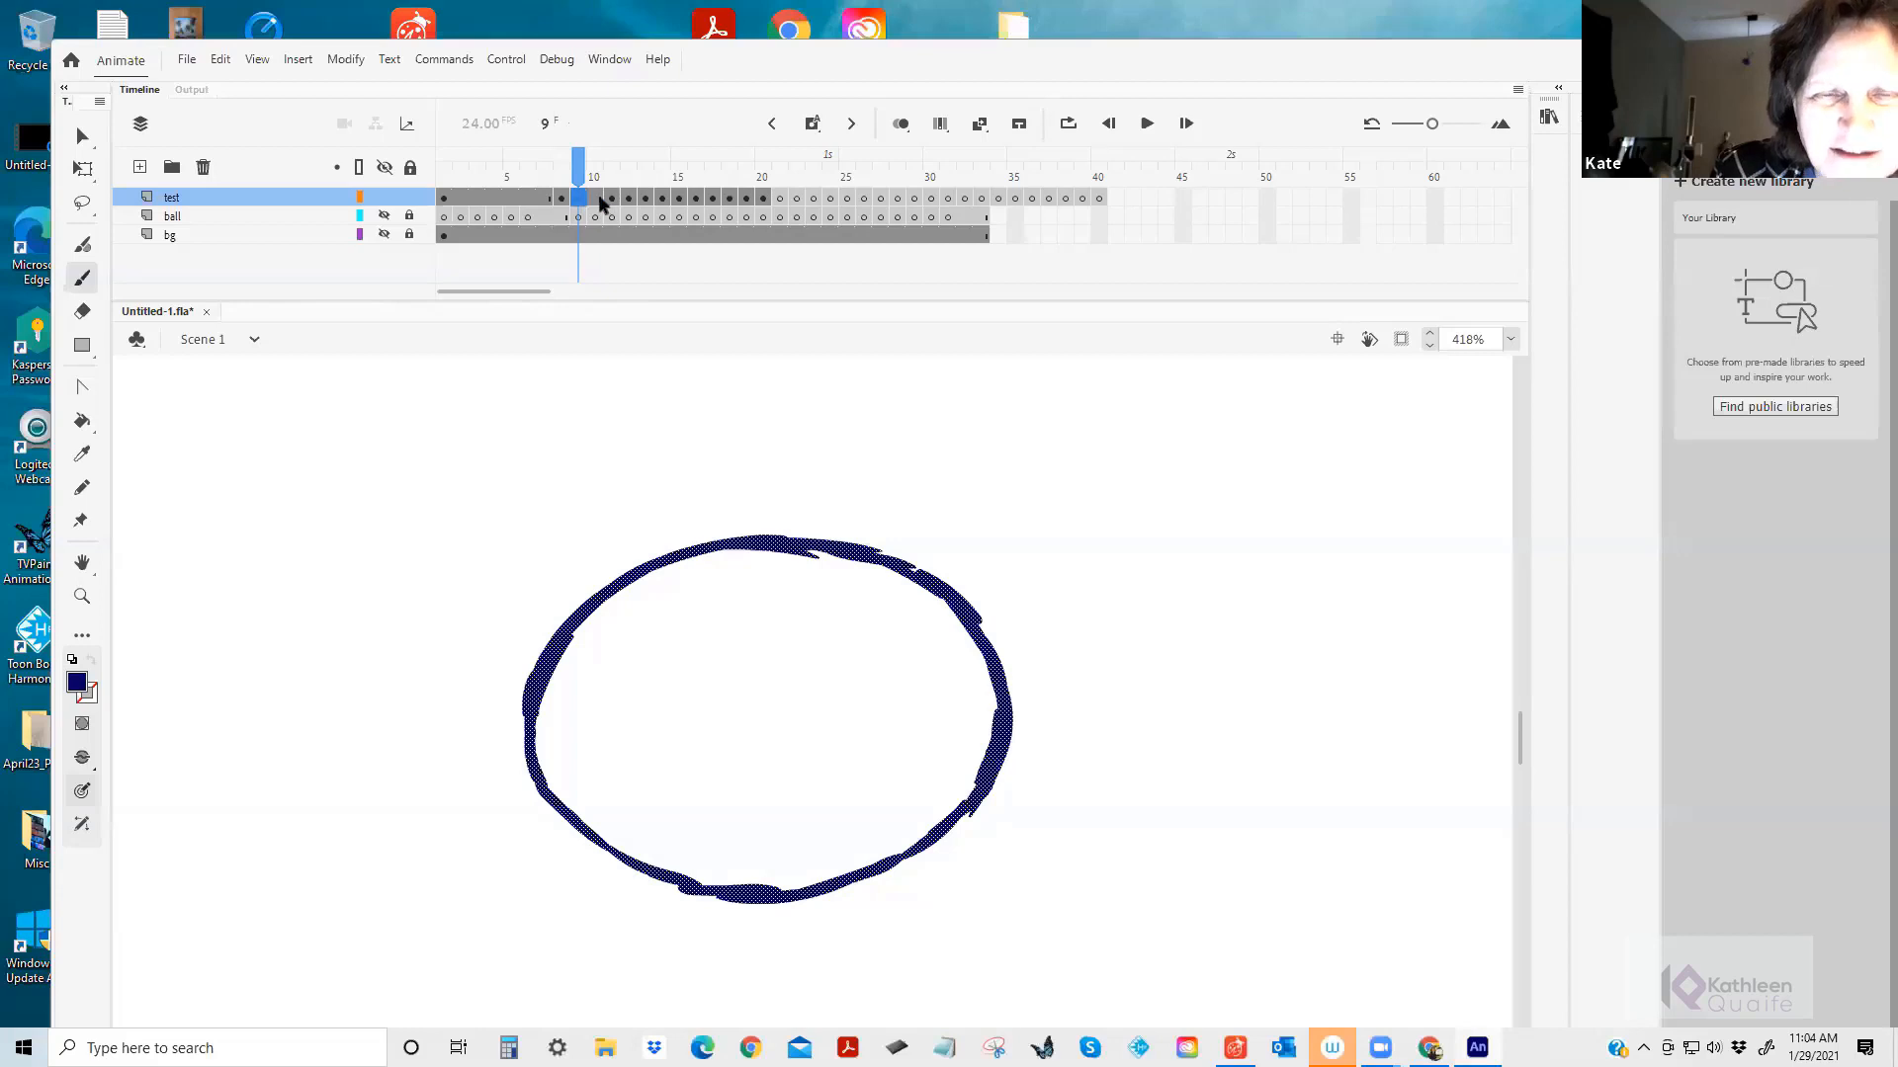
left_click(597, 200)
right_click(600, 204)
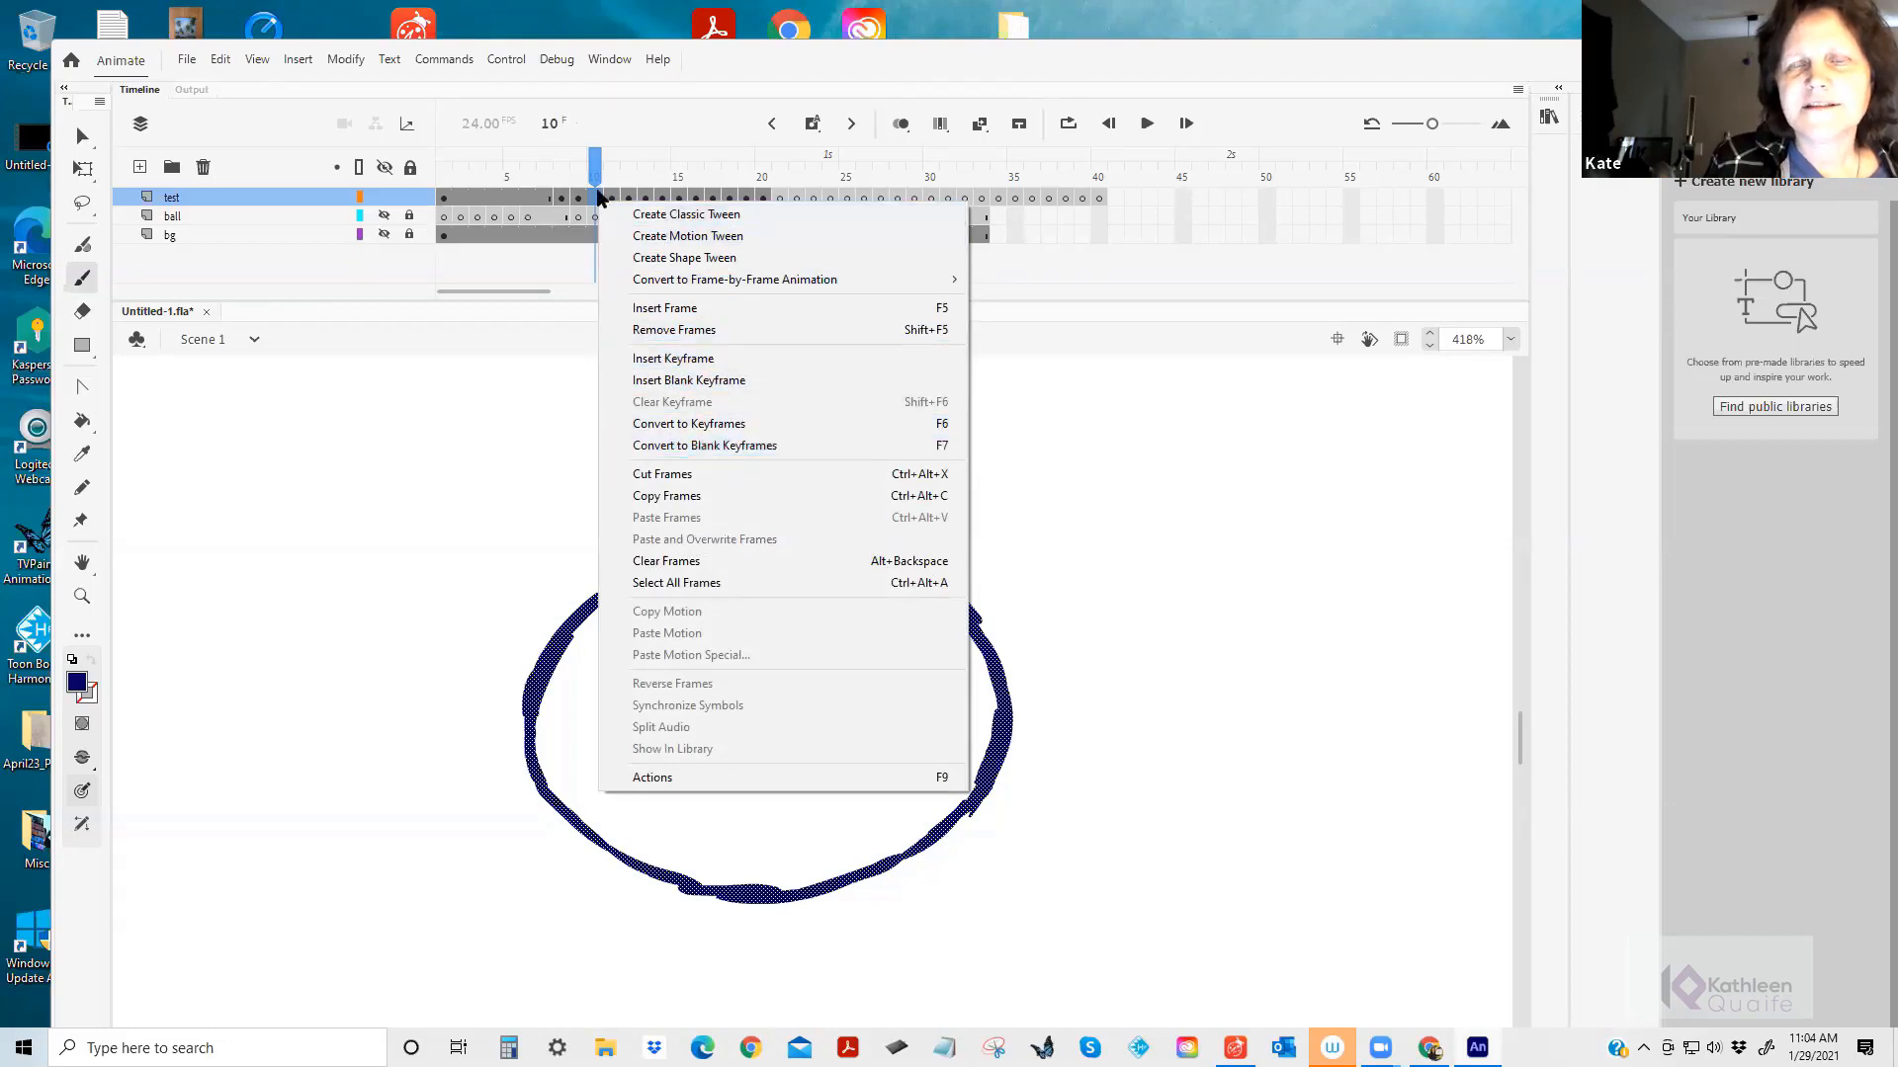
left_click(698, 447)
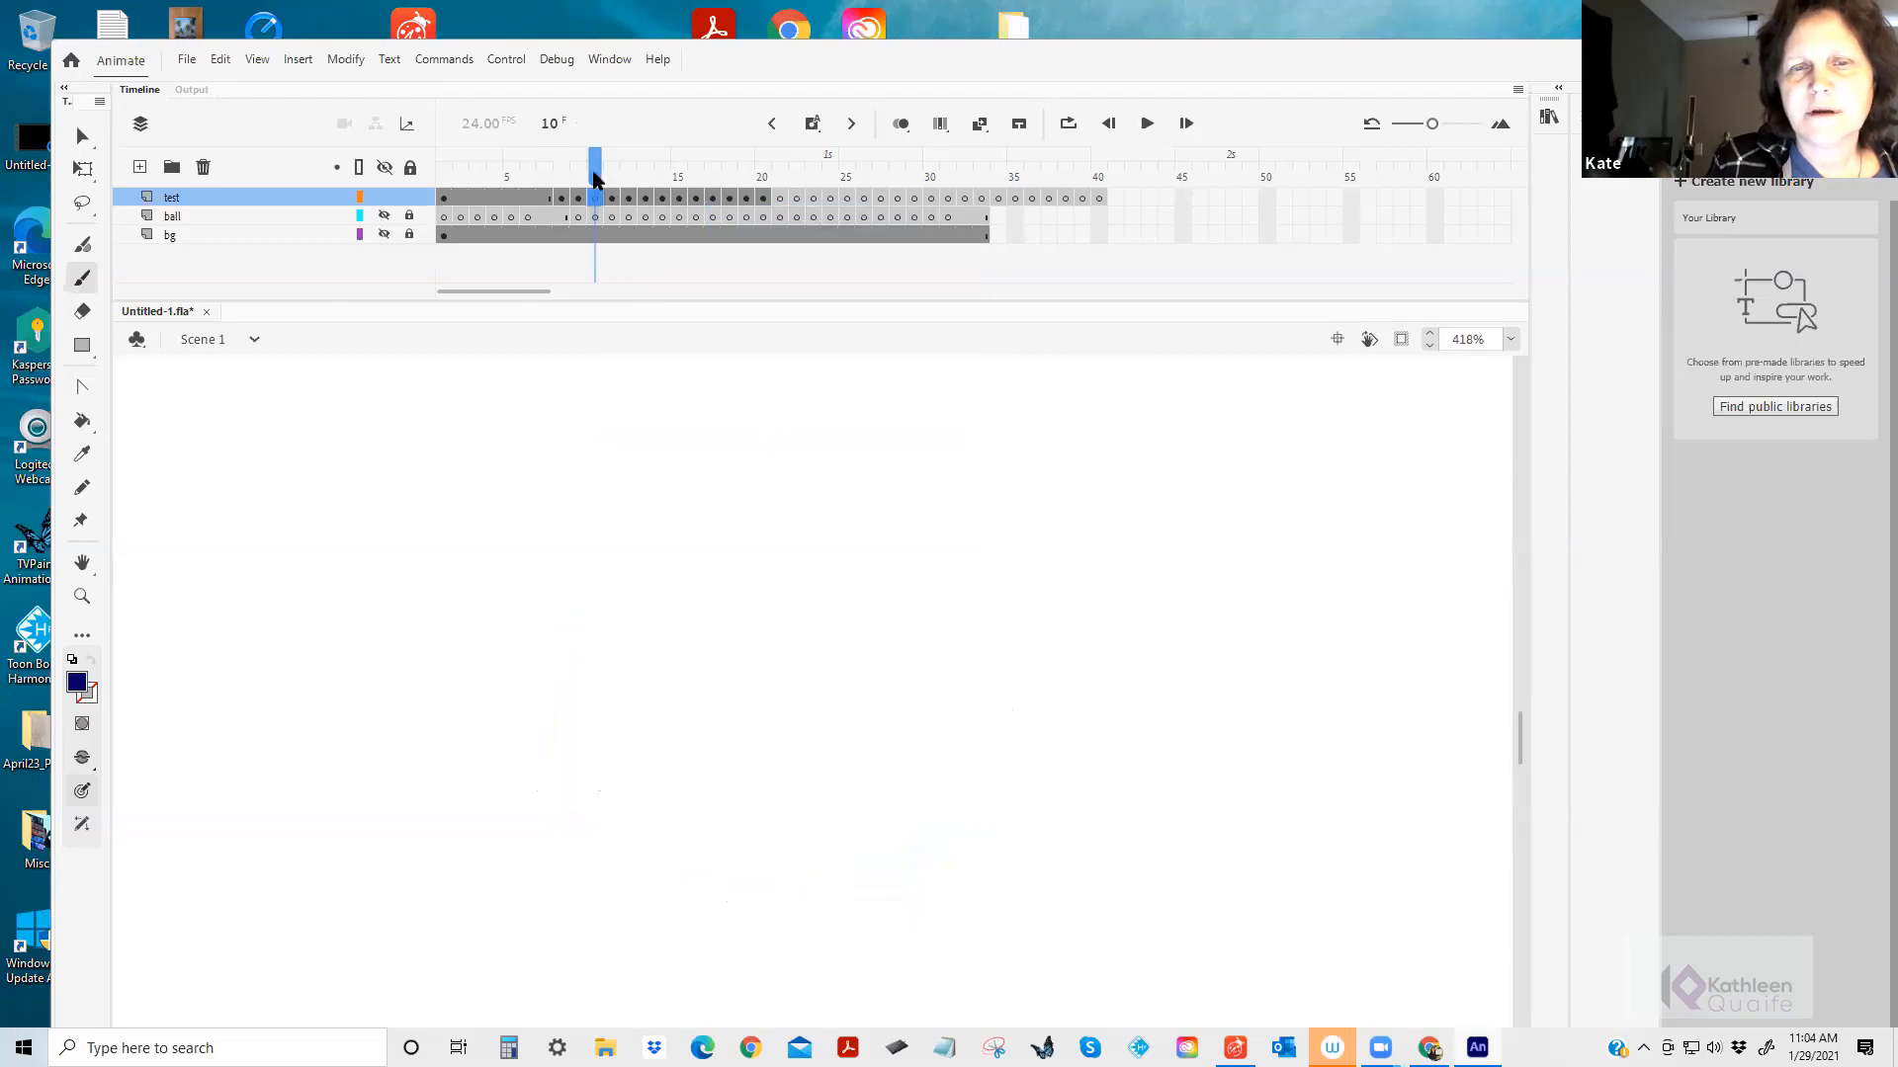
With onion skinning covering frames 9 to 11, brush a flatter in-between ball outline on frame 10 between its neighbouring drawings.
left_click(901, 124)
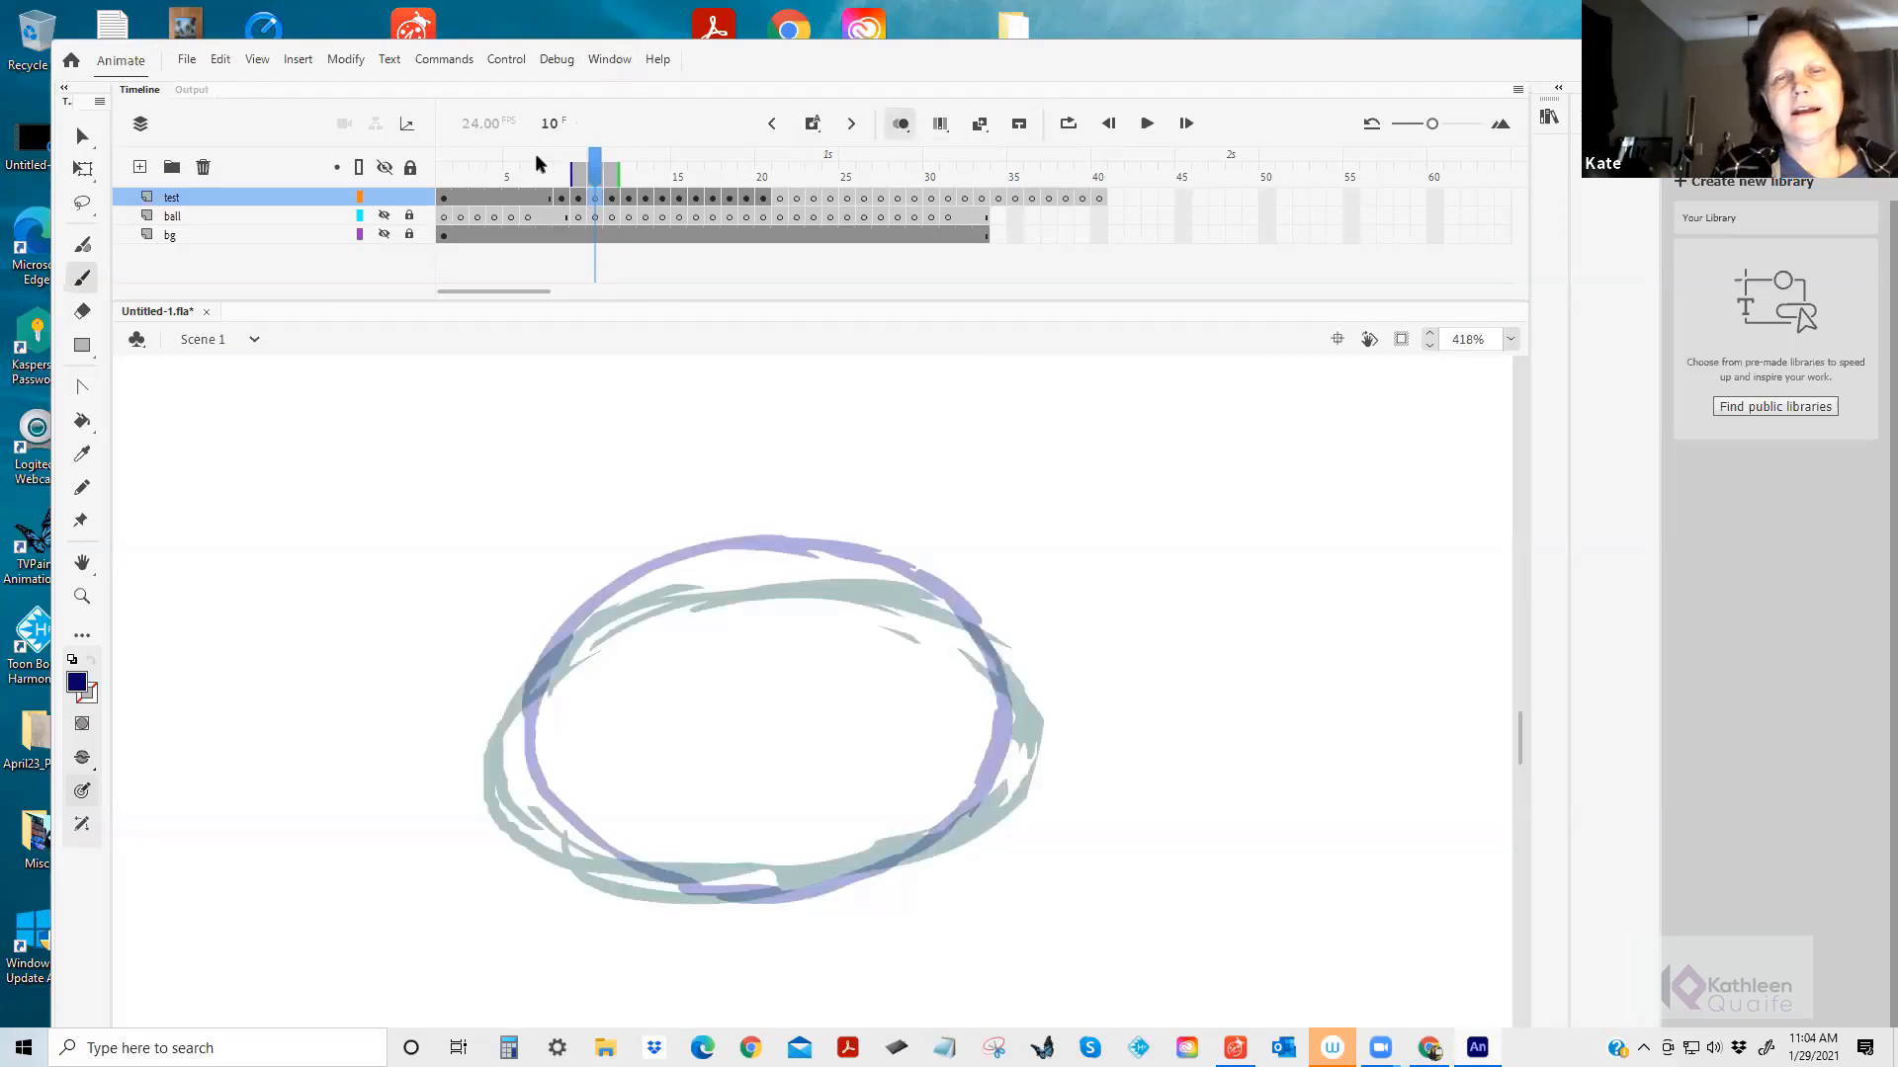
mouse_move(619, 170)
left_mouse_down()
mouse_move(818, 183)
mouse_move(608, 181)
left_mouse_up()
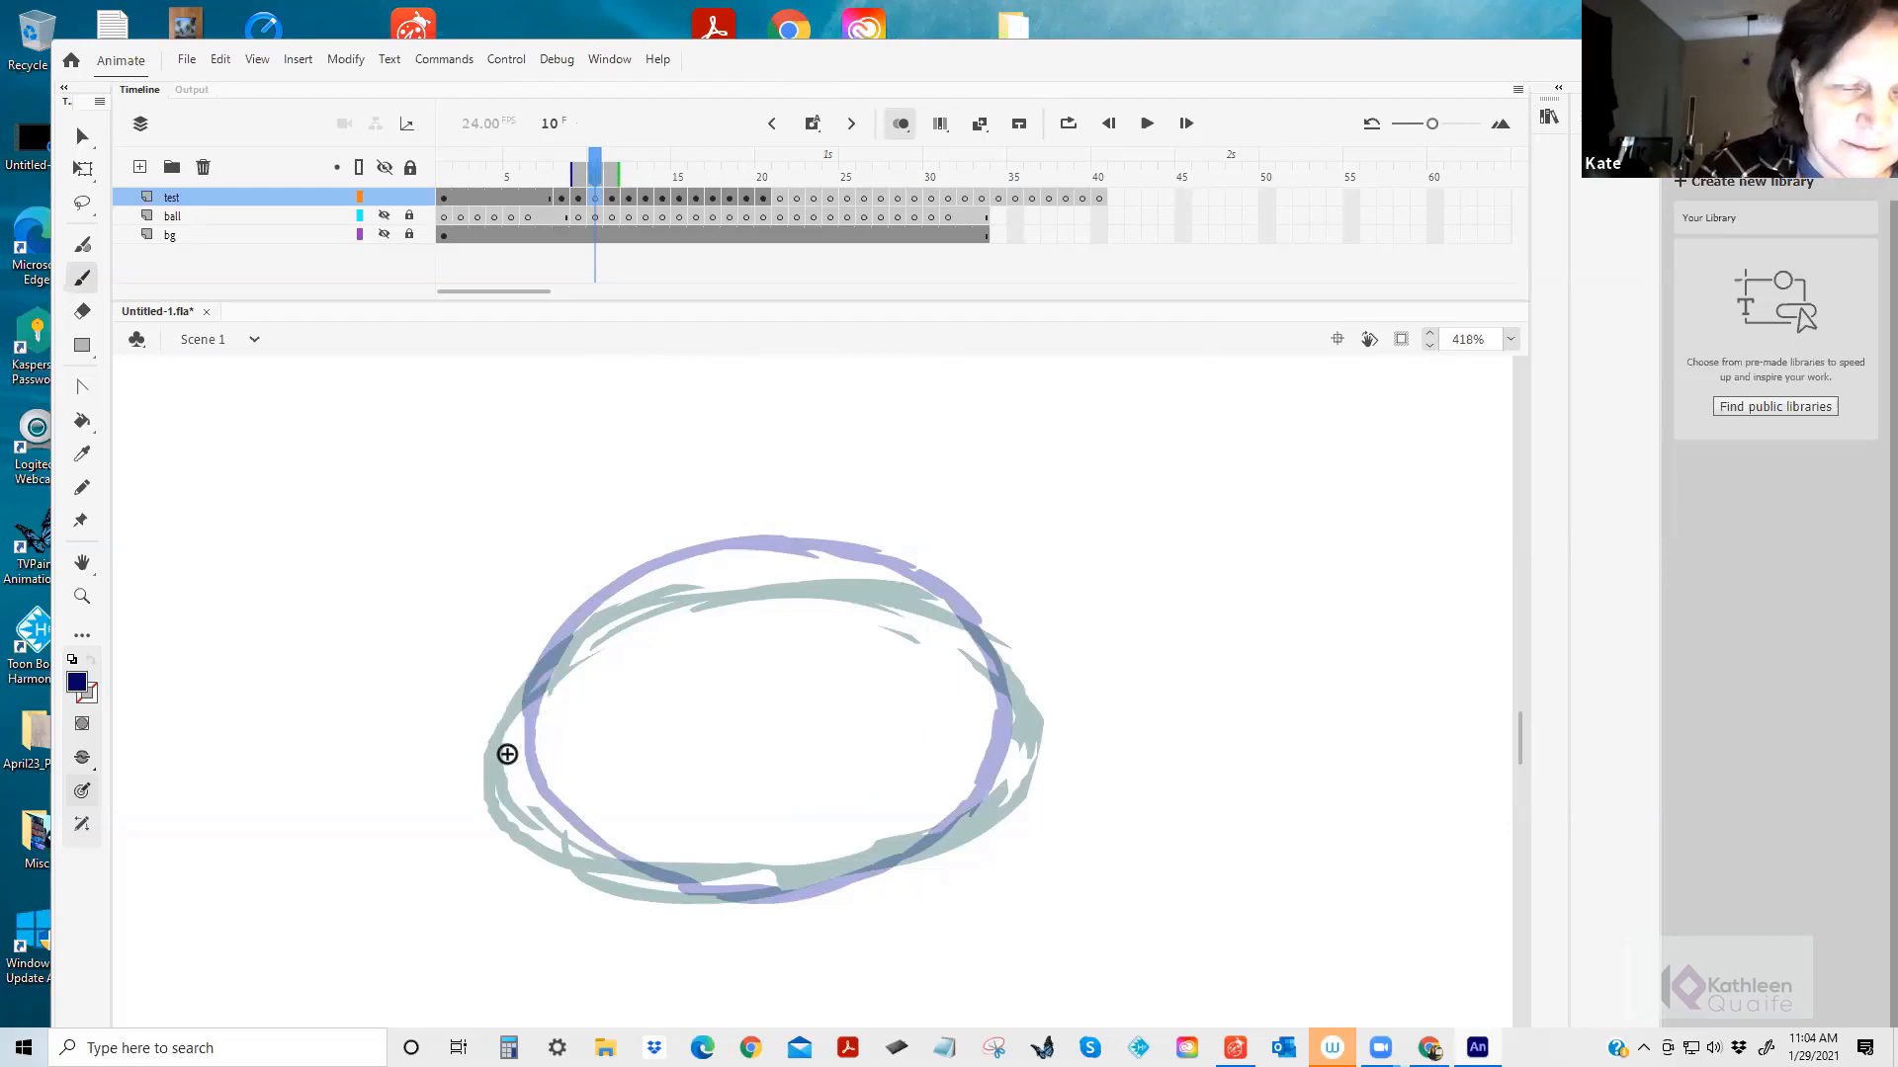
left_click_drag(518, 704, 509, 769)
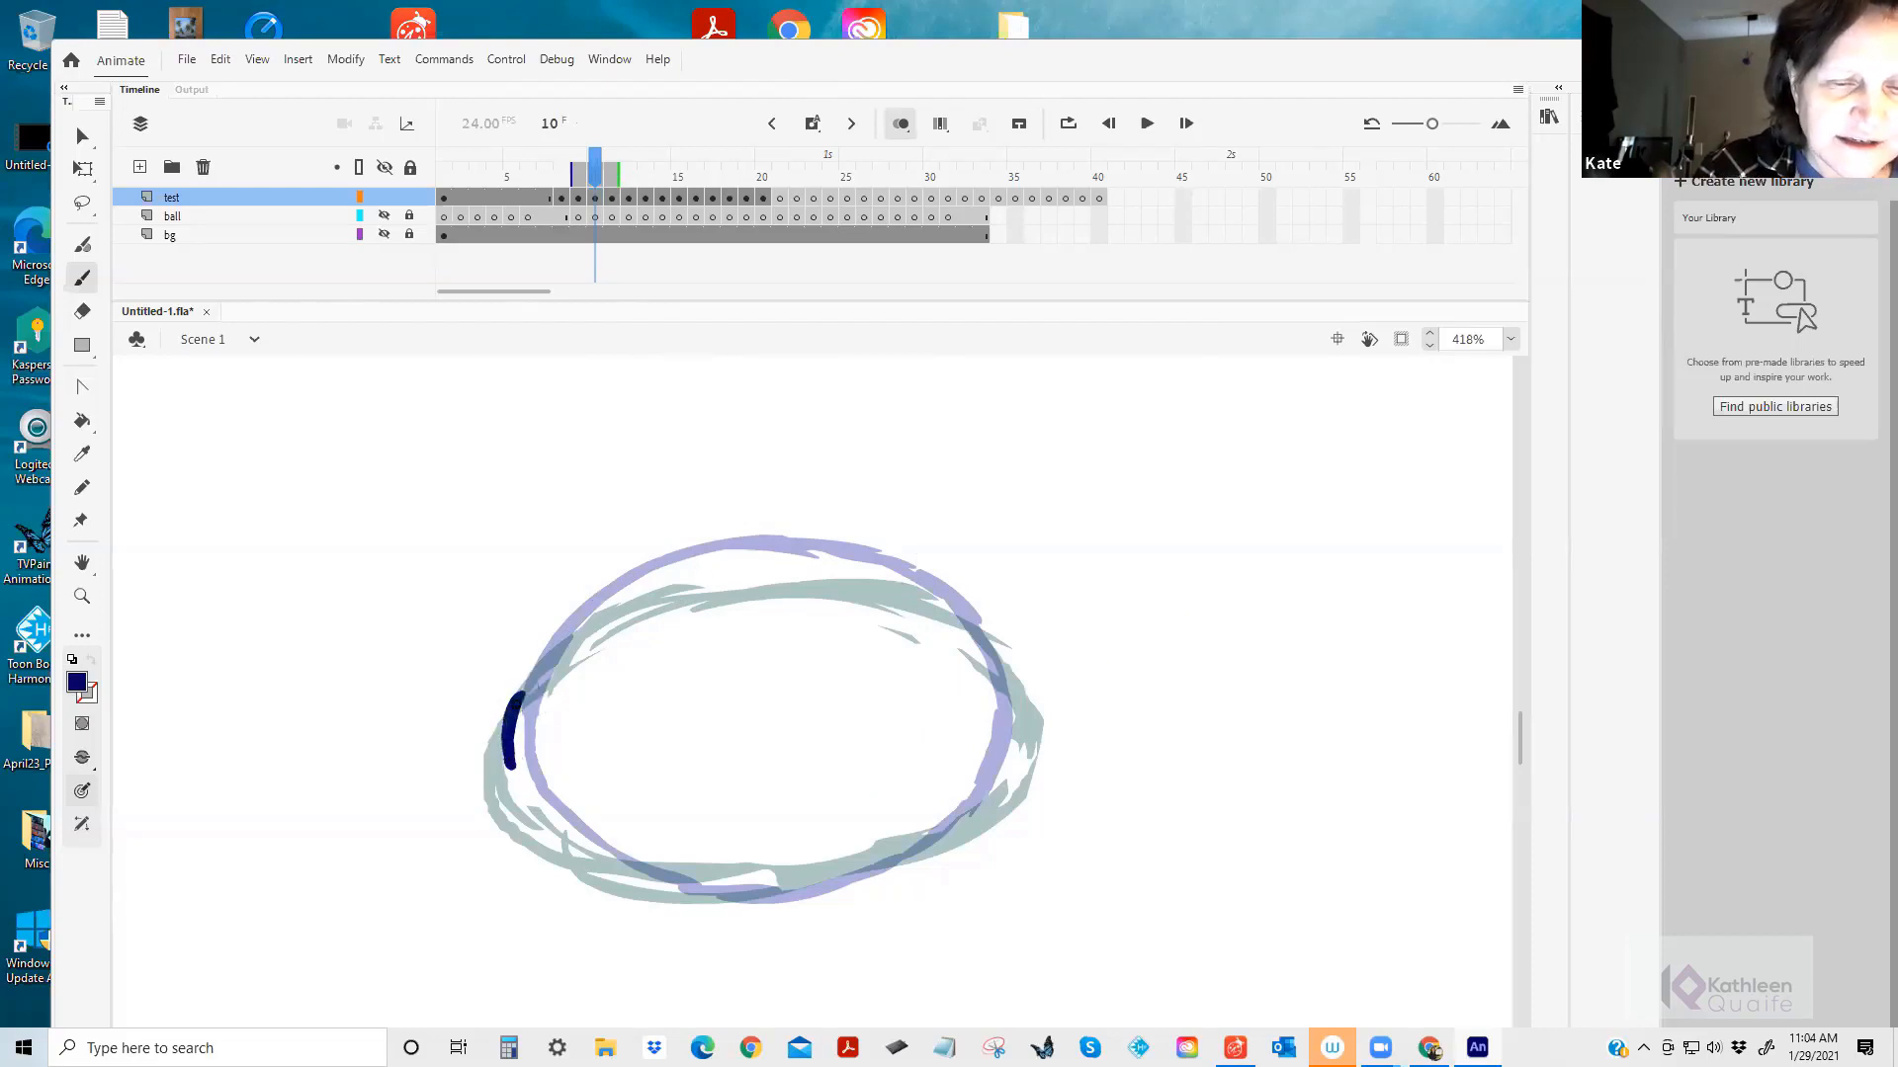
mouse_move(527, 683)
left_mouse_down()
mouse_move(597, 615)
mouse_move(690, 574)
mouse_move(848, 561)
mouse_move(960, 609)
mouse_move(1013, 671)
mouse_move(1026, 756)
mouse_move(987, 796)
left_mouse_up()
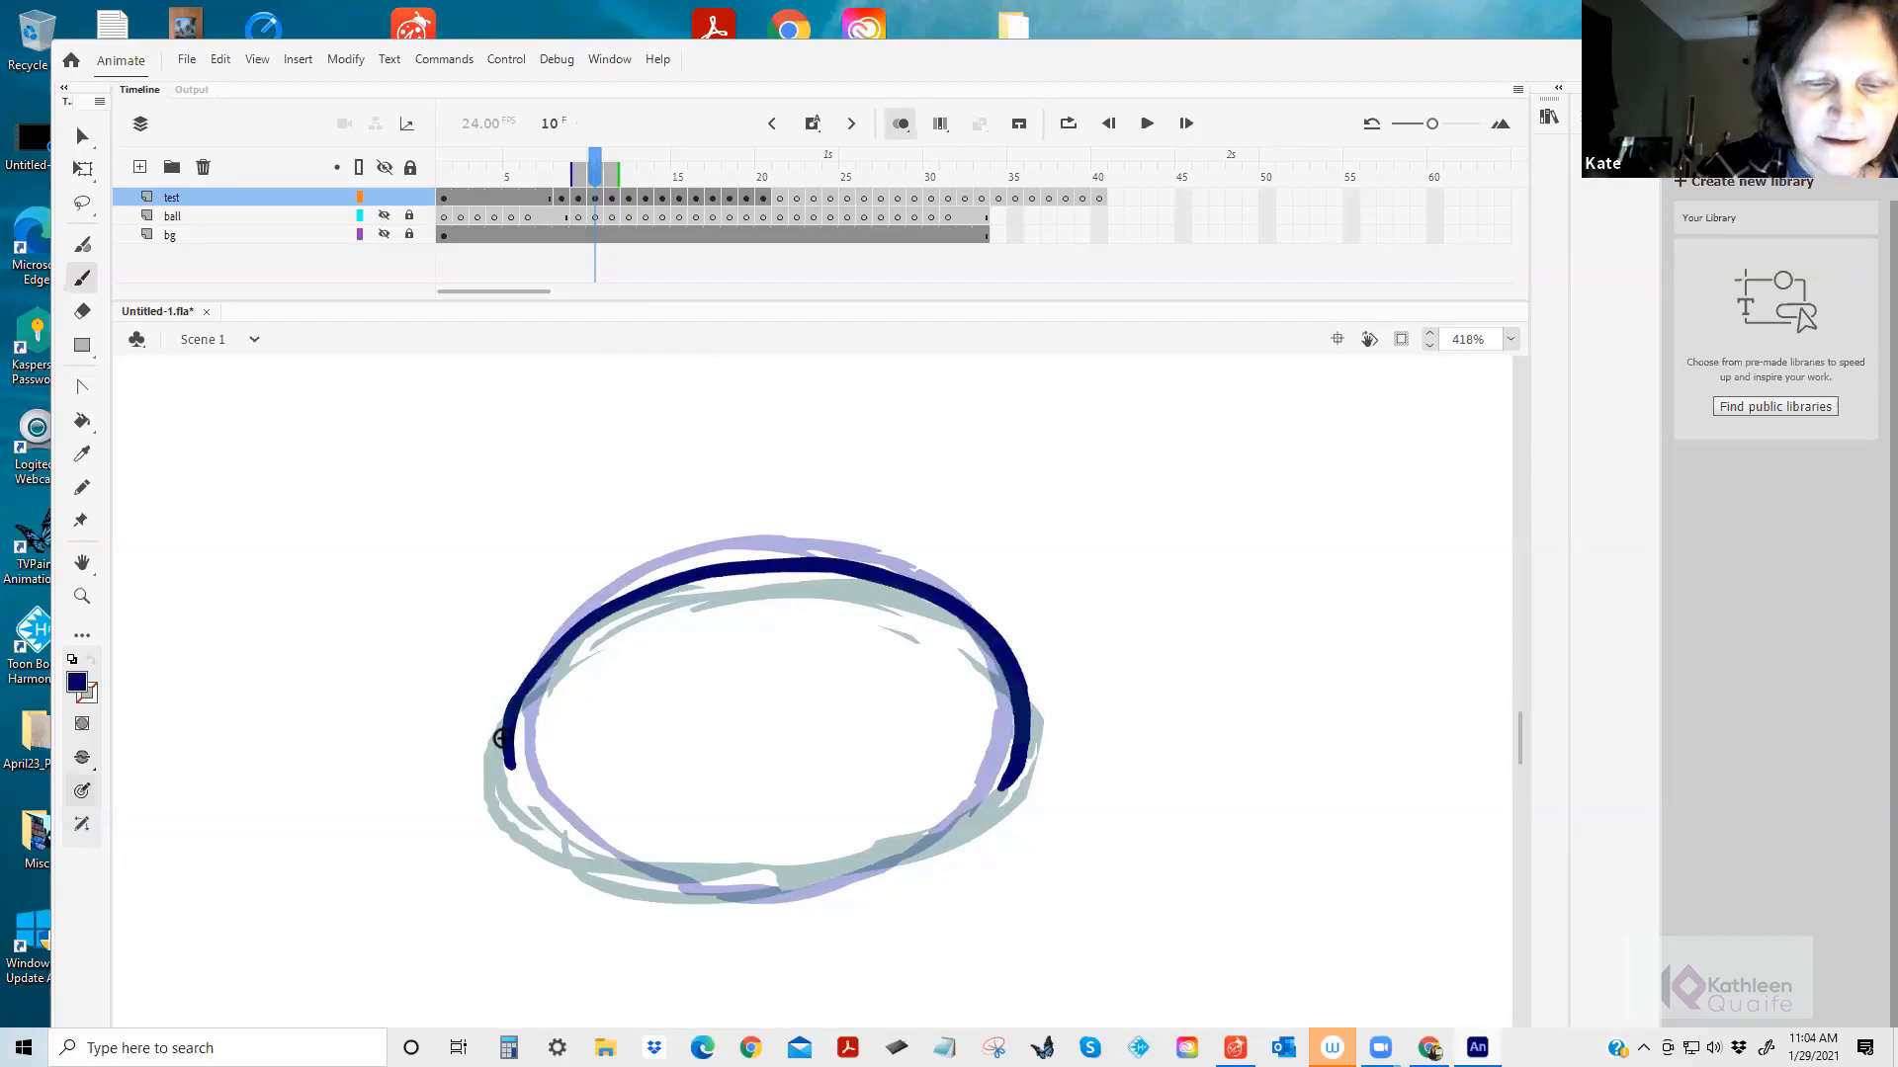
mouse_move(501, 753)
left_mouse_down()
mouse_move(535, 813)
mouse_move(607, 860)
mouse_move(740, 889)
mouse_move(816, 877)
mouse_move(998, 787)
left_mouse_up()
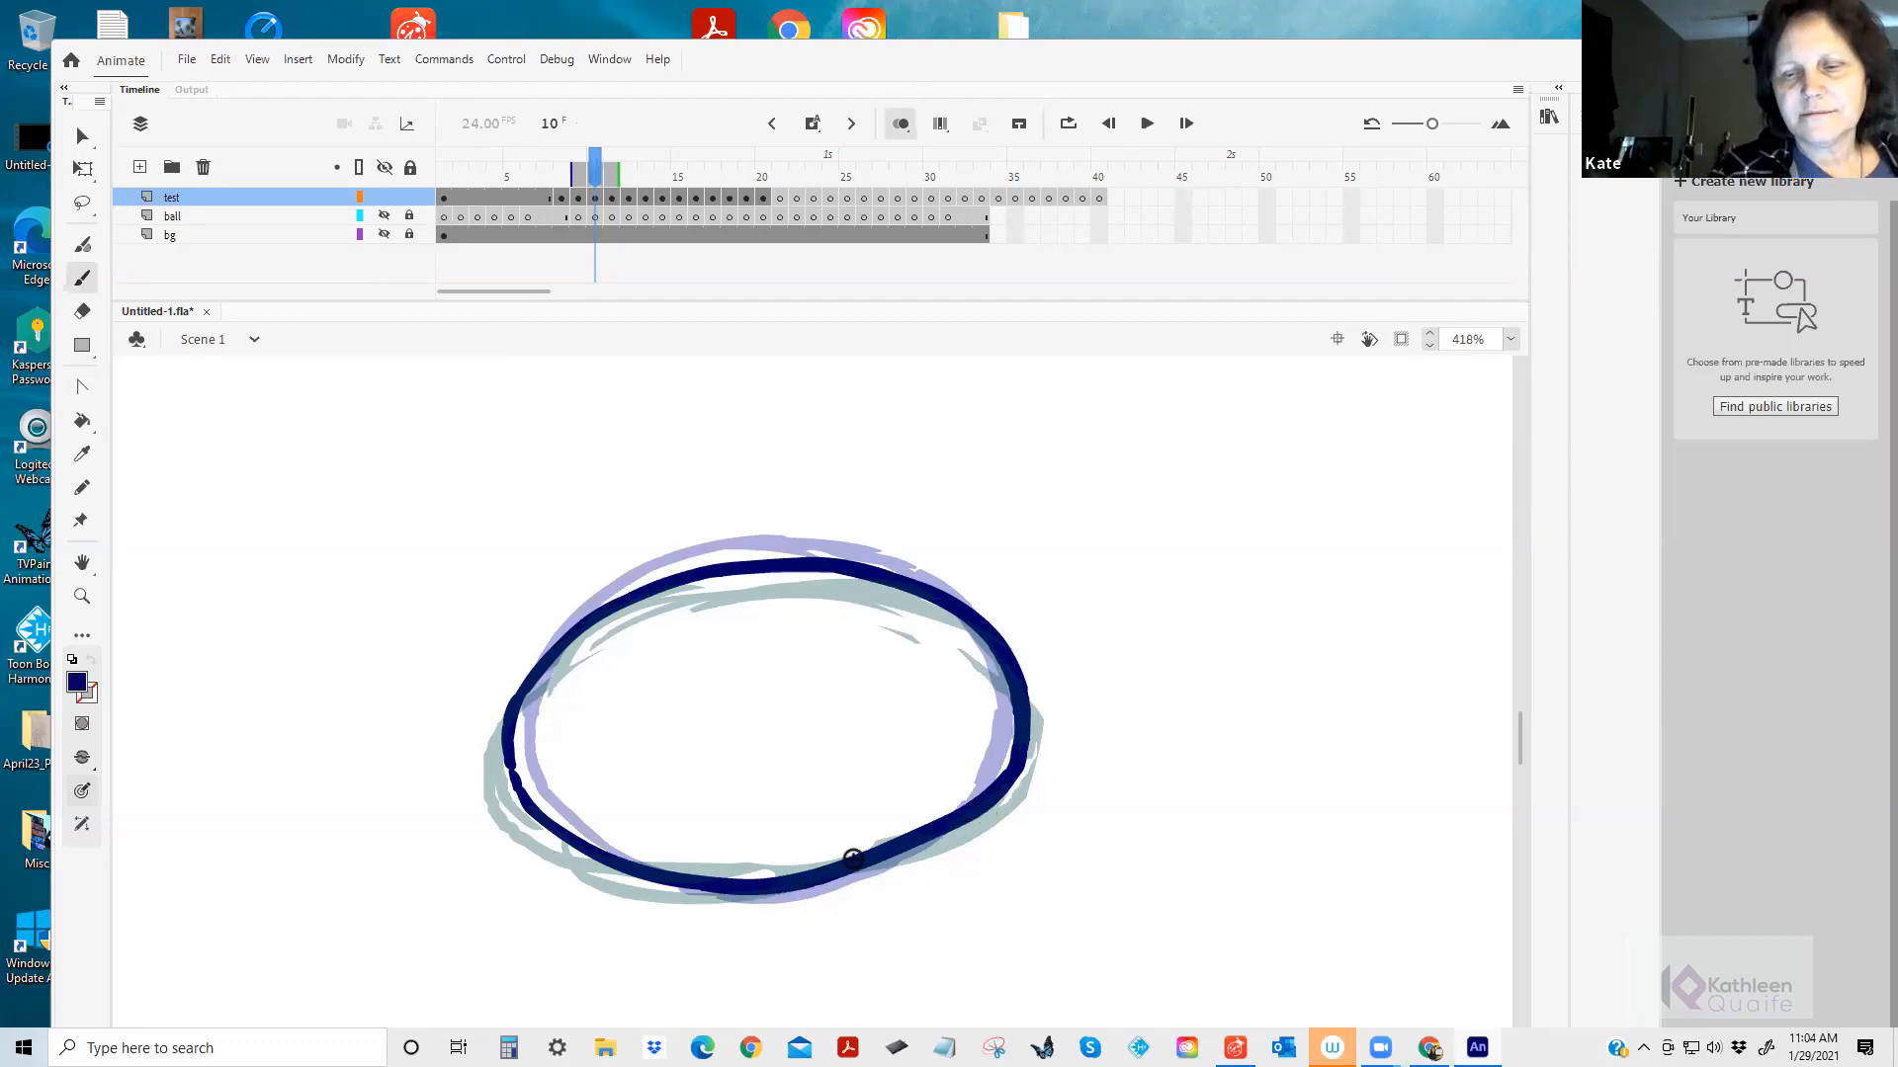
Erase and redraw the lower-right curve of the frame 10 ball outline, and turn off onion skinning.
left_click(82, 311)
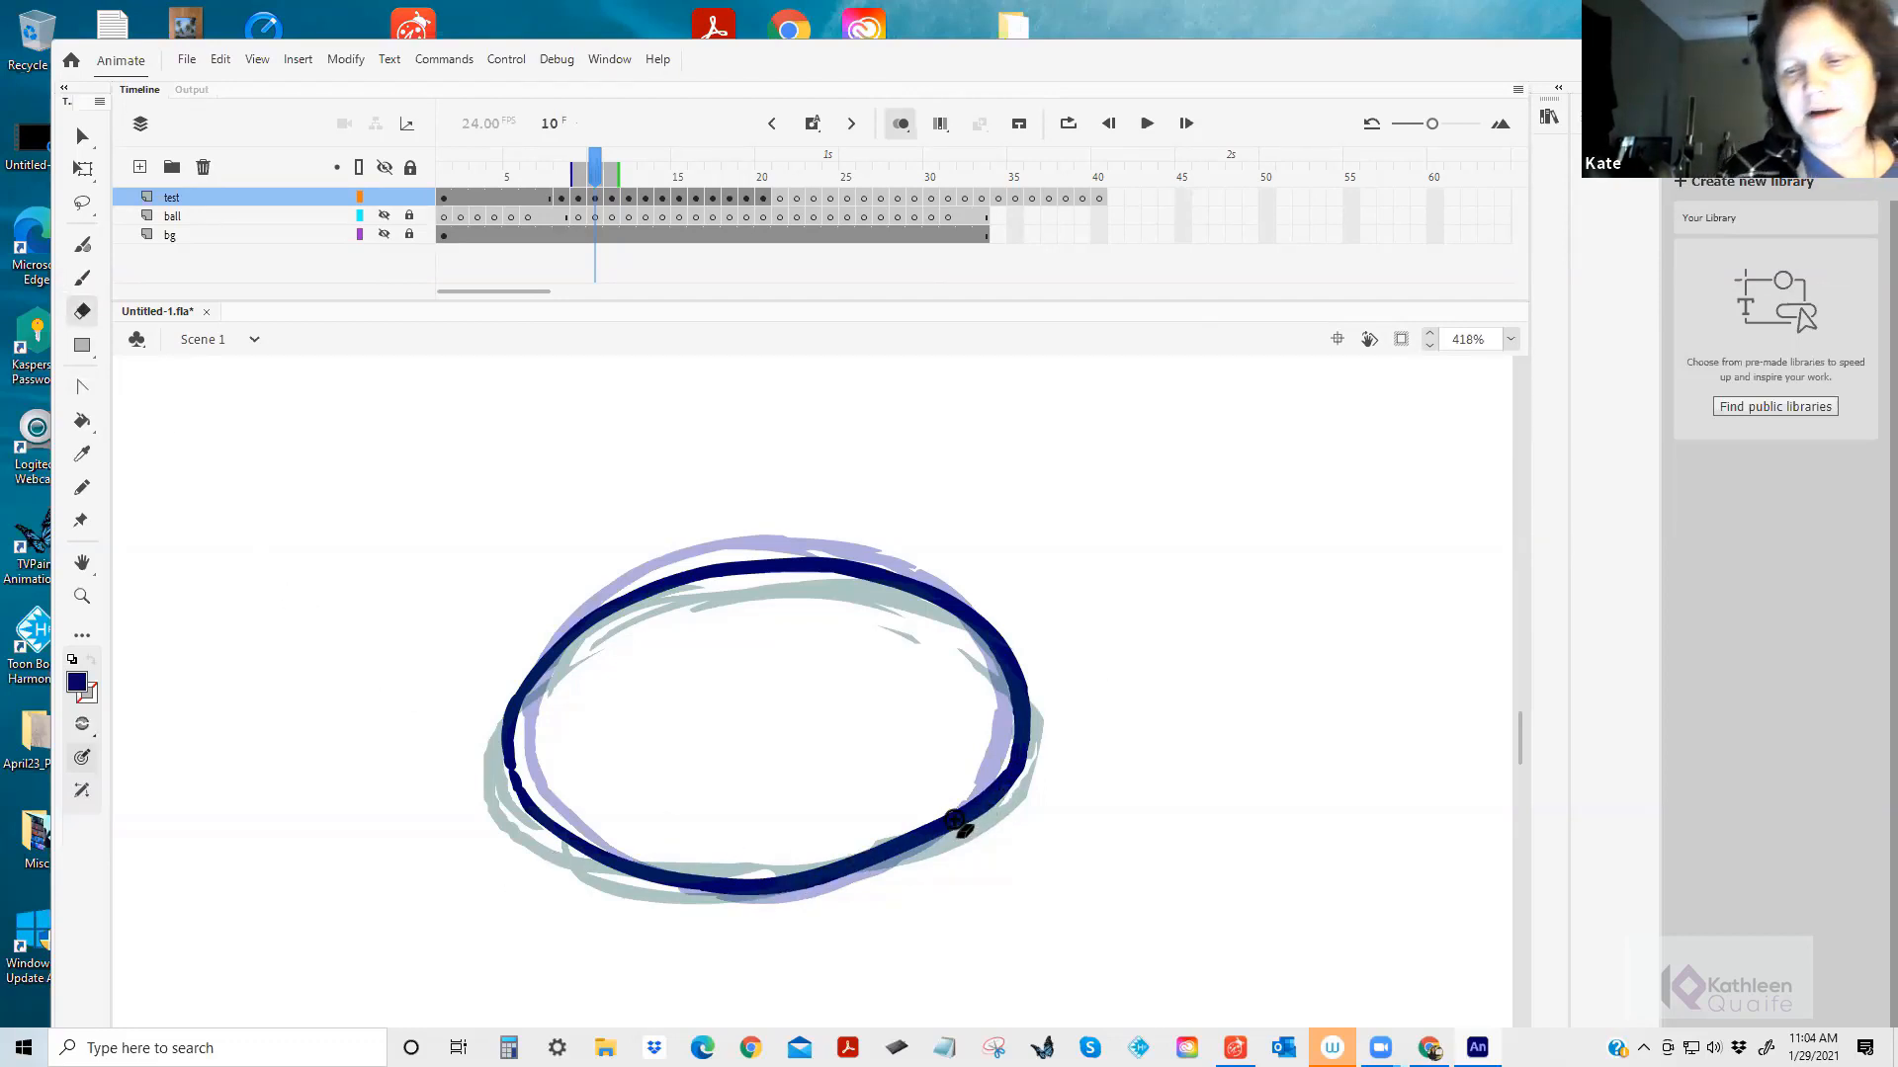
mouse_move(962, 821)
left_mouse_down()
mouse_move(864, 851)
mouse_move(999, 774)
mouse_move(818, 874)
mouse_move(692, 870)
left_mouse_up()
left_click(82, 280)
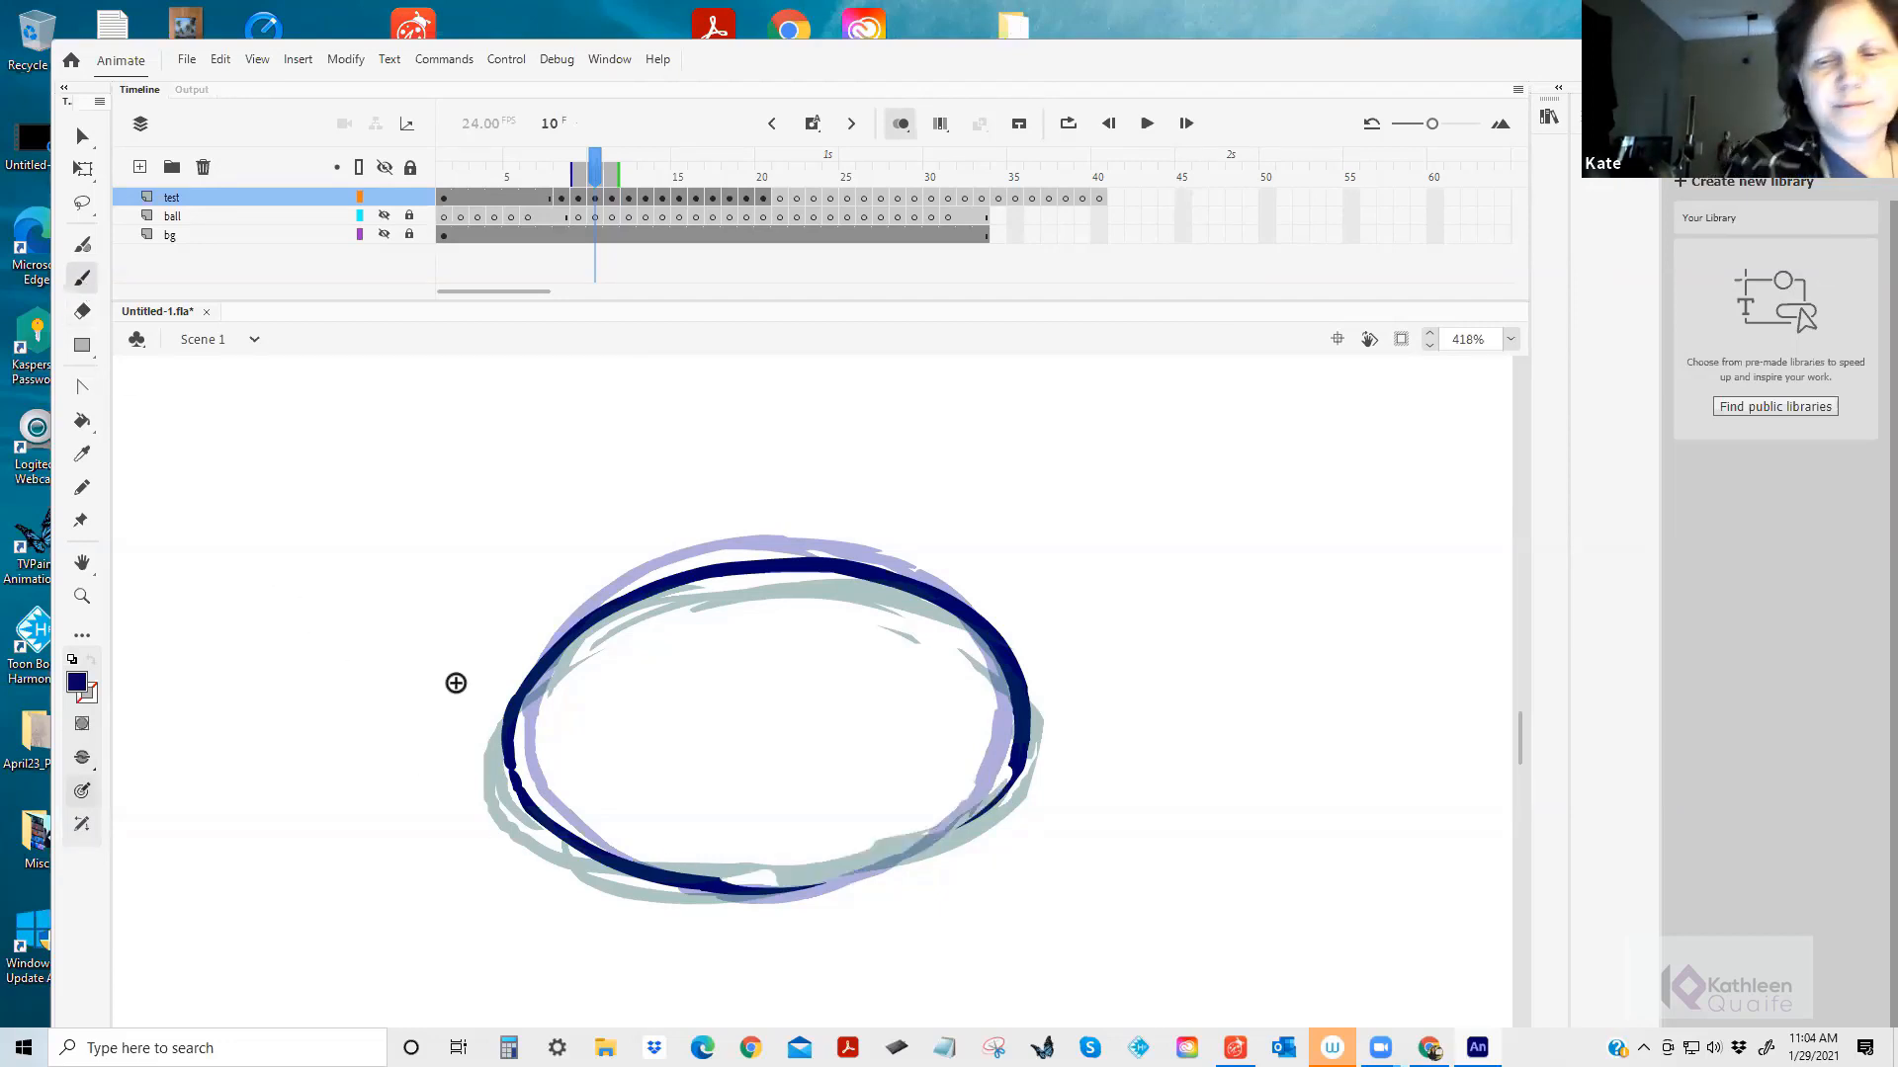
mouse_move(736, 883)
left_mouse_down()
mouse_move(929, 846)
mouse_move(990, 804)
mouse_move(1017, 719)
left_mouse_up()
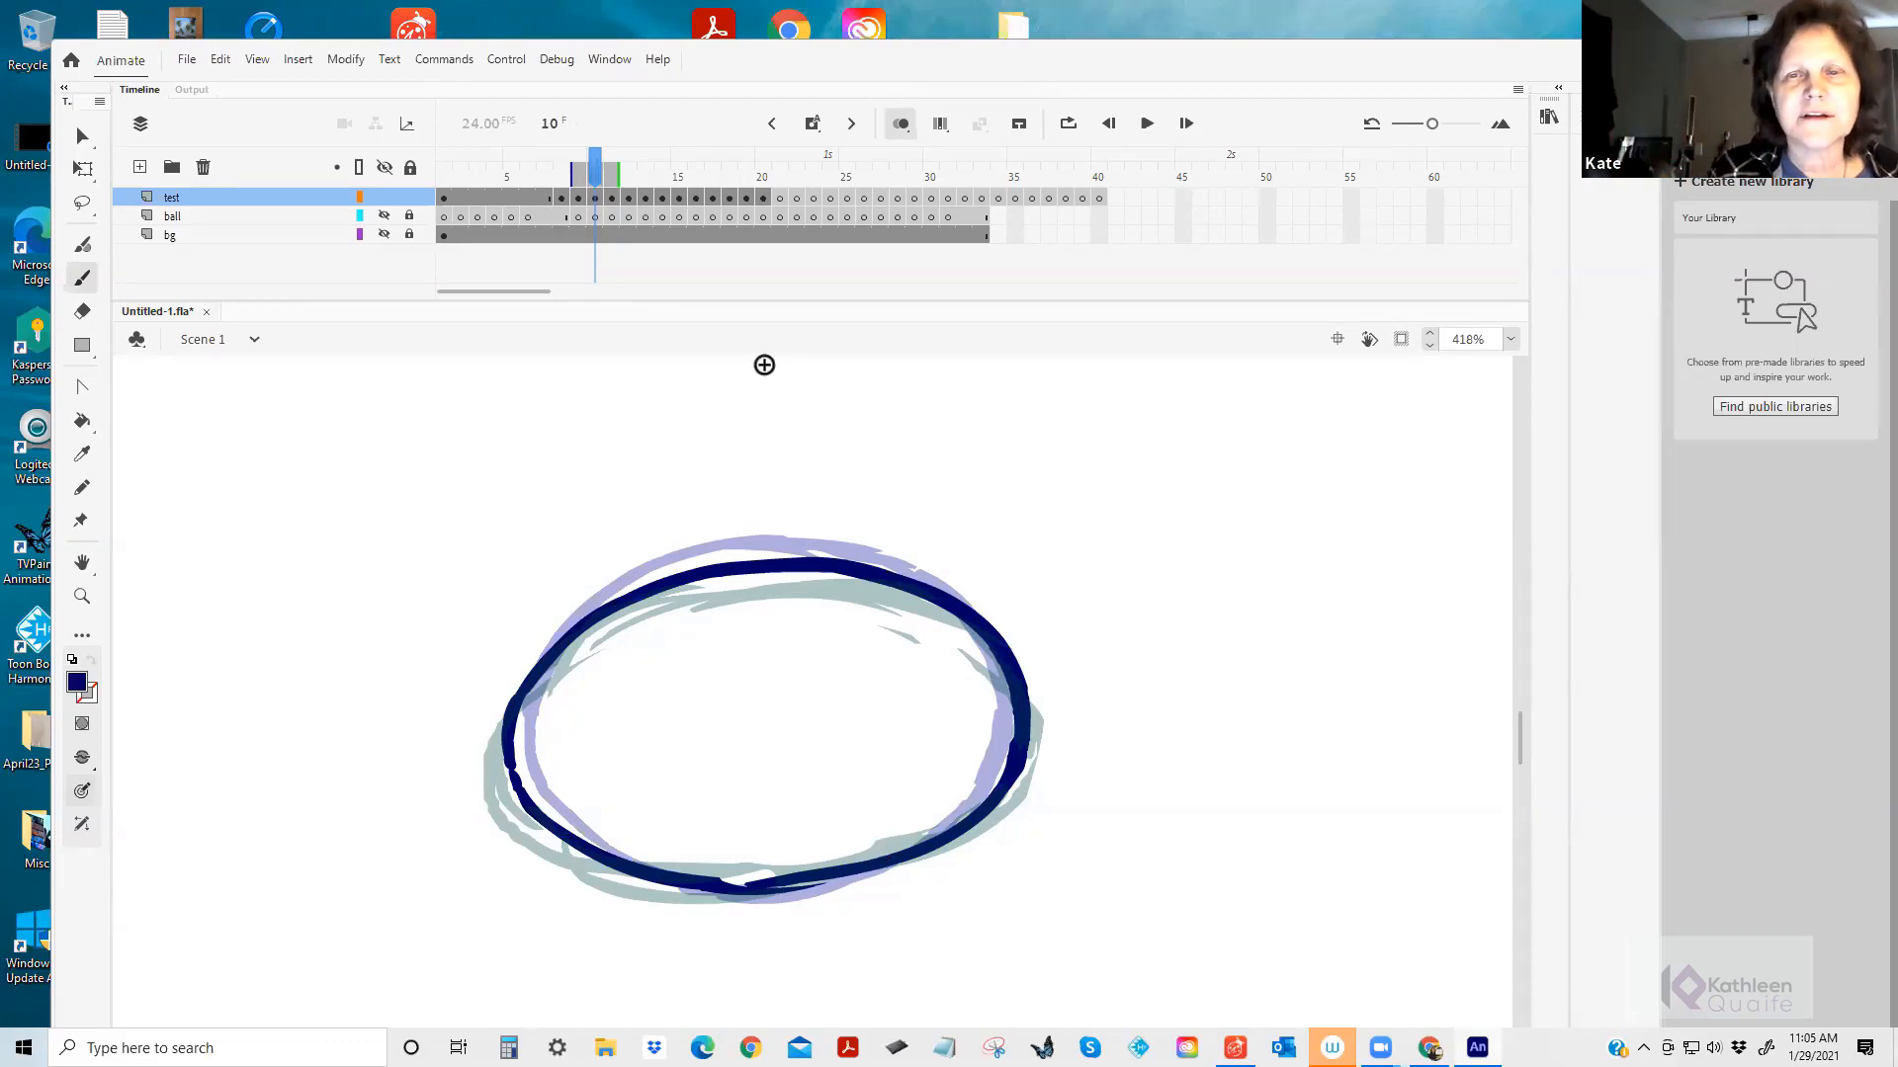
left_click(901, 125)
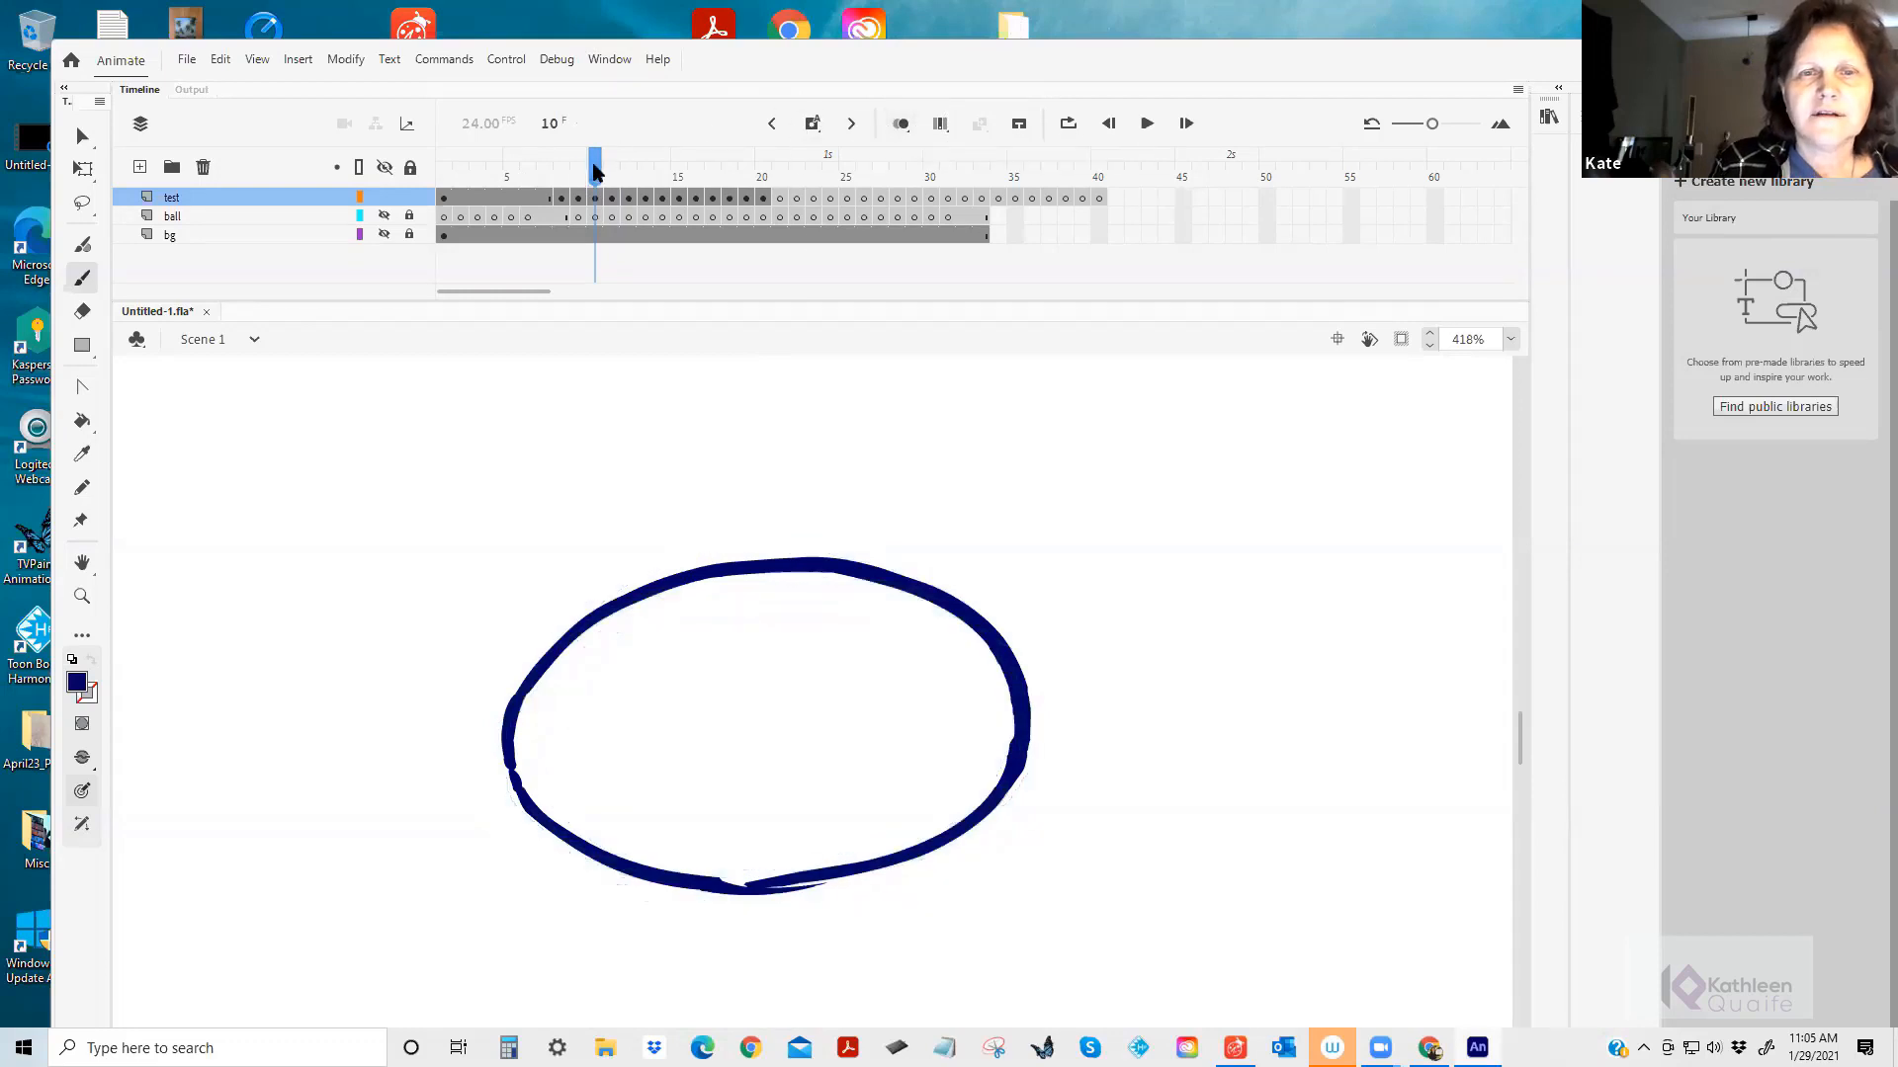
Return to frame 1, show the stage at fit size, and test the movie to review the ball animation.
left_click_drag(594, 171, 382, 197)
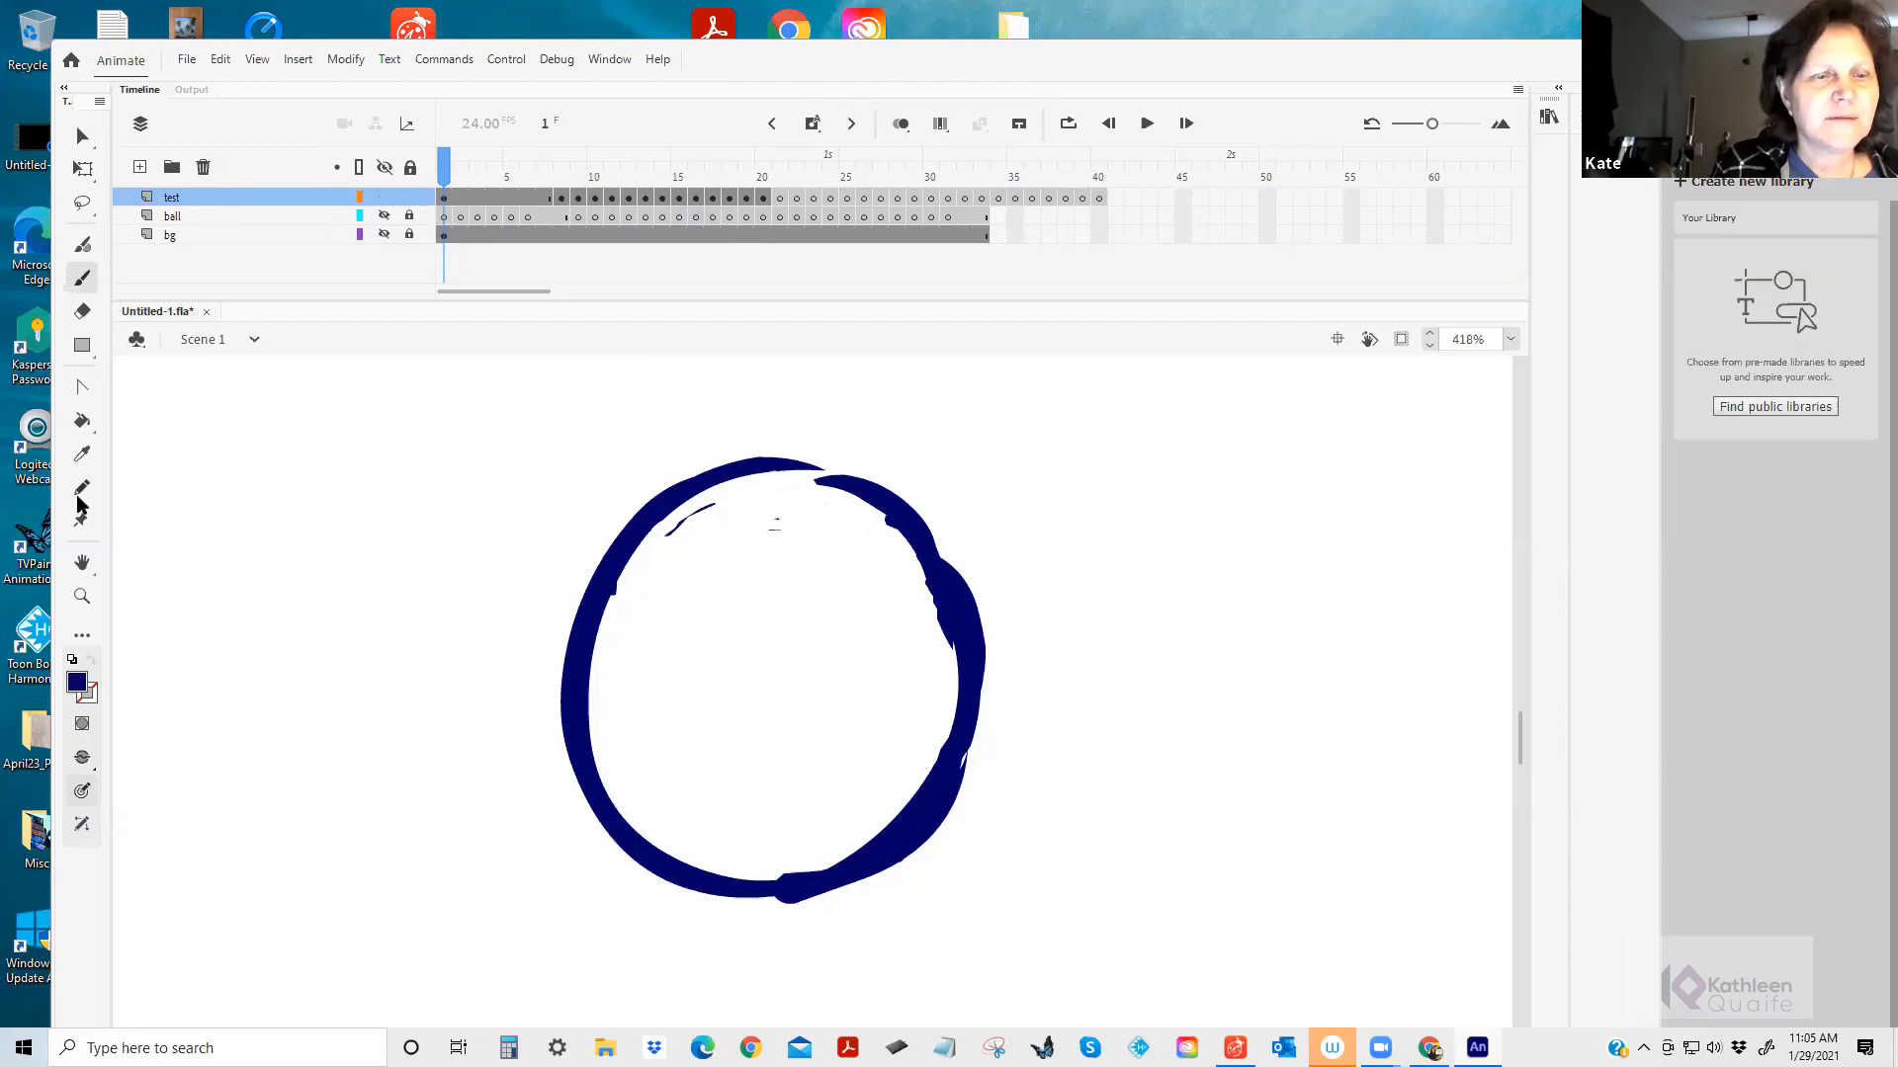
double_click(82, 562)
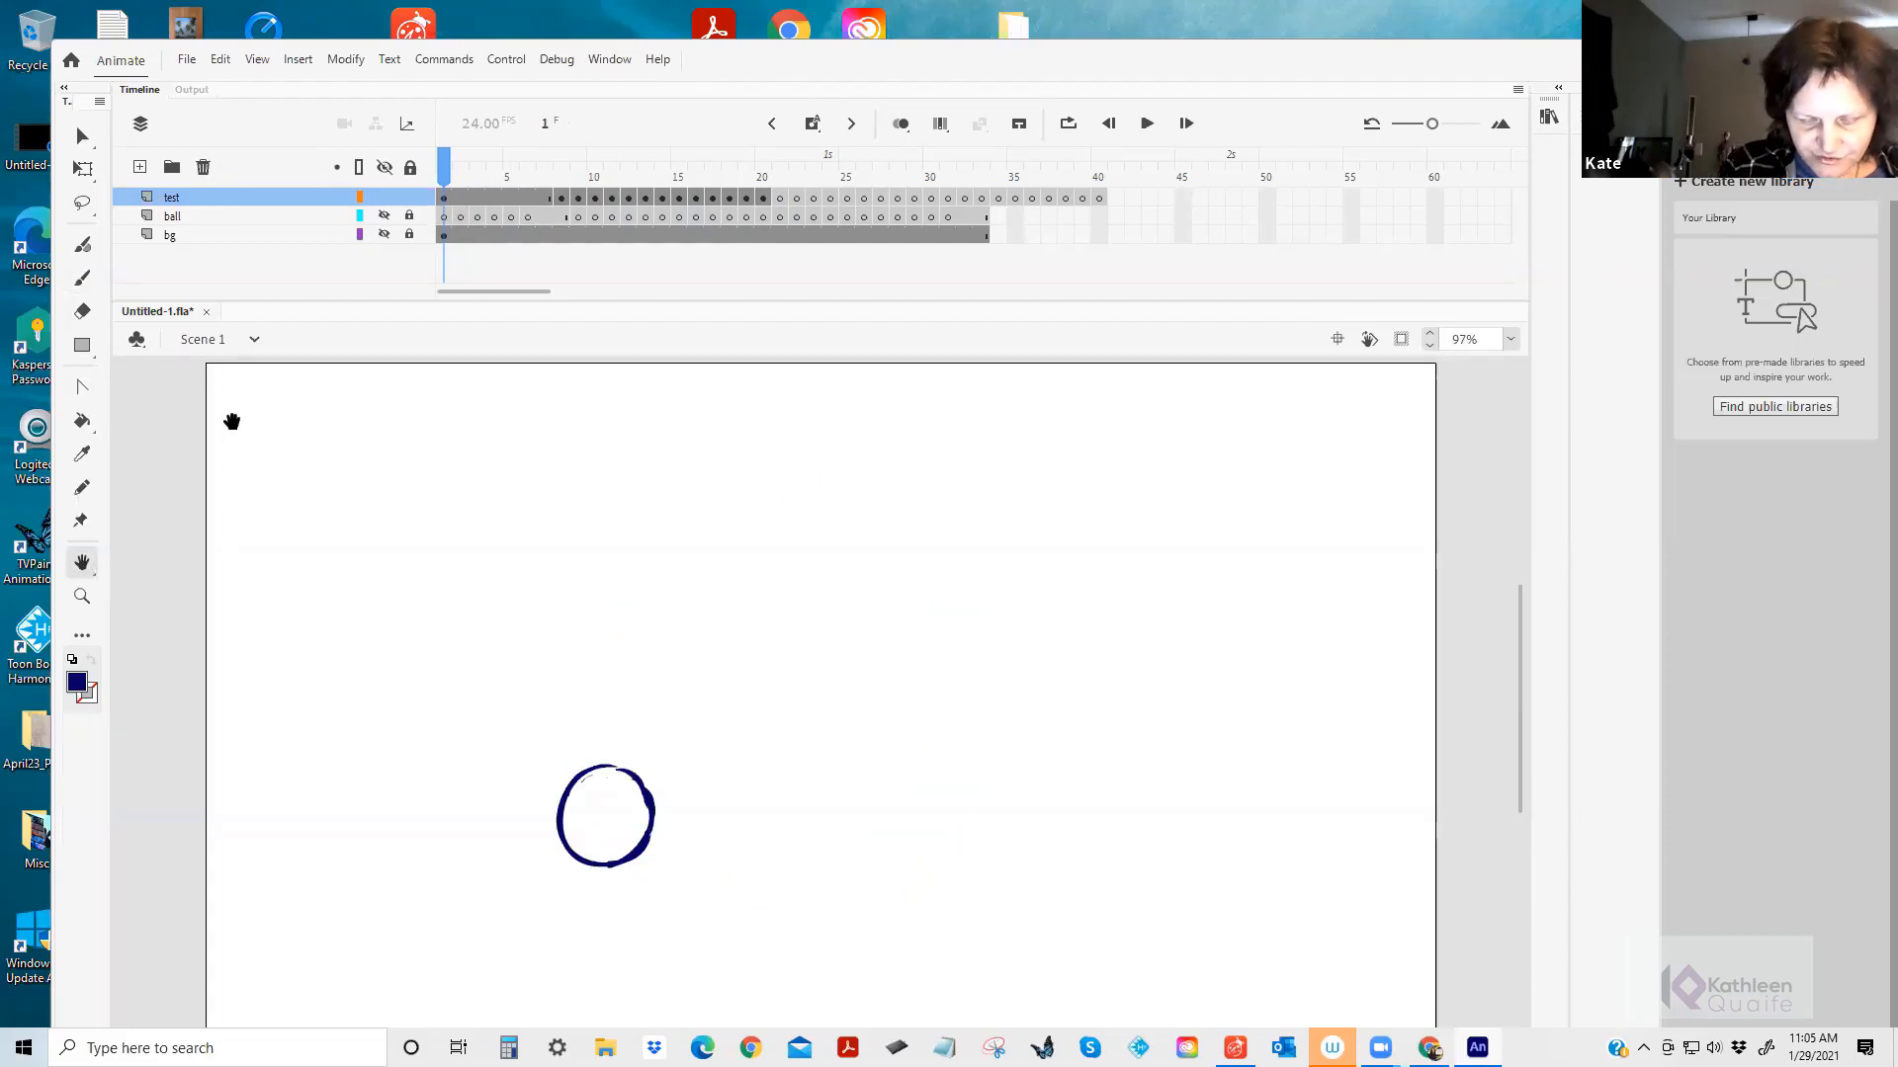
key("ctrl+Return")
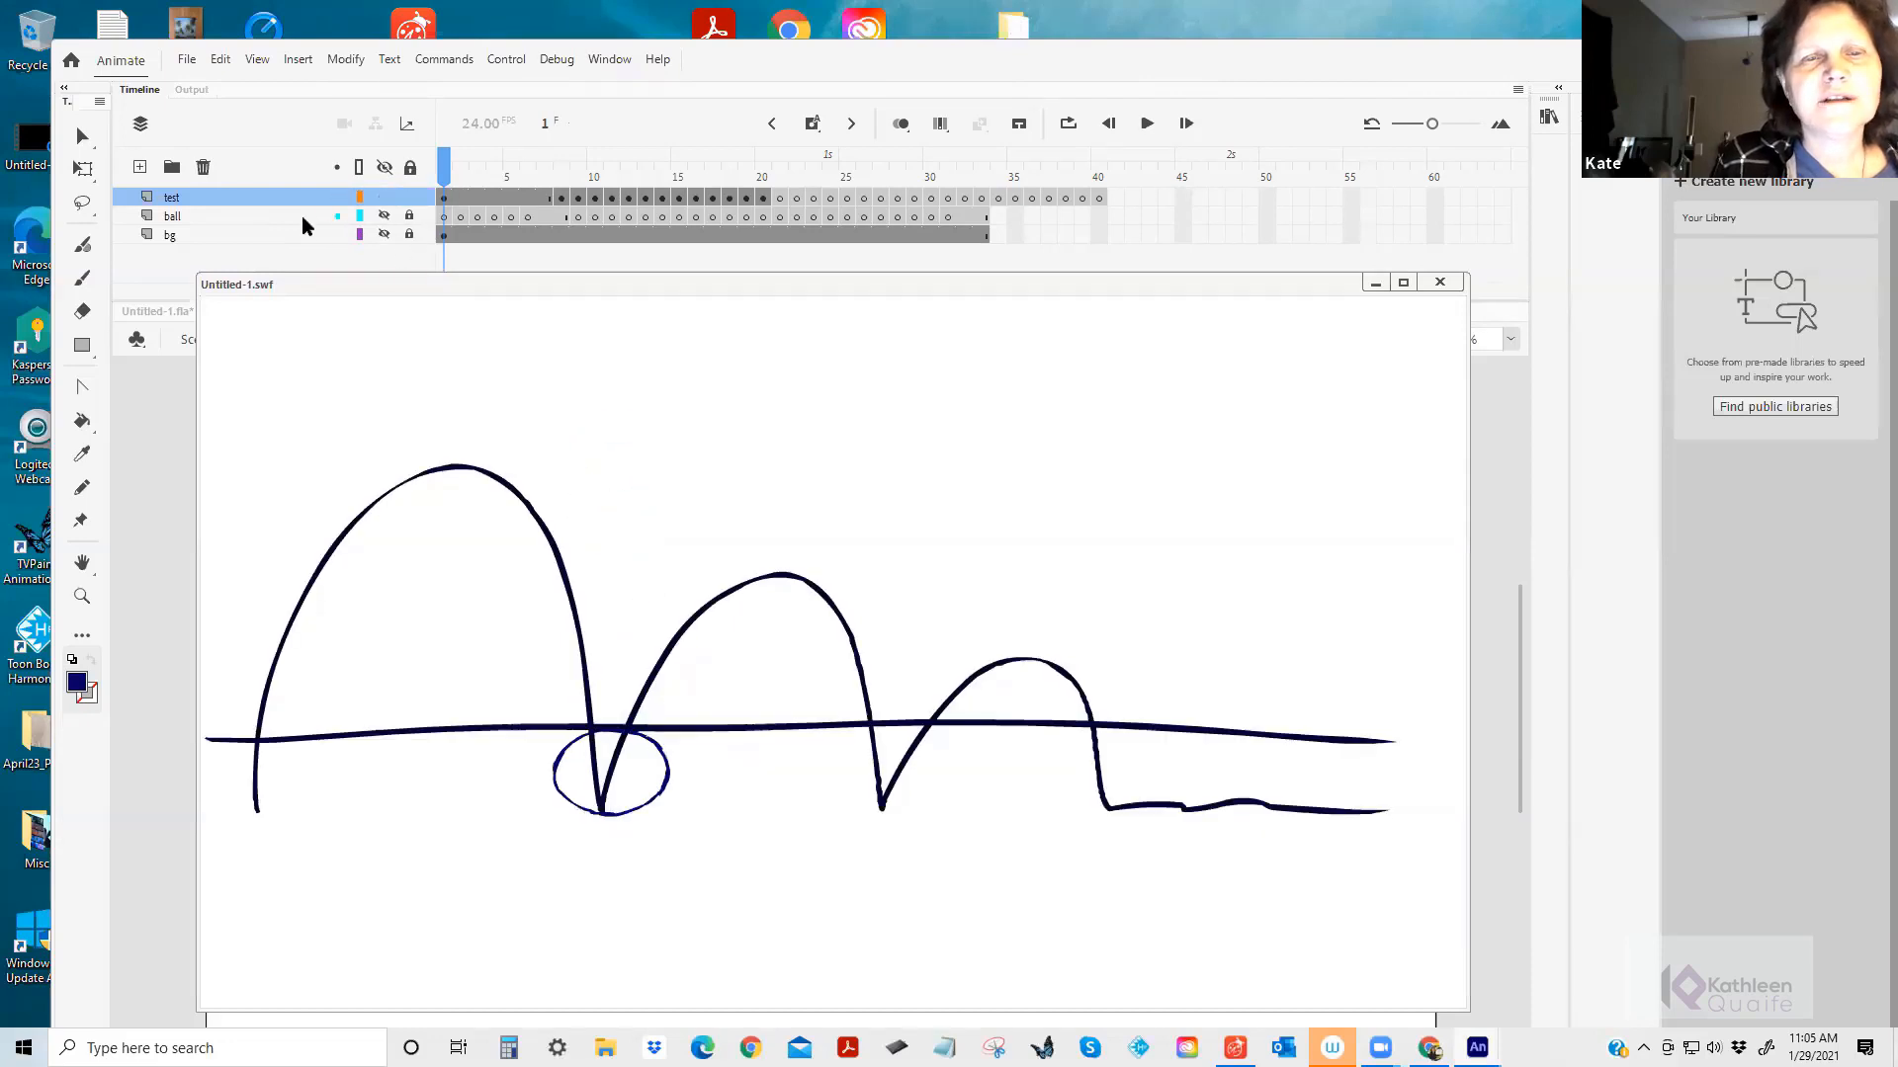
left_click(1439, 283)
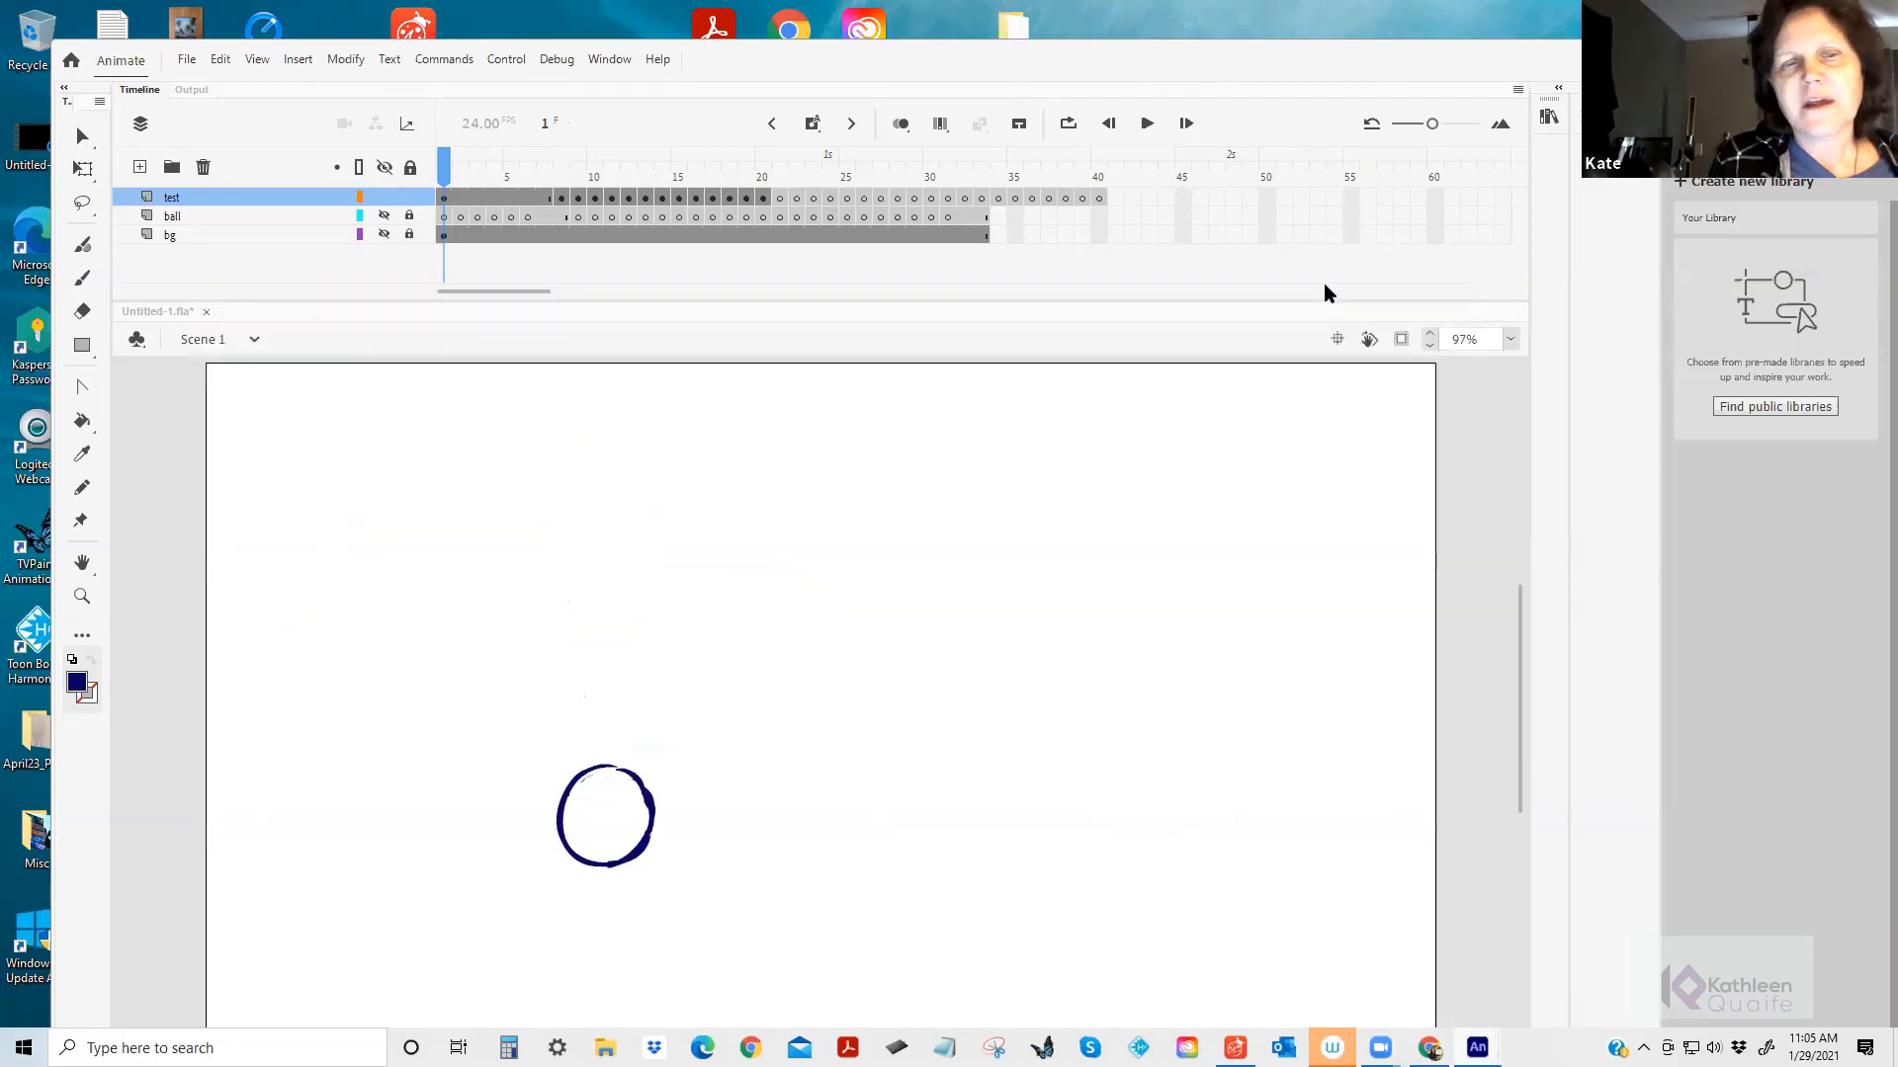
Turn the bg layer into a guide layer and test the movie again.
right_click(223, 235)
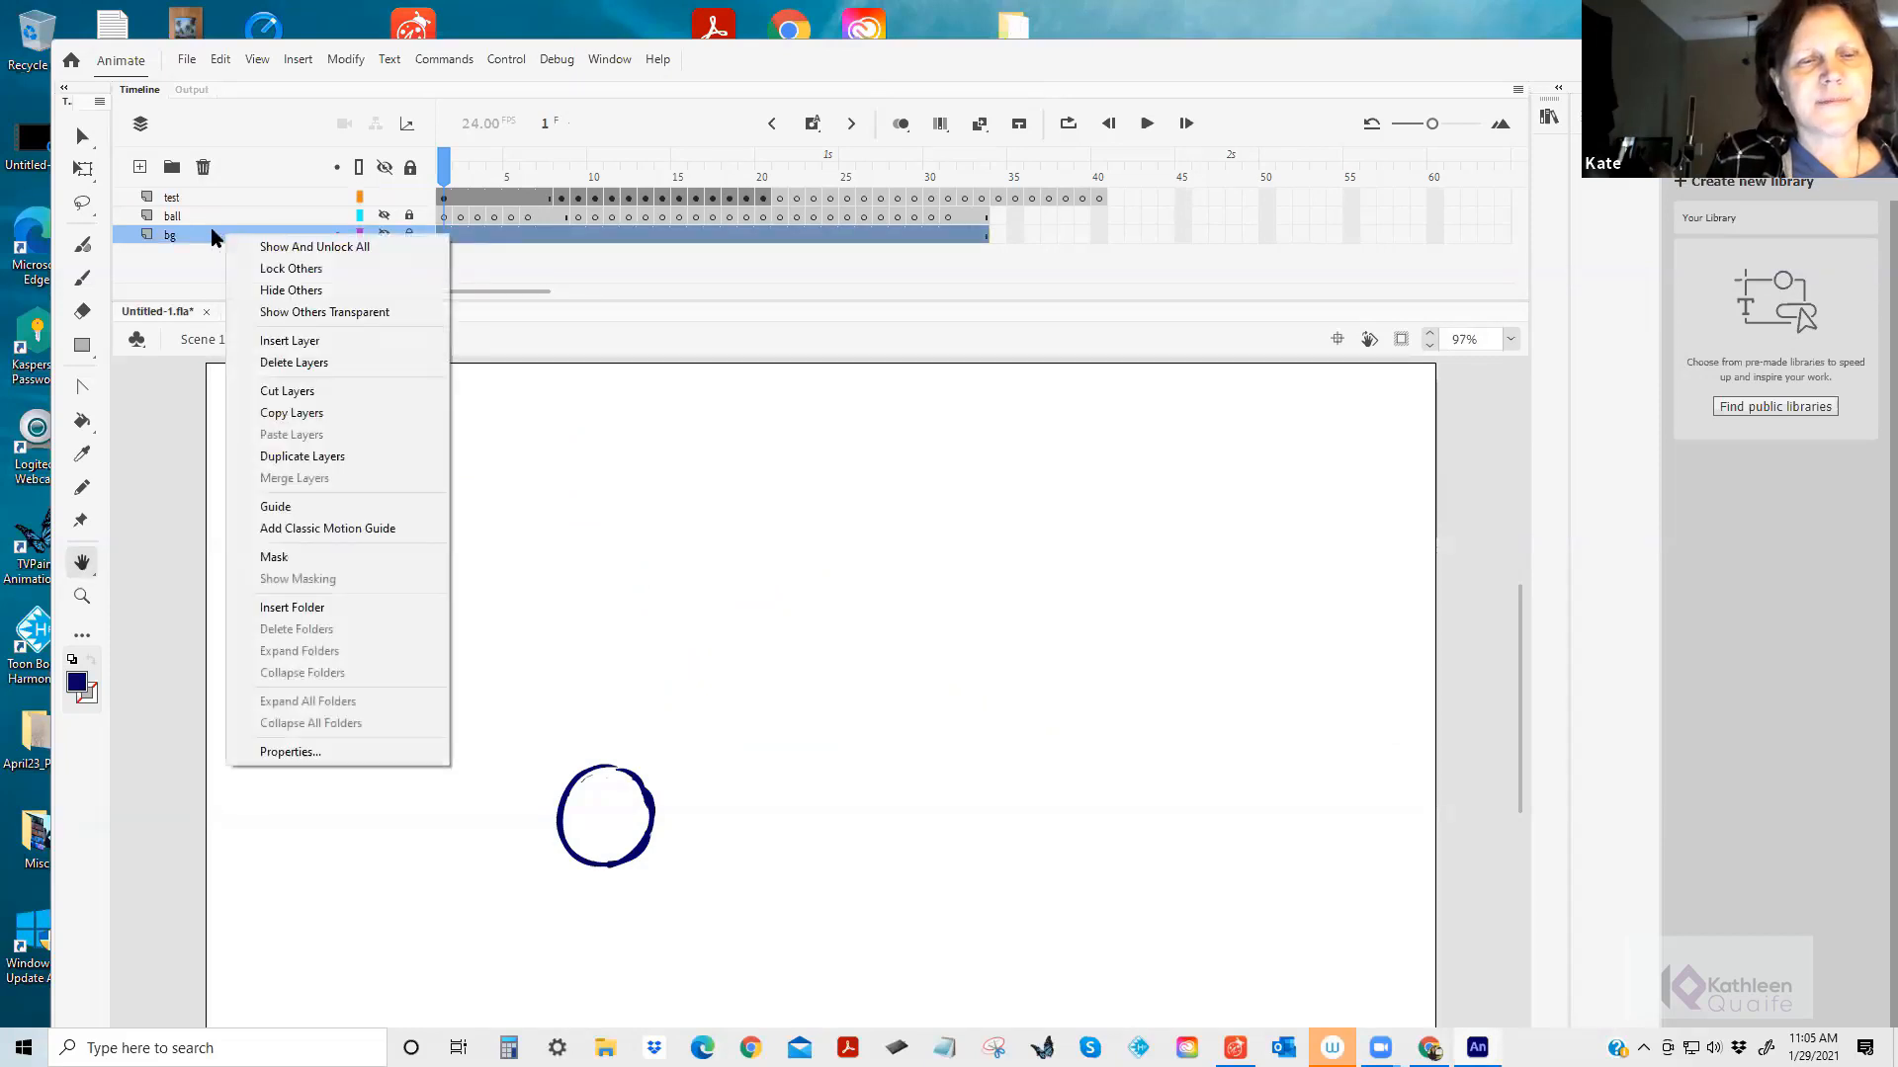
left_click(276, 507)
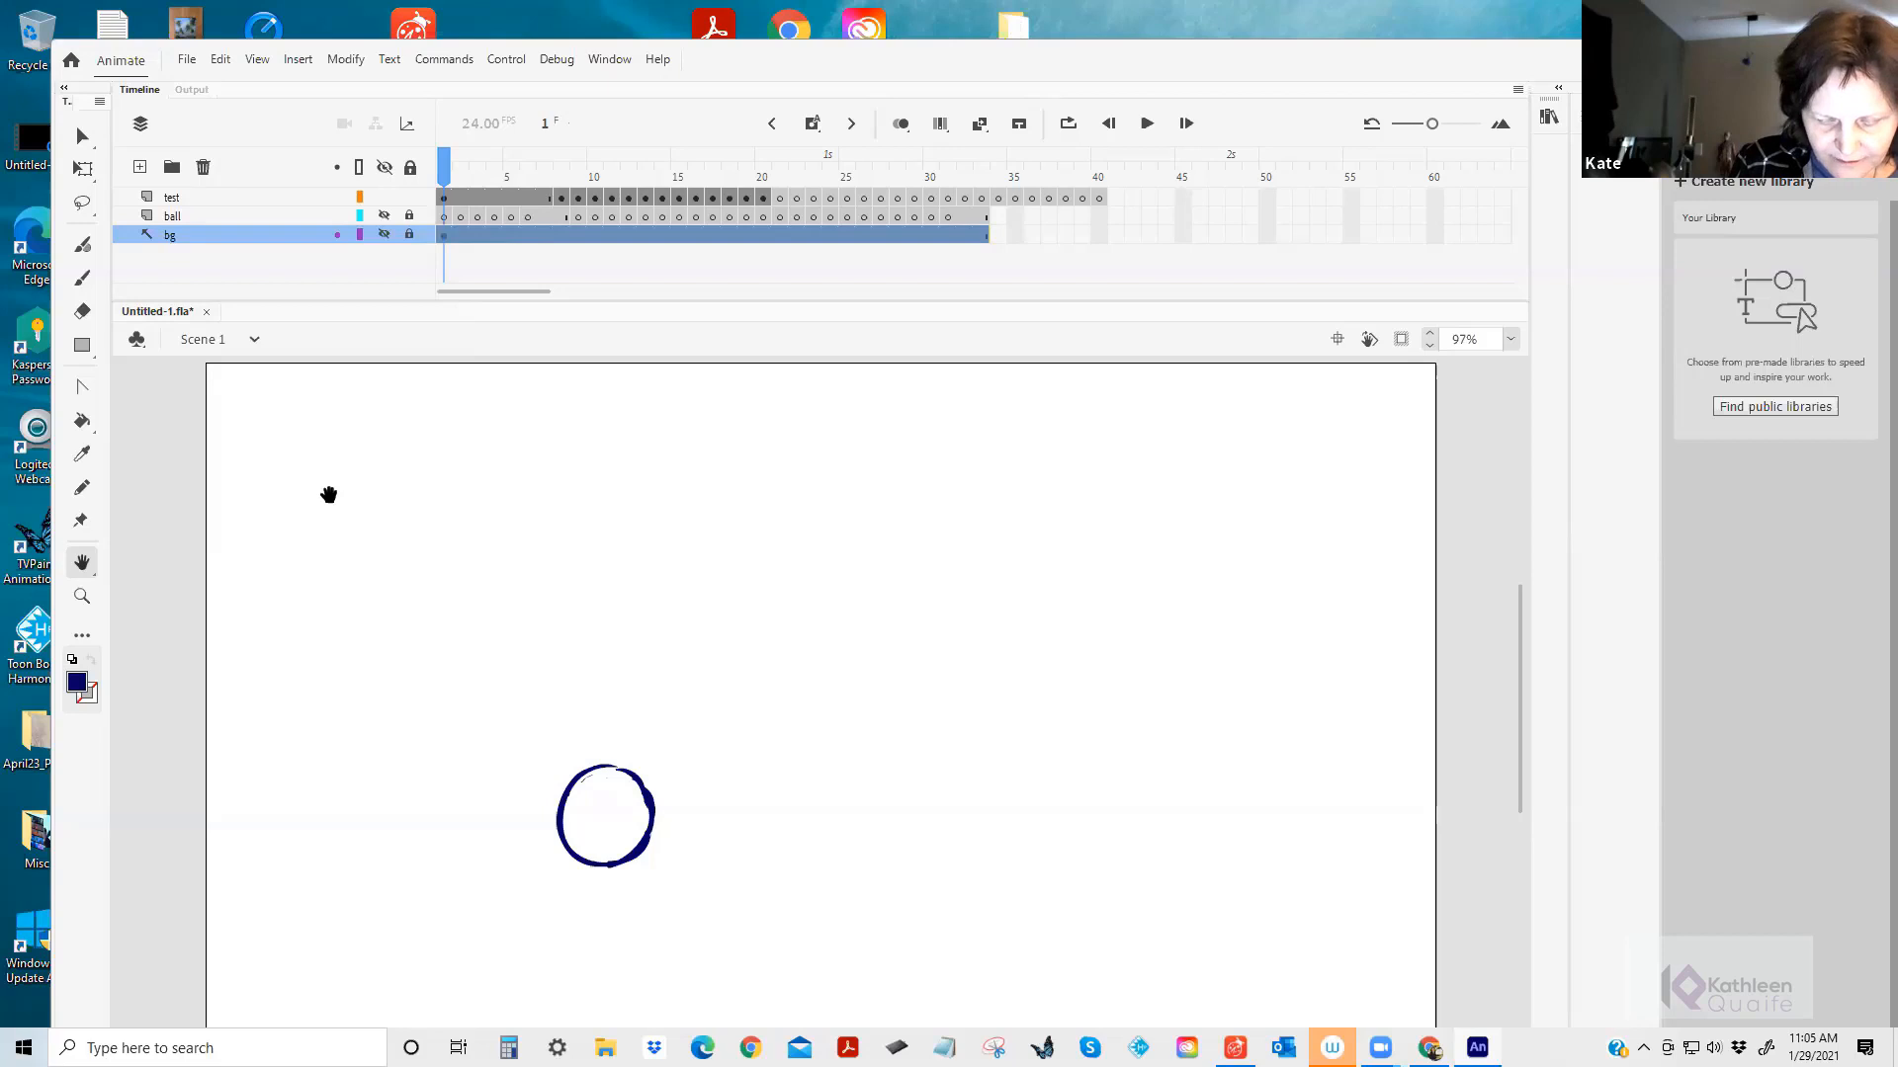
key("ctrl+Return")
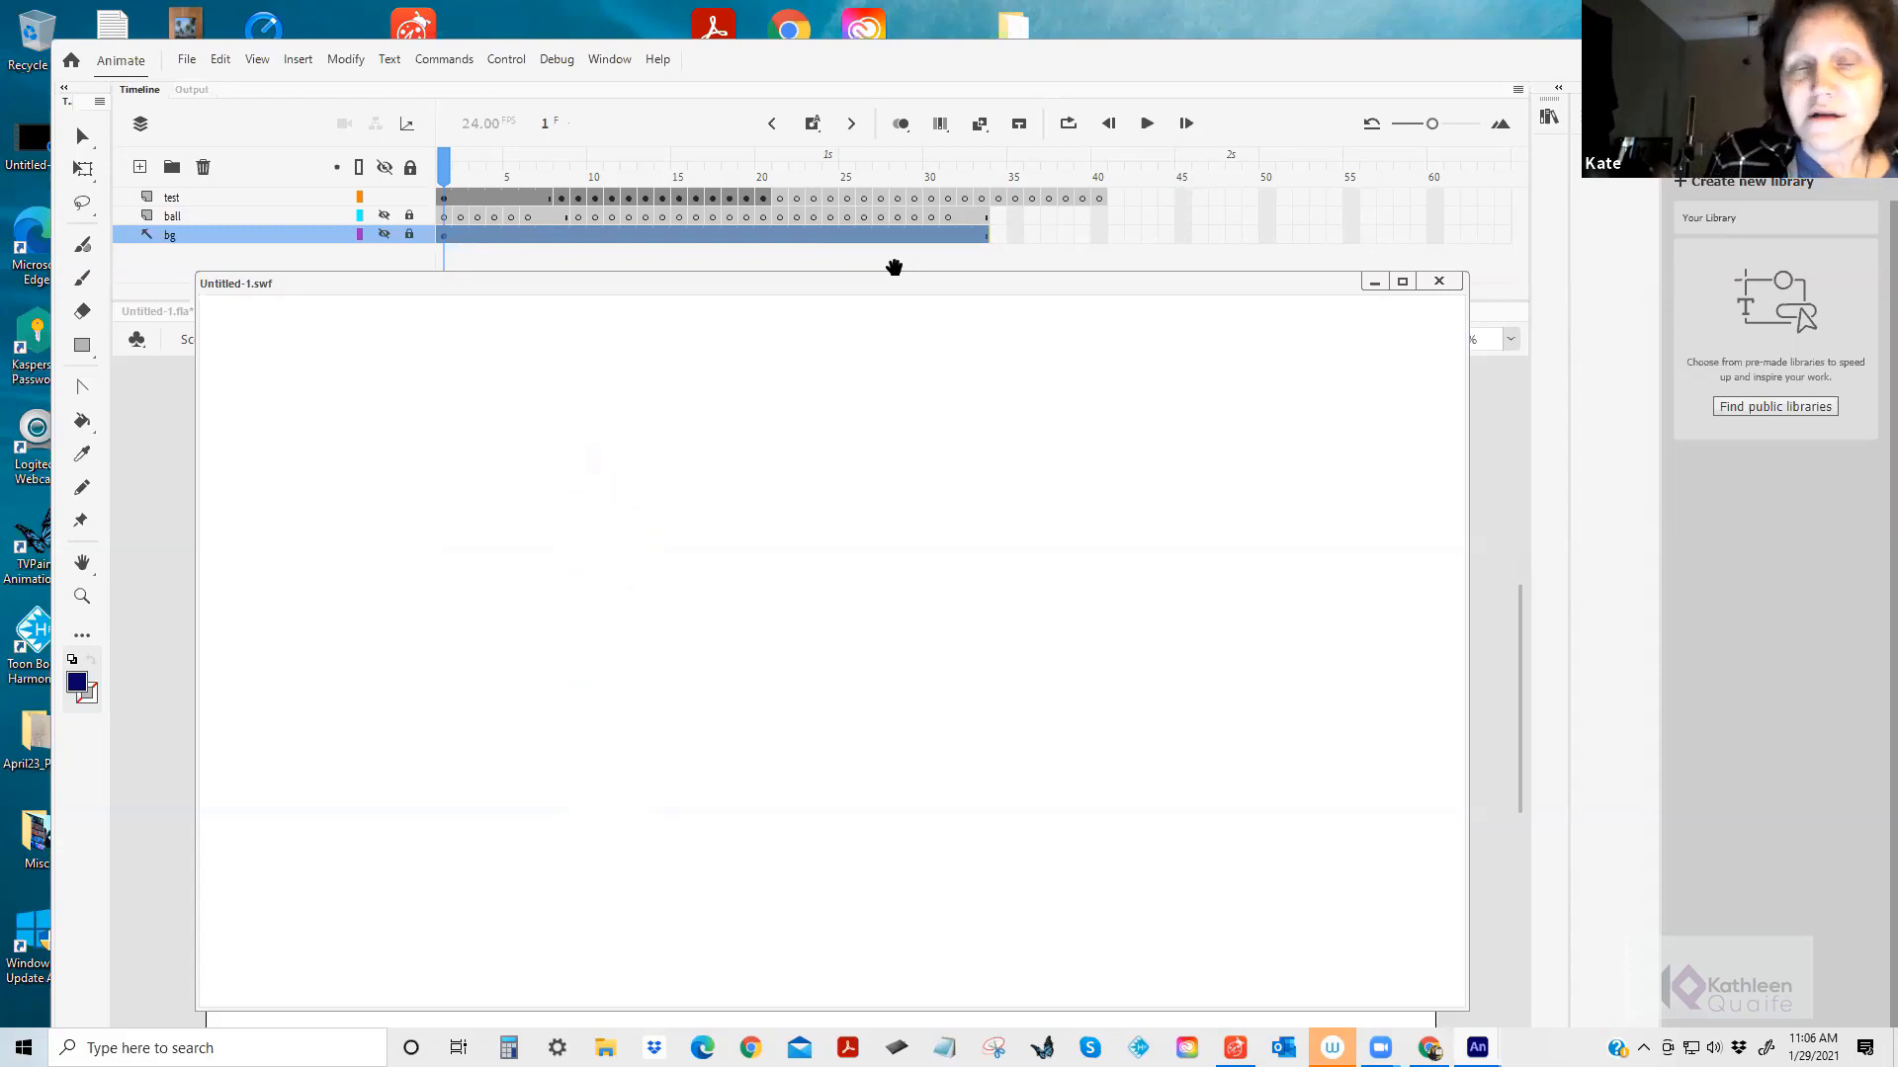
left_click(446, 176)
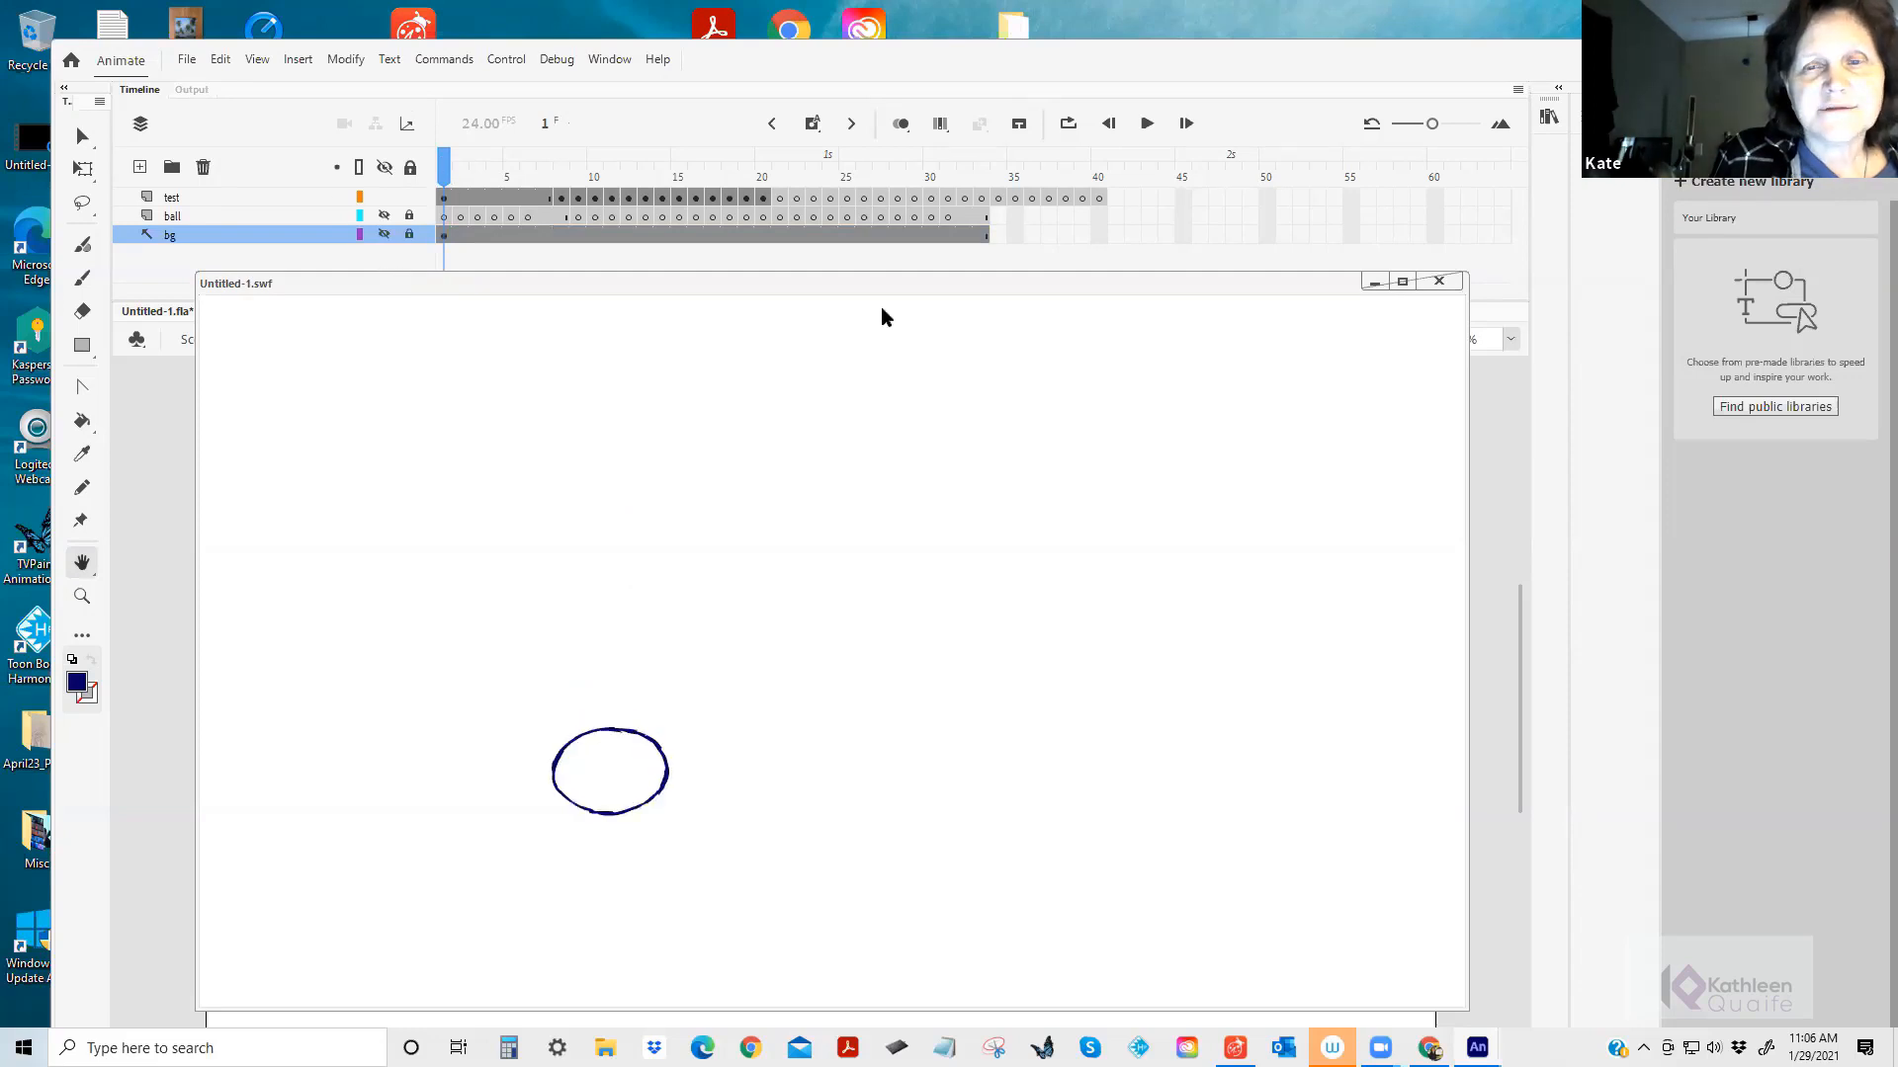
Close the movie preview and compare the ball drawings on frames 20 and 19 with their neighbours using onion skinning.
left_click(1438, 282)
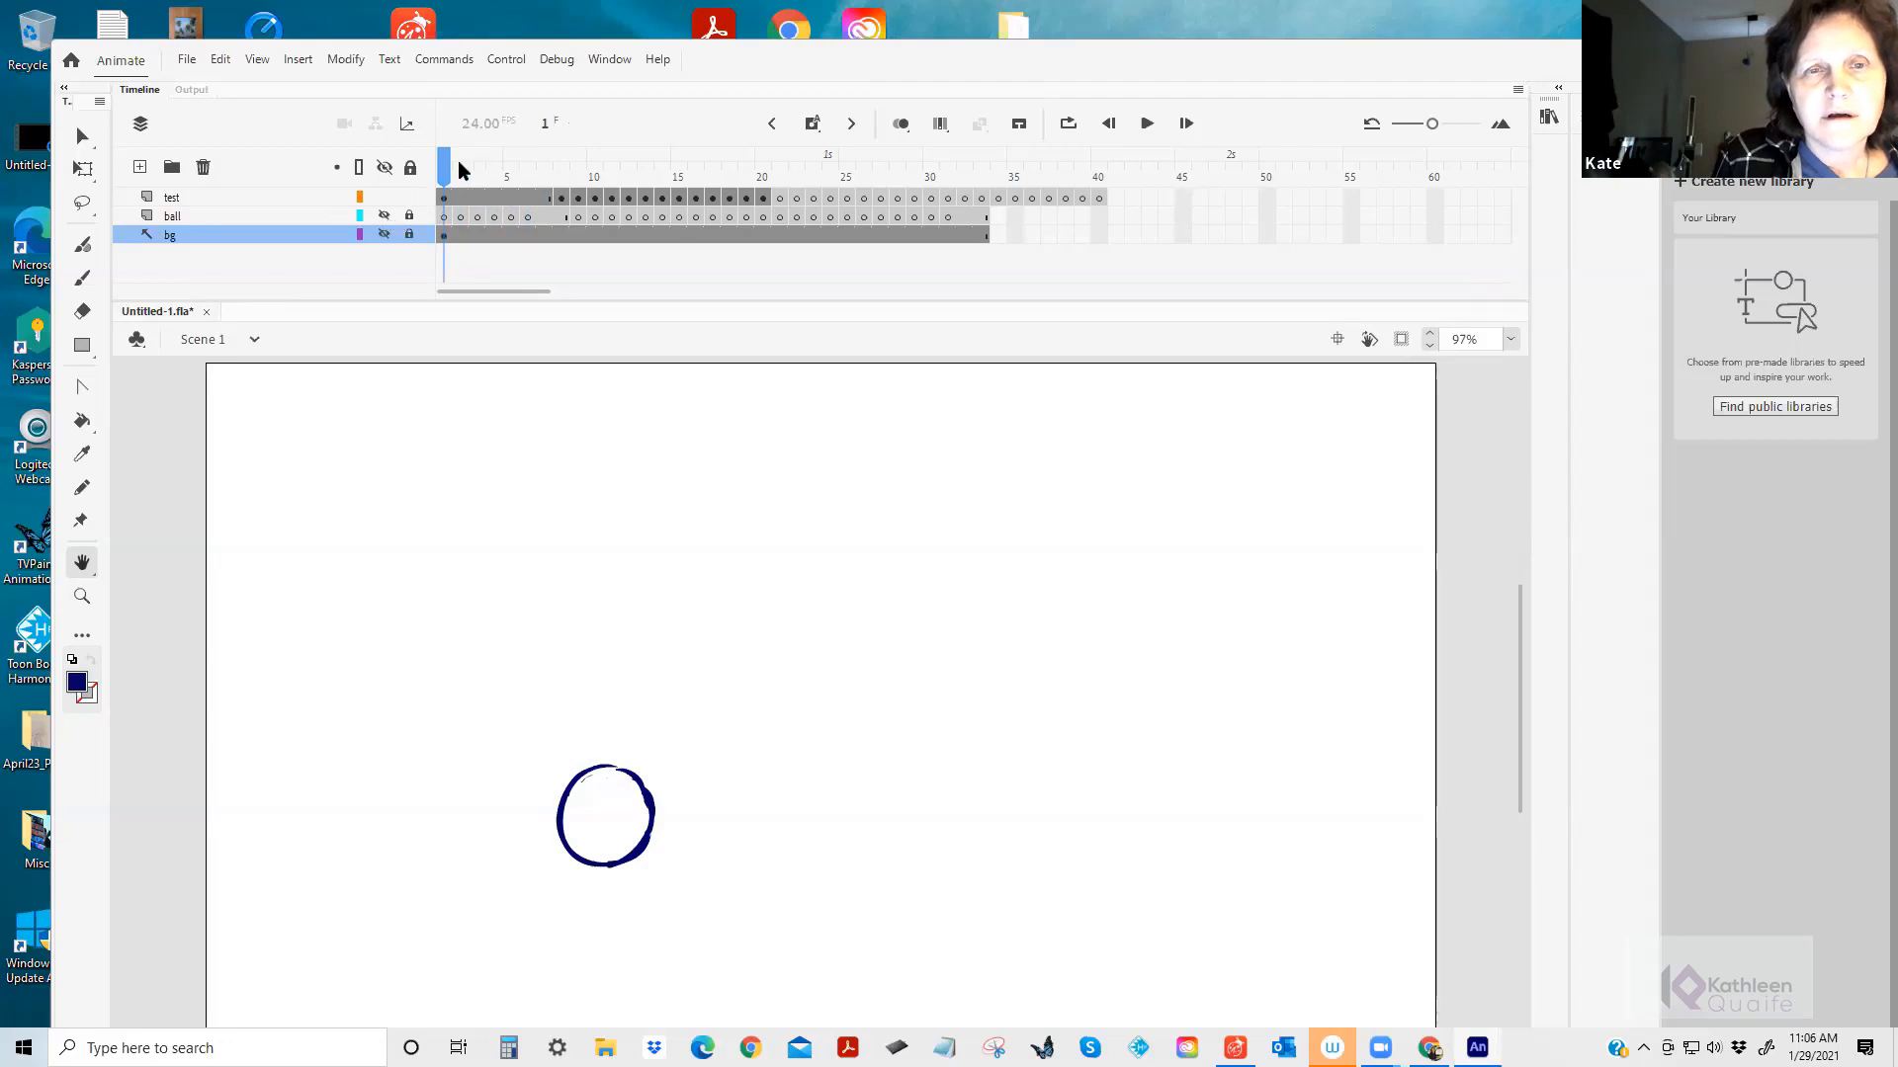
left_click_drag(444, 173, 777, 217)
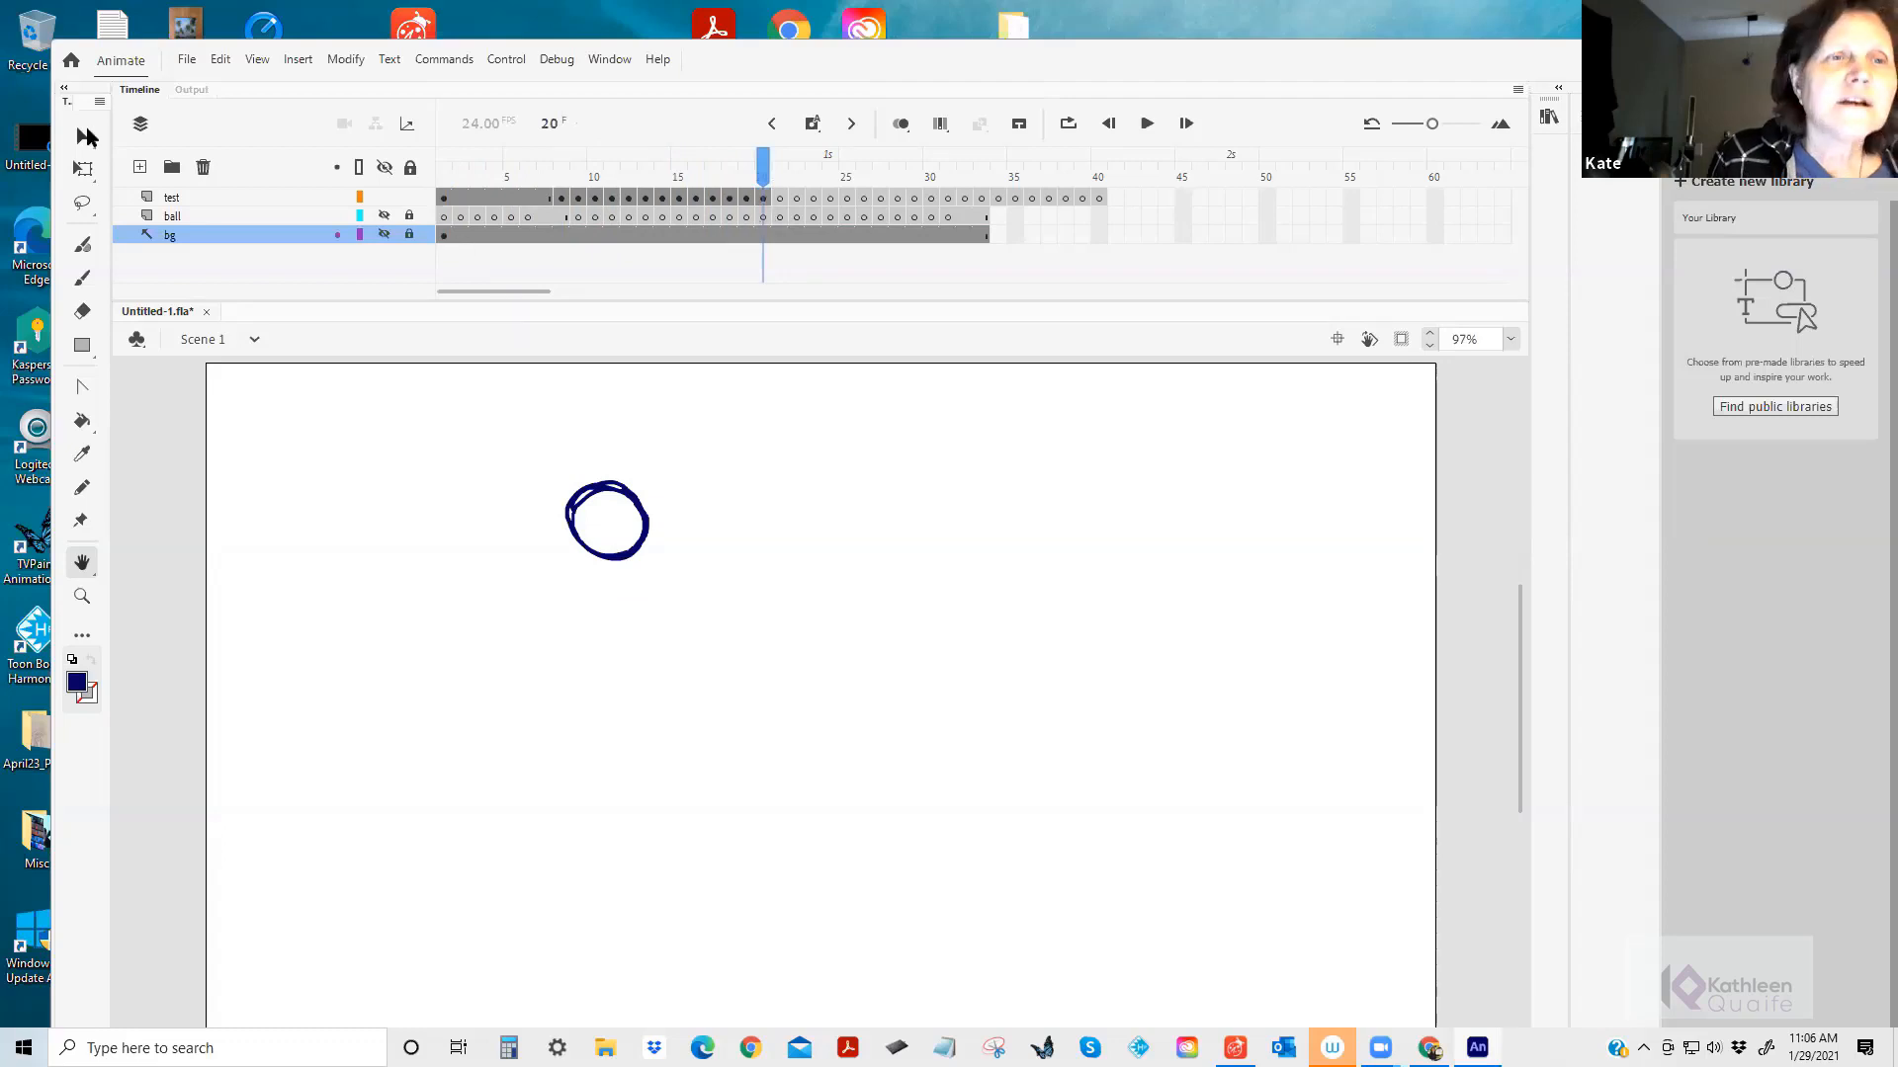
left_click(83, 136)
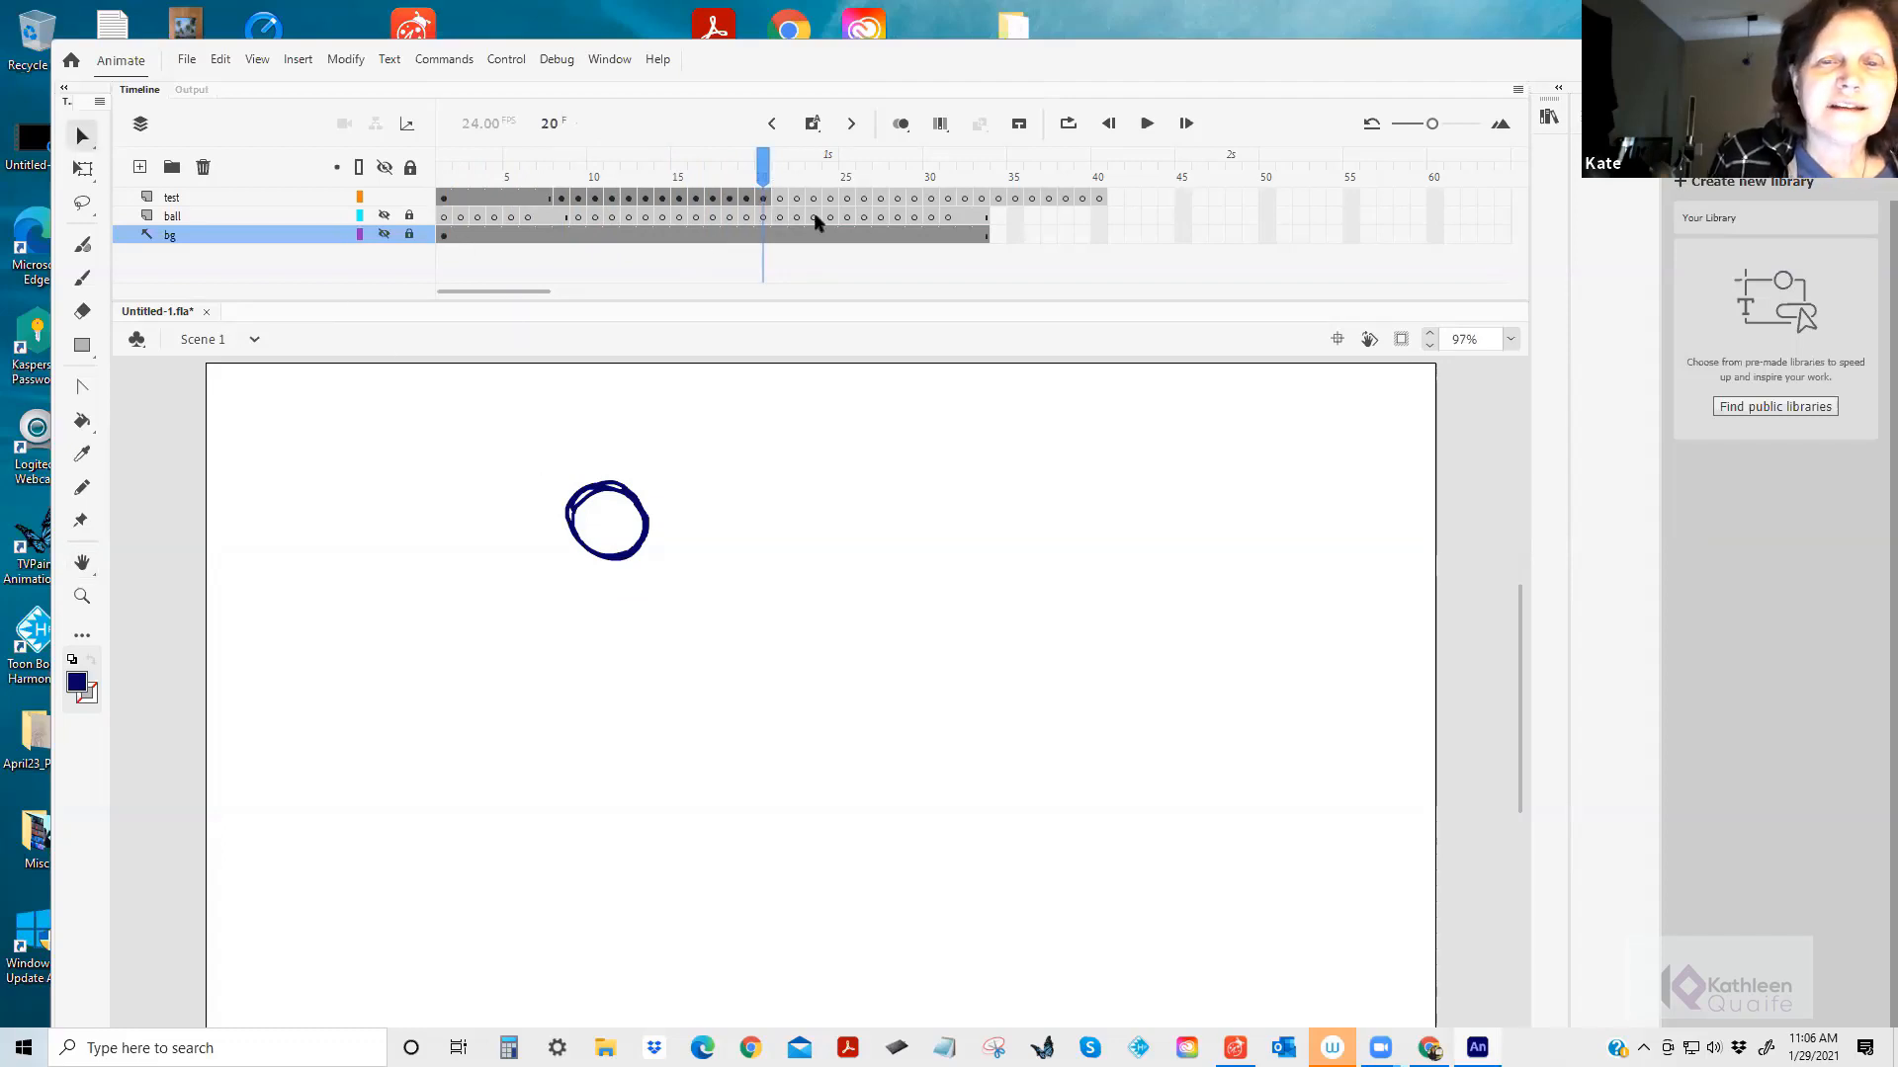
left_click(901, 129)
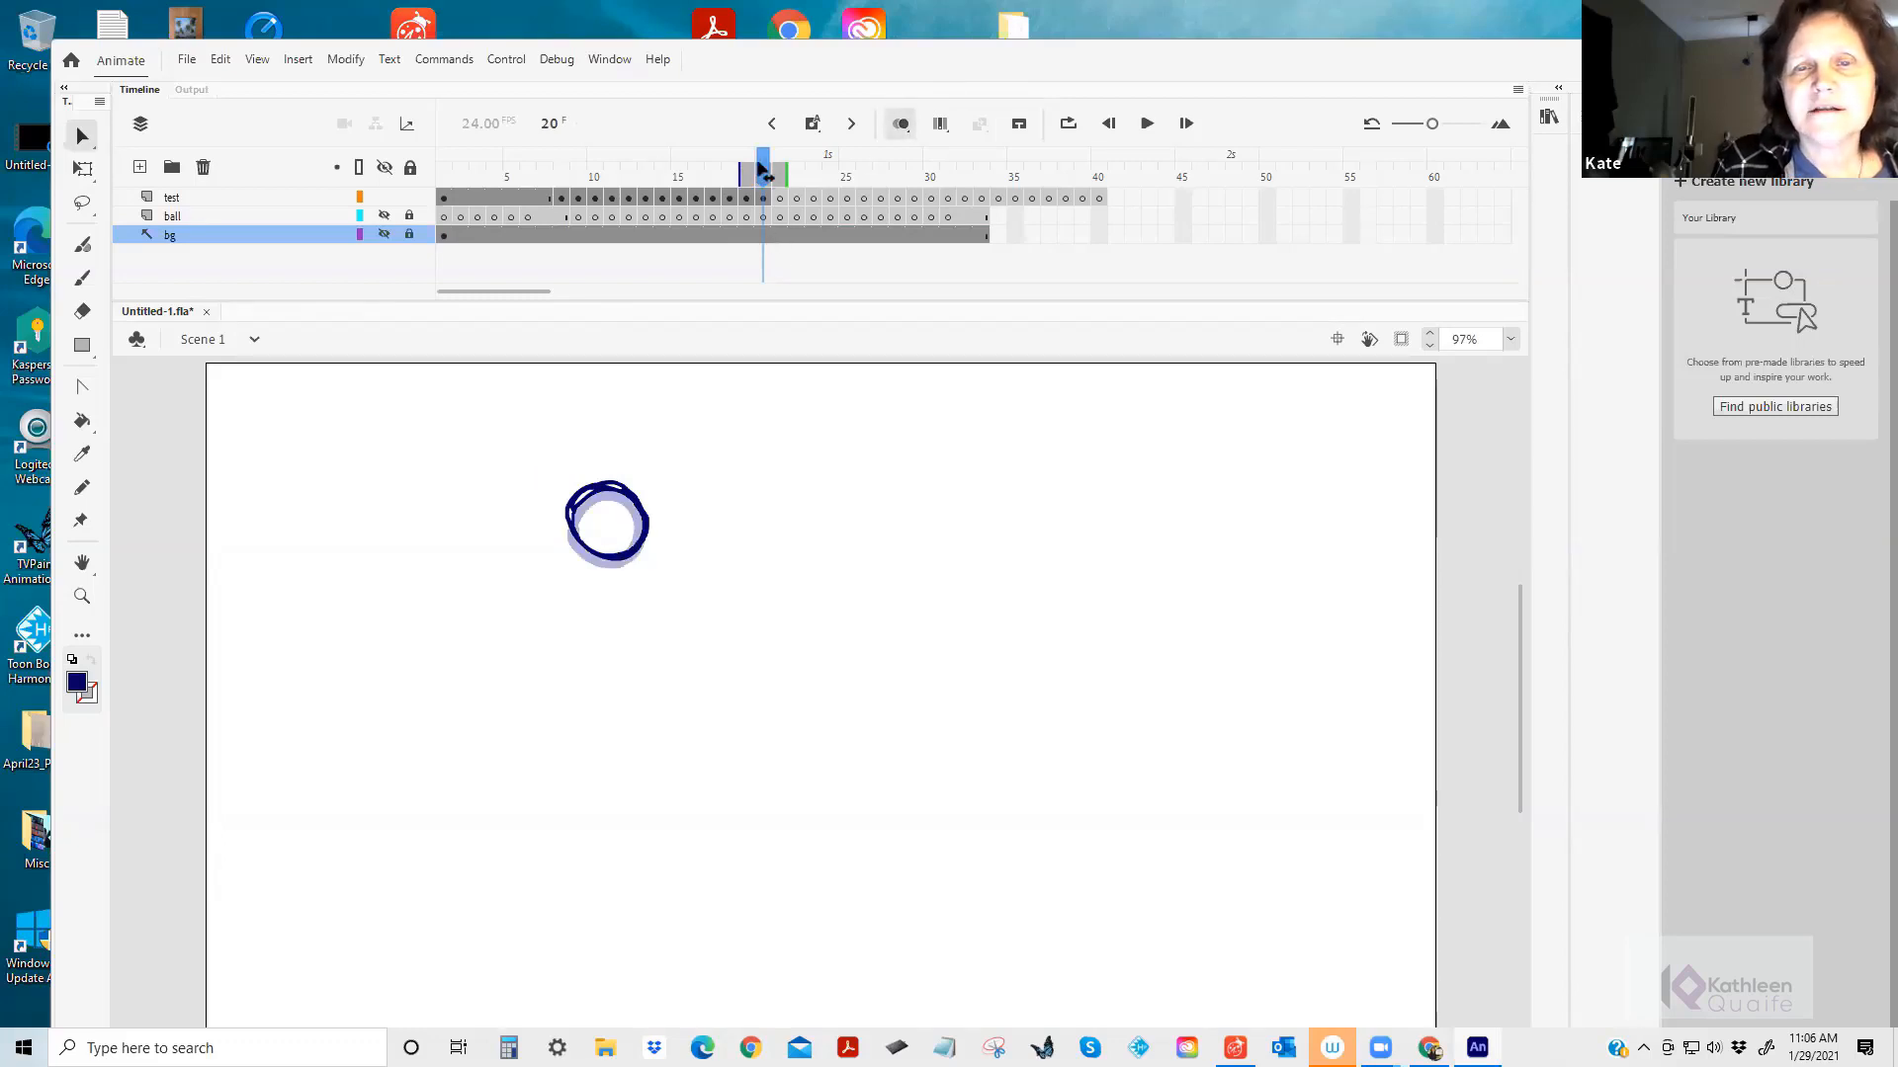
left_click_drag(764, 170, 748, 205)
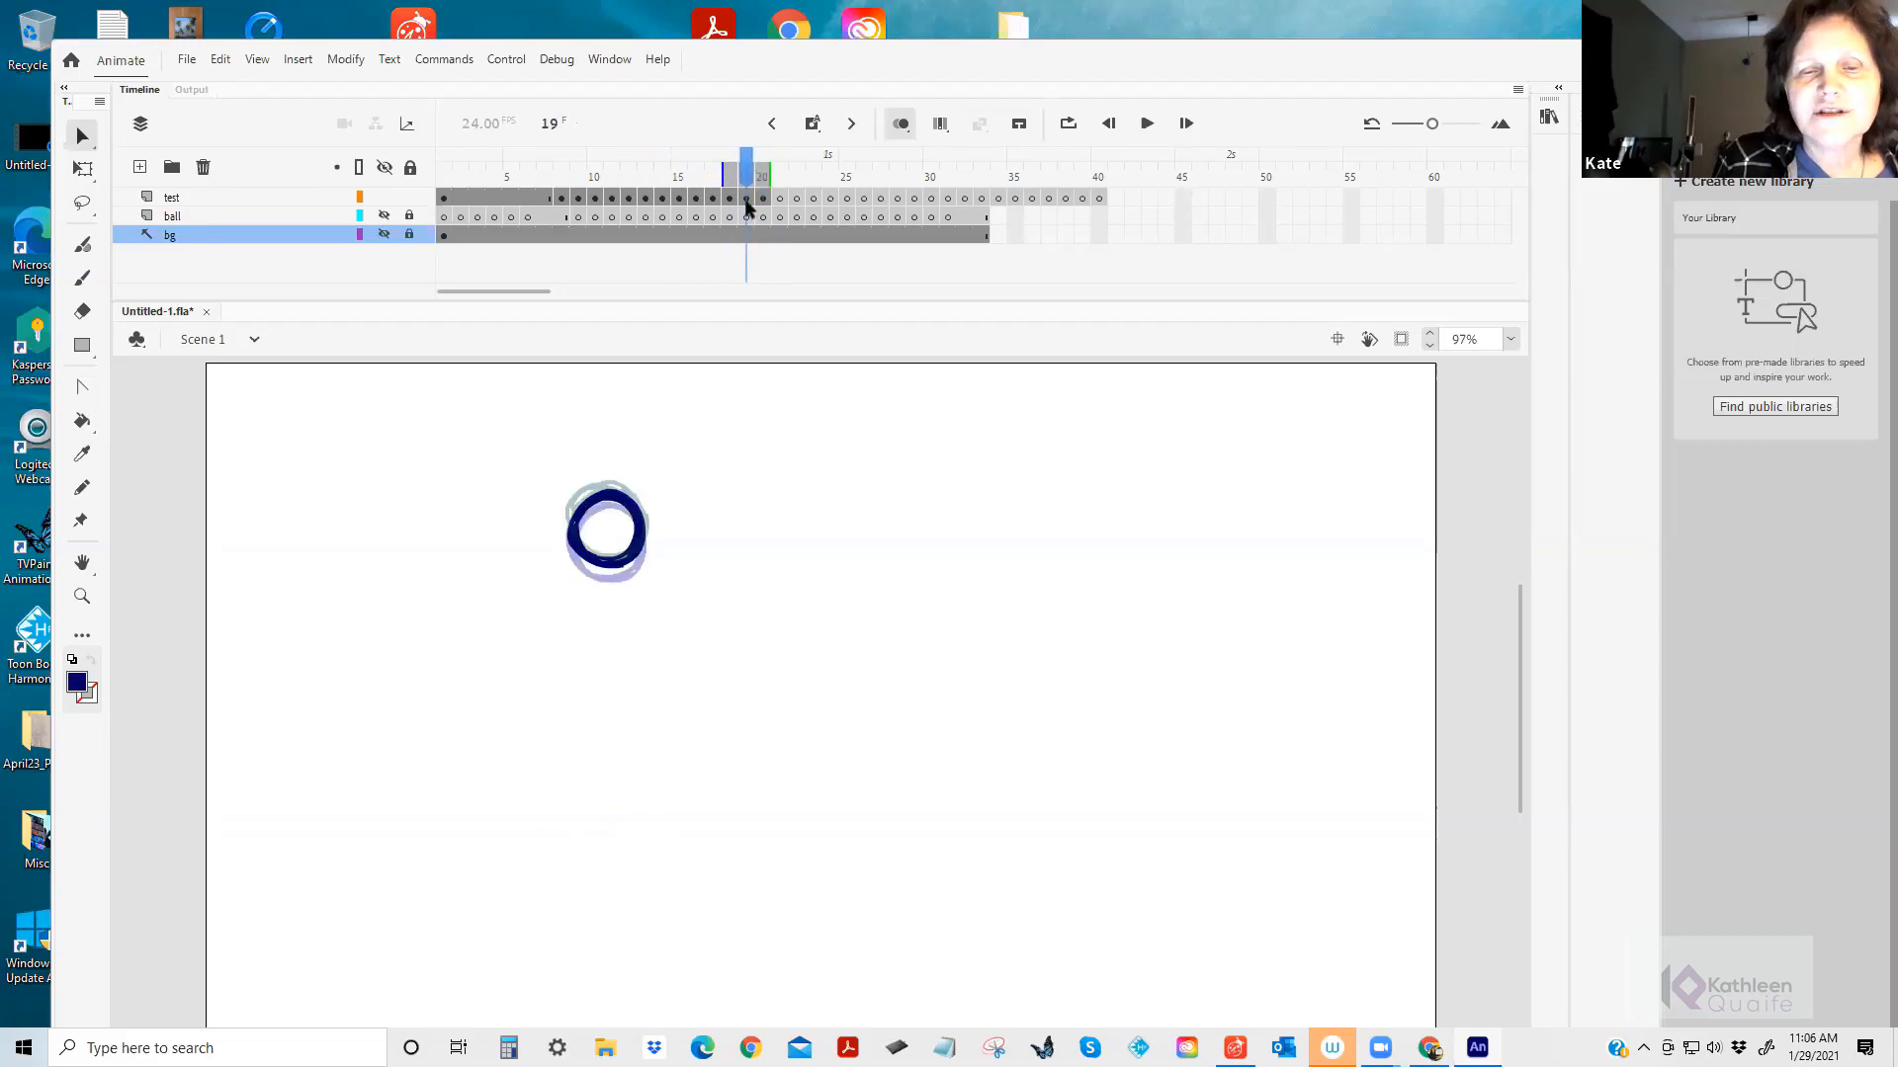
left_click(901, 124)
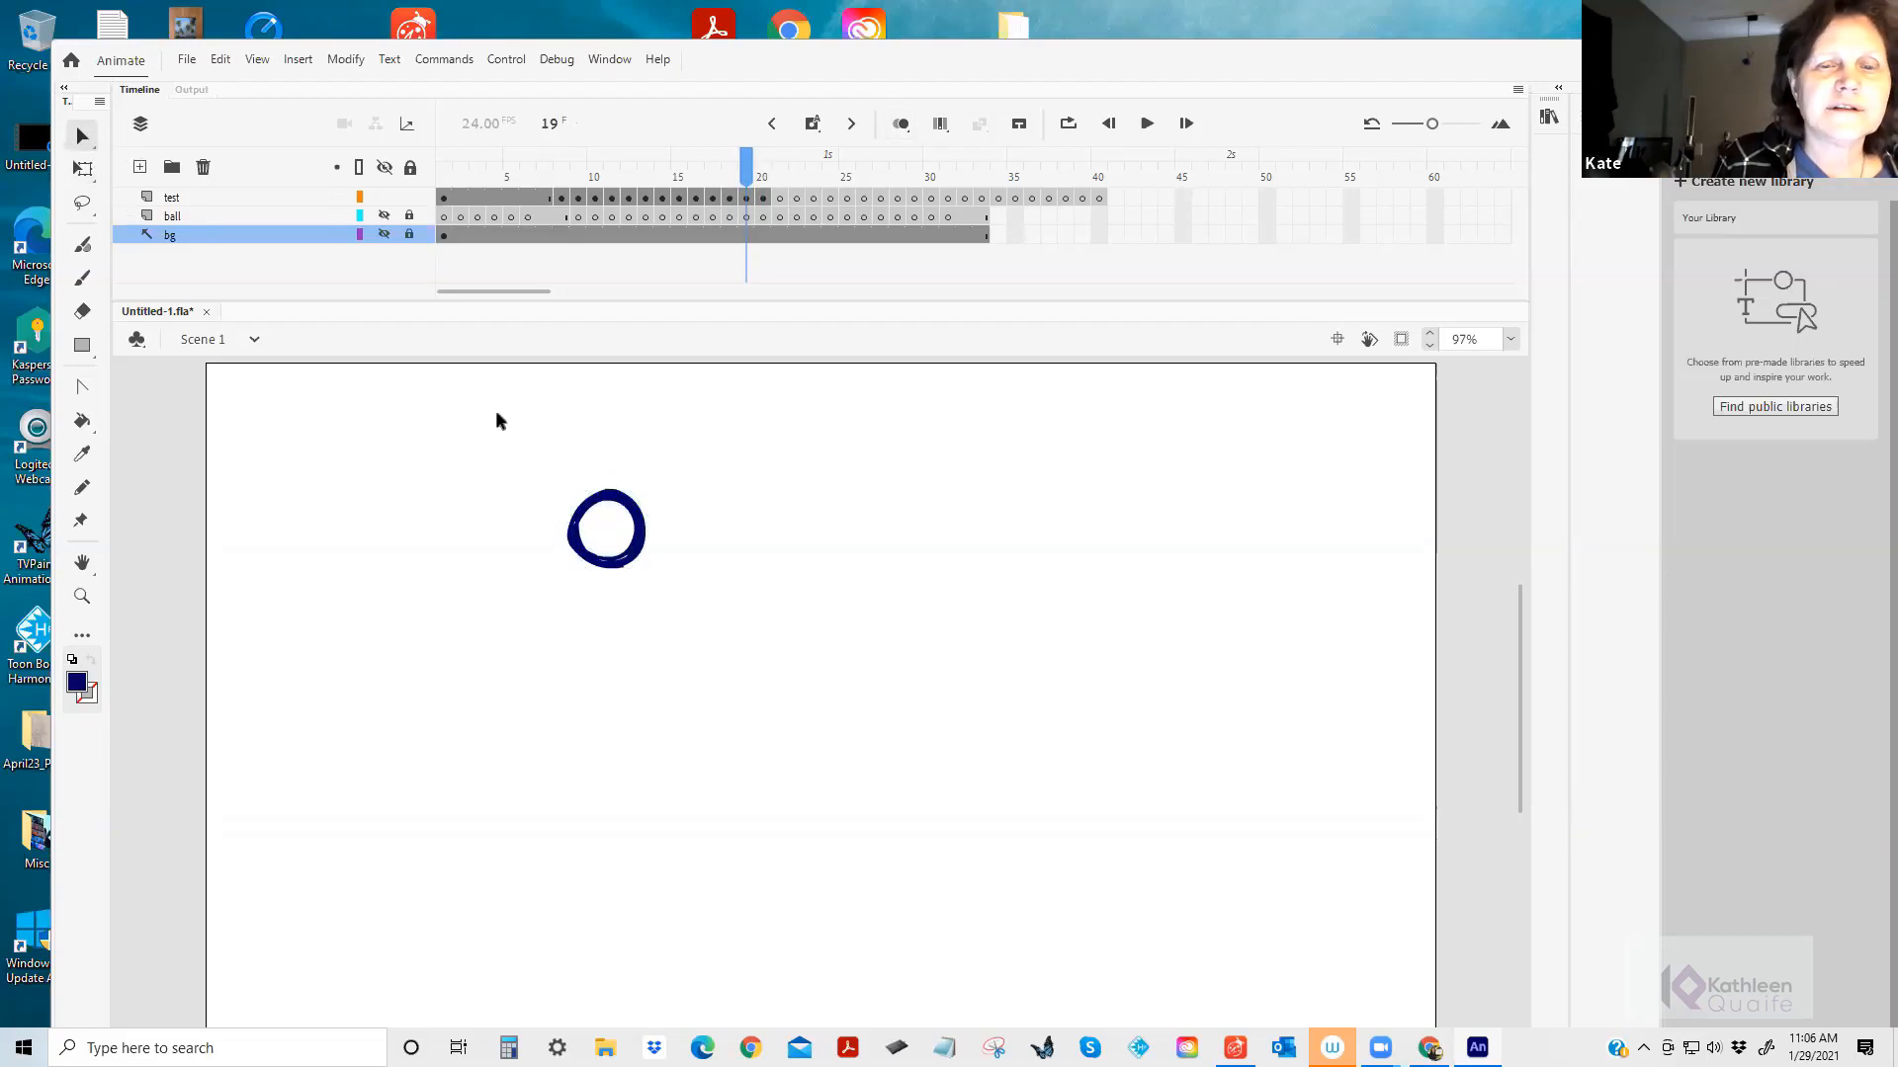
Select the ball outline on frame 19 and widen it slightly with Free Transform.
left_click_drag(495, 433, 731, 650)
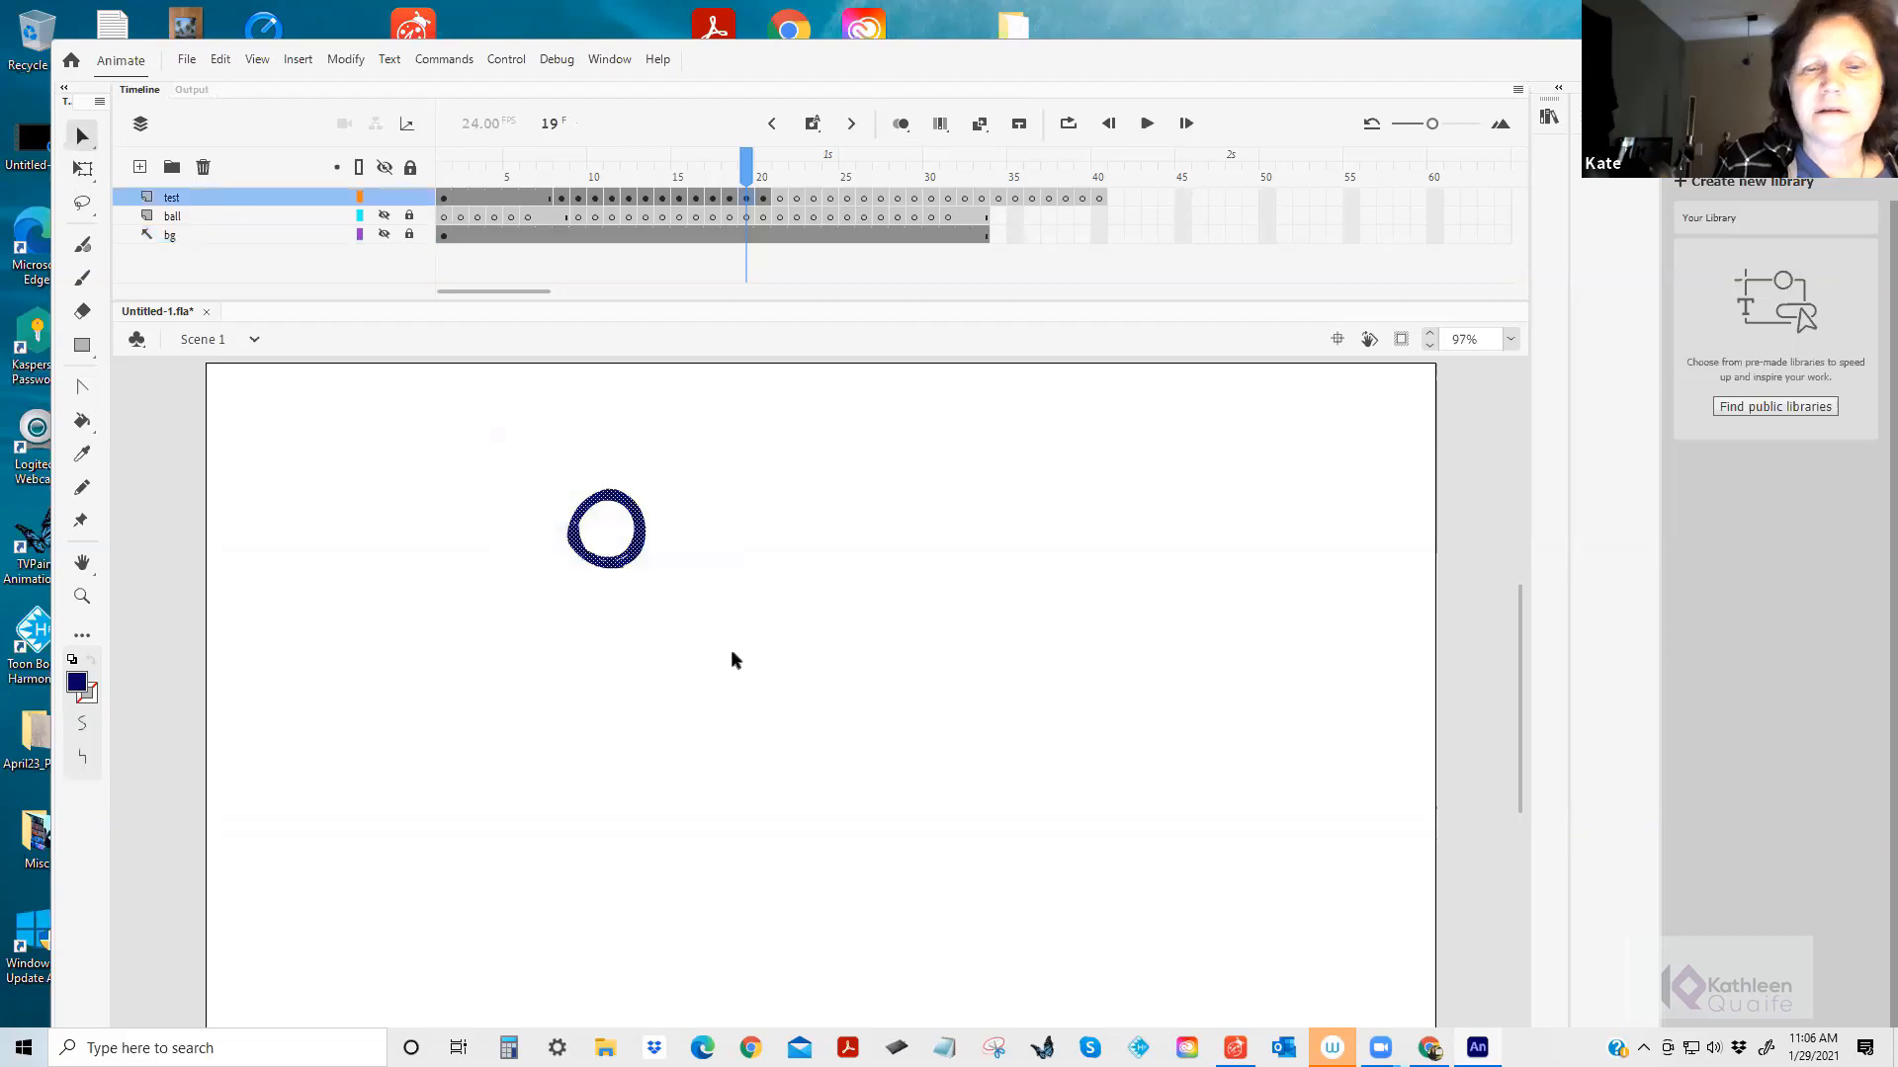
left_click(85, 170)
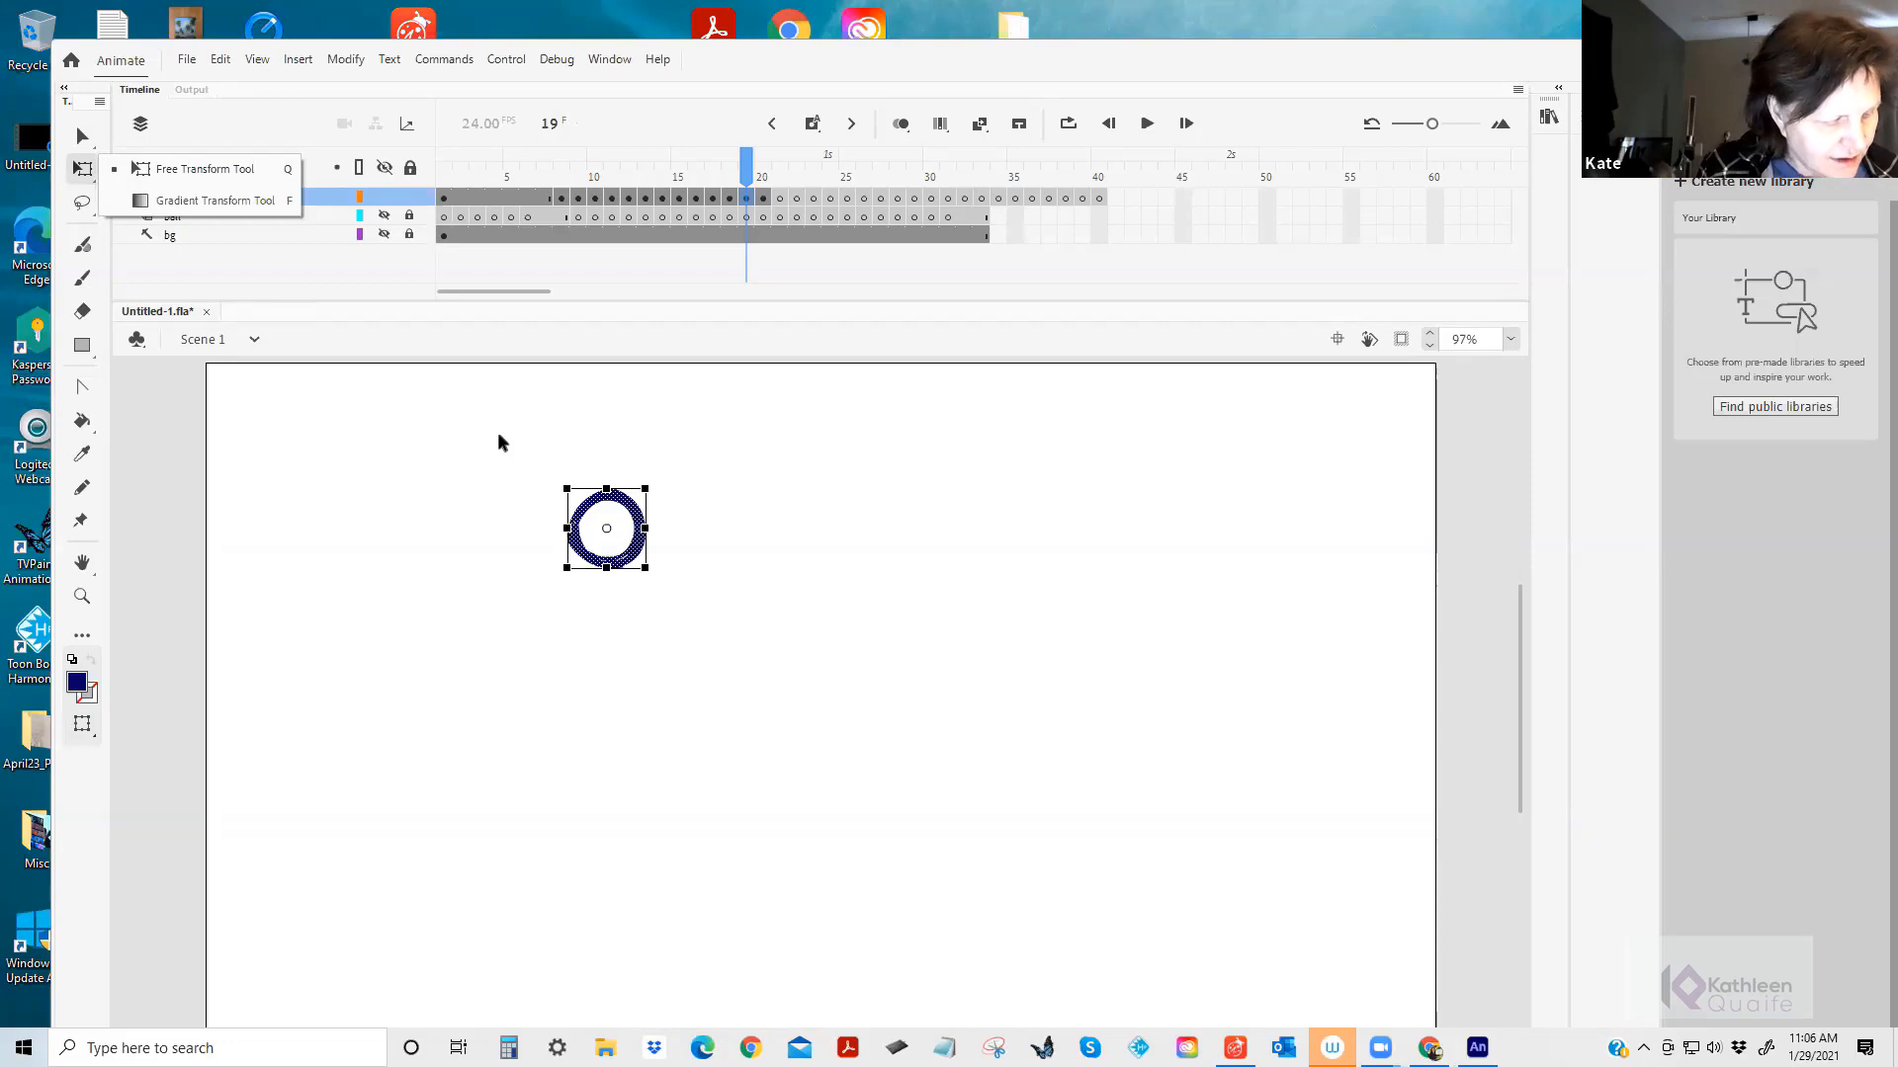
left_click(646, 489)
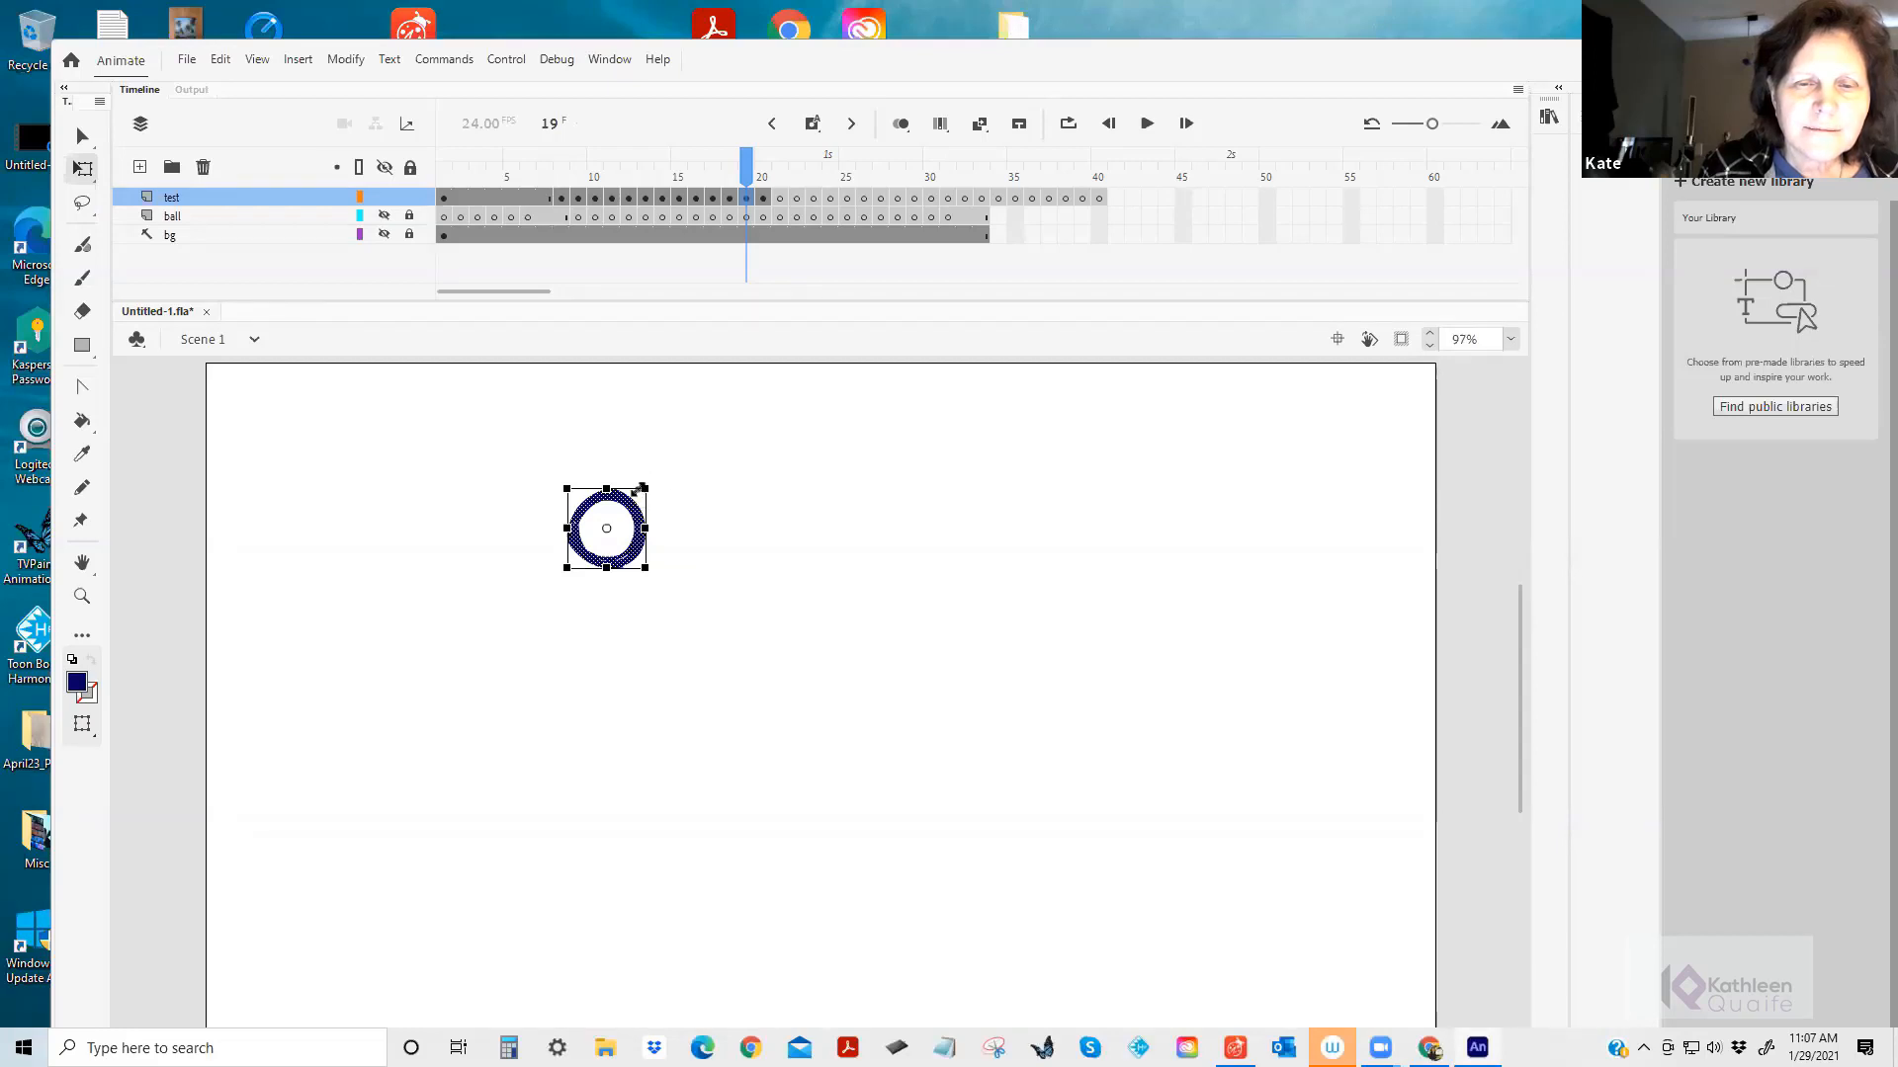
left_click_drag(646, 487, 649, 486)
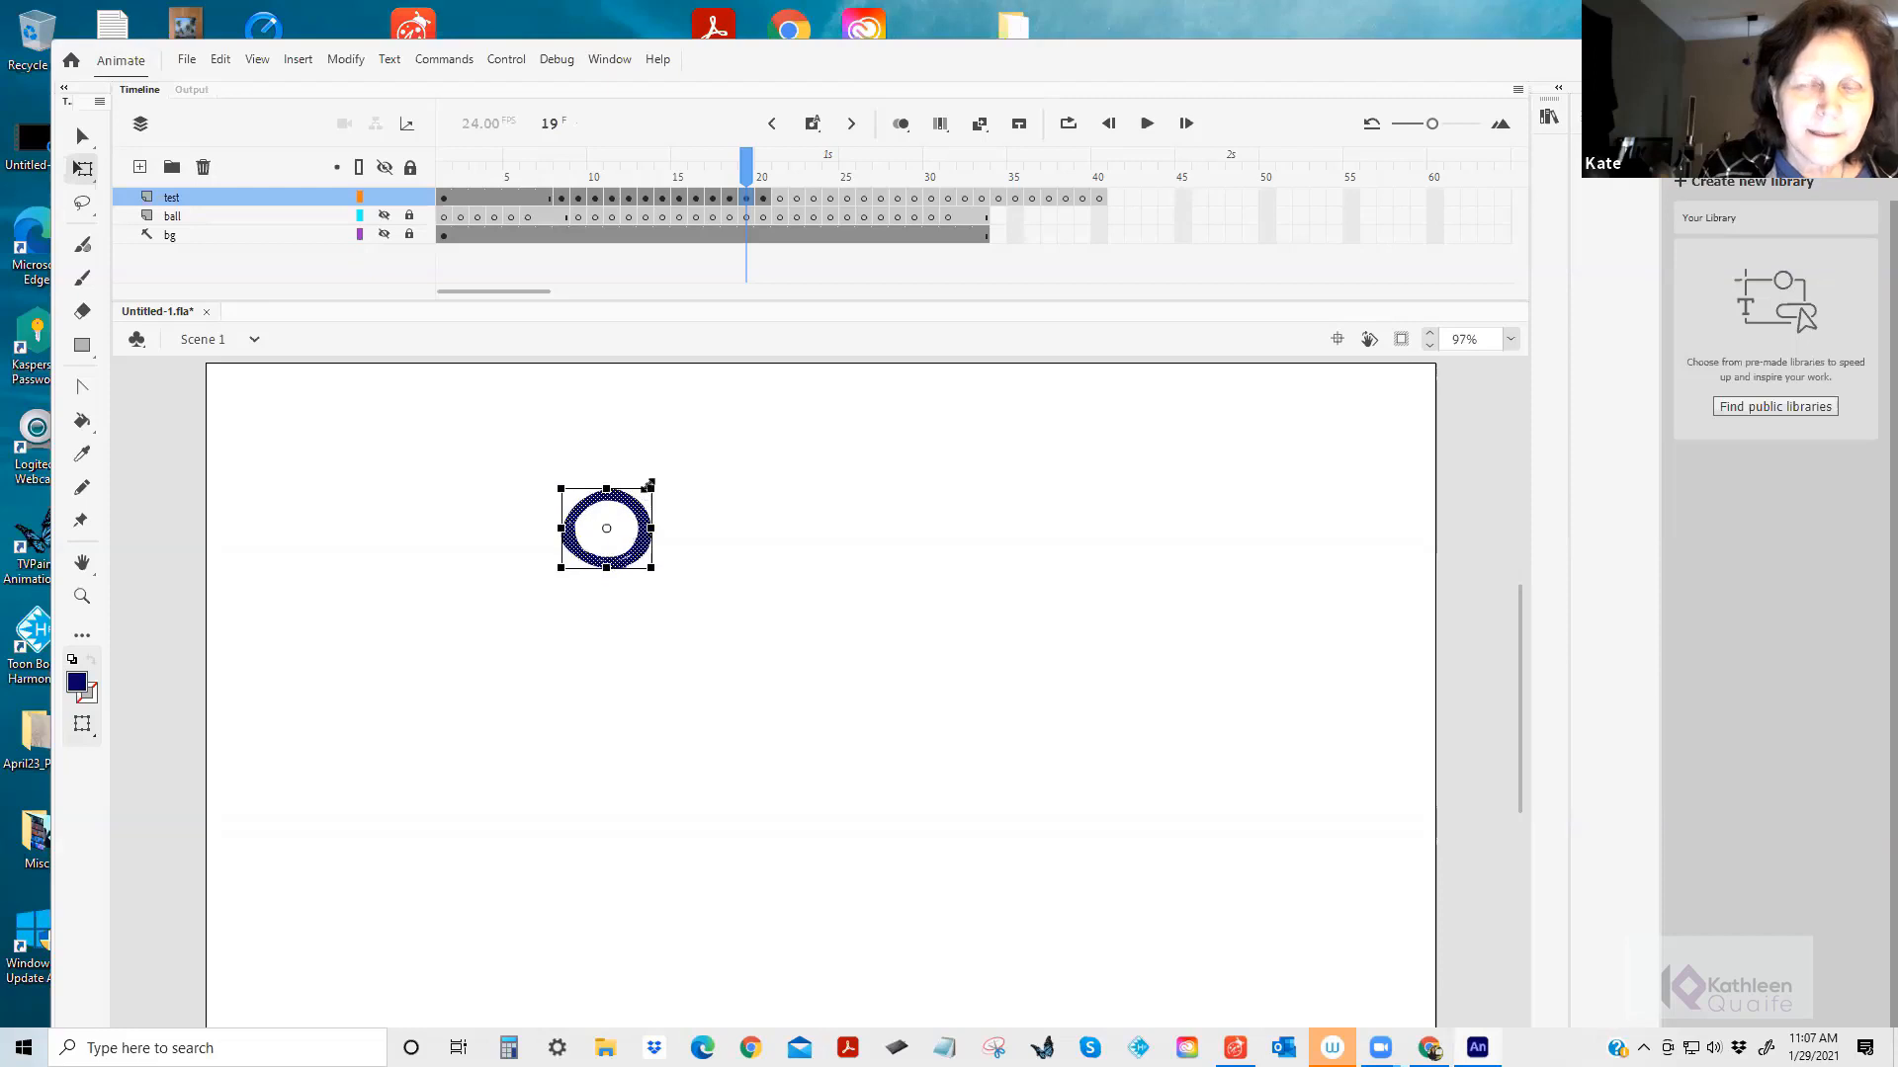
Scale the frame 19 ball outline down around its centre with Free Transform.
left_click(82, 595)
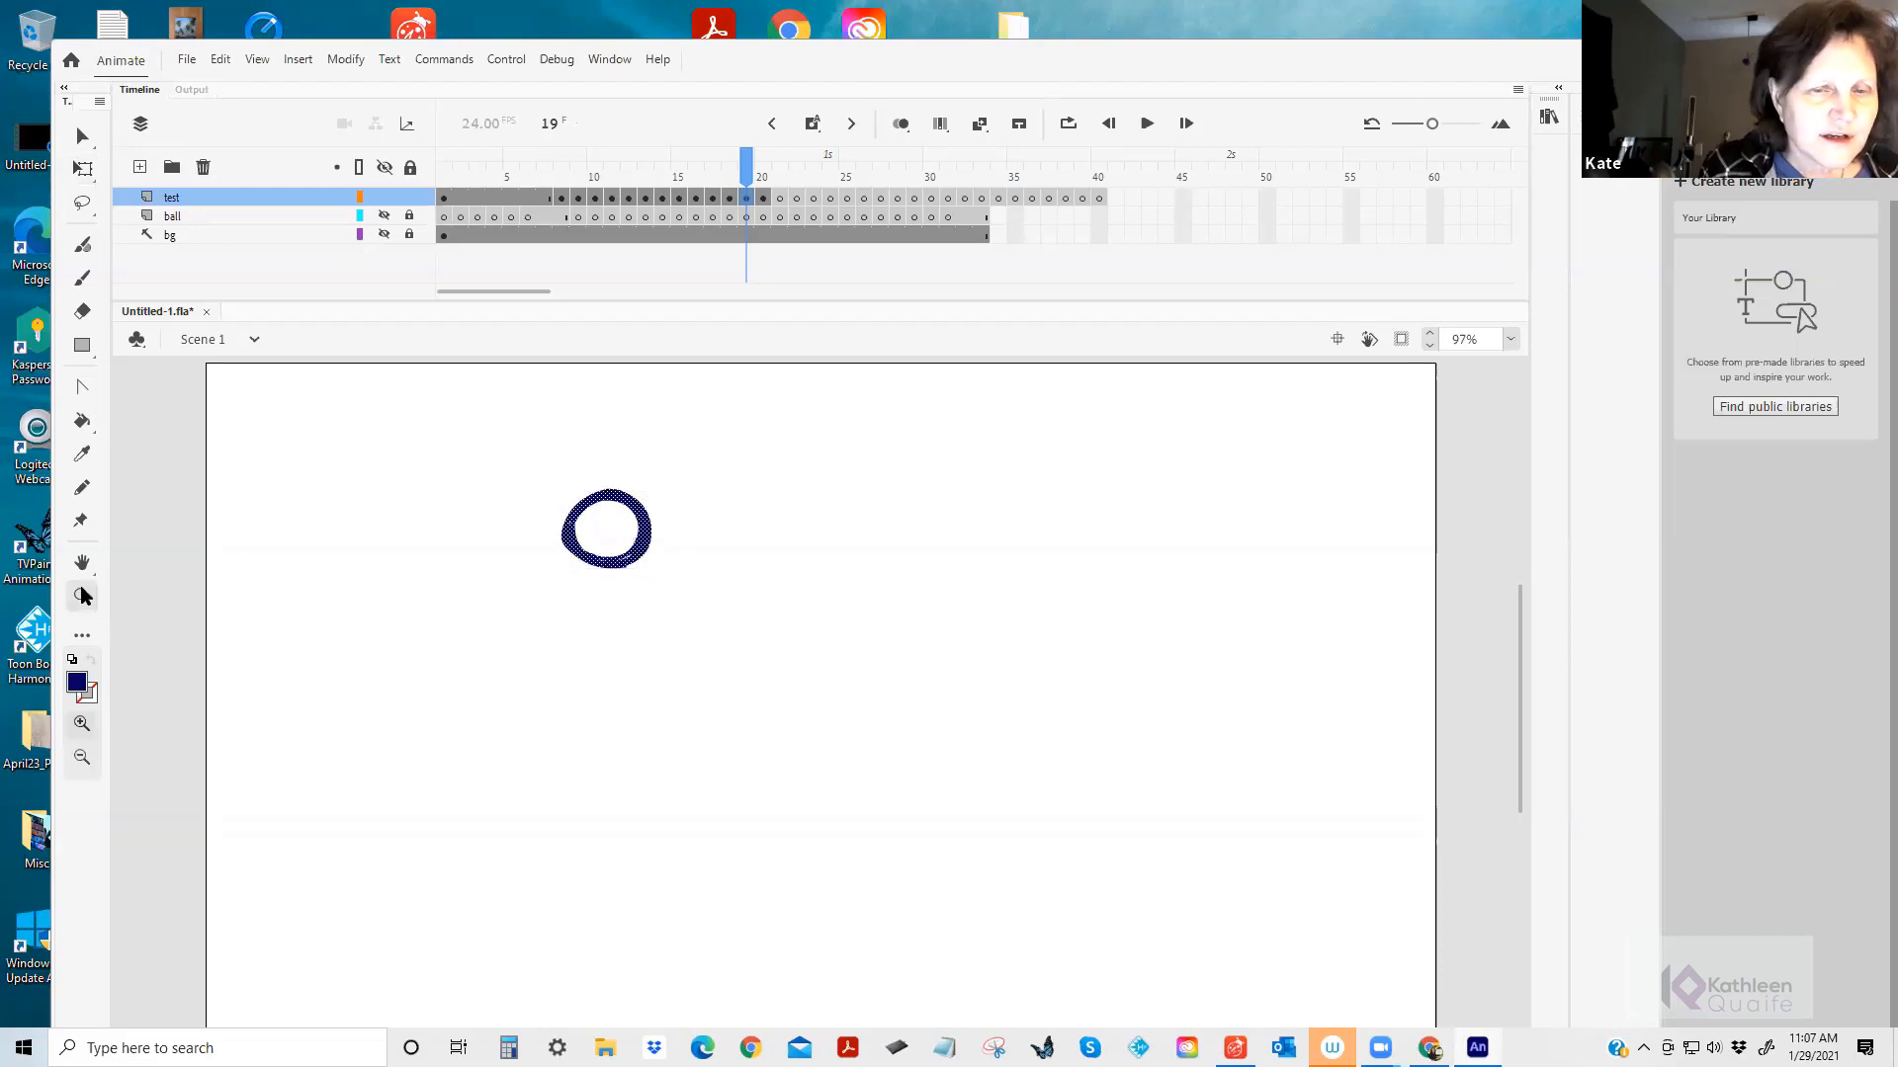
left_click_drag(551, 472, 684, 617)
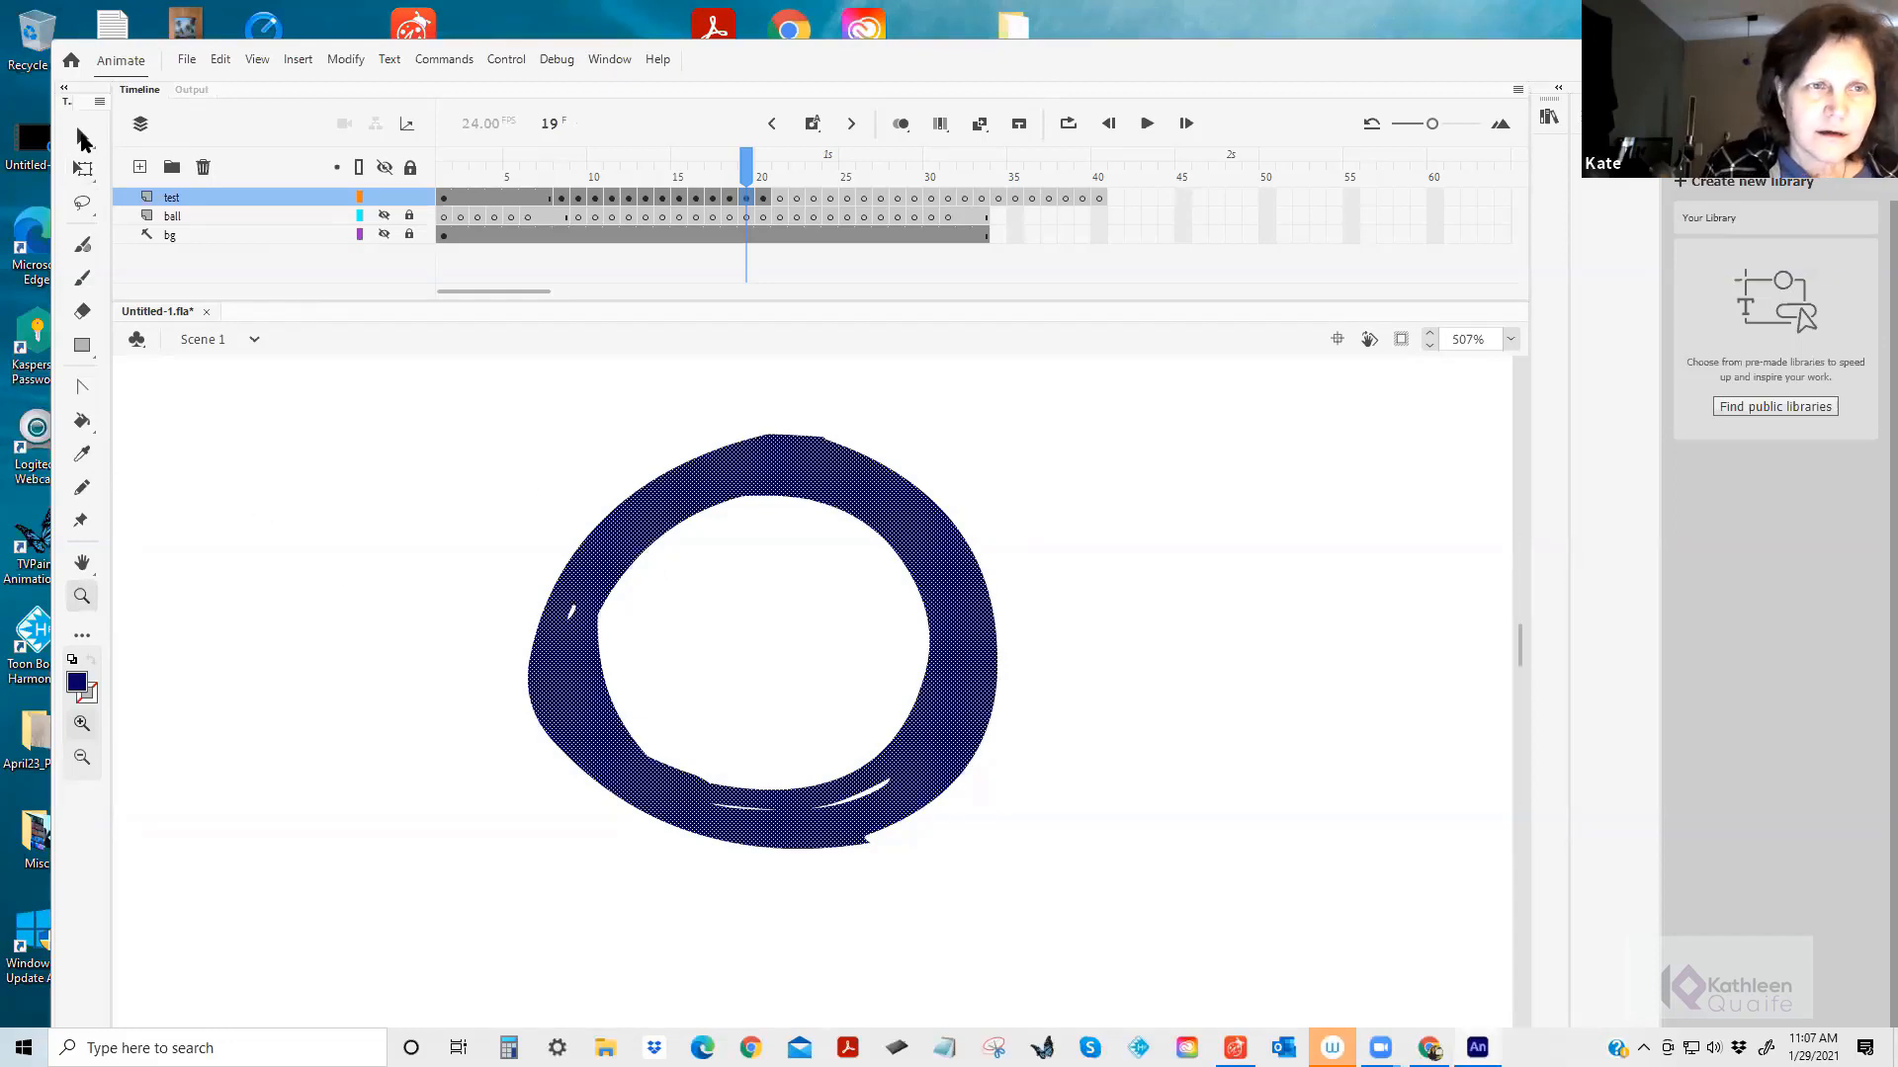
left_click(83, 137)
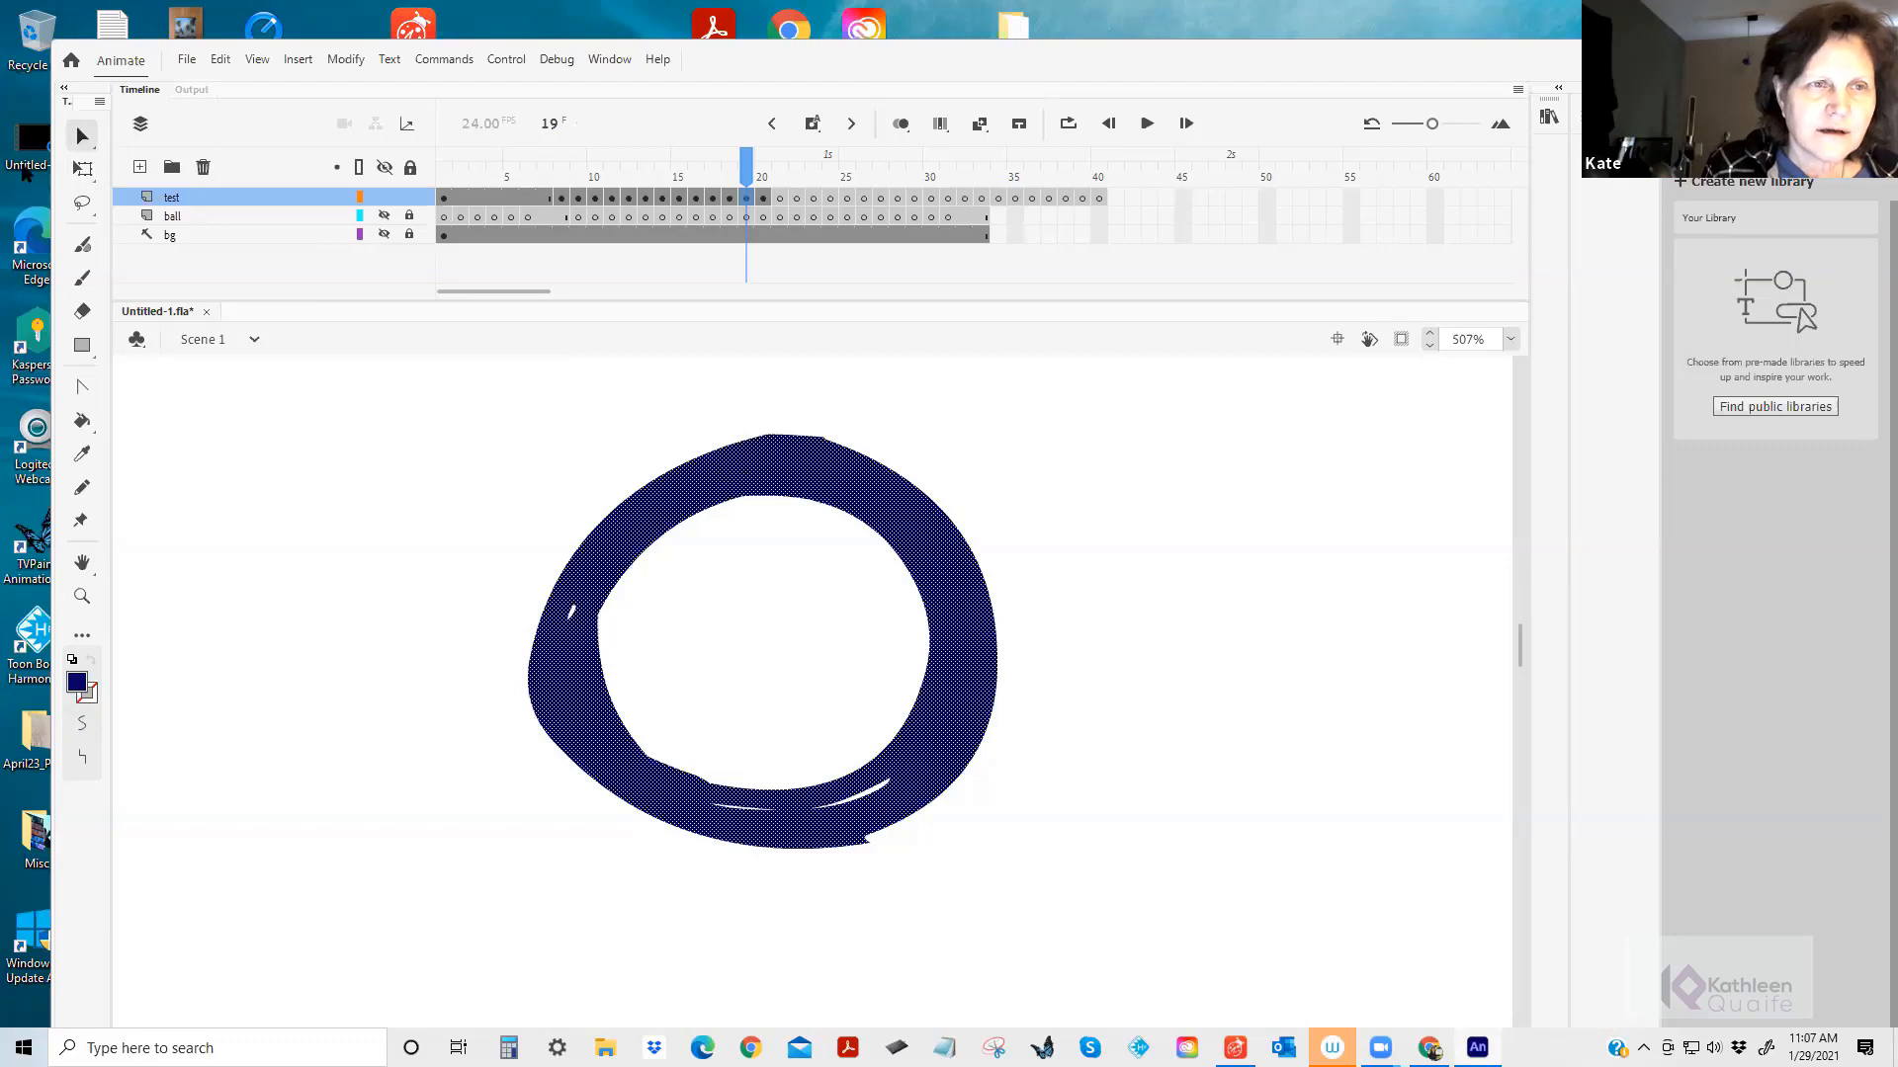
left_click(83, 170)
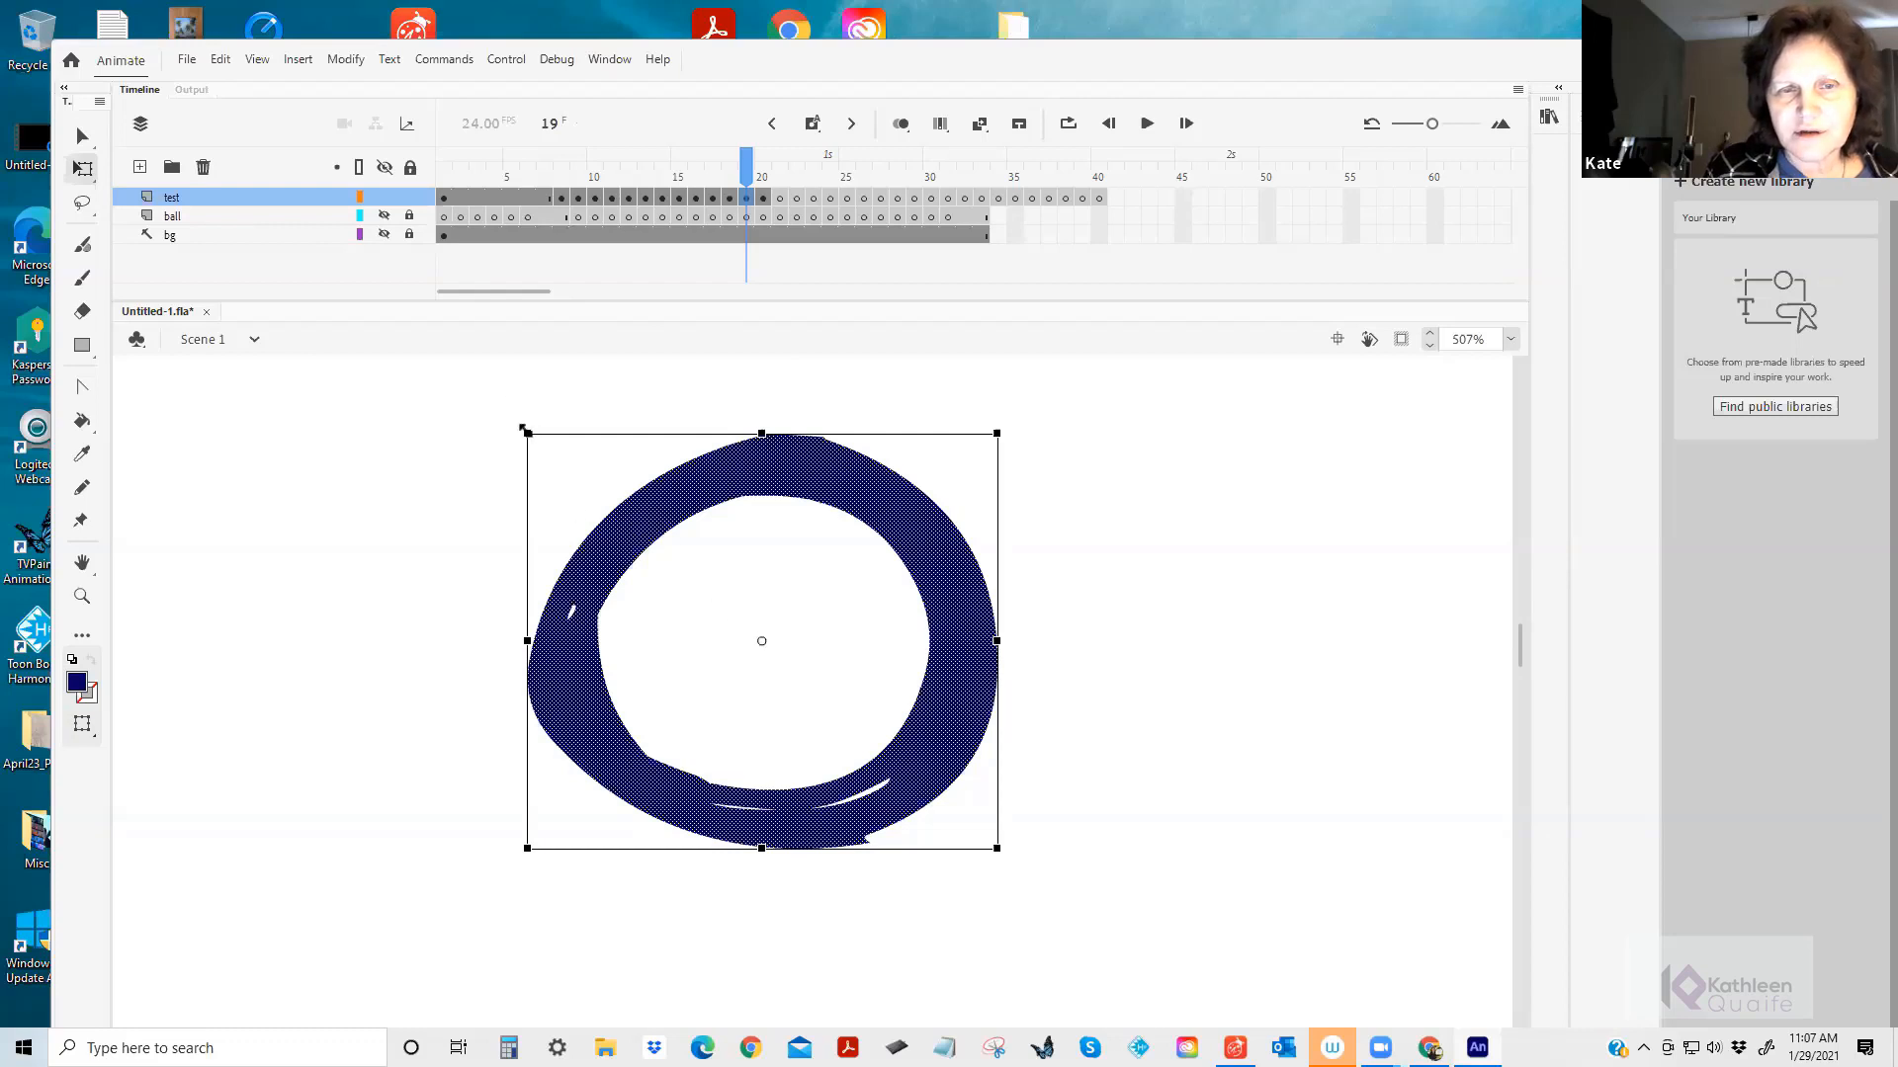
left_click_drag(519, 413, 564, 466)
left_click_drag(722, 565, 345, 498)
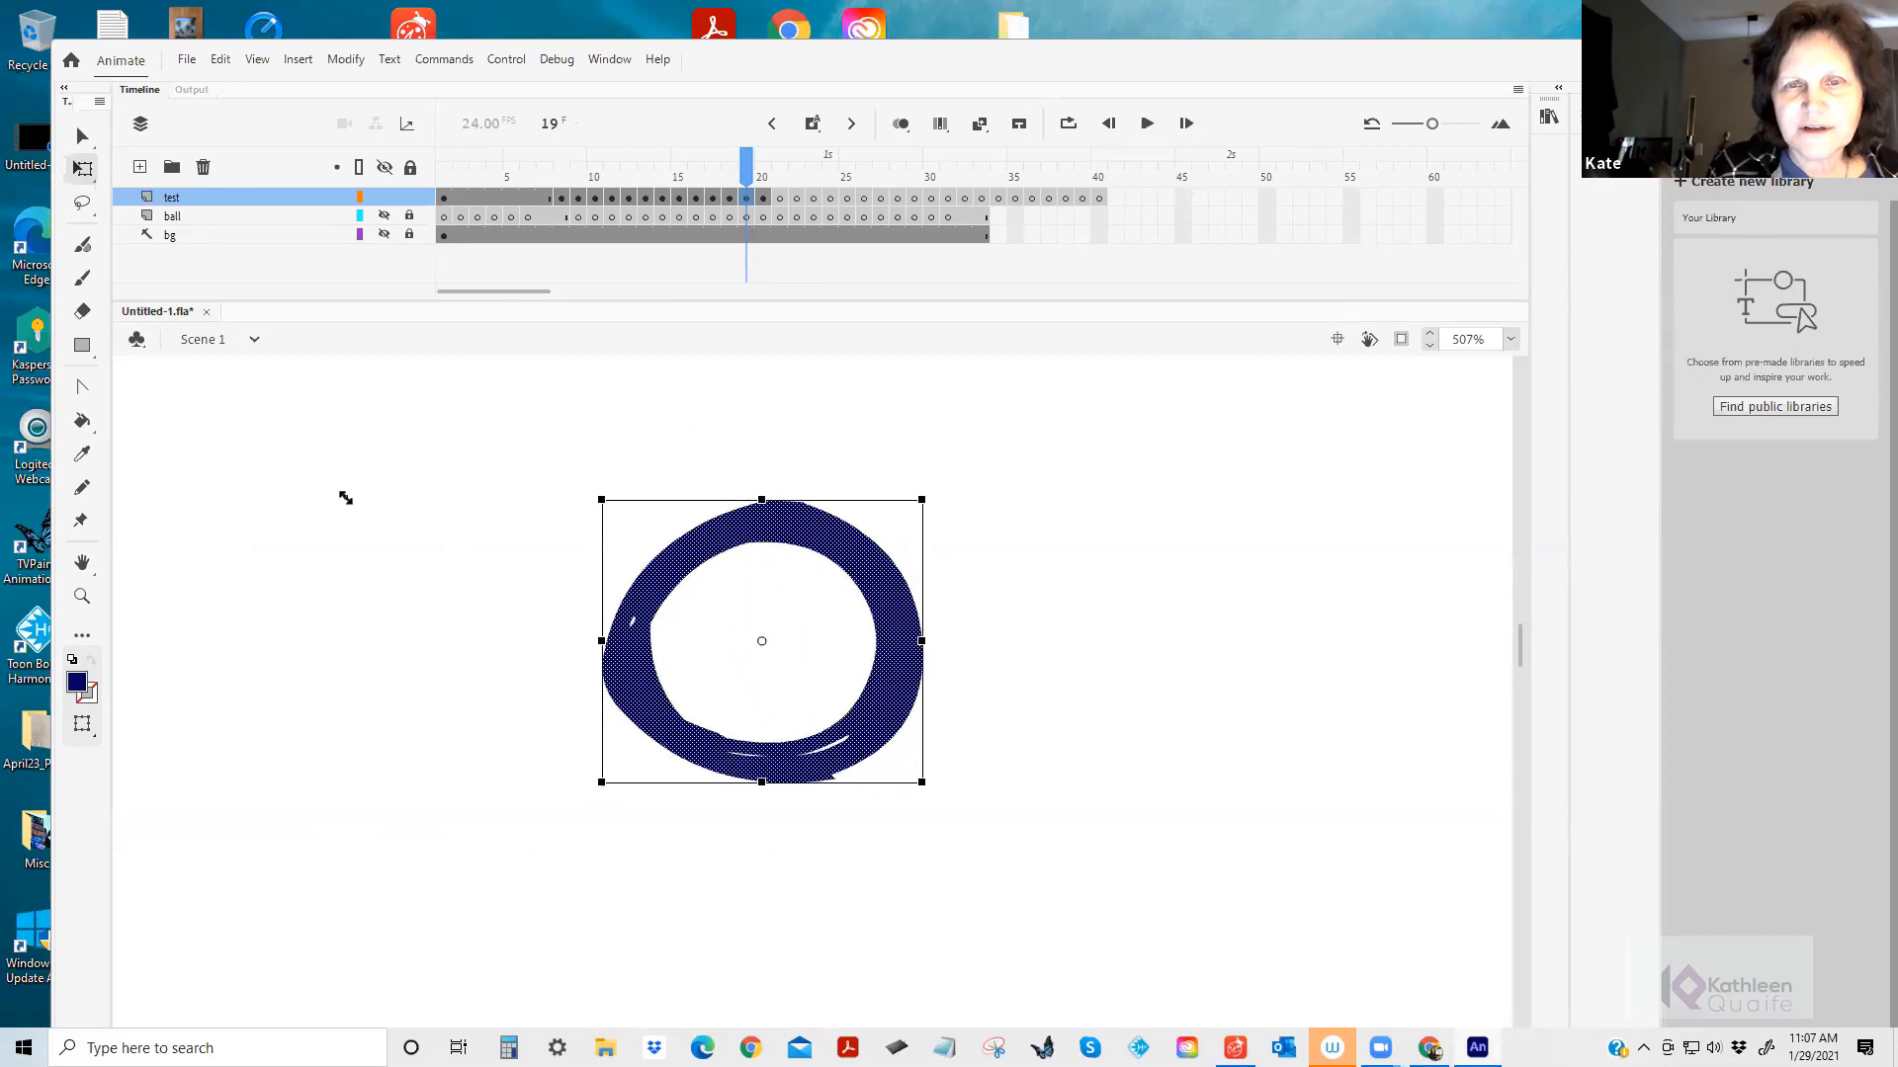
With onion skinning on, scale the frame 19 ball back up and stretch it slightly taller to match the neighbouring drawings' size.
left_click(899, 125)
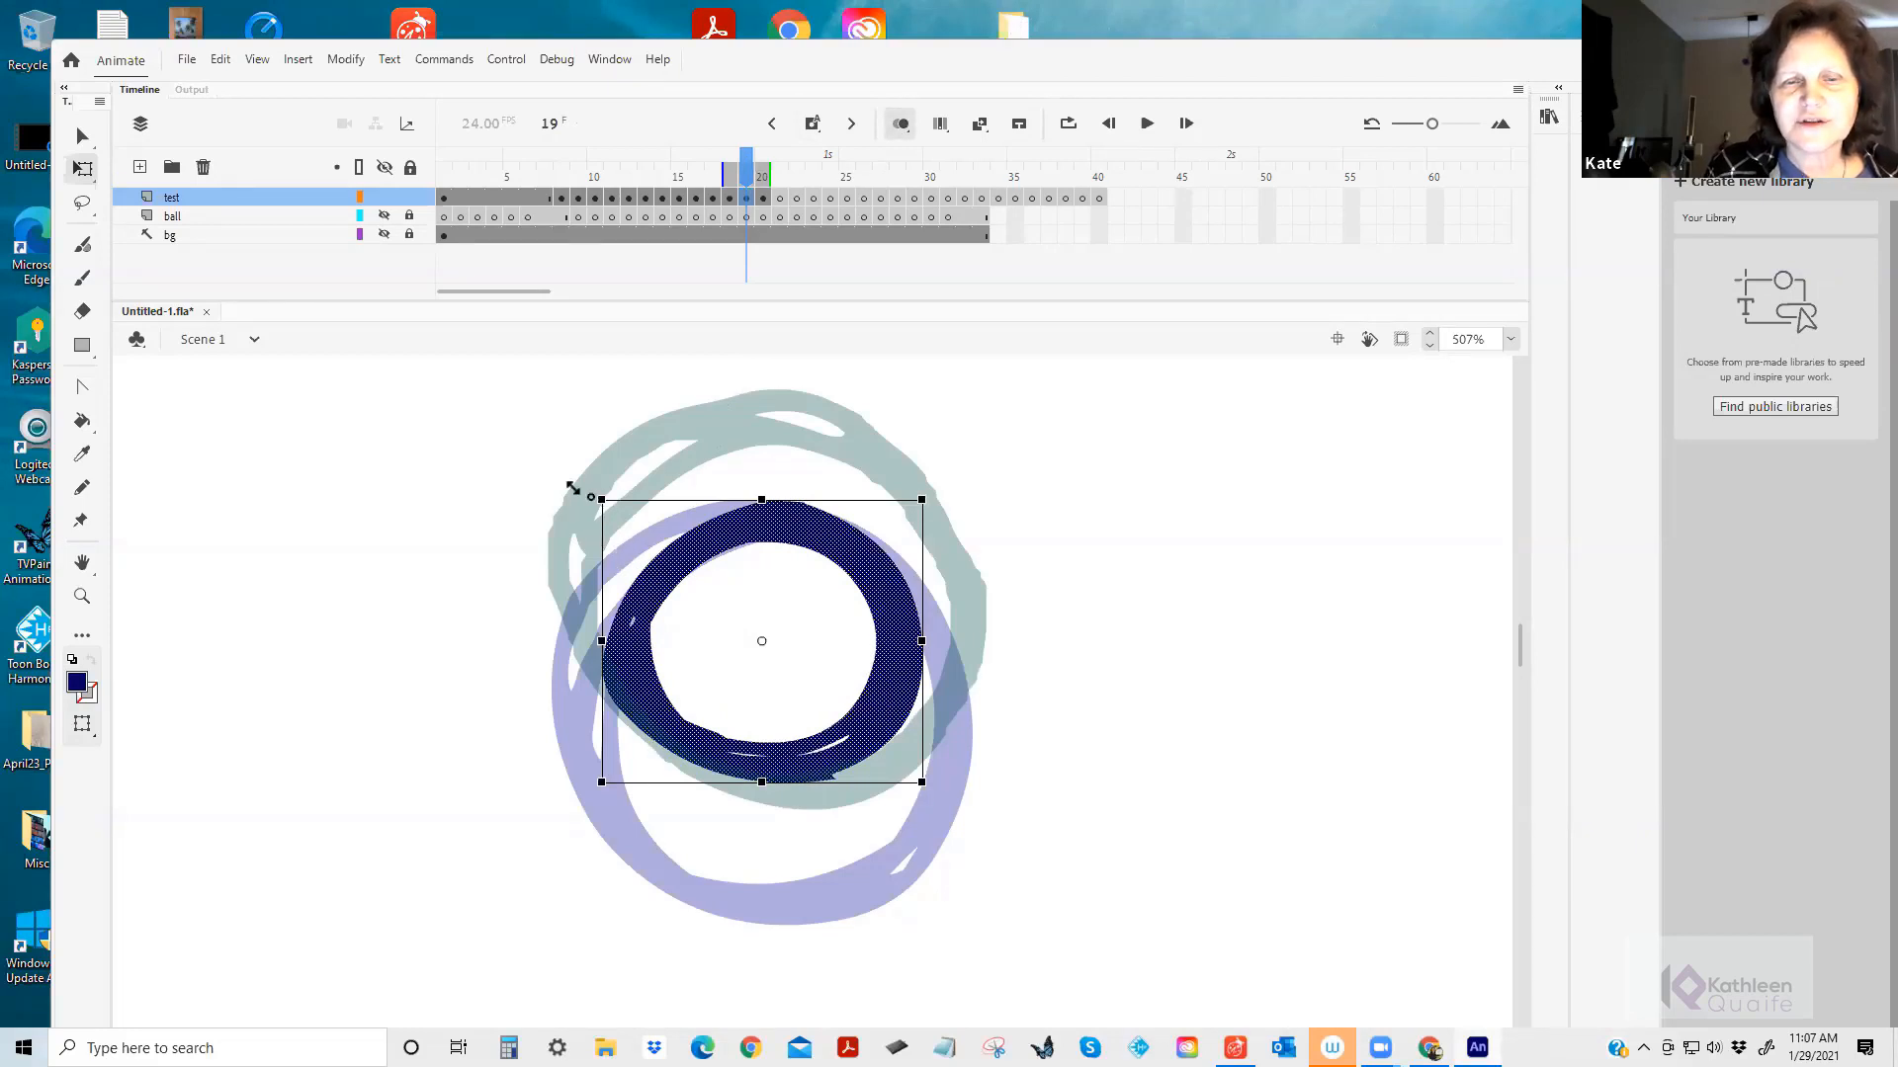
left_click_drag(573, 488, 482, 437)
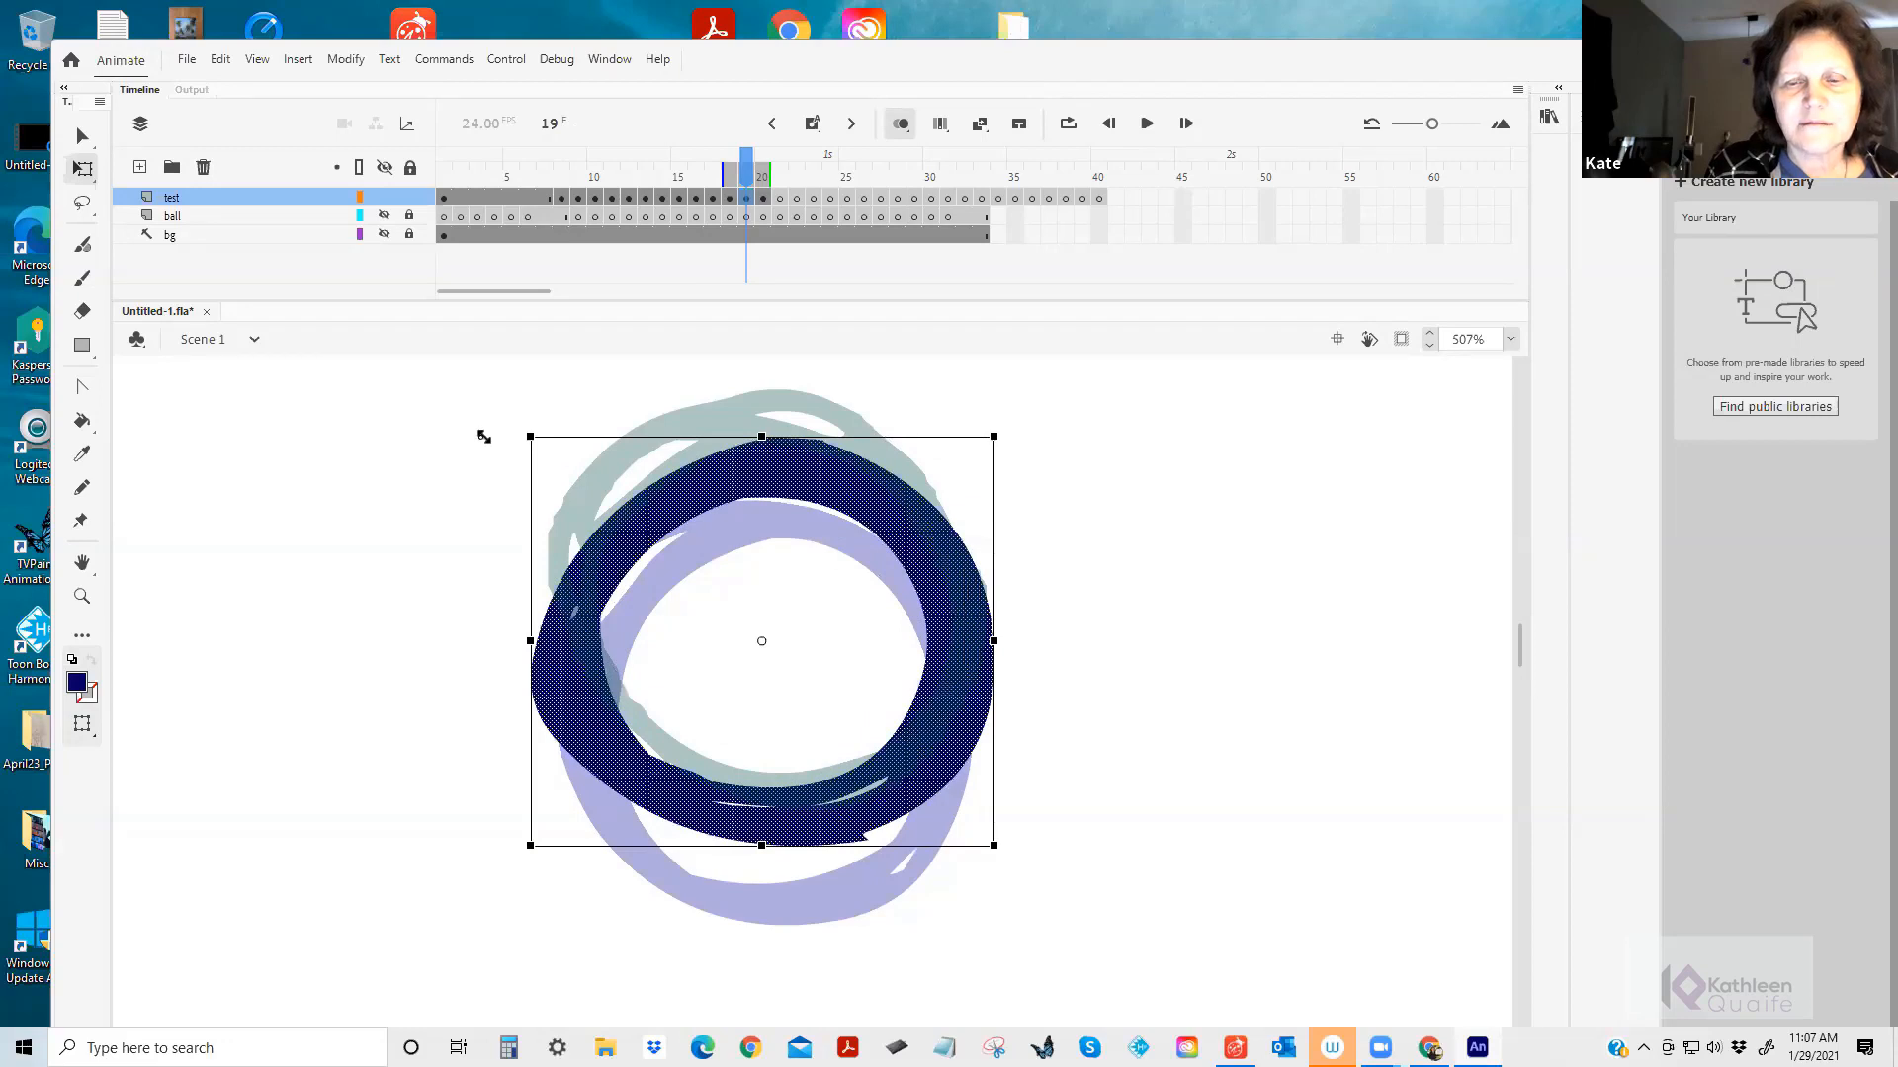
left_click_drag(484, 437, 496, 445)
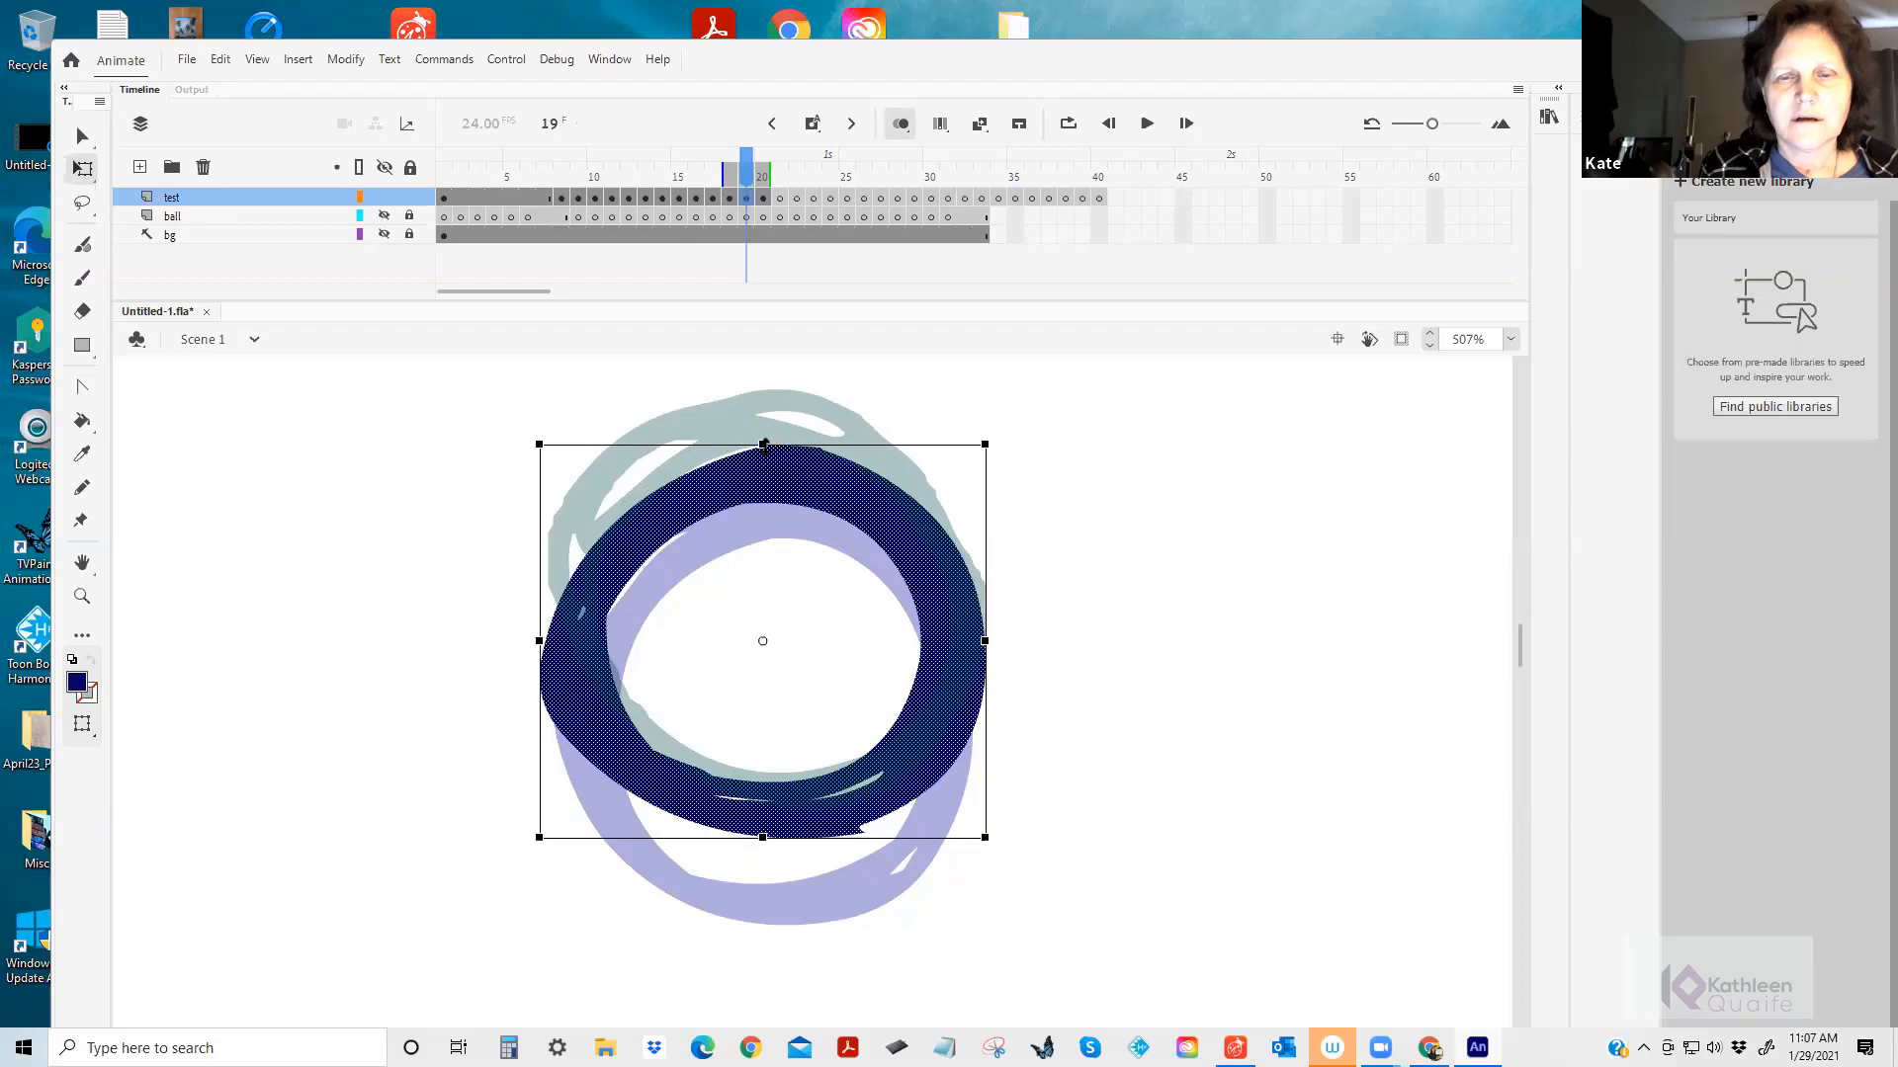
left_click_drag(763, 444, 762, 432)
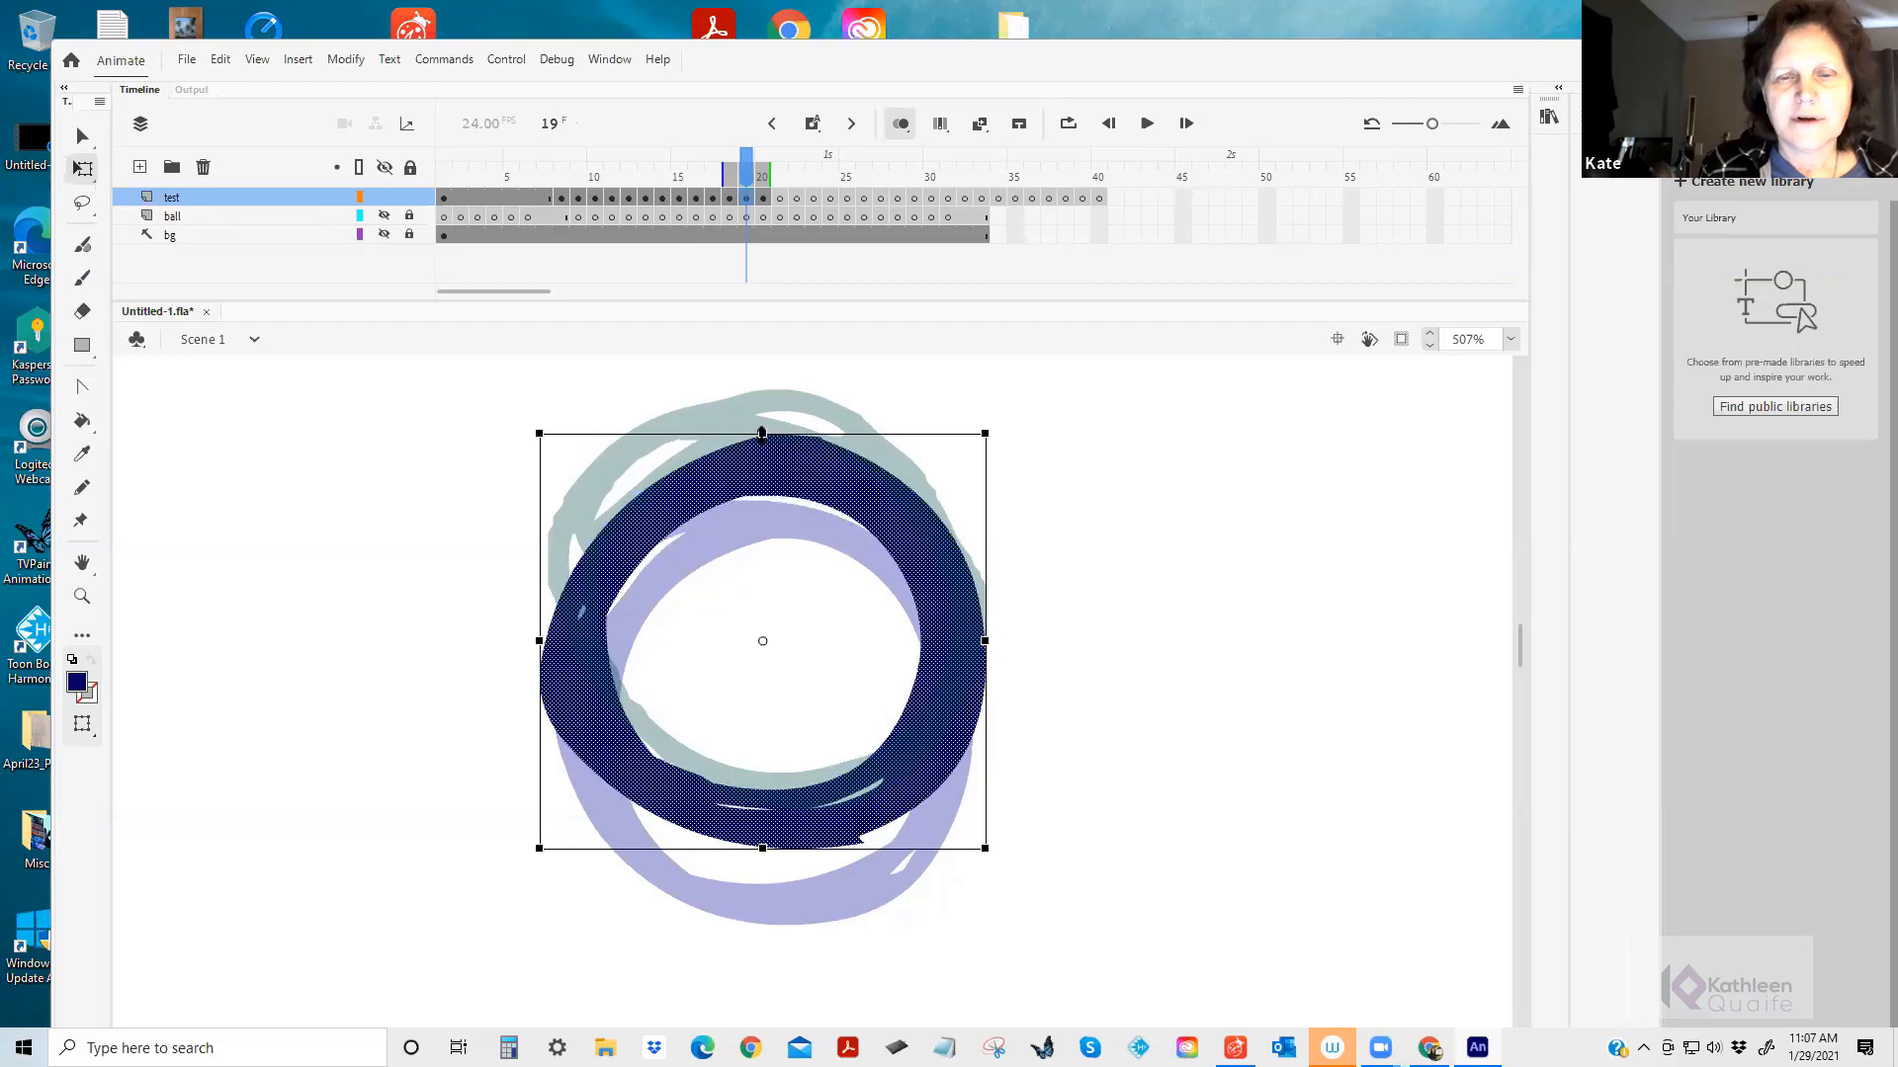
left_click(491, 475)
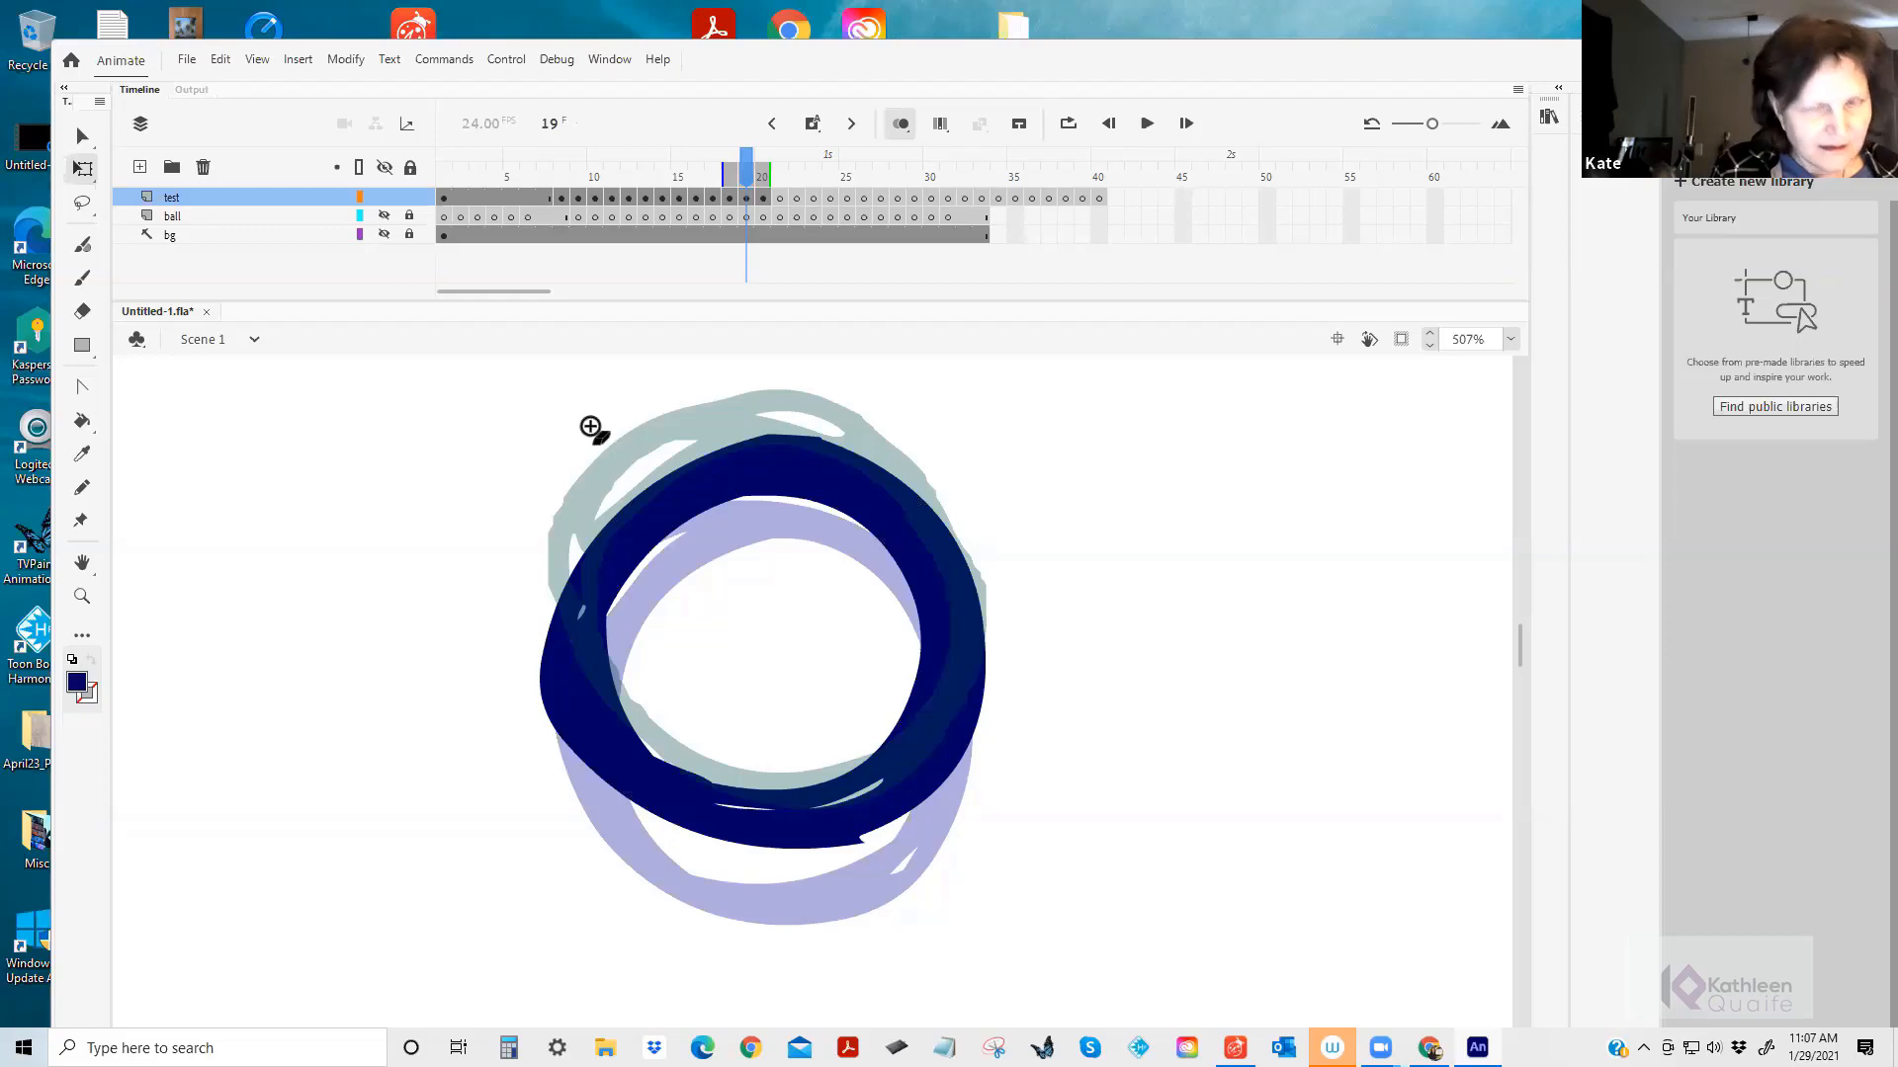
Erase along the inner edge of the frame 19 ball outline to make its line thinner.
key("e")
mouse_move(733, 492)
left_mouse_down()
mouse_move(645, 552)
mouse_move(601, 646)
mouse_move(606, 606)
mouse_move(597, 662)
mouse_move(619, 718)
mouse_move(671, 770)
mouse_move(755, 795)
mouse_move(845, 772)
mouse_move(917, 680)
left_mouse_up()
right_click(923, 672)
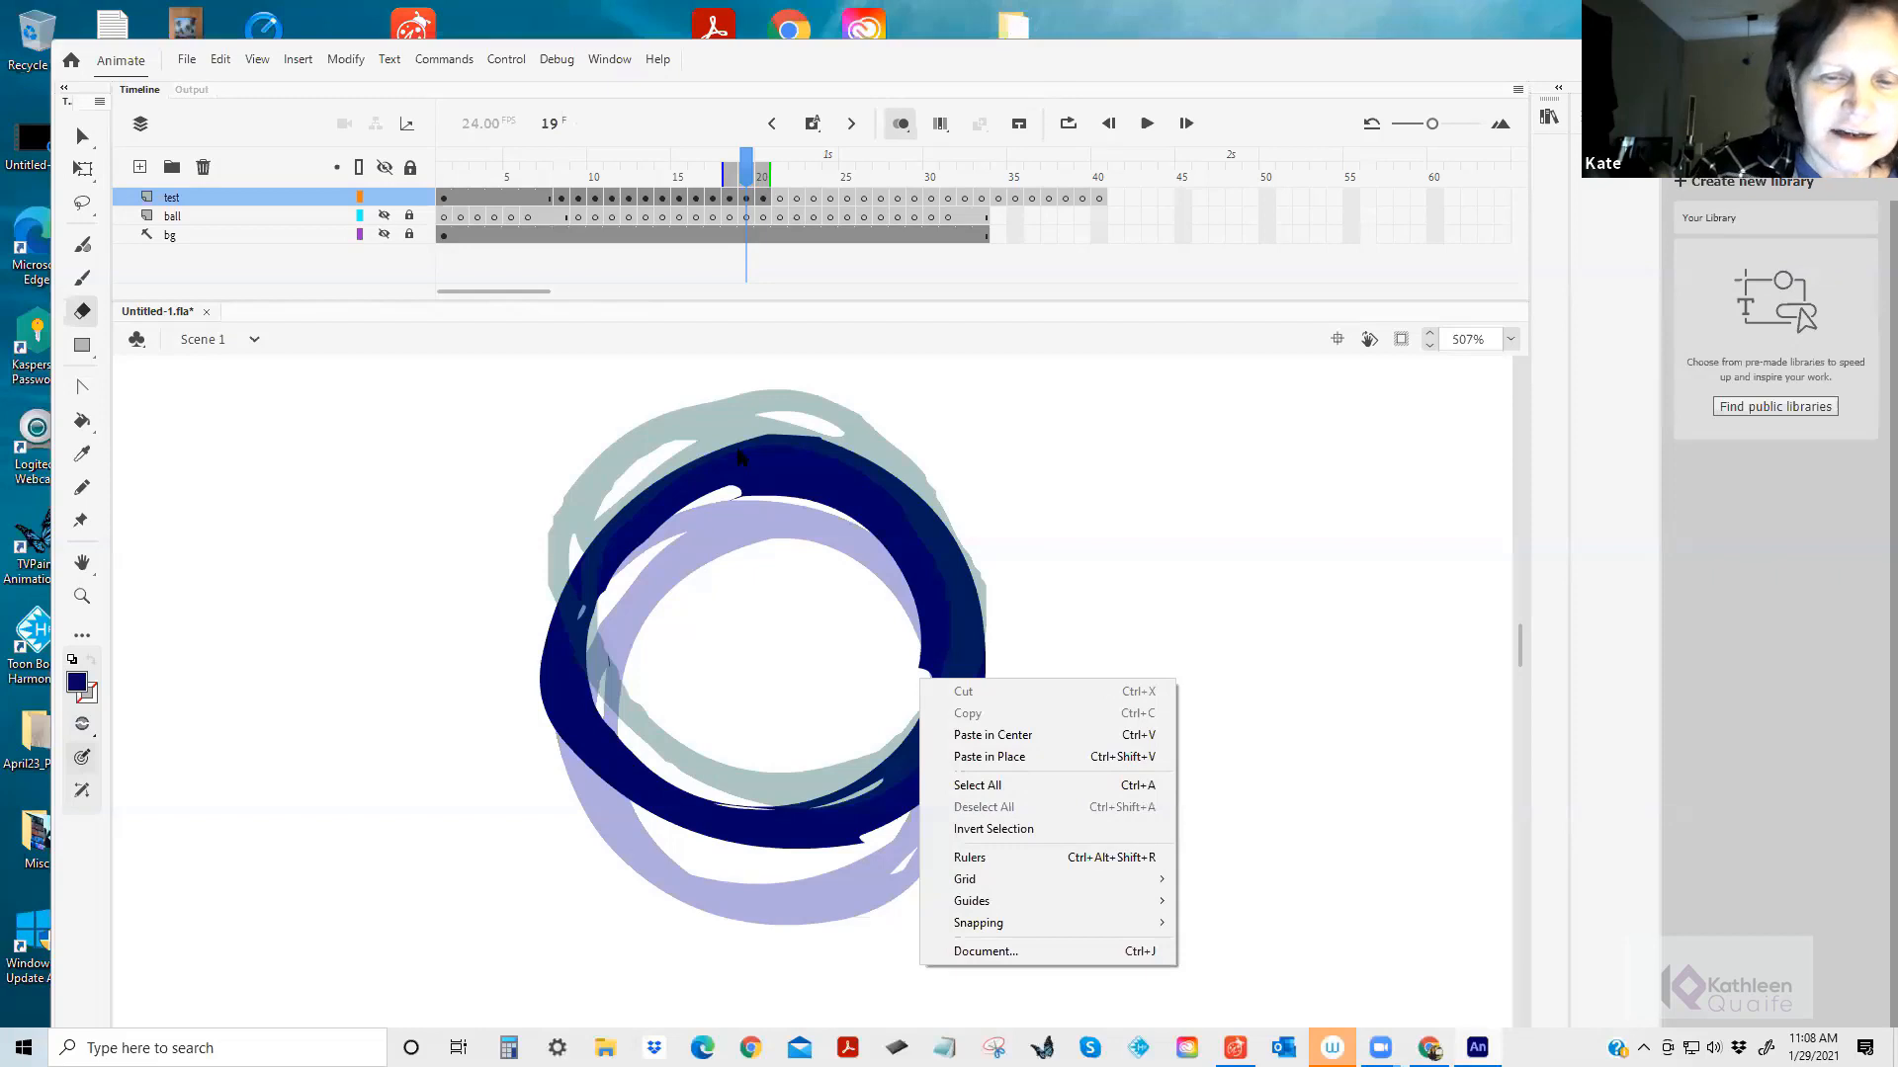
left_click(727, 505)
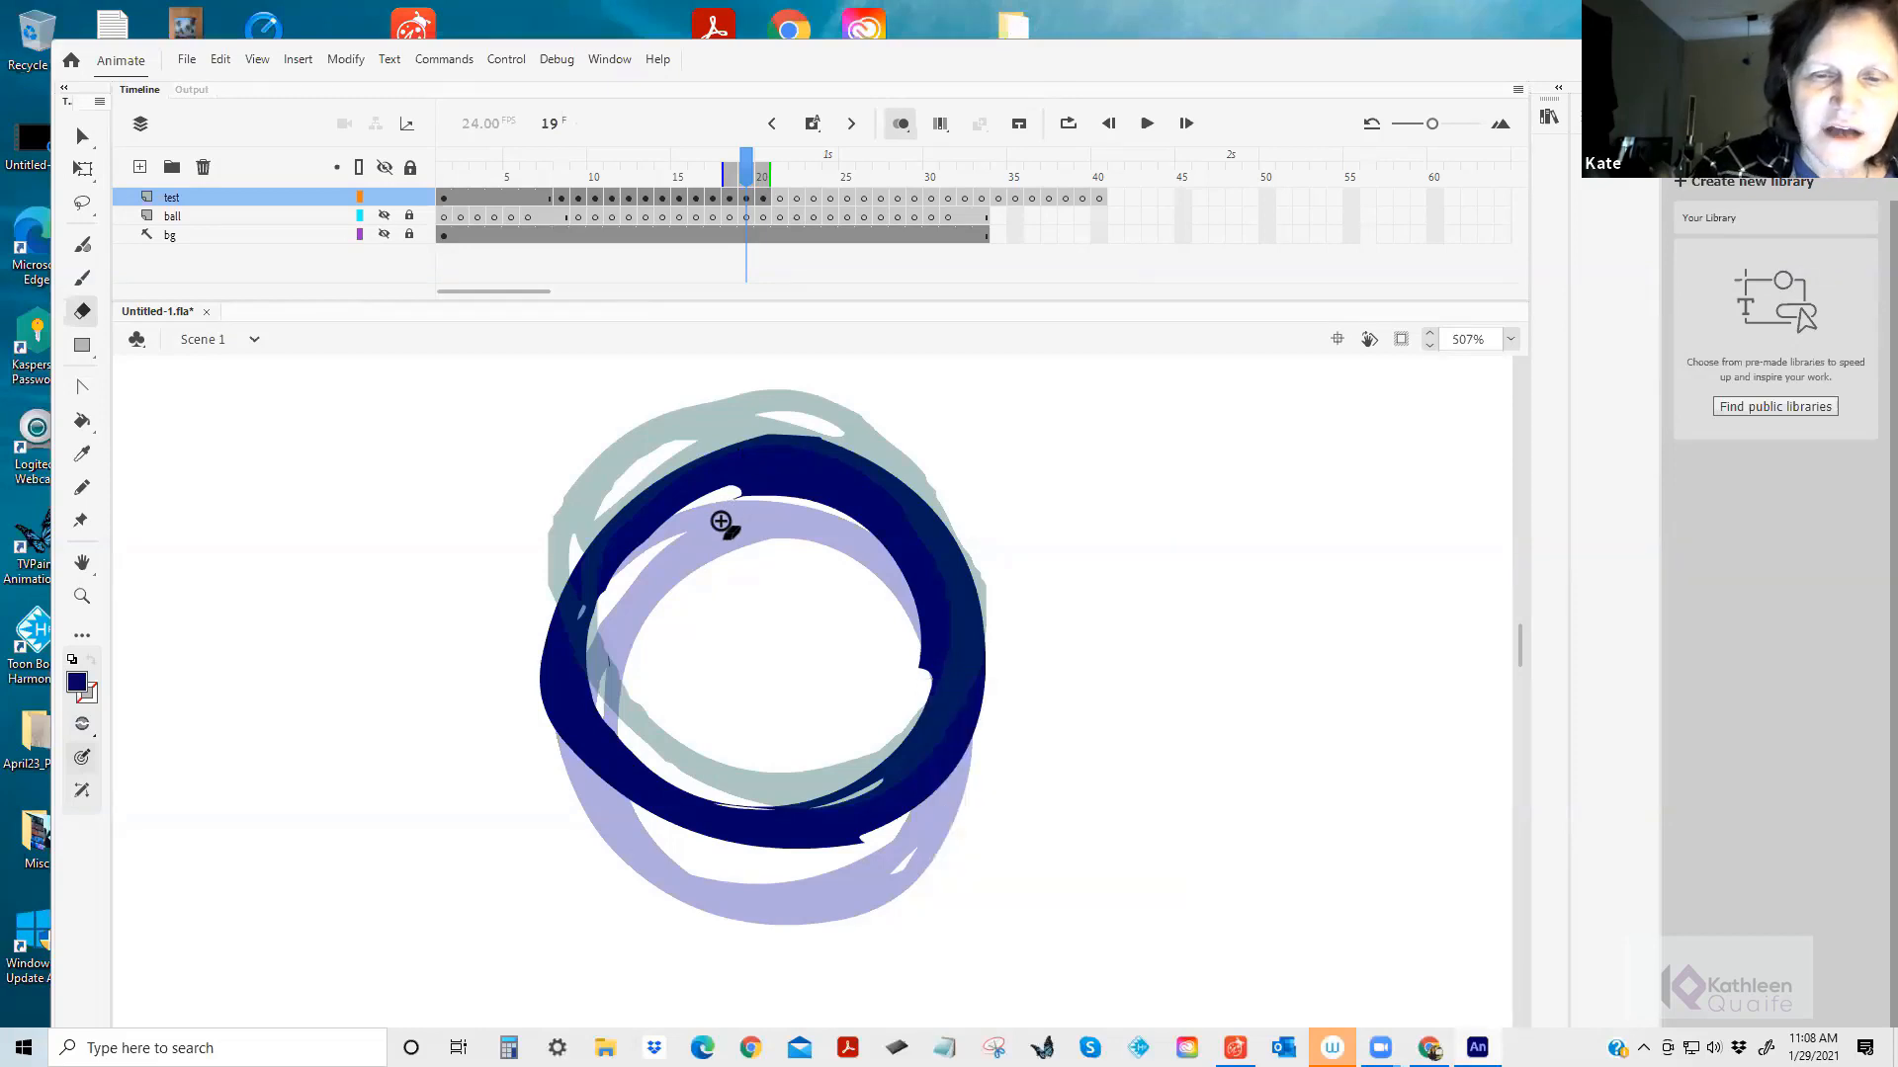
mouse_move(730, 491)
left_mouse_down()
mouse_move(874, 532)
mouse_move(926, 607)
mouse_move(919, 707)
mouse_move(860, 785)
left_mouse_up()
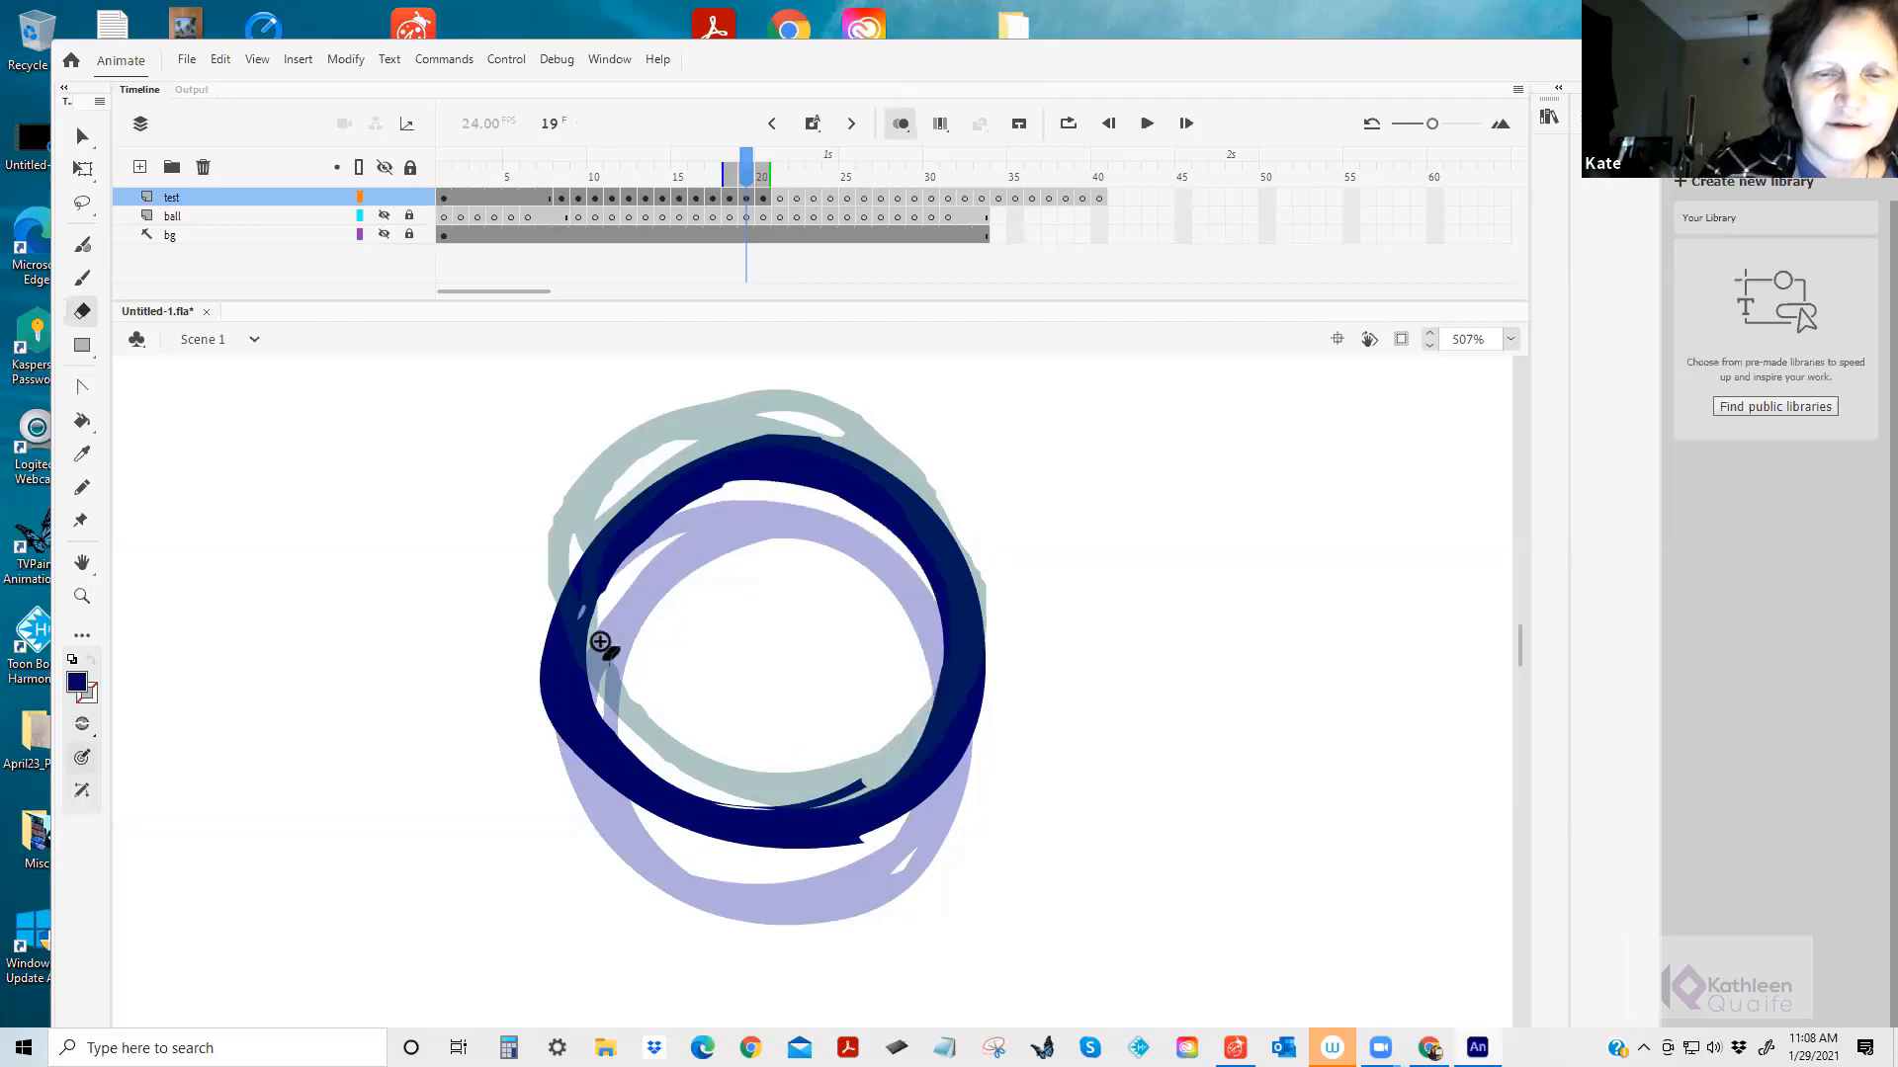
mouse_move(605, 644)
left_mouse_down()
mouse_move(593, 667)
mouse_move(608, 589)
mouse_move(711, 491)
mouse_move(774, 484)
mouse_move(875, 529)
left_mouse_up()
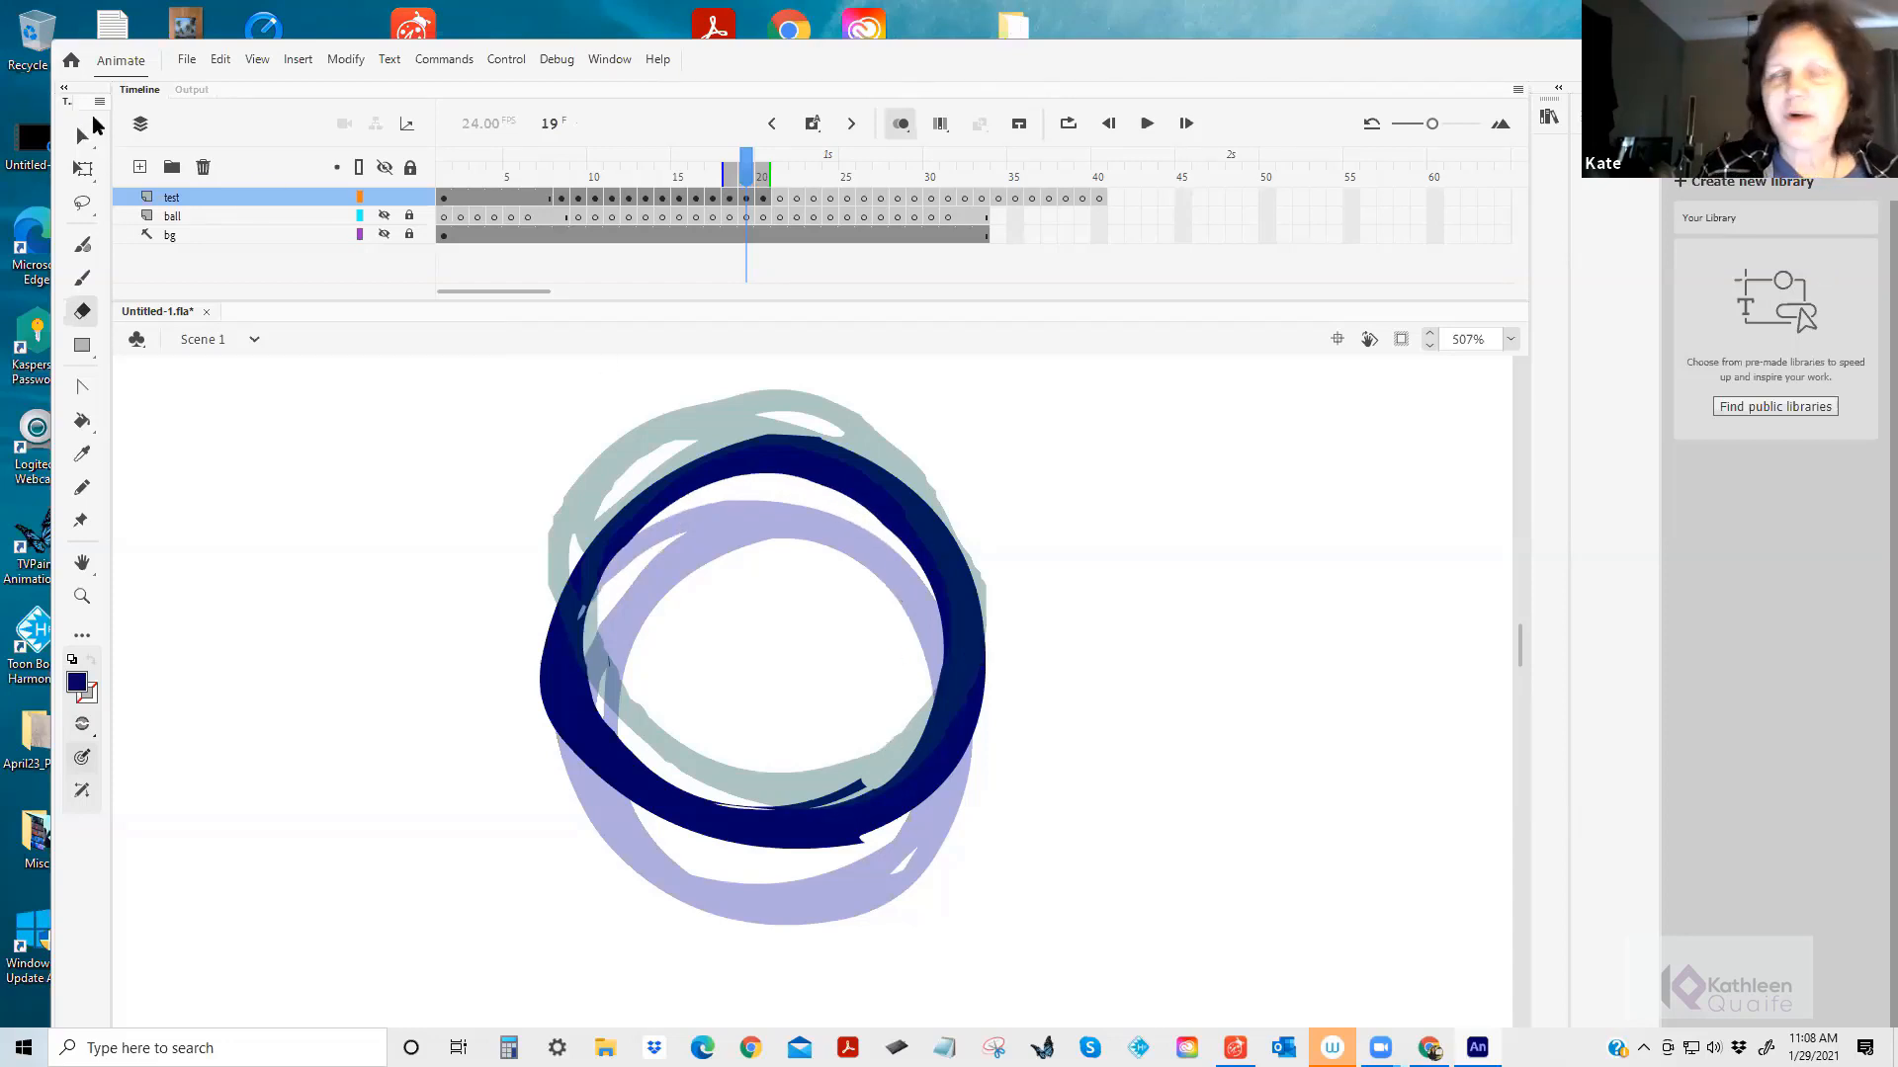
Smoothen the frame 19 ball outline and move it slightly lower on the stage.
left_click(83, 141)
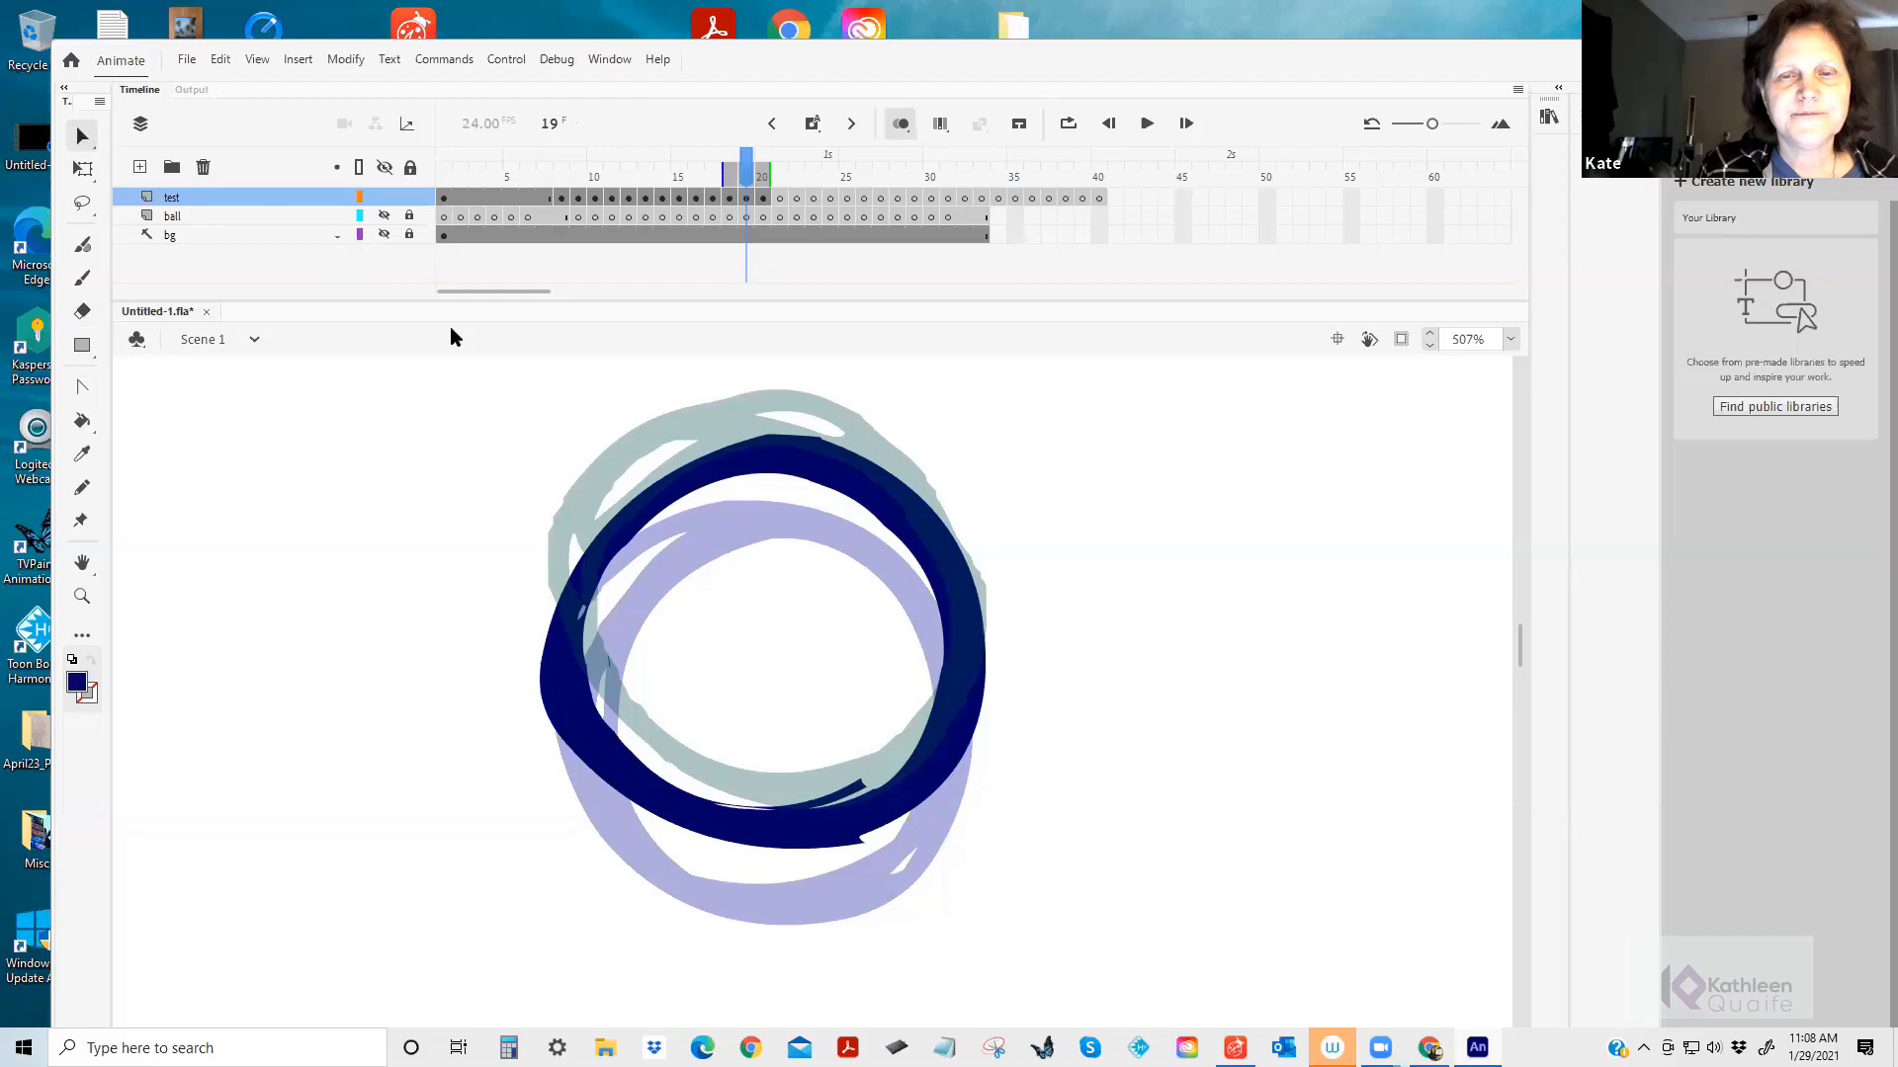
left_click(774, 470)
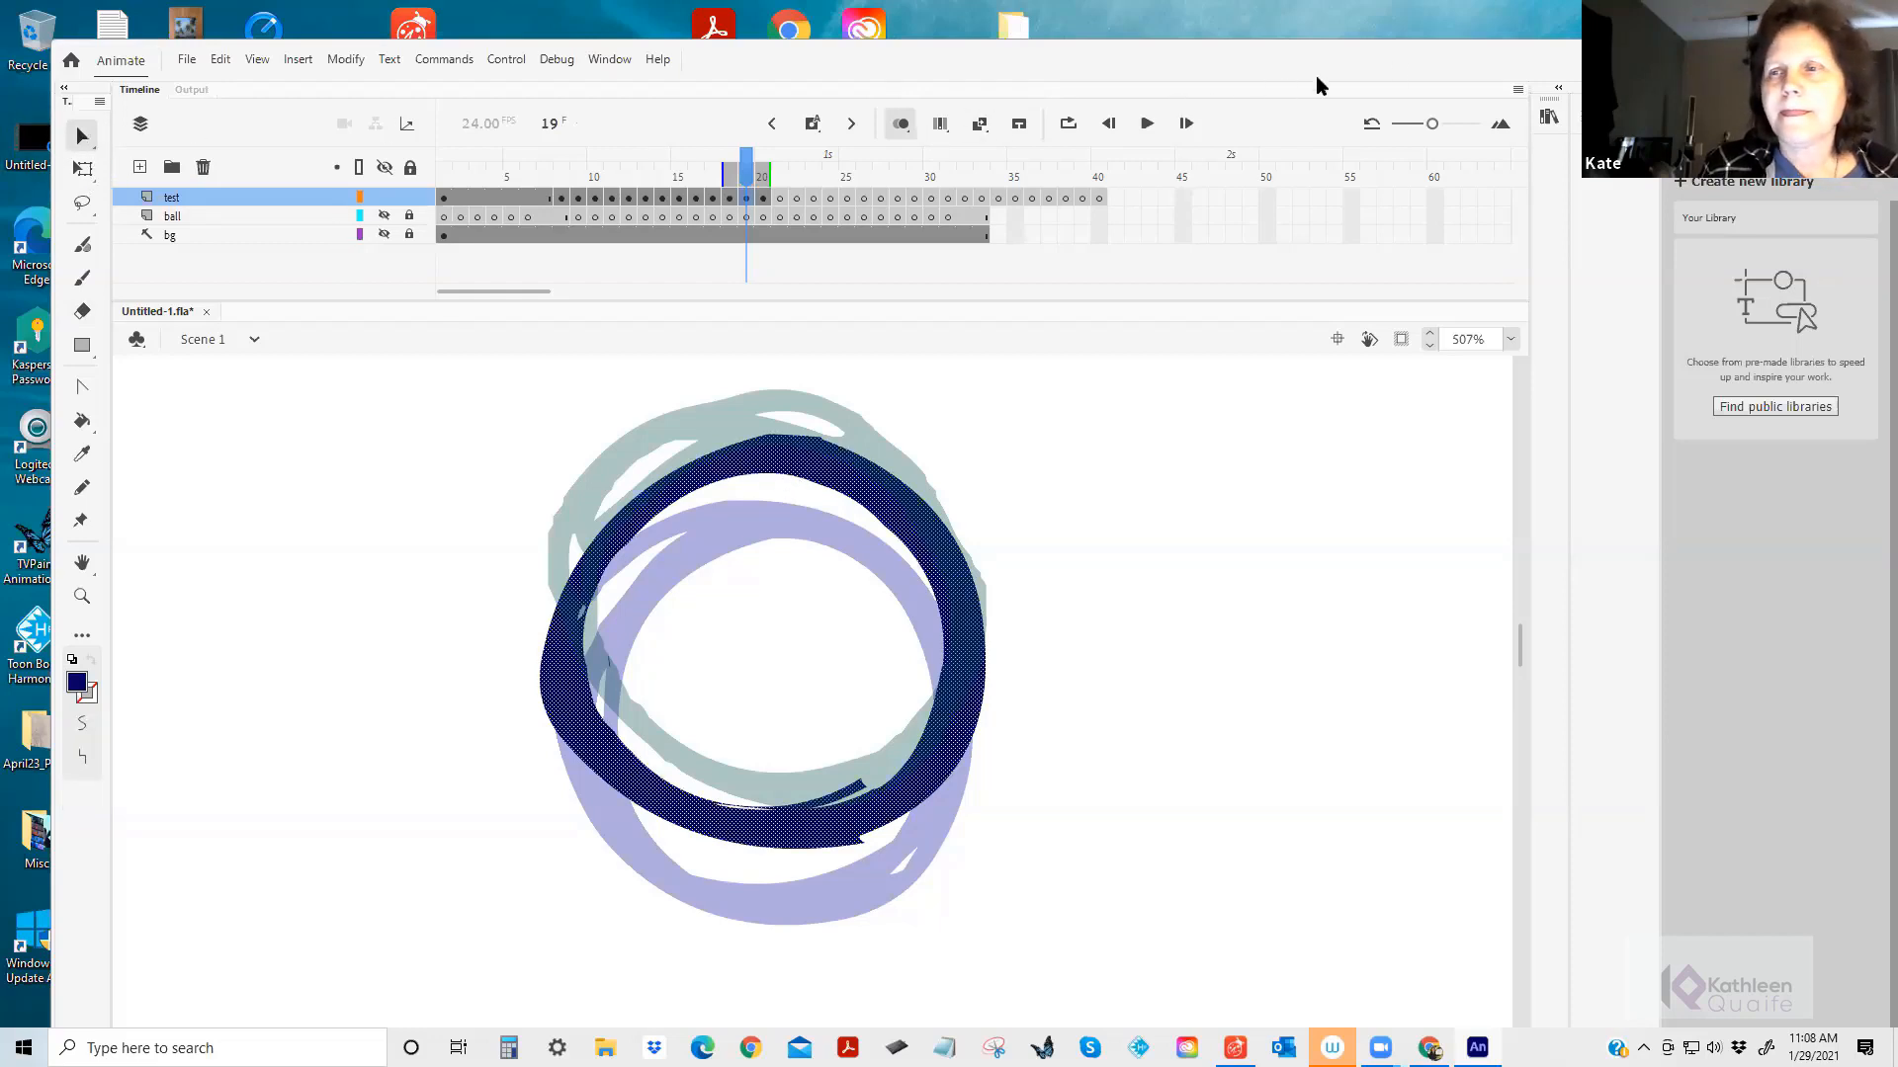
left_click(1549, 116)
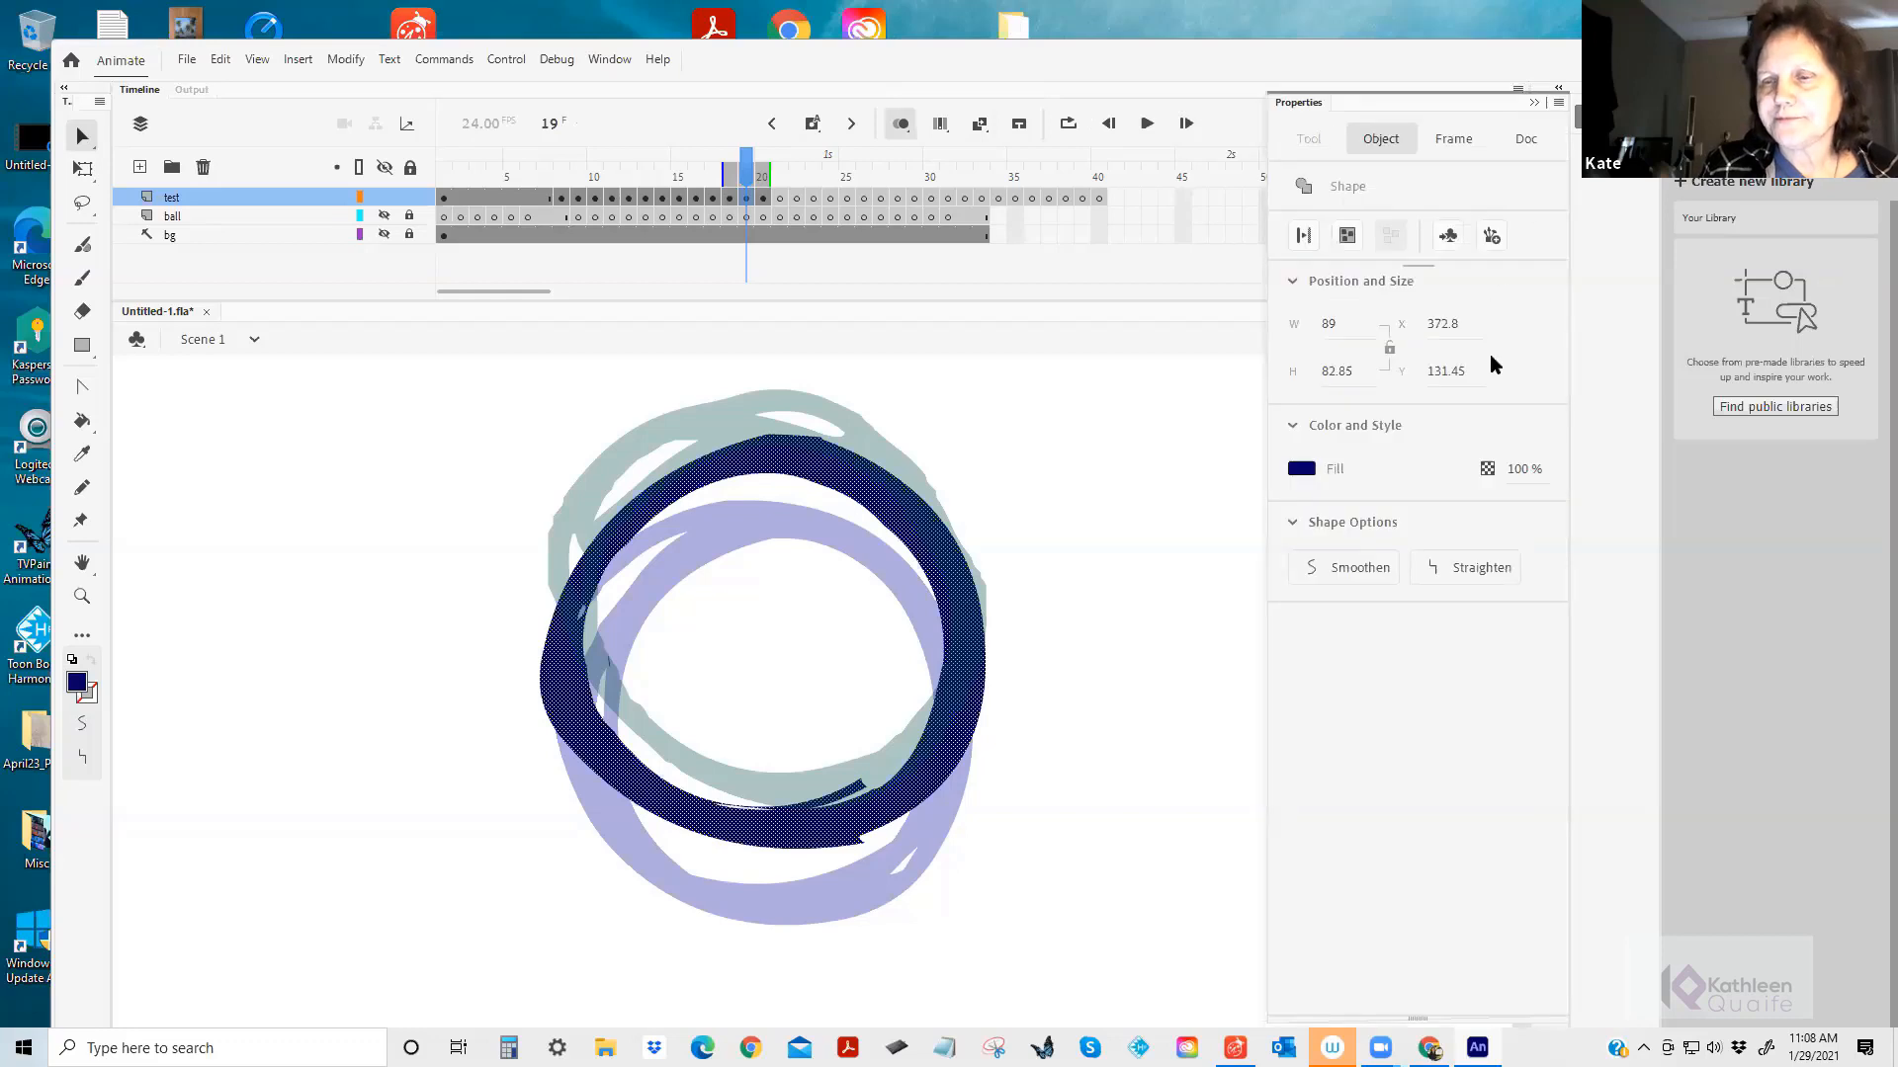
left_click(1360, 575)
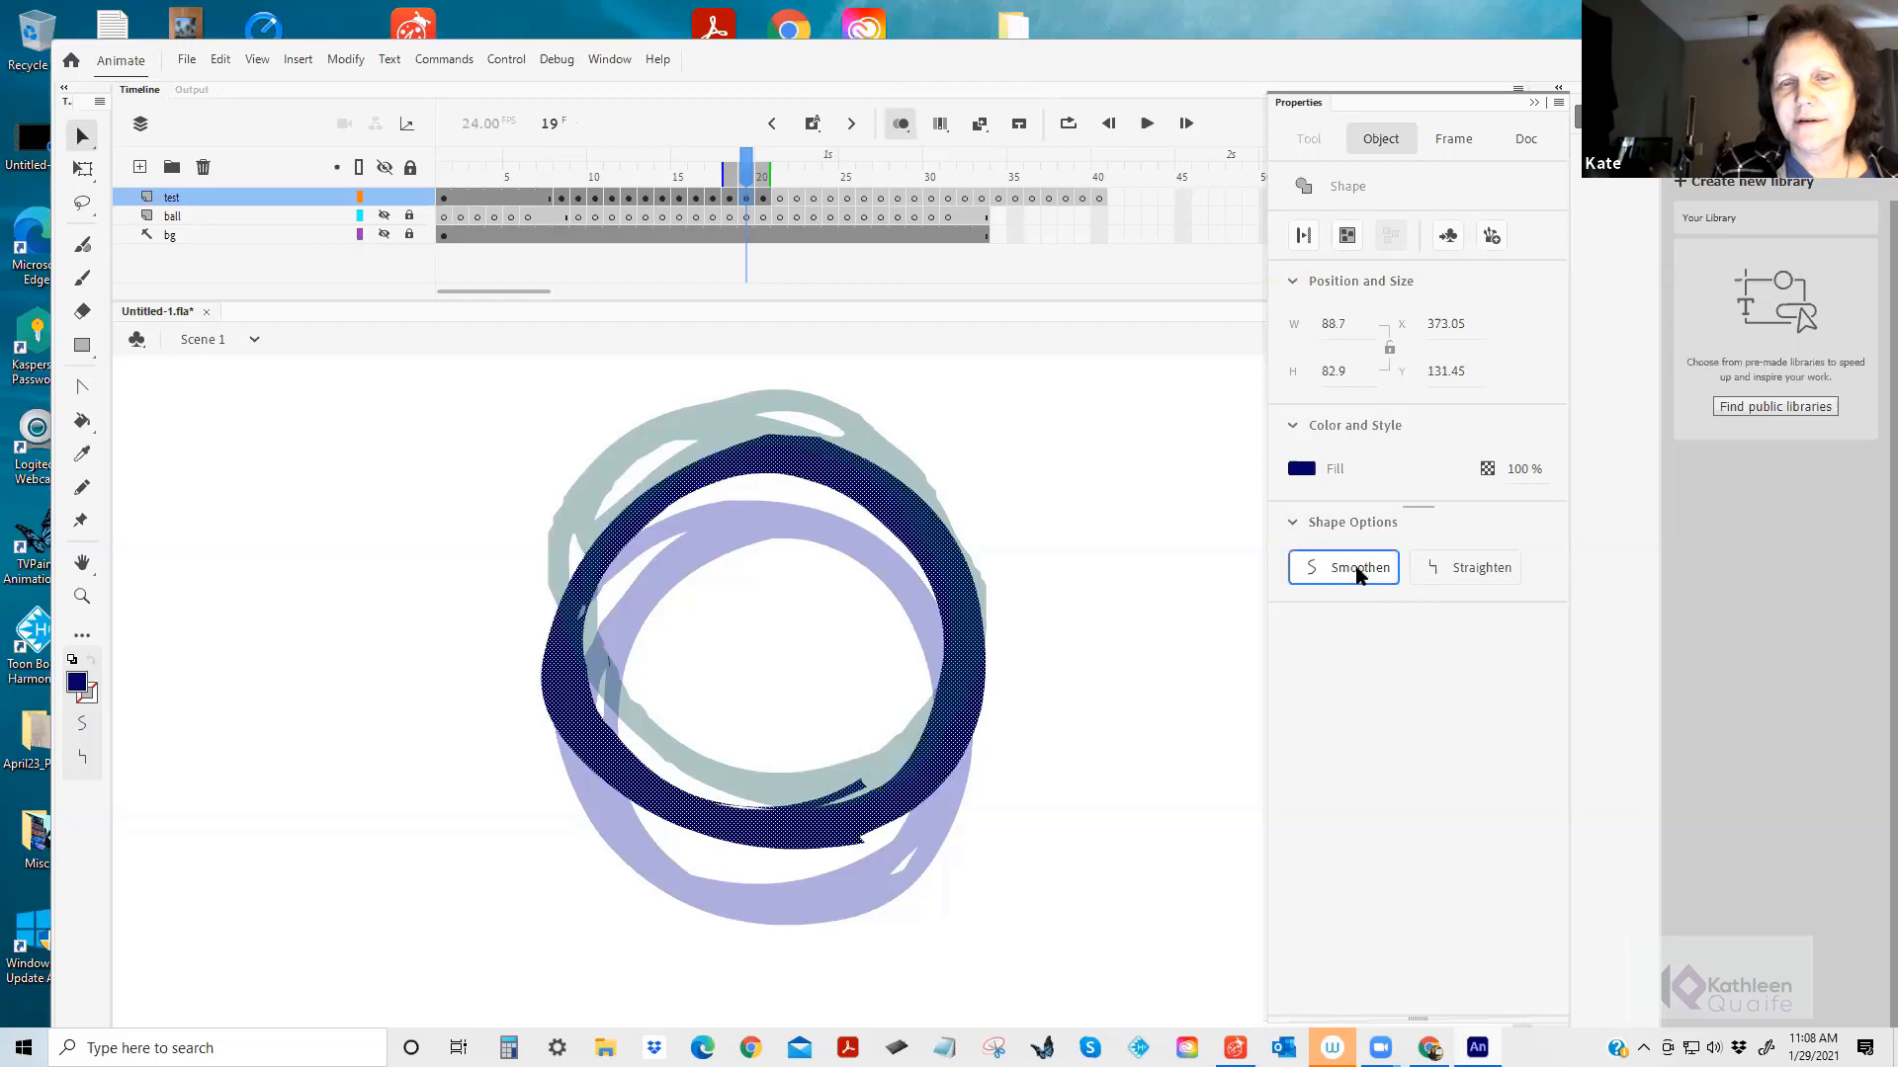
left_click(875, 736)
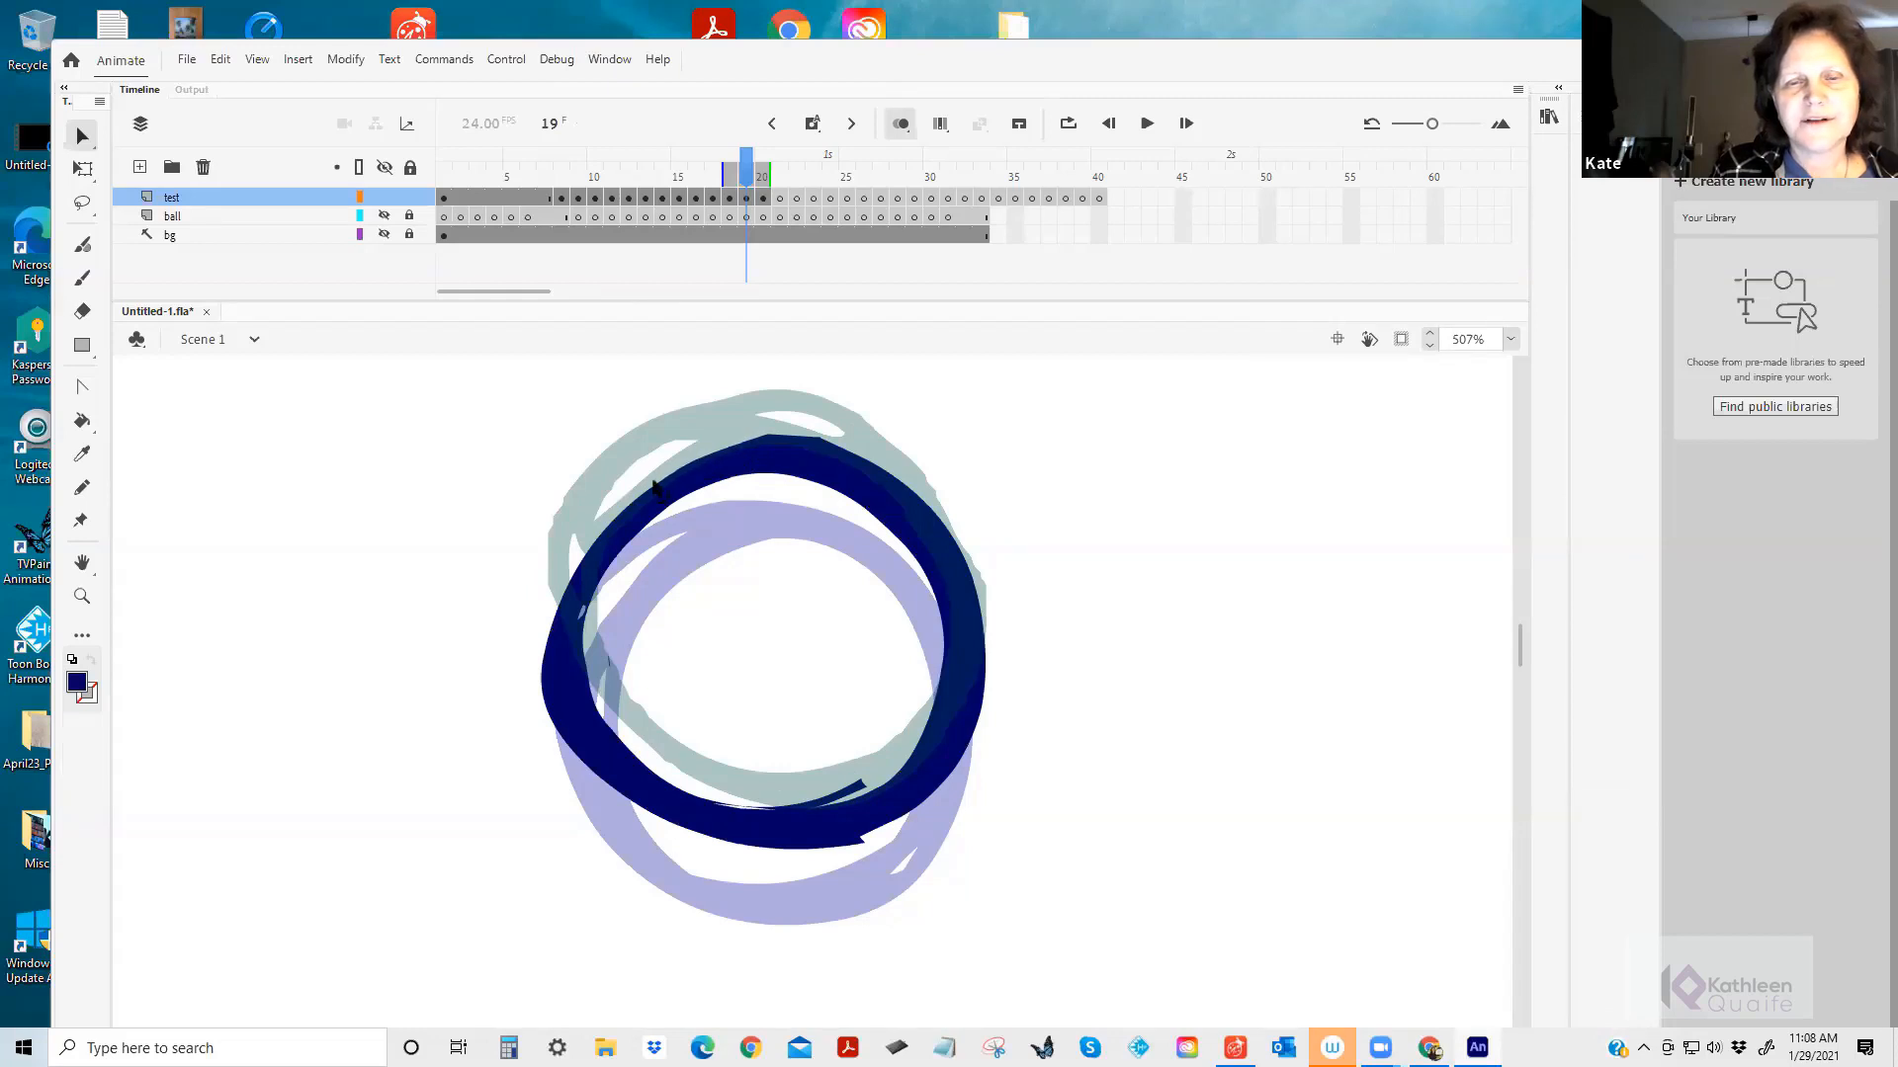
left_click_drag(659, 488, 660, 494)
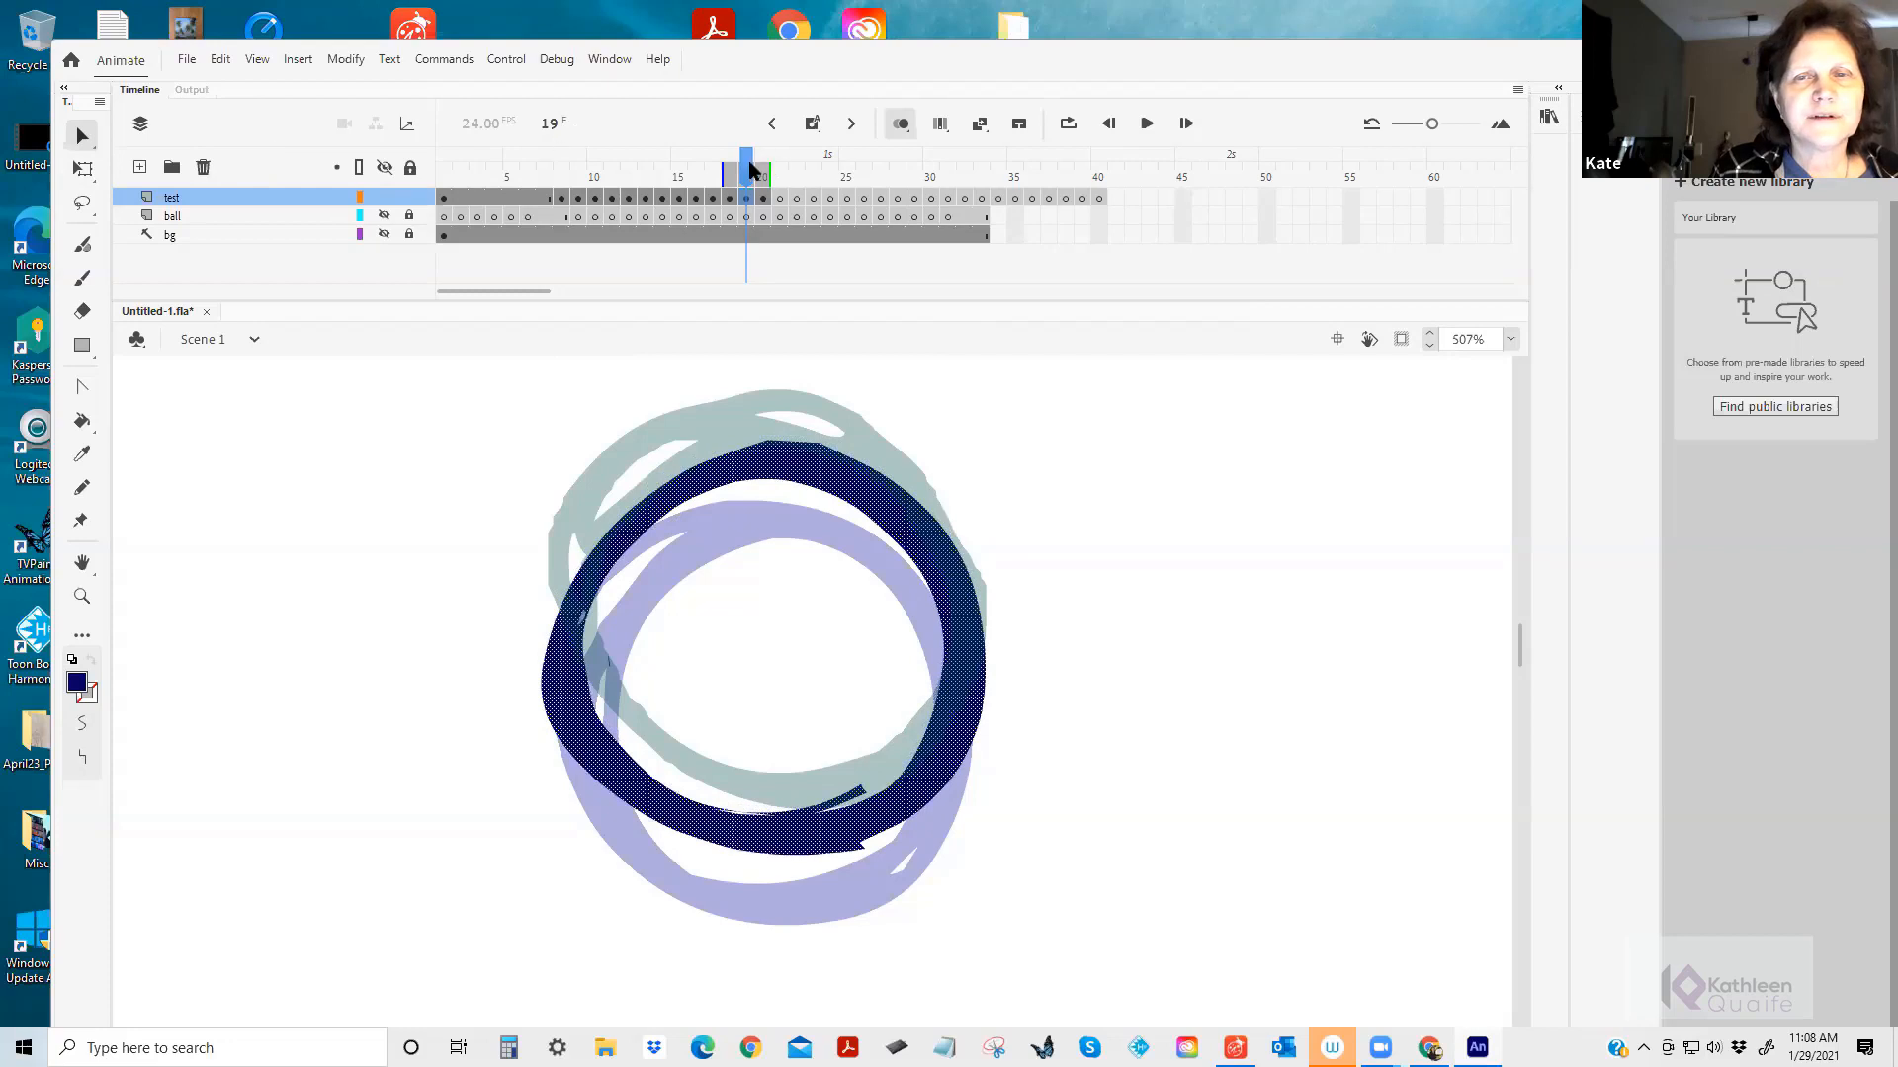
Step back and forth through the frames around frame 20 to check the ball's motion, ending on frame 20.
mouse_move(754, 170)
left_mouse_down()
mouse_move(530, 186)
mouse_move(673, 202)
left_mouse_up()
key("period")
key("period")
key("period")
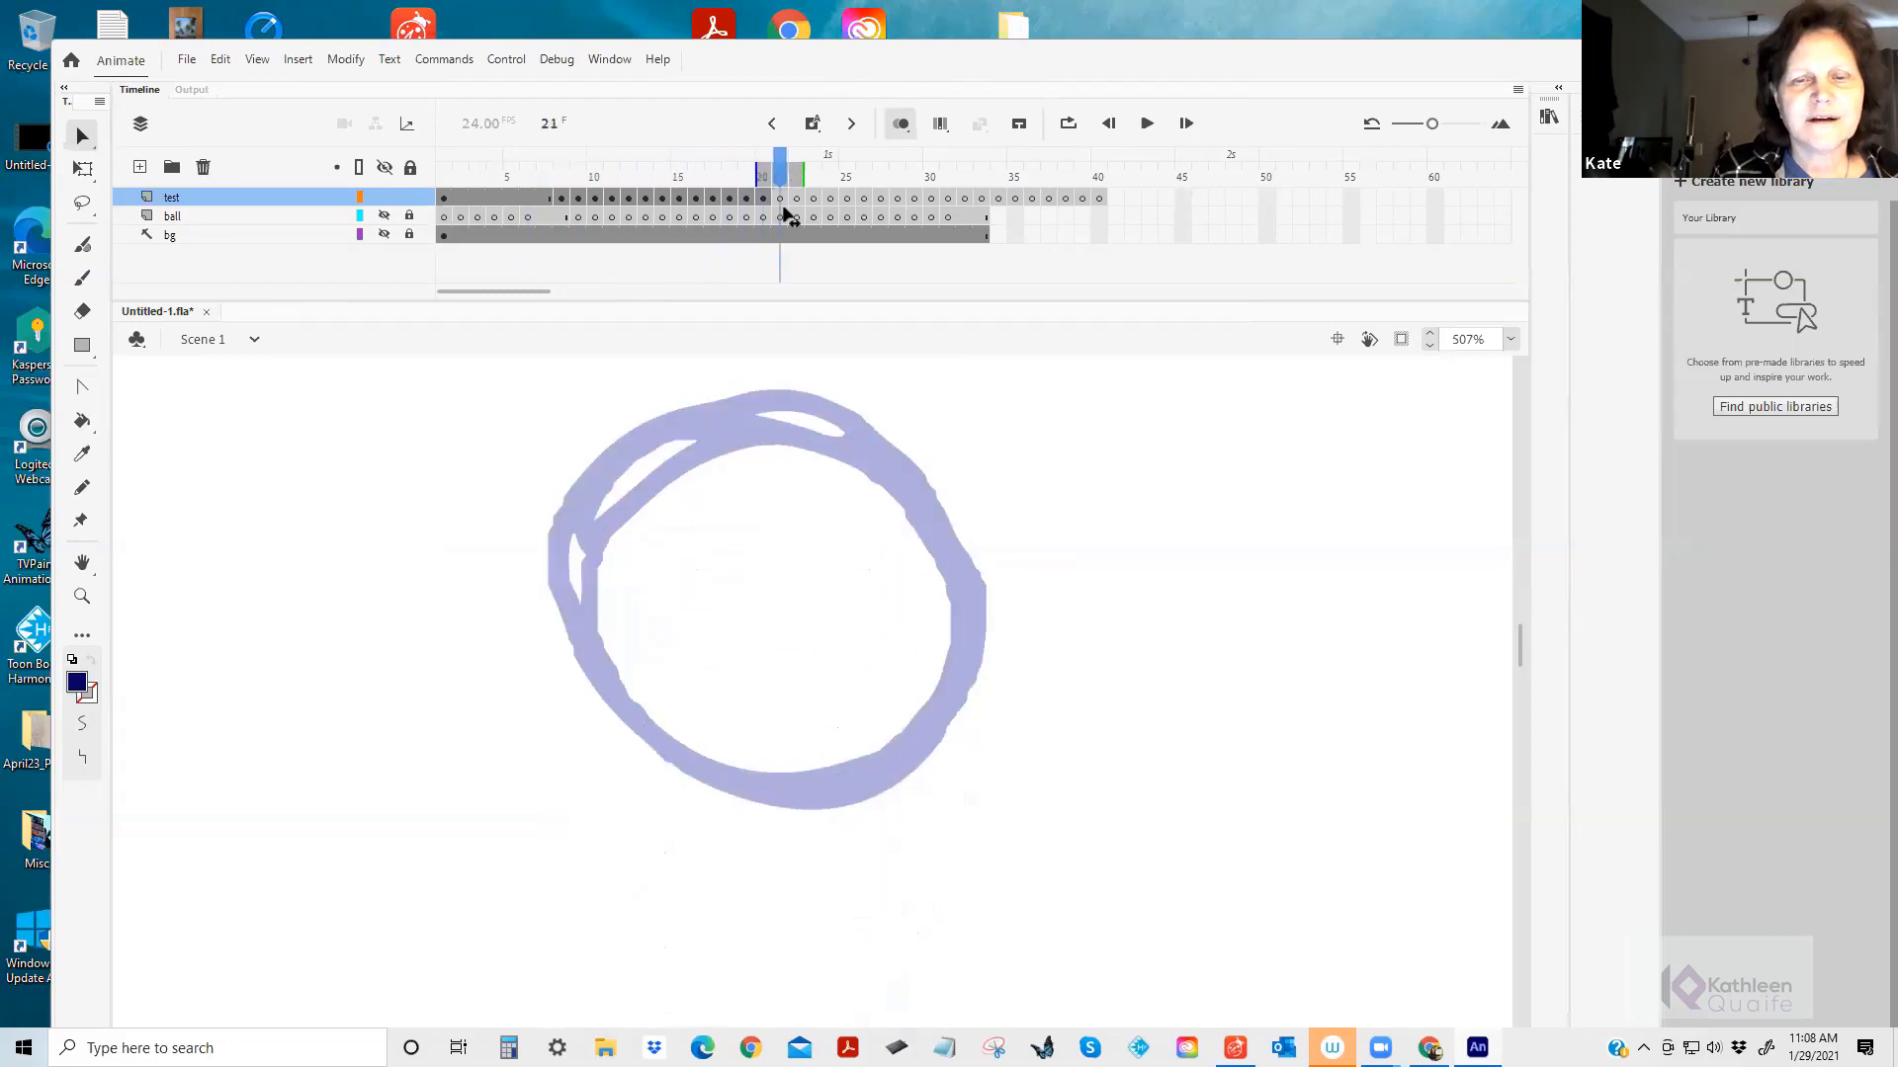
key("comma")
key("period")
key("period")
key("comma")
key("comma")
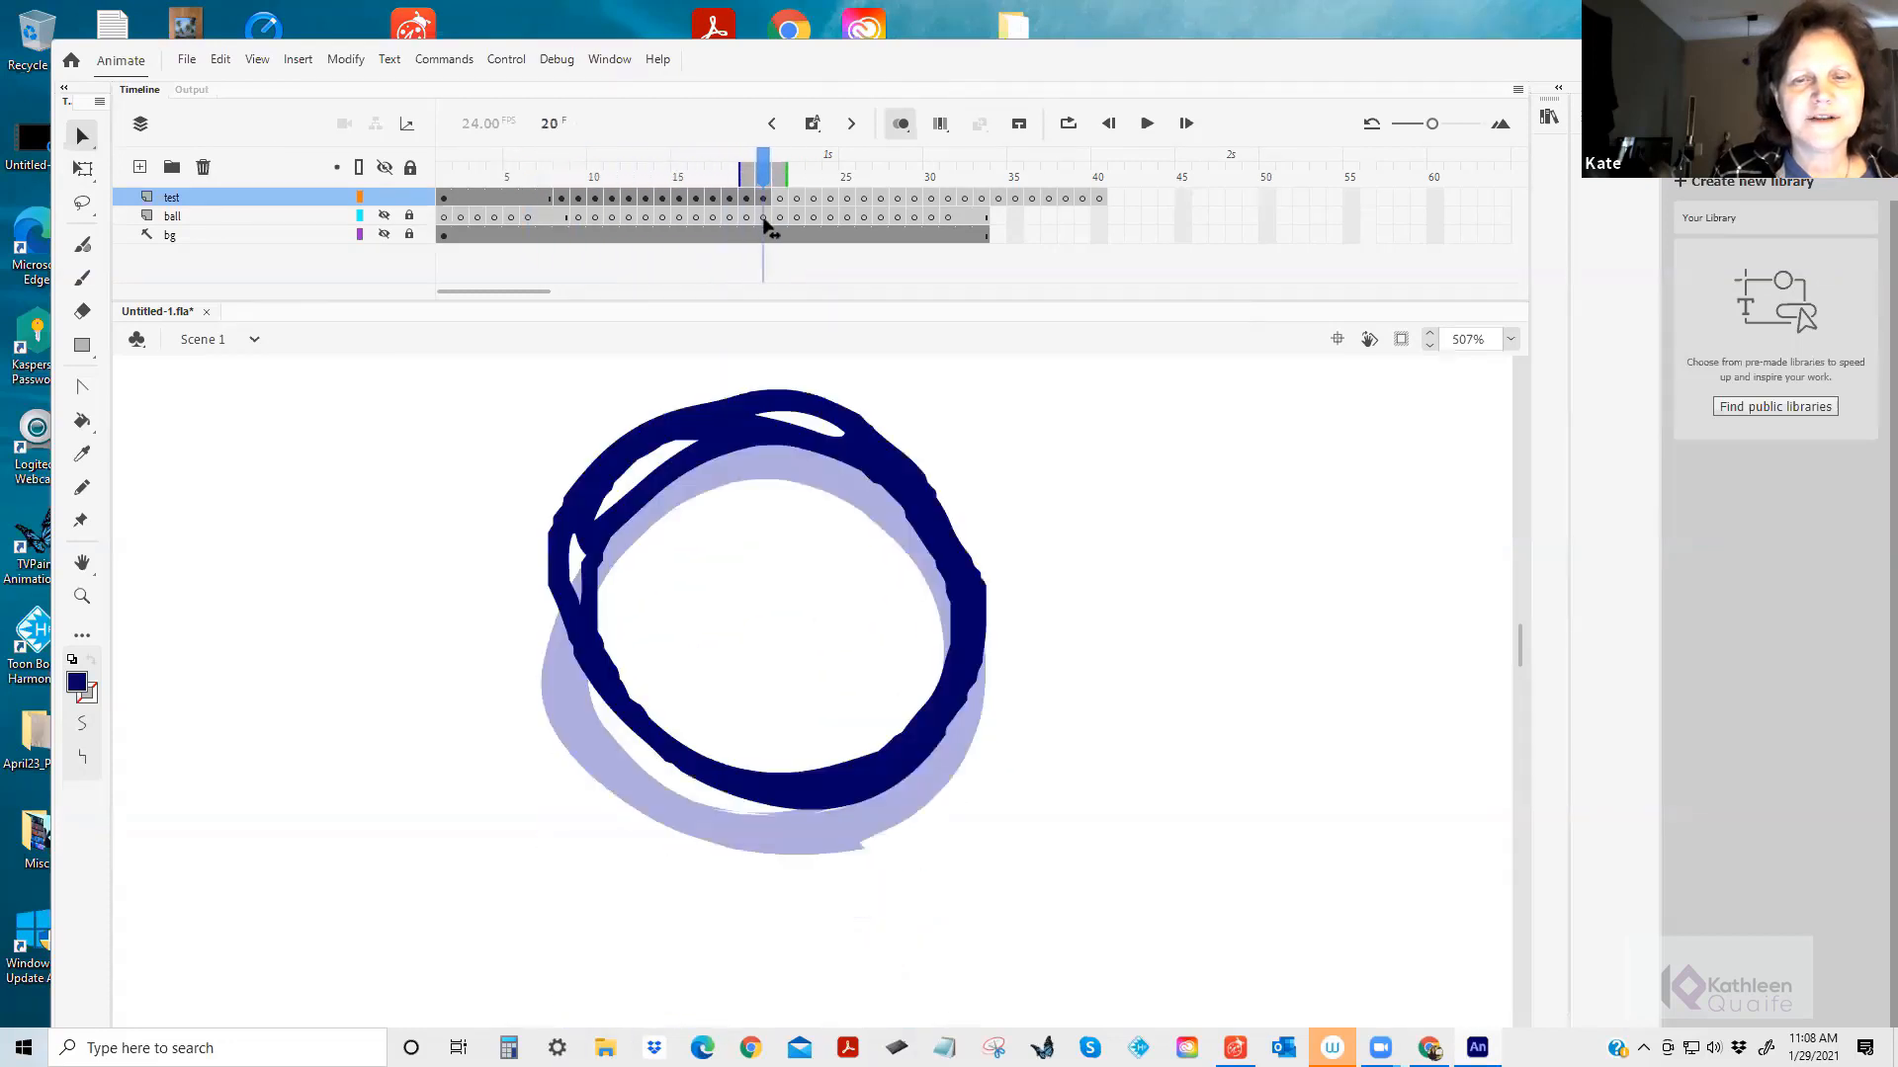
Show the anchor points on the inner and outer edges of the frame 20 ball outline with the Subselection tool.
left_click(89, 138)
left_click(166, 169)
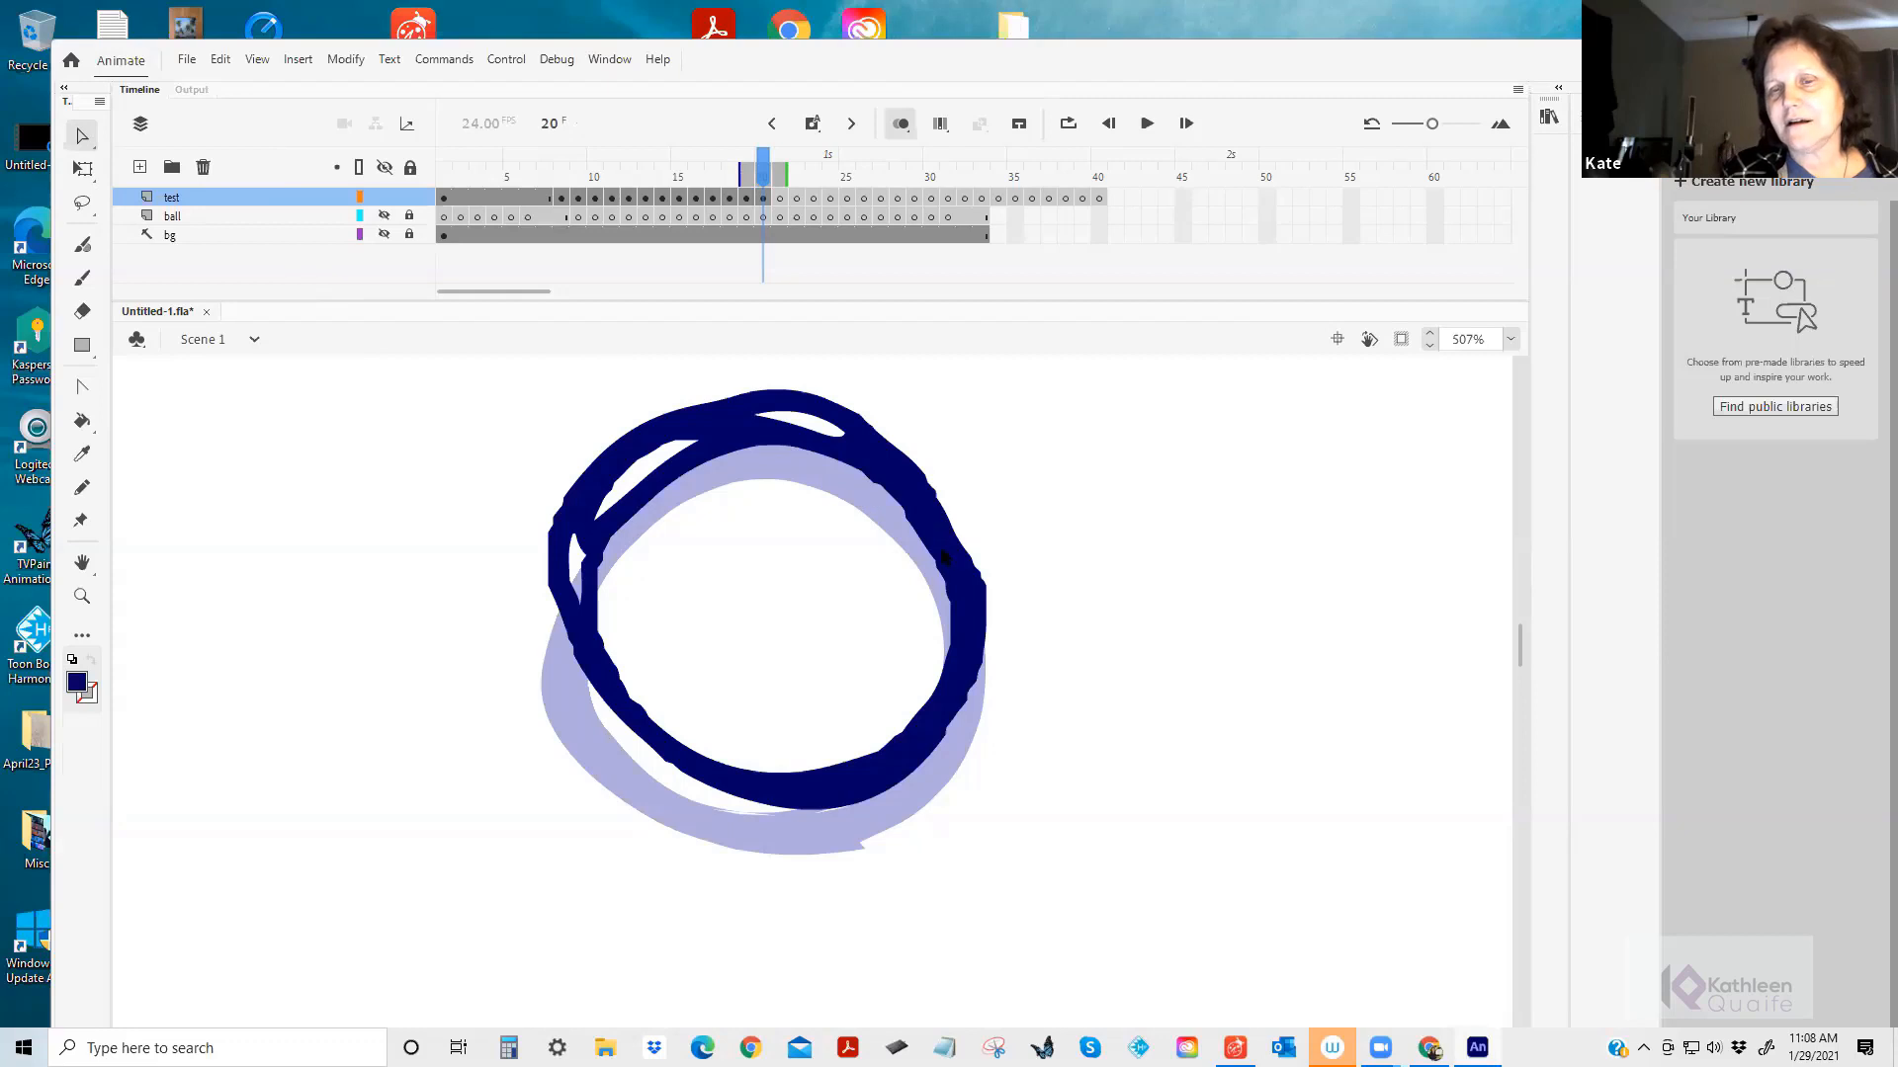
left_click(947, 593)
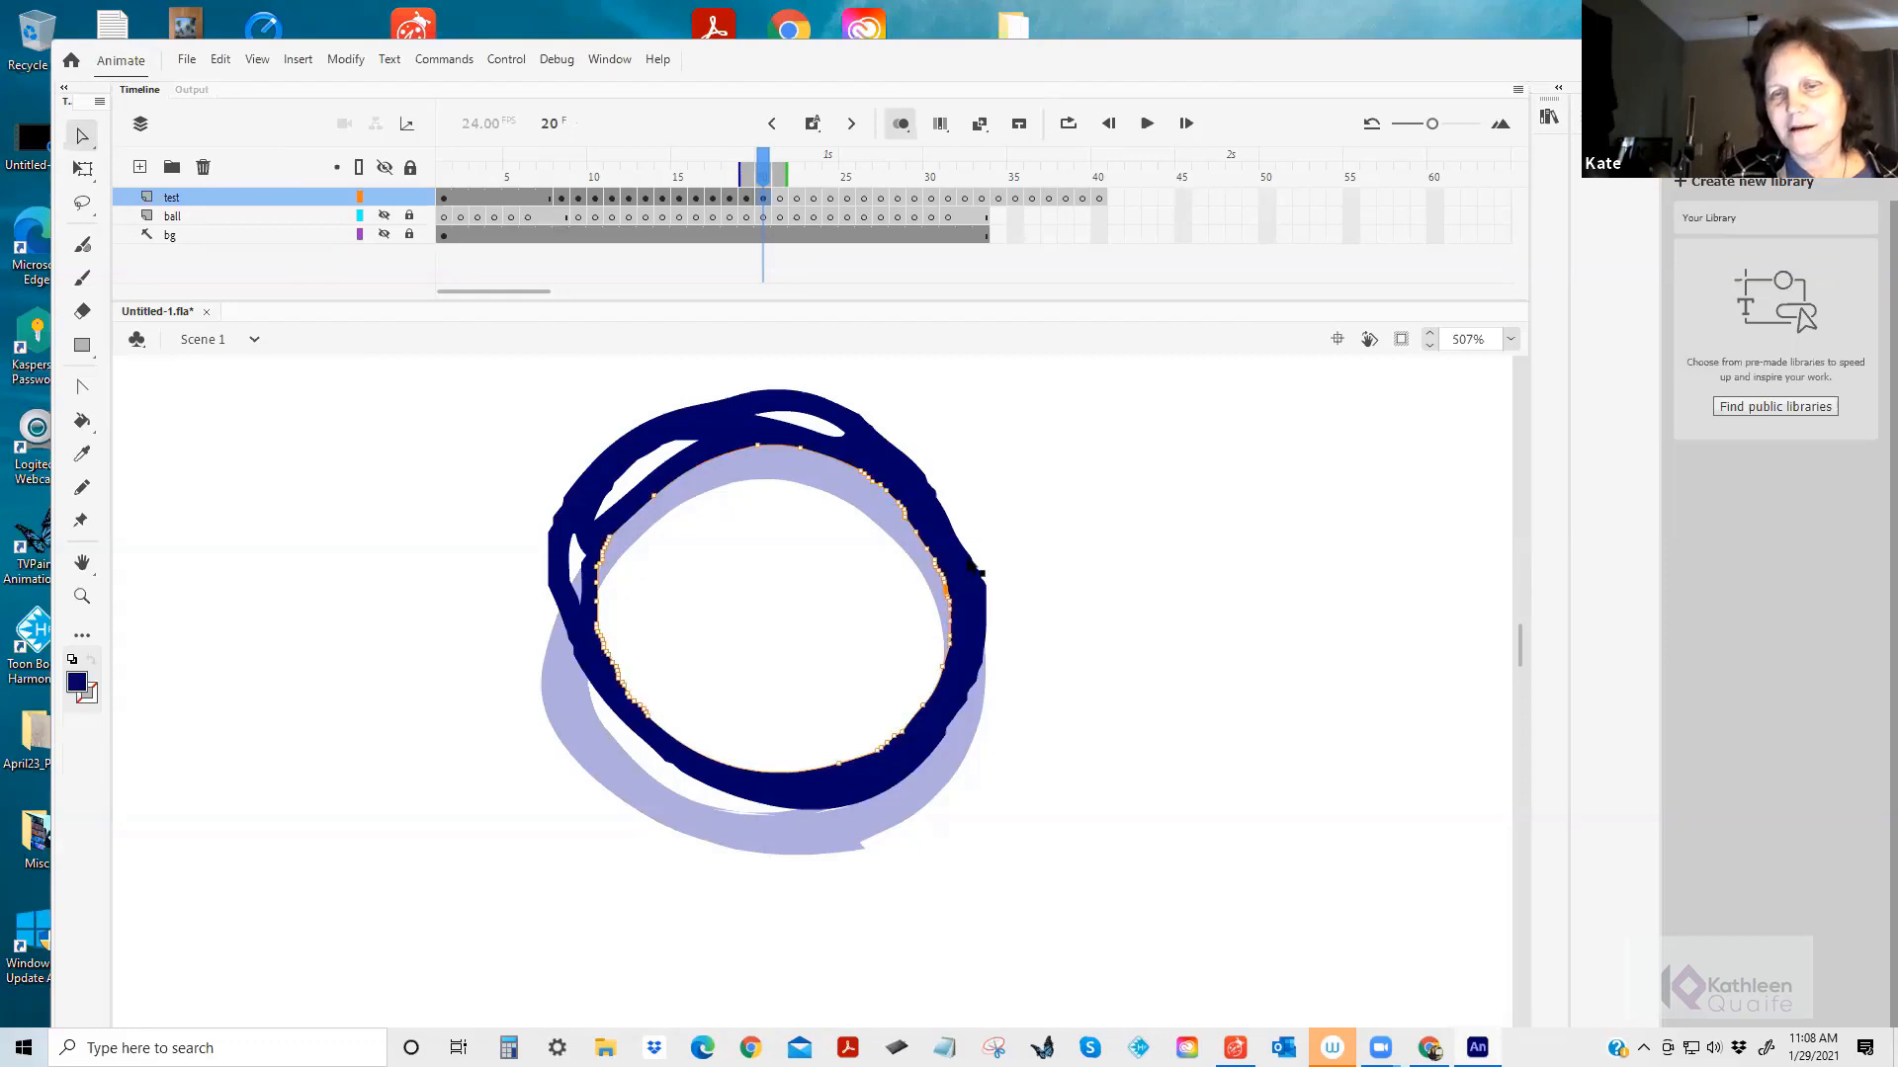
left_click(971, 553)
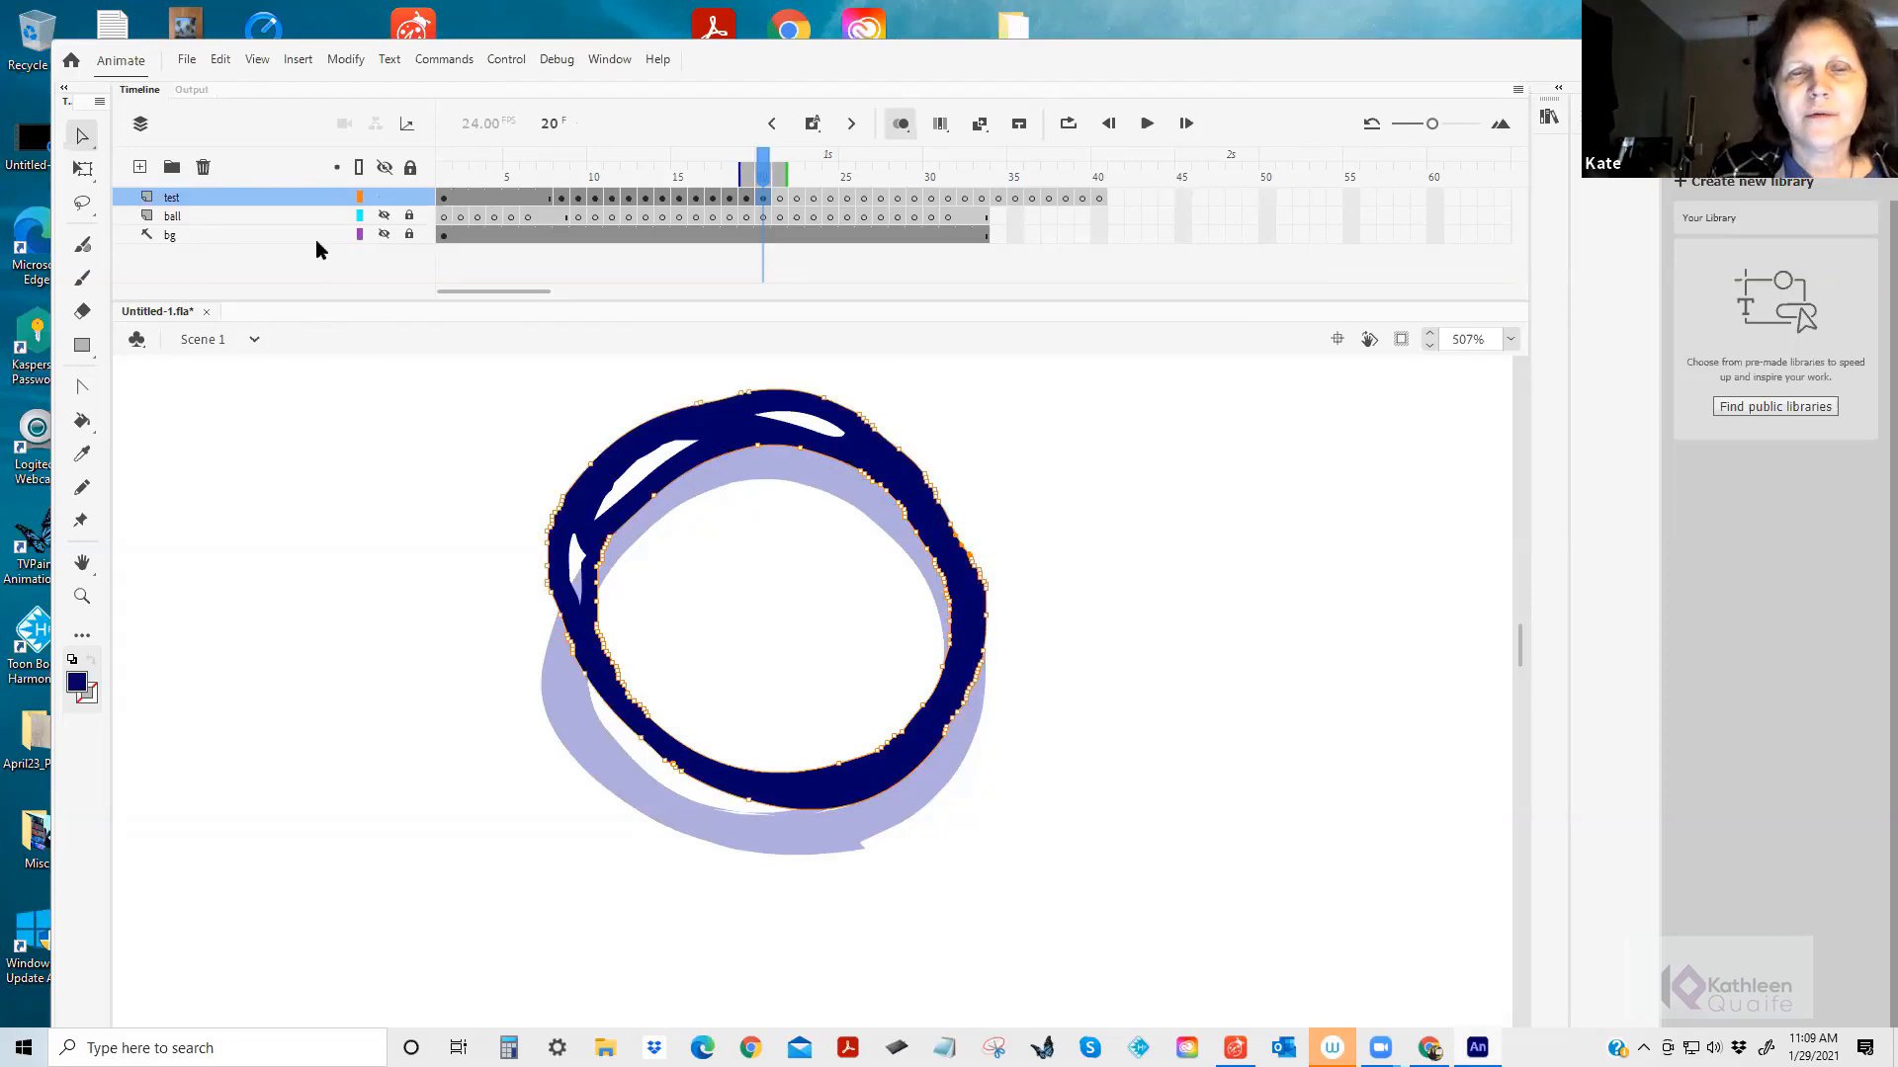
Try straightening the frame 20 ball outline several times in a row with the Selection tool's Straighten option.
left_click(84, 138)
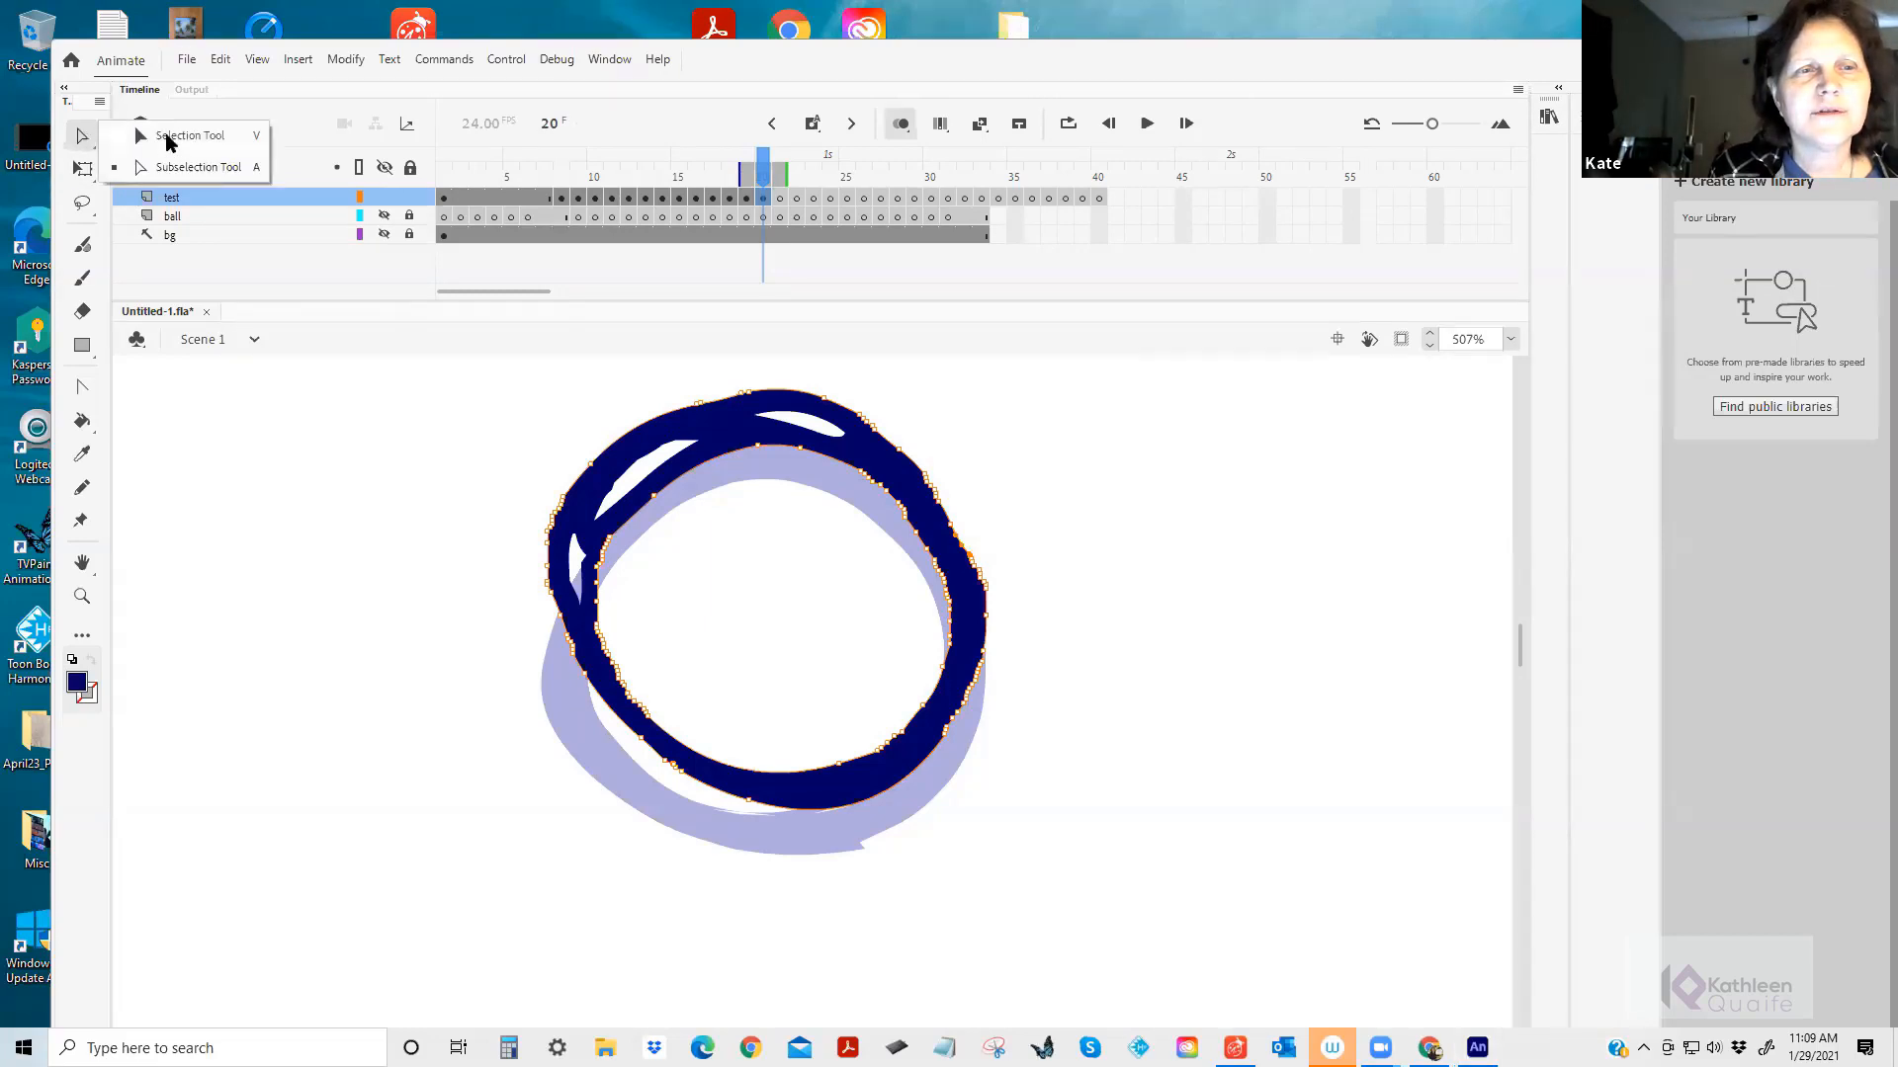
left_click(168, 142)
left_click(726, 457)
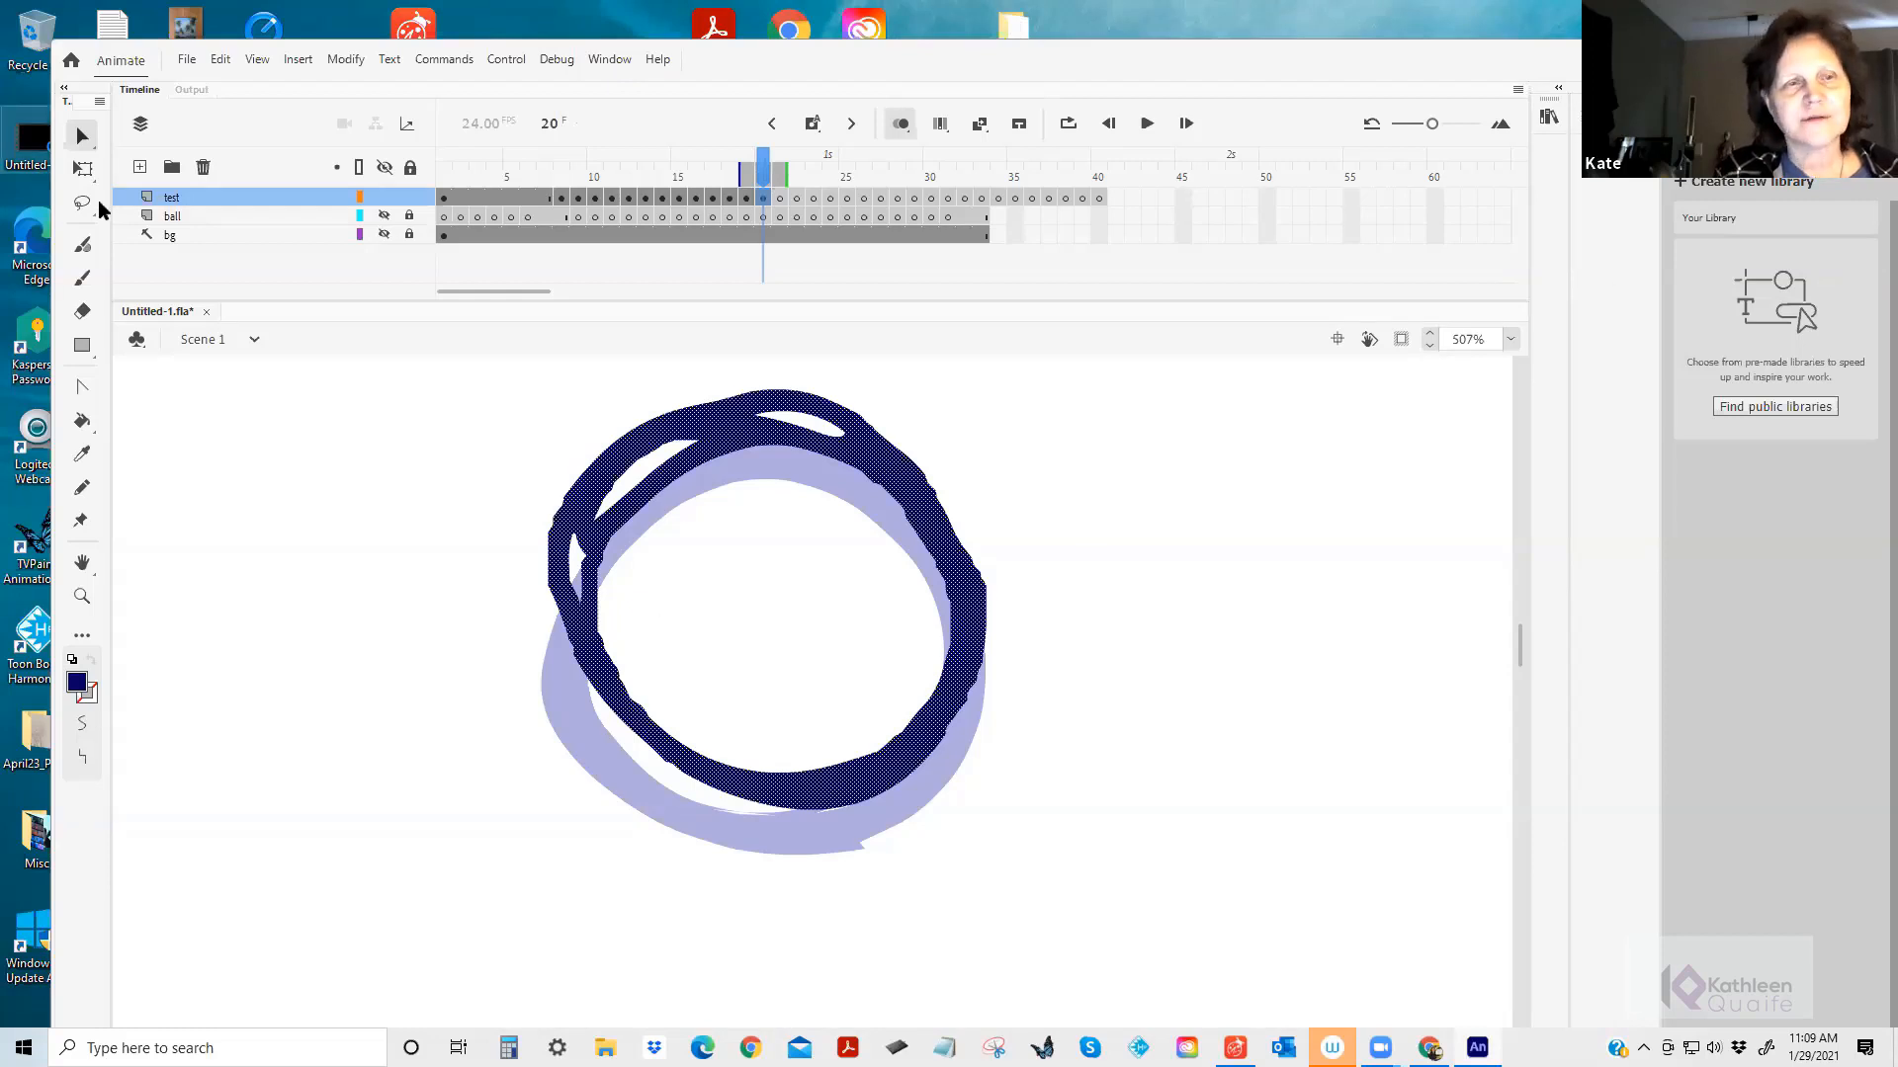
left_click(85, 759)
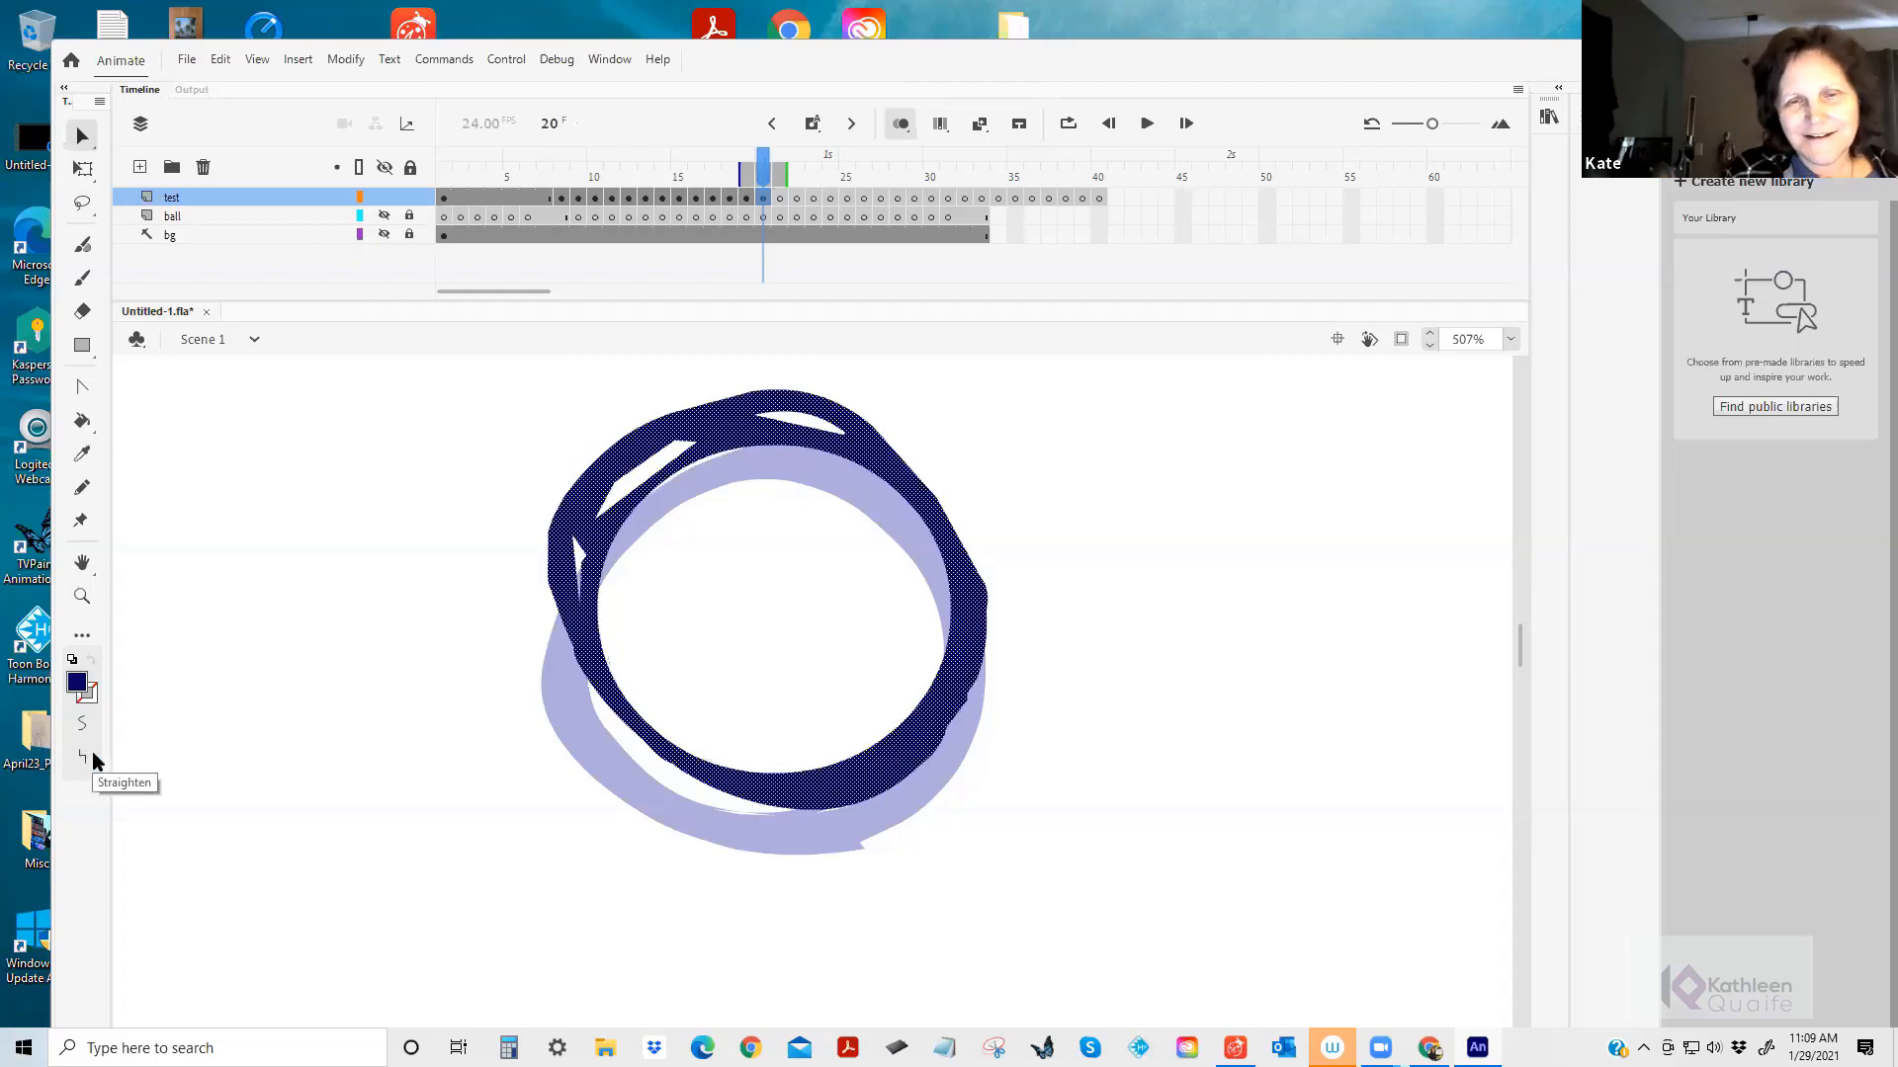
left_click(94, 755)
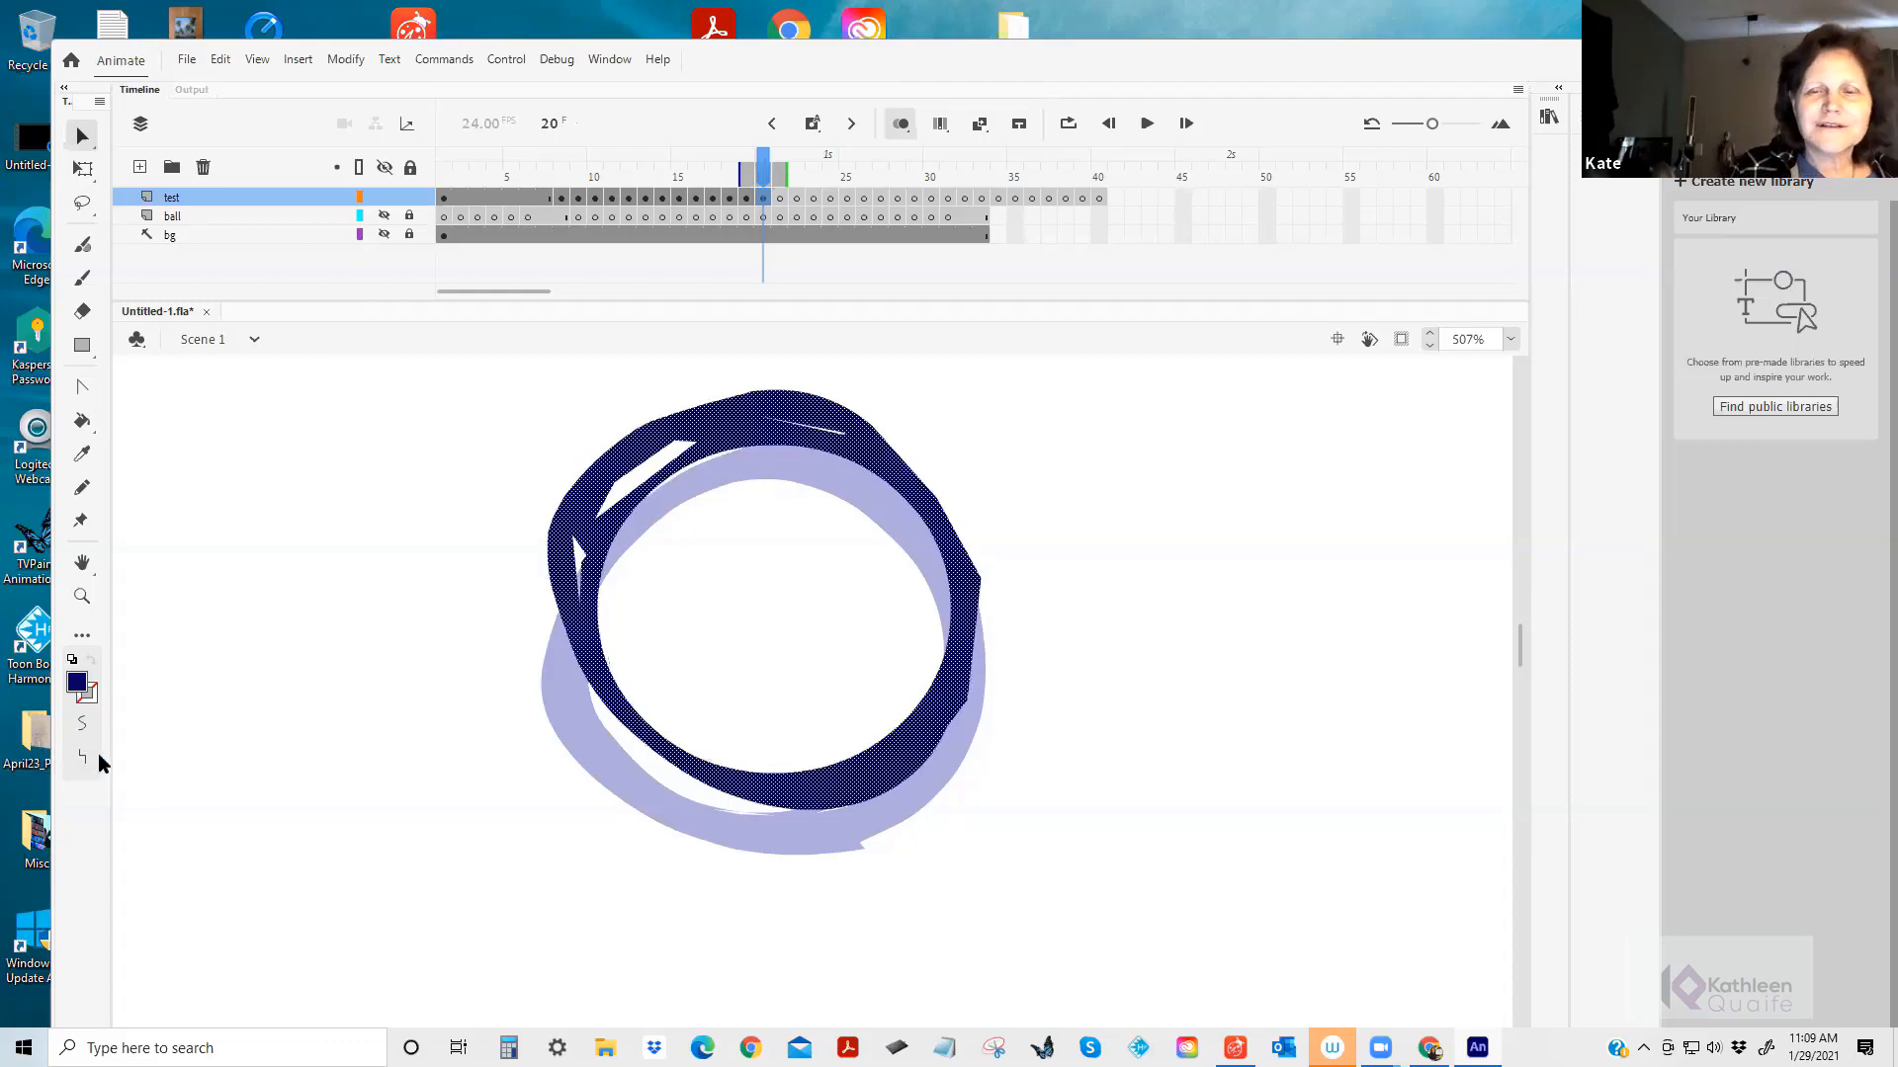
left_click(79, 758)
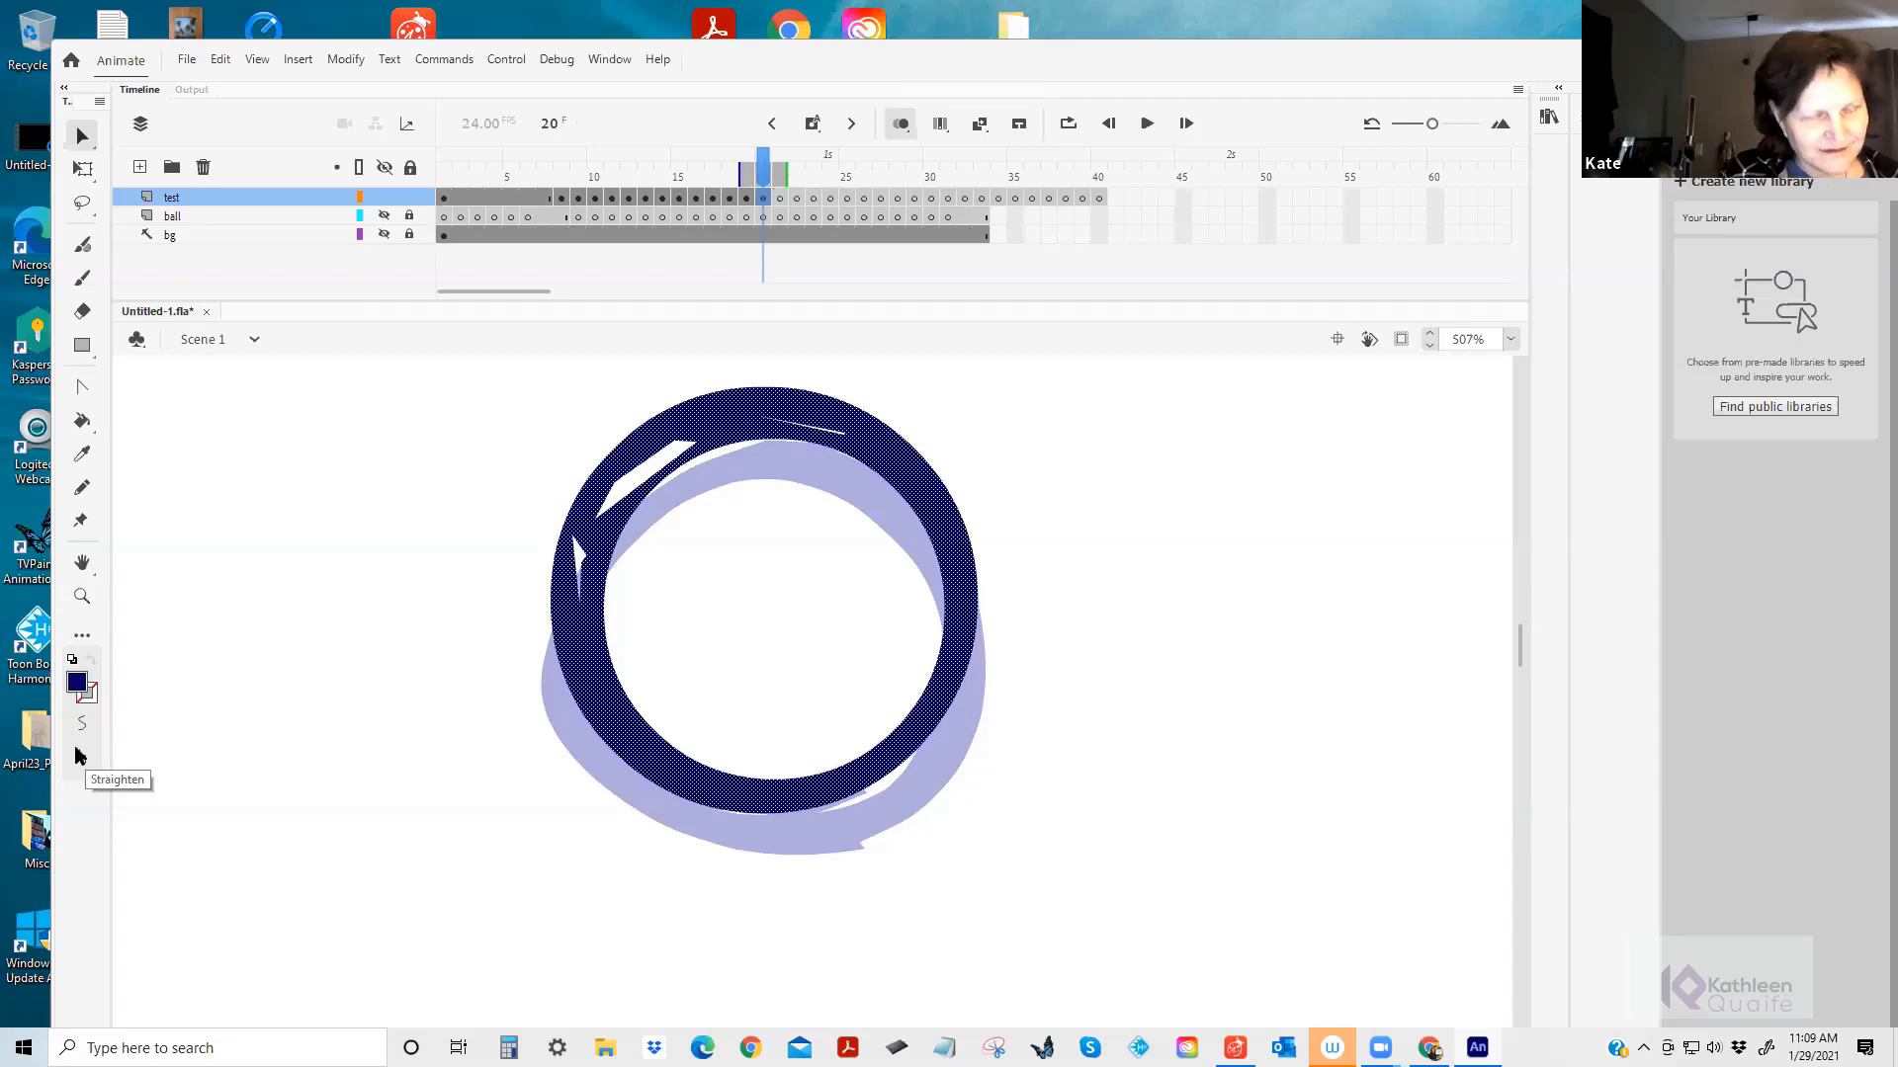
Undo the repeated straightening of the frame 20 ball outline.
key("ctrl+z")
key("ctrl+z")
key("ctrl+z")
key("ctrl+z")
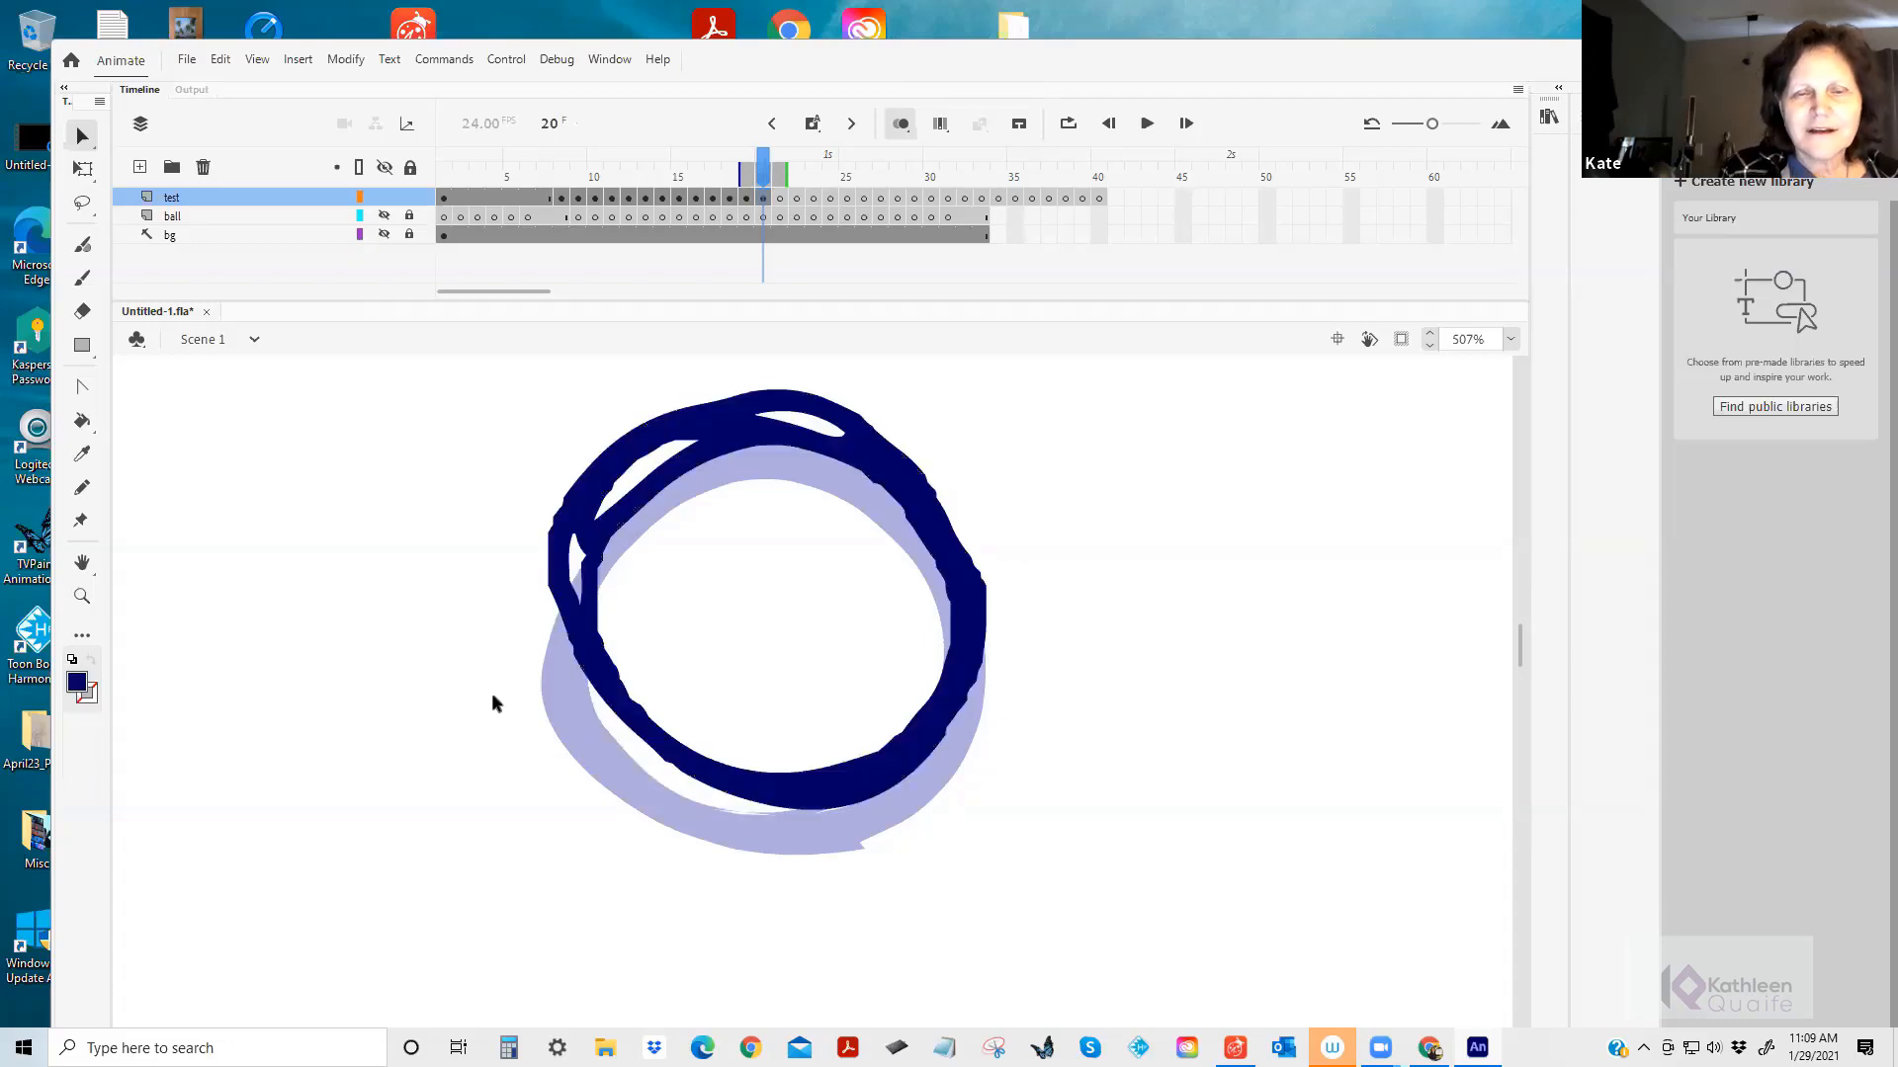
Select the frame 20 ball outline and smoothen it twice.
left_click(597, 664)
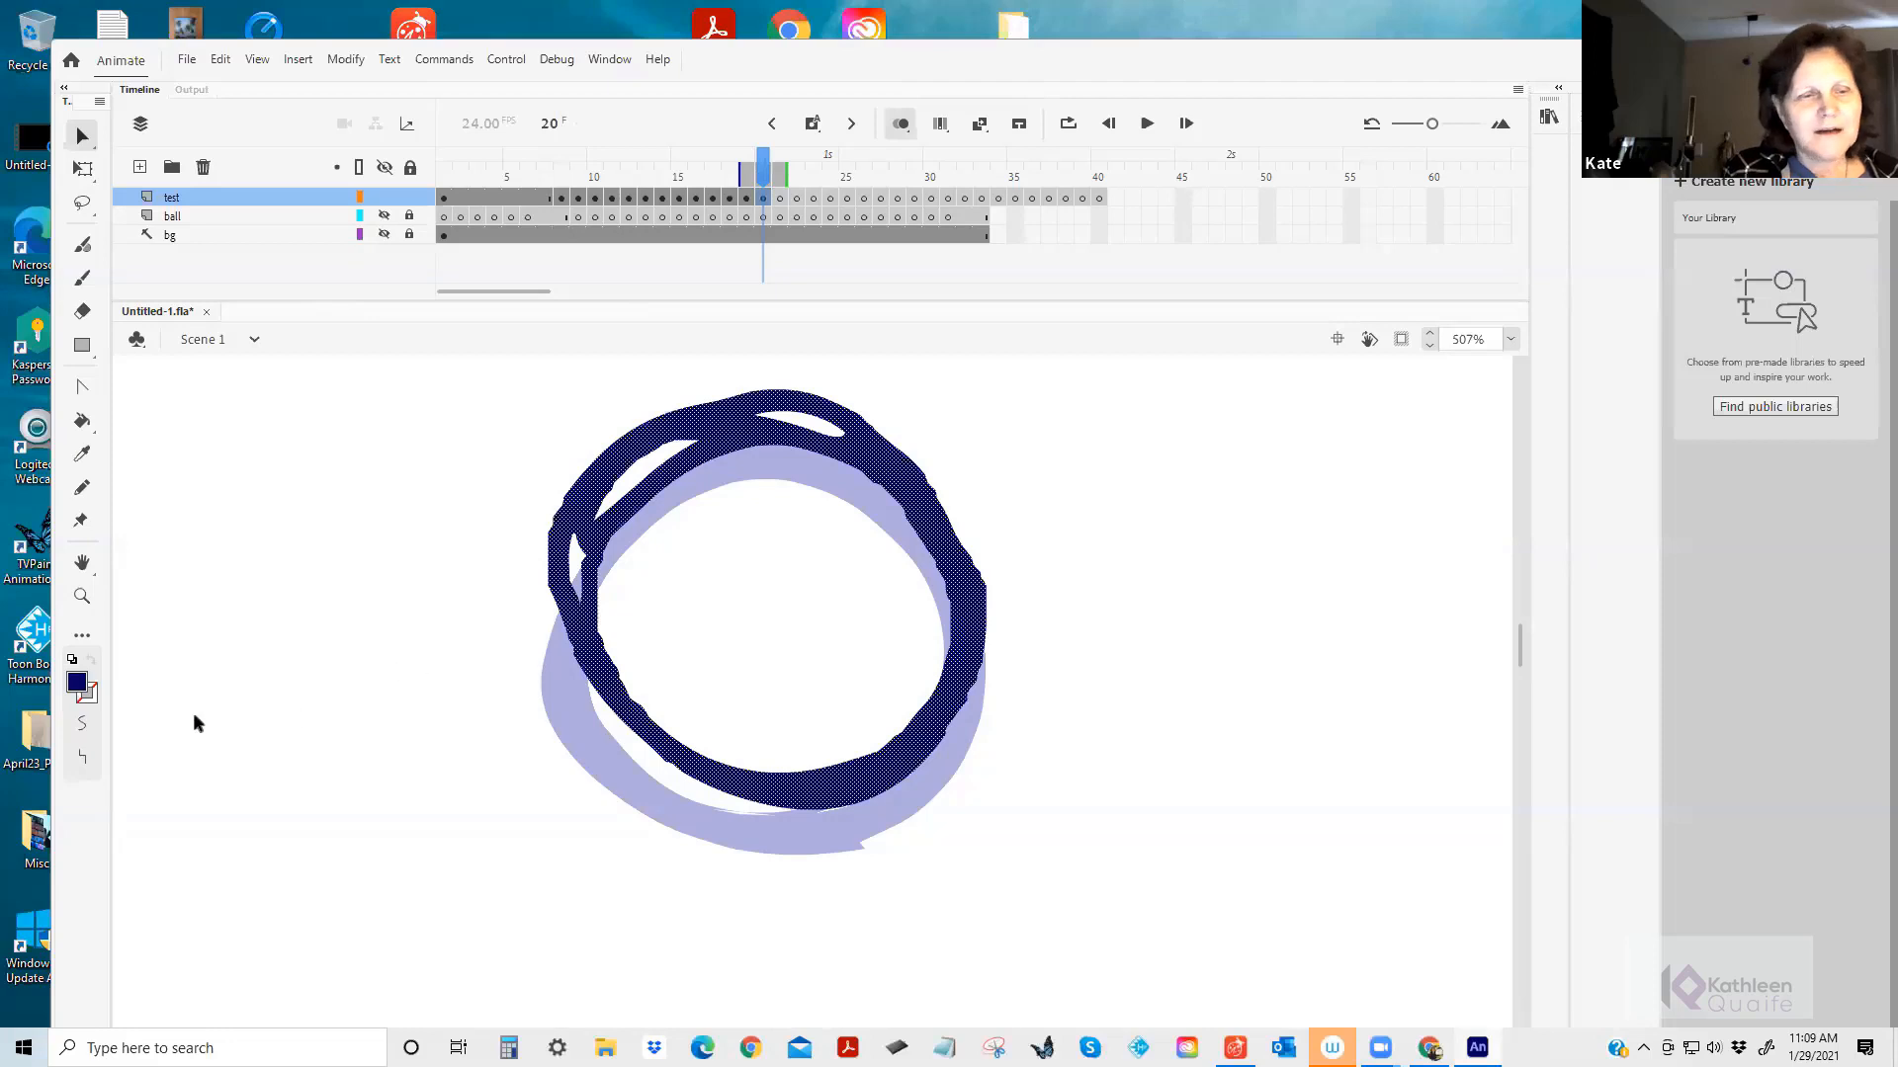
left_click(85, 729)
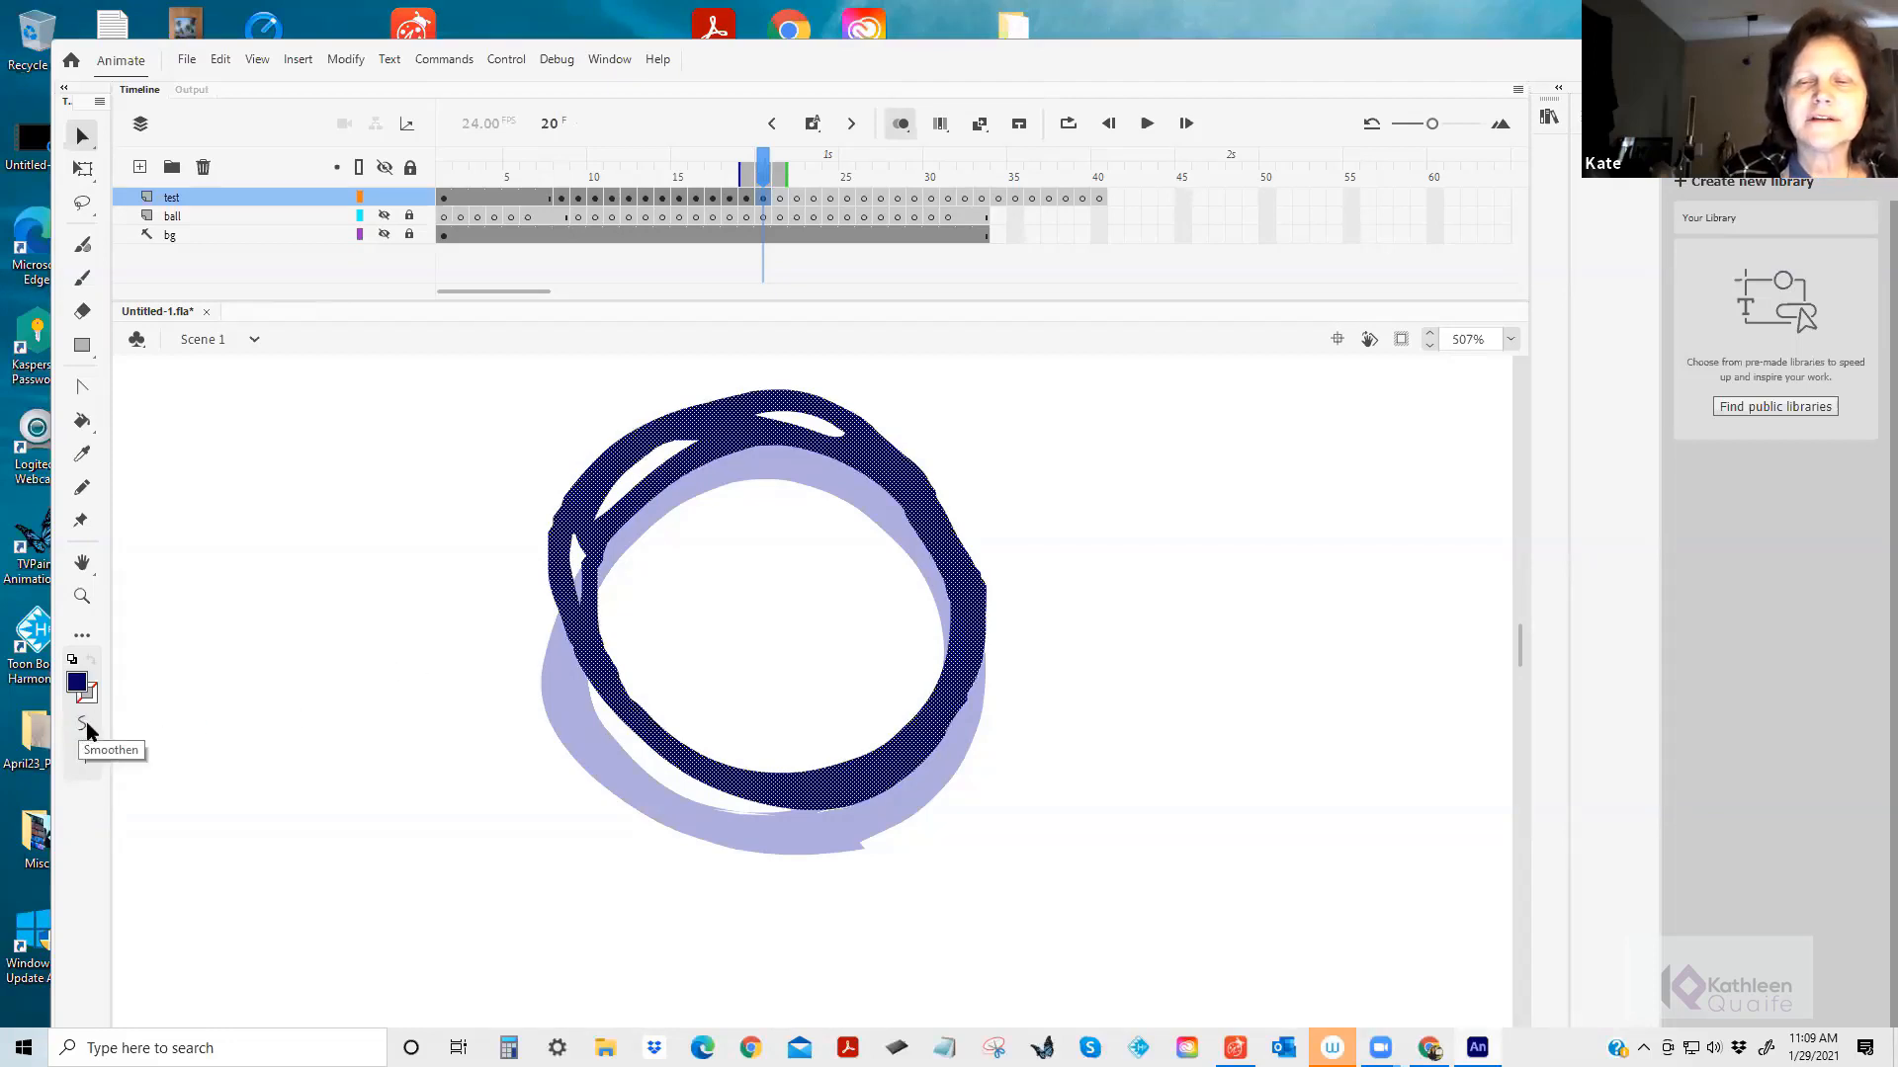
left_click(86, 730)
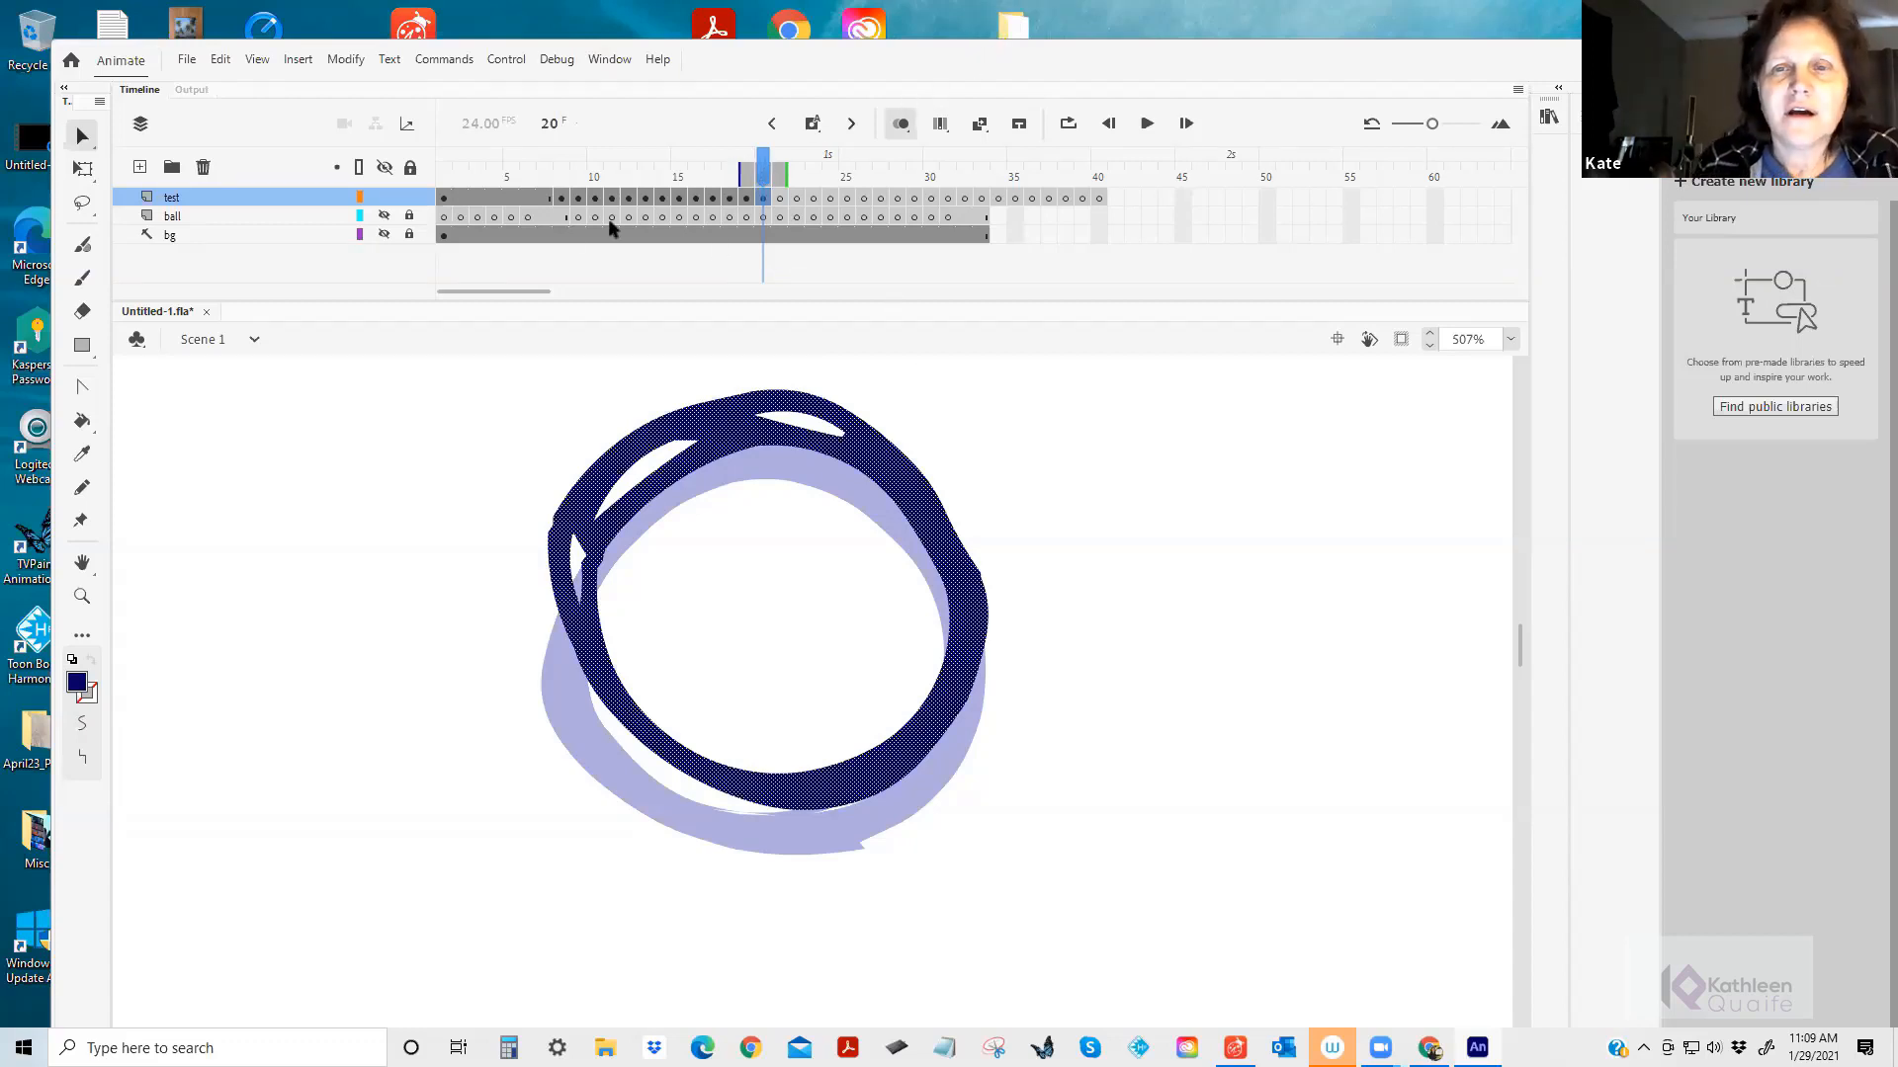
Turn off onion skinning and play the animation as a test movie, closing the preview when finished.
mouse_move(763, 166)
left_mouse_down()
mouse_move(425, 186)
mouse_move(790, 190)
mouse_move(763, 189)
left_mouse_up()
left_click(461, 192)
left_click(899, 123)
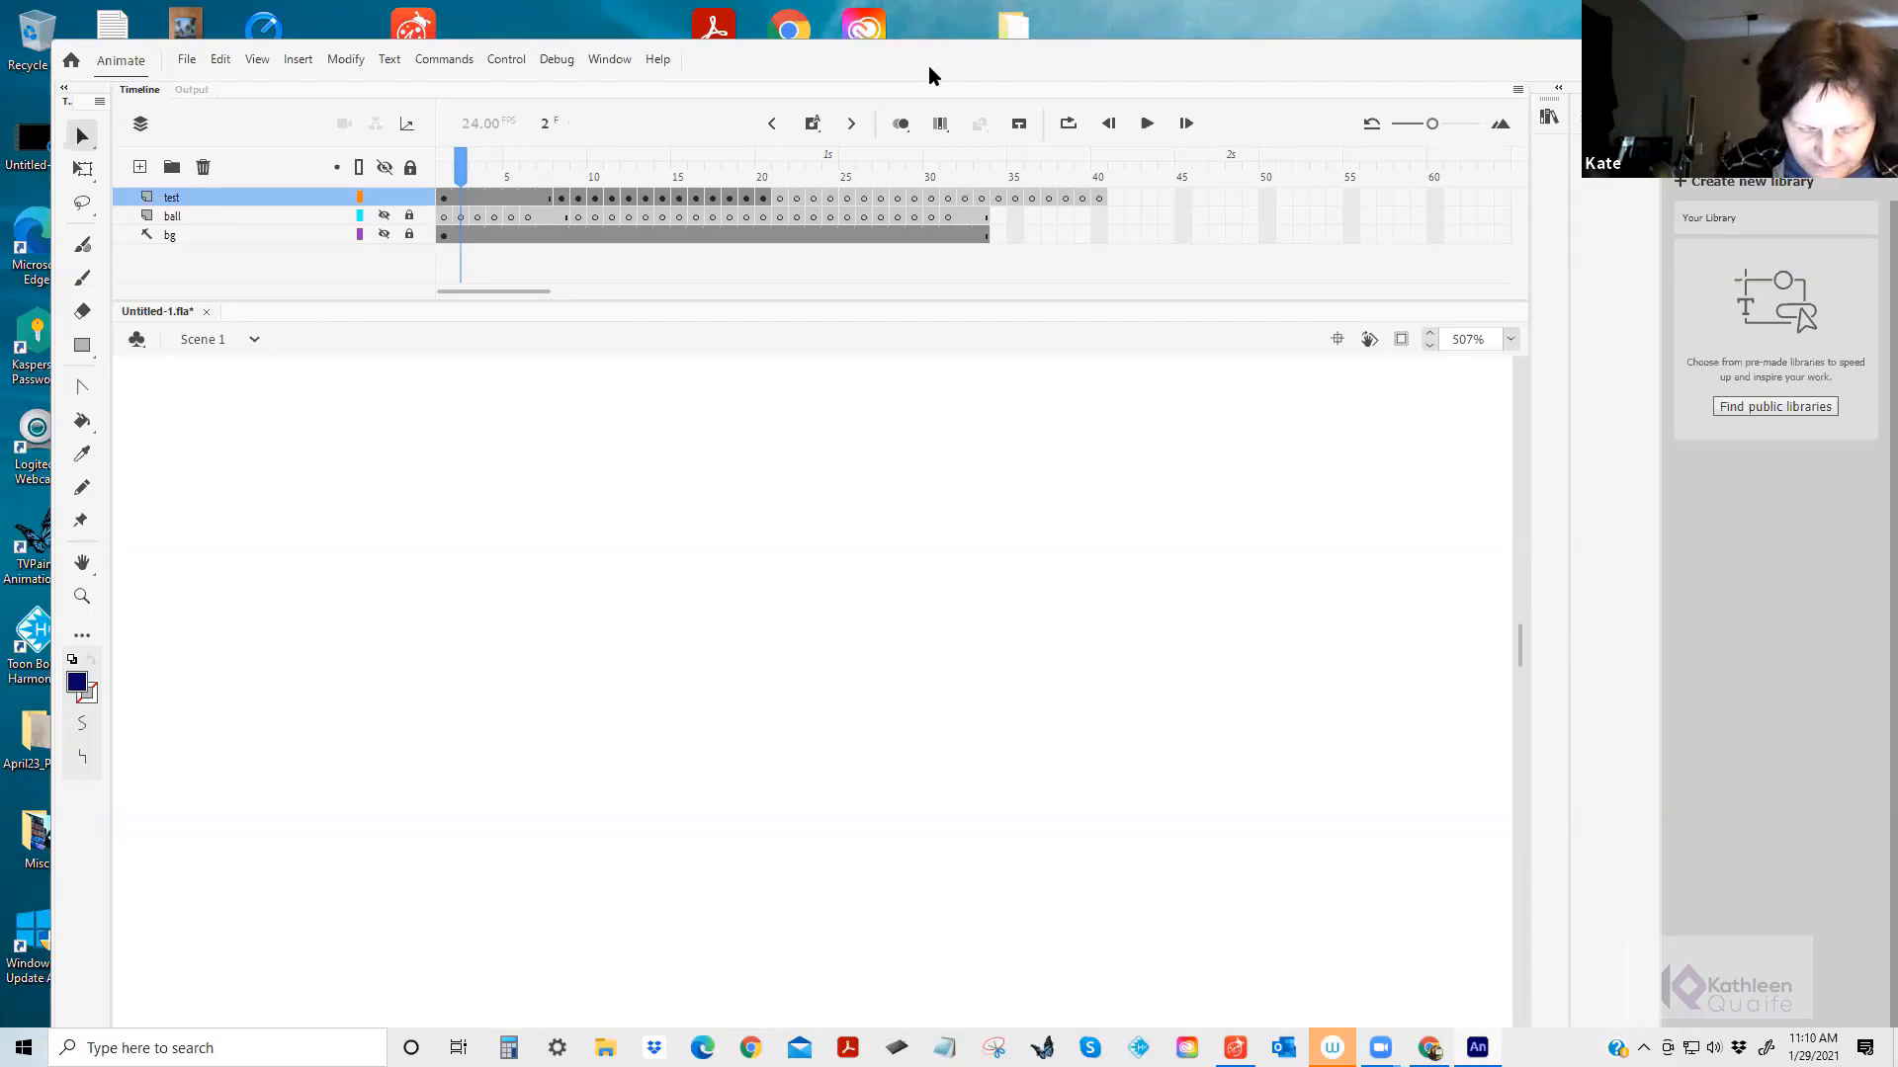
key("ctrl+Return")
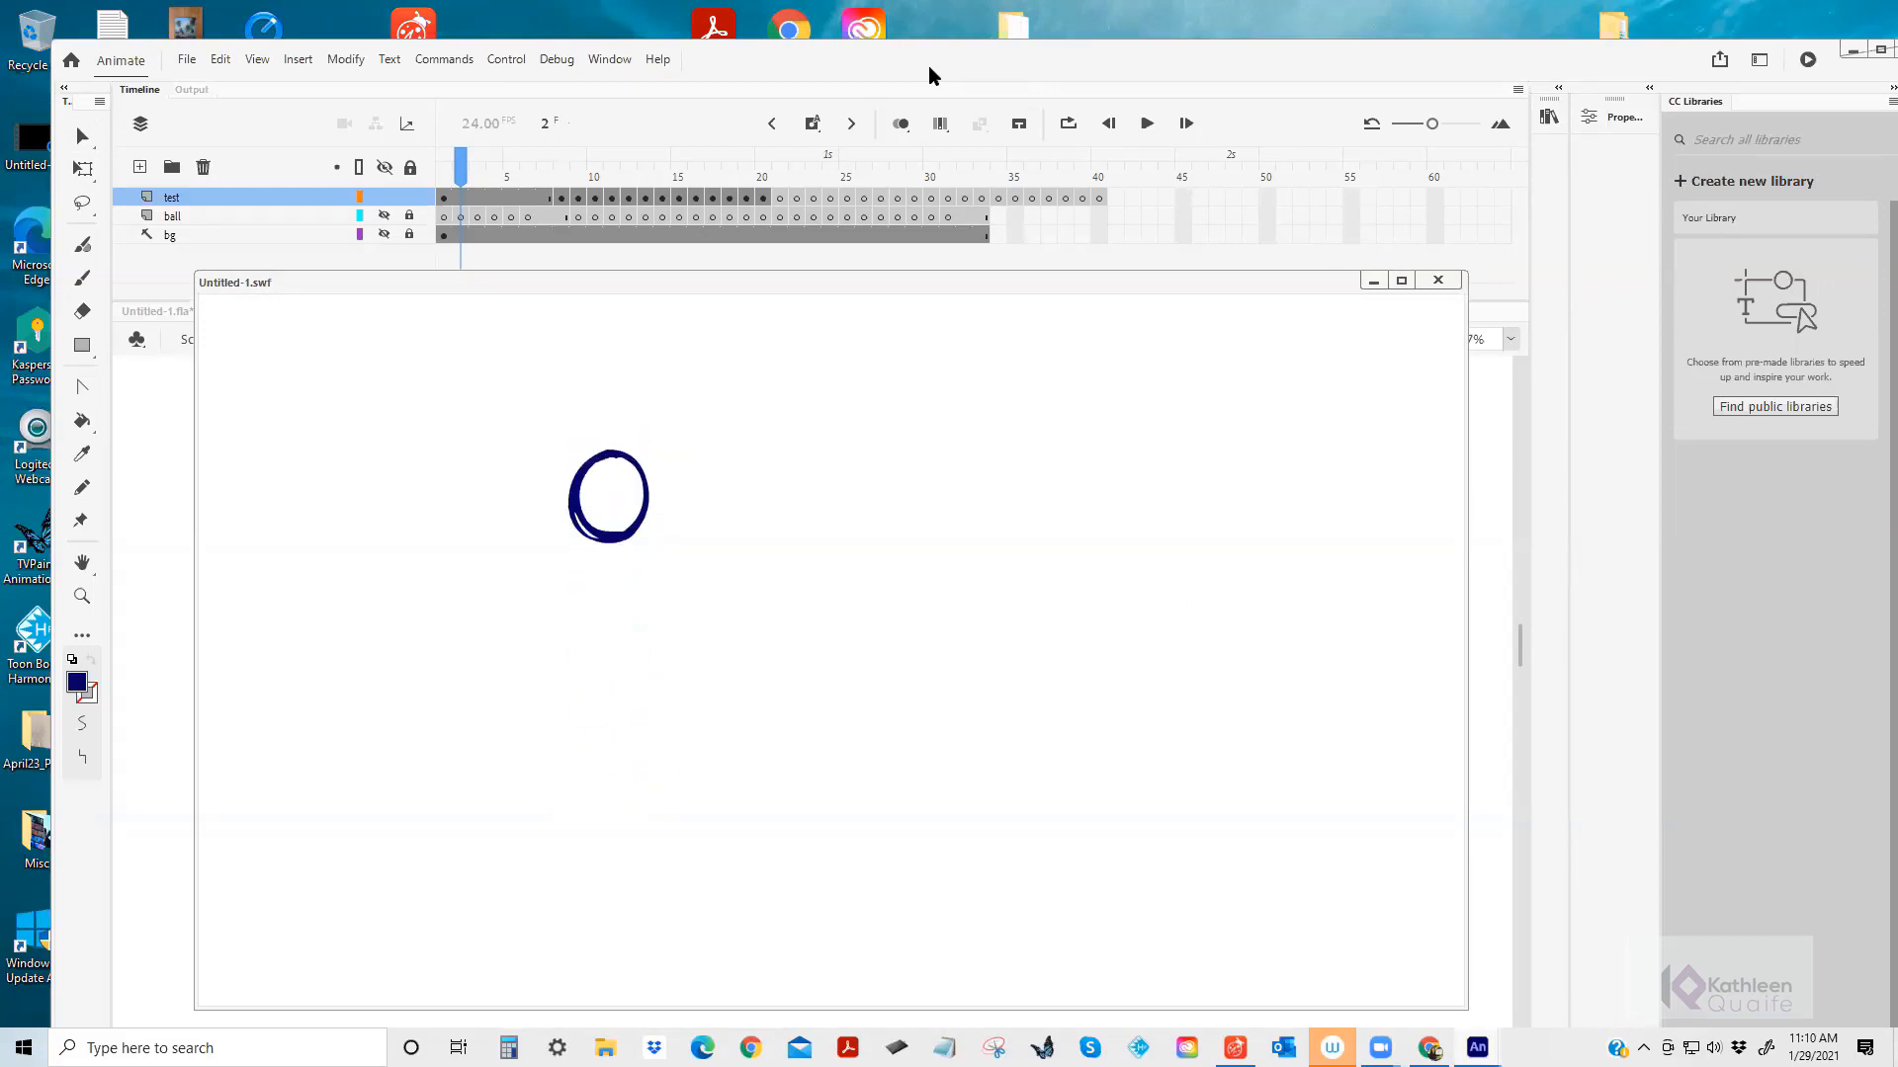
left_click(1438, 283)
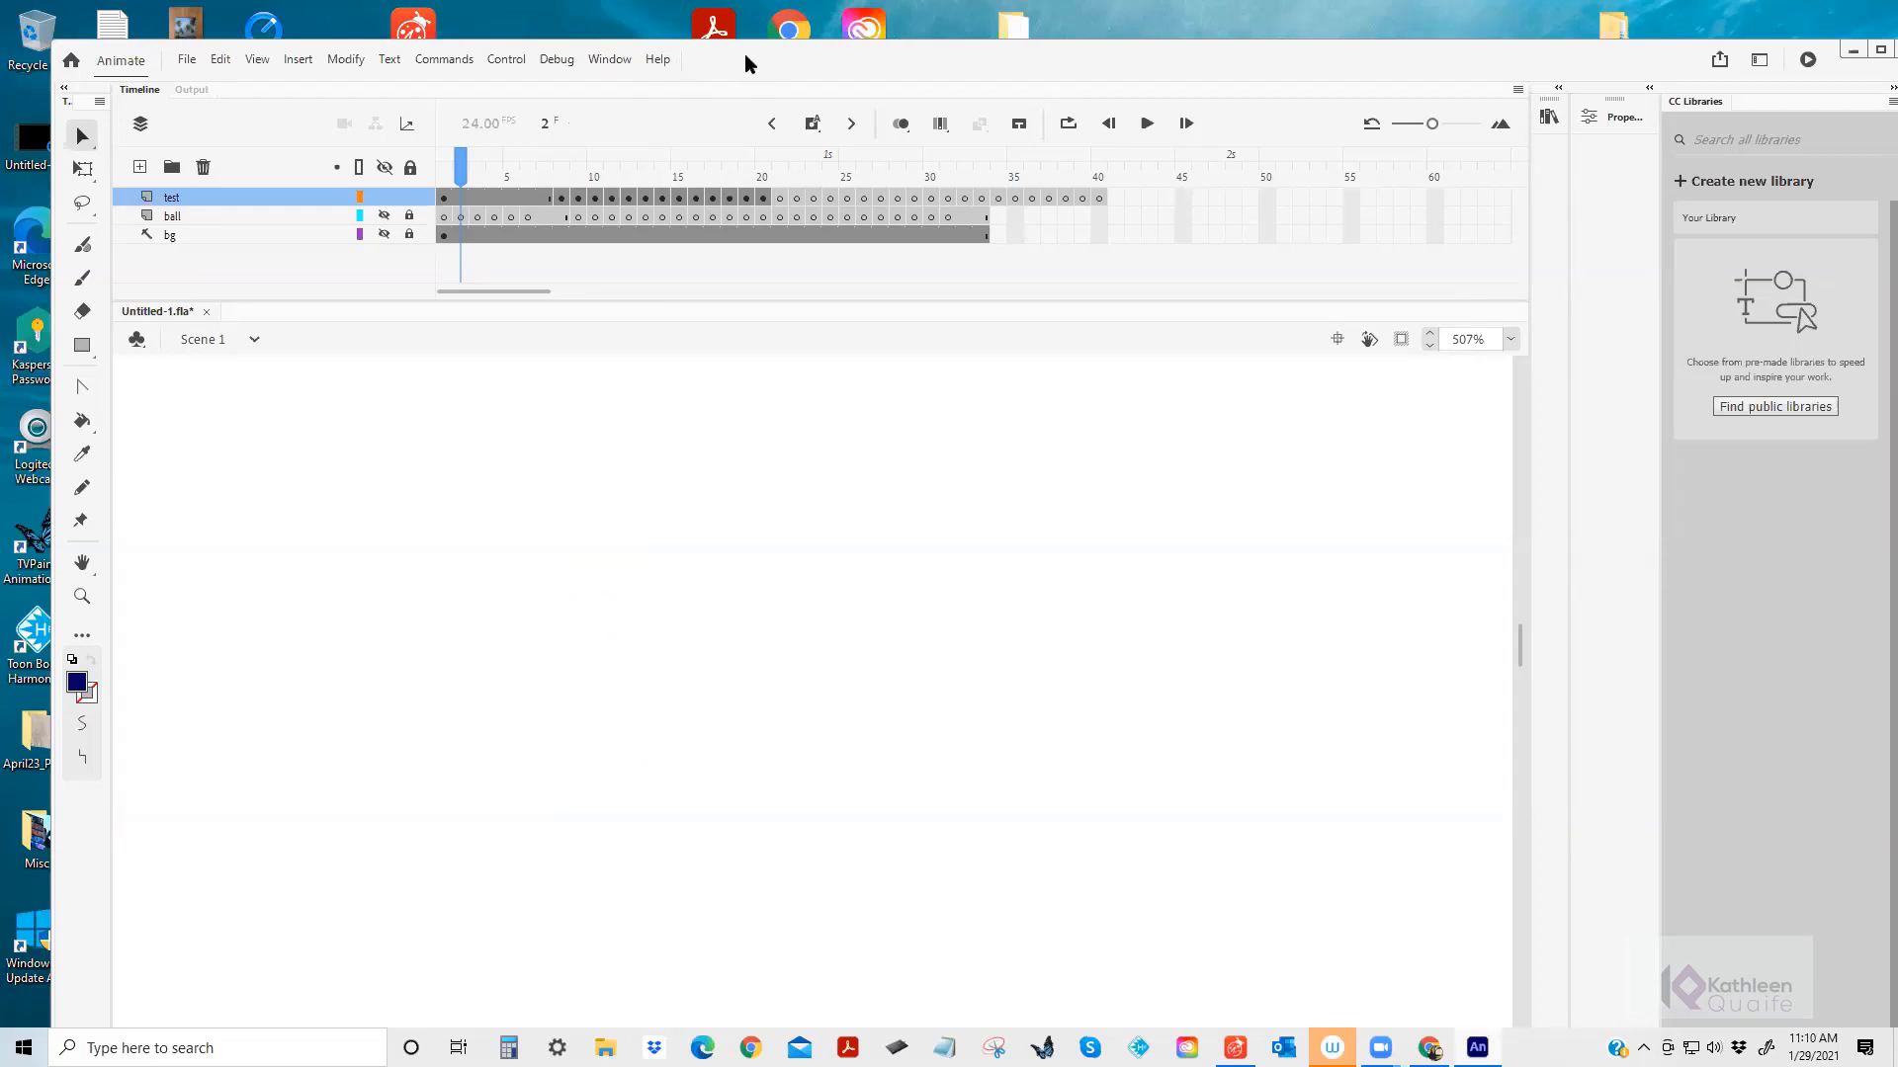
Fit the whole stage in view and scrub through the ball drawings between frames 1 and 14, ending on frame 1.
left_click_drag(744, 63, 701, 25)
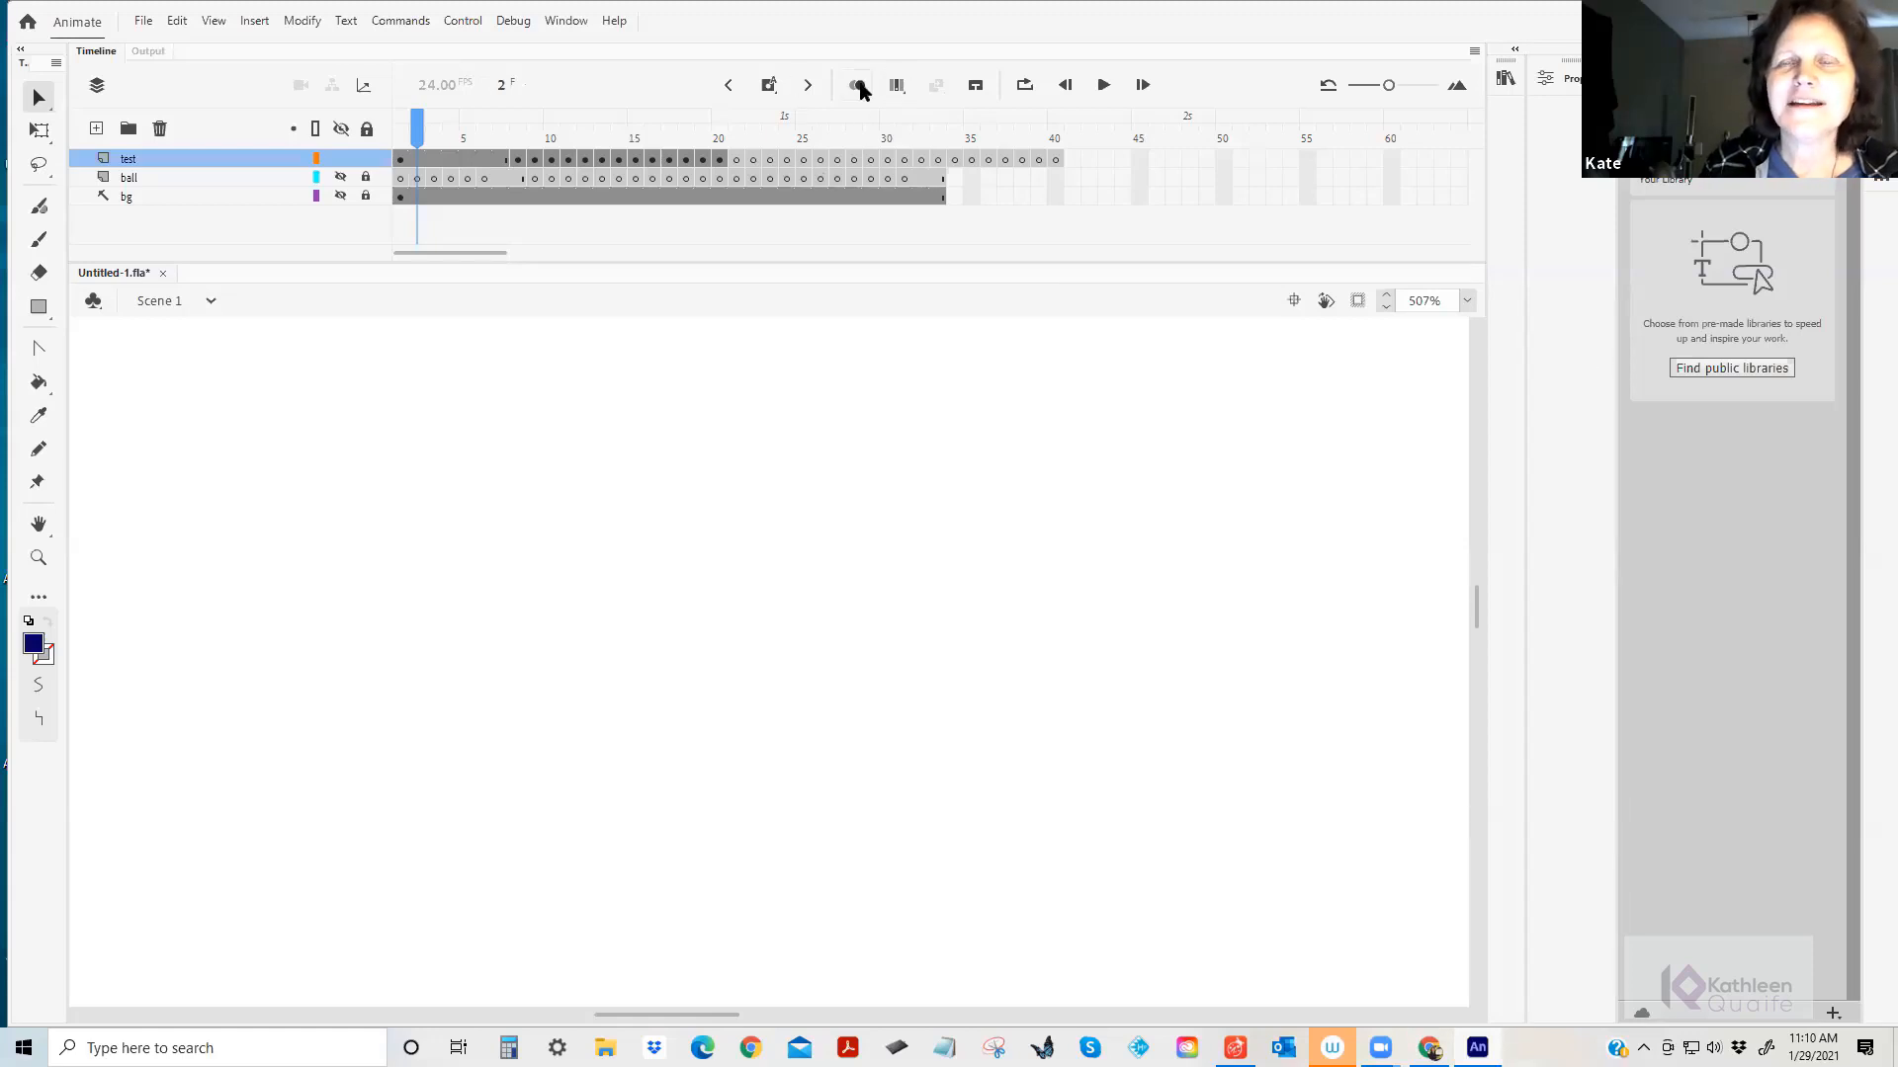
left_click(401, 138)
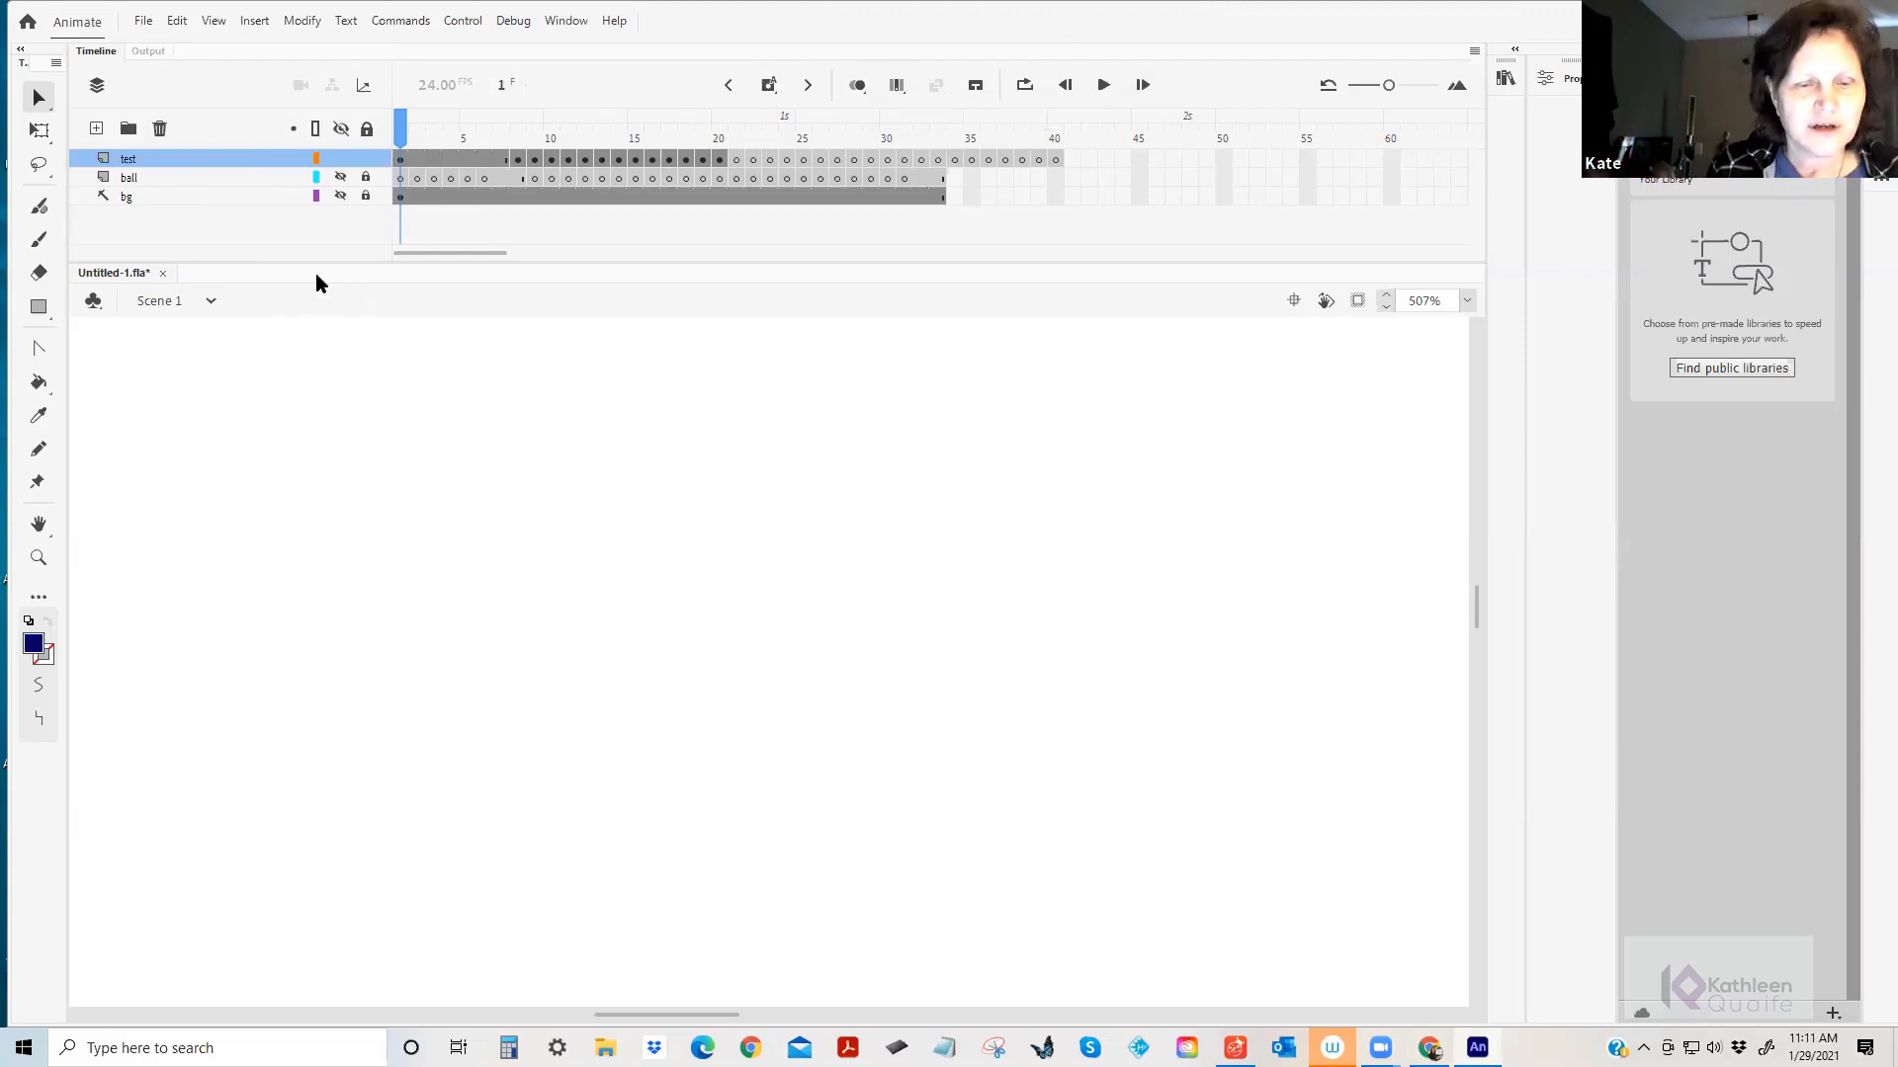
left_click(39, 524)
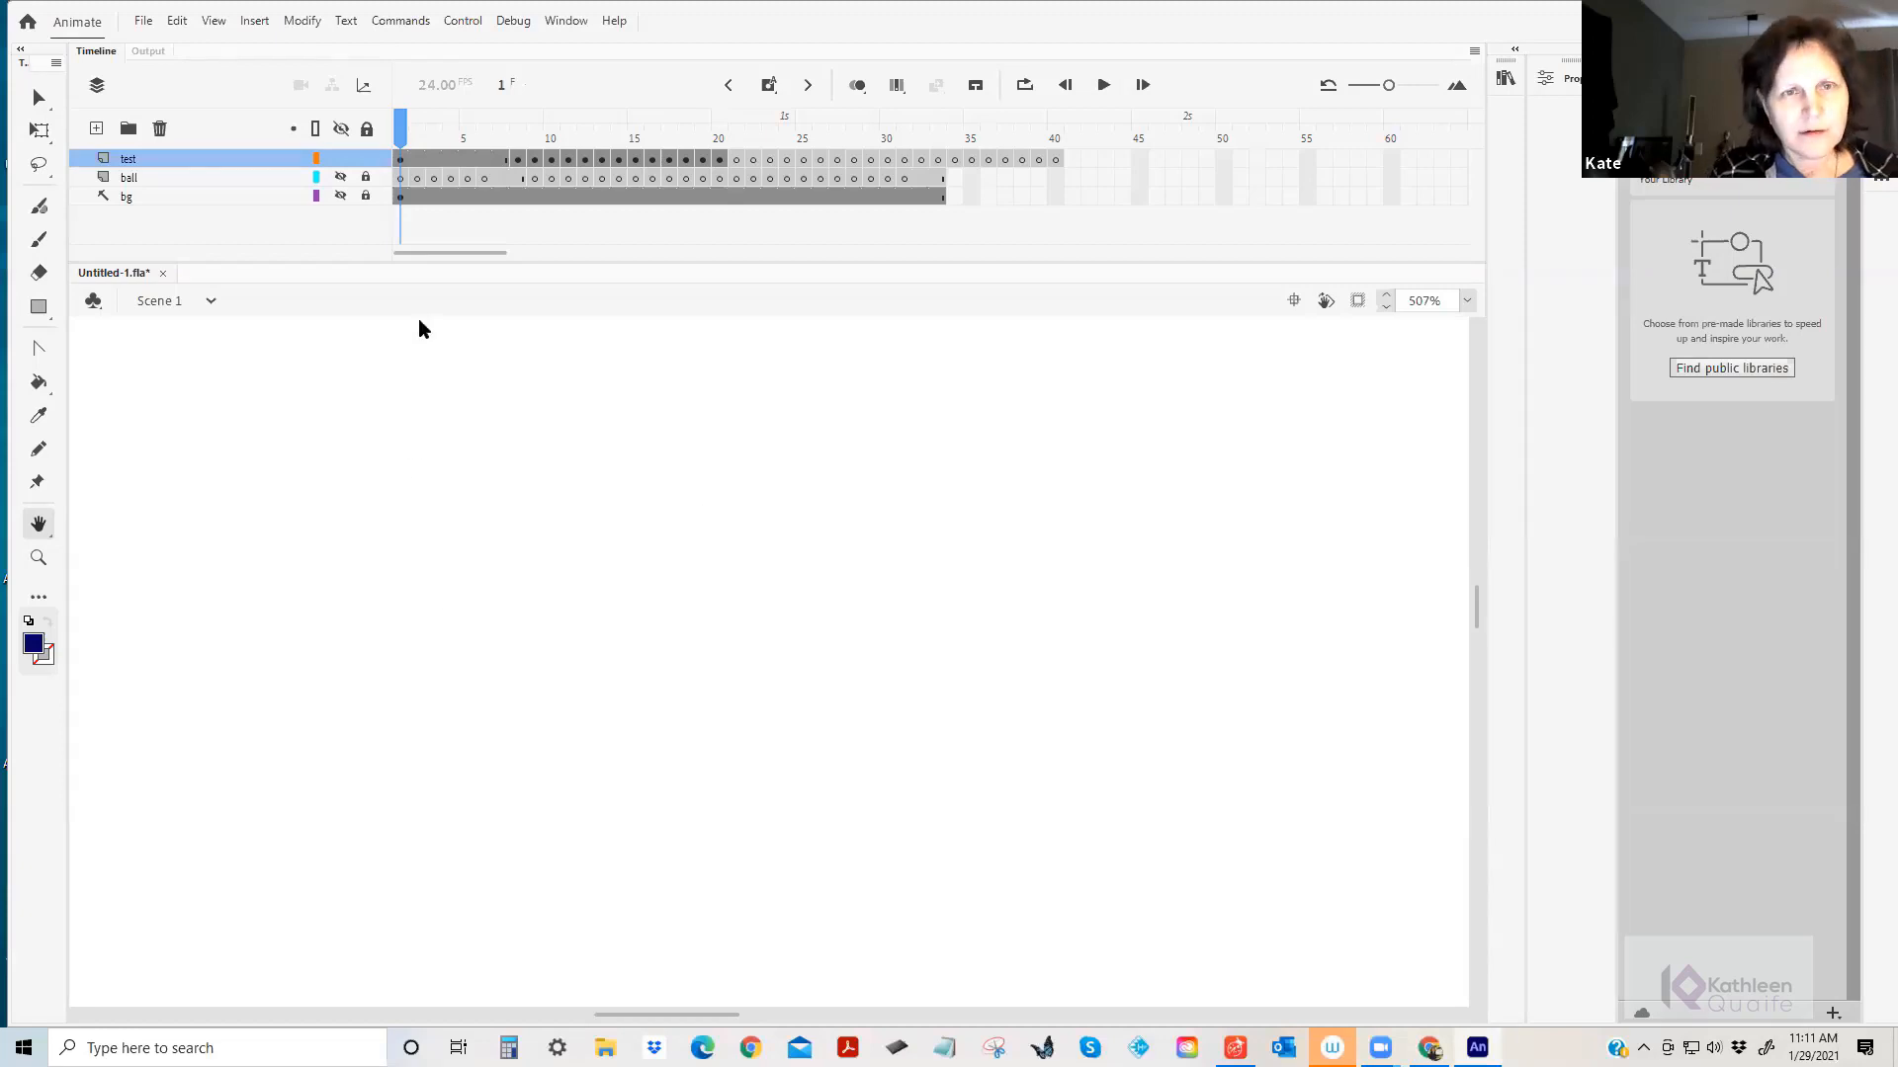
mouse_move(405, 134)
left_mouse_down()
mouse_move(686, 142)
mouse_move(619, 141)
left_mouse_up()
double_click(39, 524)
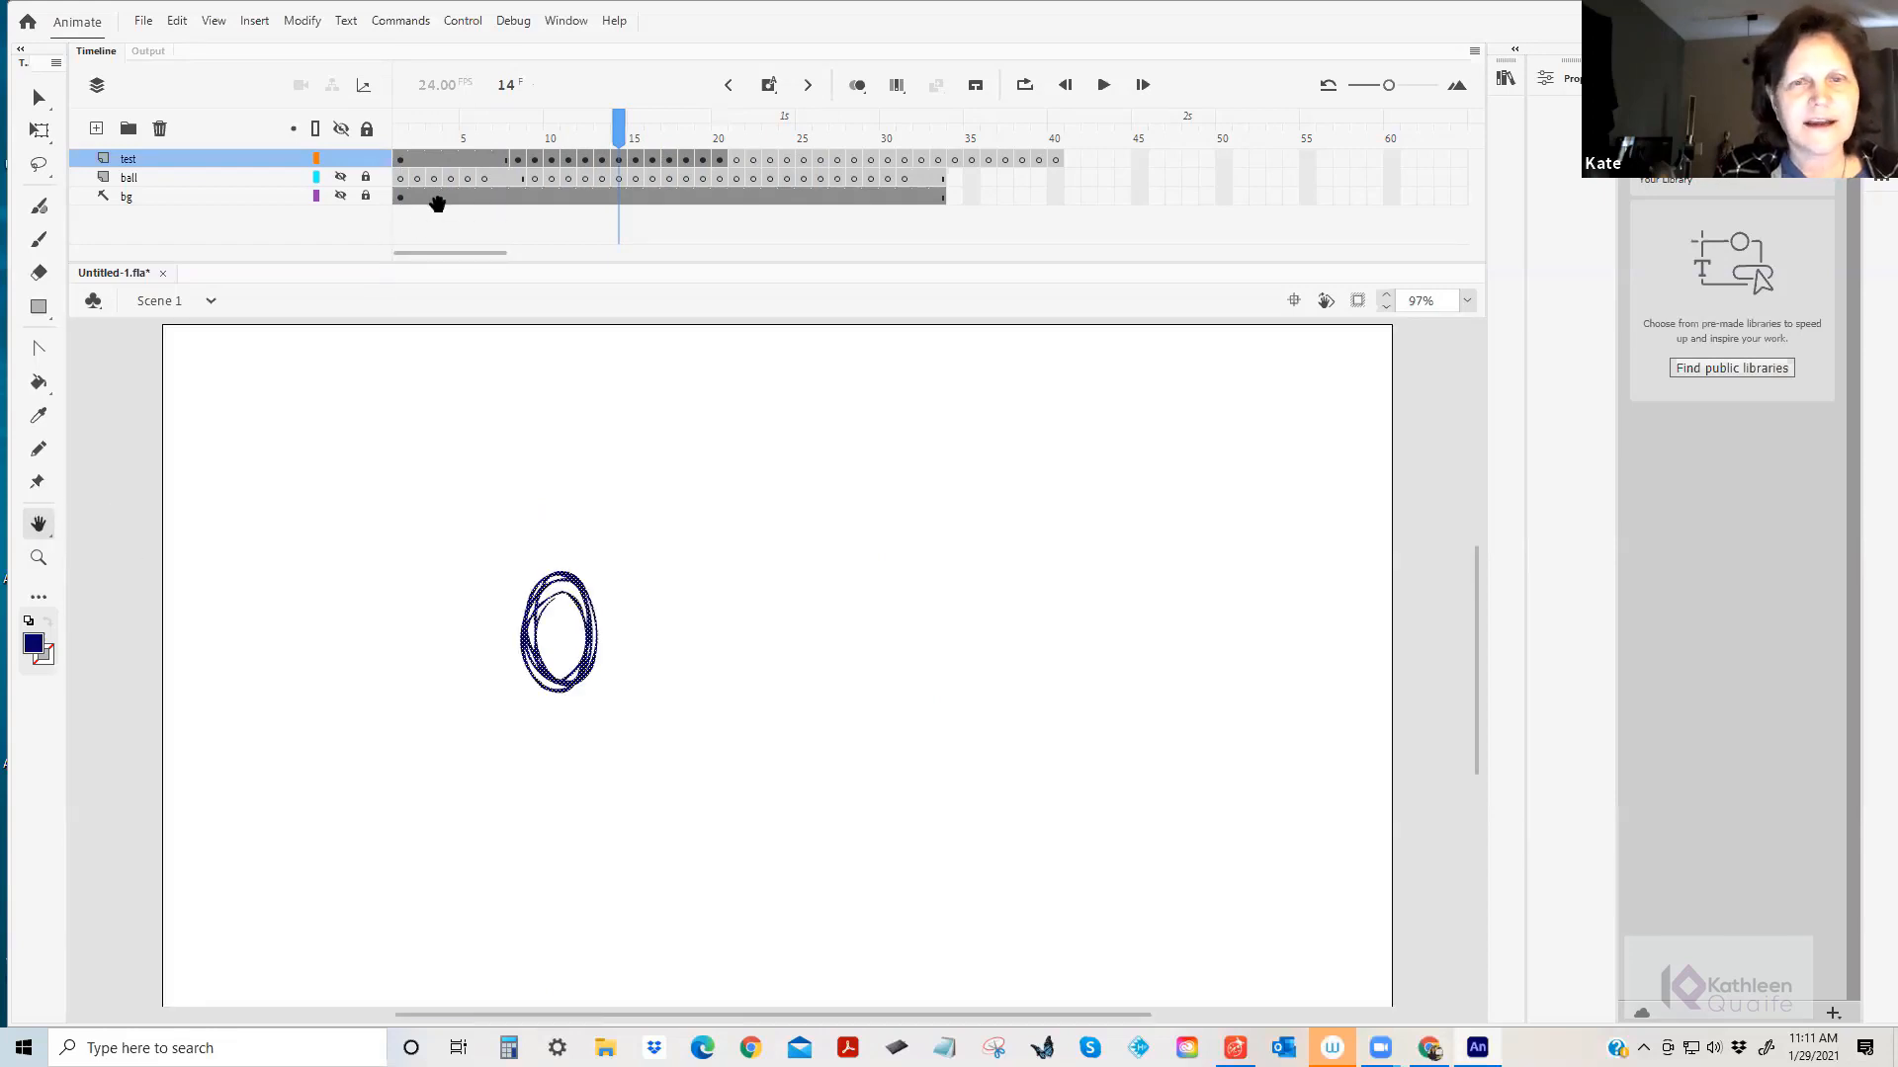
mouse_move(613, 120)
left_mouse_down()
mouse_move(347, 133)
mouse_move(382, 154)
mouse_move(744, 184)
mouse_move(474, 221)
mouse_move(754, 228)
mouse_move(456, 229)
mouse_move(382, 220)
mouse_move(707, 220)
mouse_move(363, 183)
left_mouse_up()
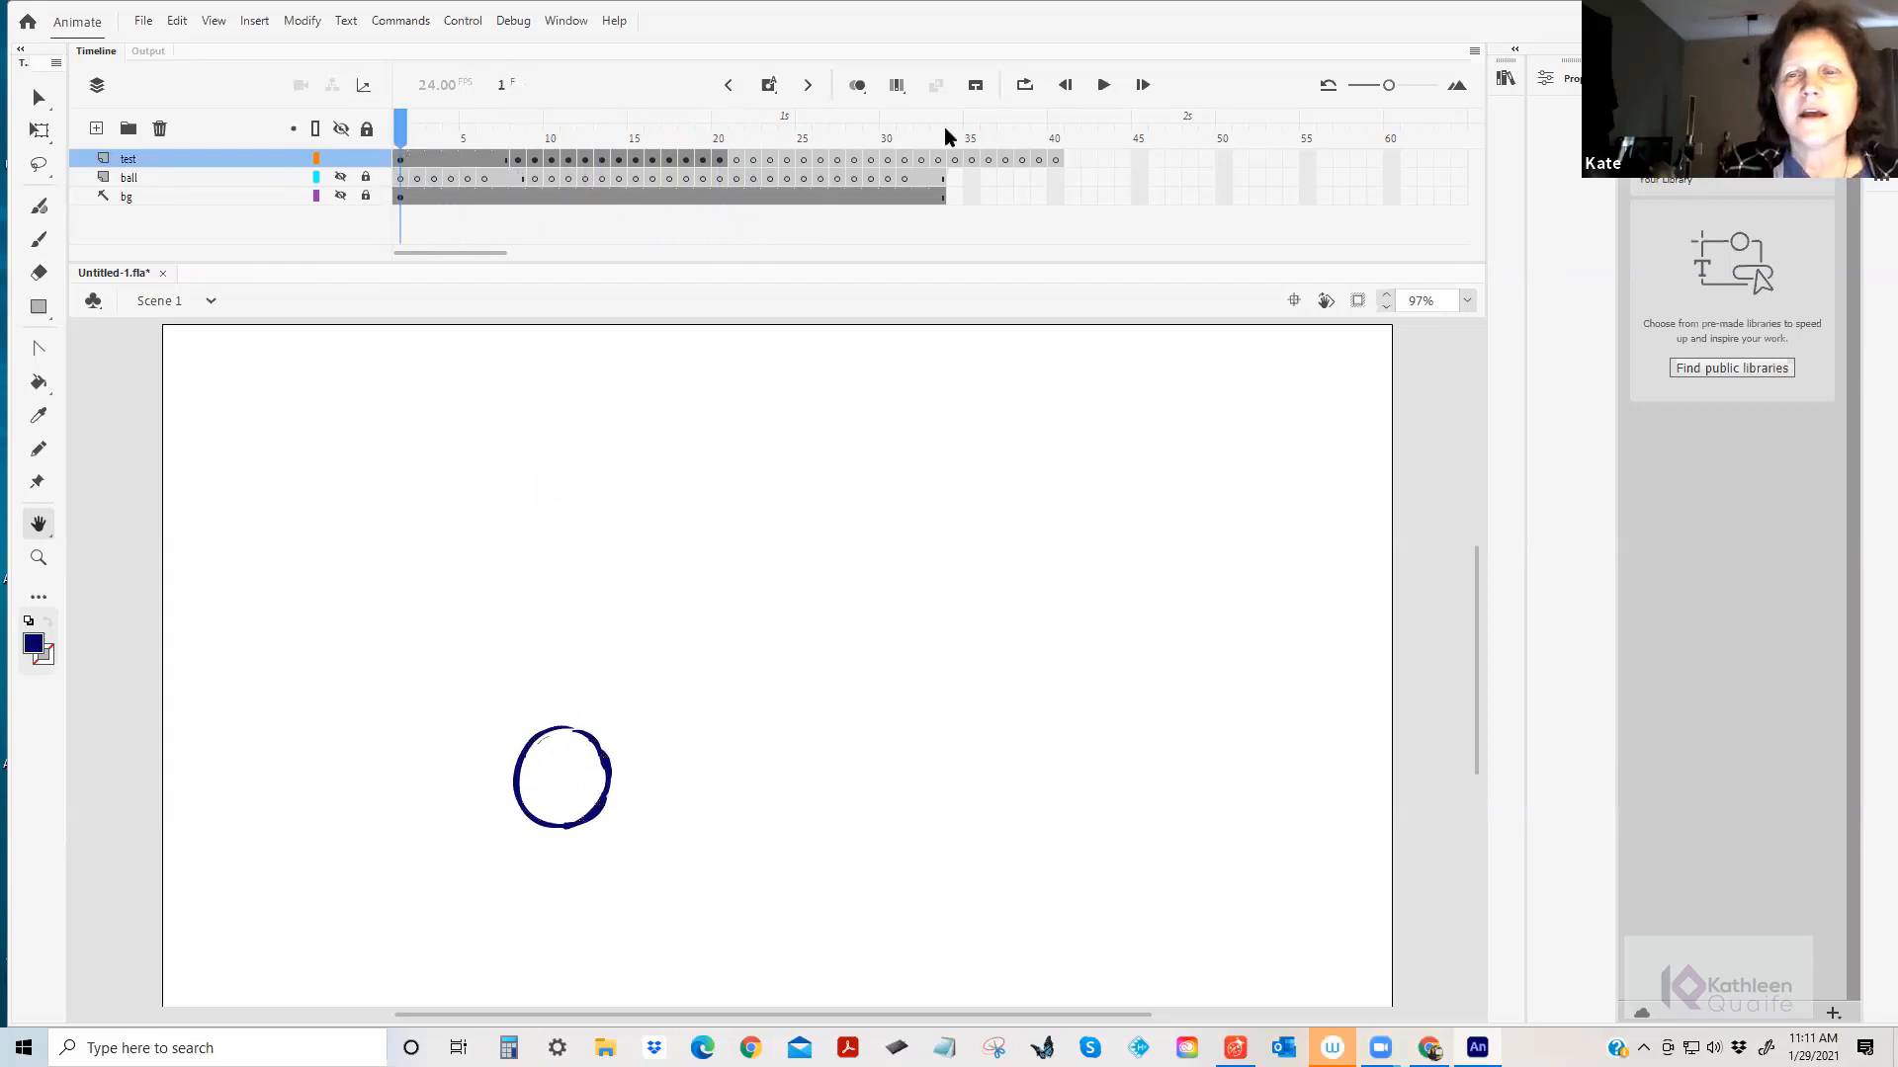
Turn on Edit Multiple Frames for the range from frame 1 to 33 and select those frames on all three layers.
left_click(896, 87)
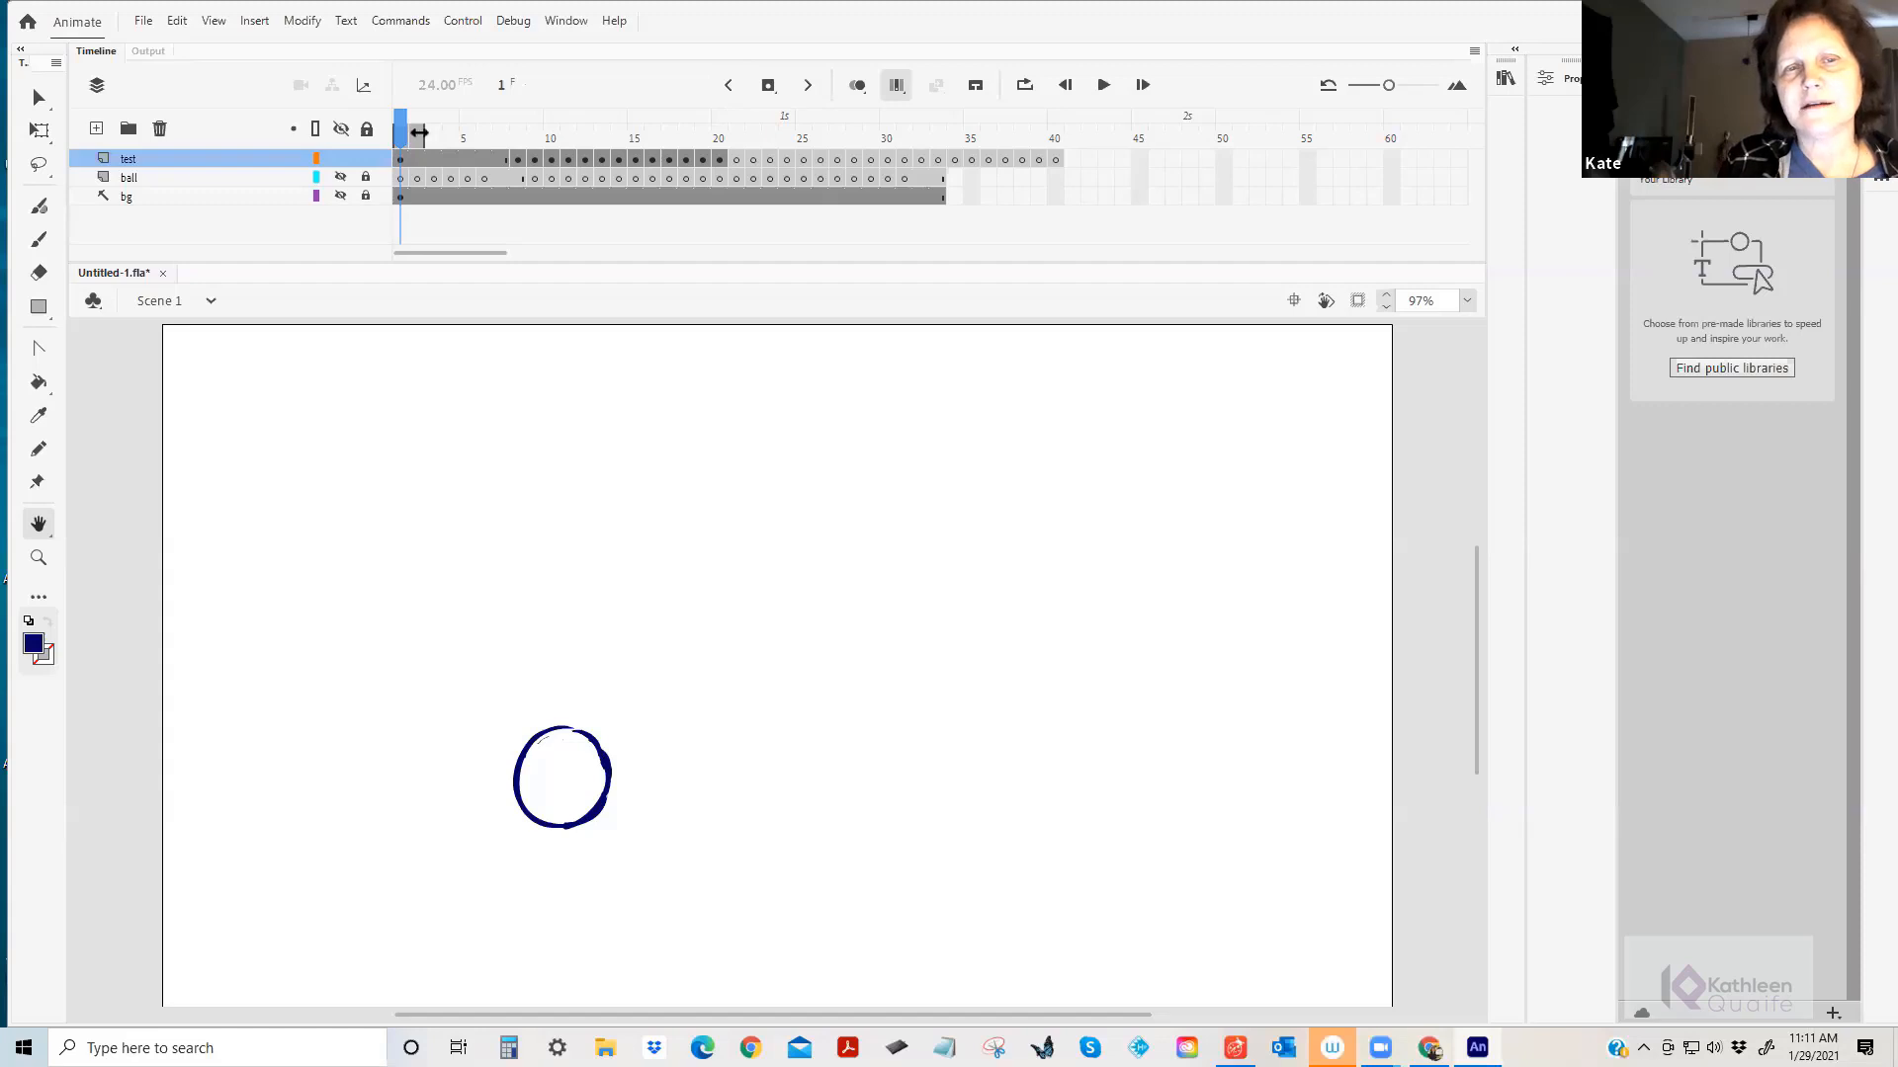
left_click_drag(417, 134, 933, 186)
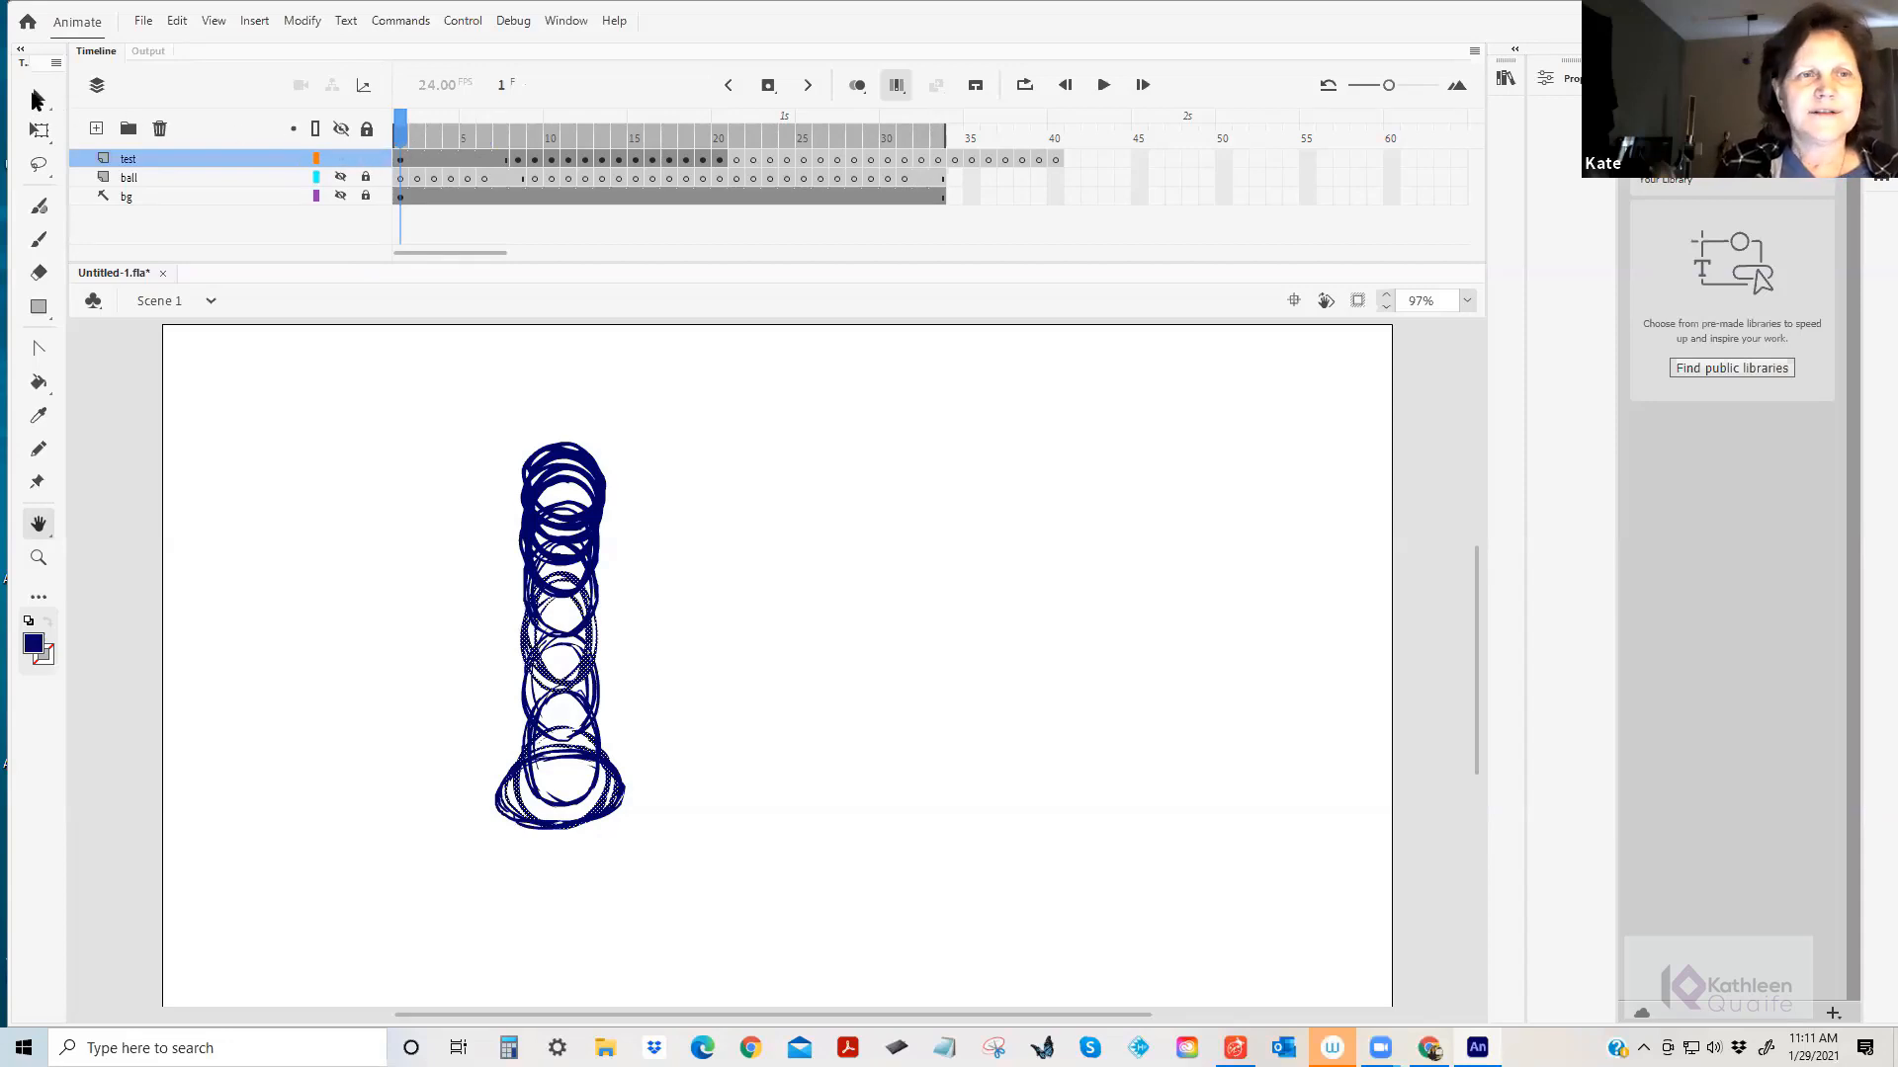
left_click(39, 99)
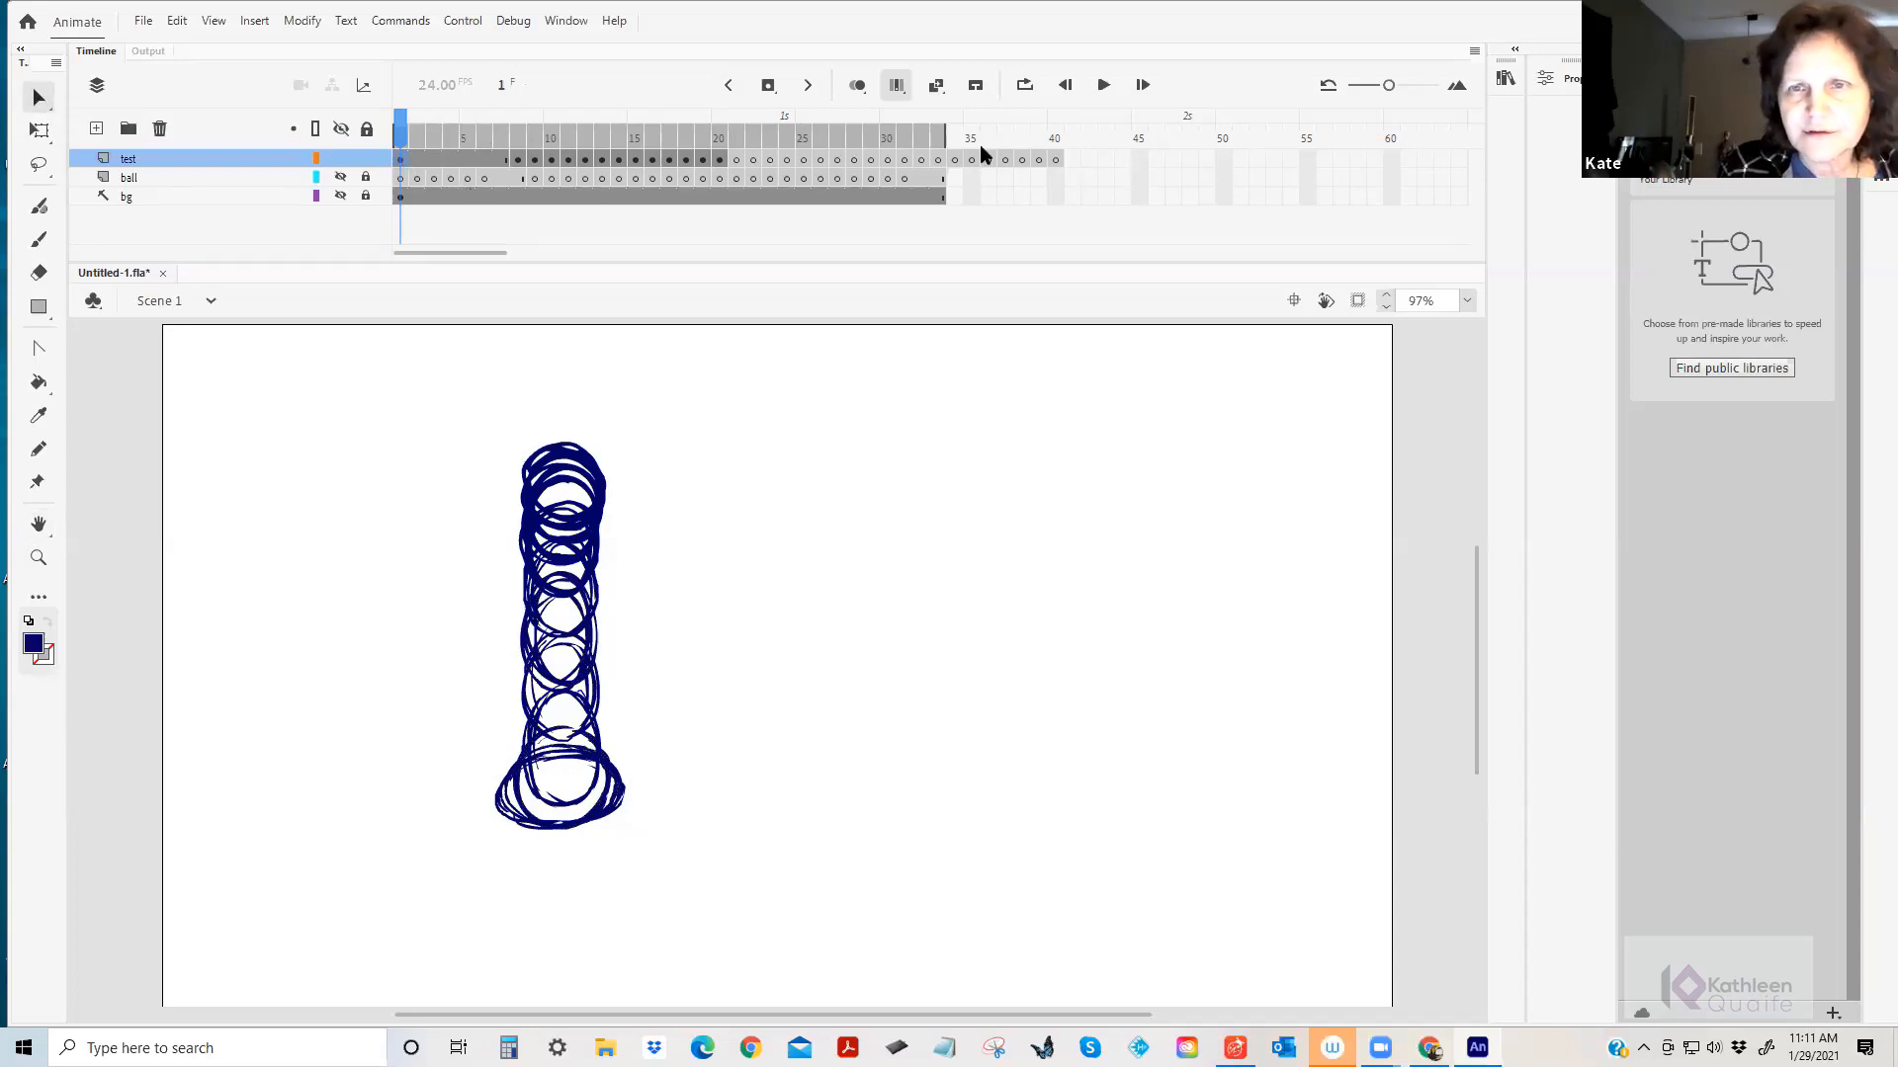
left_click(942, 197, "shift")
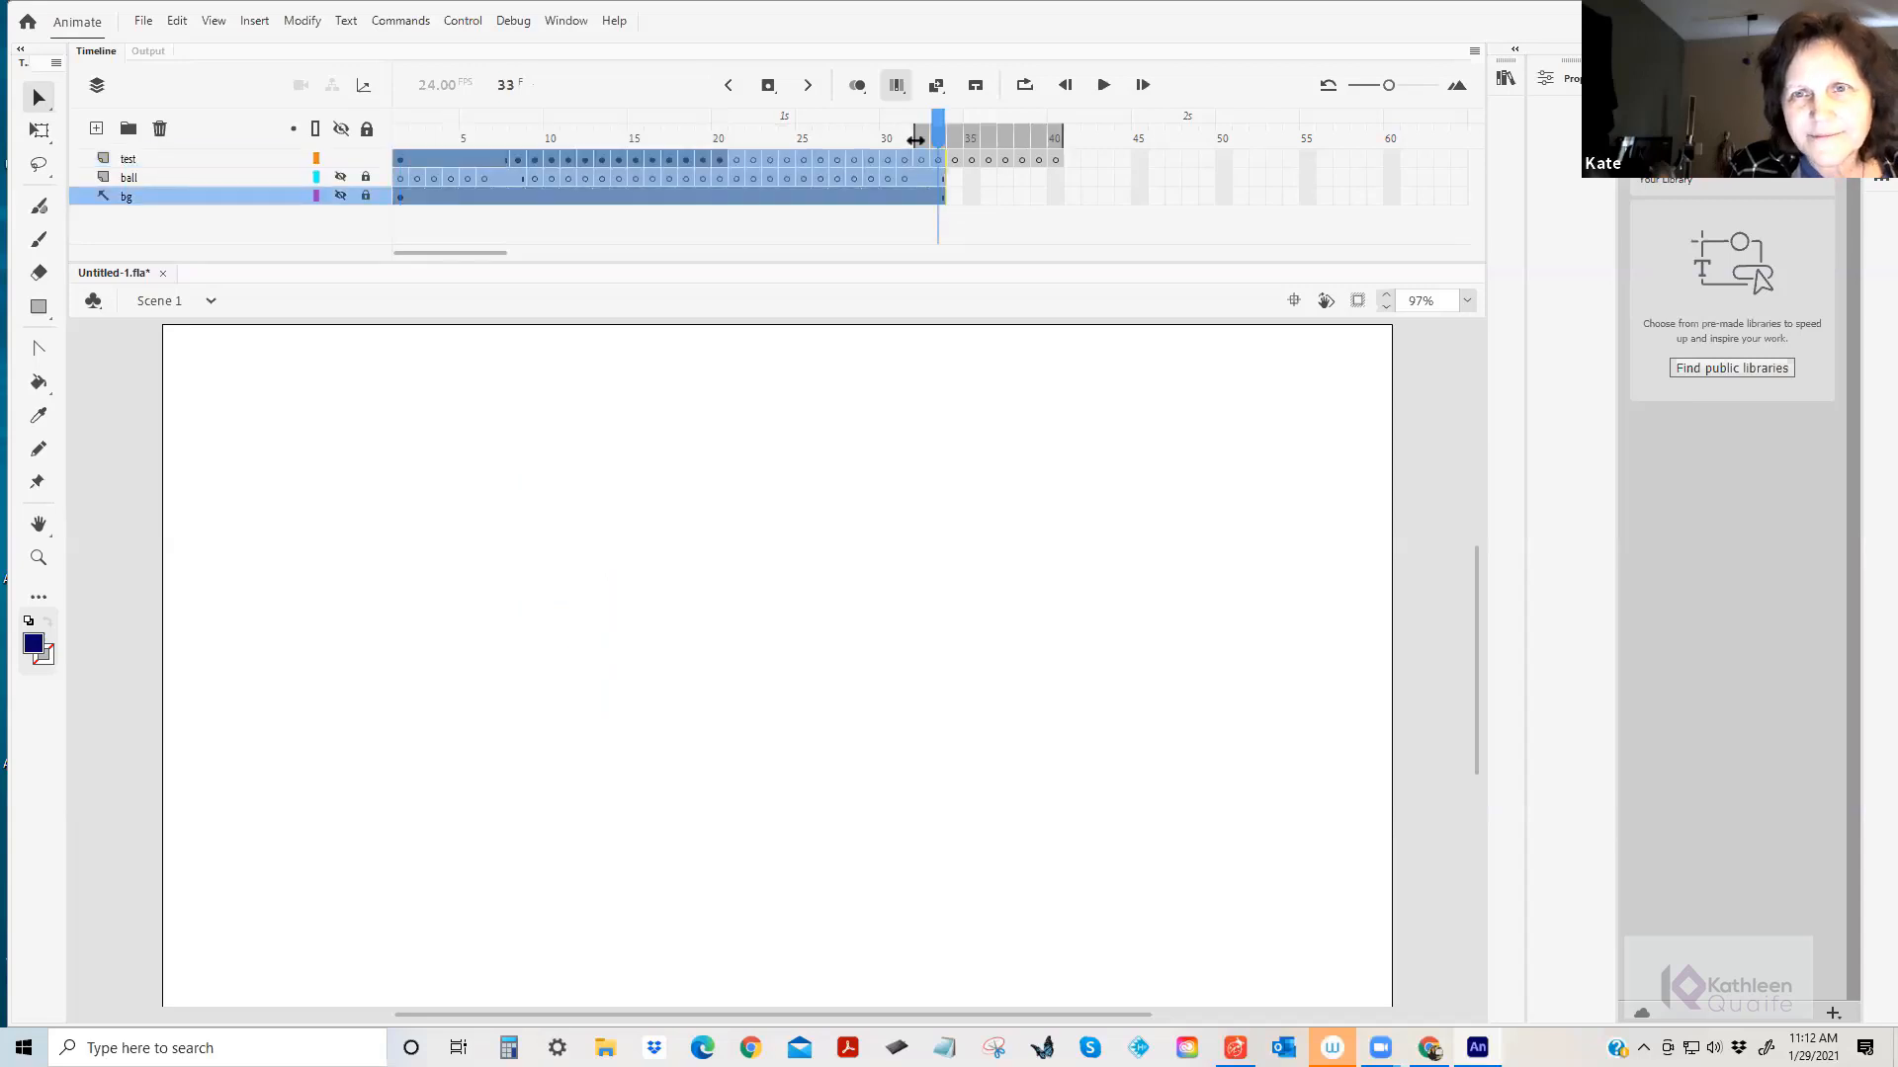
left_click_drag(917, 139, 396, 140)
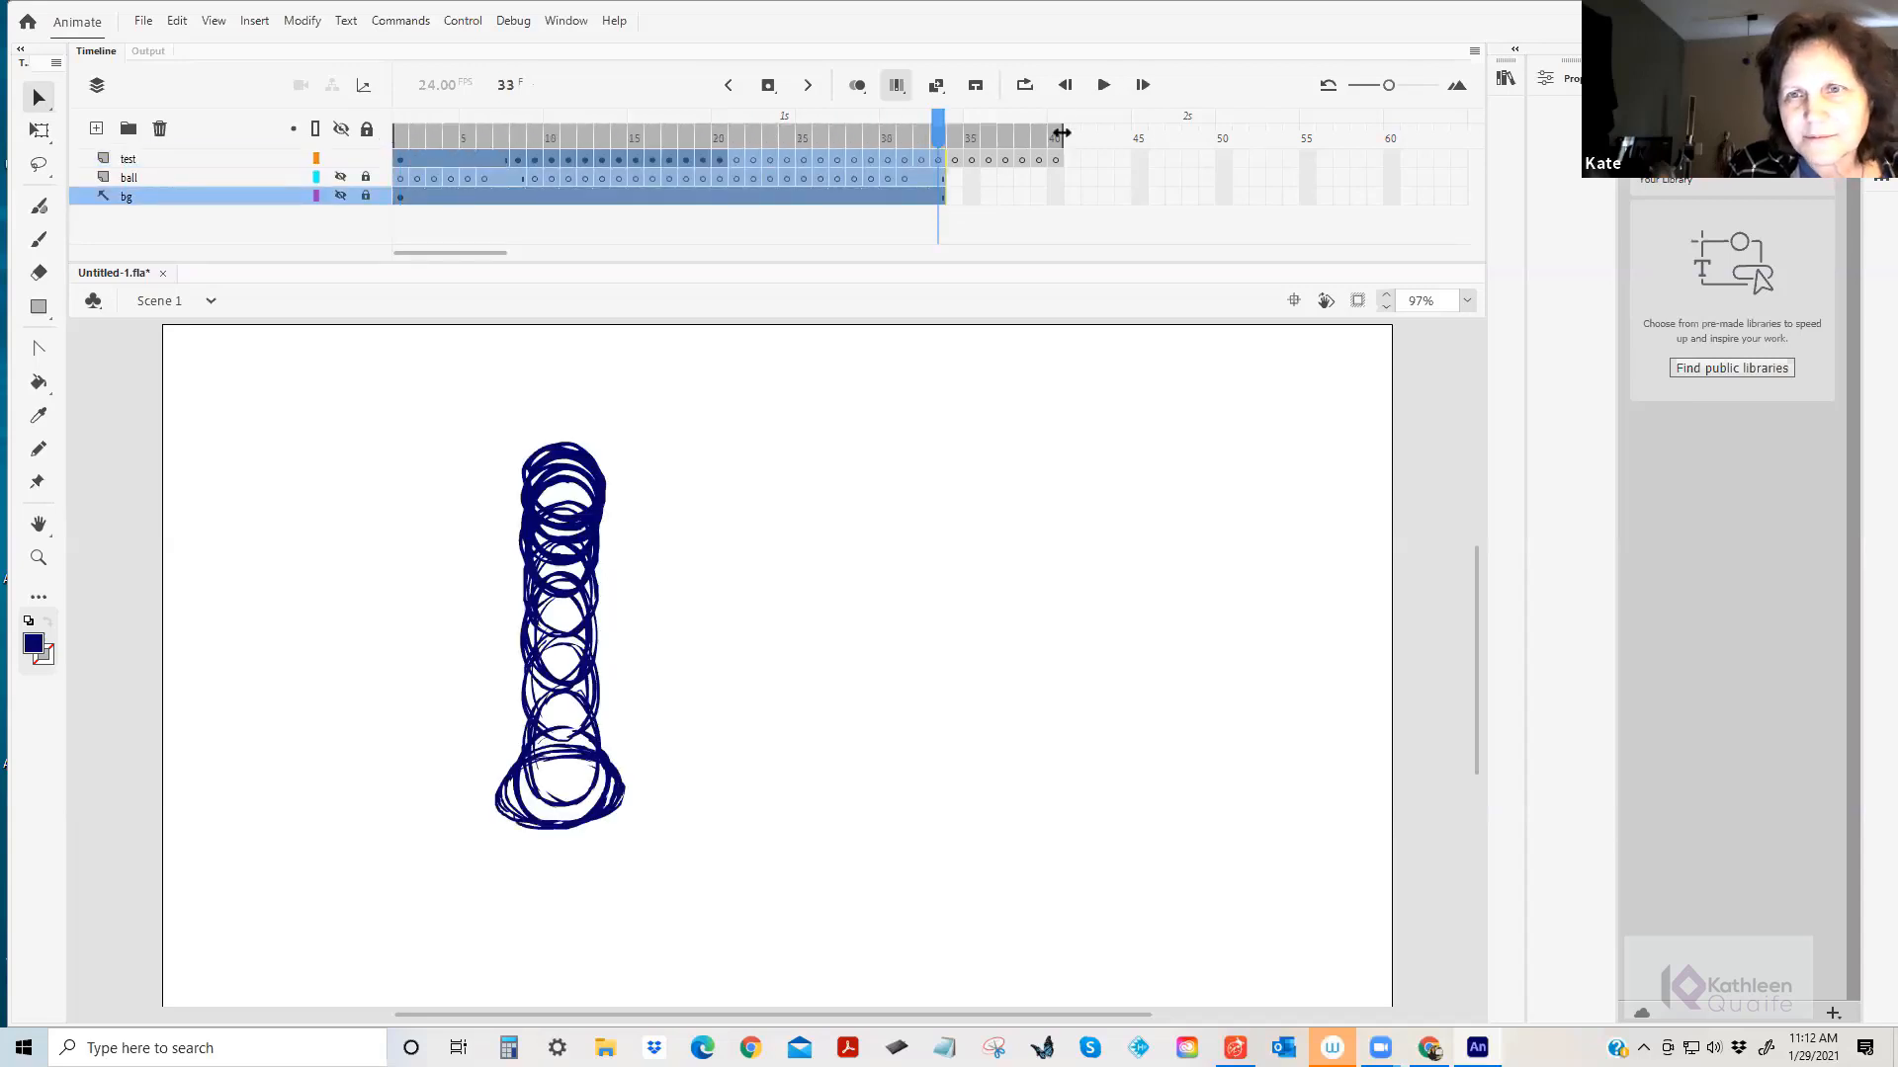
left_click_drag(1062, 133, 939, 133)
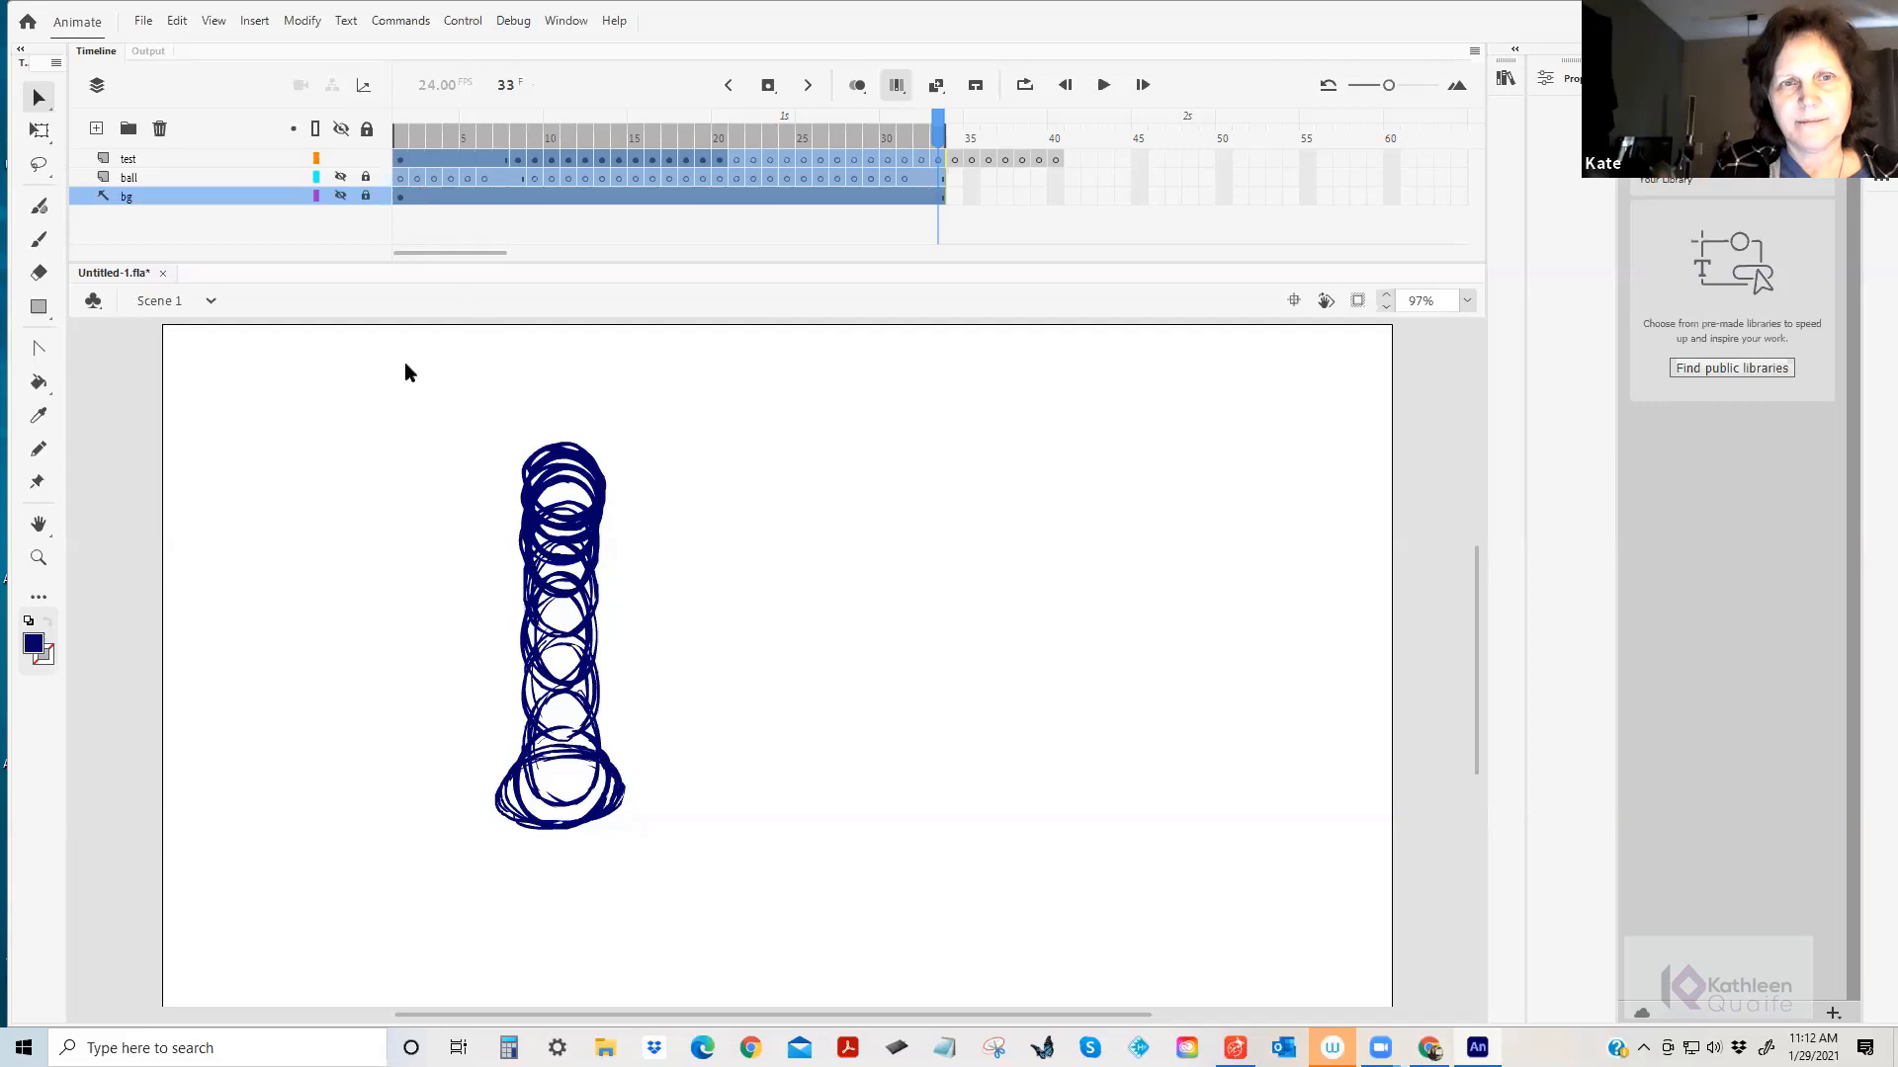
Return the playhead to frame 1 and extend the multiple-frame editing range to frame 33.
left_click_drag(427, 362, 901, 934)
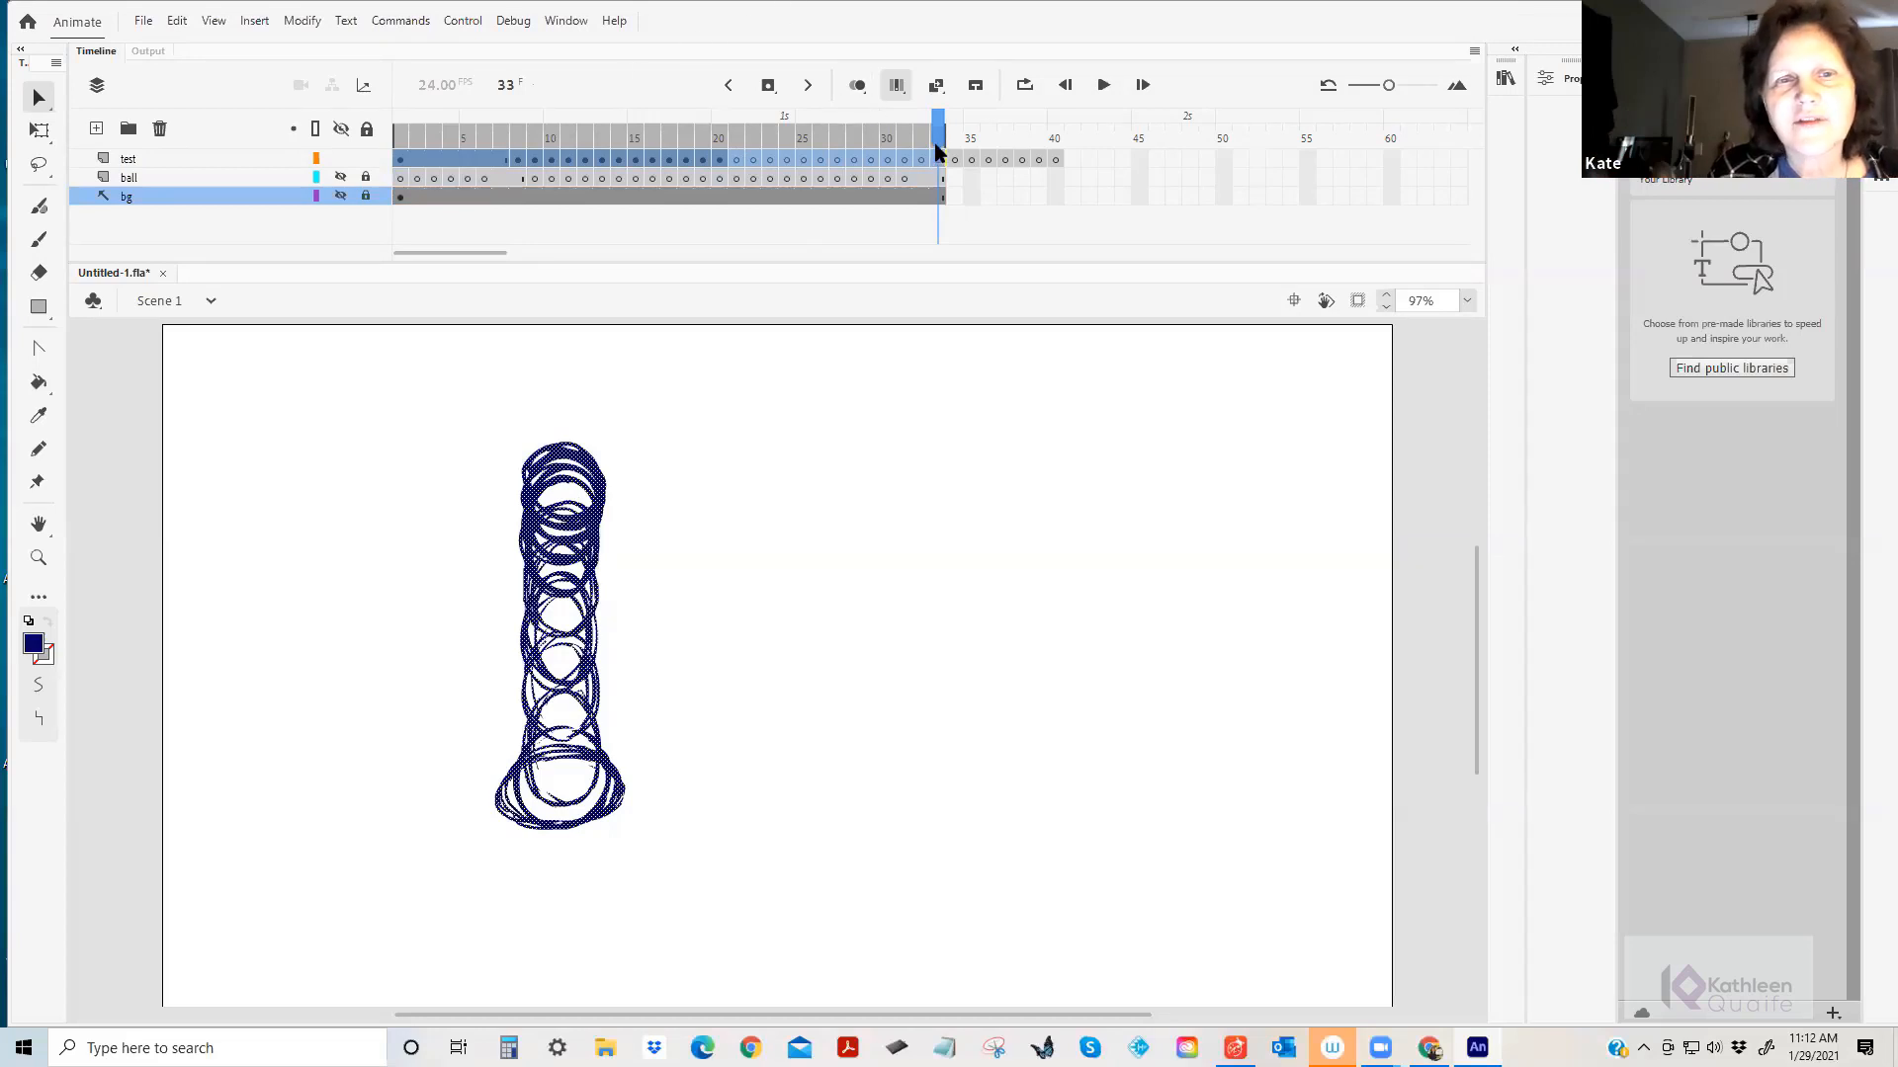
left_click_drag(937, 138, 371, 143)
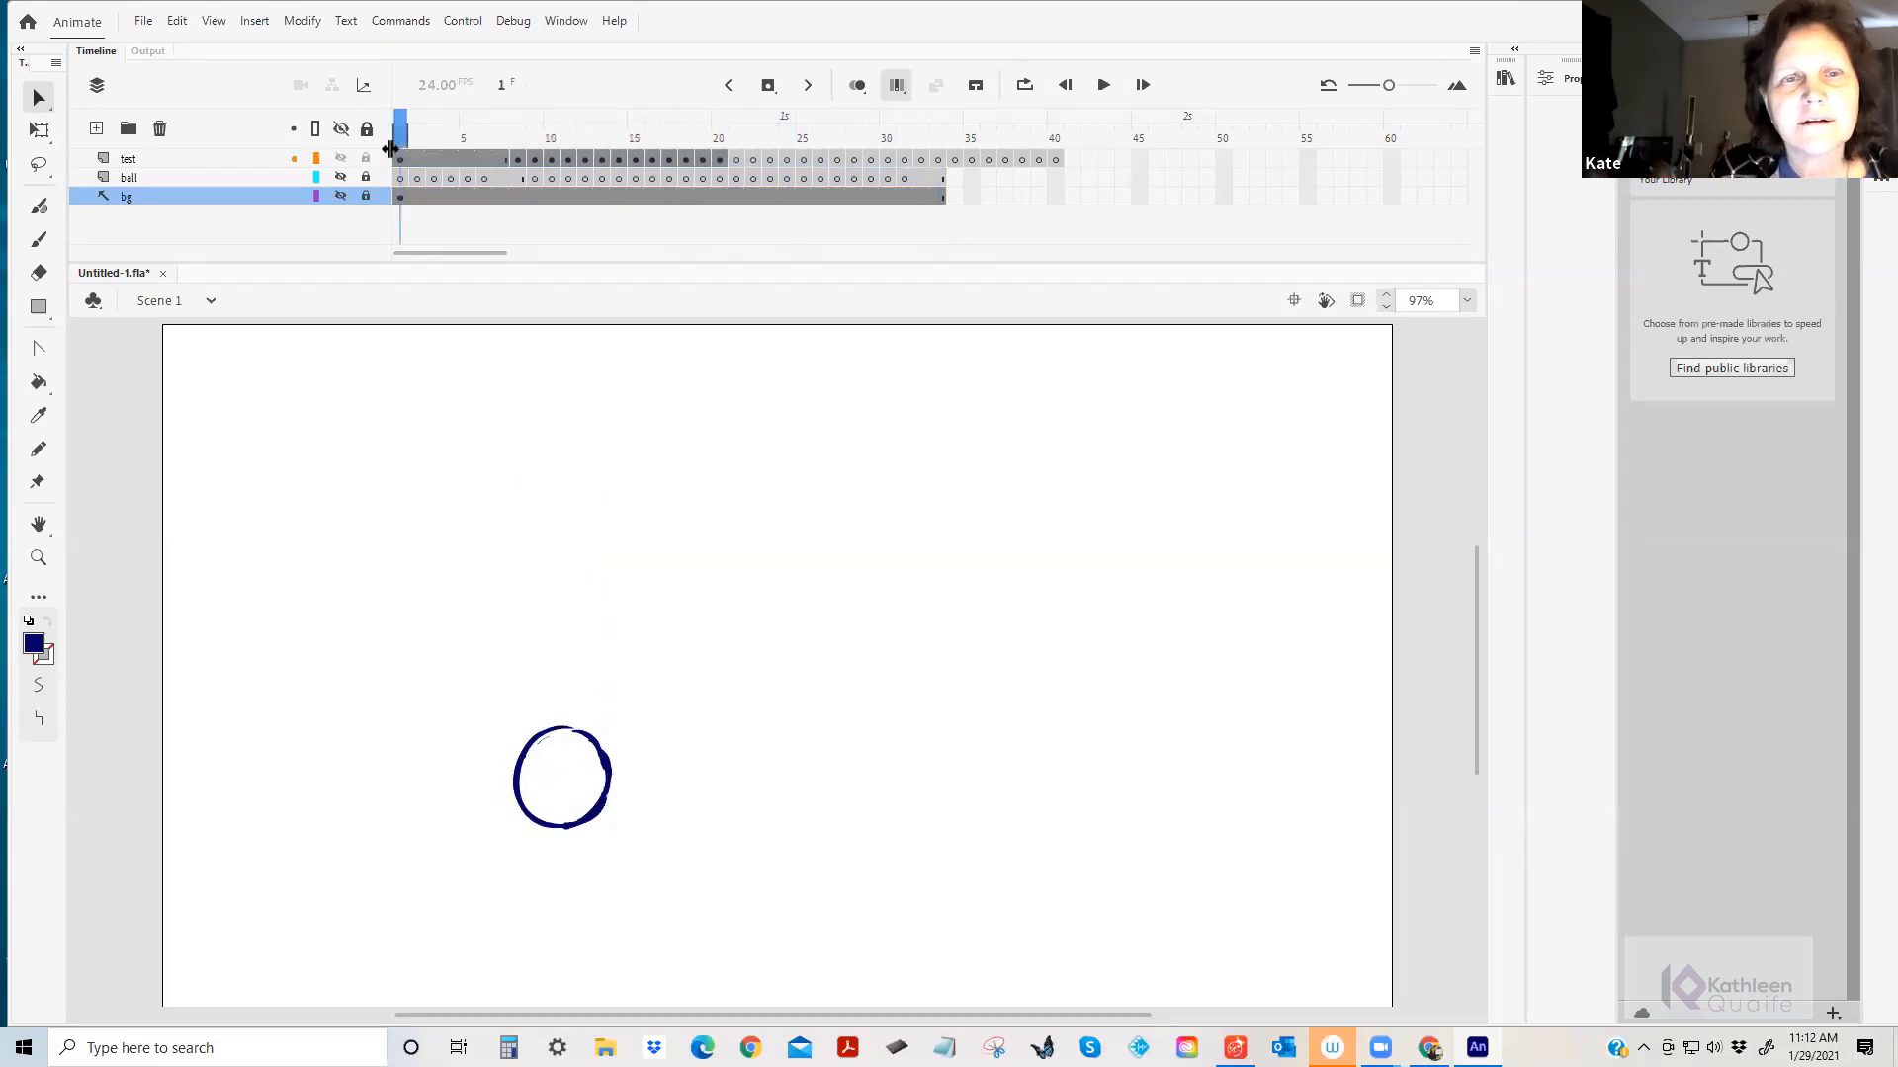
left_click_drag(581, 144, 944, 140)
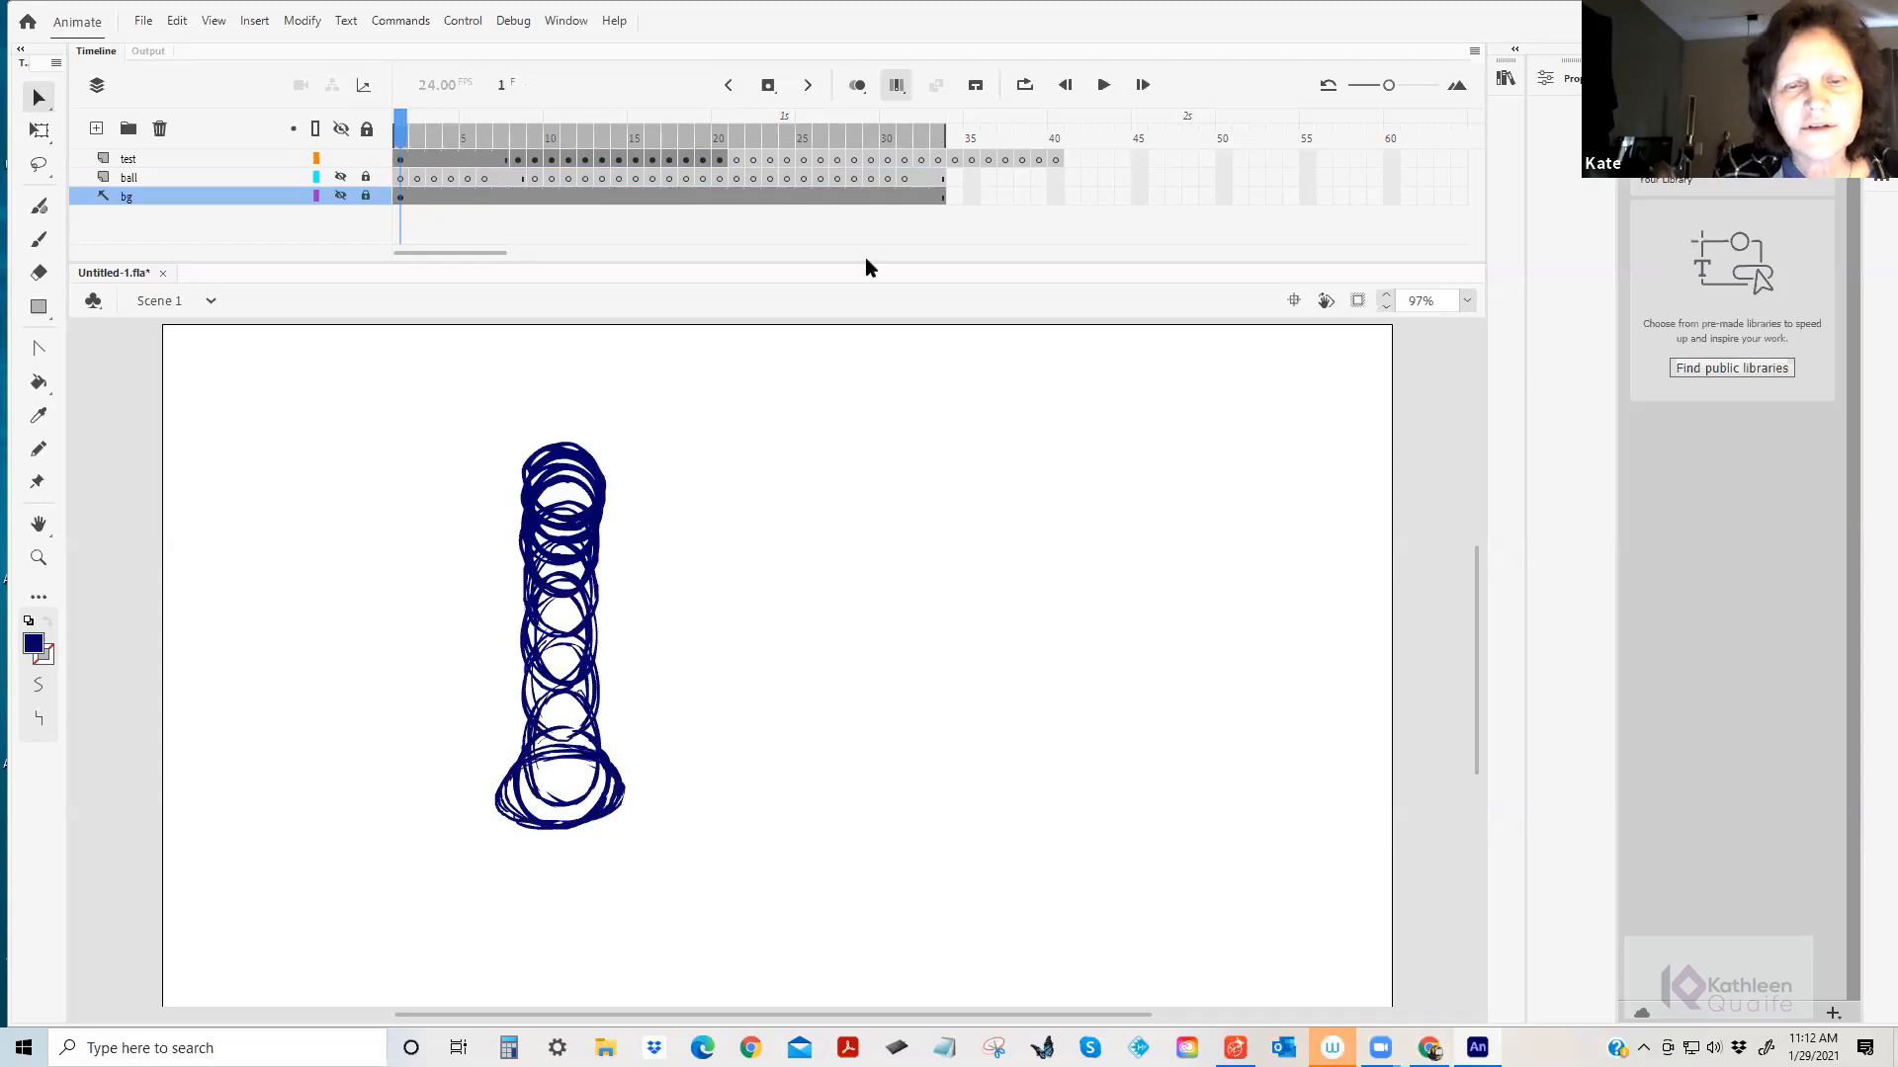
Select frames 1 to 33 on all layers and enlarge all the ball drawings together about their center with Free Transform.
left_click(402, 161)
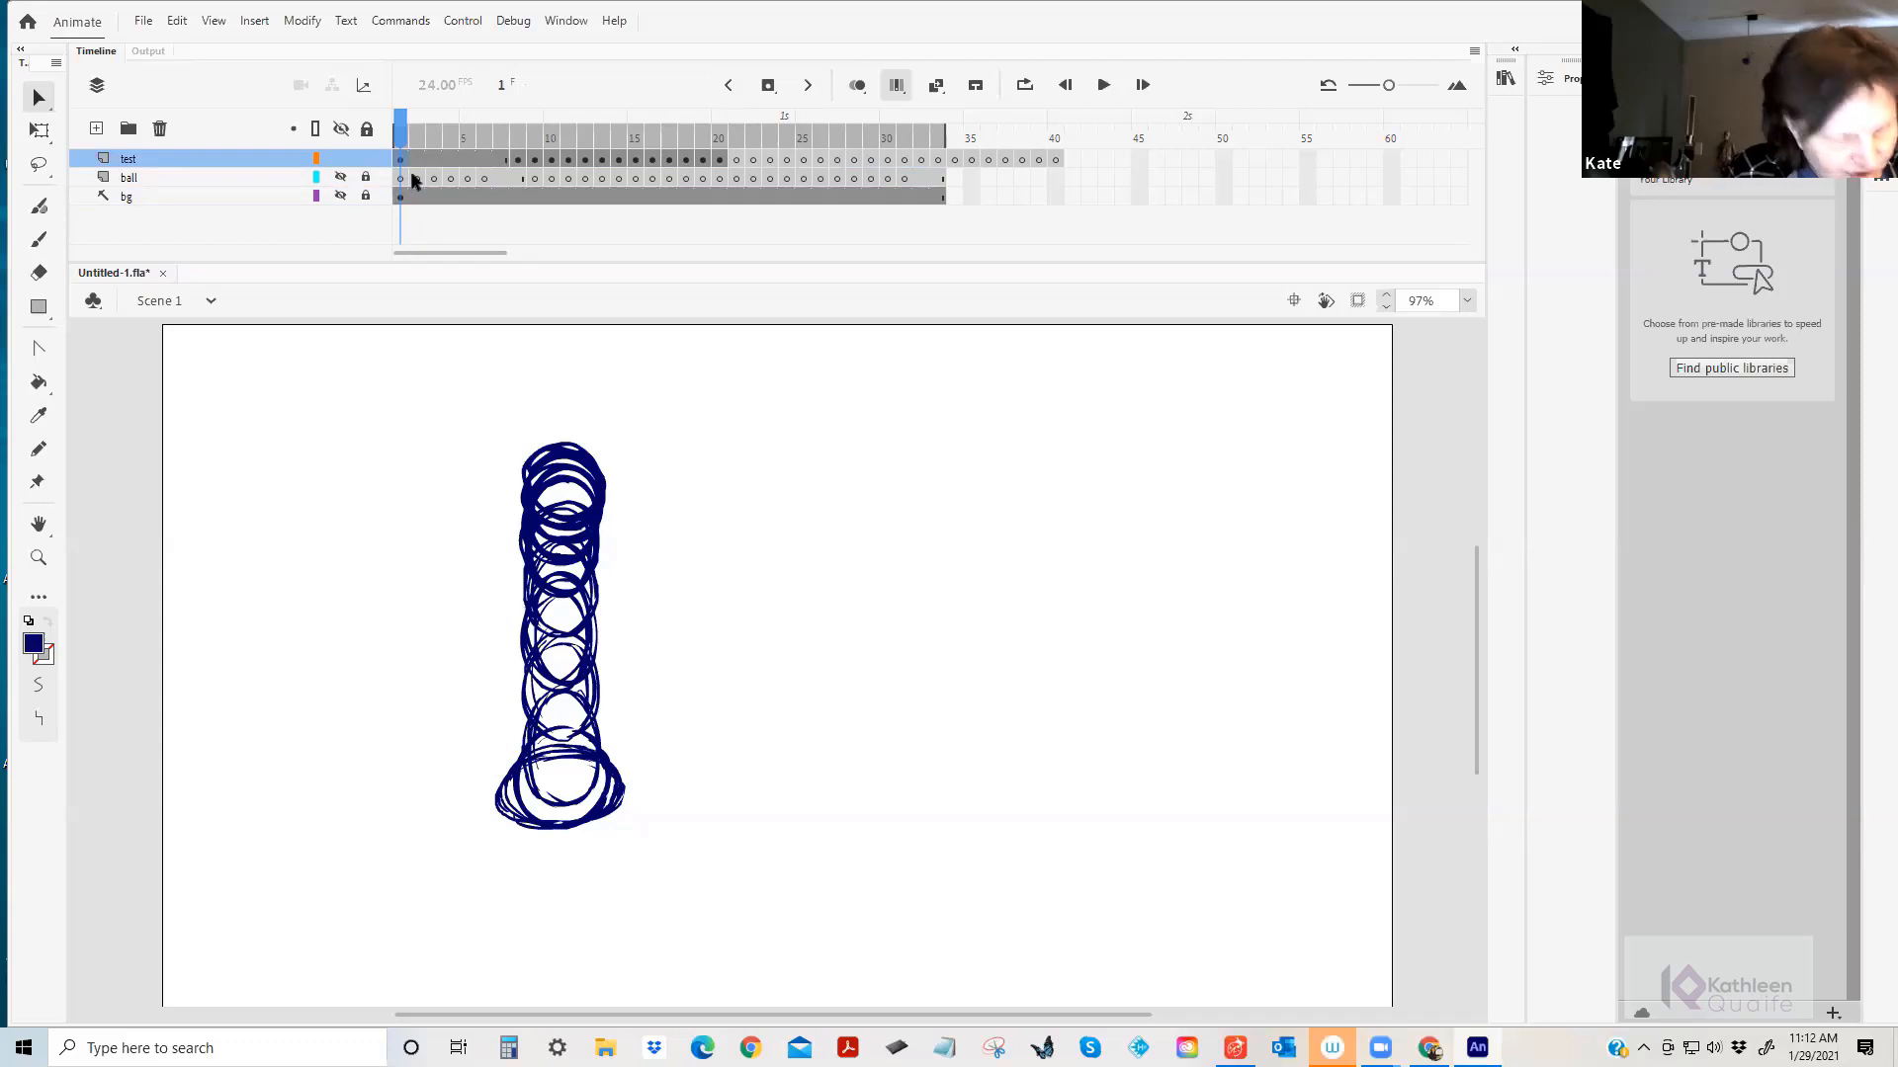
left_click(937, 198, "shift")
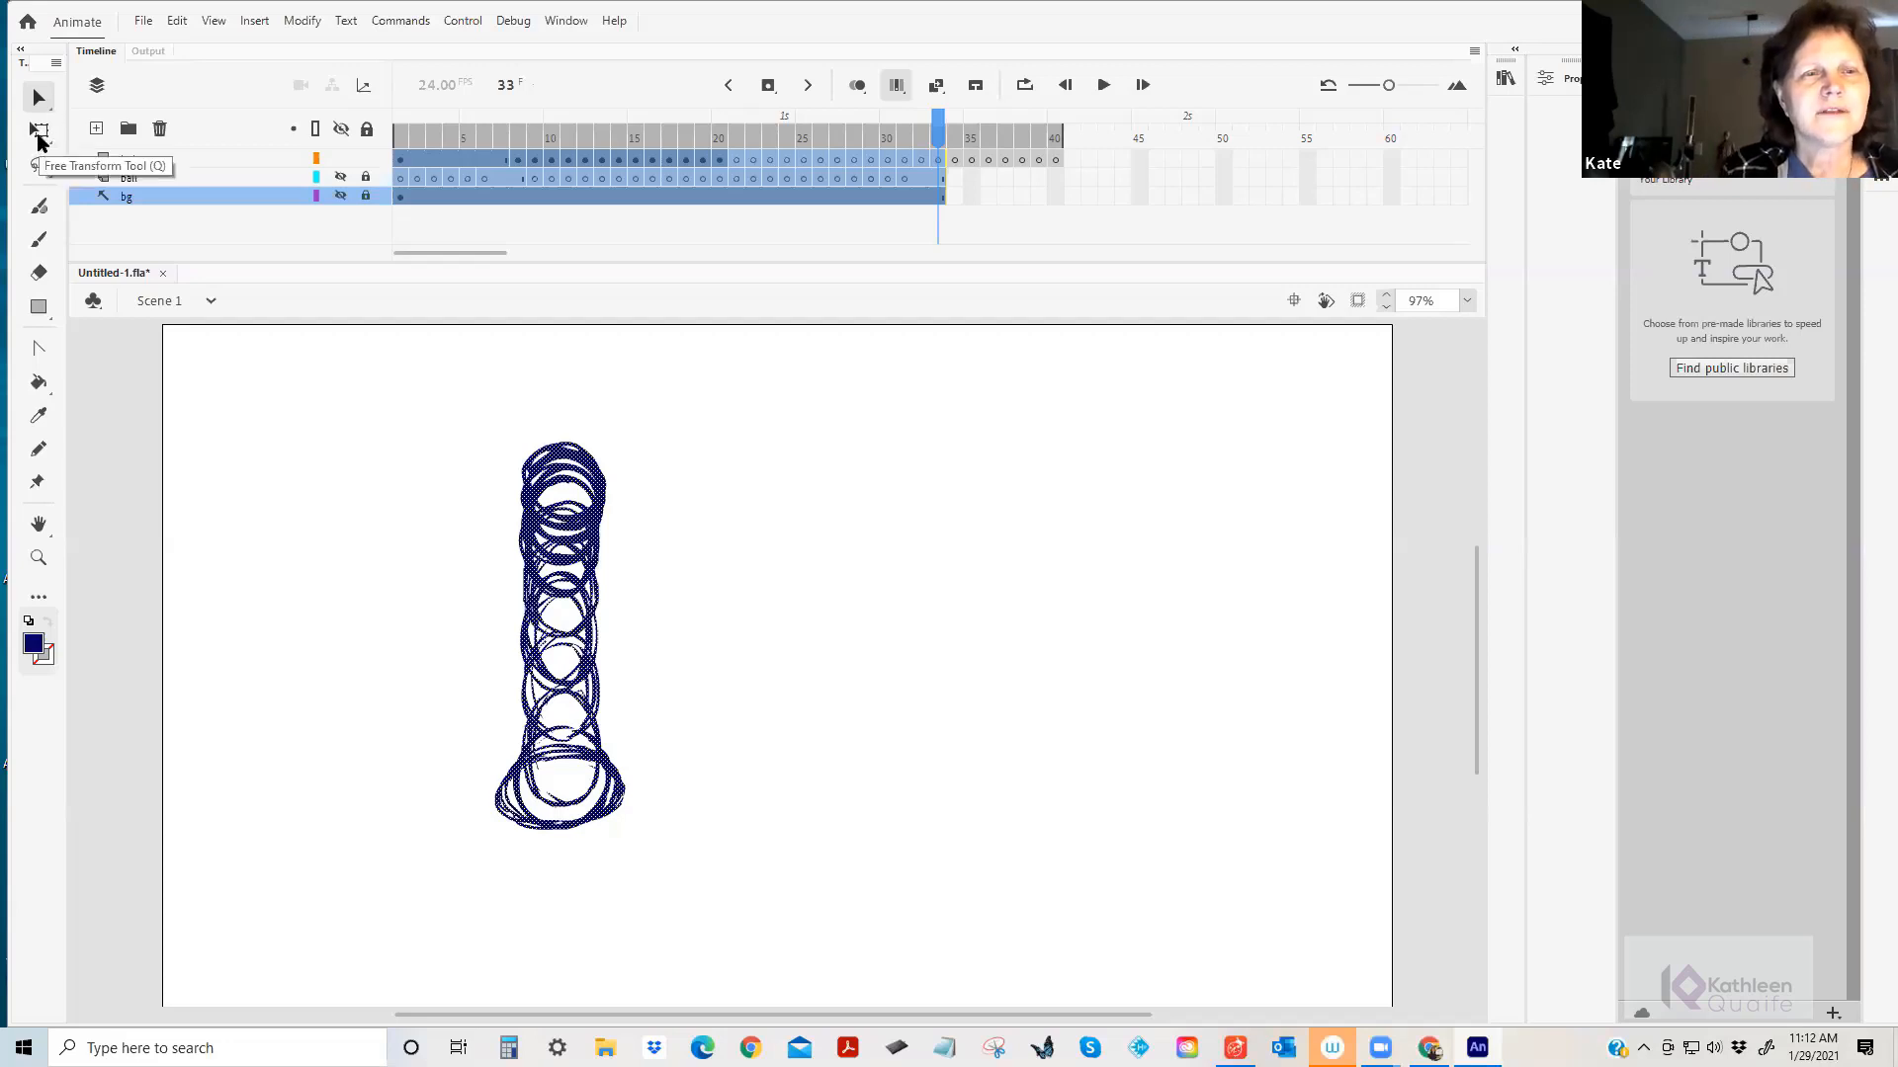
left_click(38, 134)
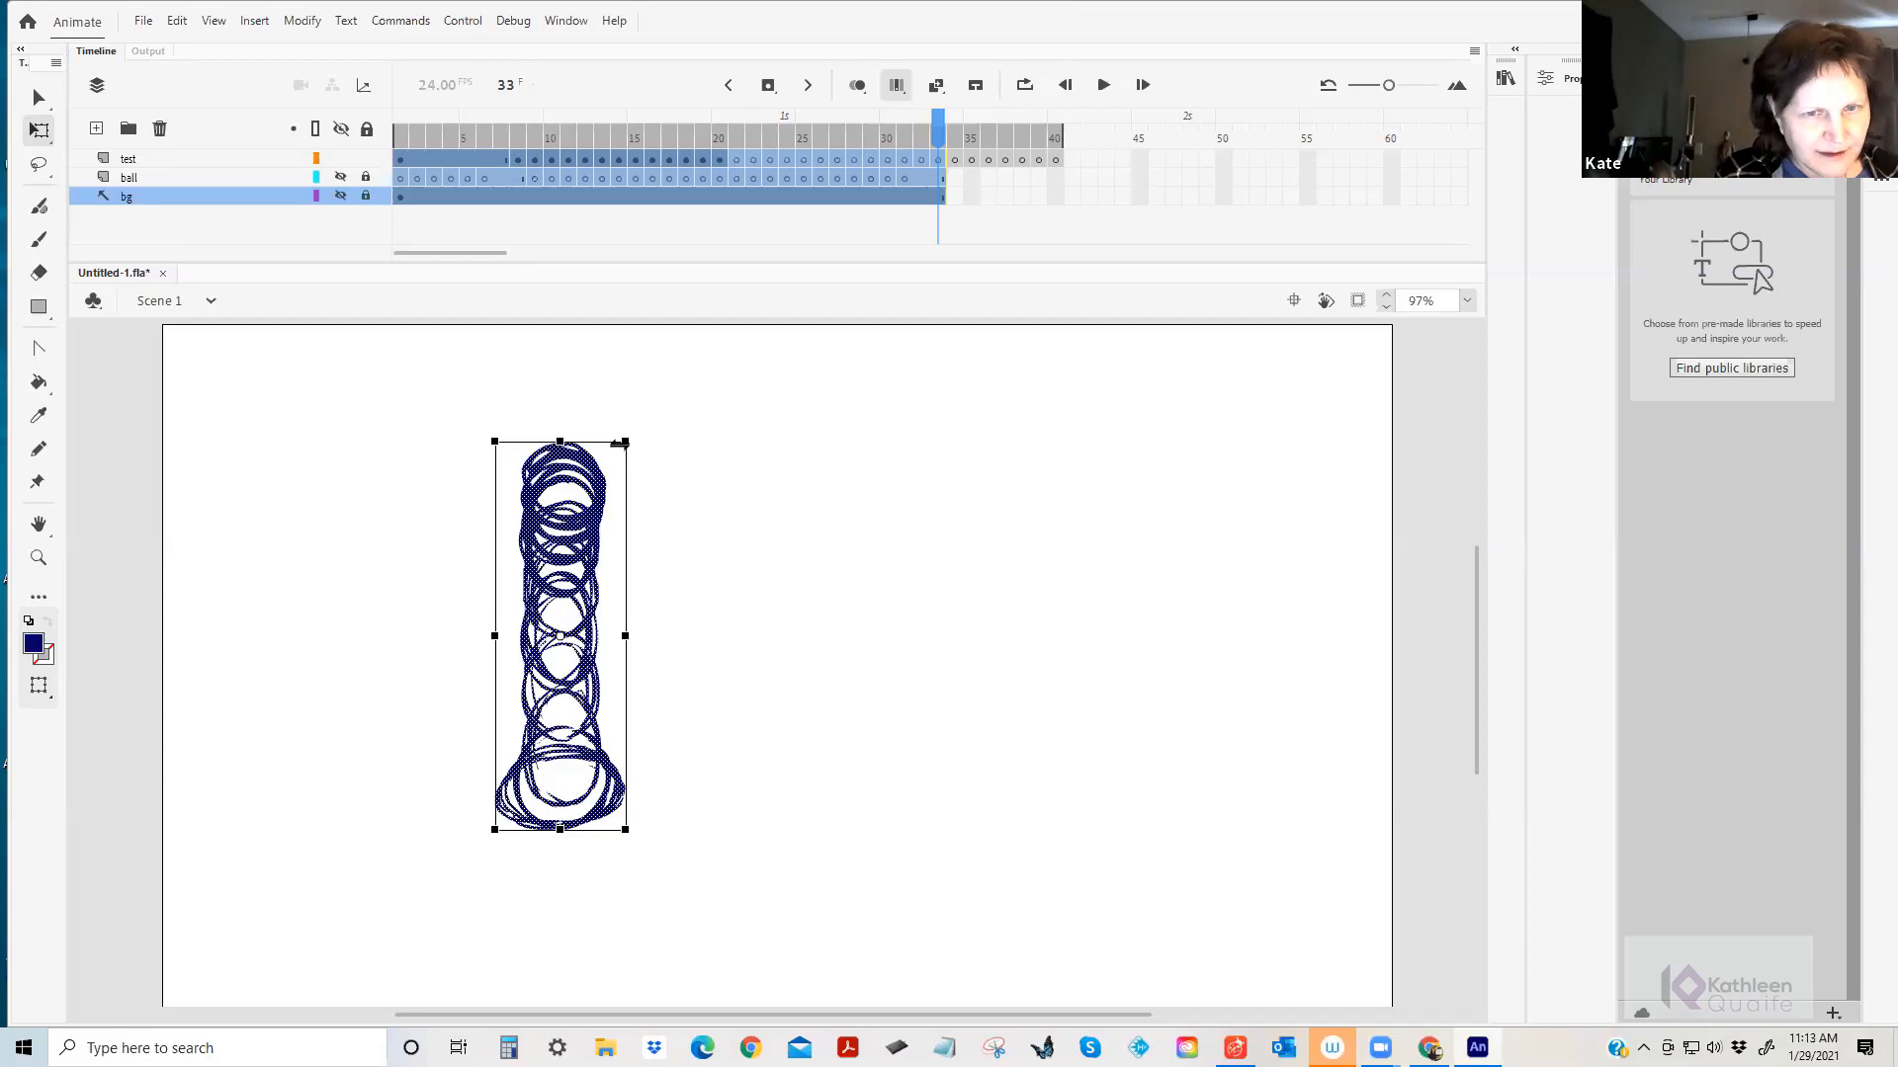
mouse_move(559, 635)
left_mouse_down()
mouse_move(879, 636)
mouse_move(559, 634)
left_mouse_up()
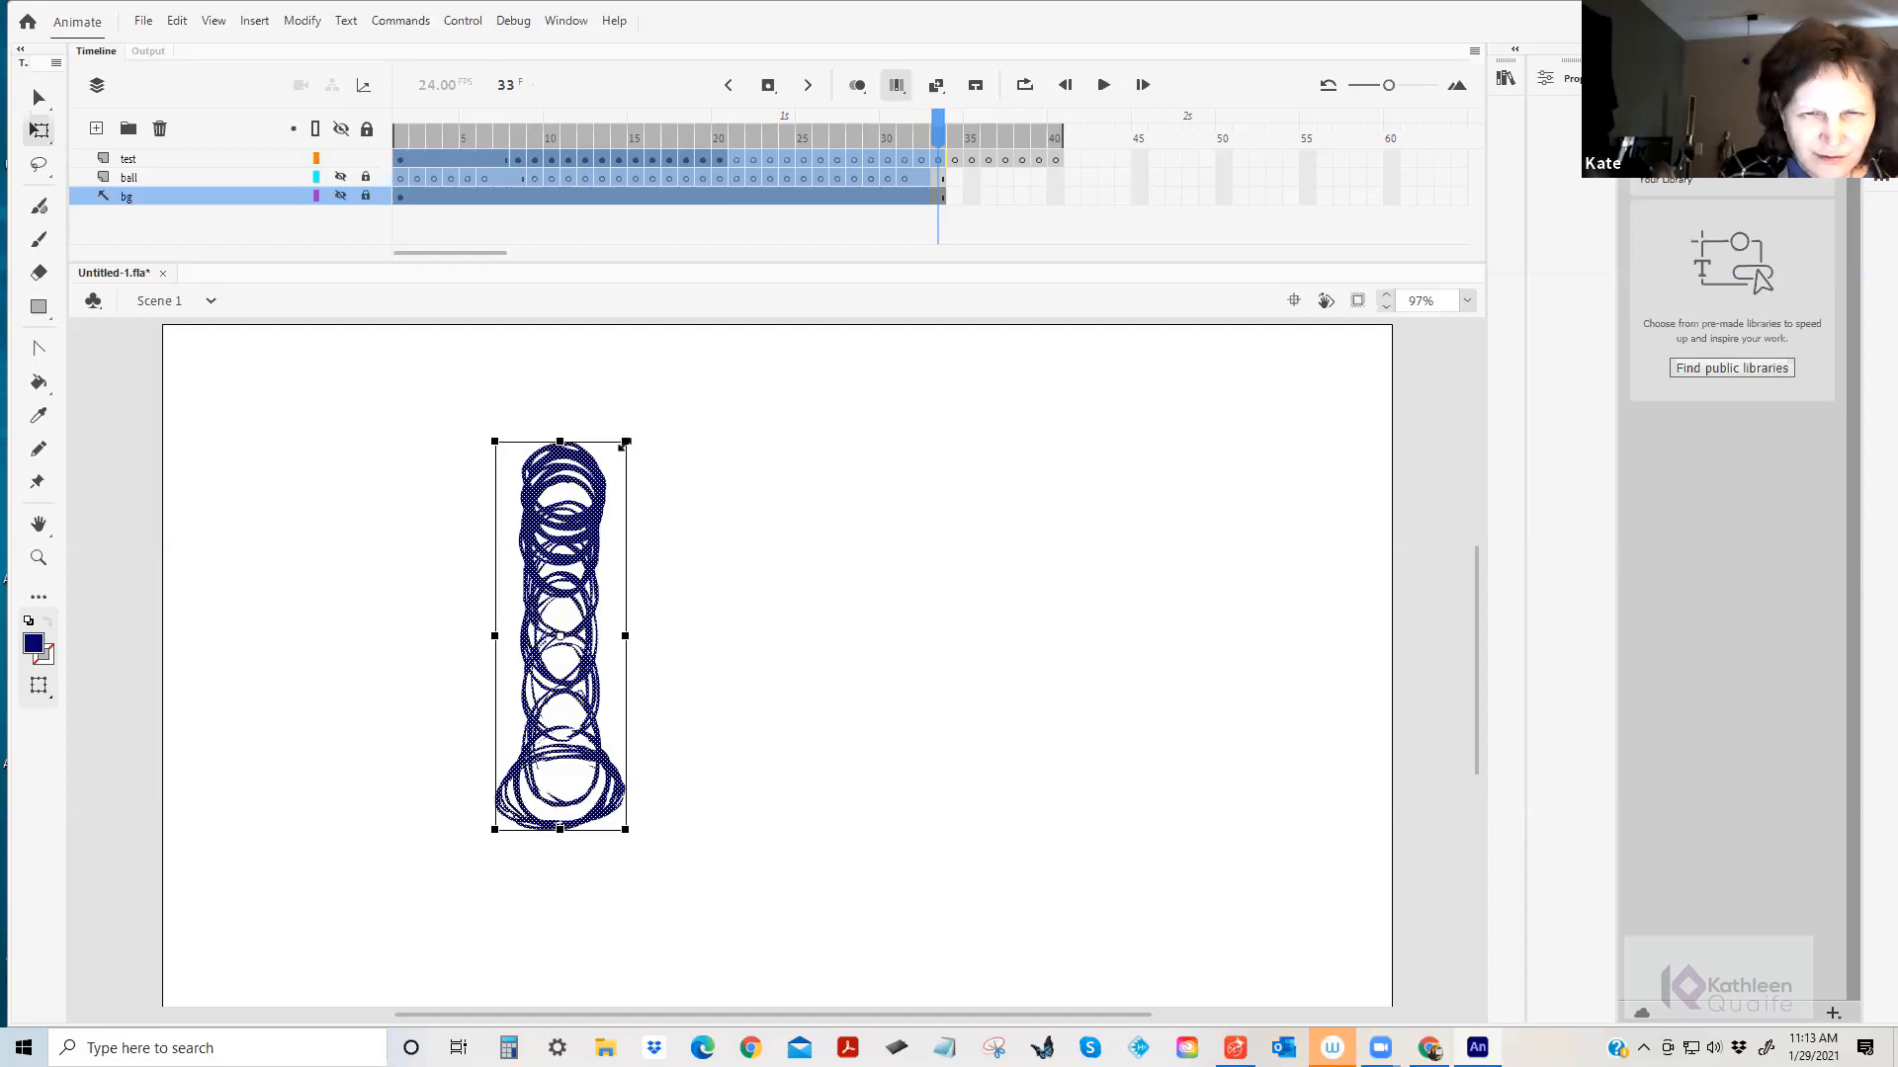
mouse_move(622, 444)
left_mouse_down()
mouse_move(763, 393)
mouse_move(898, 394)
left_mouse_up()
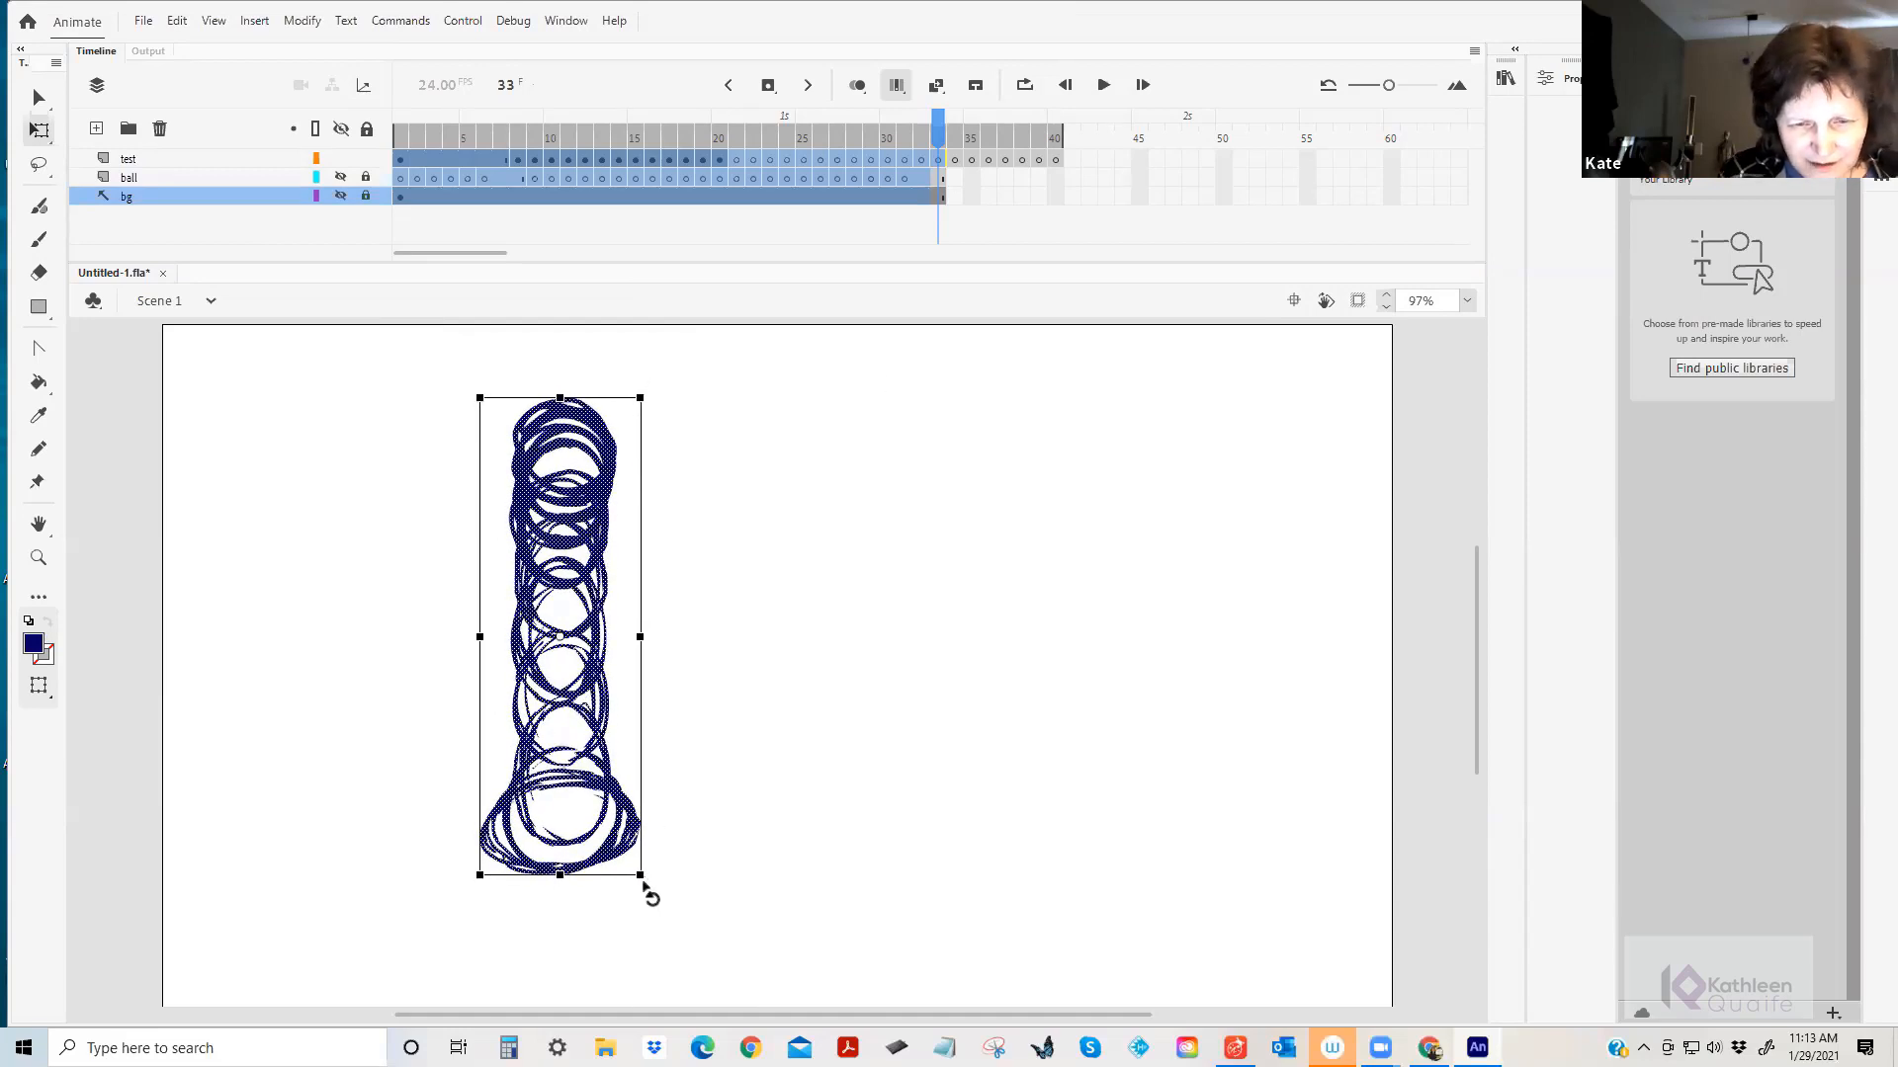
mouse_move(669, 891)
left_mouse_down()
mouse_move(716, 962)
mouse_move(701, 939)
left_mouse_up()
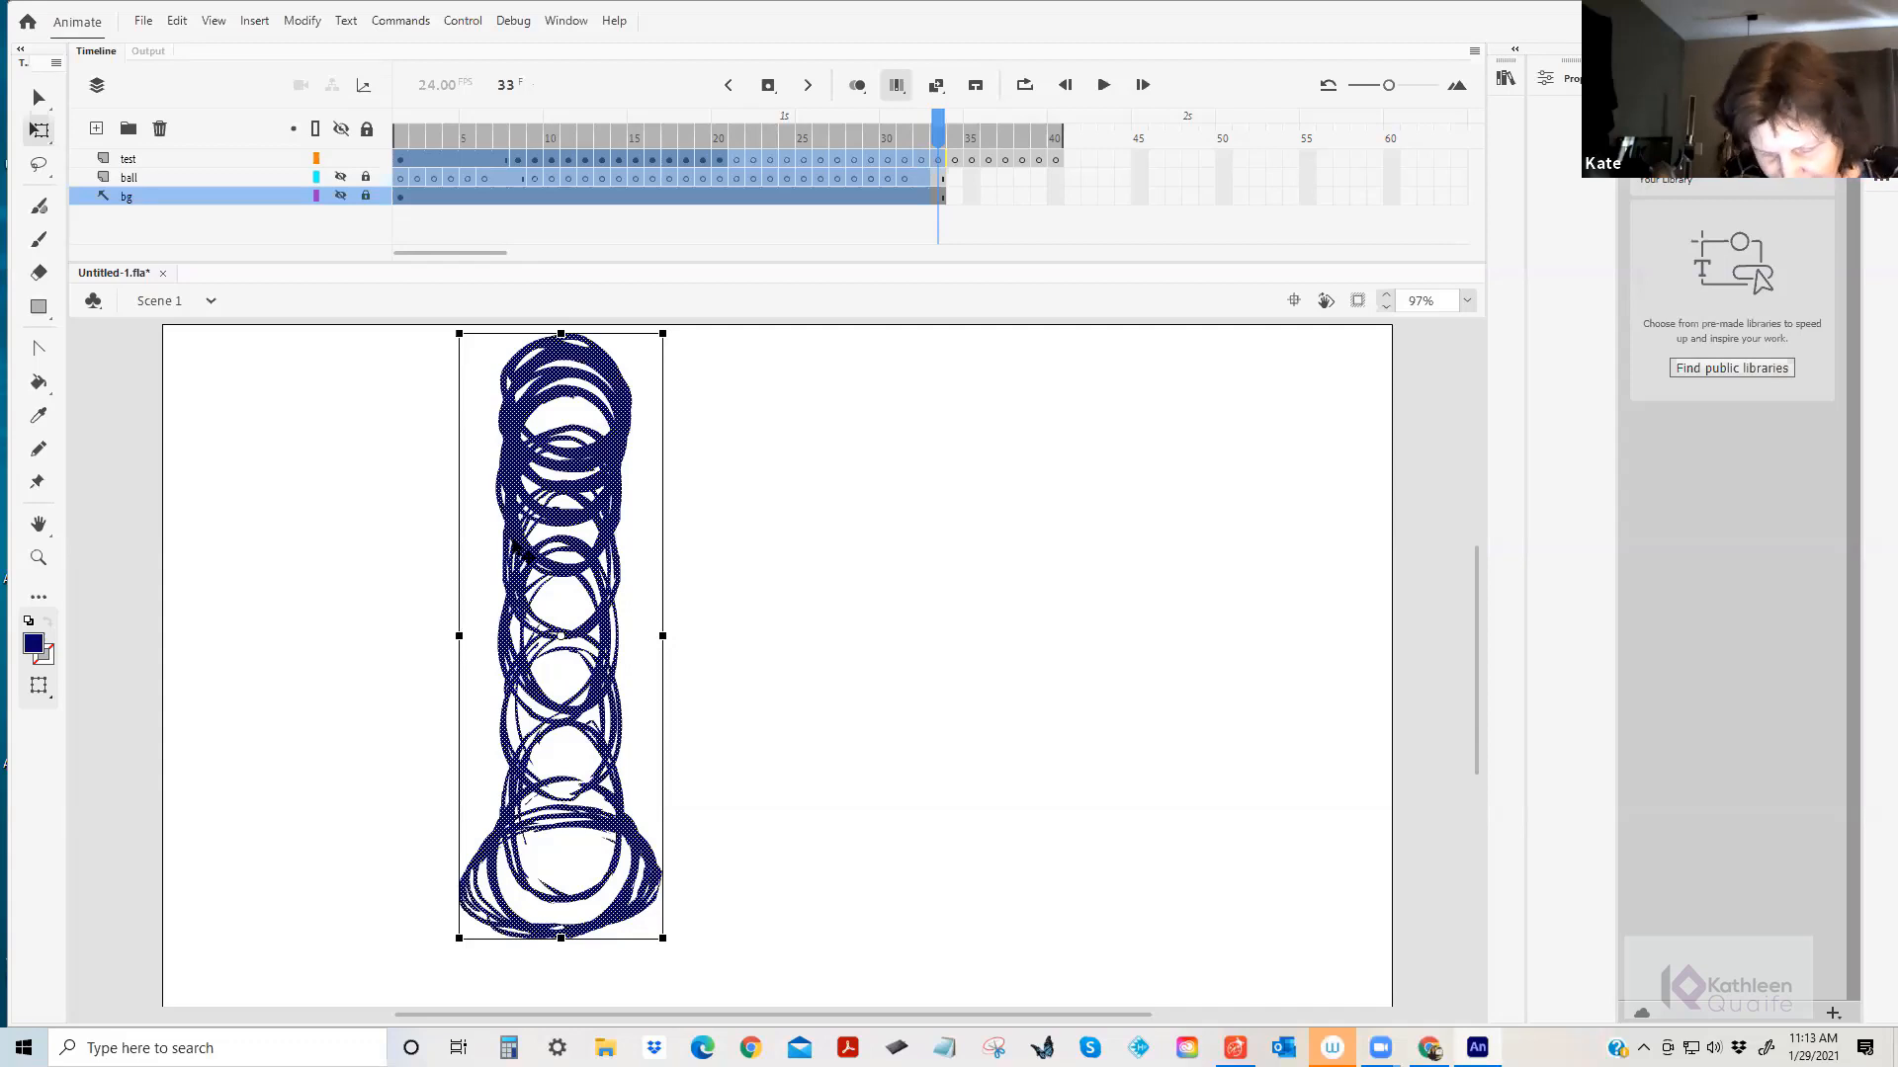
Nudge all the enlarged ball drawings together to the right, closer to the middle of the stage.
key("Right")
key("Right")
key("Right")
key("Right")
key("Right")
key("Right")
key("Right")
key("Right")
key("Right")
key("Right")
key("Right")
key("Right")
key("Right")
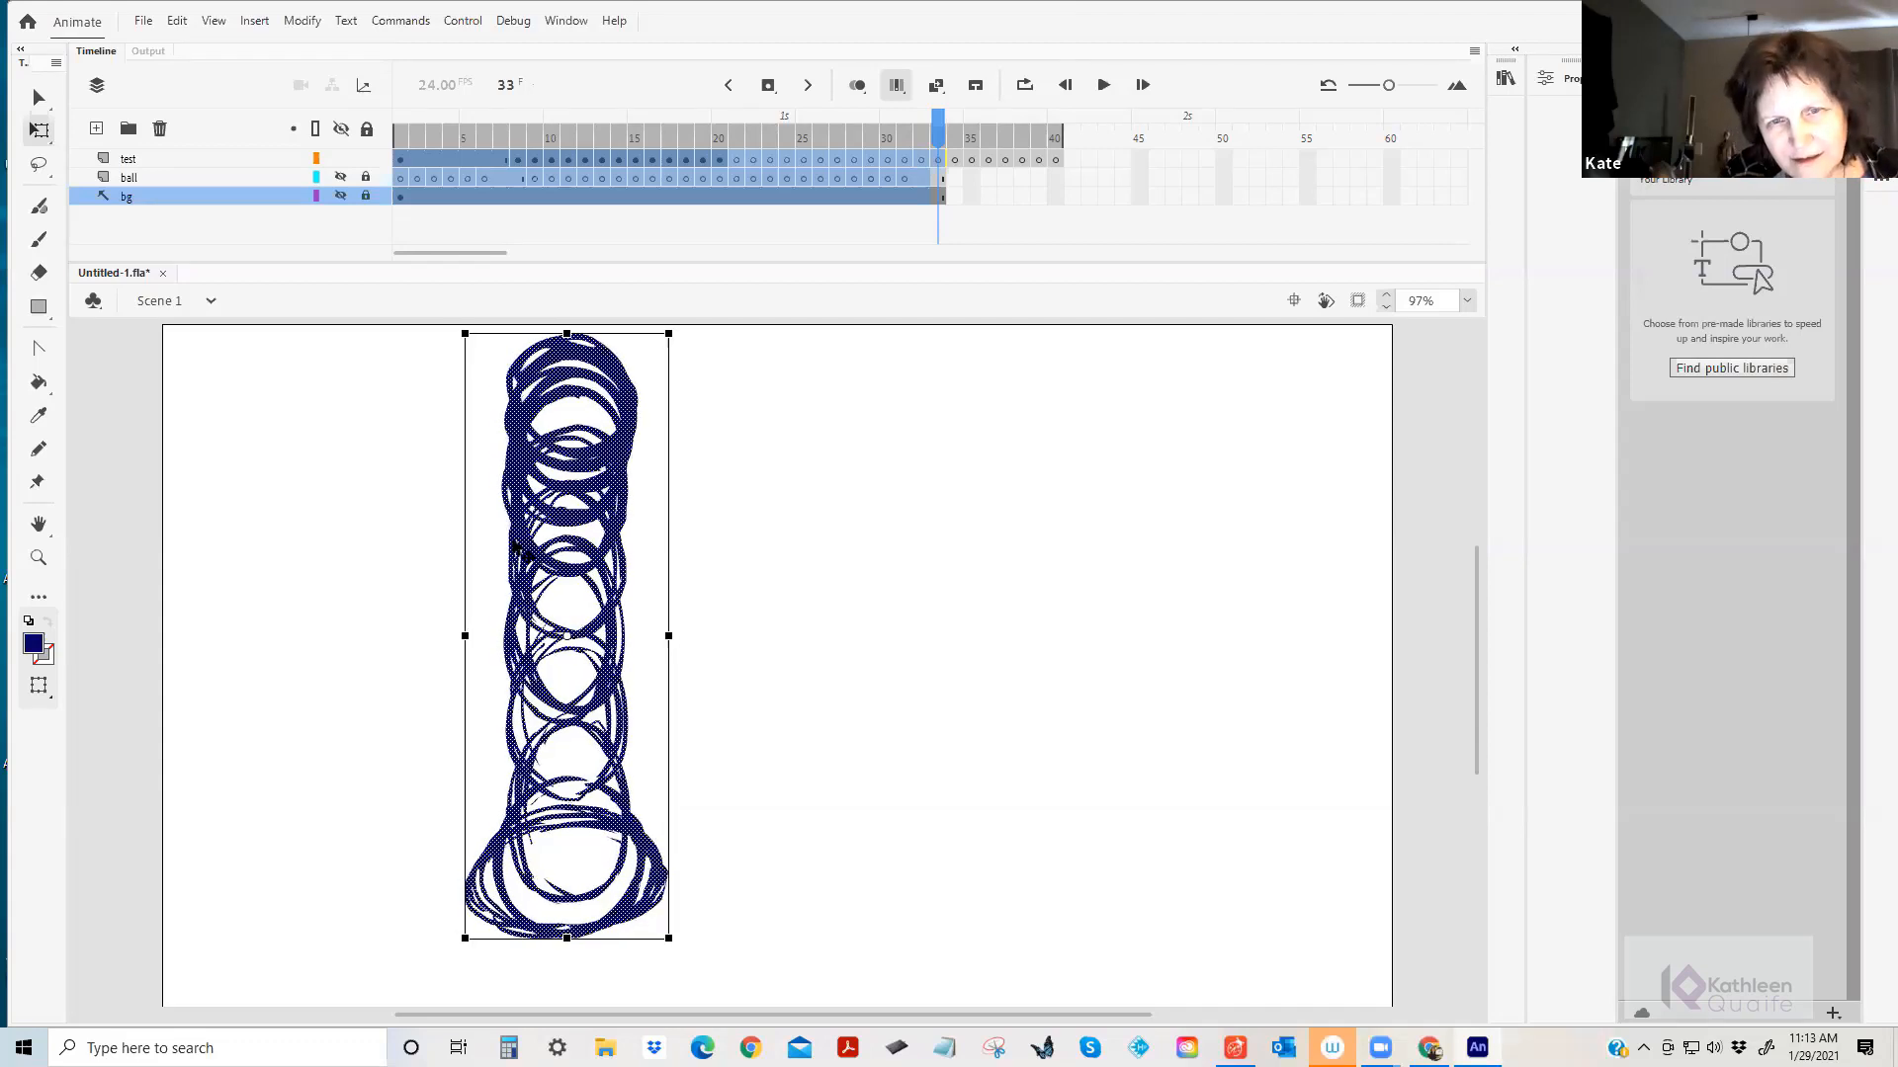
key("Right")
key("Right")
key("Right")
key("Right")
key("Right")
key("Right")
key("Right")
key("Right")
key("Right")
key("Right")
key("Right")
key("Right")
key("Right")
key("Right")
key("Right")
key("Right")
key("Right")
key("Right")
key("Right")
key("Right")
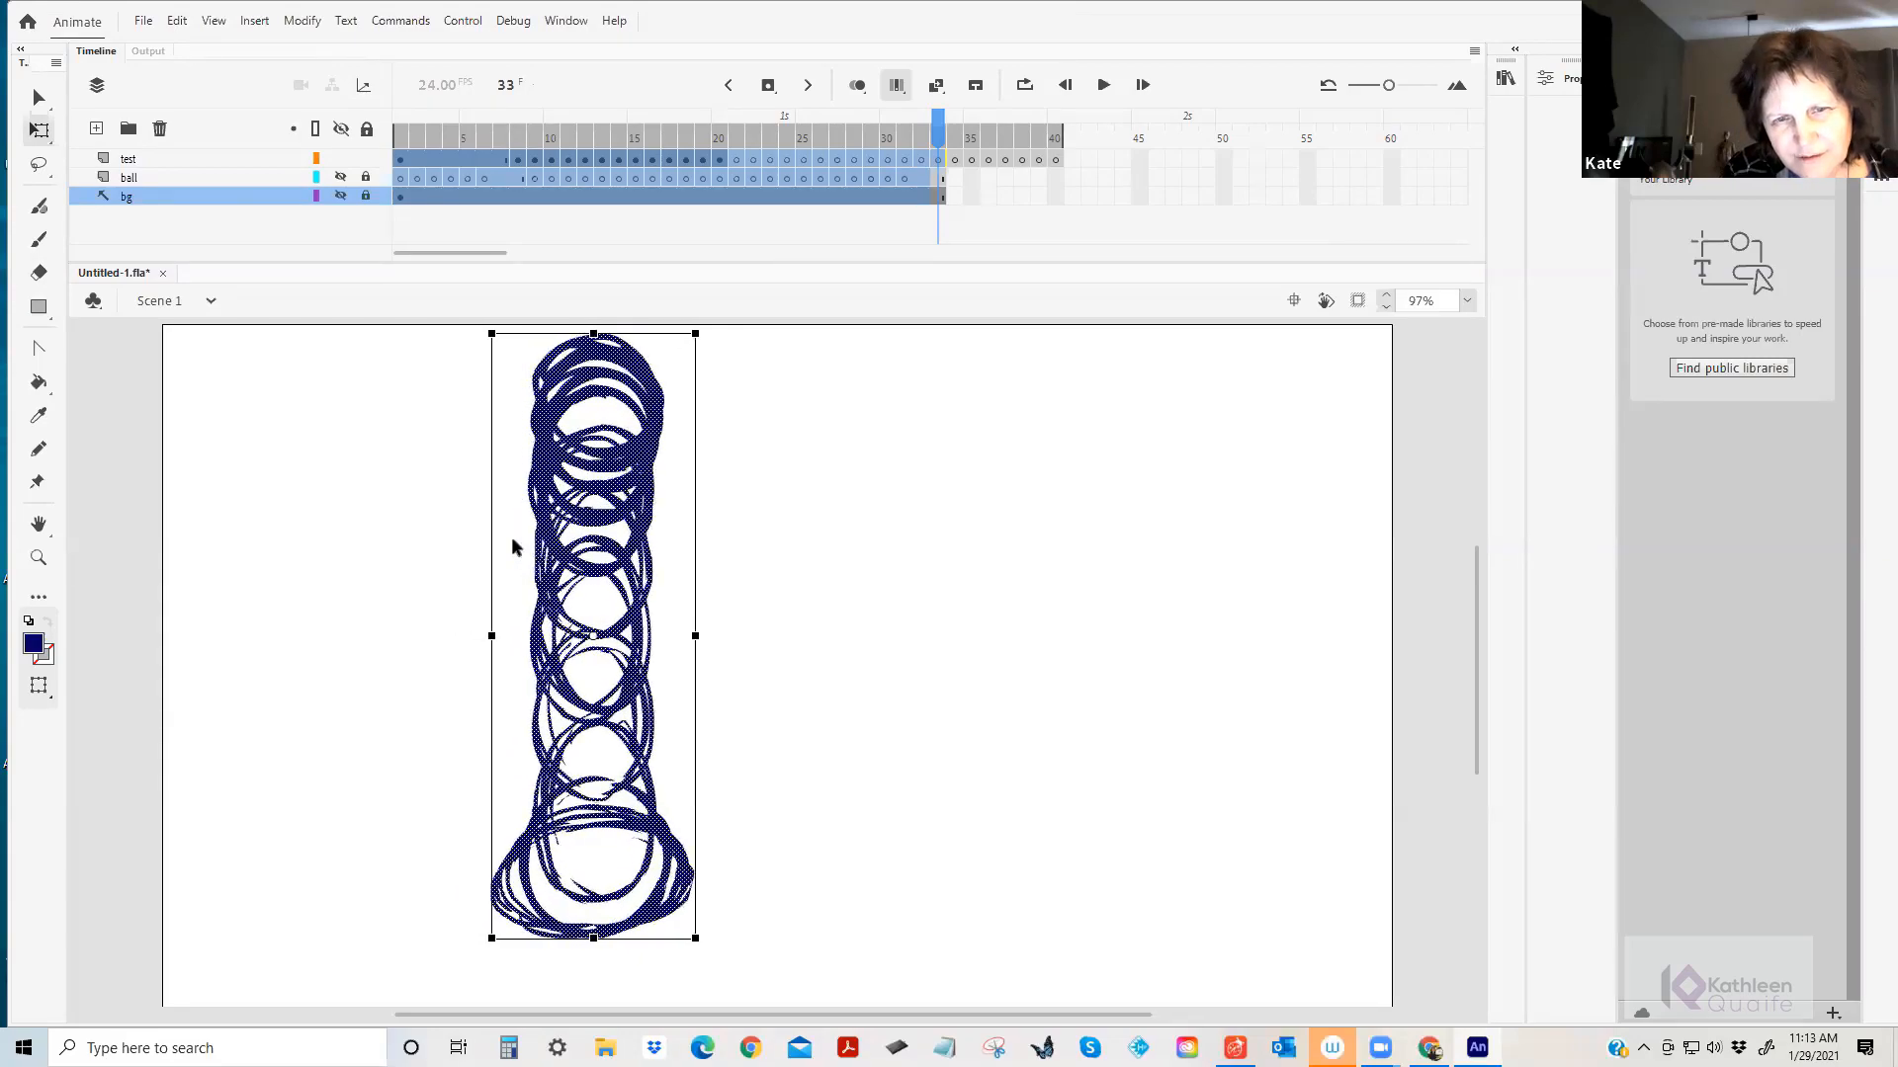
key("Right")
key("Right")
key("Right")
key("Right")
key("Right")
key("Right")
key("Right")
key("Right")
key("Right")
key("Right")
key("Right")
key("Right")
key("Right")
key("Right")
key("Right")
key("Right")
key("Right")
key("Right")
key("Right")
key("Right")
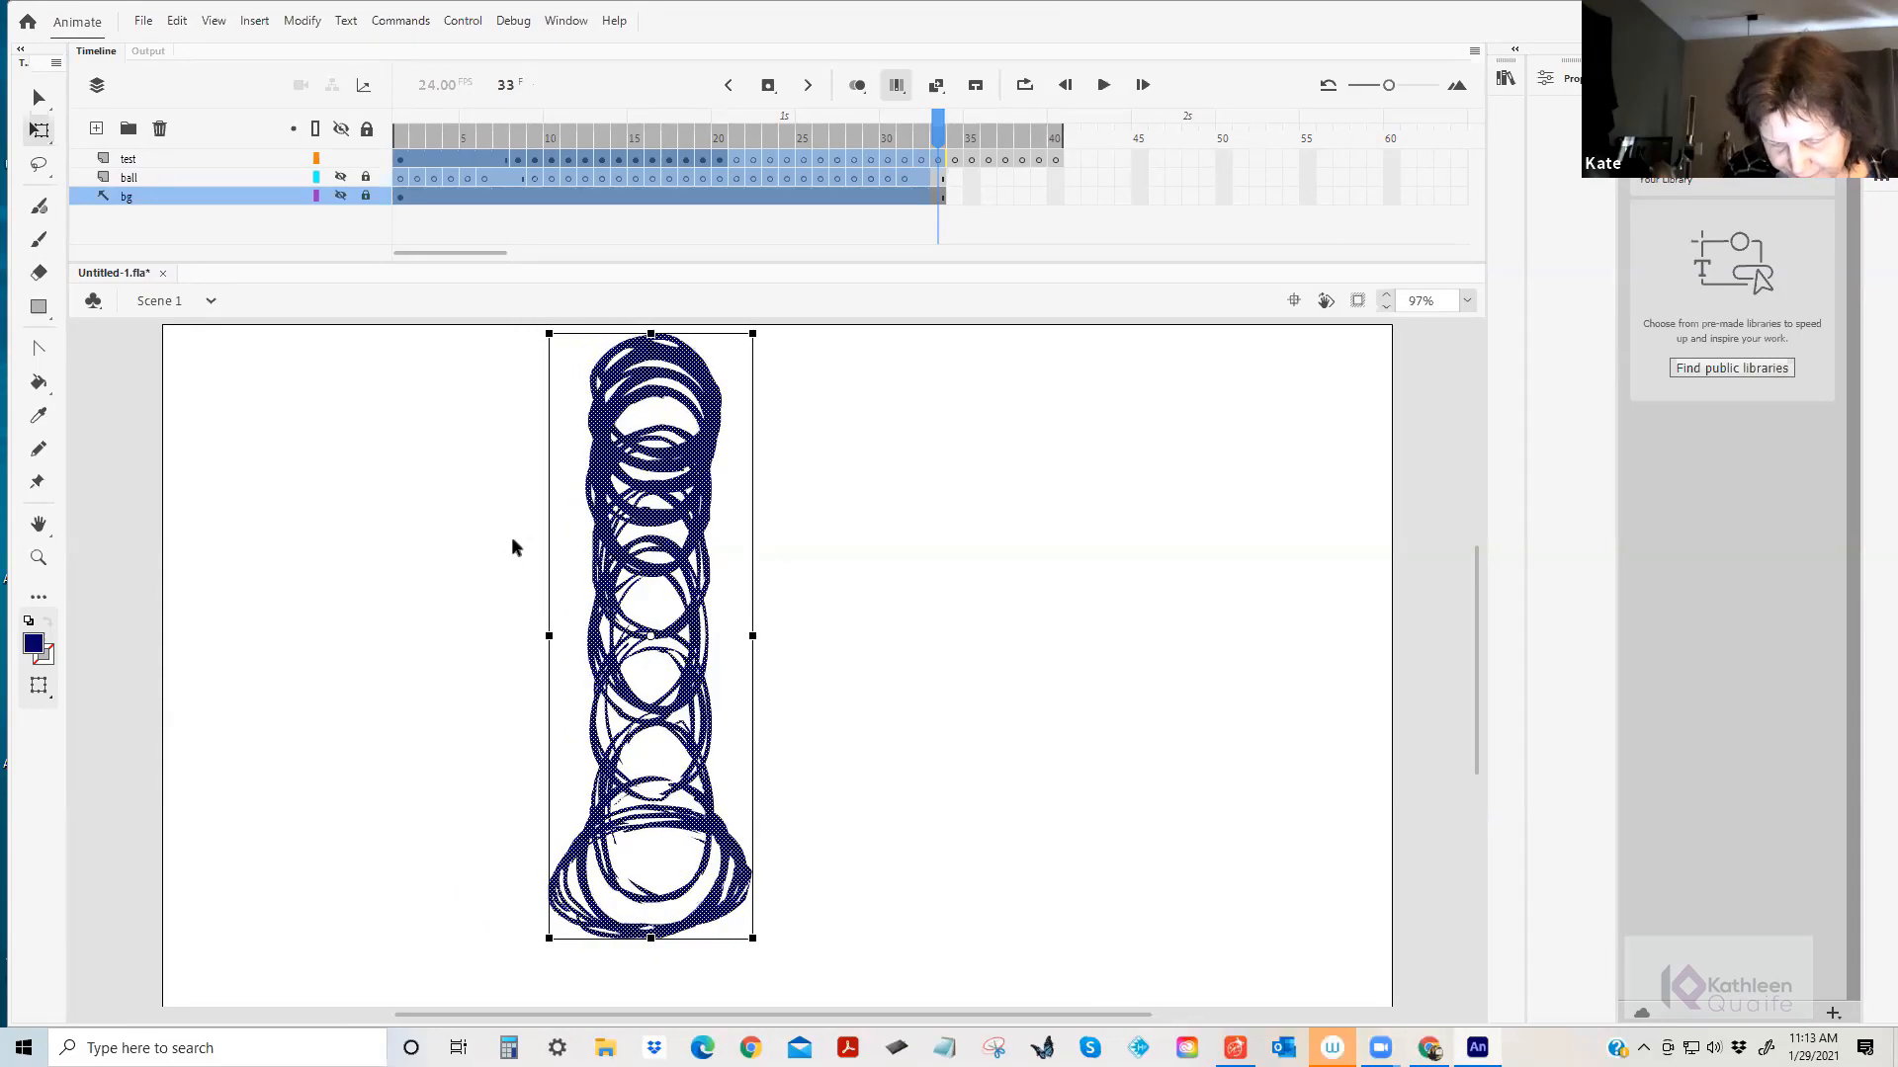
Nudge all the selected ball drawings together farther right and then slightly down on the stage.
key("Right")
key("Right")
key("Right")
key("Right")
key("Right")
key("Right")
key("Right")
key("Right")
key("Right")
key("Right")
key("Right")
key("Down")
key("Down")
key("Down")
key("Down")
key("Down")
key("Down")
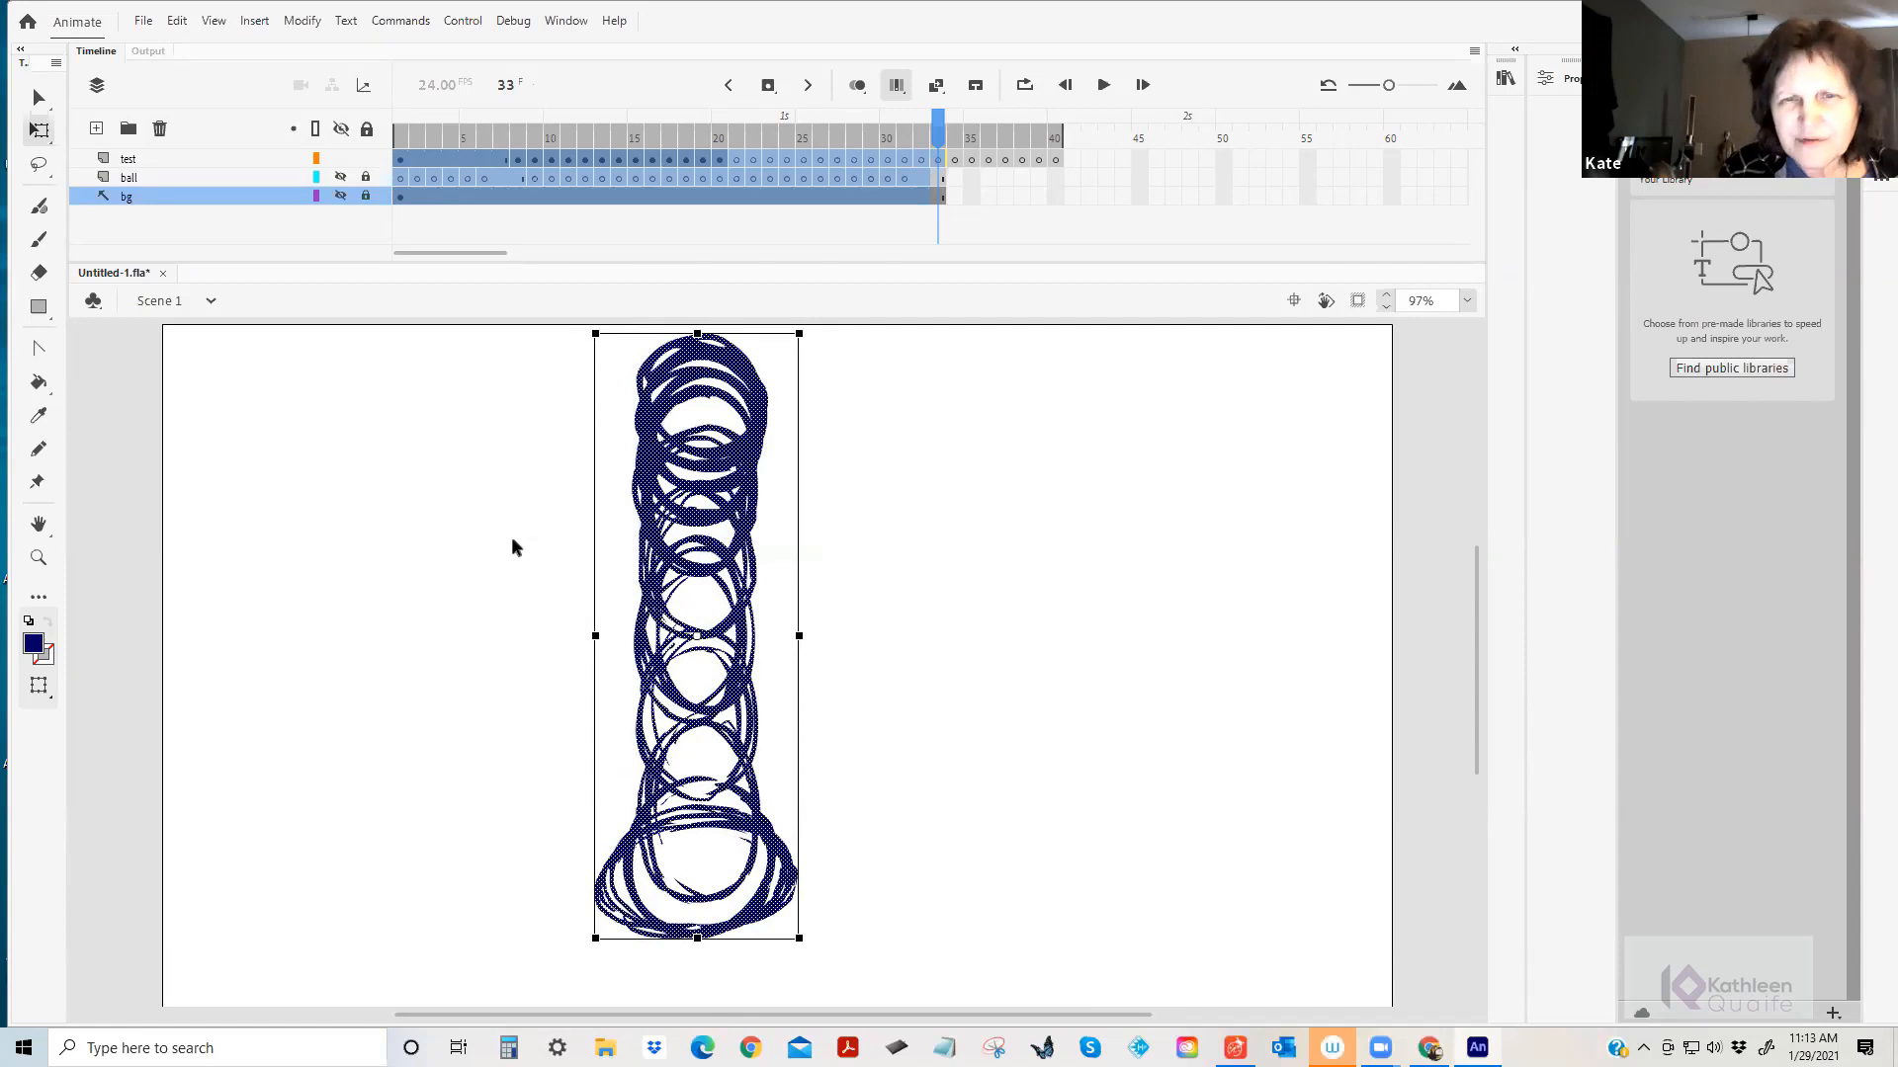
key("Down")
key("Down")
key("Down")
key("Down")
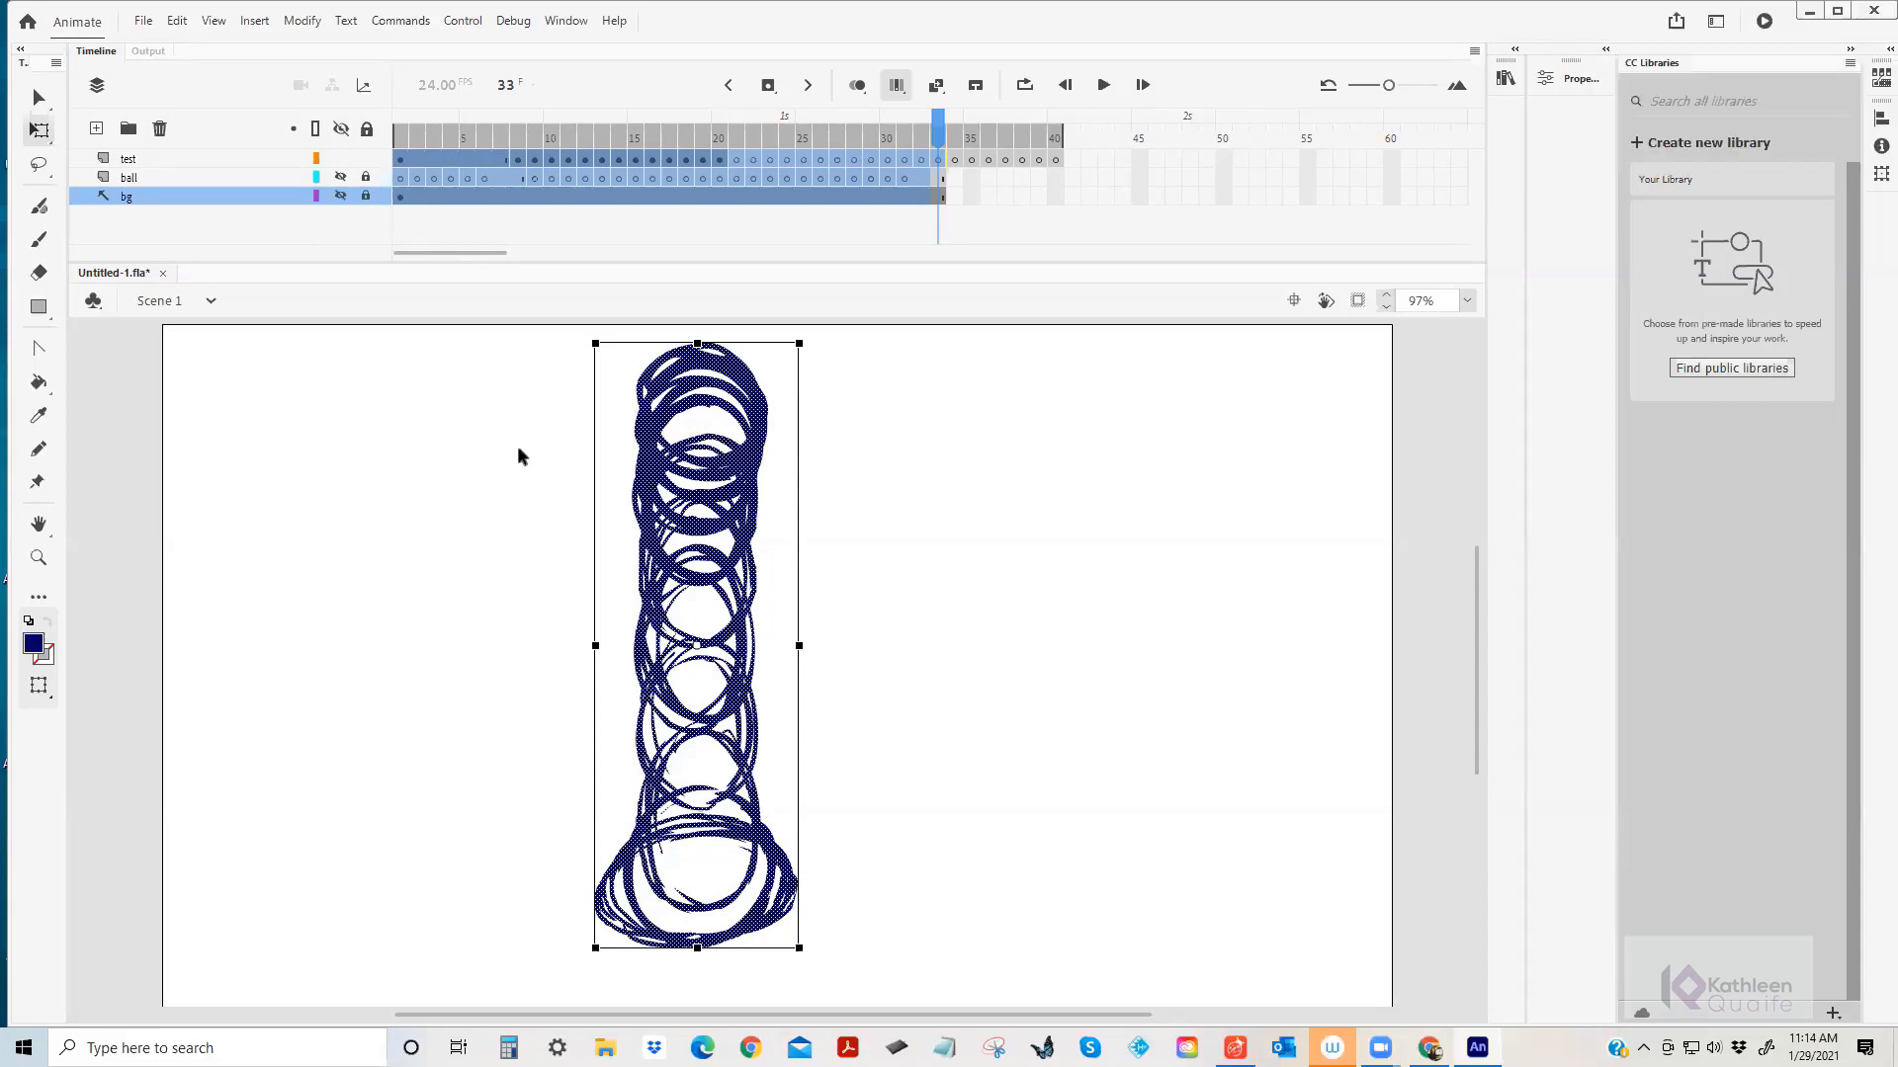
Make the test layer active, switch to the Selection tool and turn off Edit Multiple Frames.
left_click(937, 158)
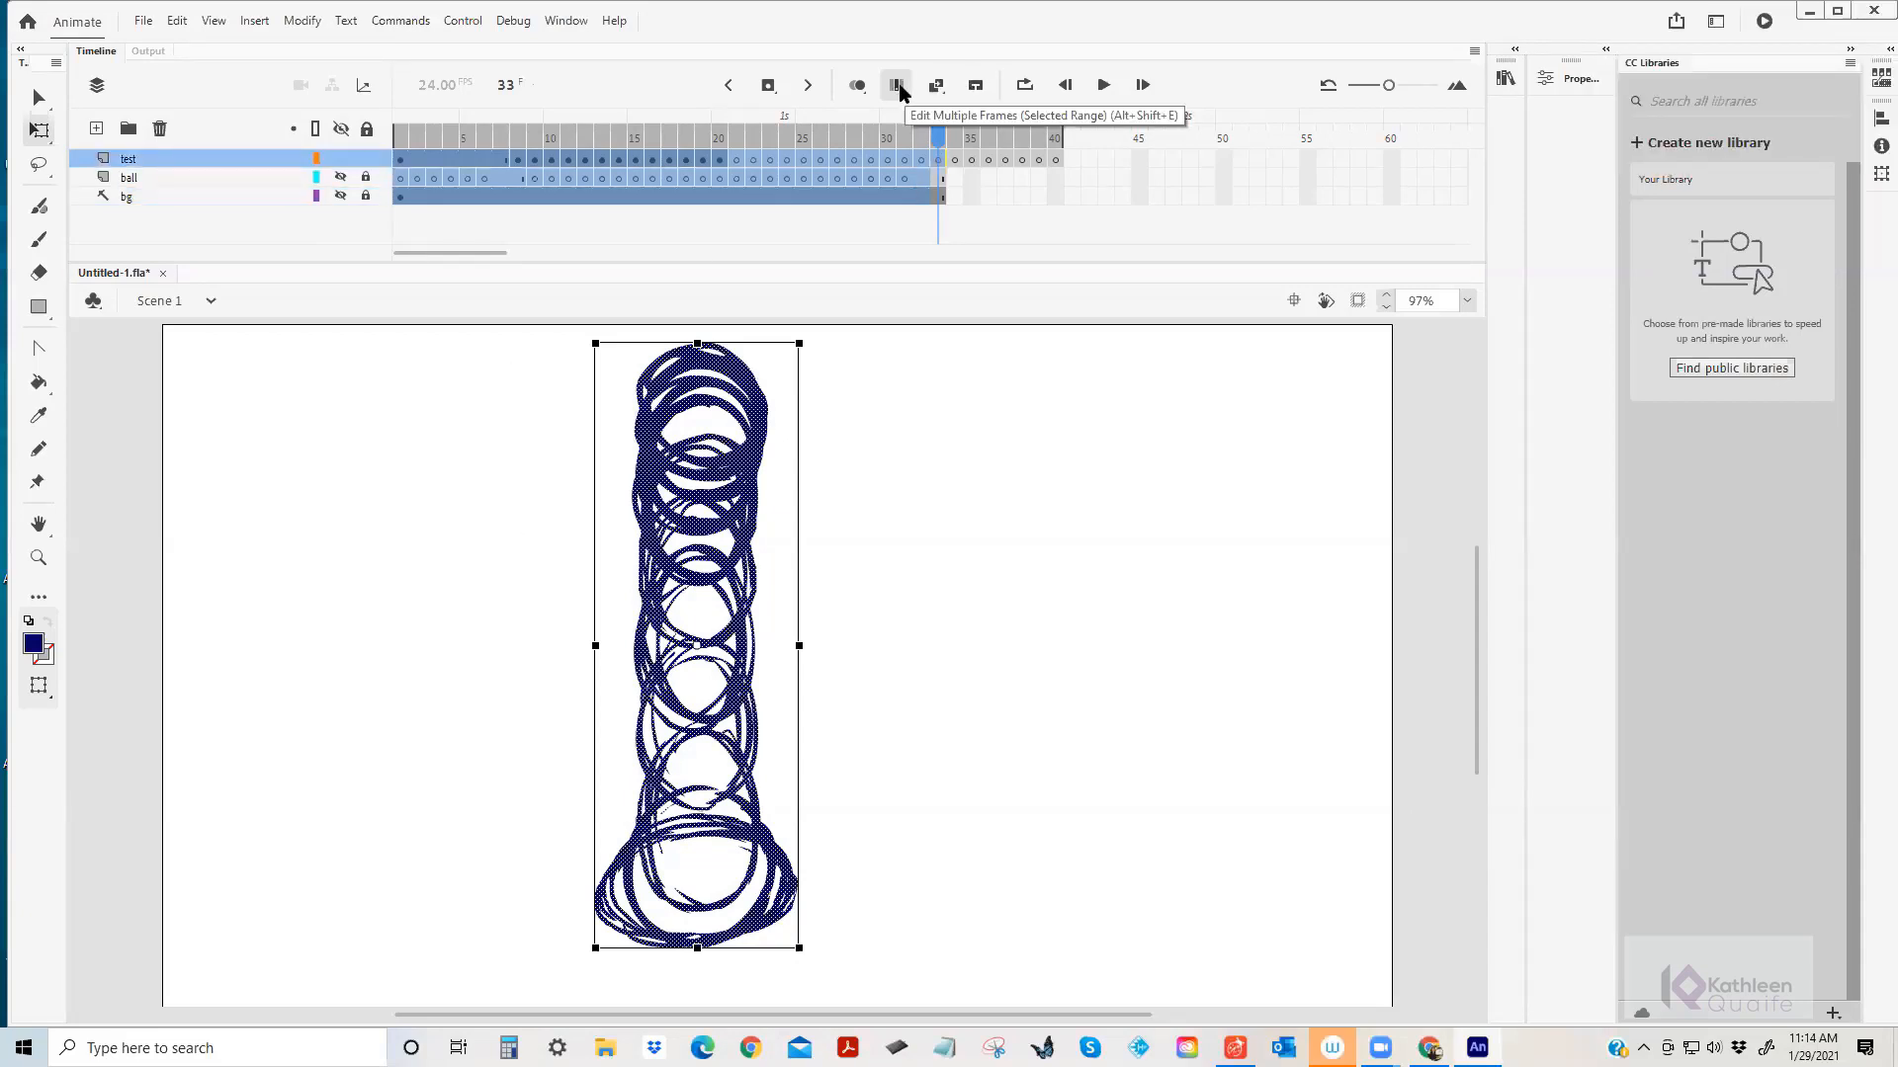
left_click(38, 98)
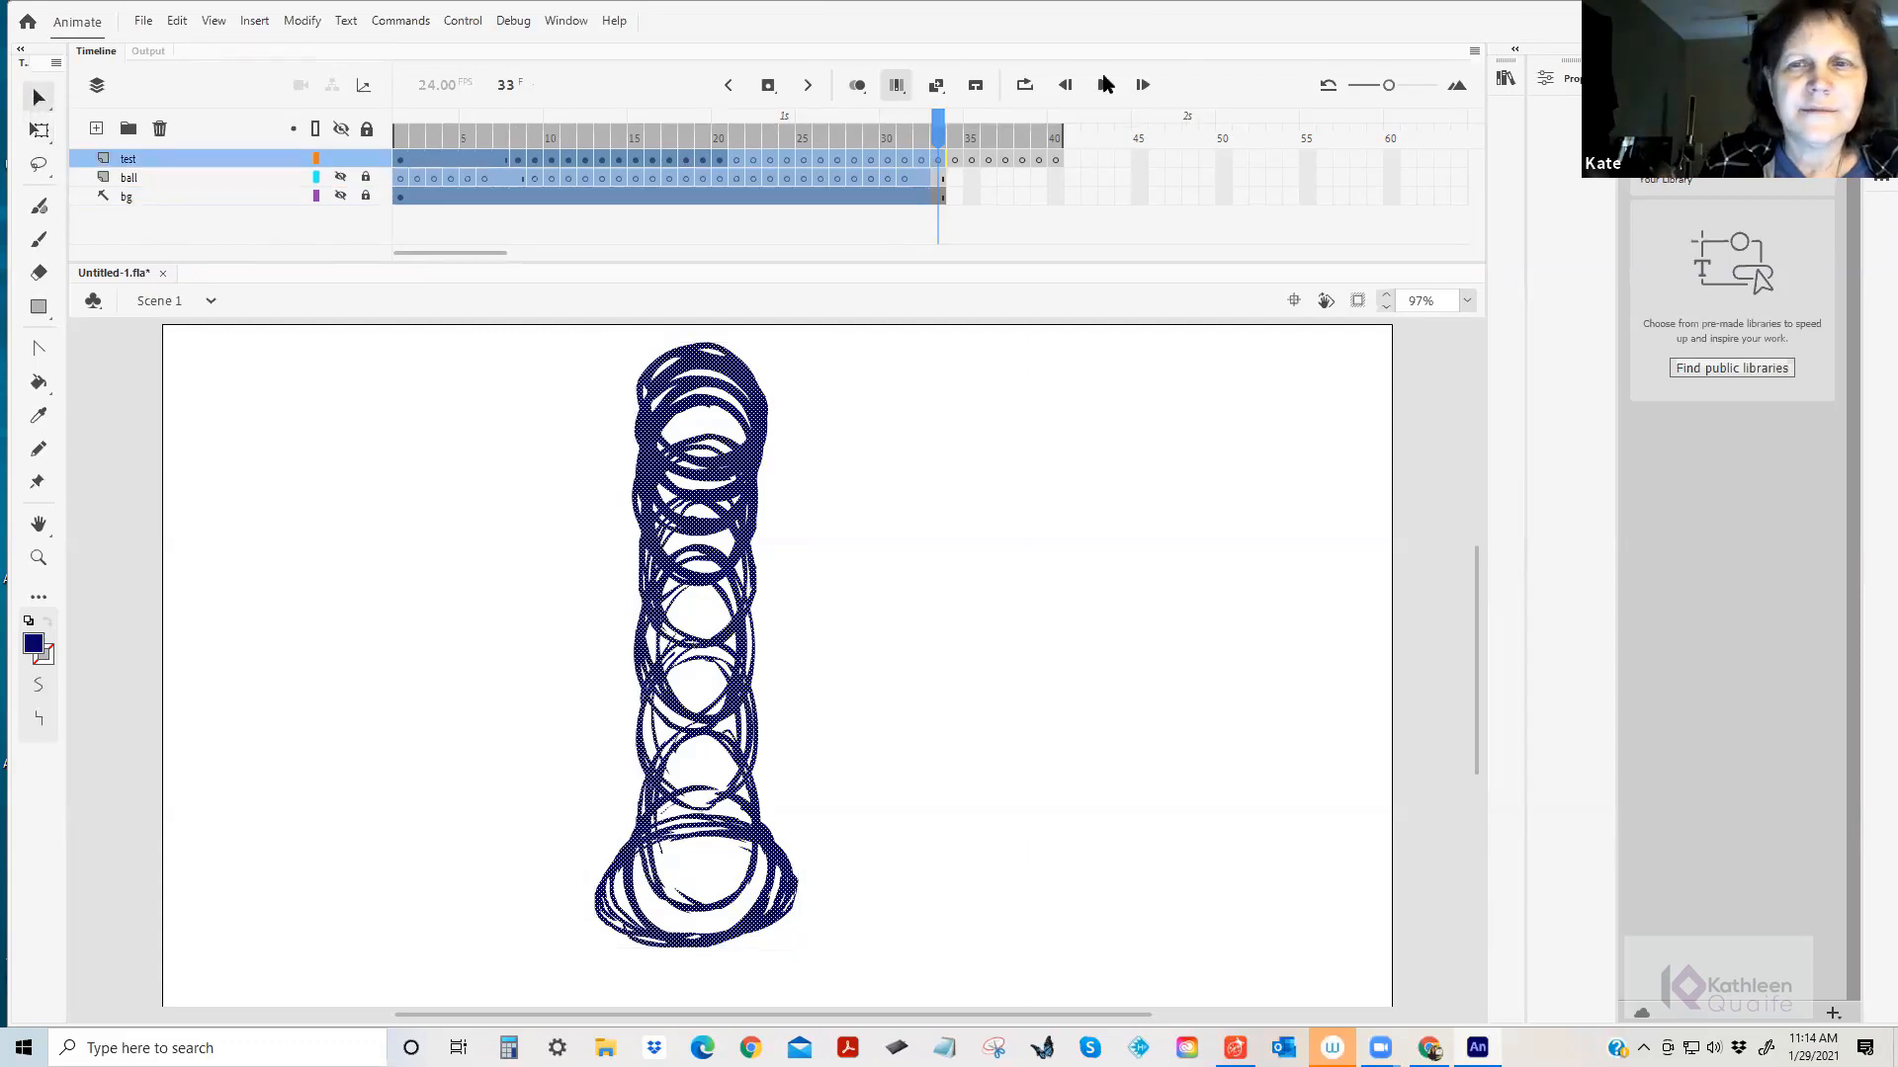
left_click(895, 87)
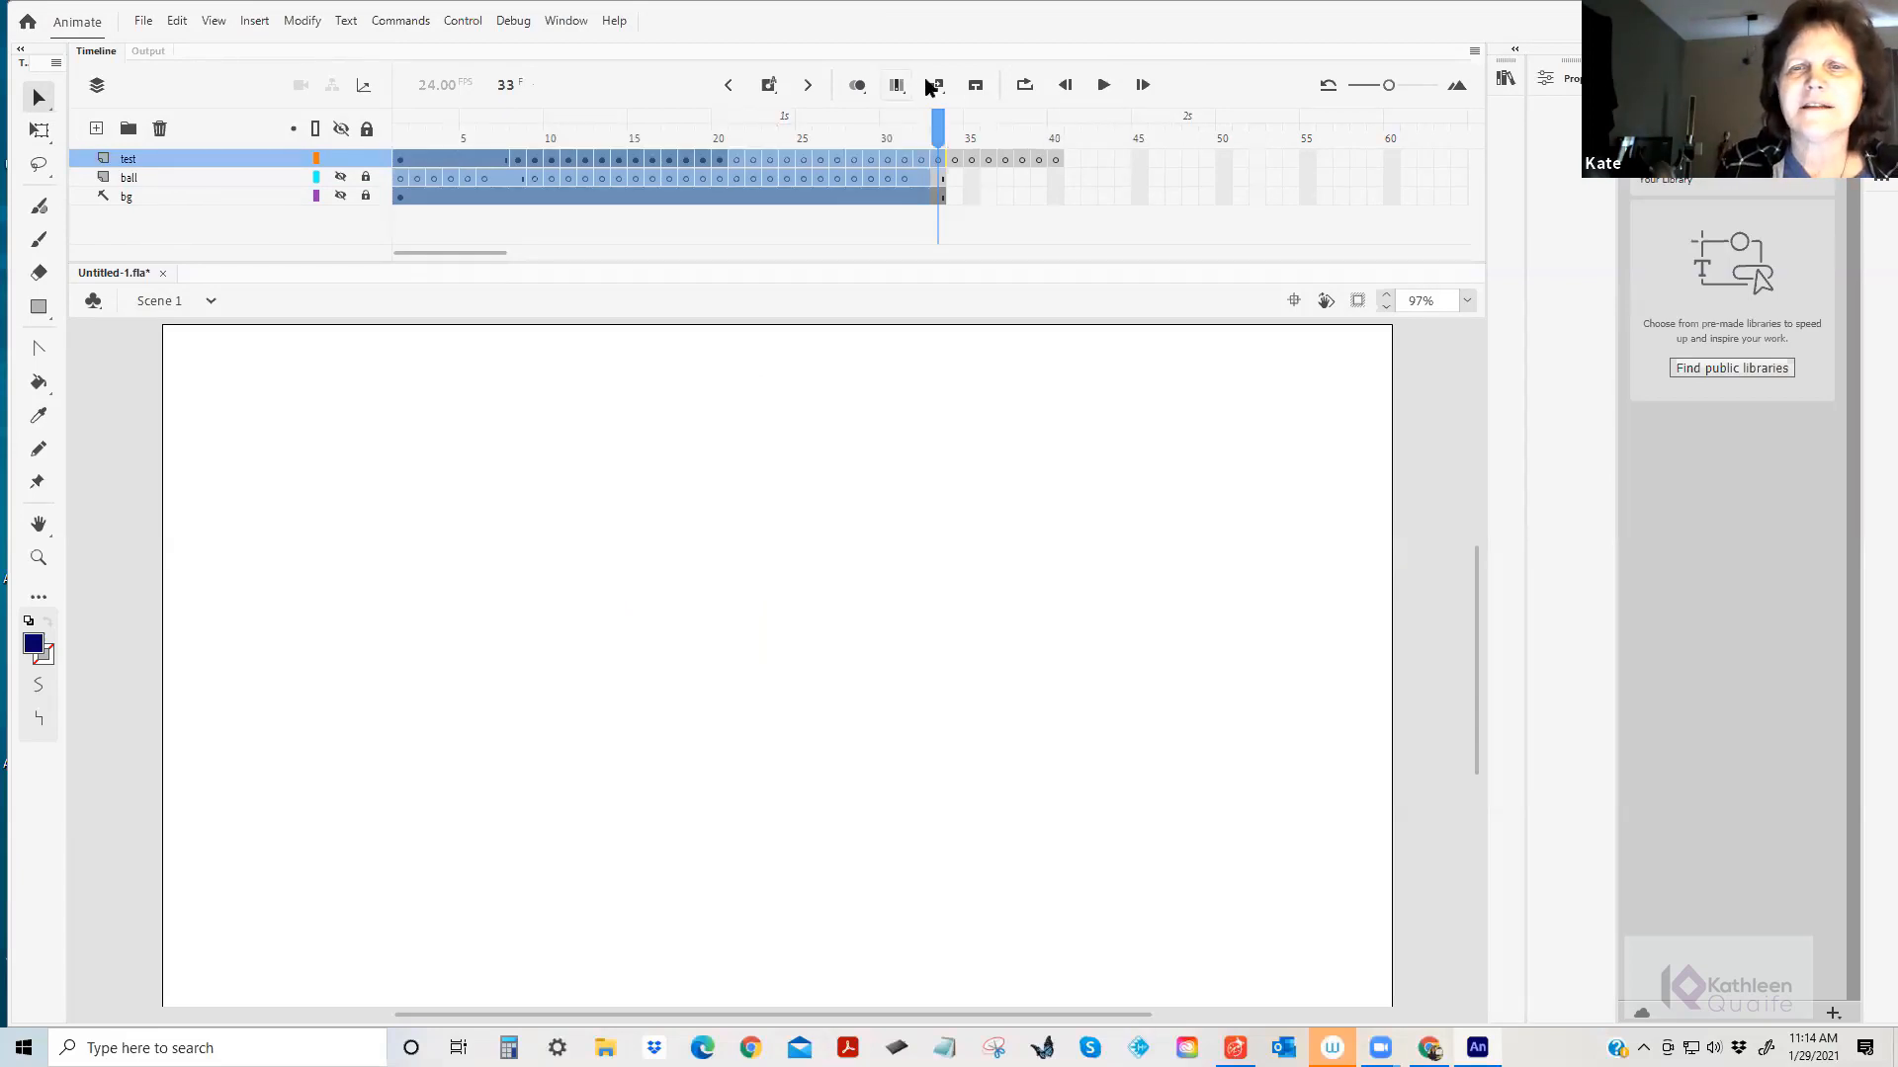
Return to frame 1, test the movie to check the ball's motion, scrub to frame 20 and close the preview.
left_click_drag(929, 114, 366, 168)
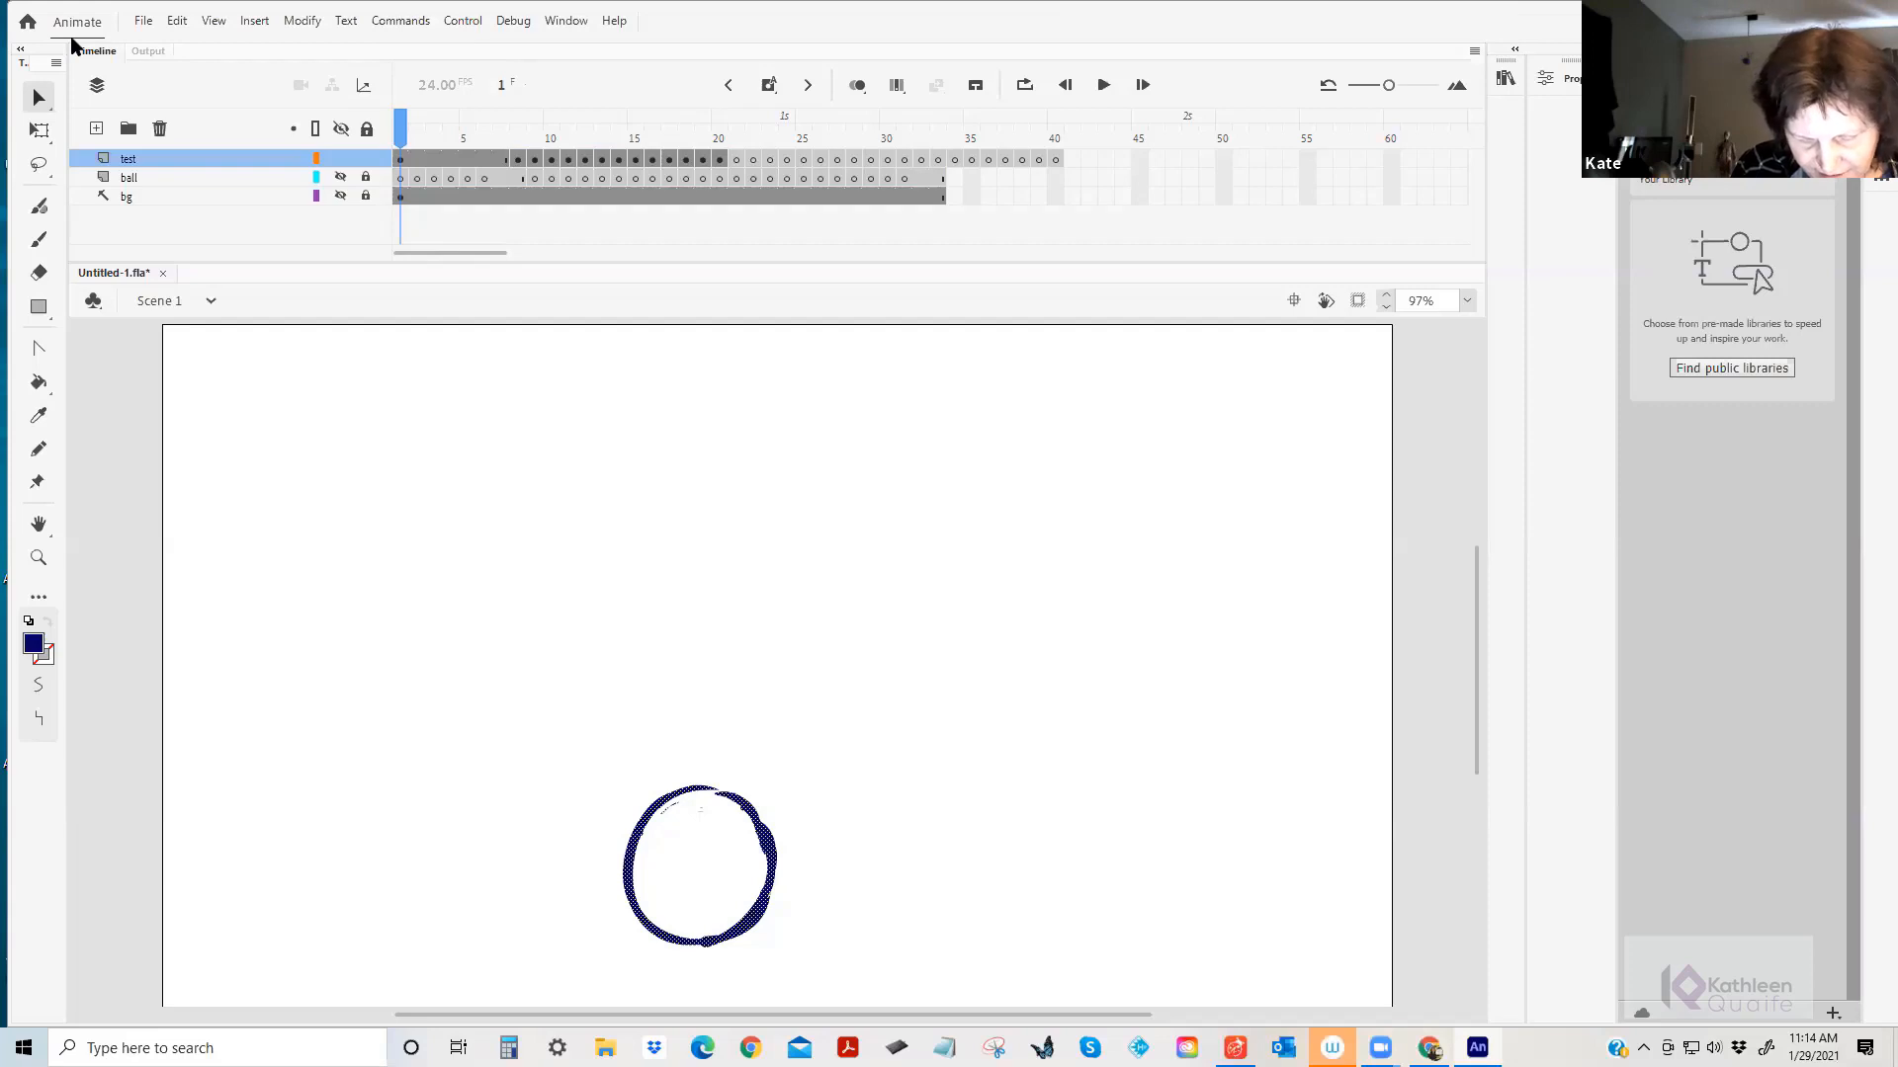
key("ctrl+Return")
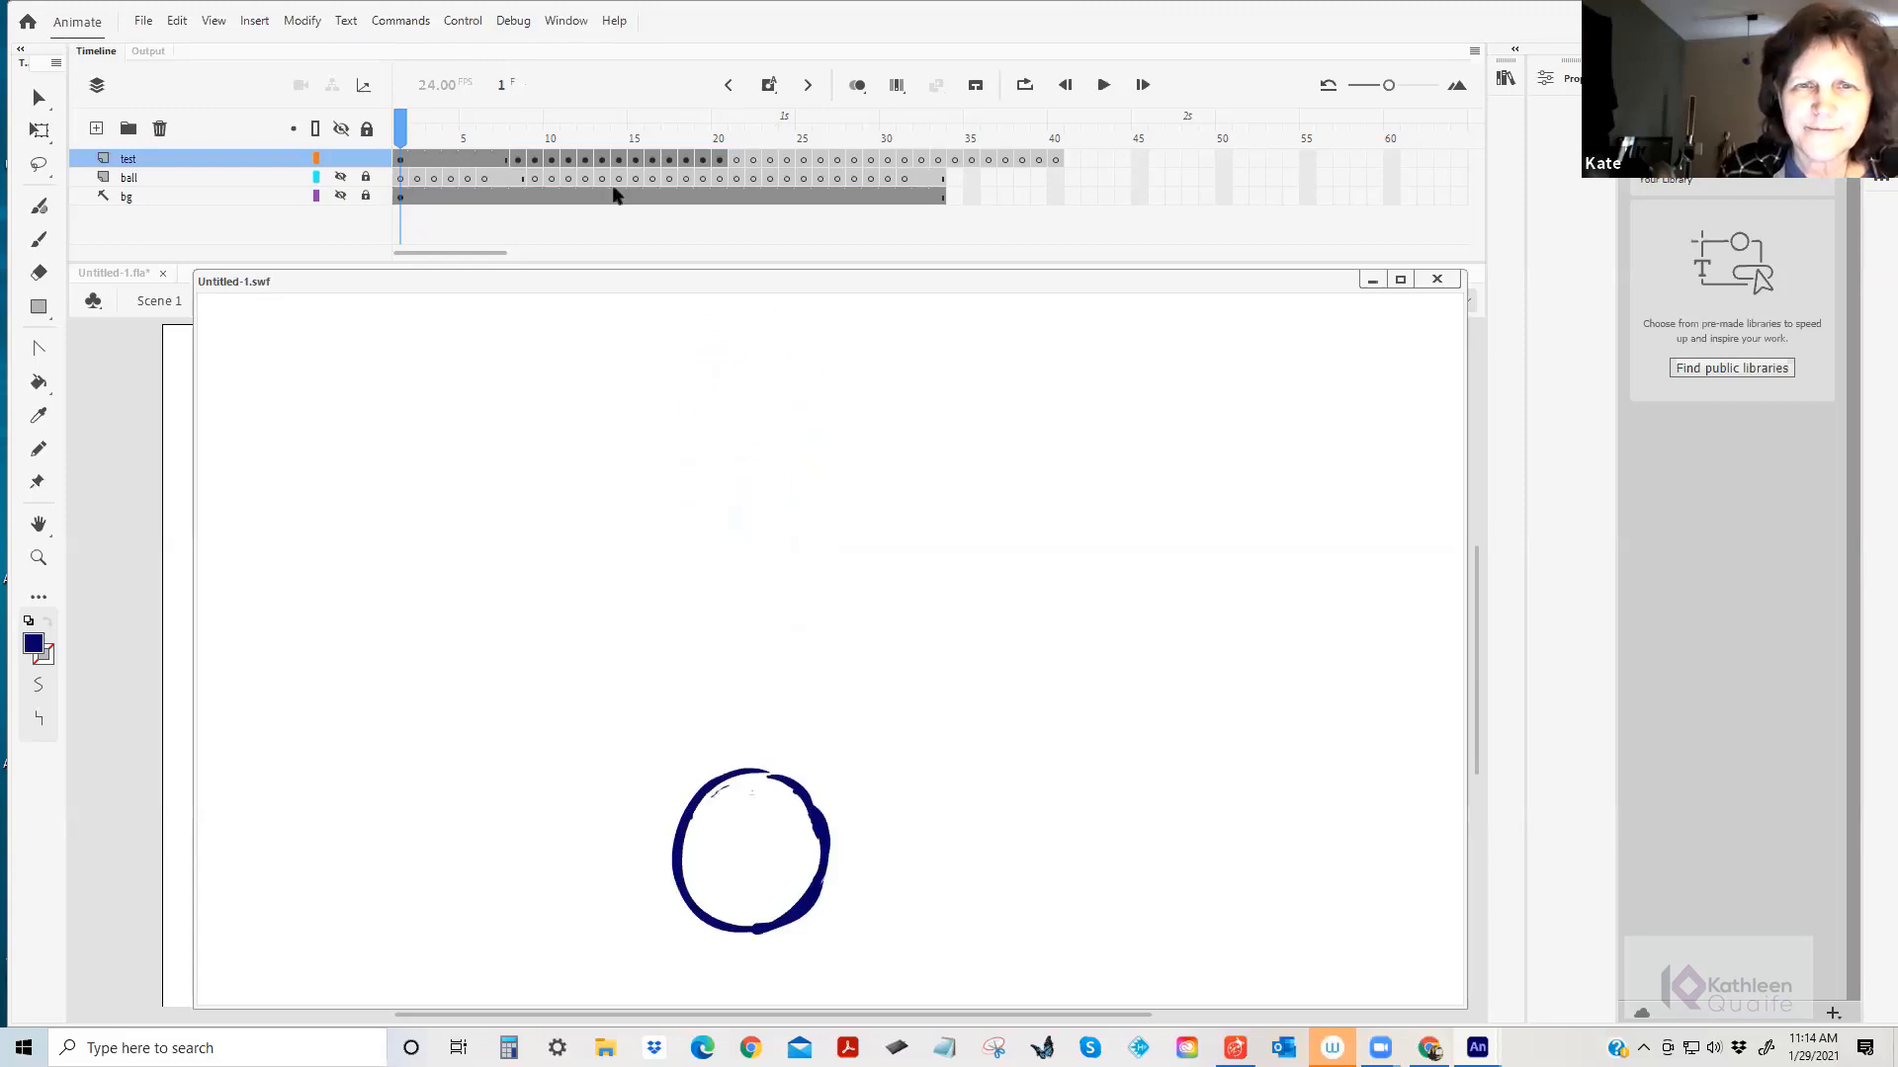
left_click_drag(406, 130, 704, 182)
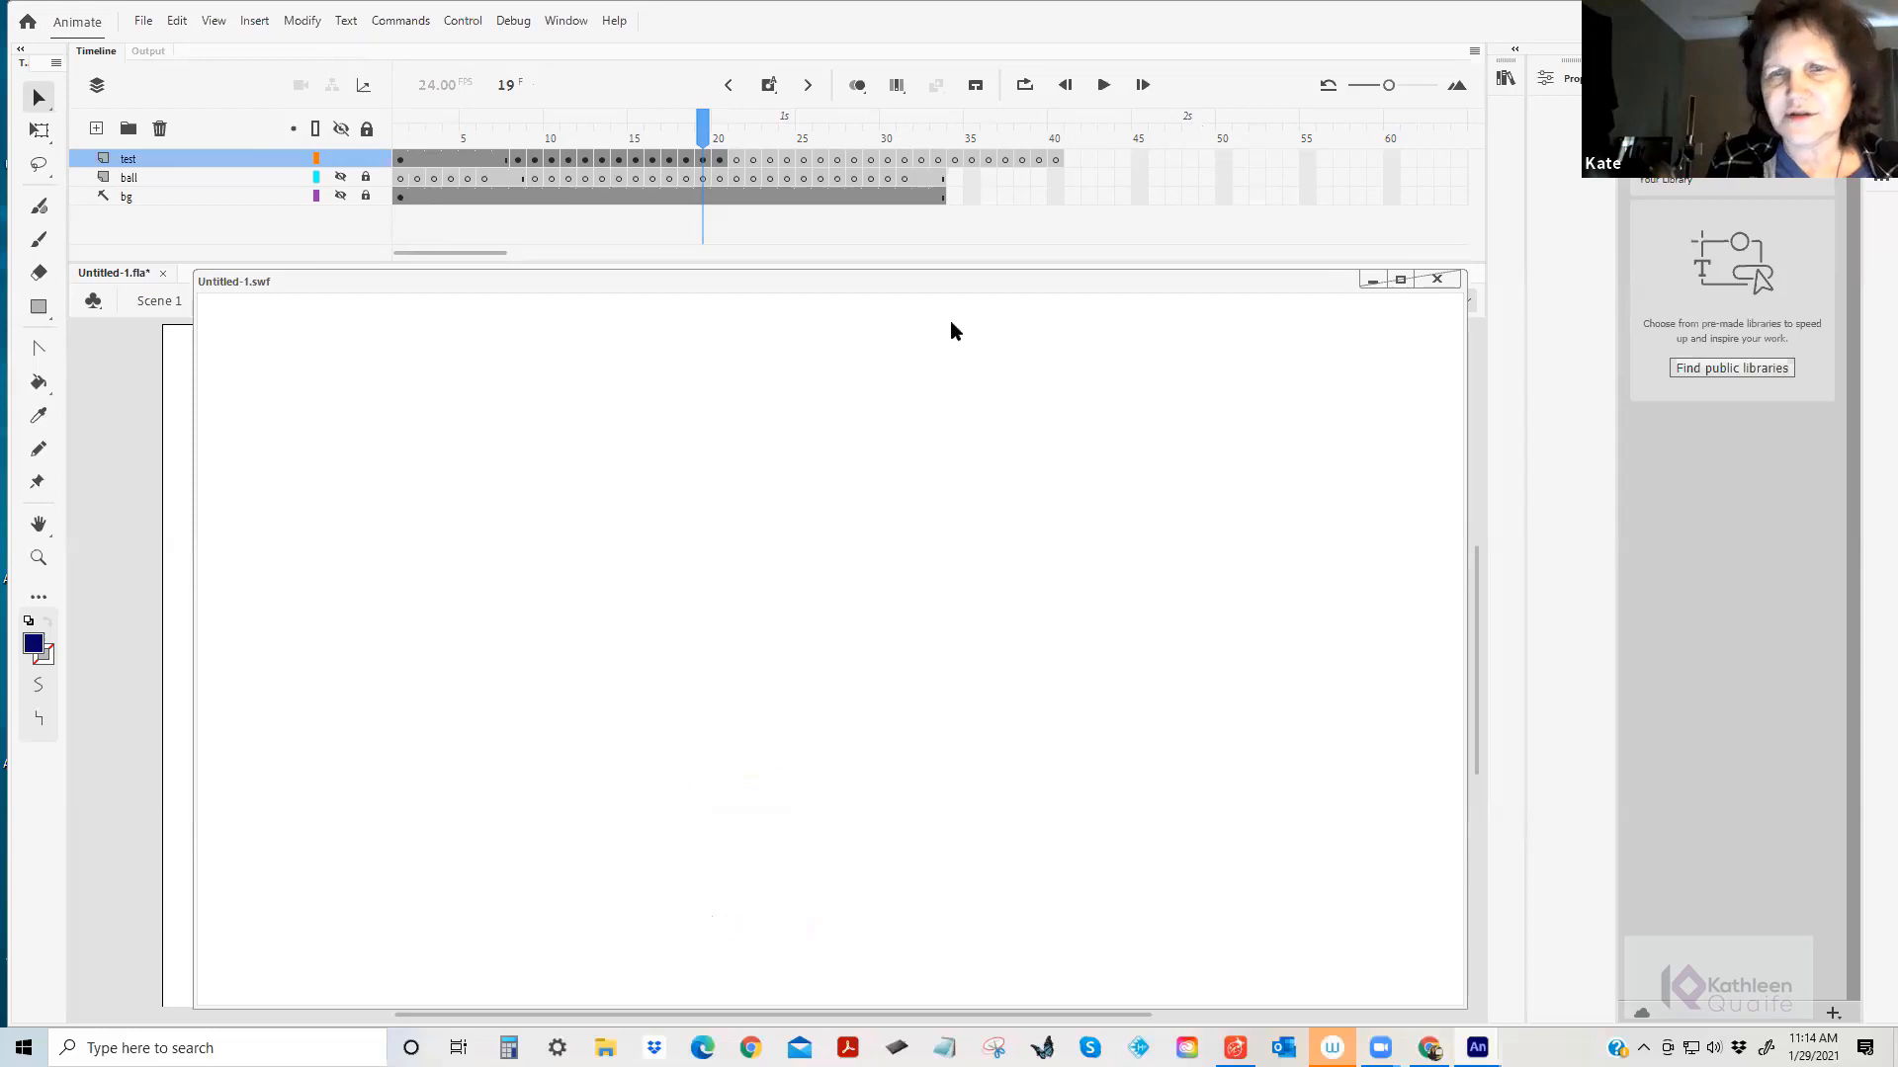
left_click(664, 136)
left_click_drag(664, 136, 719, 137)
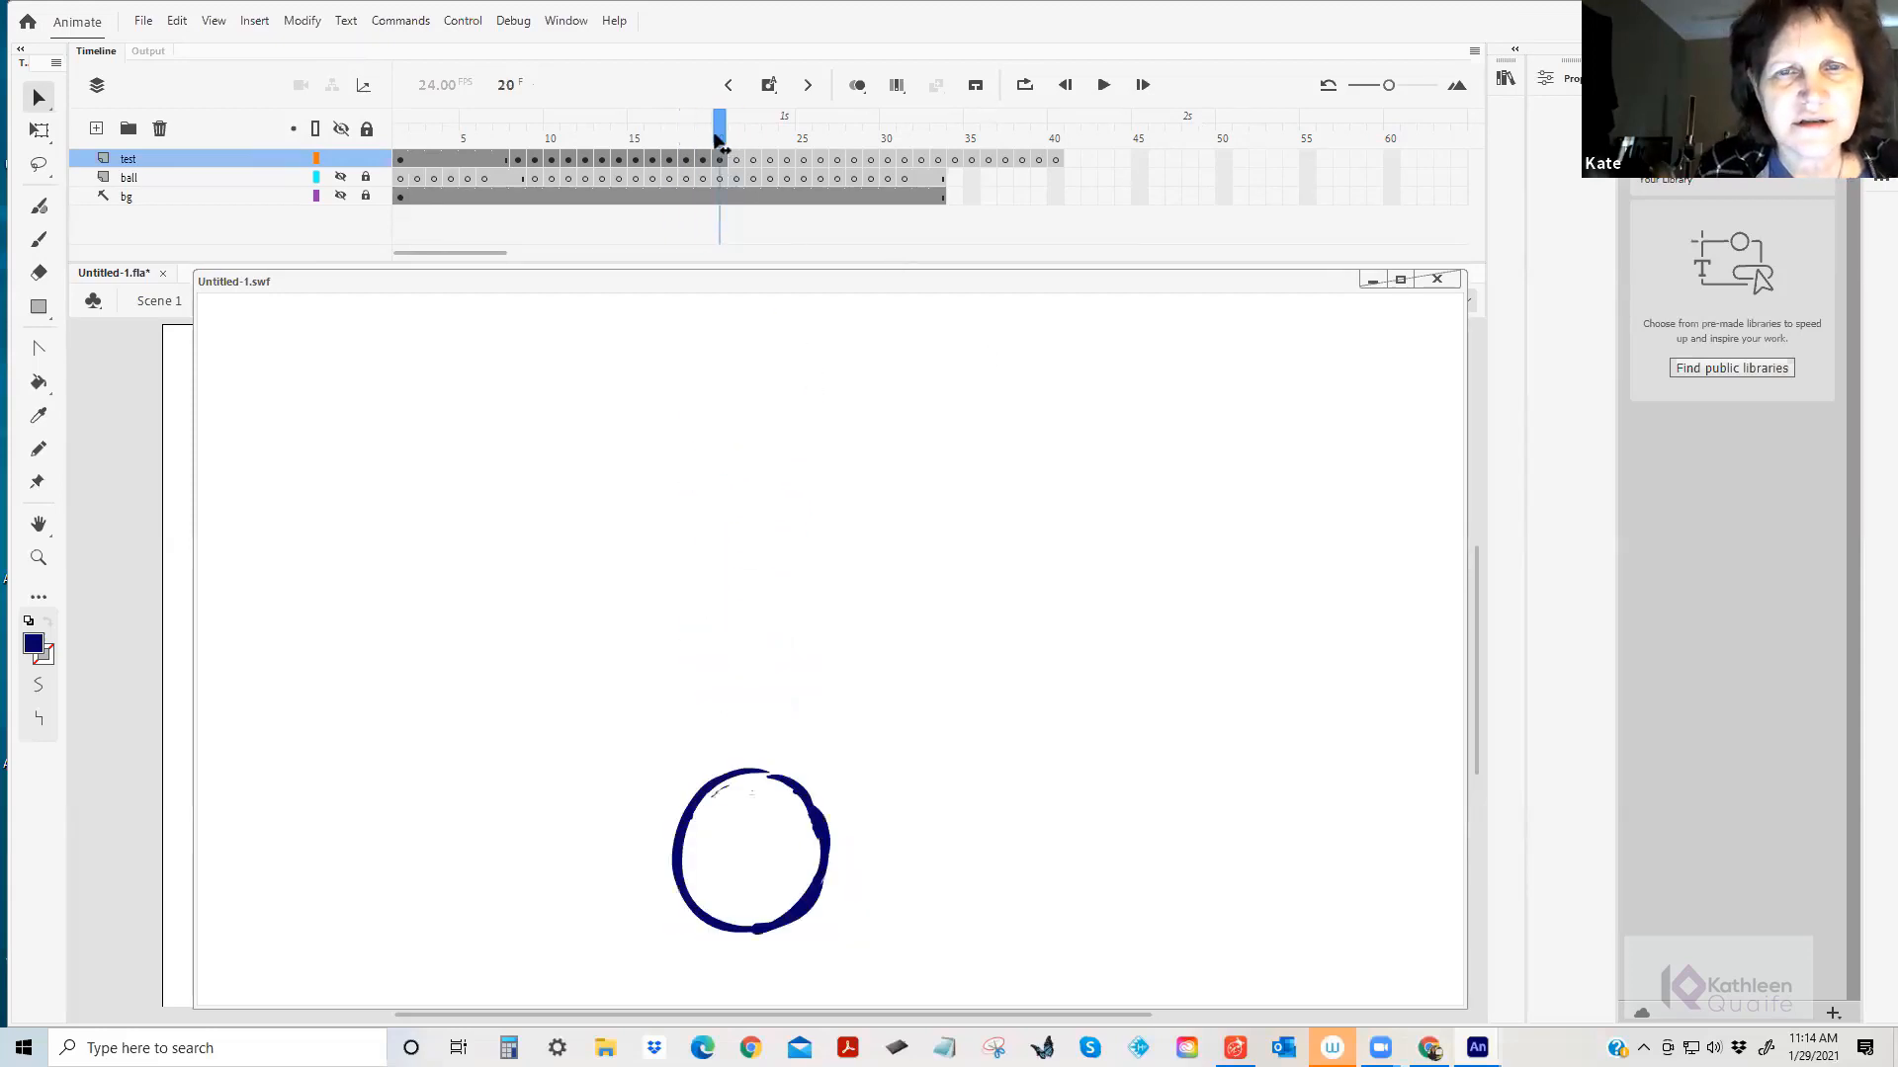
left_click(1439, 280)
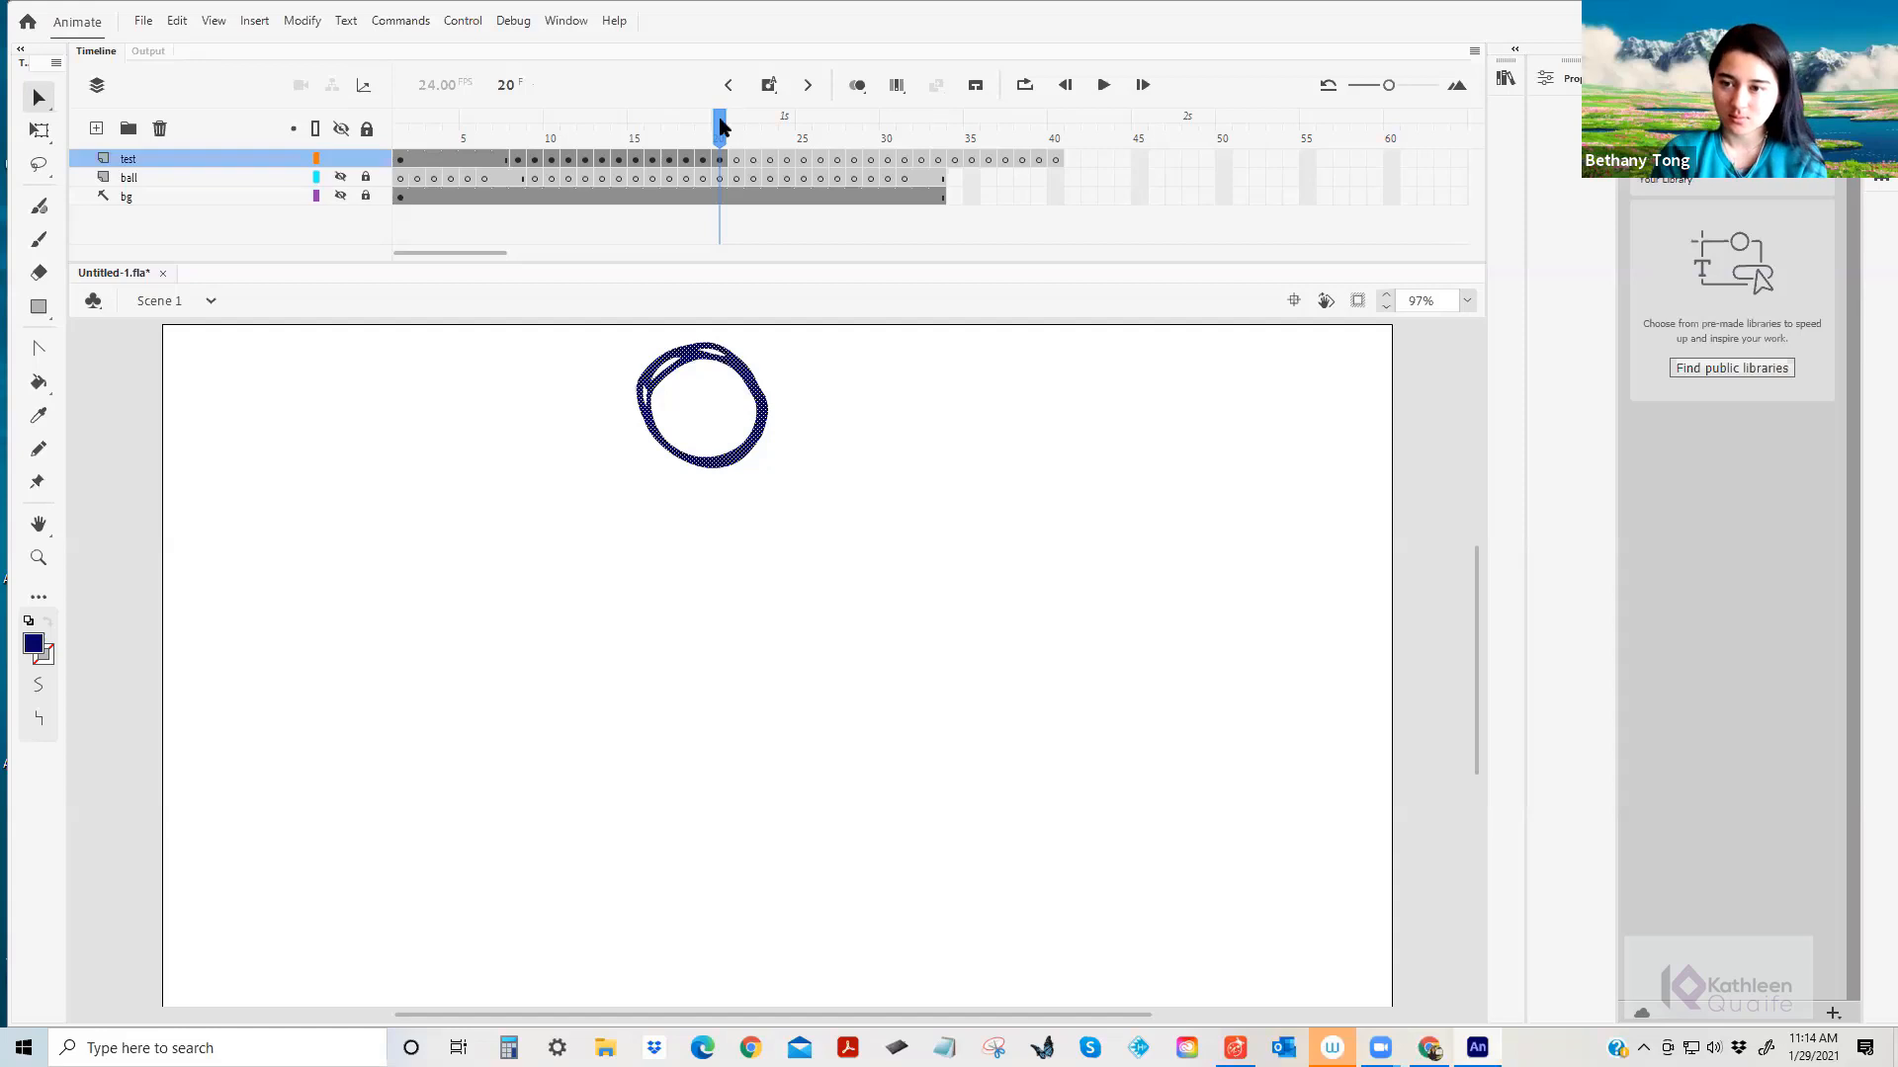
Turn on Edit Multiple Frames at frame 18, narrow the range to frames 17 to 19 and extend its start to frame 8.
left_click_drag(720, 125, 686, 127)
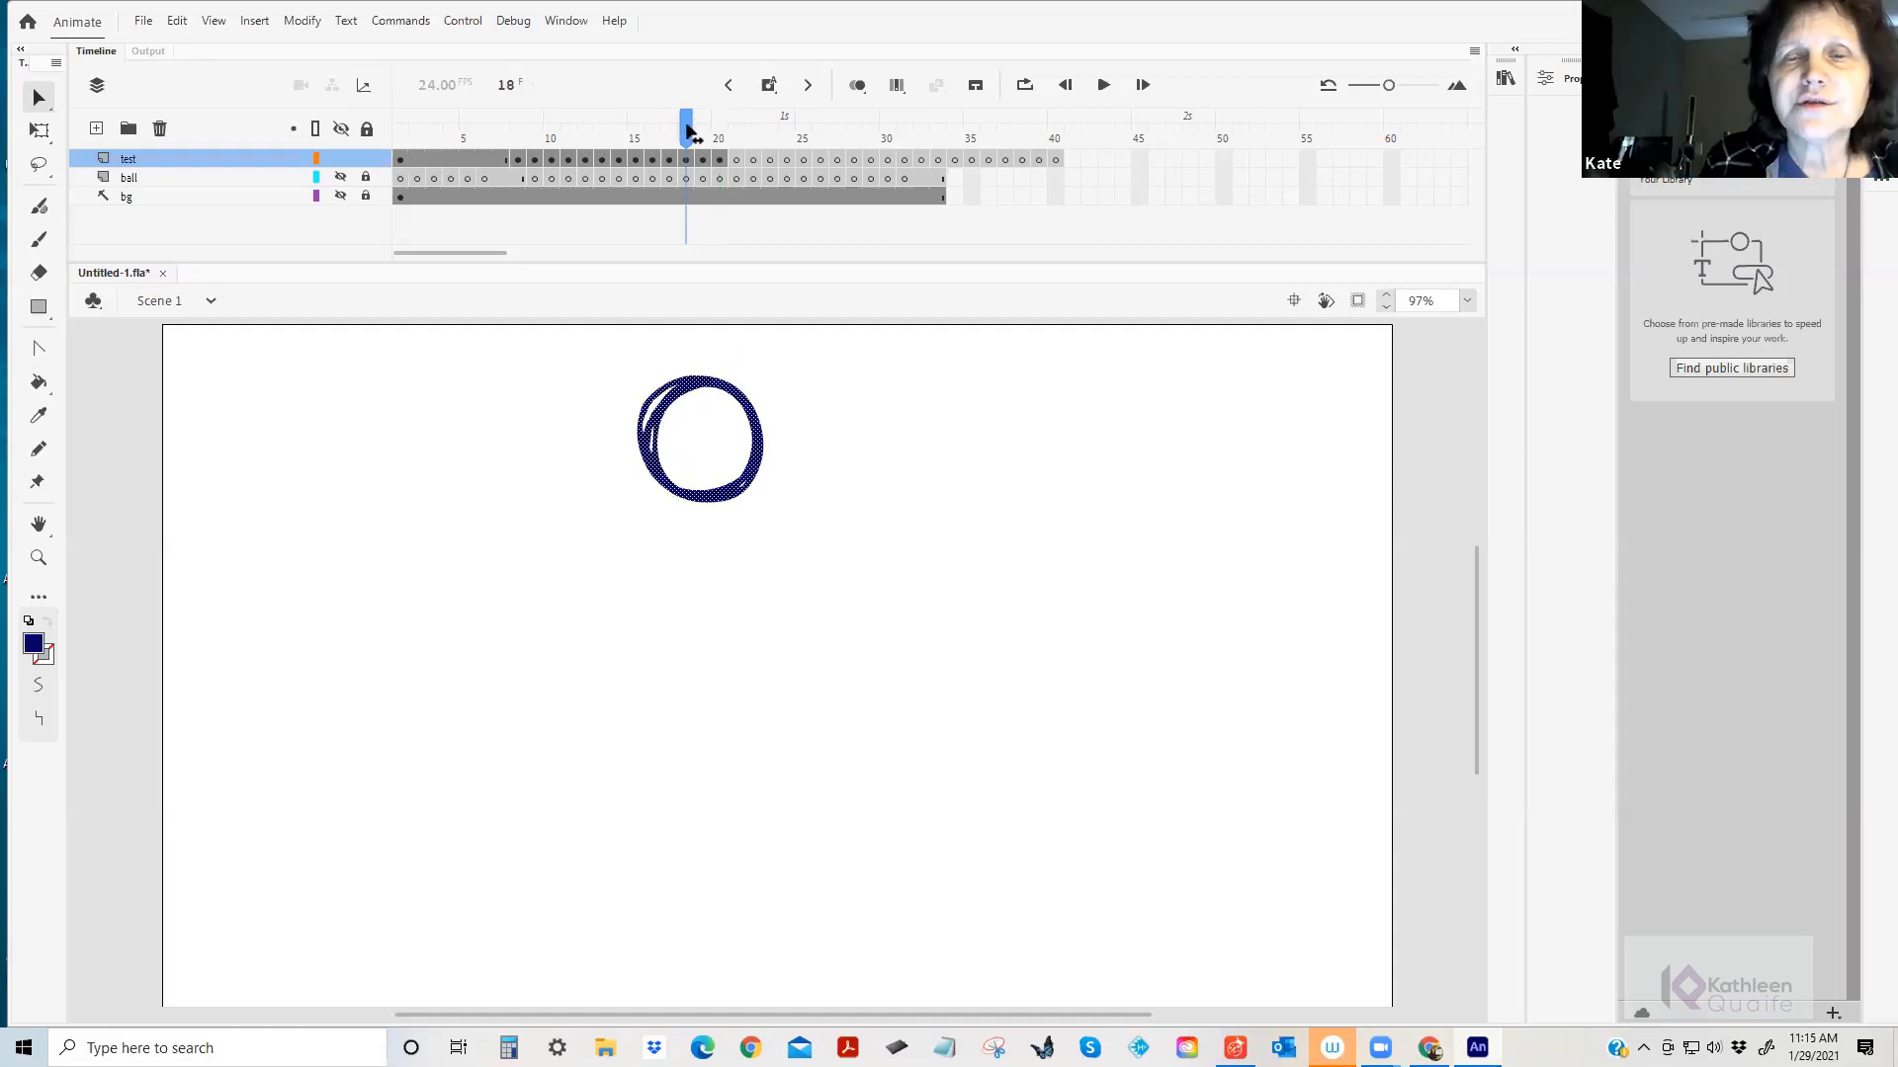
left_click(897, 85)
left_click_drag(509, 139, 663, 139)
left_click_drag(1058, 131, 710, 132)
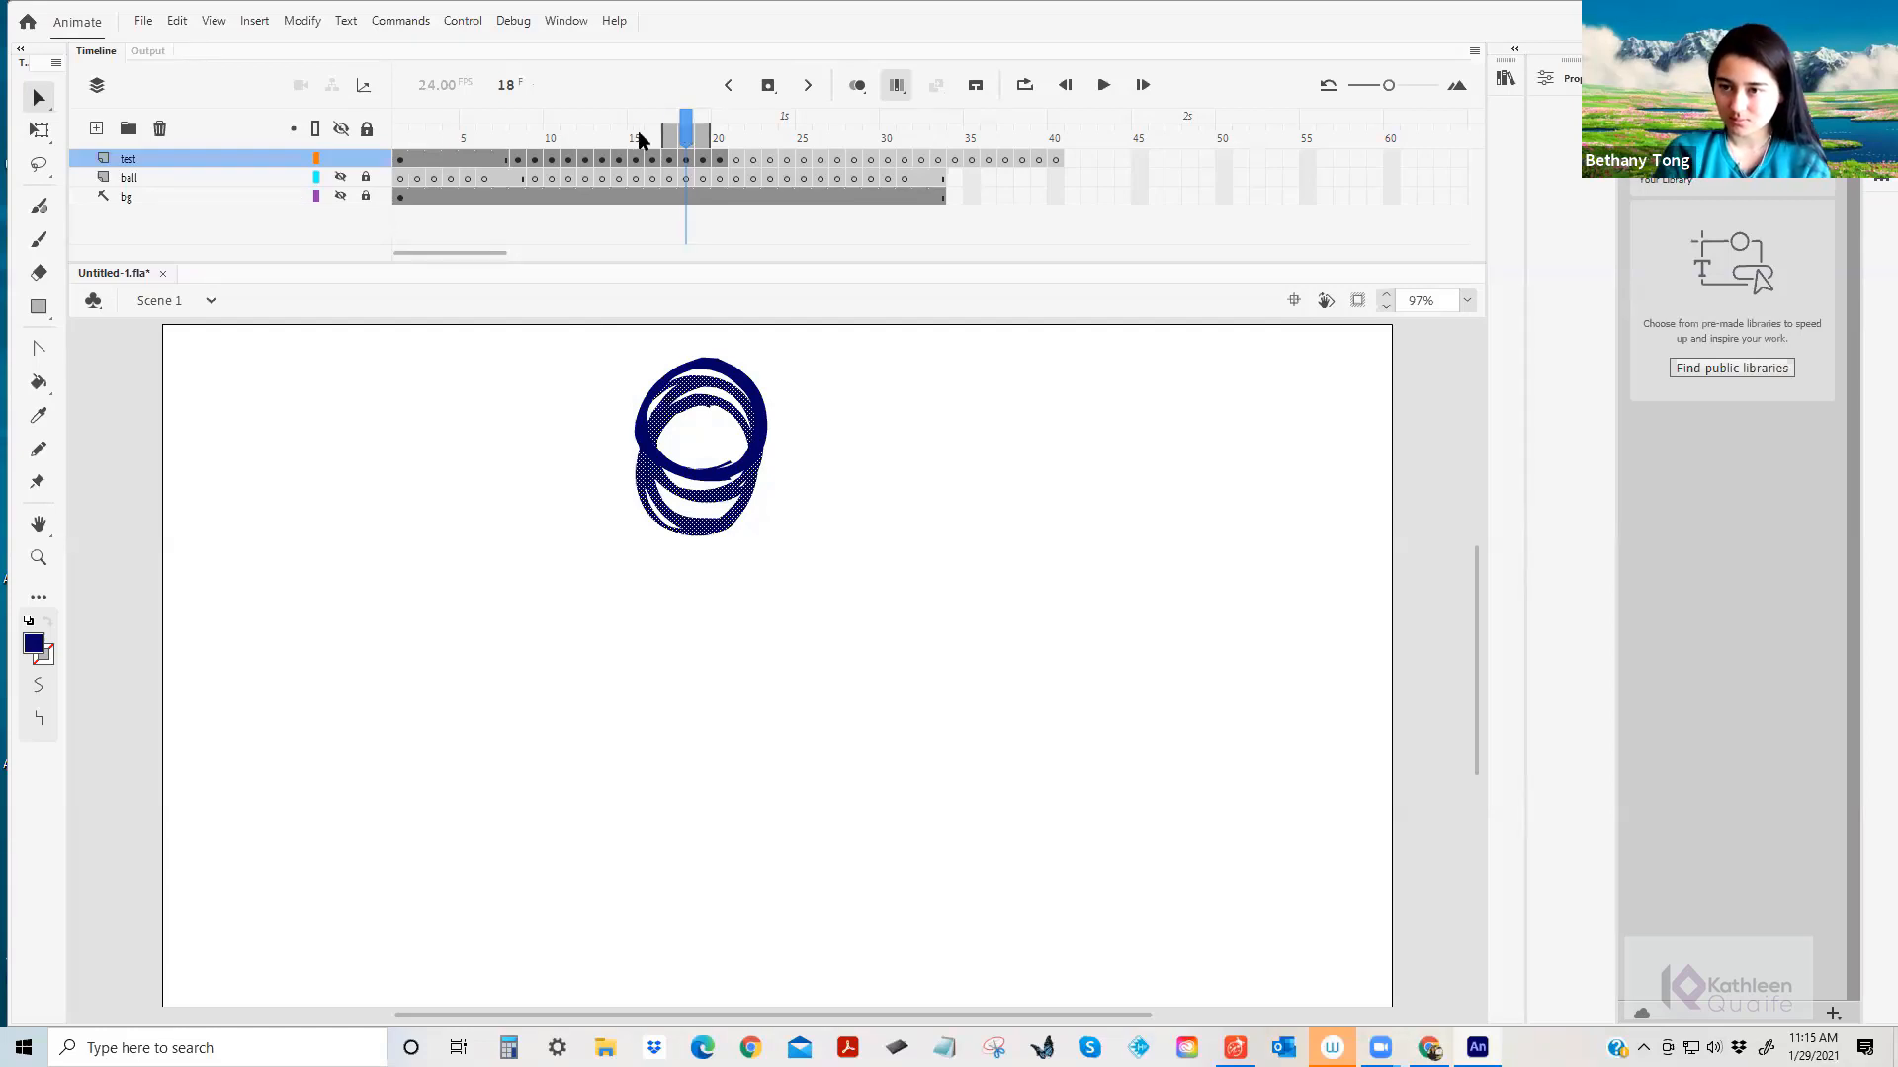
mouse_move(660, 134)
left_mouse_down()
mouse_move(496, 136)
mouse_move(532, 138)
mouse_move(511, 138)
left_mouse_up()
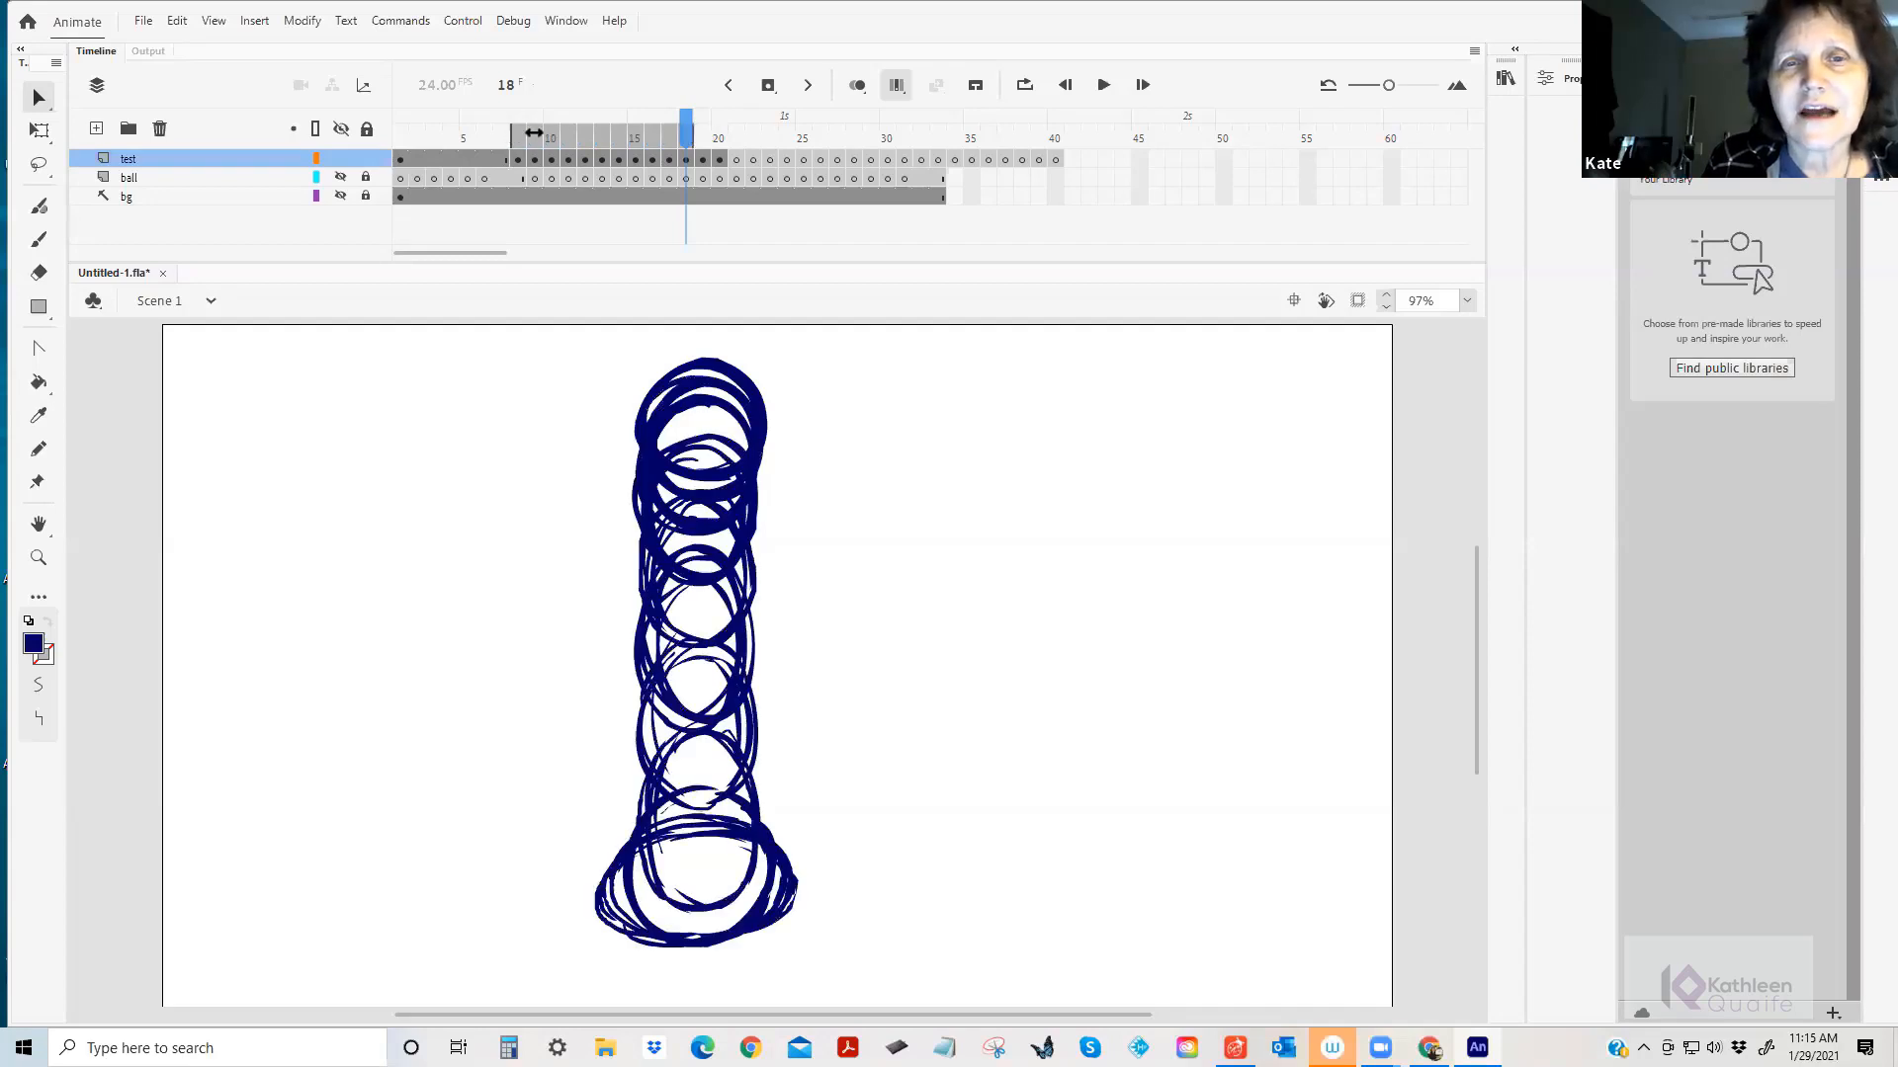
Compare overlapping drawings around frames 12, 9, 7 and 10 in multiple-frame editing, shortening the range, and turn the mode off.
left_click(587, 141)
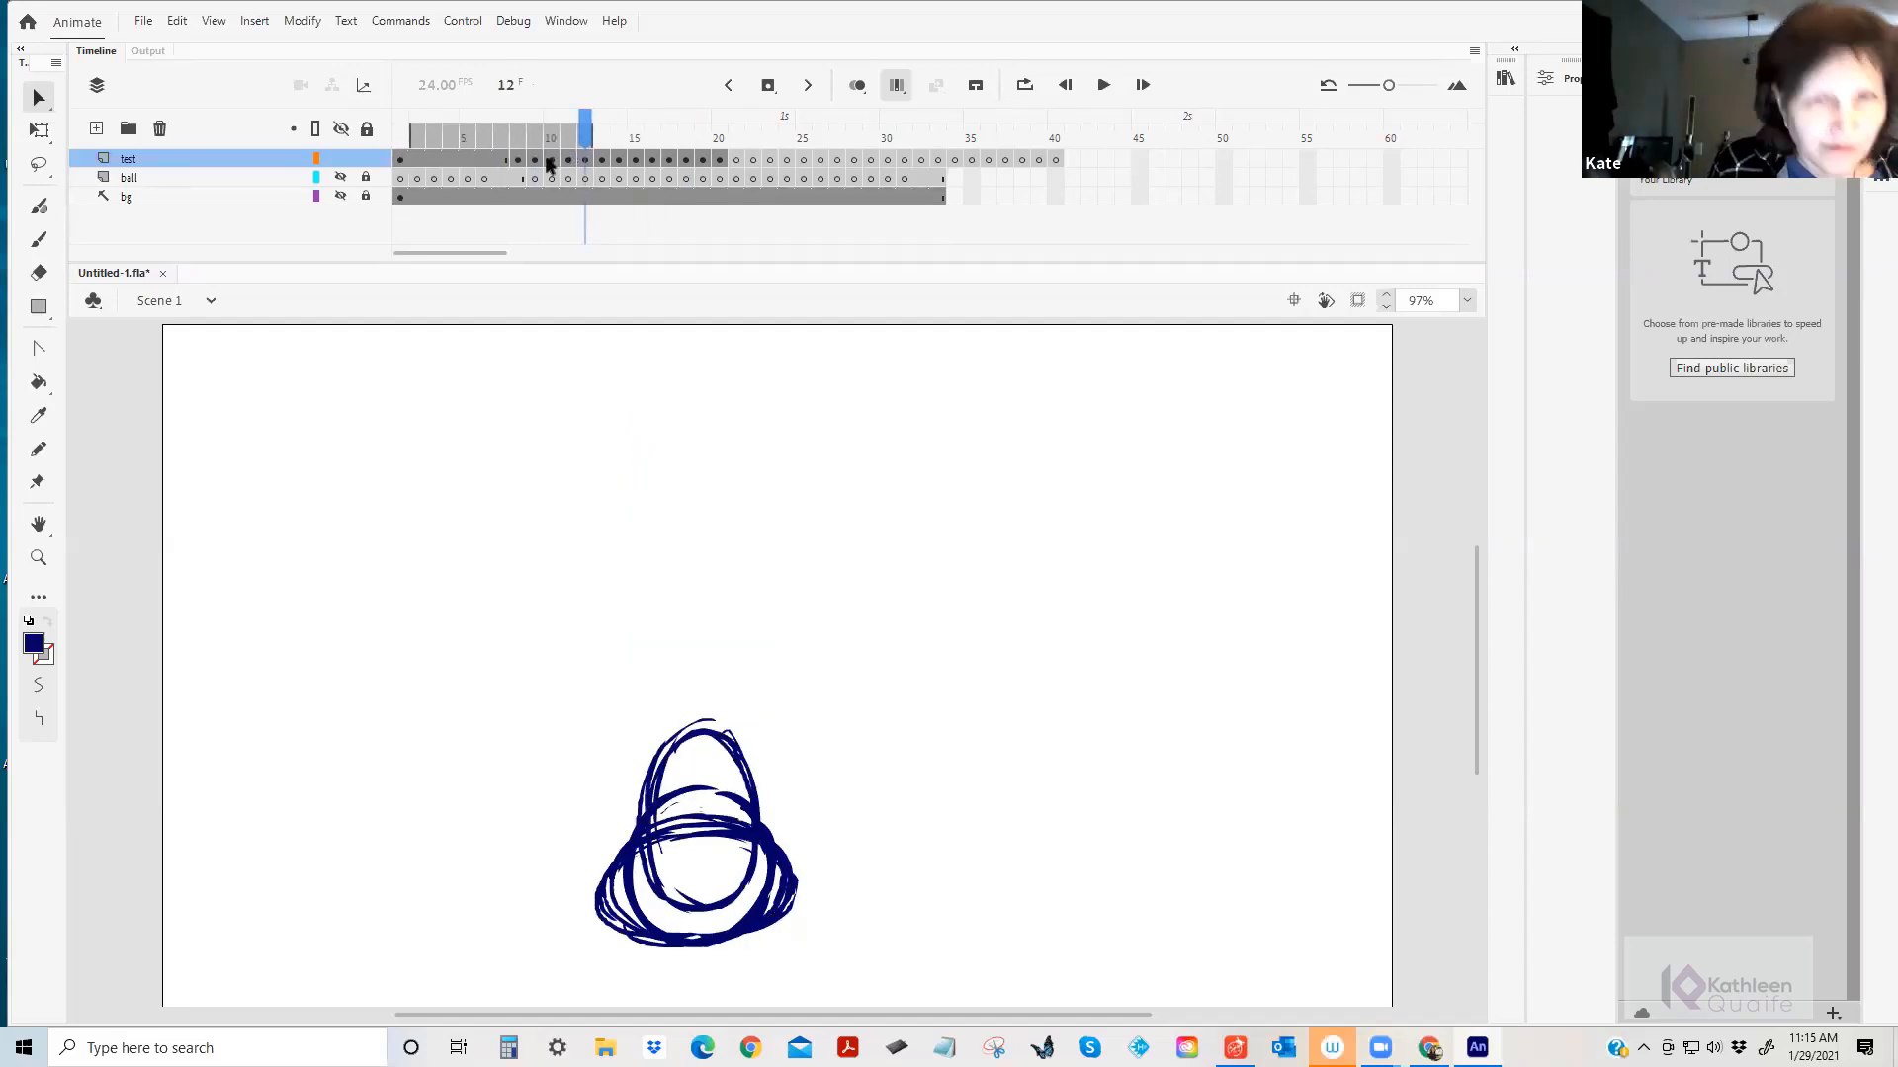
left_click(534, 160)
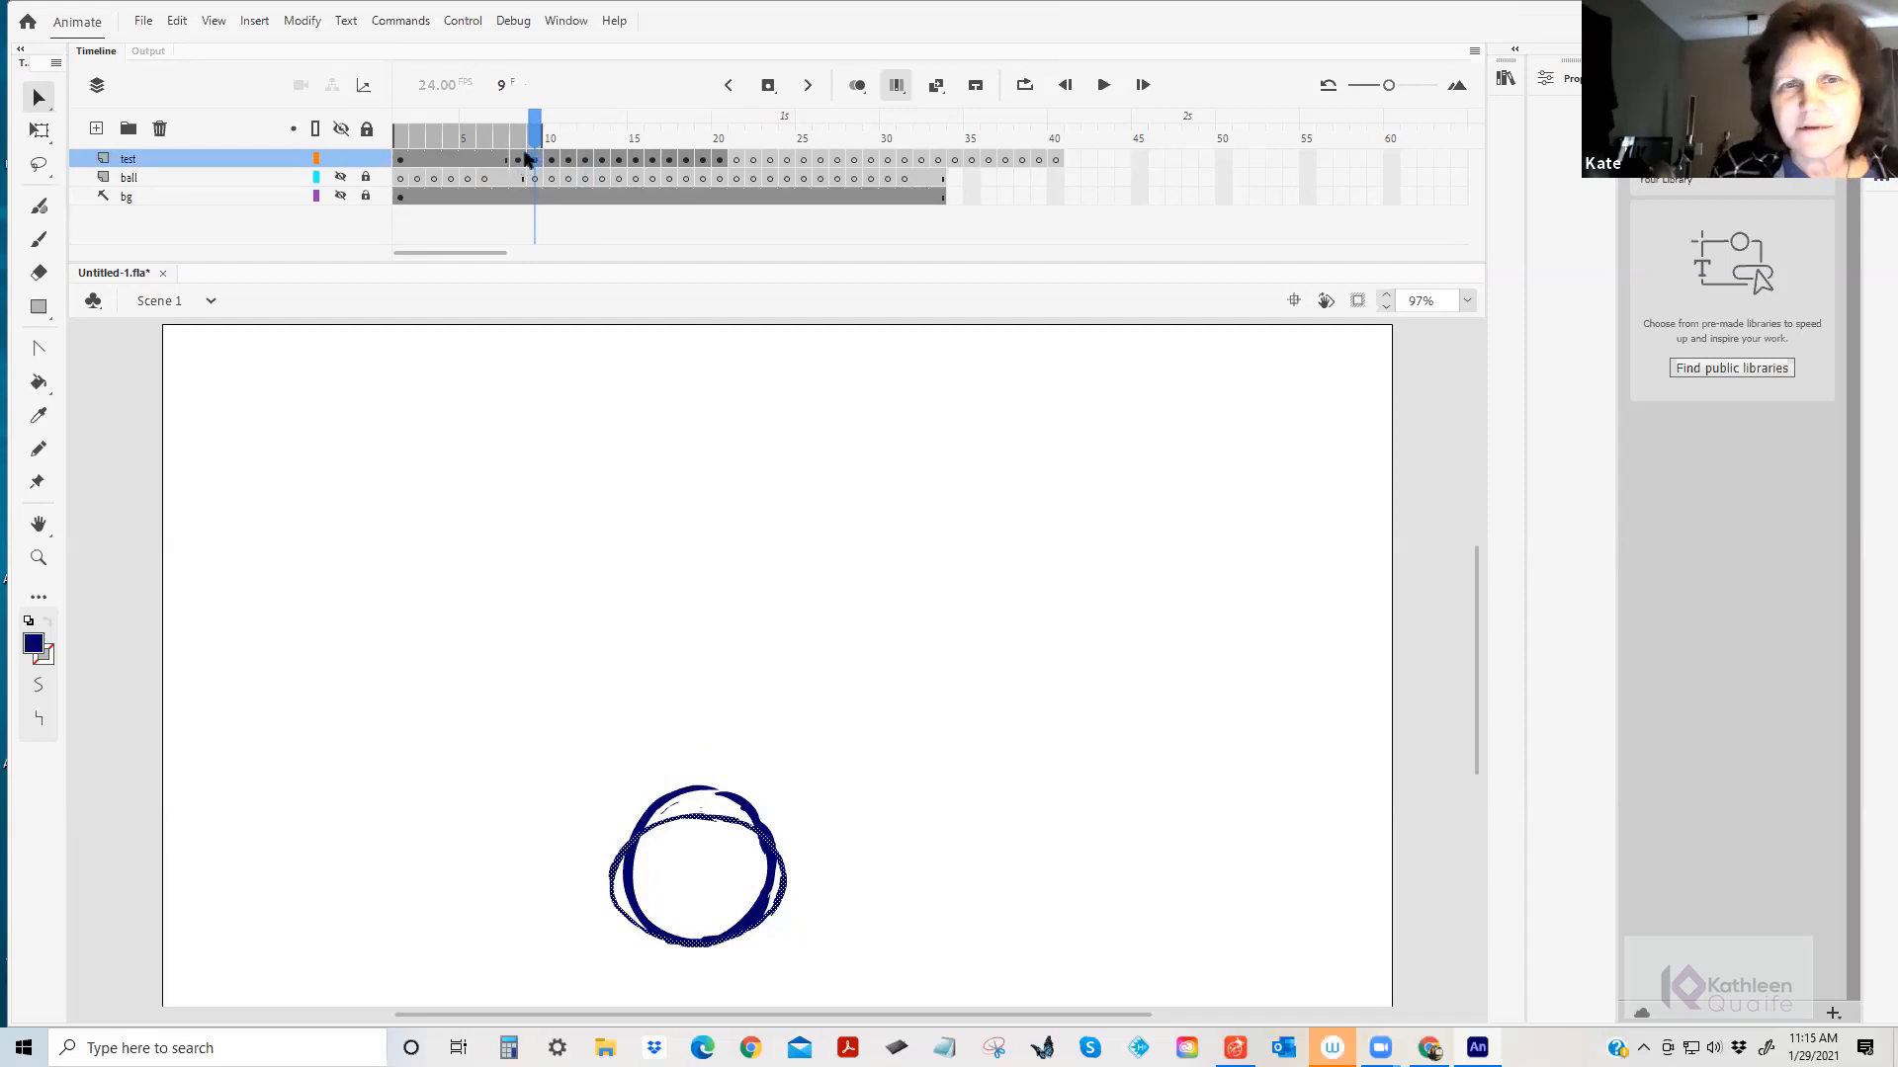
mouse_move(538, 126)
left_mouse_down()
mouse_move(487, 124)
mouse_move(504, 124)
left_mouse_up()
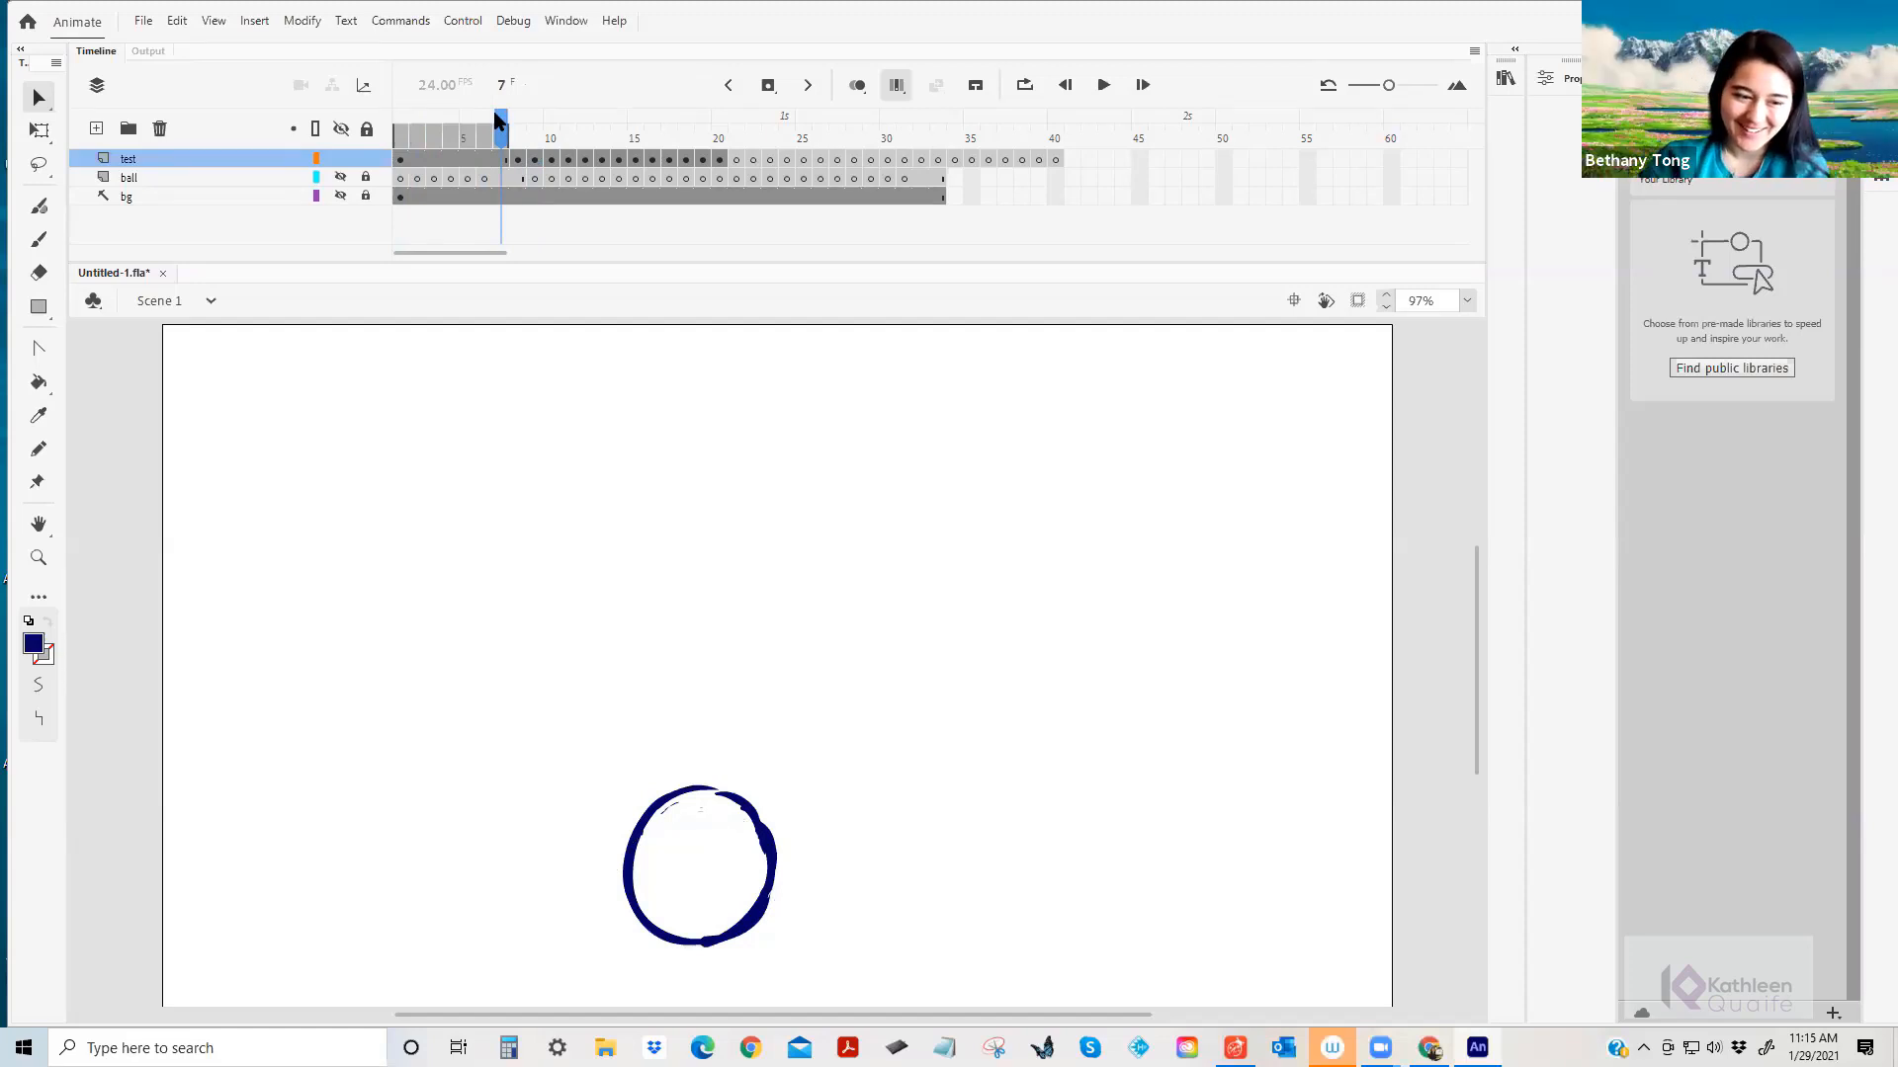
mouse_move(502, 126)
left_mouse_down()
mouse_move(543, 143)
mouse_move(400, 145)
mouse_move(584, 148)
left_mouse_up()
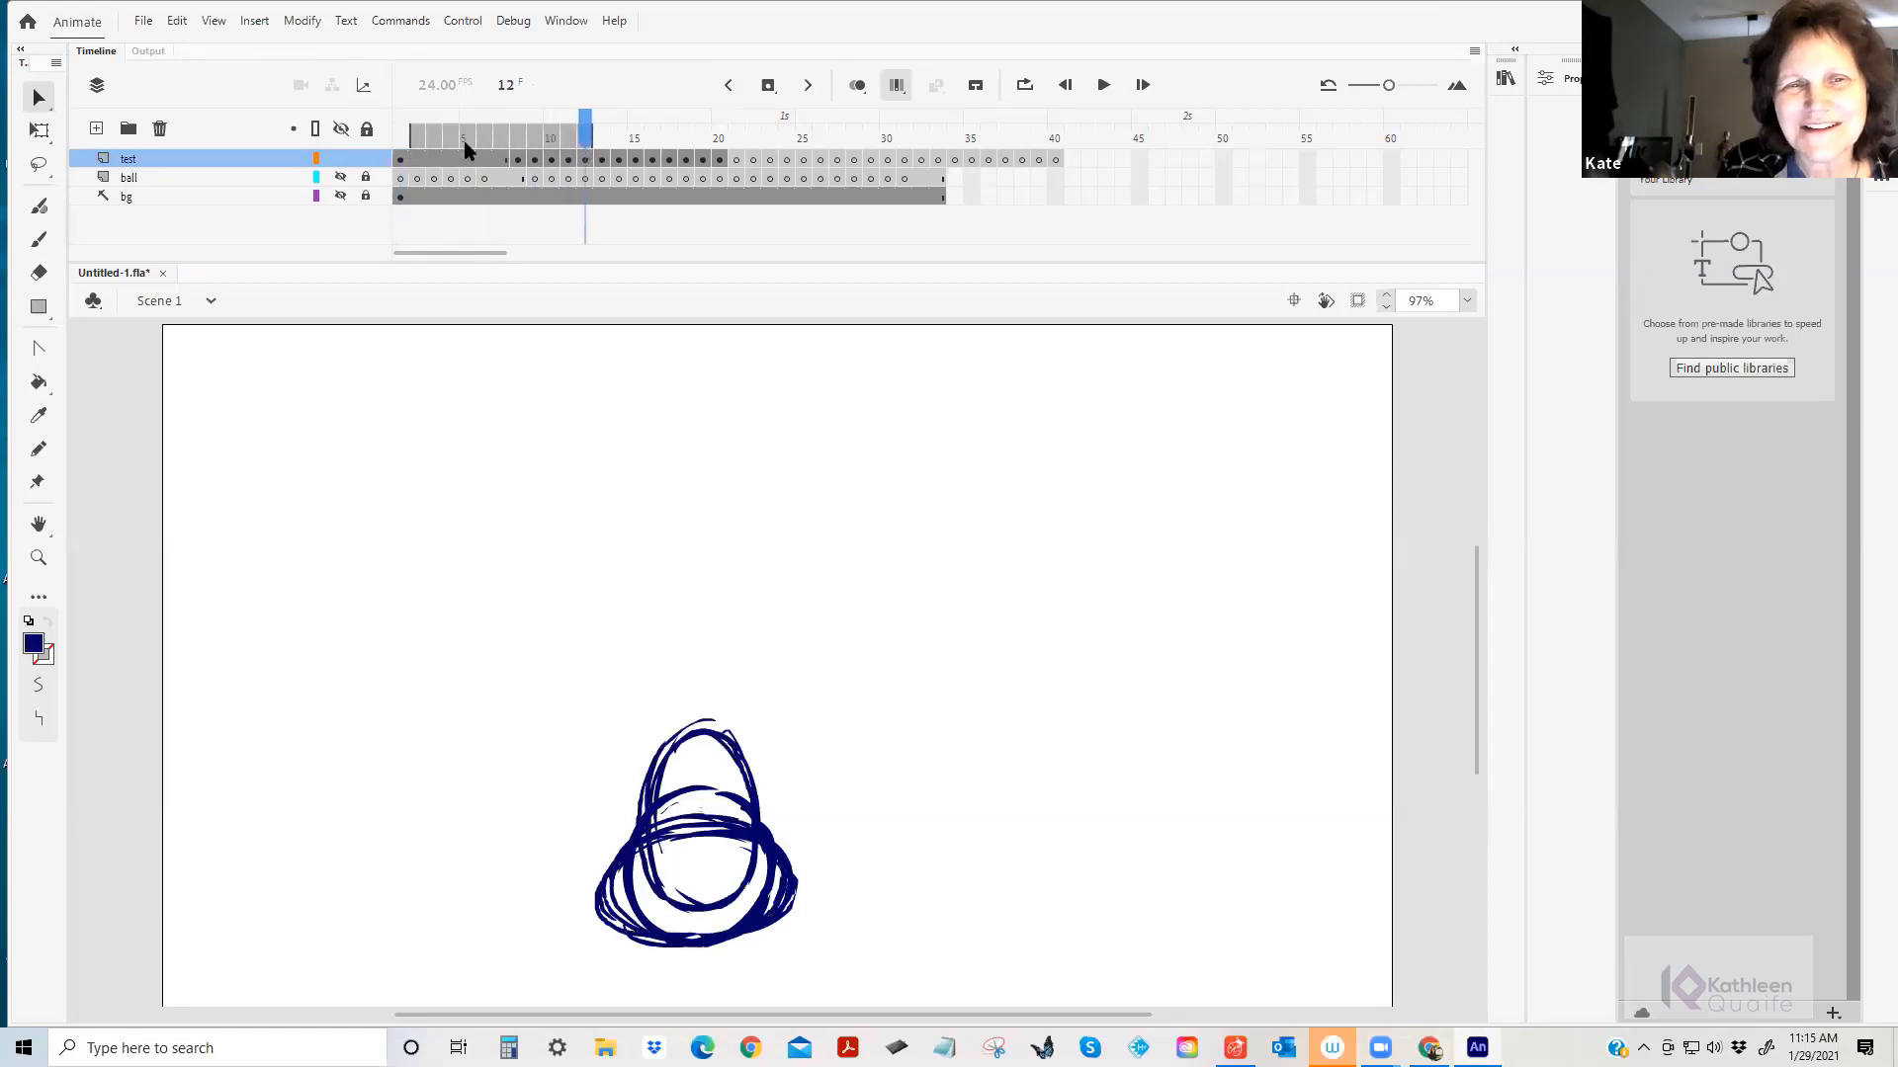
left_click_drag(411, 139, 595, 136)
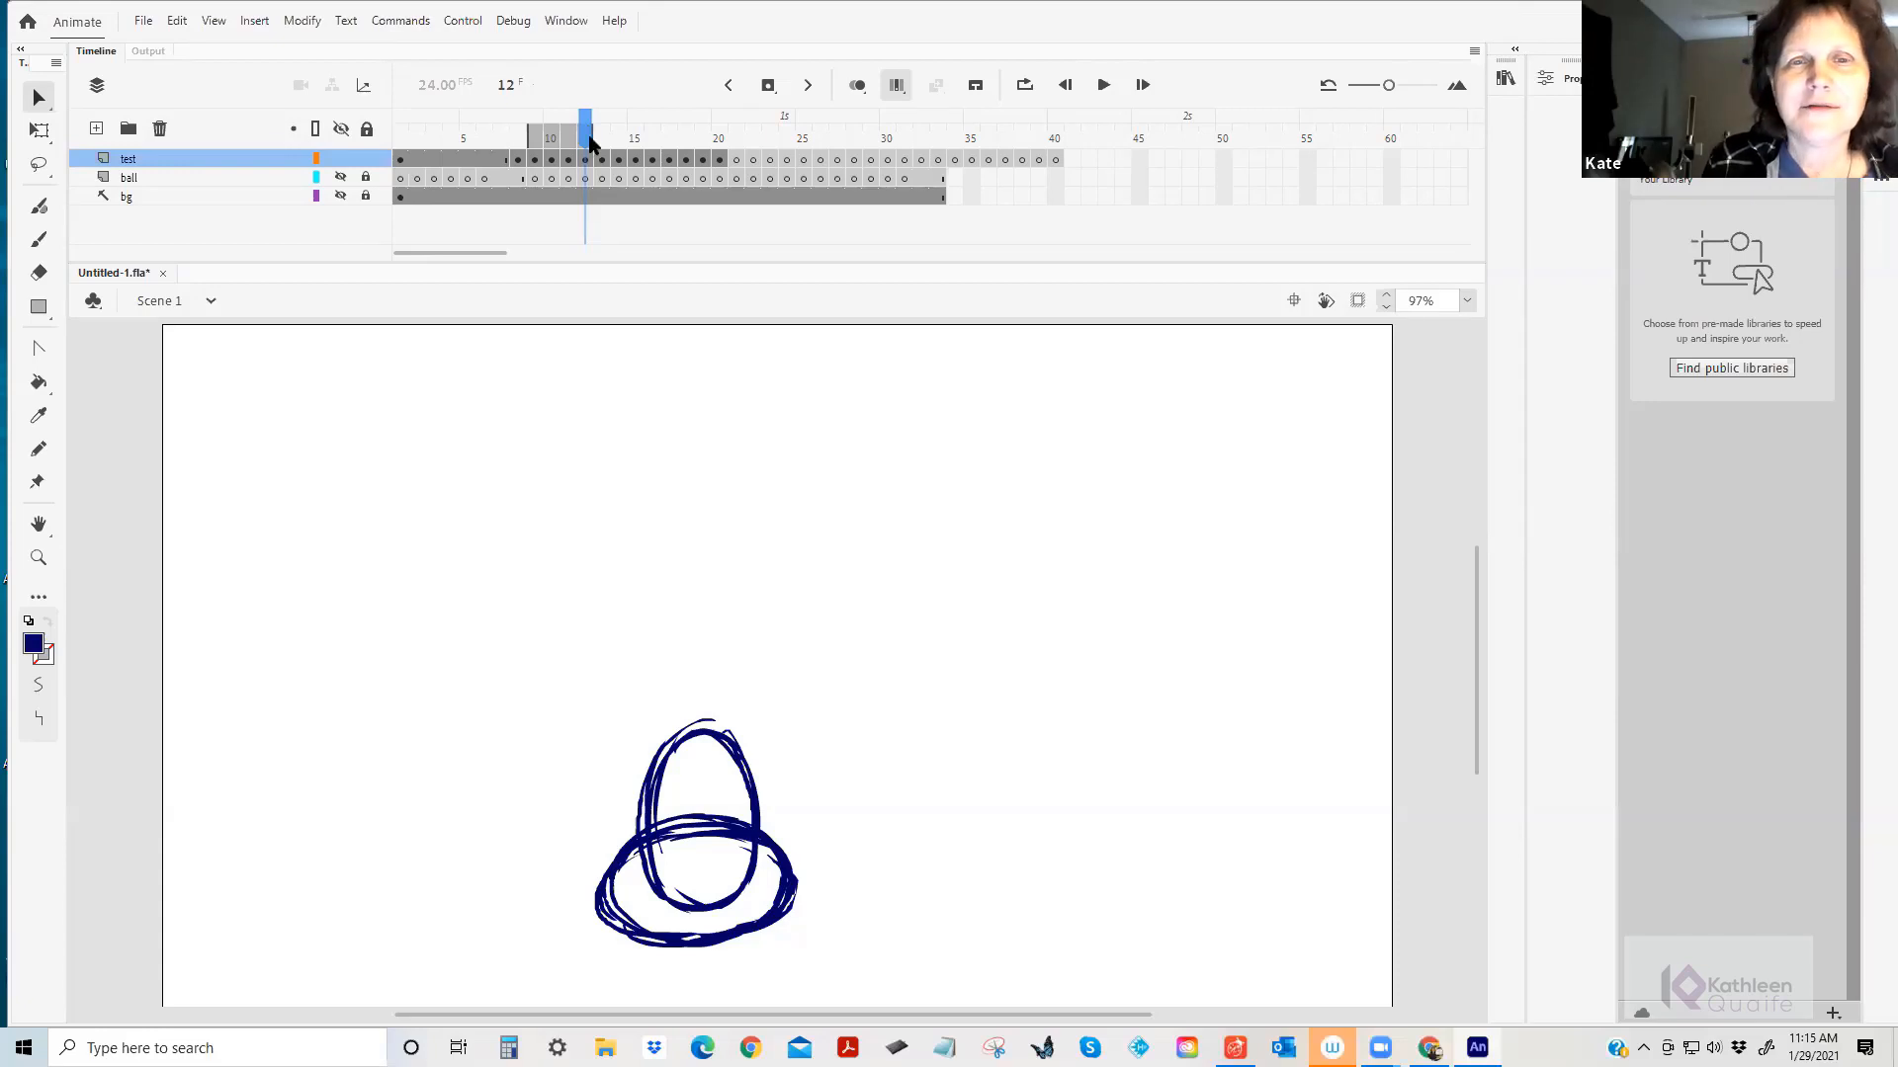
mouse_move(586, 138)
left_mouse_down()
mouse_move(500, 146)
mouse_move(551, 146)
left_mouse_up()
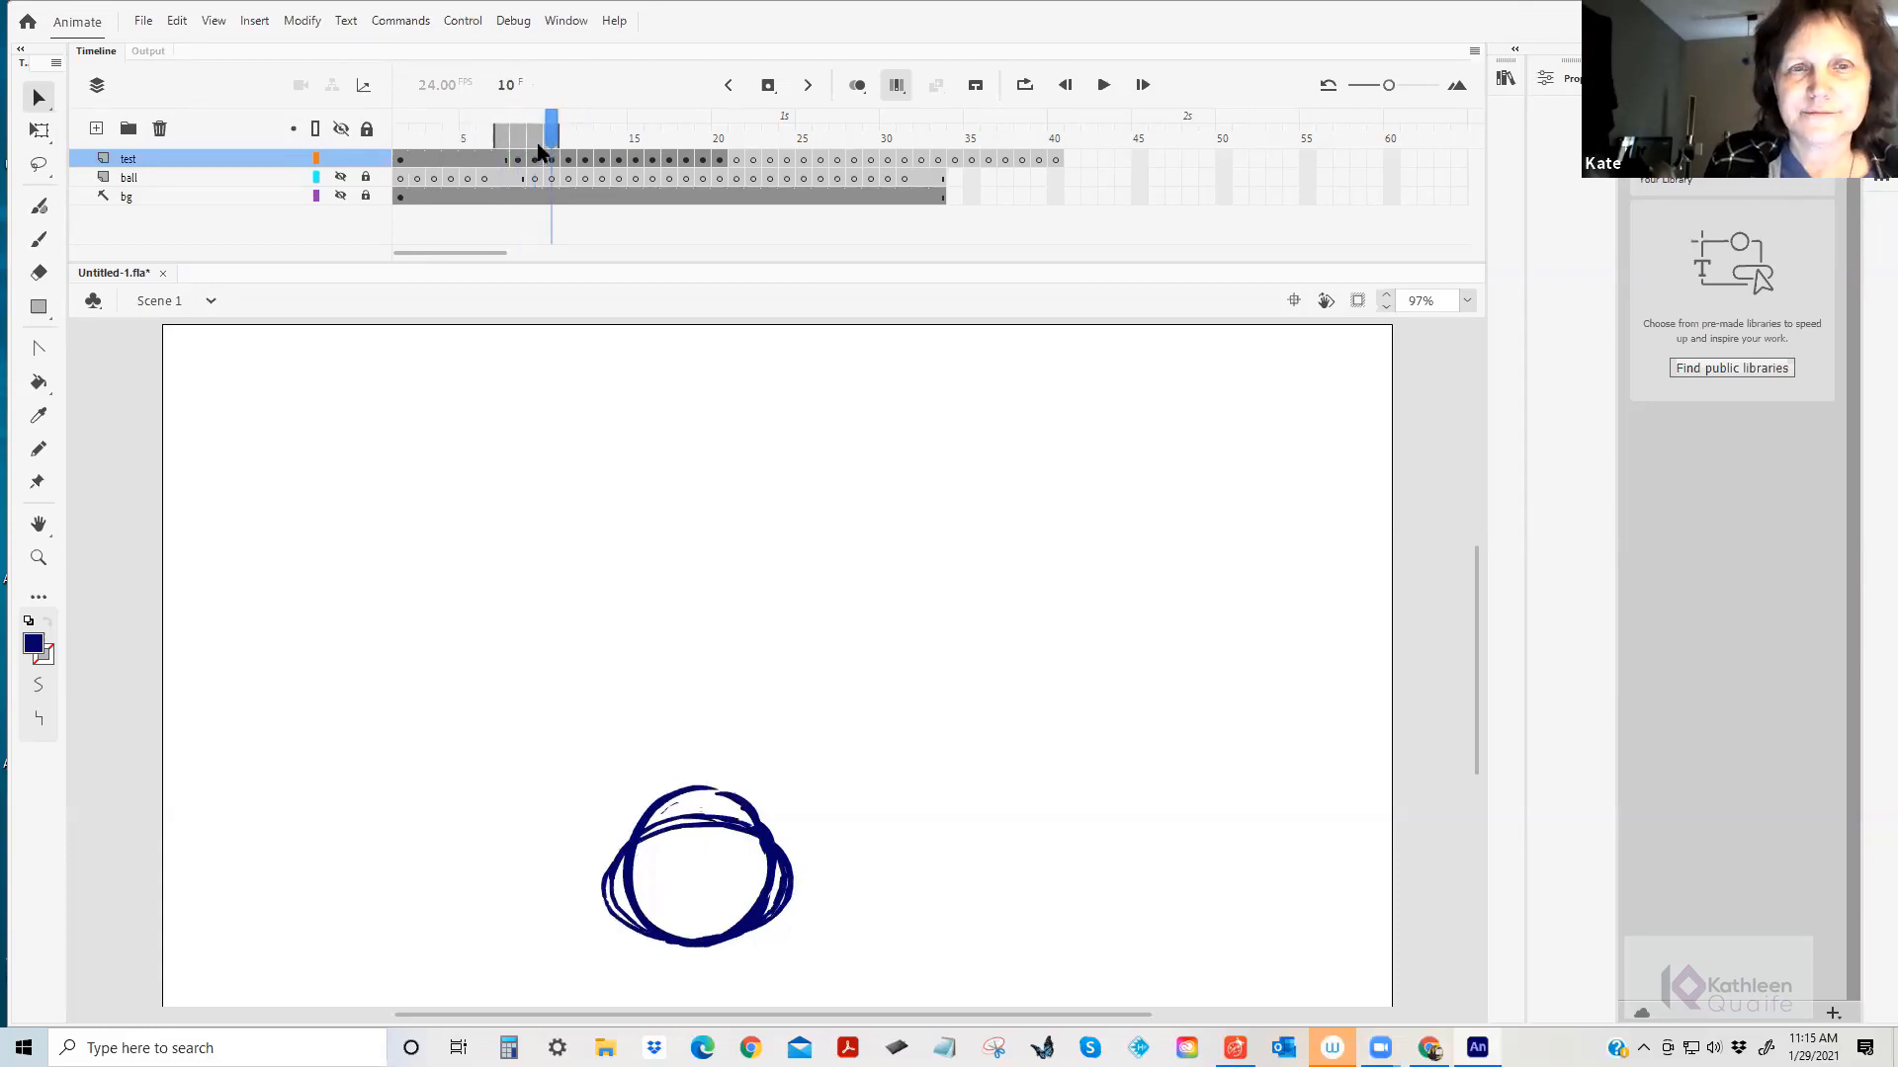
left_click(898, 85)
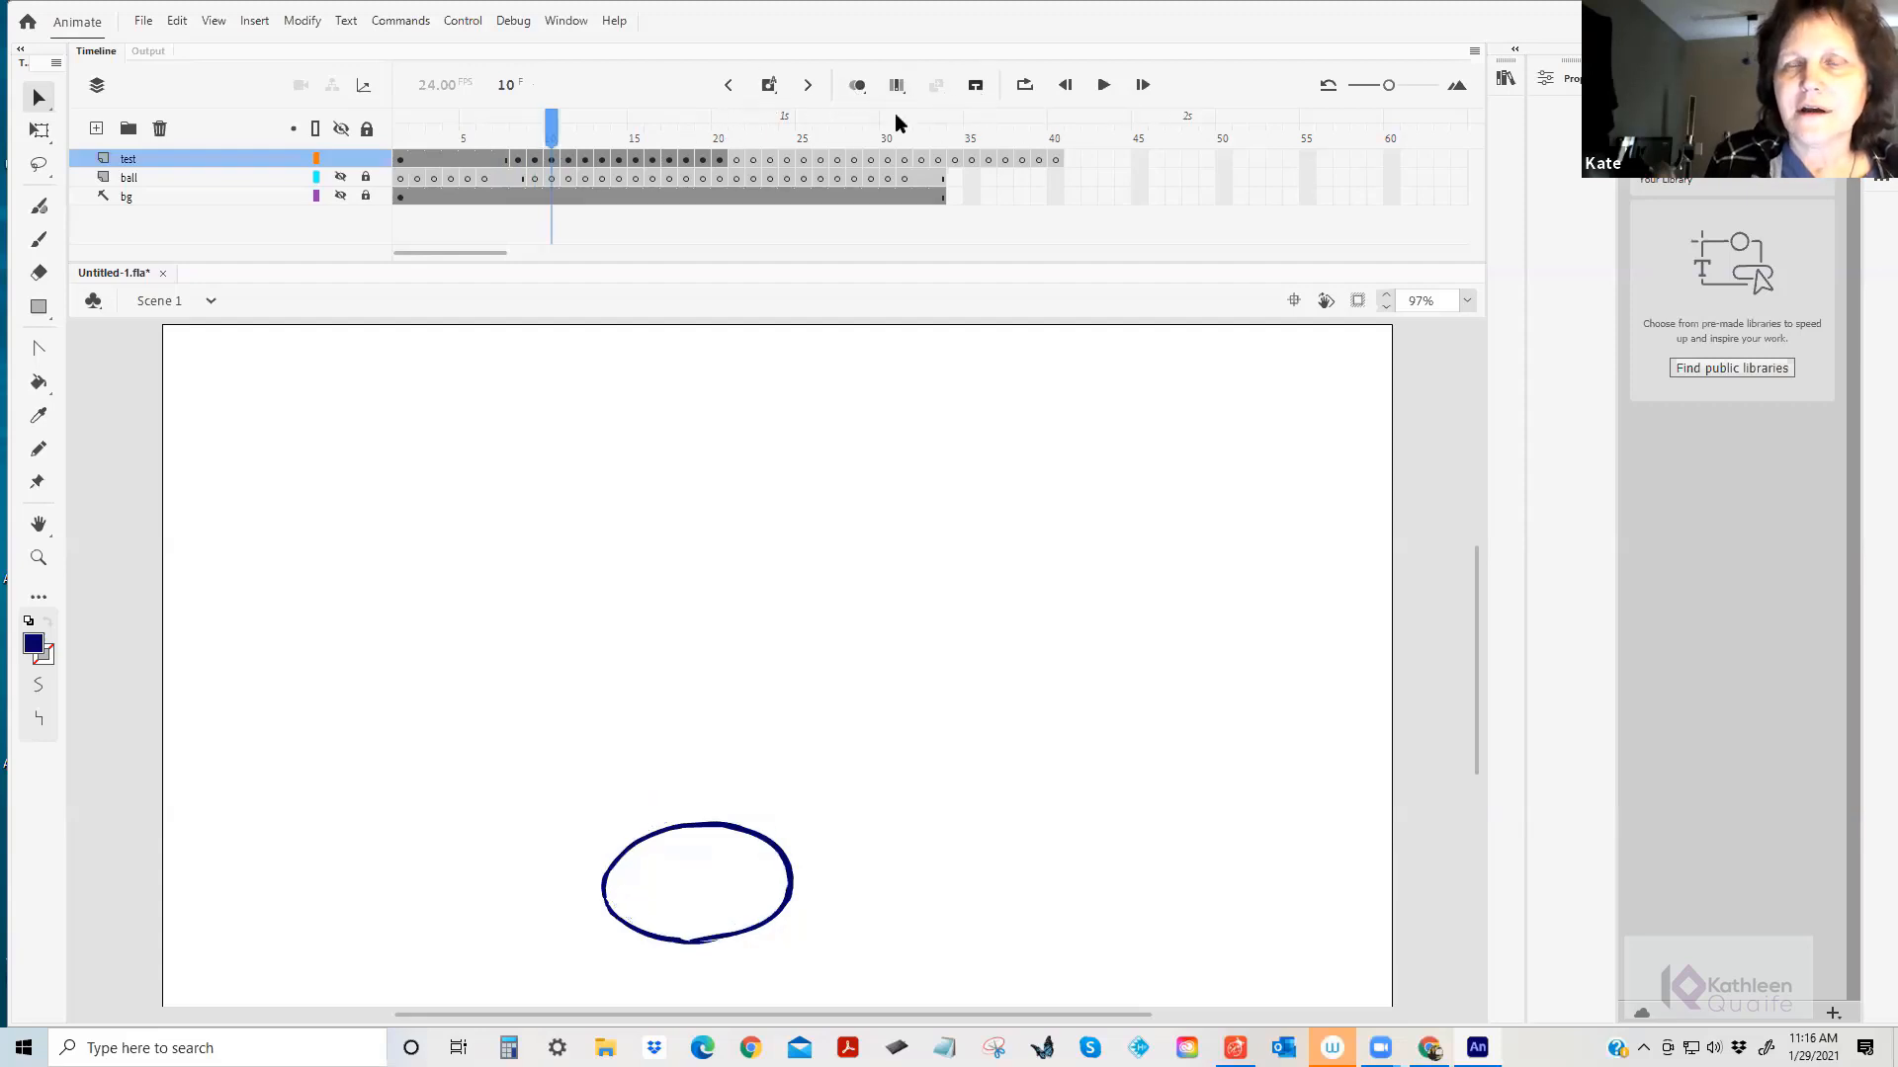
Check the individual ball drawings on the test layer at frames 19, 20 and 21.
left_click(705, 162)
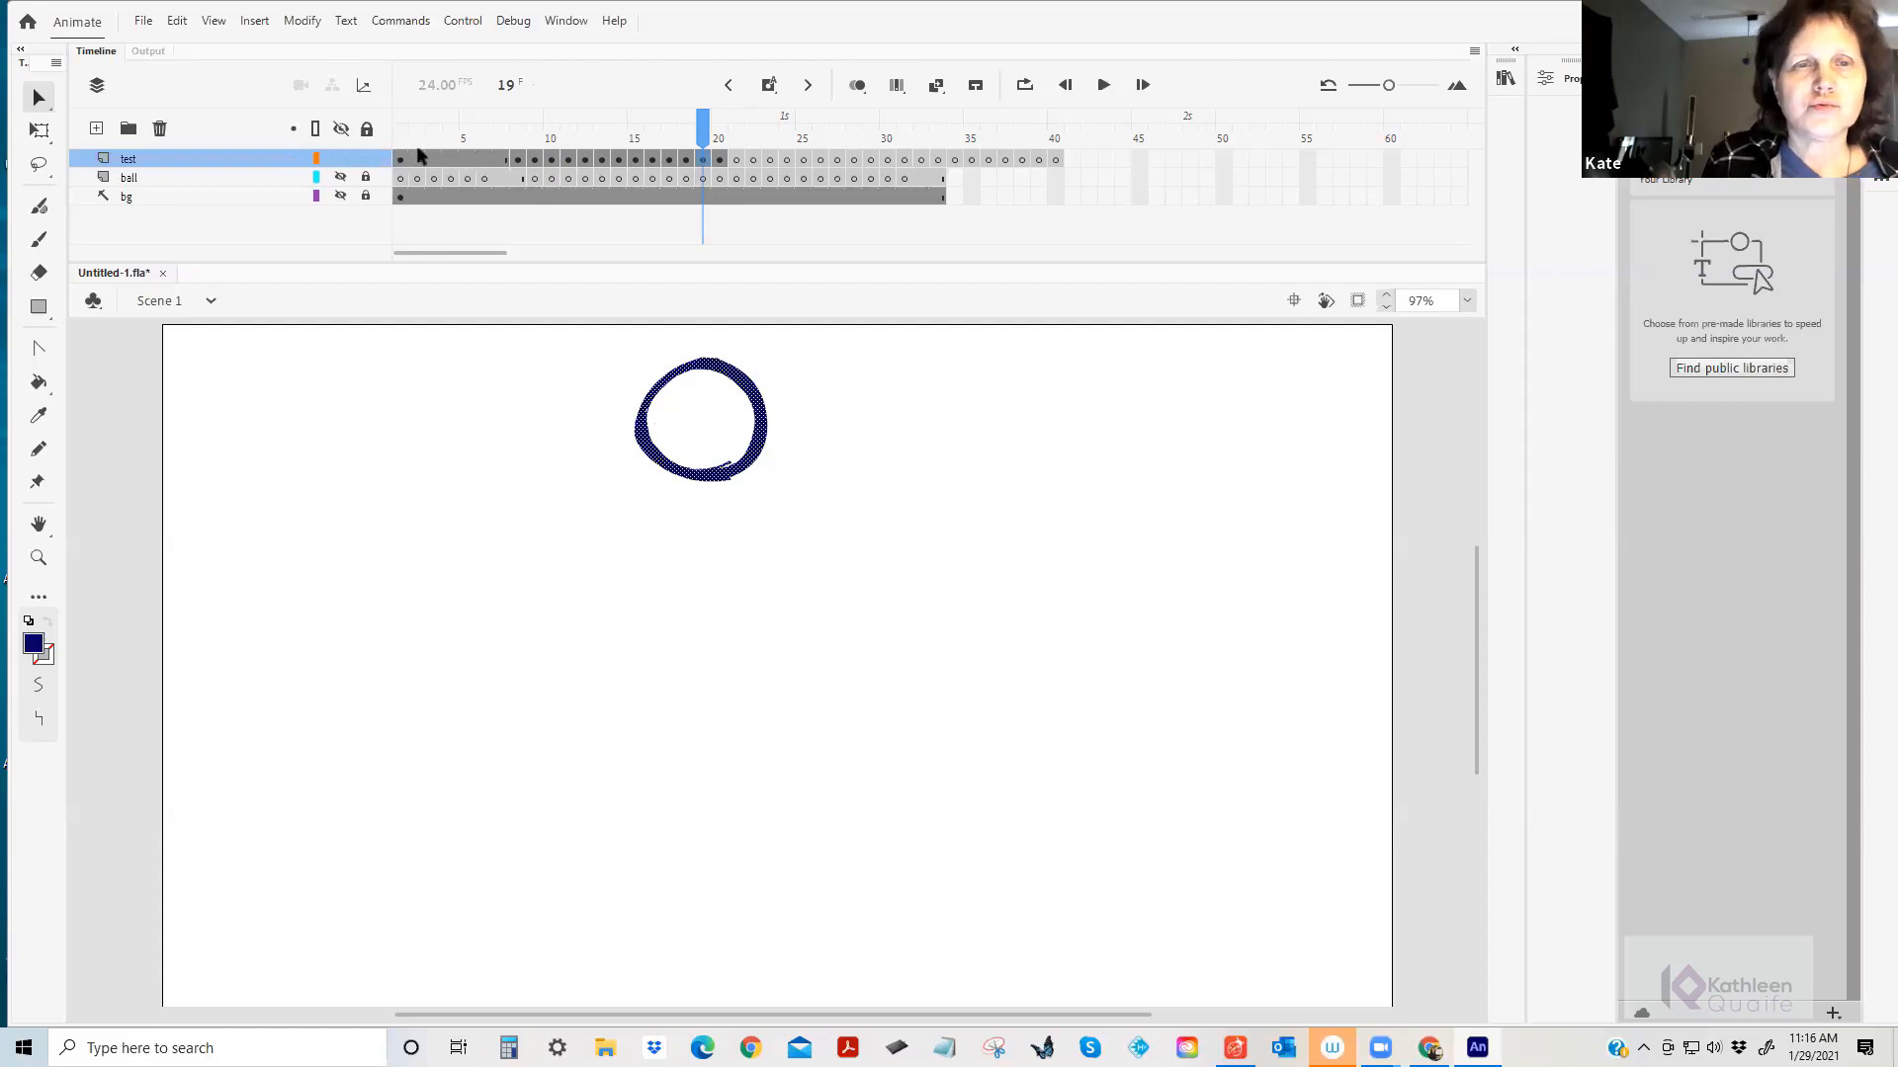
left_click(719, 161)
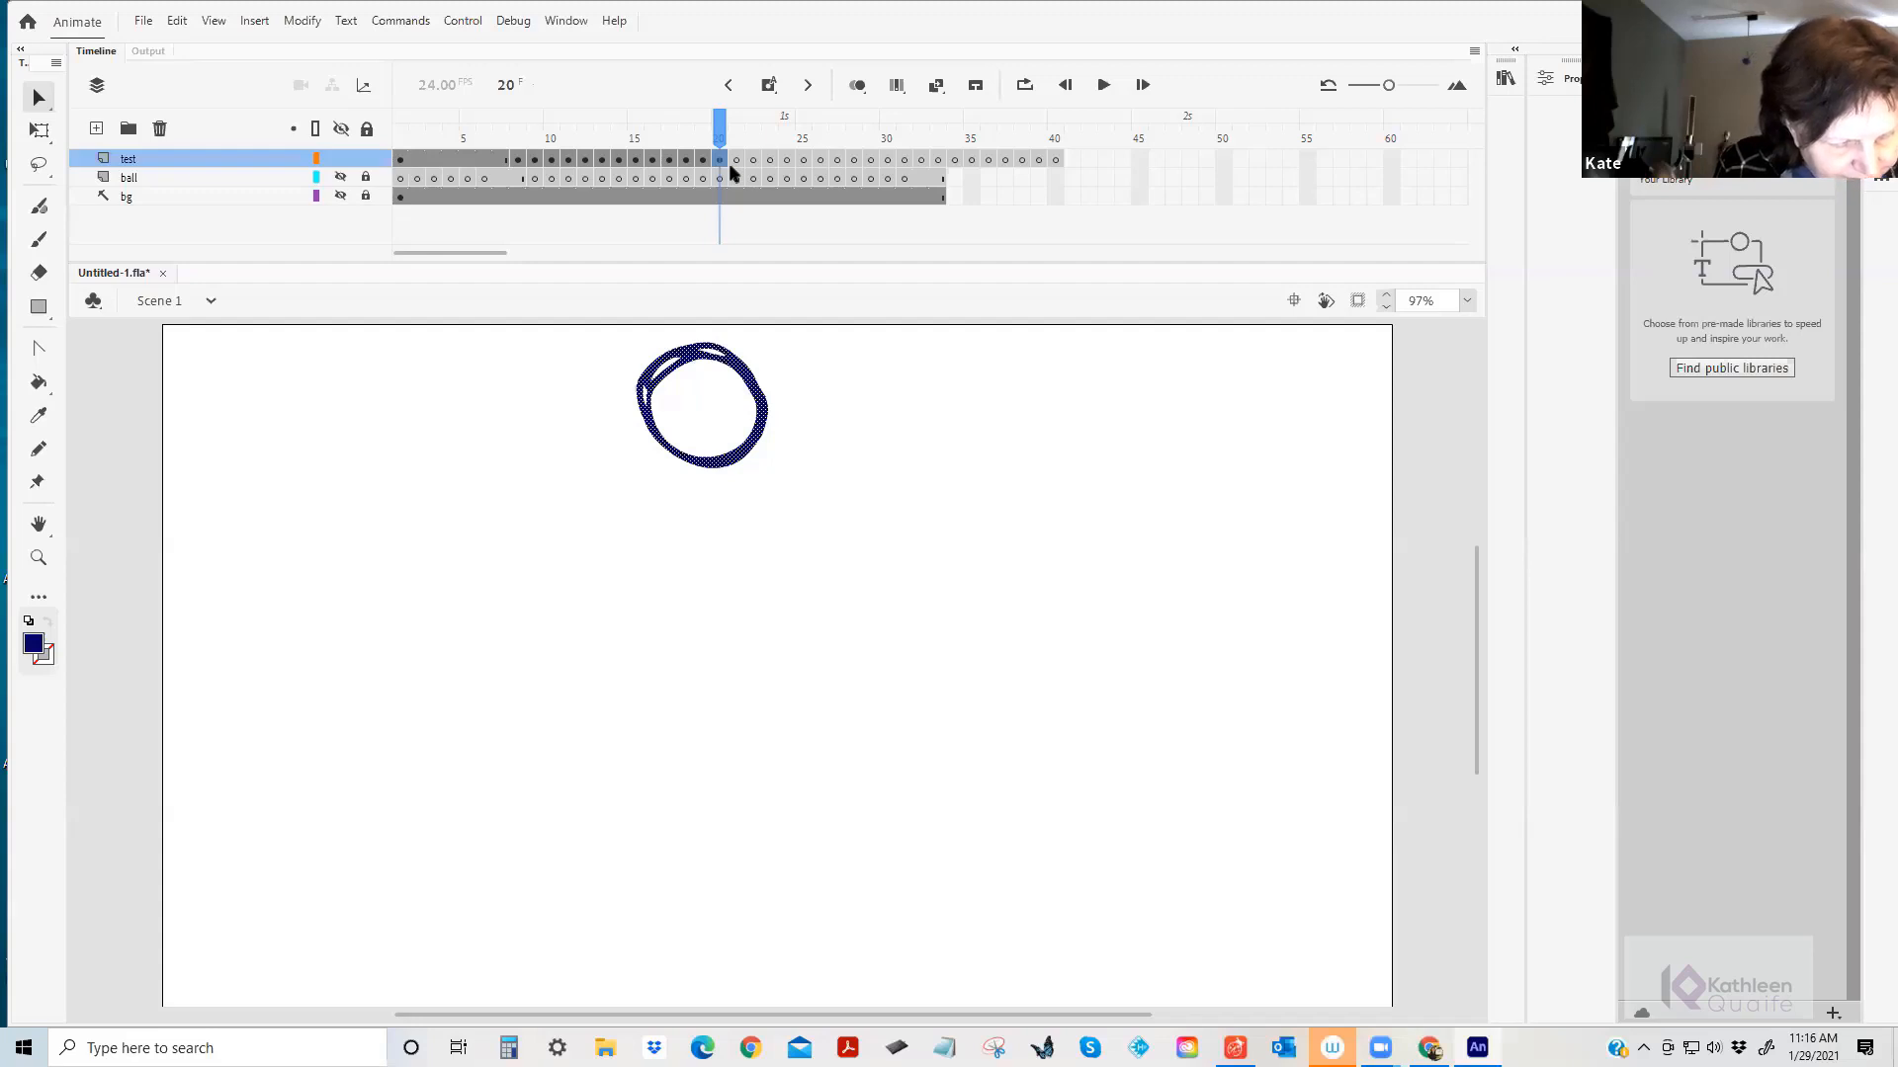
left_click(732, 163)
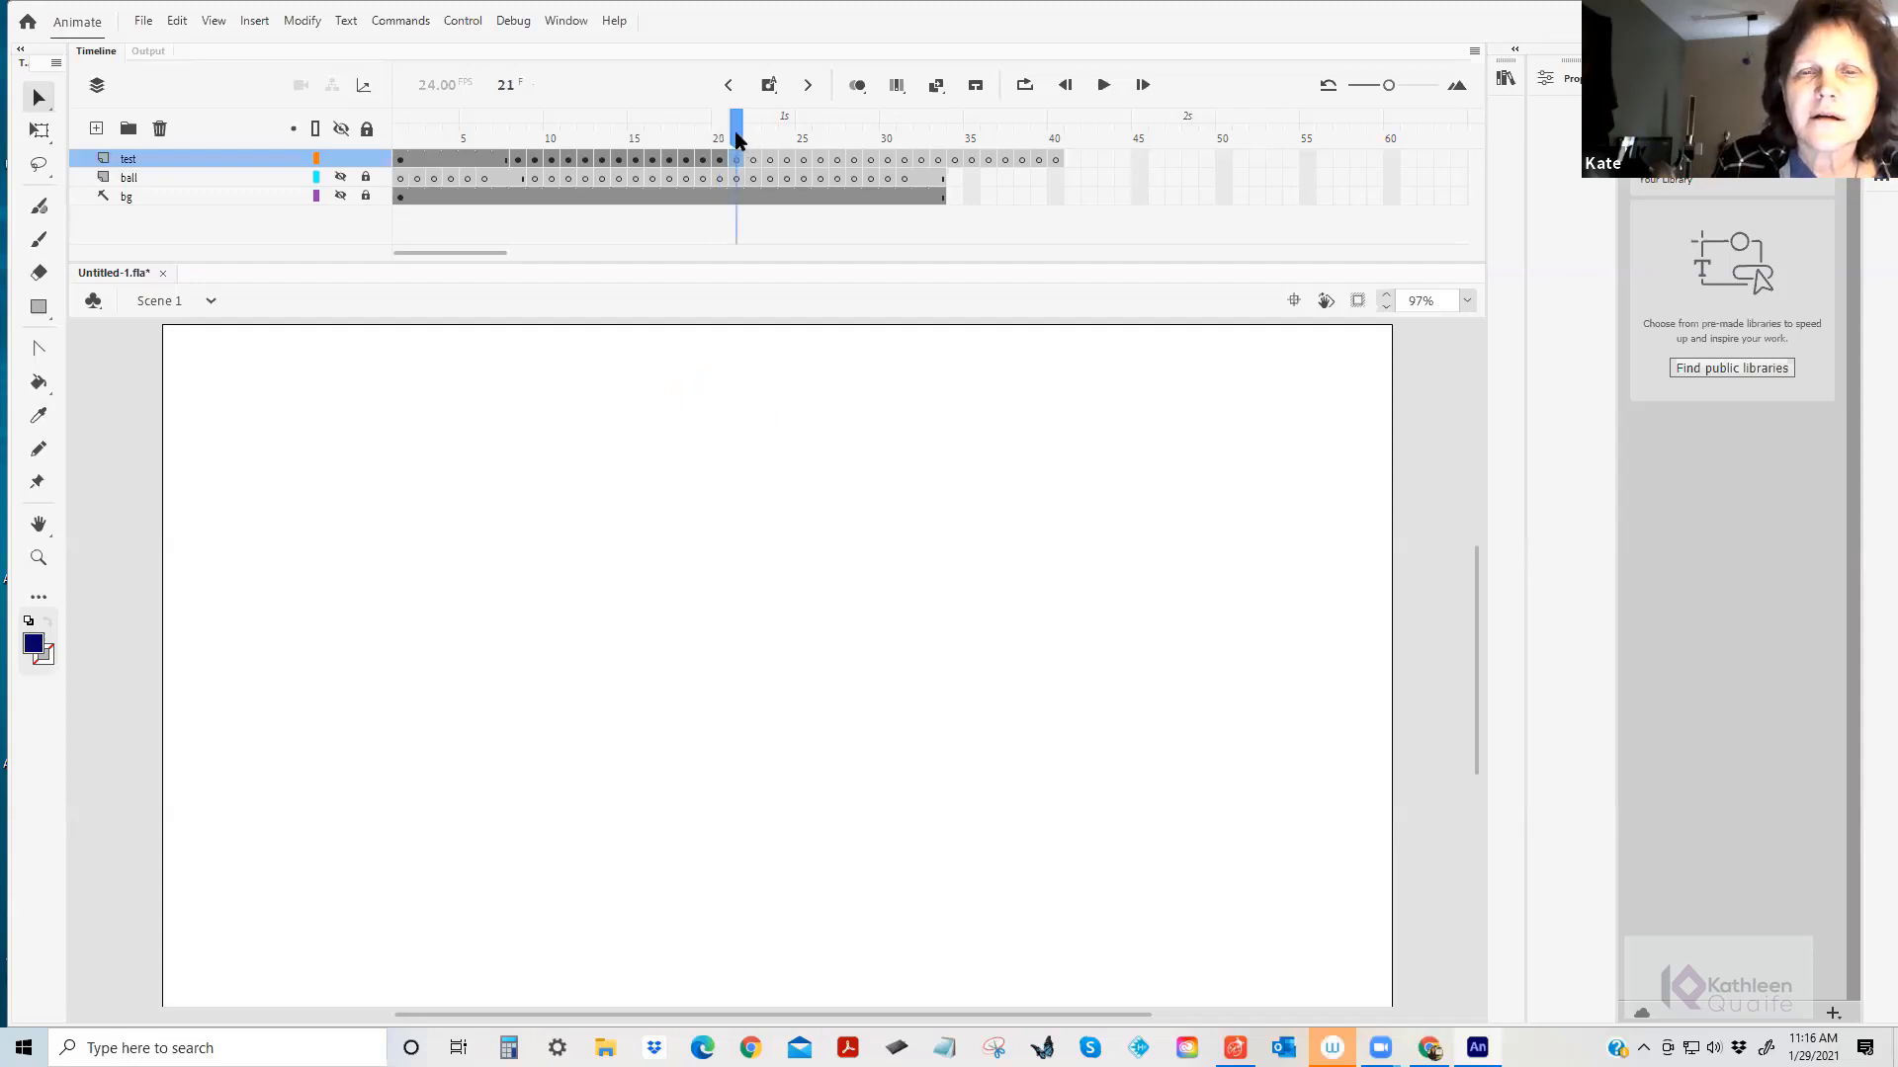
left_click(703, 155)
left_click(734, 160)
left_click(721, 161)
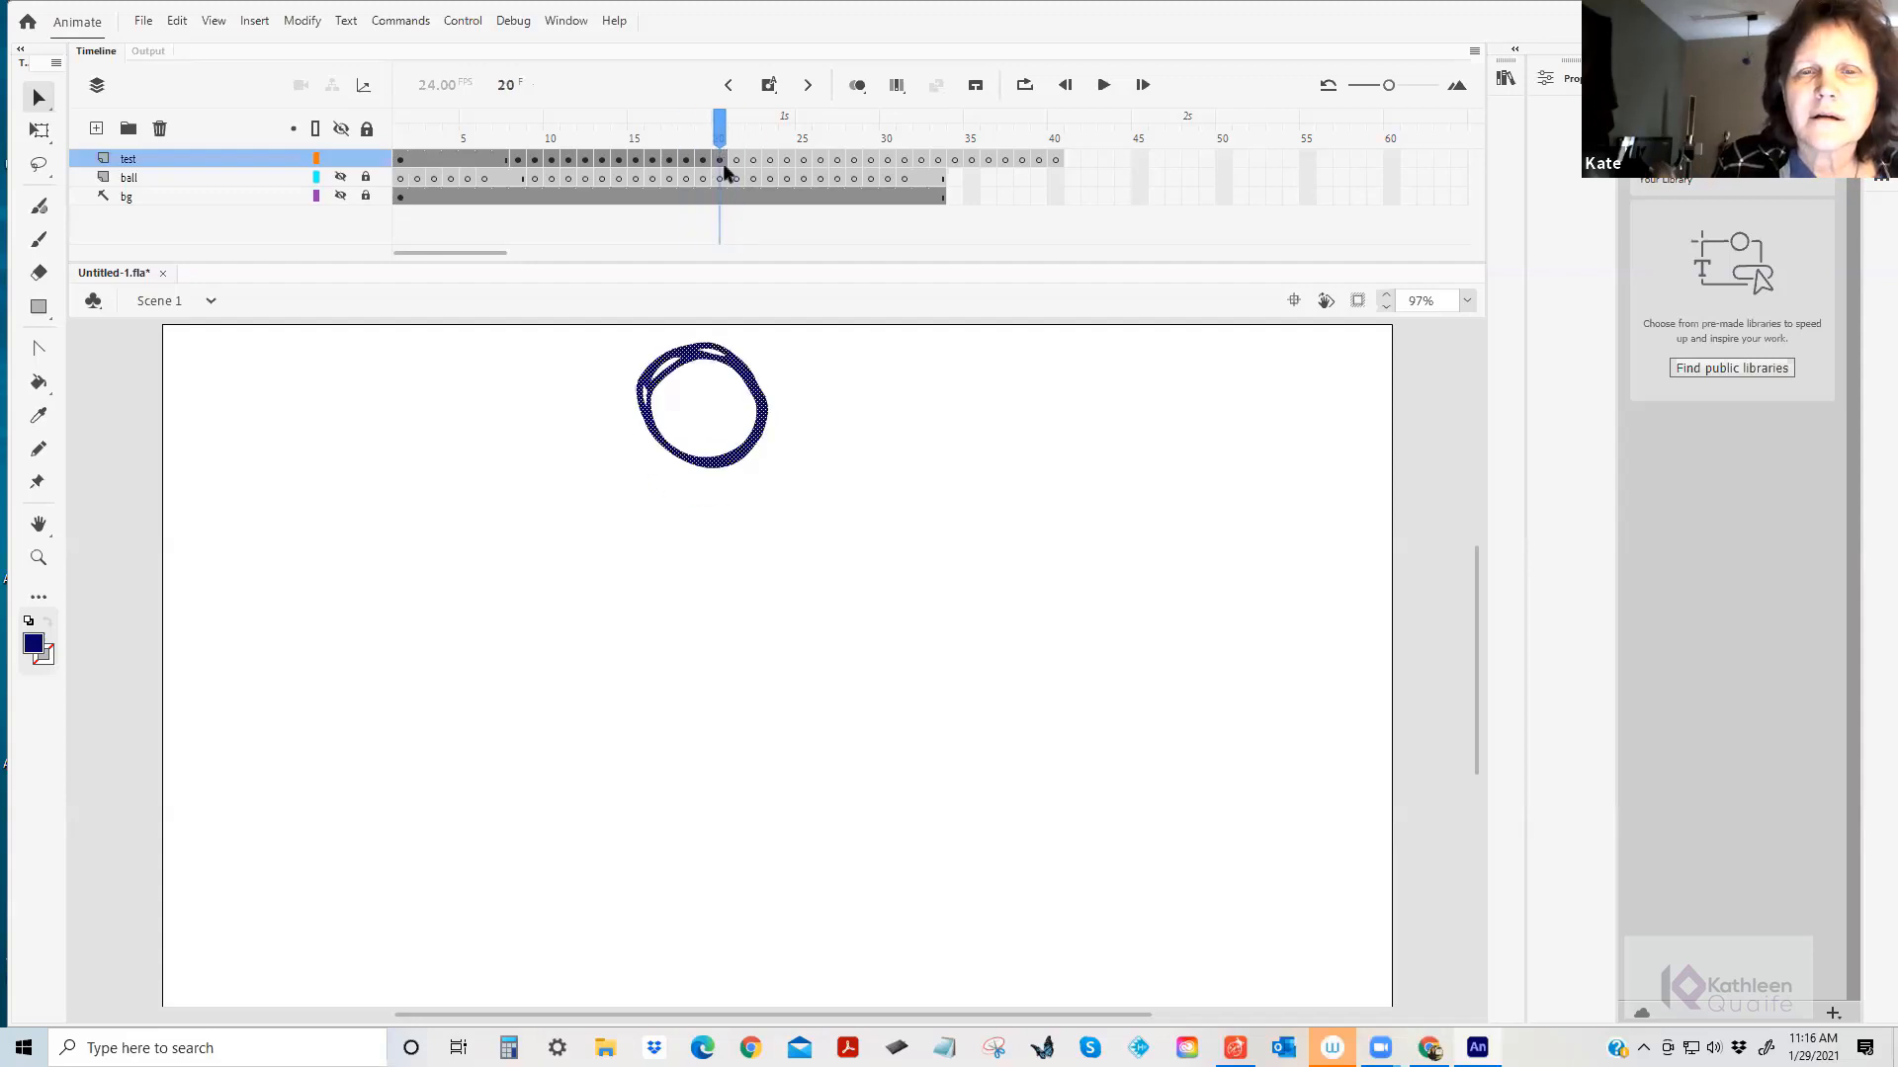
Make frame 7 of the test layer a keyframe and recolor its ball drawing red.
left_click(501, 160)
left_click(484, 158)
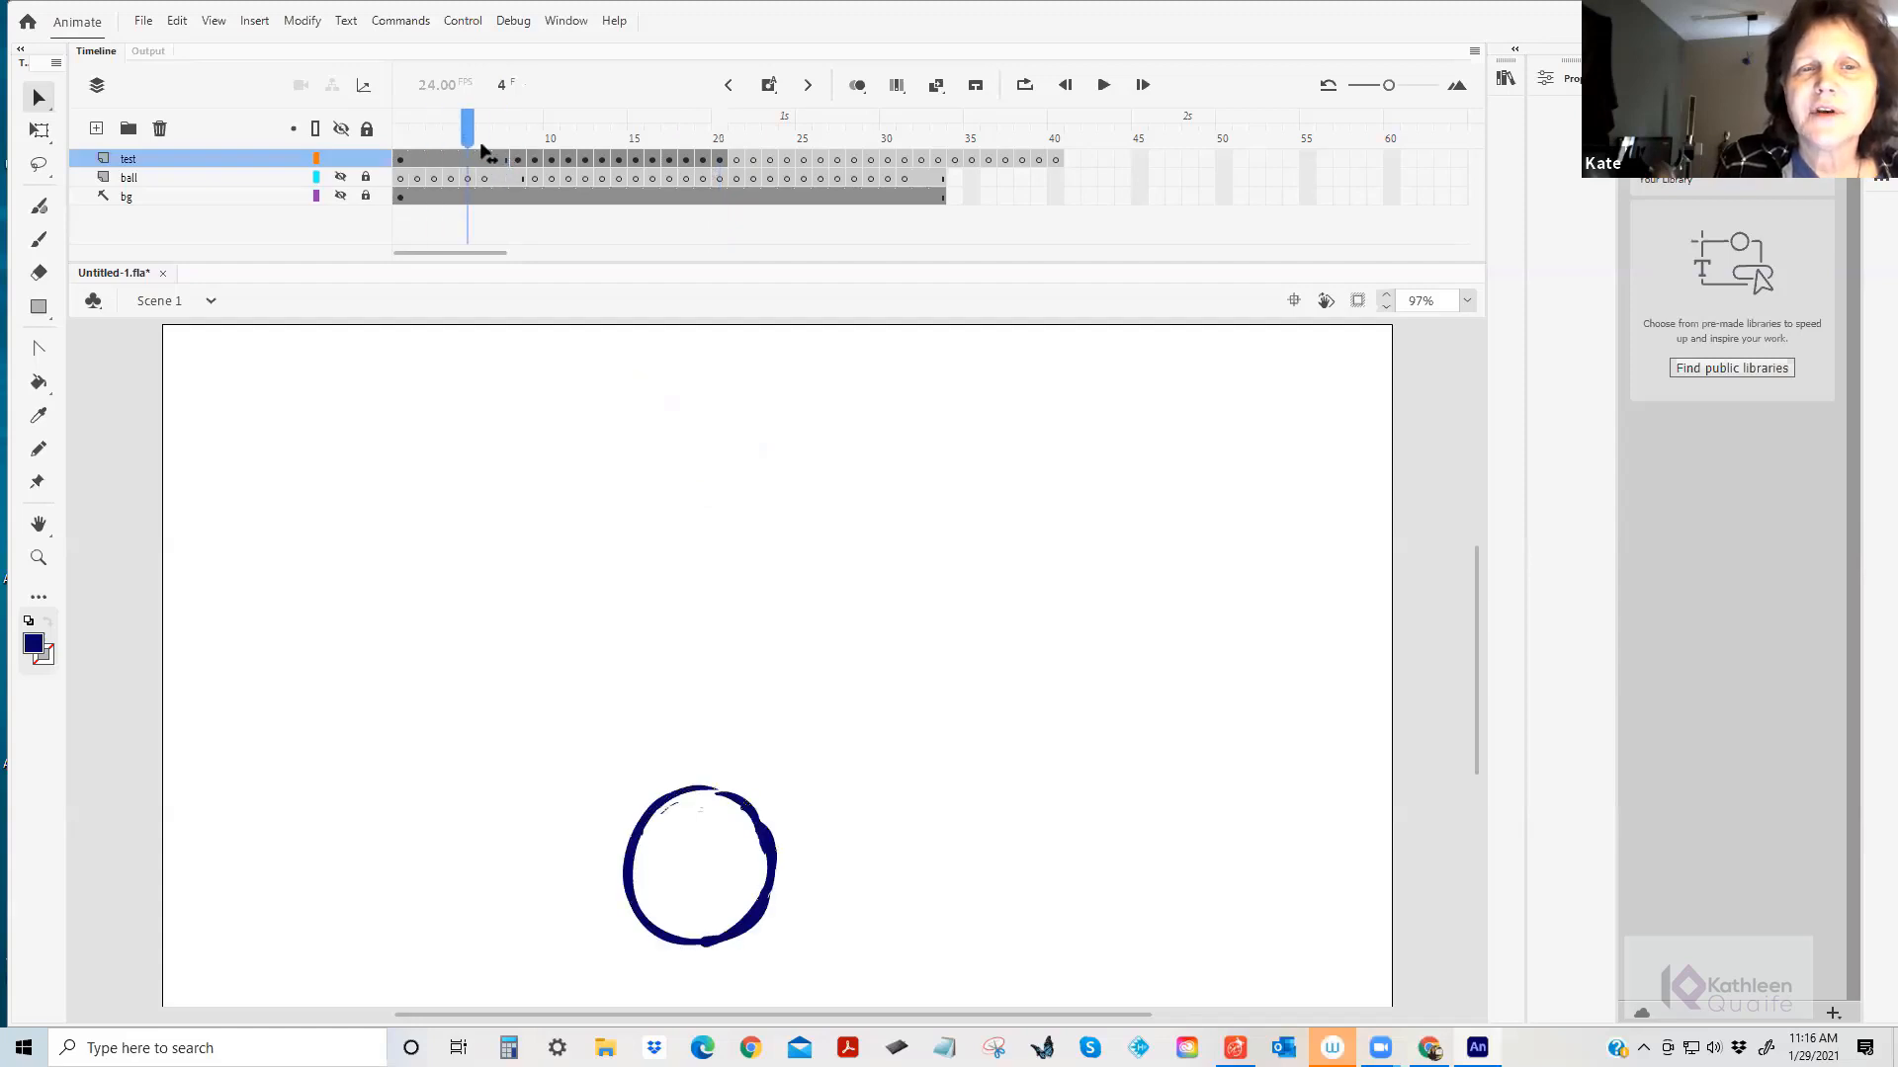
left_click_drag(450, 150, 510, 161)
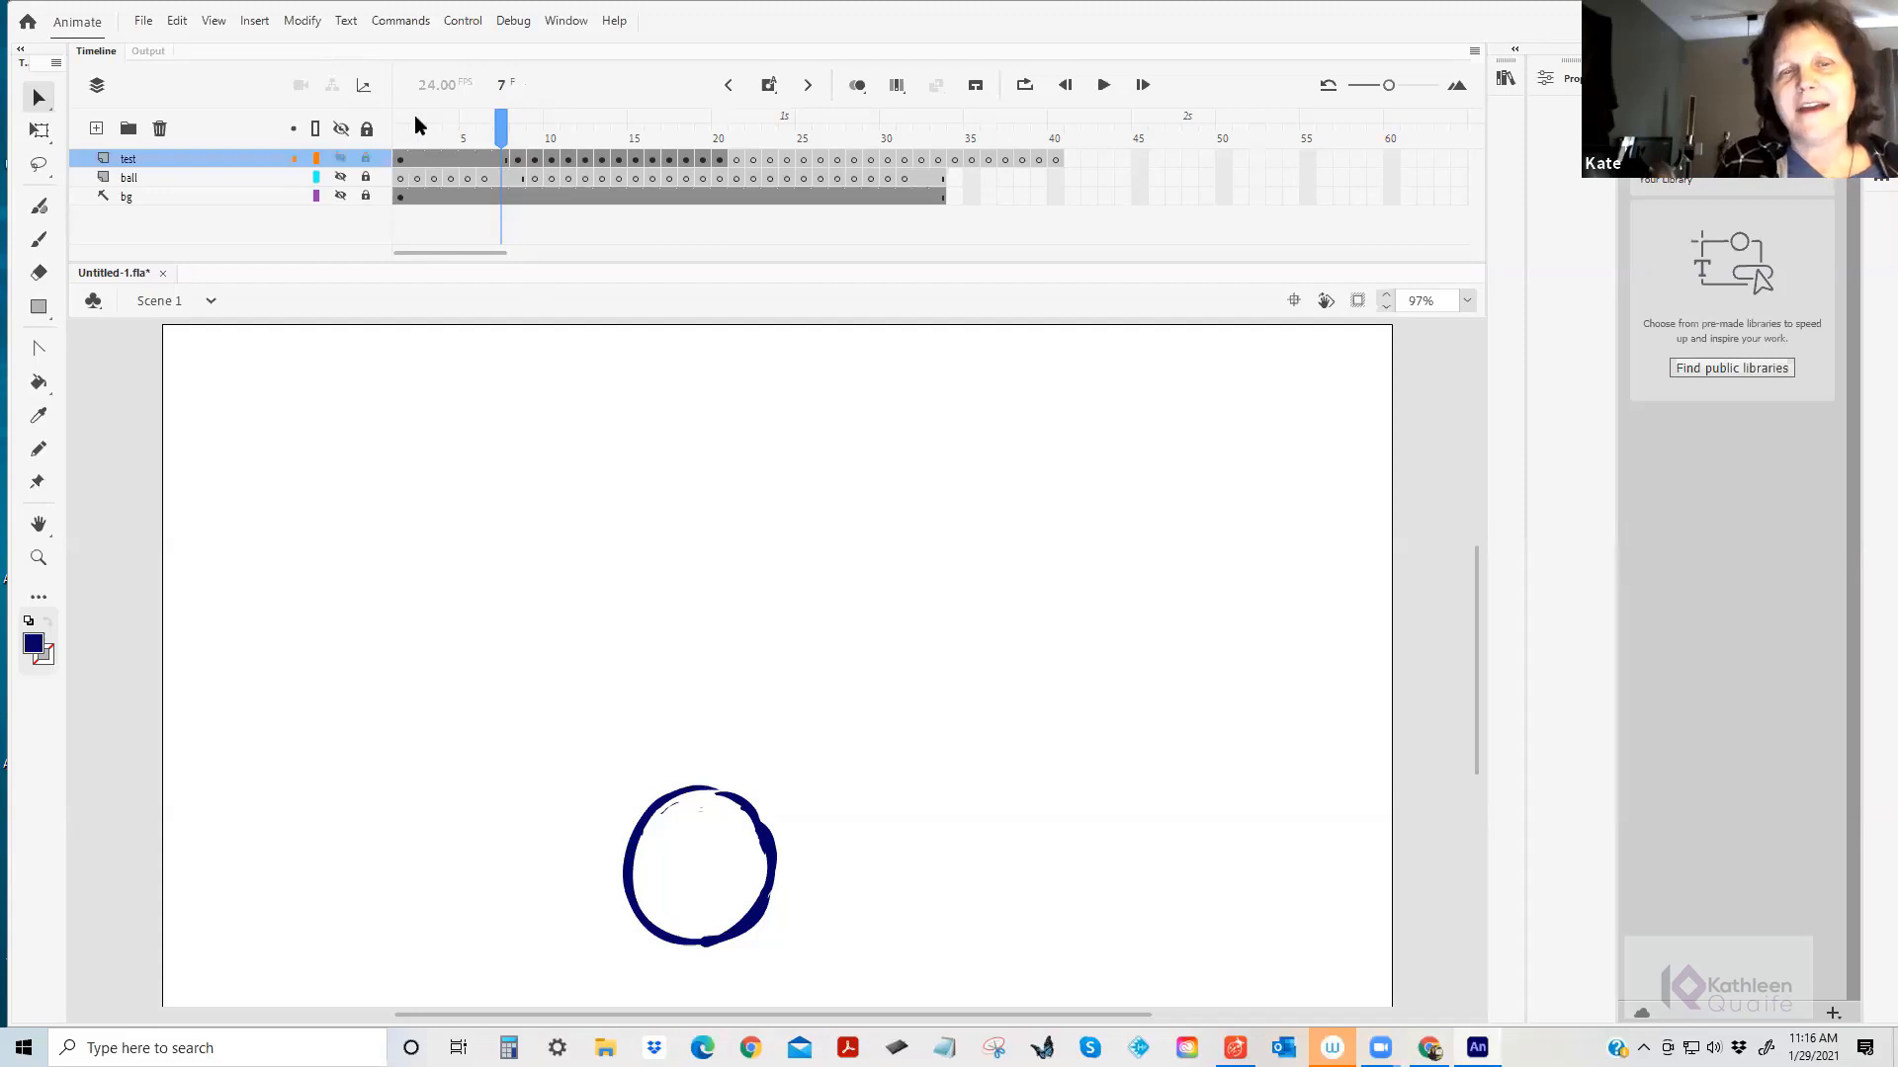
mouse_move(501, 128)
left_mouse_down()
mouse_move(552, 133)
mouse_move(517, 161)
mouse_move(546, 164)
mouse_move(504, 158)
left_mouse_up()
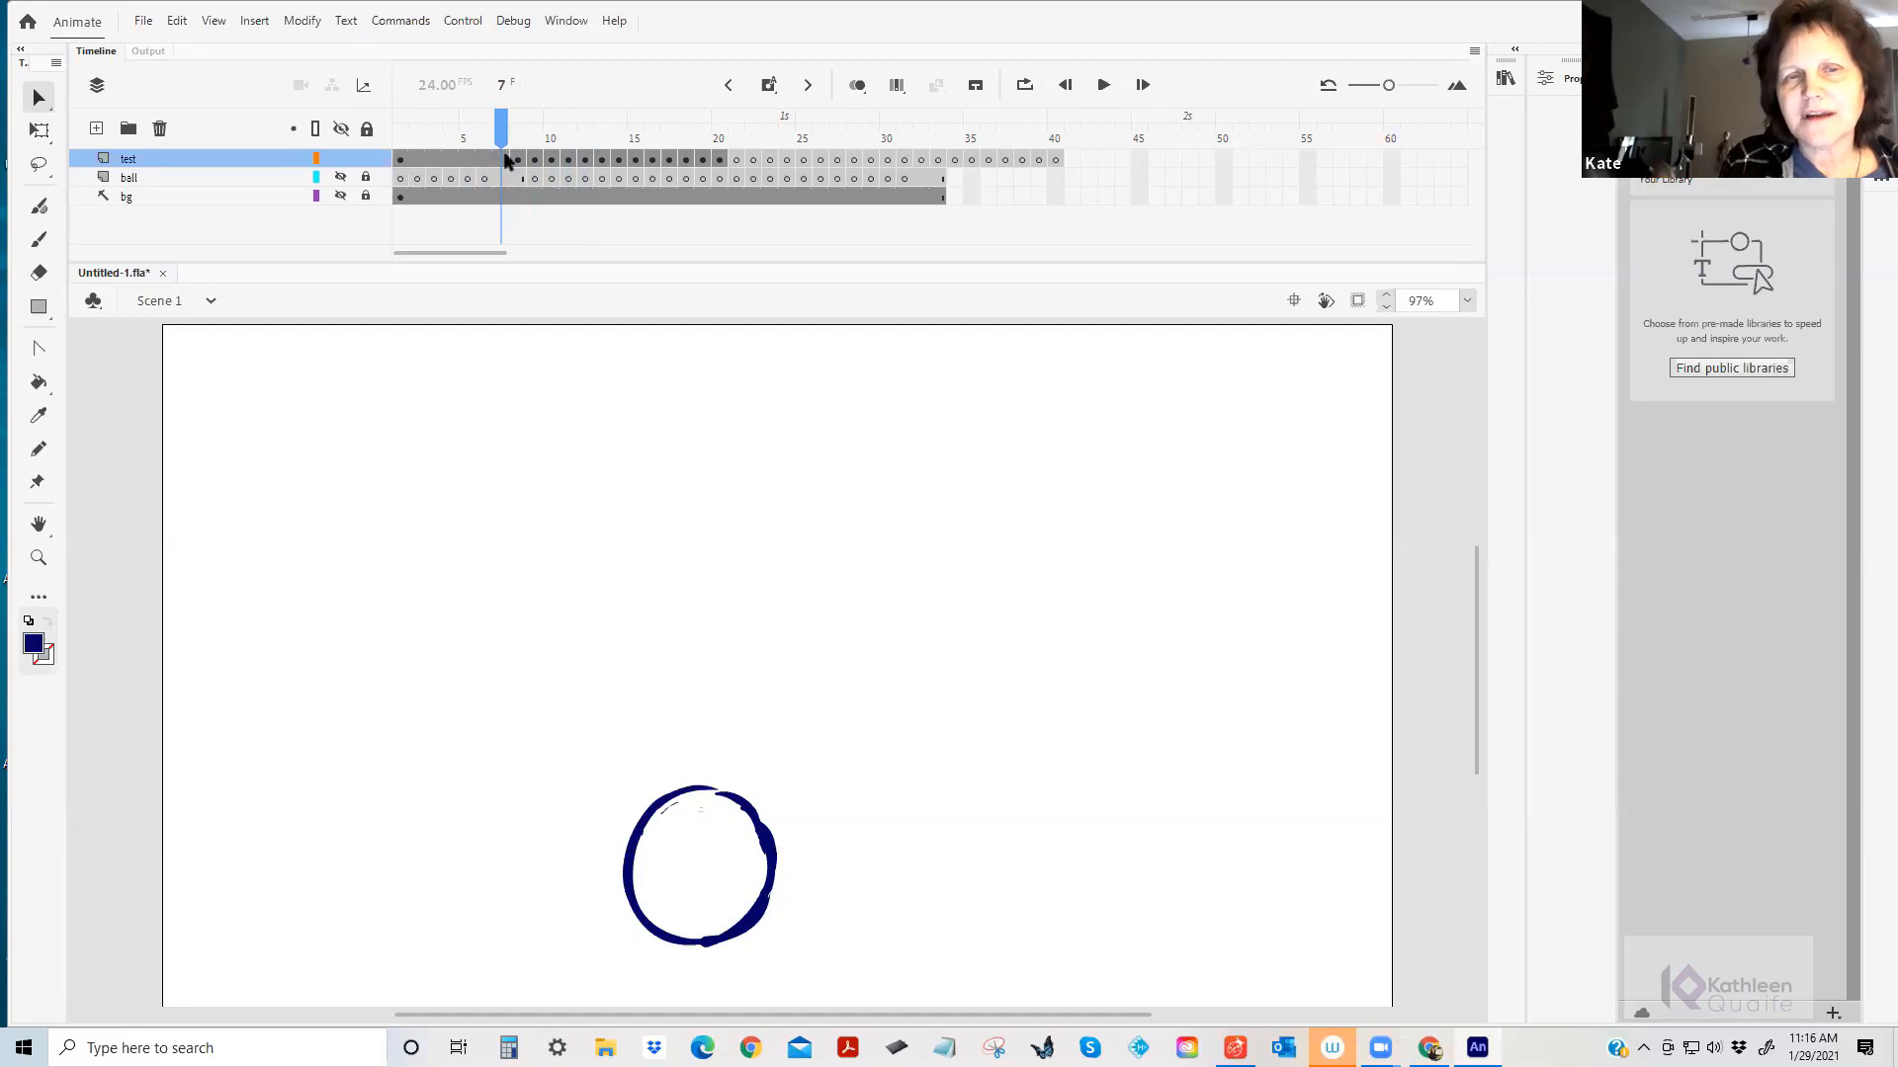
left_click(506, 161)
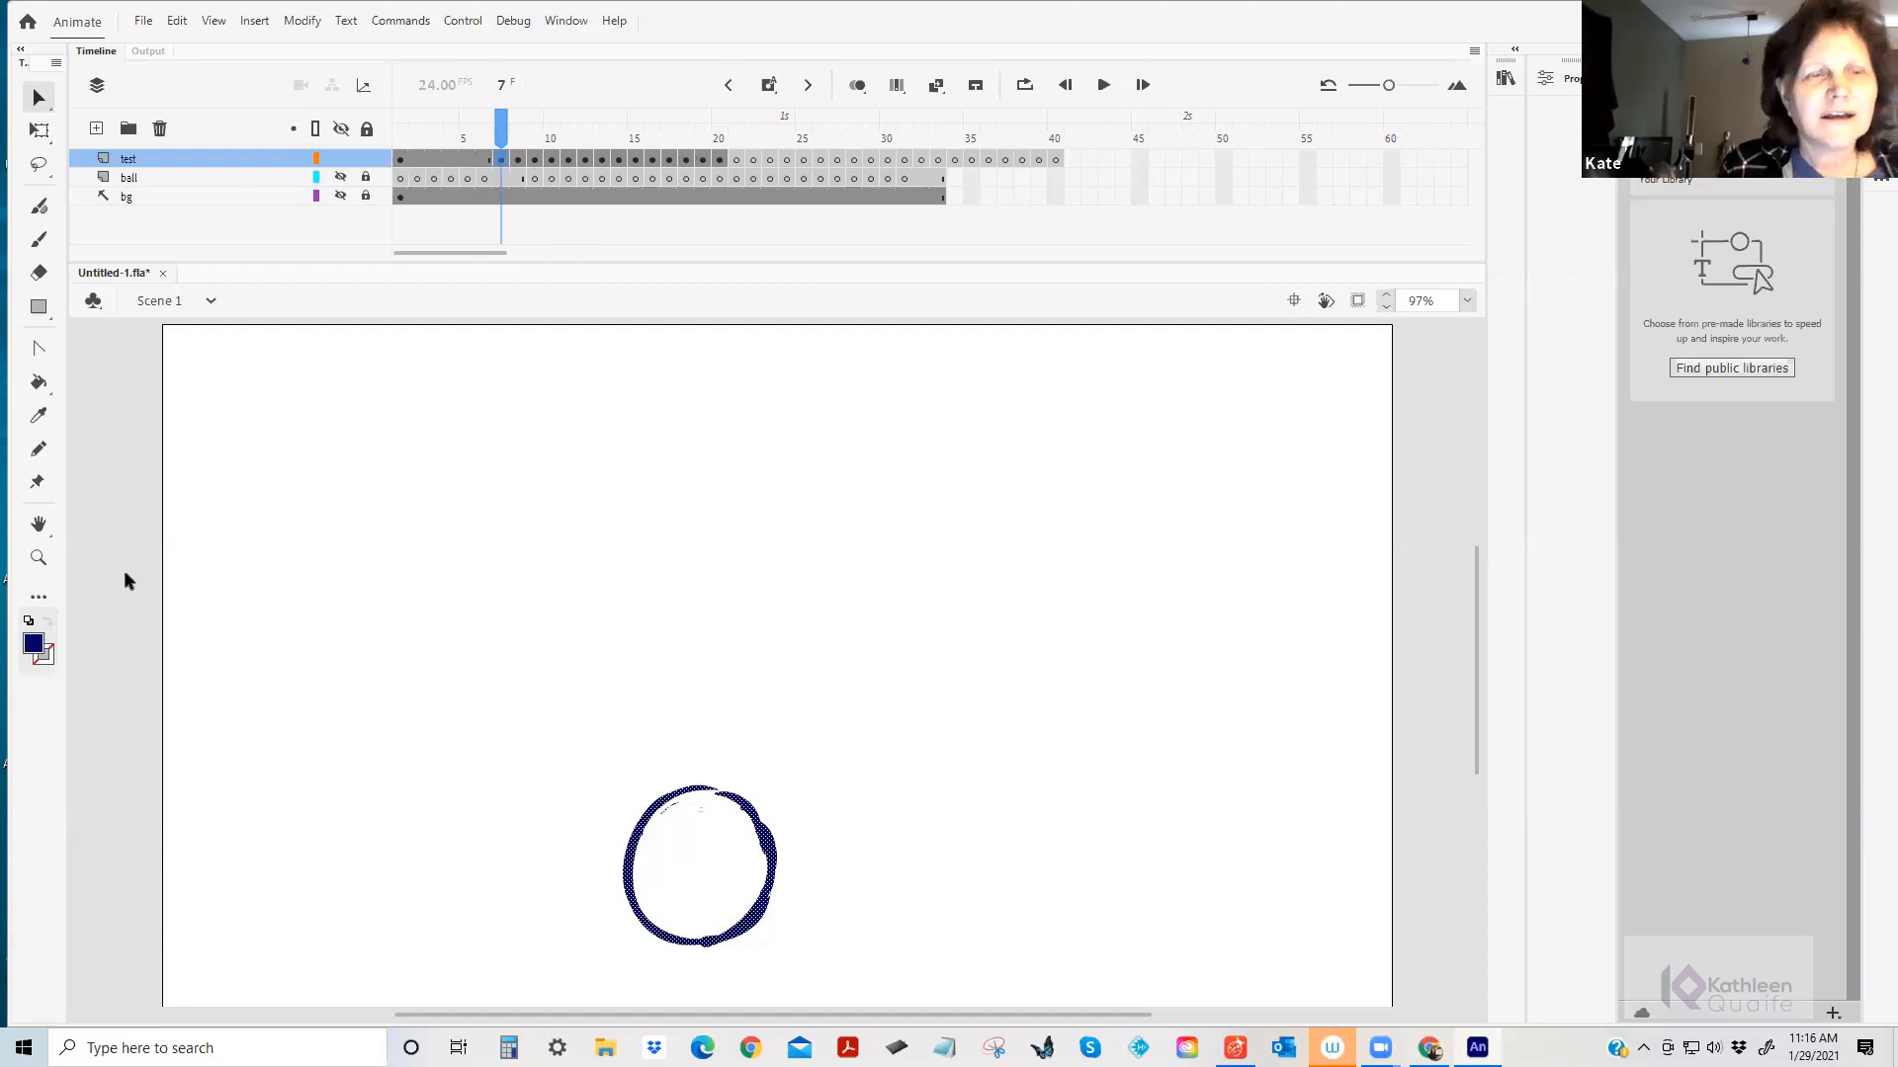
left_click(33, 643)
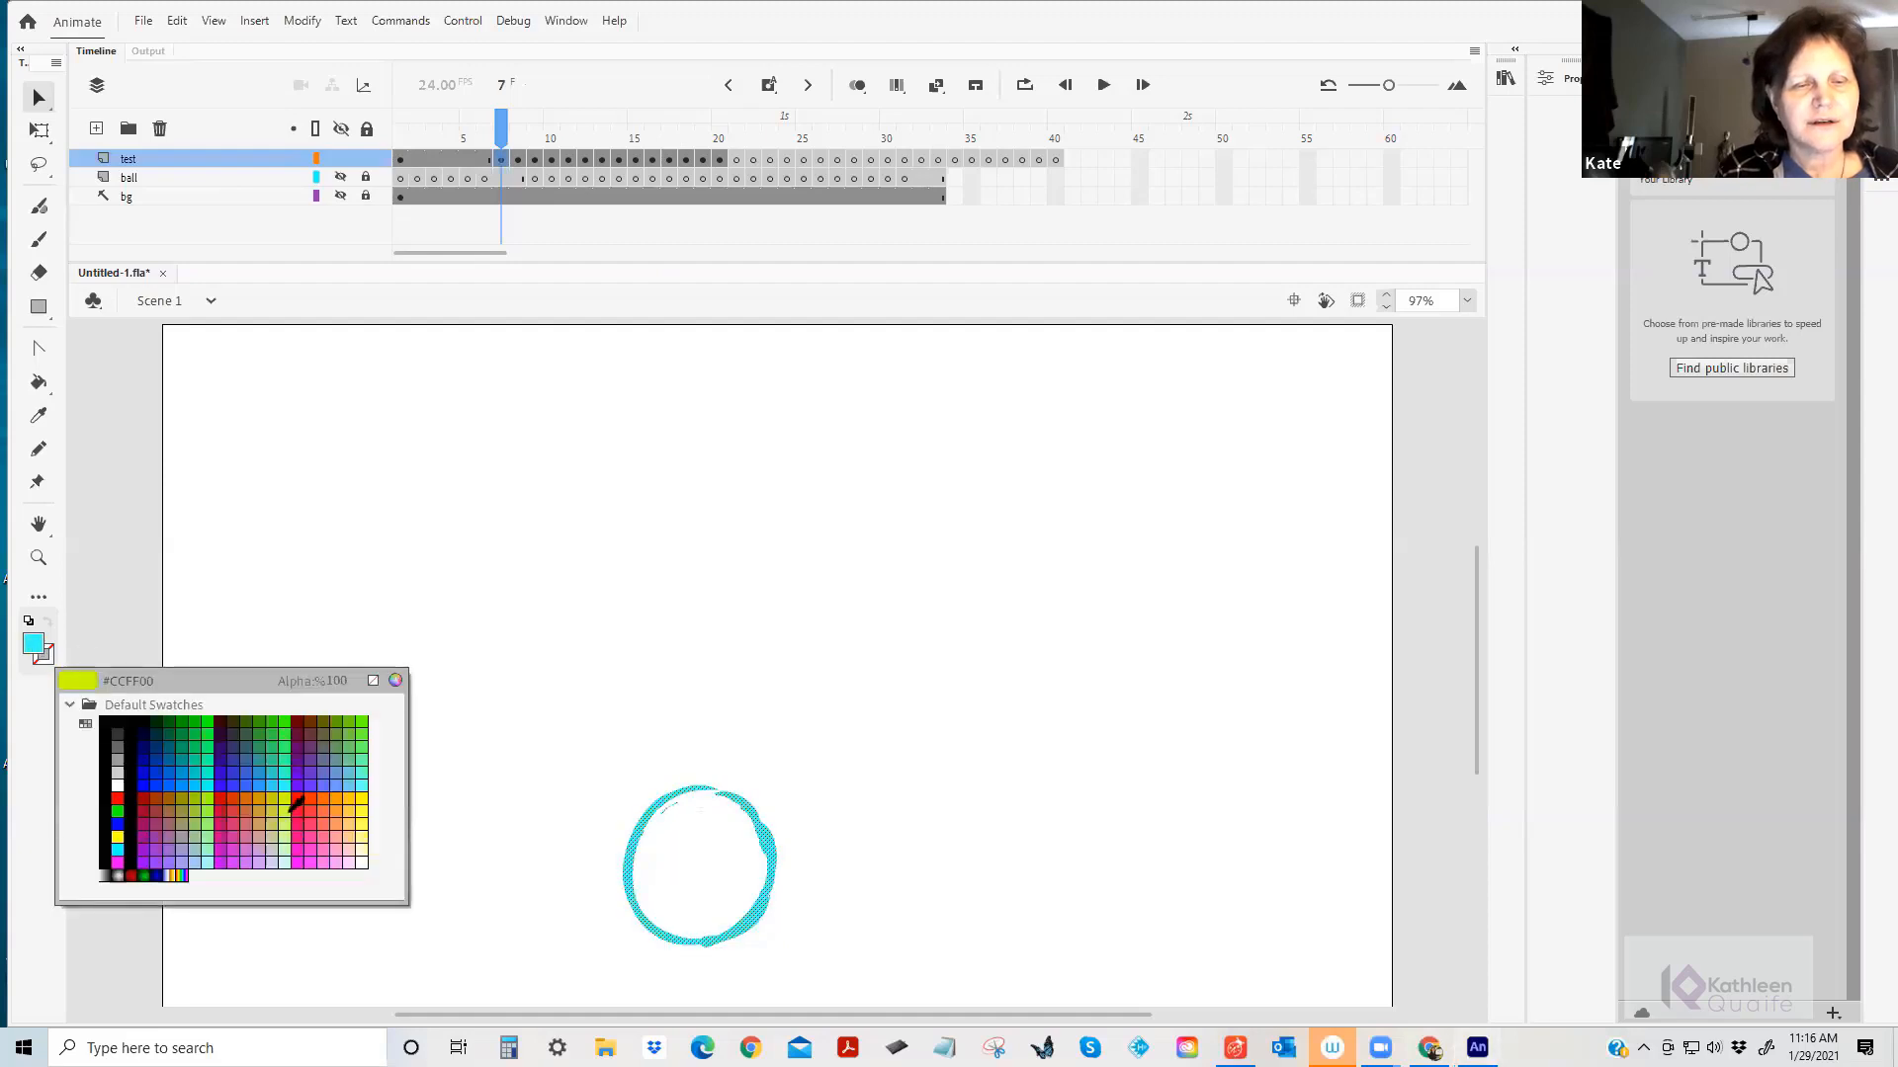
left_click(228, 793)
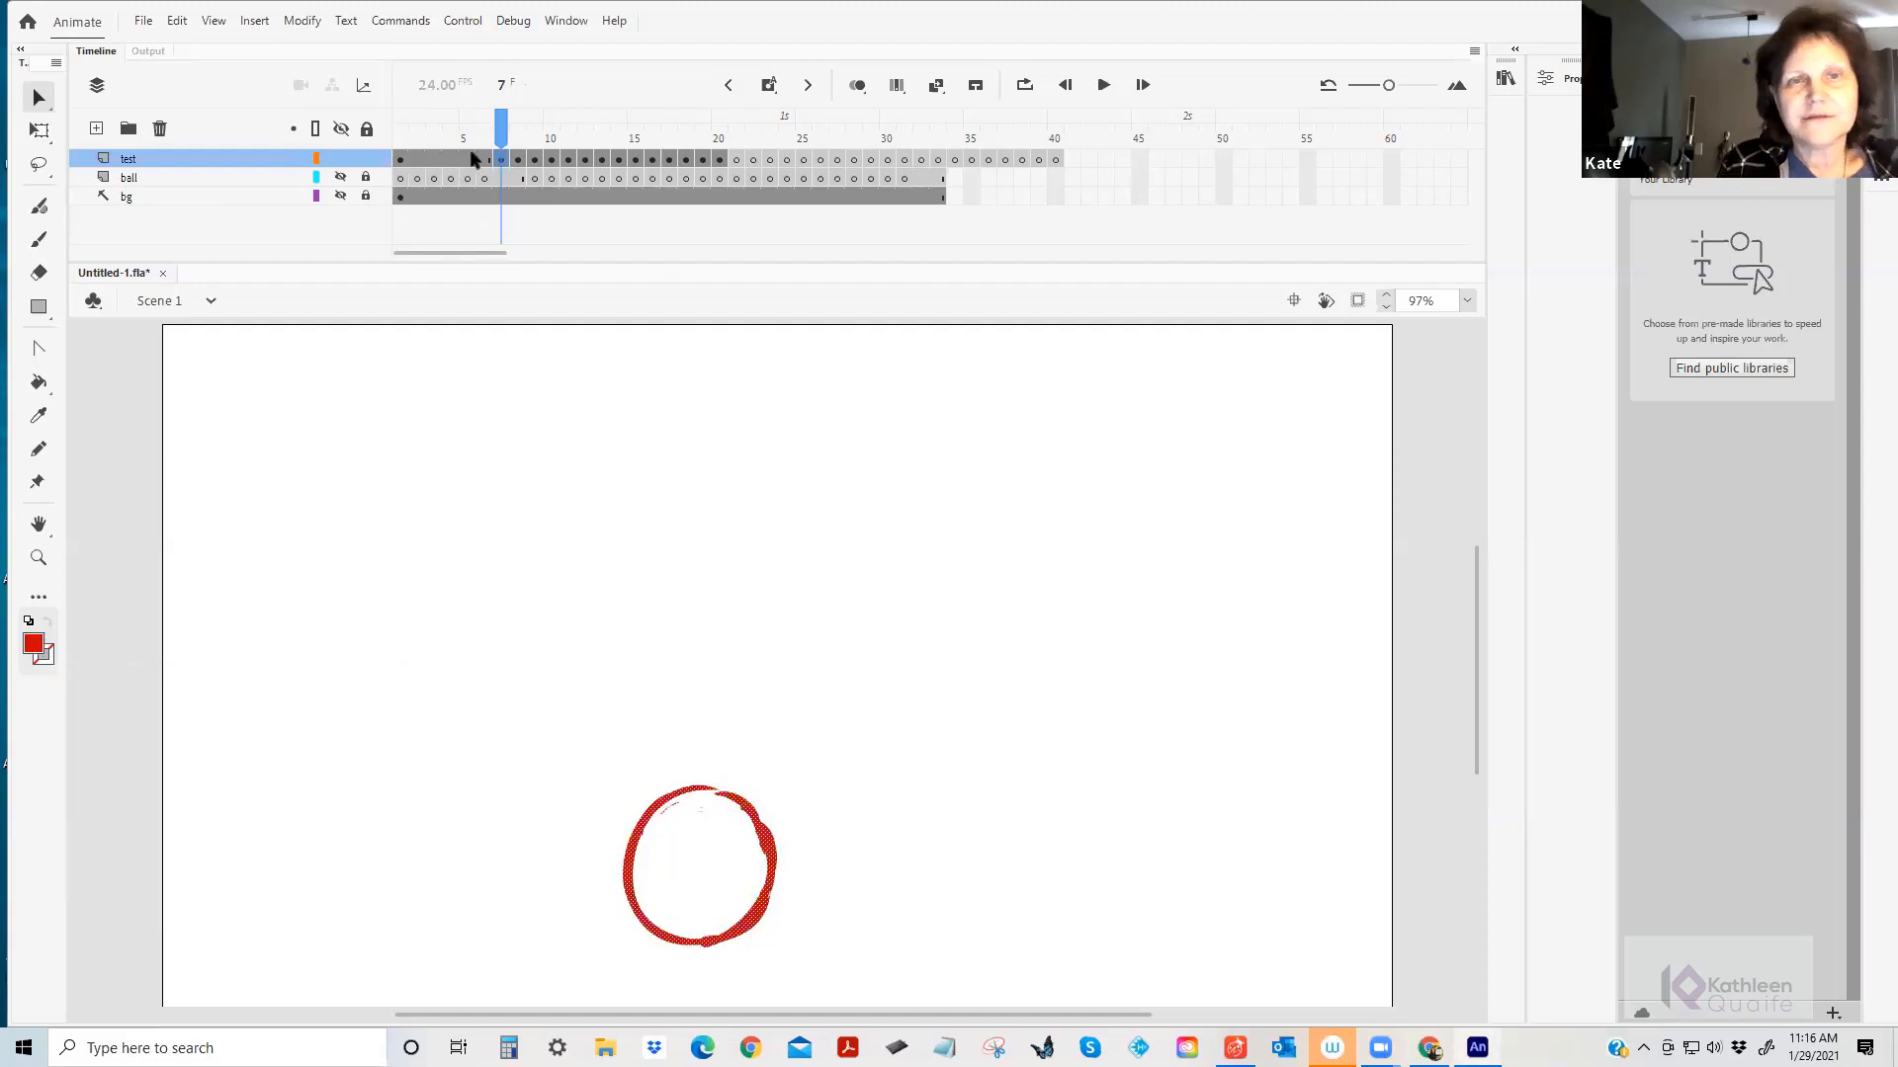
Return the playhead to frame 1 and save the document.
left_click_drag(501, 138, 300, 211)
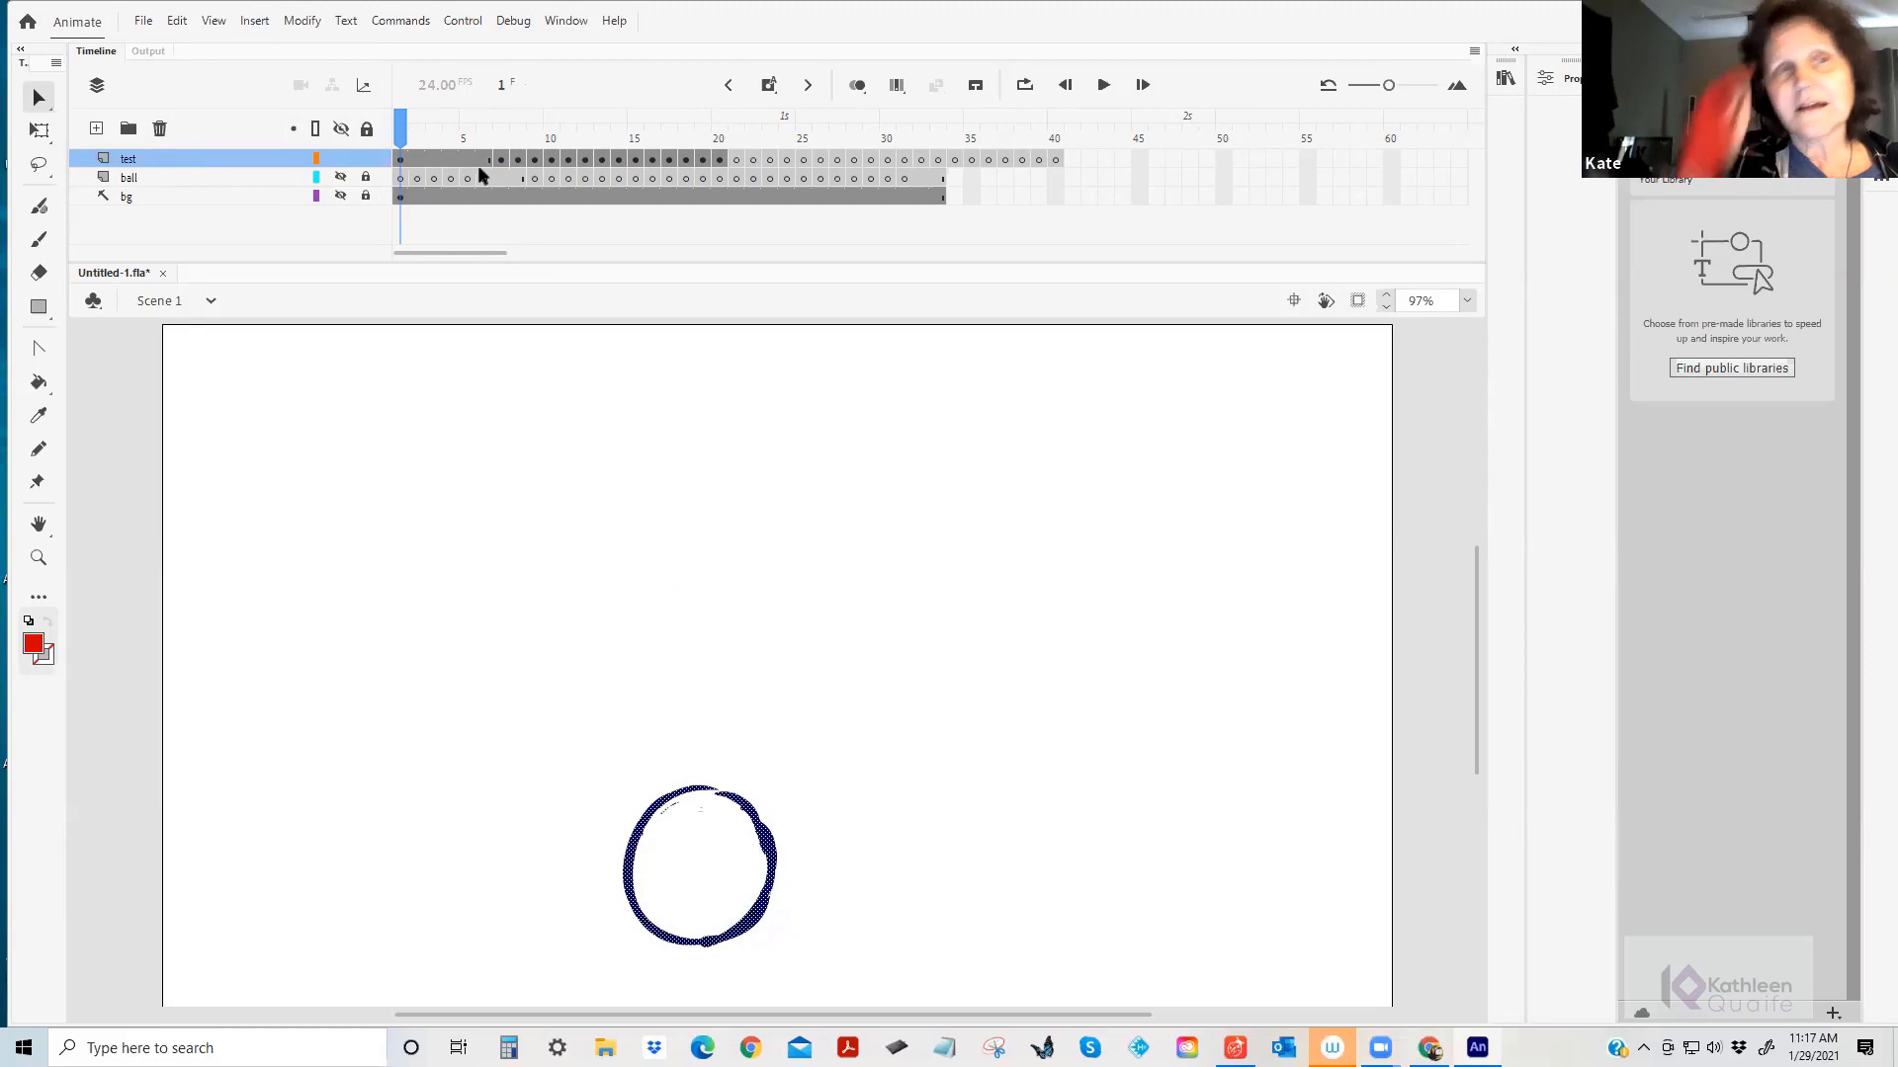
left_click(141, 22)
left_click(175, 197)
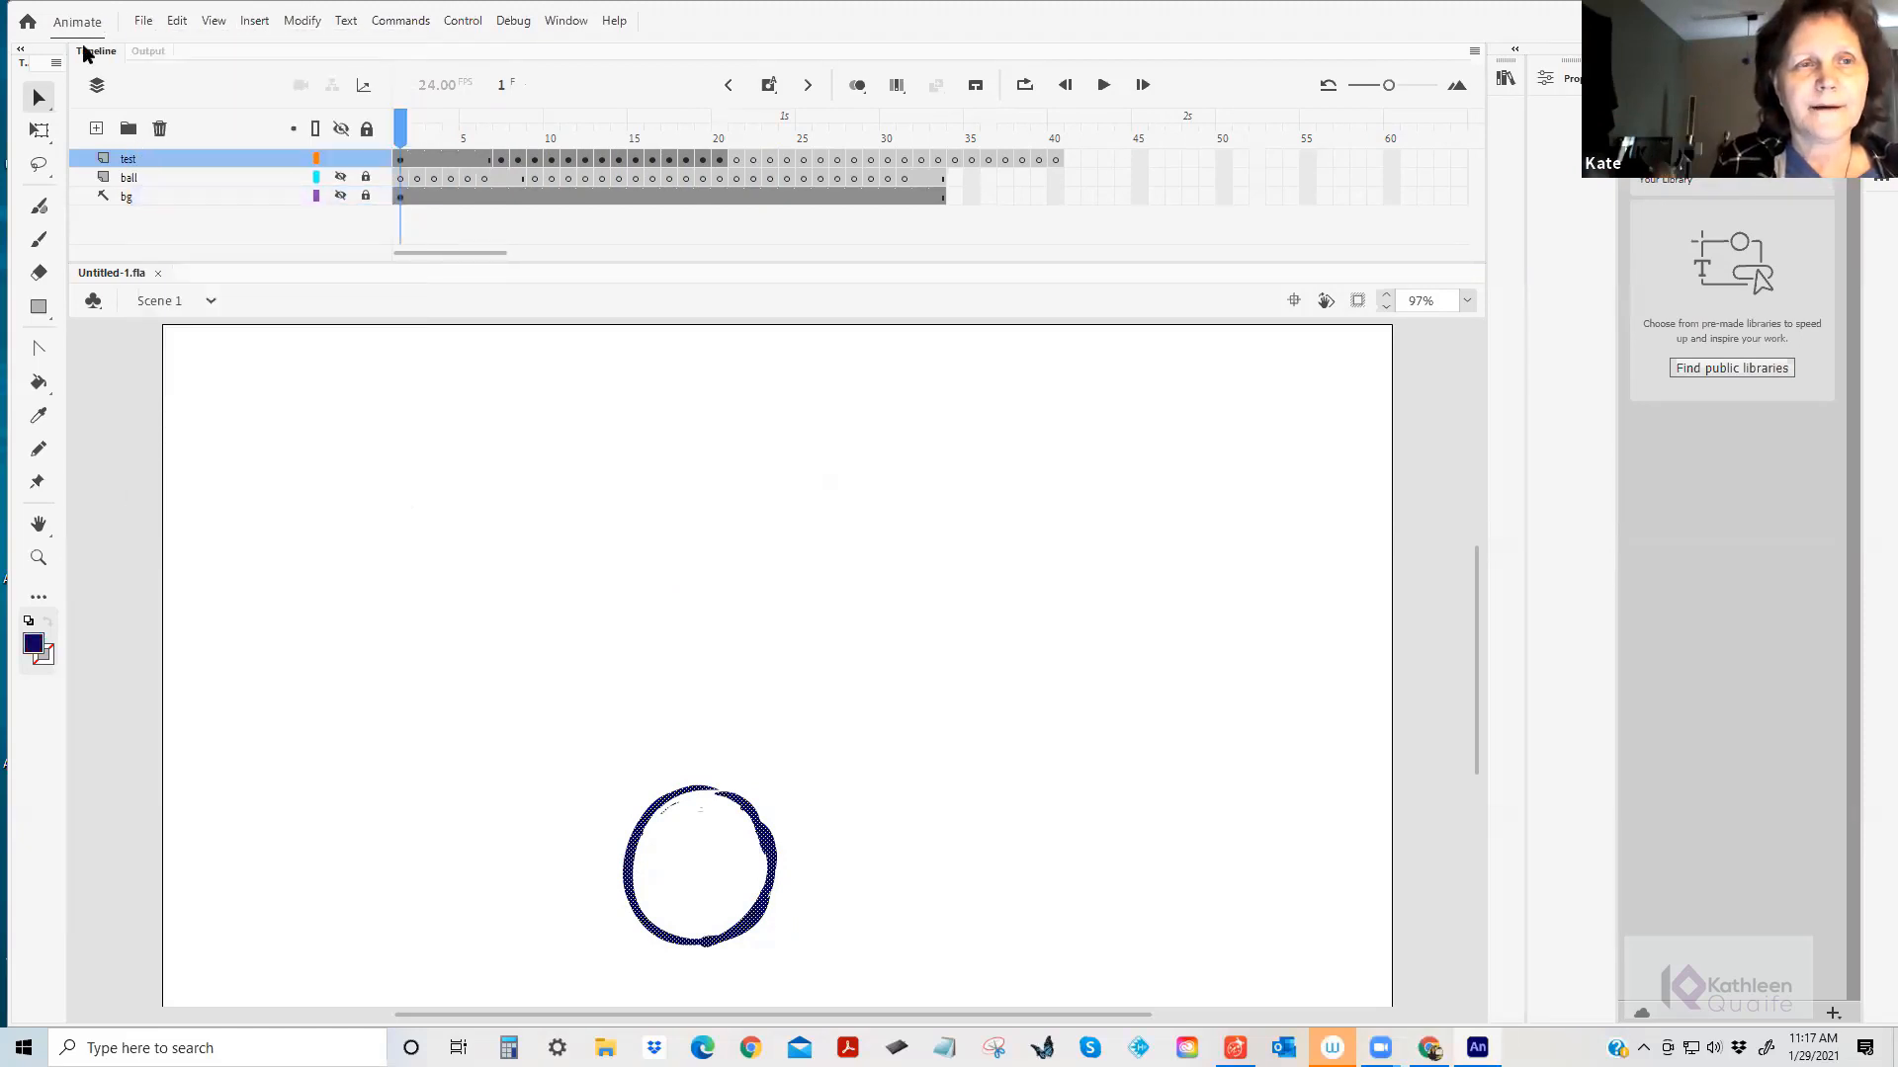
left_click(141, 22)
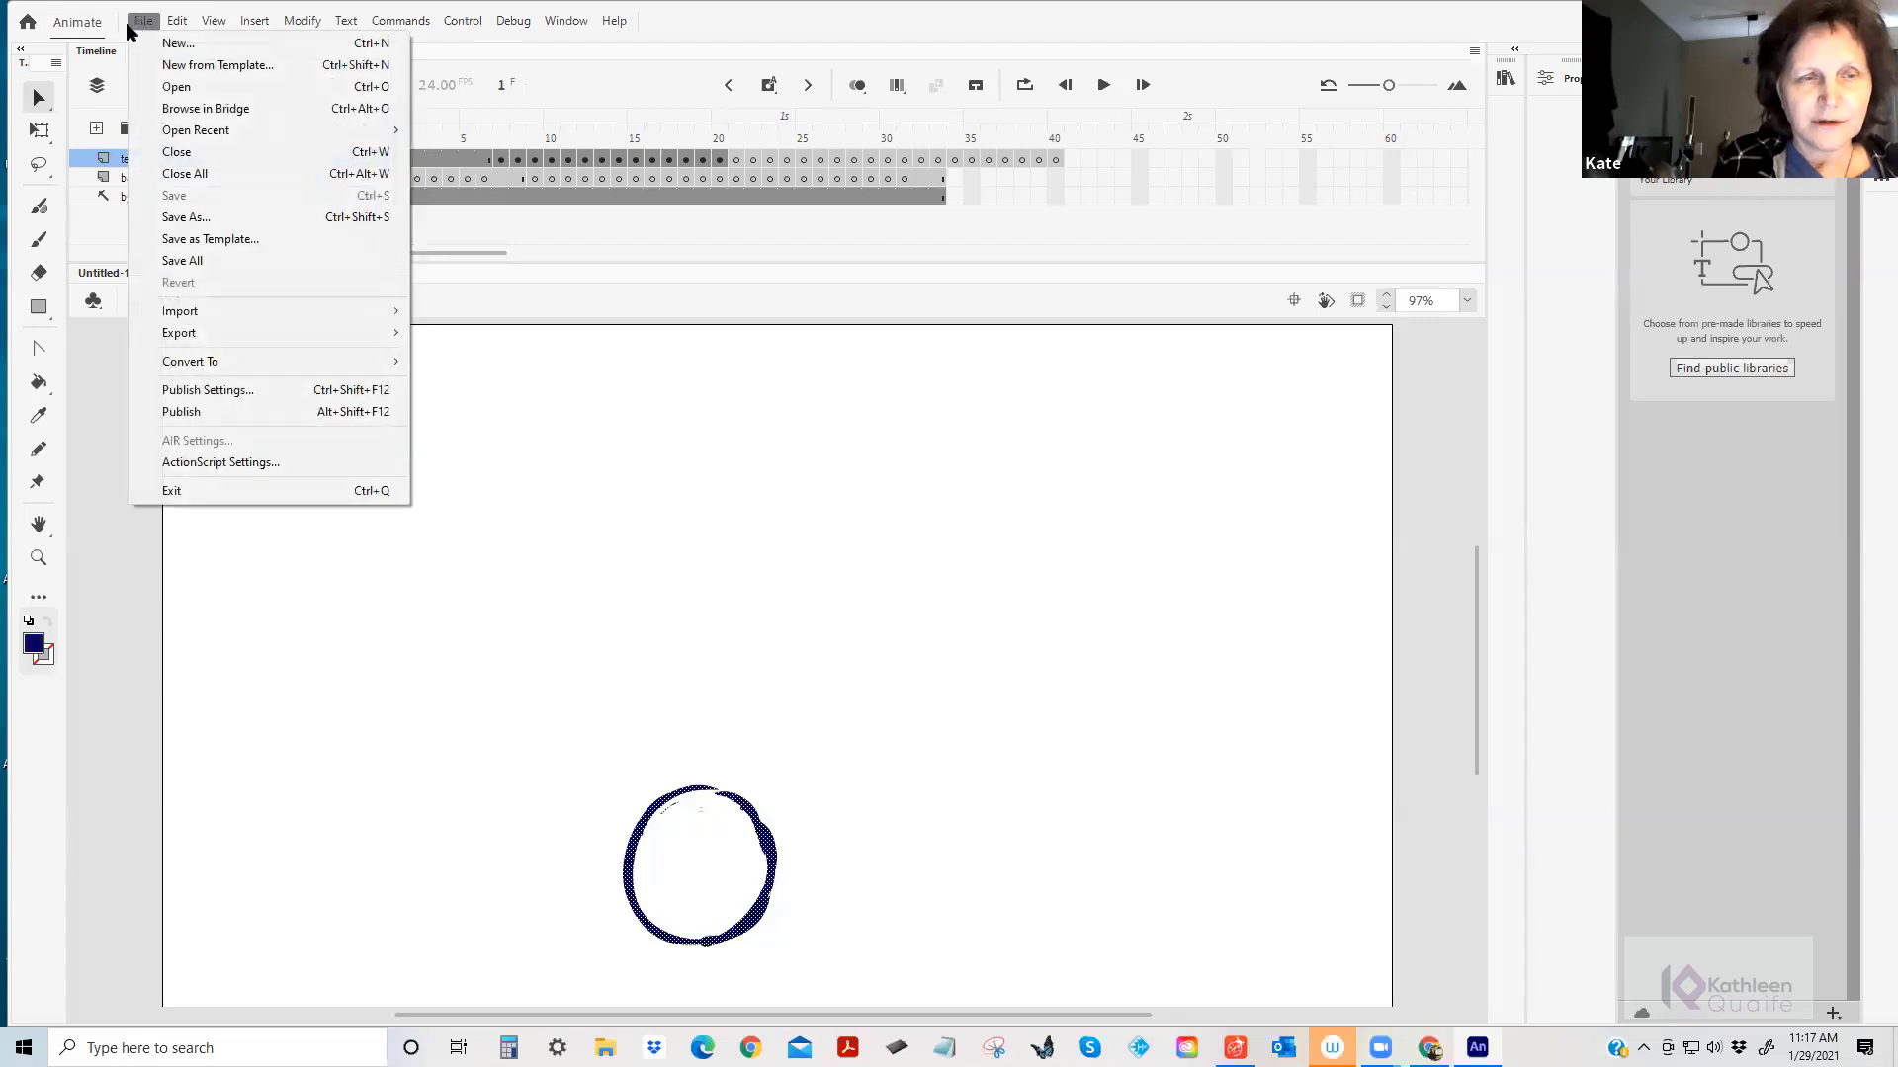
mouse_move(236, 332)
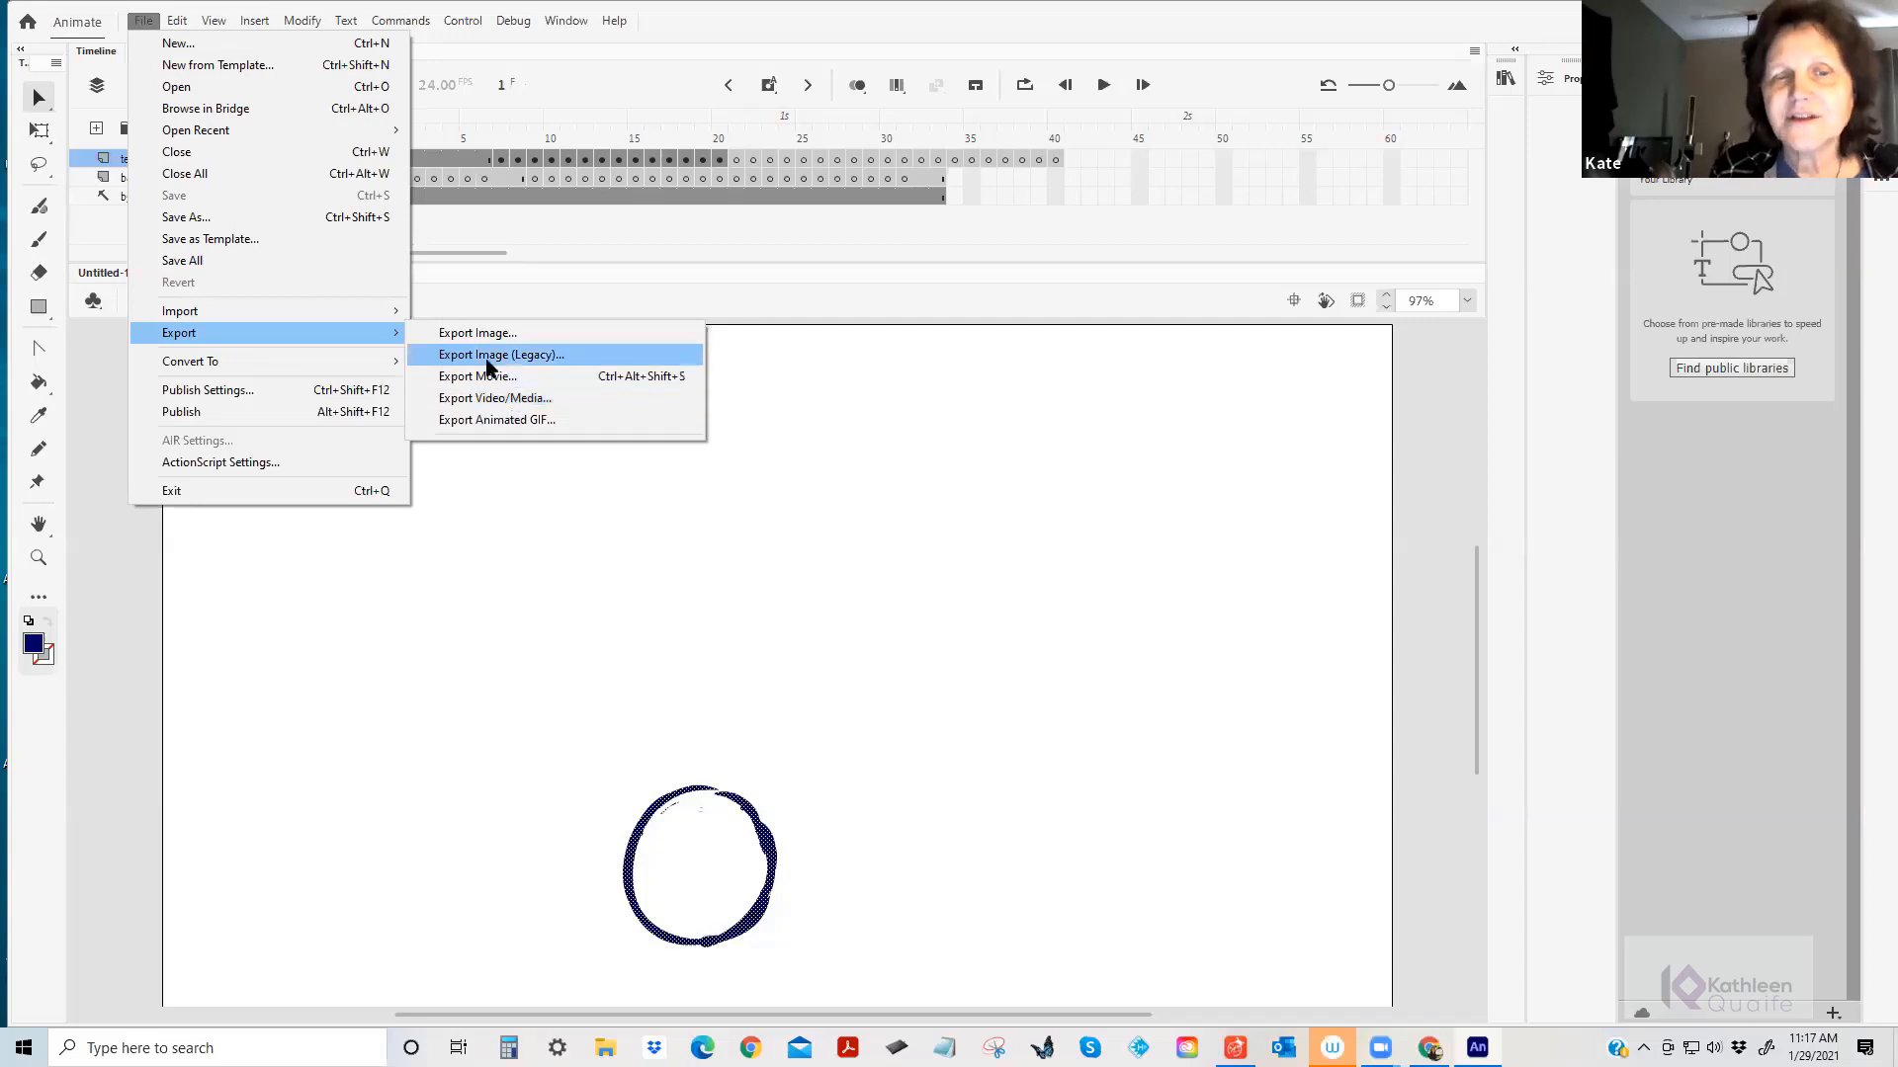
left_click(513, 402)
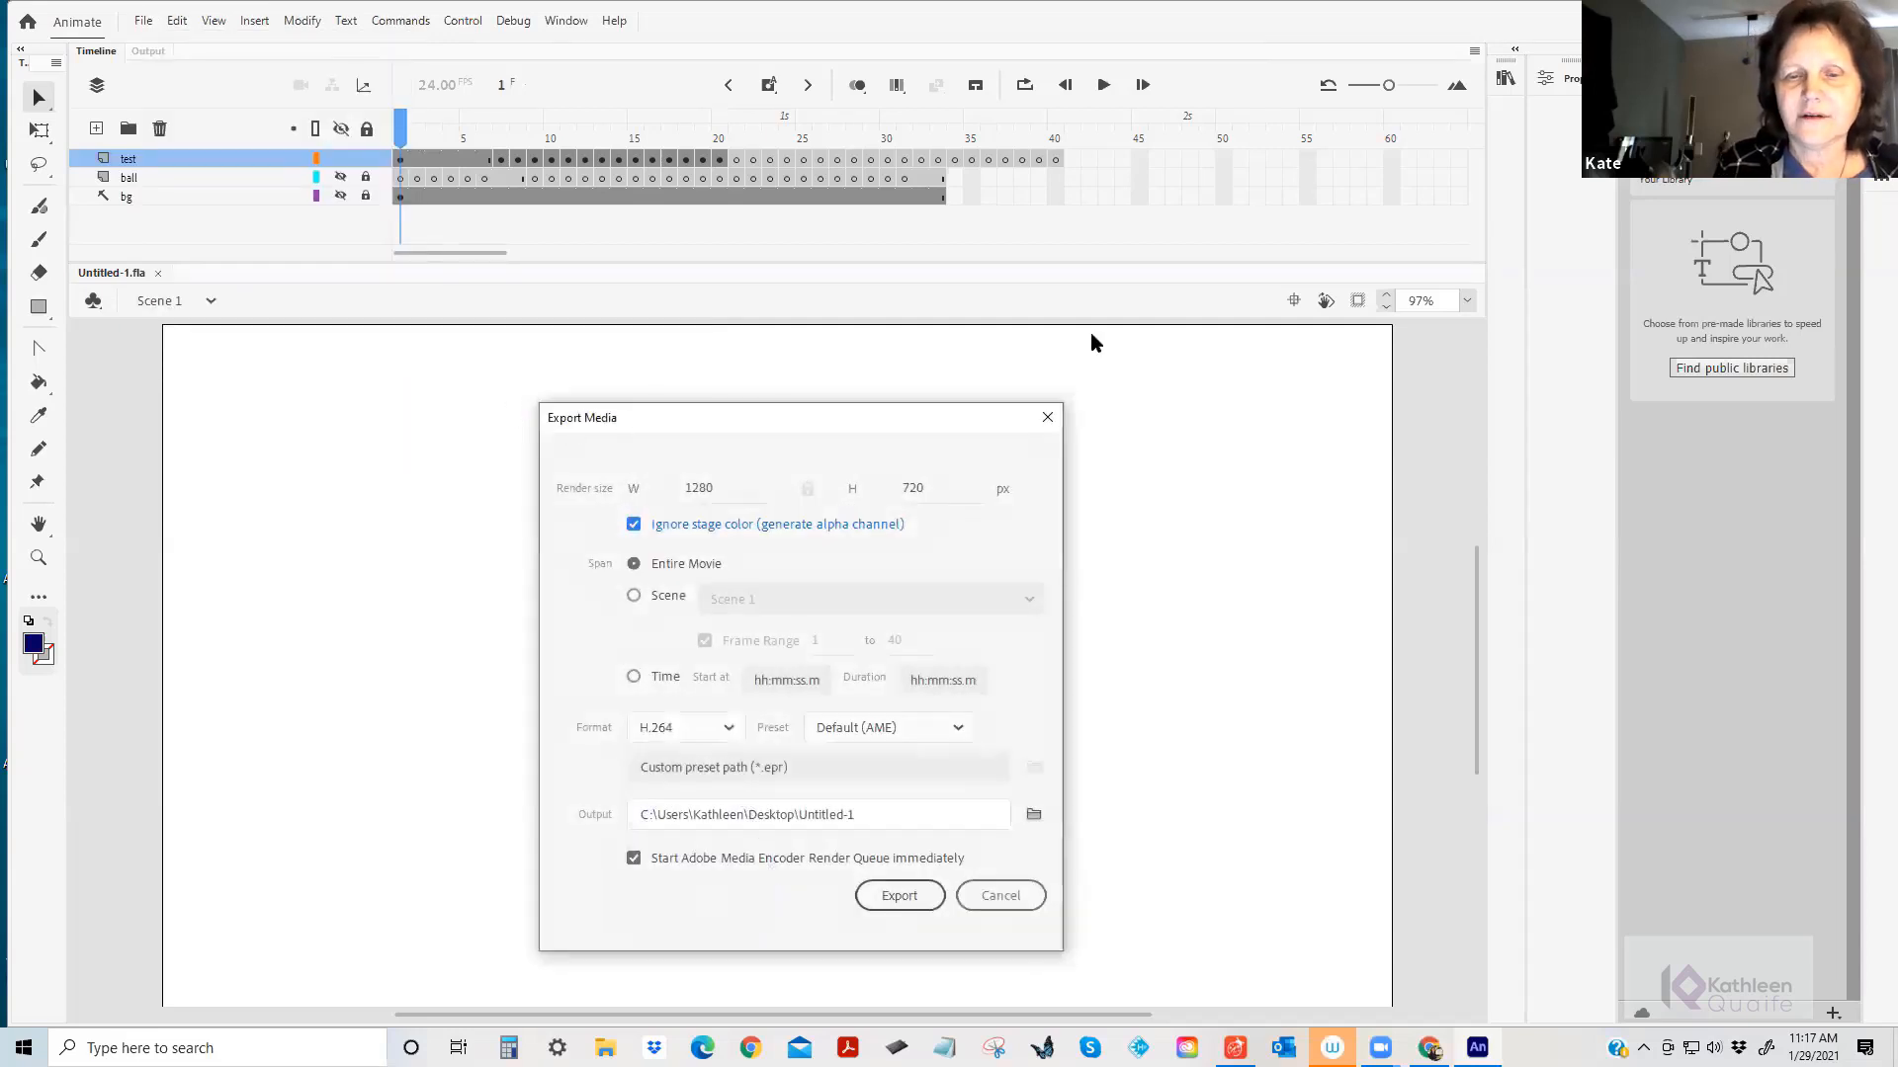
left_click_drag(642, 413, 333, 282)
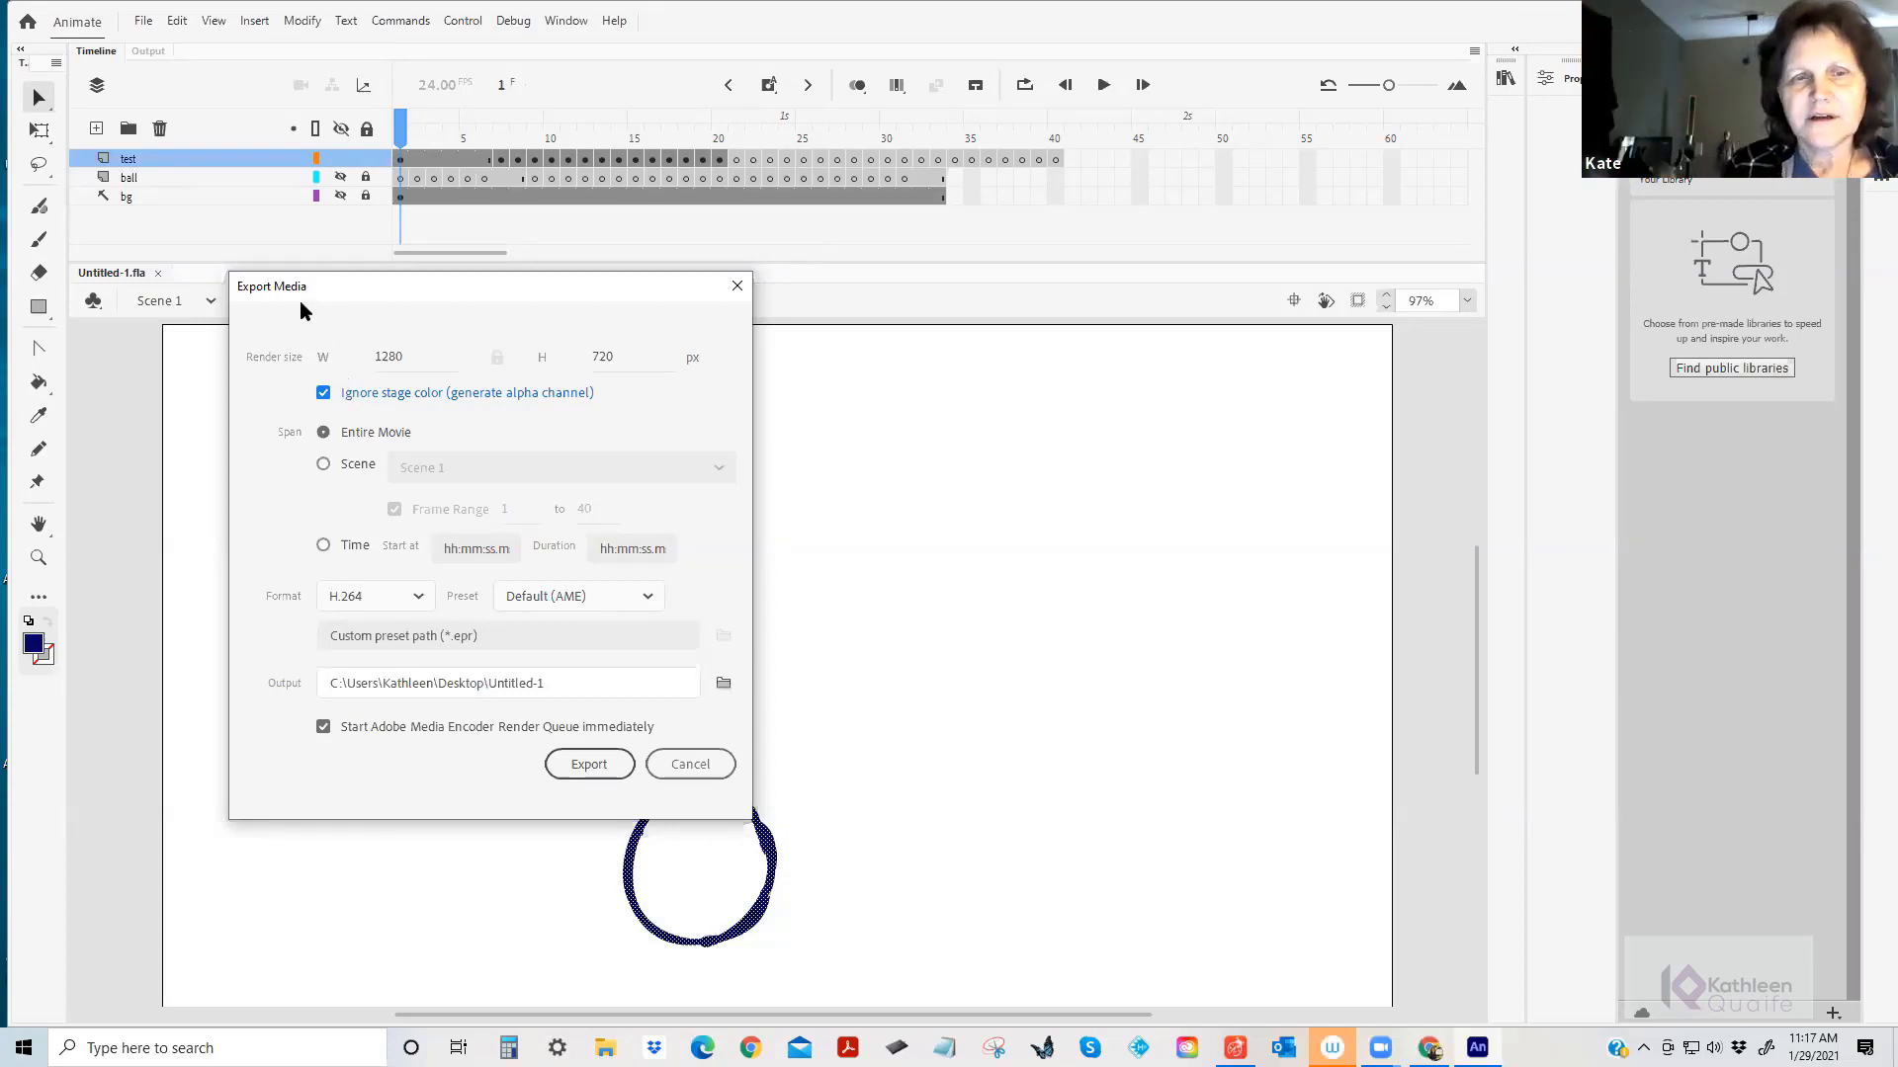
left_click(324, 393)
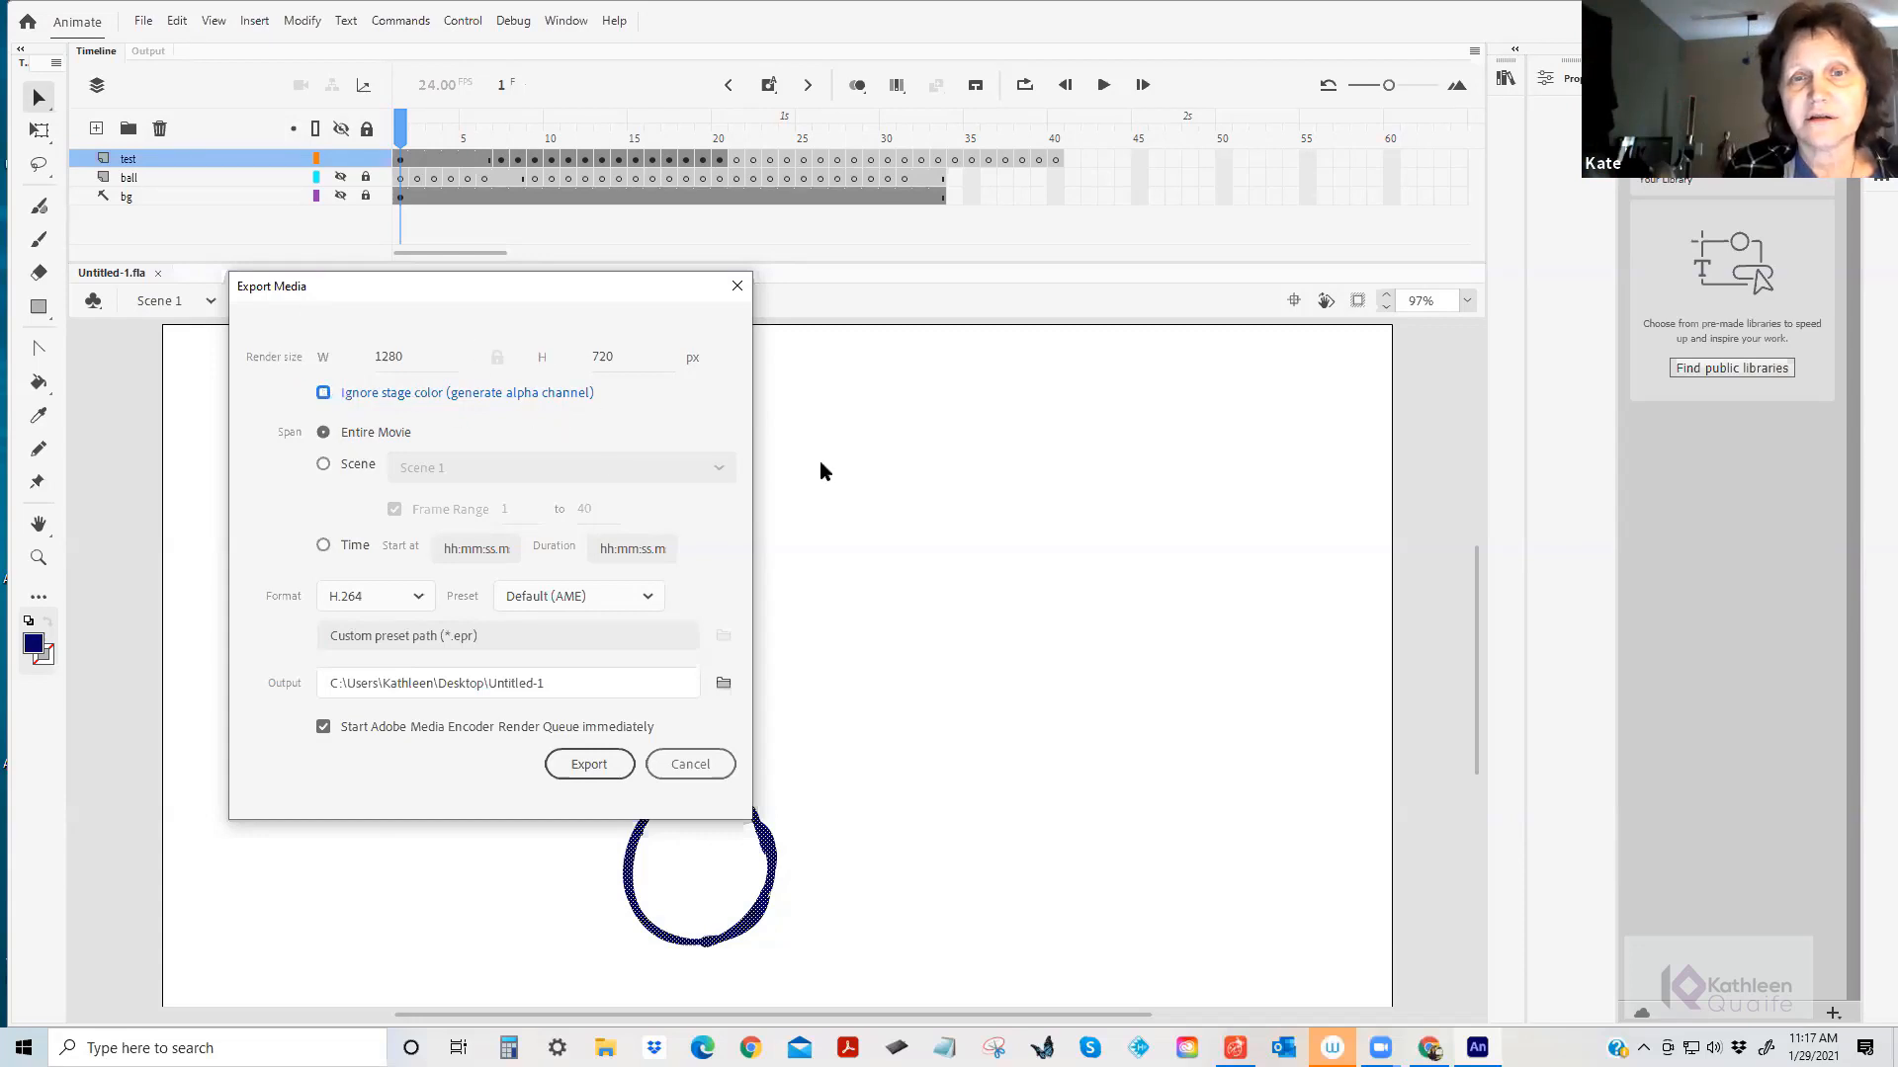
left_click(739, 286)
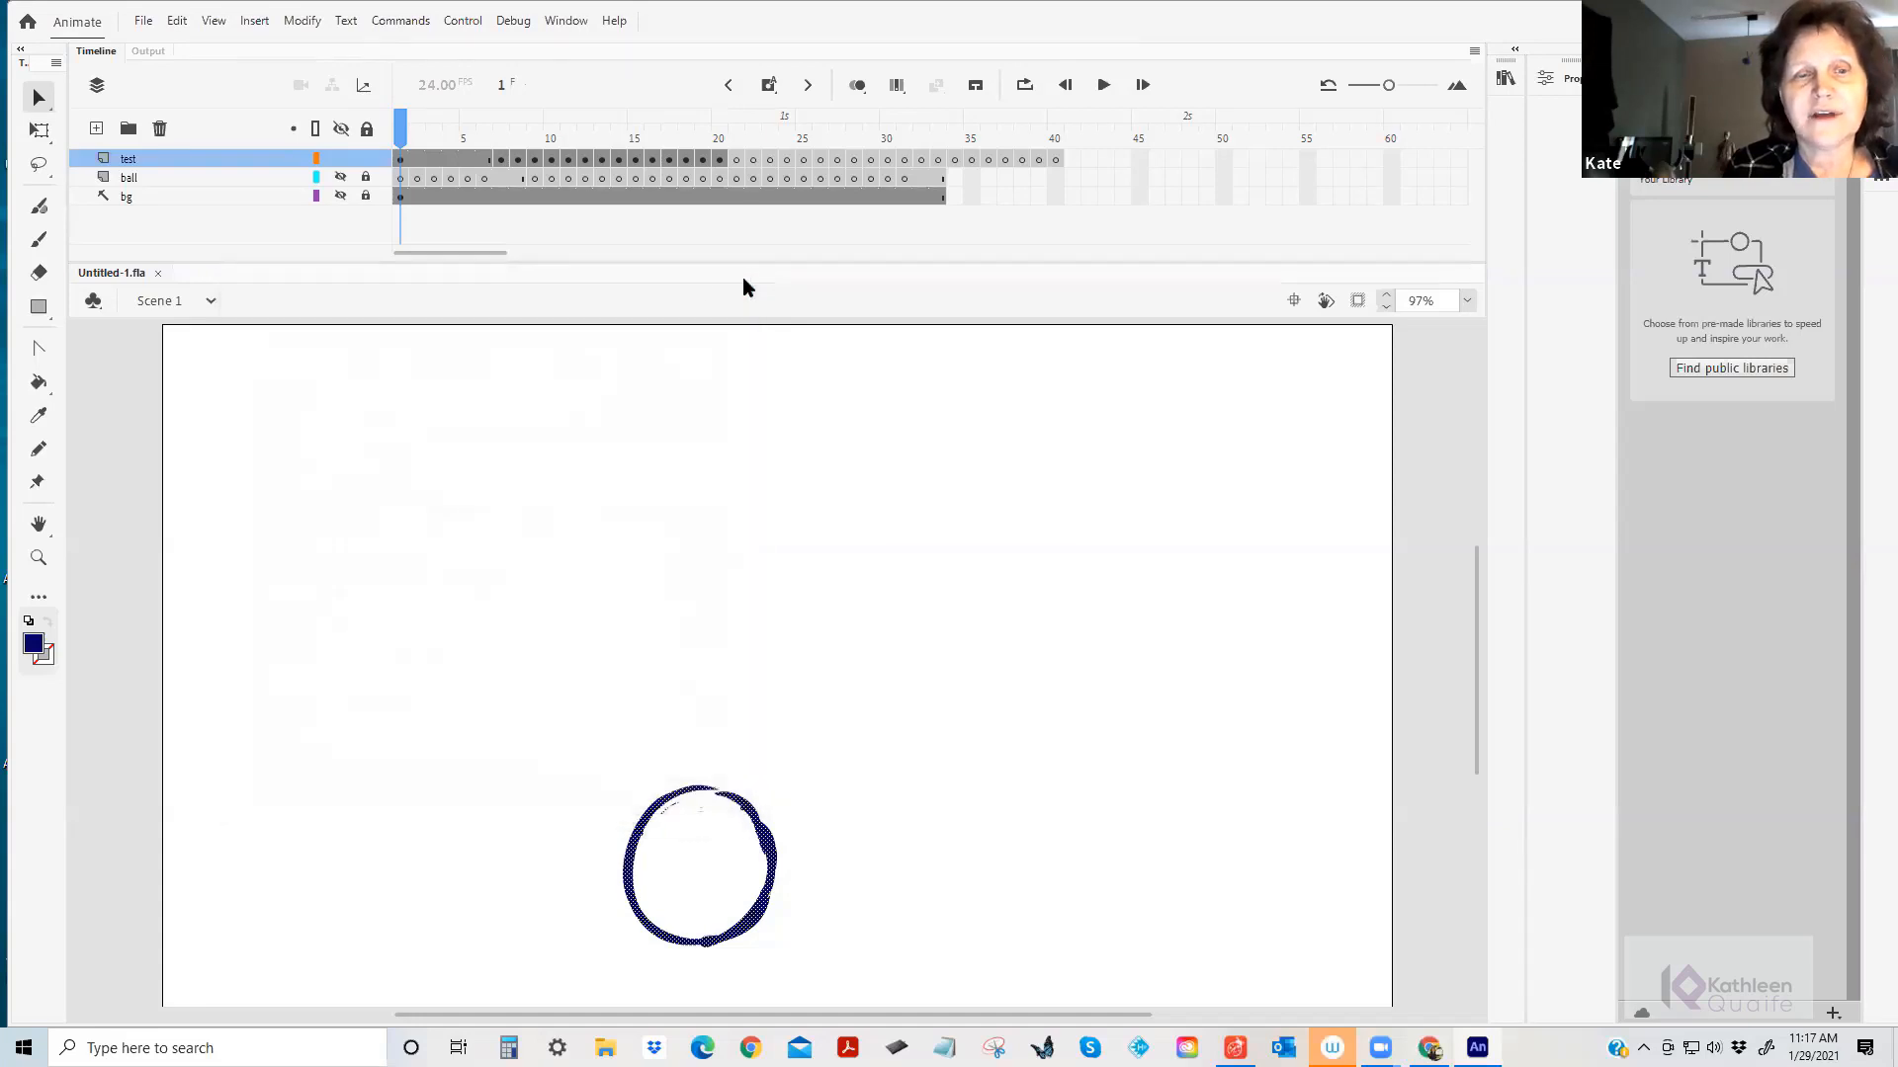
Set the document's stage color to pale yellow #FFFFCC.
left_click(301, 19)
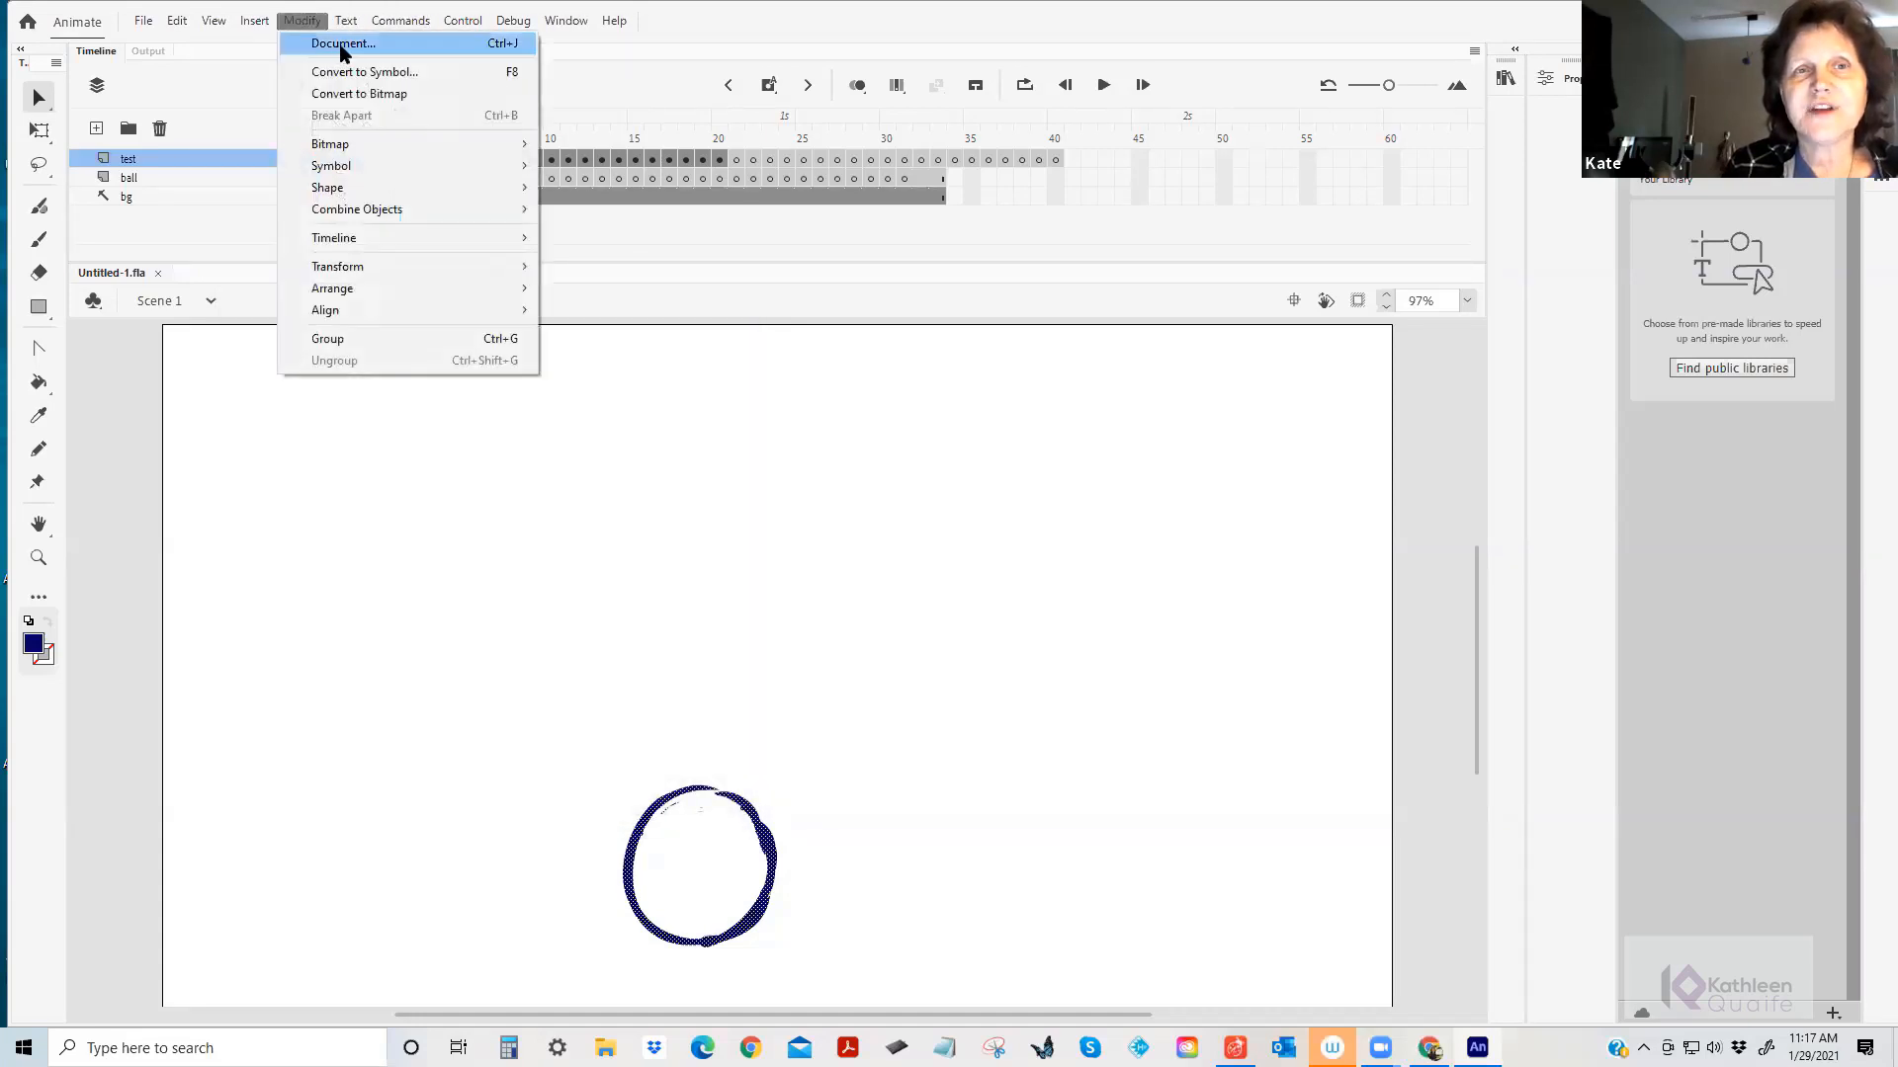
left_click(340, 44)
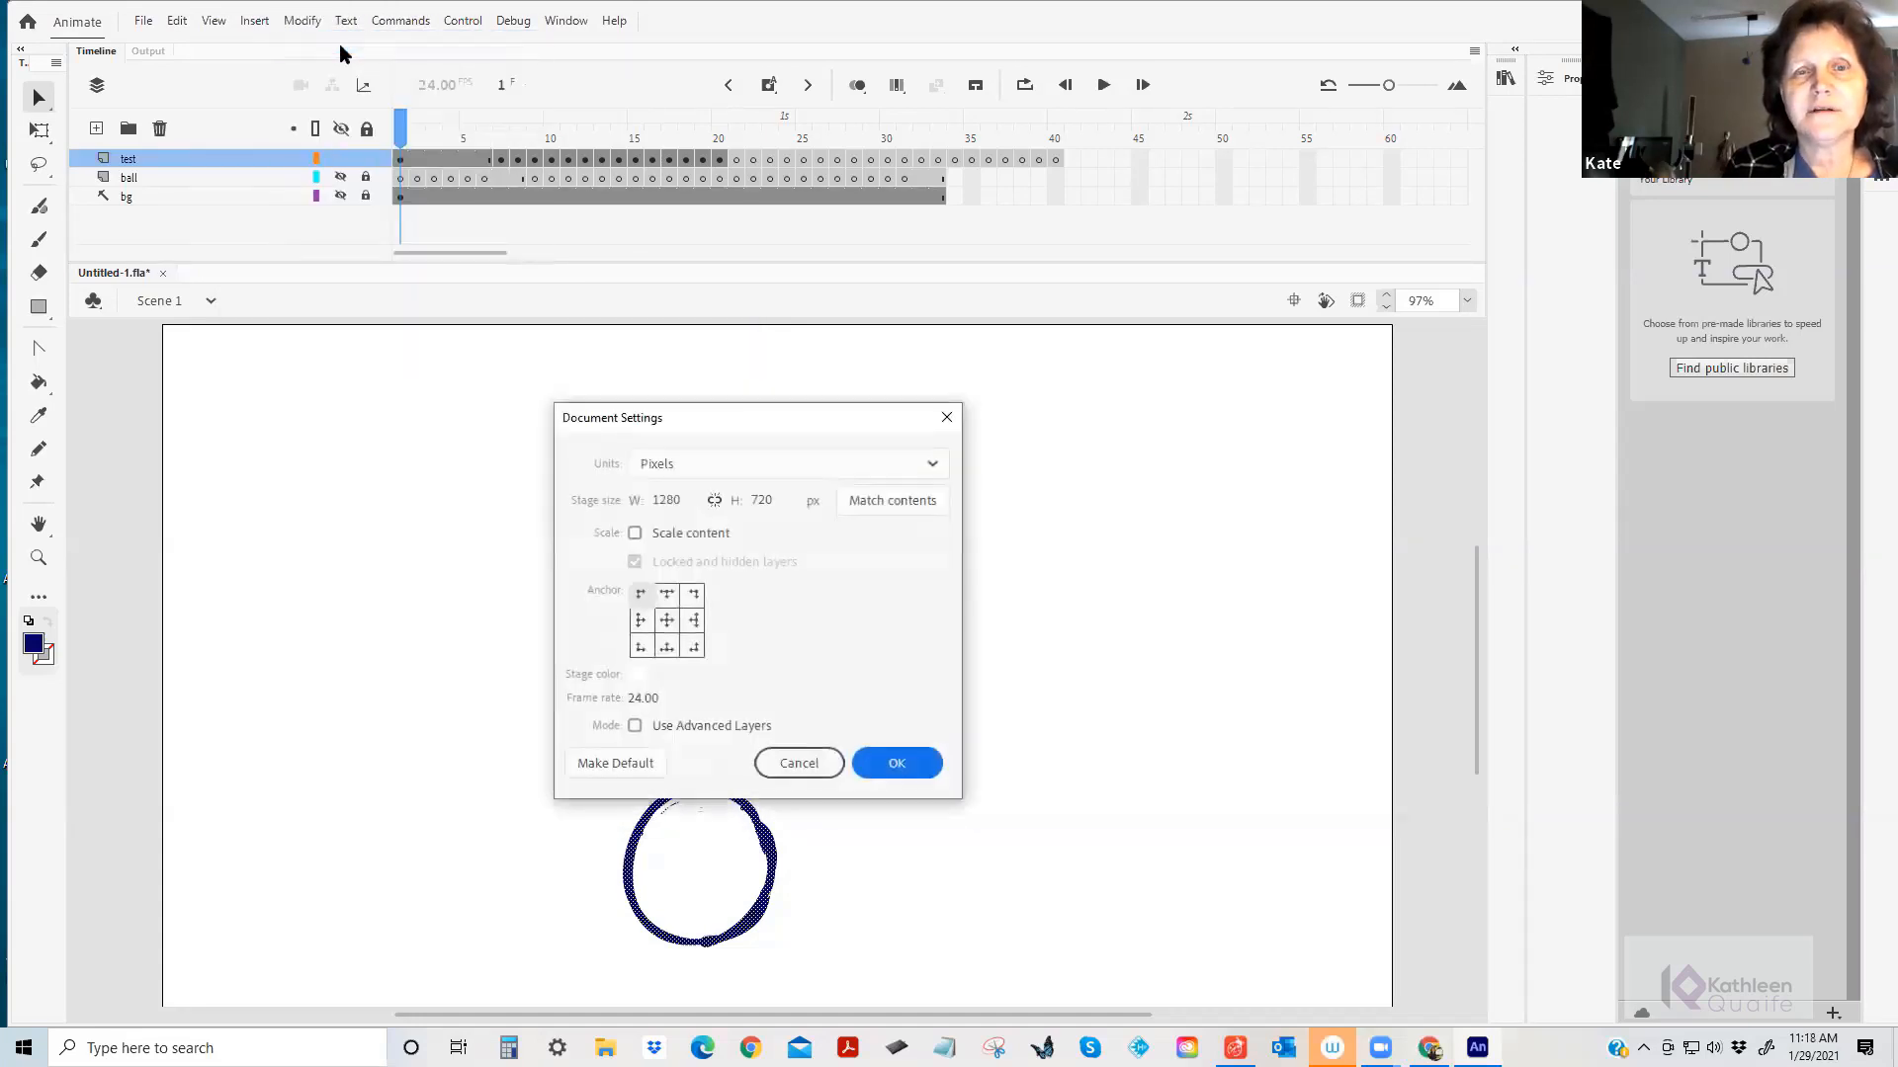
left_click(636, 674)
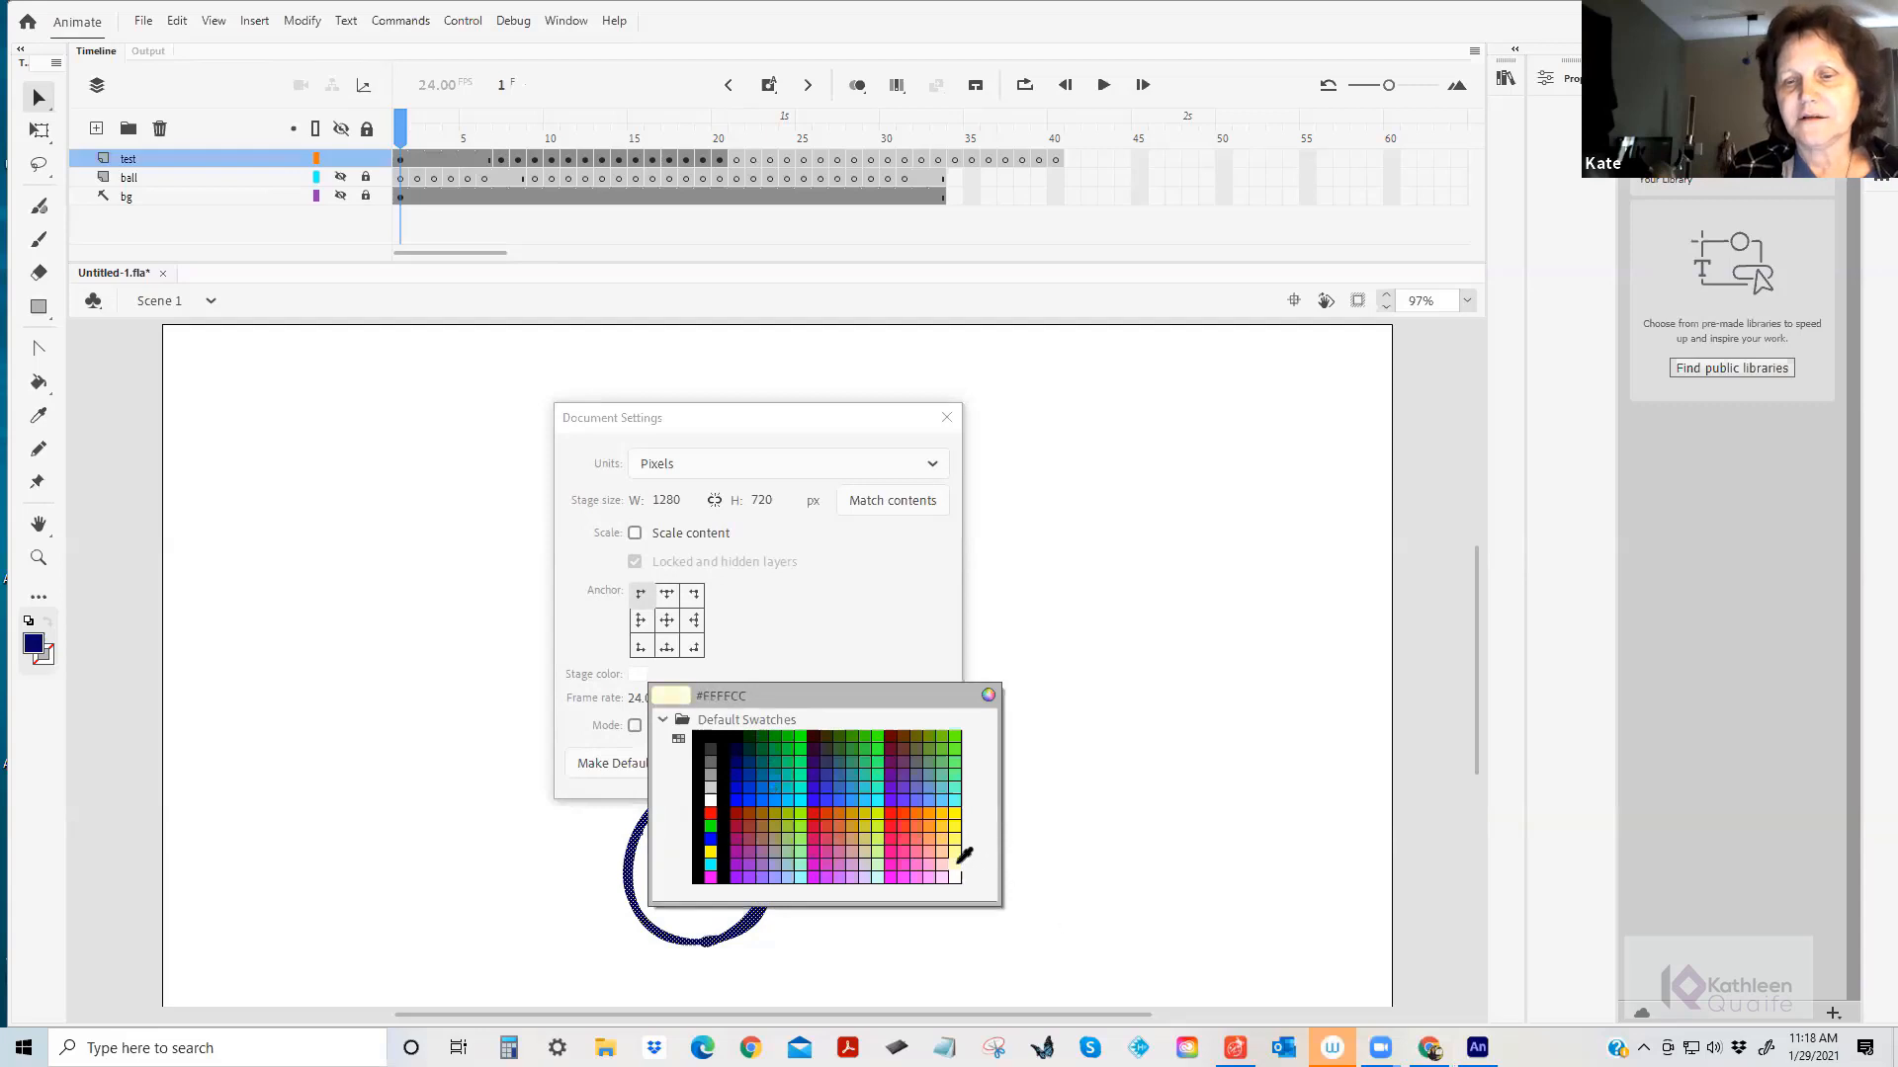
left_click(956, 860)
left_click(894, 762)
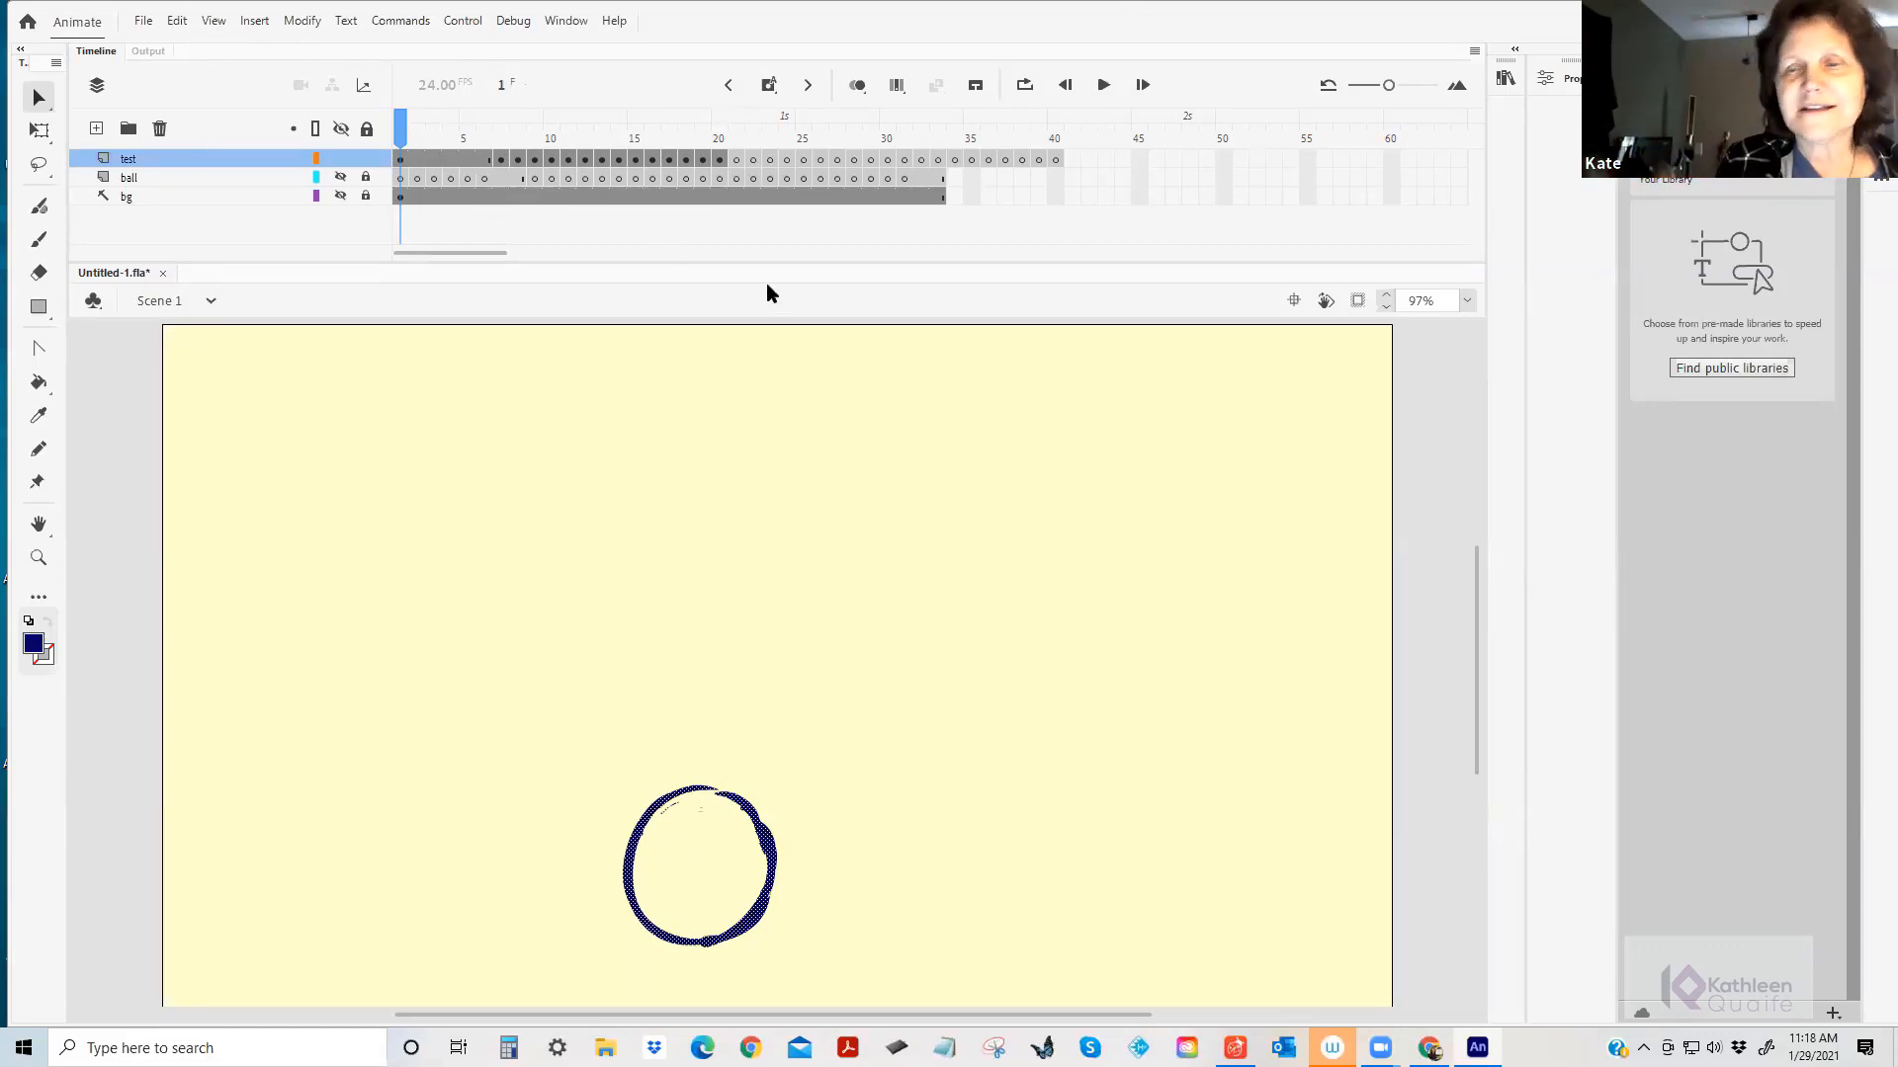
Export the entire movie as an H.264 video named BallTestFriday on the desktop, starting the Media Encoder render queue immediately.
left_click(143, 19)
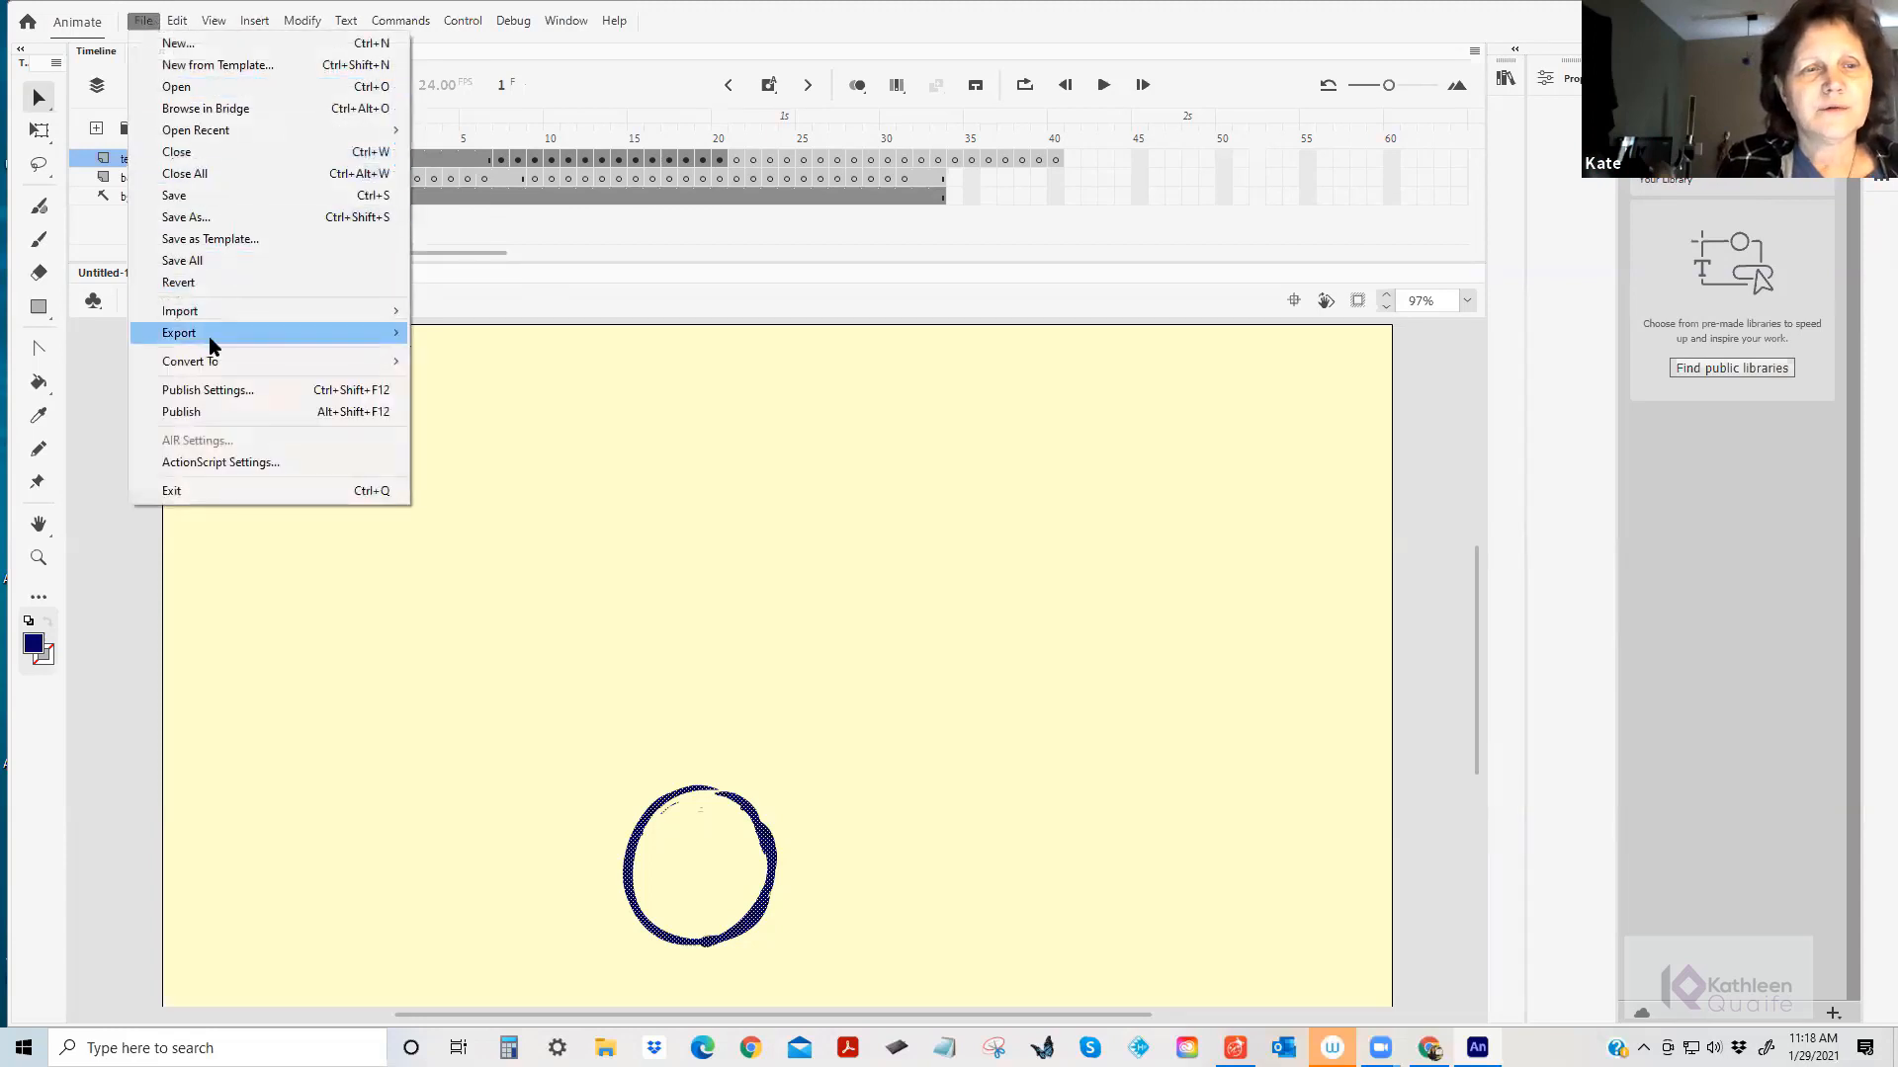
mouse_move(212, 336)
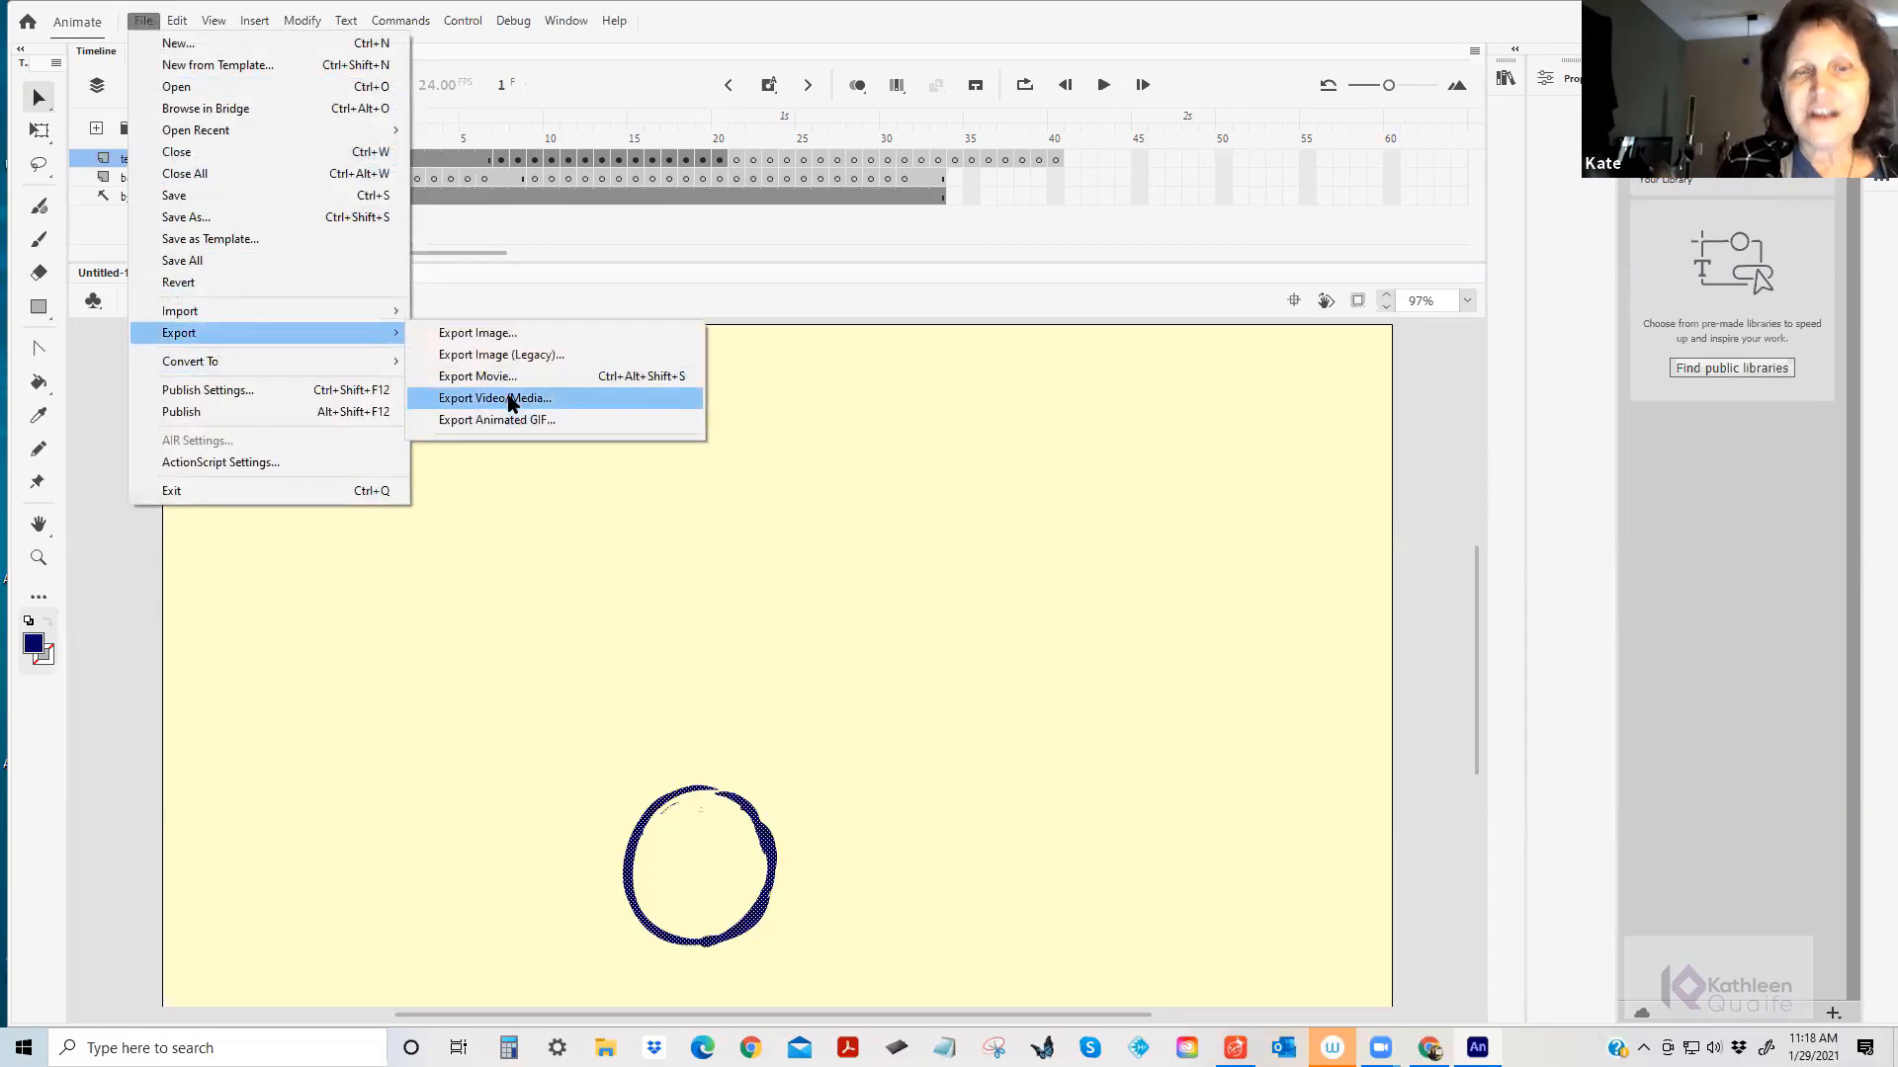
left_click(508, 398)
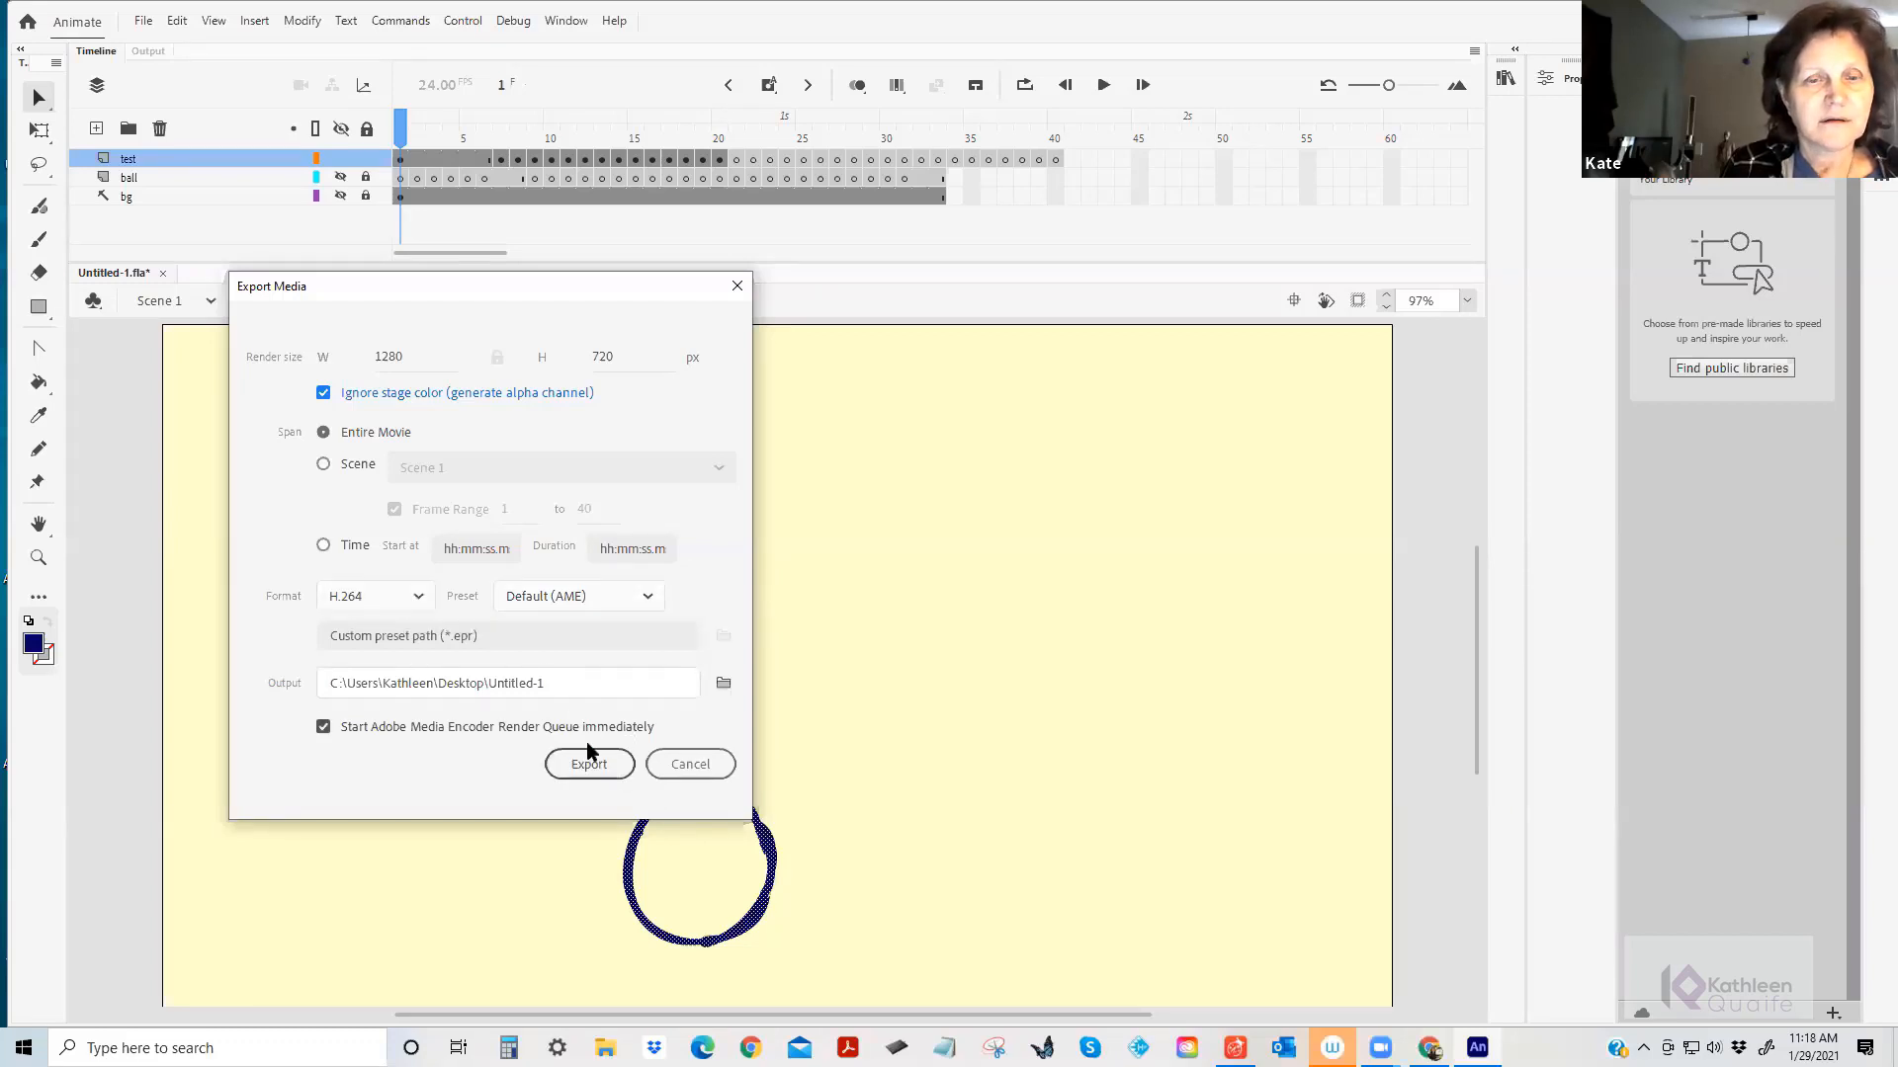
left_click(545, 683)
left_click_drag(545, 683, 491, 678)
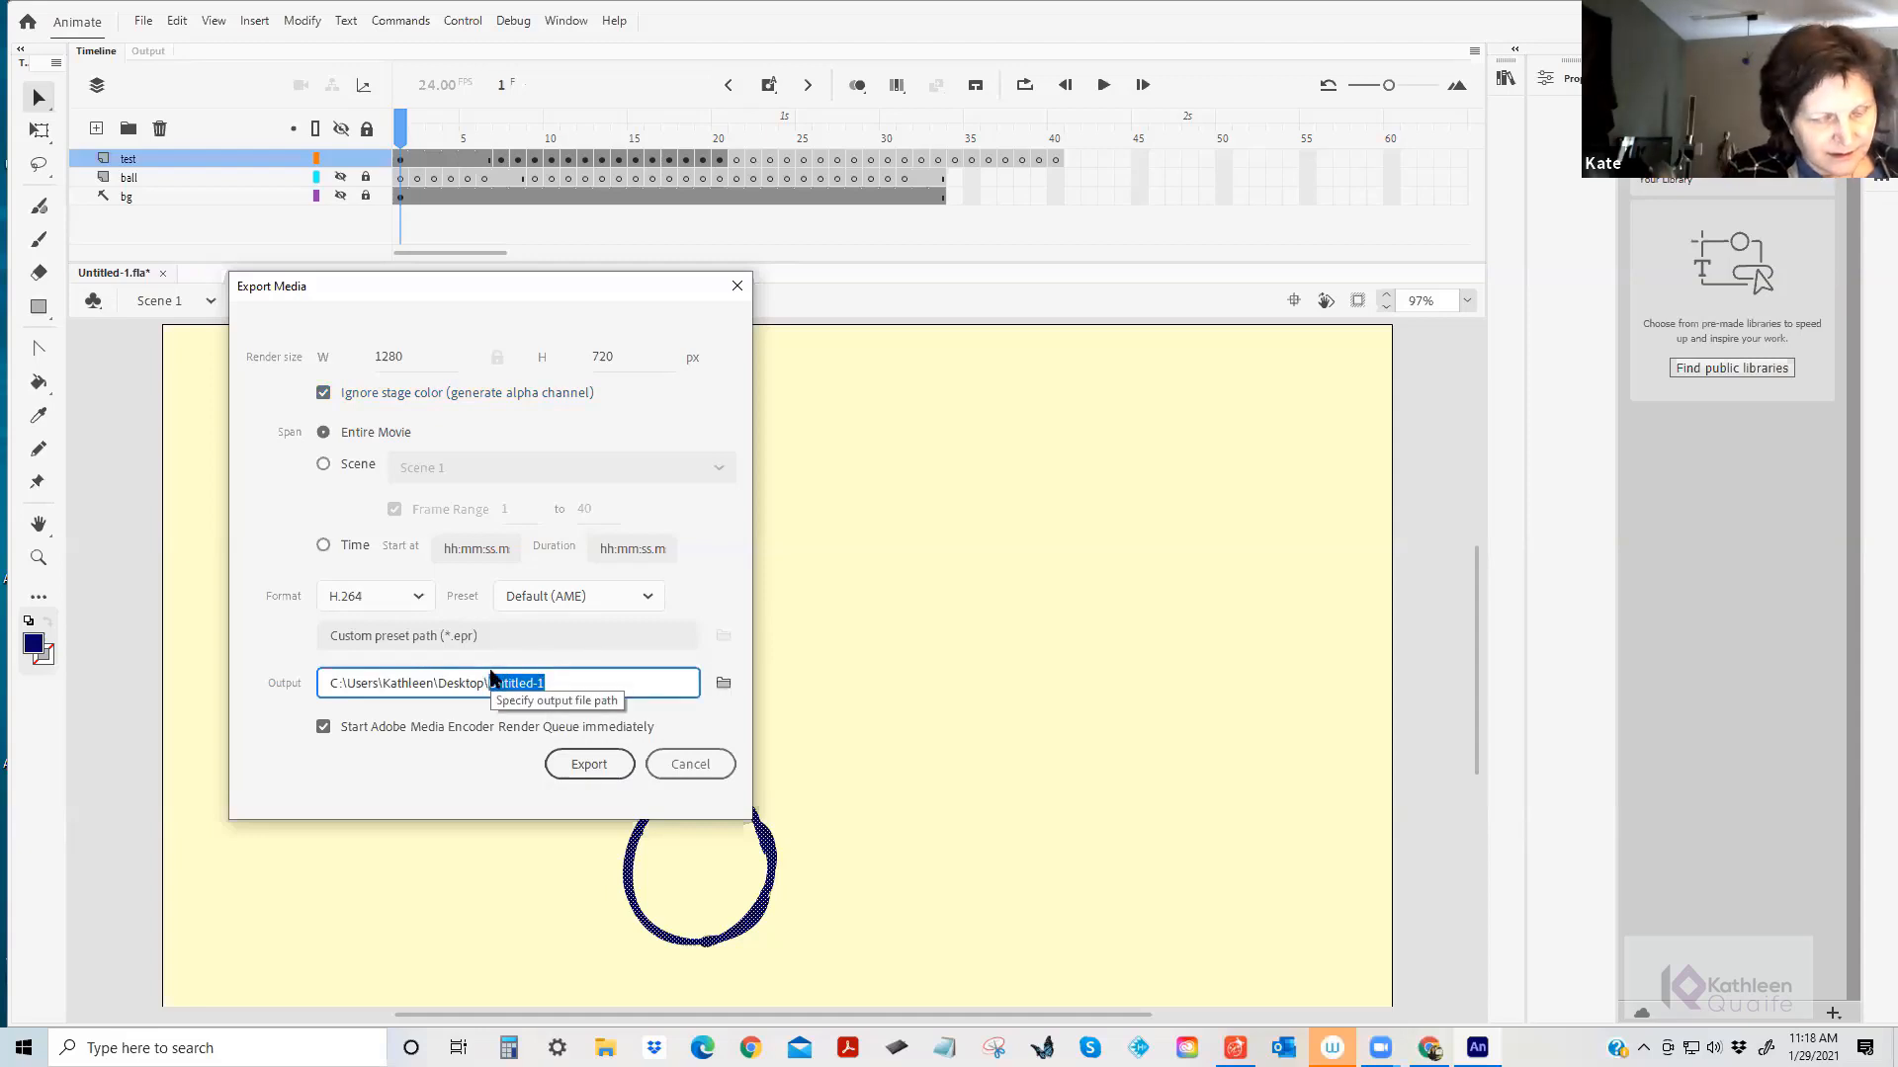
type("BallTe")
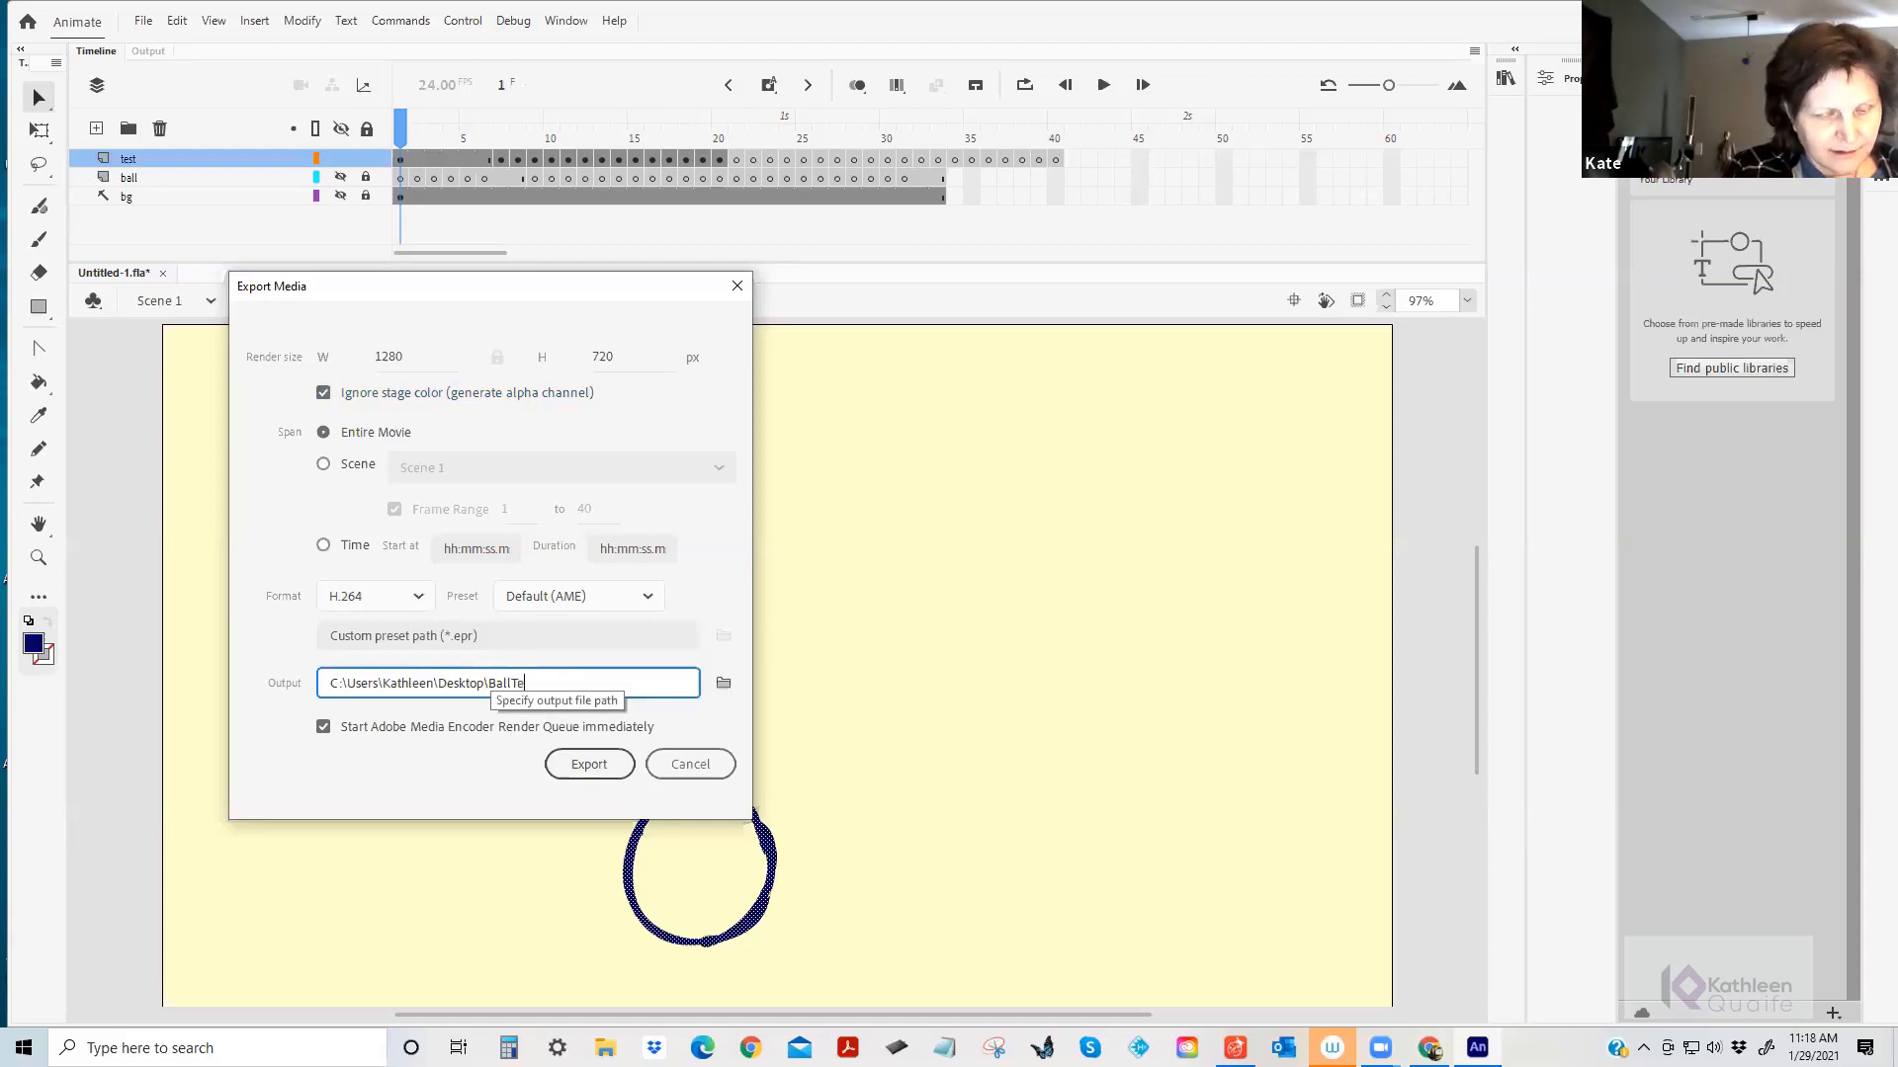
type("stFrida")
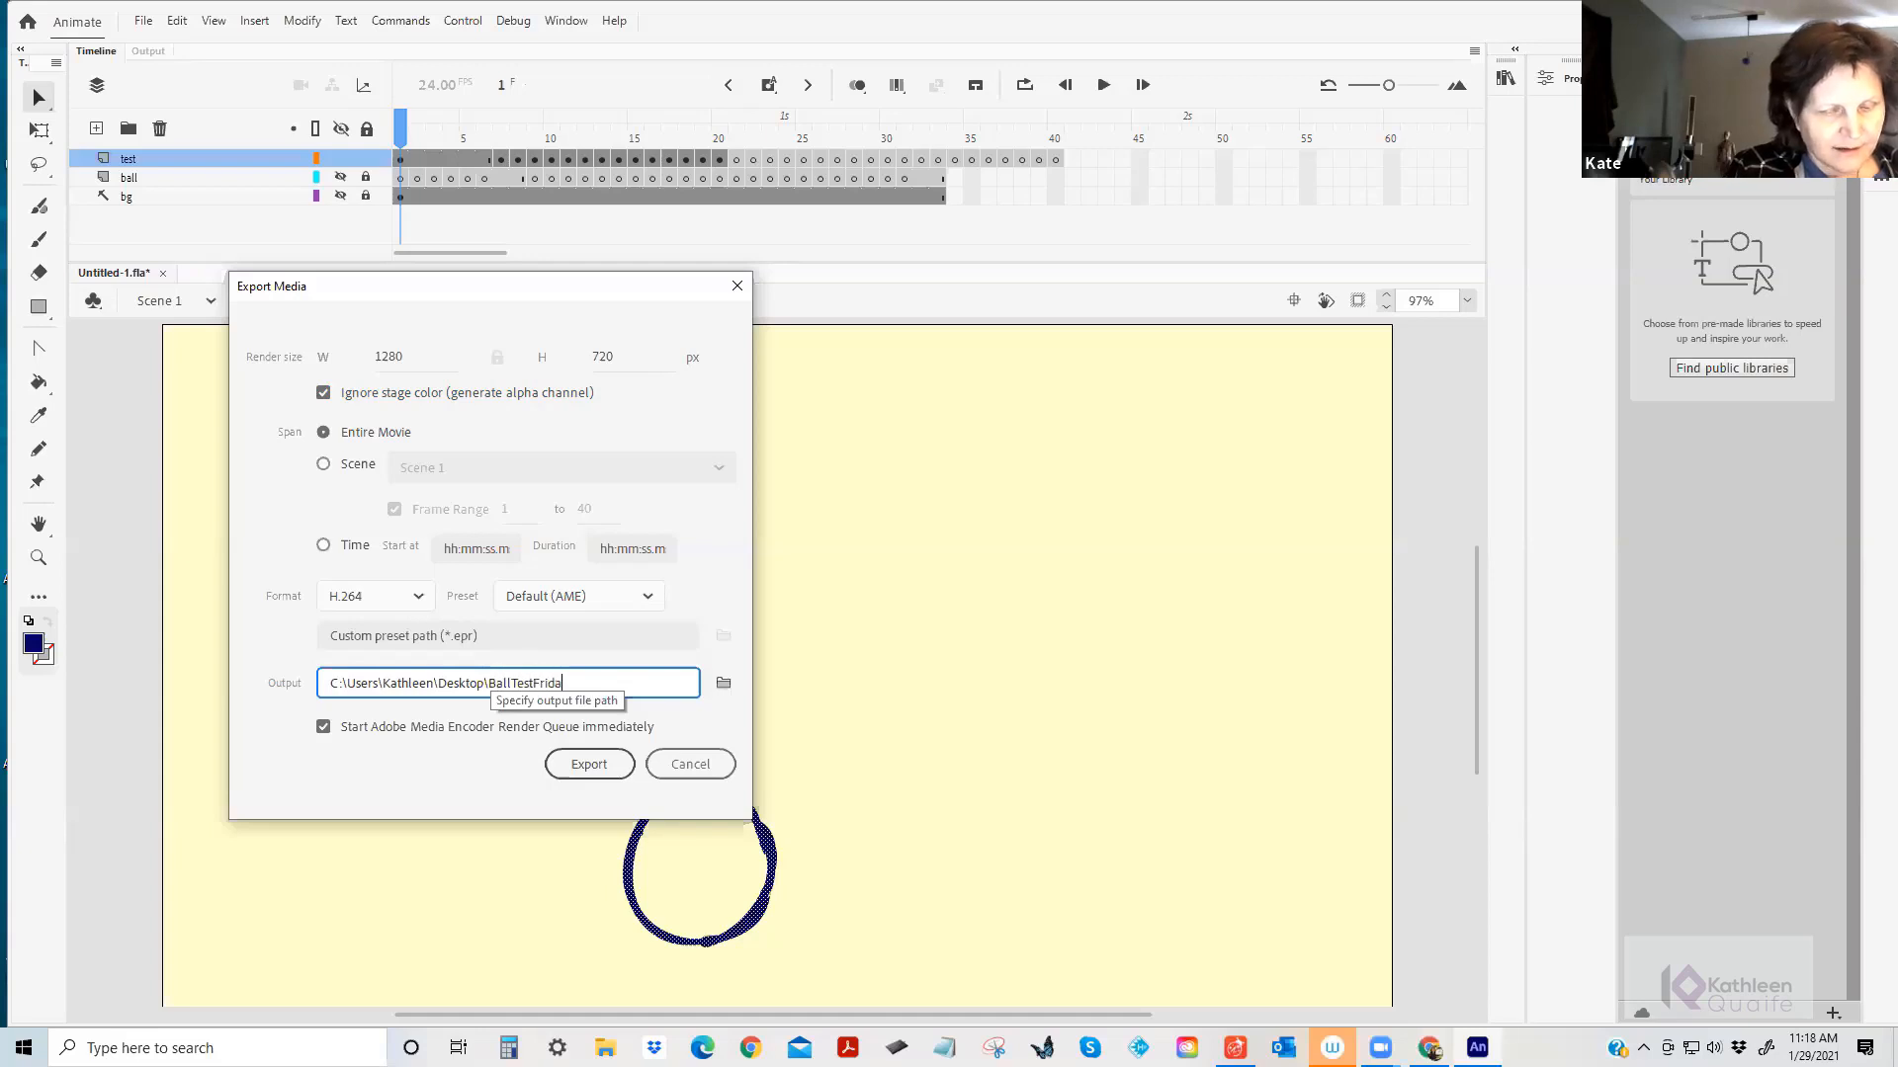
type("y")
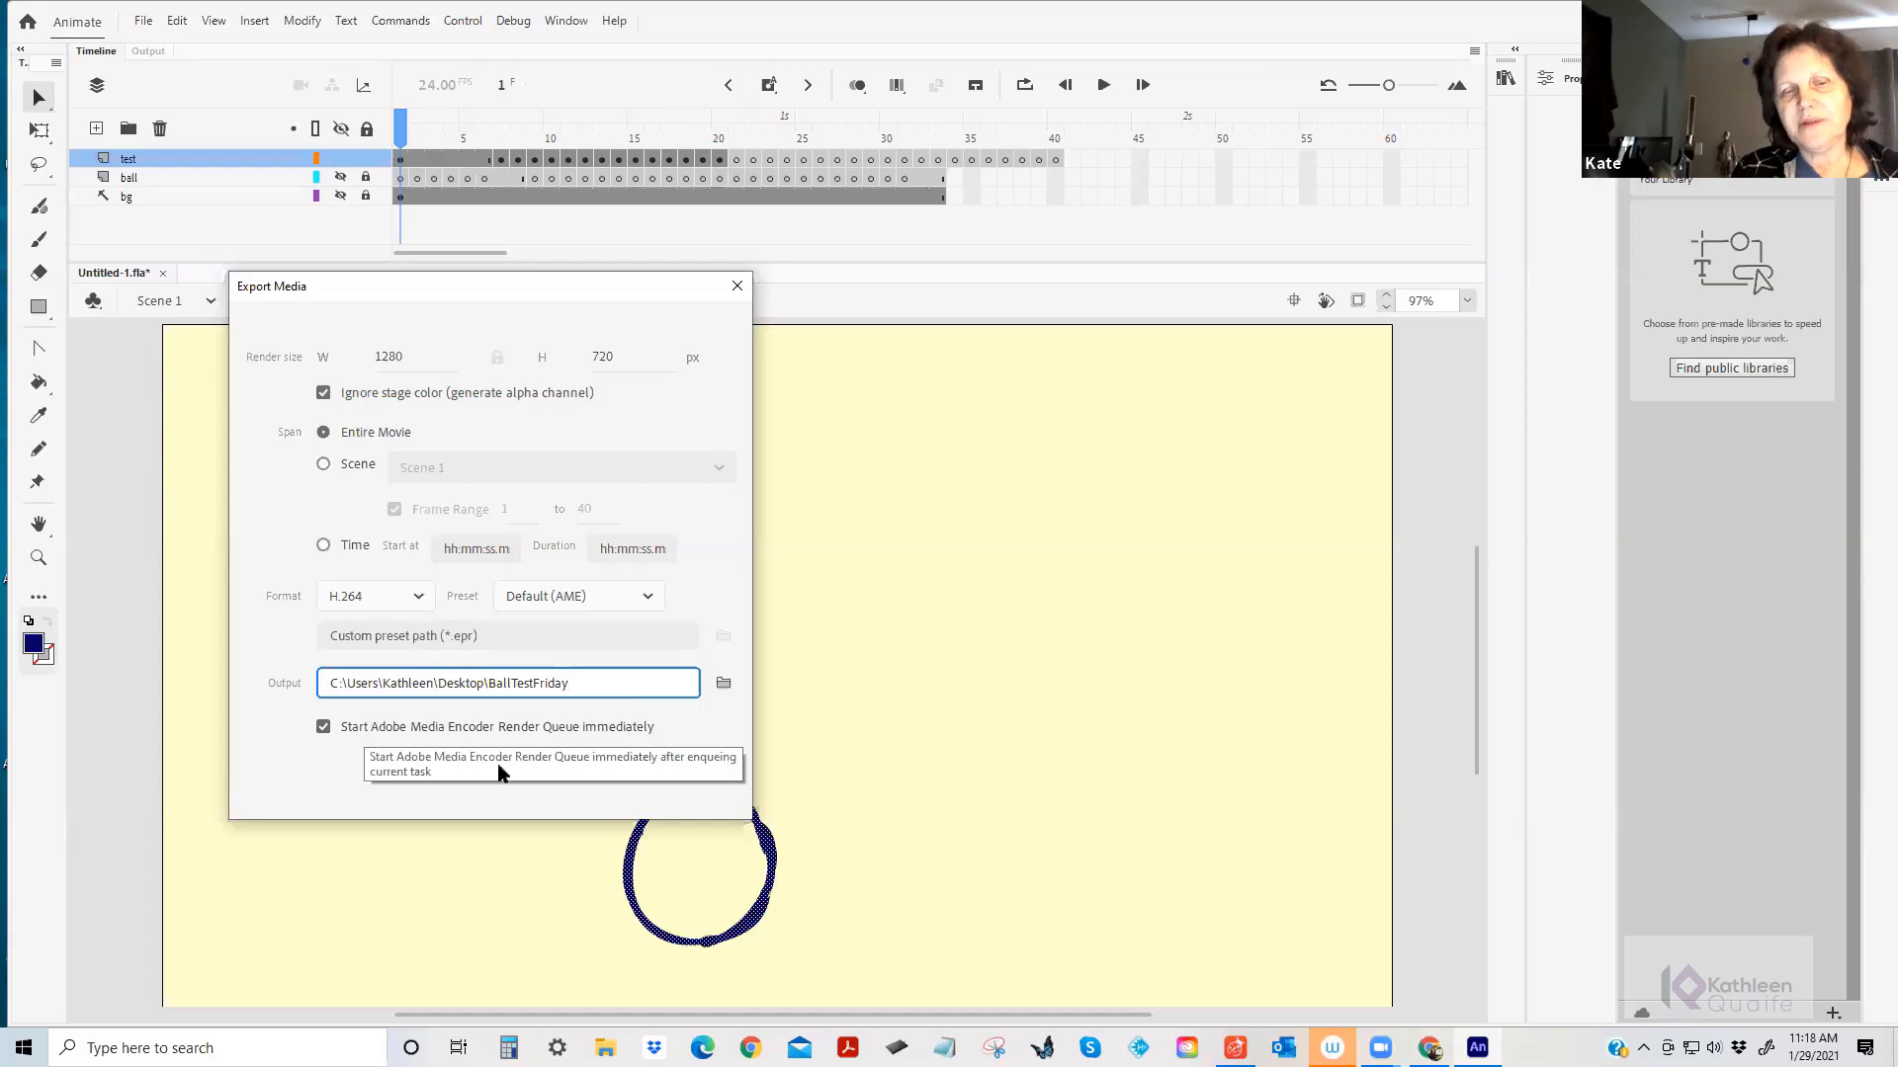
left_click(603, 762)
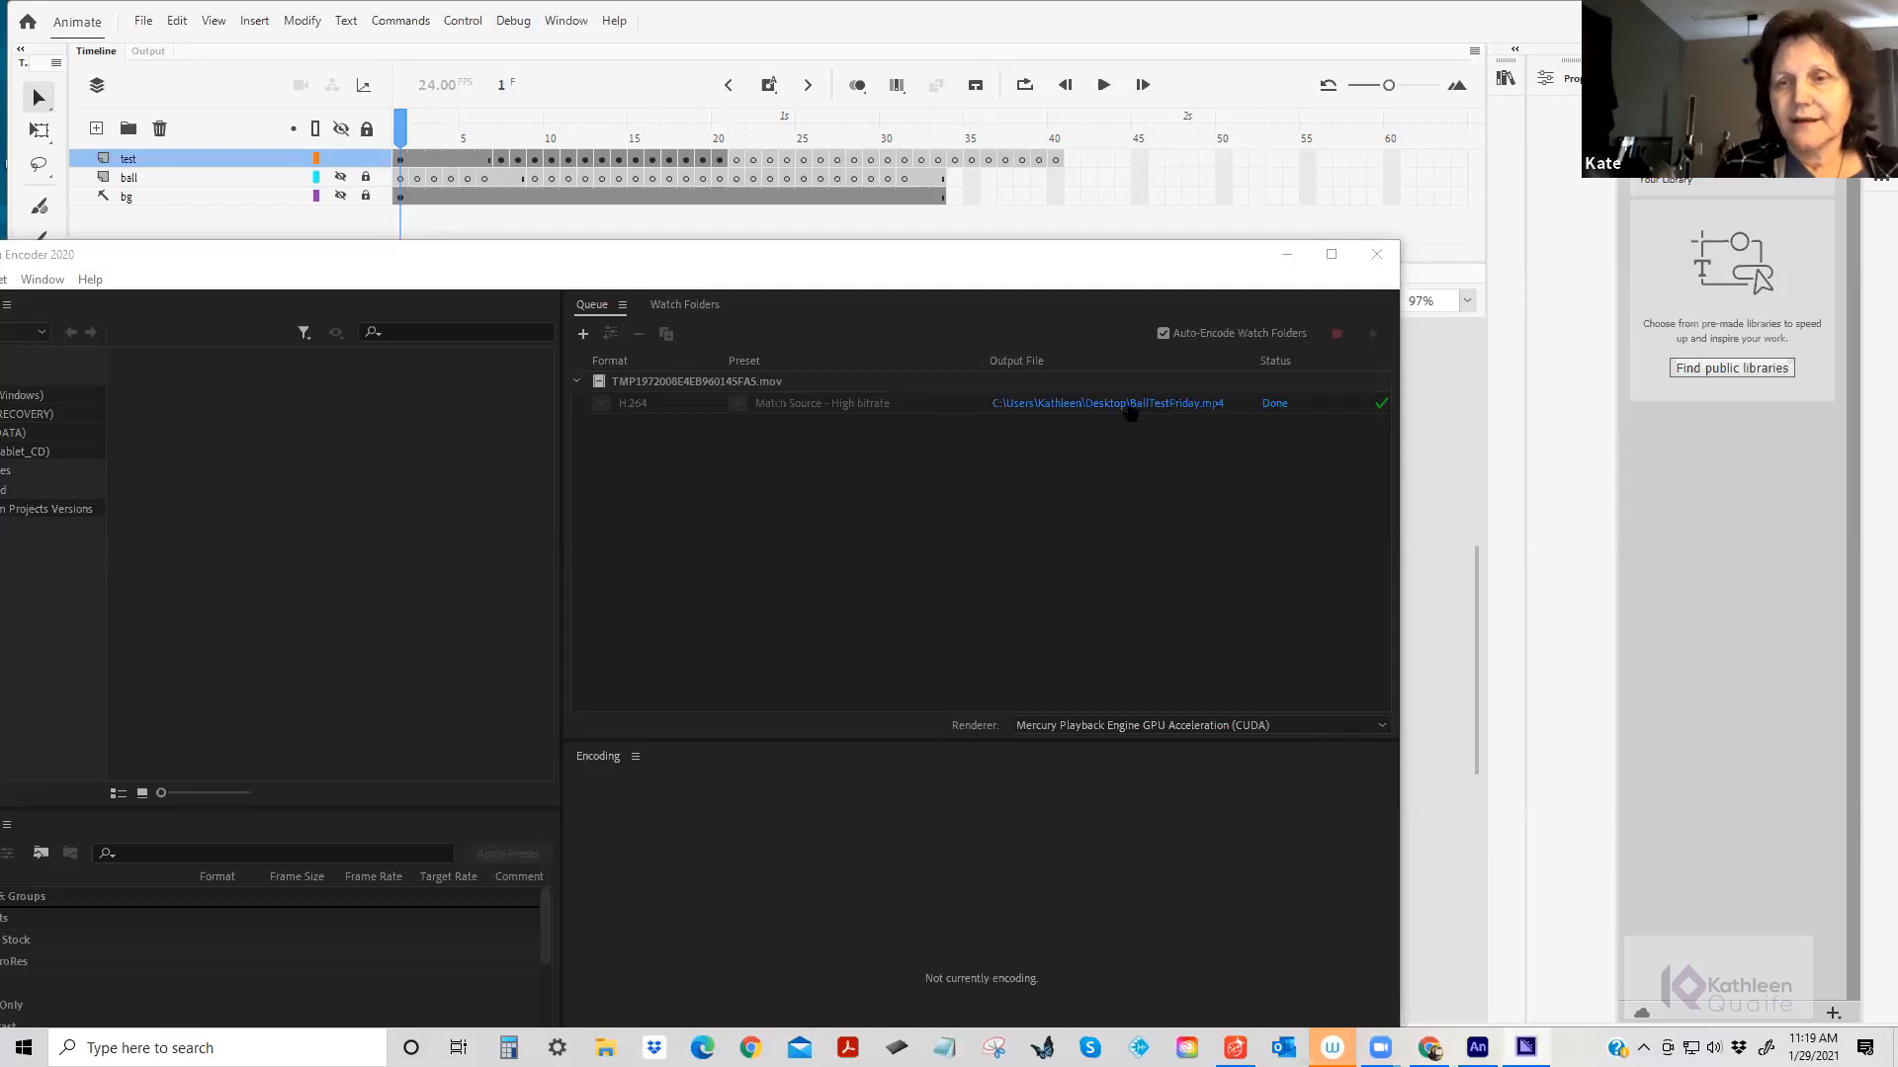
Bring the whole Media Encoder window into view, switch back to Animate and dismiss the export notice.
left_click(705, 267)
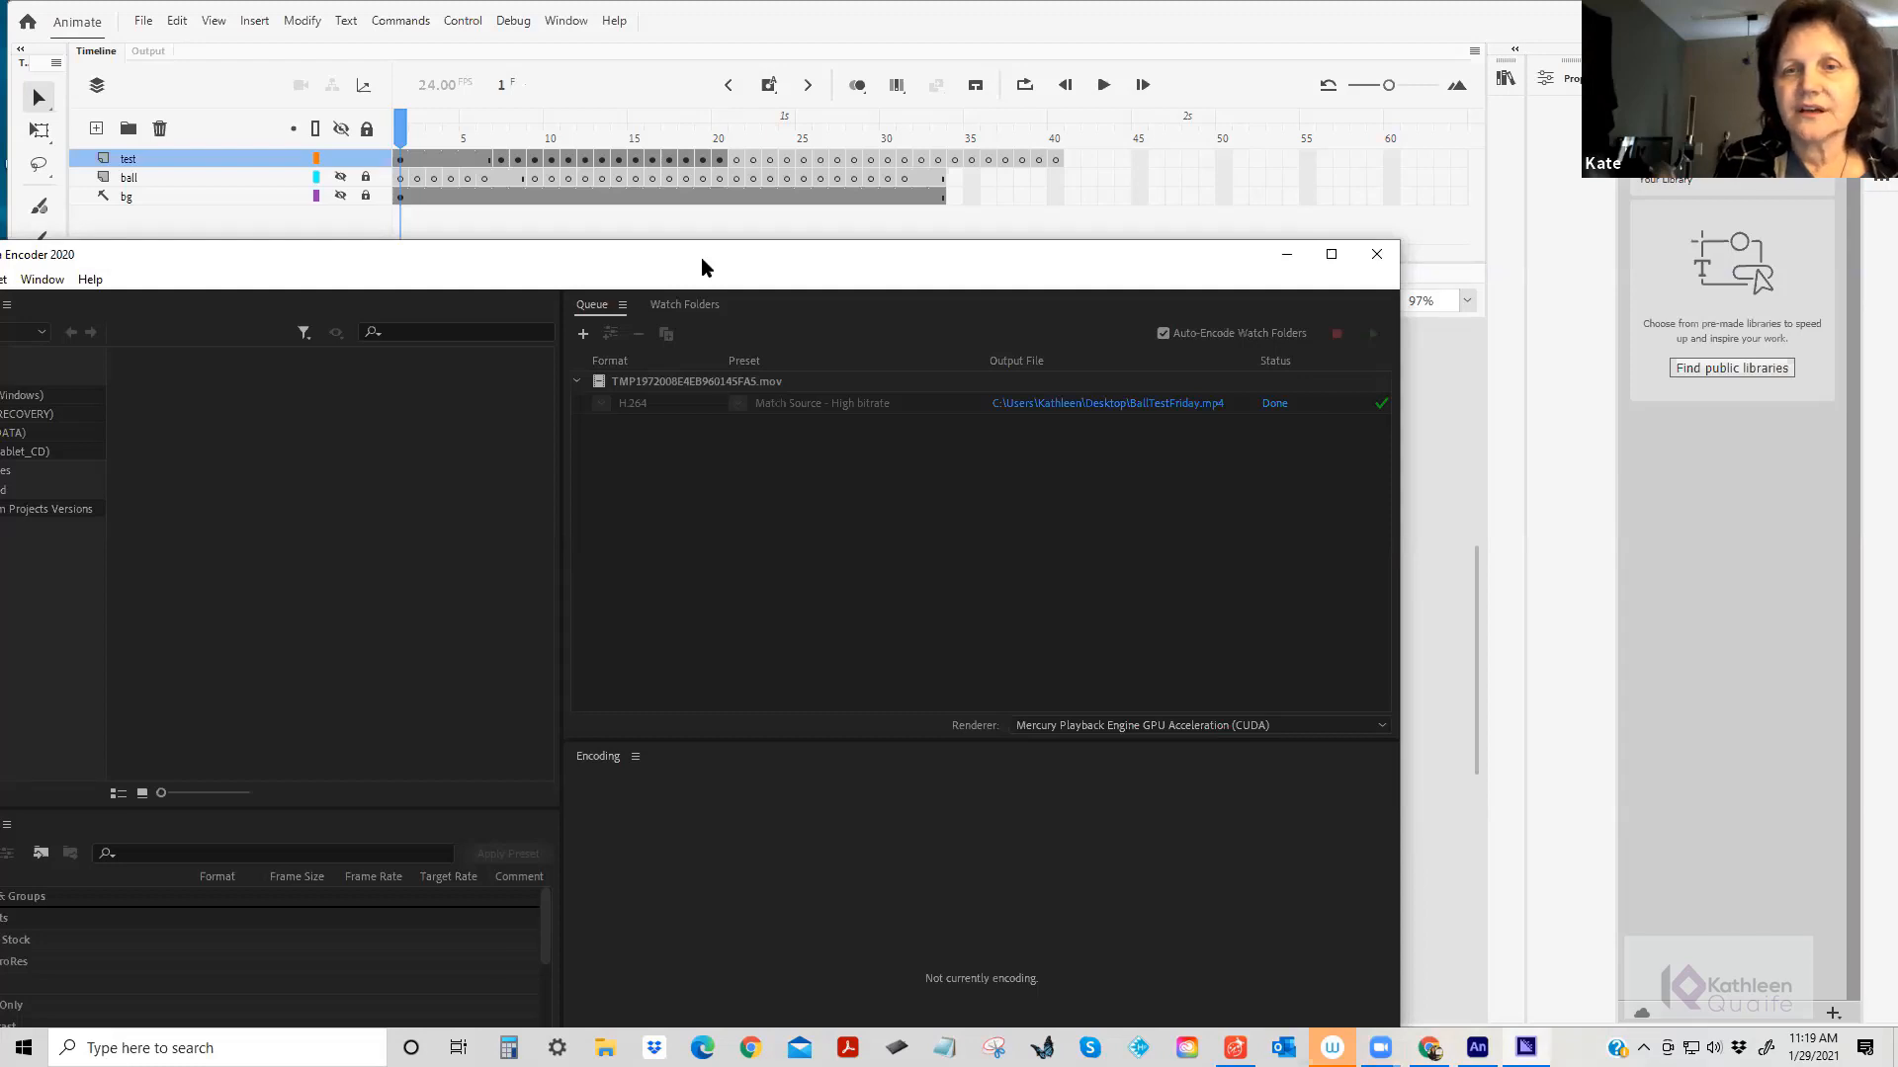
left_click_drag(701, 257, 915, 223)
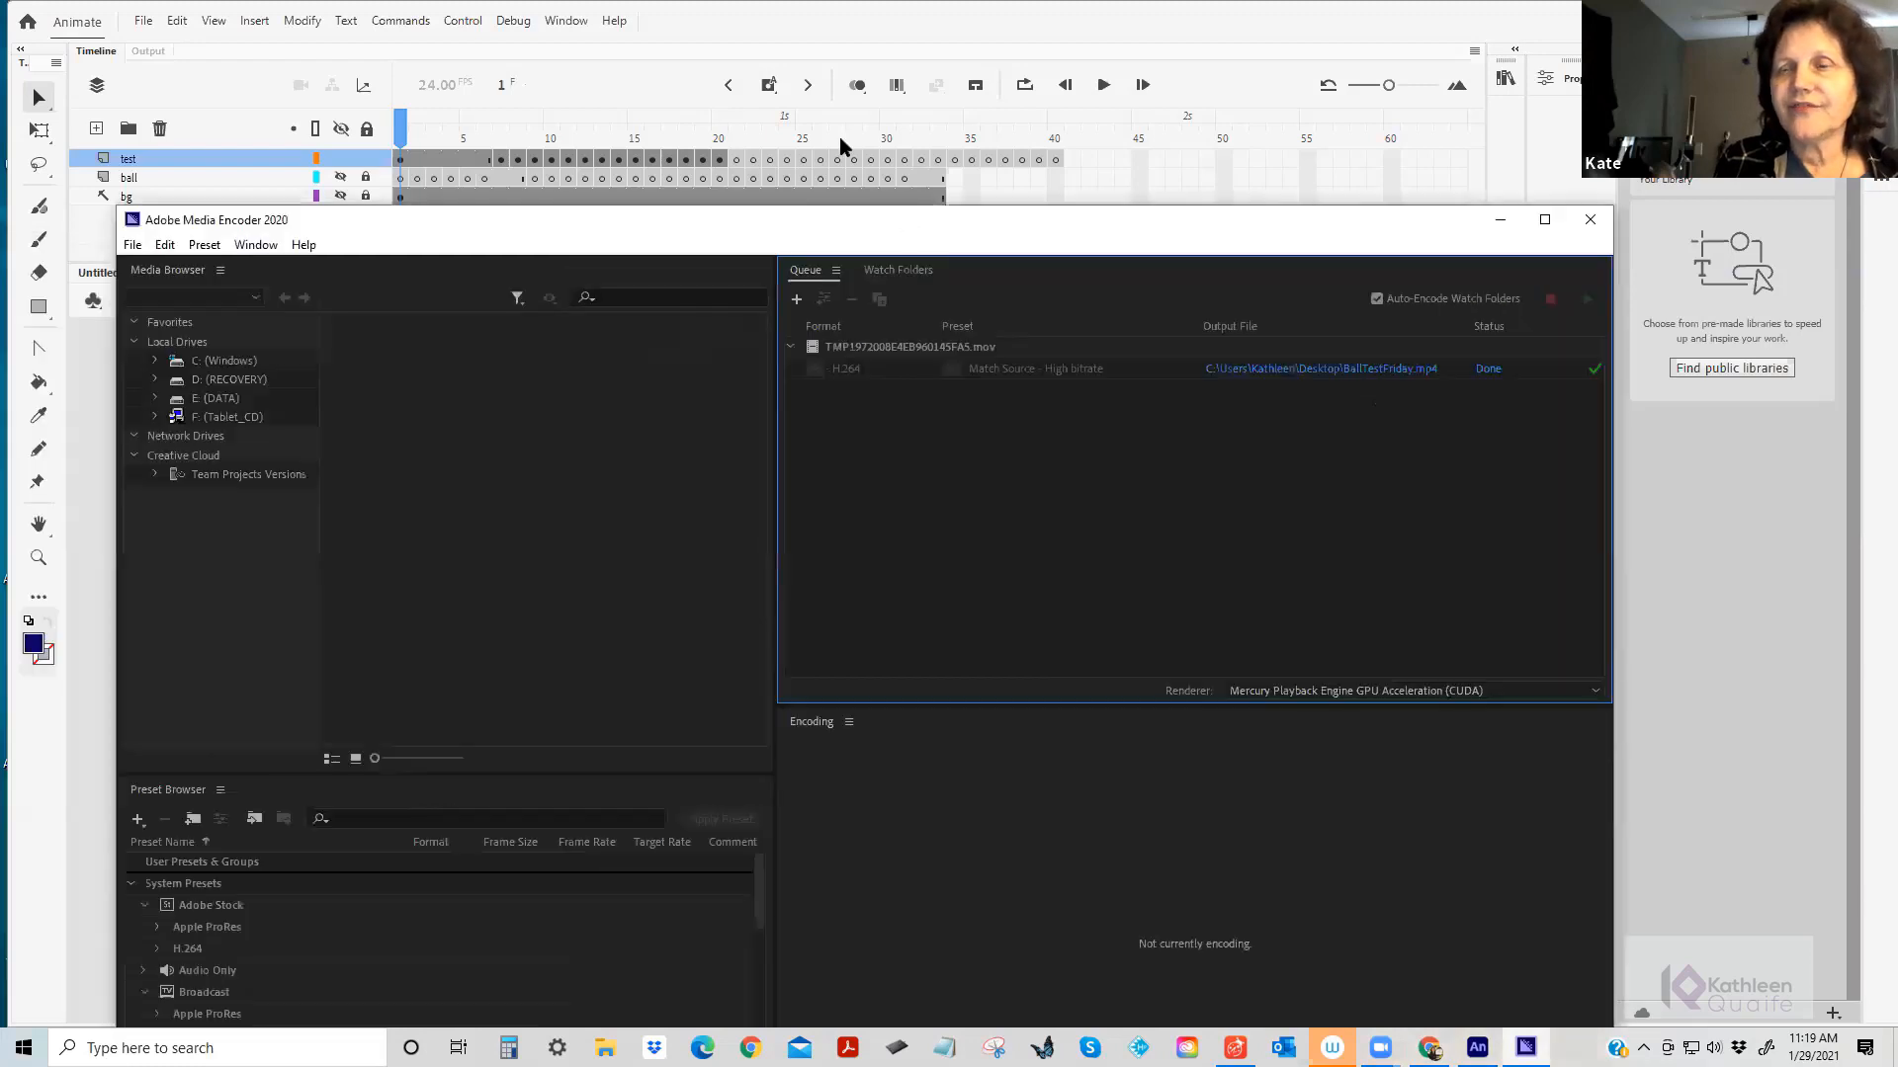
left_click(1065, 19)
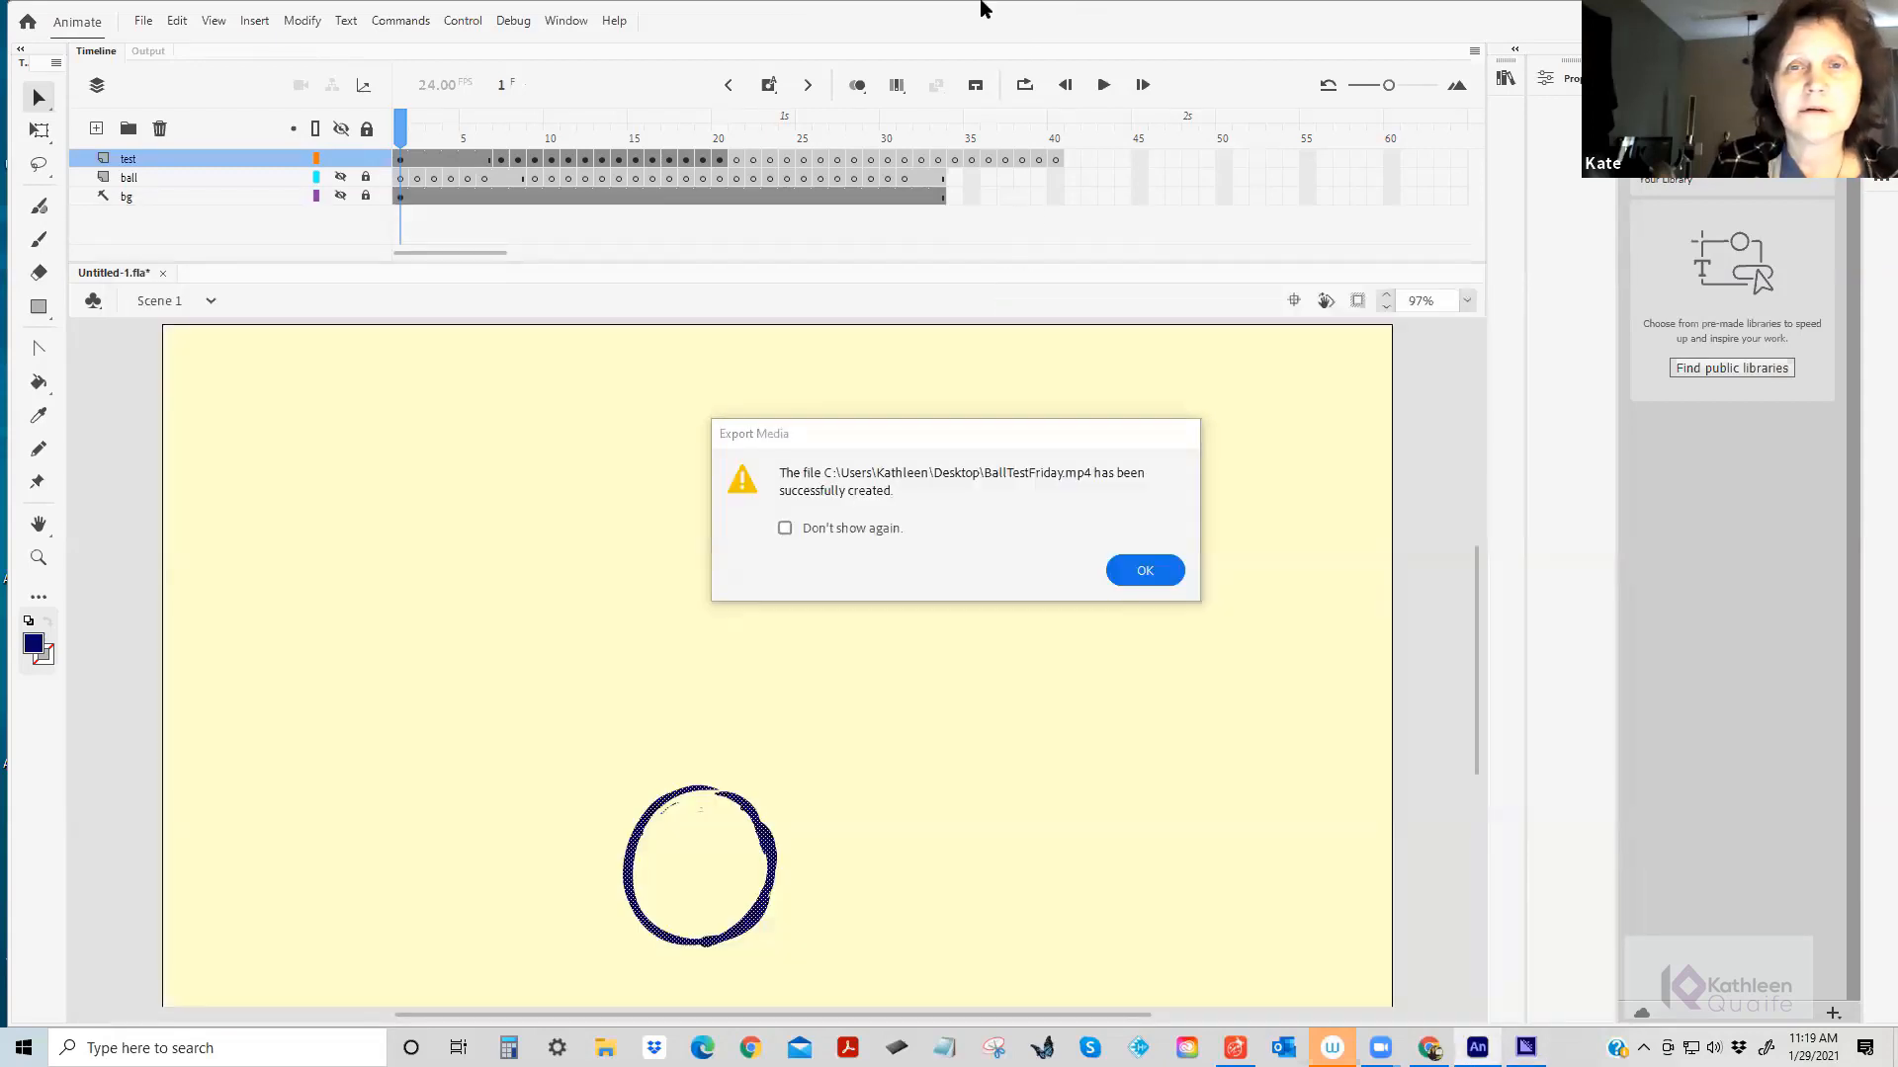
left_click(1151, 575)
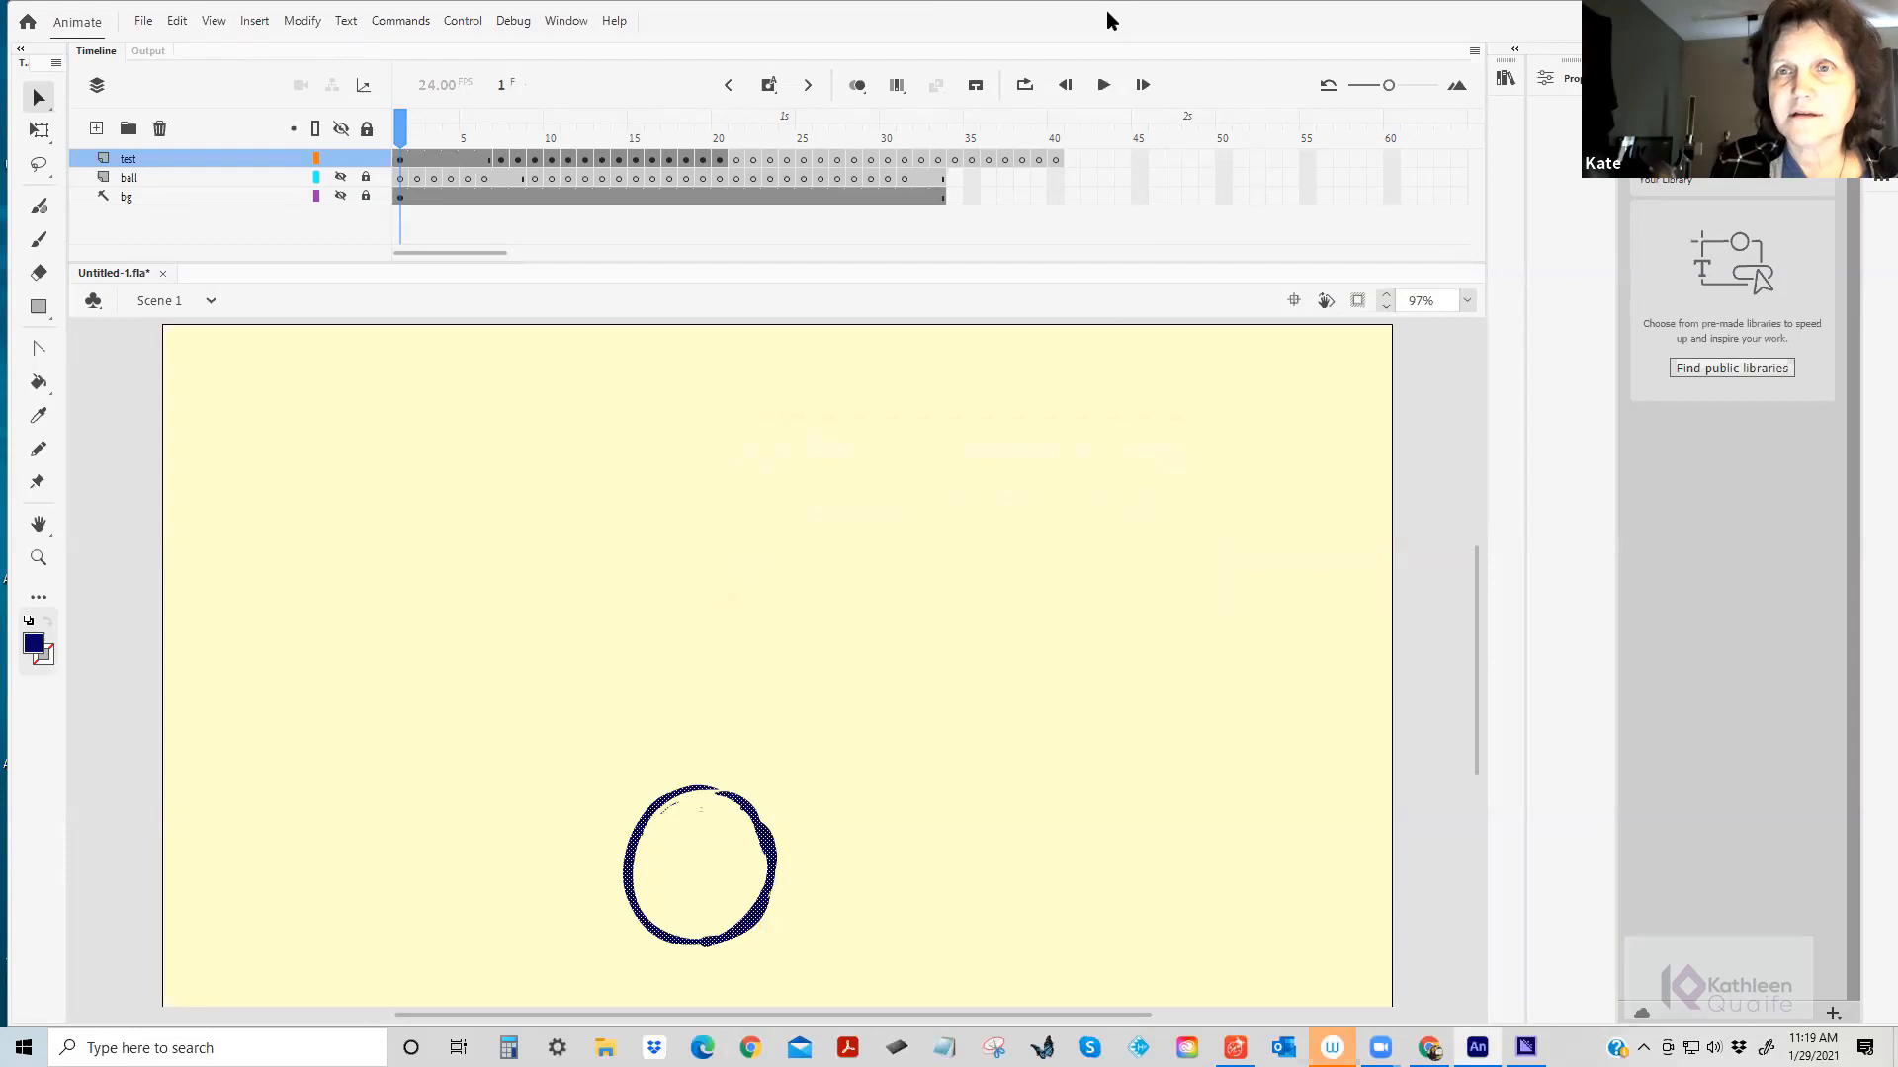
Move the Animate and Media Encoder windows aside to uncover the desktop.
left_click_drag(990, 477, 974, 554)
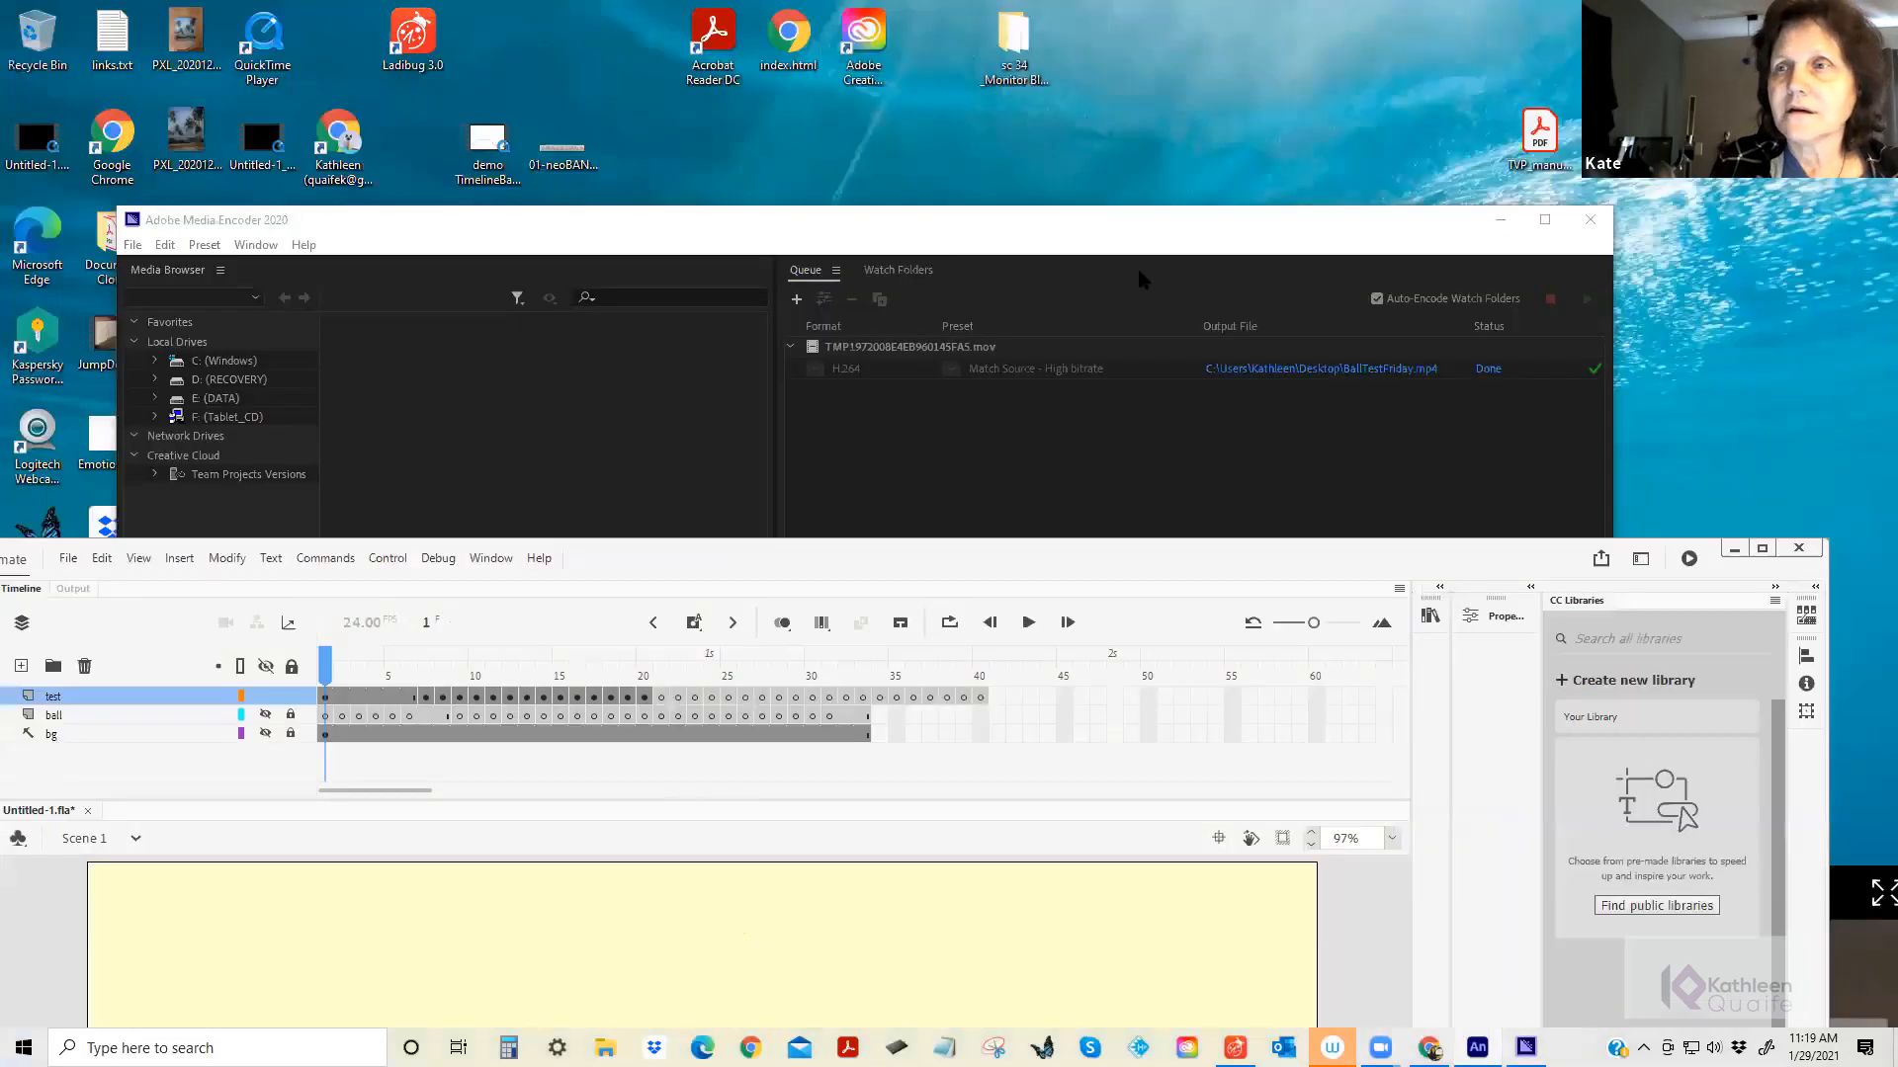
left_click_drag(1152, 227, 1067, 873)
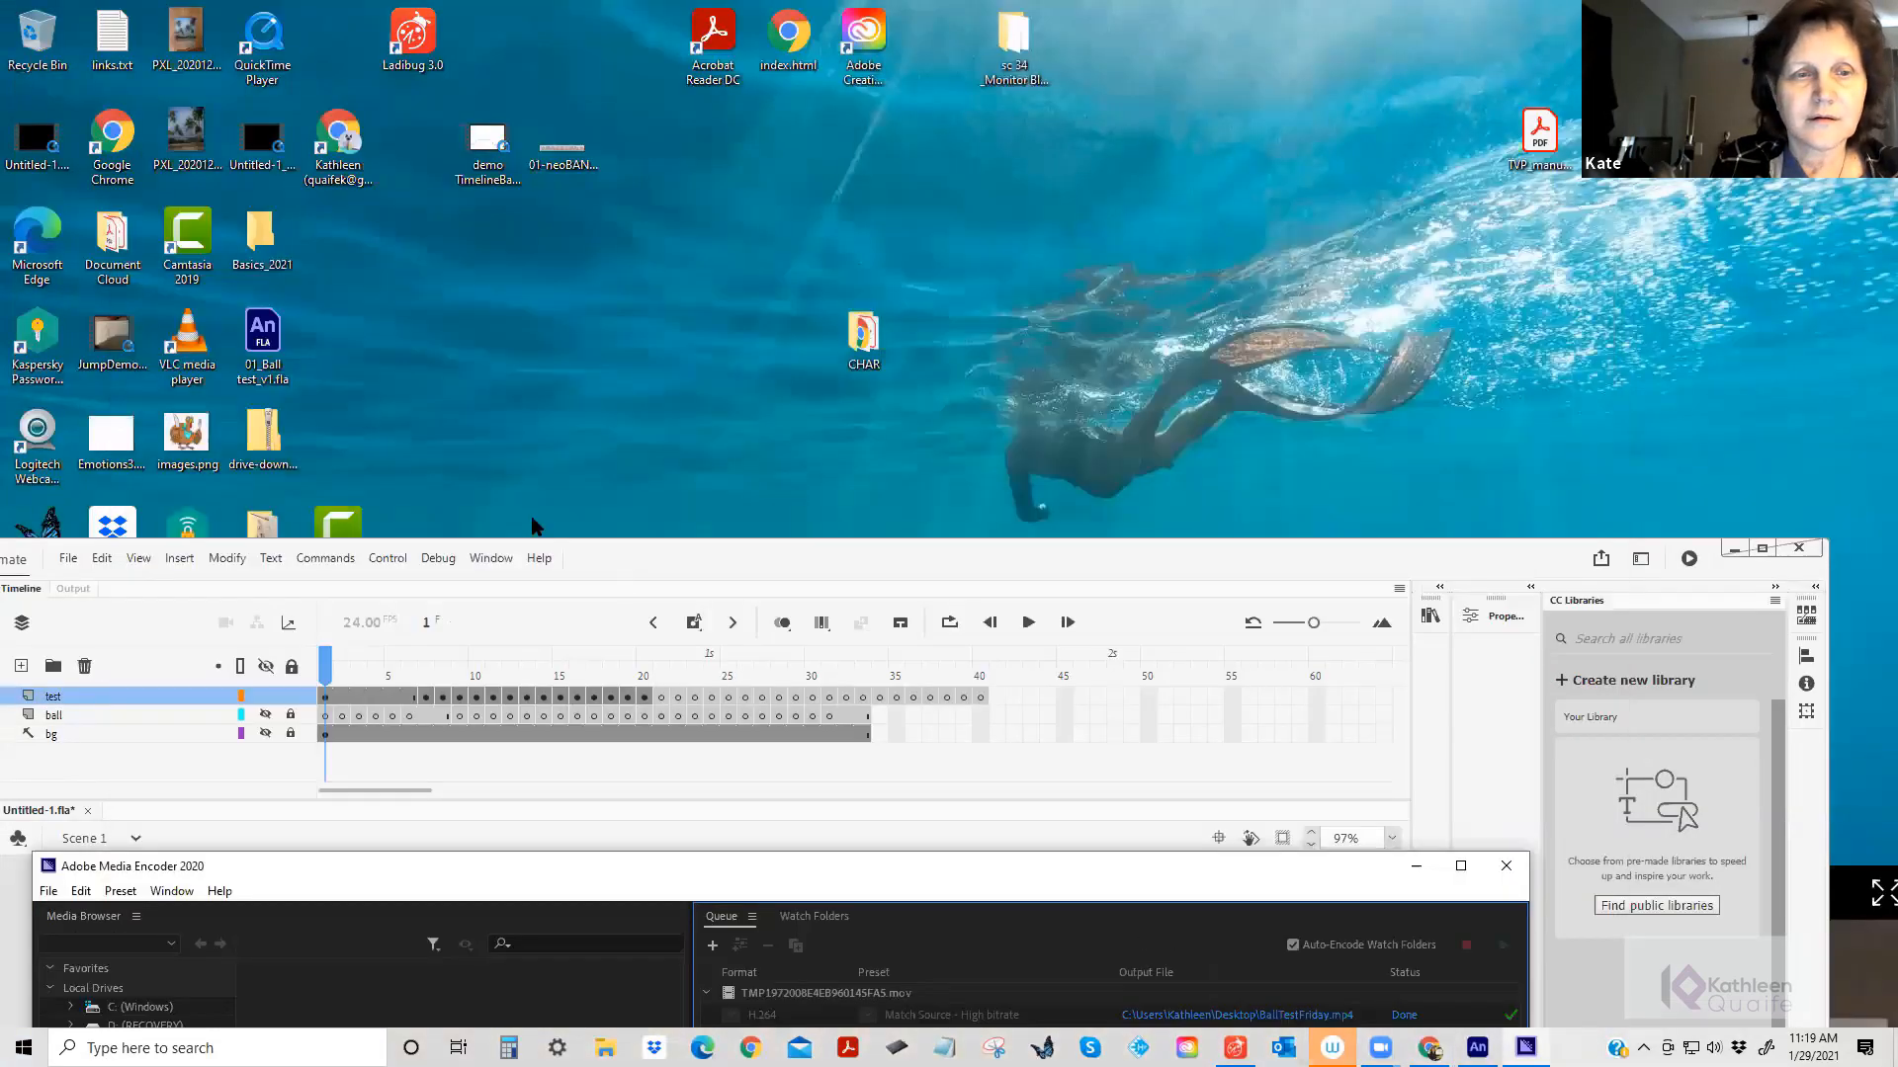
left_click(638, 562)
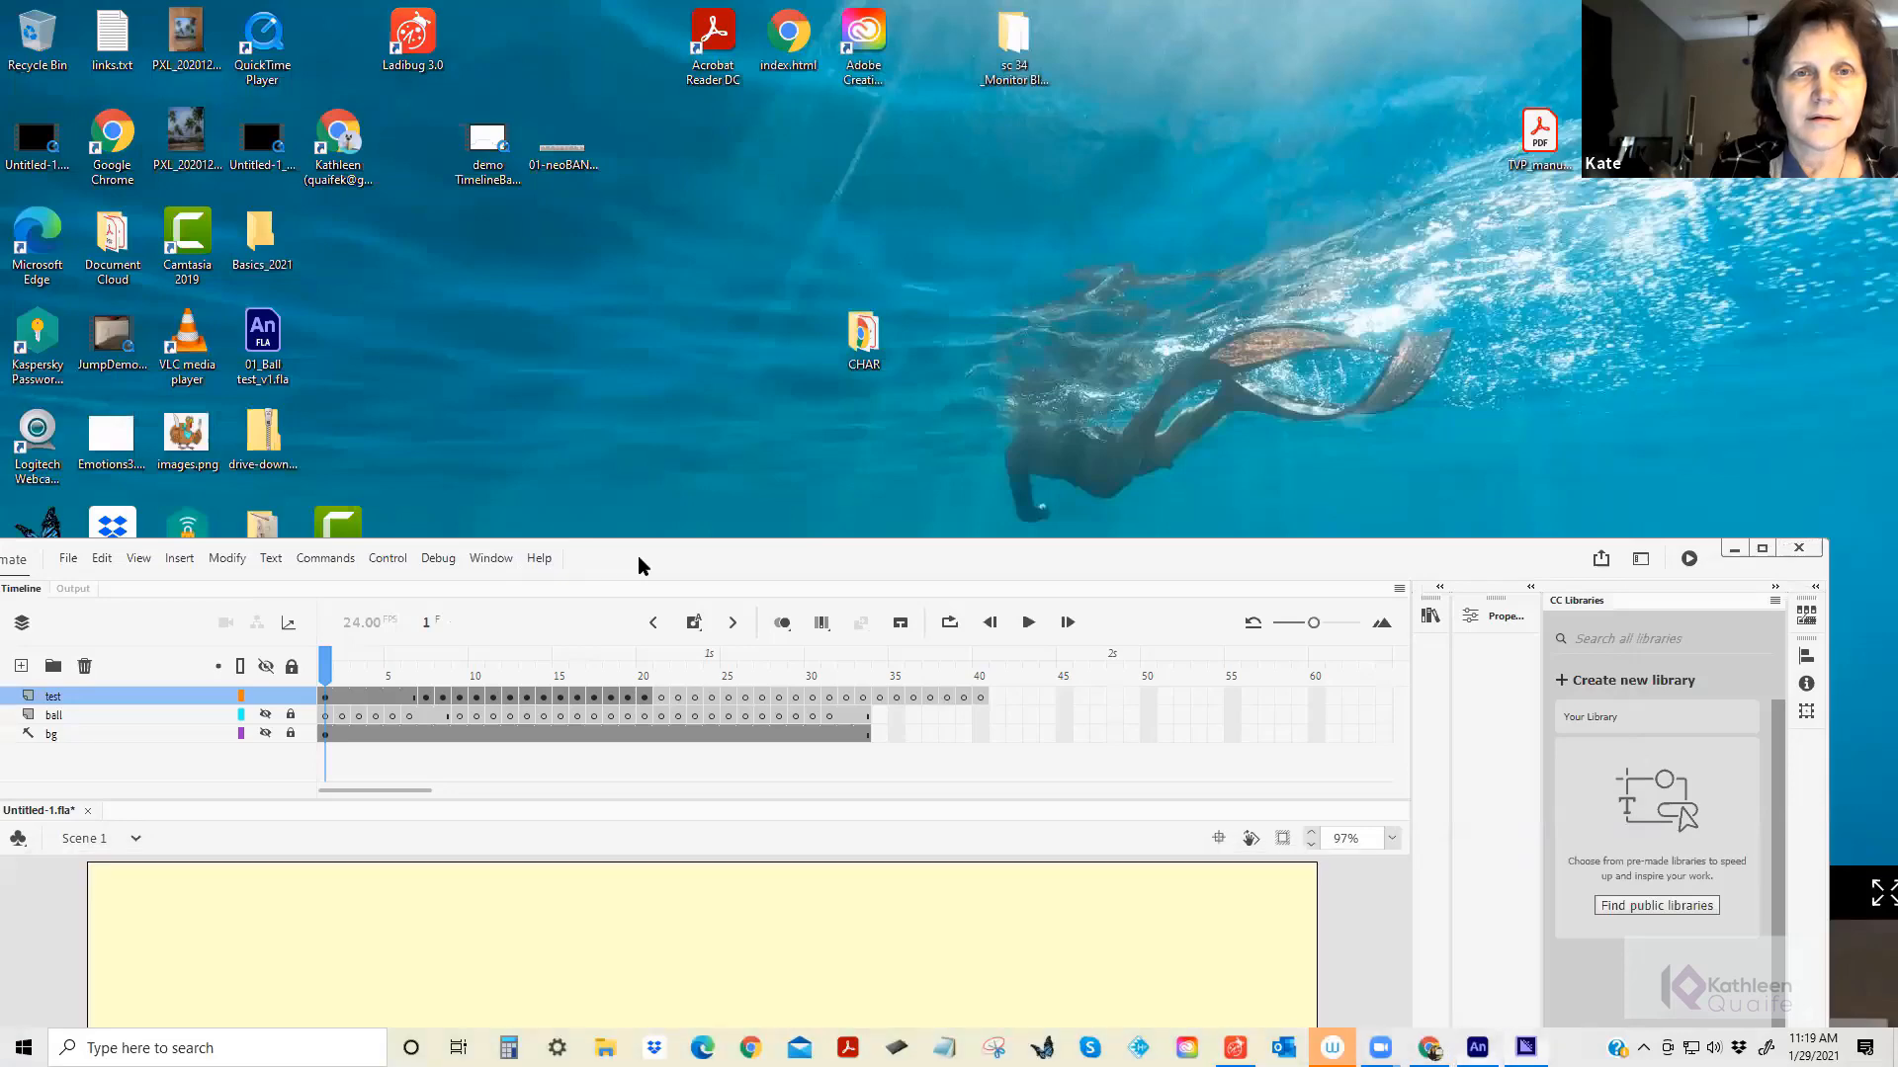
left_click_drag(638, 556, 1503, 483)
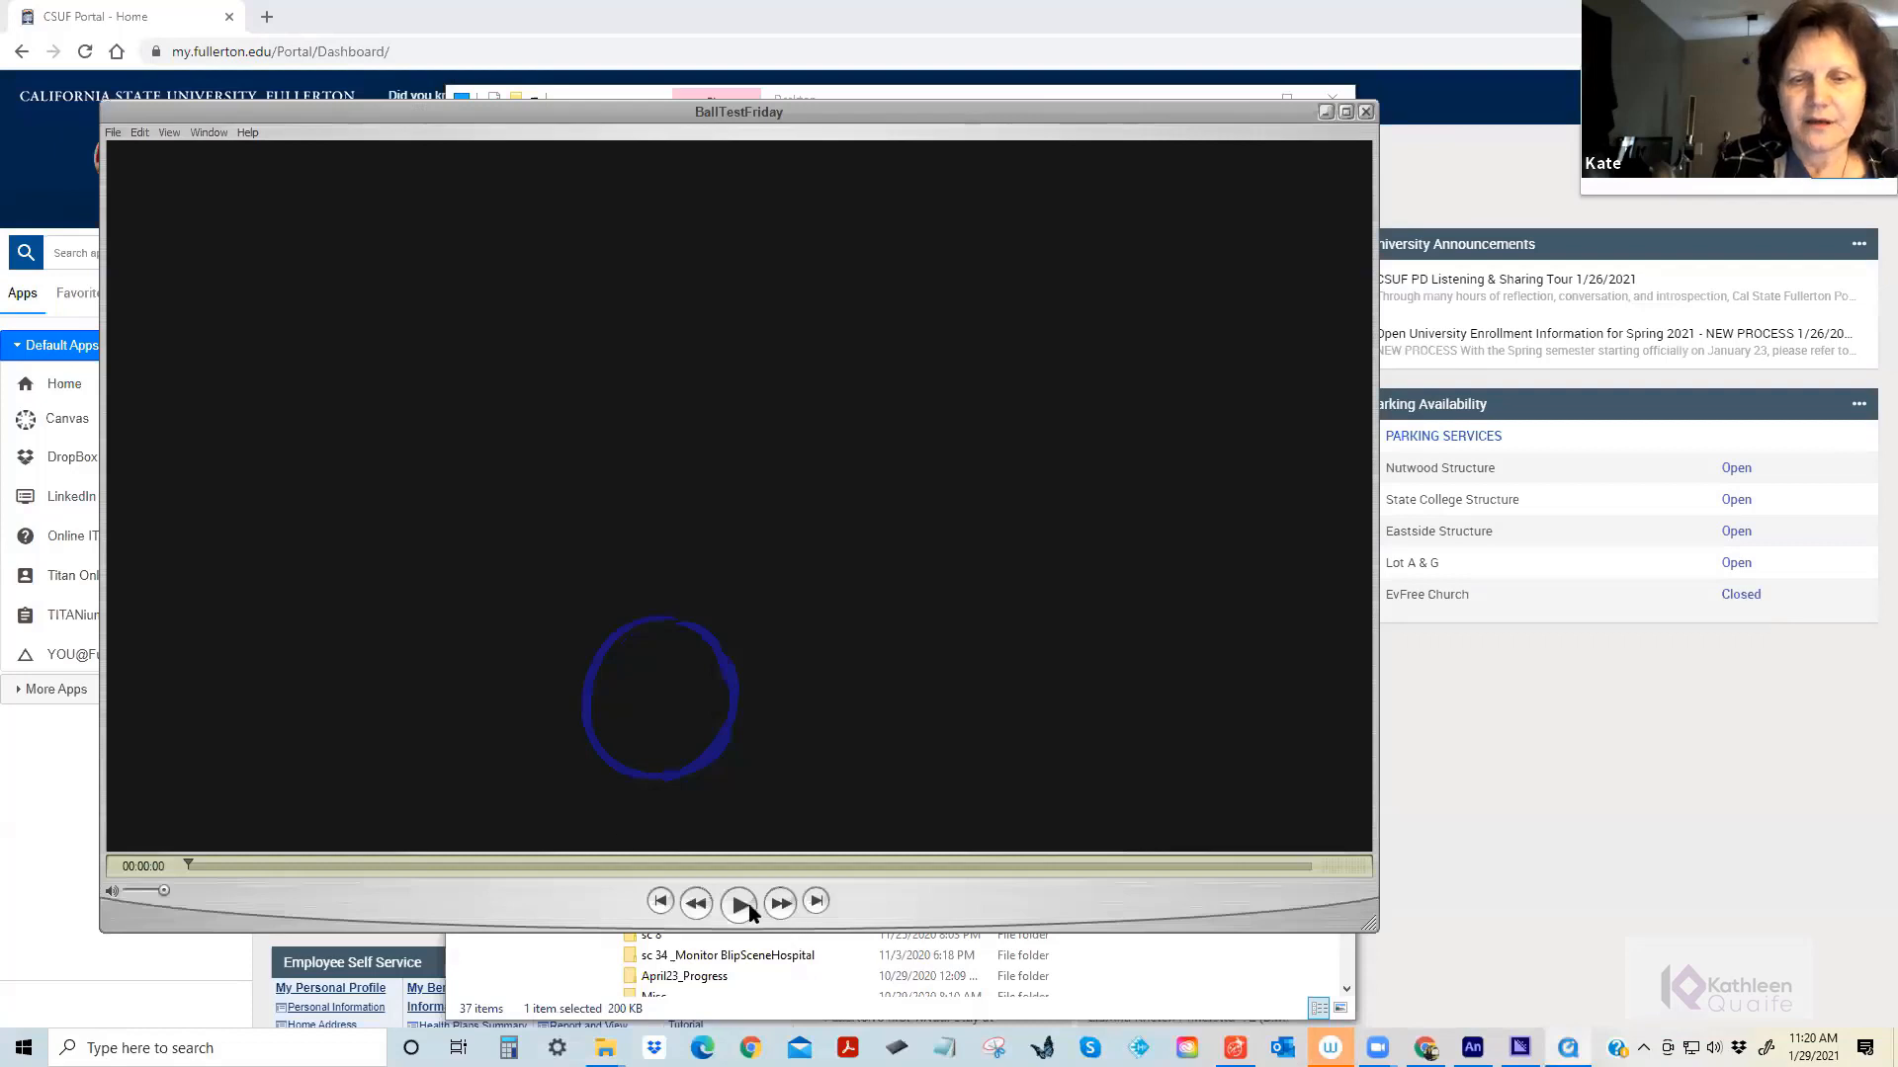
Play the exported BallTestFriday video repeatedly in QuickTime Player to check the ball animation.
left_click(738, 904)
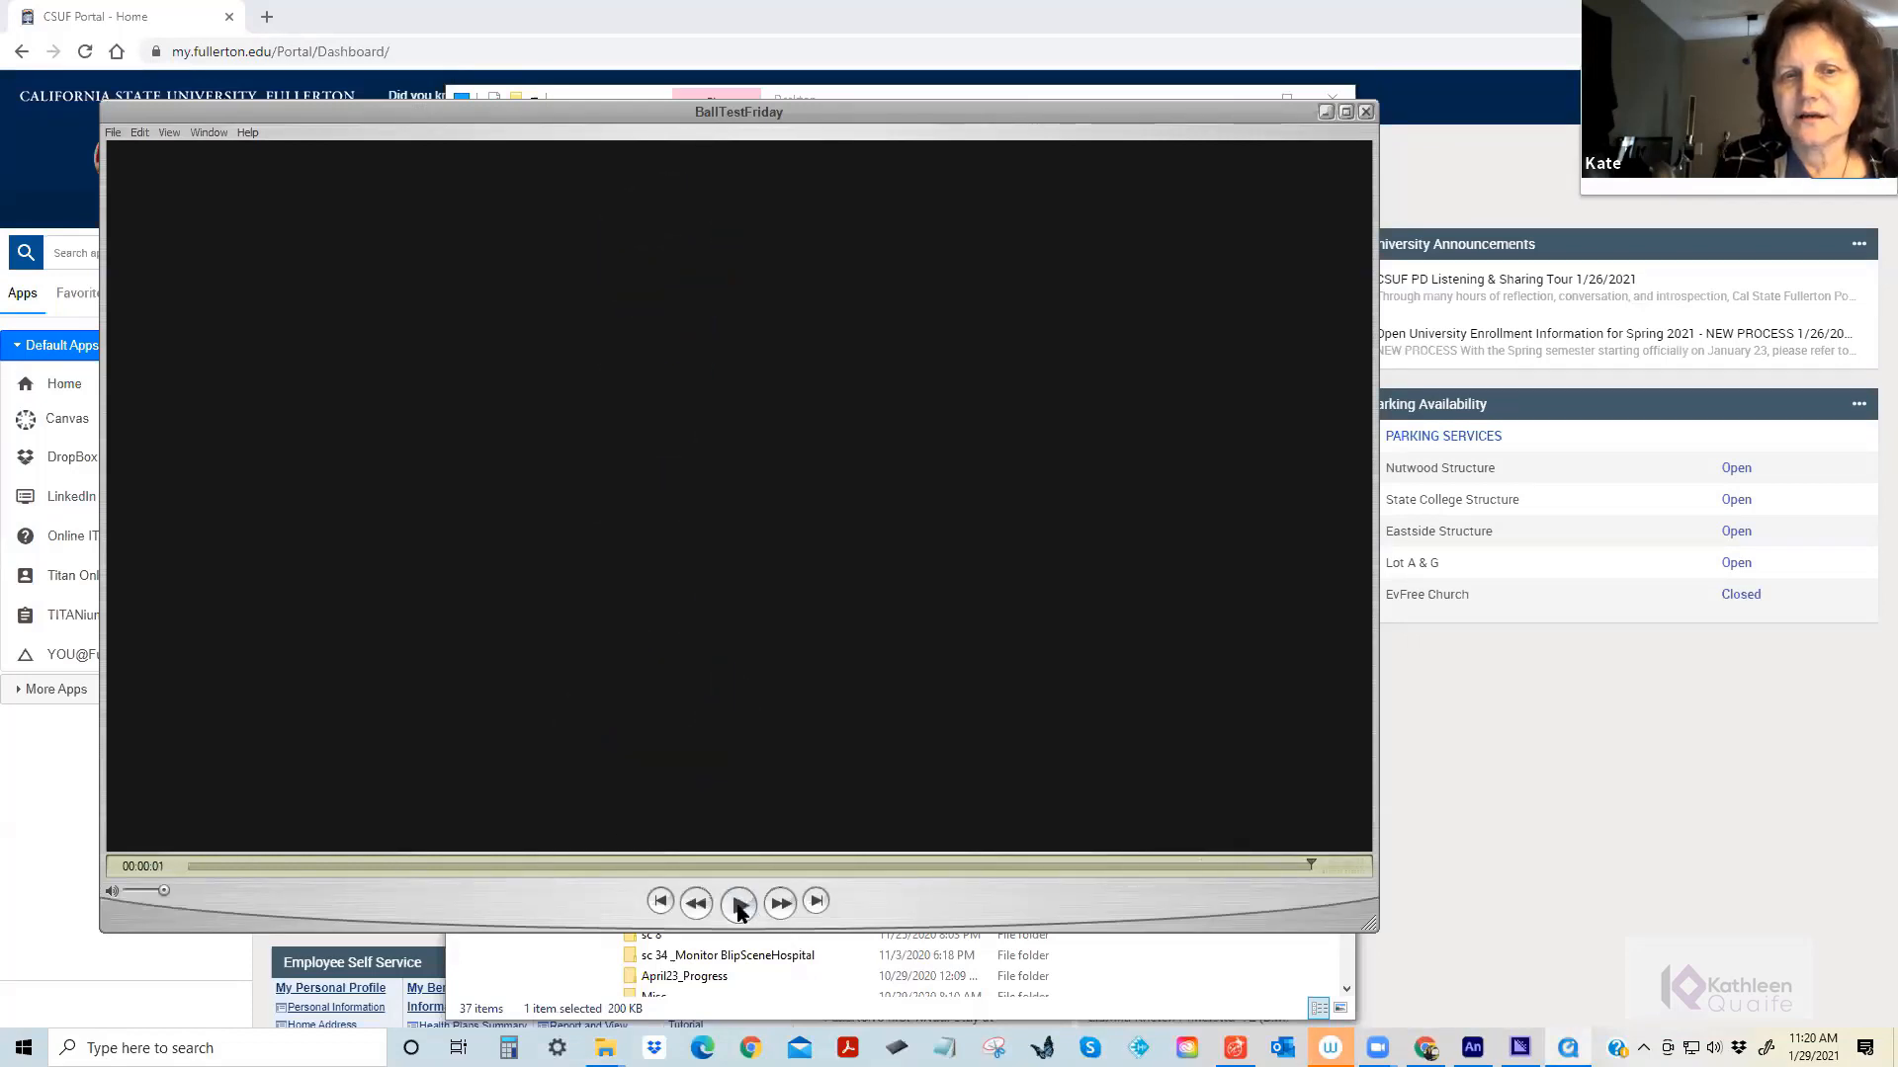
left_click(738, 903)
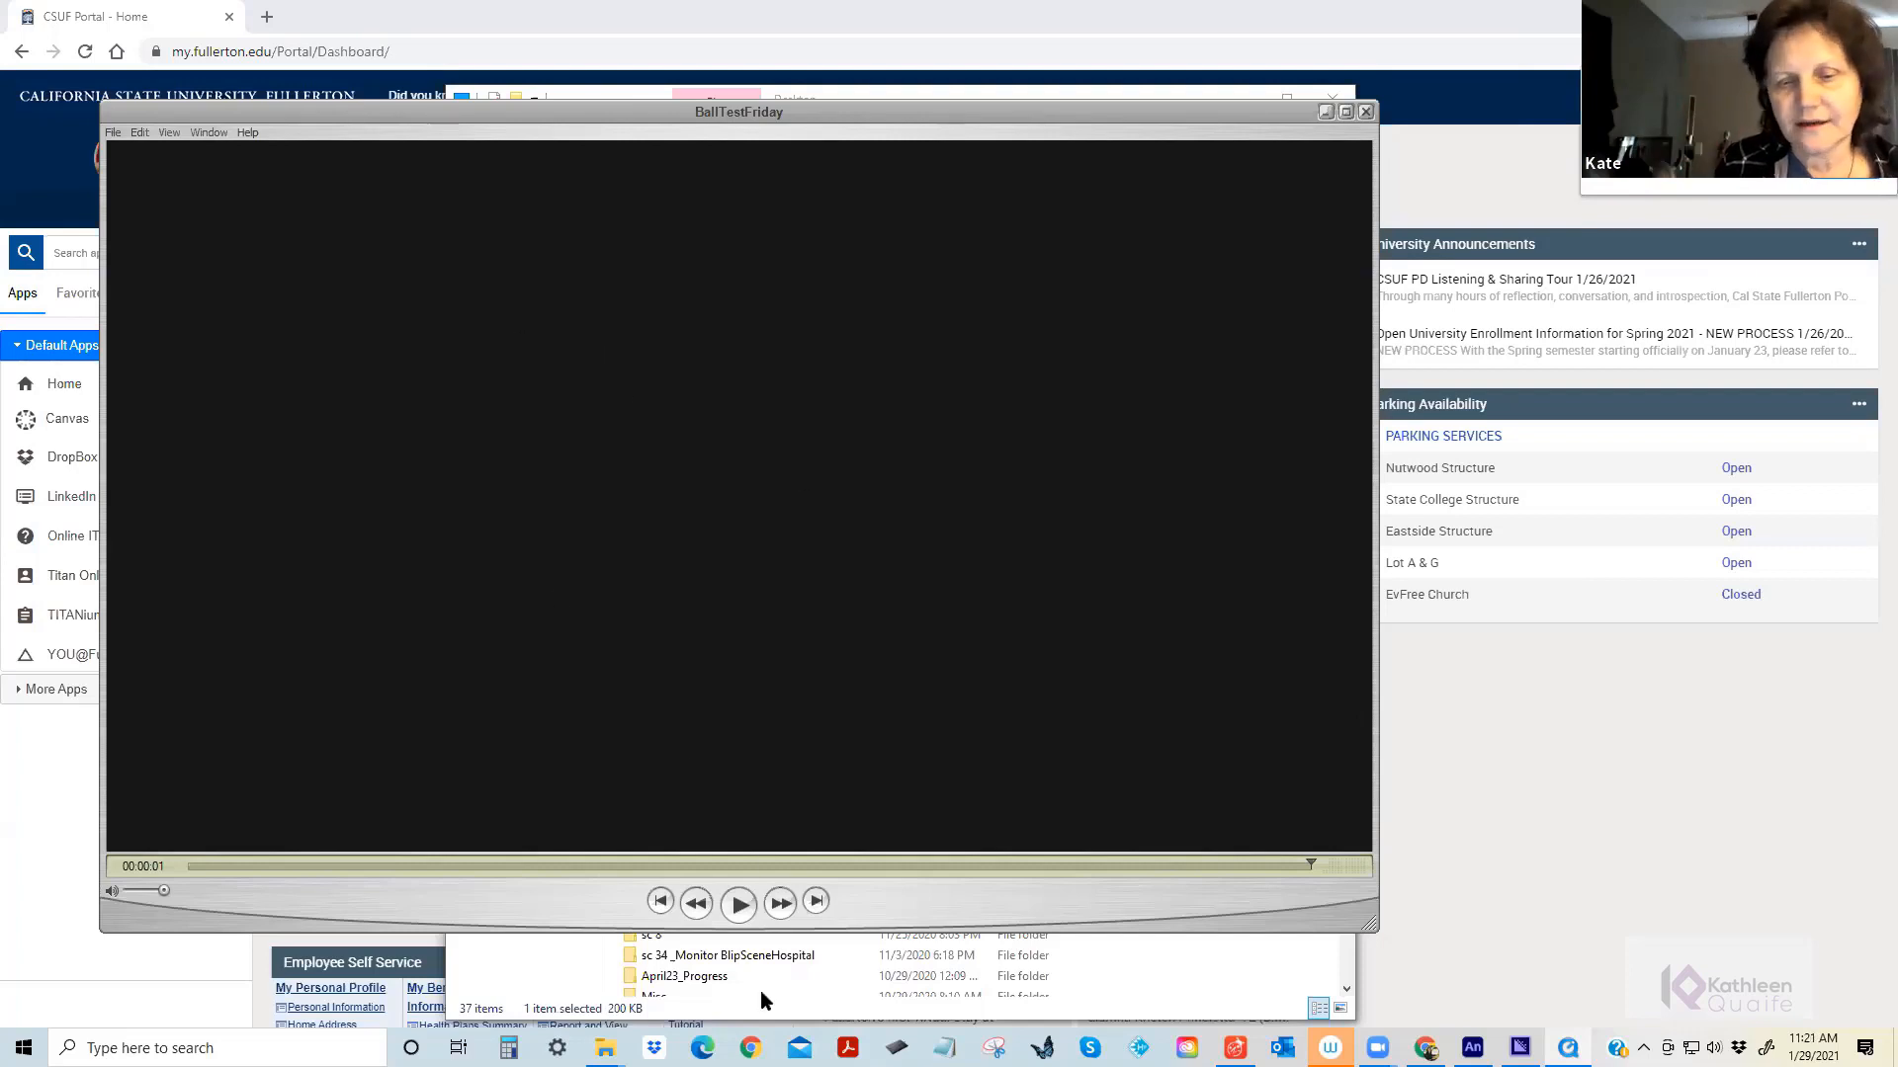
left_click(739, 904)
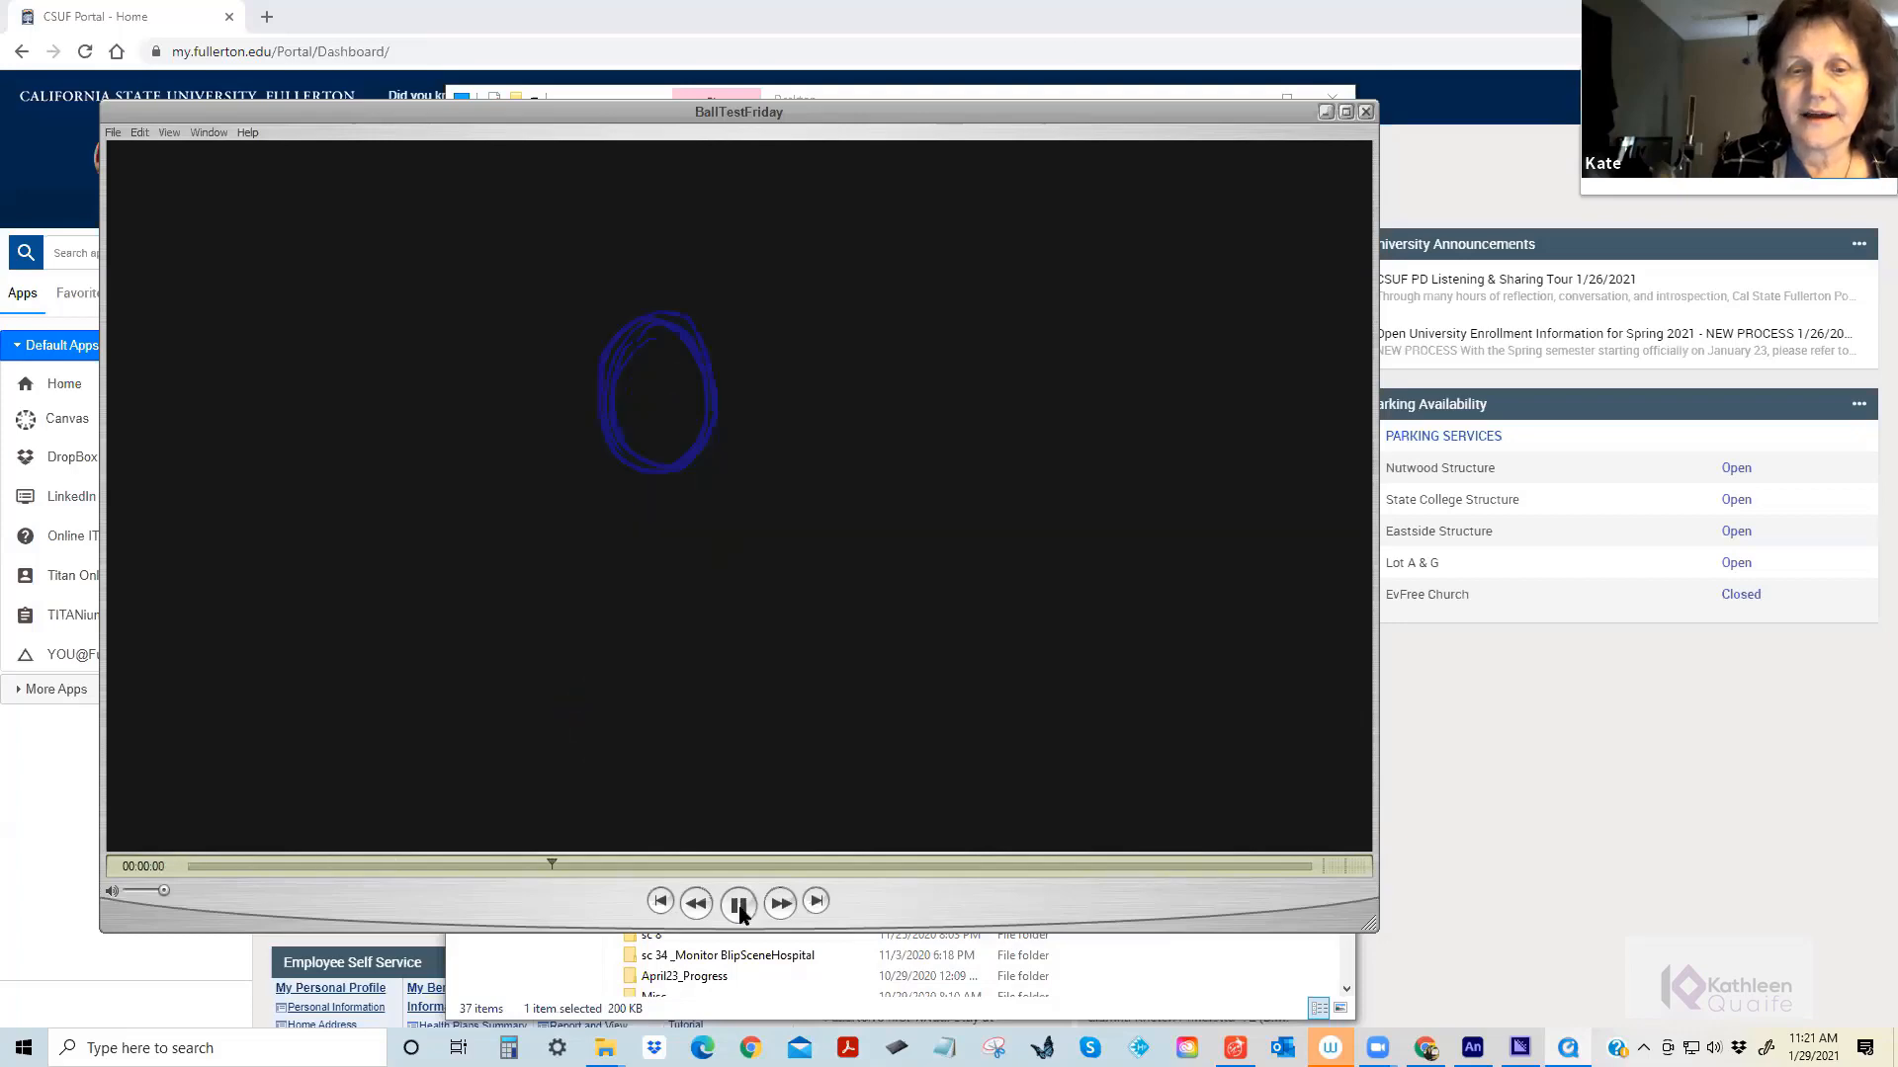